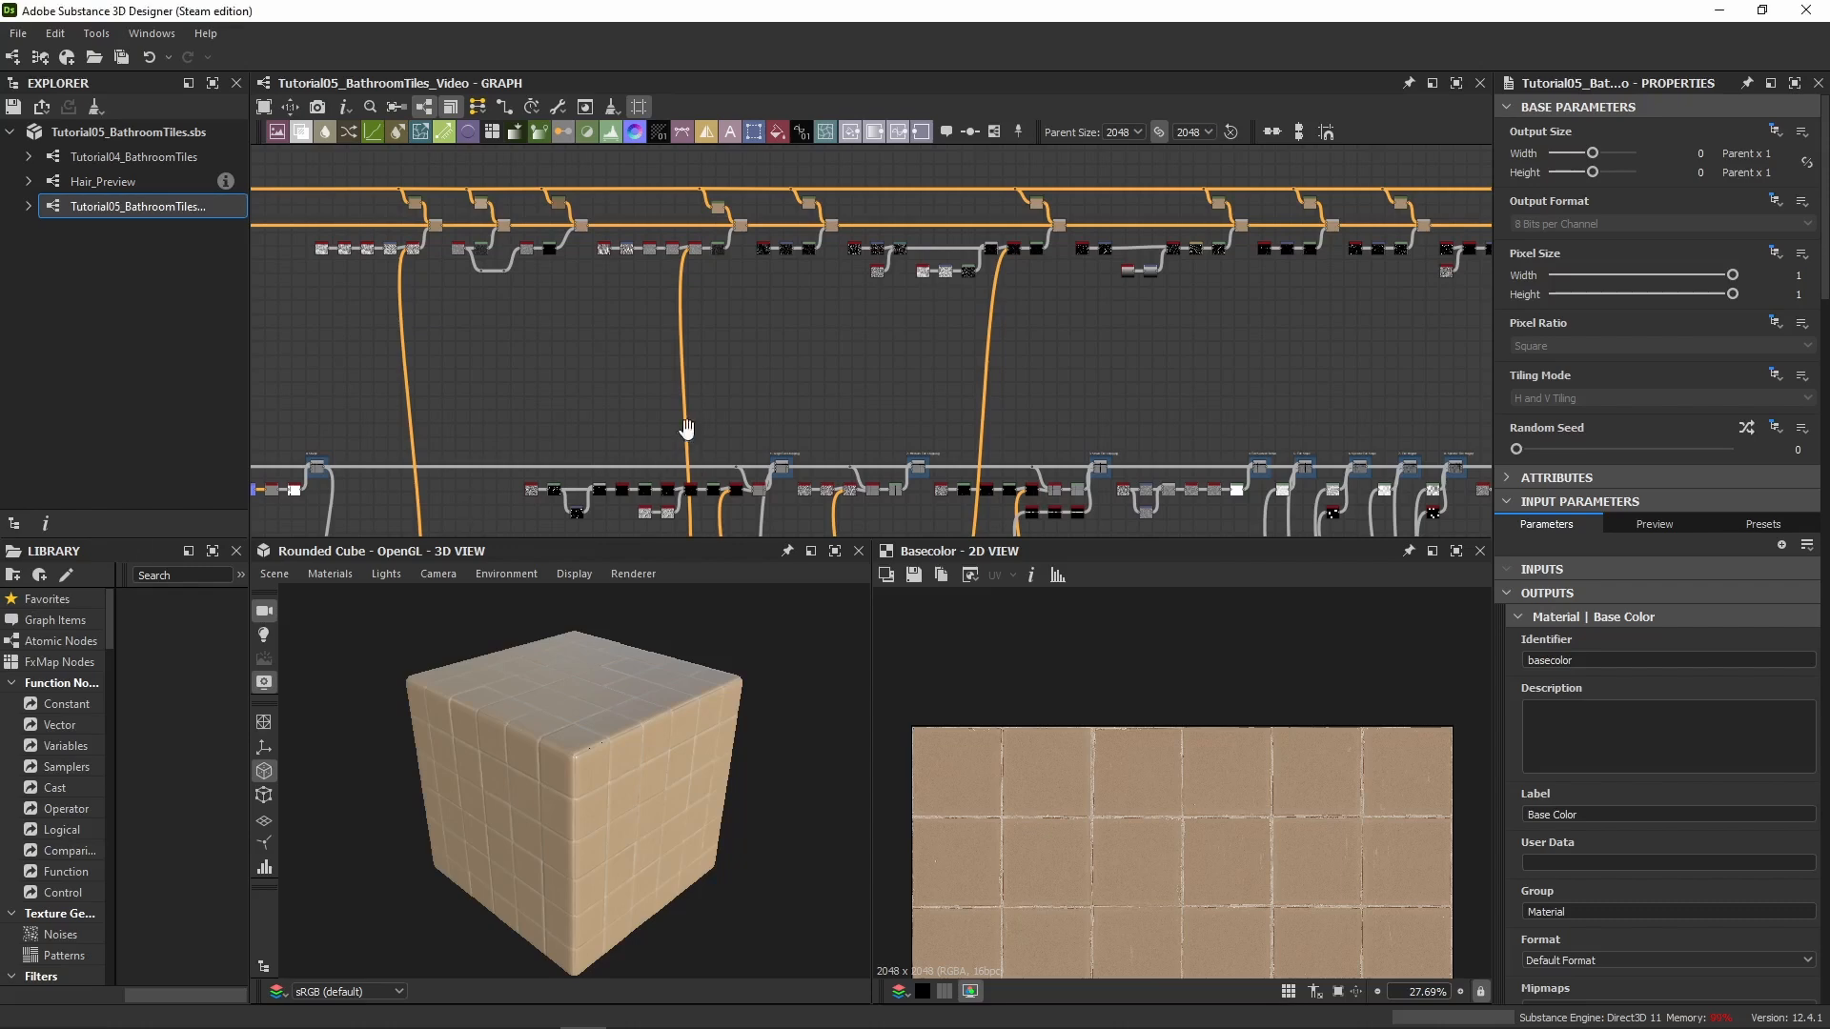
# Close the Library and Explorer panels and enlarge the graph view
pyautogui.moveTo(687, 421); pyautogui.dragTo(608, 353, button='middle')
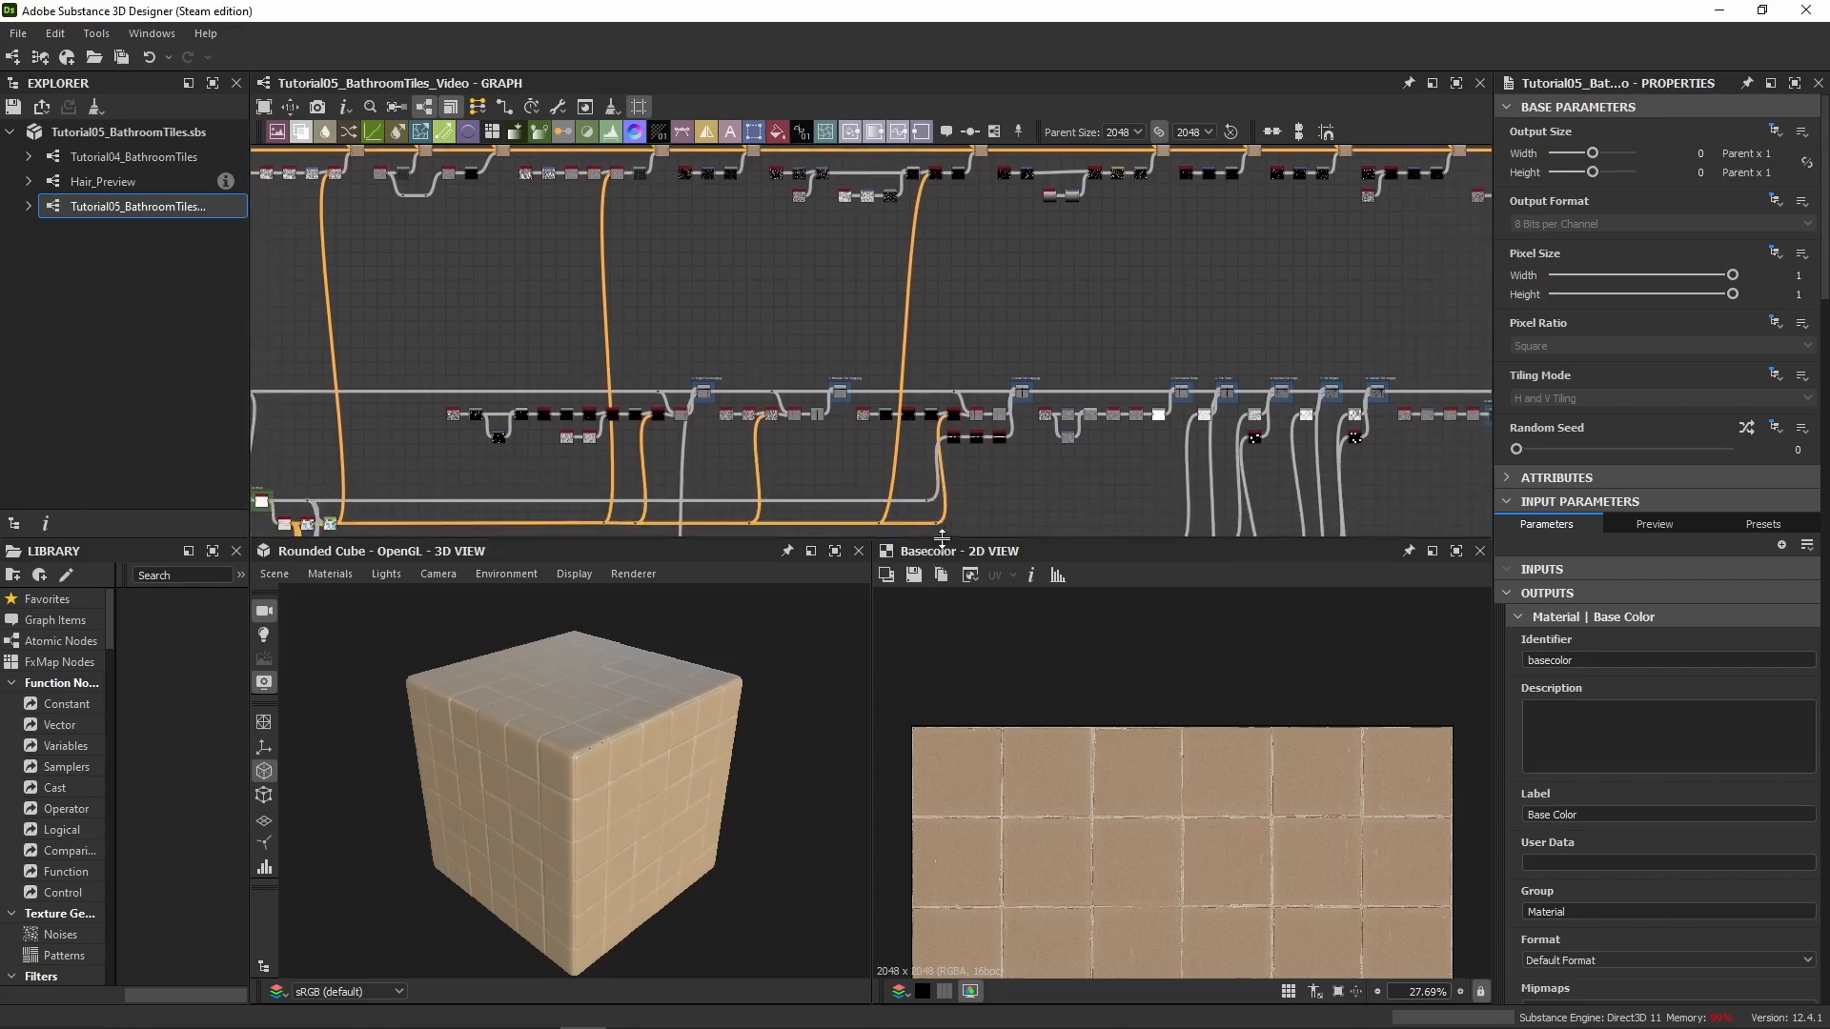
pyautogui.click(236, 550)
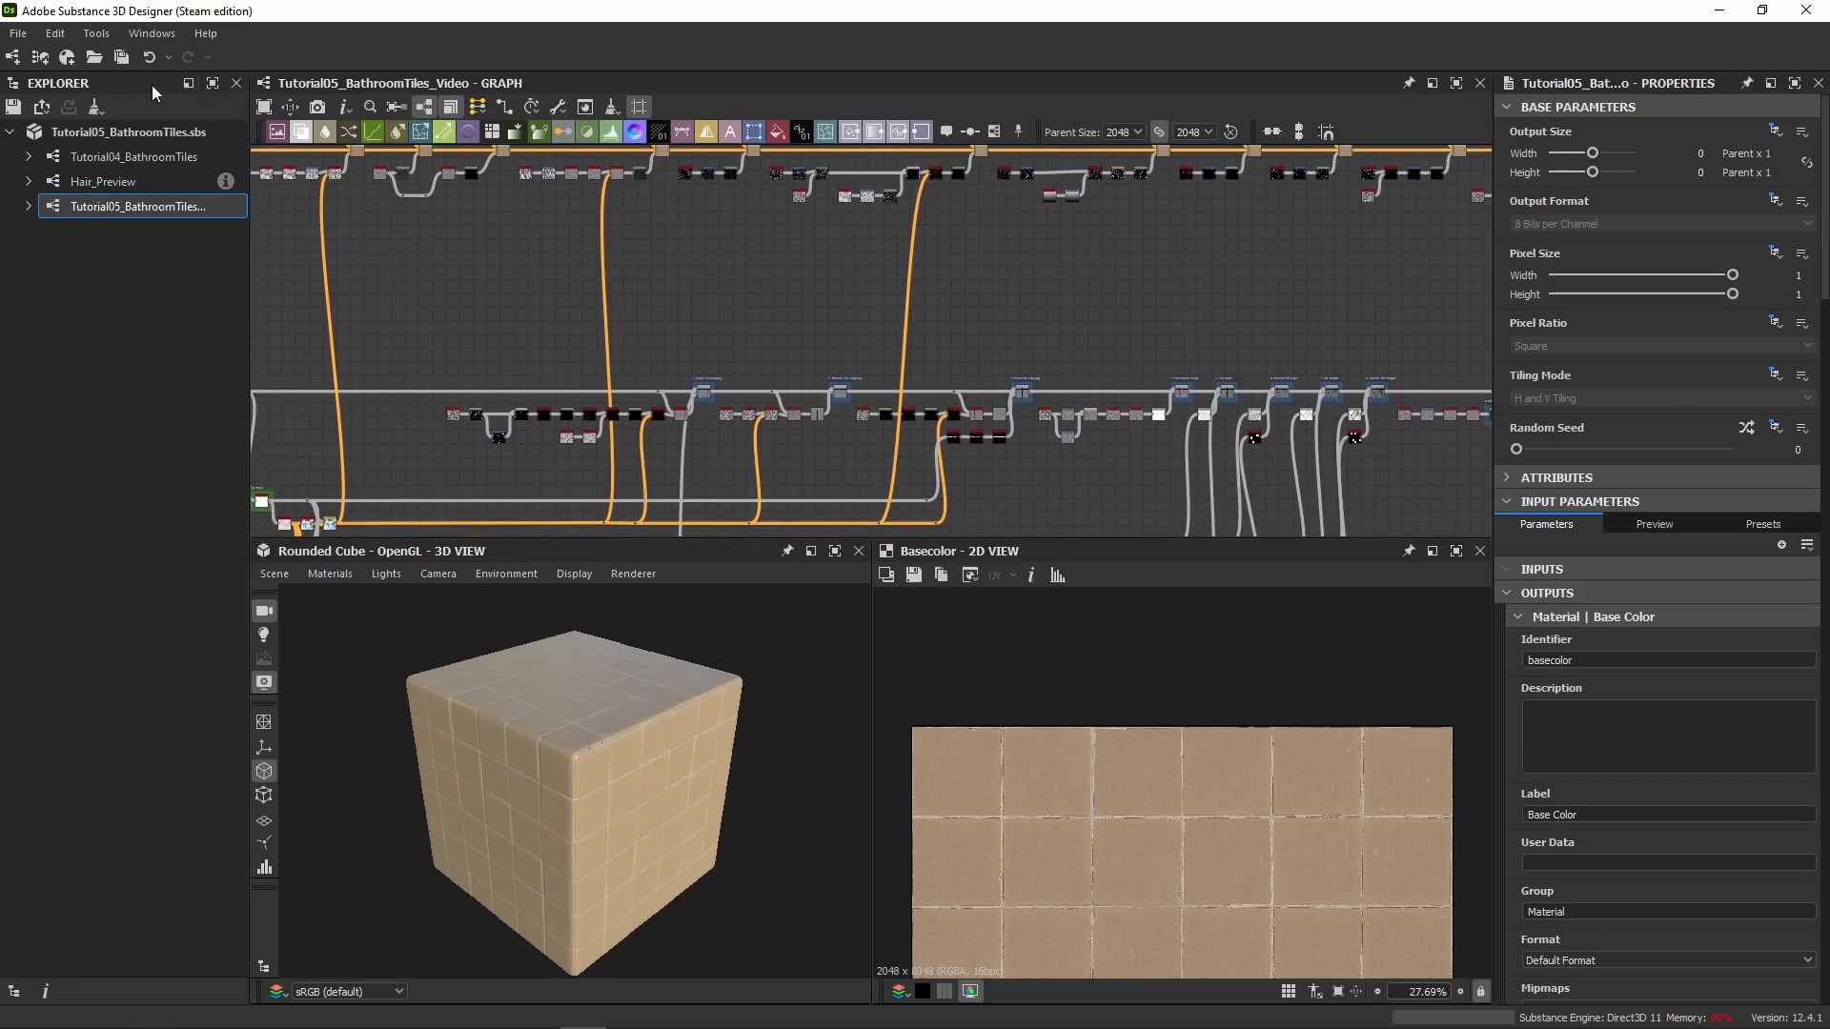
pyautogui.click(234, 87)
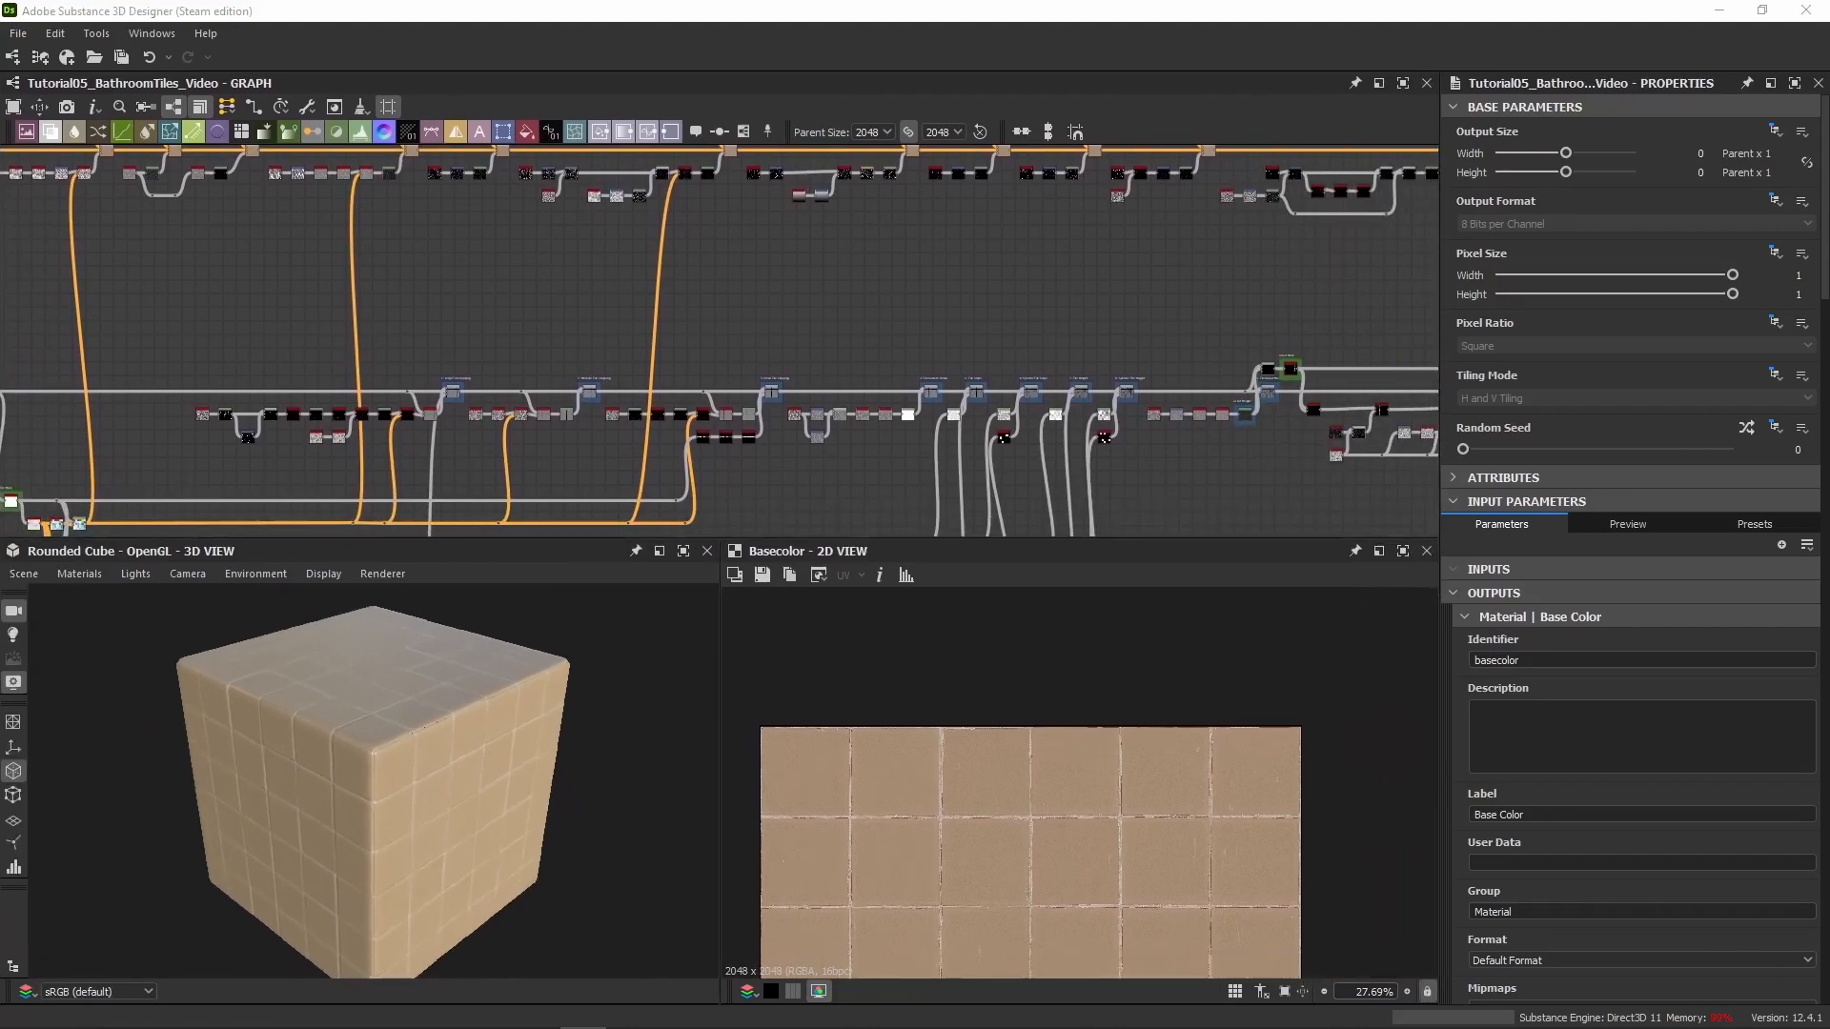
pyautogui.scroll(-5, 515, 436)
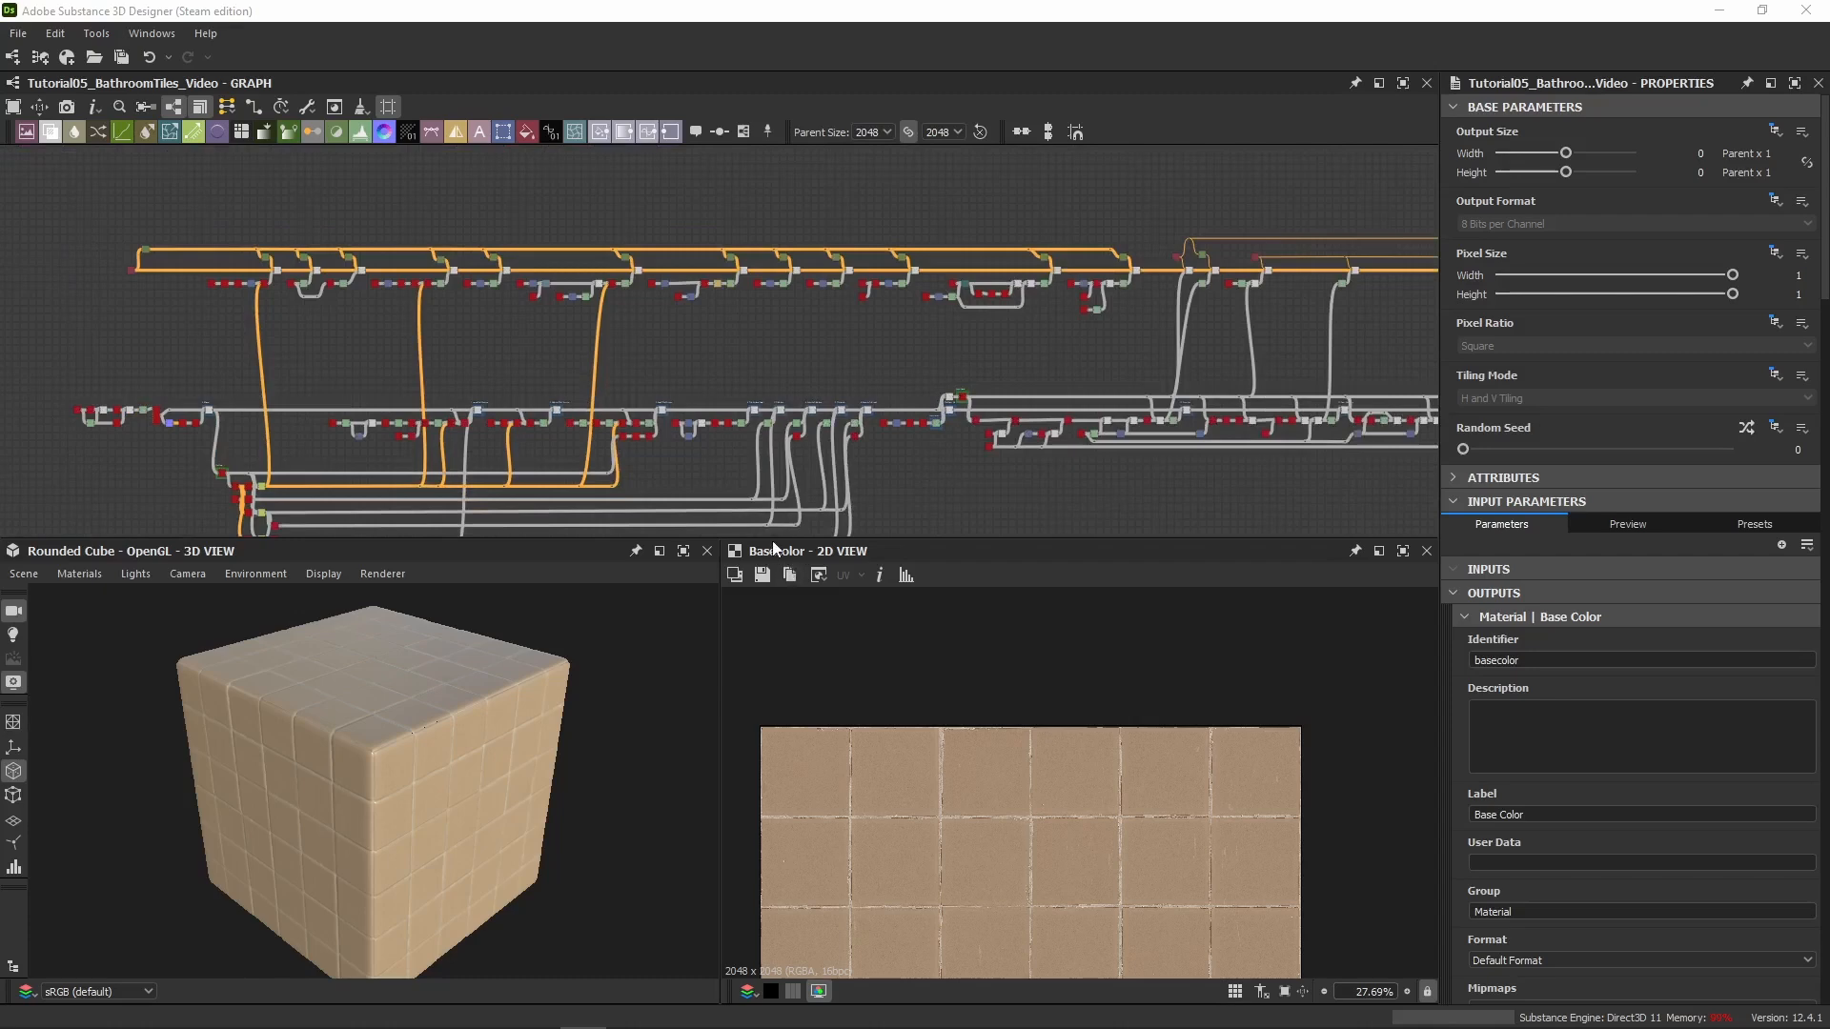
pyautogui.moveTo(773, 540); pyautogui.dragTo(776, 612)
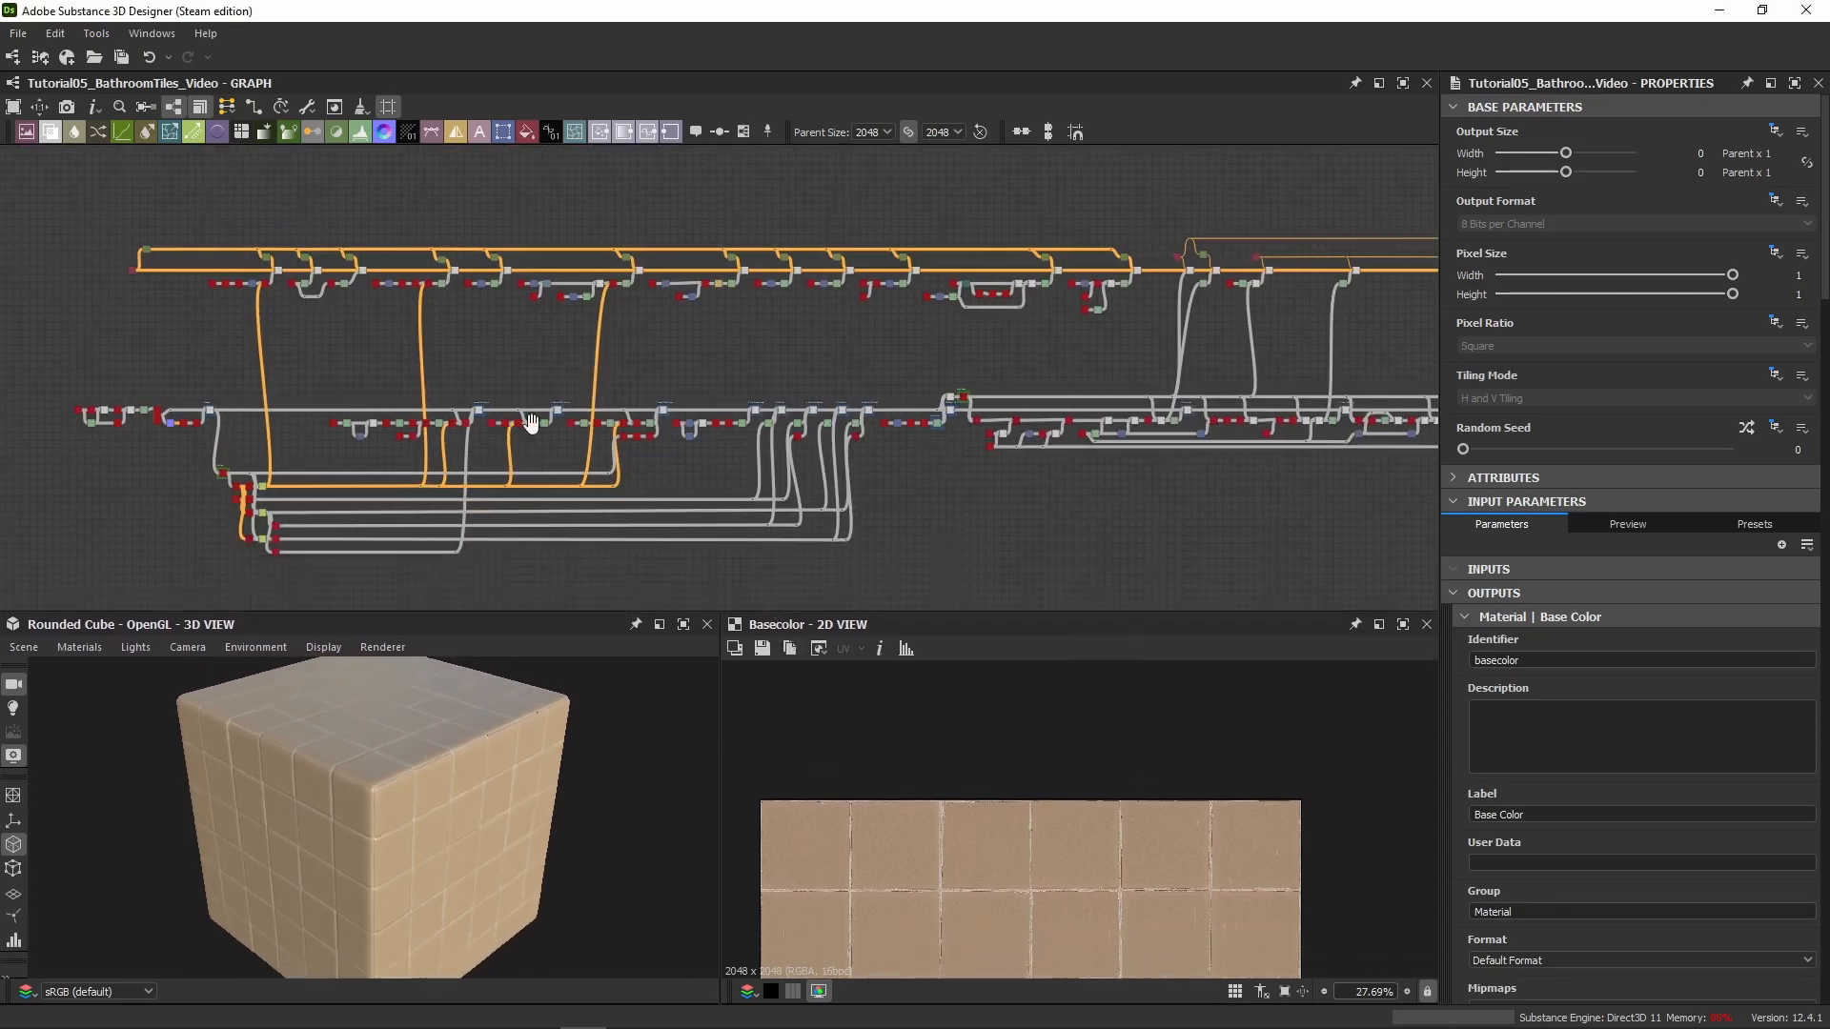
# Paste the copied 16-bit grayscale Uniform Color node with output 0.15 into the empty area between the two node rows
pyautogui.scroll(3, 476, 338)
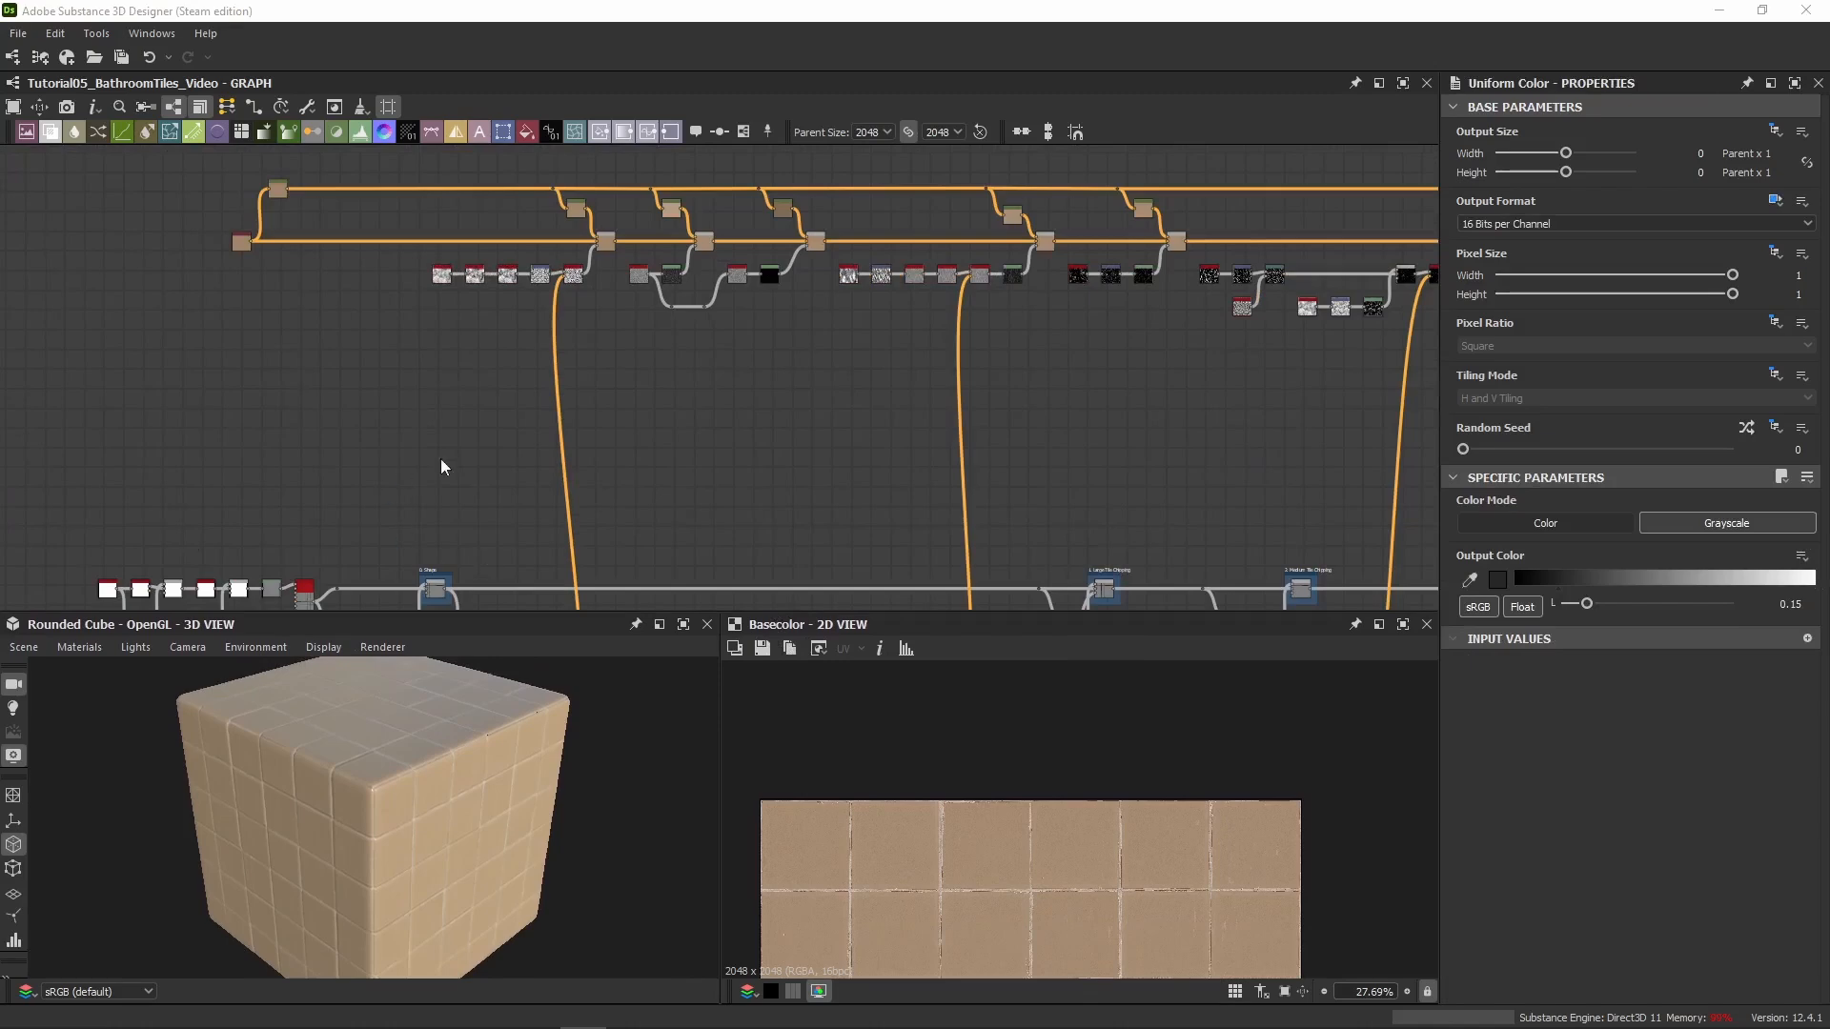
pyautogui.click(611, 454)
pyautogui.hotkey('ctrl', 'v')
pyautogui.scroll(3, 690, 424)
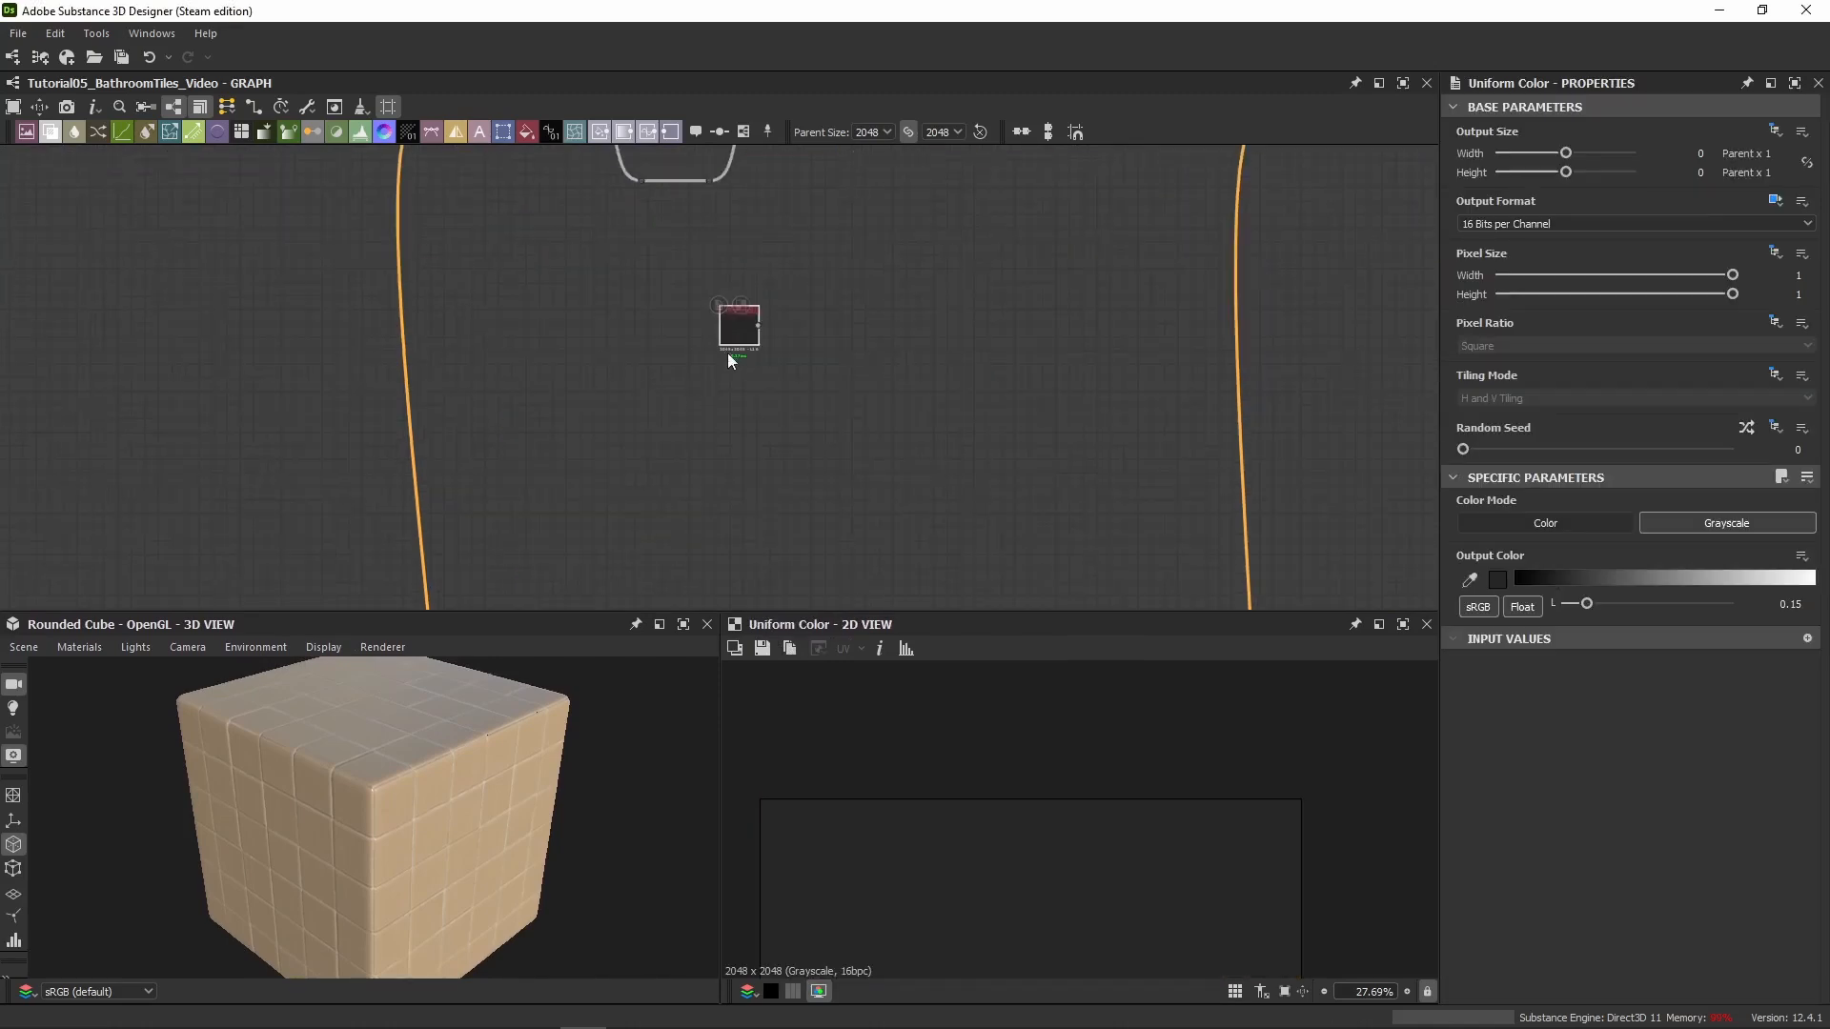
pyautogui.moveTo(730, 355); pyautogui.dragTo(173, 434)
pyautogui.moveTo(229, 410); pyautogui.dragTo(423, 387, button='middle')
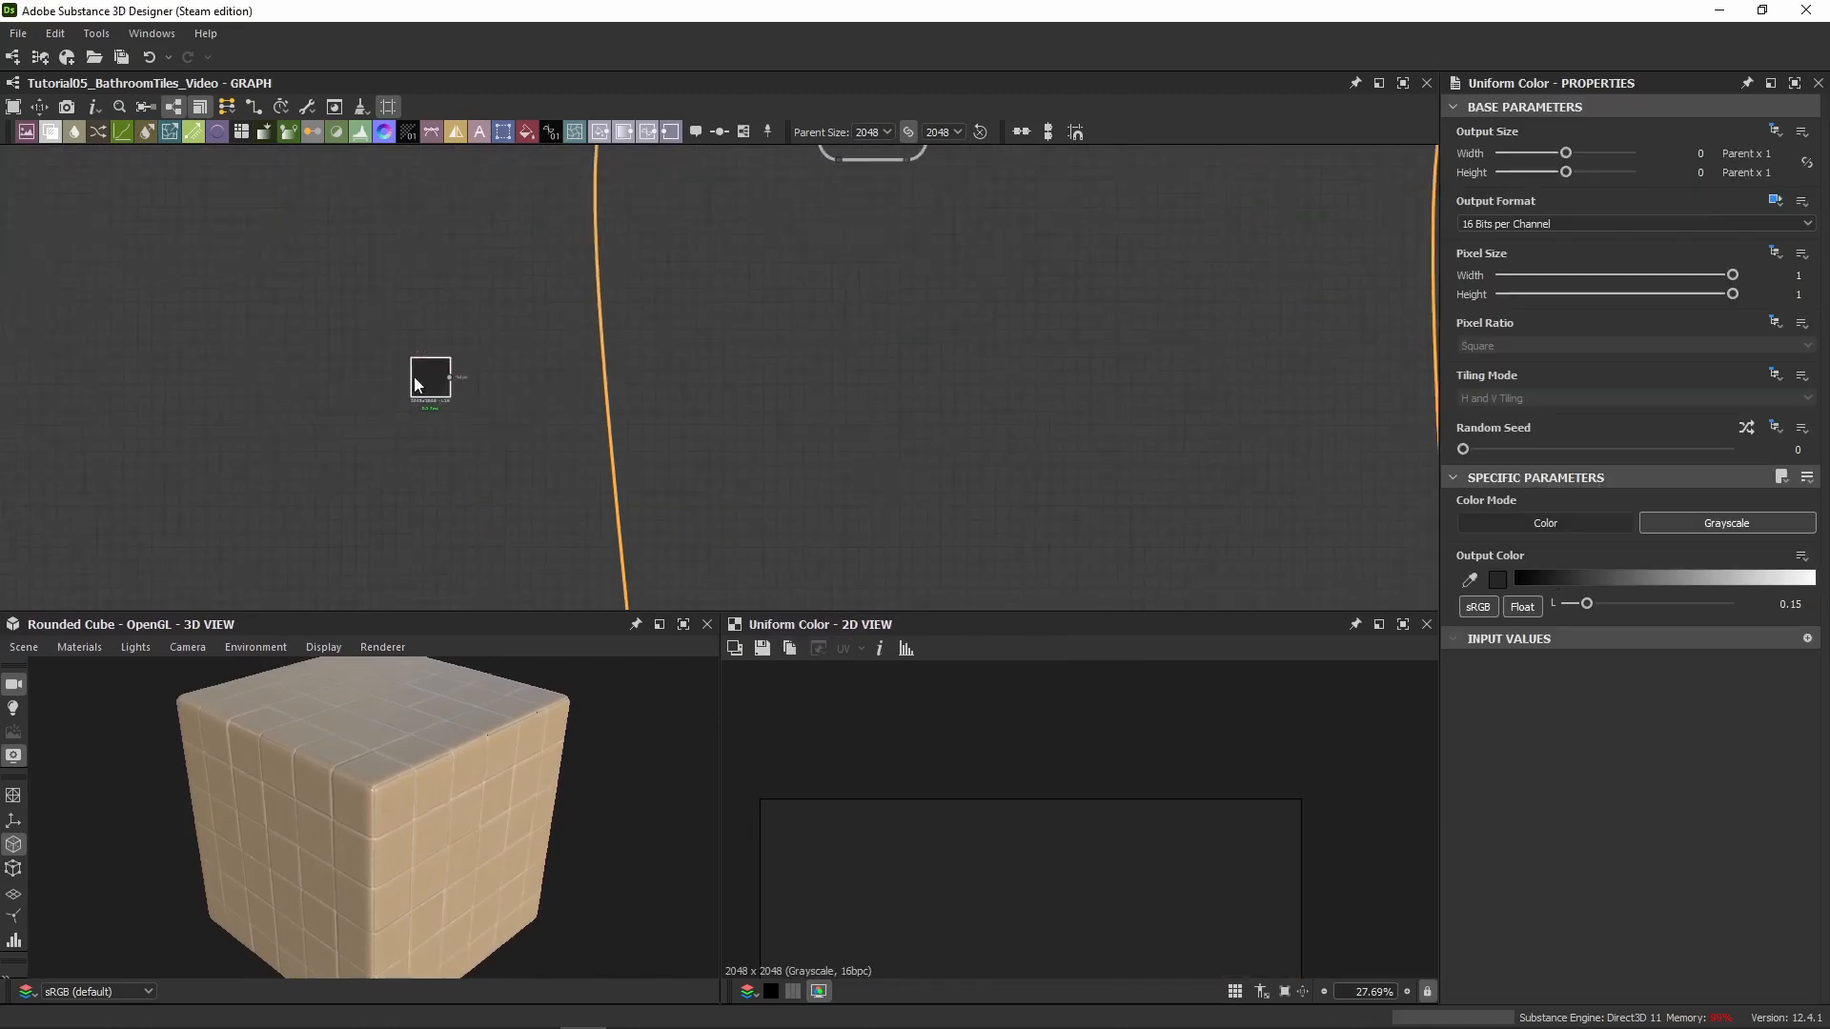
# Add a Blend node set to Add (Linear Dodge) and connect the Uniform Color to its background input
pyautogui.scroll(5, 420, 385)
pyautogui.moveTo(792, 449); pyautogui.dragTo(669, 417, button='middle')
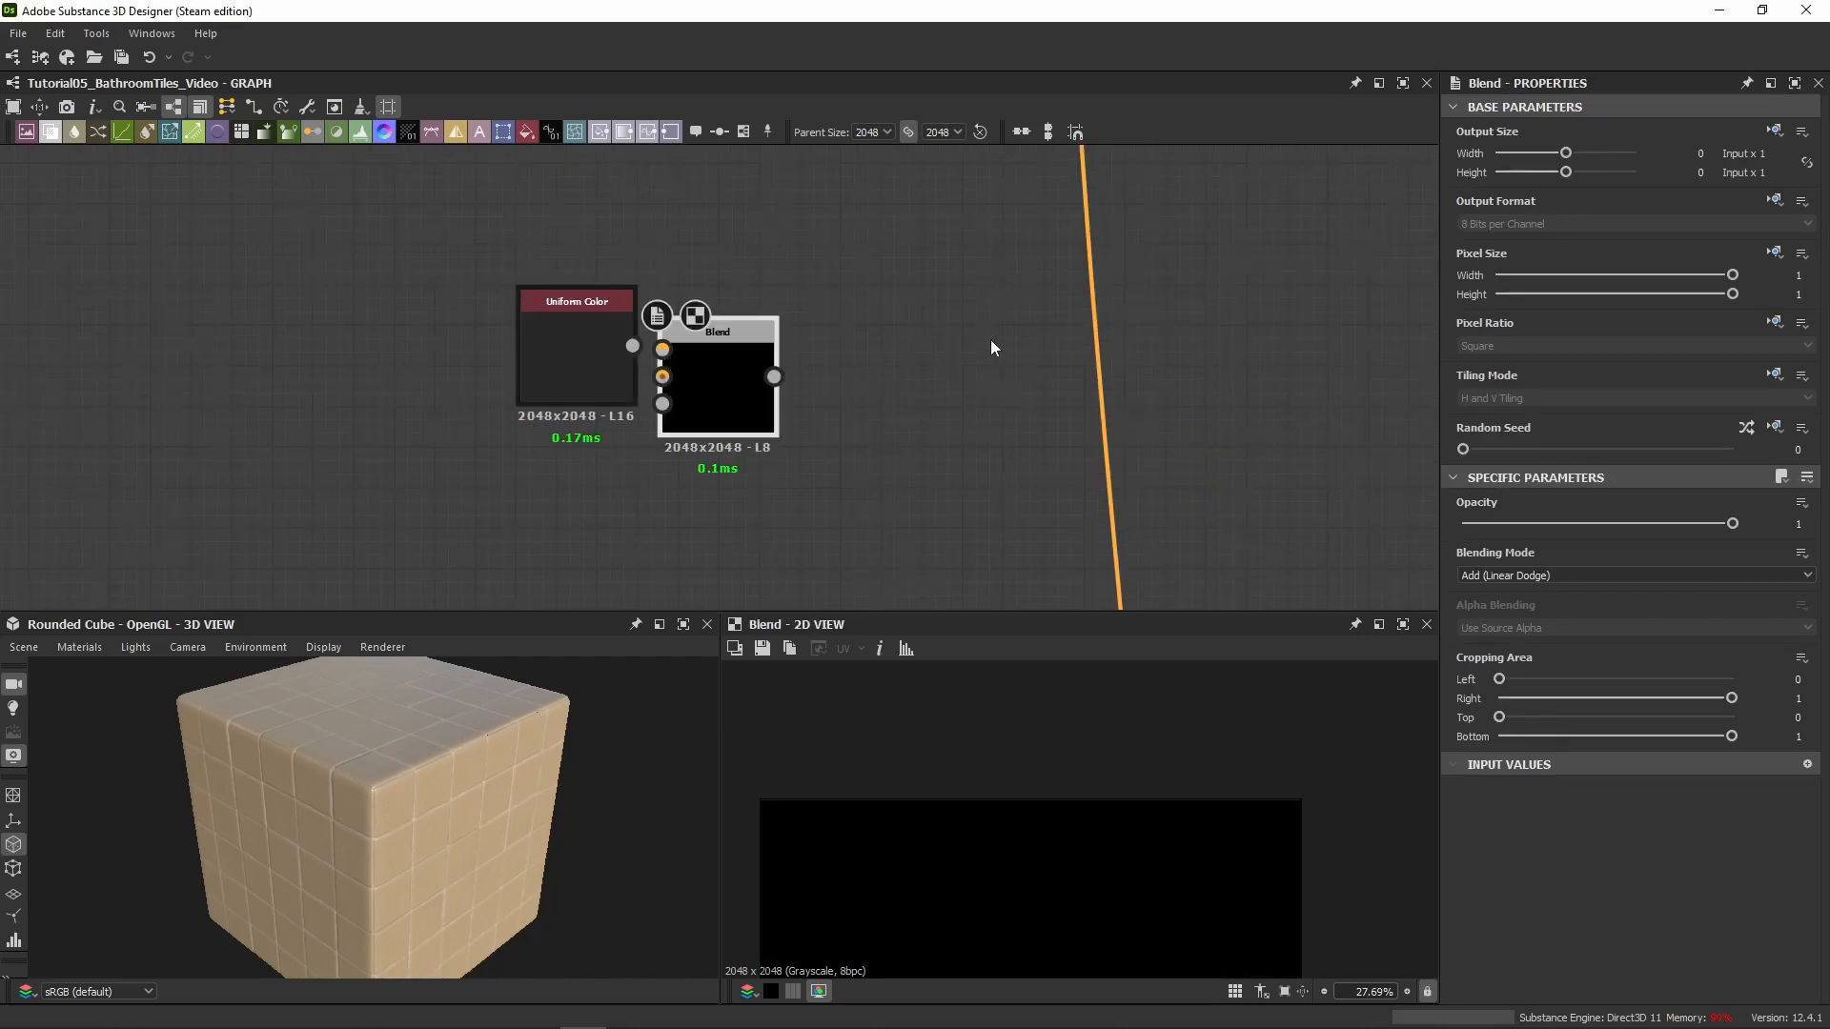
pyautogui.moveTo(991, 343); pyautogui.dragTo(648, 343, button='middle')
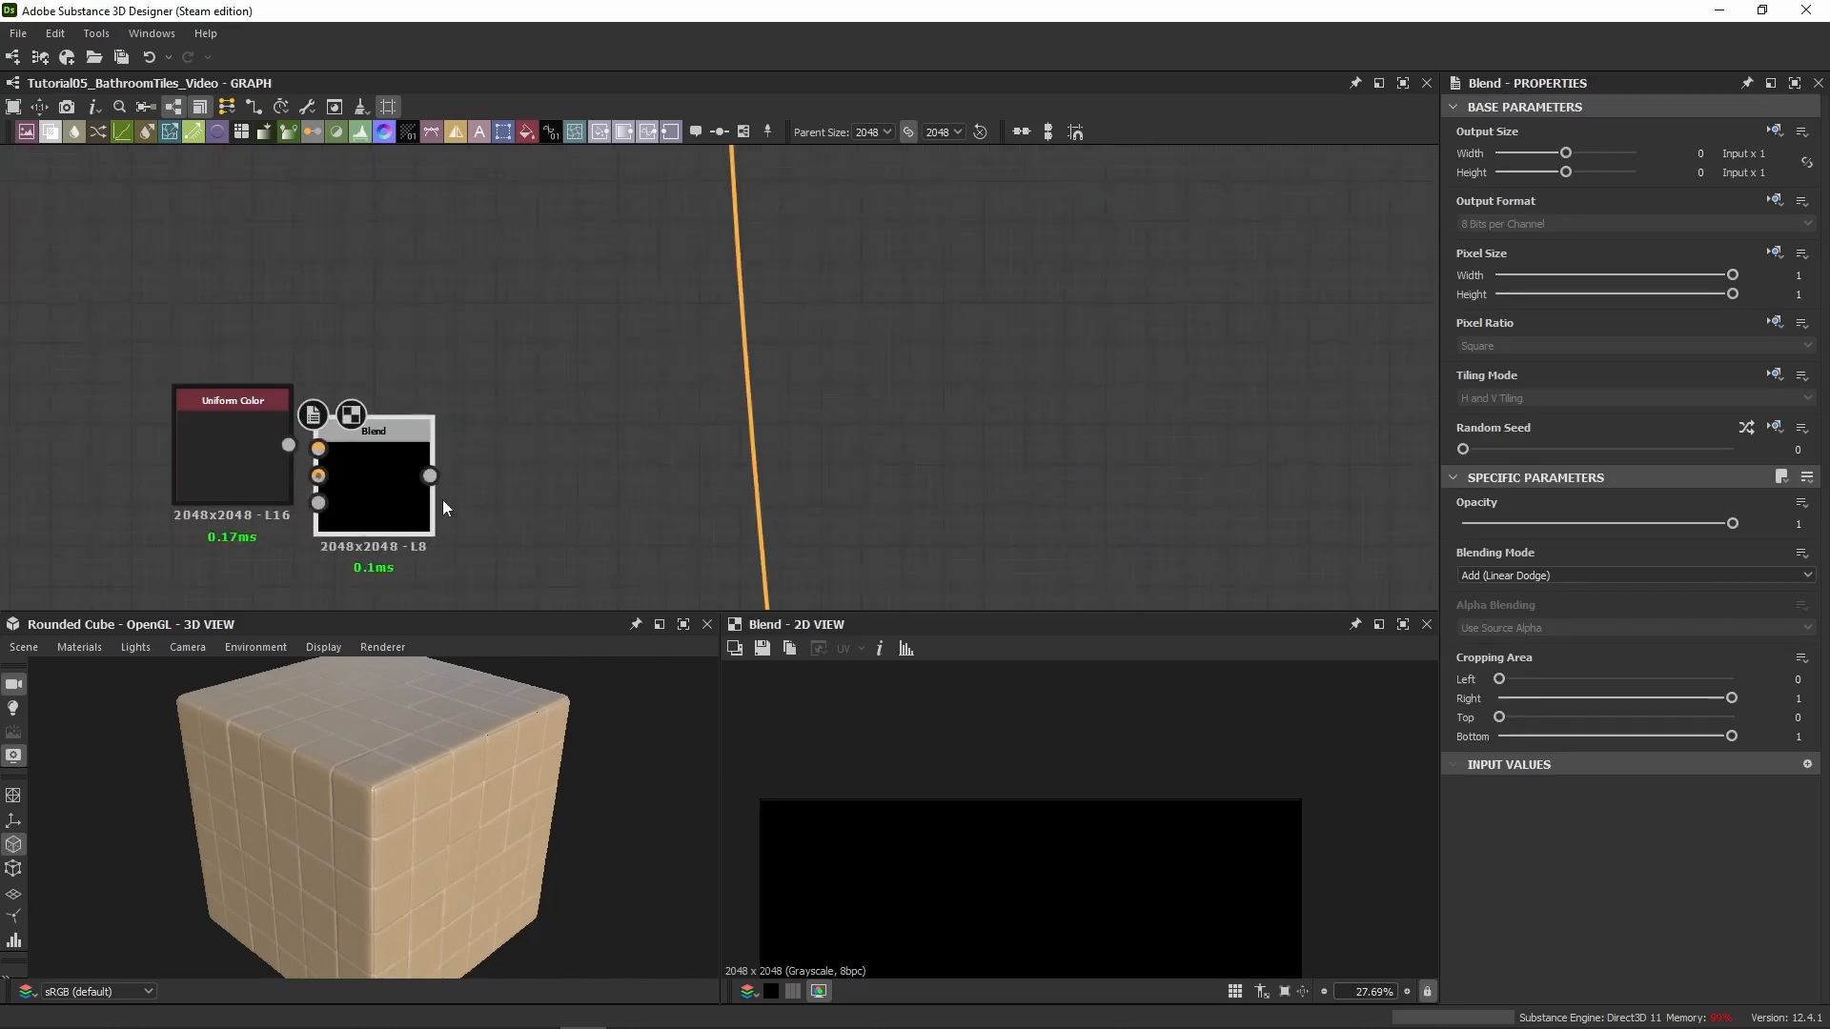
pyautogui.moveTo(442, 499); pyautogui.dragTo(699, 479)
pyautogui.moveTo(289, 444); pyautogui.dragTo(582, 444)
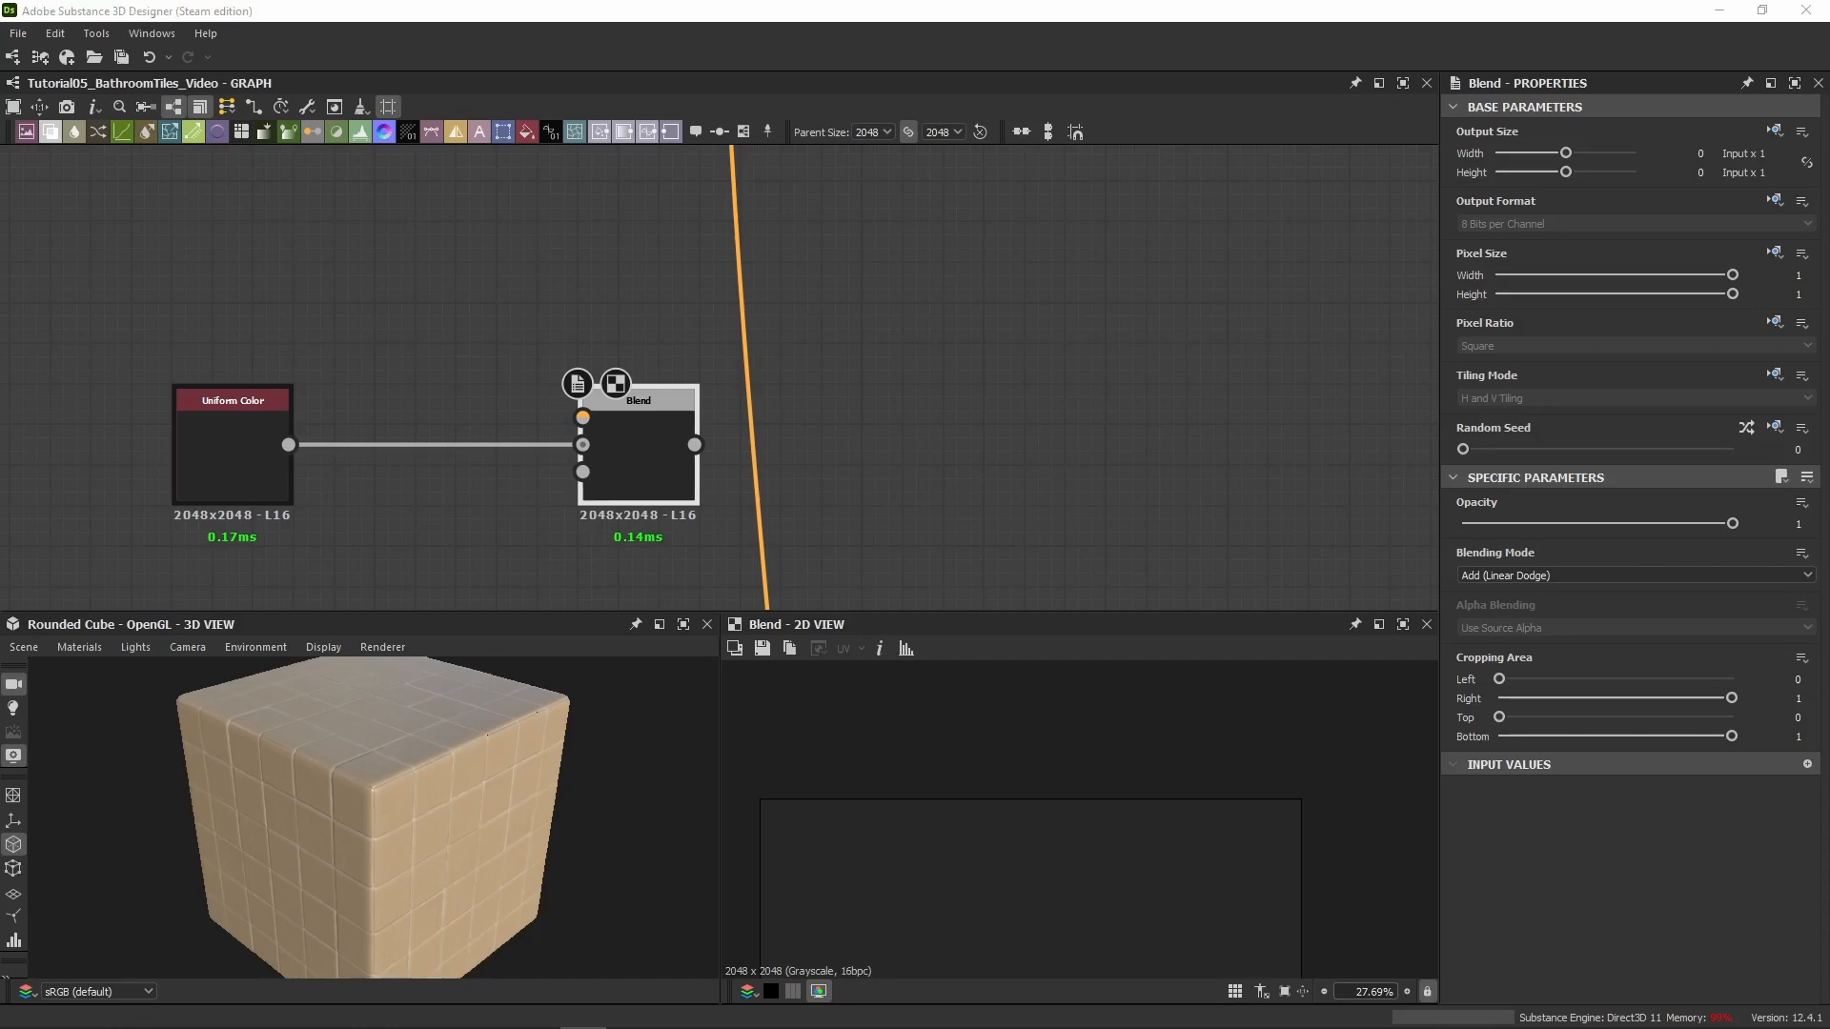
# Move the Blend and Uniform Color nodes underneath the third noise chain of the base color row
pyautogui.scroll(-8, 720, 324)
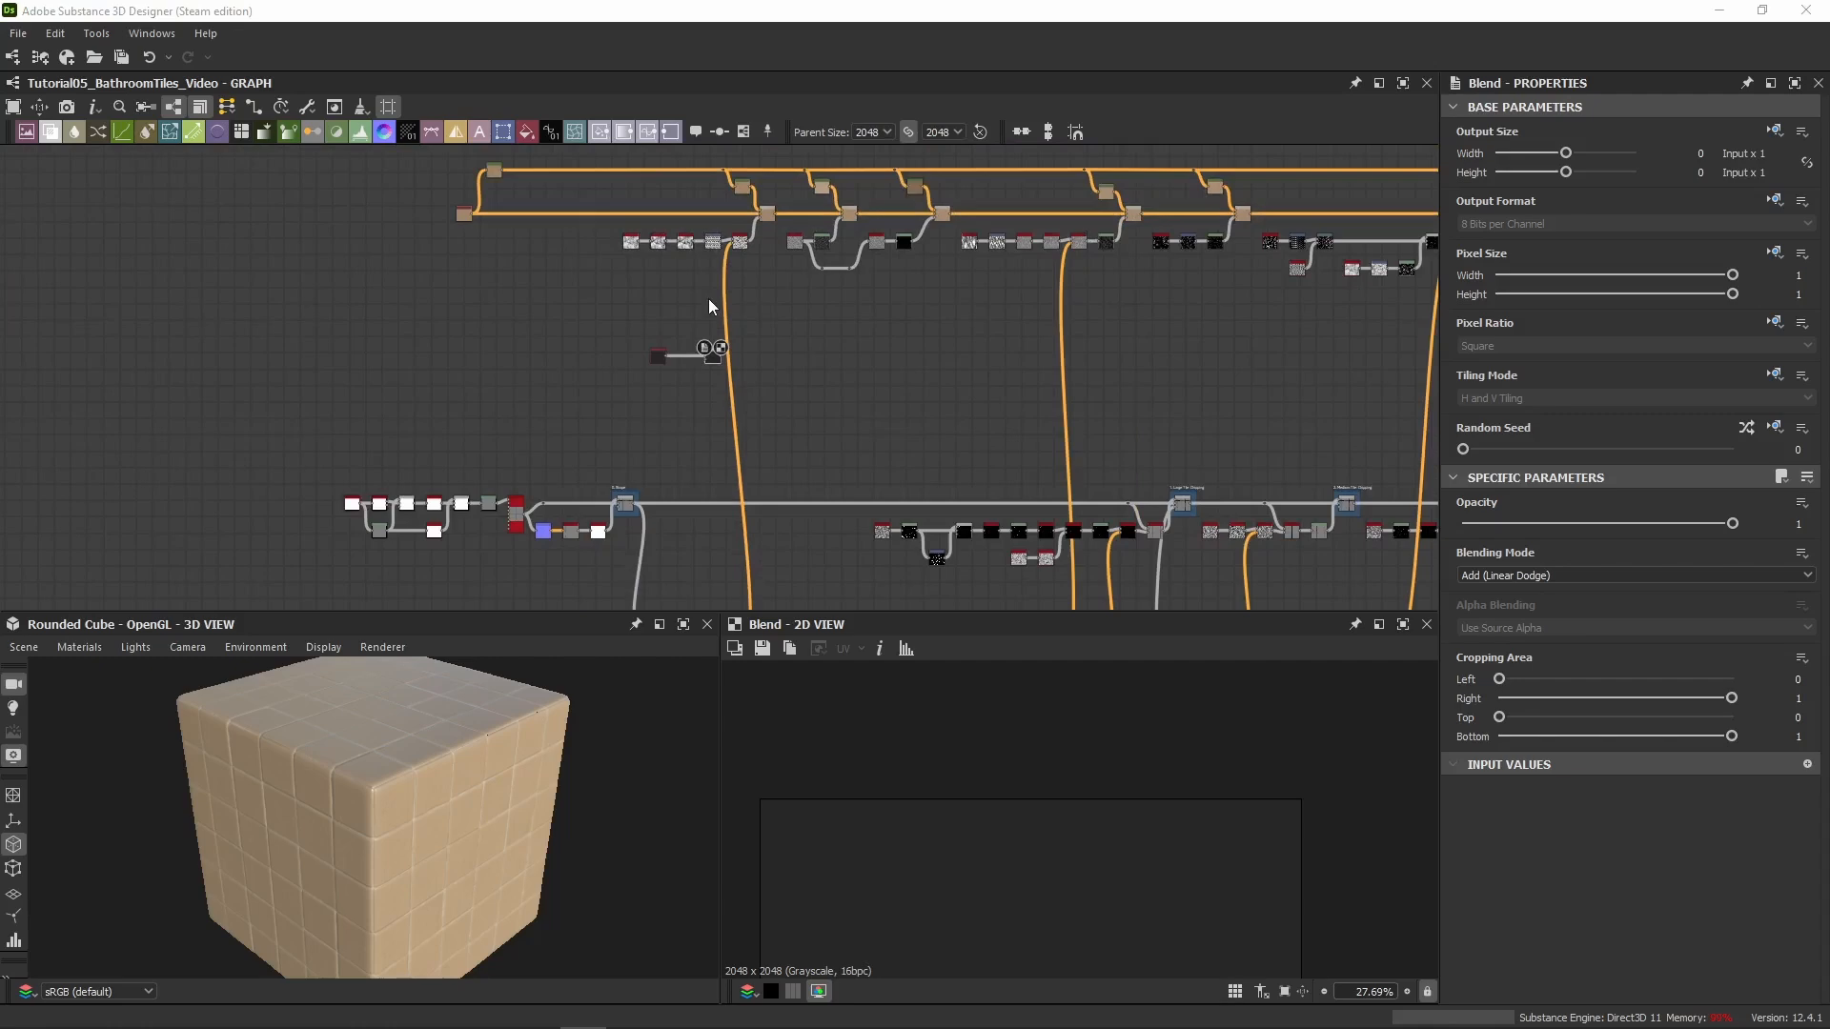
pyautogui.scroll(5, 709, 305)
pyautogui.moveTo(719, 246); pyautogui.dragTo(467, 293, button='middle')
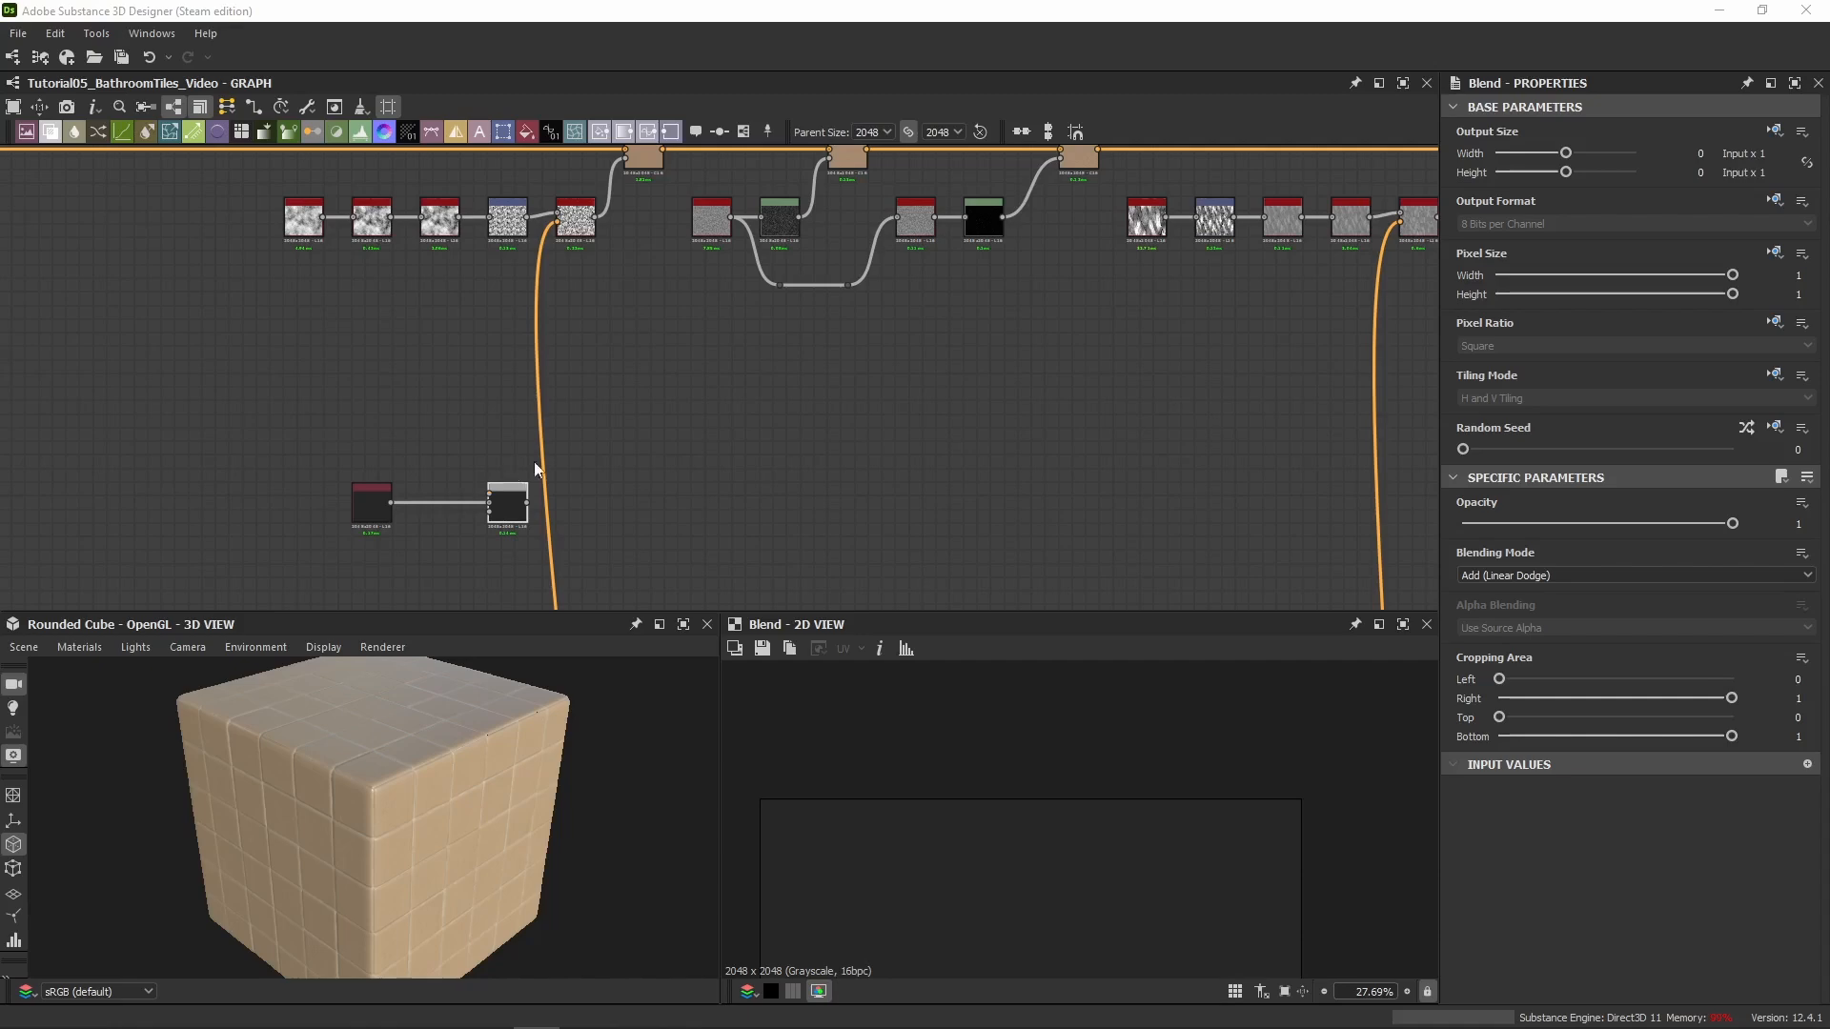
pyautogui.moveTo(678, 442); pyautogui.dragTo(321, 379, button='middle')
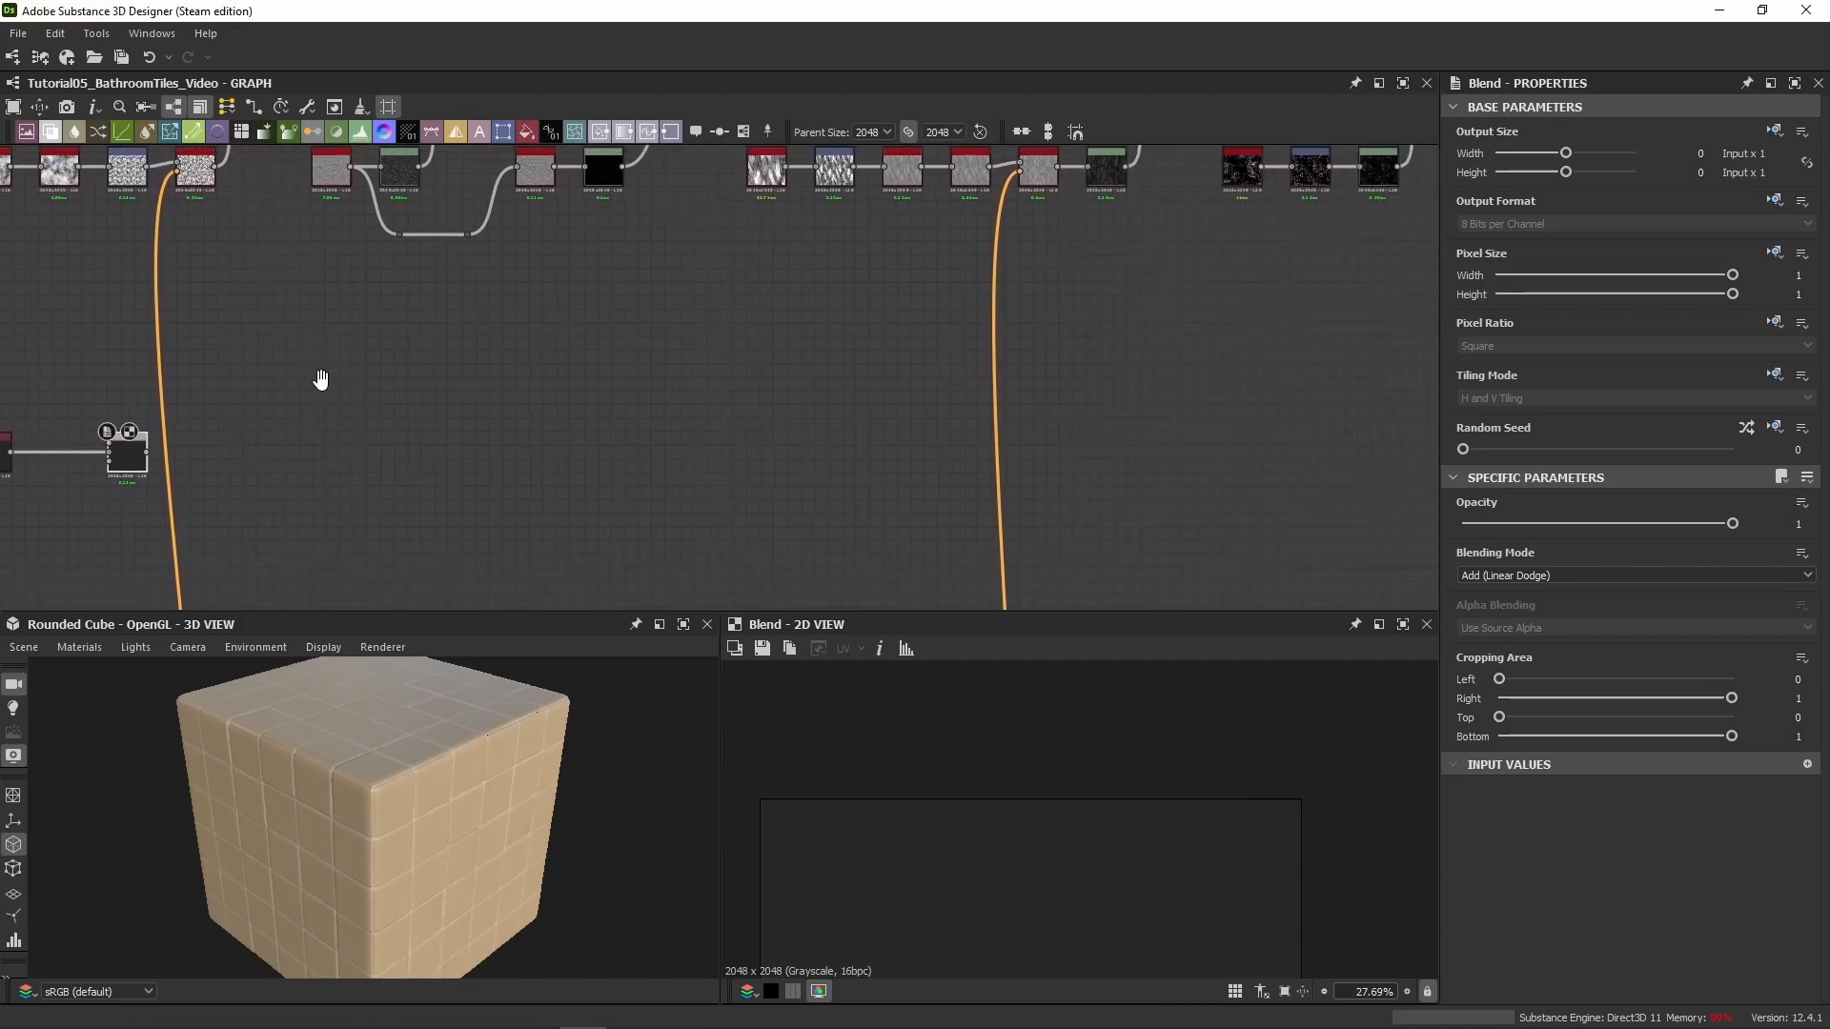
pyautogui.moveTo(157, 457); pyautogui.dragTo(1105, 436)
pyautogui.scroll(-2, 224, 456)
pyautogui.moveTo(200, 446); pyautogui.dragTo(645, 436)
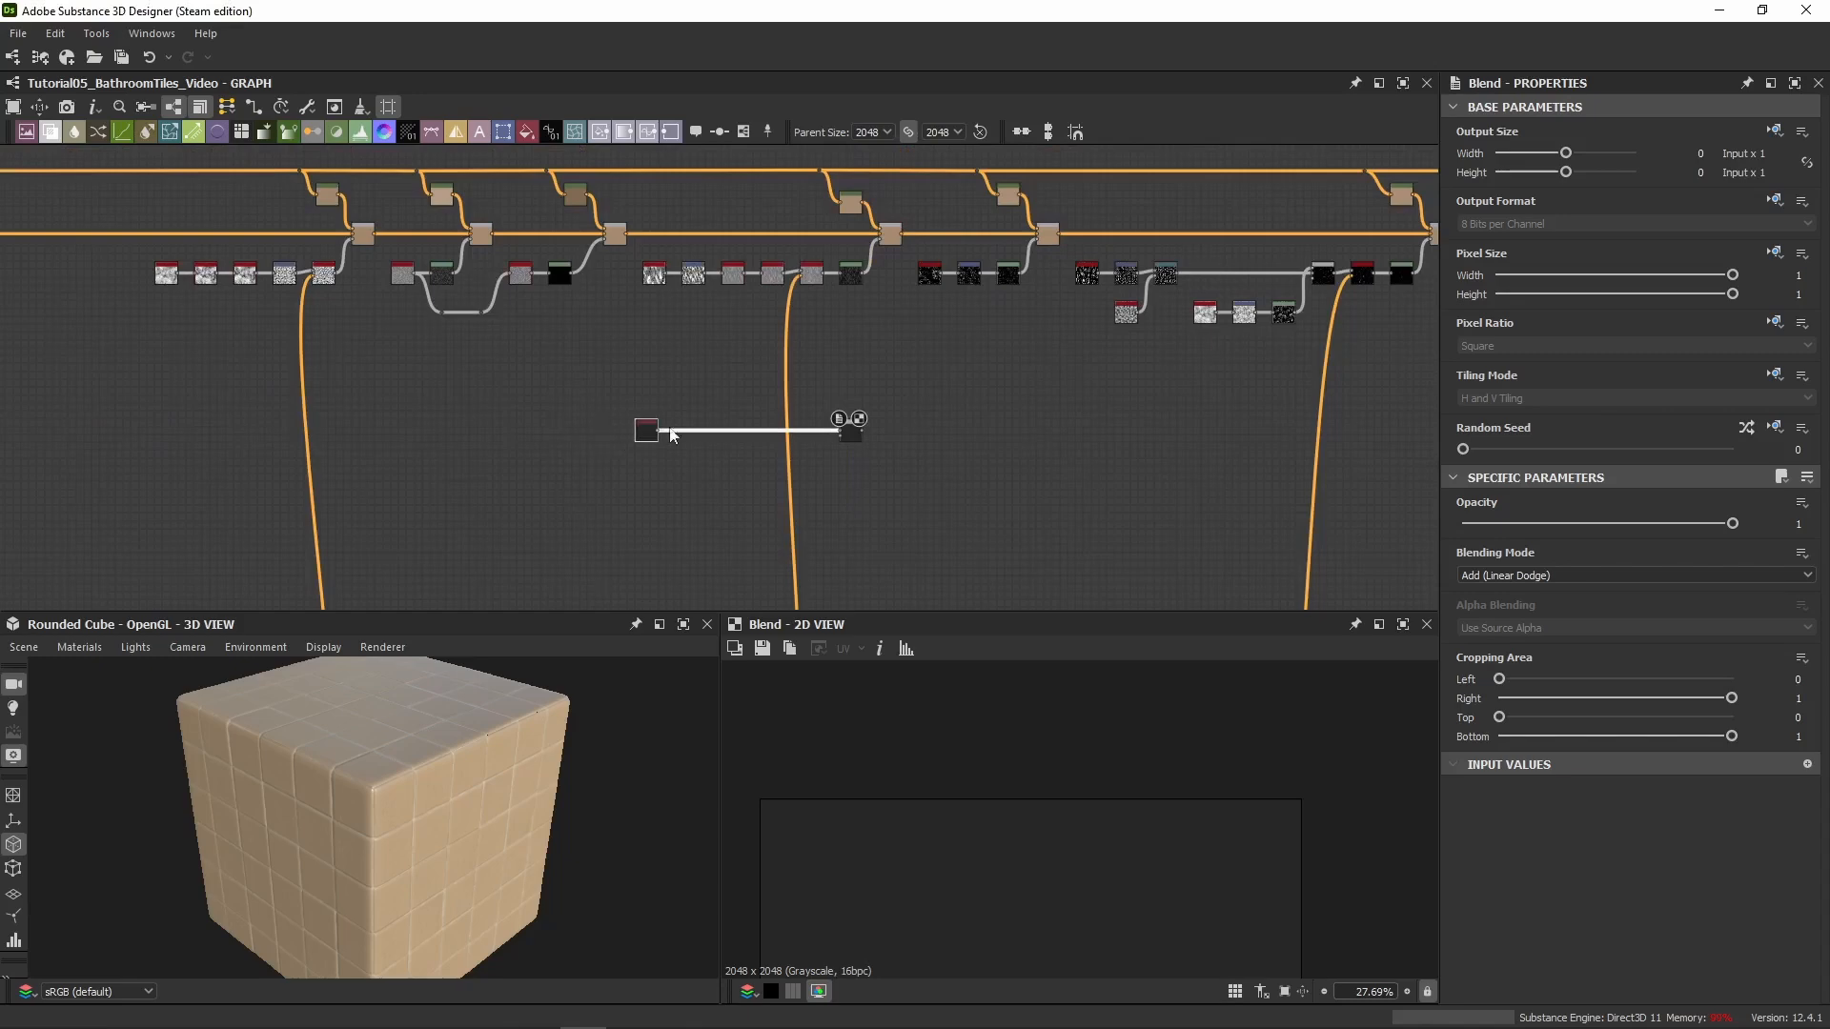
pyautogui.scroll(2, 837, 381)
pyautogui.click(858, 480)
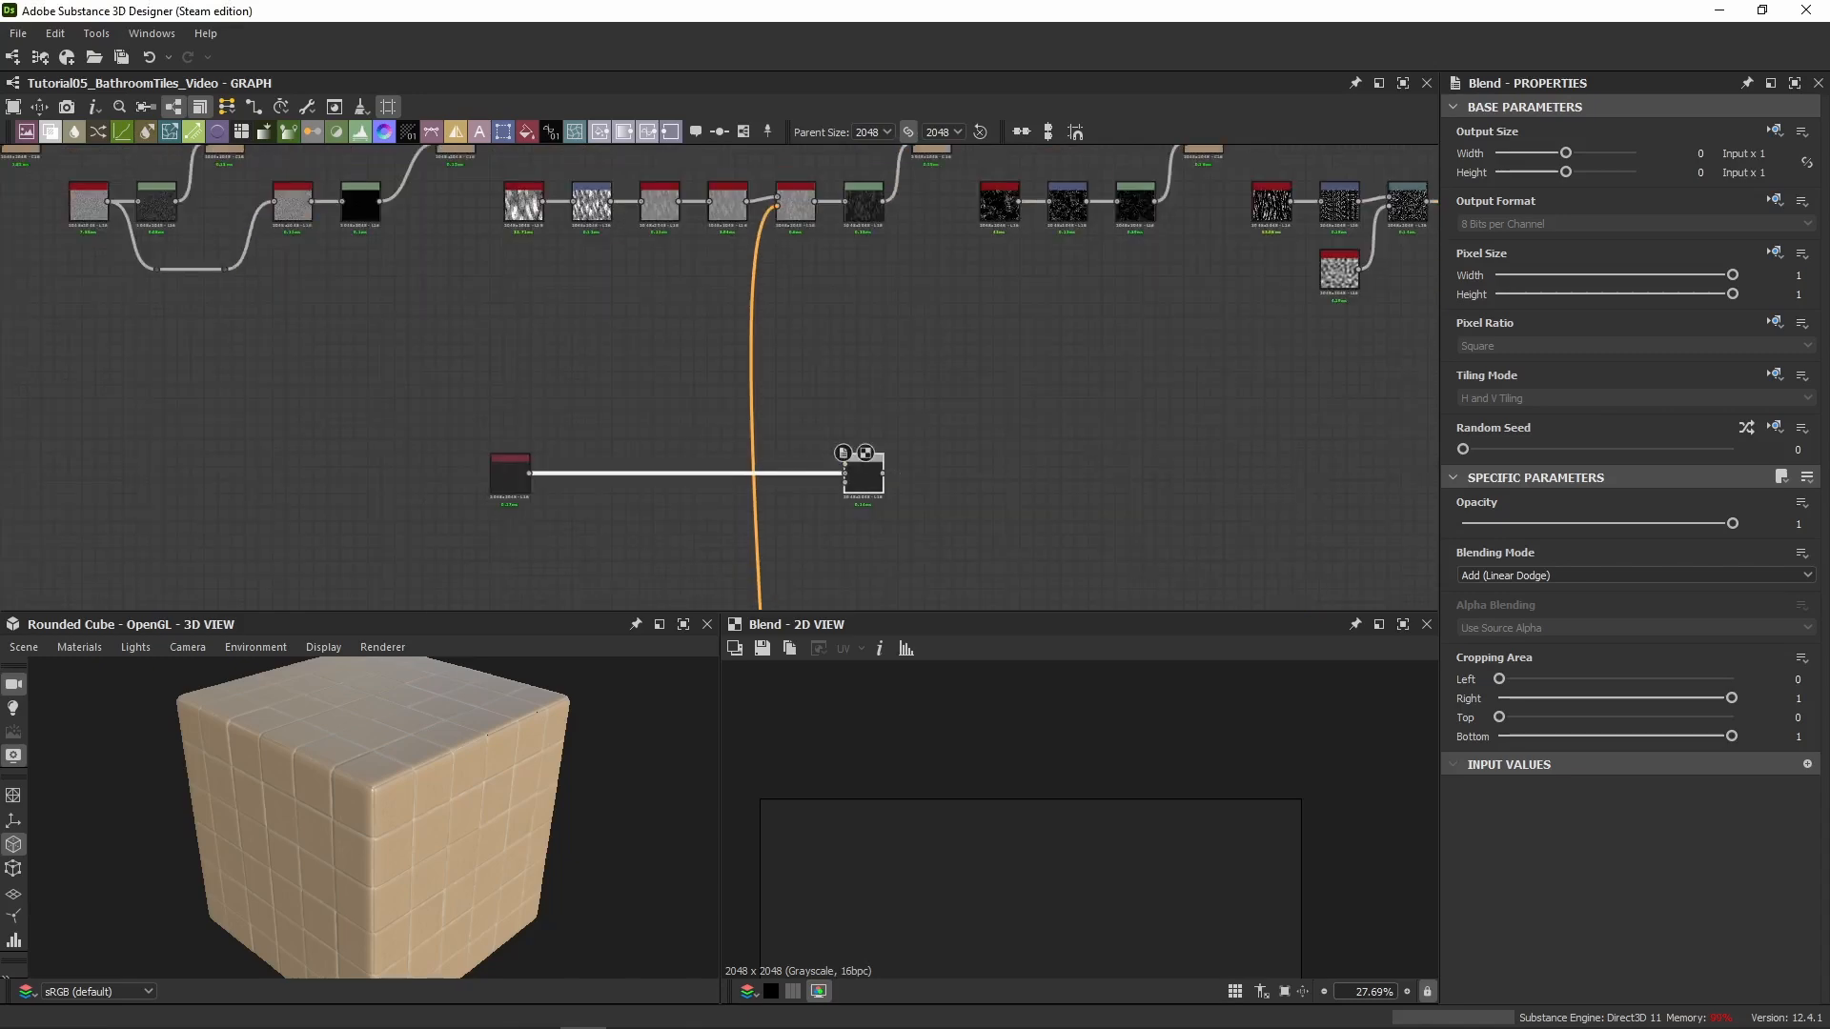
# Add a white grayscale Uniform Color node with output size -7 and place it above the Blend node
pyautogui.press('Return')
pyautogui.scroll(4, 812, 409)
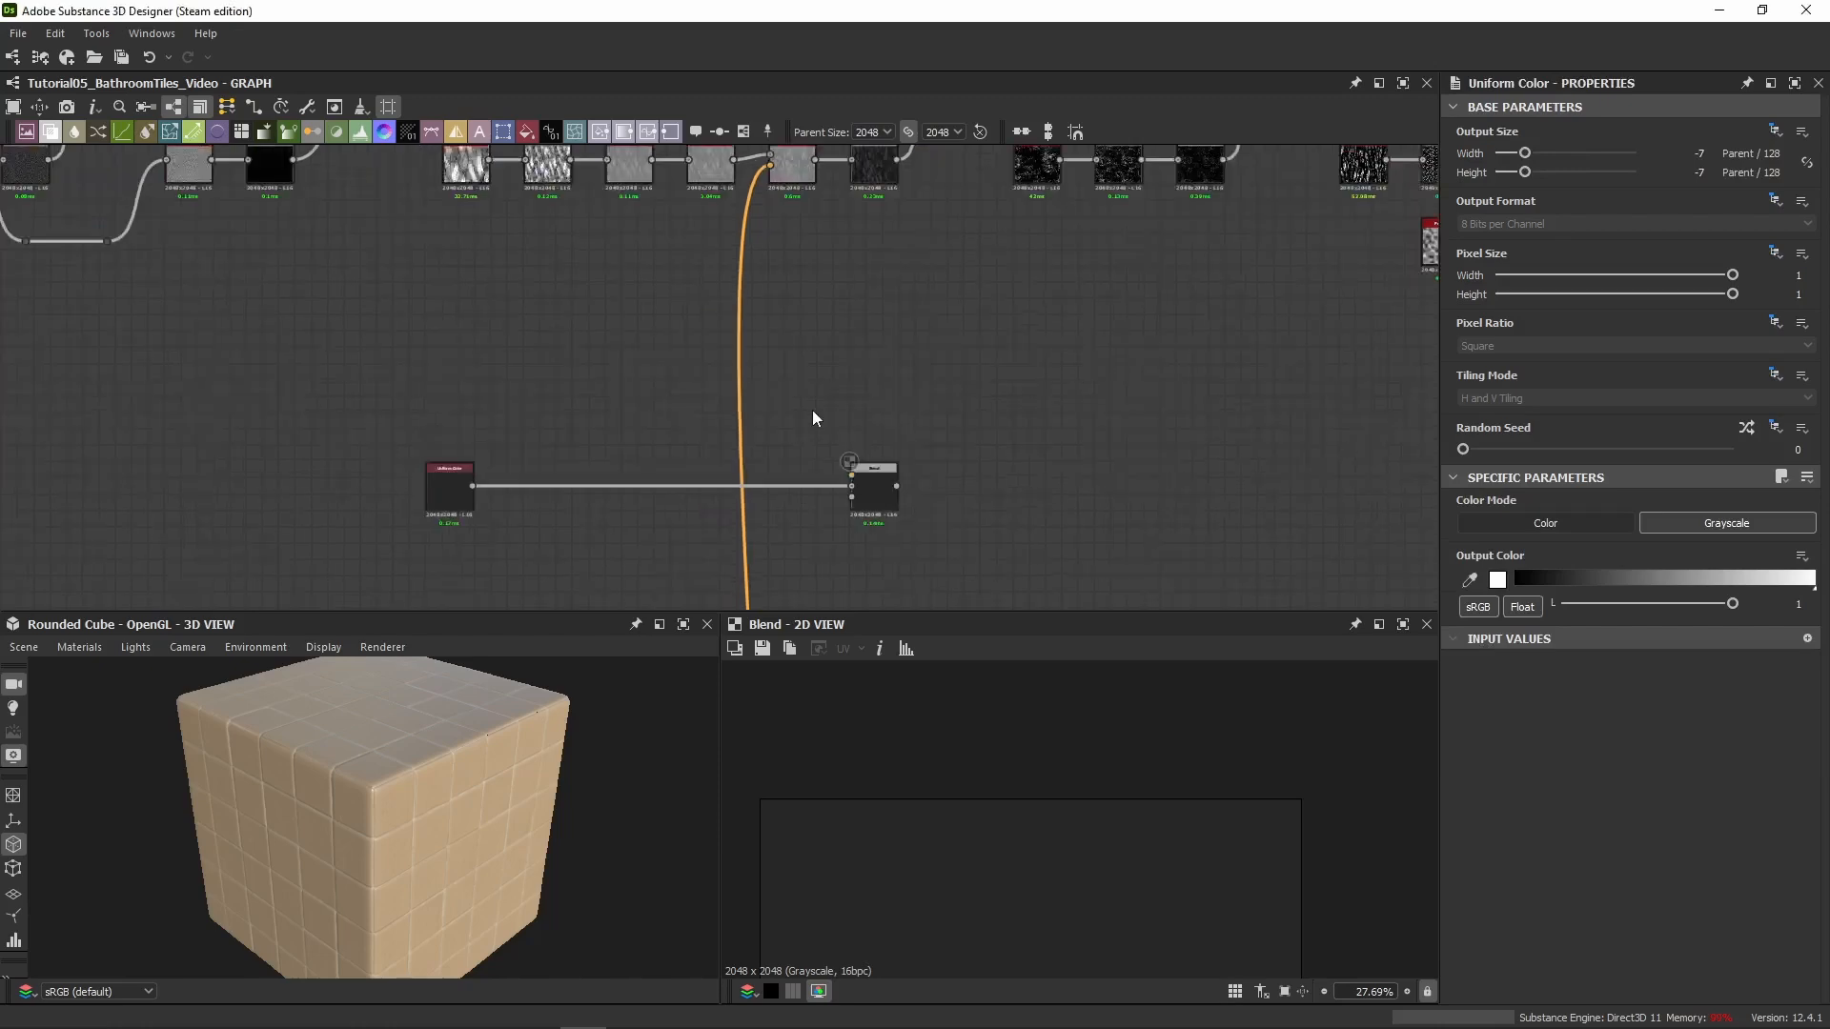
pyautogui.moveTo(727, 404); pyautogui.dragTo(785, 428)
pyautogui.moveTo(785, 428); pyautogui.dragTo(831, 269, button='middle')
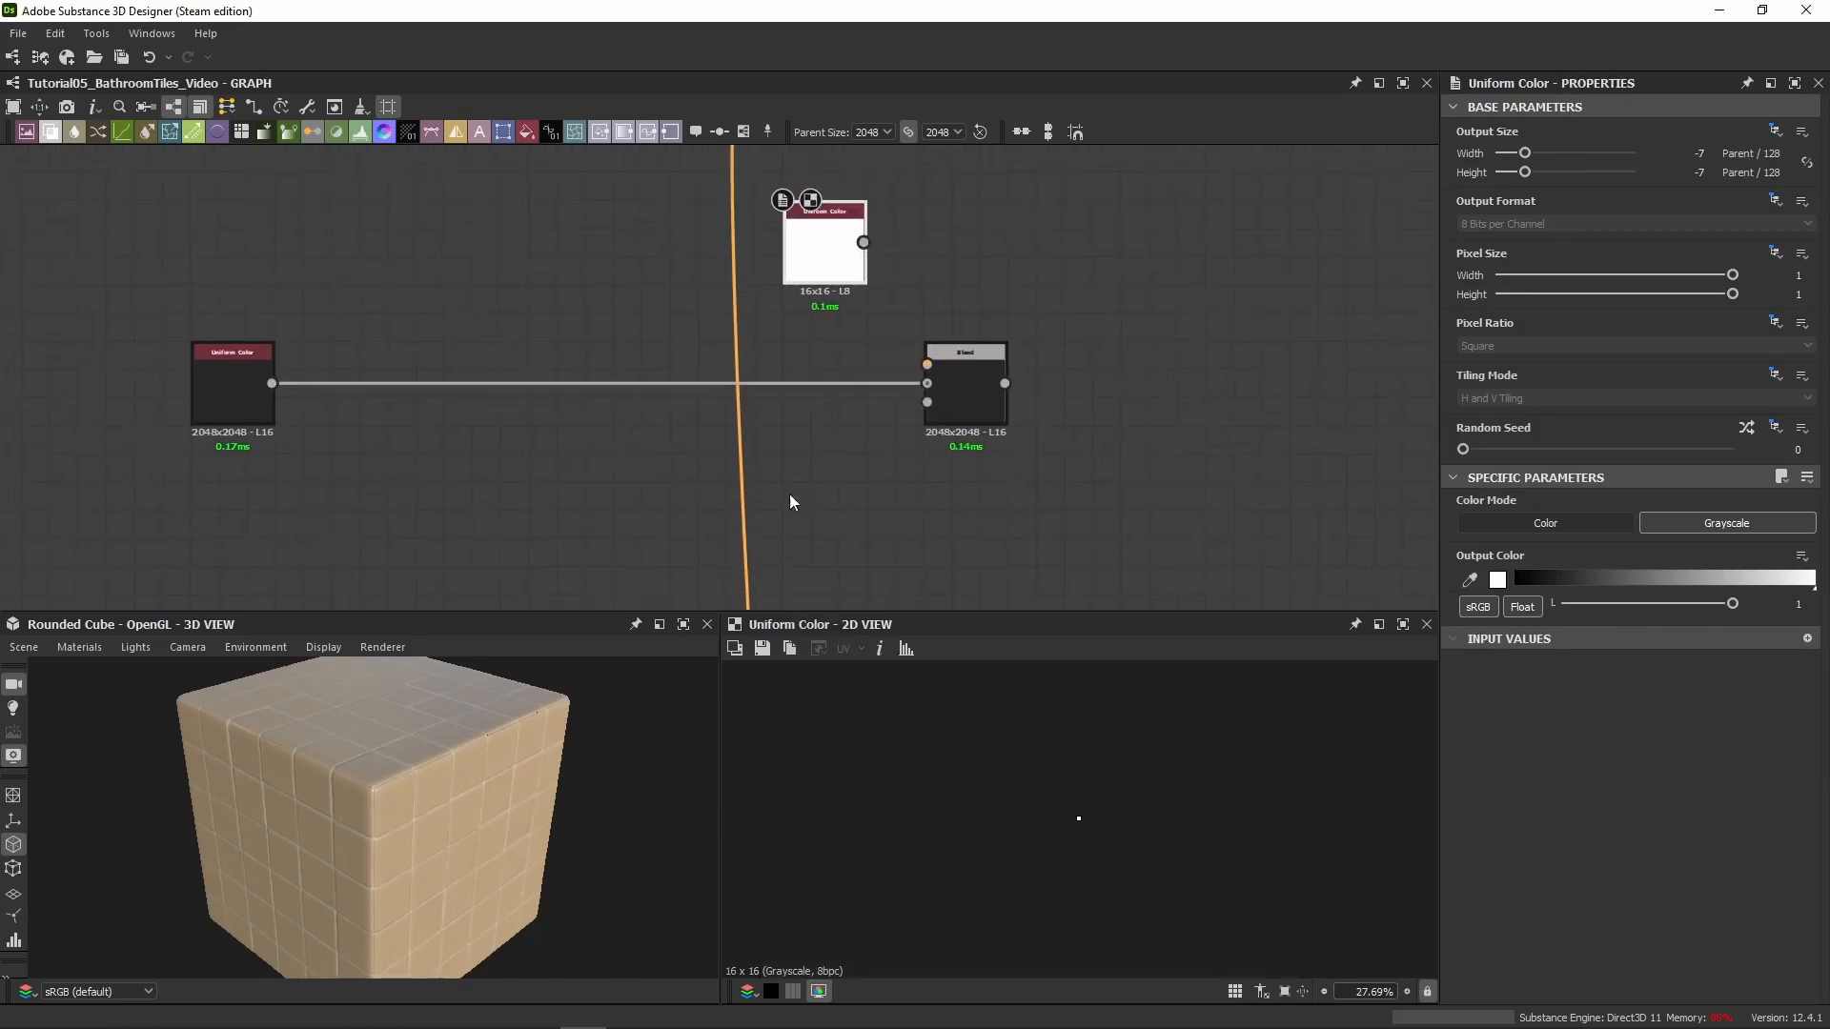
# Add a Levels node and place it below the Blend node
pyautogui.press('space')
pyautogui.write('lev')
pyautogui.press('Return')
pyautogui.moveTo(860, 538); pyautogui.dragTo(829, 541)
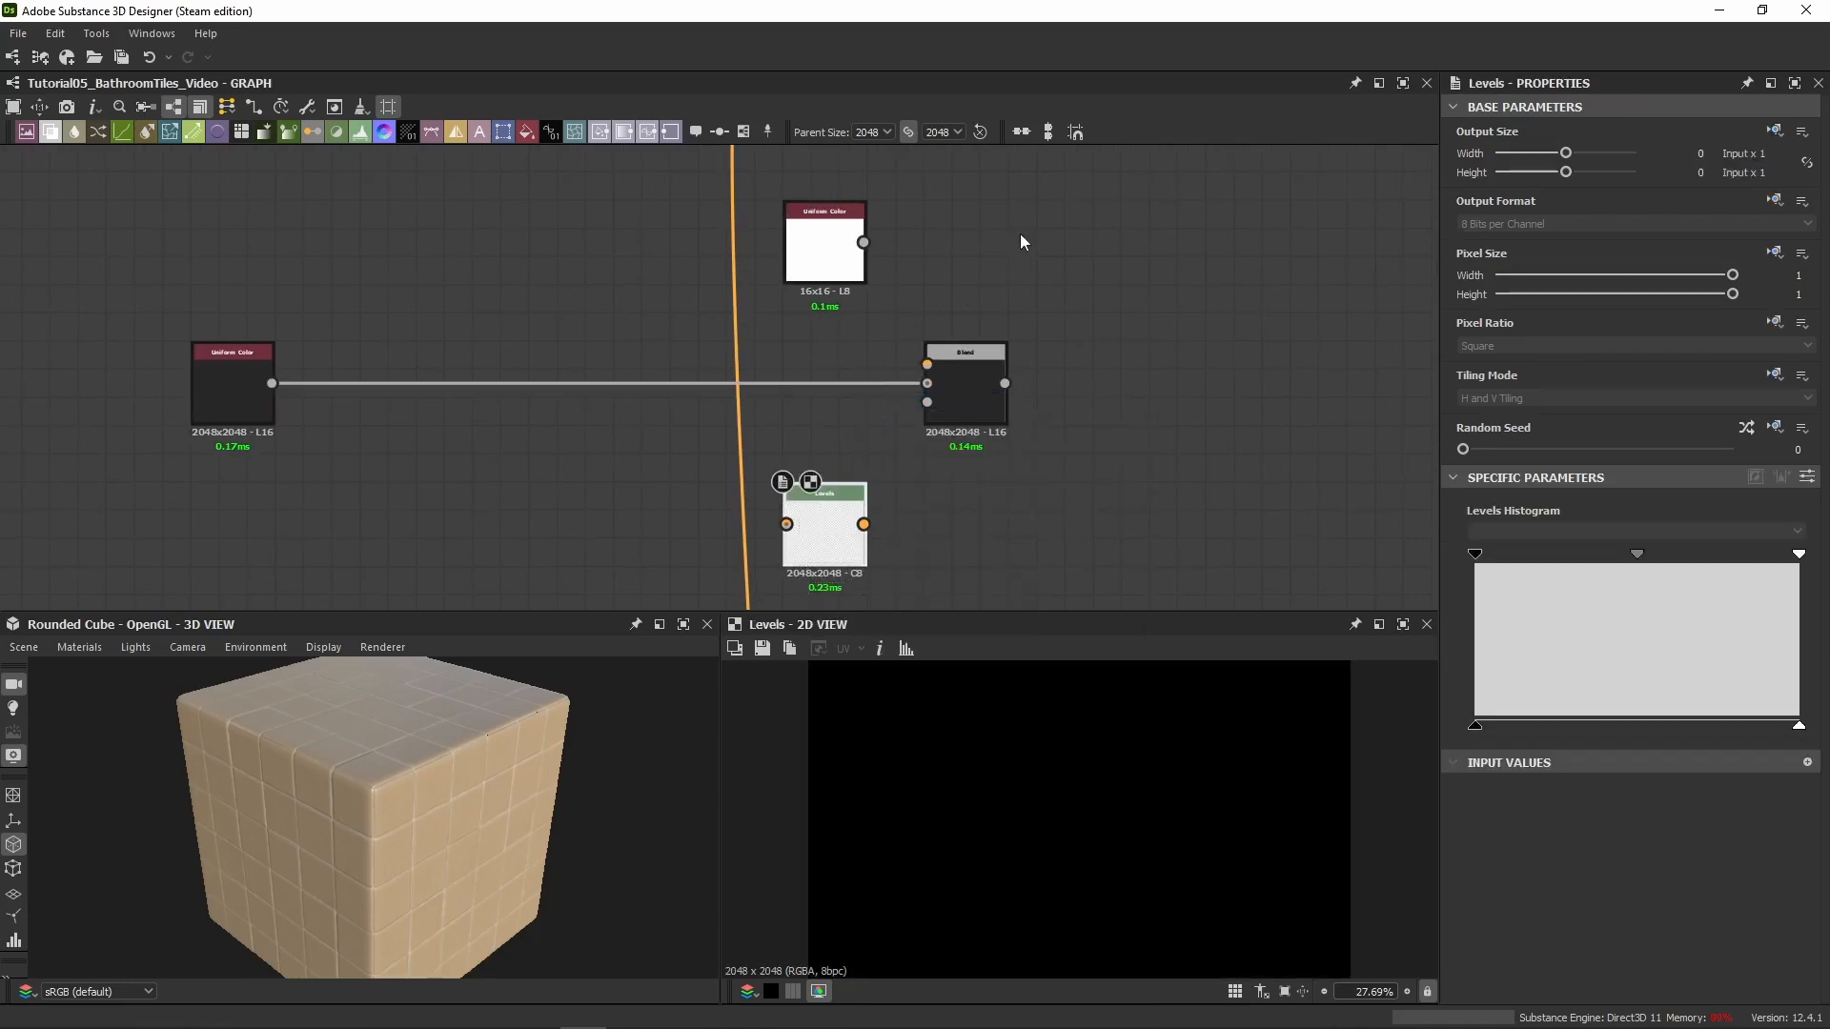
pyautogui.moveTo(1020, 233); pyautogui.dragTo(845, 549)
pyautogui.moveTo(1159, 336); pyautogui.dragTo(676, 334, button='middle')
pyautogui.hotkey('ctrl', 'd')
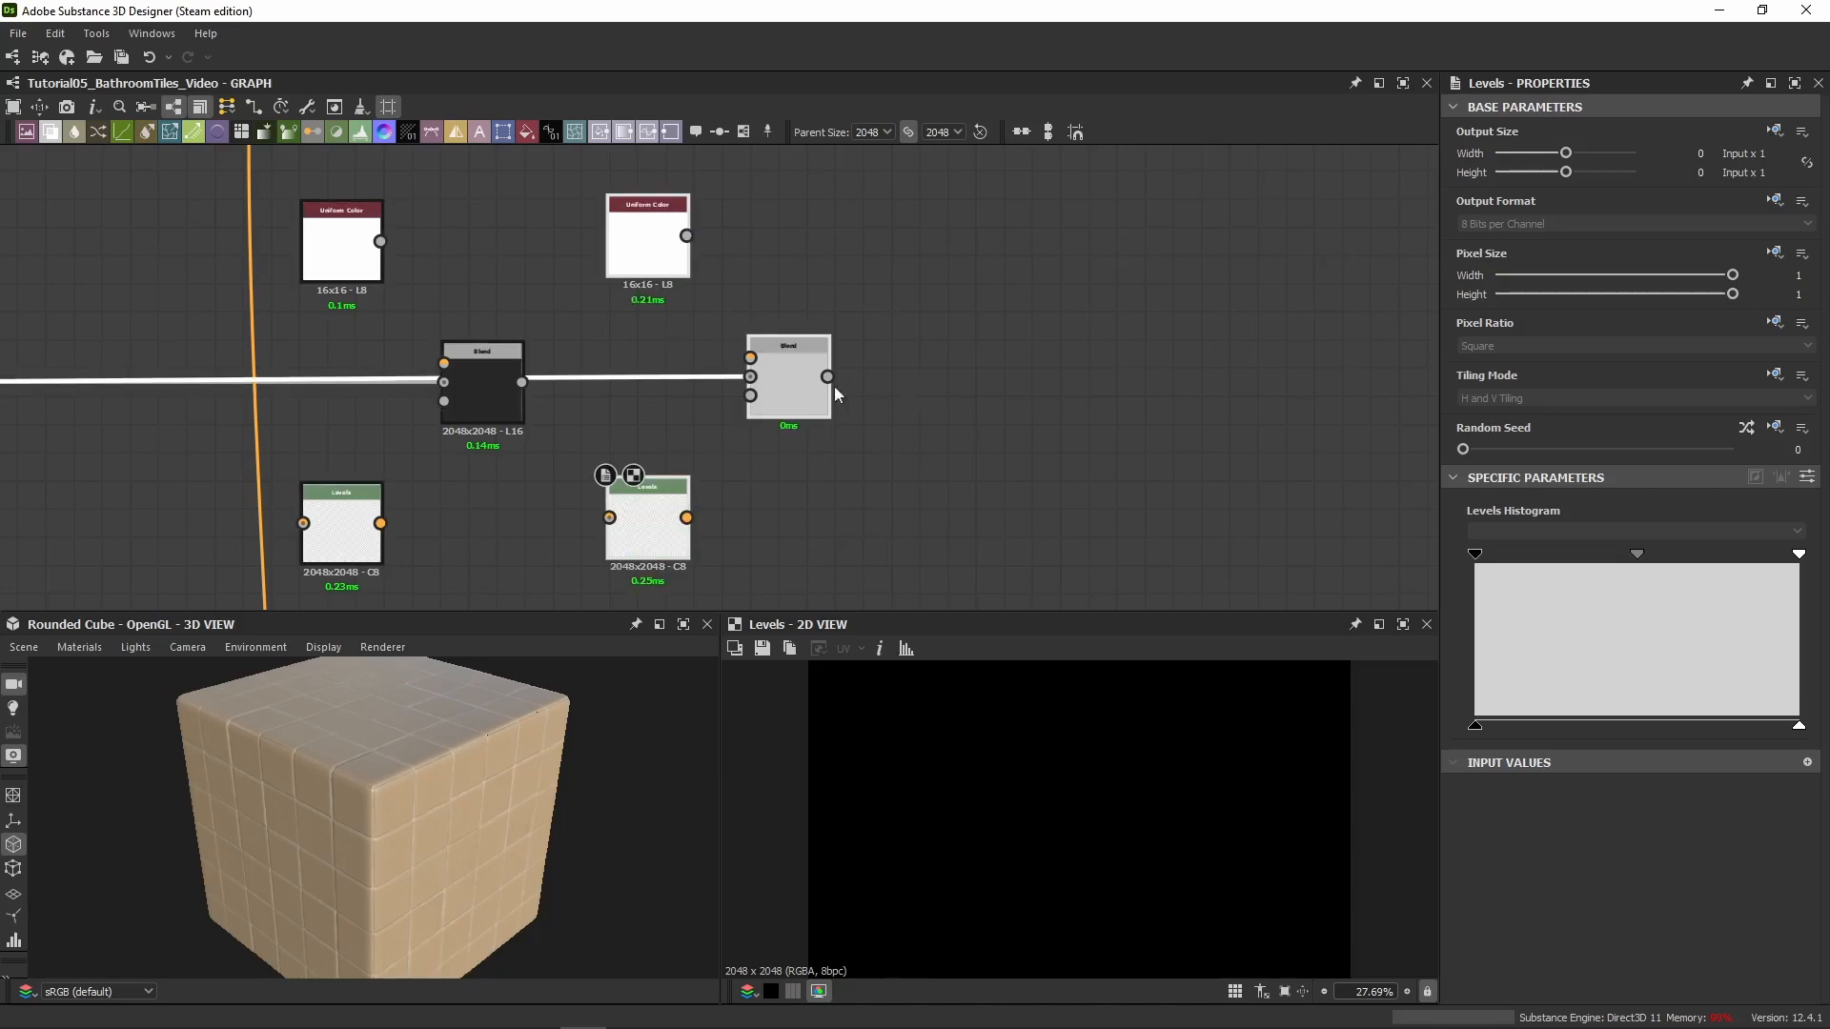
pyautogui.click(1133, 398)
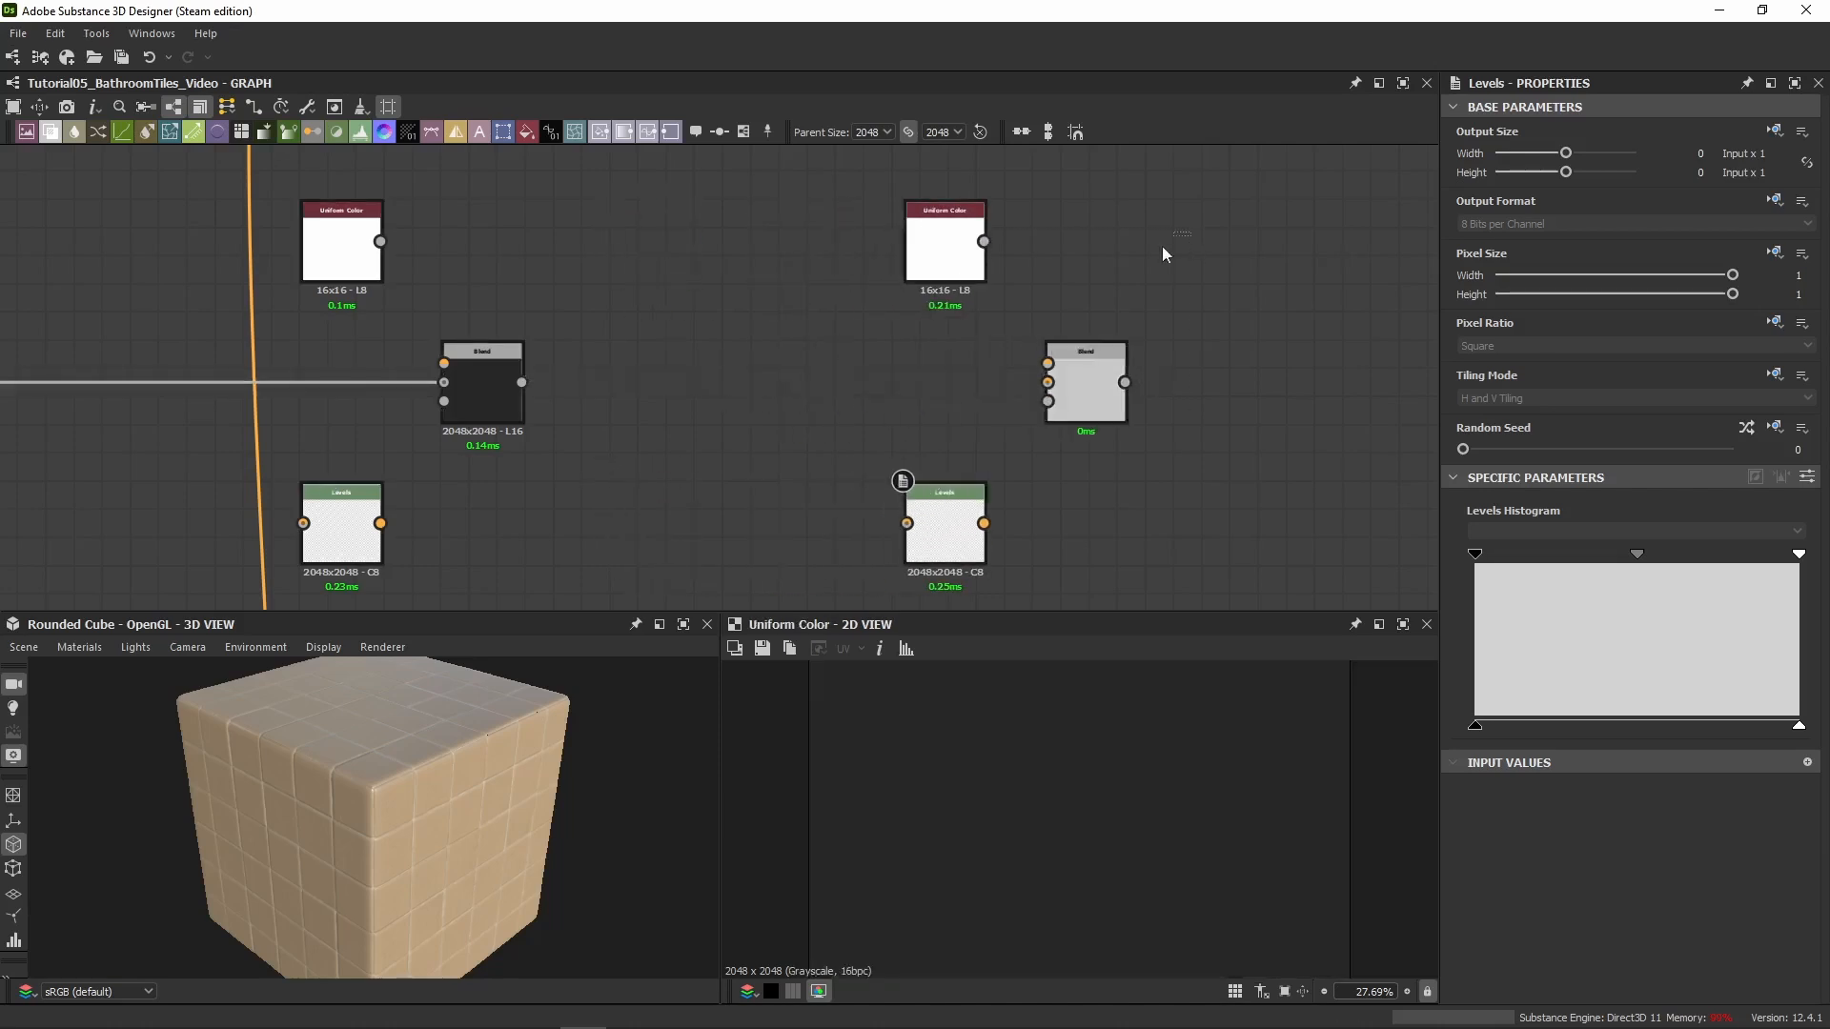
pyautogui.moveTo(1162, 254); pyautogui.dragTo(938, 495)
pyautogui.moveTo(938, 496); pyautogui.dragTo(738, 451, button='middle')
pyautogui.scroll(-3, 731, 480)
pyautogui.hotkey('ctrl', 'd')
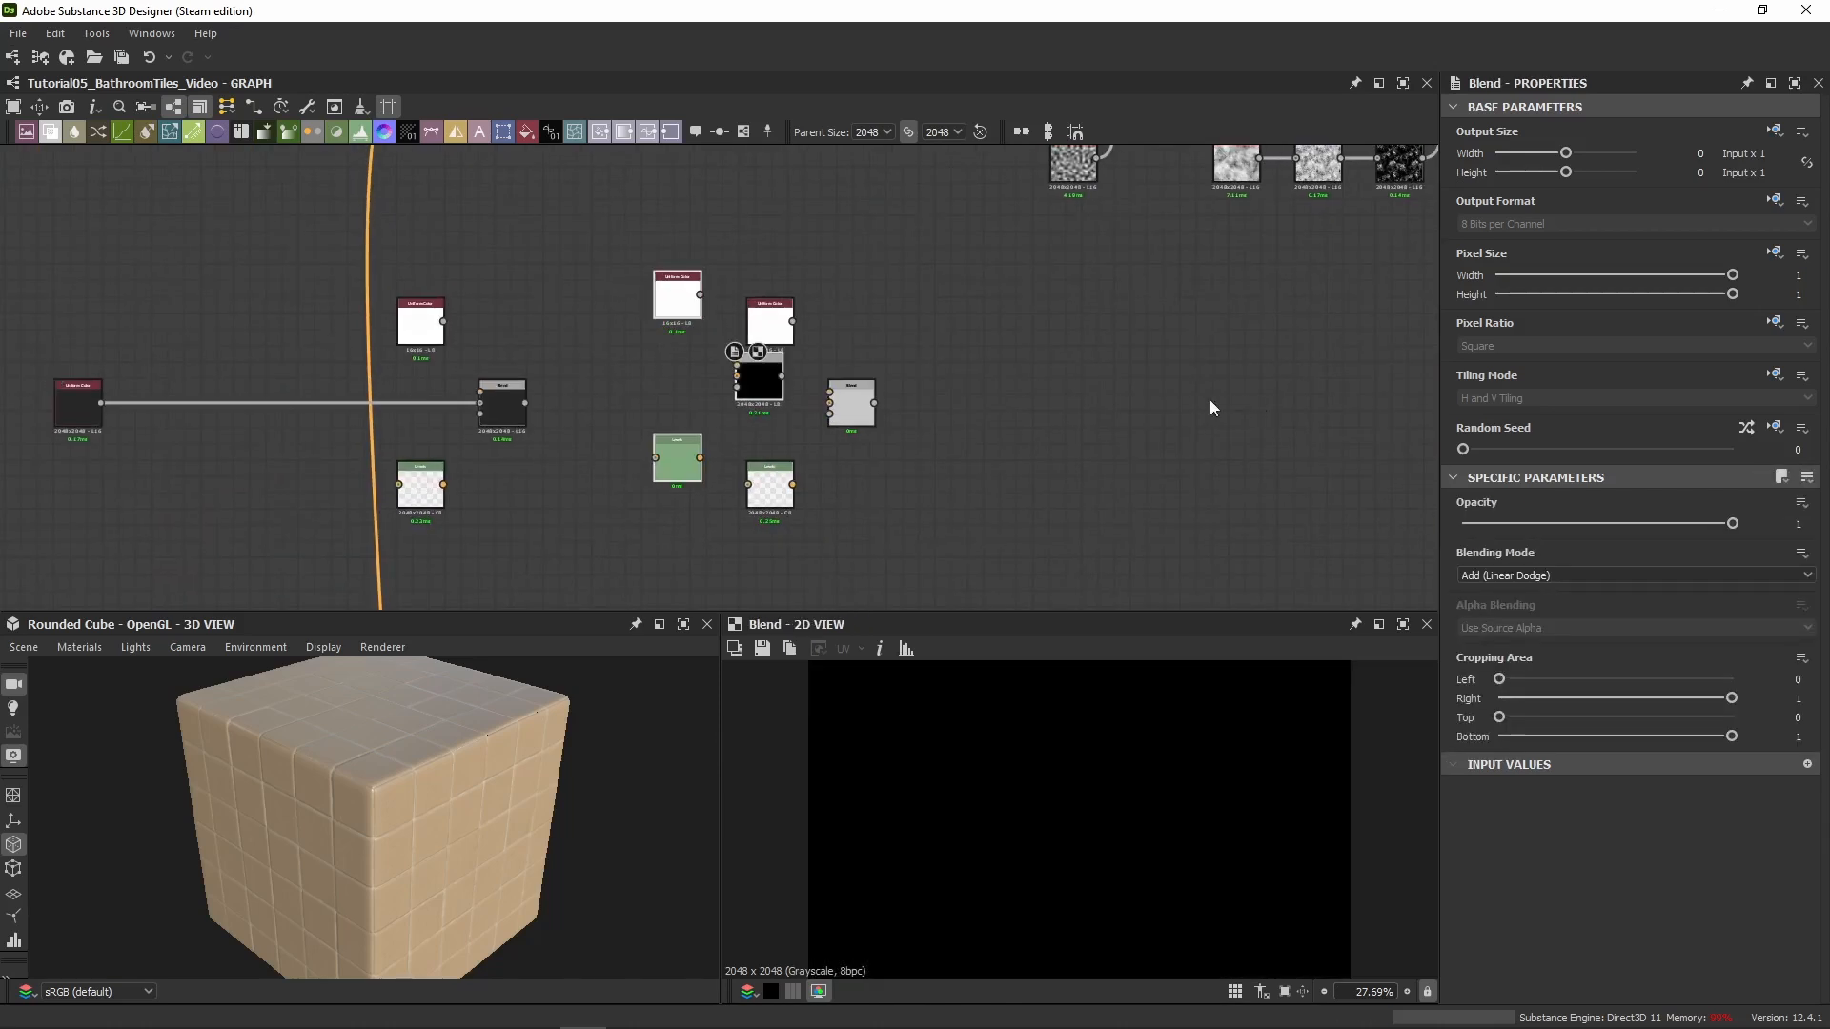
pyautogui.click(1215, 406)
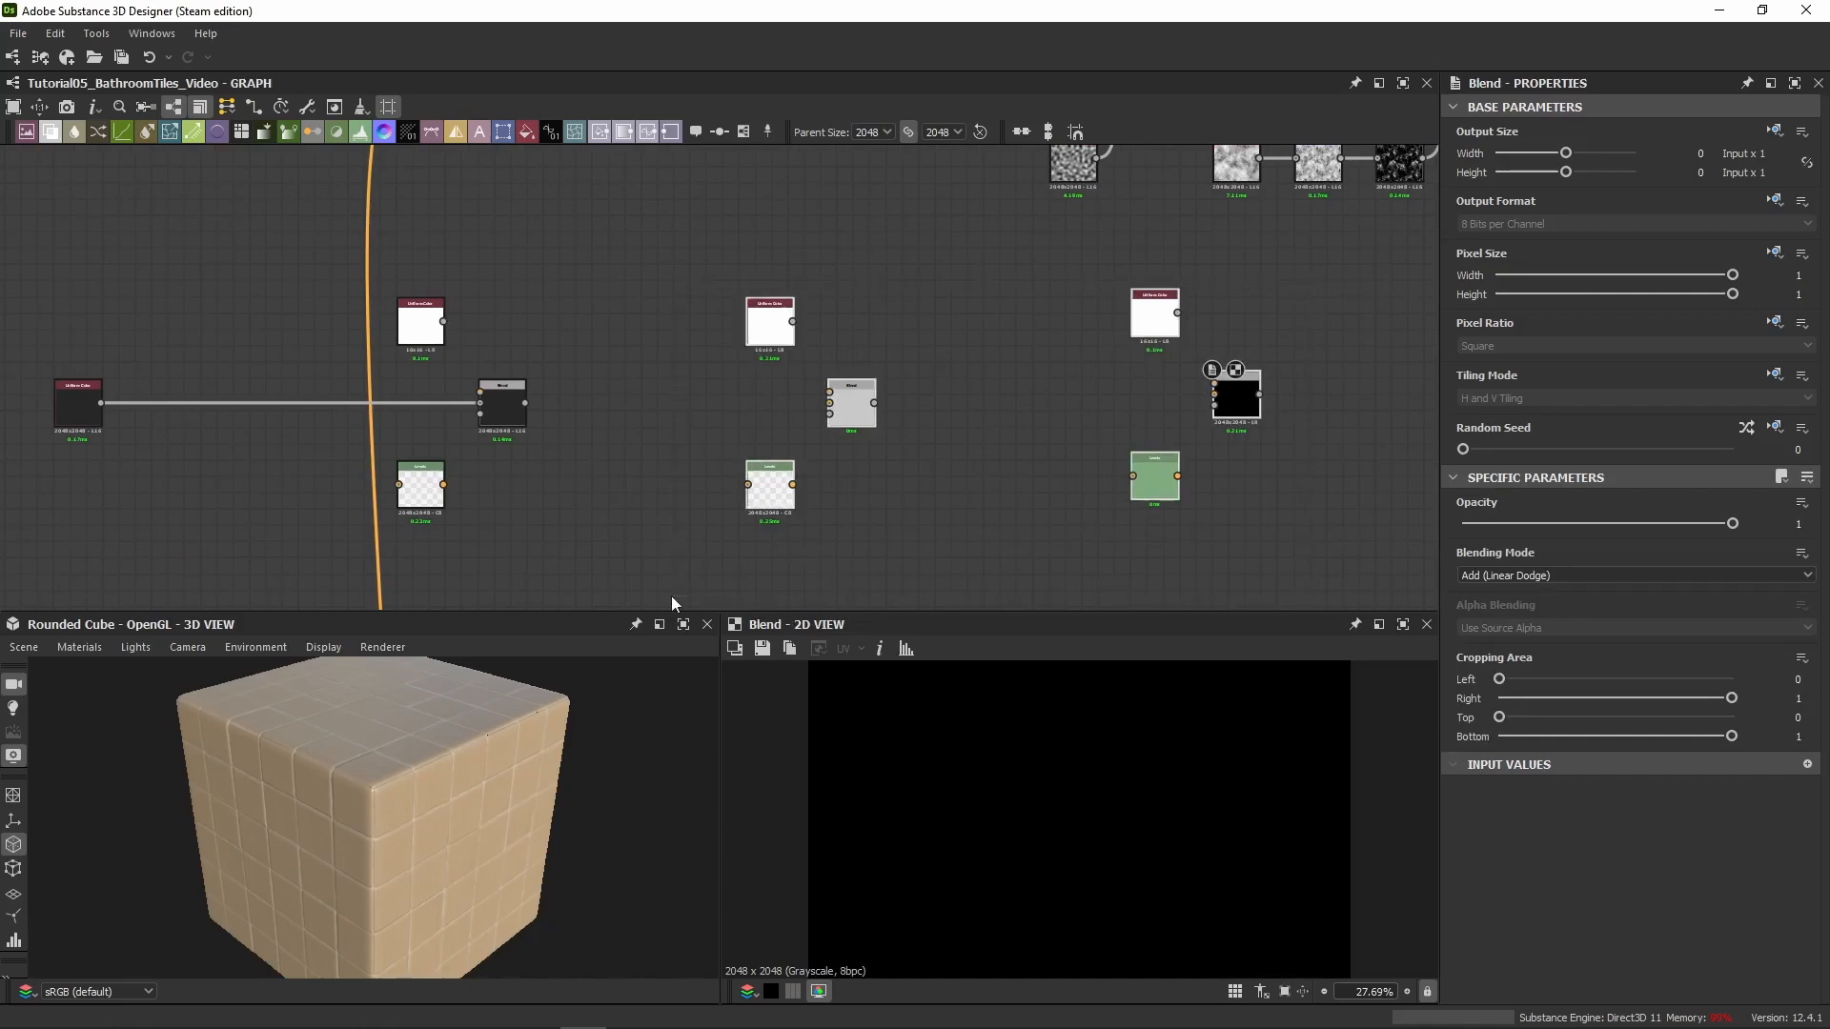
pyautogui.press('Delete')
# Connect the white Uniform Color to the Blend node's foreground input
pyautogui.moveTo(546, 508); pyautogui.dragTo(792, 492, button='middle')
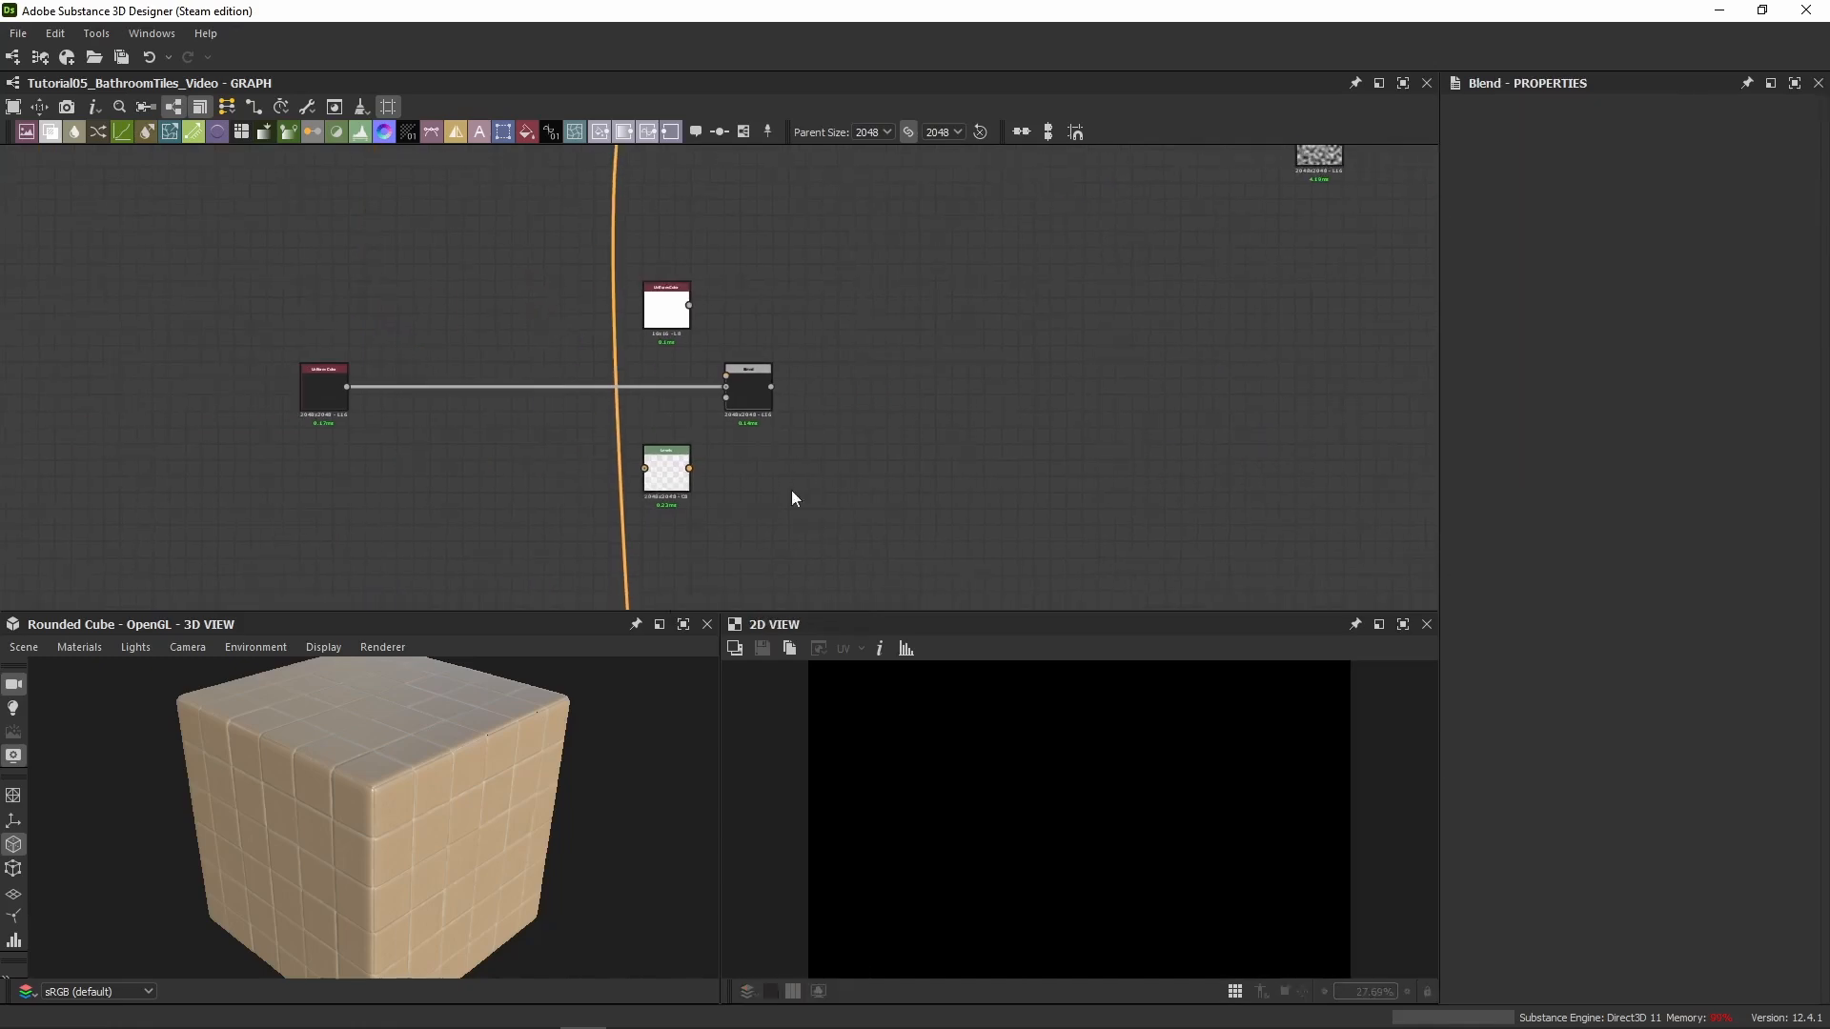
pyautogui.scroll(2, 791, 499)
pyautogui.moveTo(659, 226); pyautogui.dragTo(712, 325)
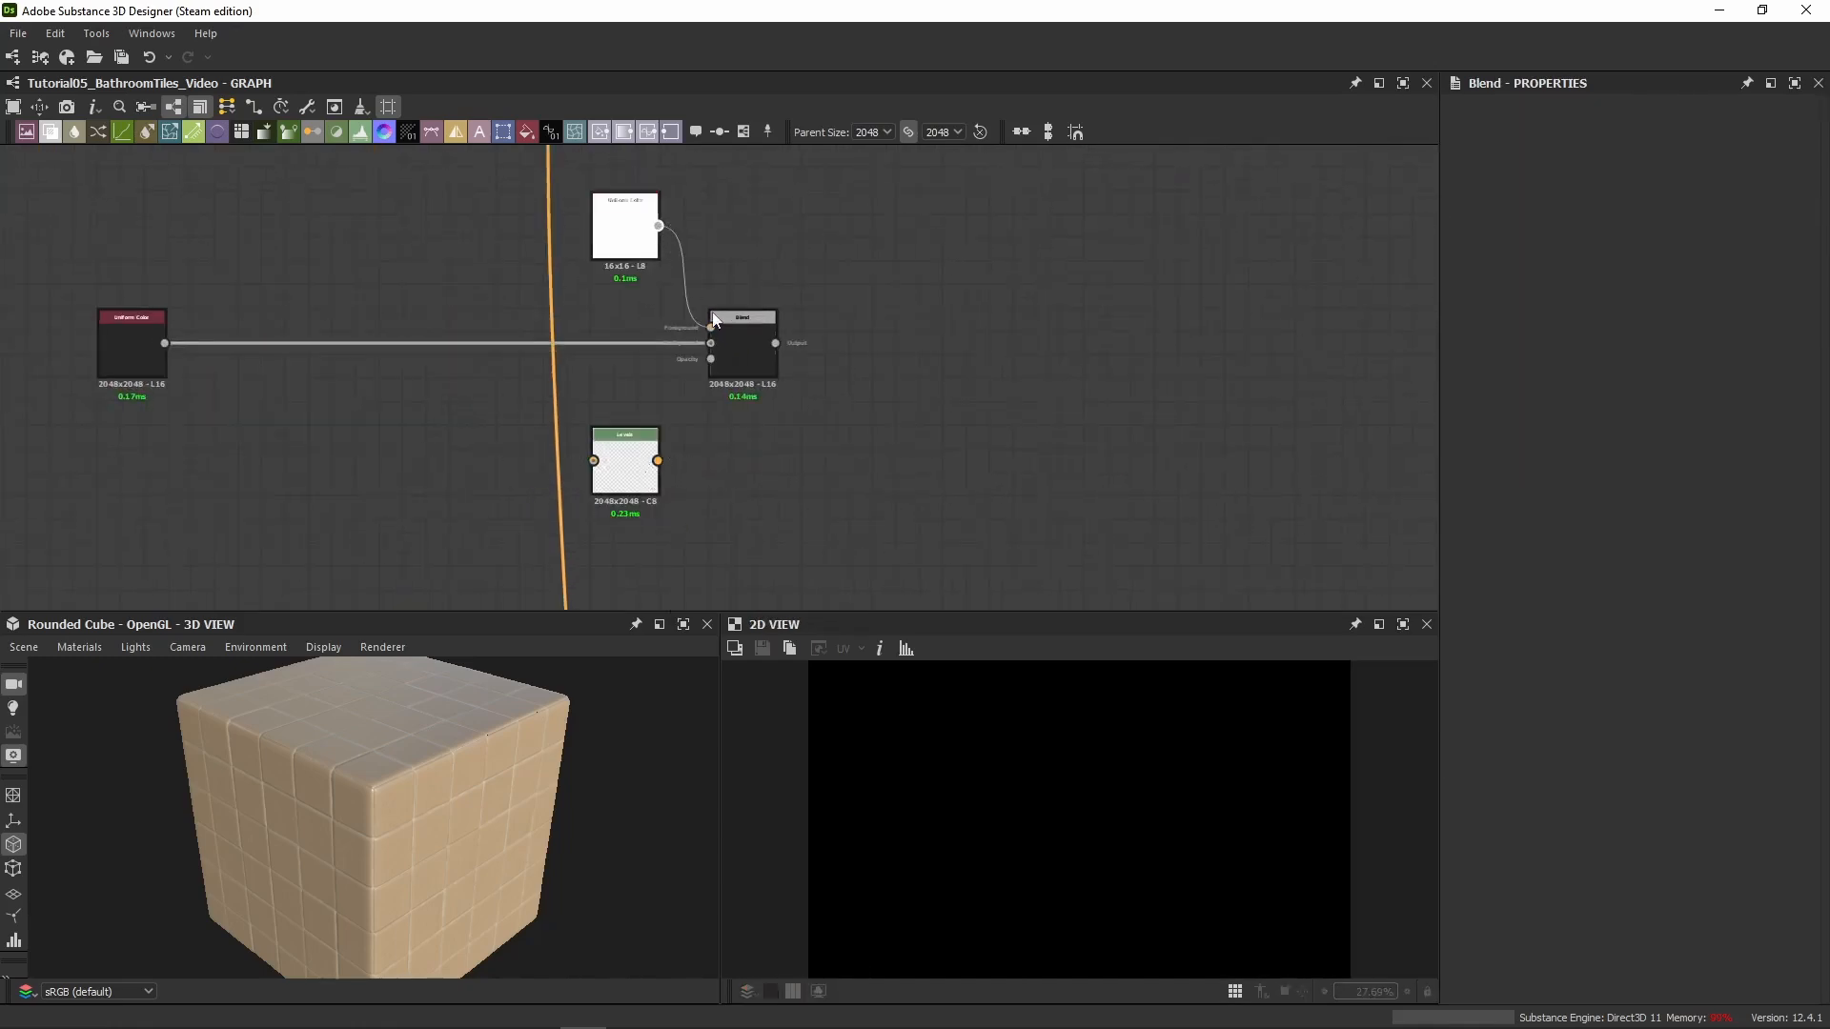
# Replace the Levels node with the copied one using mid 0.65 and output high 0.15, connected to the Blend's opacity input
pyautogui.click(619, 477)
pyautogui.press('Delete')
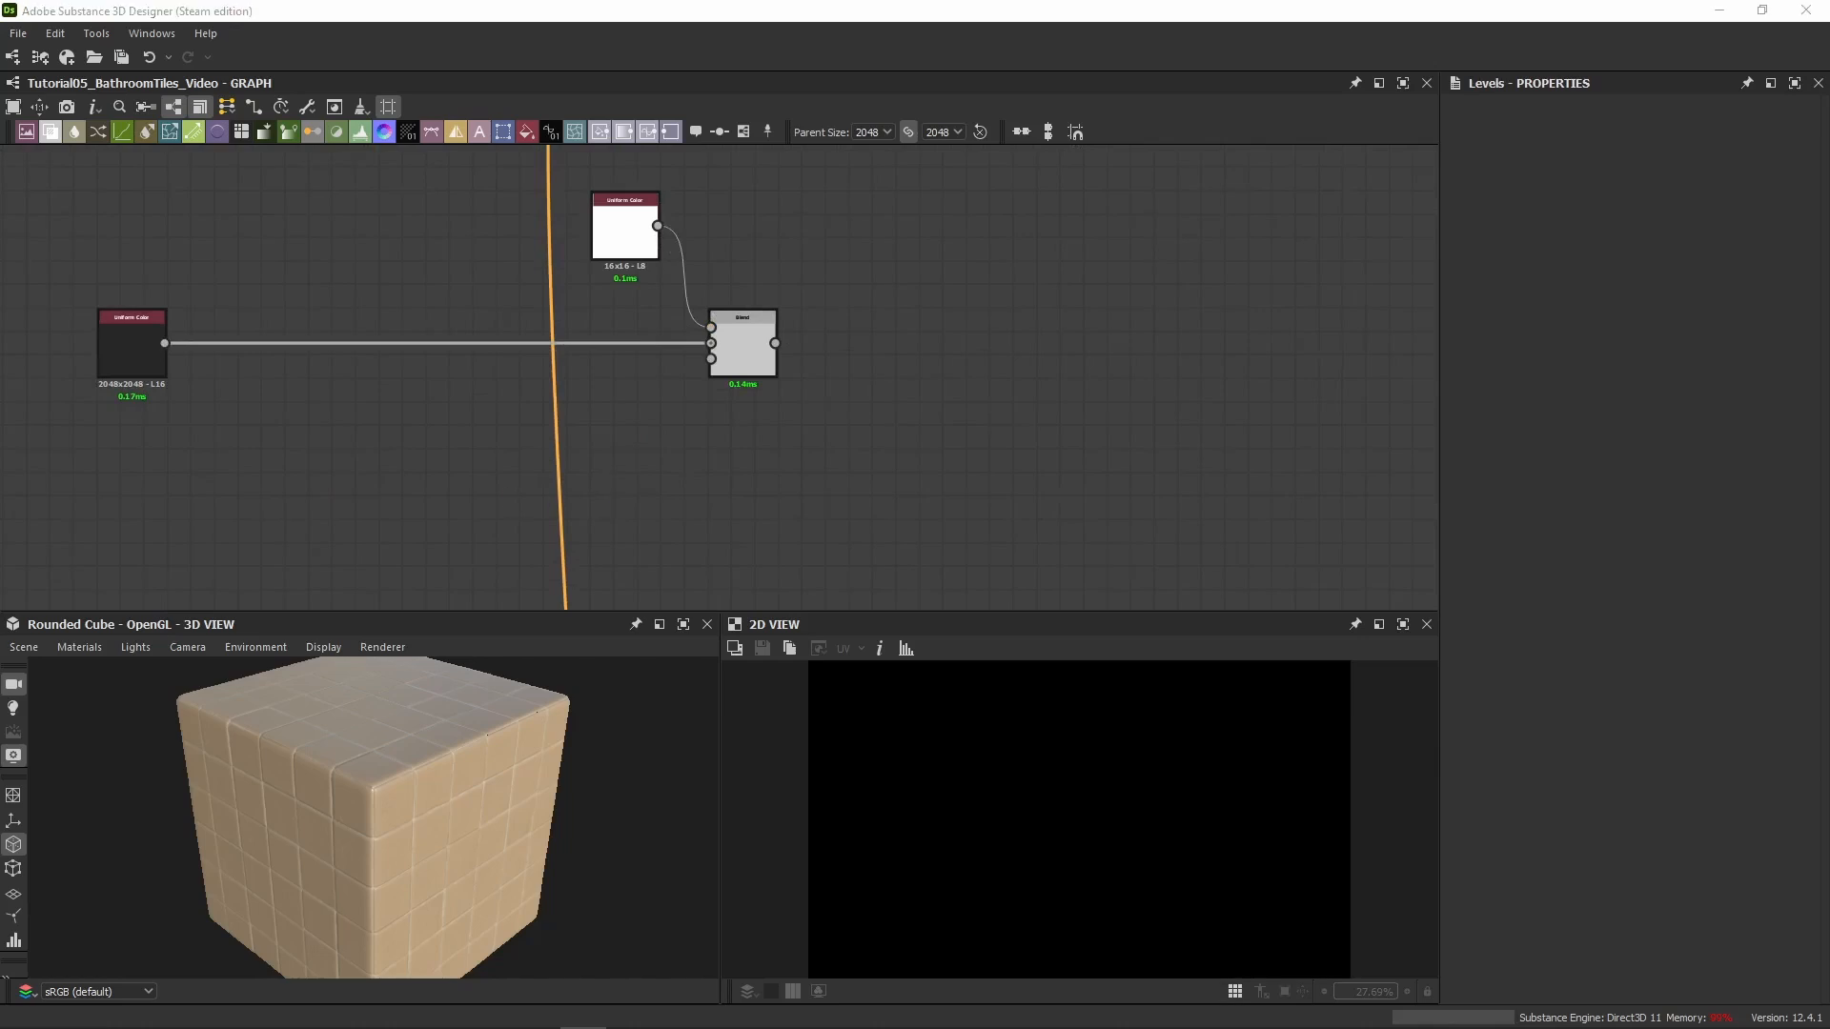
pyautogui.hotkey('ctrl', 'v')
pyautogui.moveTo(745, 411); pyautogui.dragTo(918, 487, button='middle')
pyautogui.moveTo(880, 467); pyautogui.dragTo(787, 551)
pyautogui.moveTo(875, 450); pyautogui.dragTo(883, 435)
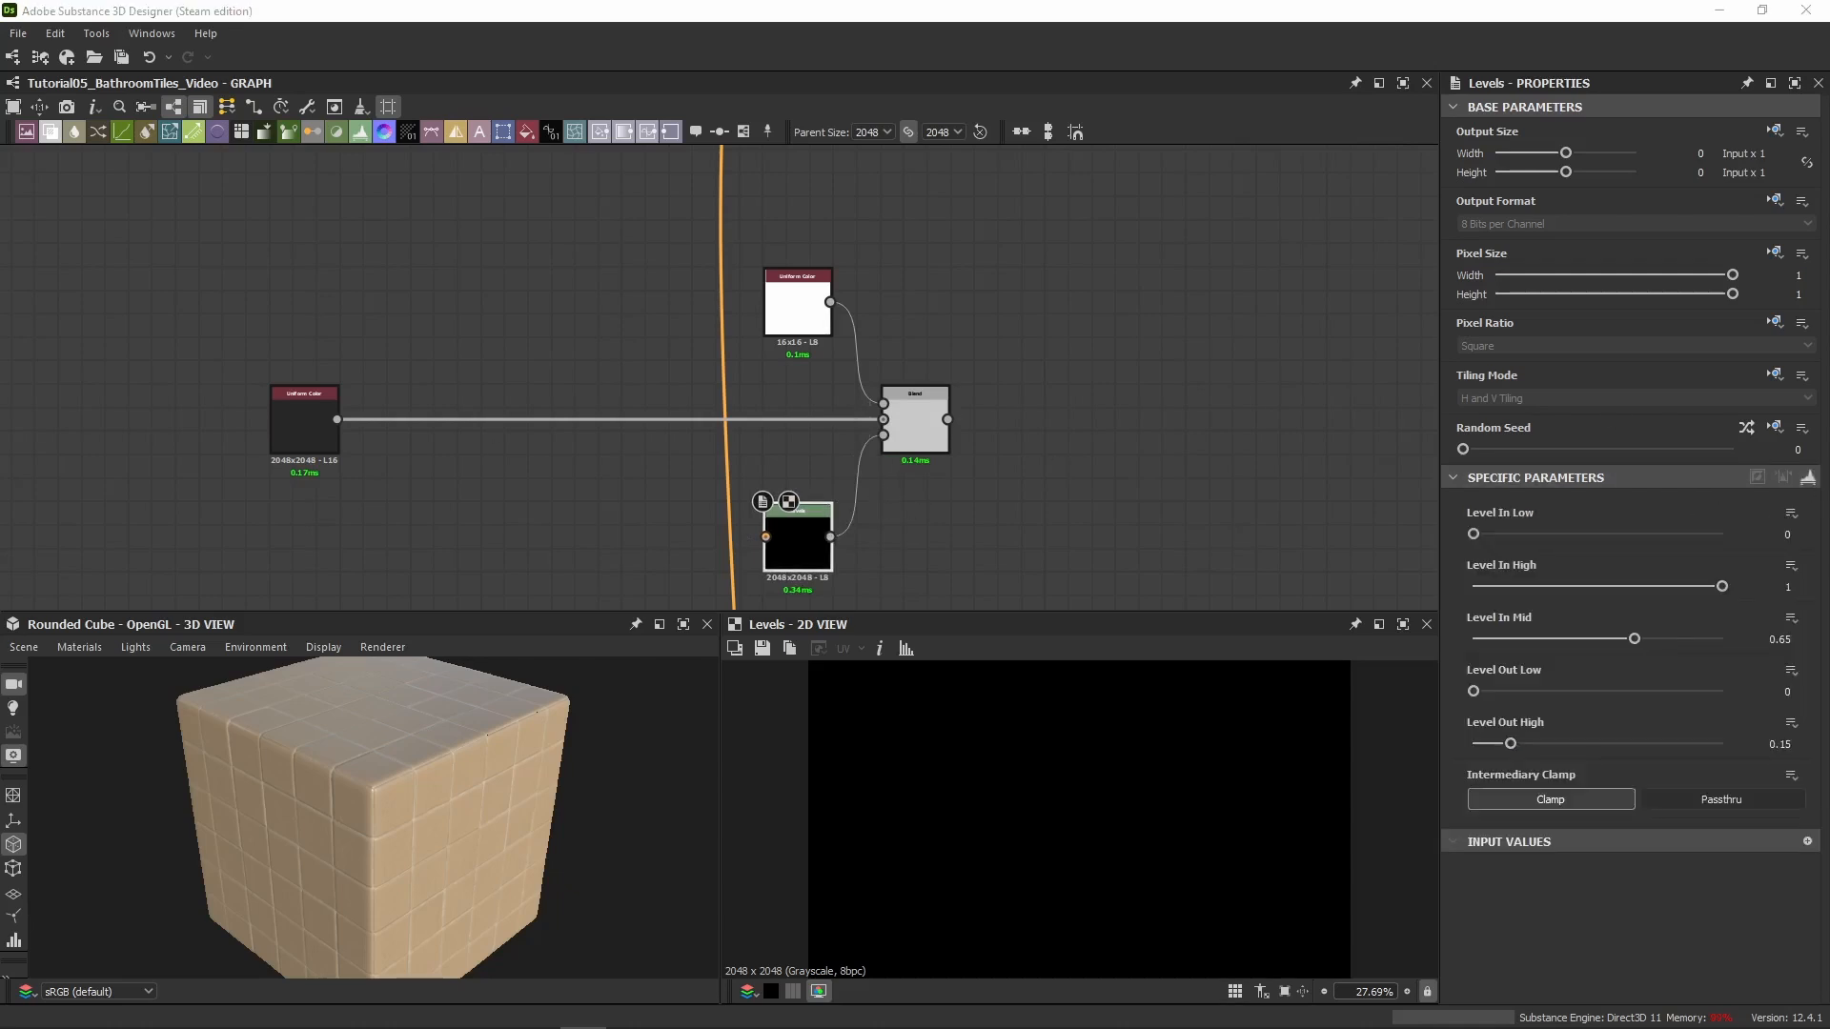
# Shift the Blend group slightly away from its base color and connect the third chain's Vector Warp Grayscale output to the Levels input
pyautogui.scroll(-3, 527, 461)
pyautogui.moveTo(527, 461); pyautogui.dragTo(613, 428, button='middle')
pyautogui.moveTo(869, 388); pyautogui.dragTo(696, 583)
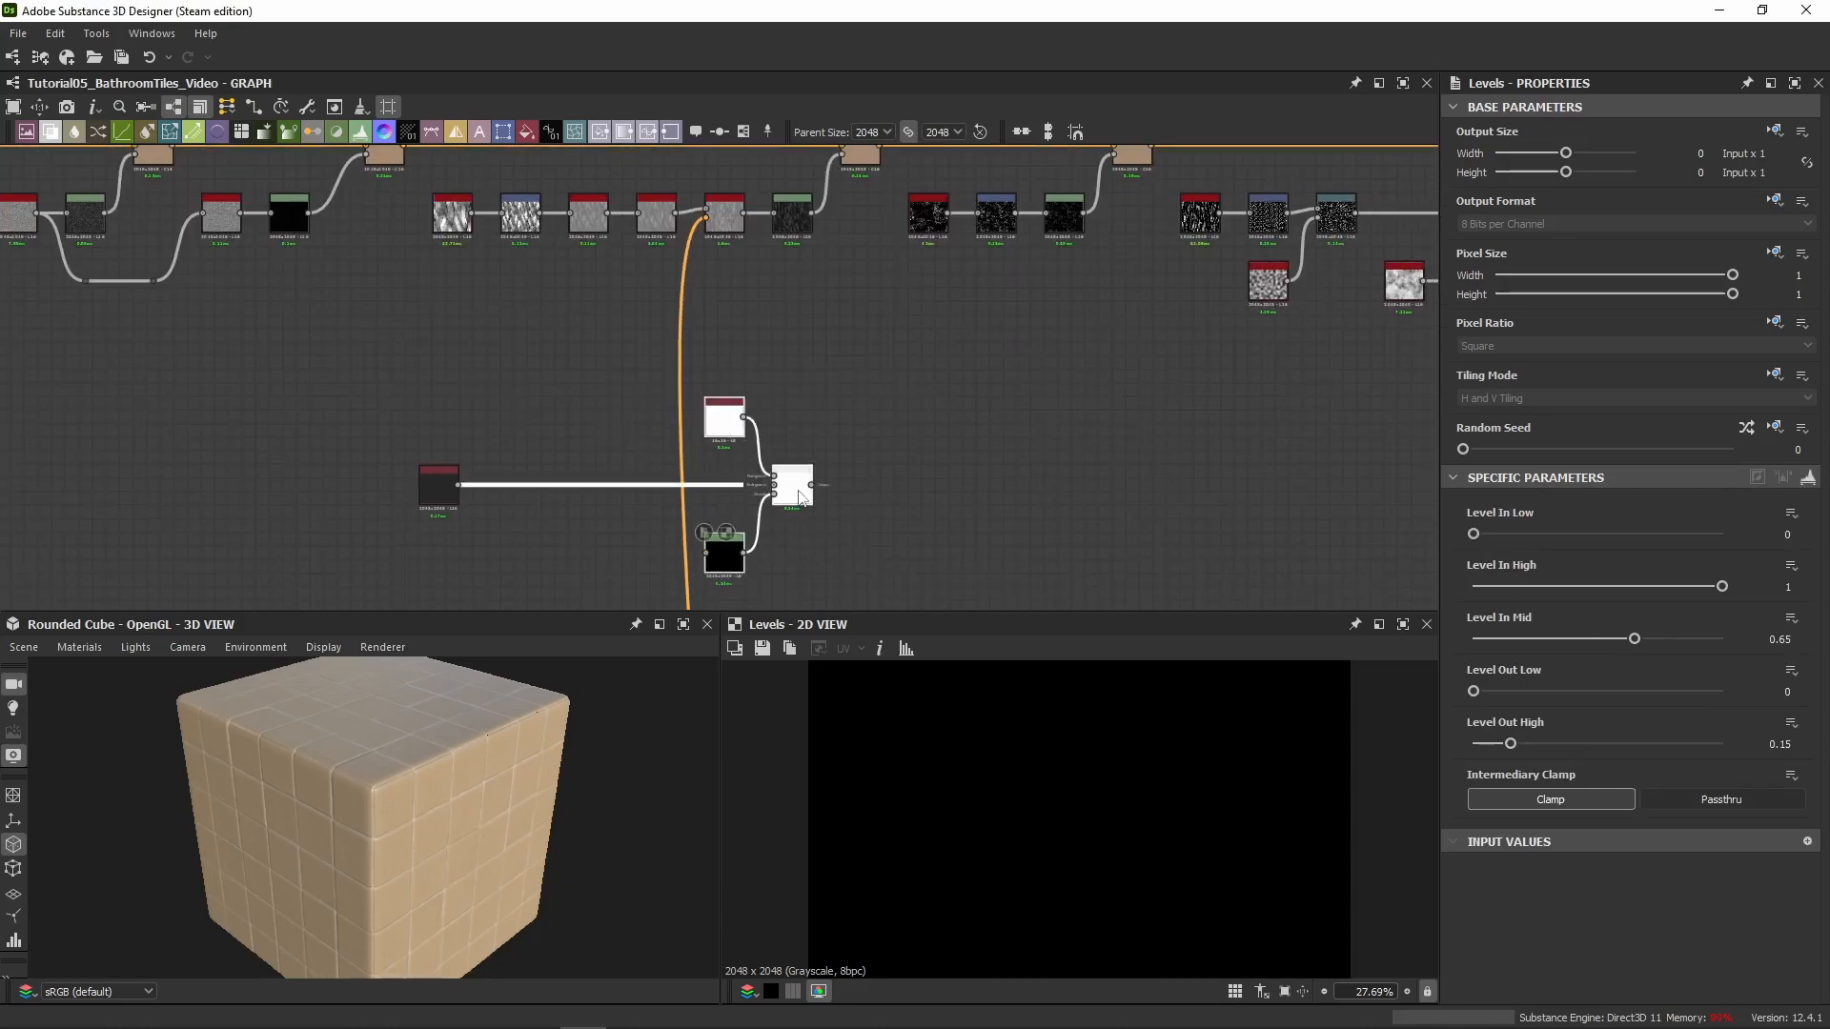
pyautogui.moveTo(804, 493); pyautogui.dragTo(873, 492)
pyautogui.click(788, 265)
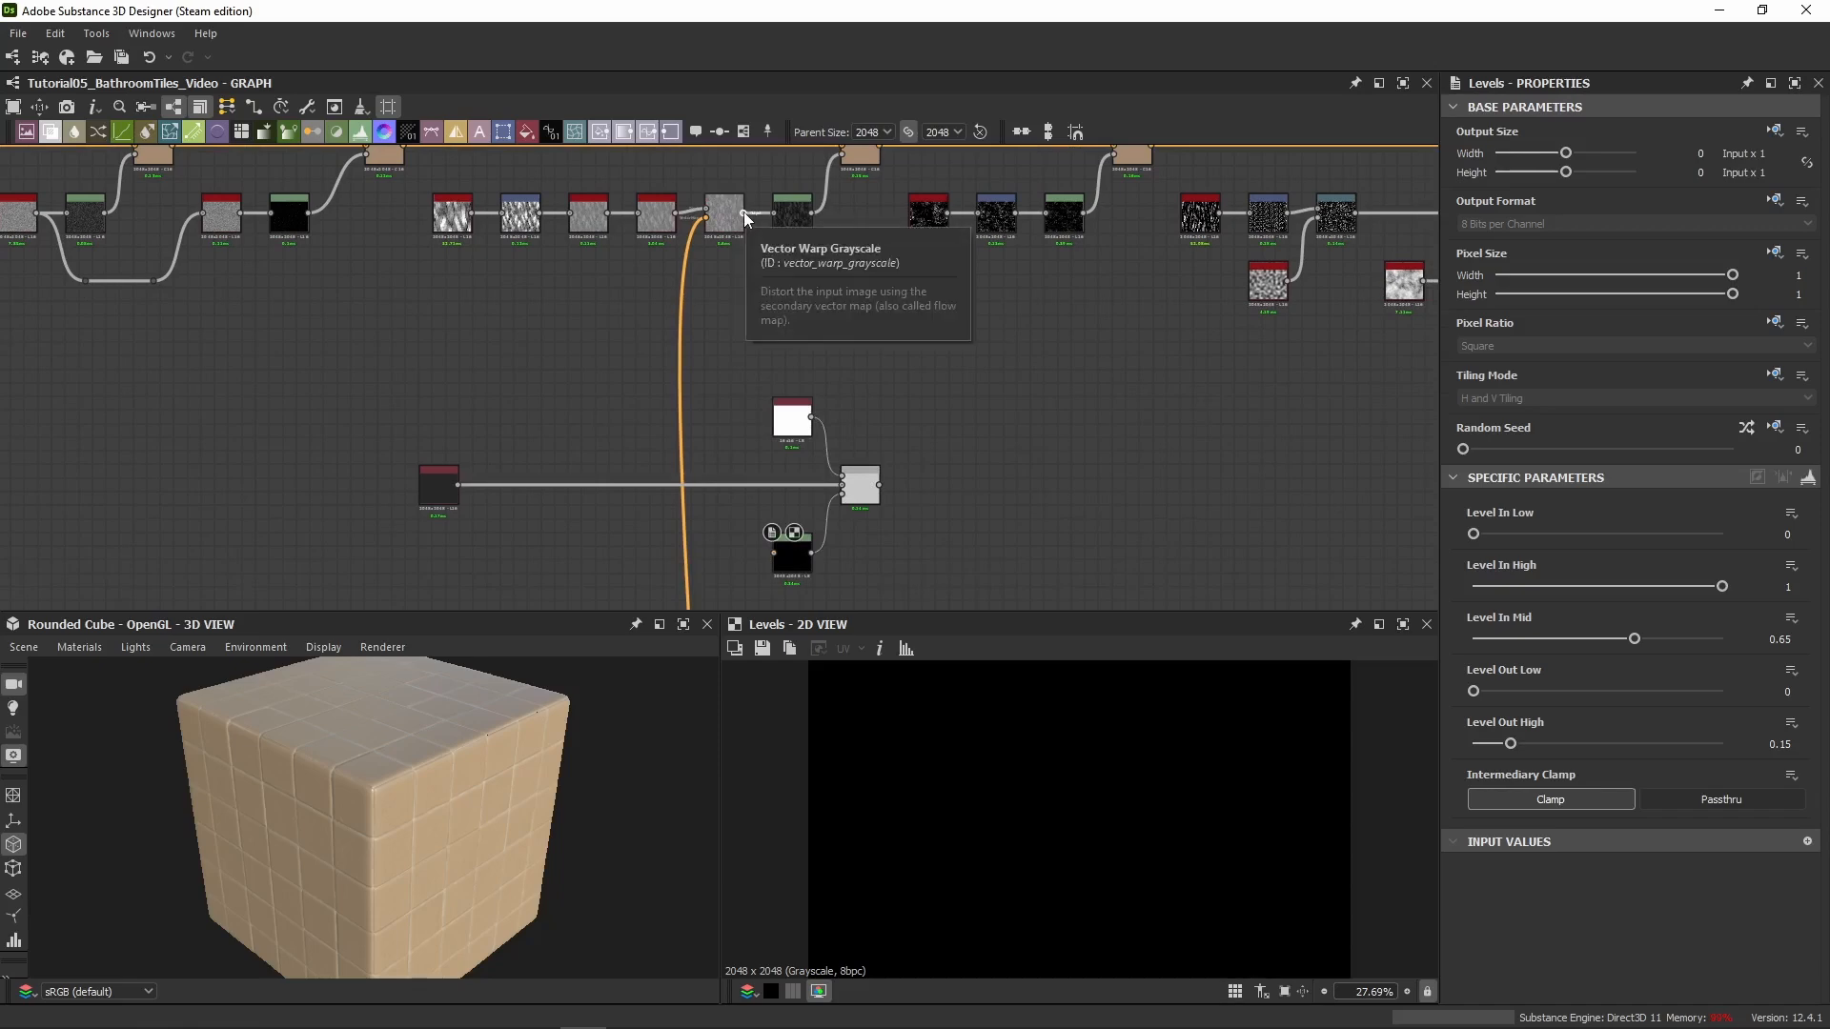
pyautogui.moveTo(744, 215); pyautogui.dragTo(774, 553)
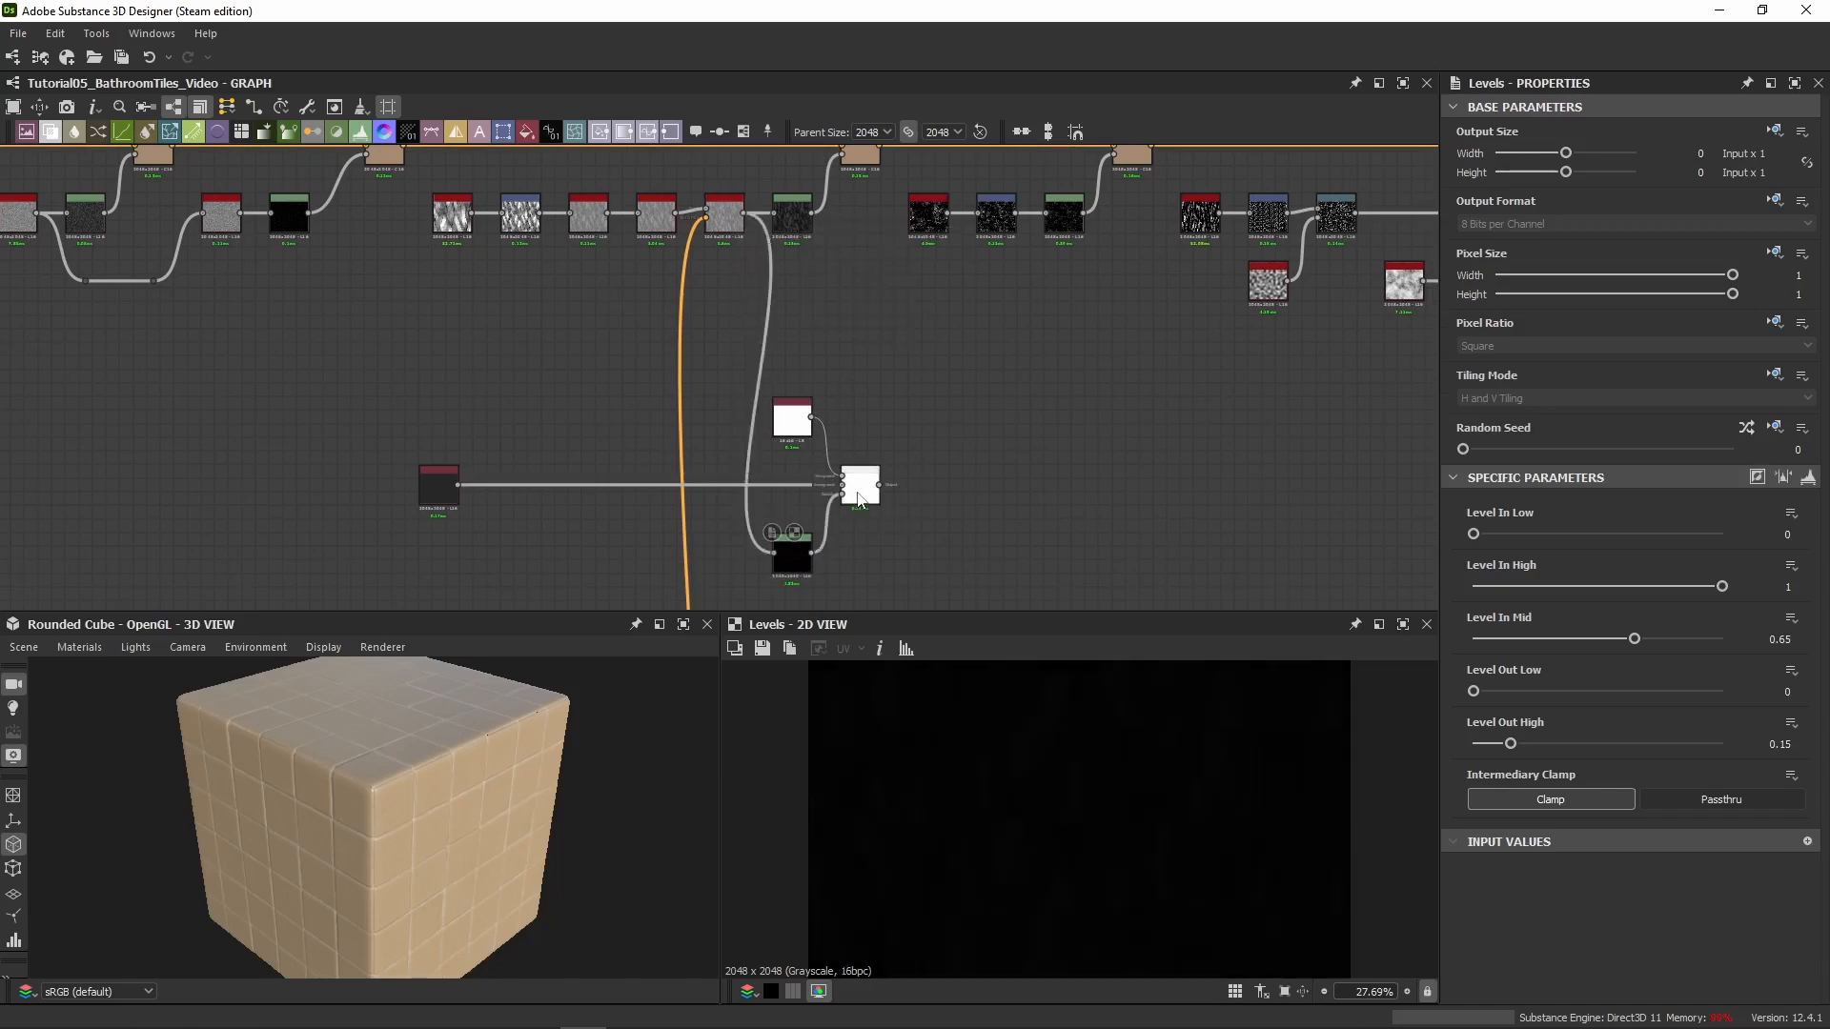
# Compare the base Uniform Color with the Blend result and examine the Levels settings that drive its opacity
pyautogui.click(859, 493)
pyautogui.click(435, 496)
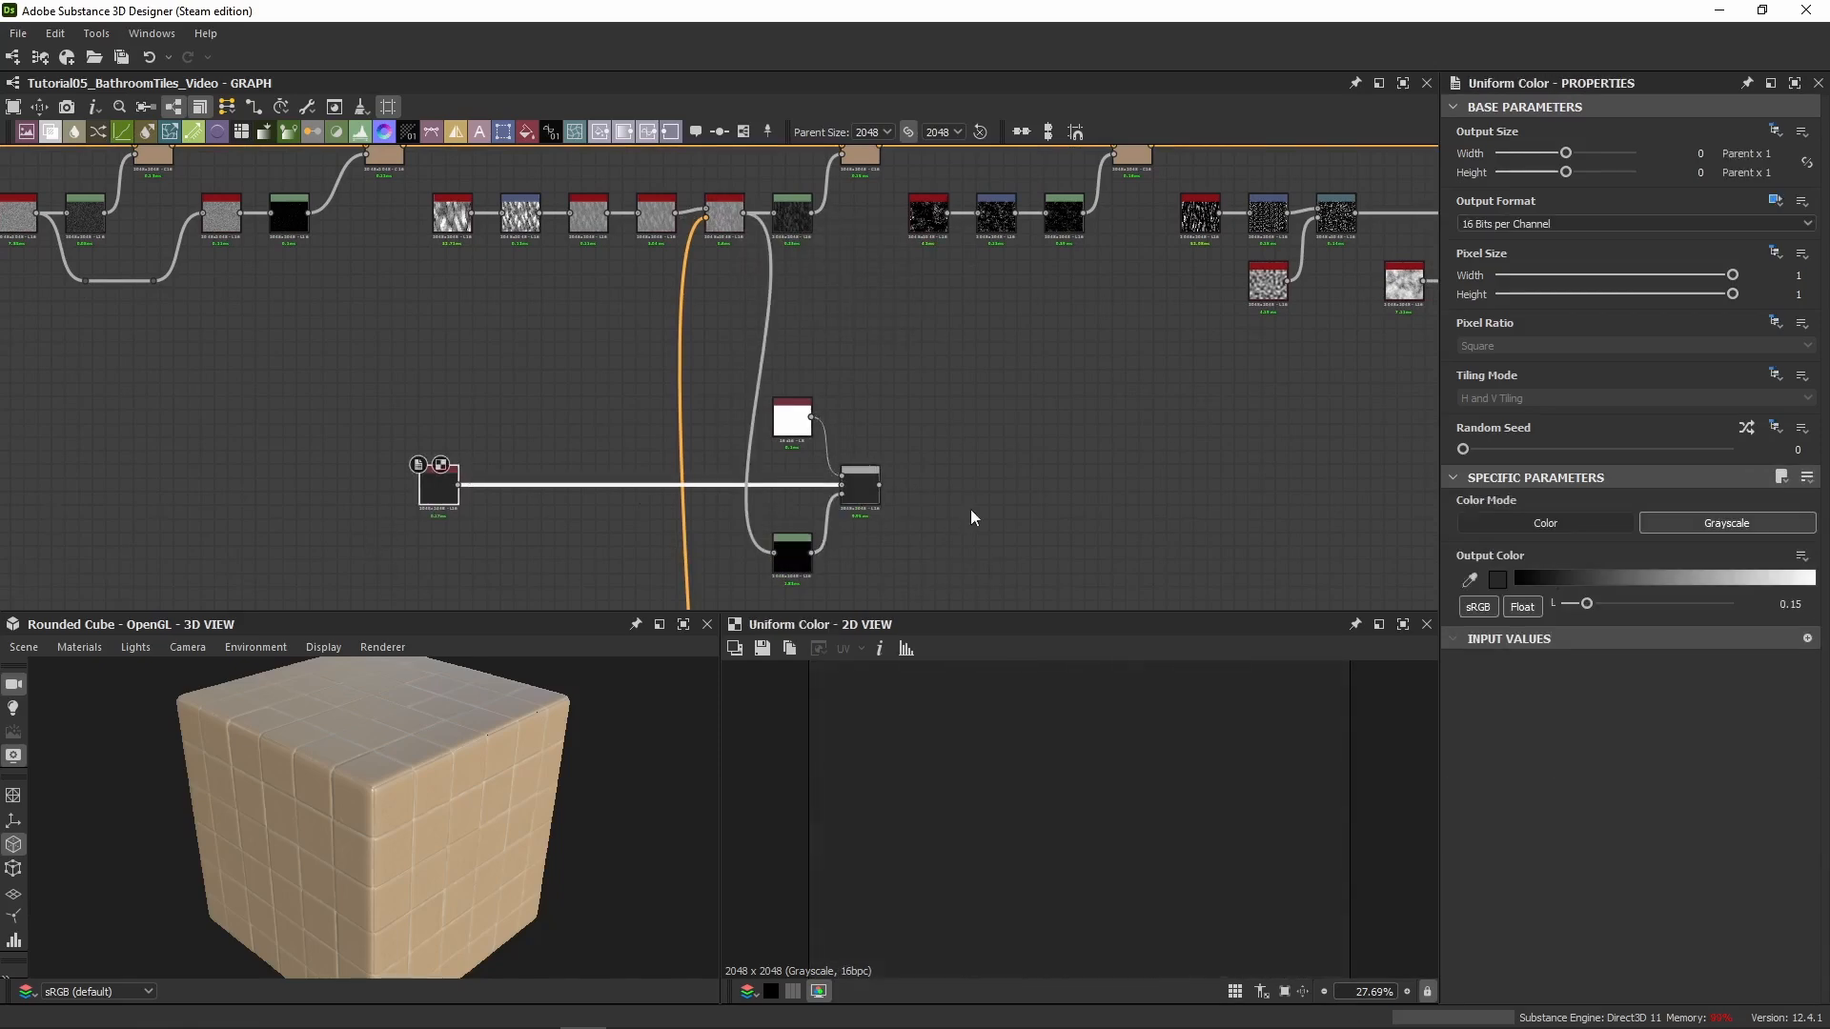
pyautogui.doubleClick(863, 501)
pyautogui.moveTo(910, 441); pyautogui.dragTo(842, 318, button='middle')
pyautogui.scroll(2, 701, 441)
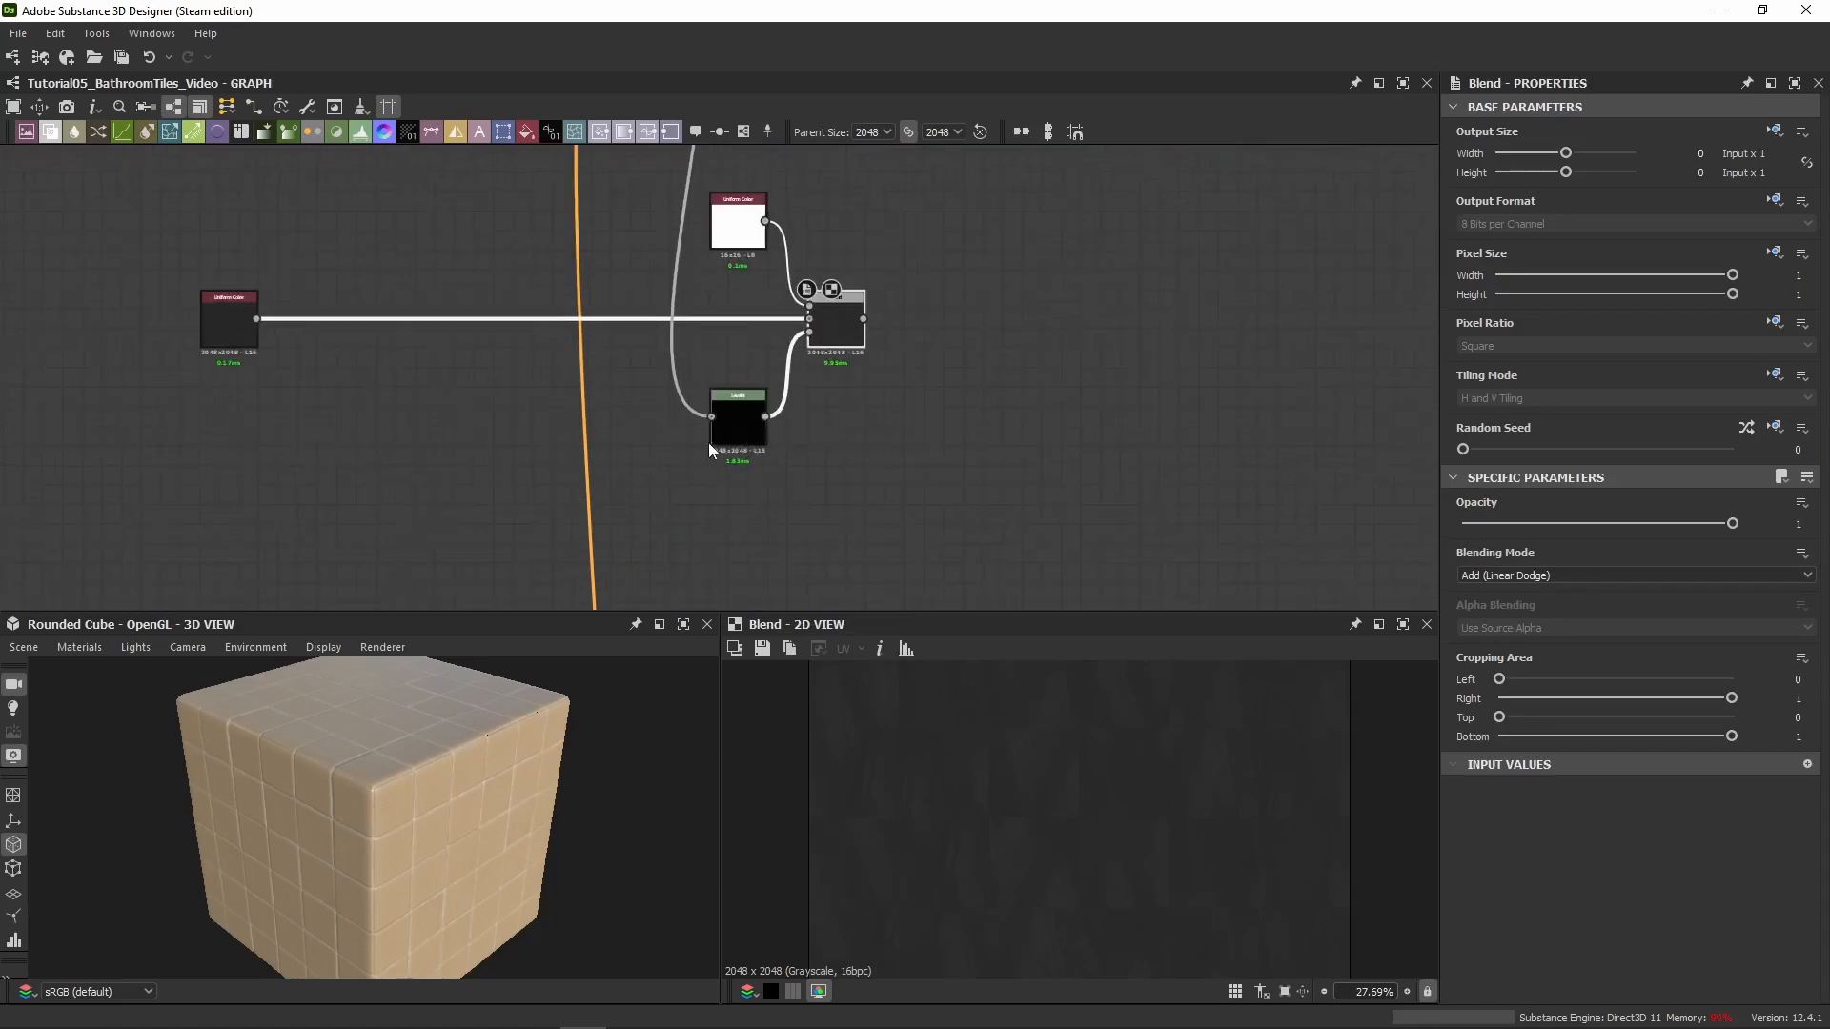
pyautogui.click(732, 427)
pyautogui.click(1807, 476)
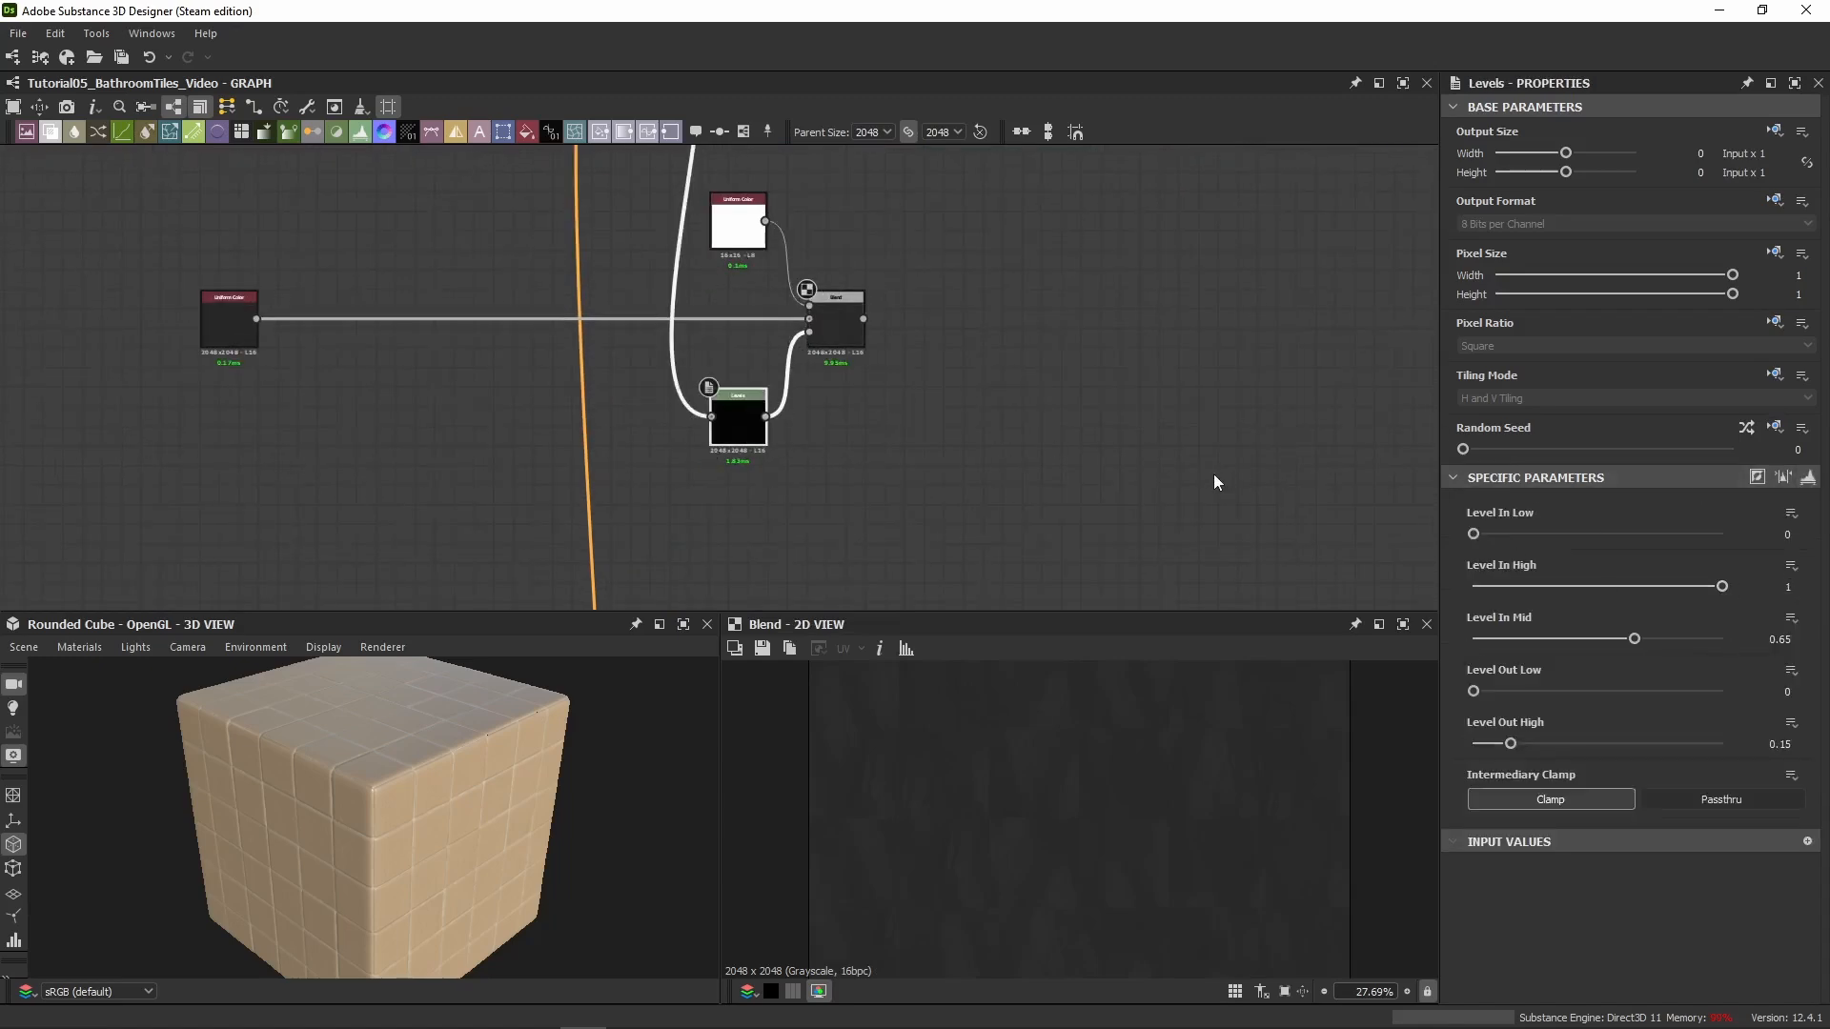
pyautogui.scroll(3, 725, 431)
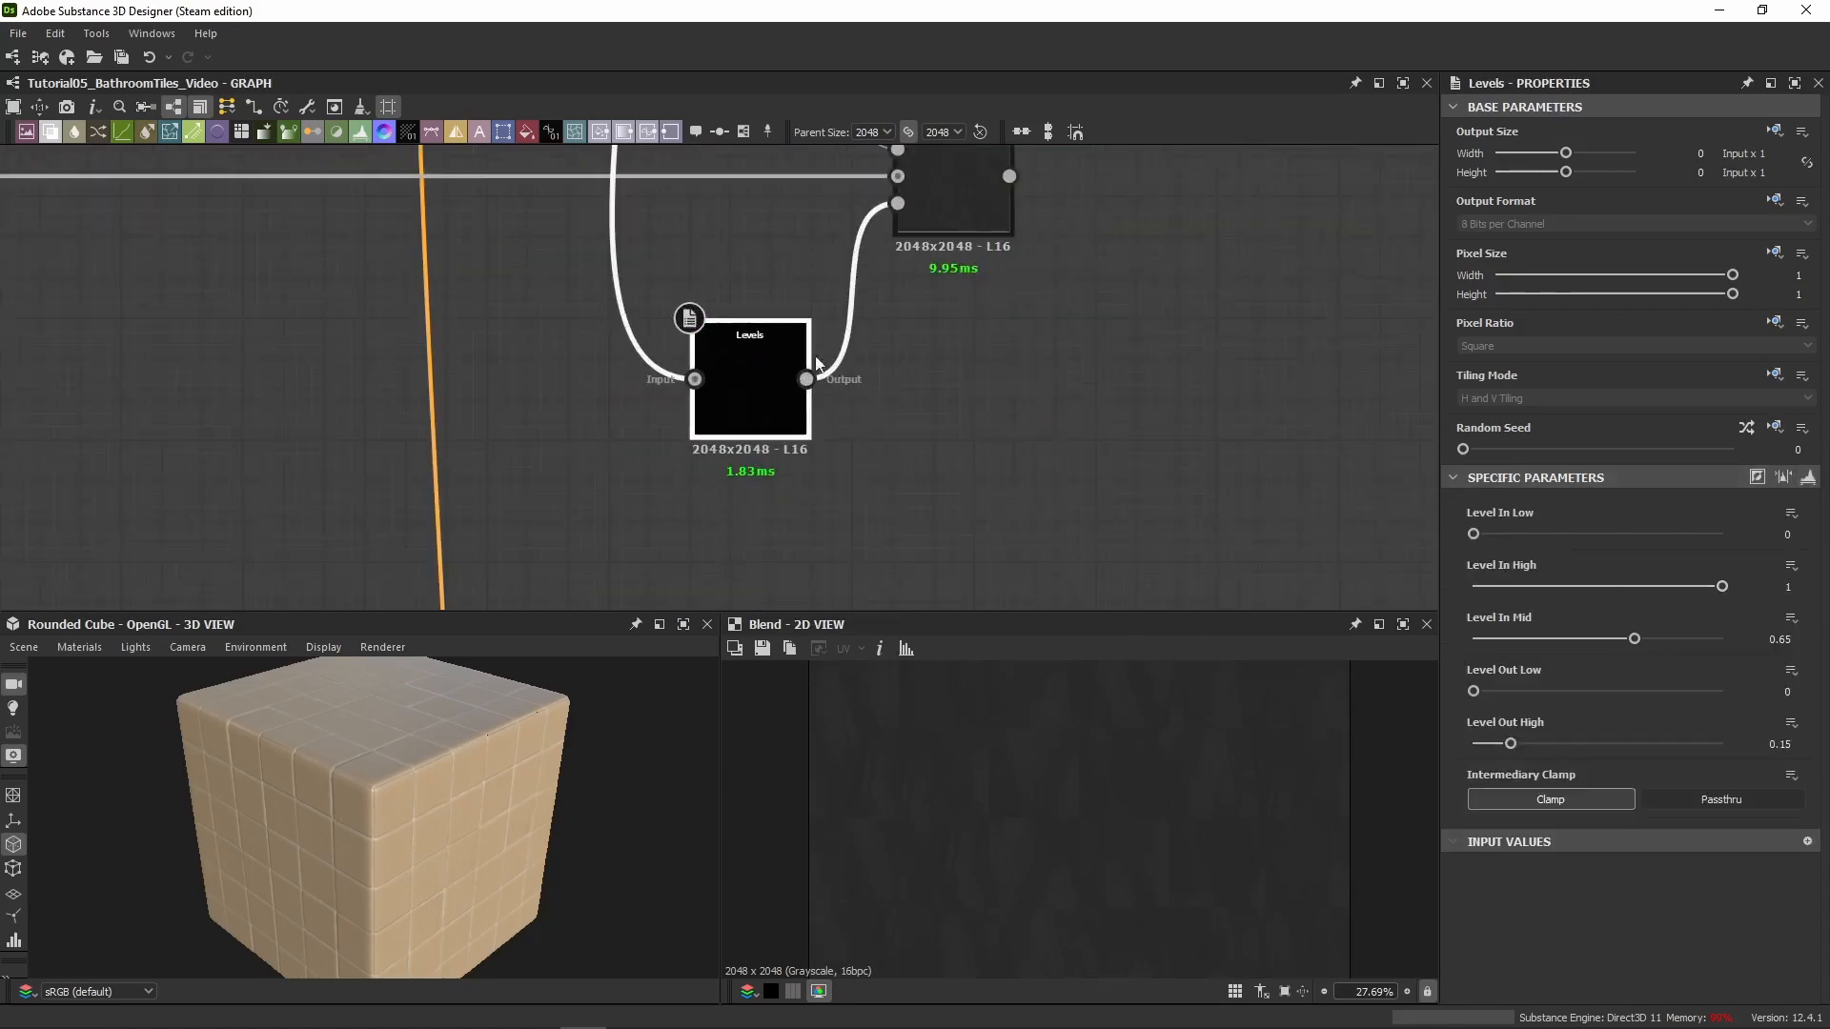
pyautogui.click(969, 212)
pyautogui.scroll(-4, 524, 354)
pyautogui.moveTo(524, 355); pyautogui.dragTo(208, 424, button='middle')
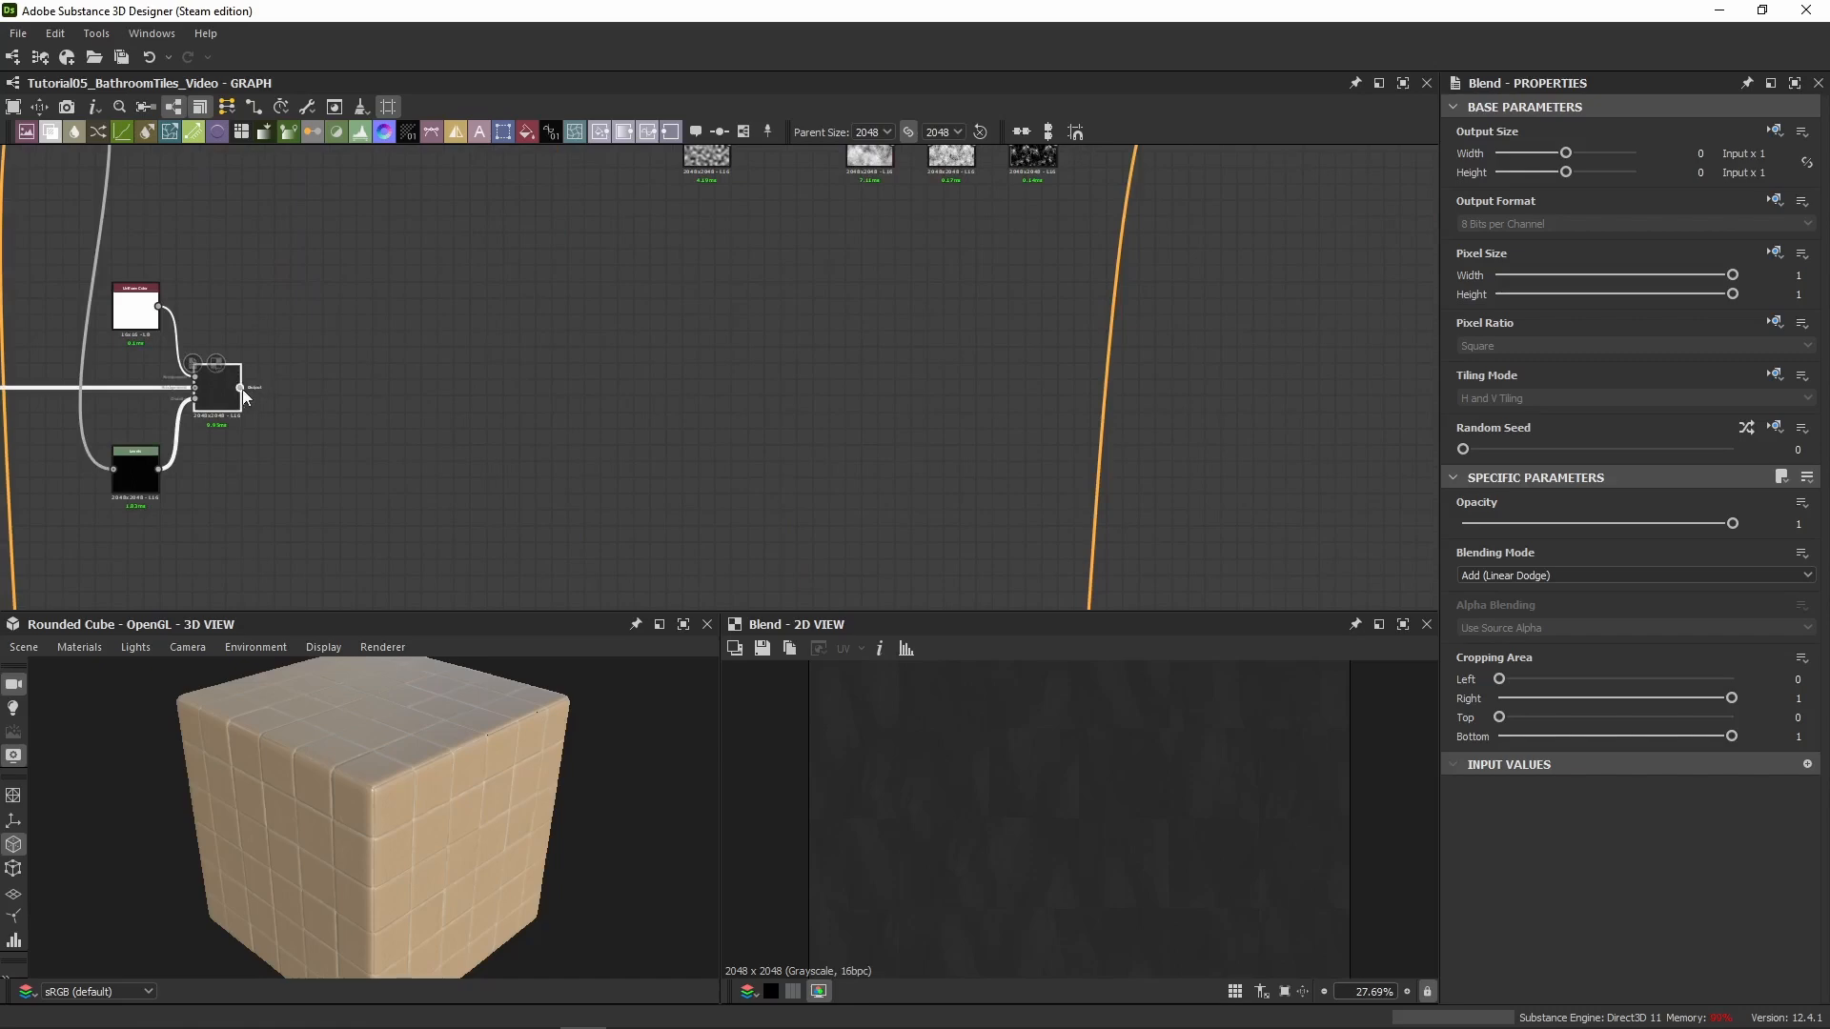
# Add a Multi Switch Grayscale node near the material outputs, fed by the Blend result
pyautogui.click(241, 388)
pyautogui.scroll(-3, 1119, 448)
pyautogui.scroll(-2, 1177, 426)
pyautogui.moveTo(1177, 426); pyautogui.dragTo(344, 420, button='middle')
pyautogui.moveTo(1048, 419); pyautogui.dragTo(286, 419, button='middle')
pyautogui.moveTo(1315, 438); pyautogui.dragTo(372, 443, button='middle')
pyautogui.moveTo(1220, 438); pyautogui.dragTo(45, 446, button='middle')
pyautogui.moveTo(1154, 424); pyautogui.dragTo(696, 438, button='middle')
pyautogui.moveTo(1229, 435); pyautogui.dragTo(619, 438, button='middle')
pyautogui.moveTo(1230, 437); pyautogui.dragTo(557, 437, button='middle')
pyautogui.moveTo(1081, 436); pyautogui.dragTo(1203, 351, button='middle')
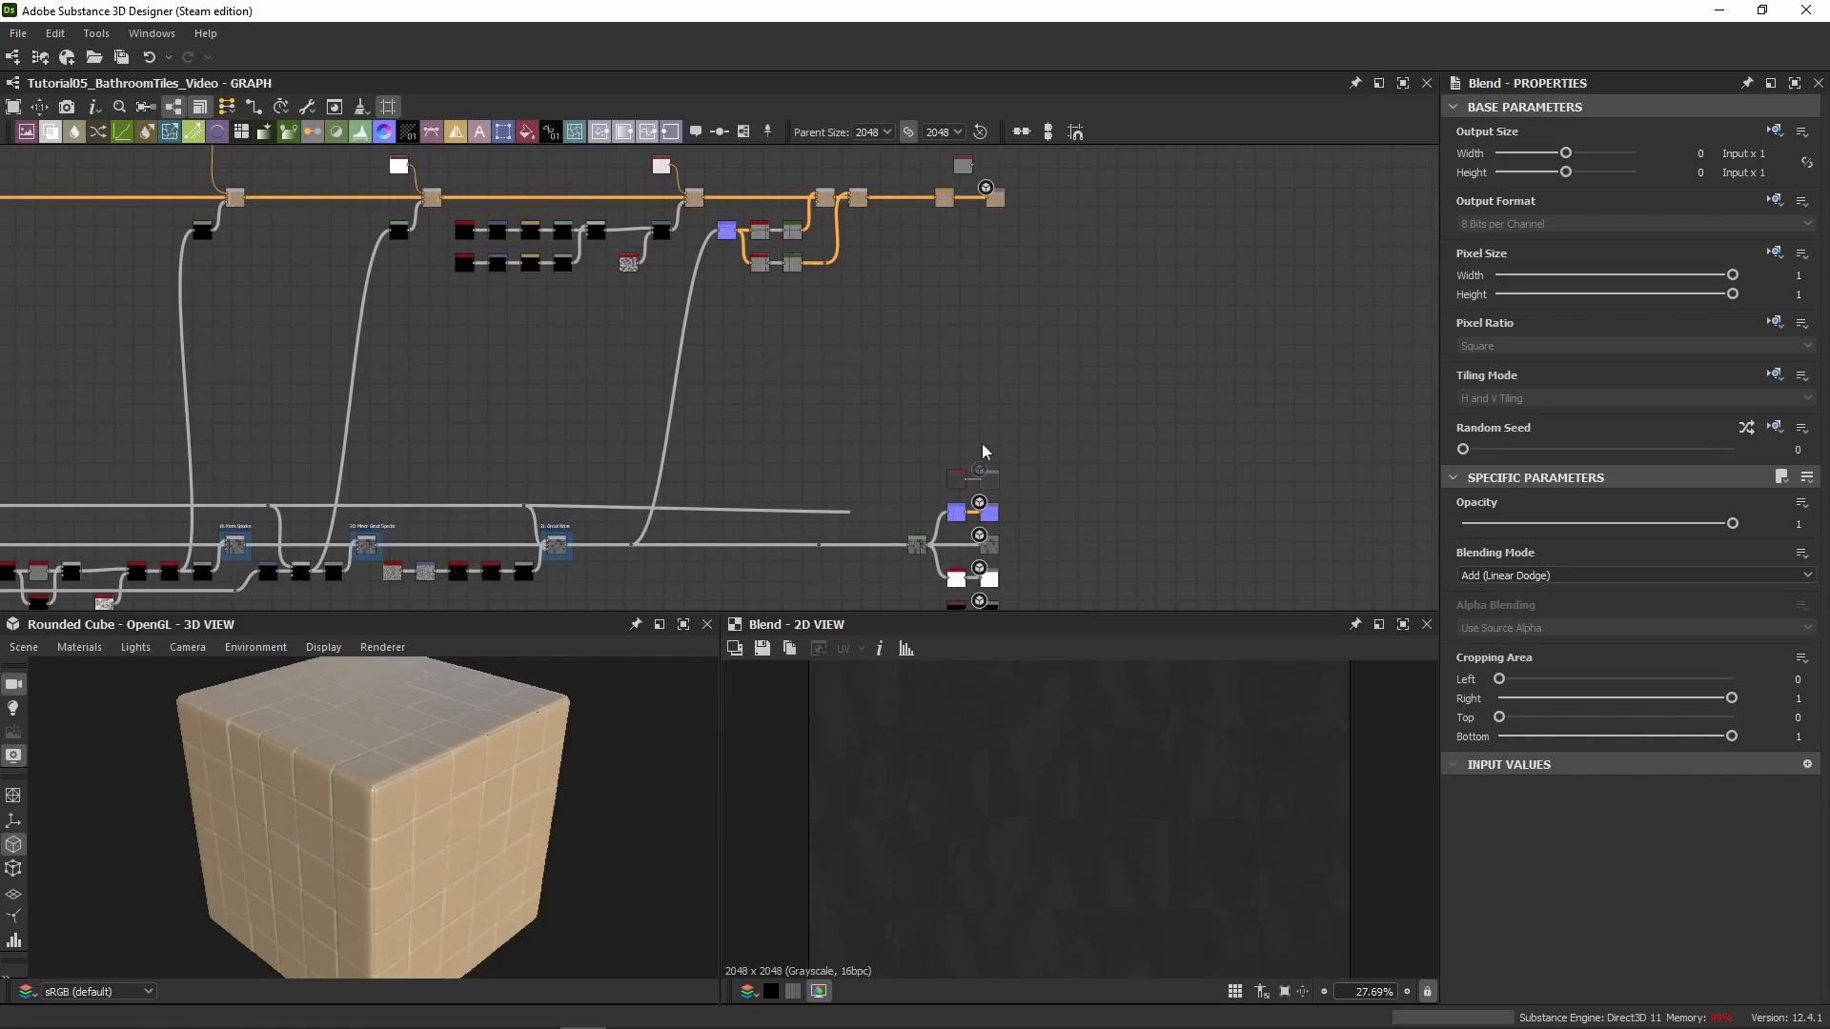
pyautogui.click(978, 486)
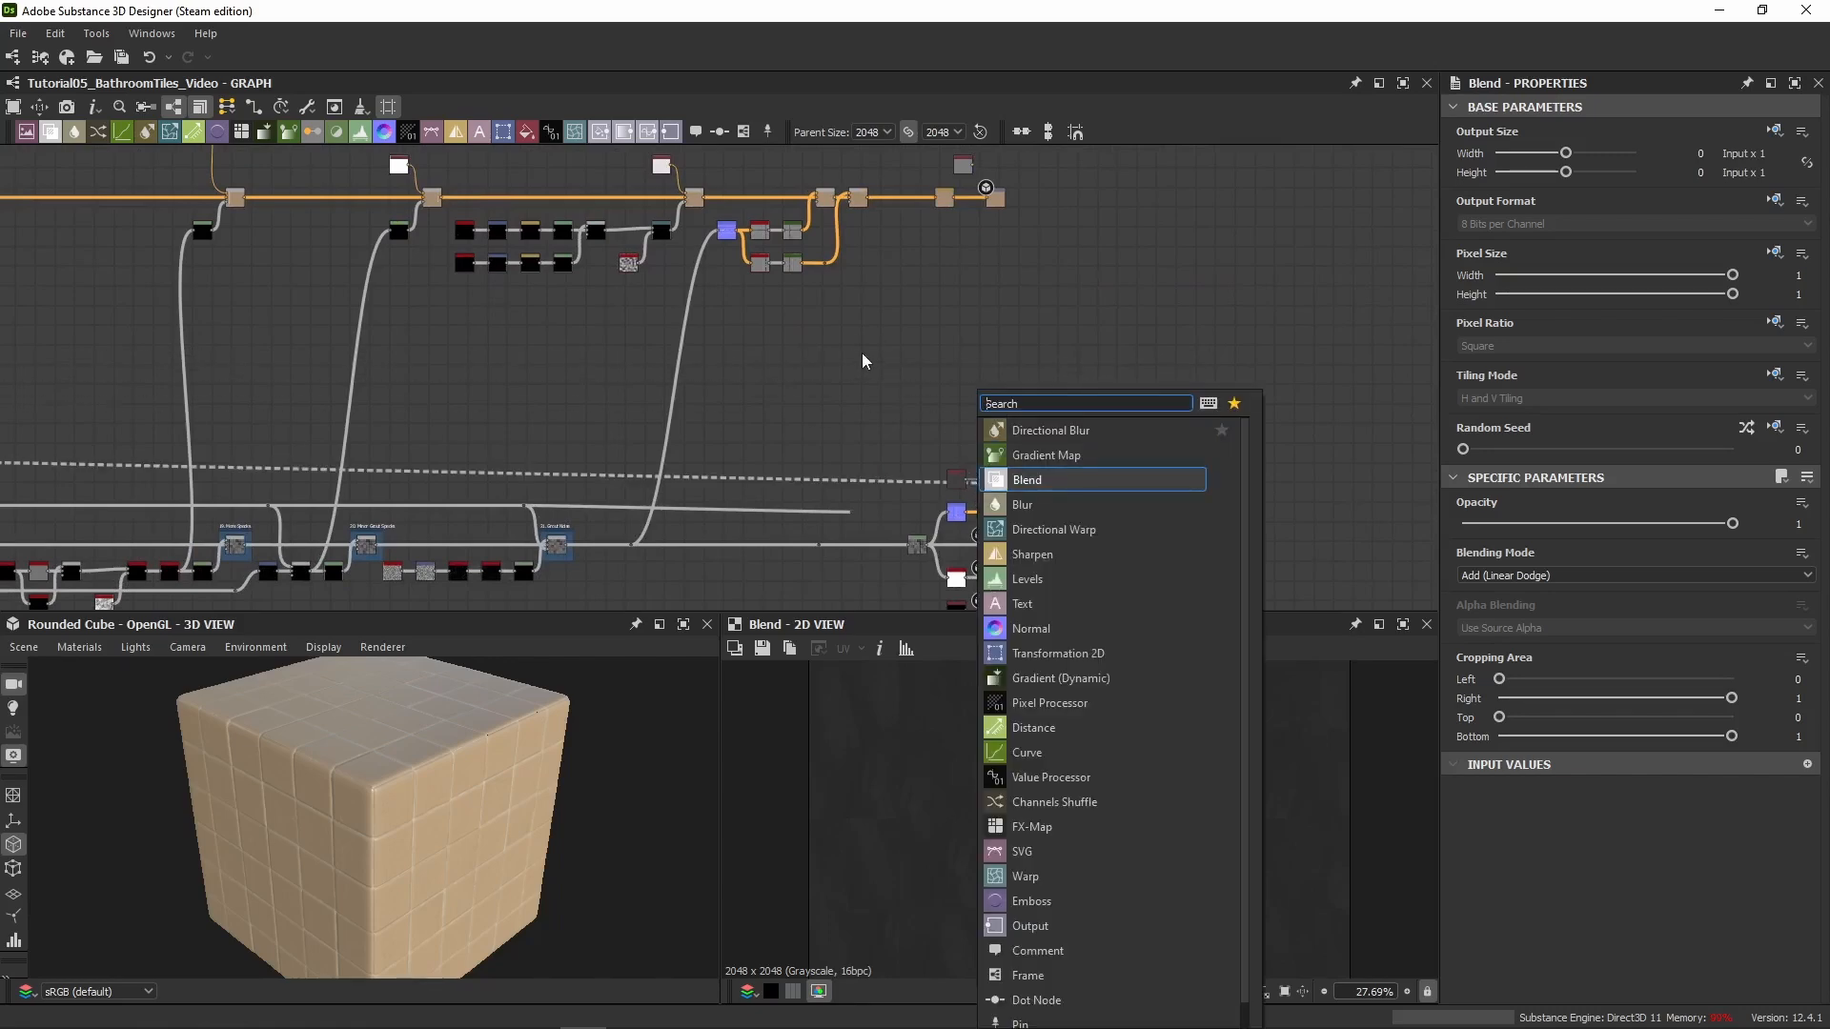
pyautogui.write('multi')
pyautogui.press('Return')
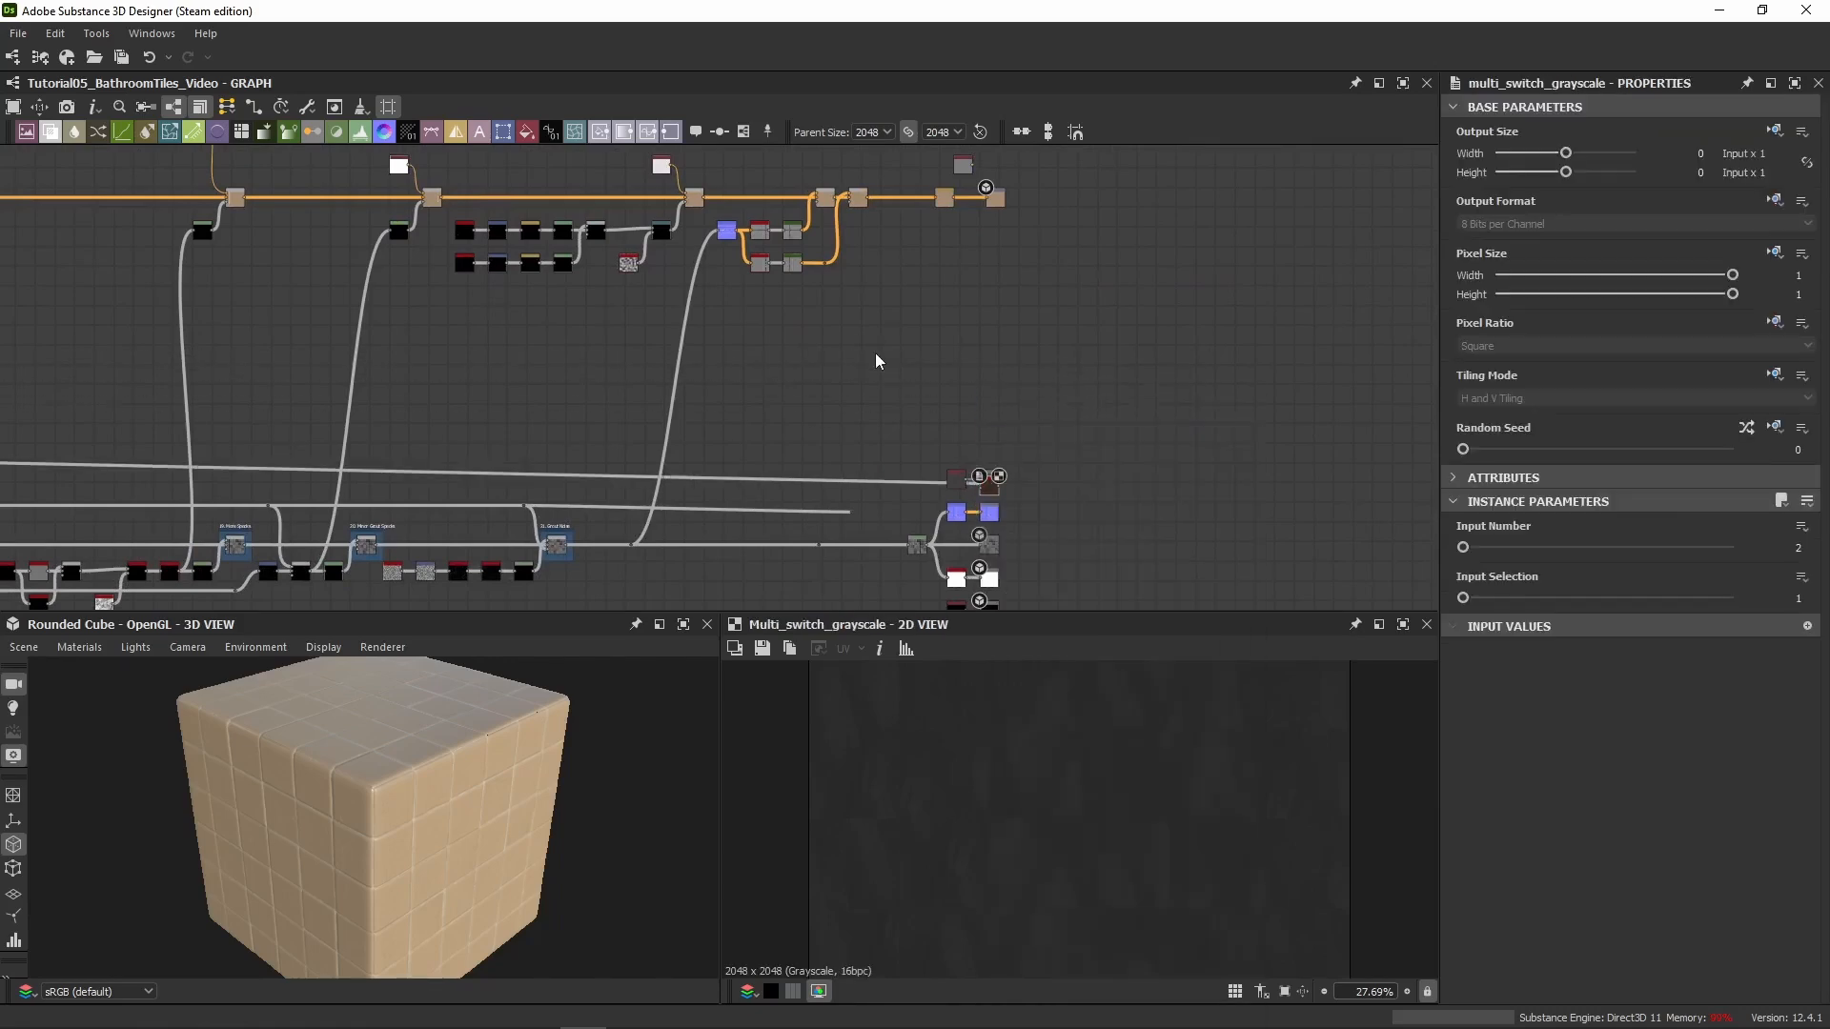
pyautogui.scroll(5, 1009, 446)
pyautogui.moveTo(953, 545); pyautogui.dragTo(833, 347)
pyautogui.scroll(2, 833, 347)
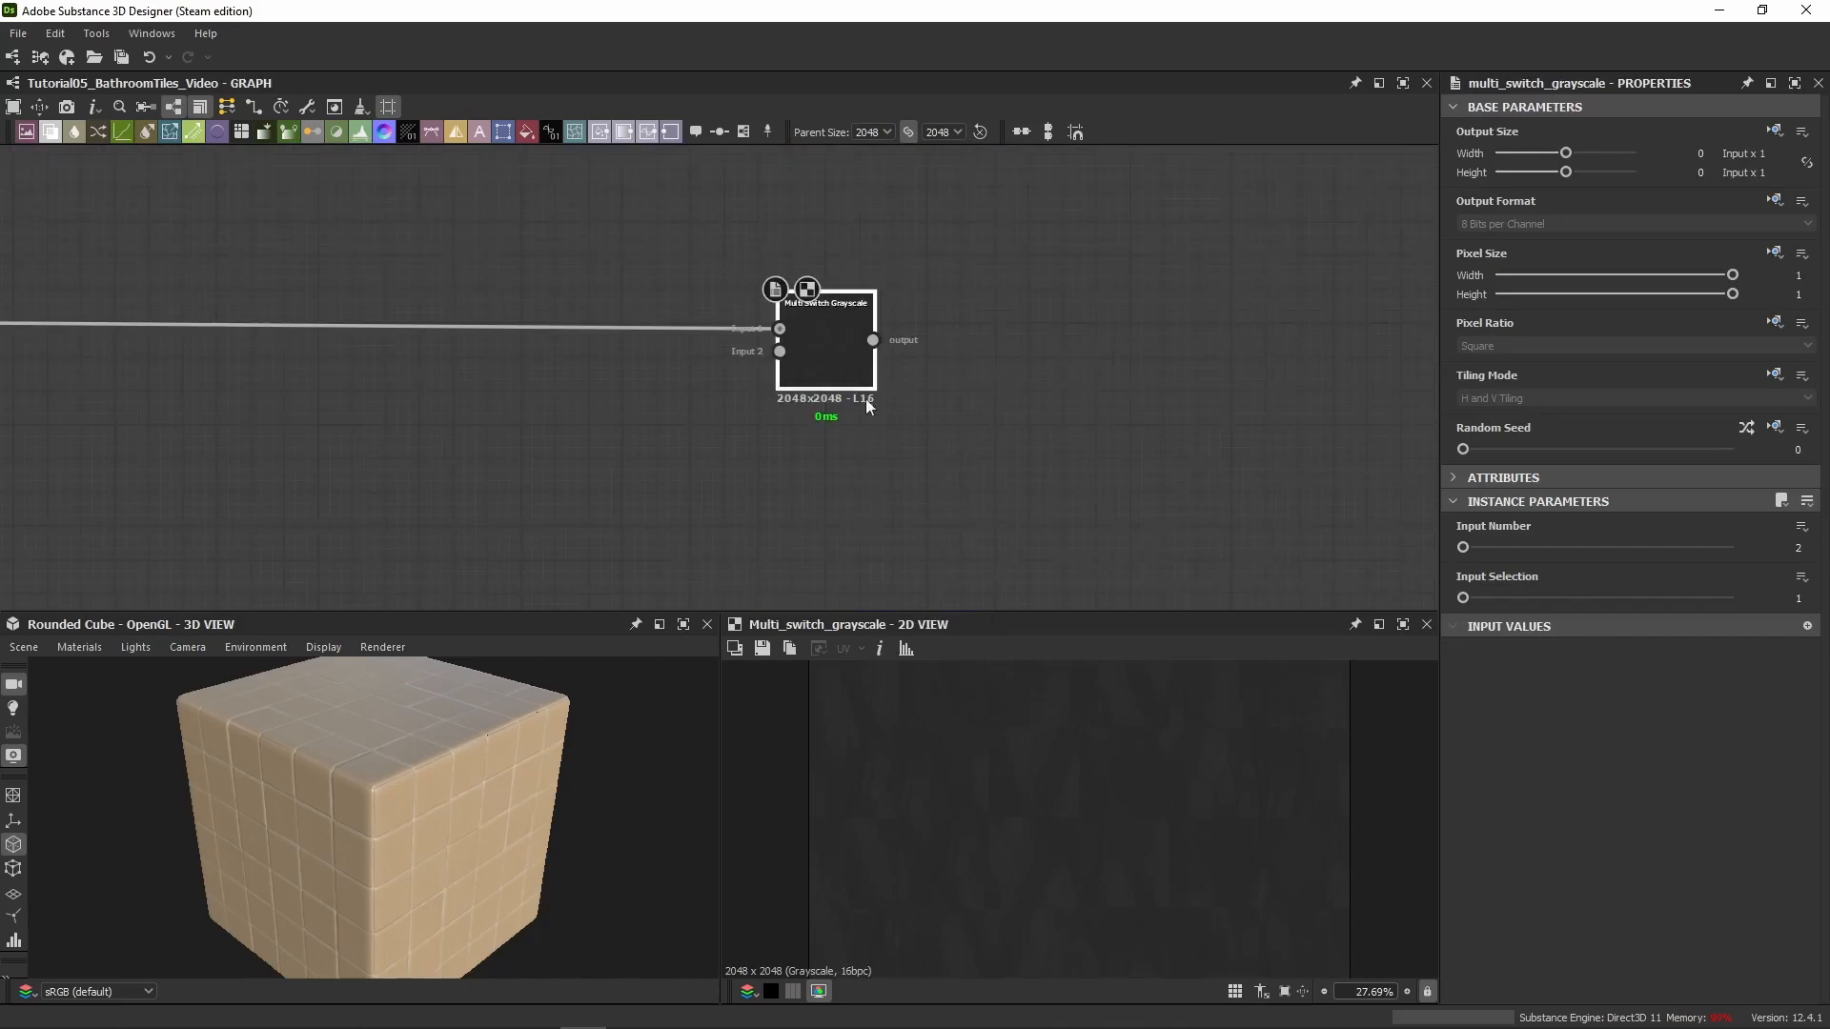
# Replace the Uniform Color feeding the Roughness output with the Blend result and delete the Multi Switch Grayscale node
pyautogui.keyDown('ctrl'); pyautogui.keyDown('shift'); pyautogui.moveTo(816, 249); pyautogui.dragTo(995, 494); pyautogui.keyUp('shift'); pyautogui.keyUp('ctrl')
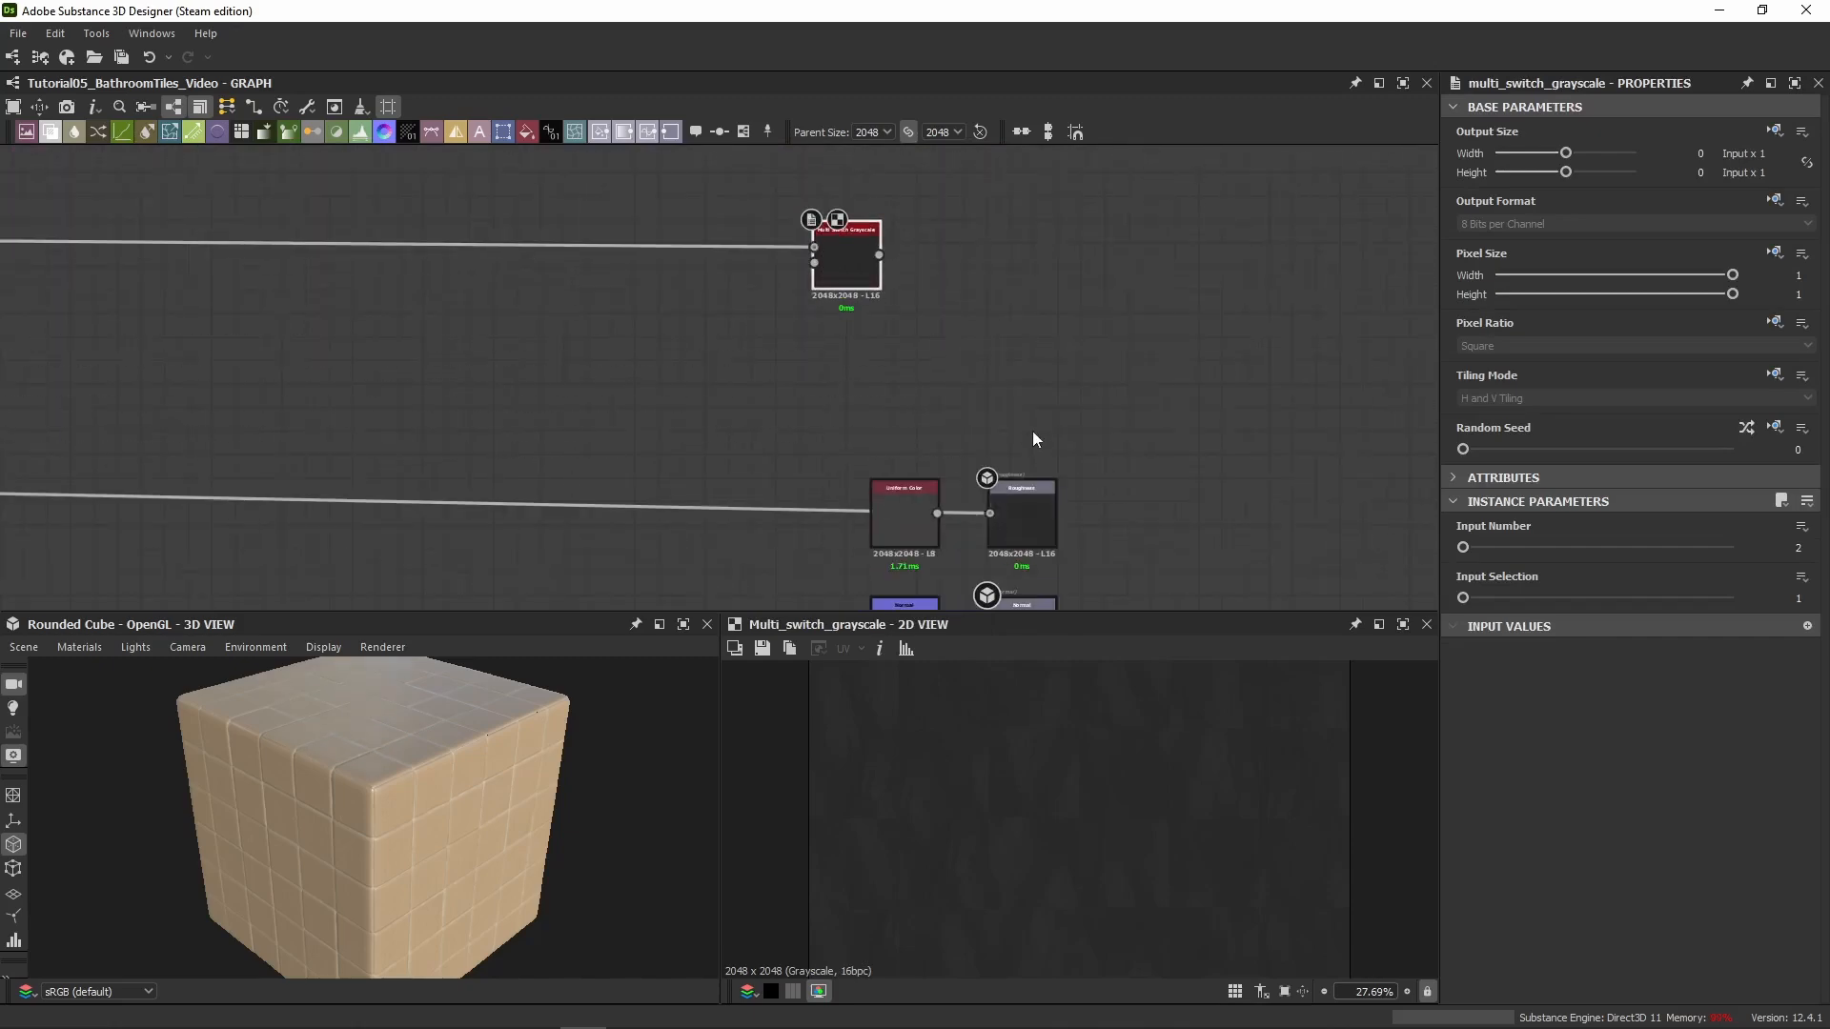
pyautogui.press('Delete')
pyautogui.moveTo(904, 536); pyautogui.dragTo(904, 442)
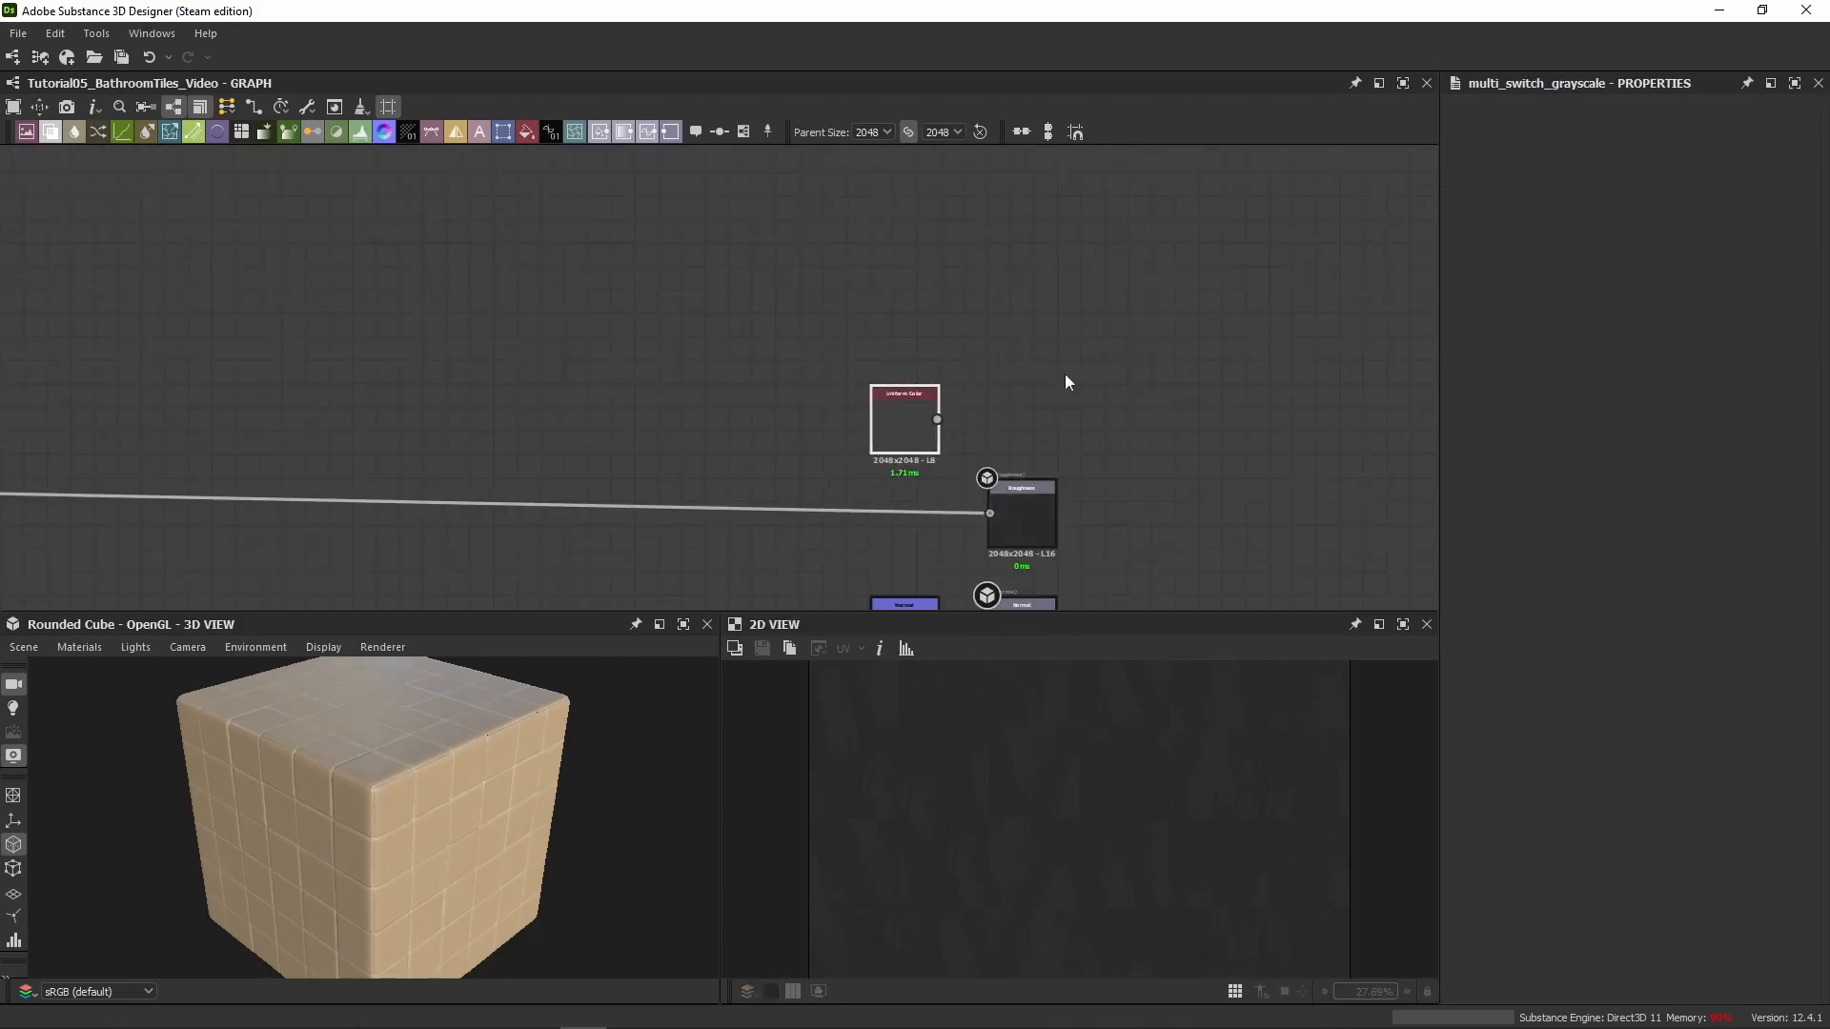
# Change the 3D preview mesh to Plane (hi-res)
pyautogui.scroll(-3, 990, 443)
pyautogui.moveTo(1070, 382); pyautogui.dragTo(1004, 295)
pyautogui.scroll(-2, 989, 443)
pyautogui.scroll(-4, 1001, 296)
pyautogui.moveTo(765, 295); pyautogui.dragTo(1344, 286, button='middle')
pyautogui.moveTo(606, 302); pyautogui.dragTo(1104, 263, button='middle')
pyautogui.moveTo(496, 758); pyautogui.dragTo(387, 723)
pyautogui.moveTo(368, 815); pyautogui.dragTo(331, 770)
pyautogui.click(24, 647)
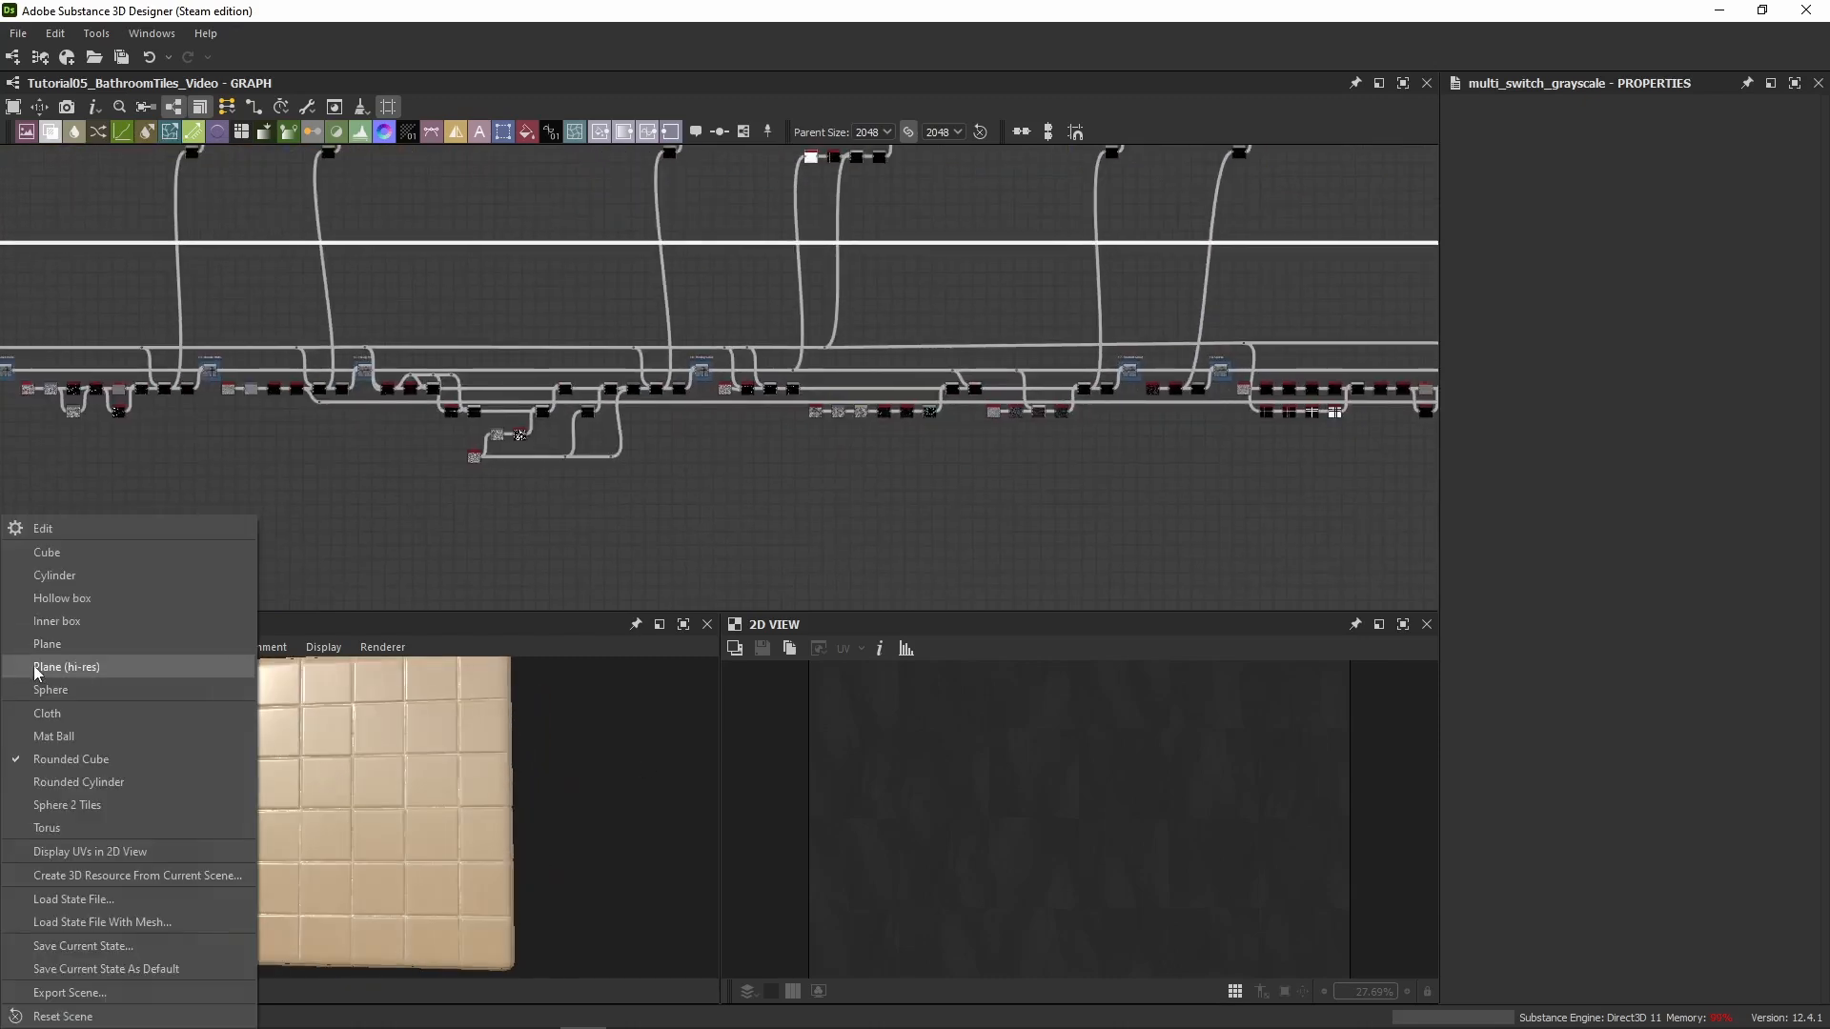
pyautogui.click(38, 668)
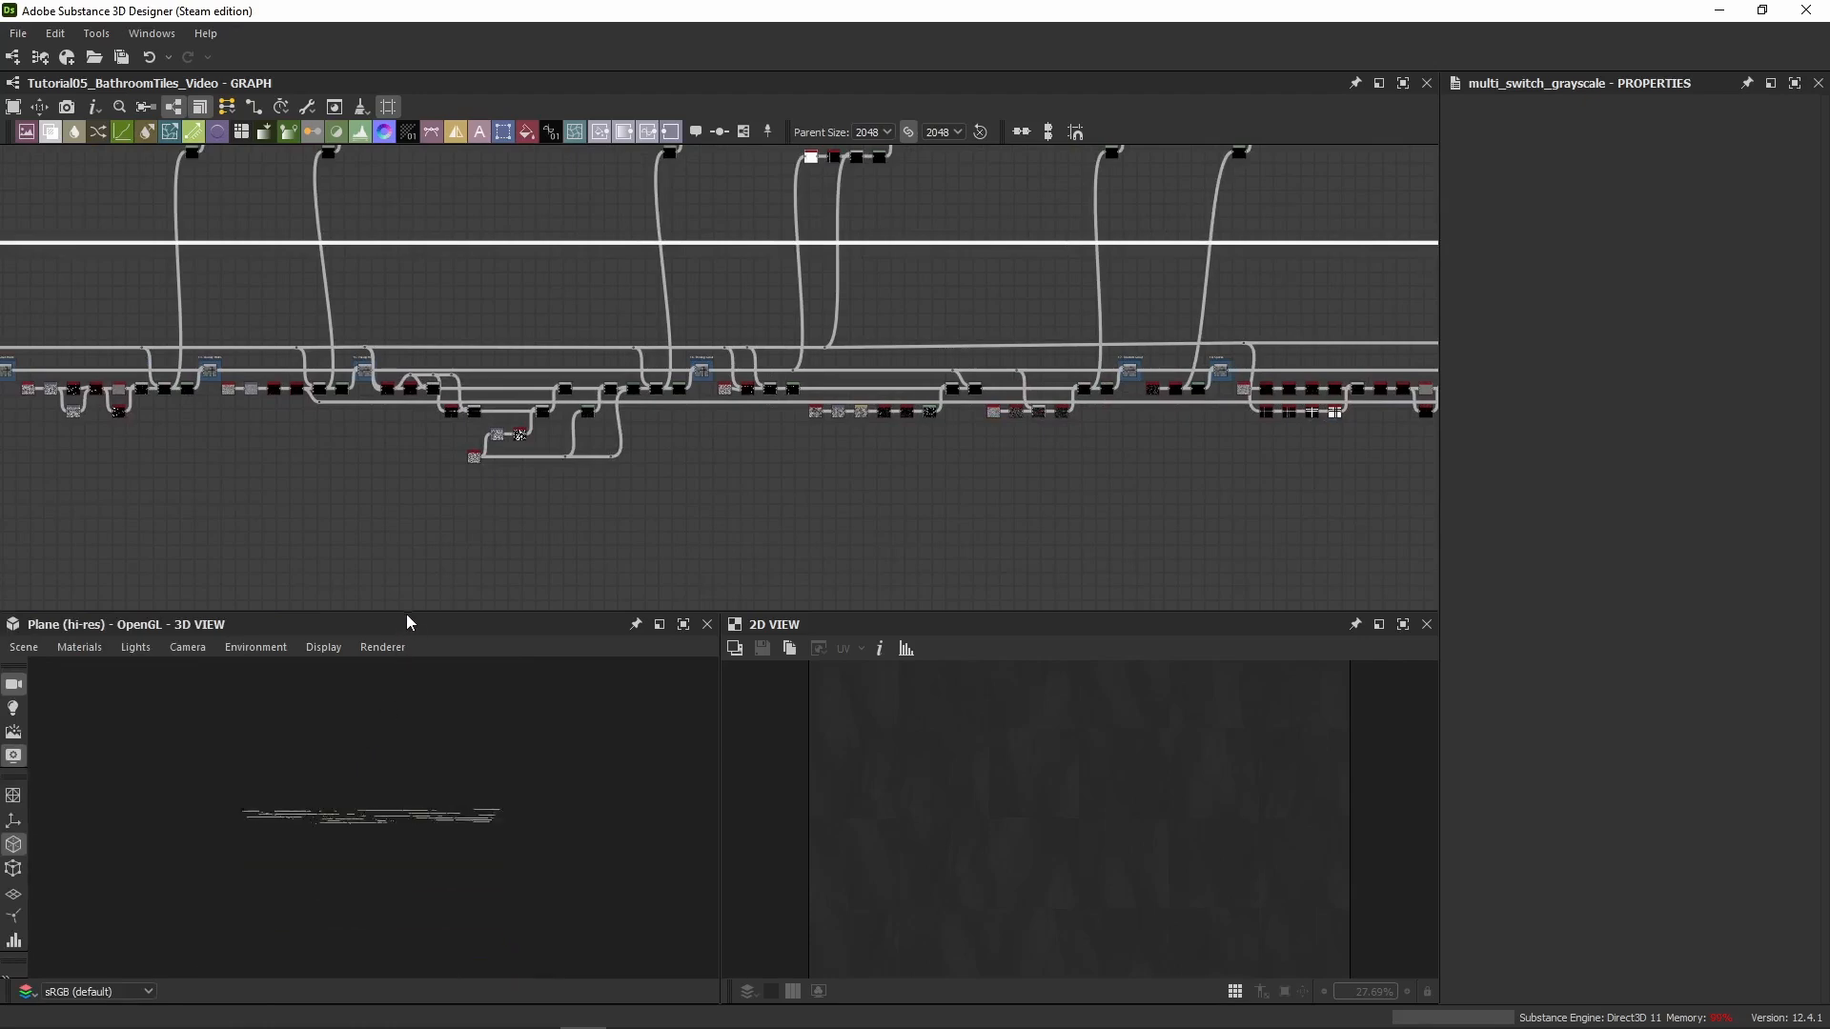
# Set the default preview material's Height Scale to 1 and Tessellation Factor to 6
pyautogui.click(79, 648)
pyautogui.moveTo(88, 673)
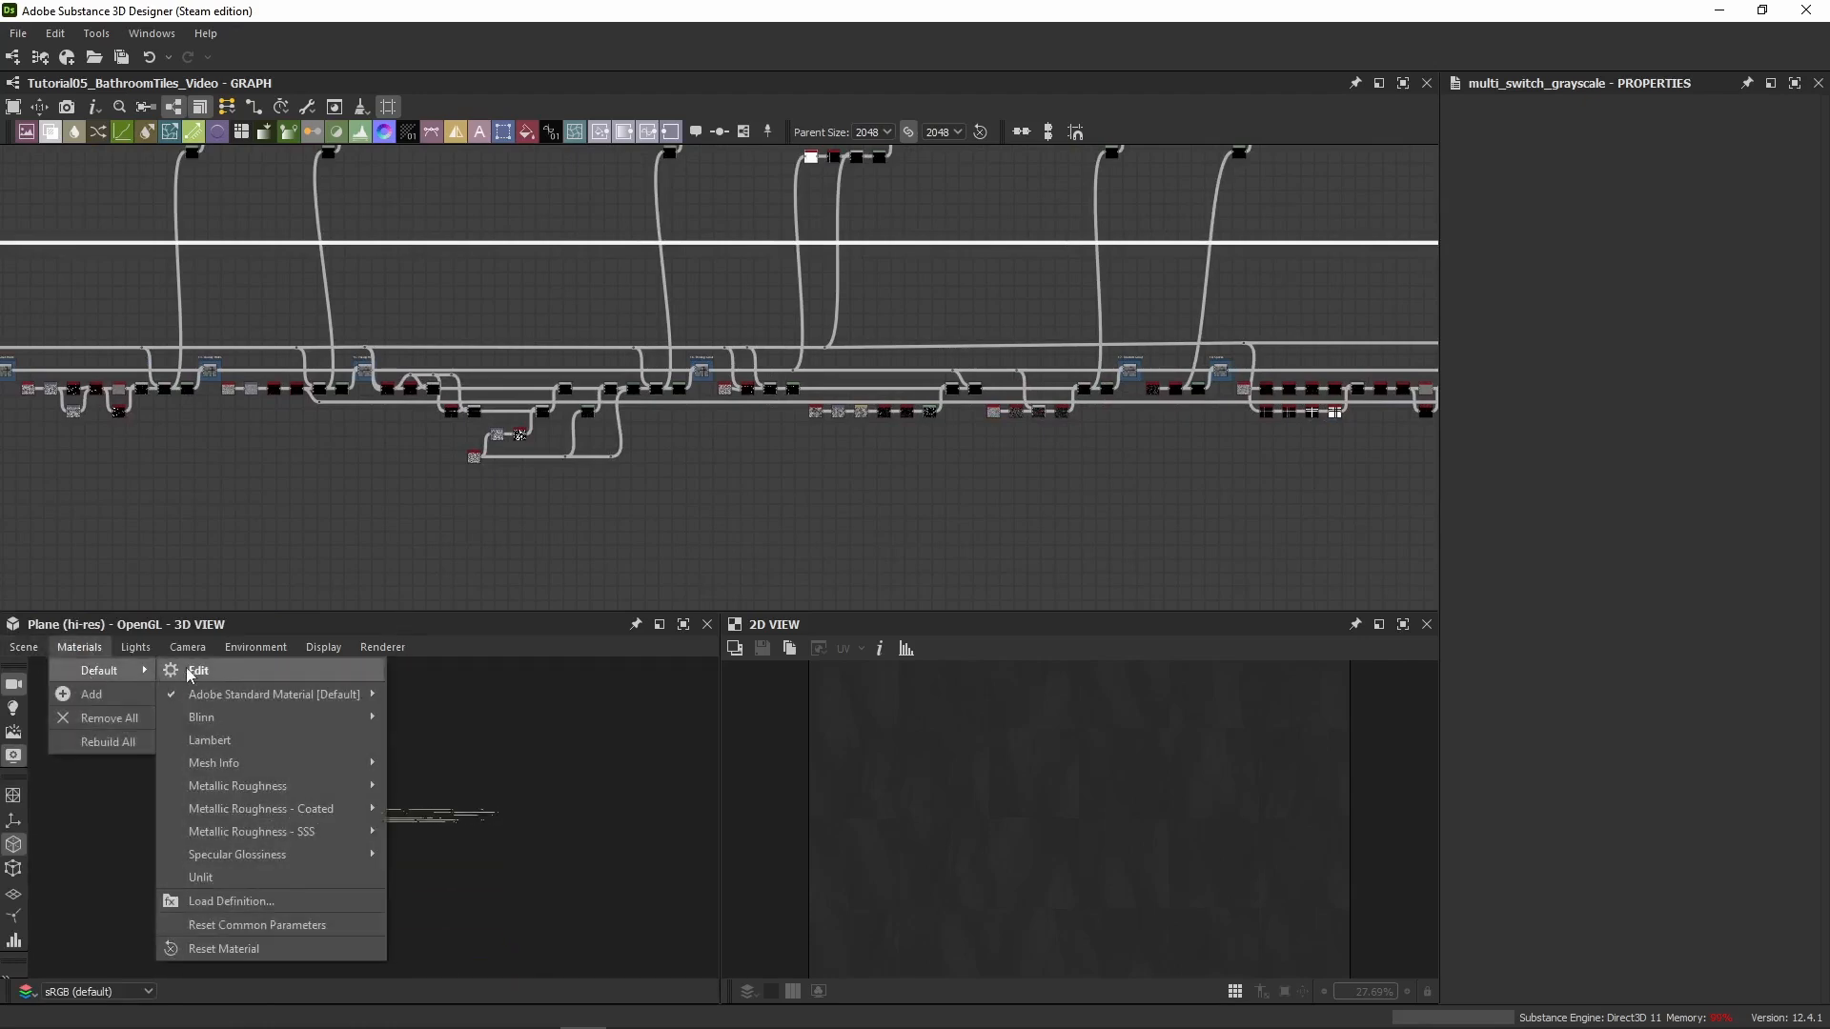
pyautogui.click(238, 673)
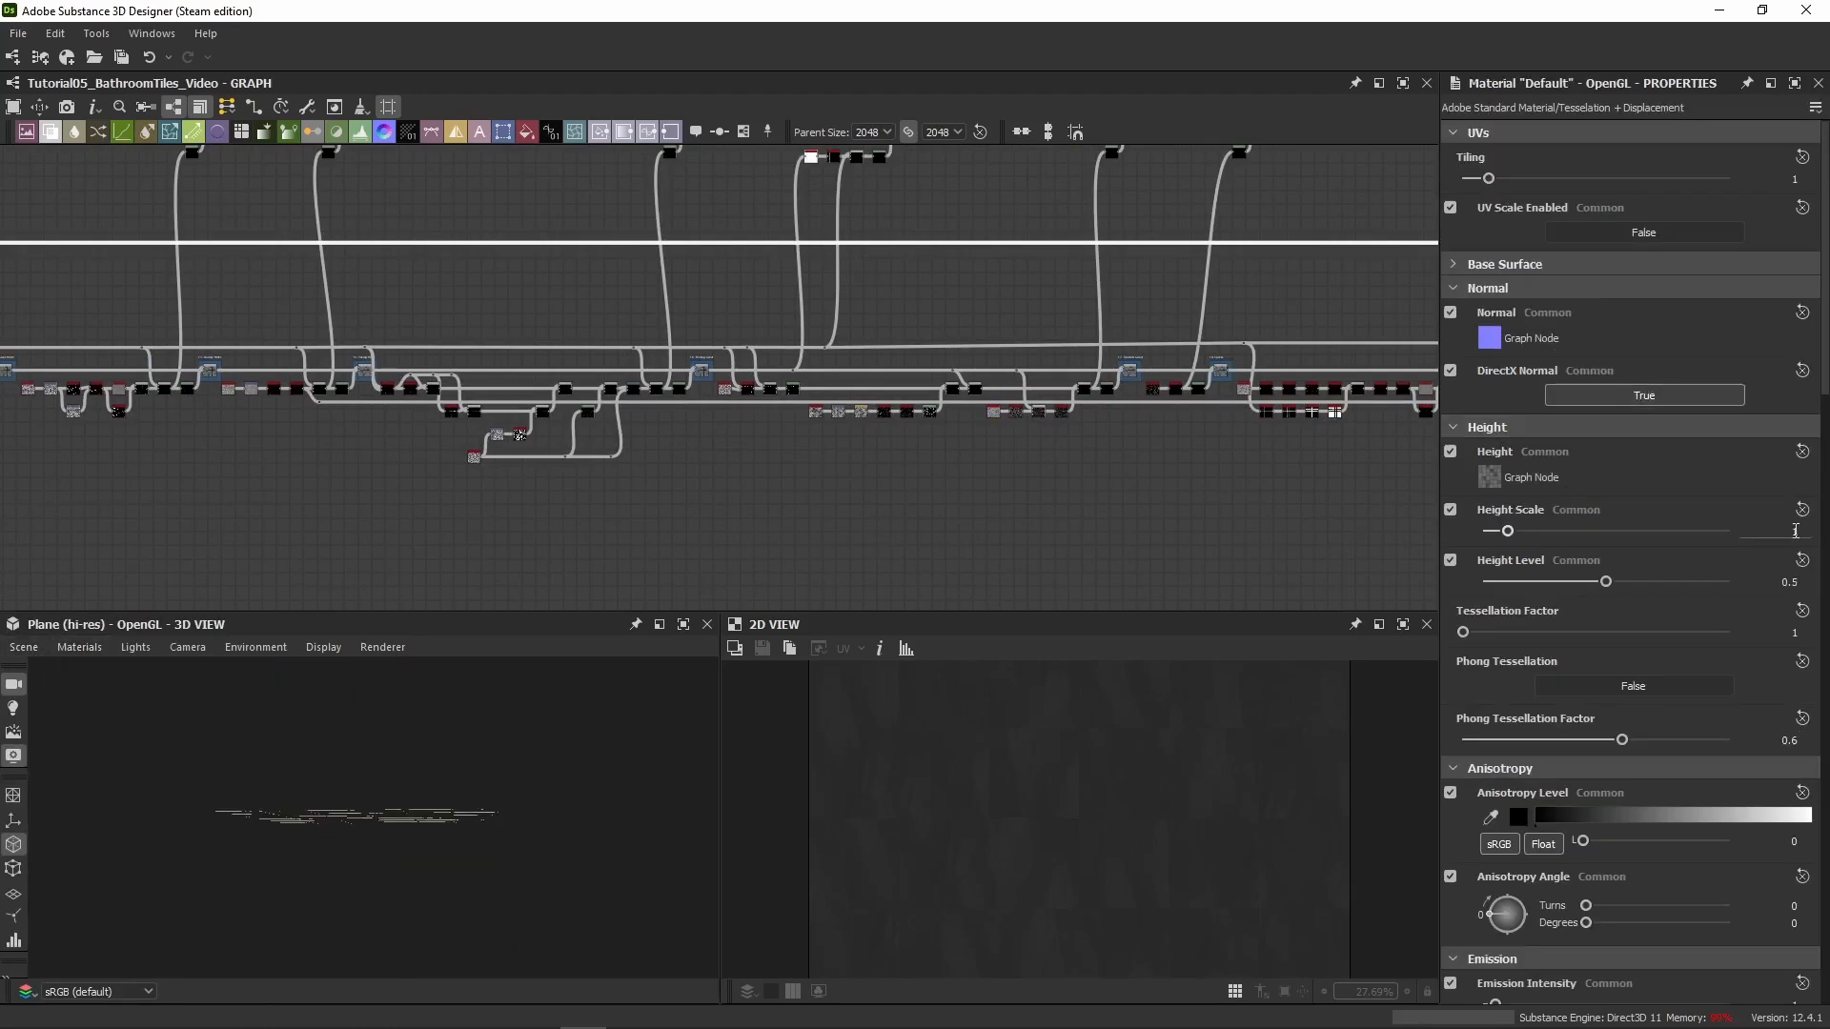
pyautogui.click(1794, 531)
pyautogui.write('6')
pyautogui.press('Return')
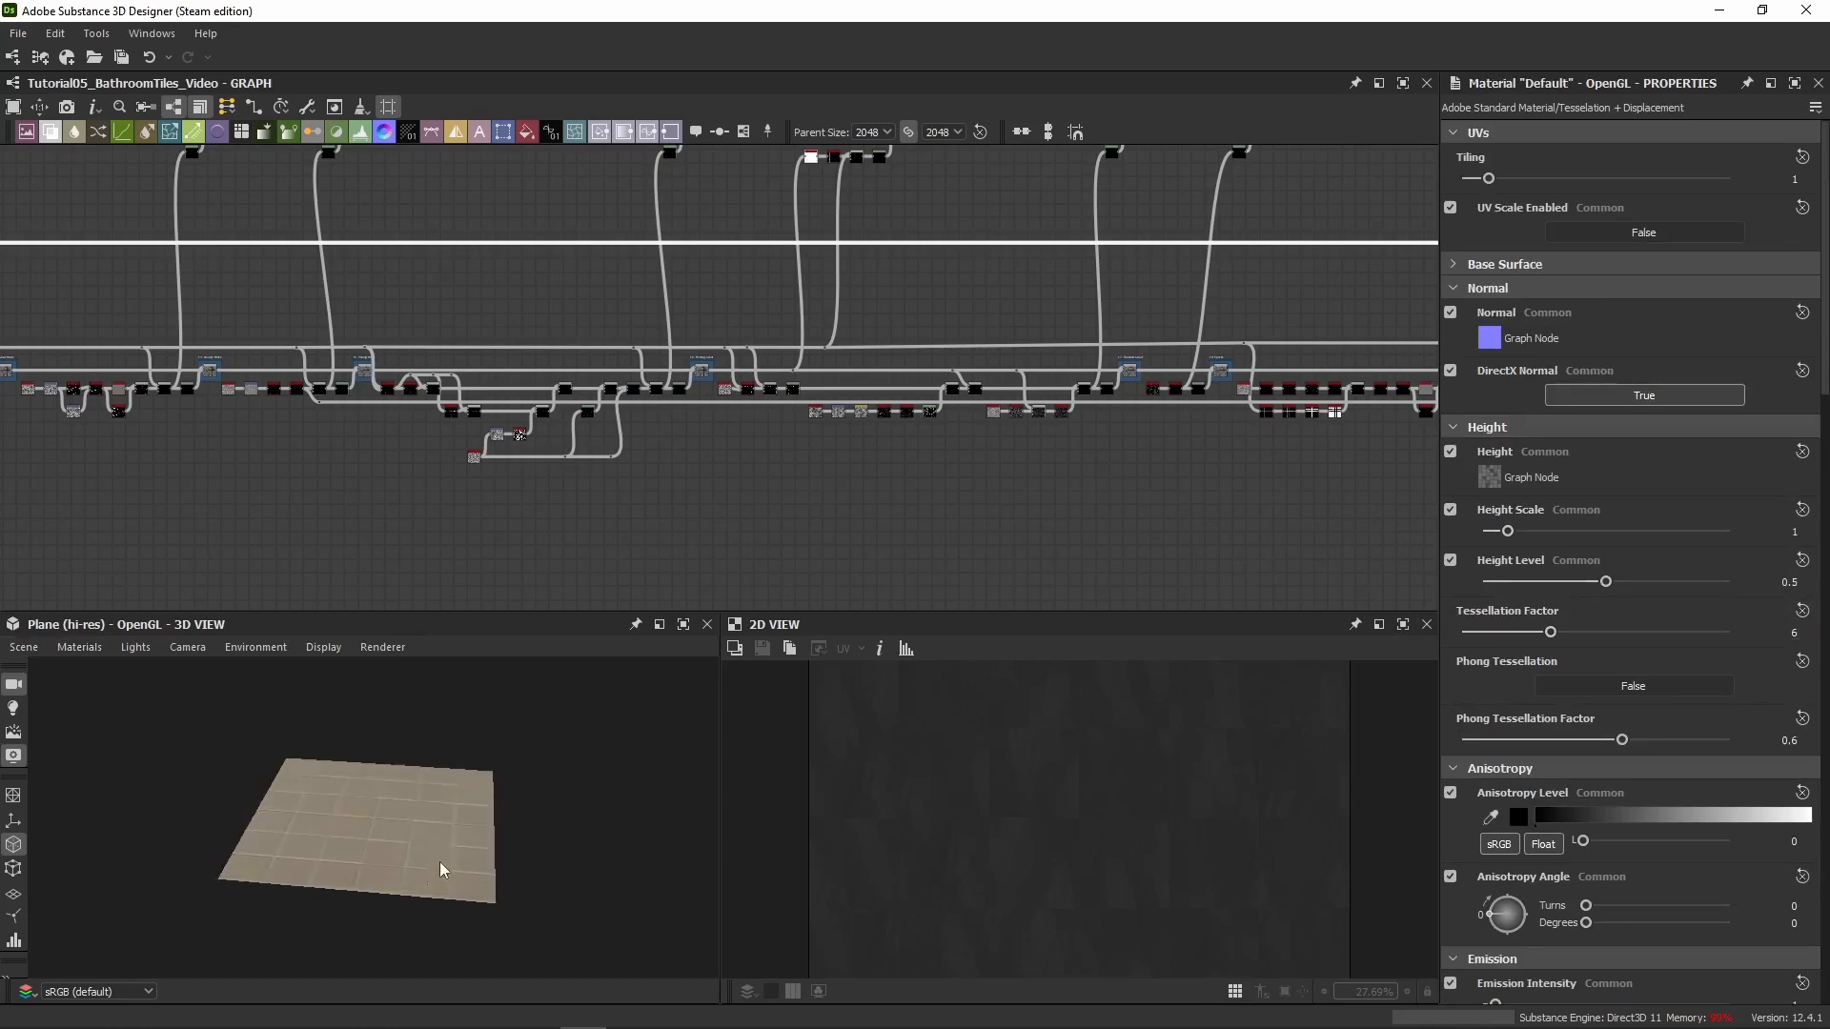
# Enlarge the 3D preview area and inspect the reflections on the tiles and grout up close
pyautogui.scroll(5, 433, 811)
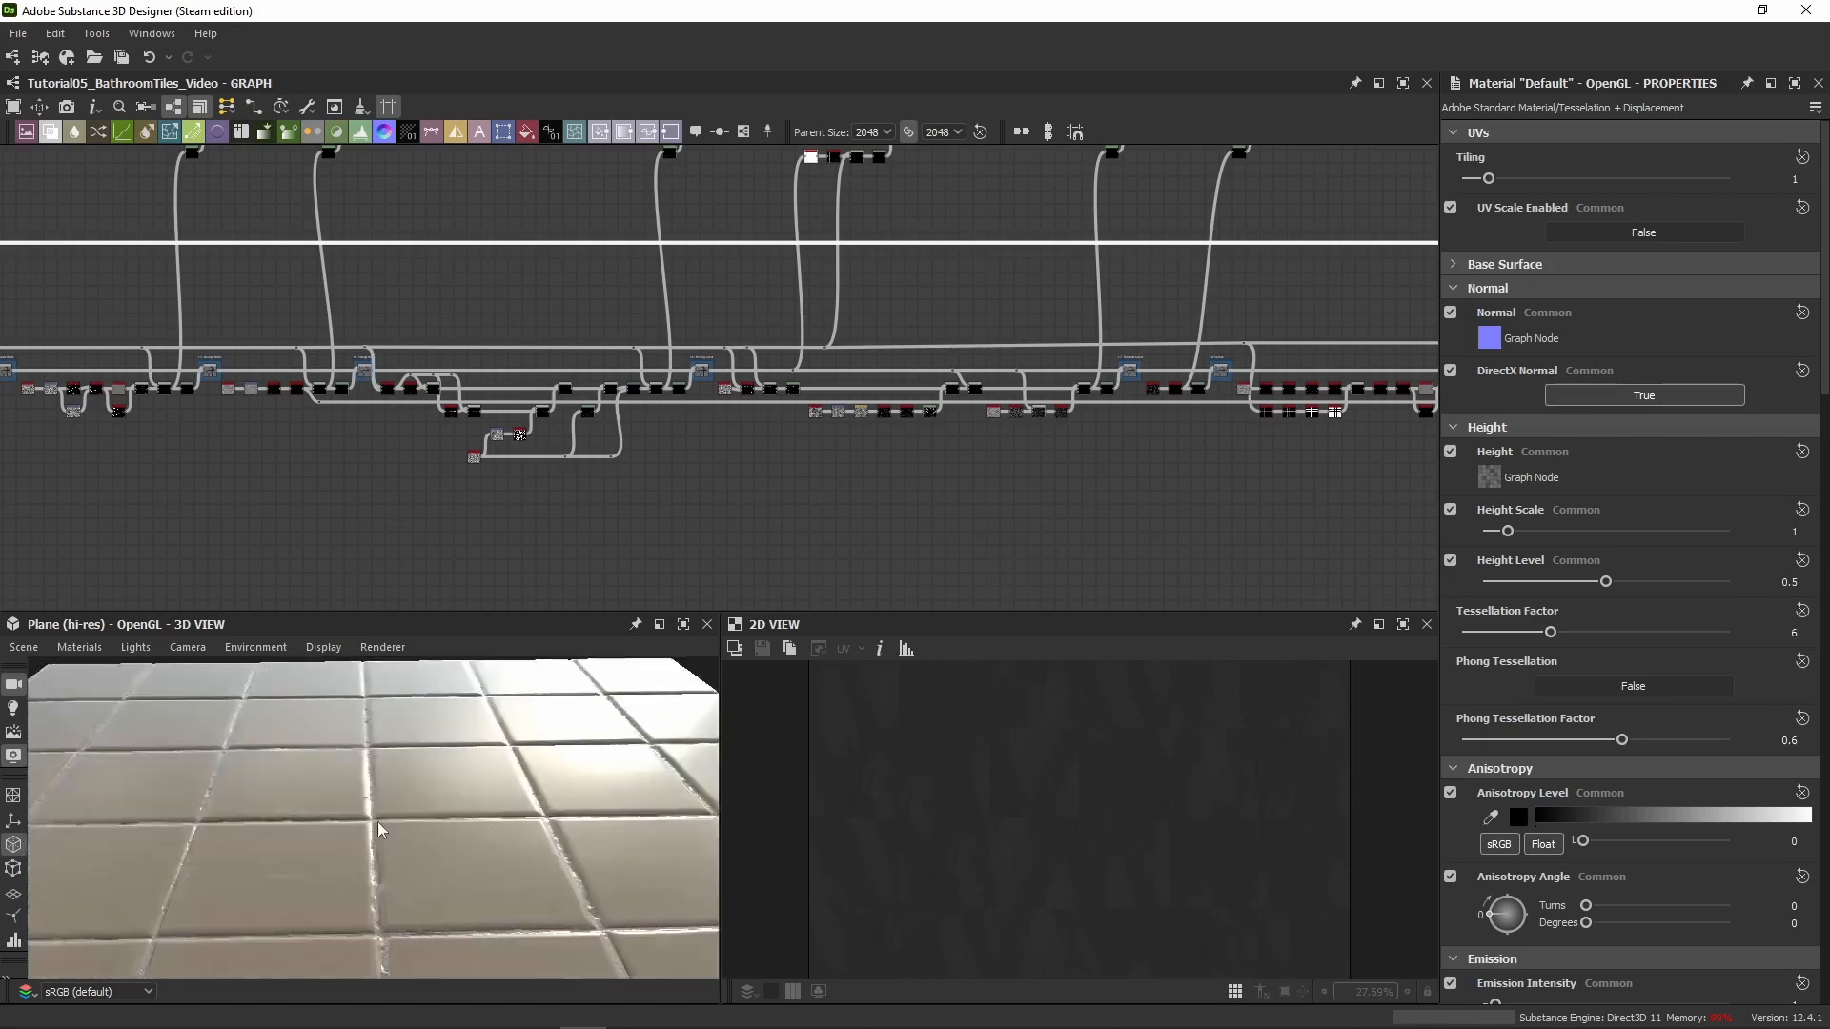
pyautogui.moveTo(443, 612); pyautogui.dragTo(443, 515)
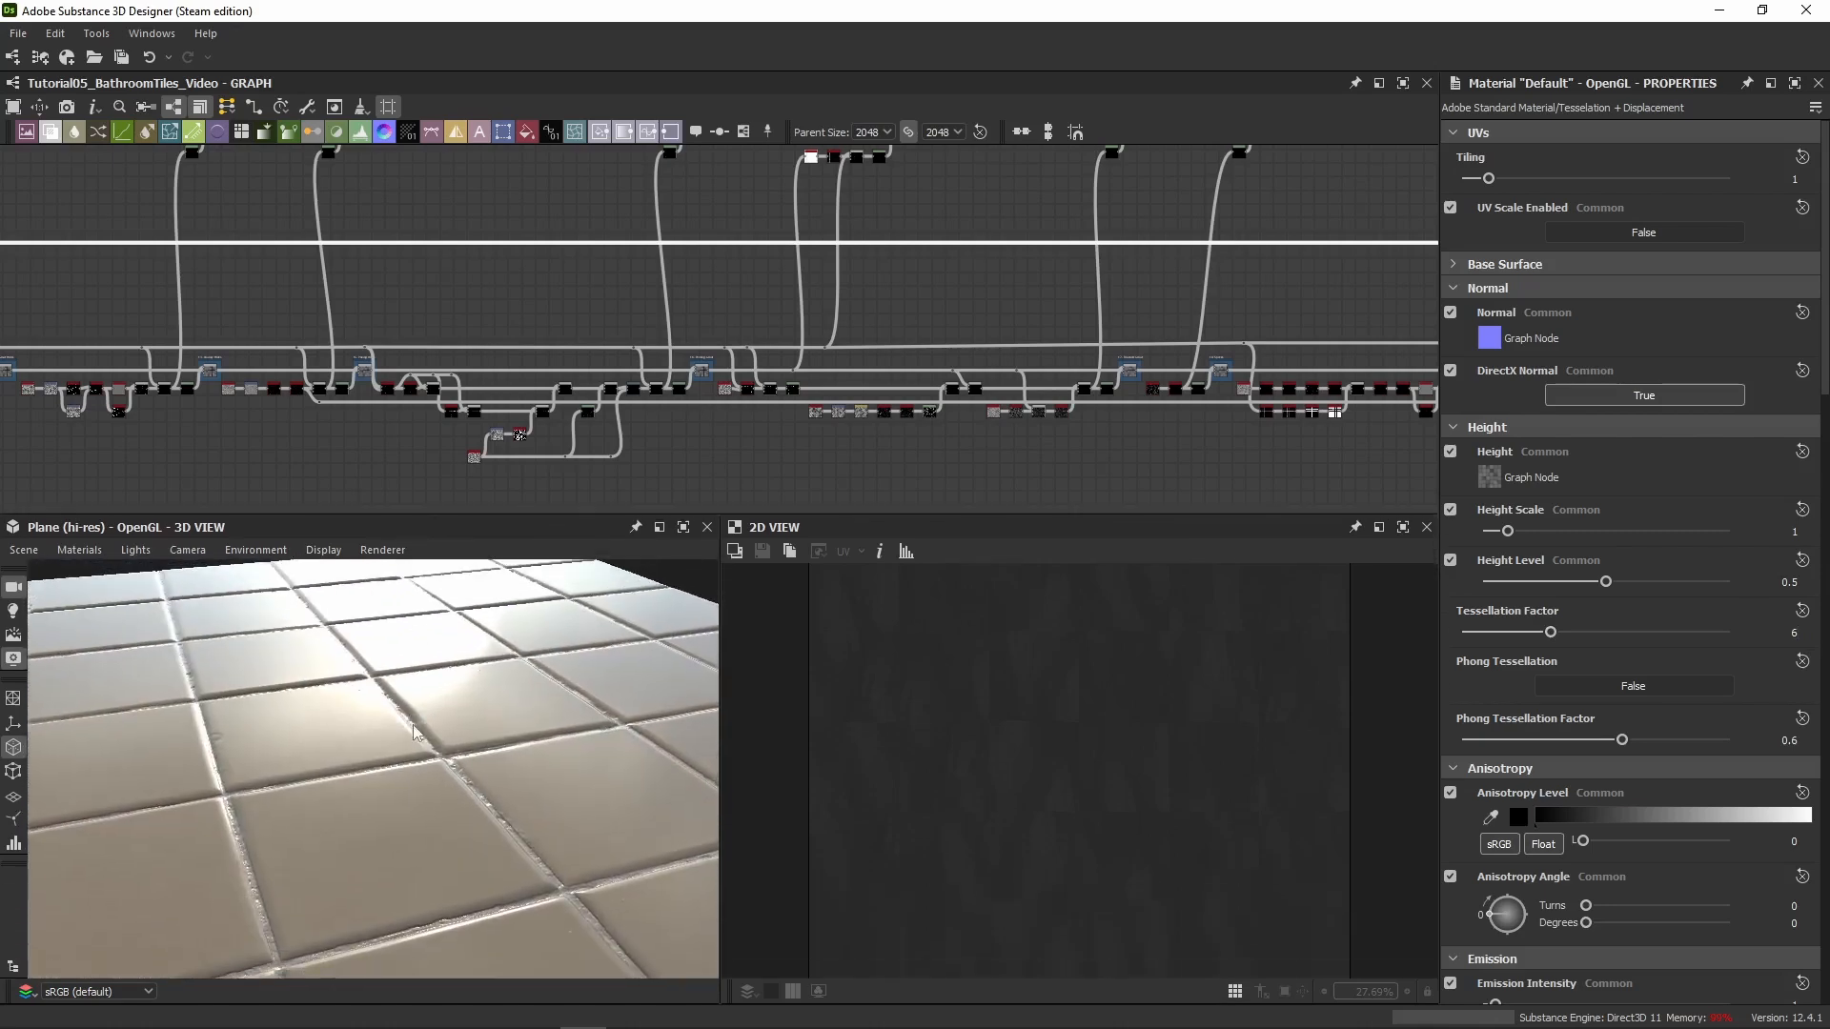
pyautogui.scroll(3, 424, 739)
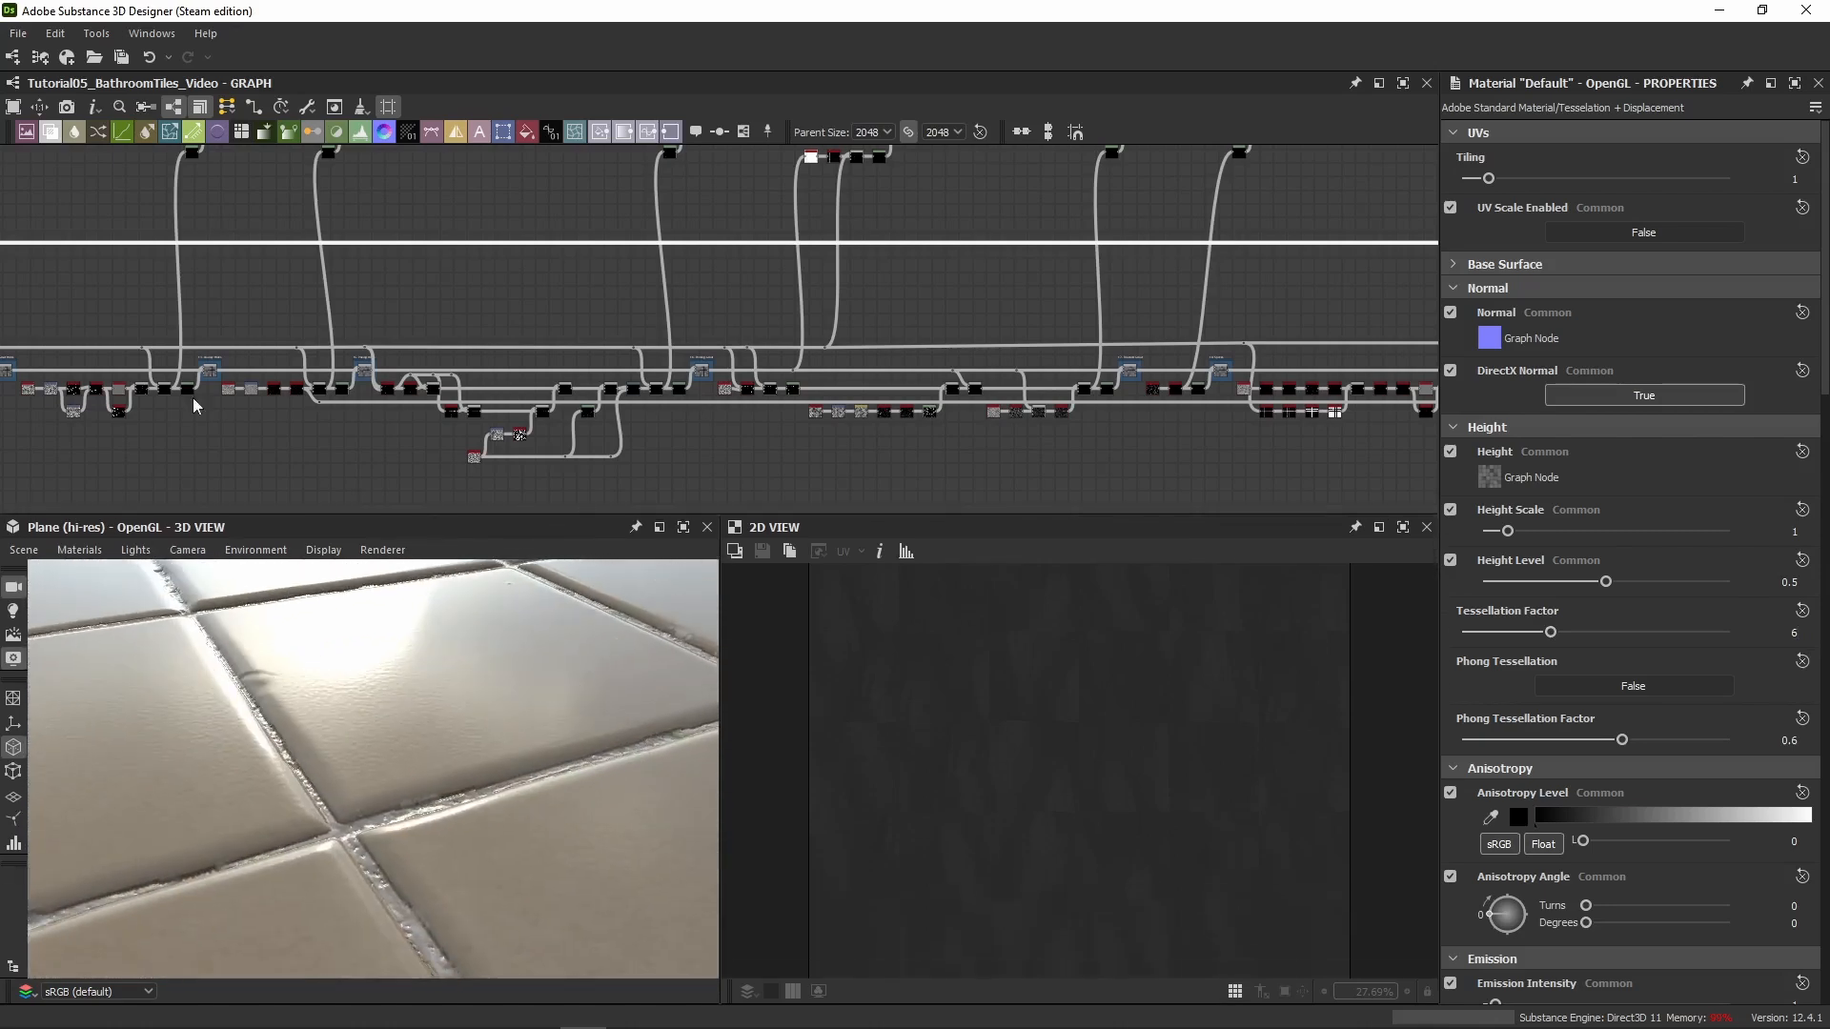
# Compare the tile reflections with the roughness Blend node disabled and enabled, checking the base Uniform Color and the Blend result
pyautogui.scroll(-3, 557, 333)
pyautogui.scroll(8, 557, 334)
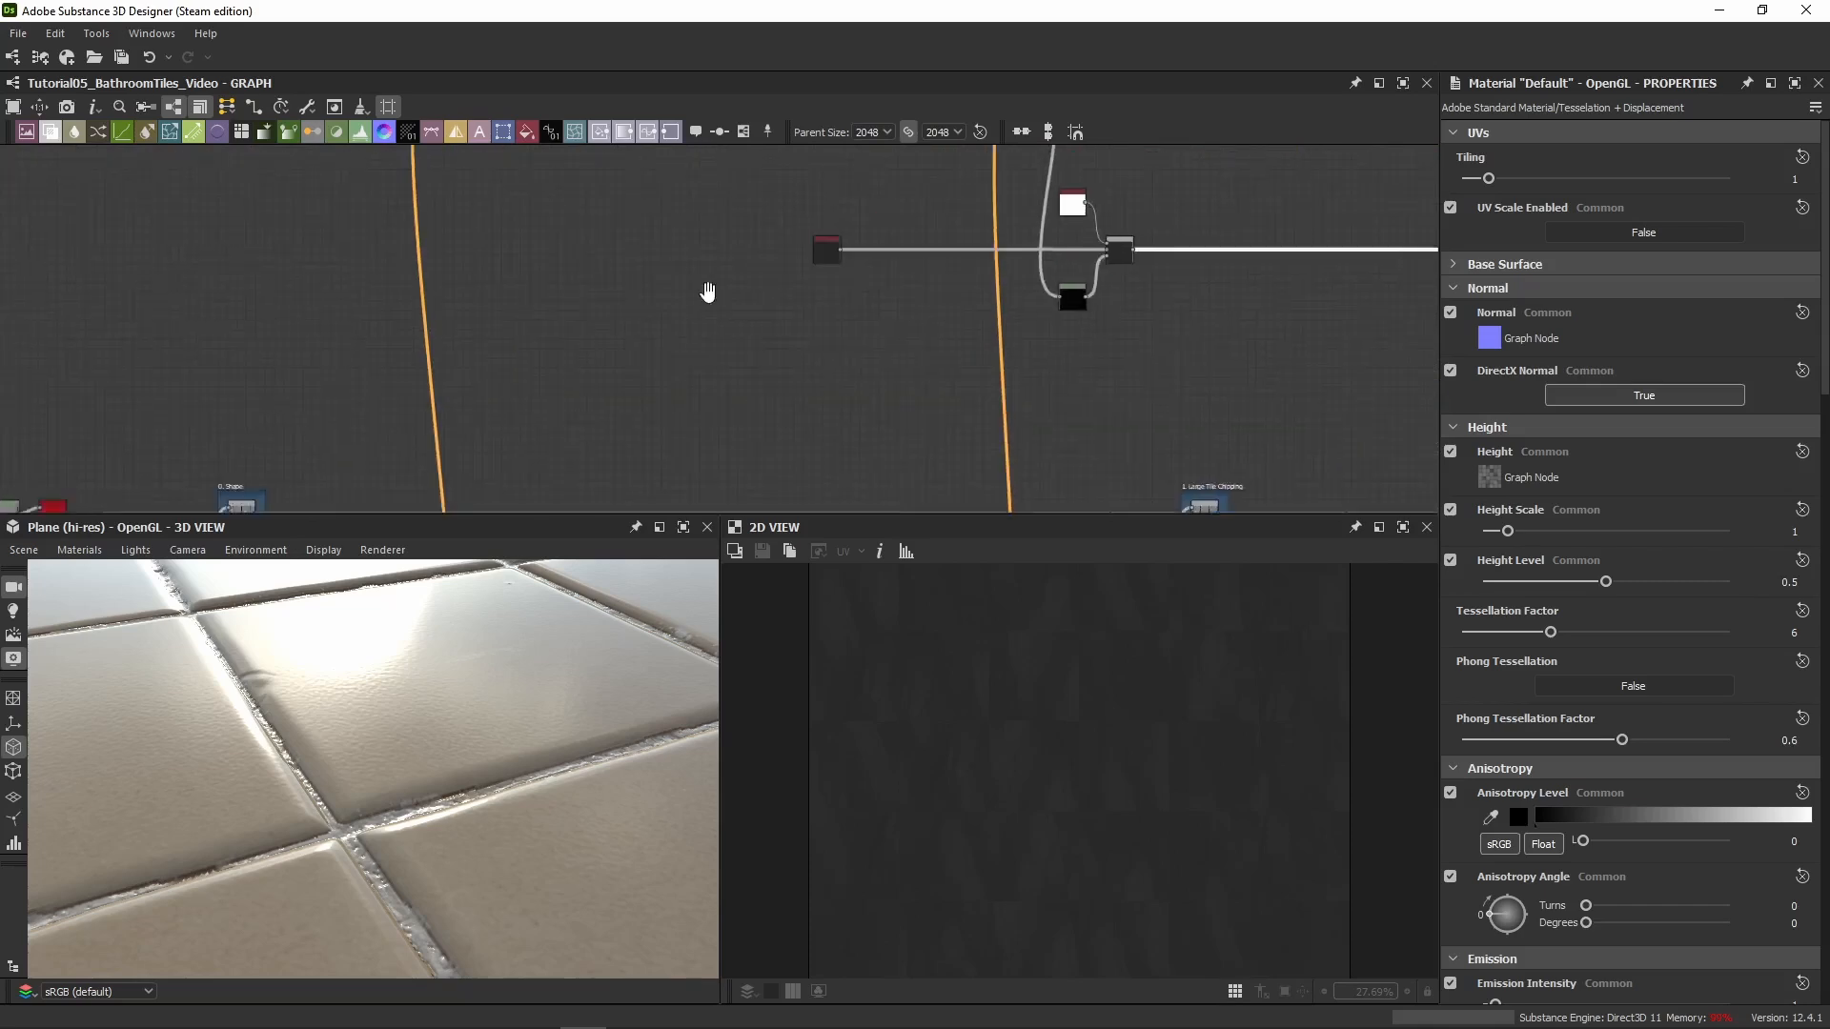
pyautogui.doubleClick(601, 282)
pyautogui.scroll(3, 850, 300)
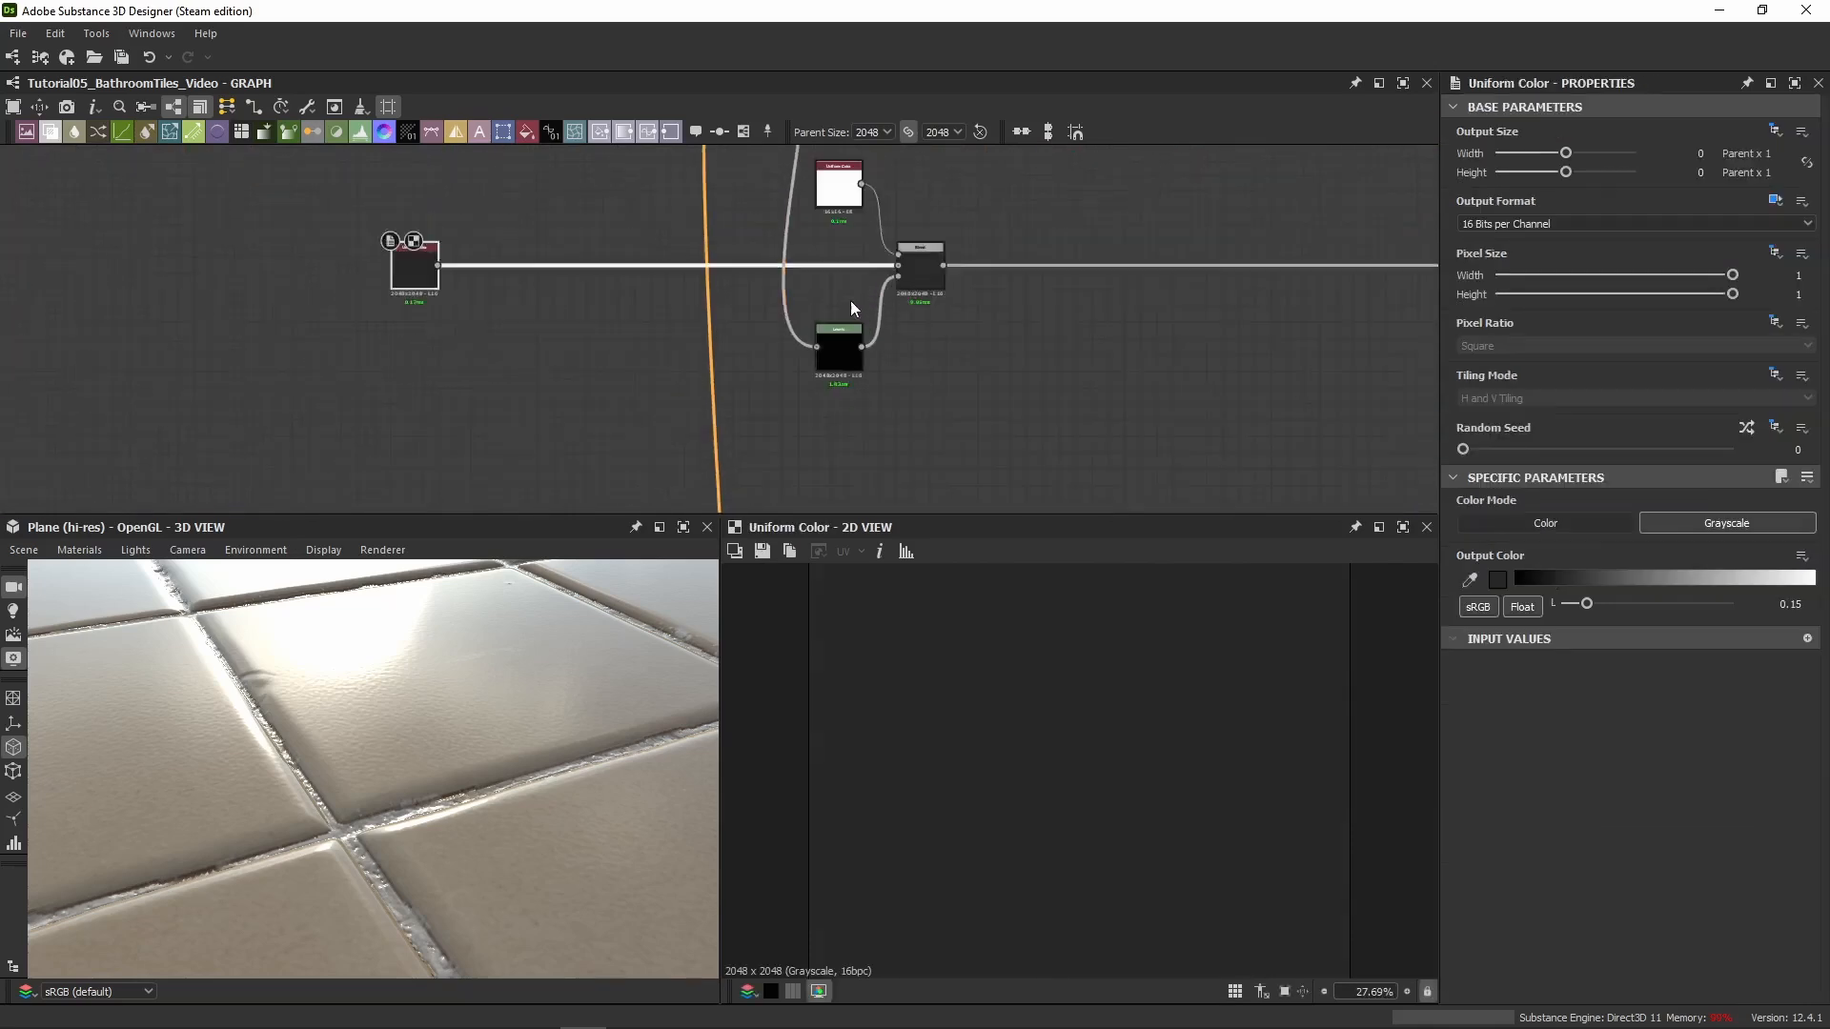
pyautogui.click(929, 282)
pyautogui.scroll(3, 371, 681)
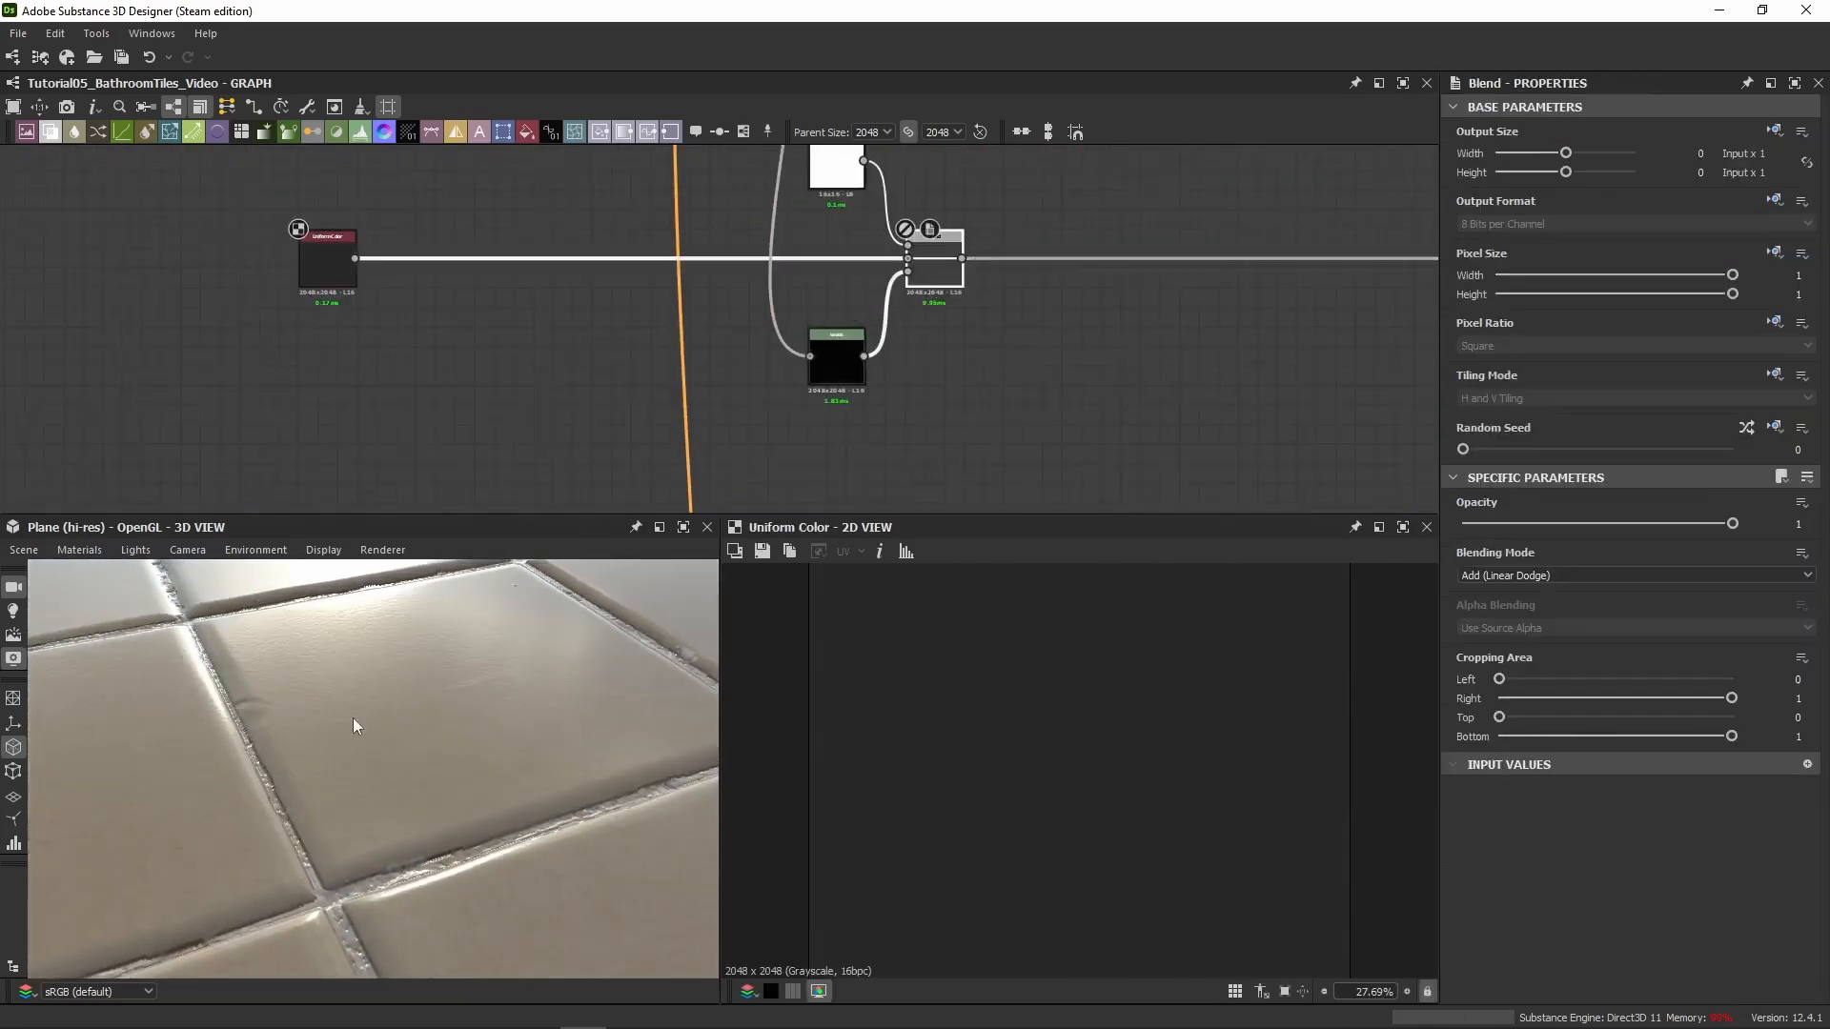
pyautogui.scroll(2, 315, 722)
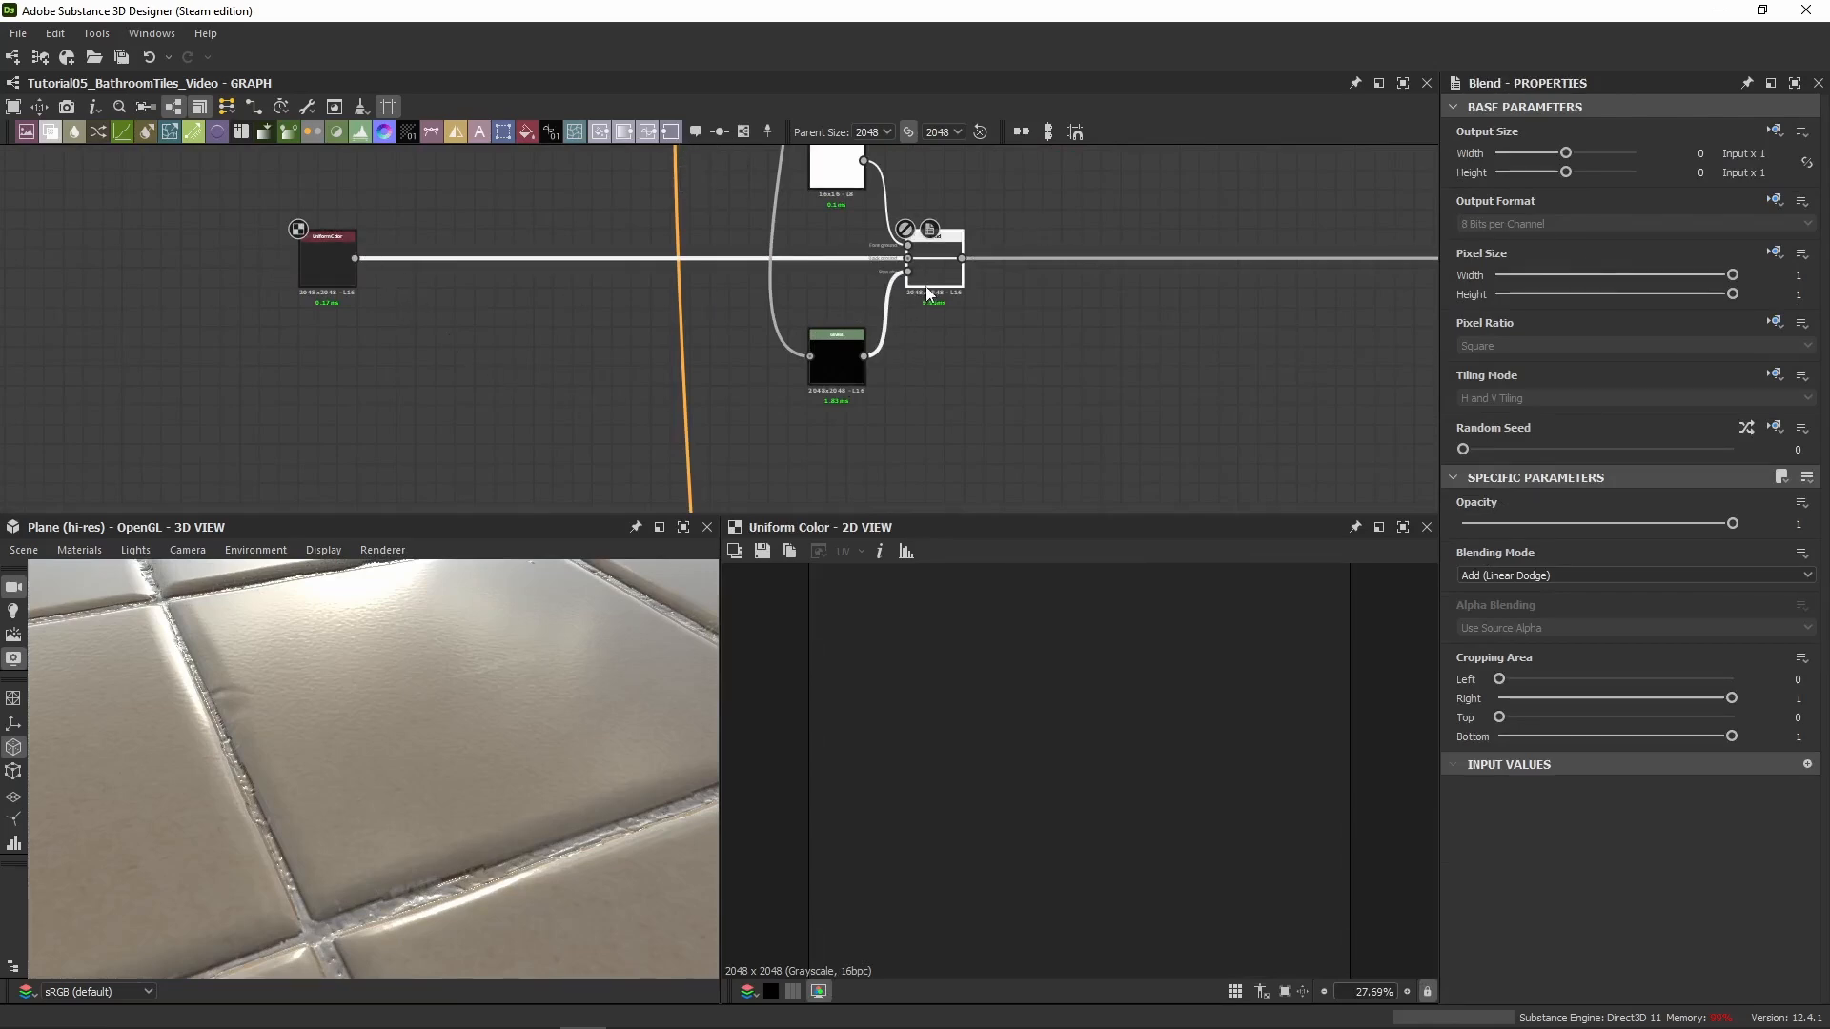
pyautogui.moveTo(621, 626); pyautogui.dragTo(667, 629)
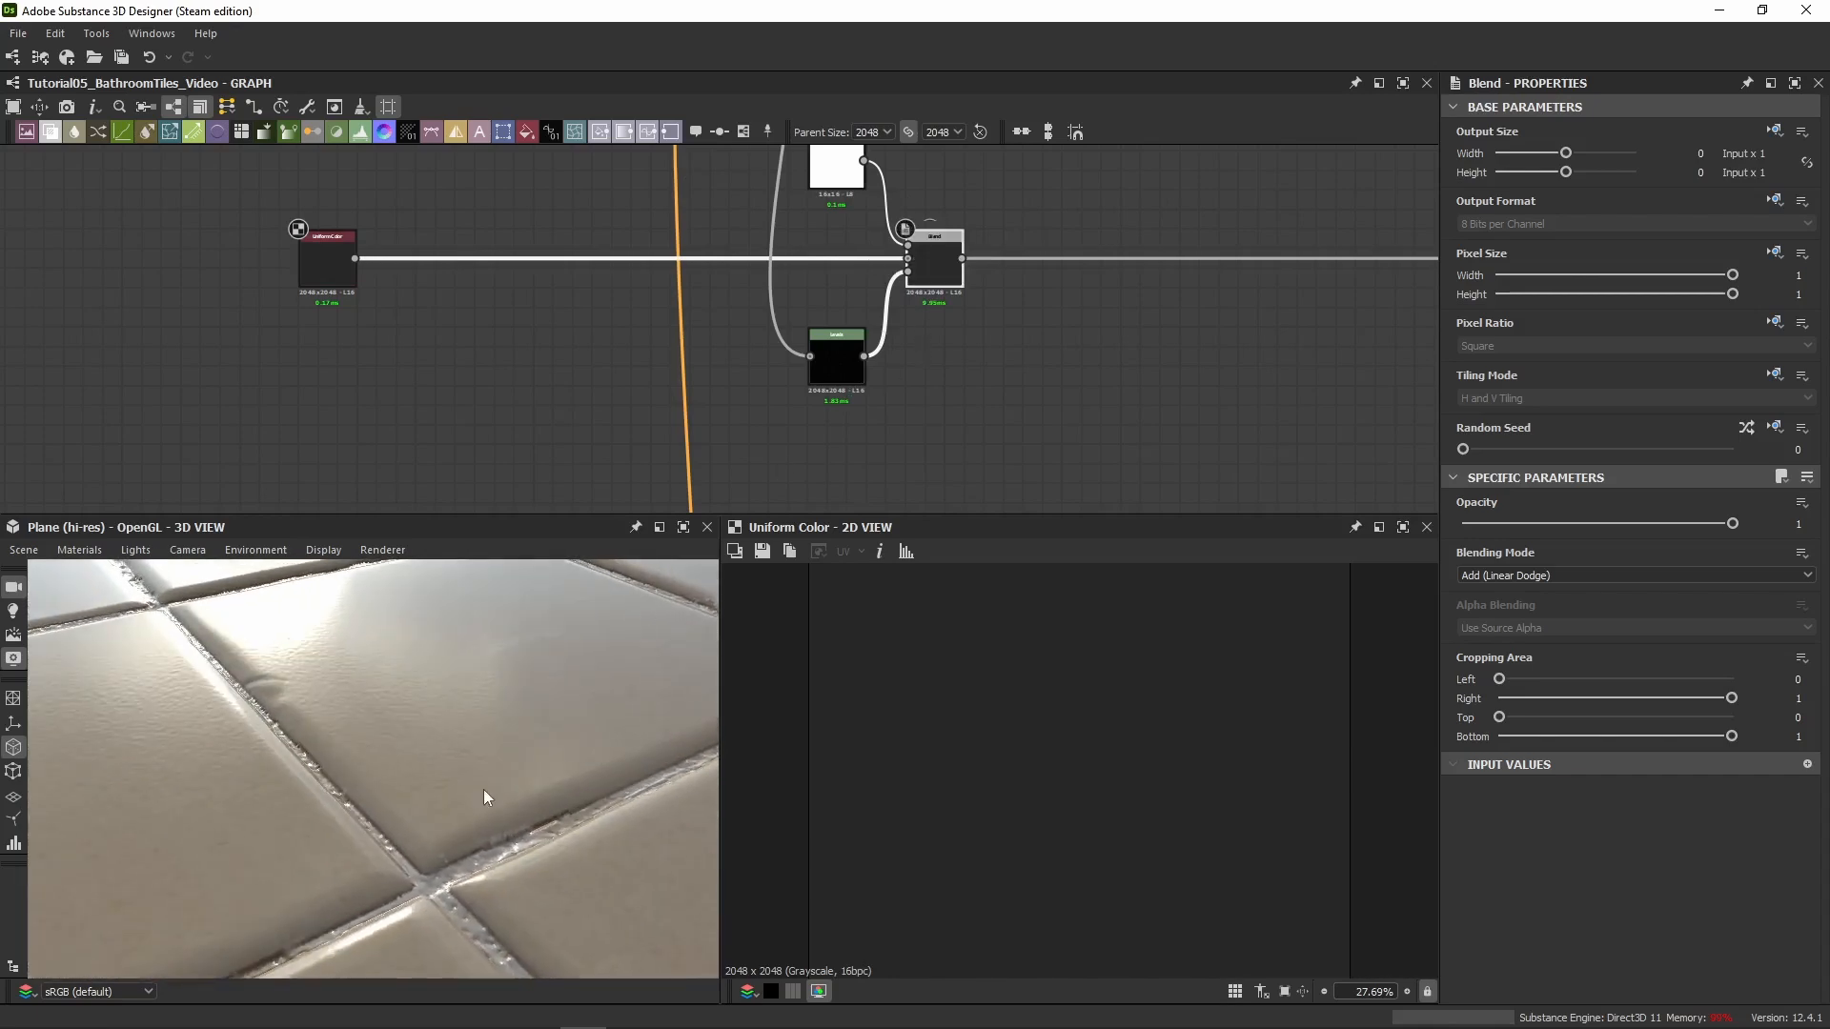
pyautogui.moveTo(486, 796); pyautogui.dragTo(433, 793)
pyautogui.doubleClick(934, 268)
pyautogui.scroll(-3, 1047, 725)
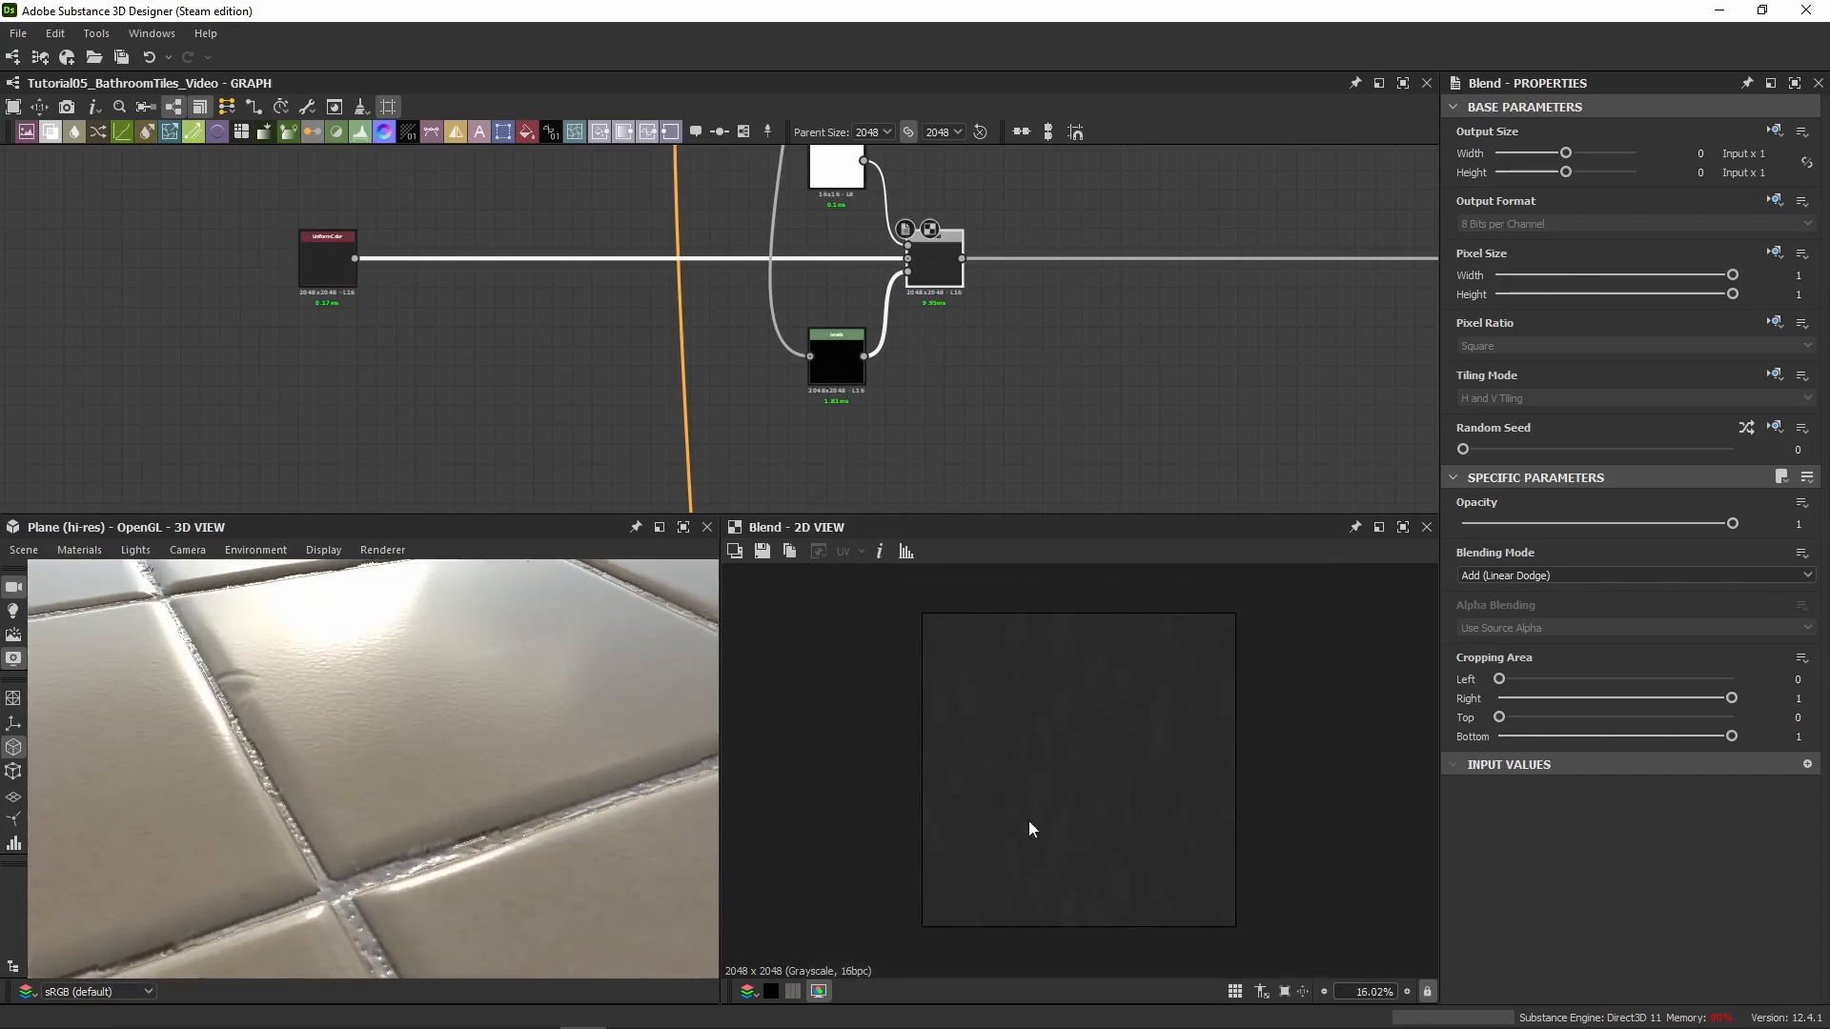
# Duplicate the white Uniform Color and its Blend node next to the first roughness Blend
pyautogui.scroll(-5, 1063, 250)
pyautogui.moveTo(1031, 157); pyautogui.dragTo(775, 321, button='middle')
pyautogui.scroll(5, 893, 327)
pyautogui.scroll(-6, 958, 375)
pyautogui.scroll(3, 958, 375)
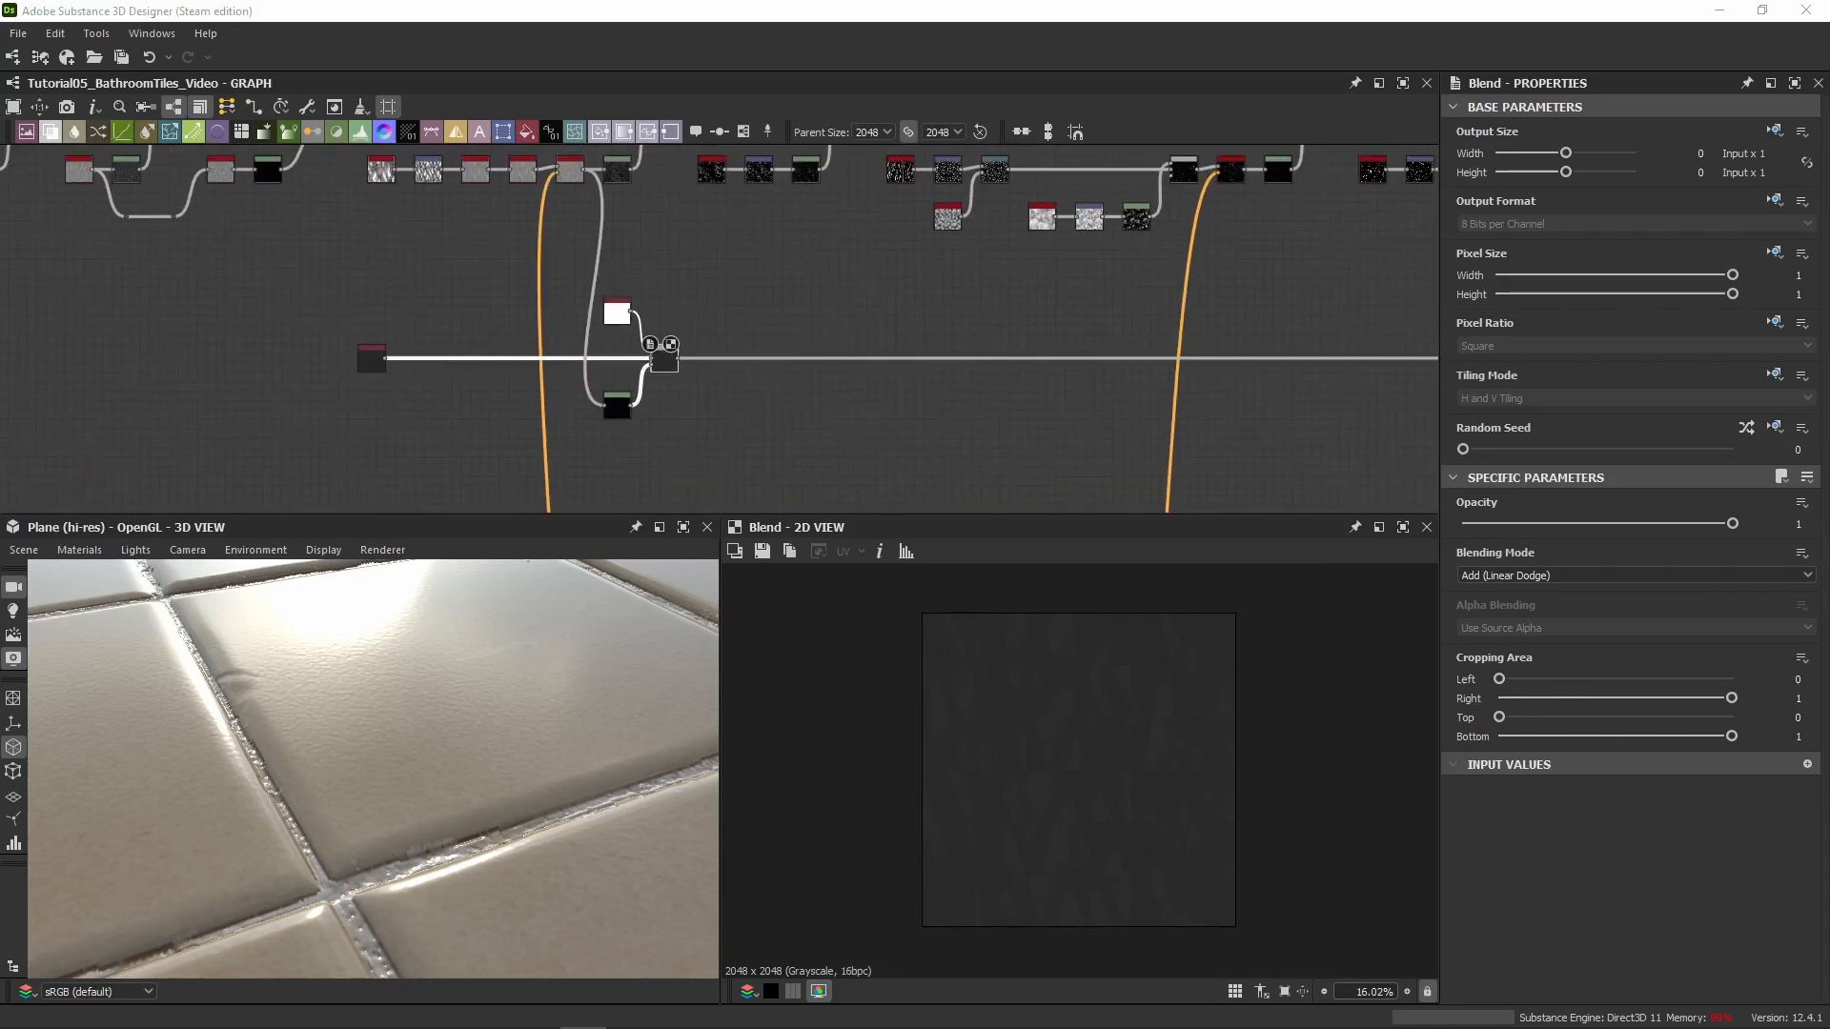
pyautogui.click(892, 344)
pyautogui.hotkey('ctrl', 'v')
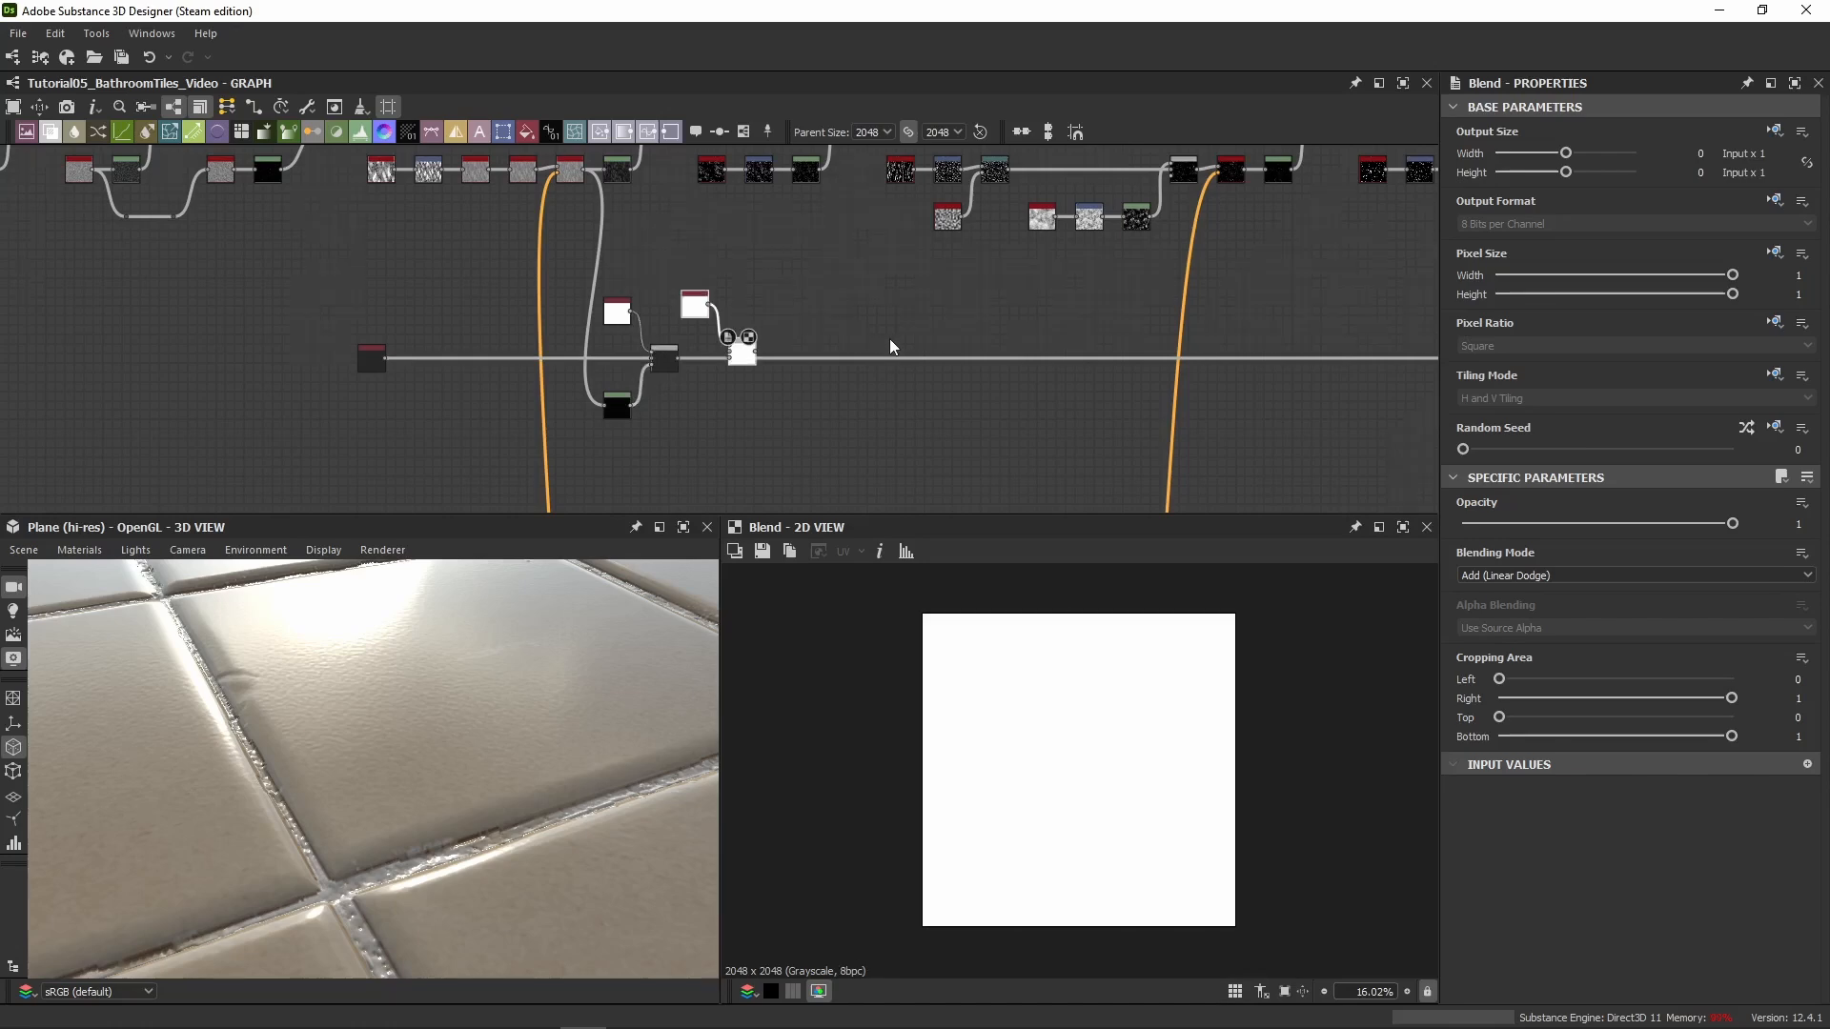
# Add a Dot node on the roughness link and wire the duplicated Blend between the first Blend and the Dot
pyautogui.scroll(5, 889, 340)
pyautogui.moveTo(524, 373); pyautogui.dragTo(800, 319)
pyautogui.moveTo(362, 388); pyautogui.dragTo(1045, 388)
pyautogui.doubleClick(1045, 388)
pyautogui.scroll(-1, 900, 324)
pyautogui.moveTo(873, 226); pyautogui.dragTo(742, 329)
pyautogui.moveTo(822, 324); pyautogui.dragTo(842, 383)
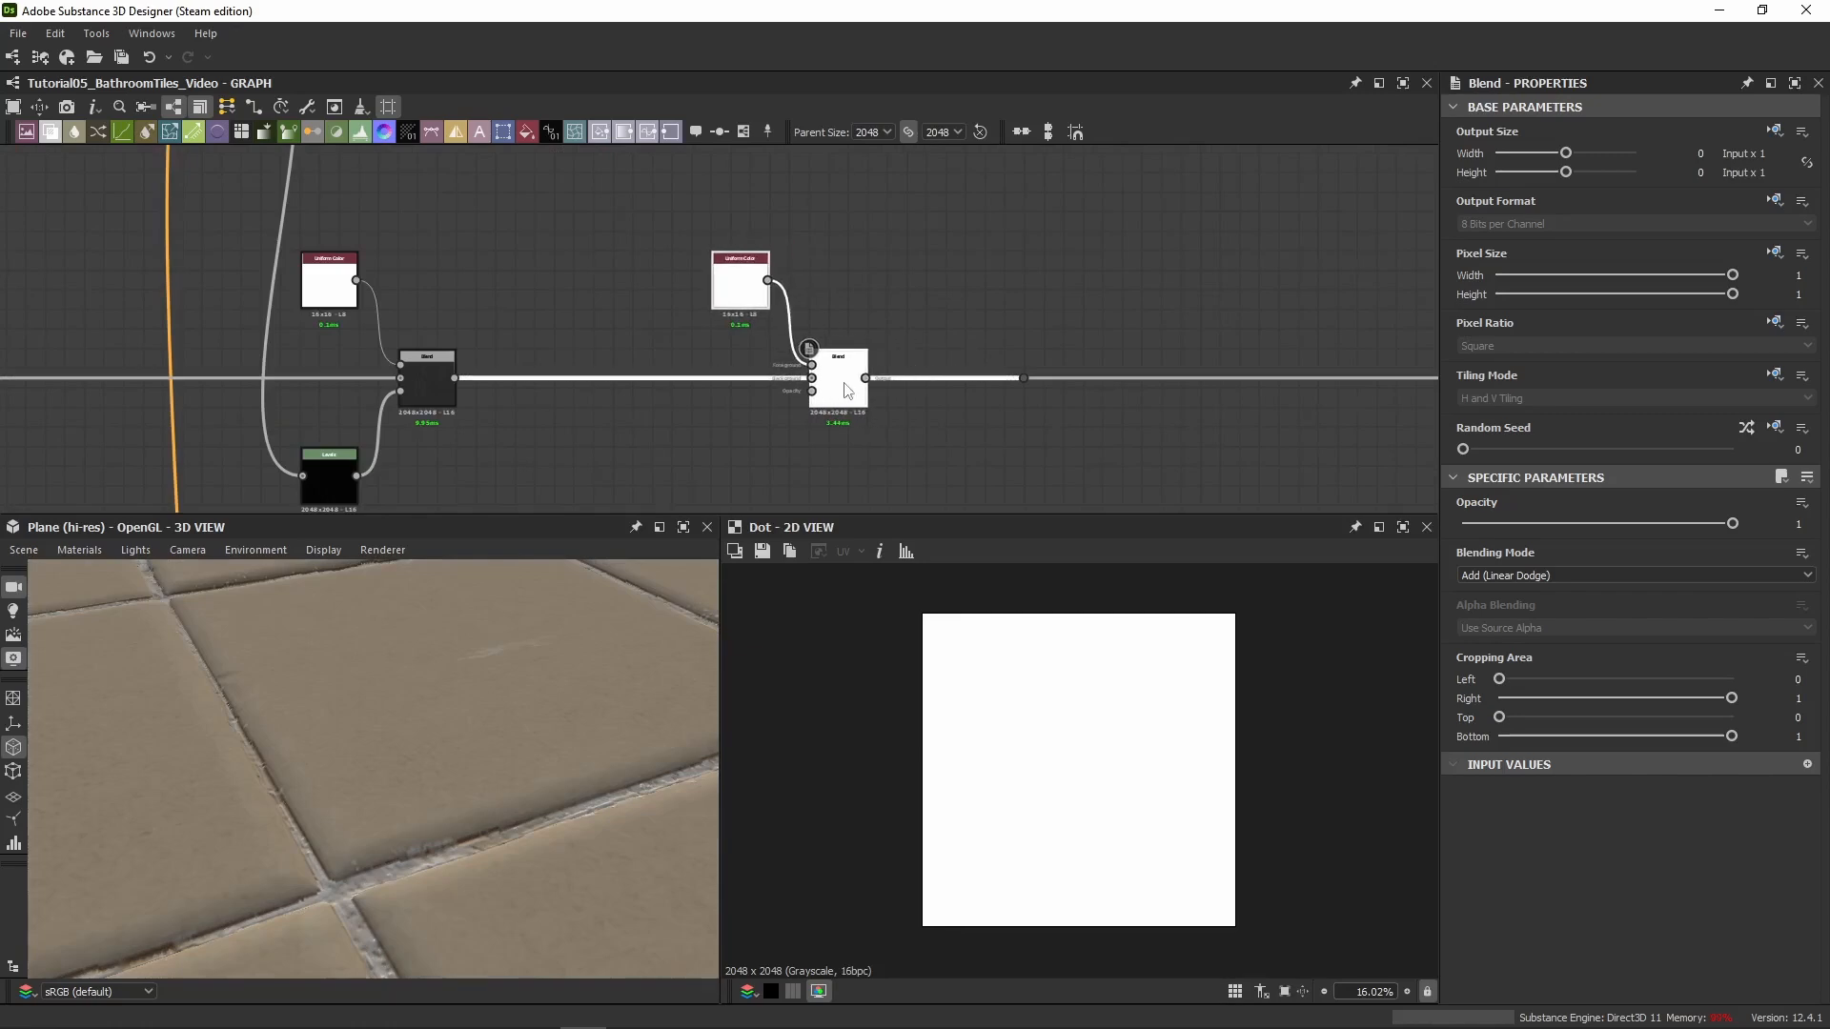
# Examine the noise chains of the color section for a mask usable on the second roughness Blend
pyautogui.scroll(-2, 852, 296)
pyautogui.moveTo(852, 296); pyautogui.dragTo(888, 337, button='middle')
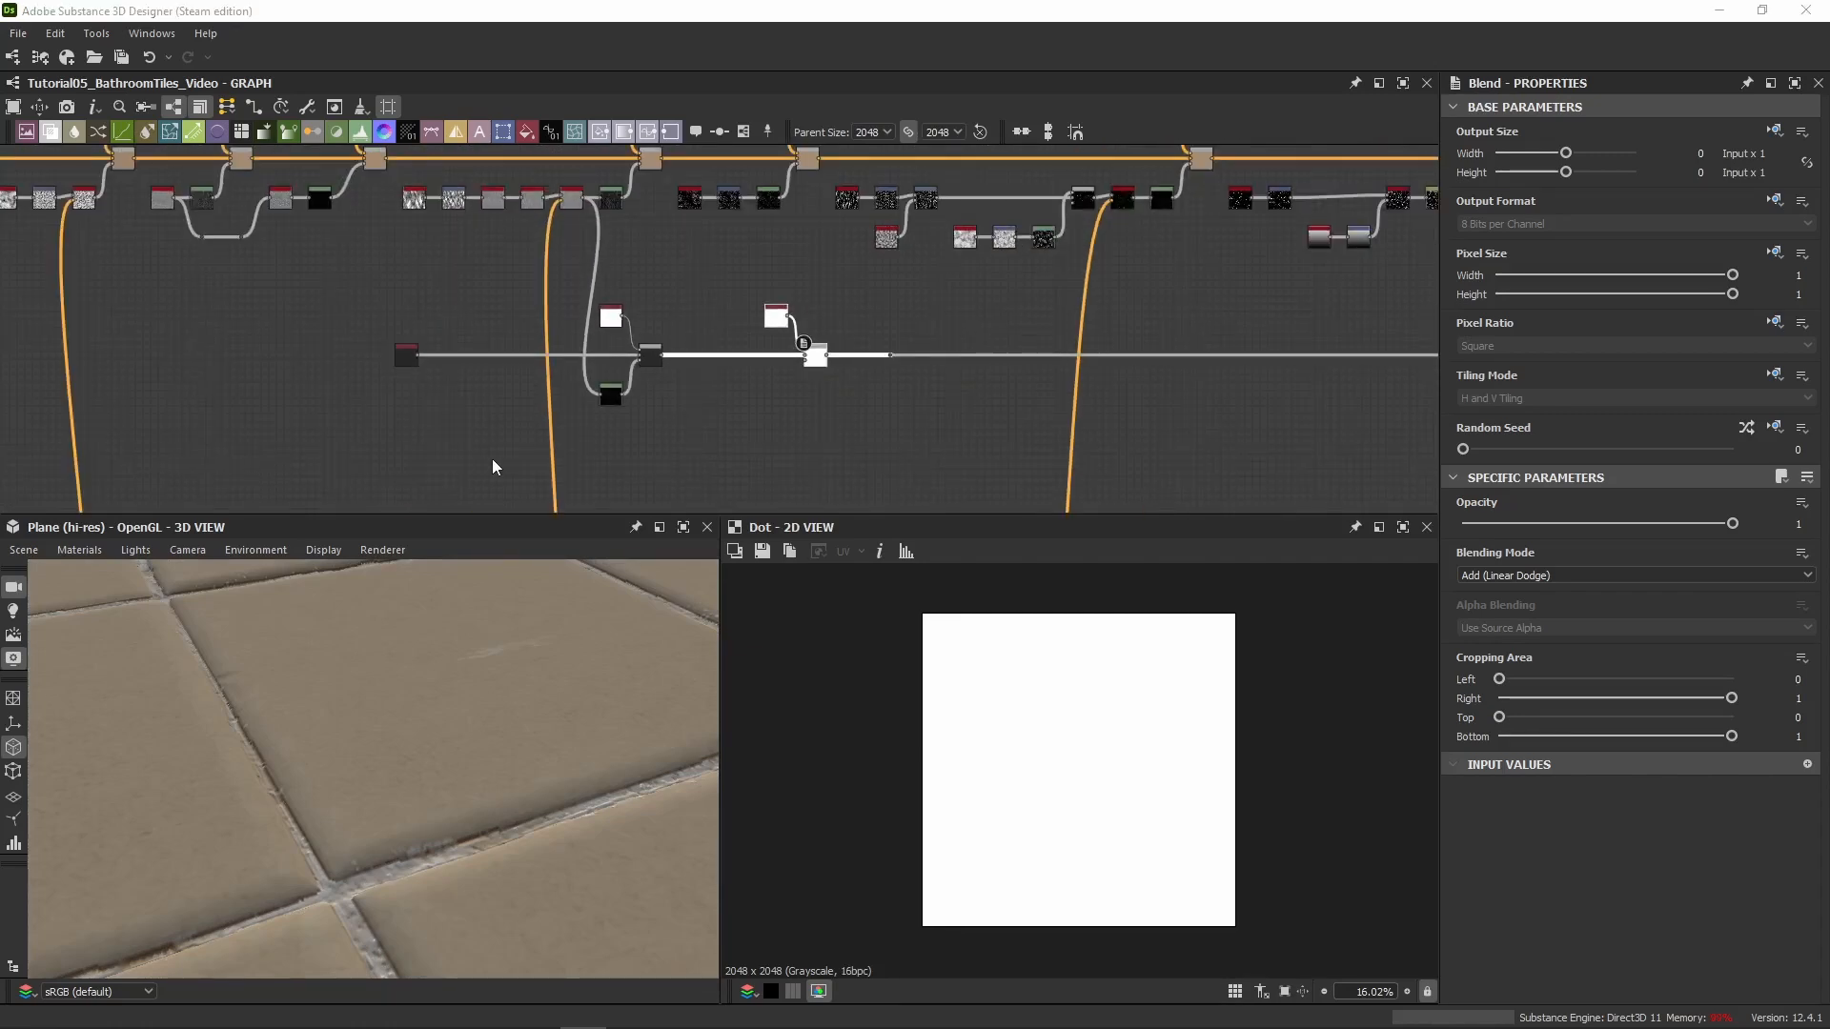
pyautogui.moveTo(689, 252); pyautogui.dragTo(673, 356, button='middle')
pyautogui.scroll(8, 667, 297)
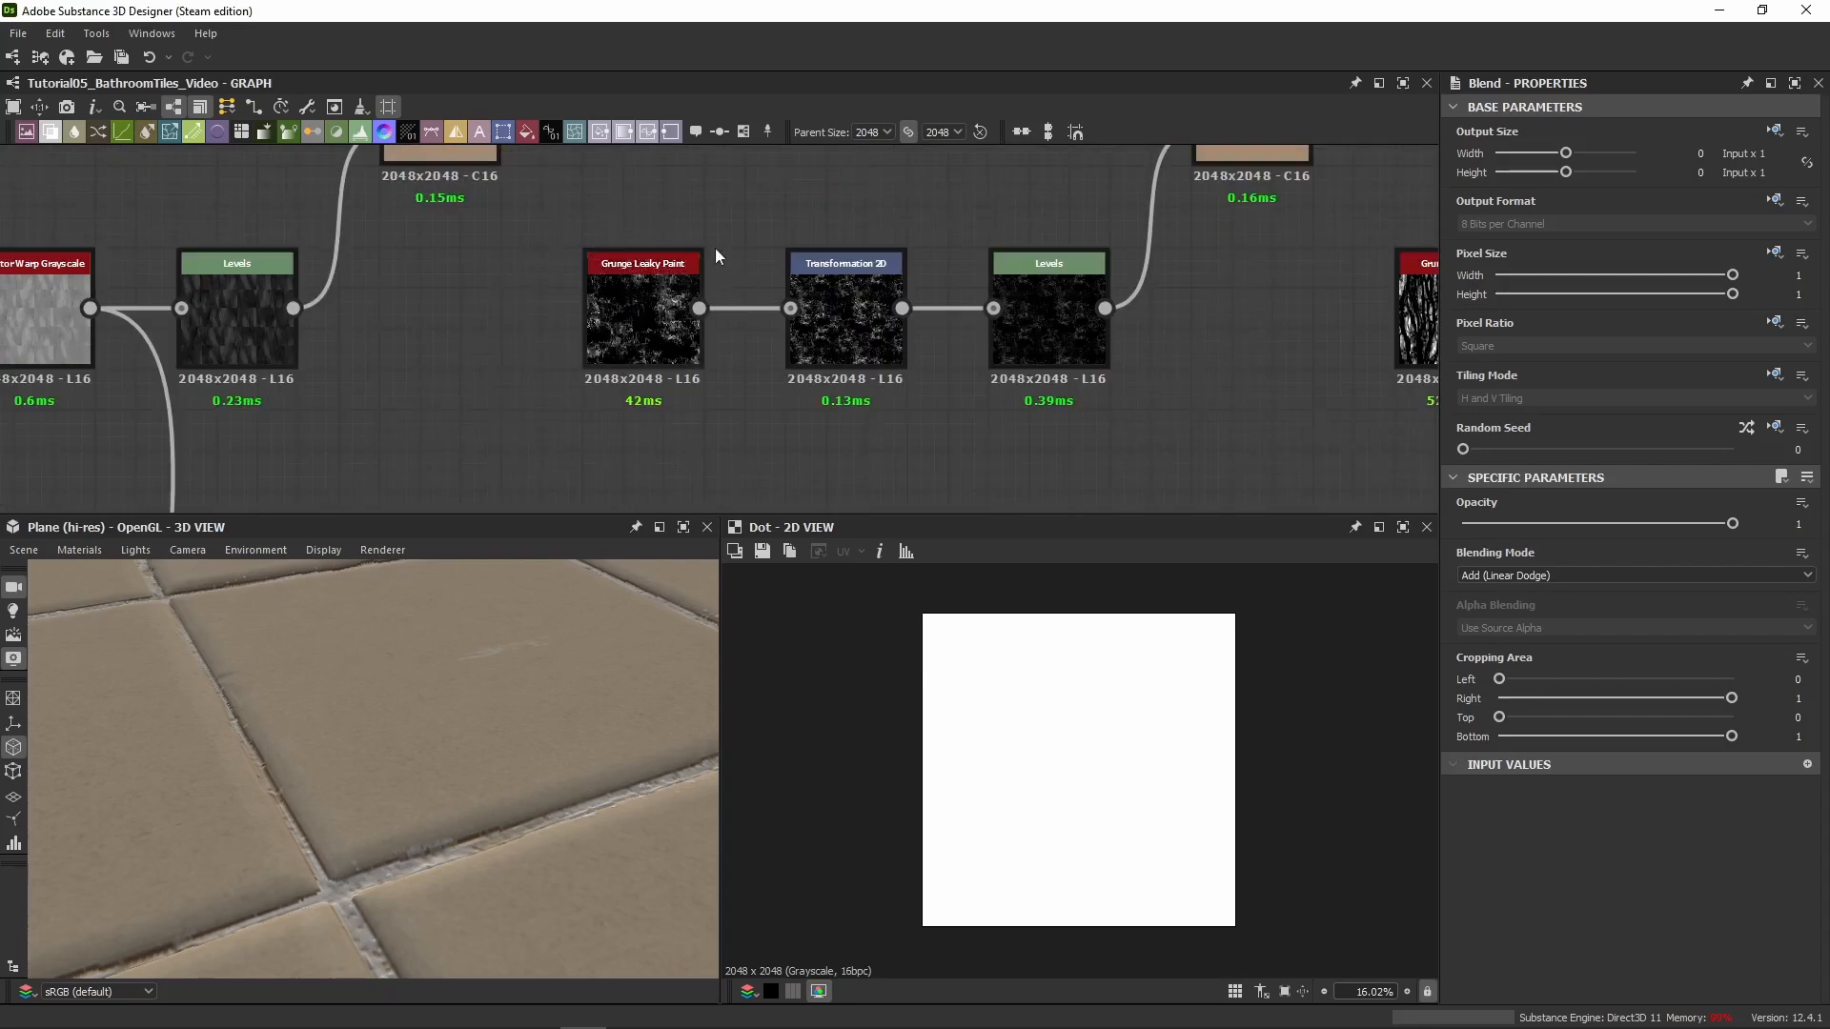
pyautogui.scroll(-5, 763, 334)
pyautogui.moveTo(798, 381); pyautogui.dragTo(1193, 358, button='middle')
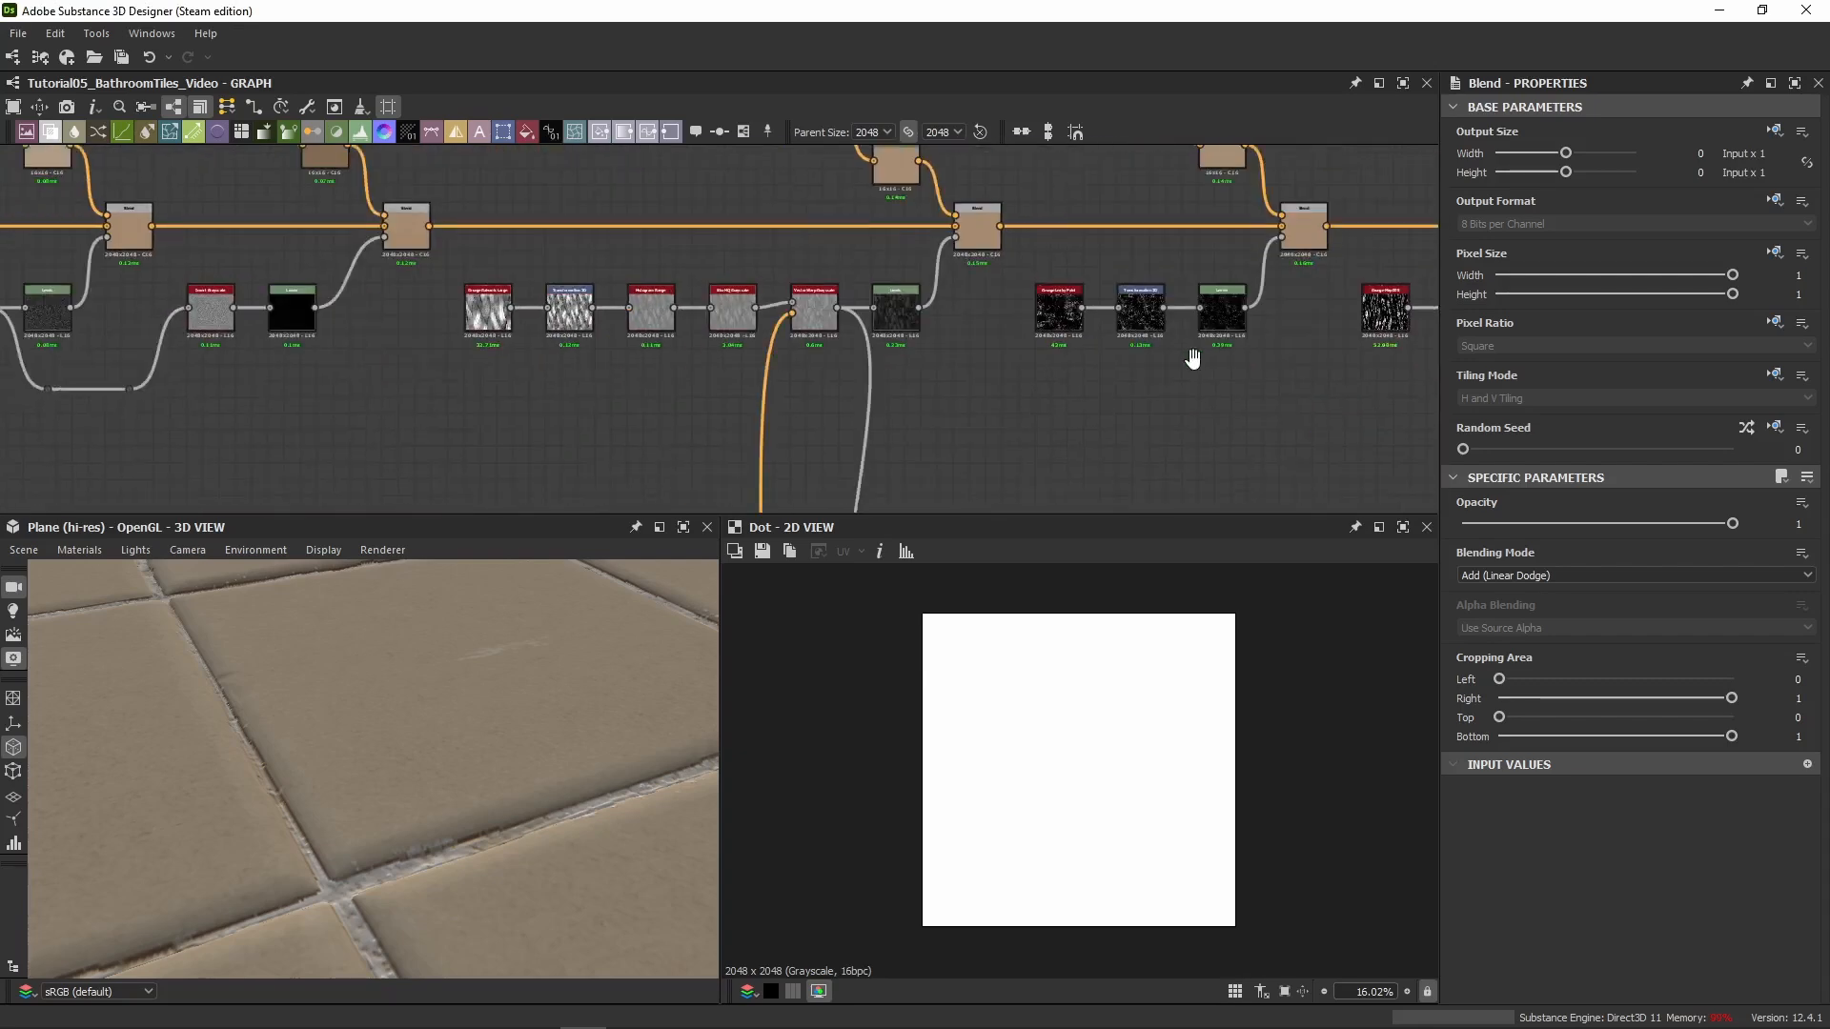
pyautogui.moveTo(385, 396); pyautogui.dragTo(835, 398, button='middle')
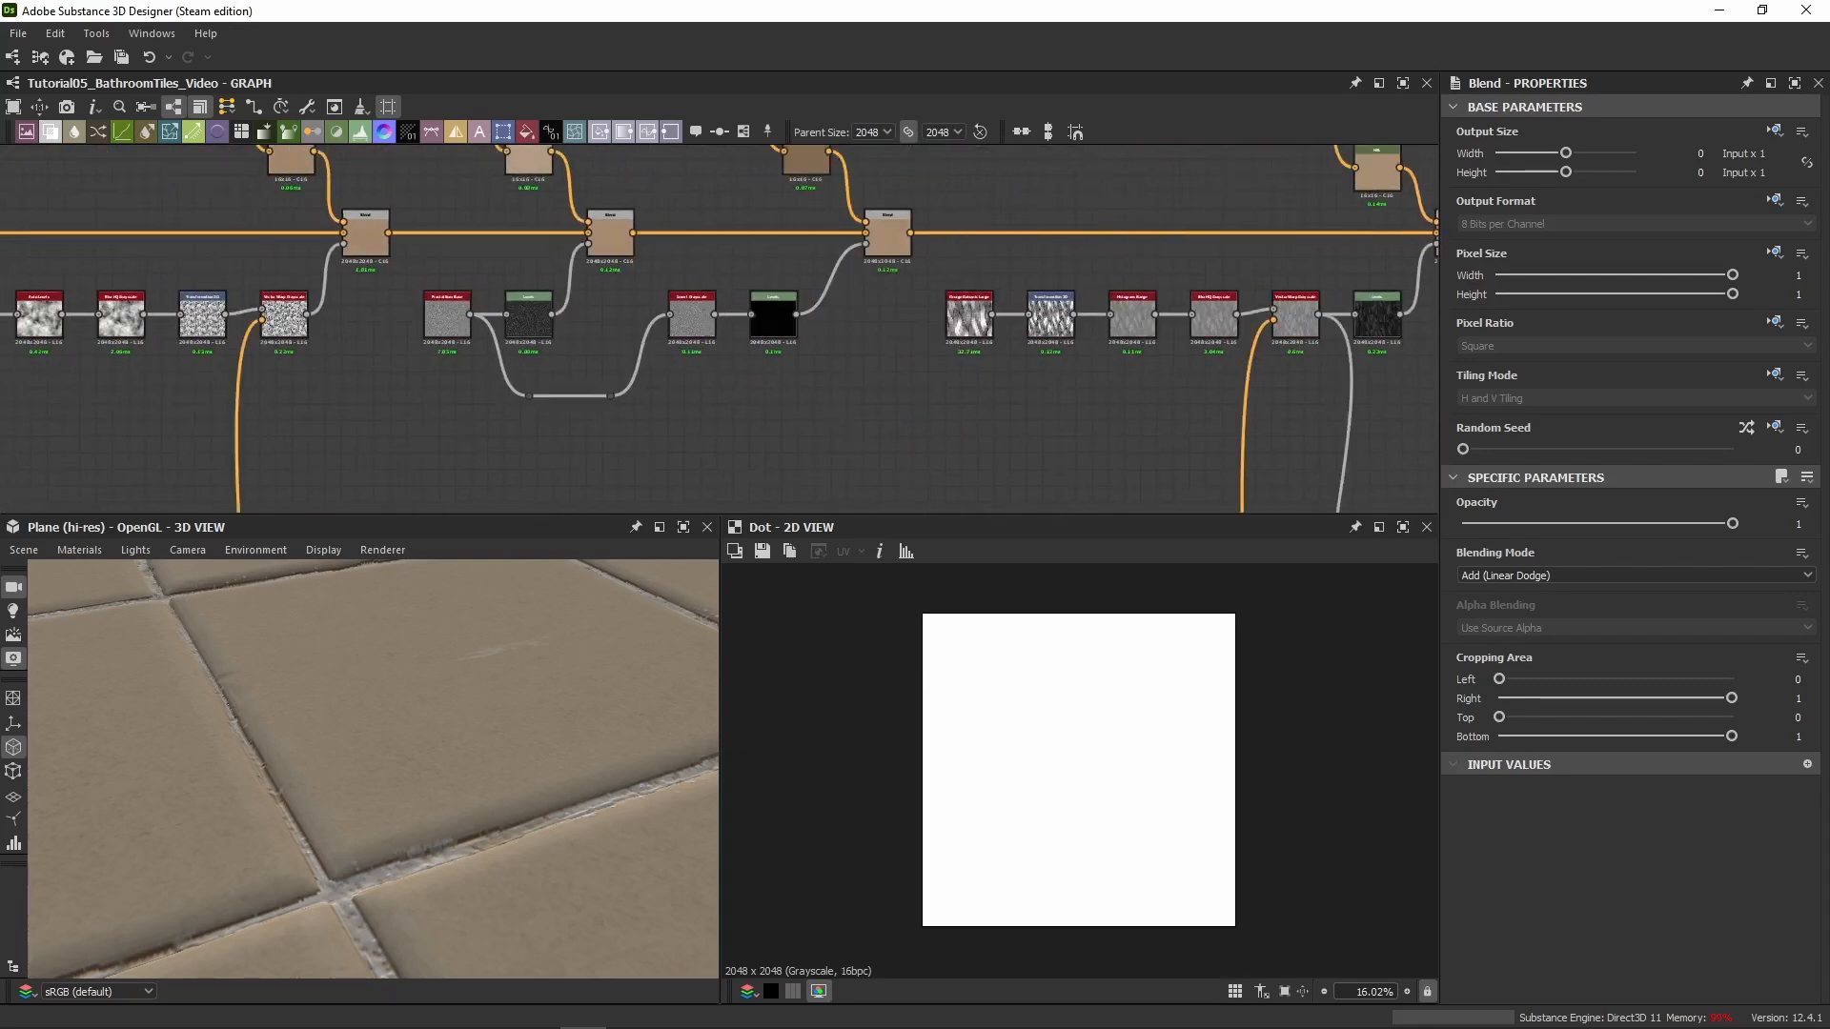
pyautogui.scroll(-6, 762, 416)
pyautogui.scroll(4, 706, 343)
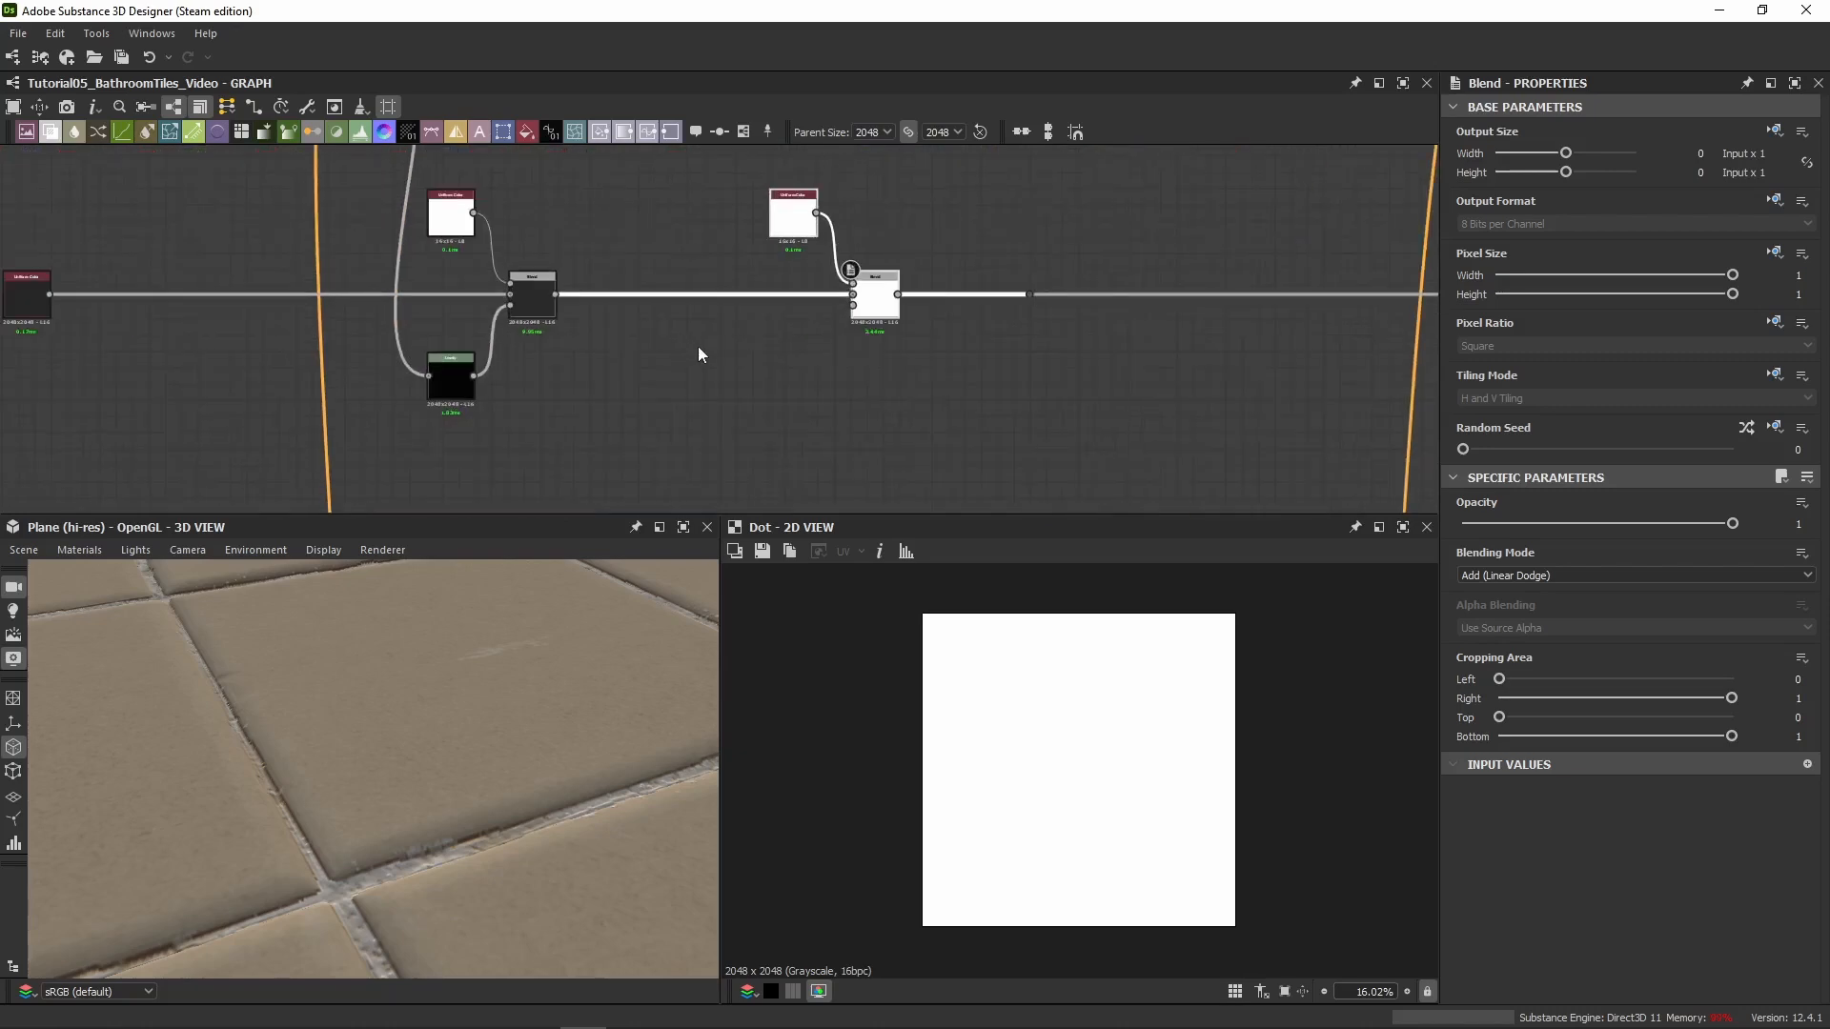
# Add a BnW Spots 1 noise node below the roughness line, between the two Blend nodes
pyautogui.moveTo(697, 346); pyautogui.dragTo(797, 387, button='middle')
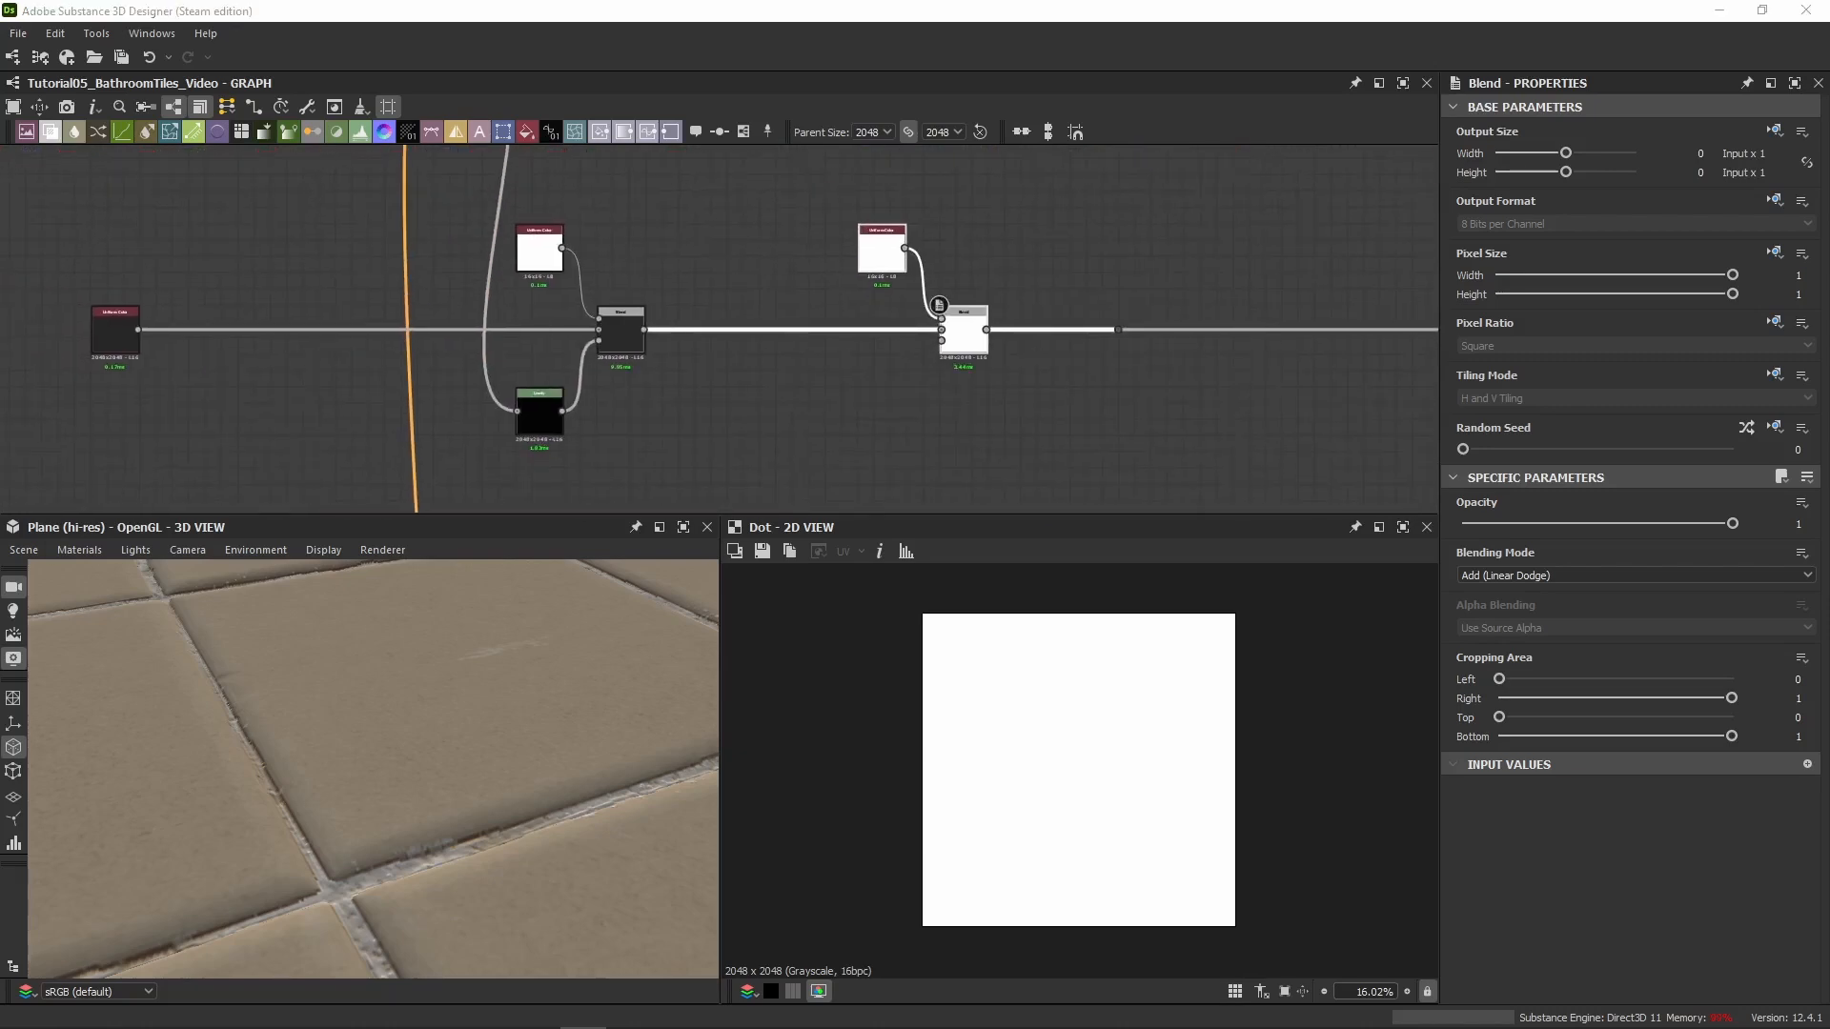
pyautogui.press('Return')
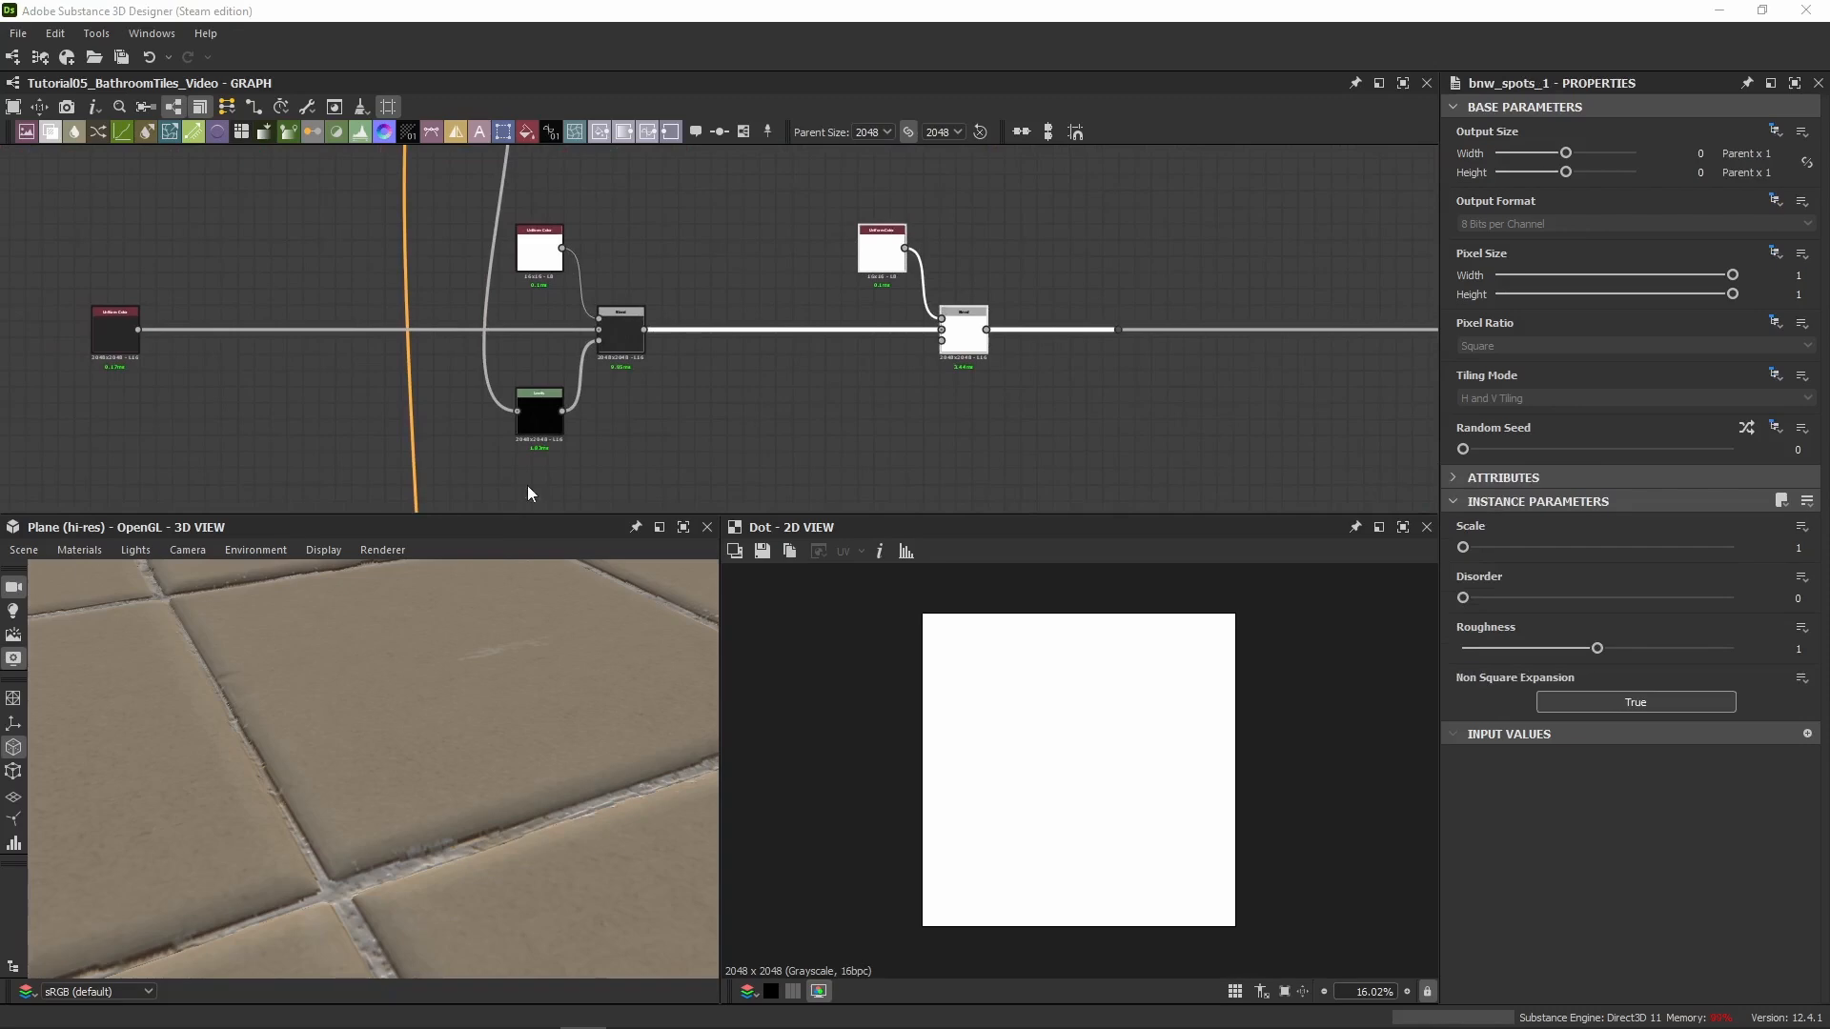
pyautogui.scroll(3, 678, 424)
pyautogui.moveTo(719, 329); pyautogui.dragTo(720, 403)
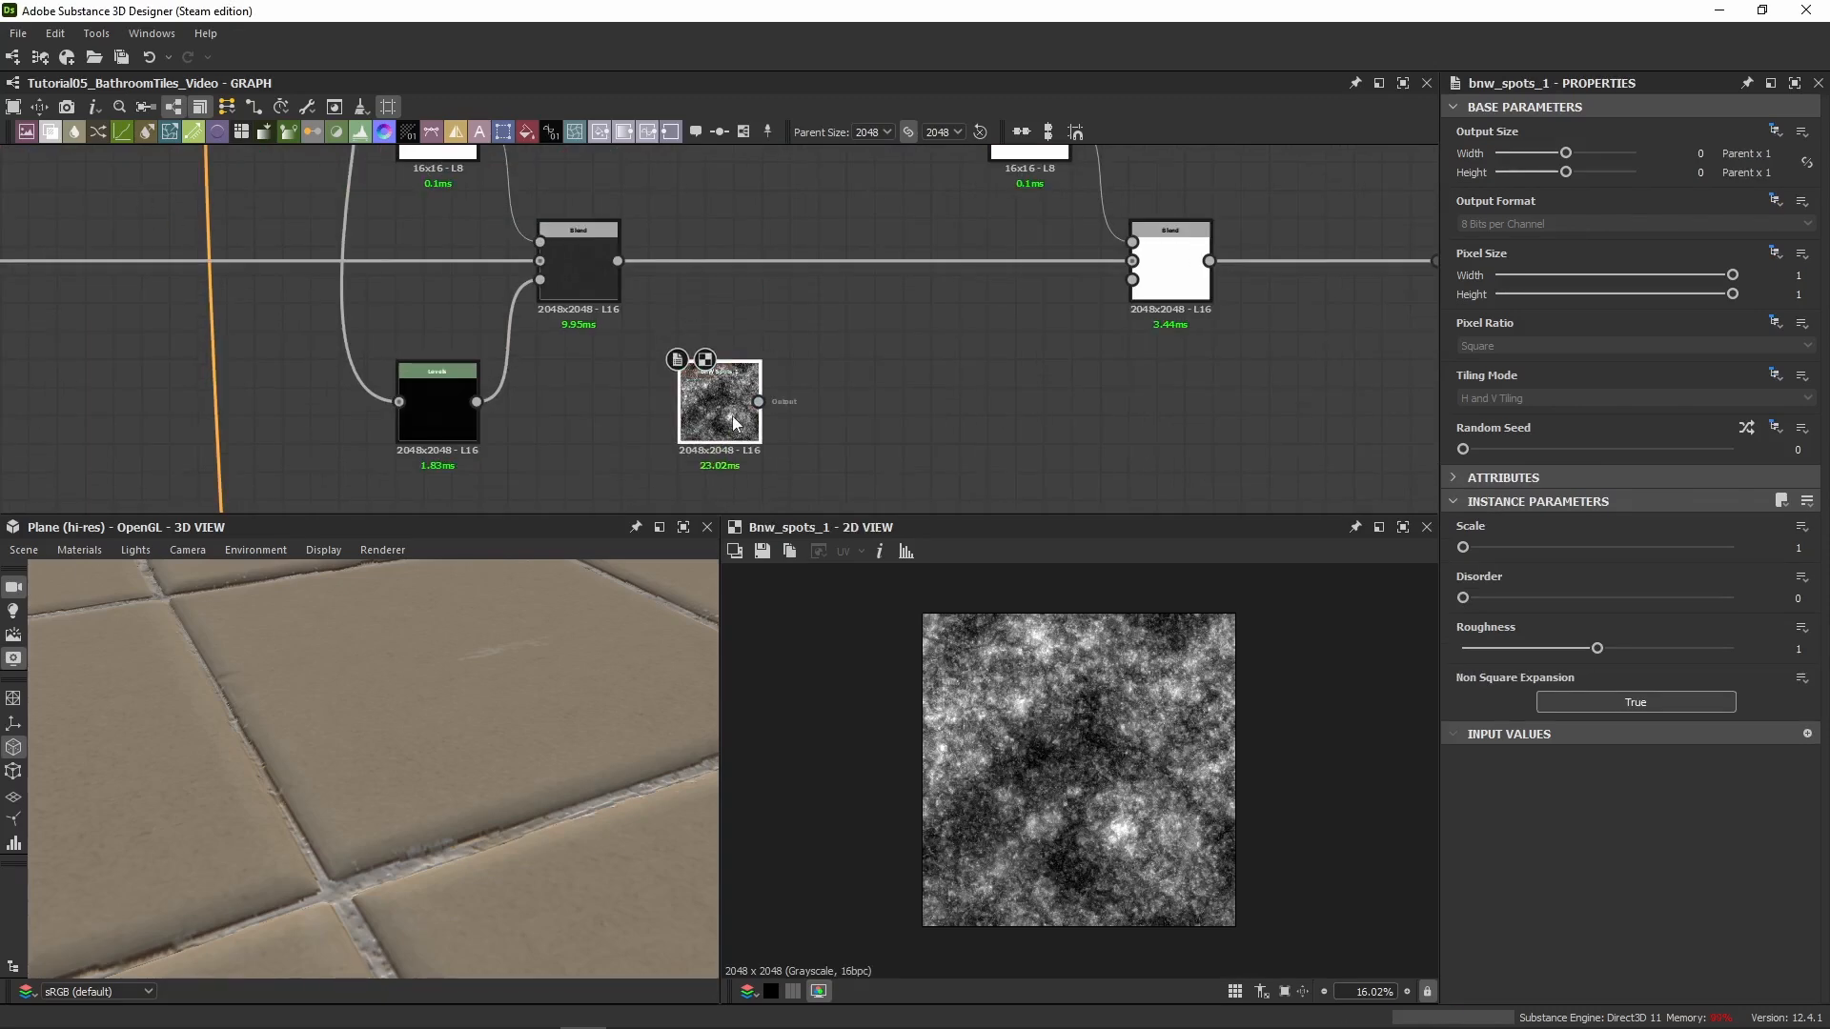
# Connect a Transformation 2D node after BnW Spots 1 and make the pattern repeat twice in each direction
pyautogui.moveTo(854, 420); pyautogui.dragTo(664, 436, button='middle')
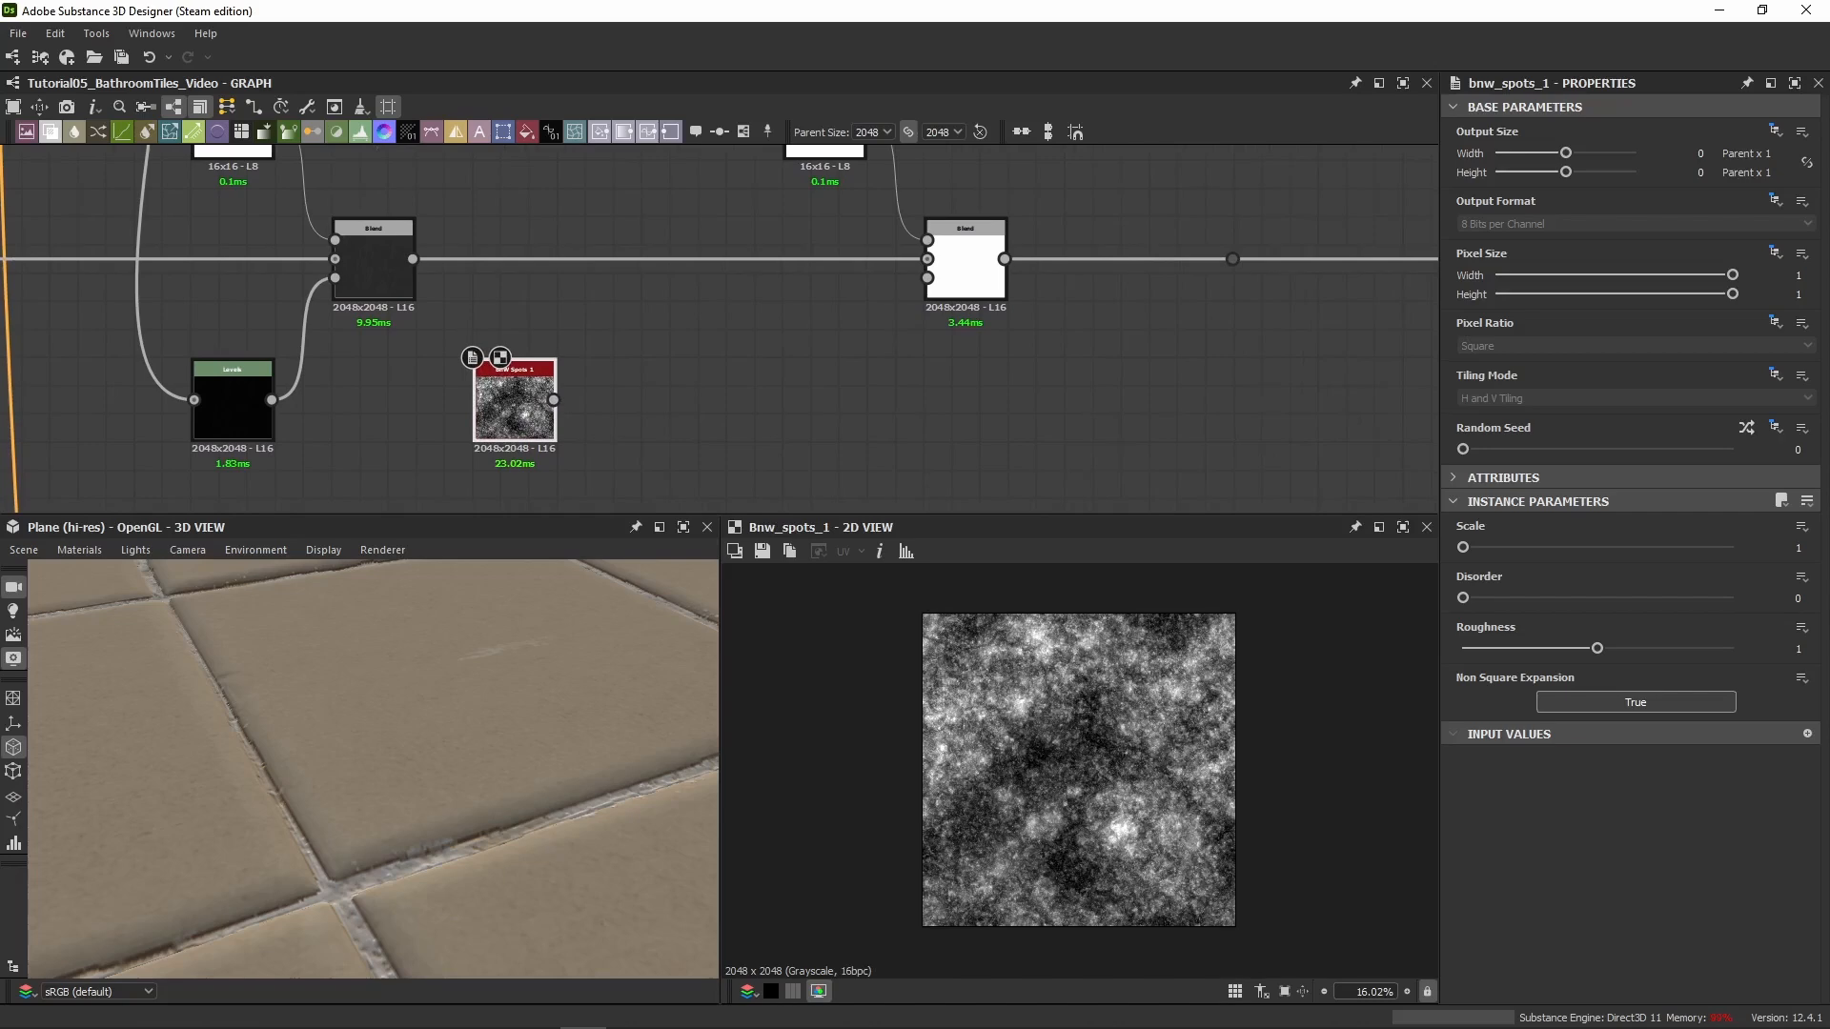
pyautogui.press('Return')
pyautogui.moveTo(718, 328); pyautogui.dragTo(617, 400)
pyautogui.moveTo(780, 396); pyautogui.dragTo(615, 381, button='middle')
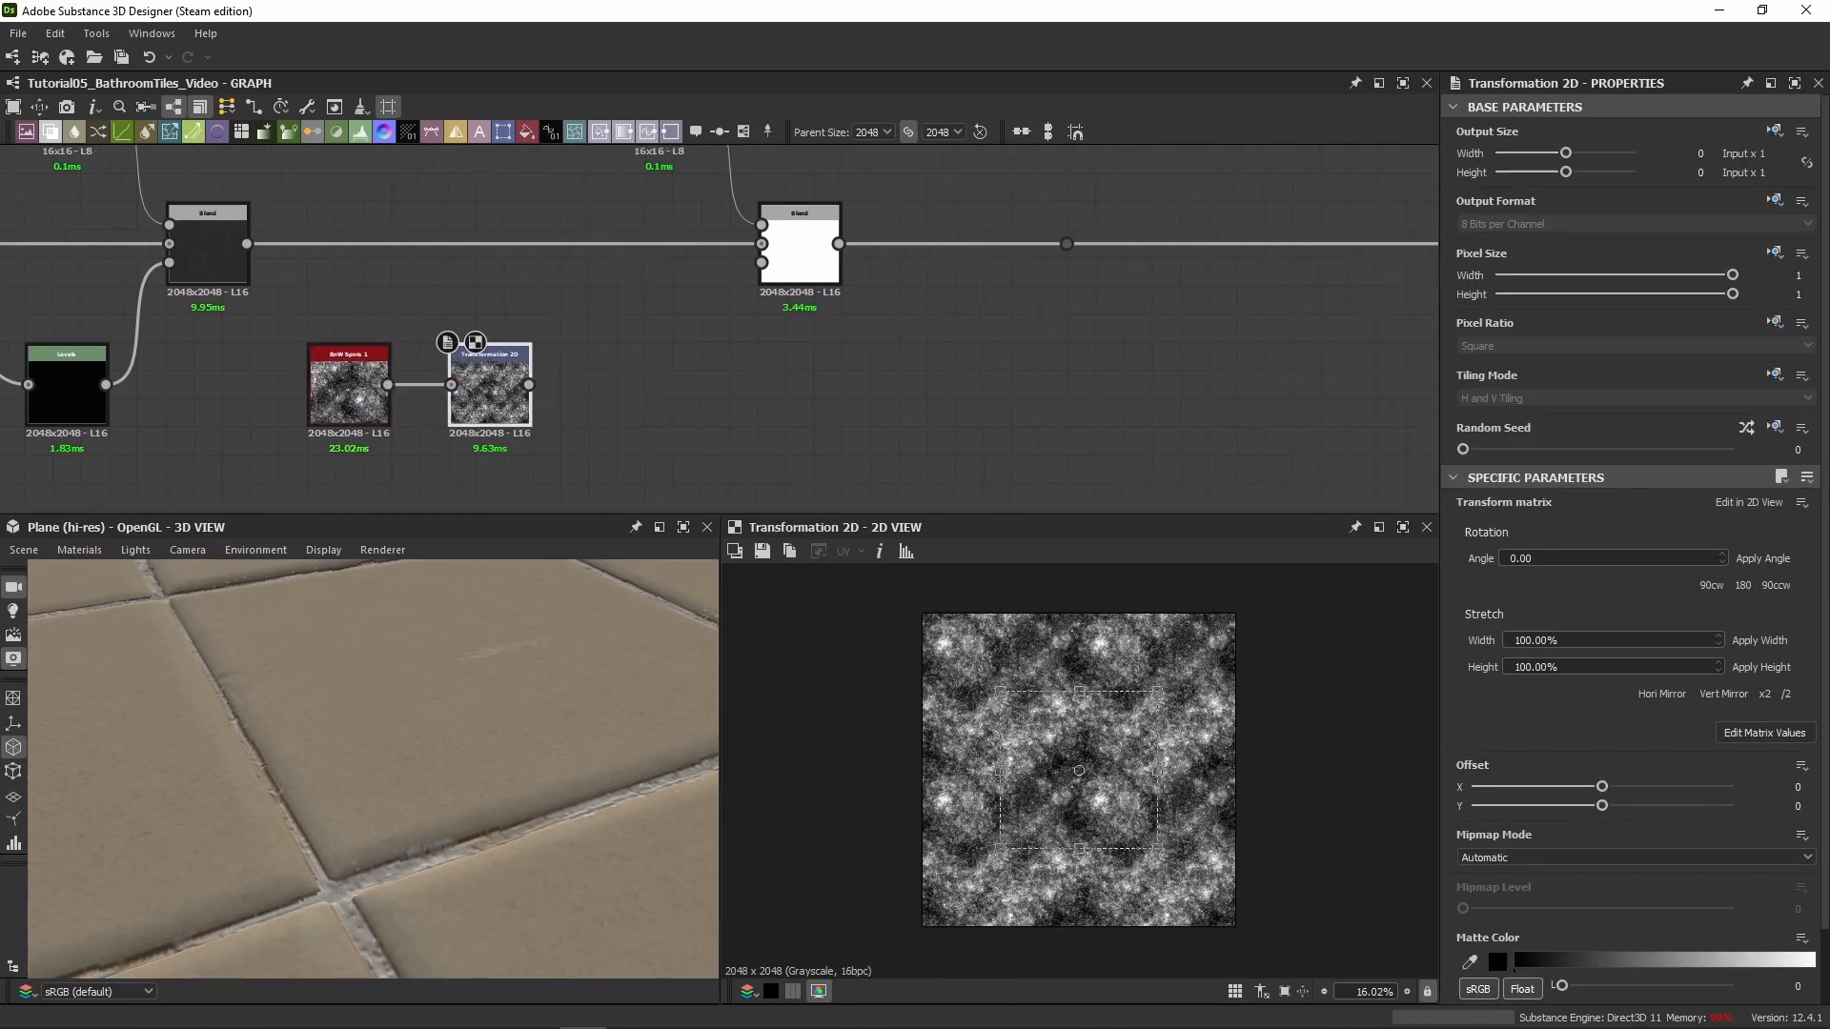
# Add a Levels node with Level Out High 0.05 between the Transformation 2D and the second Blend's opacity input
pyautogui.press('space')
pyautogui.press('Return')
pyautogui.hotkey('ctrl', 'v')
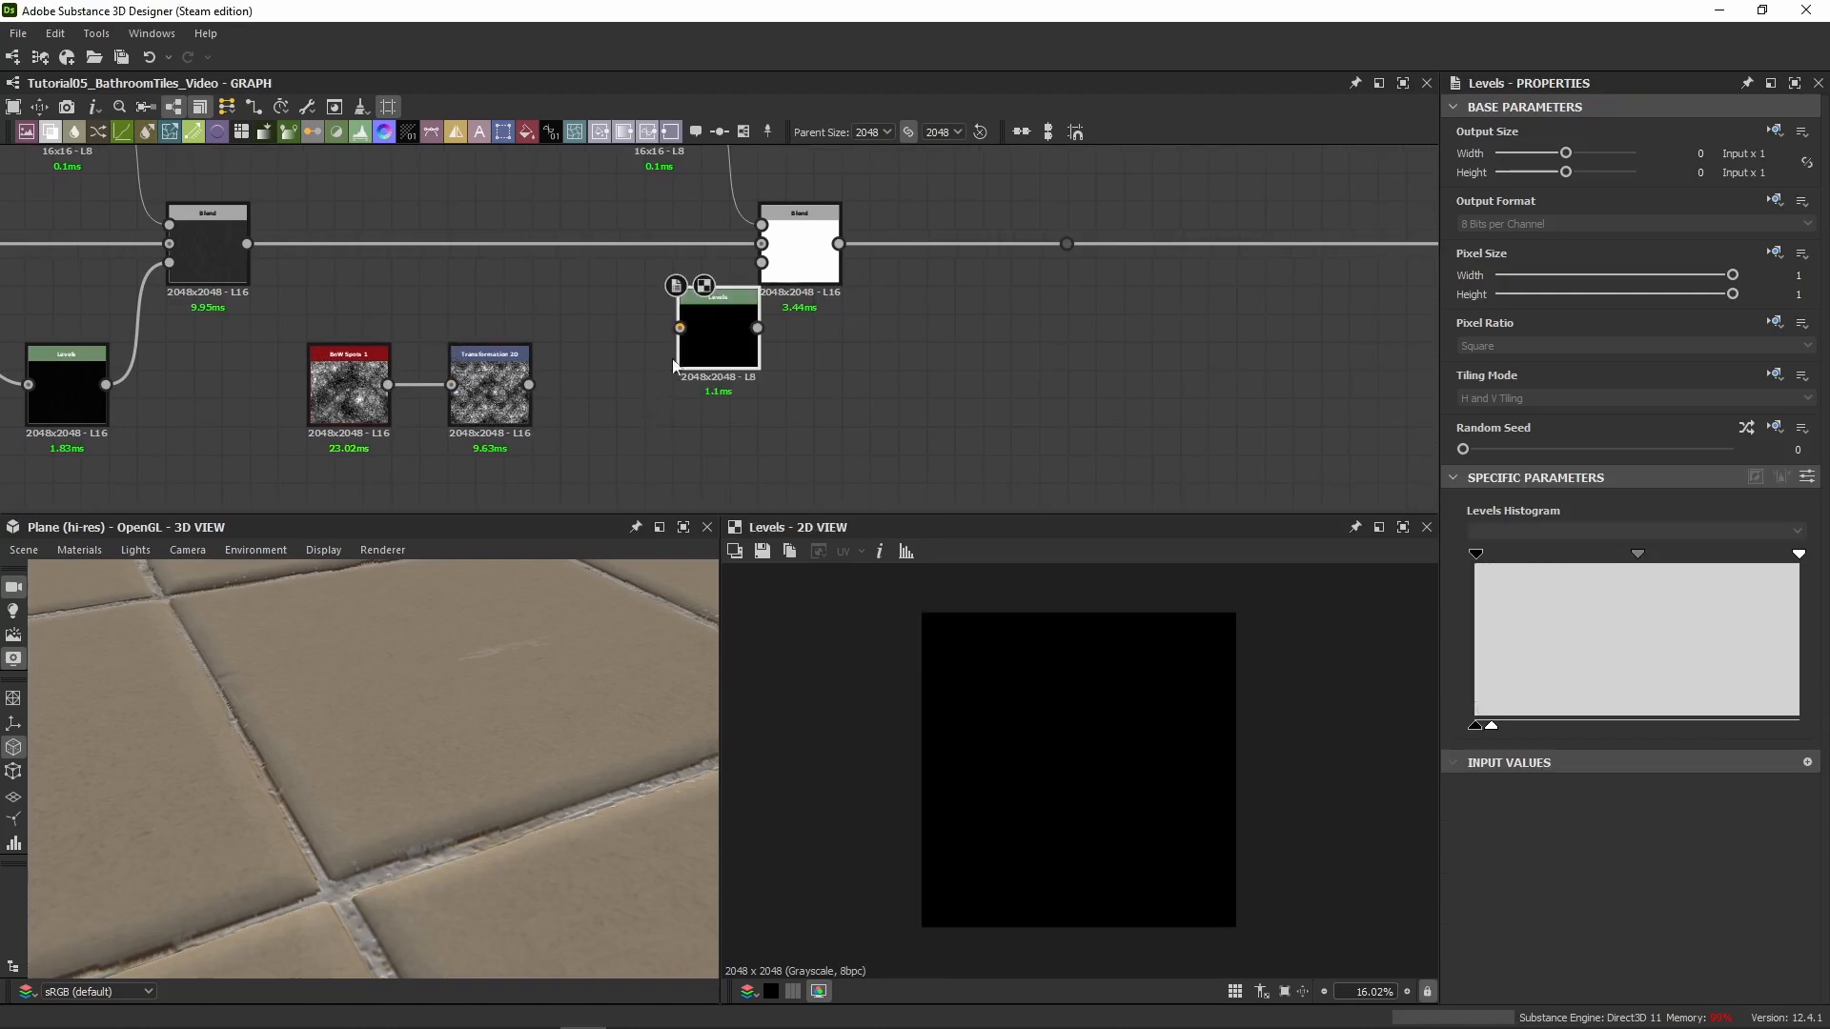
pyautogui.moveTo(705, 348); pyautogui.dragTo(762, 262)
pyautogui.click(1807, 476)
pyautogui.moveTo(750, 177); pyautogui.dragTo(782, 276, button='middle')
pyautogui.moveTo(781, 276); pyautogui.dragTo(710, 329)
pyautogui.moveTo(845, 364); pyautogui.dragTo(783, 366)
# Move the Dot node farther along the roughness line to make room after the second Blend
pyautogui.click(953, 271)
pyautogui.moveTo(1038, 250); pyautogui.dragTo(702, 253, button='middle')
pyautogui.moveTo(762, 345); pyautogui.dragTo(1394, 349)
pyautogui.moveTo(839, 352); pyautogui.dragTo(805, 324, button='middle')
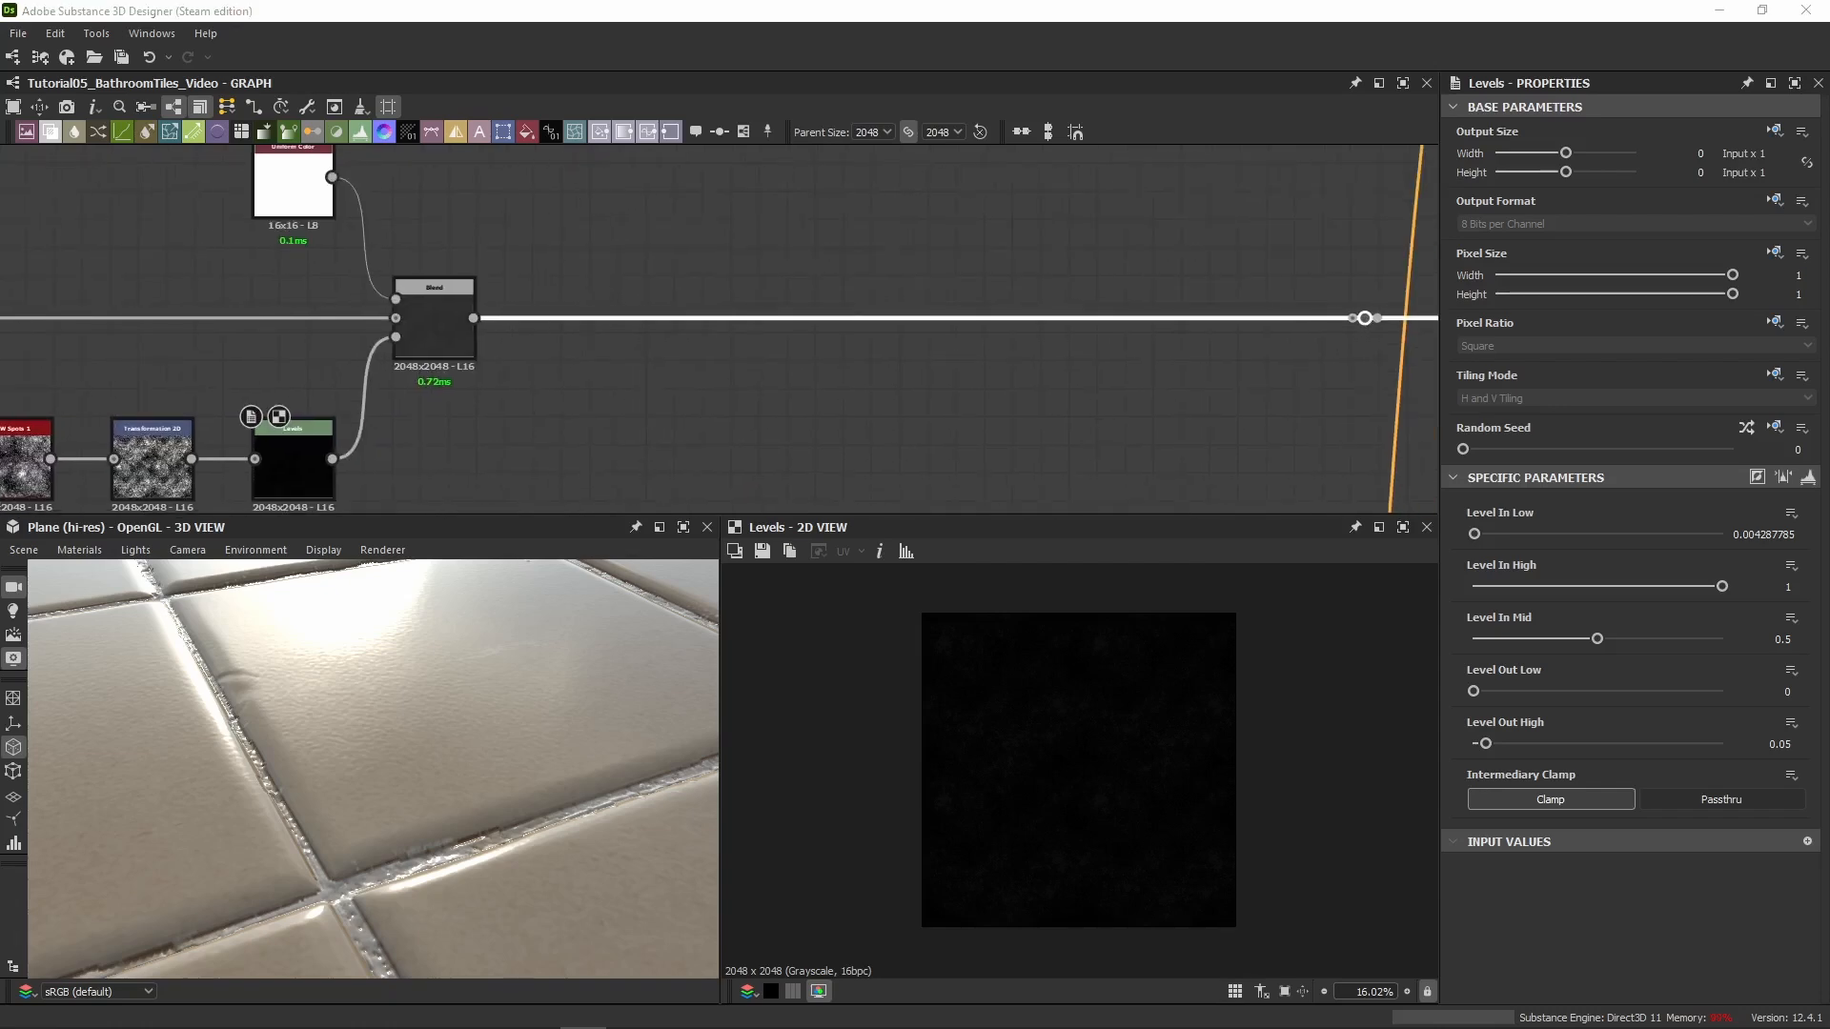
# Preview the second Blend's result and compare the tile reflections with that Blend disabled
pyautogui.click(450, 334)
pyautogui.moveTo(673, 322); pyautogui.dragTo(1327, 331, button='middle')
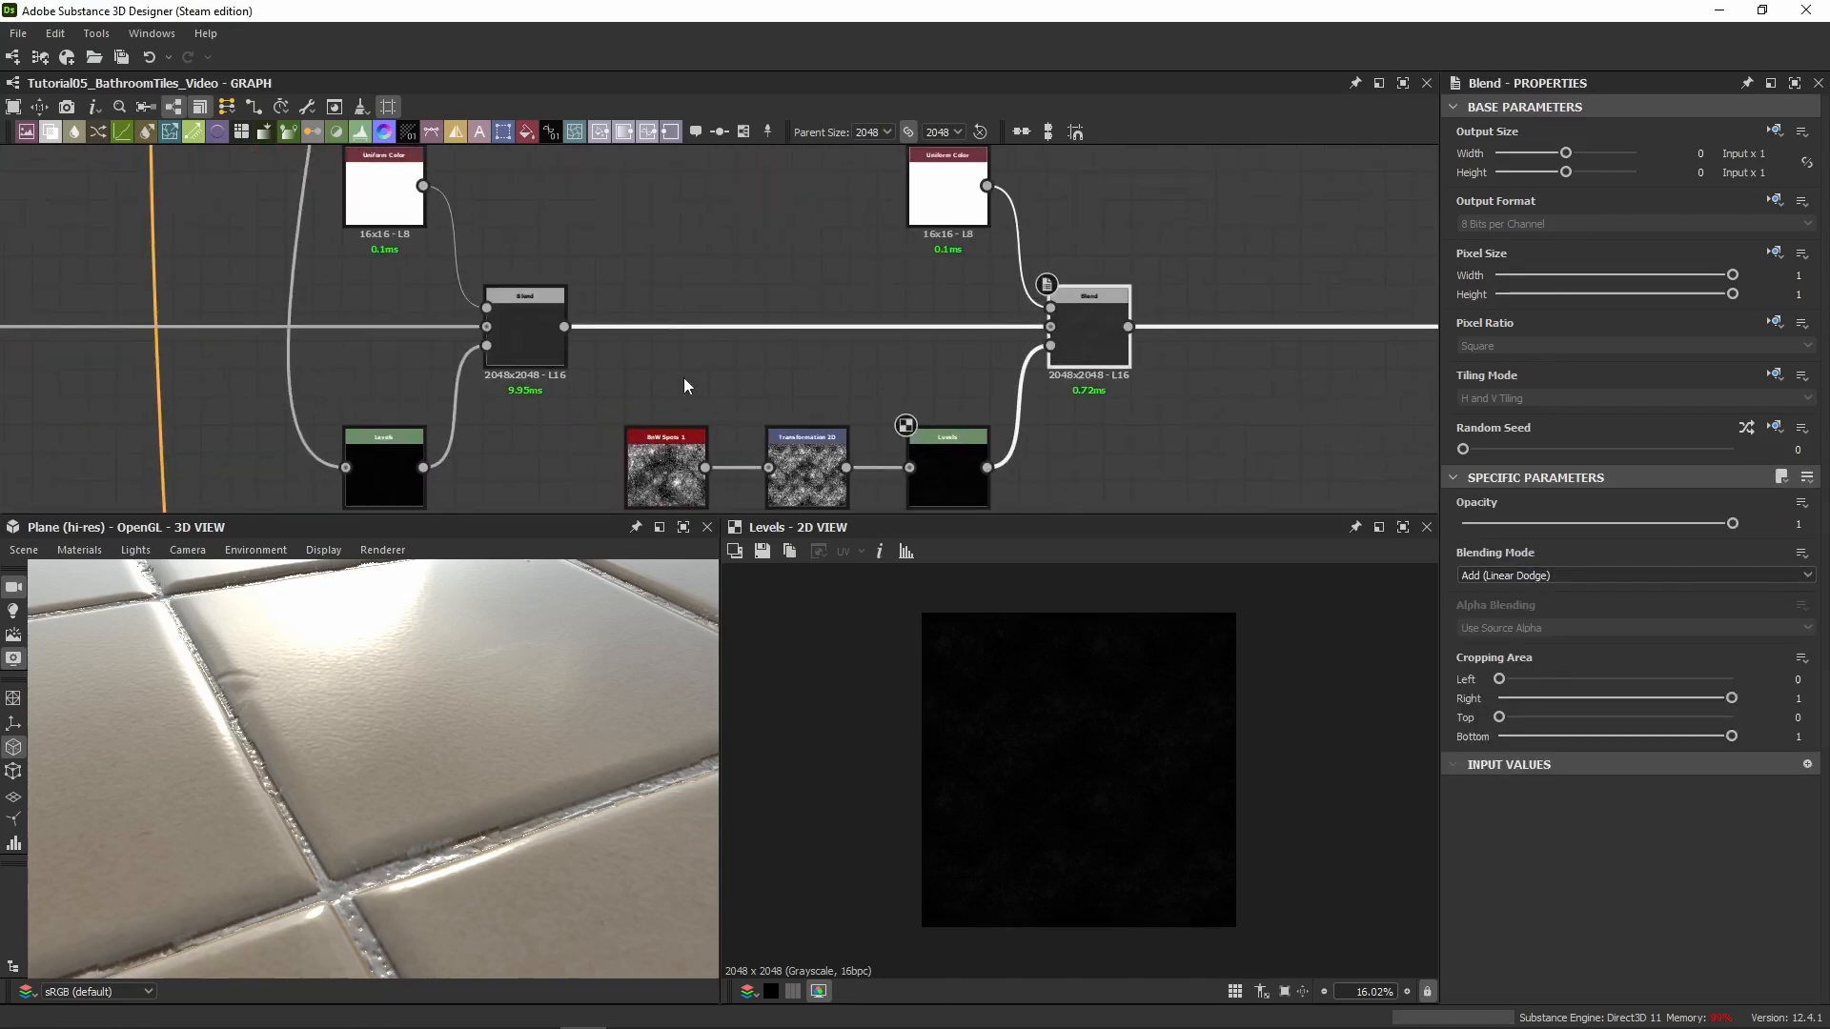
pyautogui.click(526, 333)
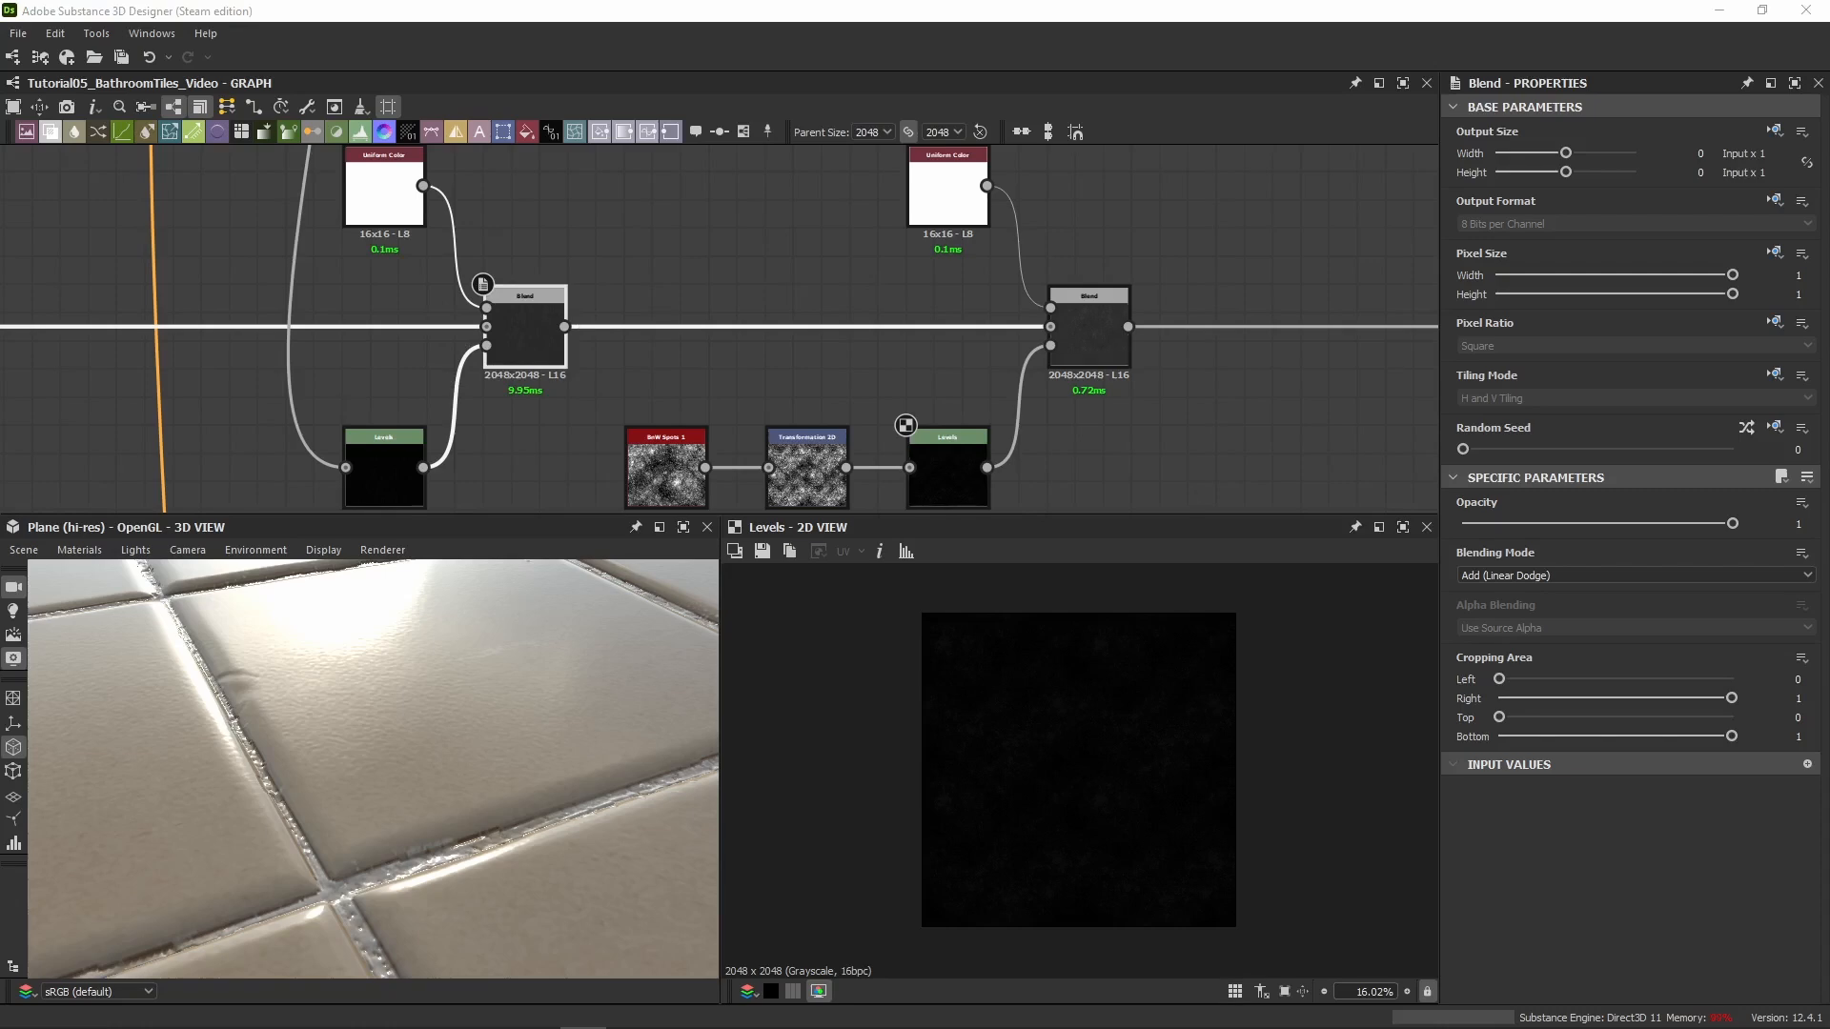
pyautogui.doubleClick(1085, 330)
pyautogui.scroll(6, 1042, 785)
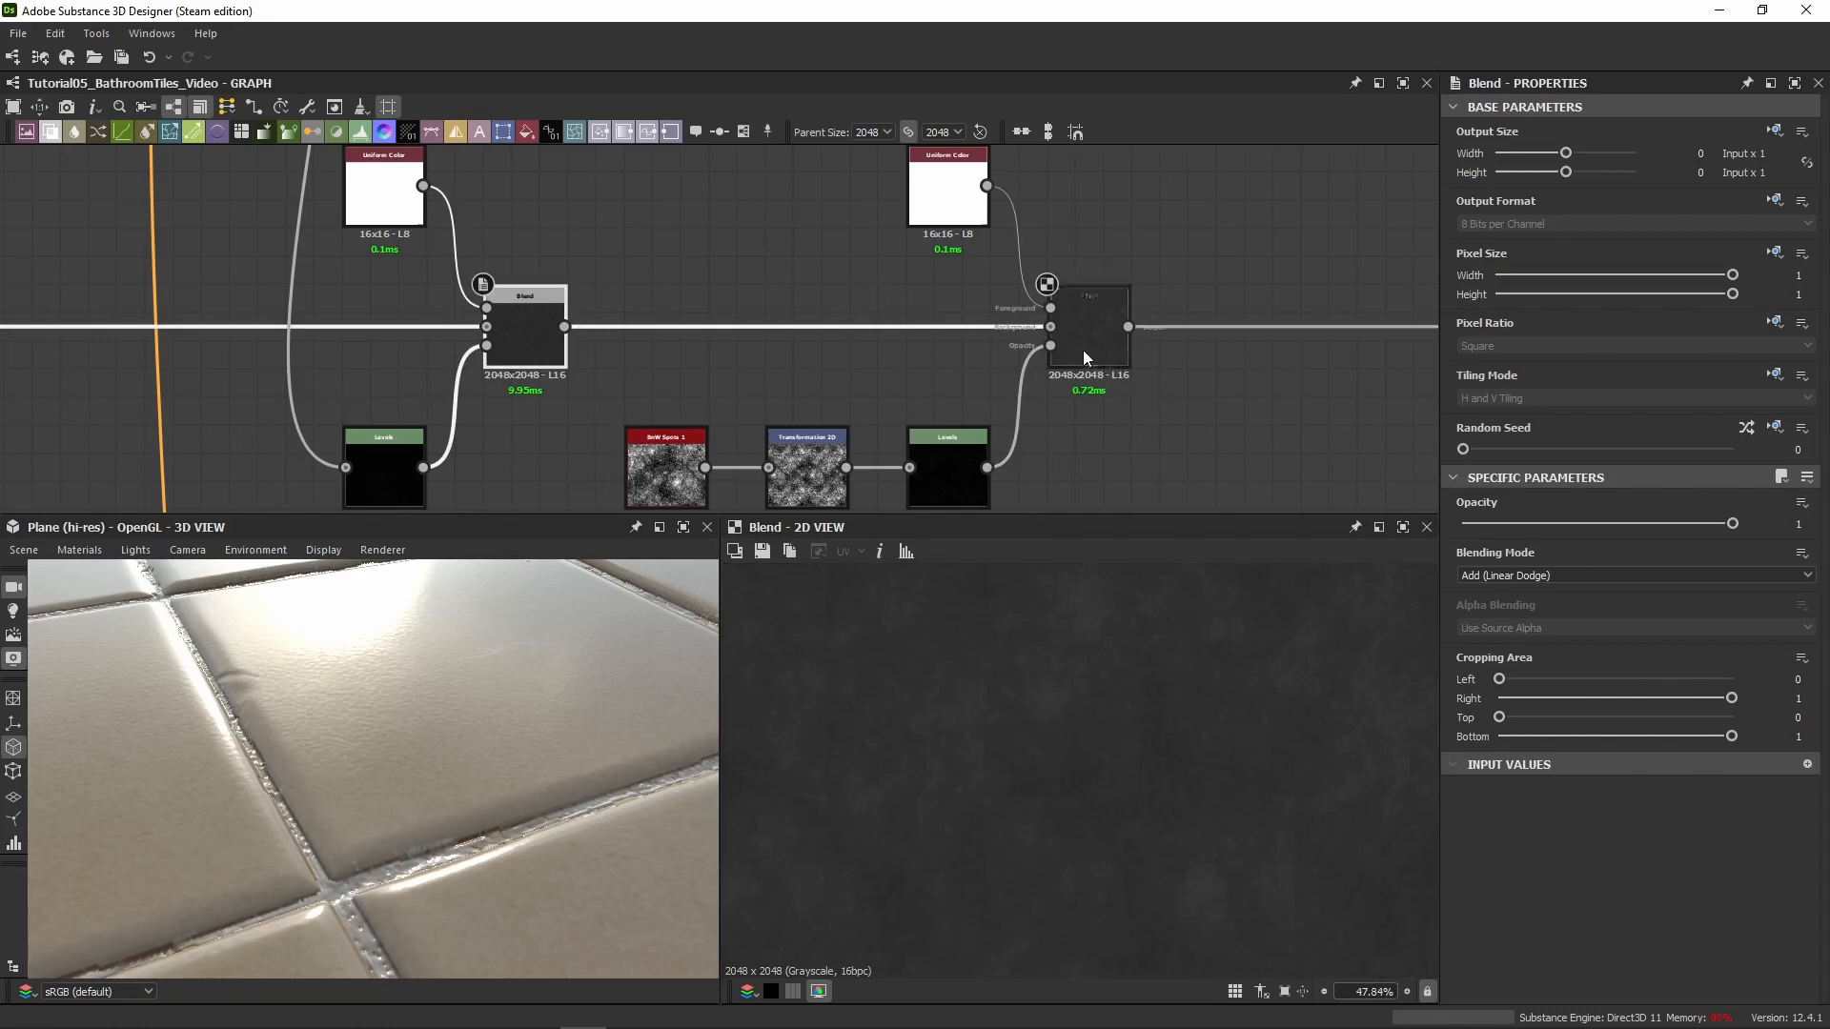
pyautogui.moveTo(458, 839); pyautogui.dragTo(448, 682)
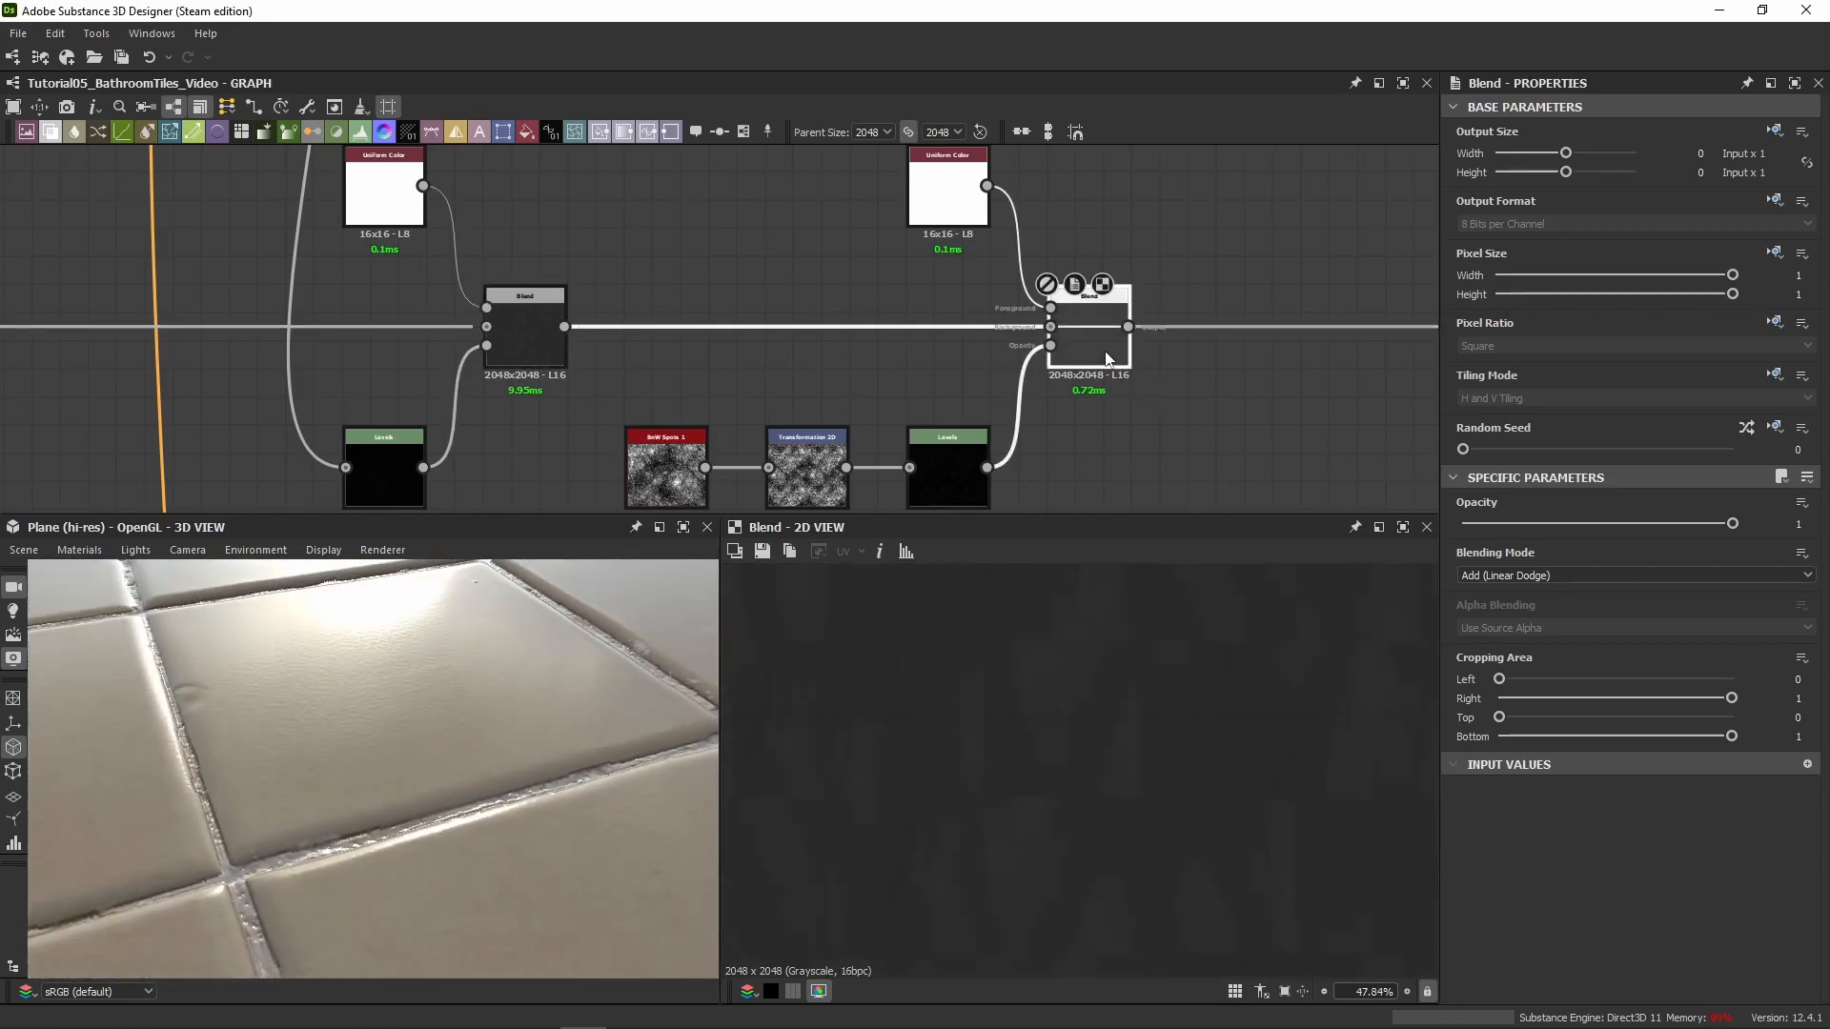
# Paste a Uniform Color with a third Add (Linear Dodge) Blend and insert the Blend into the roughness line between the second Blend and the Dot
pyautogui.moveTo(1090, 390); pyautogui.dragTo(619, 365, button='middle')
pyautogui.scroll(-3, 514, 359)
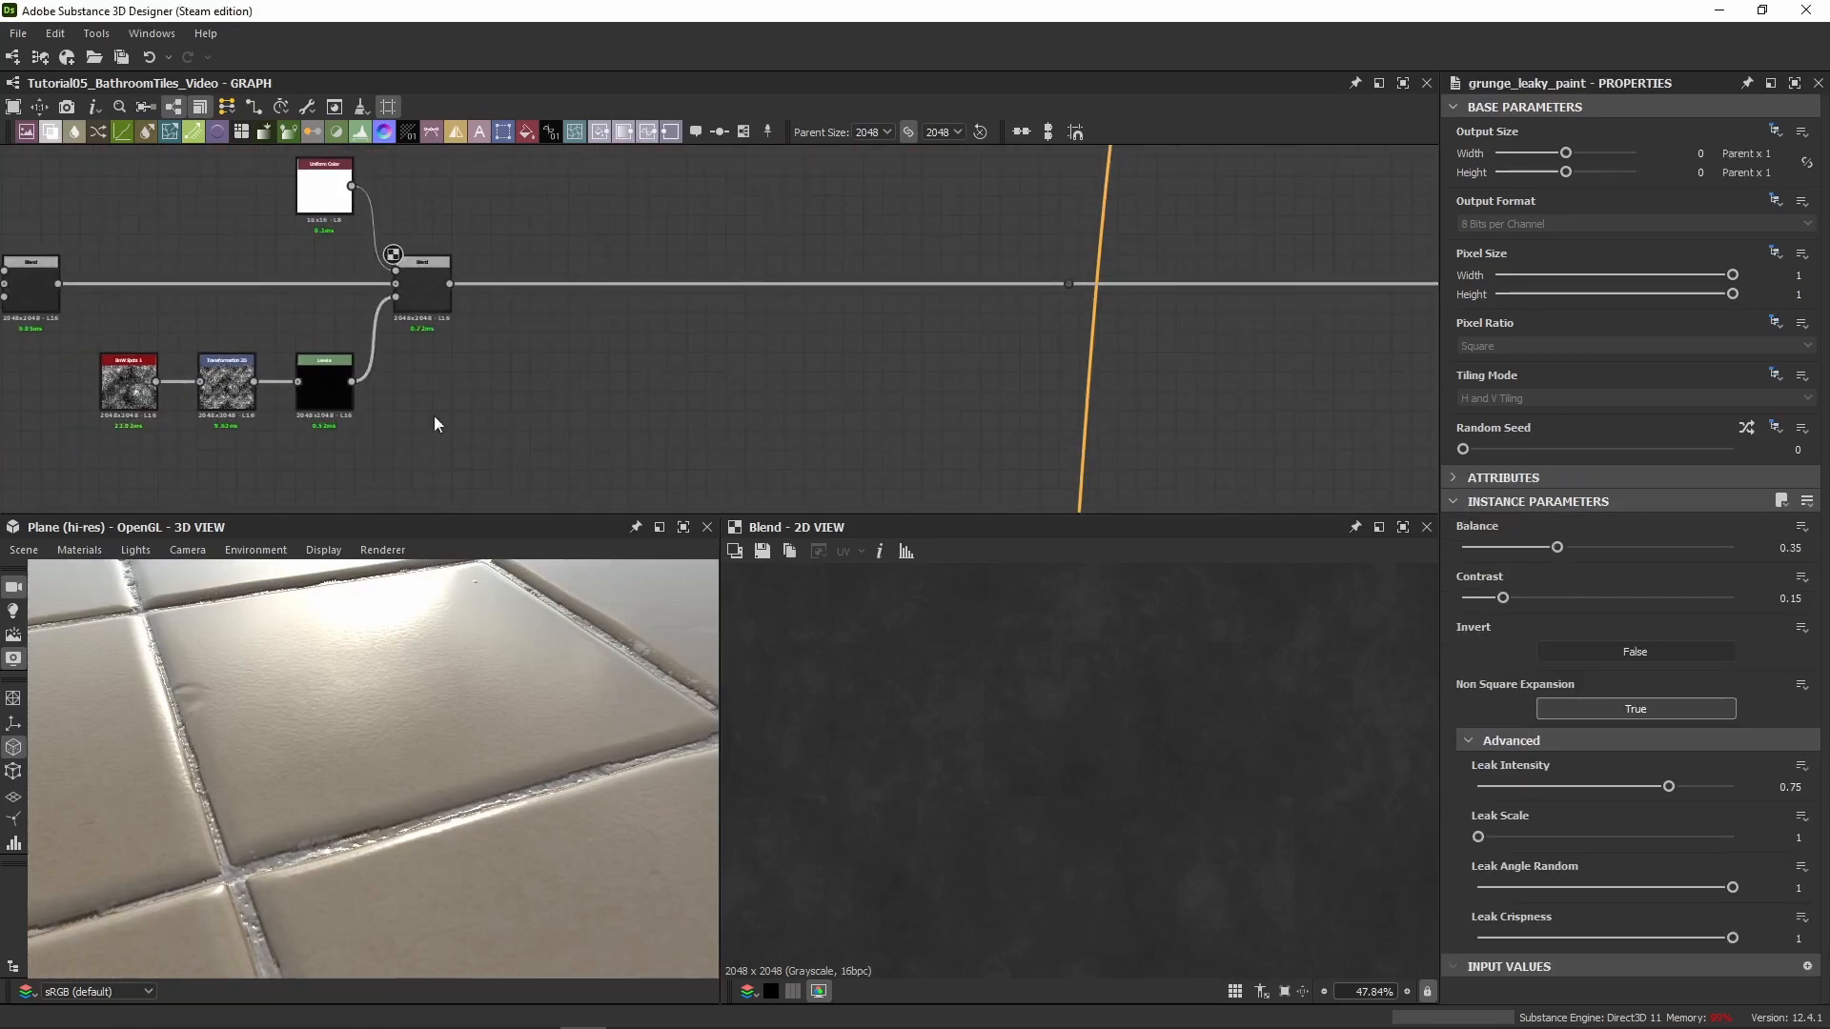
pyautogui.scroll(-4, 542, 339)
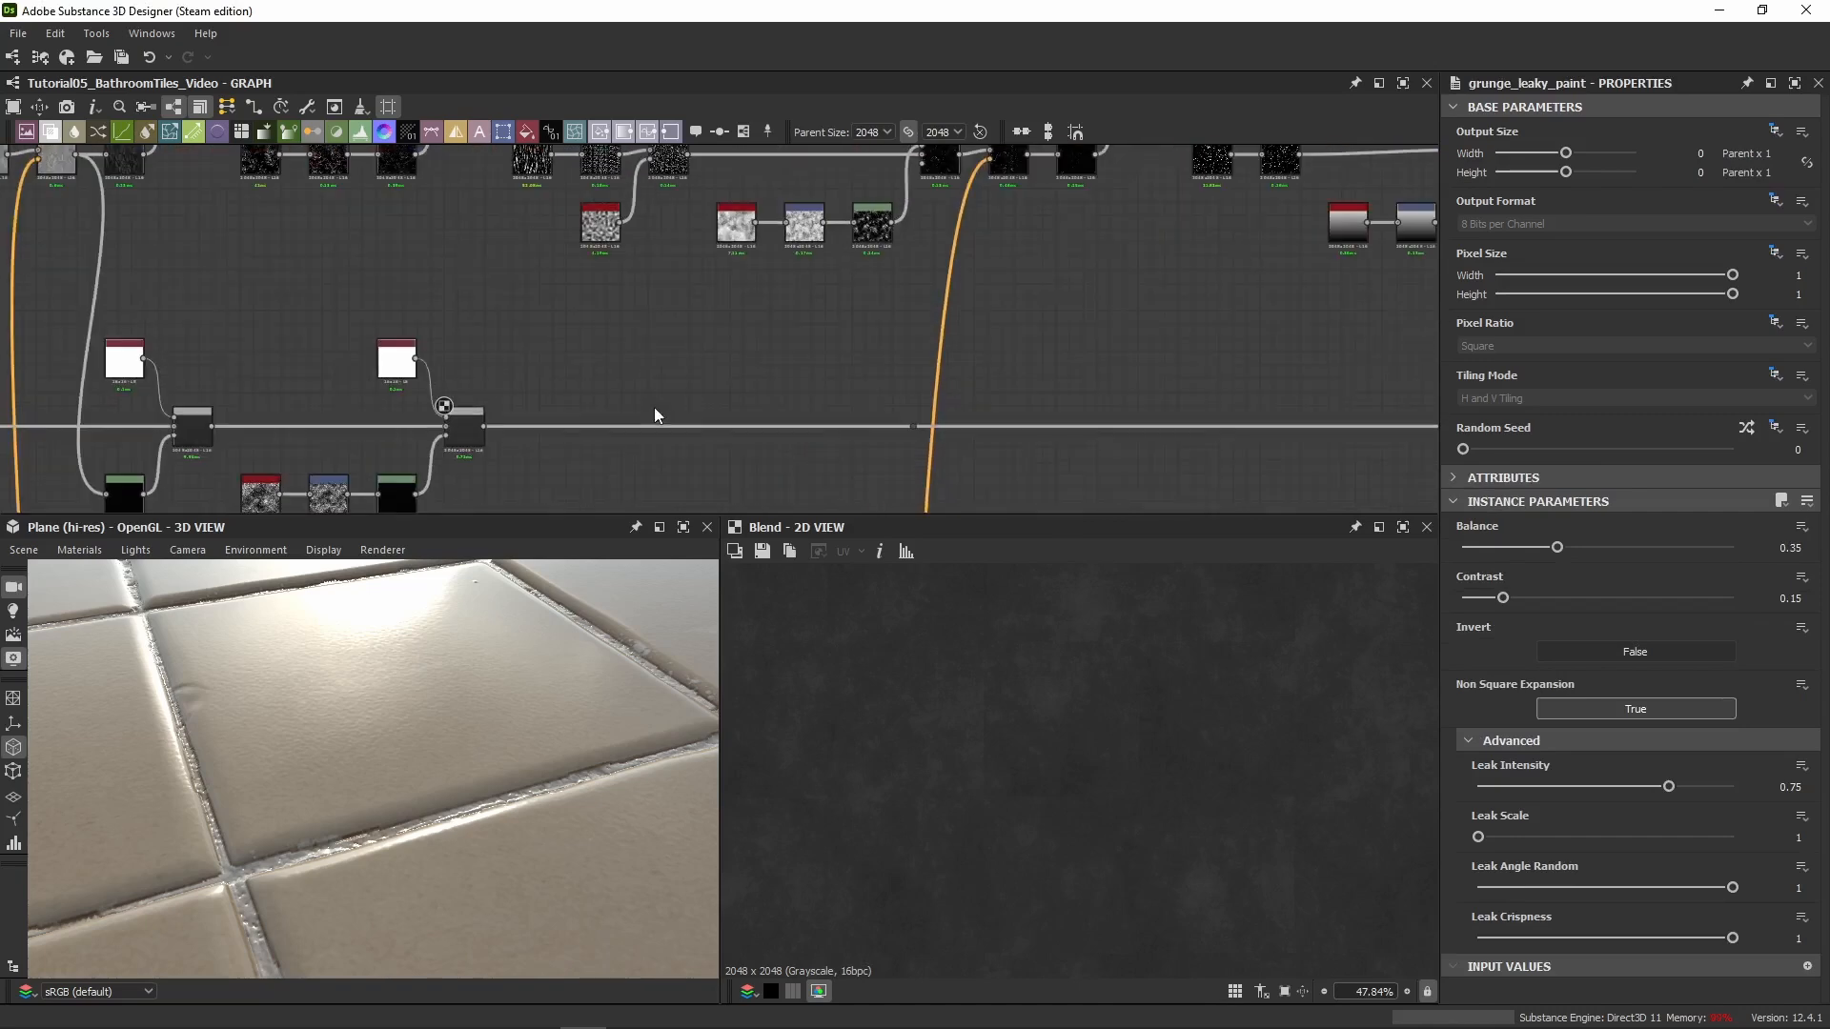
pyautogui.click(714, 318)
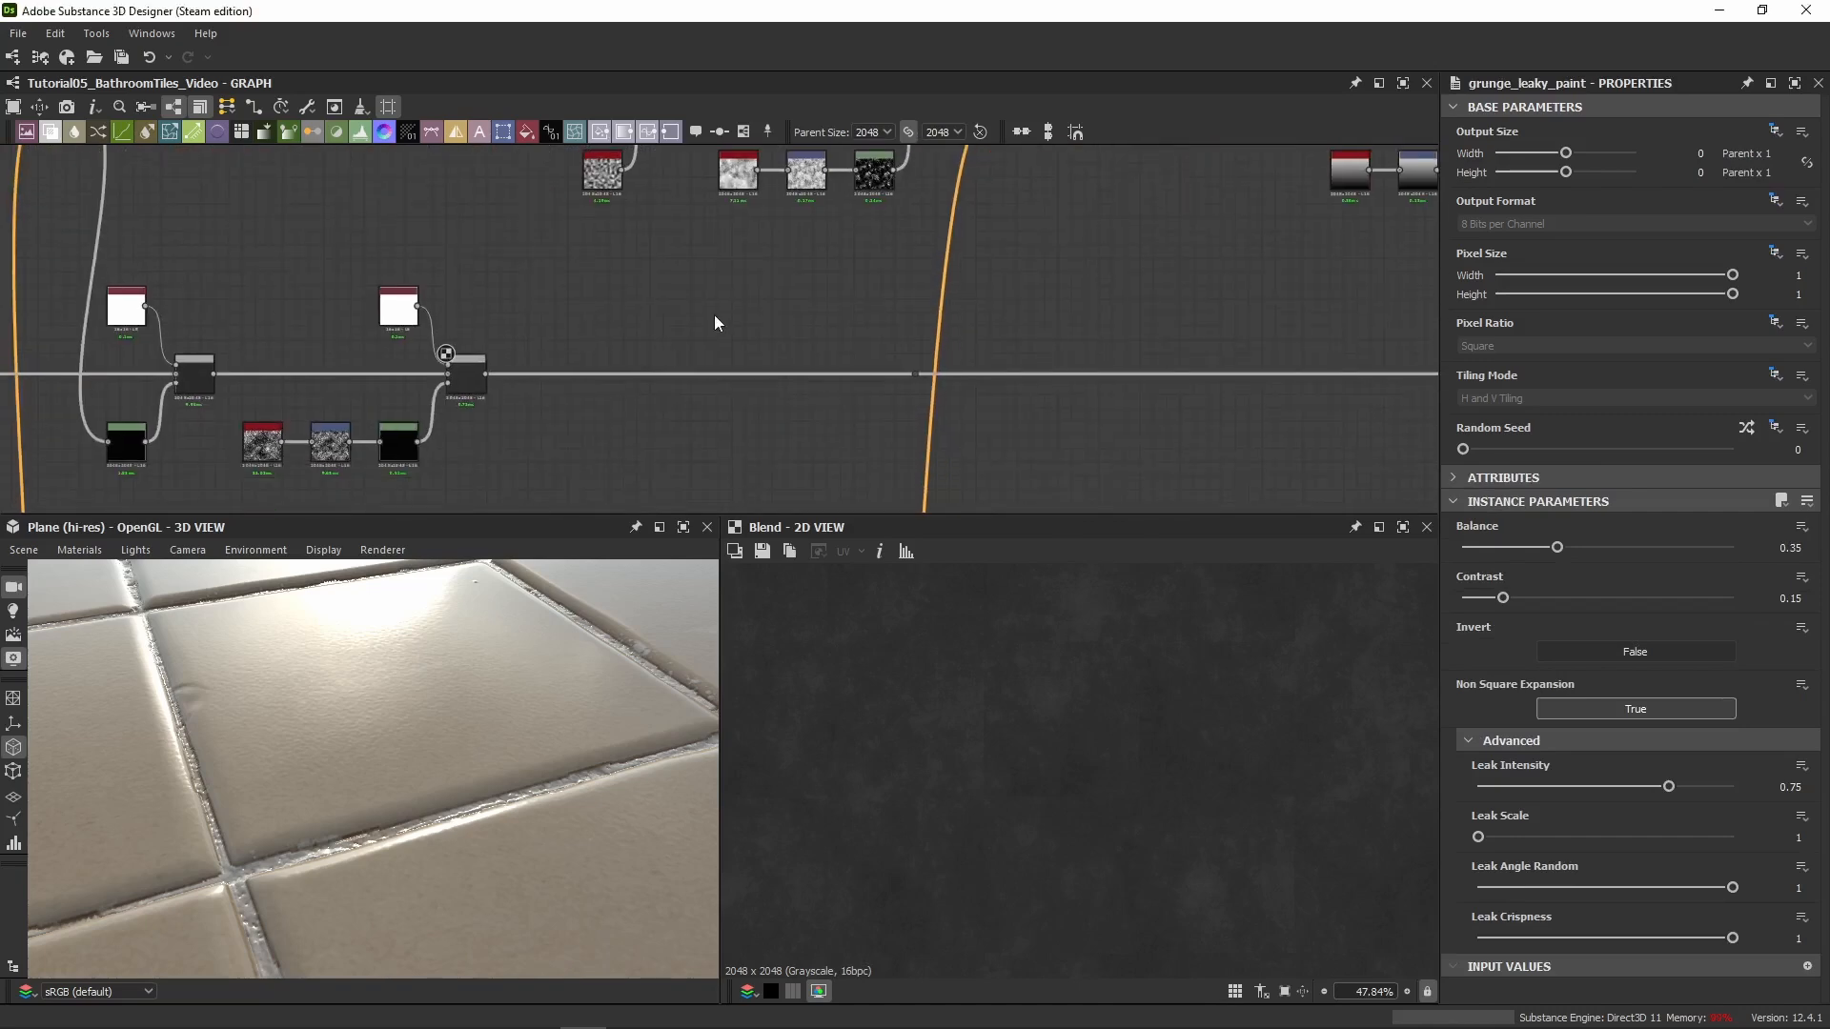
pyautogui.hotkey('ctrl', 'v')
pyautogui.scroll(2, 715, 319)
pyautogui.moveTo(387, 386); pyautogui.dragTo(746, 370)
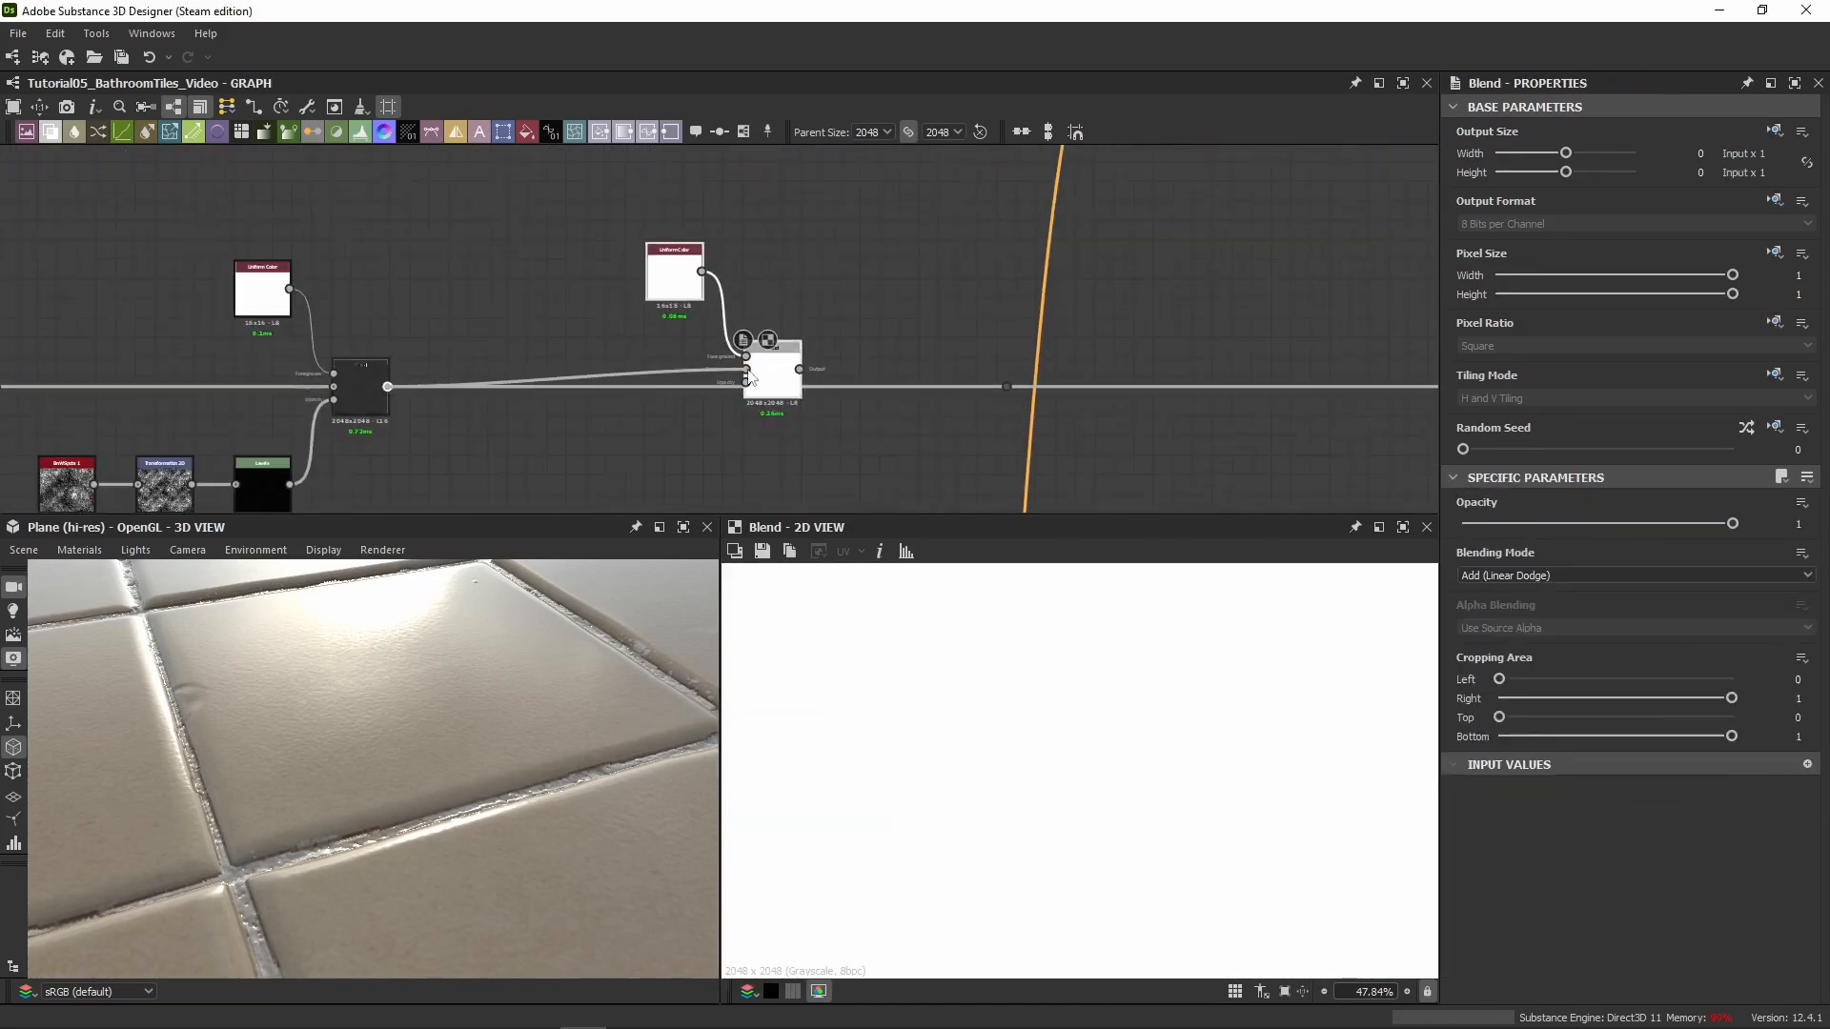
pyautogui.keyDown('shift'); pyautogui.moveTo(387, 386); pyautogui.dragTo(753, 408); pyautogui.keyUp('shift')
pyautogui.click(531, 398)
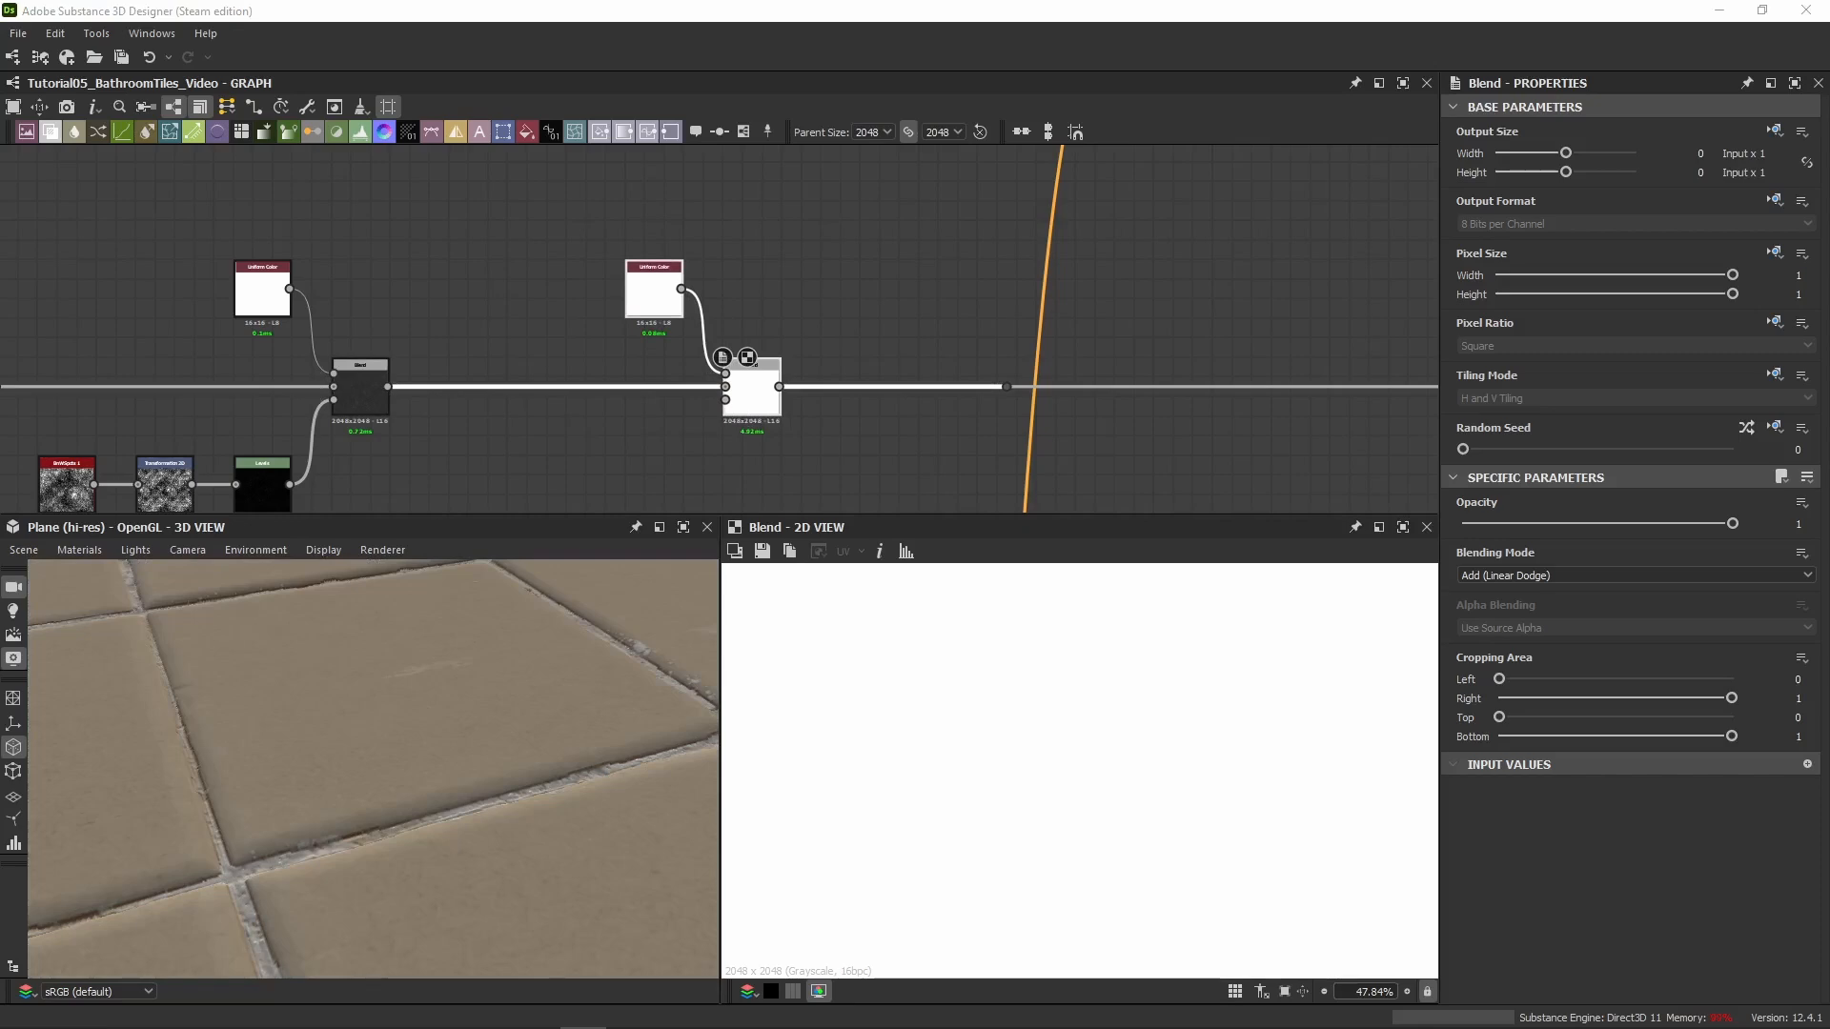
# Connect the Transformation 2D output of the Grunge Leaky Paint chain to the third Blend's opacity input
pyautogui.moveTo(465, 289); pyautogui.dragTo(600, 401, button='middle')
pyautogui.moveTo(671, 275); pyautogui.dragTo(375, 392, button='middle')
pyautogui.moveTo(194, 410)
pyautogui.mouseDown(button='middle')
pyautogui.moveTo(747, 357)
pyautogui.moveTo(753, 467)
pyautogui.mouseUp(button='middle')
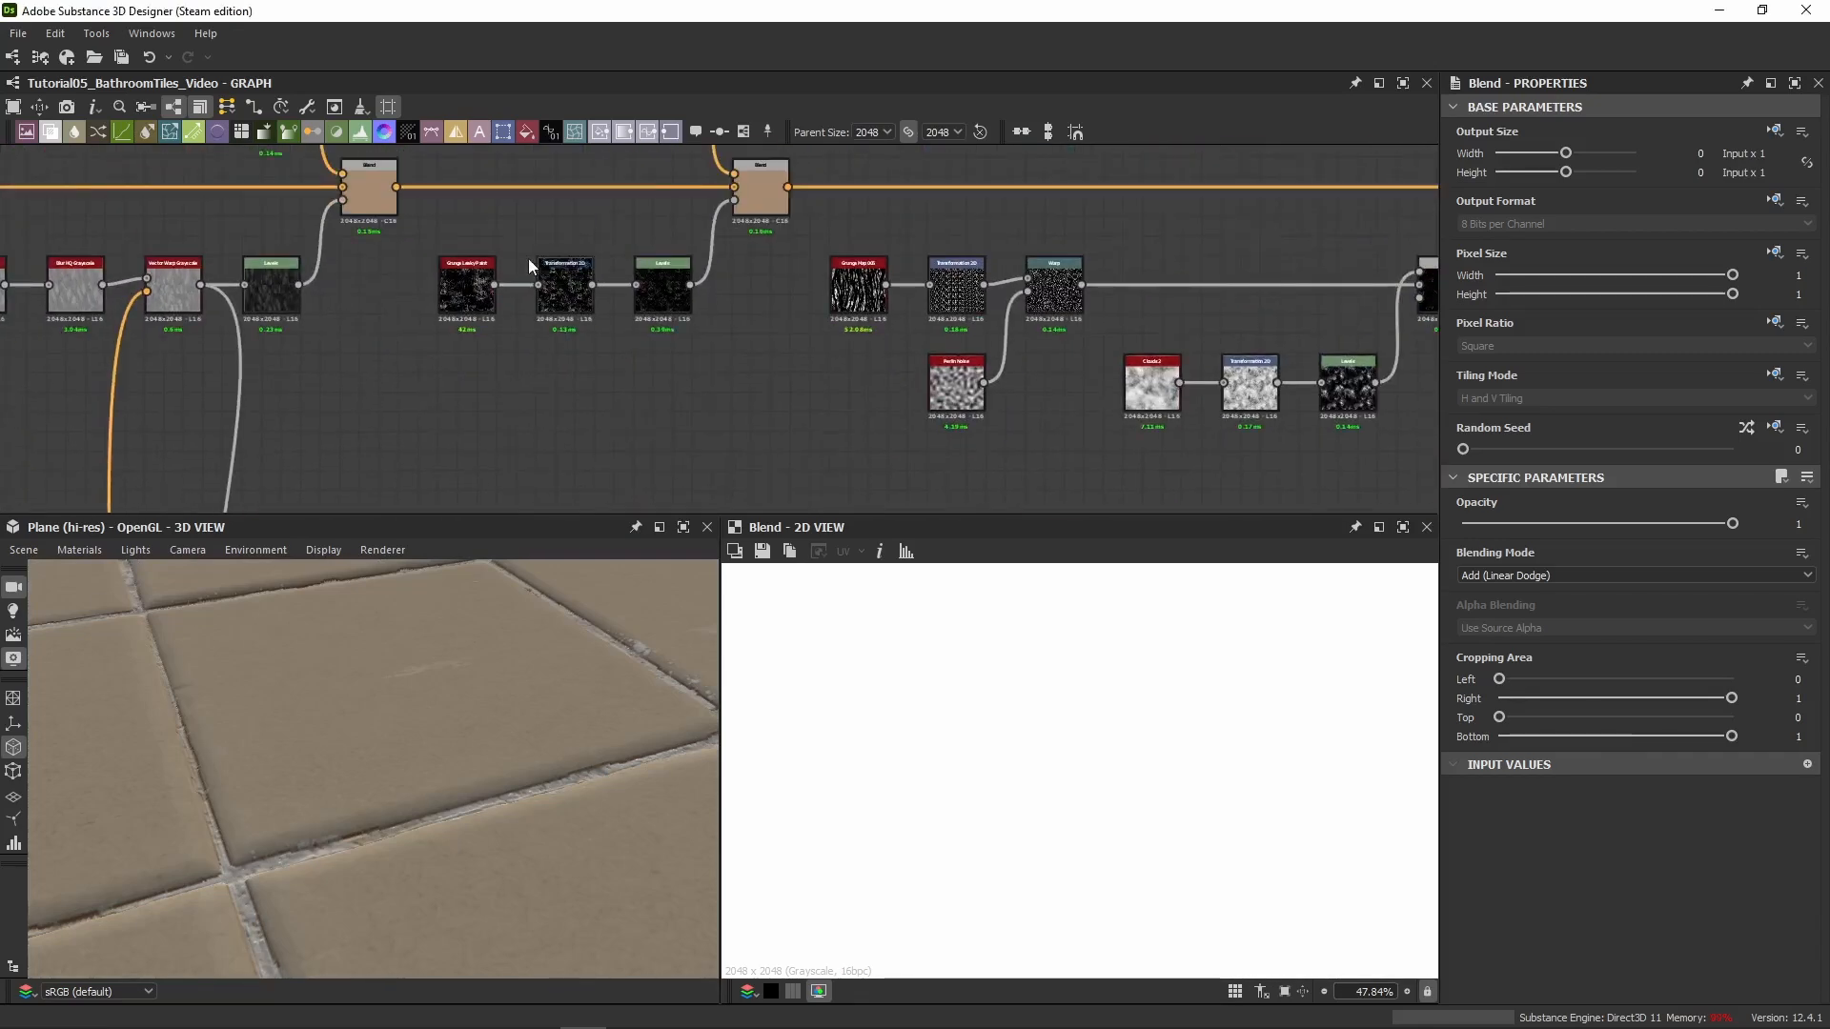
pyautogui.scroll(3, 482, 237)
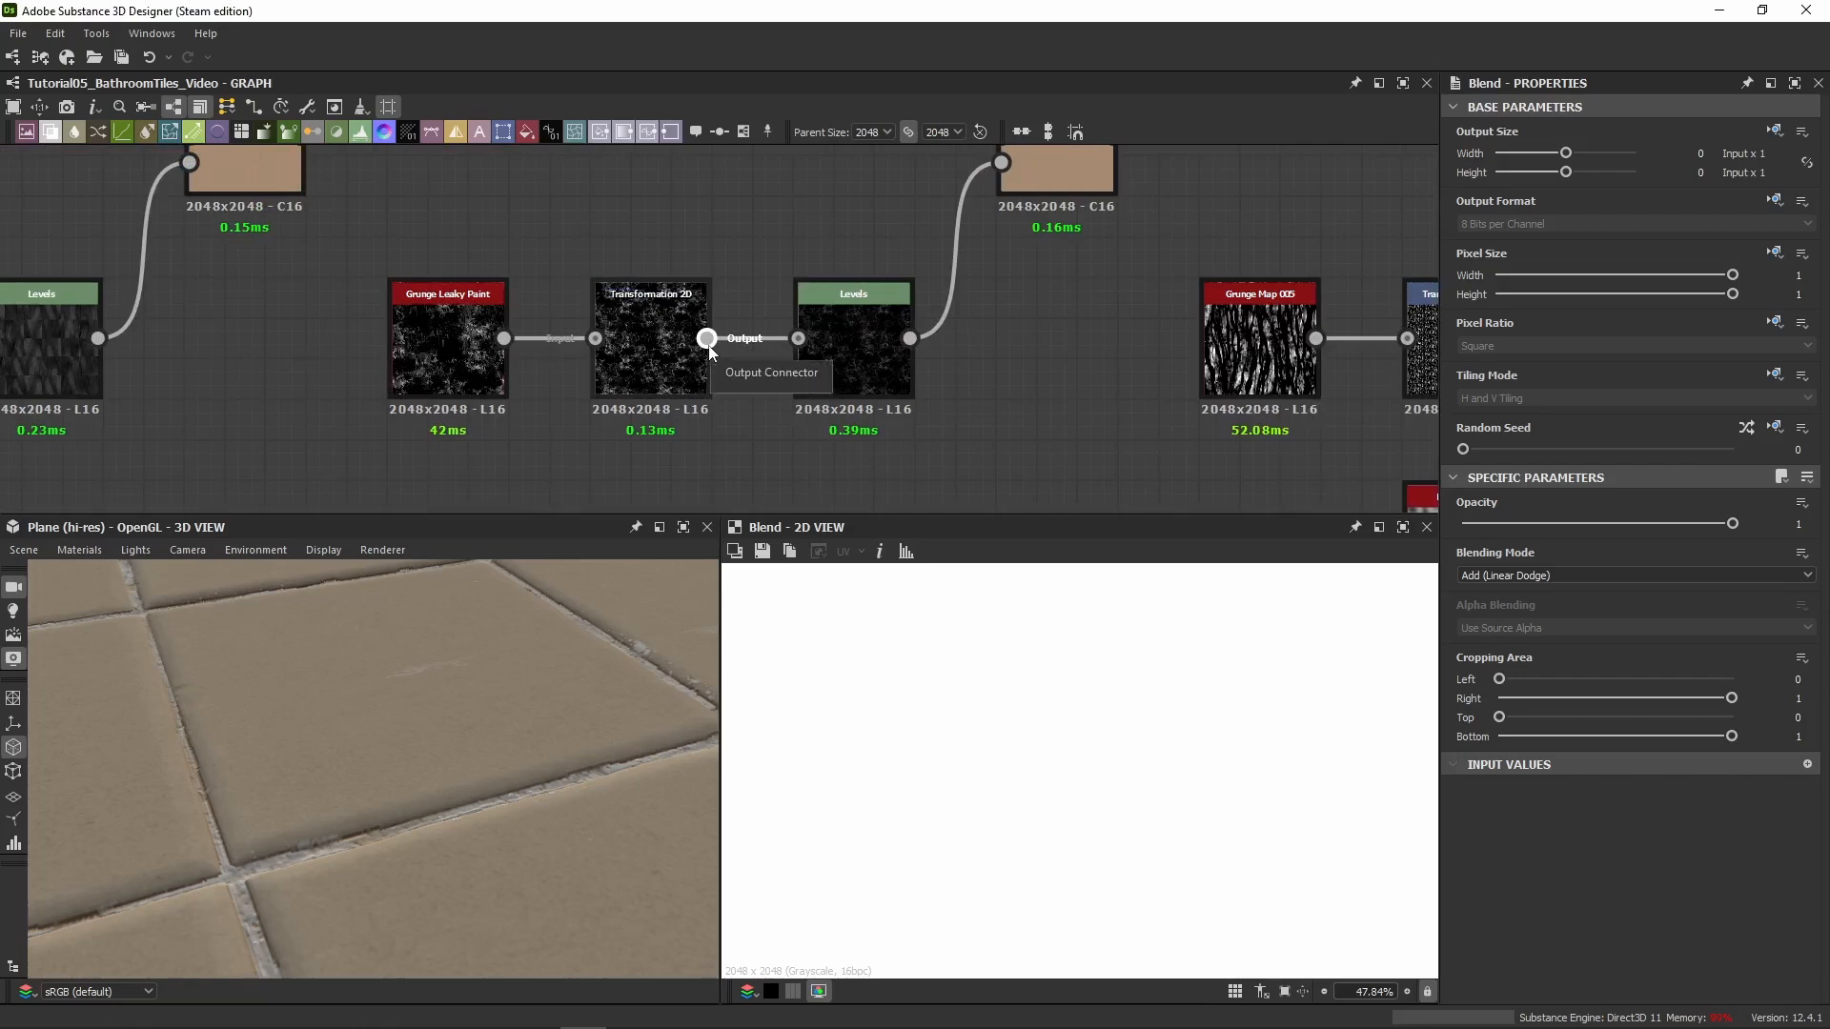
pyautogui.moveTo(705, 338); pyautogui.dragTo(720, 378)
pyautogui.scroll(-6, 816, 419)
pyautogui.moveTo(953, 465); pyautogui.dragTo(807, 220, button='middle')
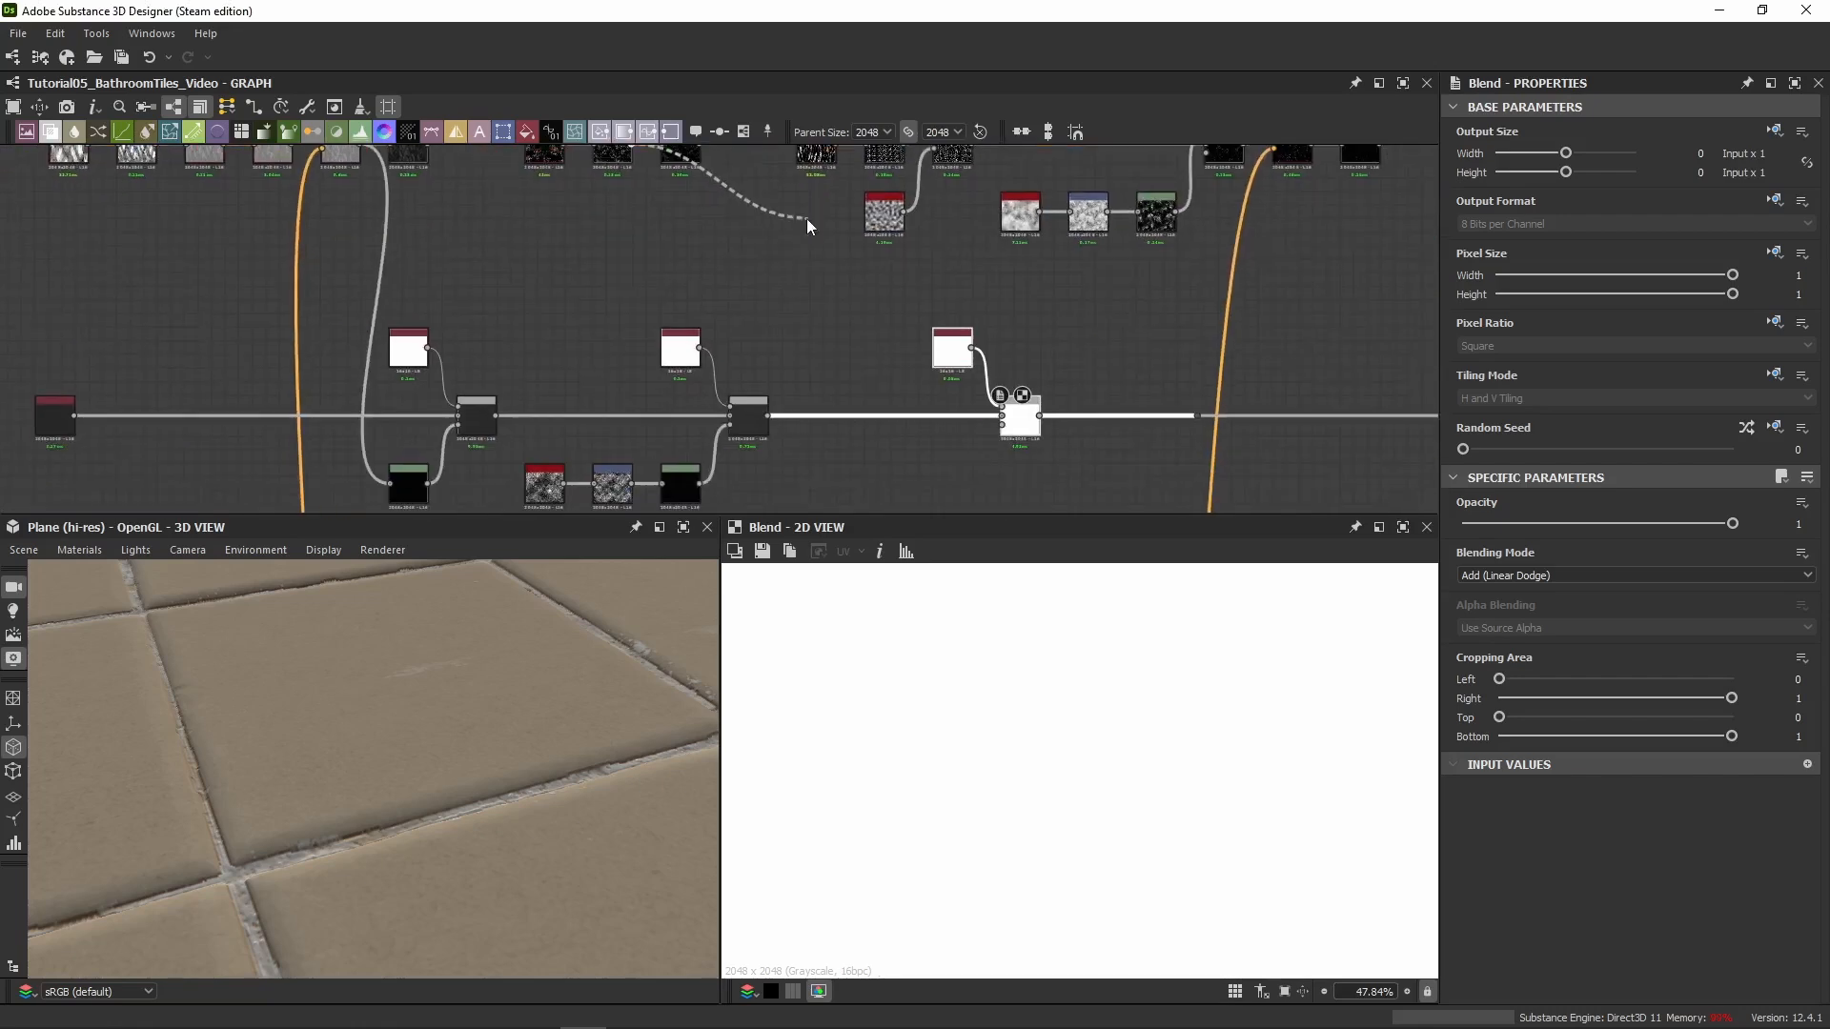
pyautogui.scroll(-3, 808, 300)
pyautogui.click(905, 376)
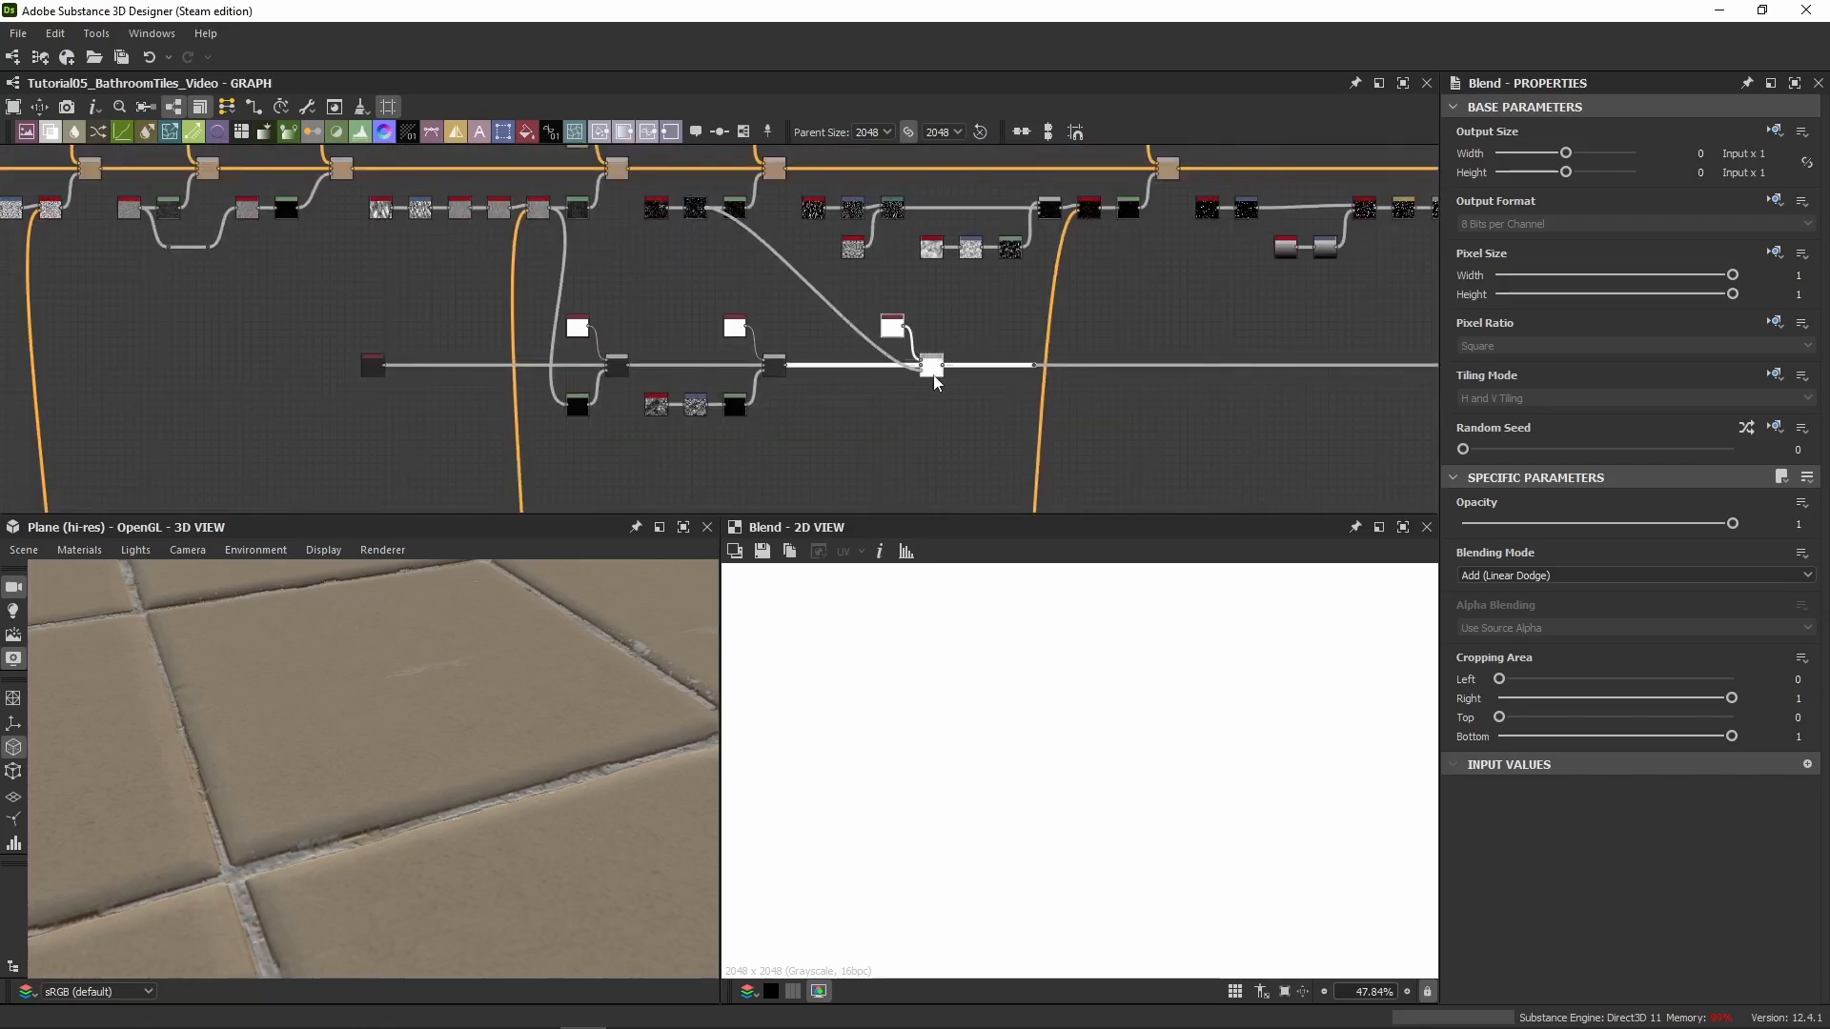
pyautogui.scroll(5, 920, 374)
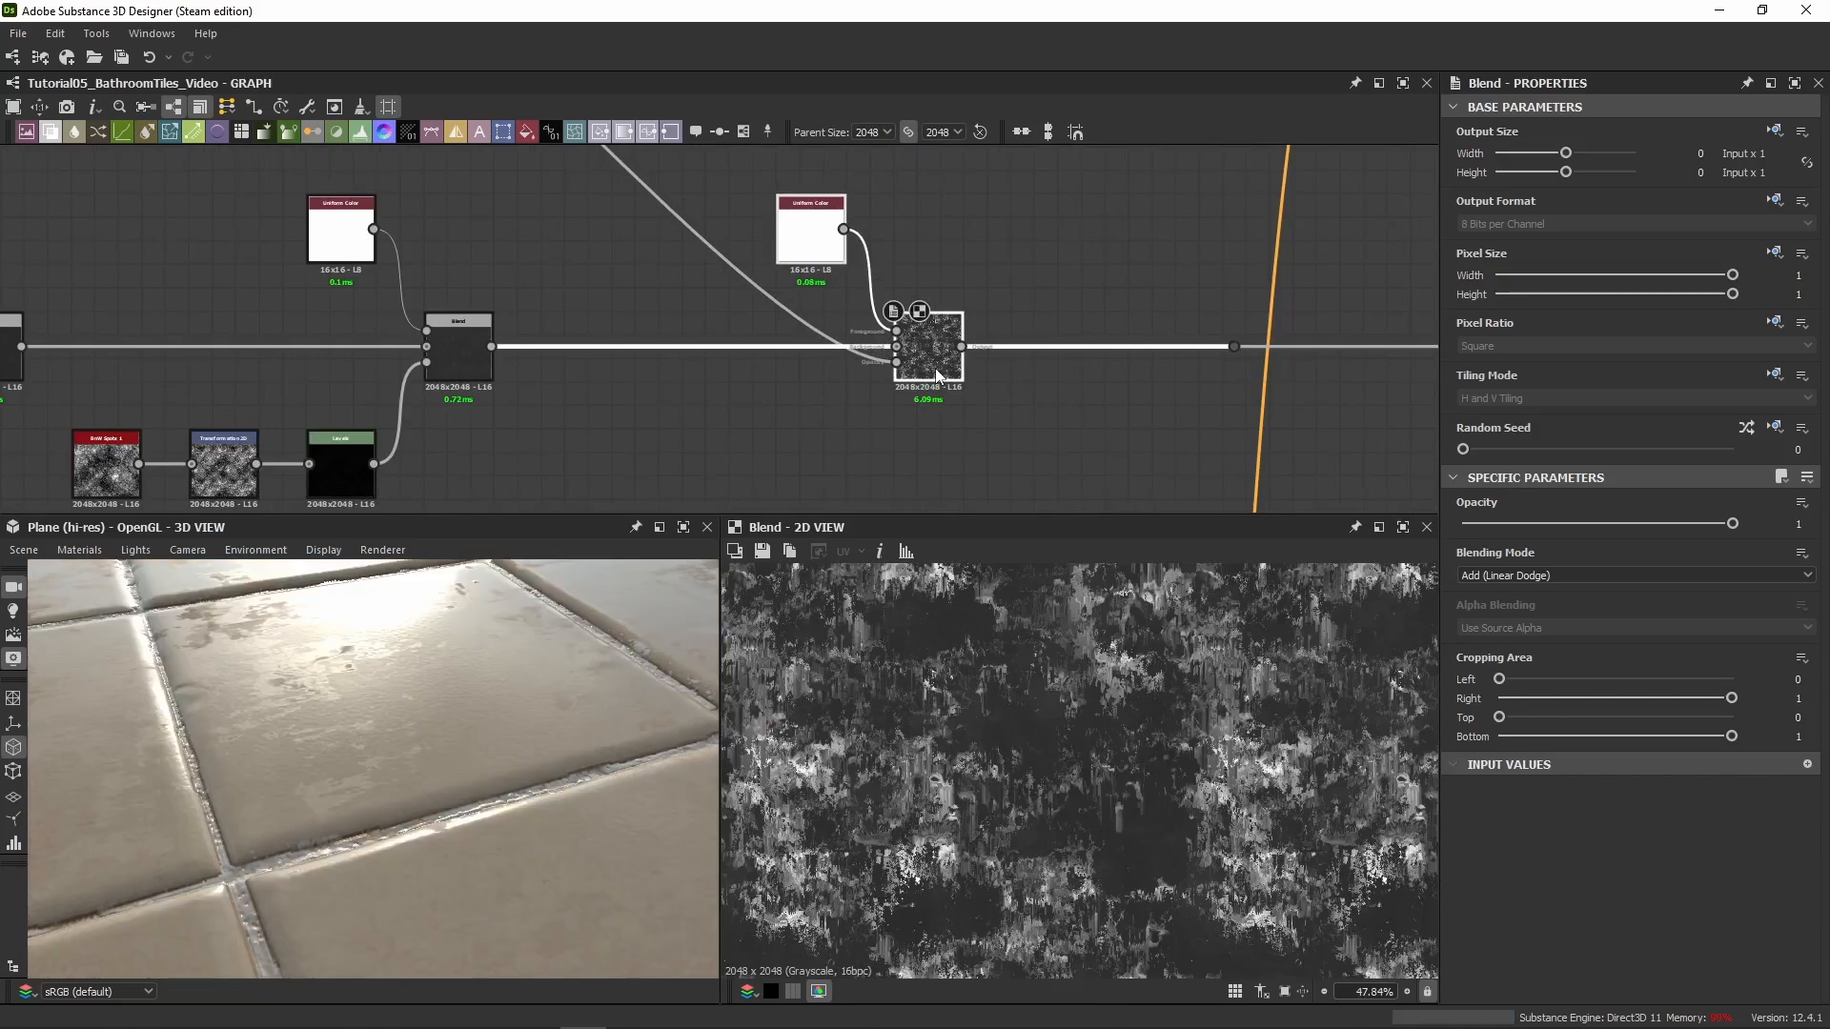
# Insert a Levels node with Level Out High 0.03 between the leaky paint Transformation 2D and the third Blend's opacity input
pyautogui.scroll(-3, 583, 293)
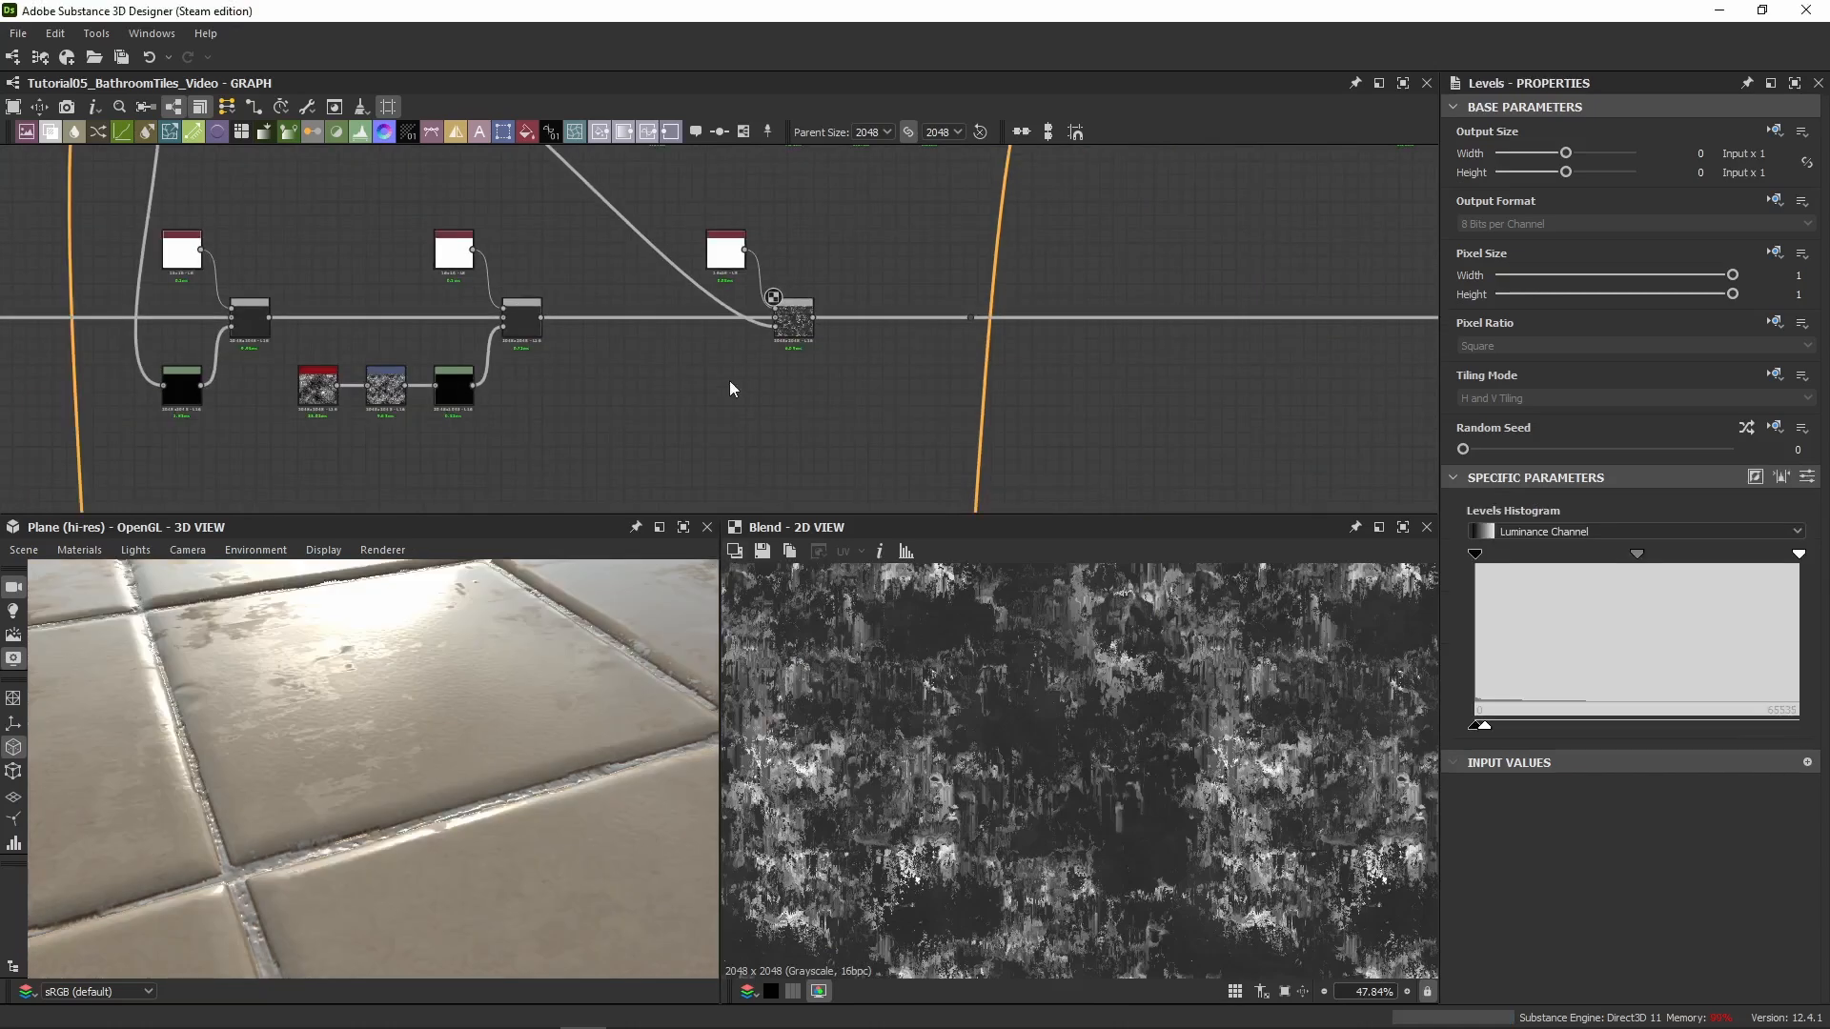
pyautogui.scroll(3, 729, 380)
pyautogui.moveTo(688, 321); pyautogui.dragTo(689, 408)
pyautogui.keyDown('alt'); pyautogui.click(654, 202); pyautogui.keyUp('alt')
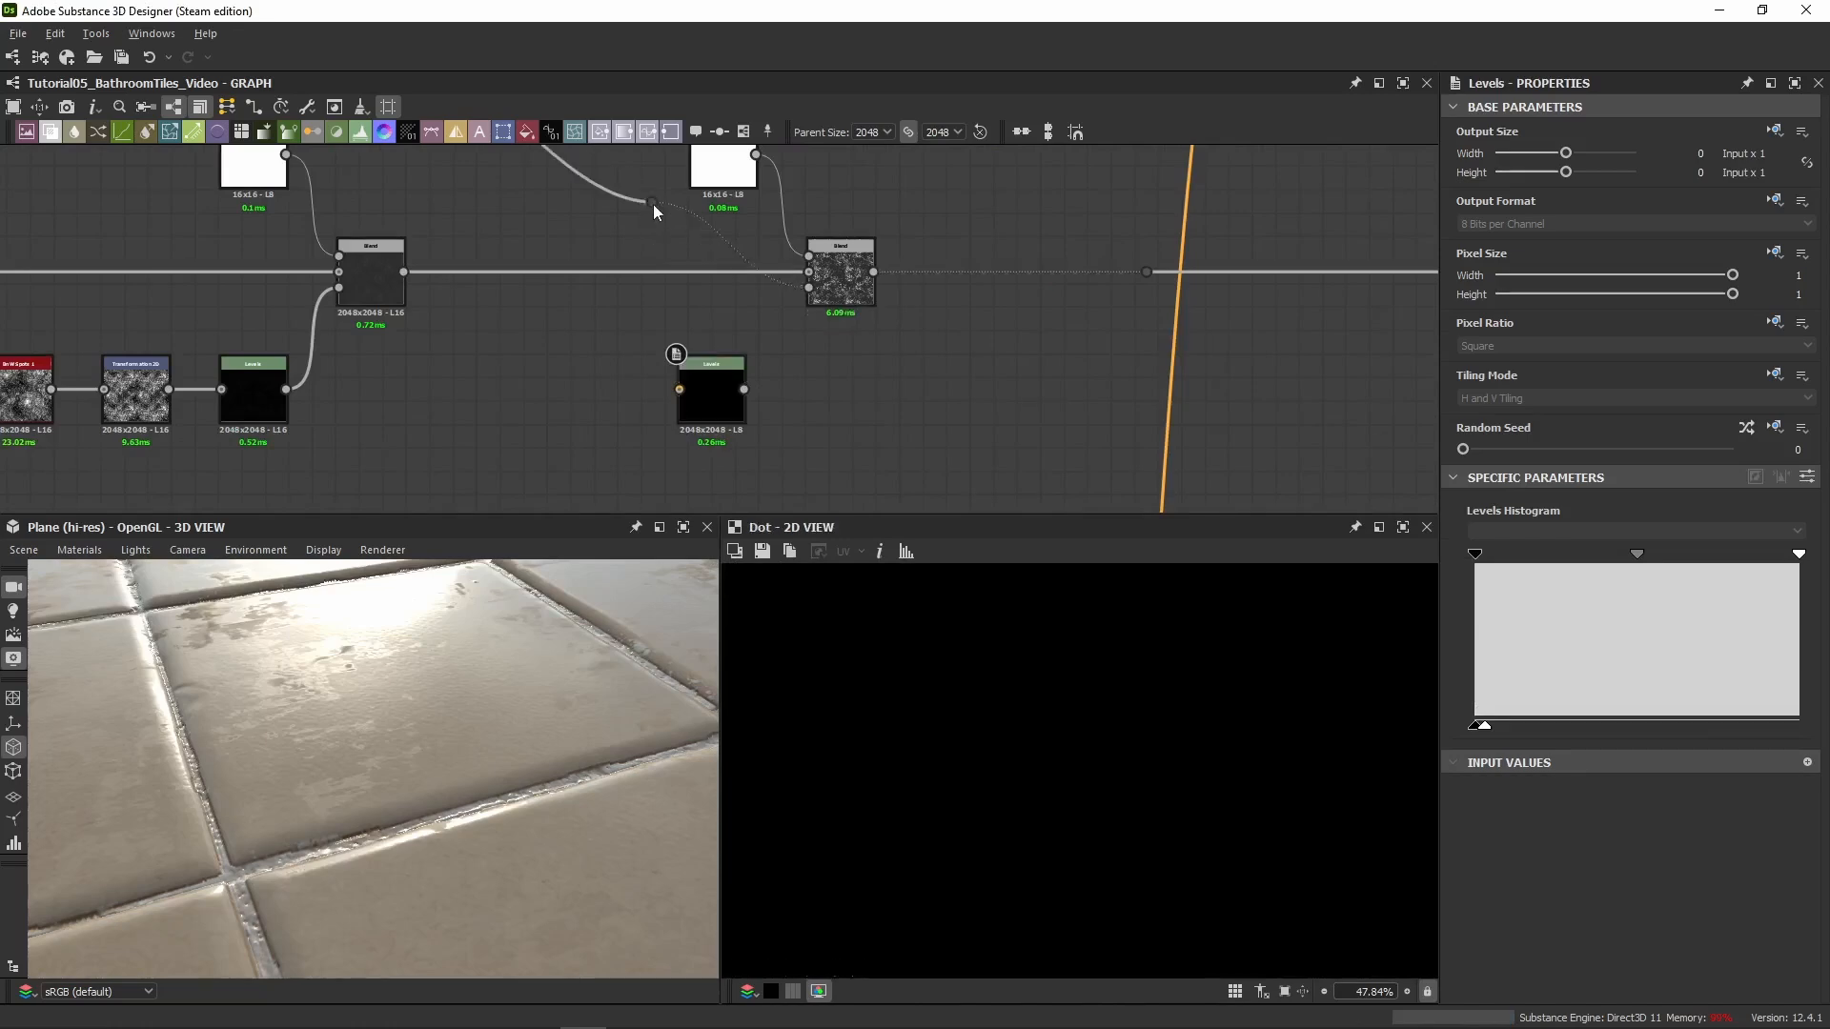
pyautogui.moveTo(661, 204); pyautogui.dragTo(808, 287)
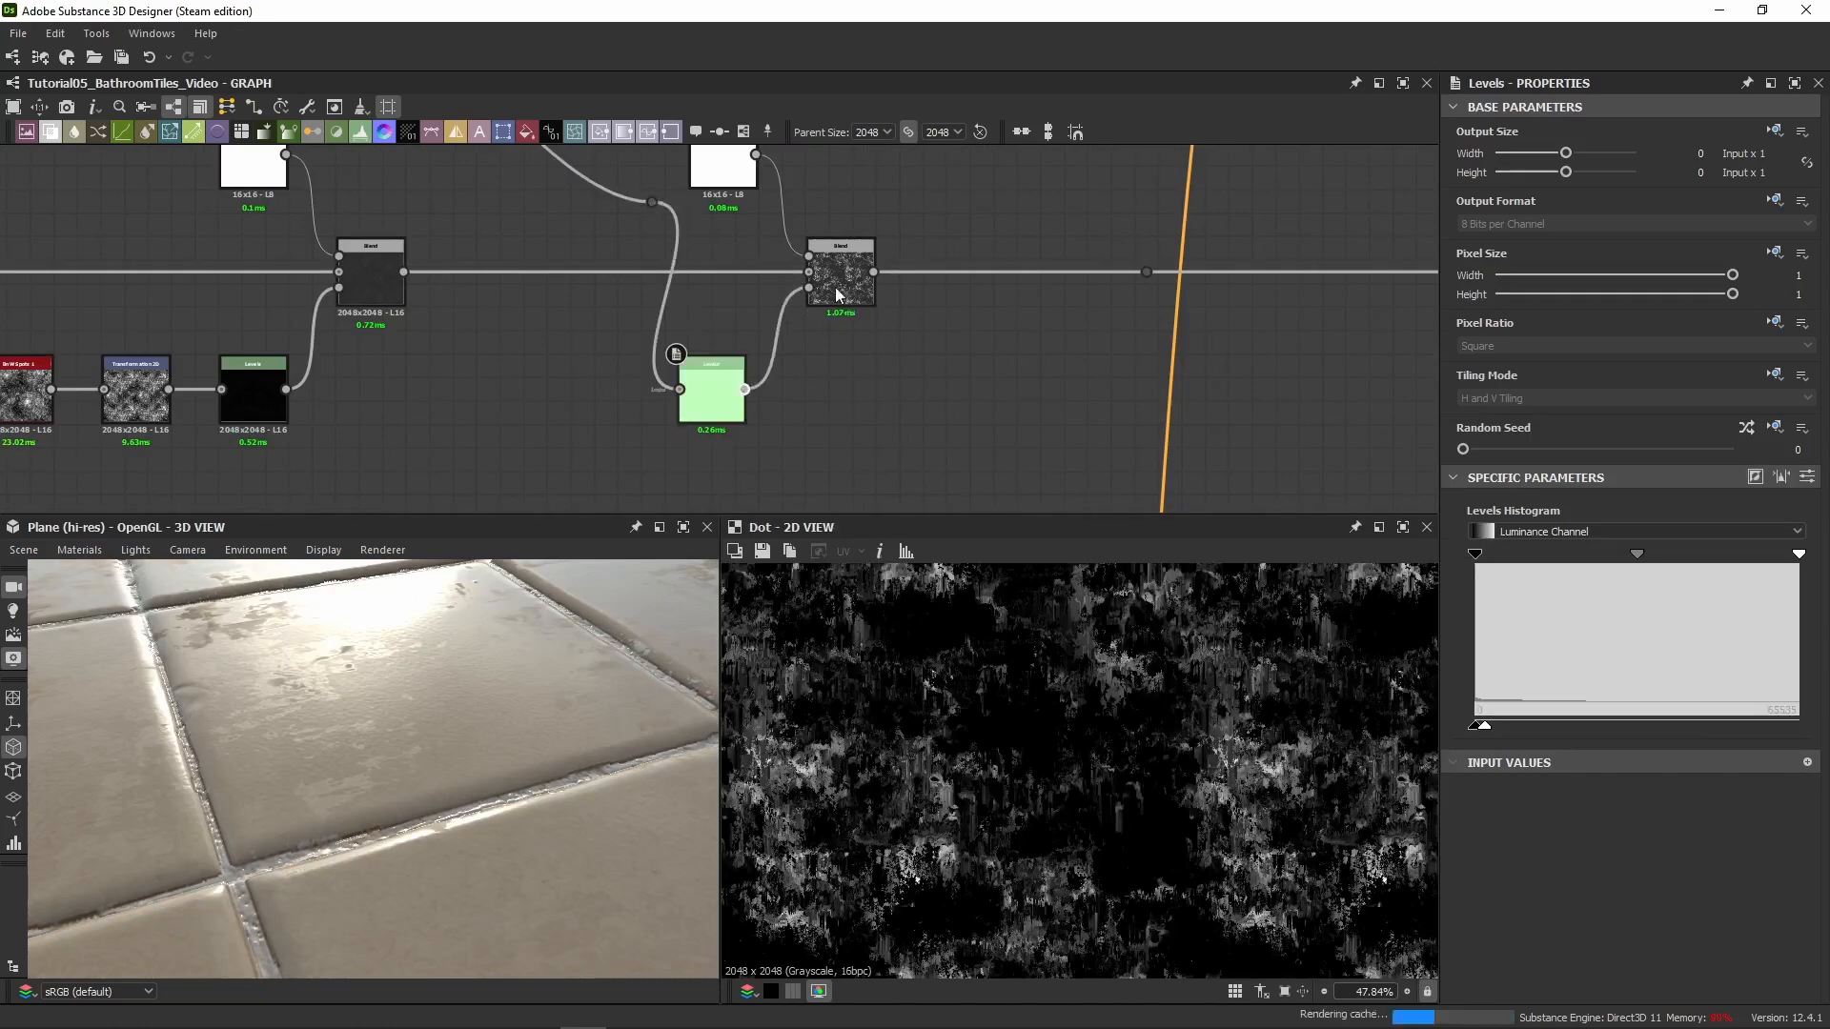
pyautogui.press('BackSpace')
pyautogui.moveTo(709, 405); pyautogui.dragTo(722, 405)
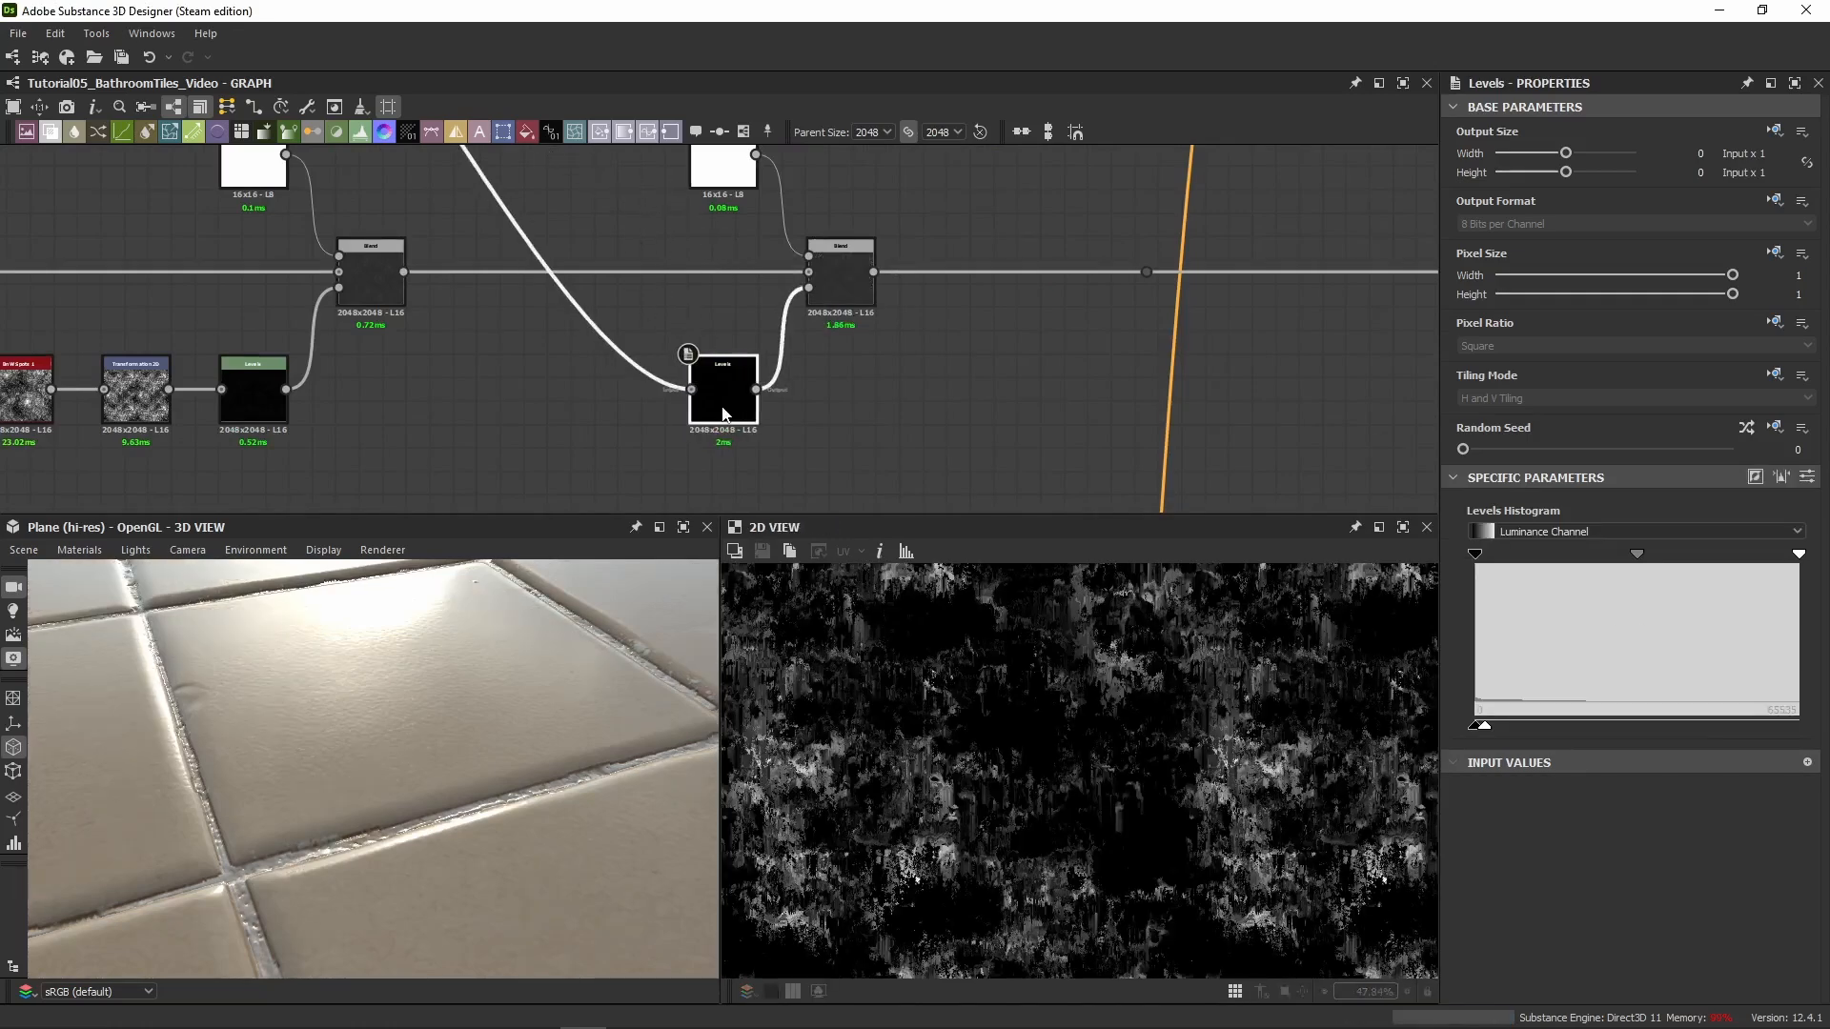
# Preview the third Blend, inspect its Levels values and compare the tile reflections with that Blend disabled
pyautogui.click(797, 346)
pyautogui.doubleClick(844, 303)
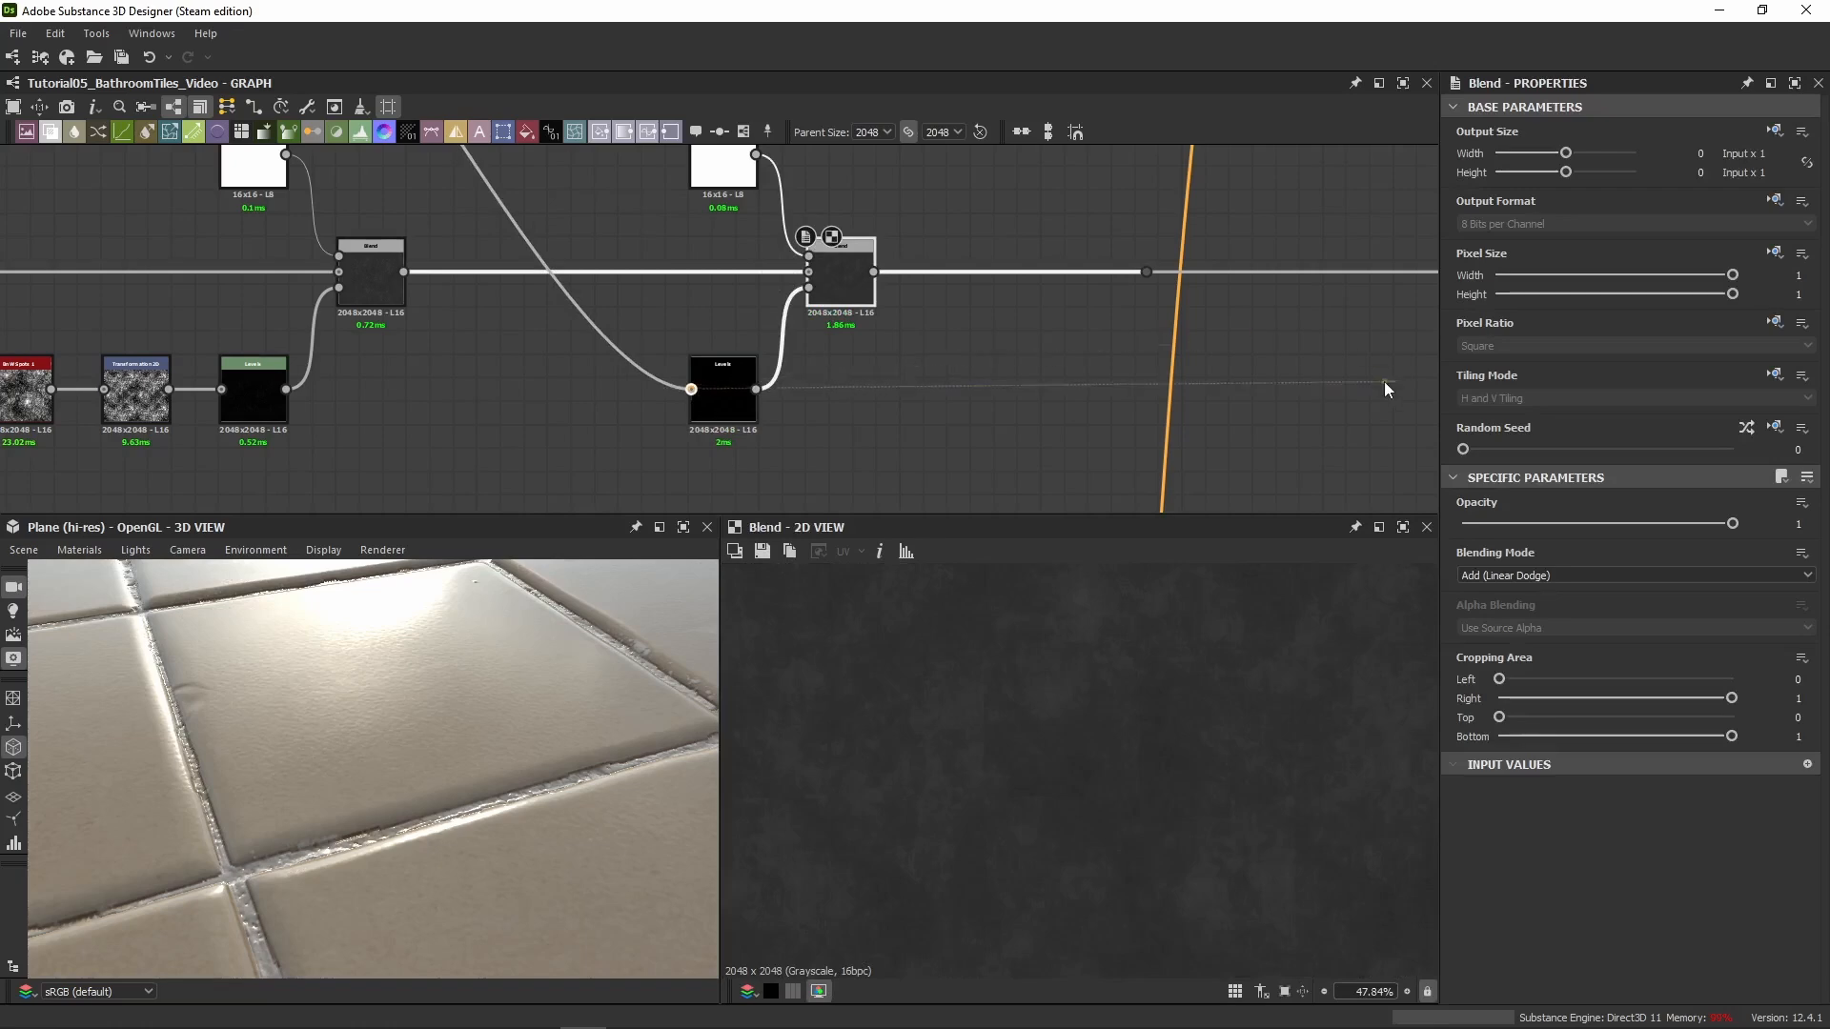
pyautogui.click(729, 382)
pyautogui.click(1808, 476)
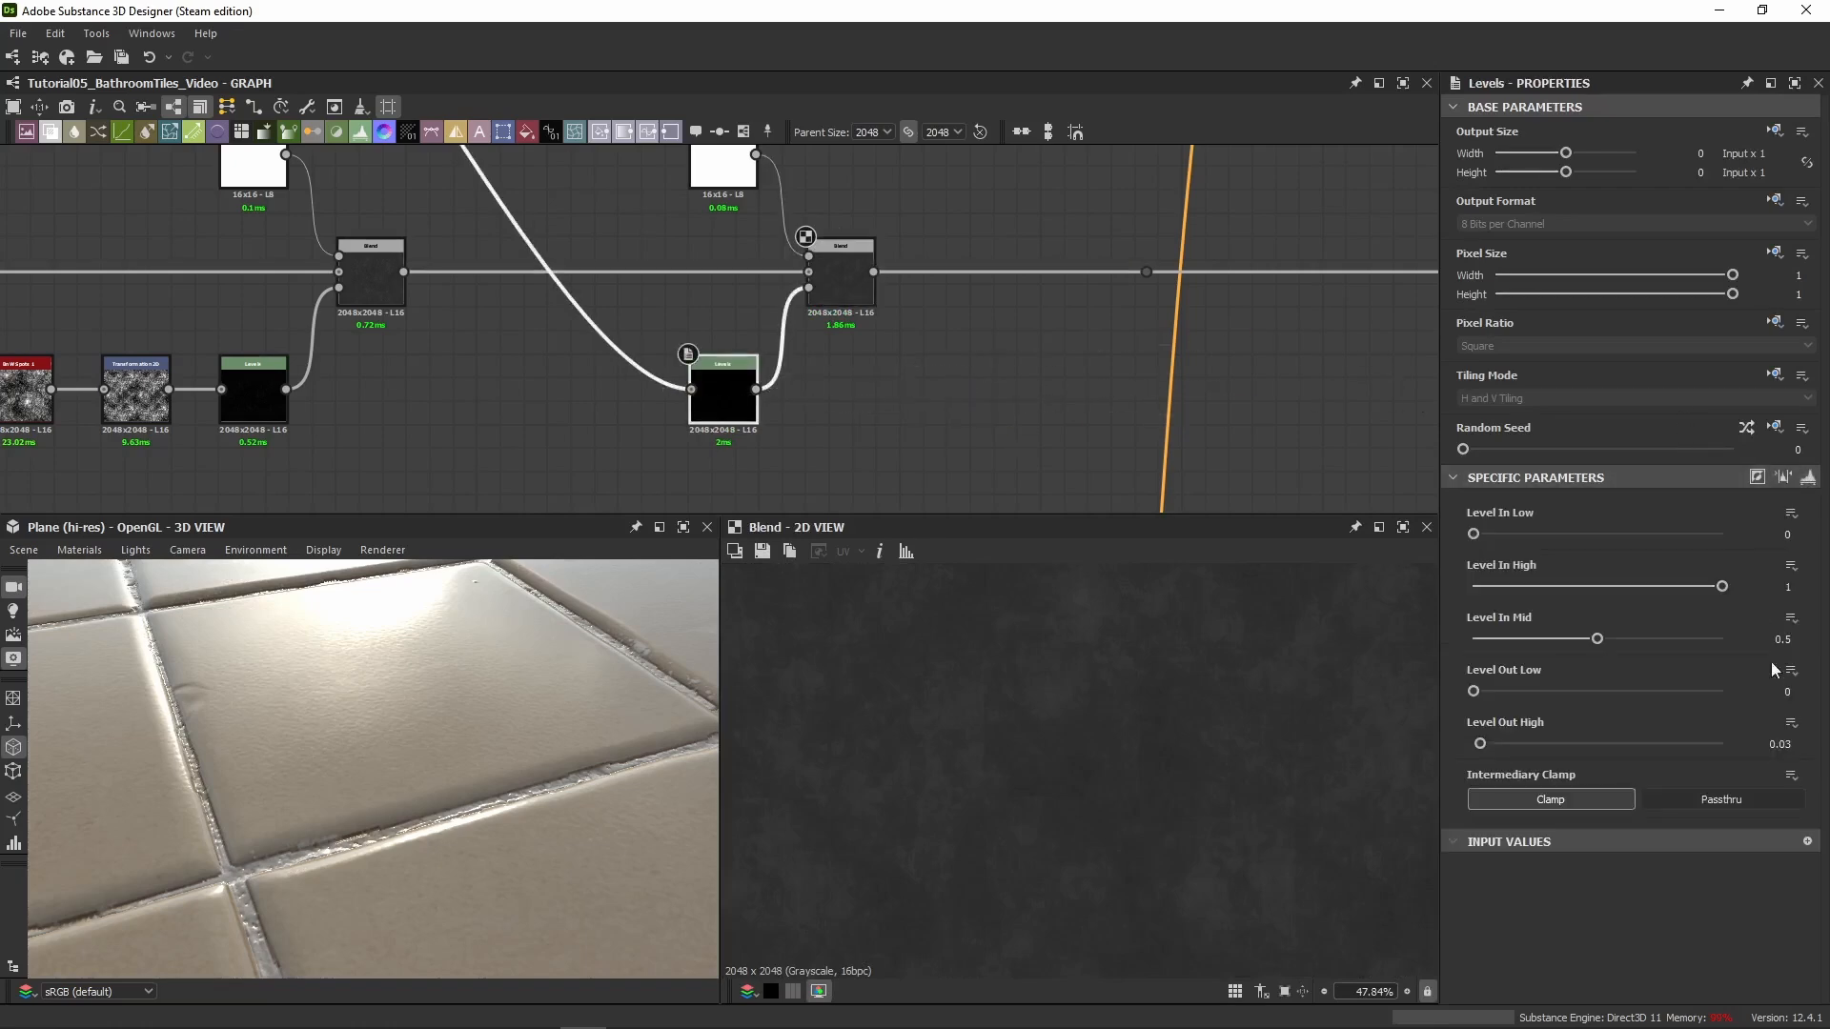
pyautogui.moveTo(566, 753); pyautogui.dragTo(523, 748)
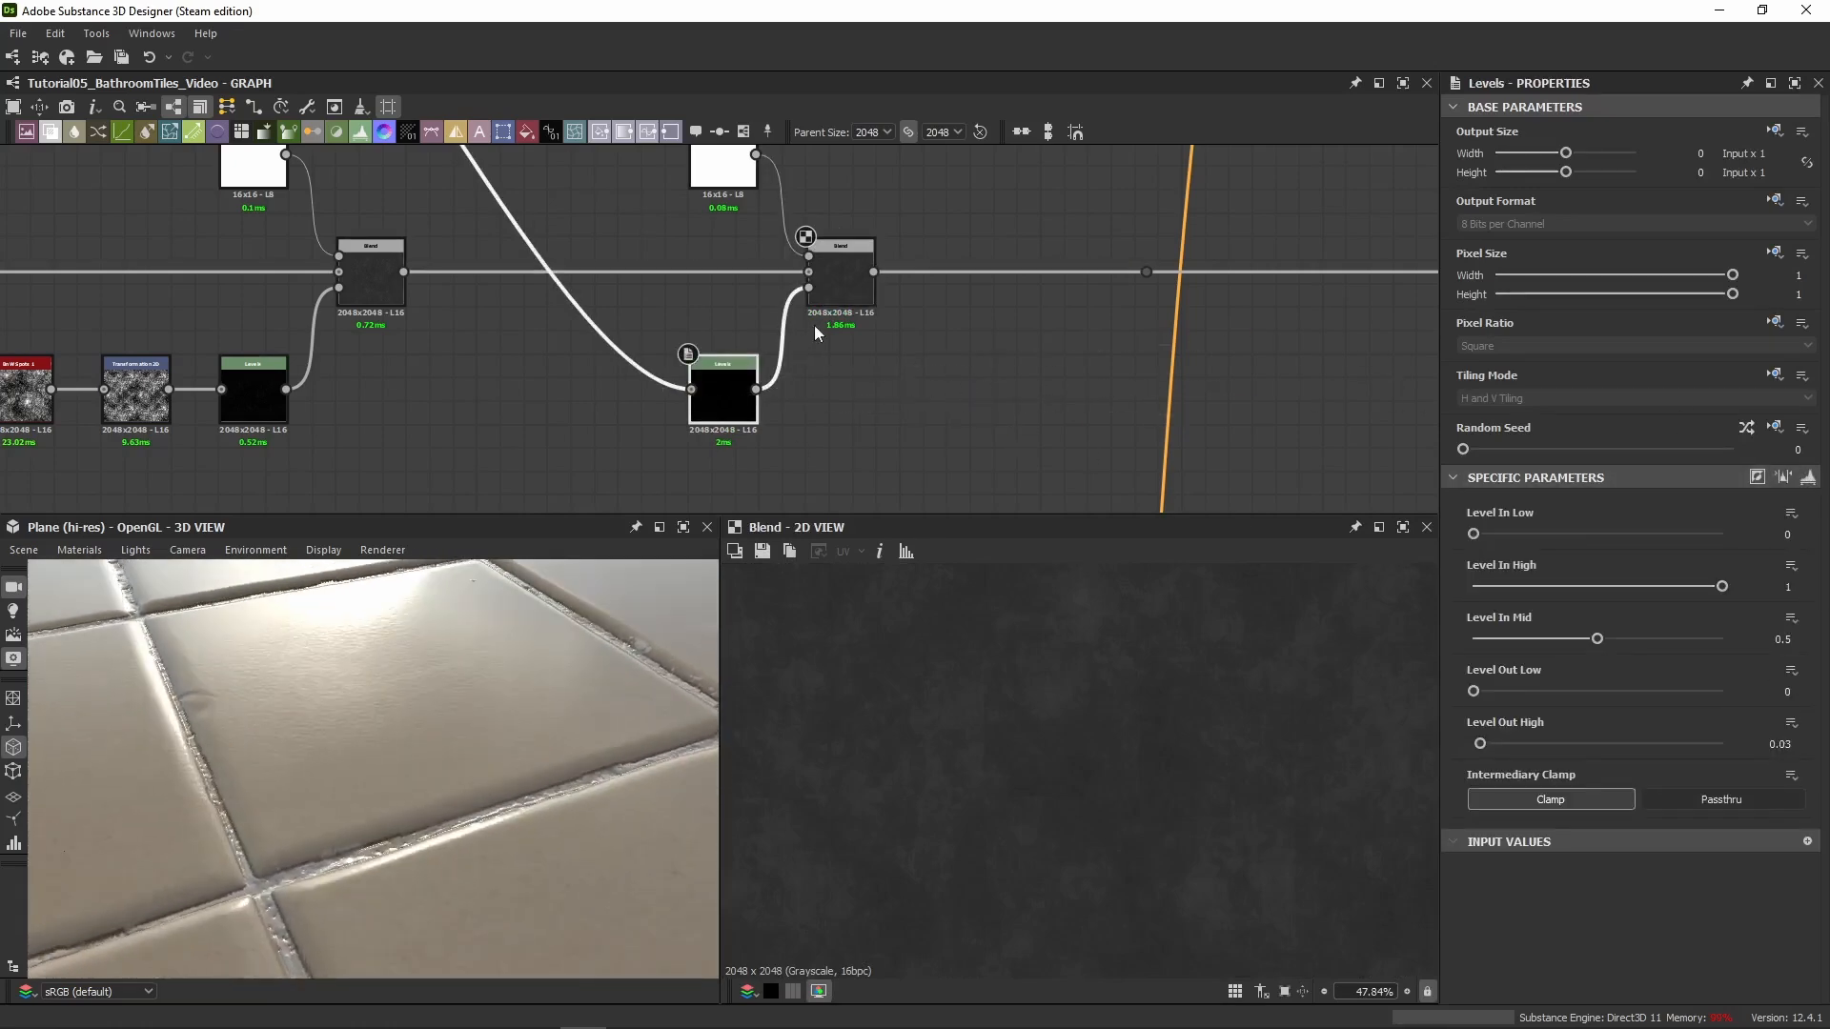
pyautogui.click(858, 292)
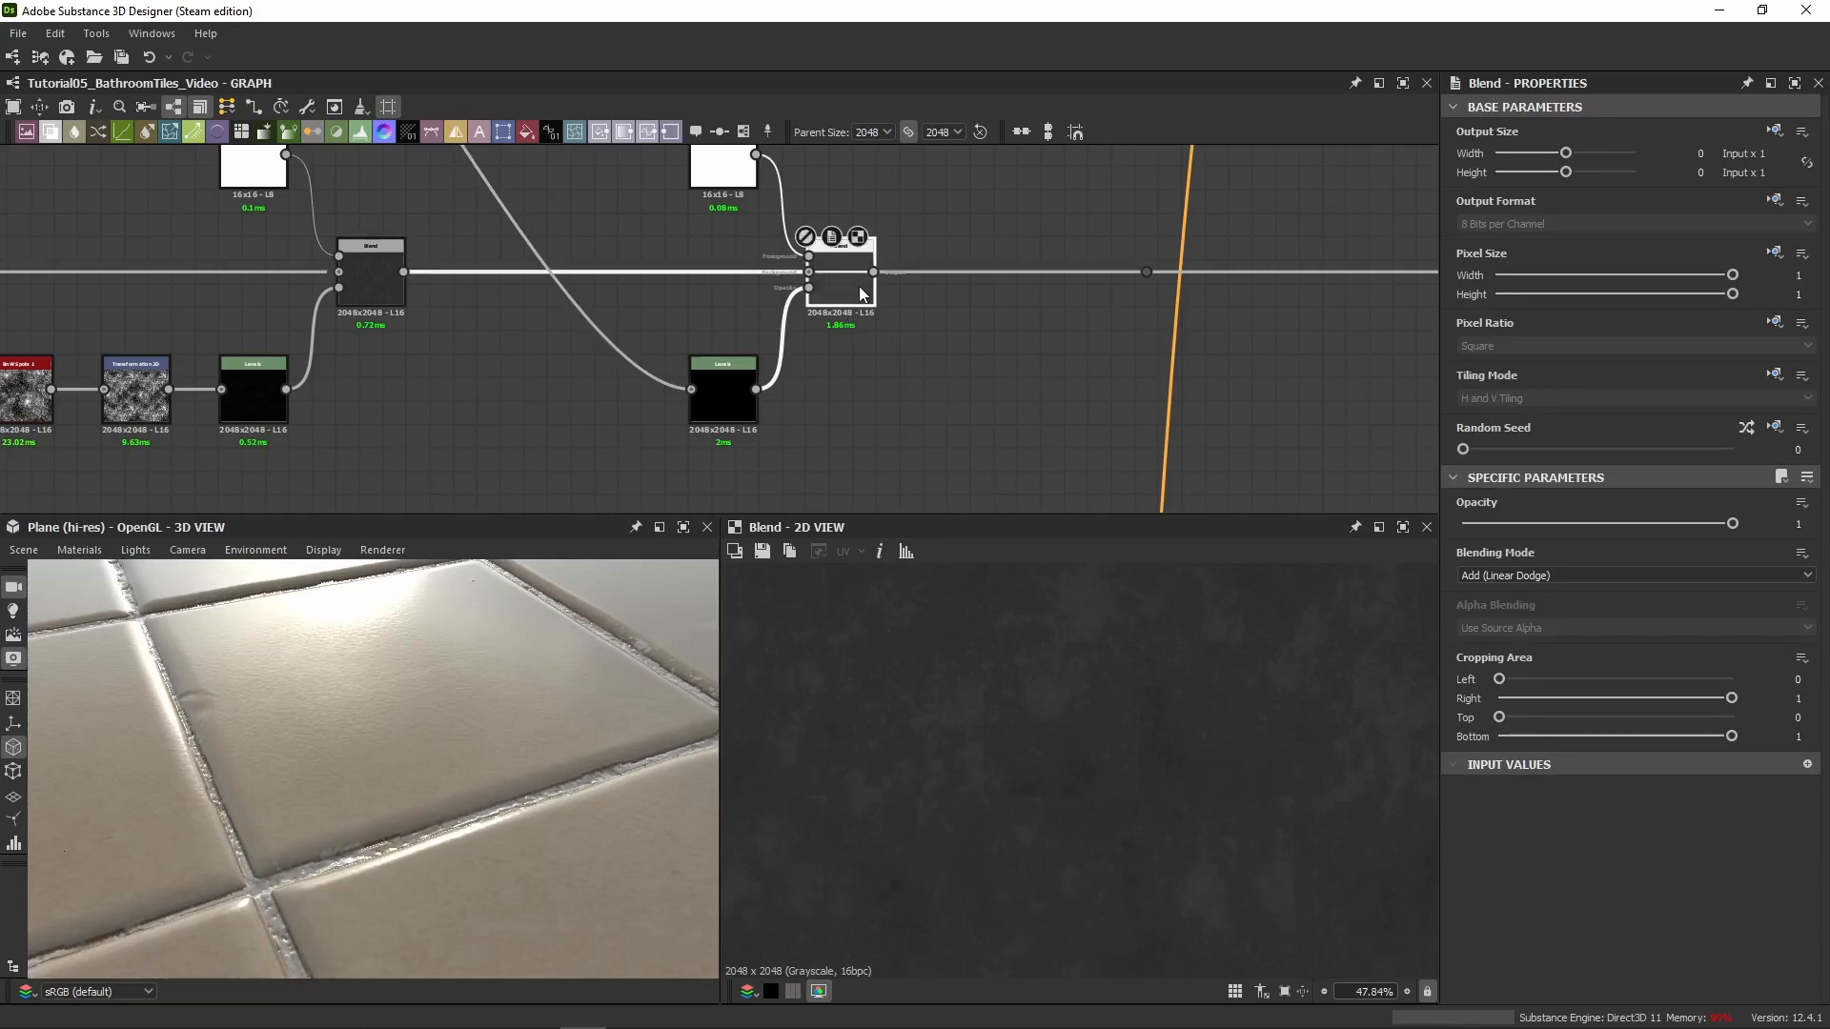
# Move the Dot farther along the roughness line and bring the third Blend, its Uniform Color and Levels closer to the second Blend
pyautogui.moveTo(982, 251); pyautogui.dragTo(651, 299, button='middle')
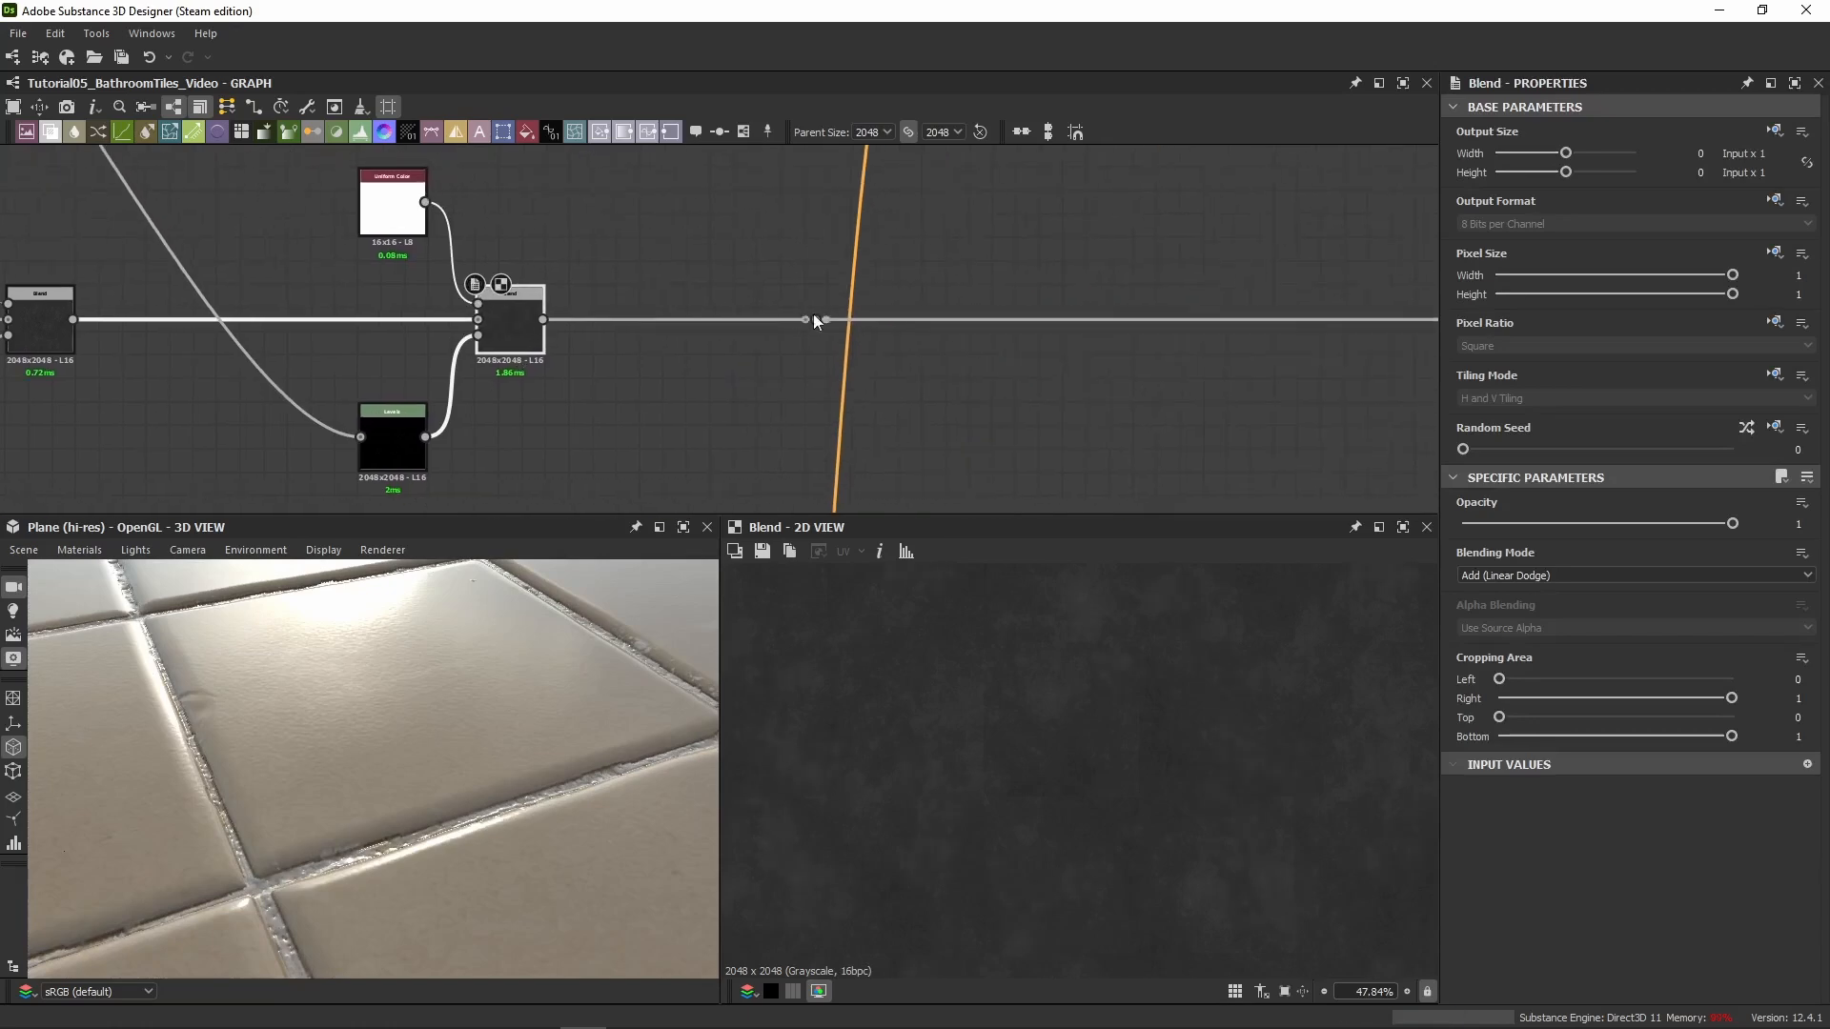
pyautogui.click(815, 319)
pyautogui.moveTo(815, 320); pyautogui.dragTo(1397, 322)
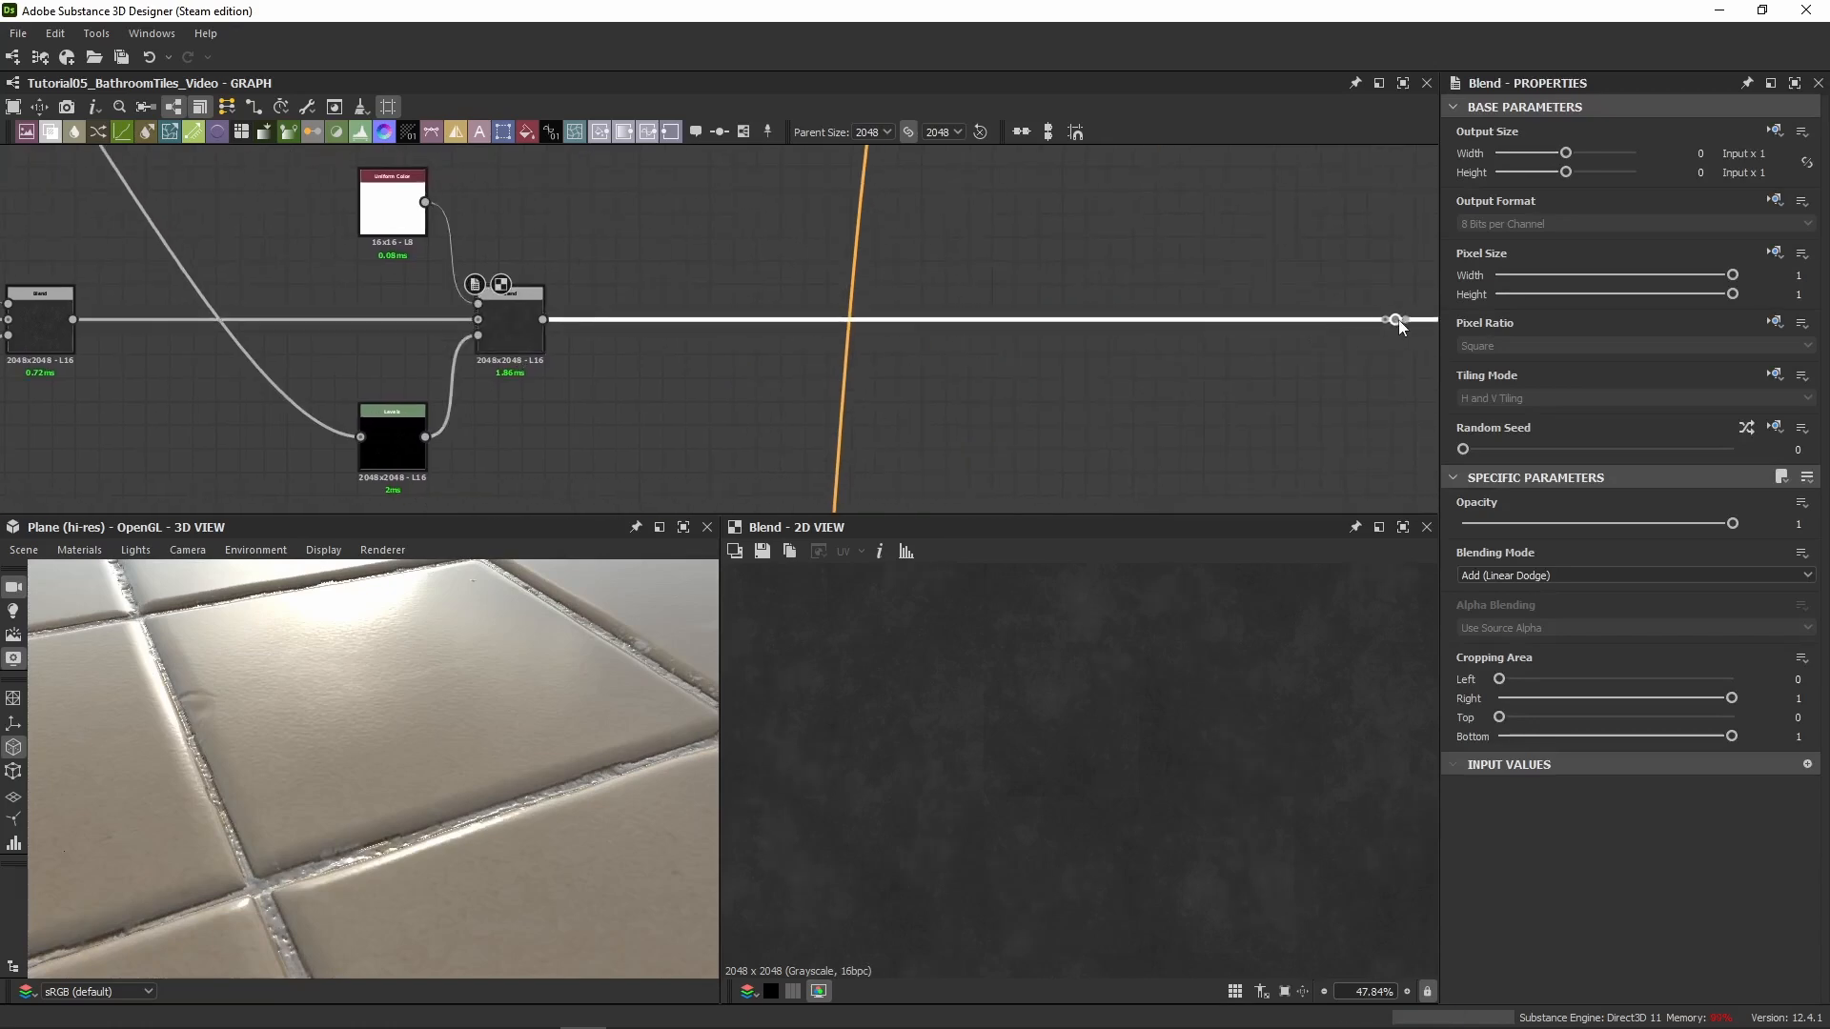
pyautogui.scroll(-6, 620, 299)
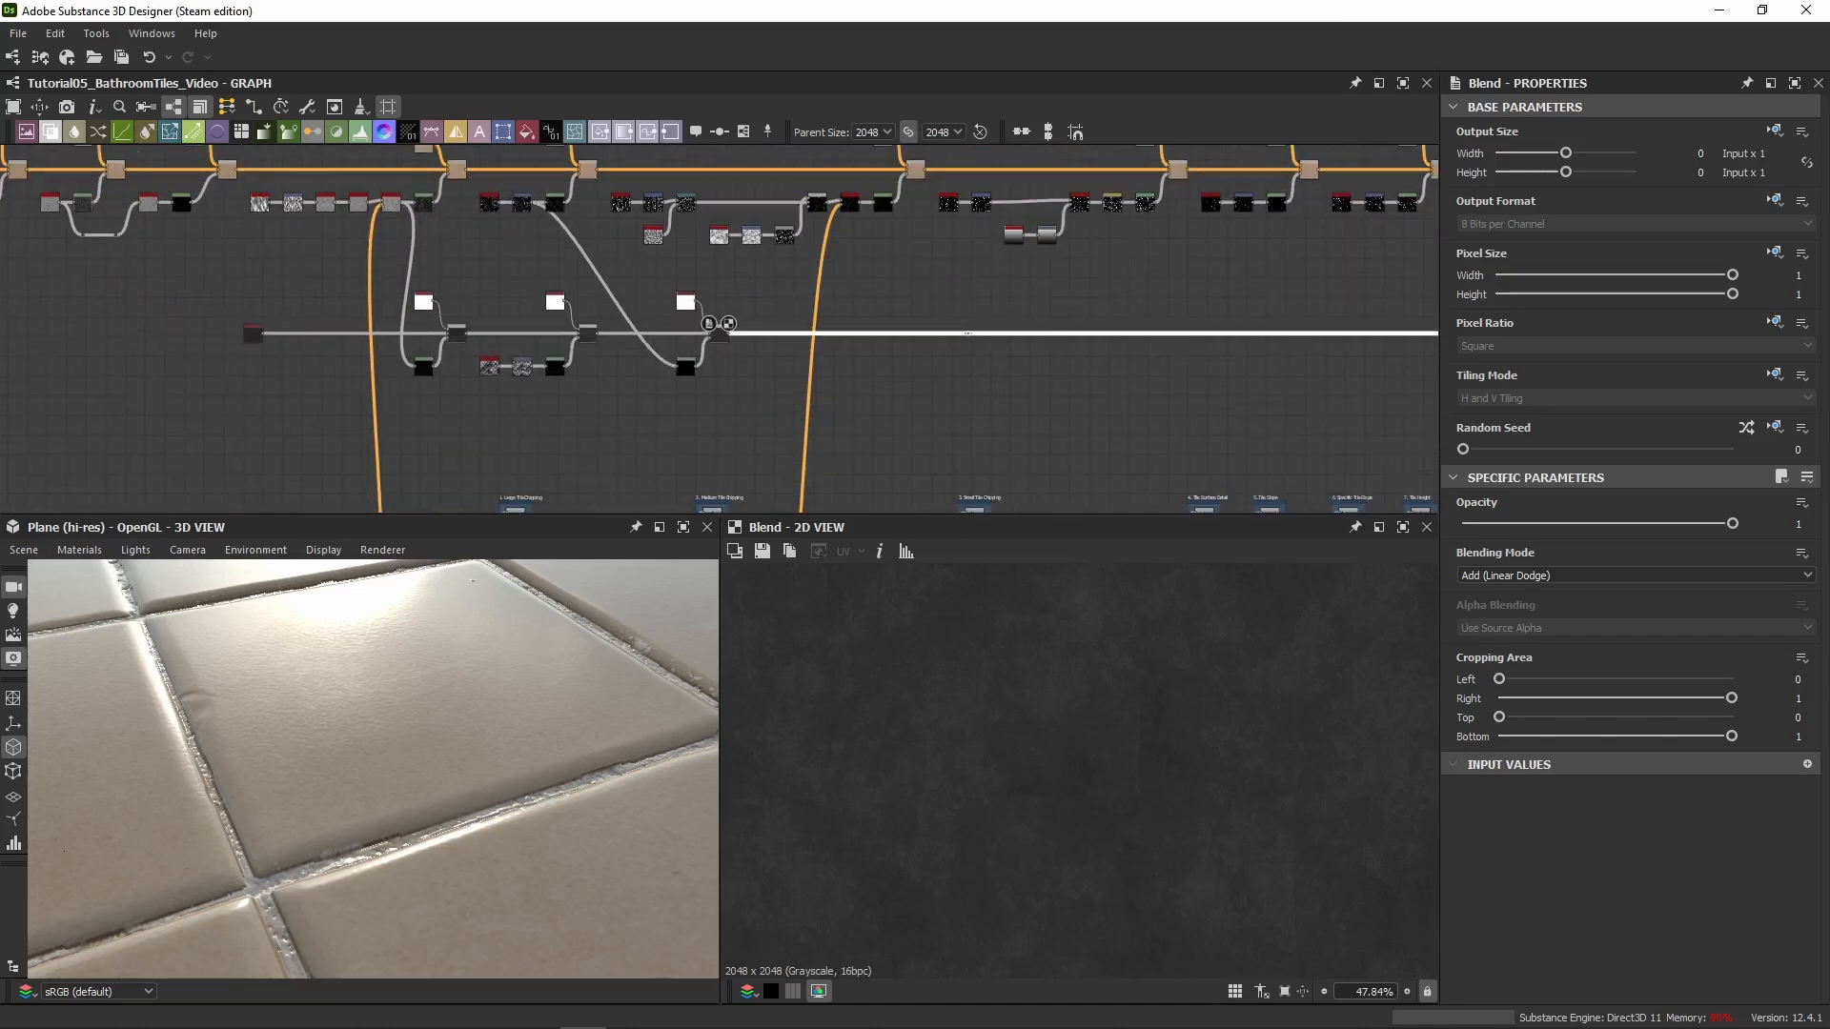
pyautogui.scroll(5, 687, 307)
pyautogui.moveTo(846, 280); pyautogui.dragTo(521, 471)
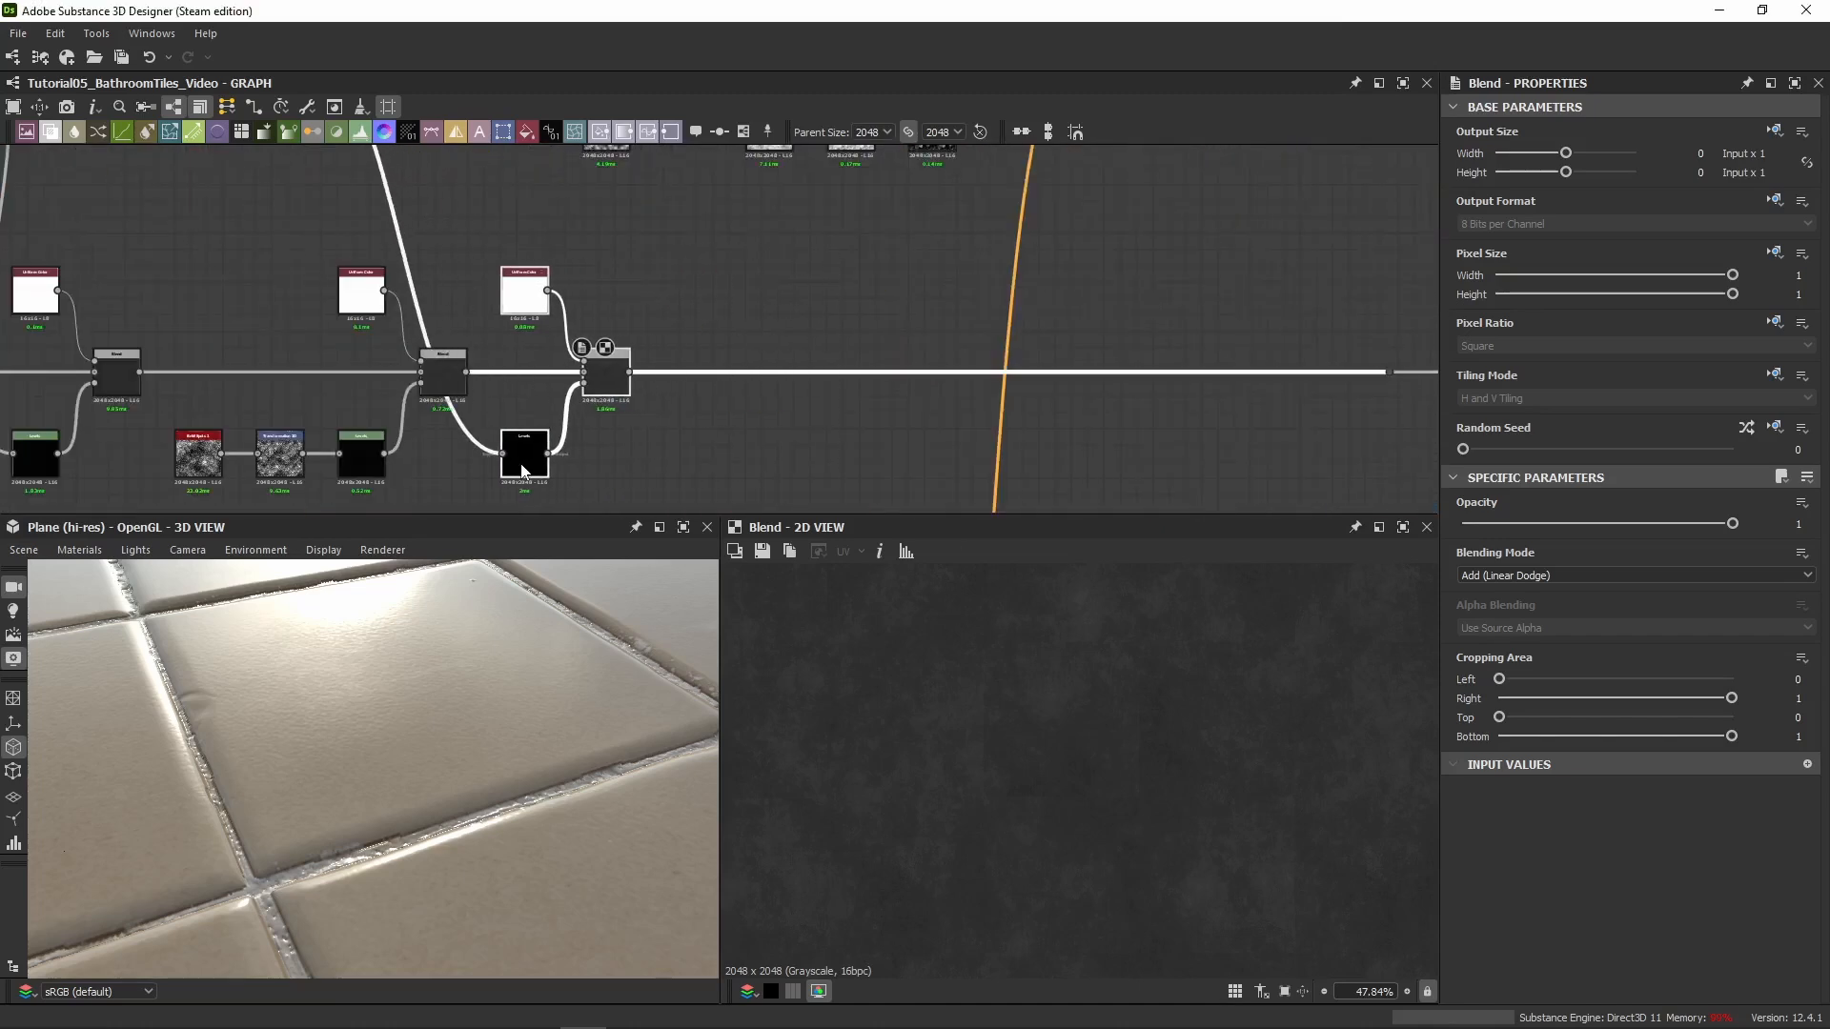
pyautogui.click(743, 344)
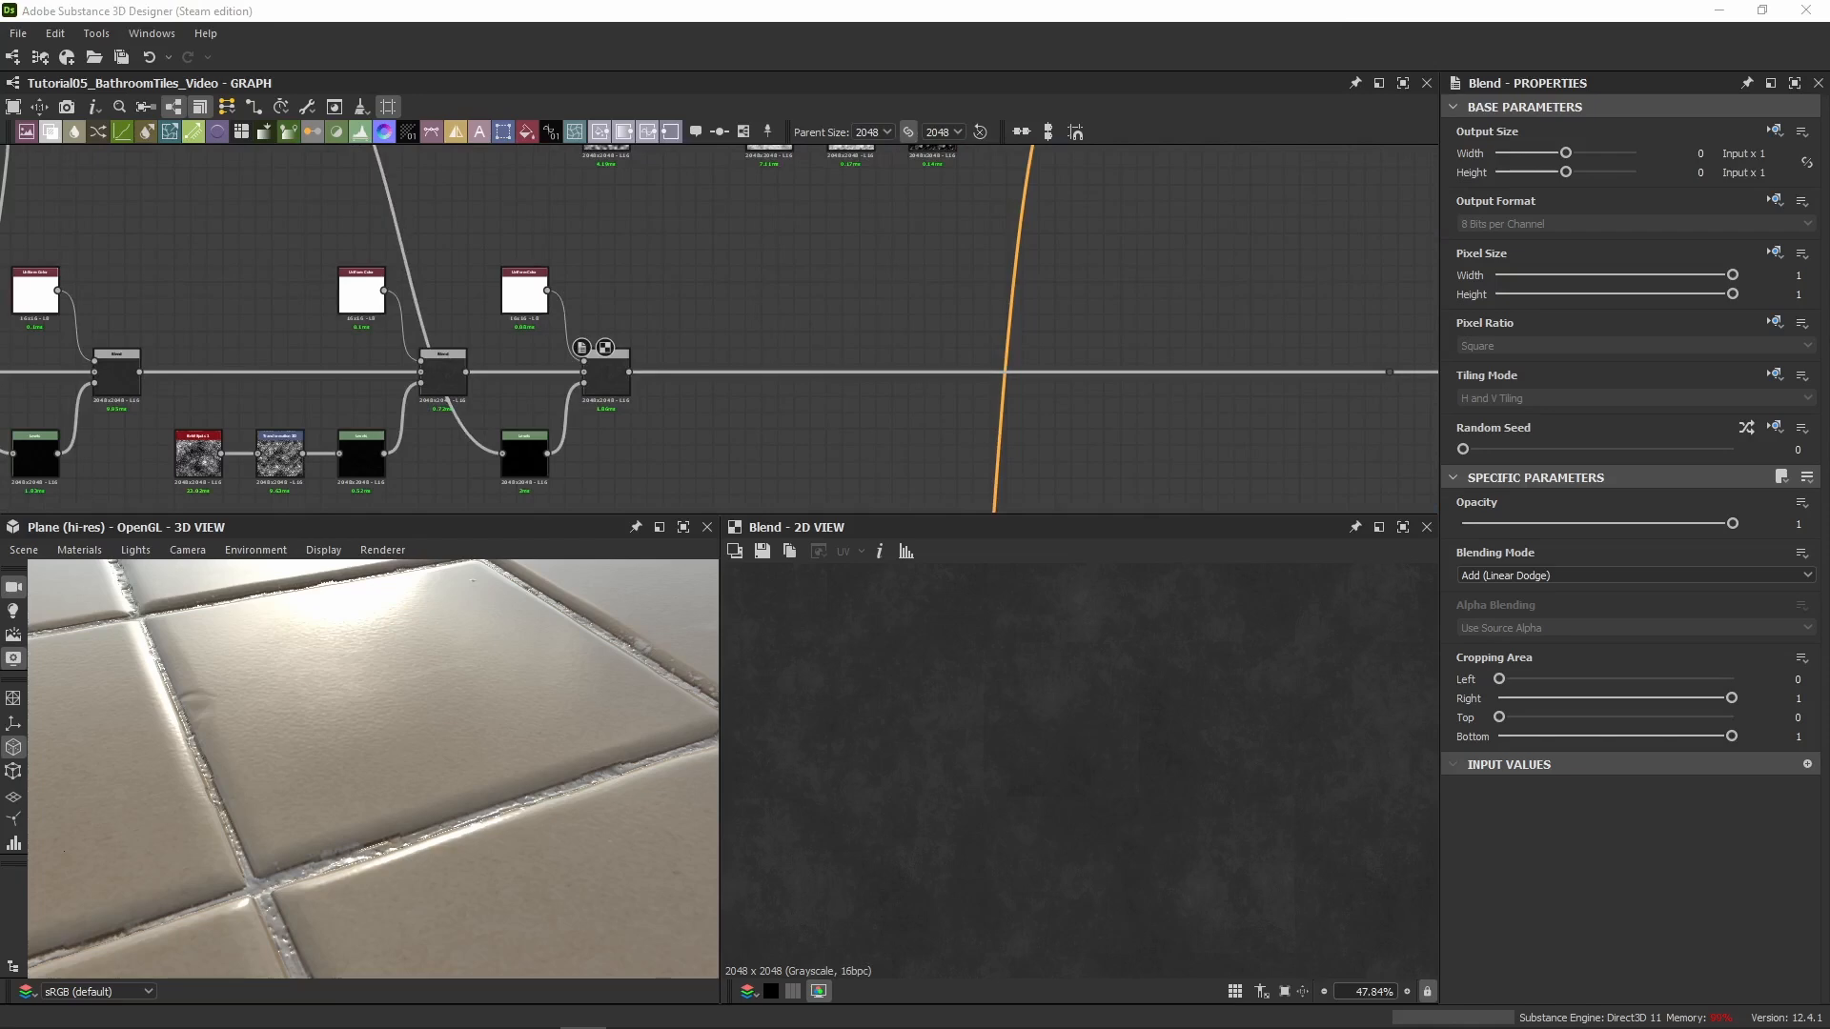
# Add a Fractal Sum 4 noise node below the roughness line, after the third Blend's Levels
pyautogui.moveTo(752, 447); pyautogui.dragTo(601, 393, button='middle')
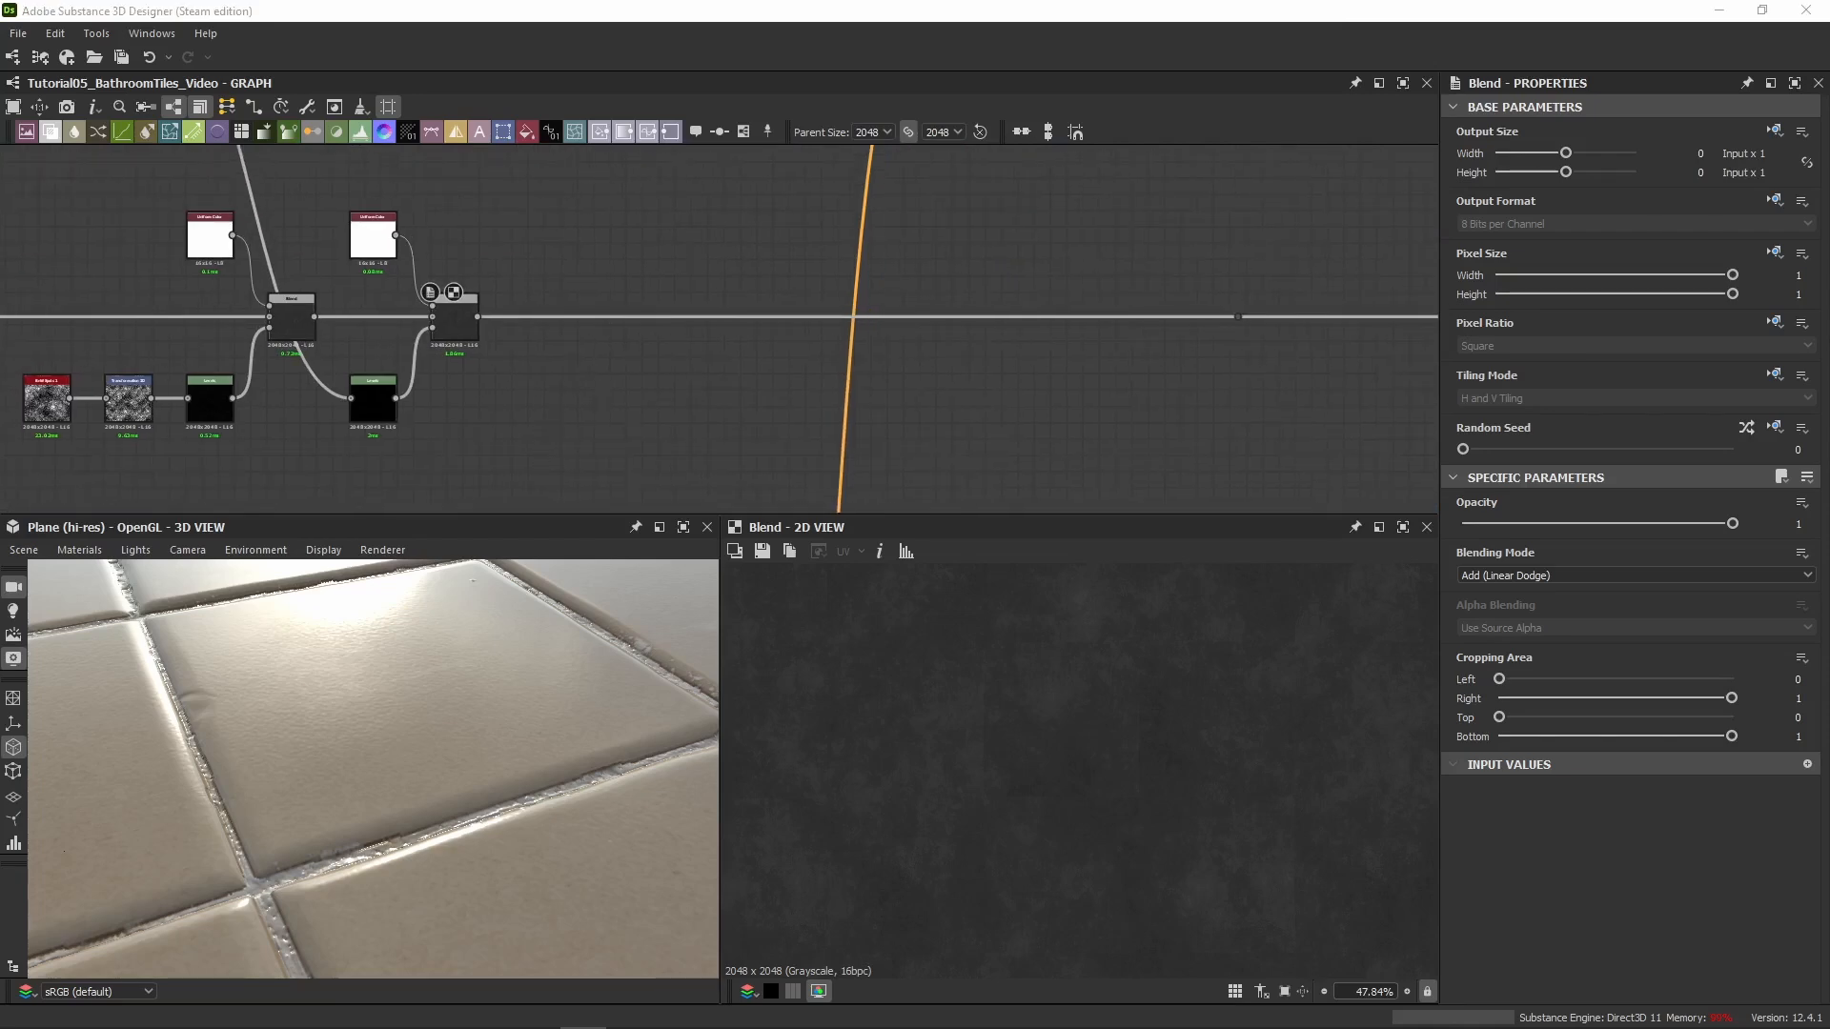
pyautogui.click(511, 385)
pyautogui.scroll(2, 510, 385)
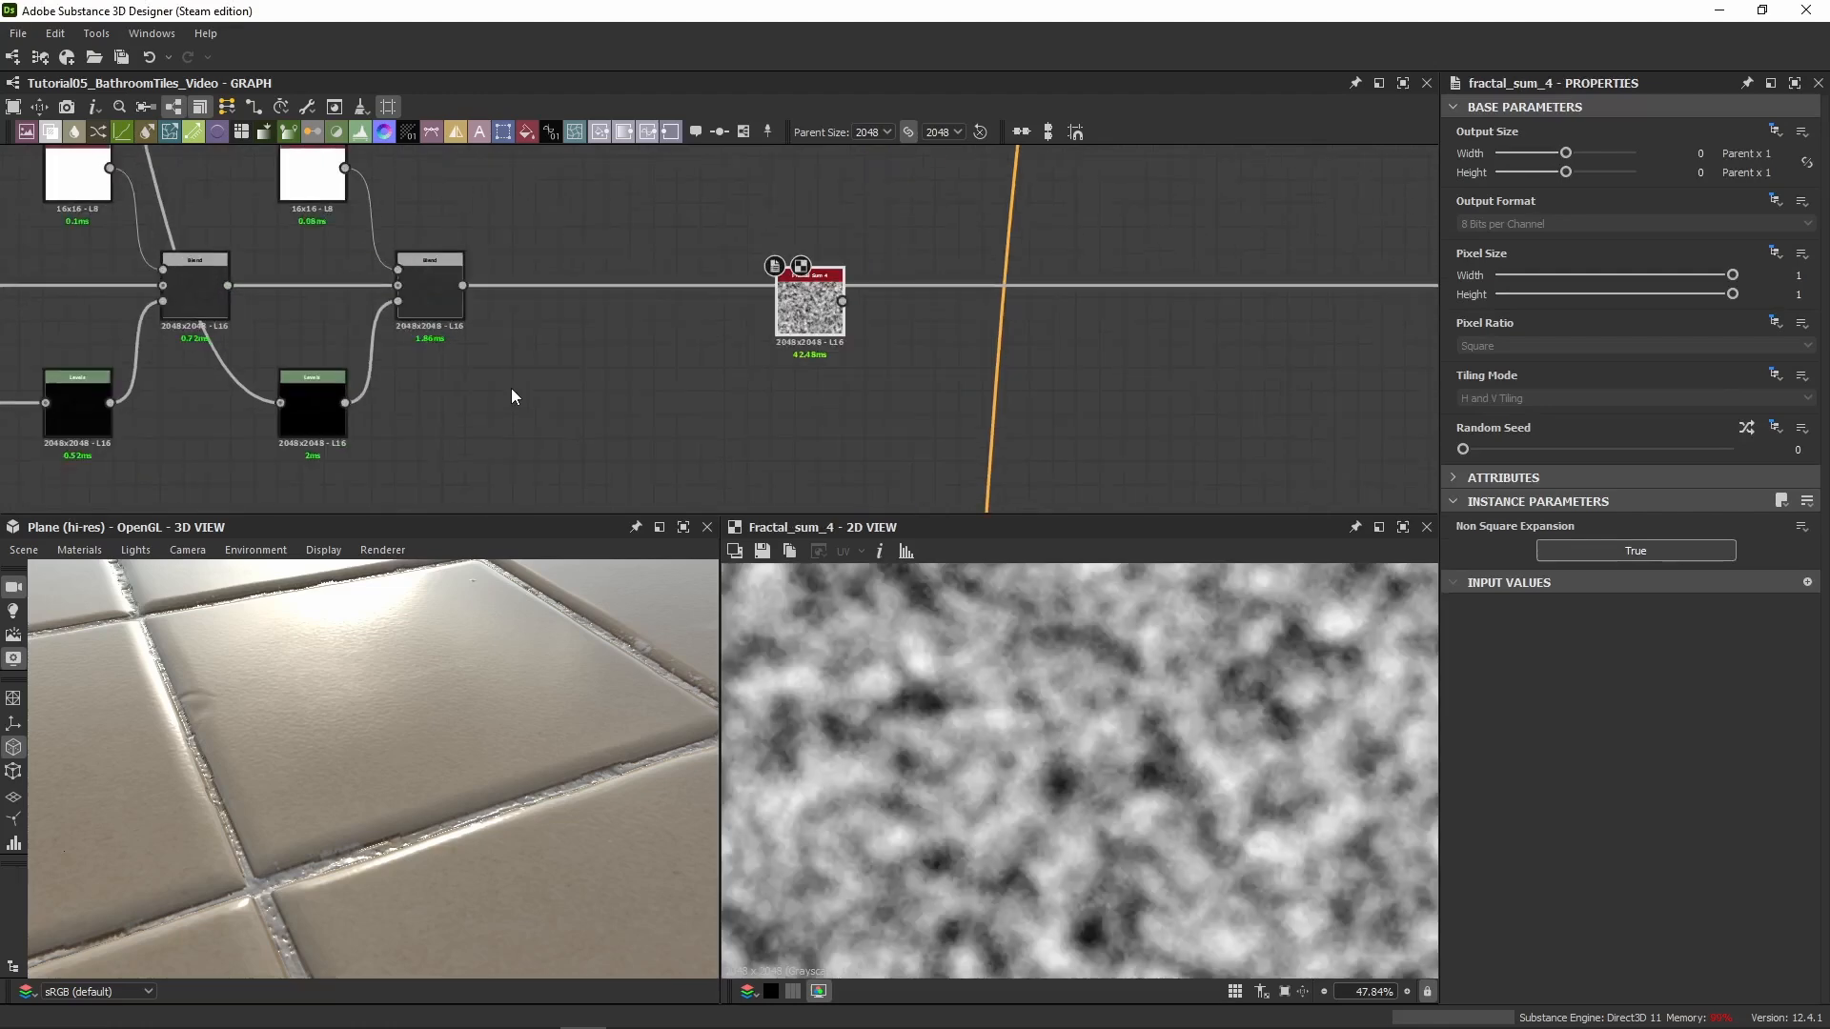
pyautogui.moveTo(810, 338); pyautogui.dragTo(550, 431)
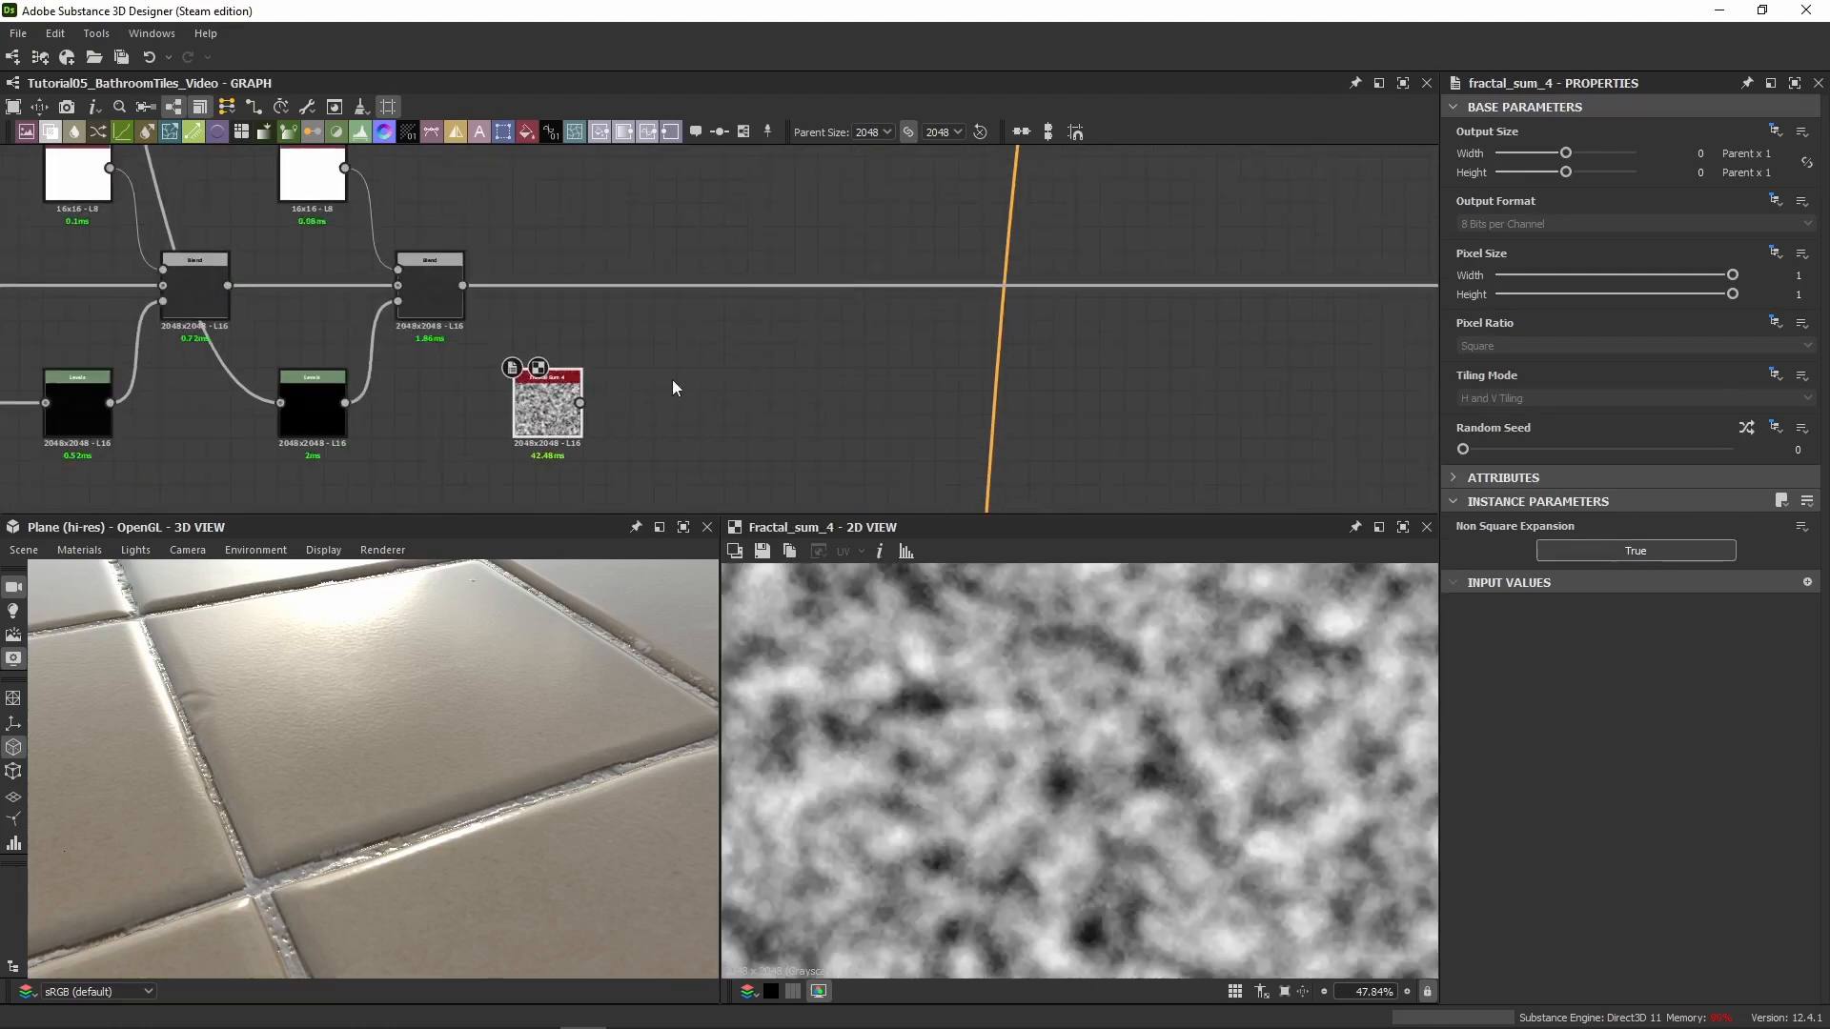
# Add a Histogram Range node beside Fractal Sum 4 and feed the noise into it
pyautogui.press('space')
pyautogui.press('Return')
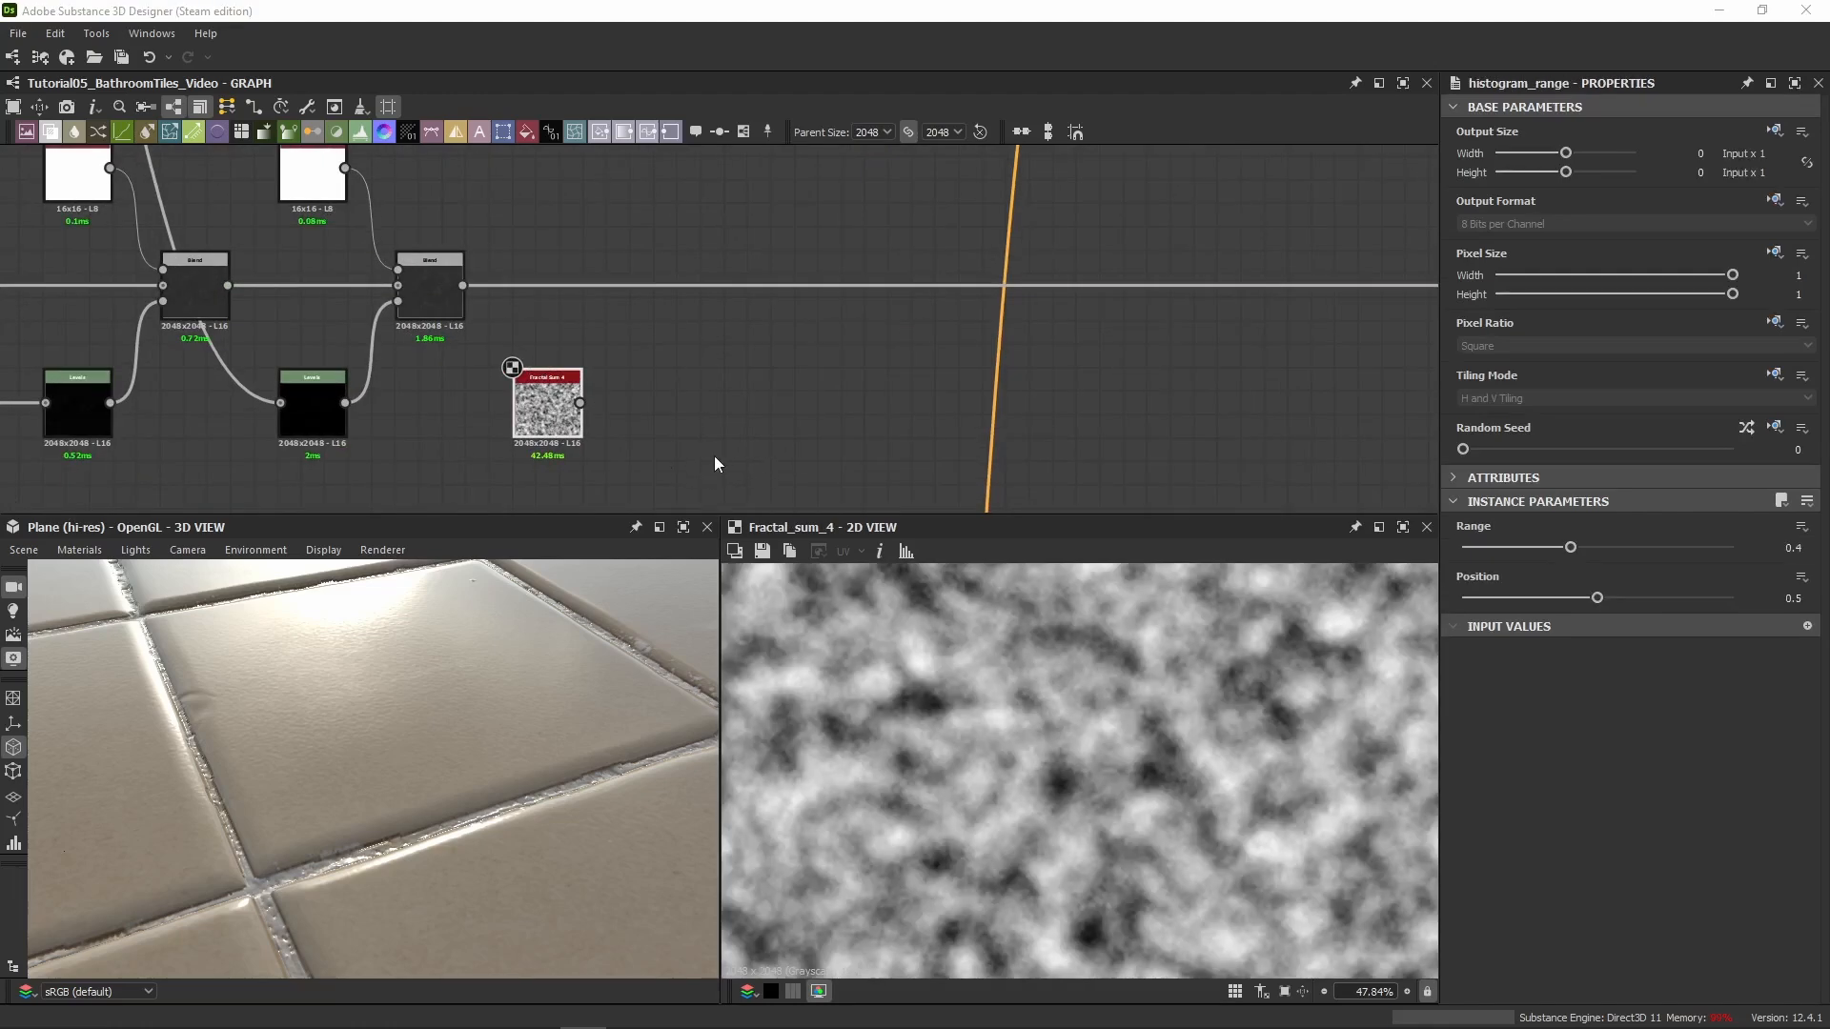
pyautogui.moveTo(715, 351); pyautogui.dragTo(666, 427)
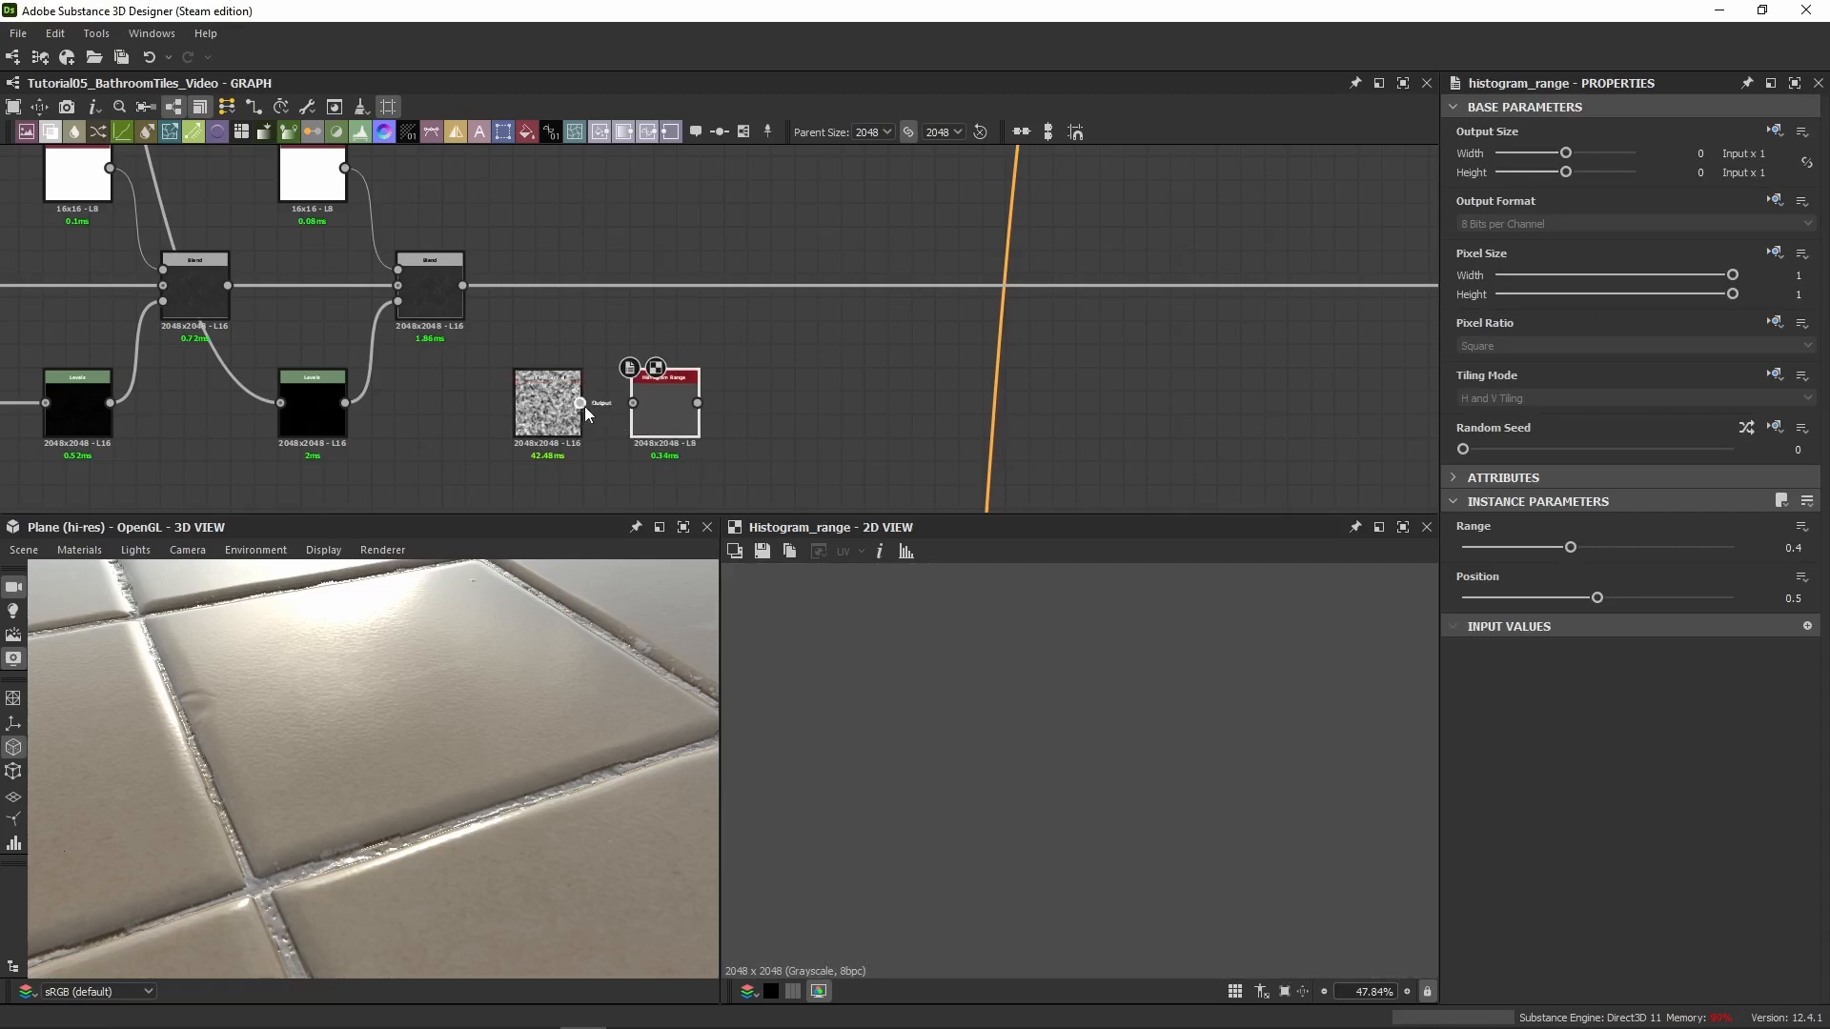
# Add a Sharpen node after Histogram Range and connect the two
pyautogui.press('space')
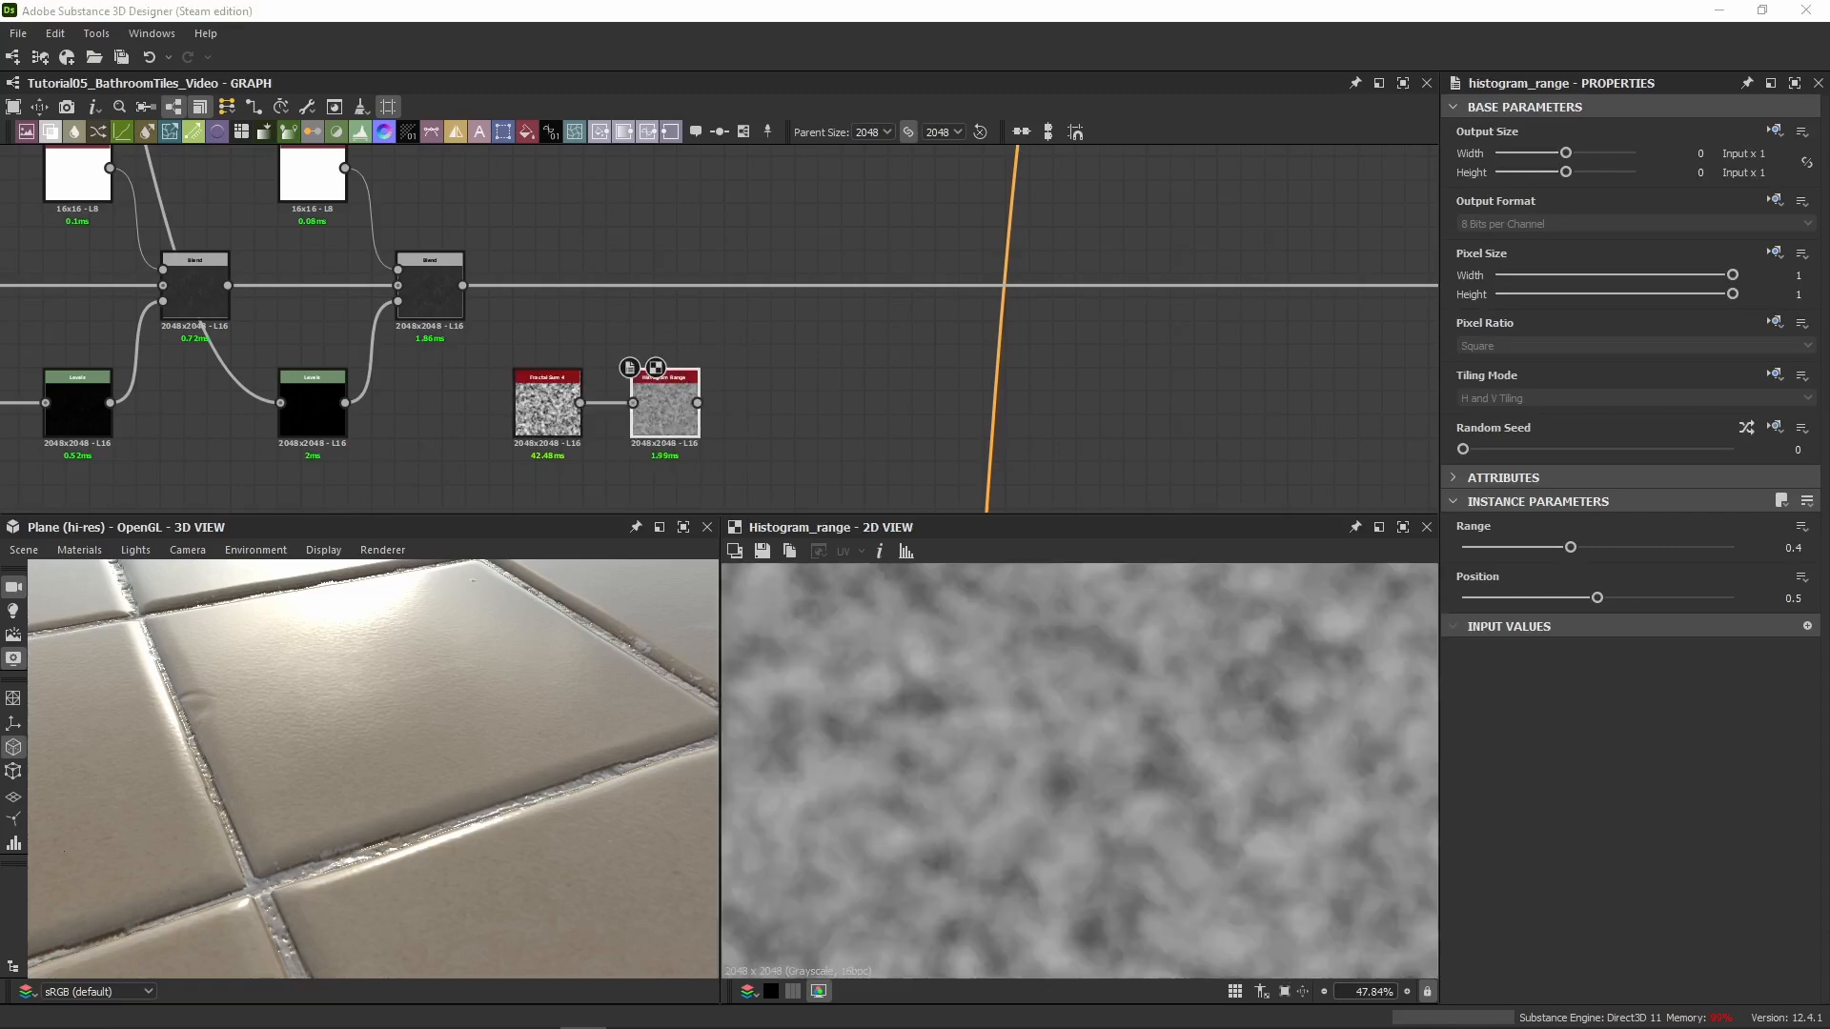
pyautogui.press('Return')
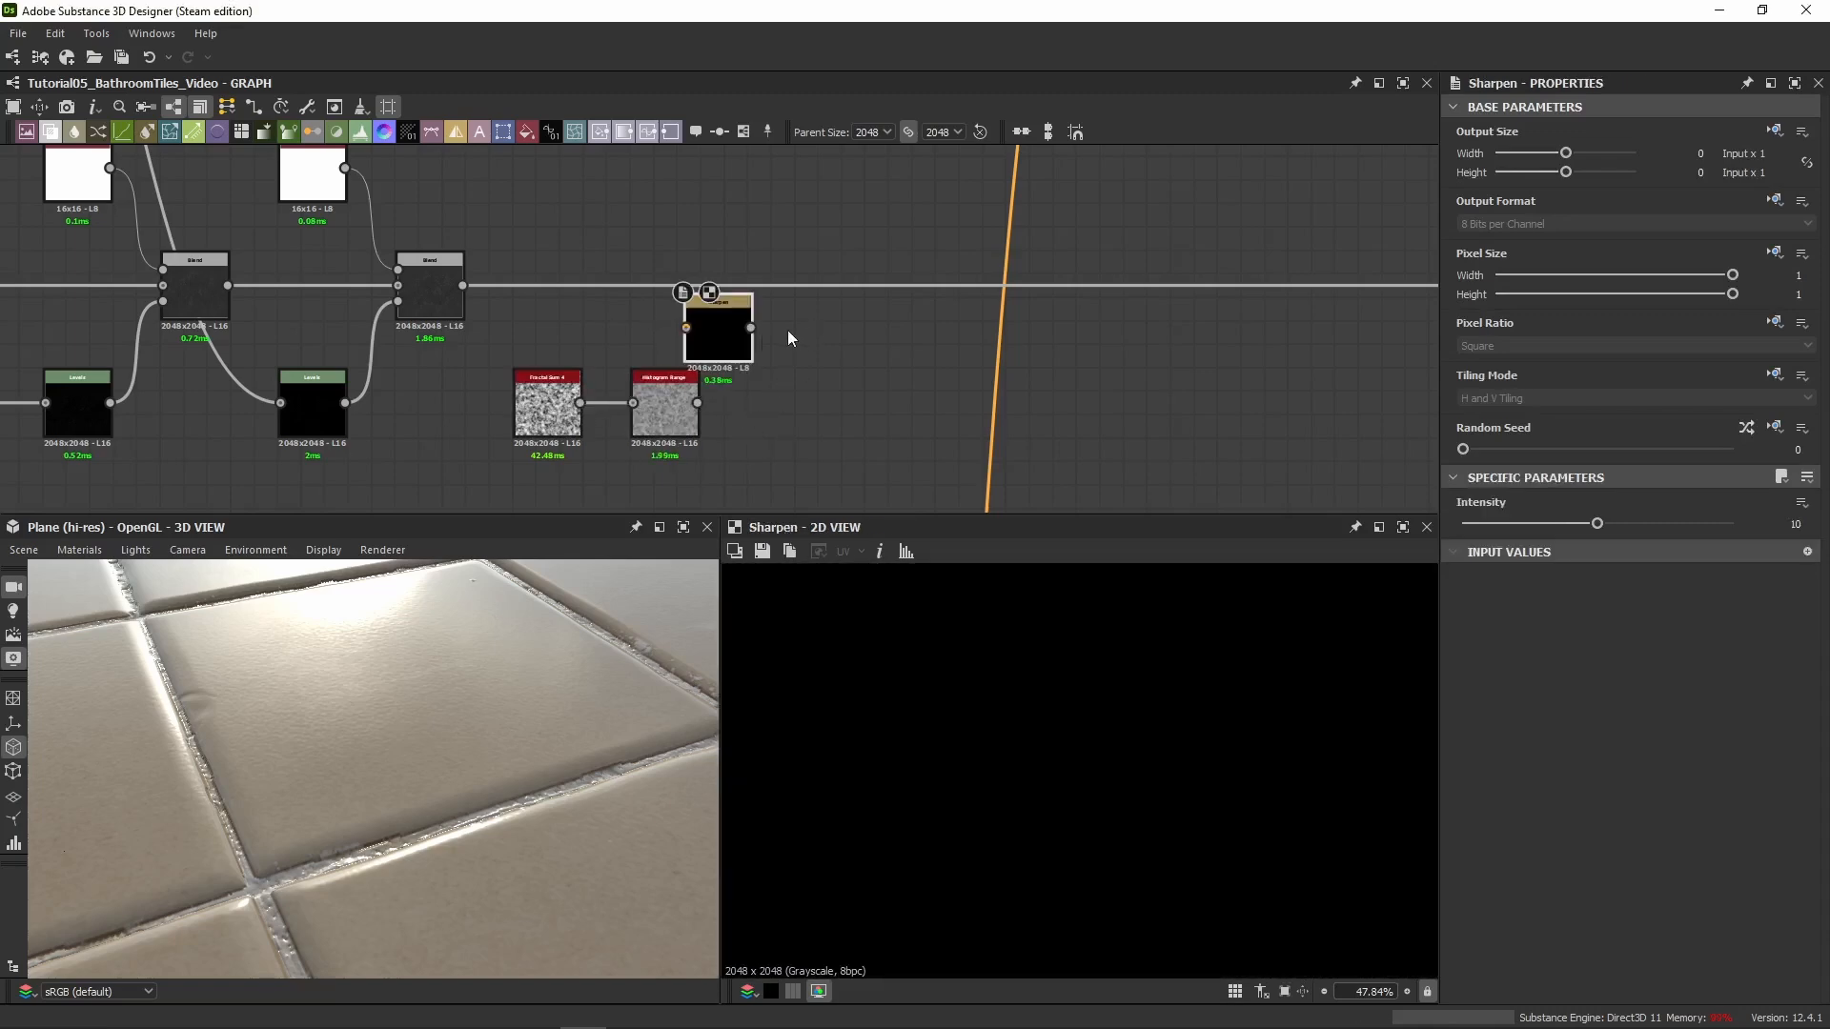
pyautogui.scroll(2, 642, 359)
pyautogui.moveTo(782, 347); pyautogui.dragTo(865, 450)
pyautogui.moveTo(721, 421); pyautogui.dragTo(797, 421)
pyautogui.moveTo(829, 385); pyautogui.dragTo(619, 293, button='middle')
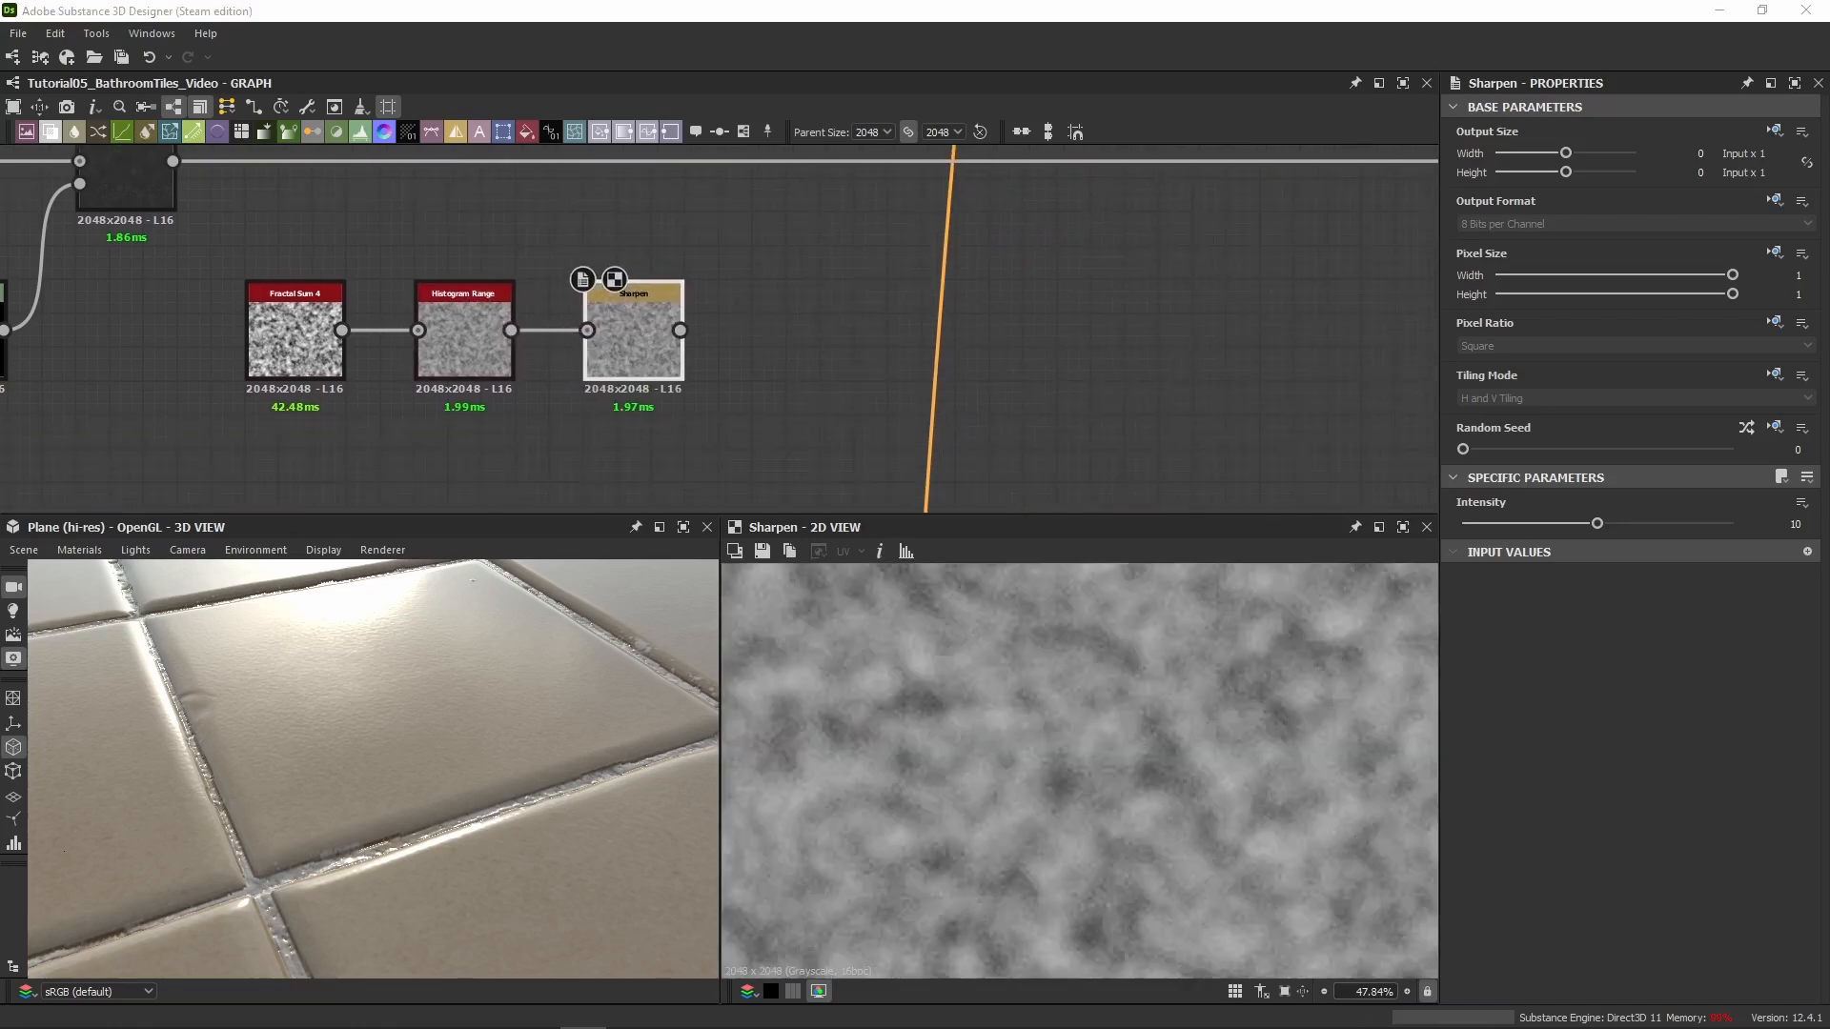
# Paste a Uniform Color, Levels and Blend set after Sharpen, feeding Sharpen into Levels and the third Blend into the new Blend's background
pyautogui.moveTo(775, 256); pyautogui.dragTo(756, 425, button='middle')
pyautogui.scroll(-3, 757, 425)
pyautogui.hotkey('ctrl', 'v')
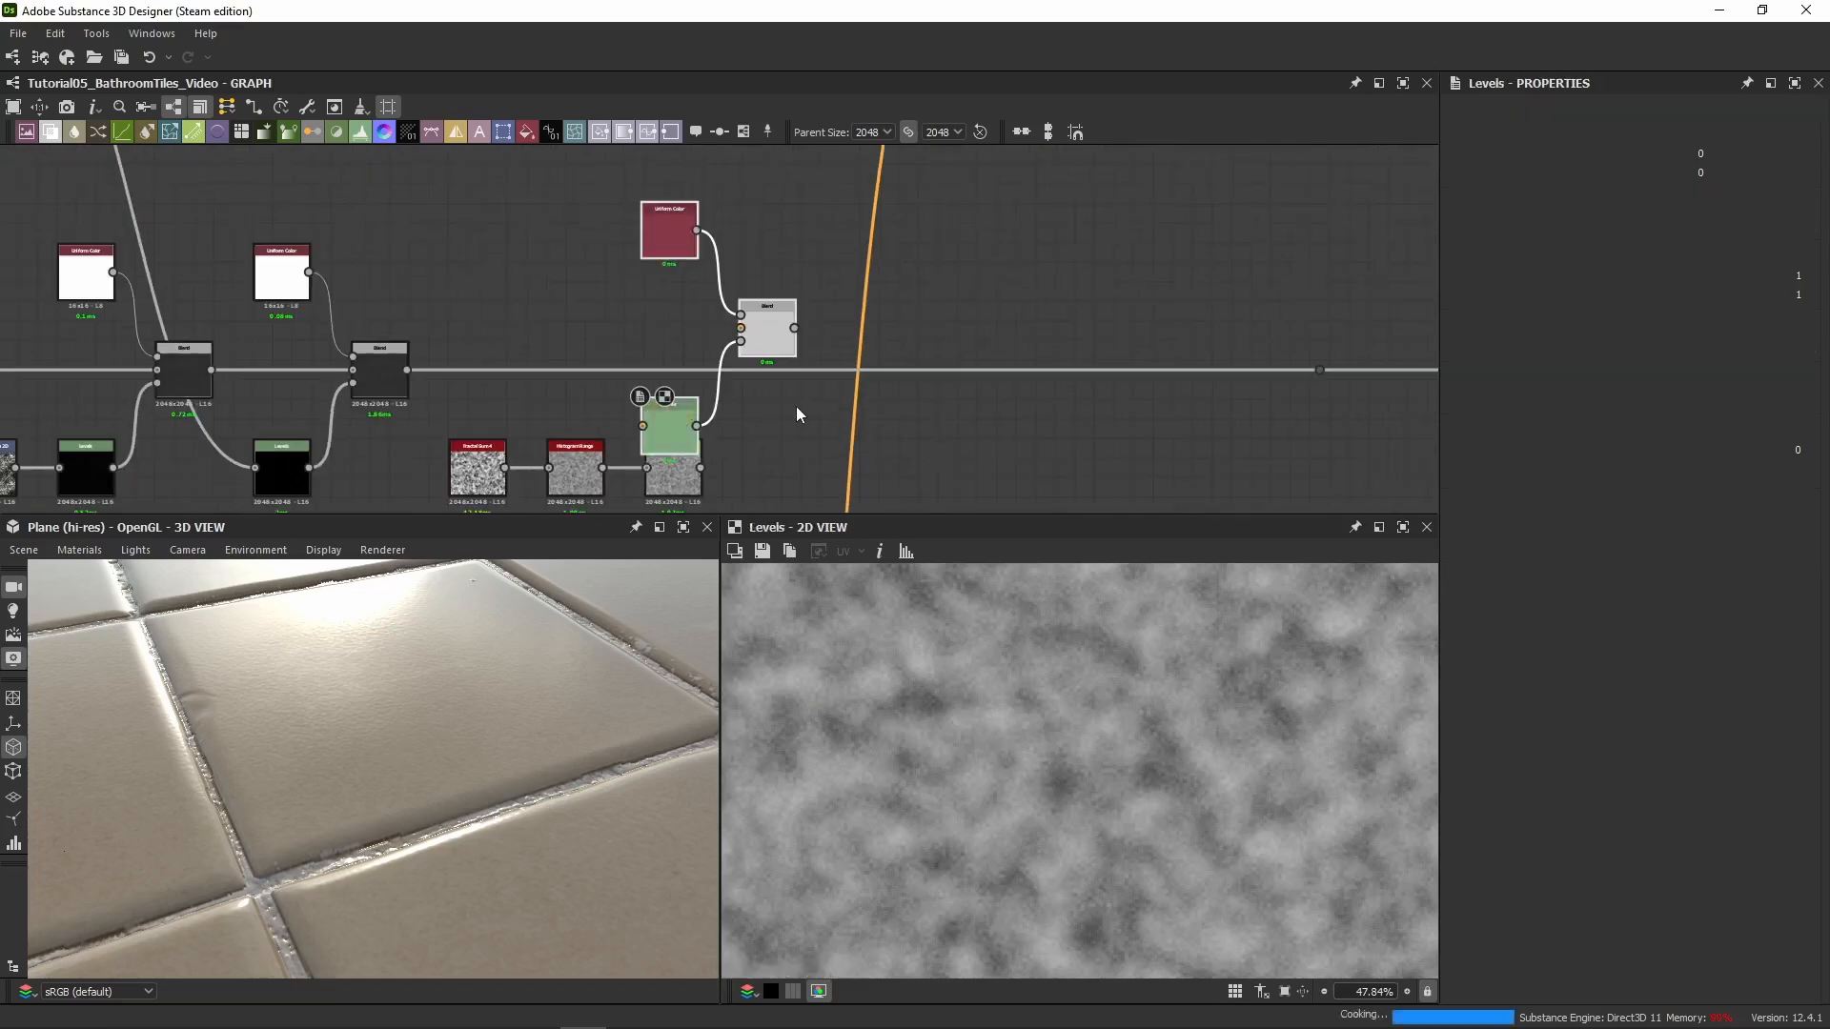
pyautogui.moveTo(683, 434); pyautogui.dragTo(806, 454)
pyautogui.scroll(3, 914, 384)
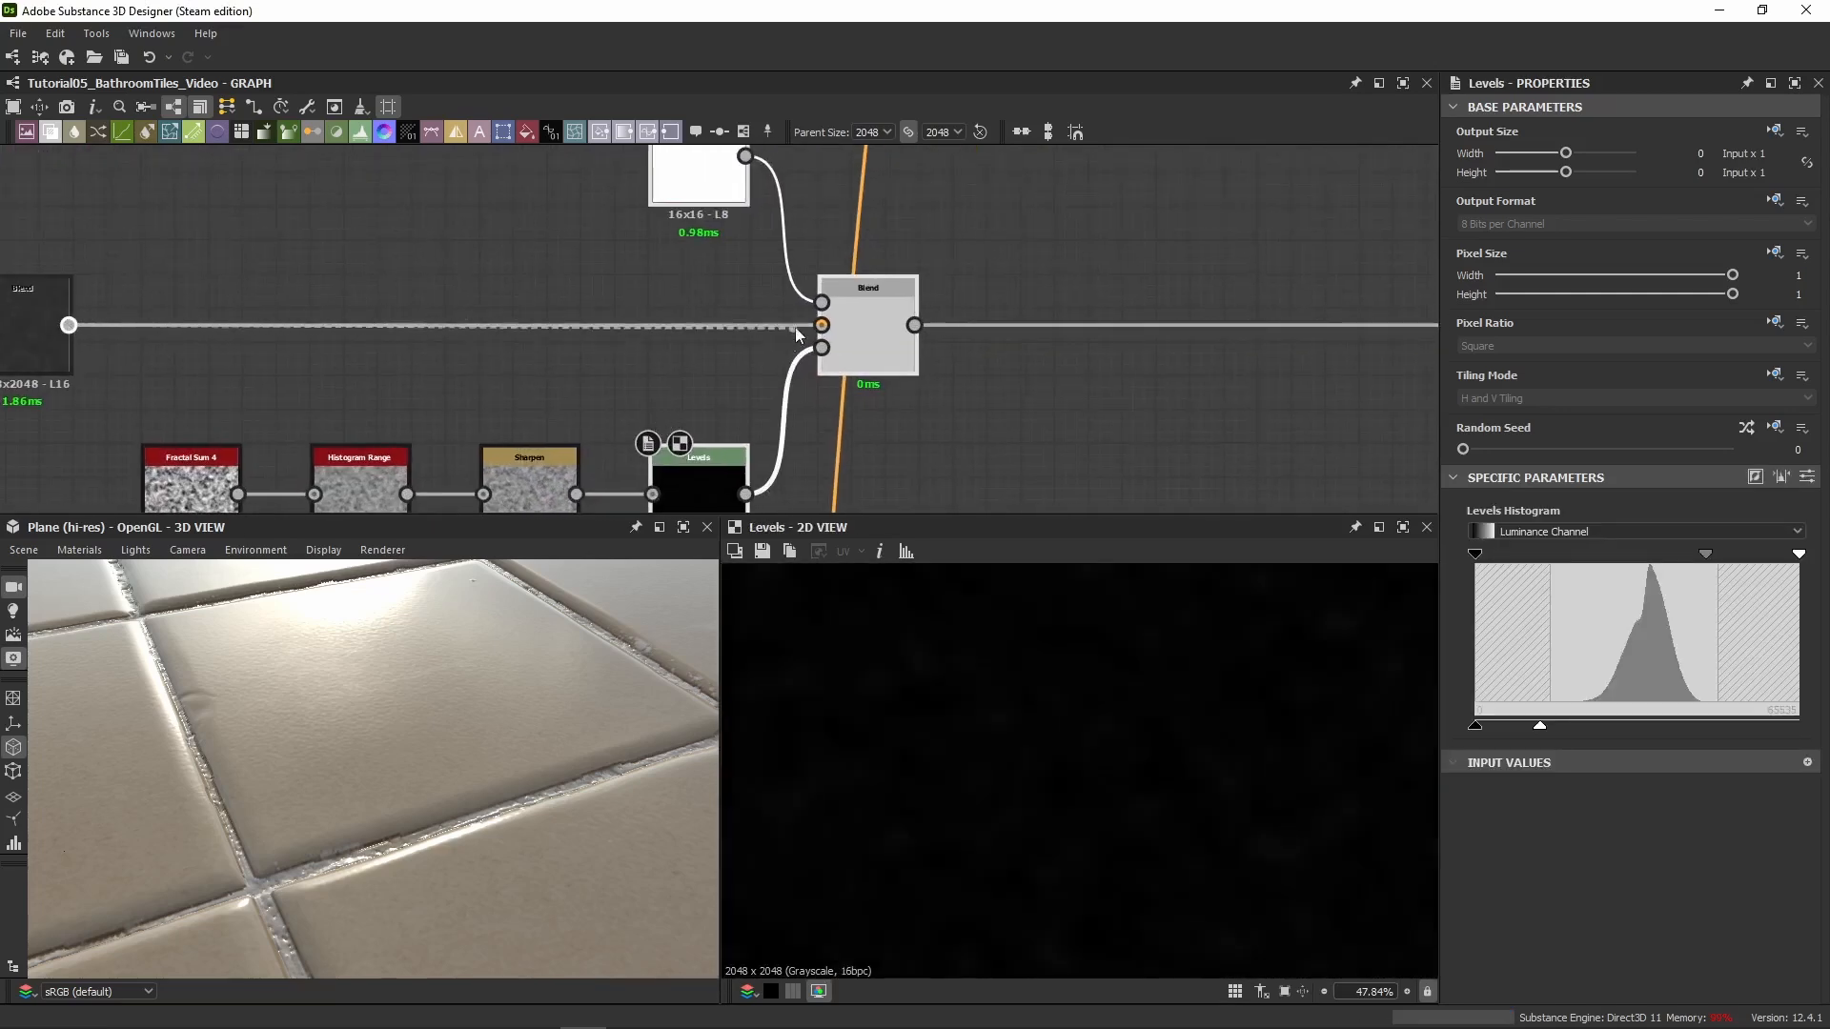
pyautogui.moveTo(68, 326); pyautogui.dragTo(862, 325)
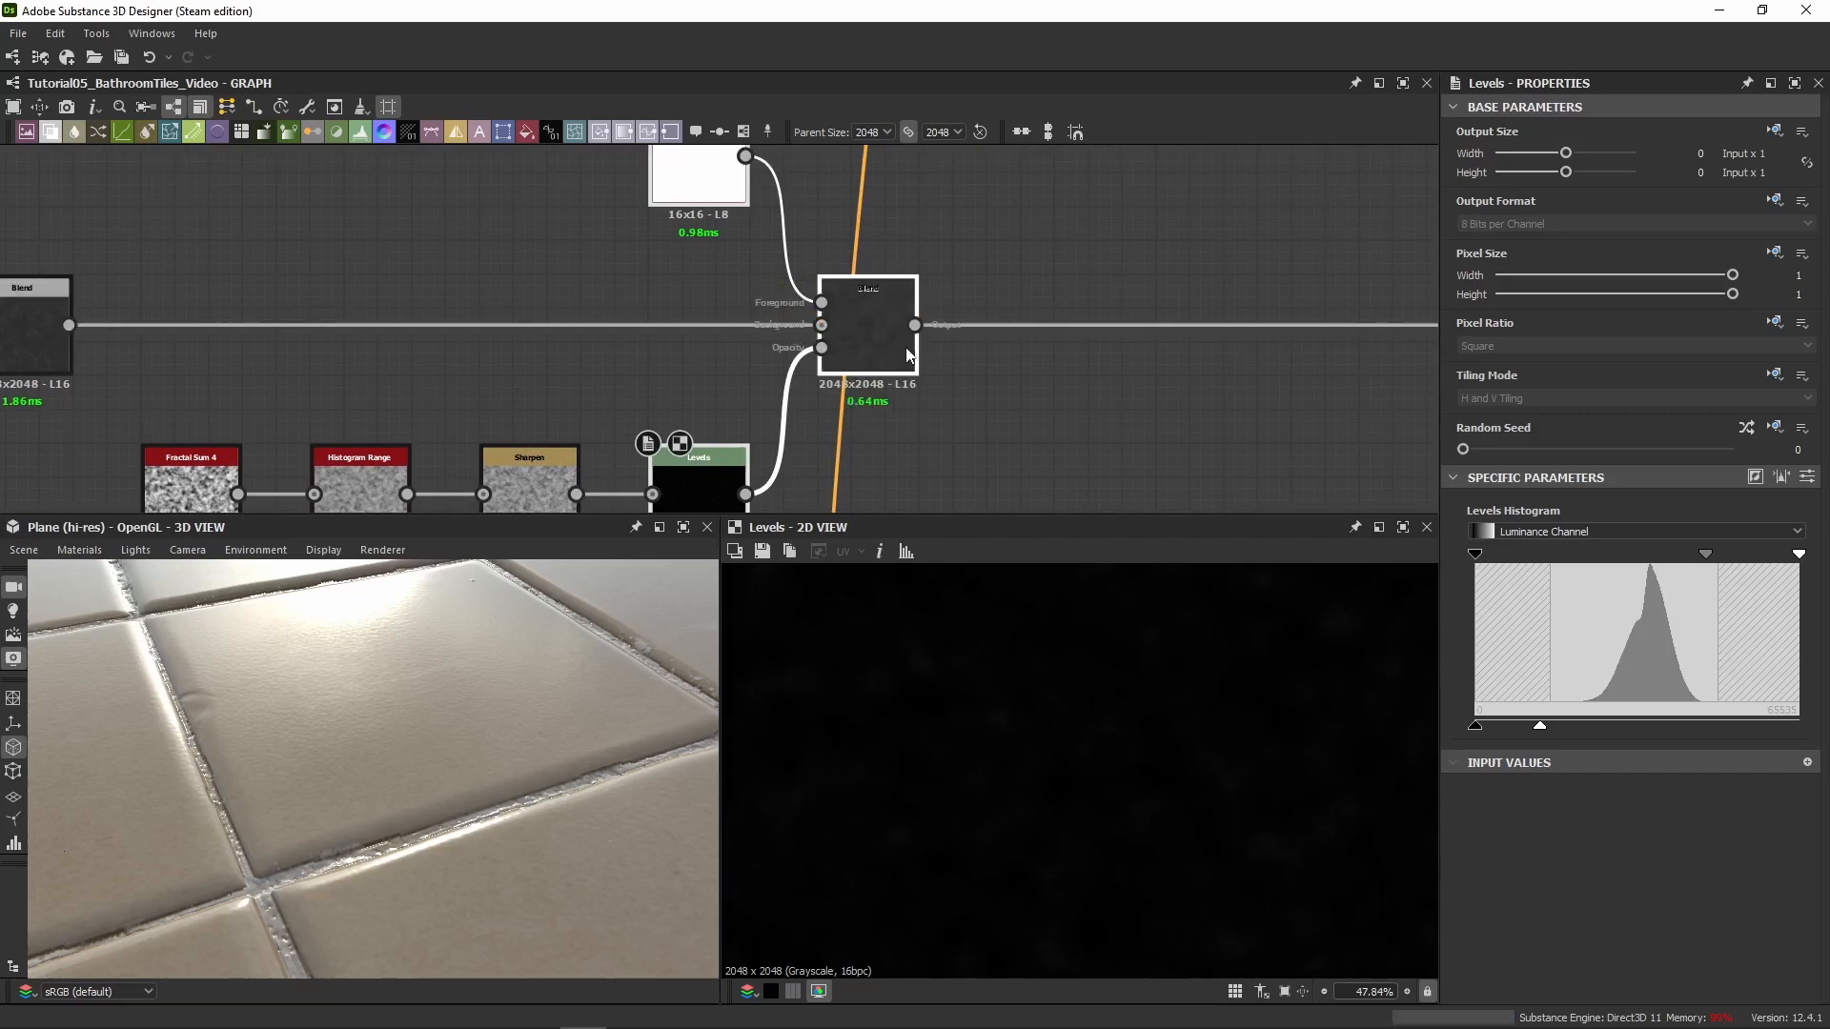
# Examine the new Levels node's numeric parameters and the output size of the Uniform Color nodes
pyautogui.moveTo(863, 460); pyautogui.dragTo(837, 372, button='middle')
pyautogui.click(1074, 421)
pyautogui.click(1807, 476)
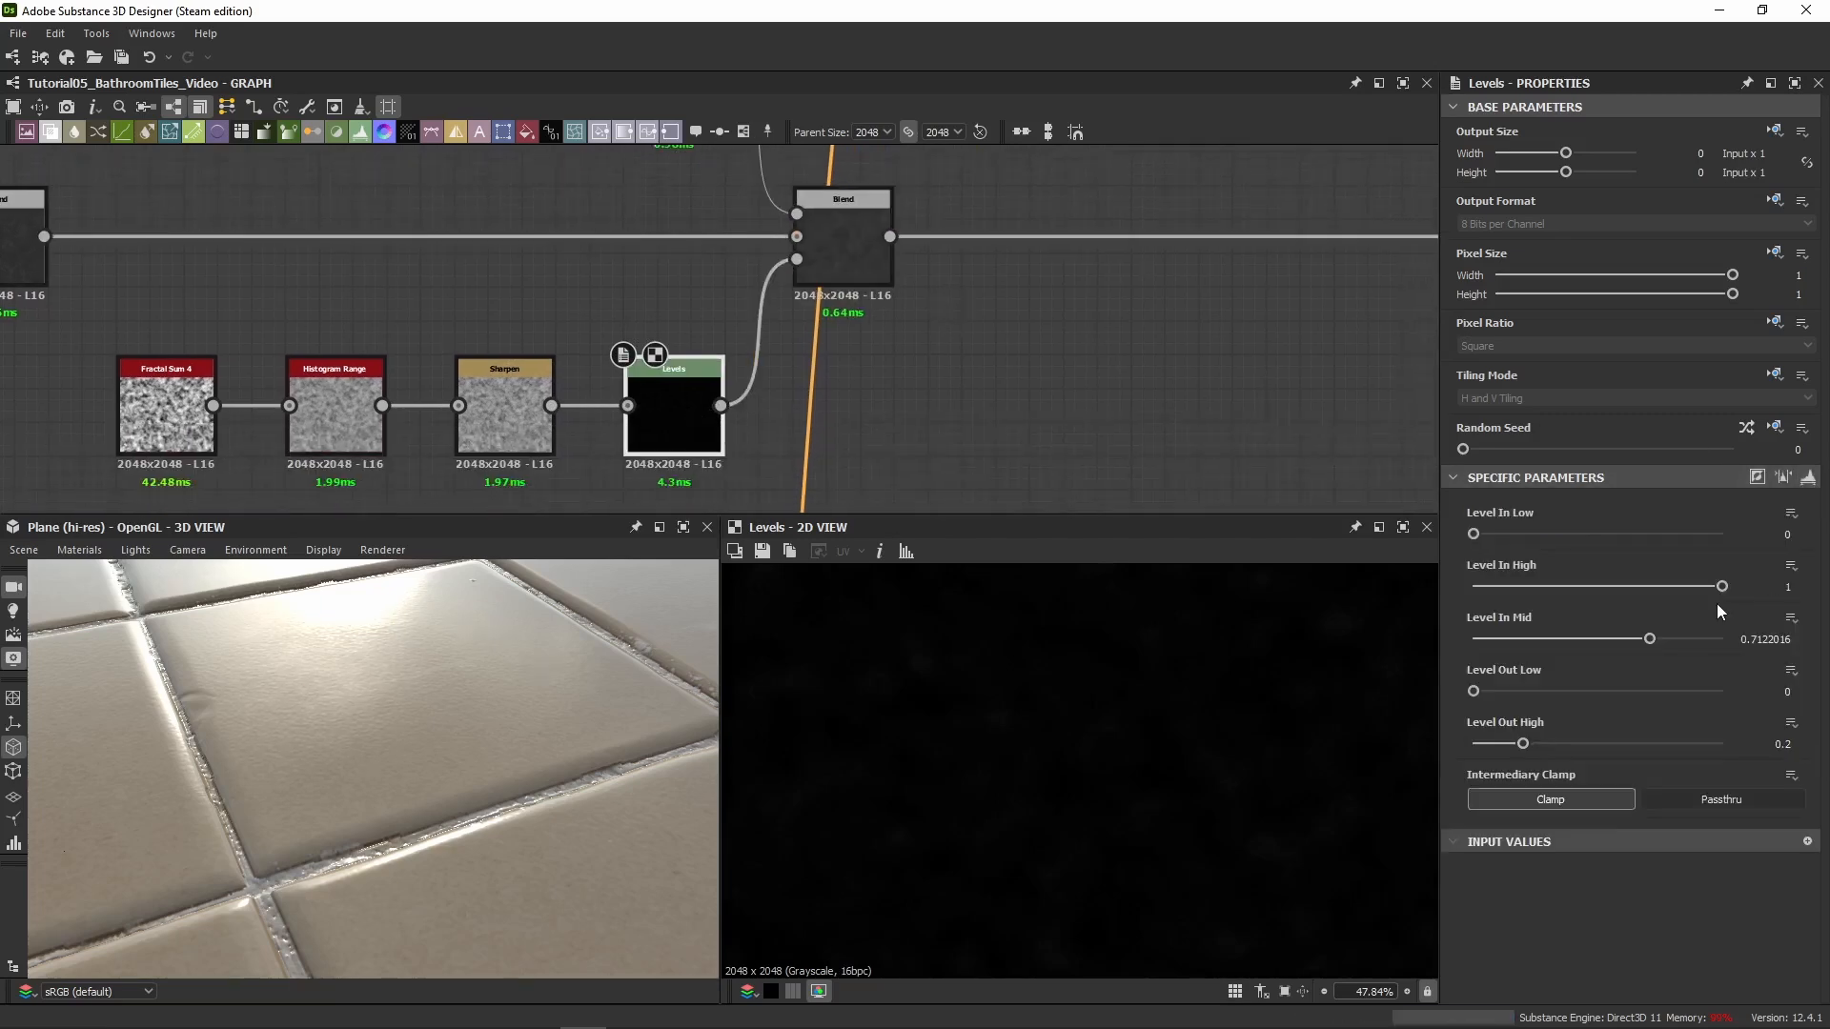
pyautogui.moveTo(925, 345); pyautogui.dragTo(947, 484, button='middle')
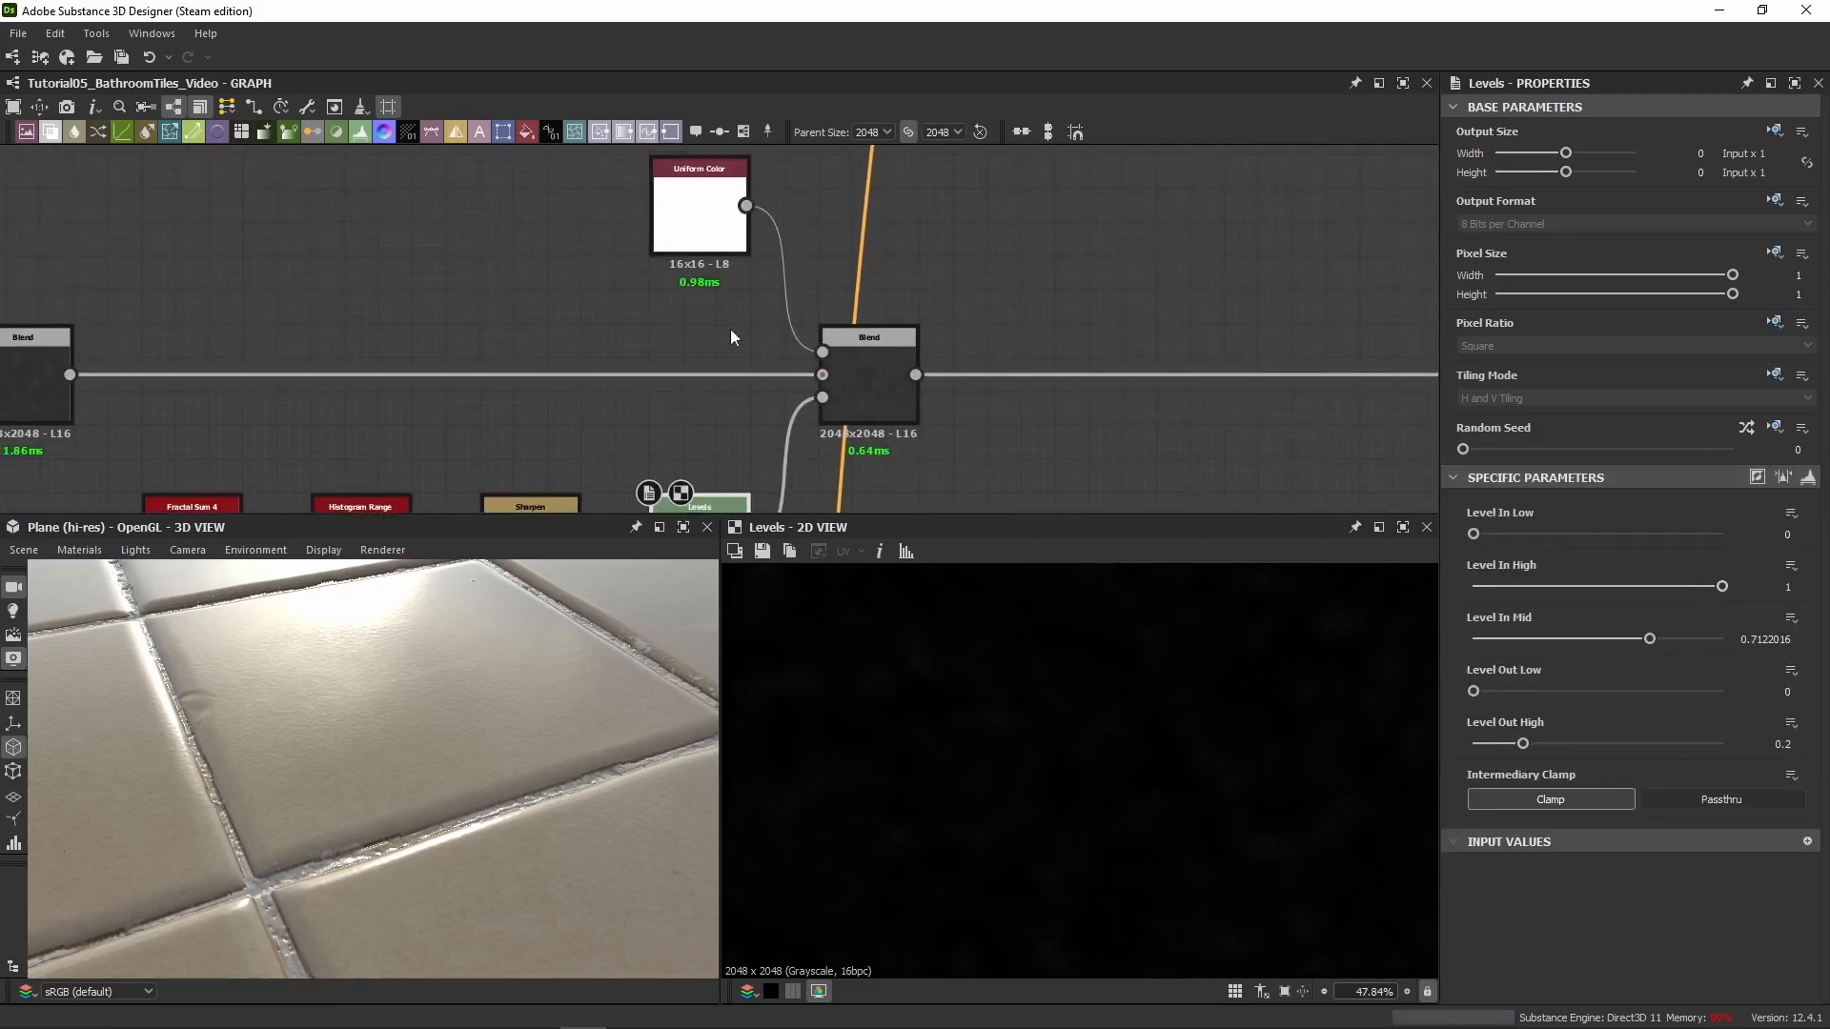
pyautogui.click(707, 233)
pyautogui.moveTo(370, 266); pyautogui.dragTo(1044, 330, button='middle')
pyautogui.click(530, 272)
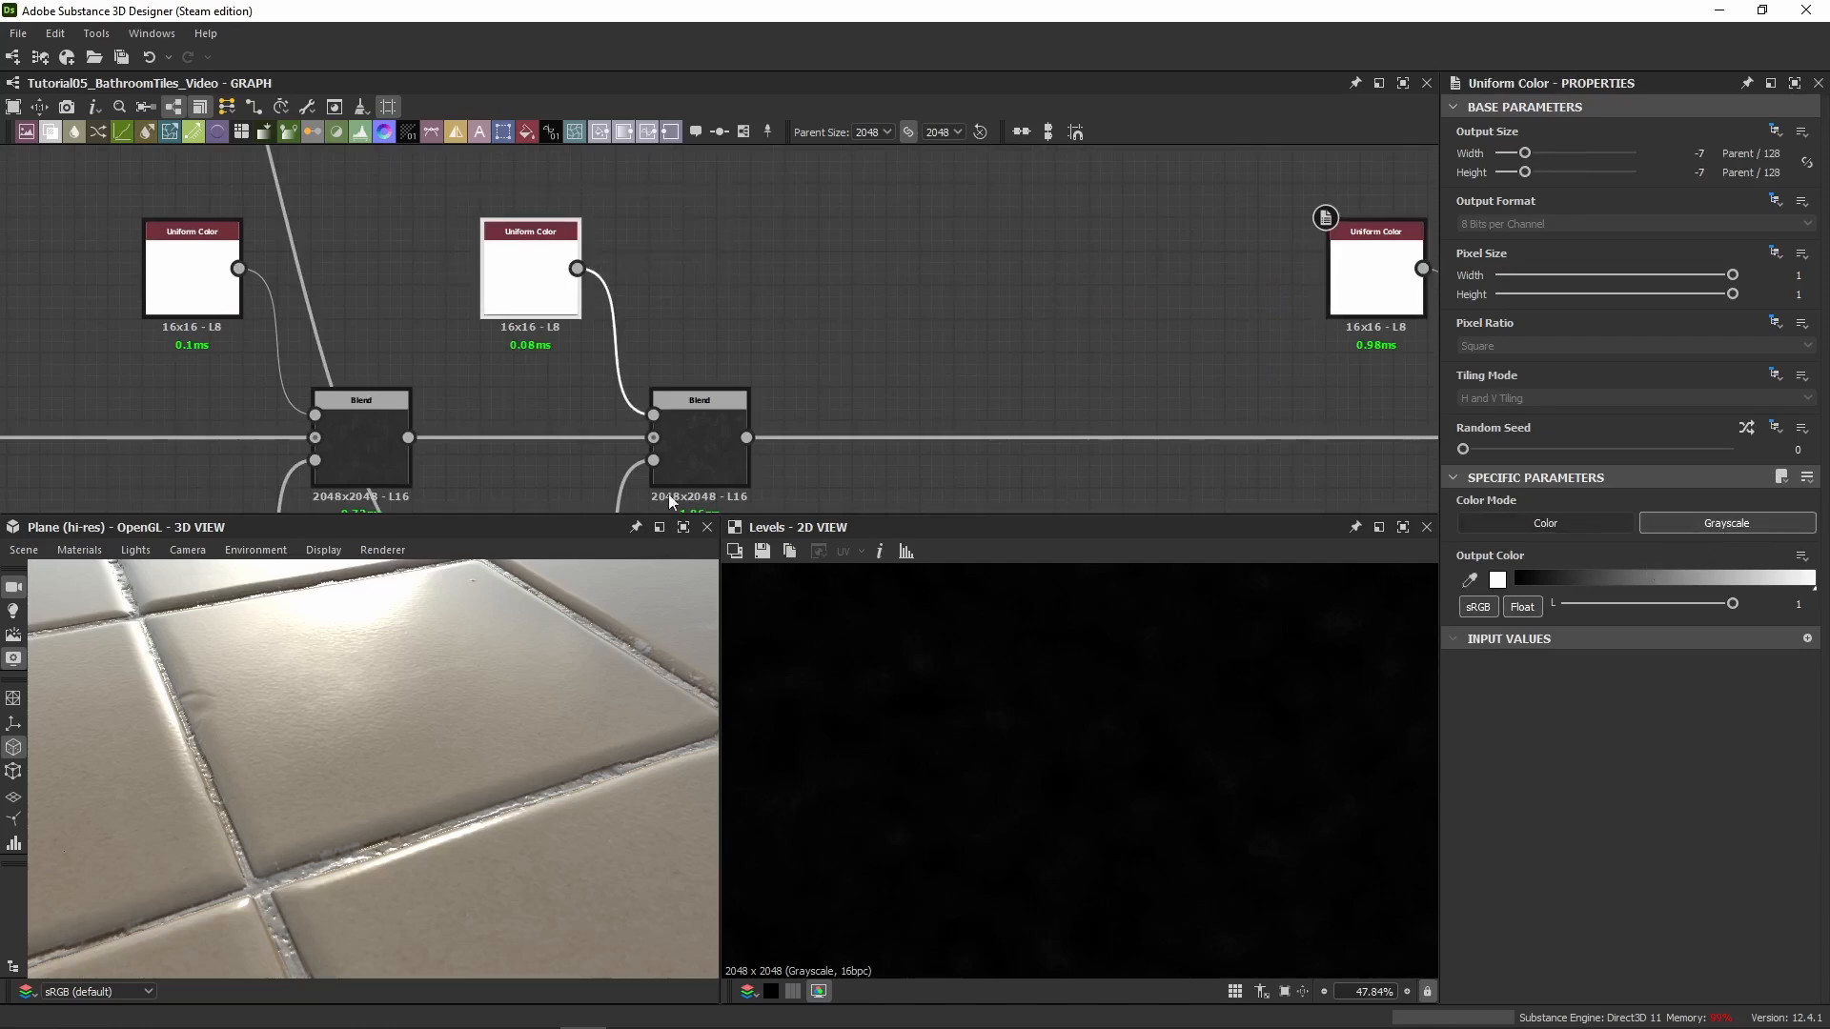
pyautogui.scroll(3, 486, 343)
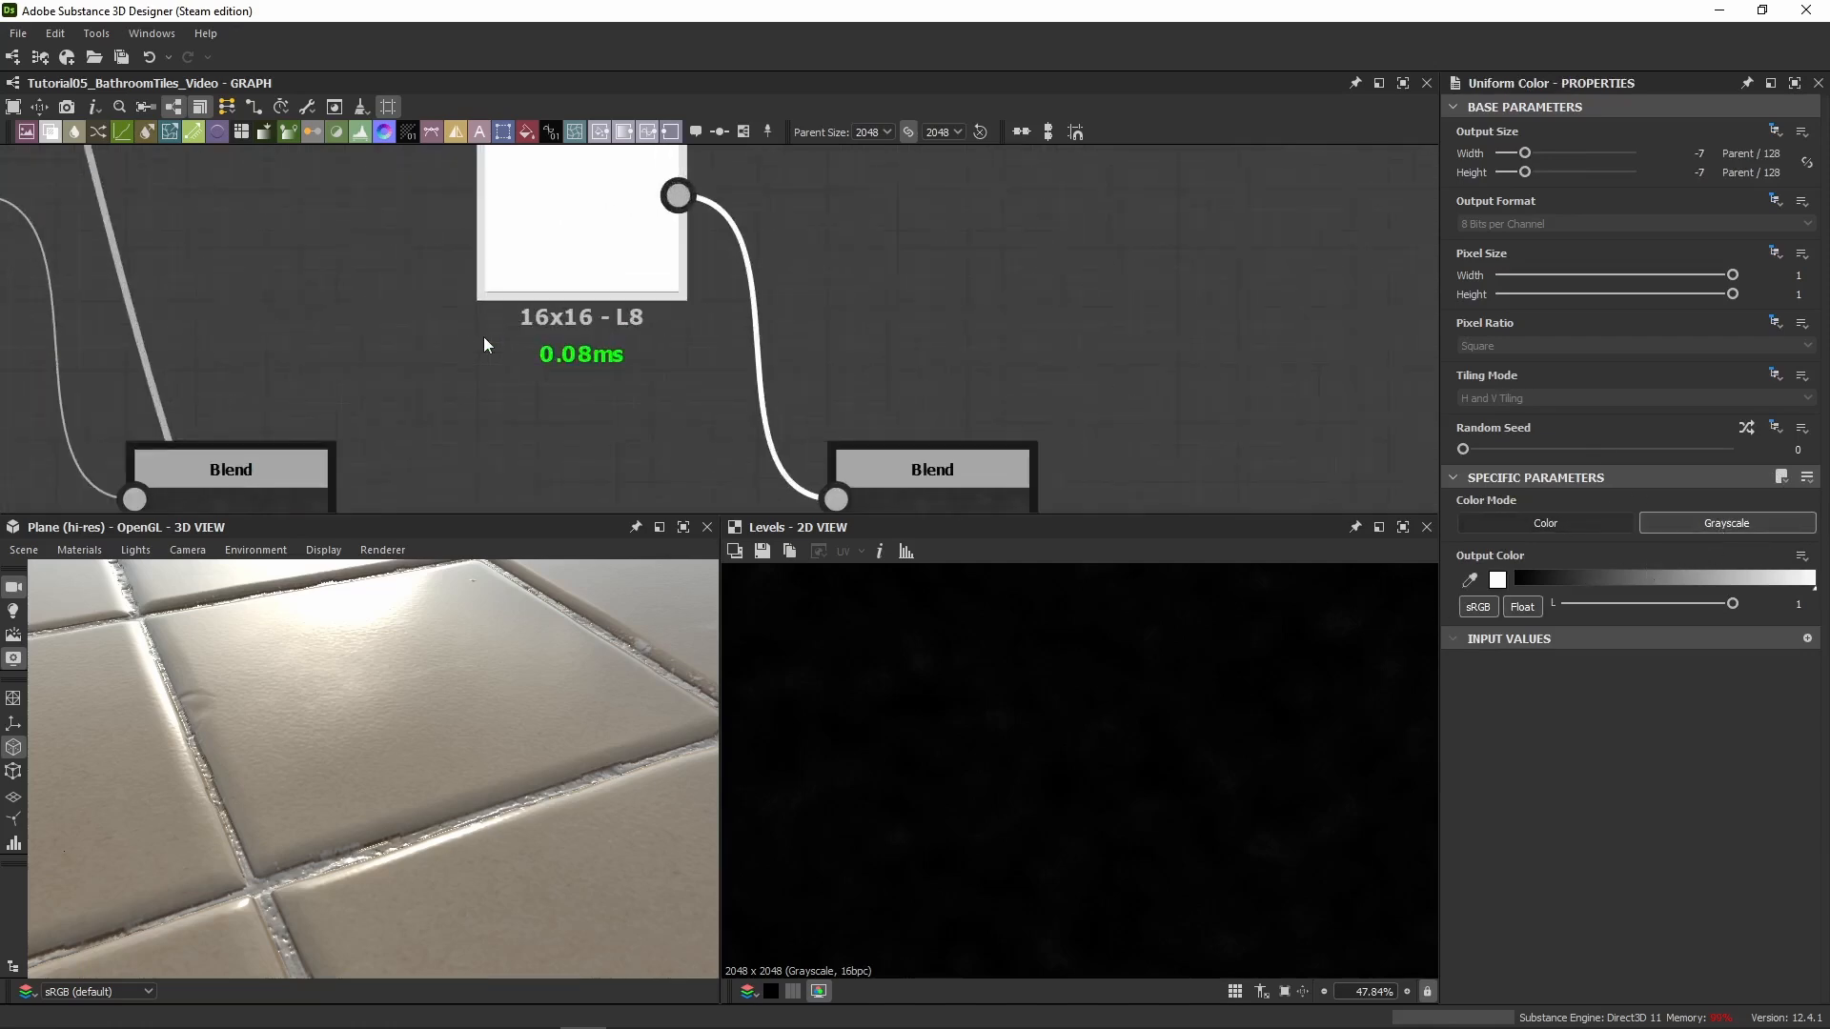
pyautogui.doubleClick(1710, 173)
pyautogui.scroll(2, 531, 333)
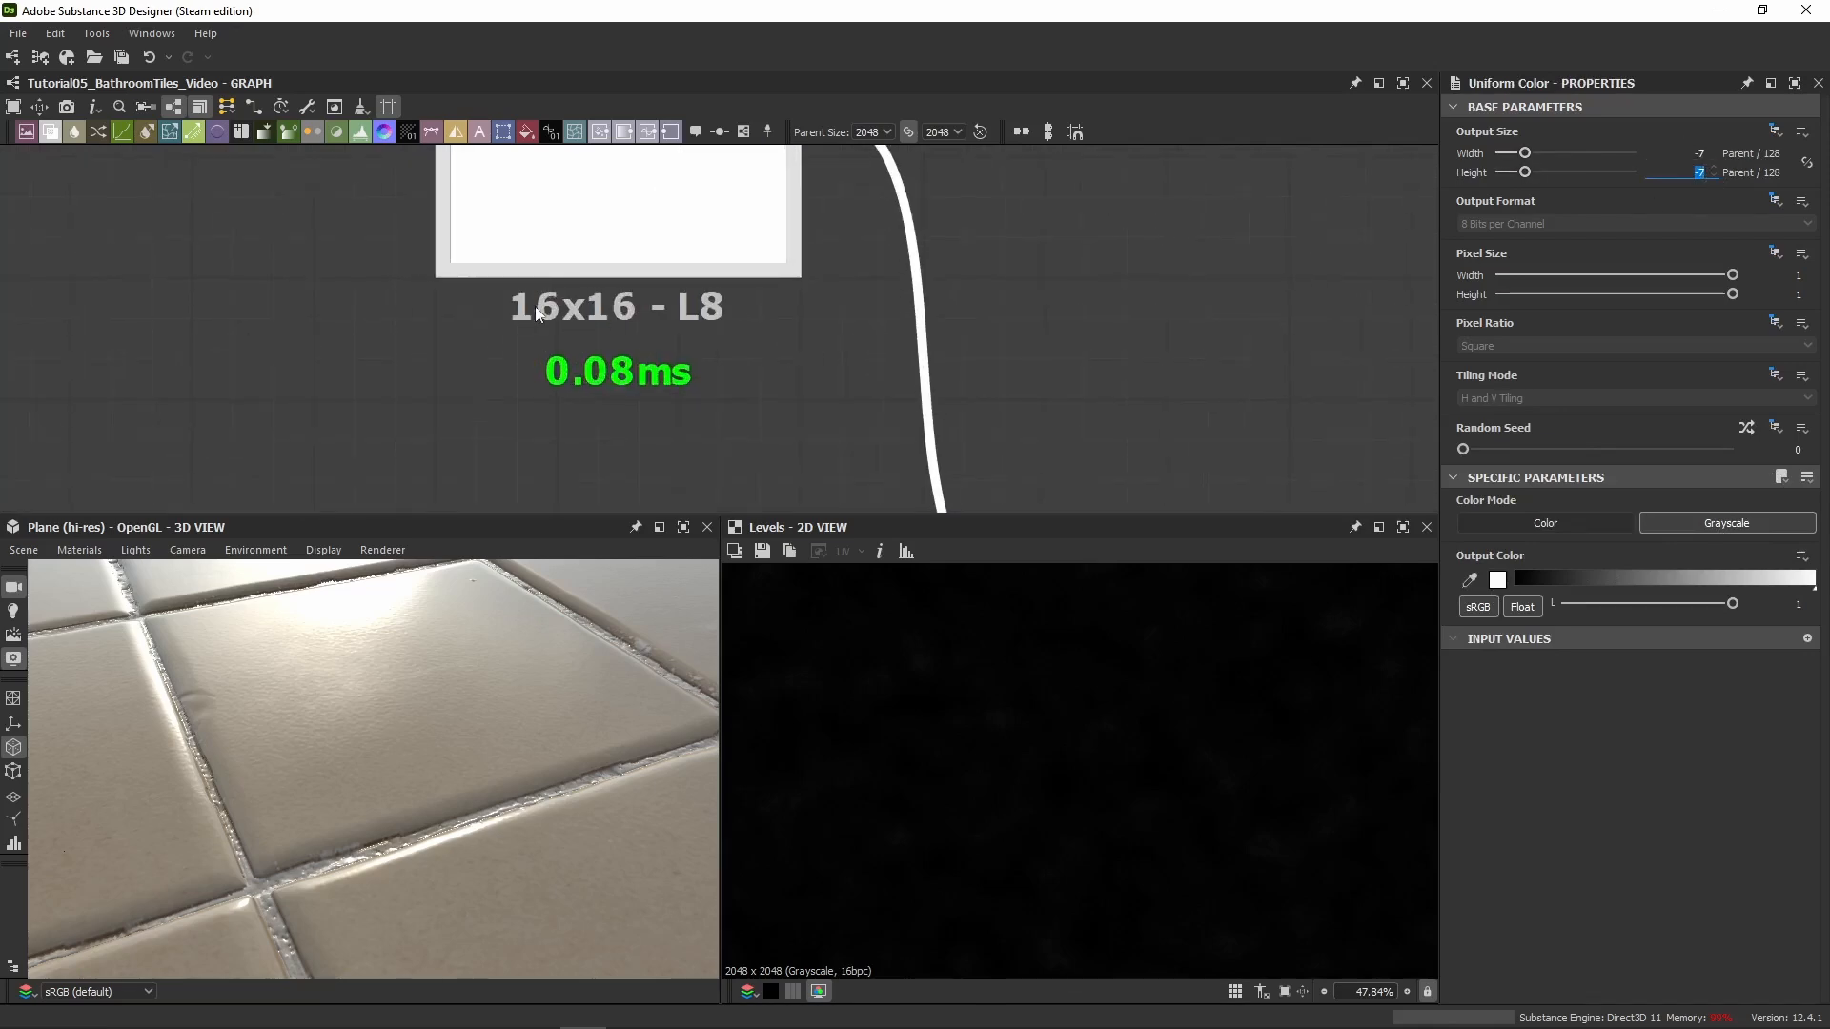
# Compare the 2D previews of the successive Blend nodes along the roughness line, including the newest one
pyautogui.scroll(-5, 632, 364)
pyautogui.moveTo(1257, 368); pyautogui.dragTo(938, 228, button='middle')
pyautogui.moveTo(1059, 241); pyautogui.dragTo(951, 313, button='middle')
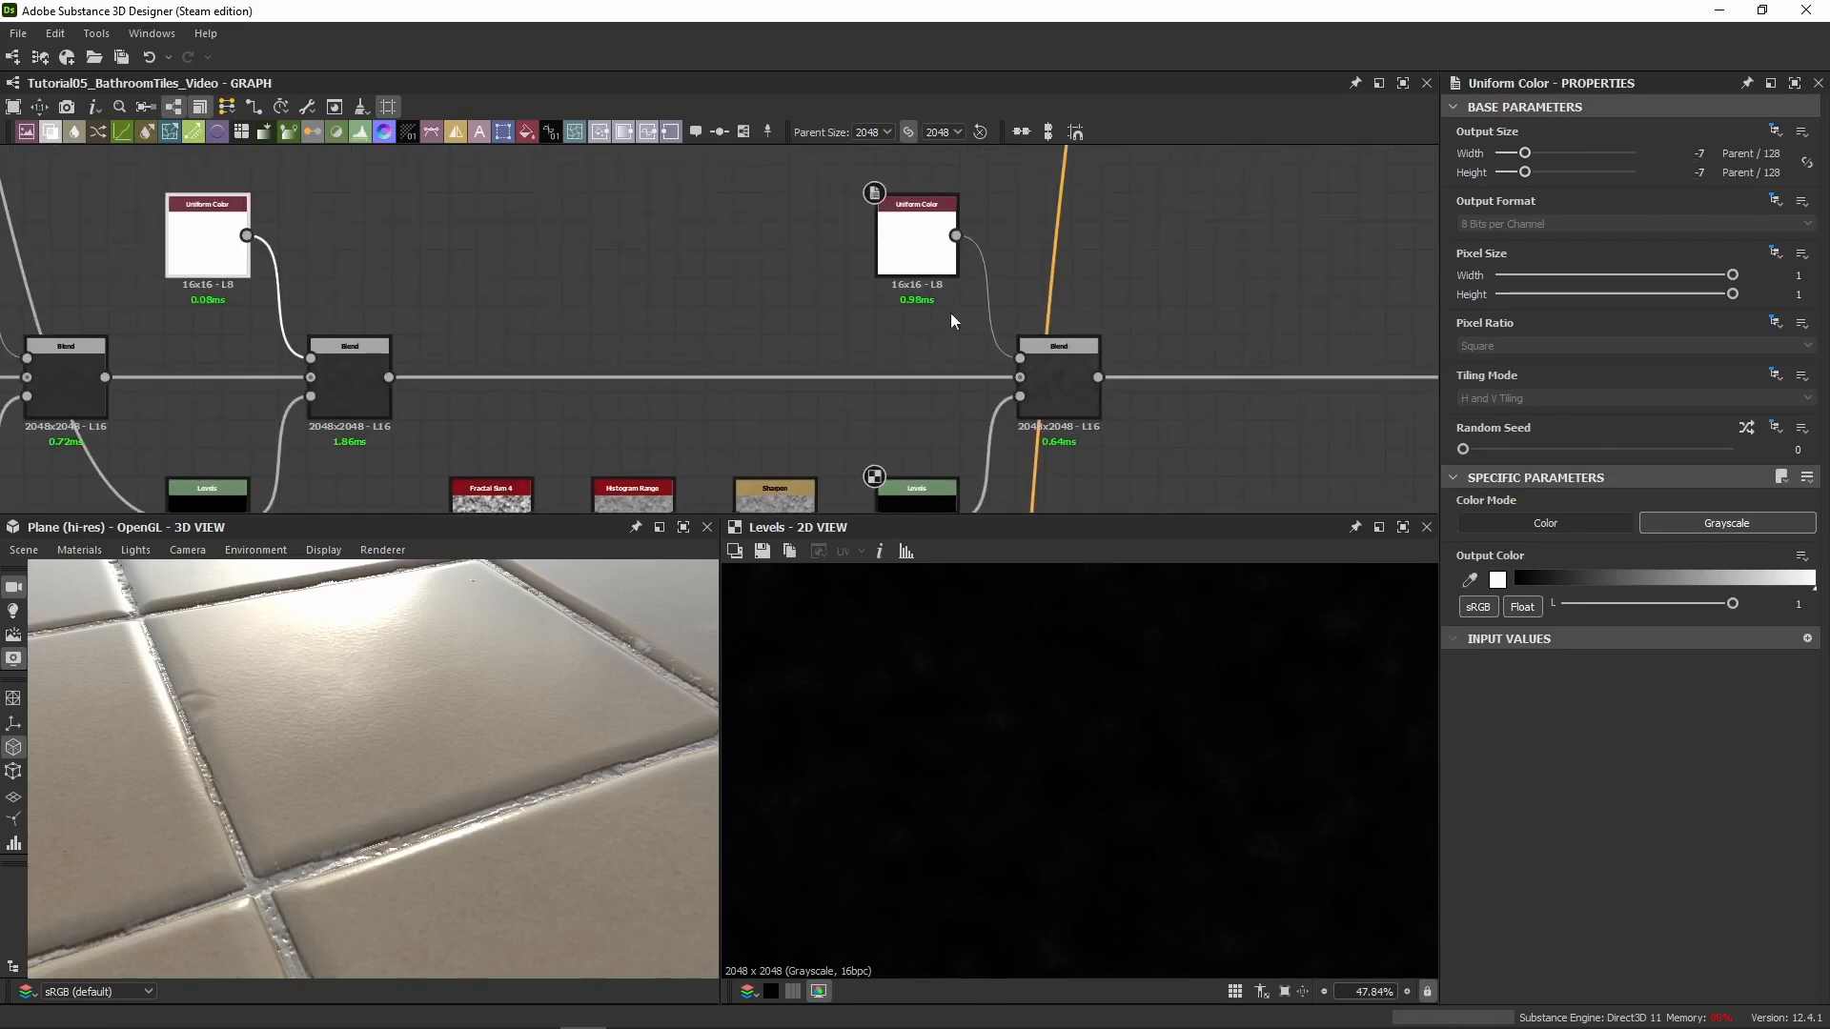
pyautogui.doubleClick(1059, 382)
pyautogui.doubleClick(379, 390)
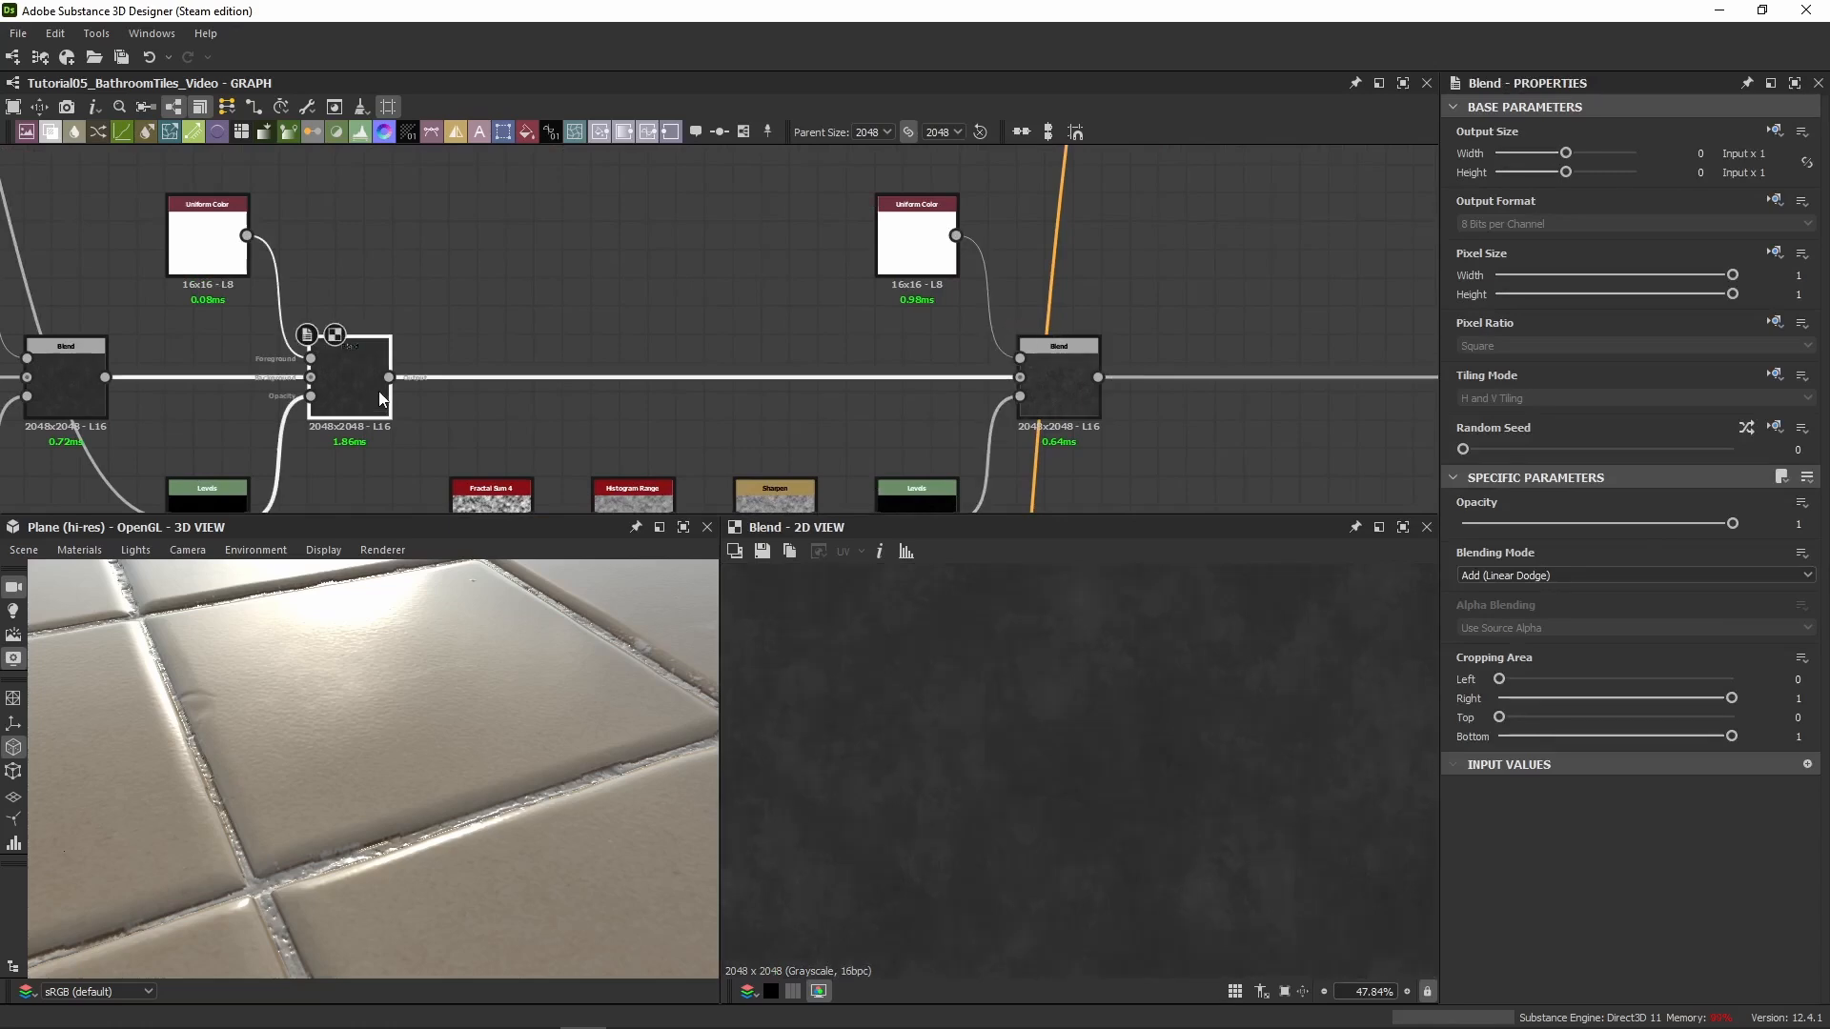
pyautogui.moveTo(379, 391); pyautogui.dragTo(941, 336, button='middle')
pyautogui.doubleClick(637, 331)
pyautogui.doubleClick(61, 352)
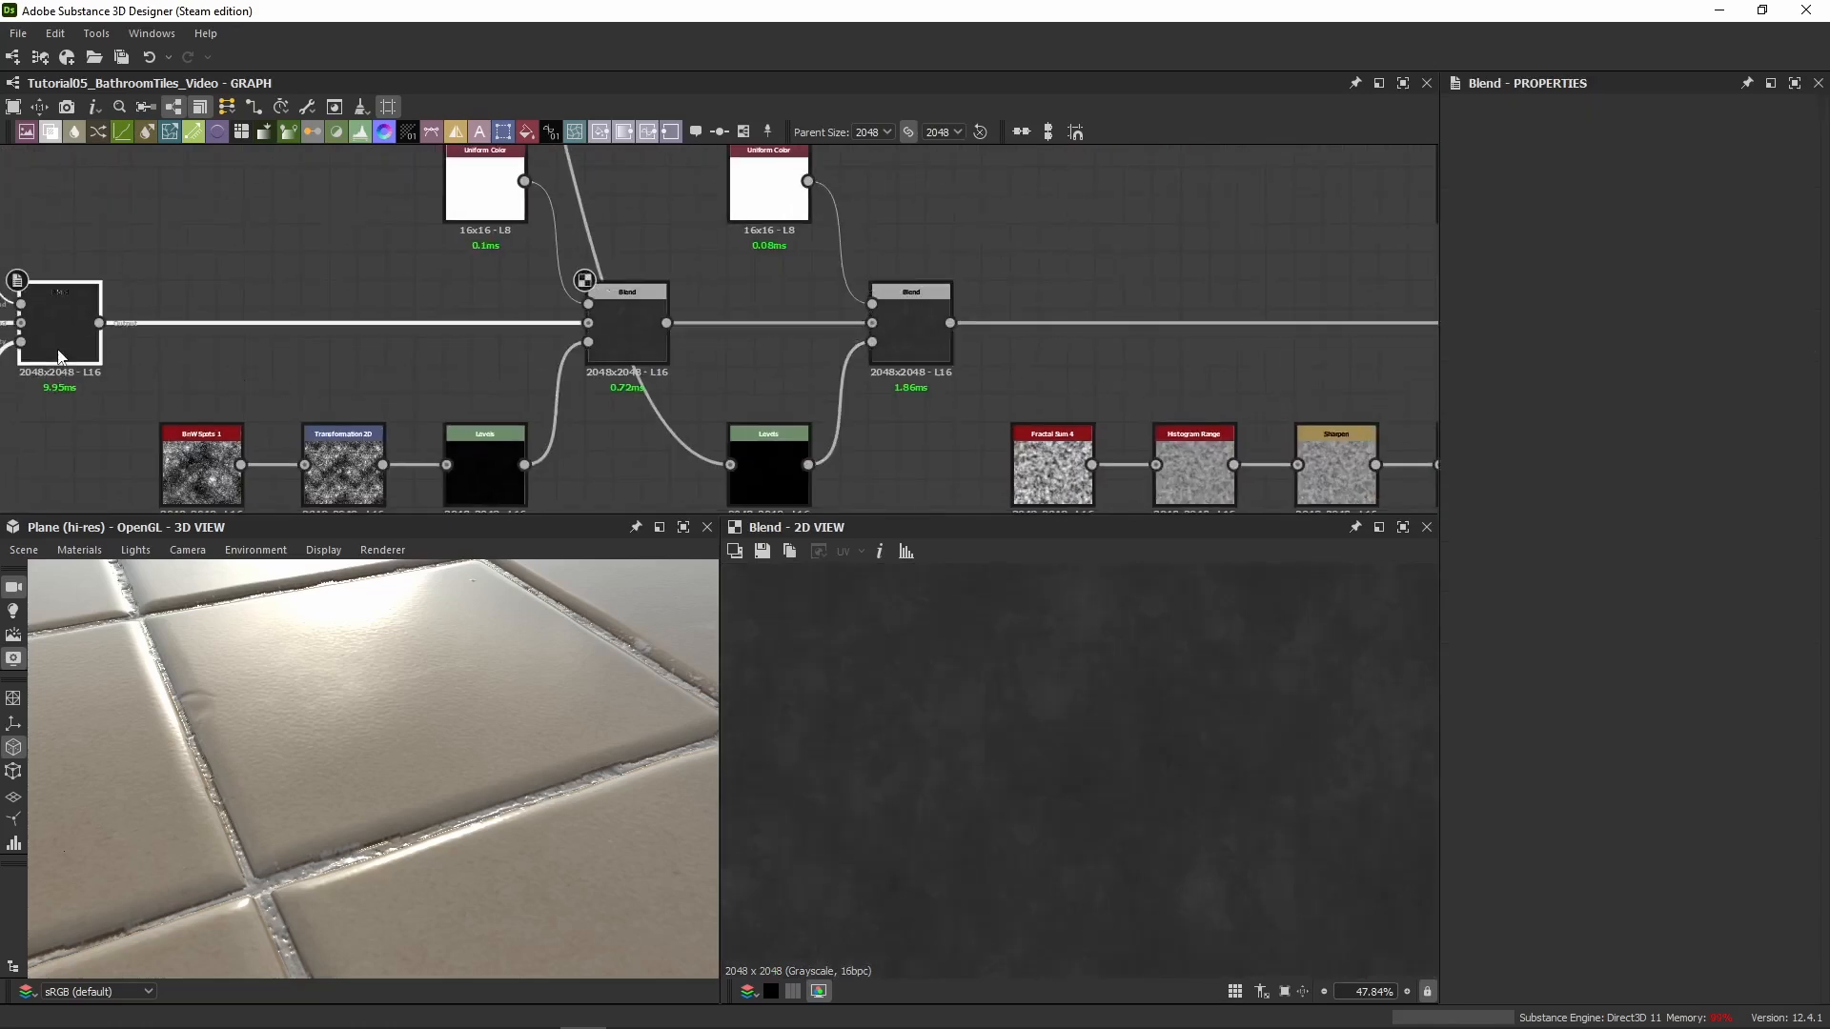
pyautogui.moveTo(837, 221); pyautogui.dragTo(252, 245, button='middle')
pyautogui.doubleClick(1049, 380)
pyautogui.scroll(-5, 1196, 808)
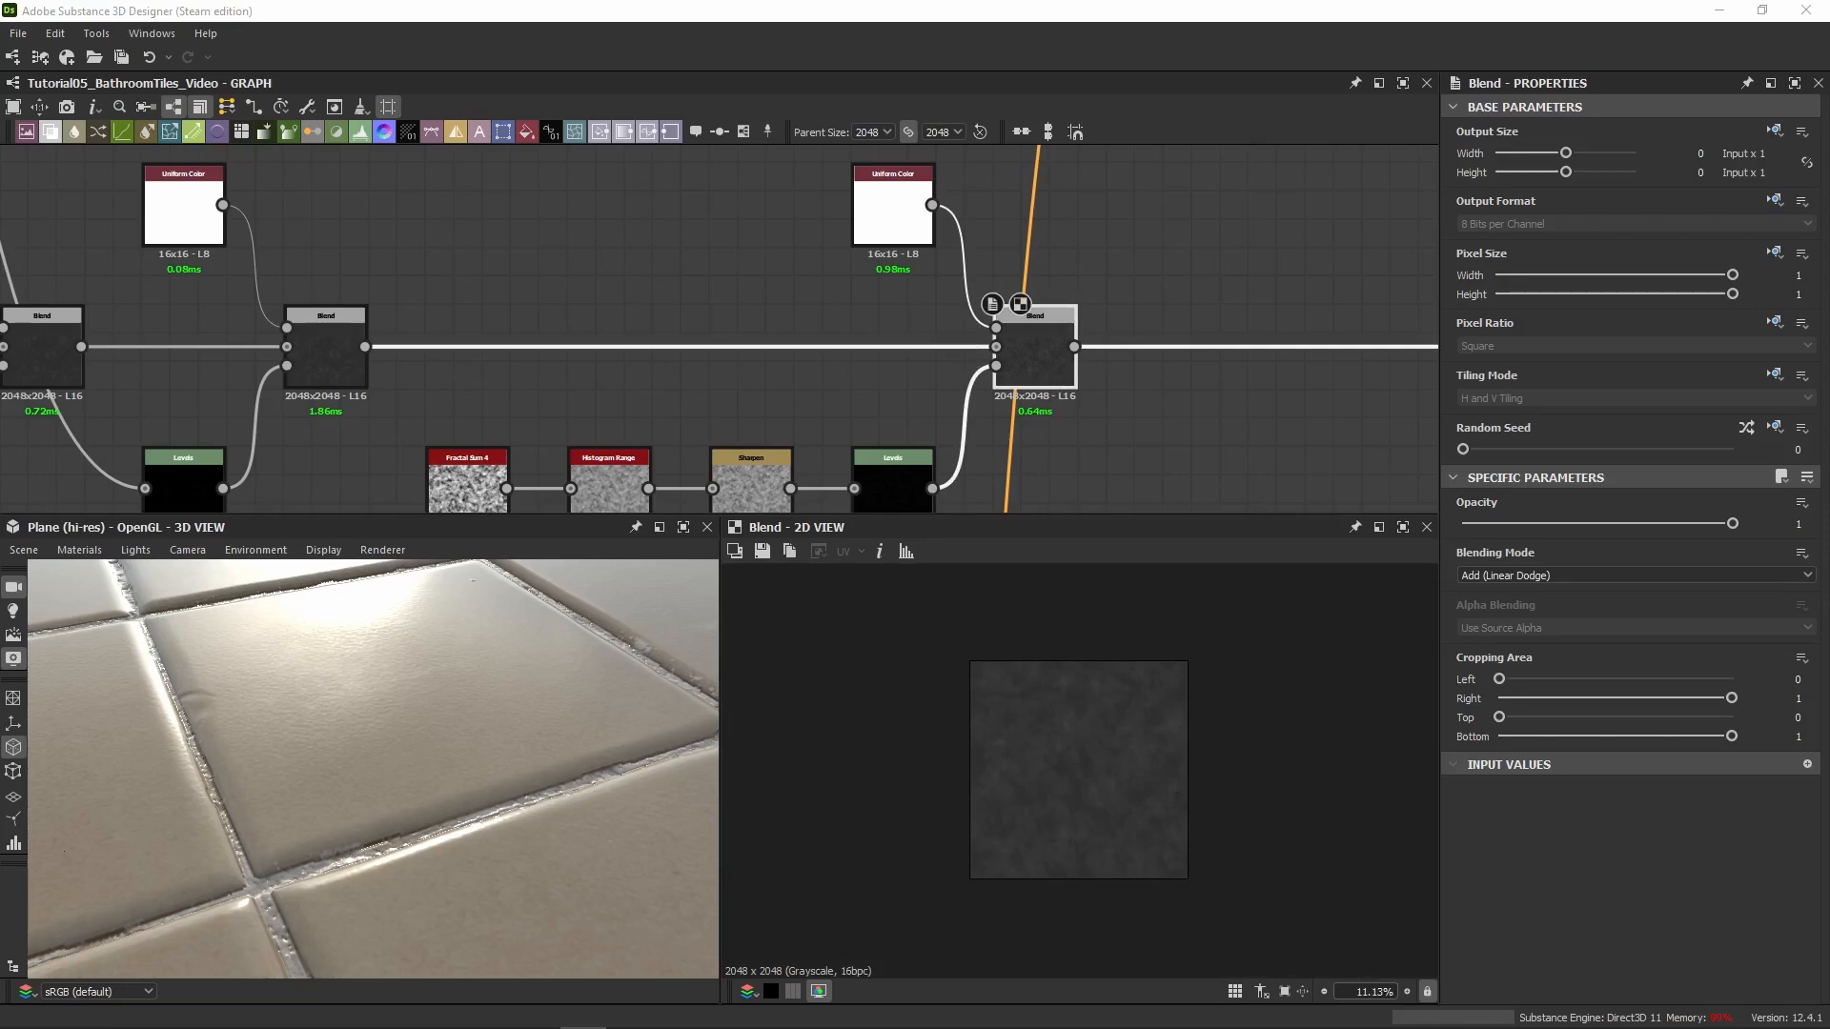
# Paste a fifth Uniform Color, Blend and Levels set along the roughness line, with the fourth Blend as its background, and preview the Blend
pyautogui.scroll(-5, 1033, 362)
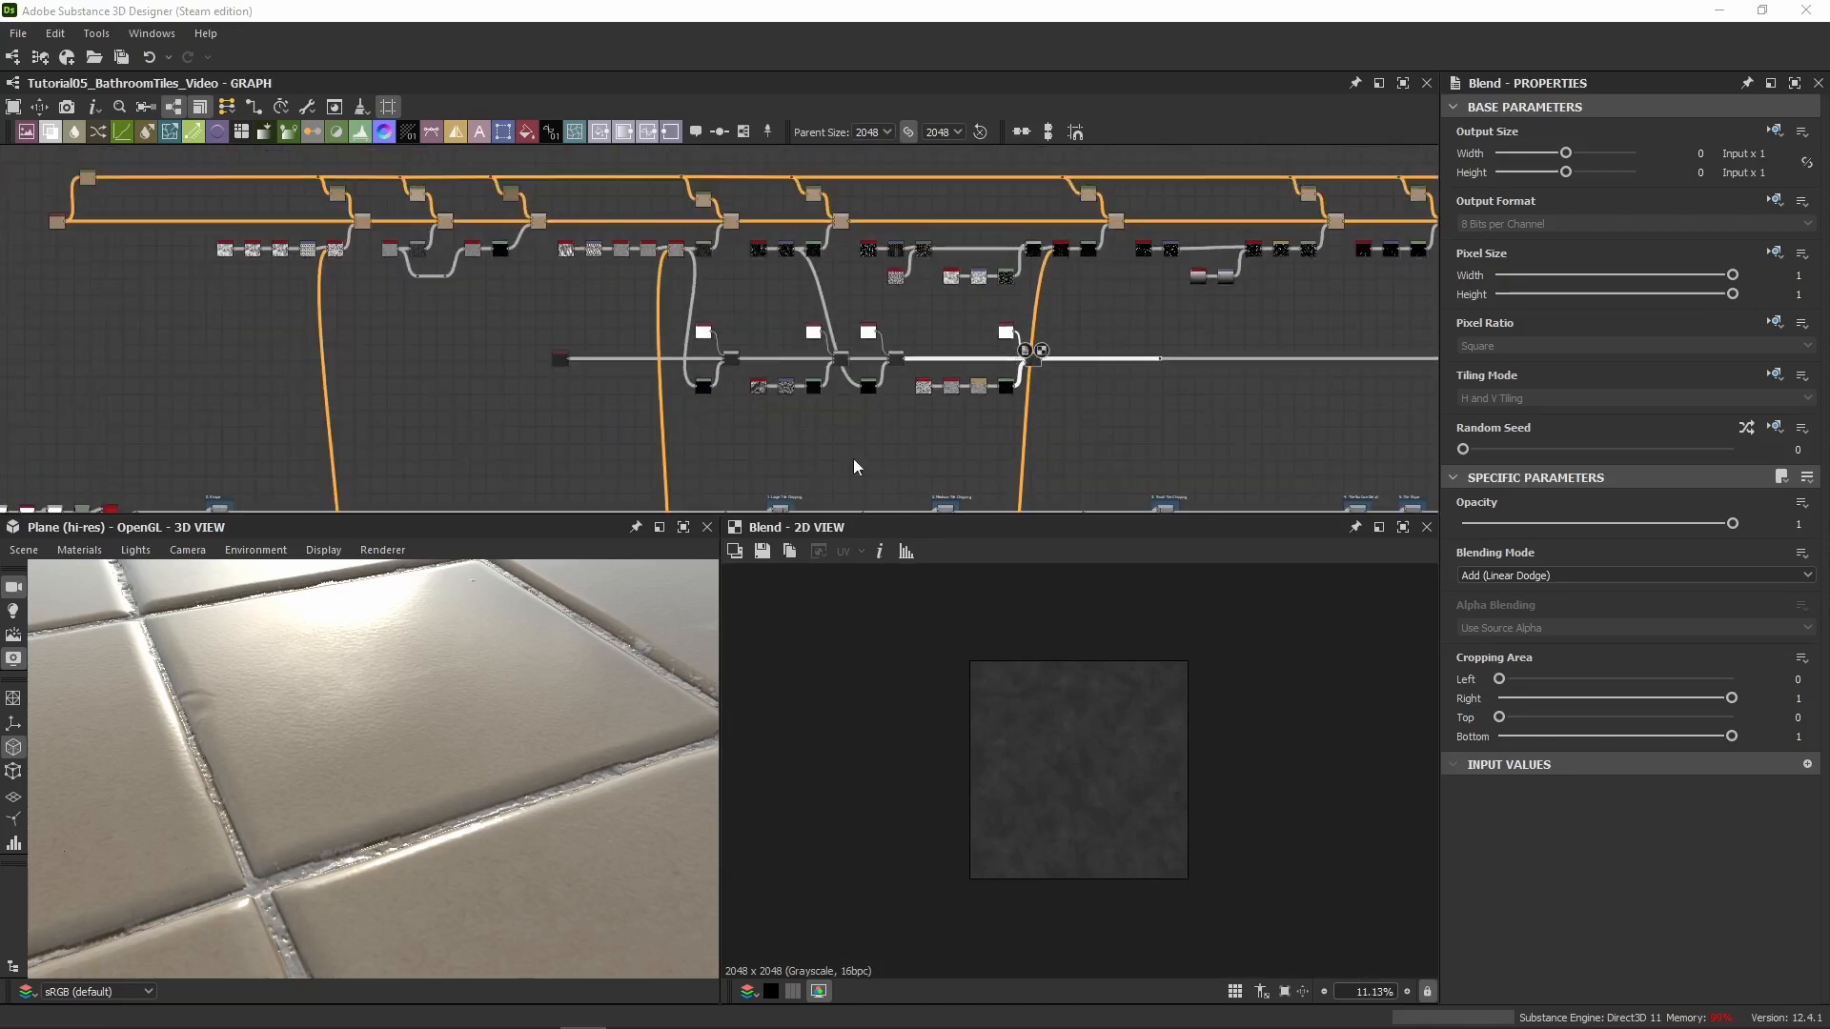
pyautogui.scroll(4, 854, 460)
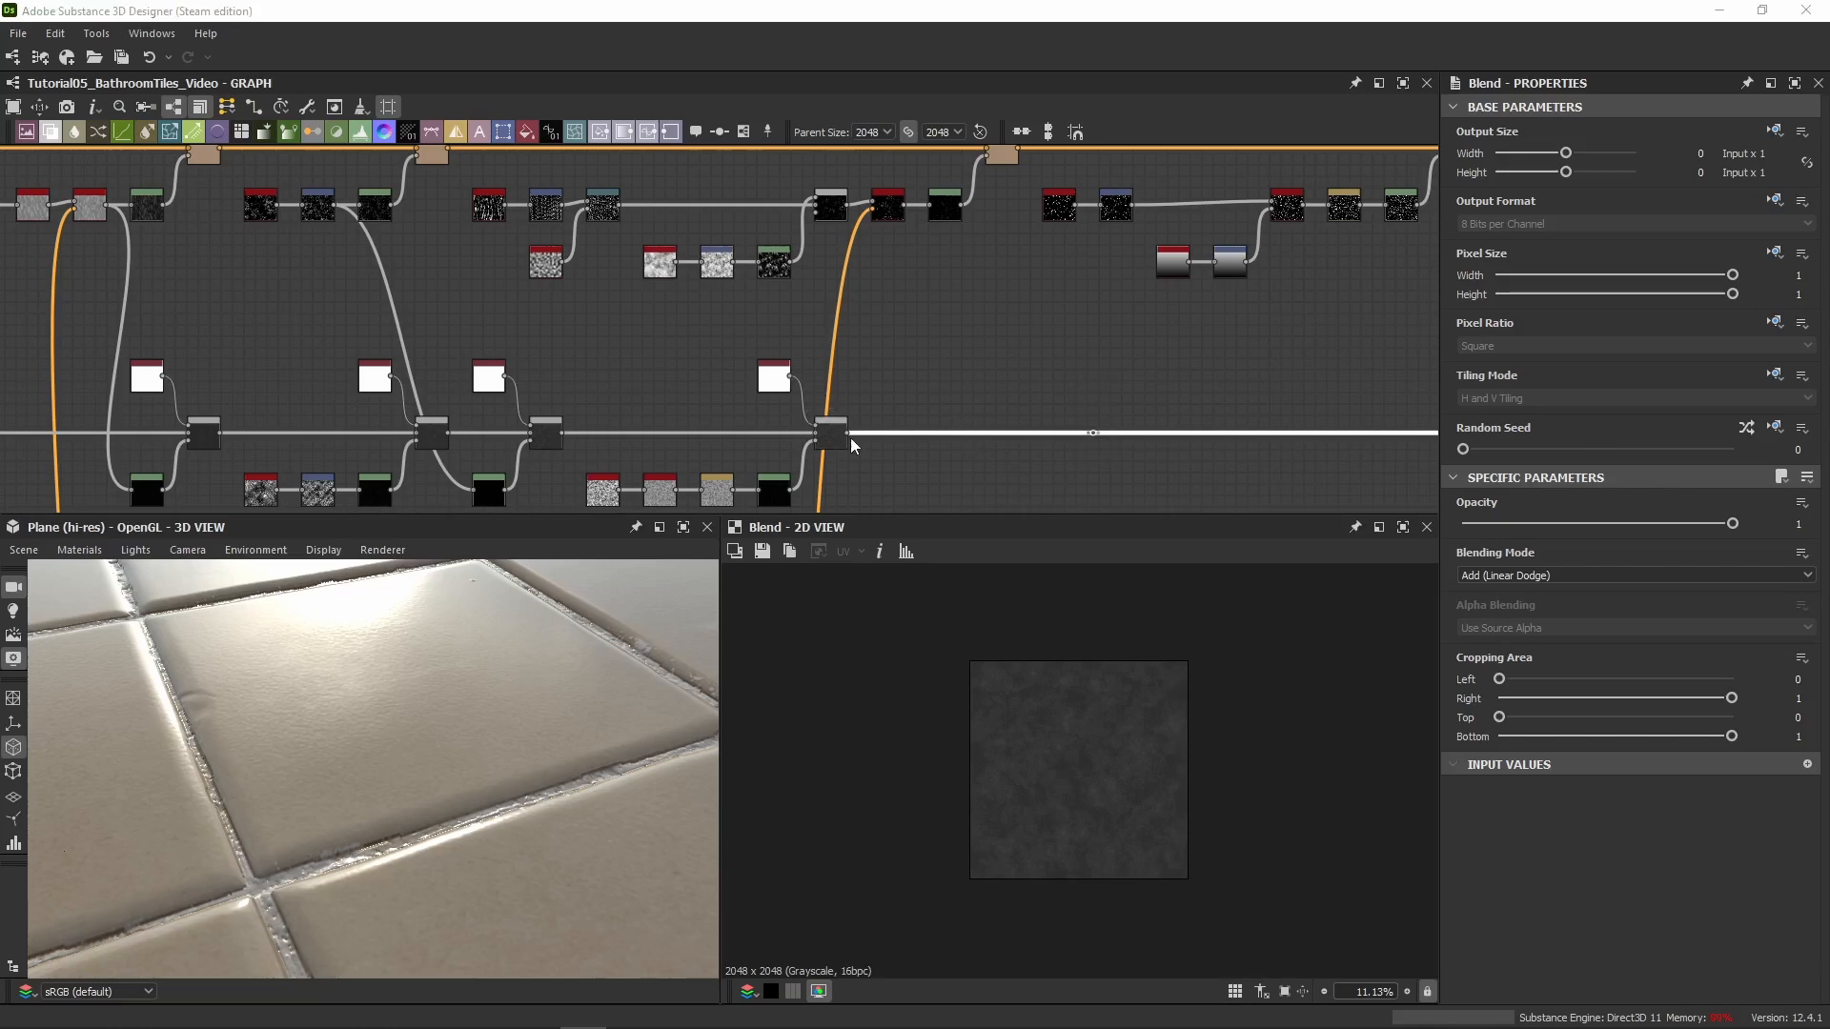
pyautogui.hotkey('ctrl', 'v')
pyautogui.moveTo(762, 348); pyautogui.dragTo(1042, 438)
pyautogui.moveTo(917, 436); pyautogui.dragTo(1022, 435)
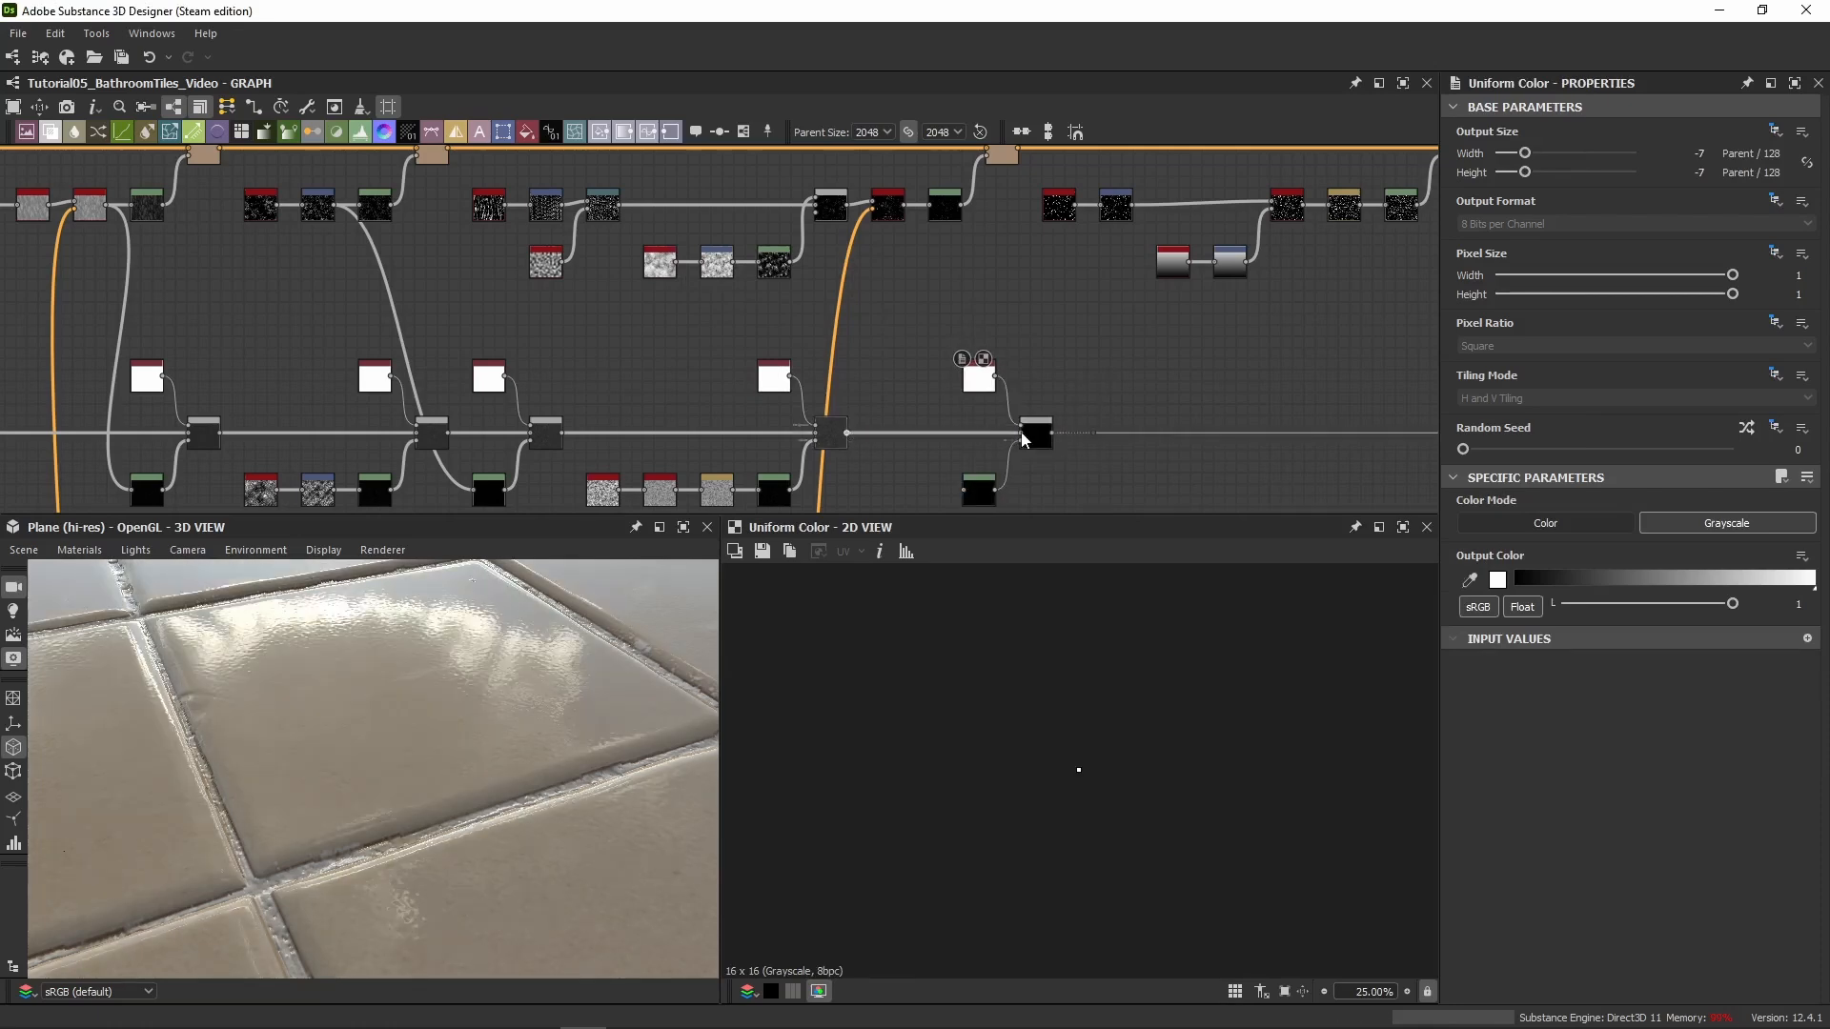
pyautogui.moveTo(1063, 406); pyautogui.dragTo(1003, 359, button='middle')
pyautogui.doubleClick(974, 390)
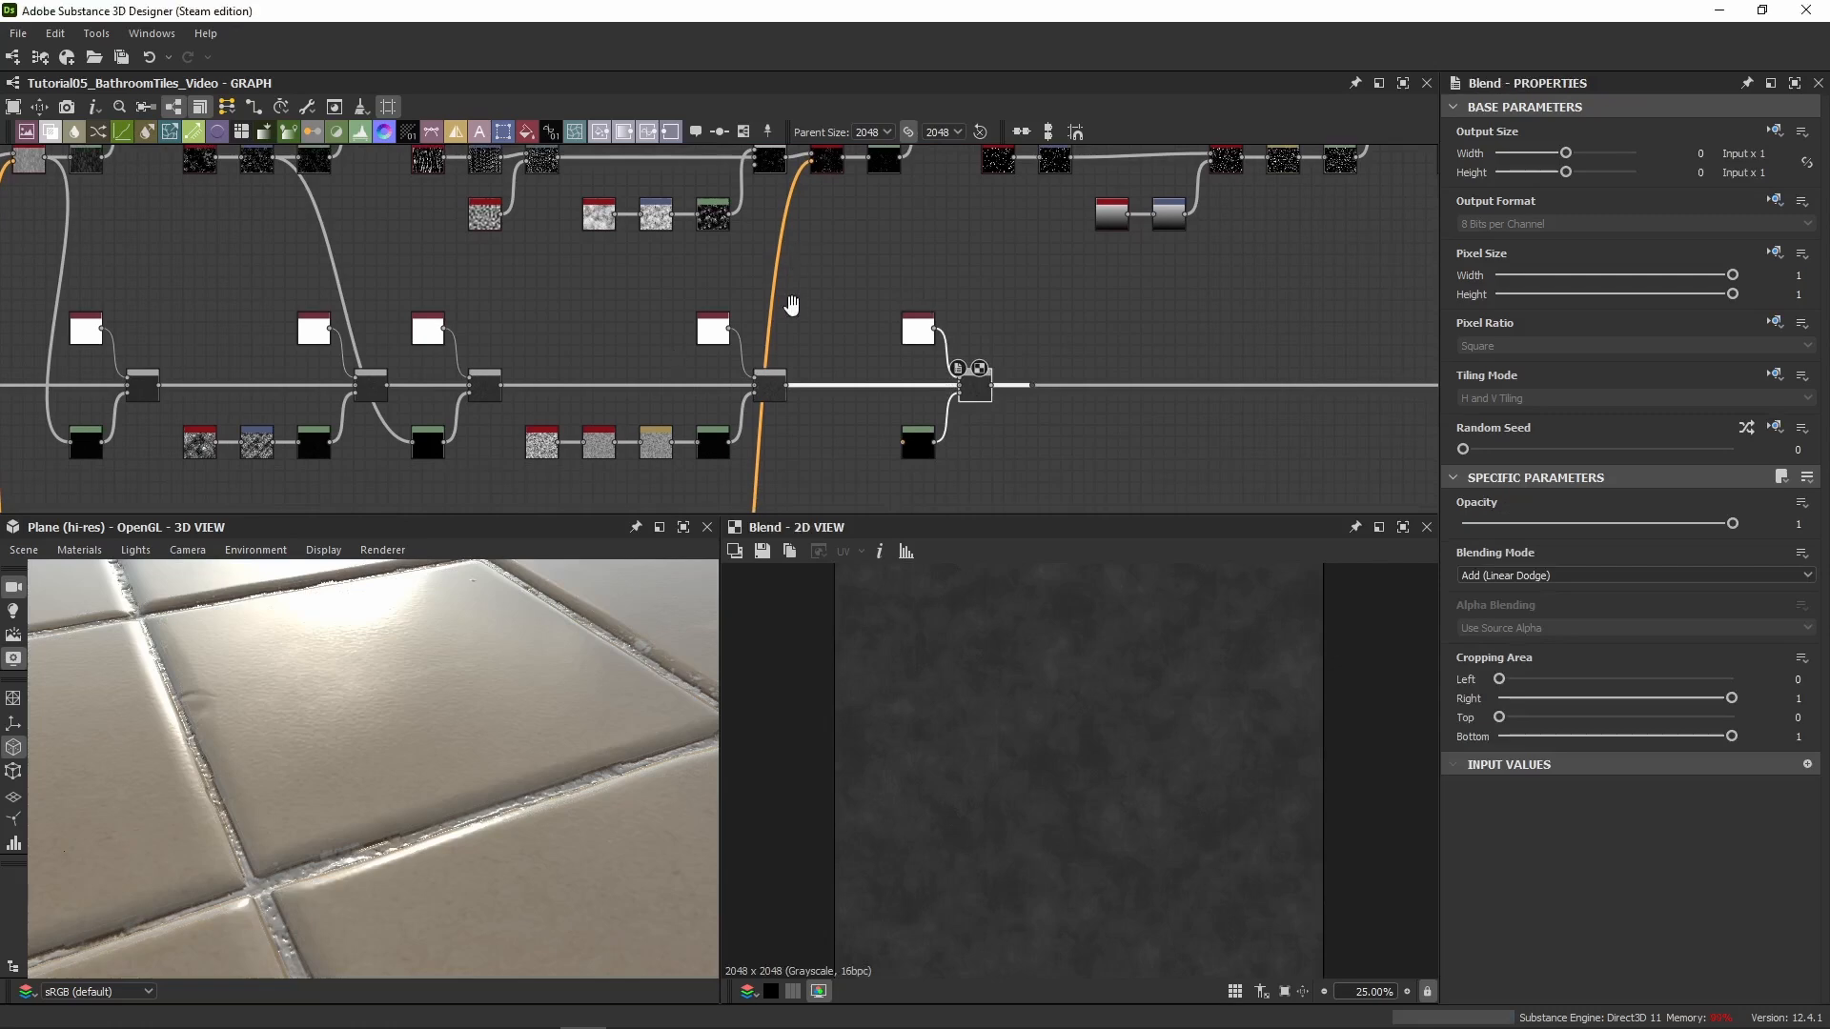
# Feed the Vector Warp Grayscale output from the color chain above into the fifth set's Levels, and inspect its level values and the tile surface
pyautogui.scroll(5, 826, 212)
pyautogui.scroll(-8, 818, 324)
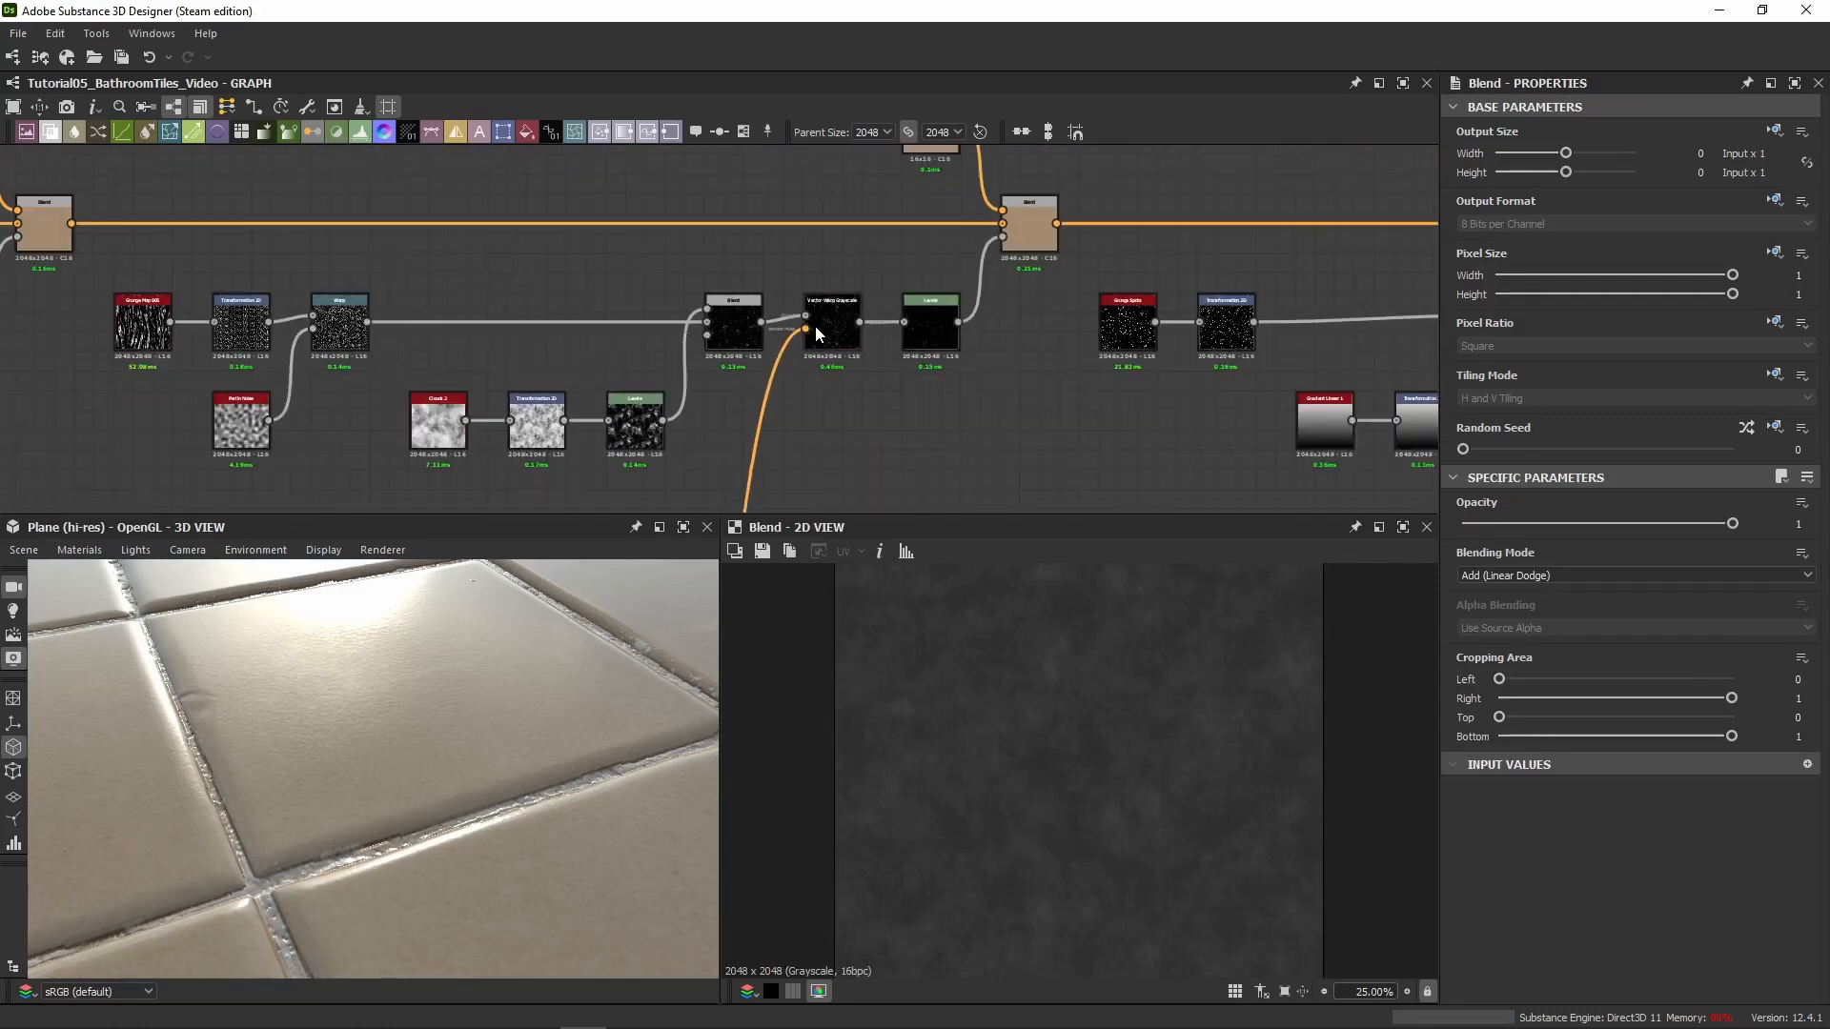
pyautogui.moveTo(834, 515); pyautogui.dragTo(834, 576)
pyautogui.moveTo(427, 717); pyautogui.dragTo(426, 716)
pyautogui.scroll(4, 989, 518)
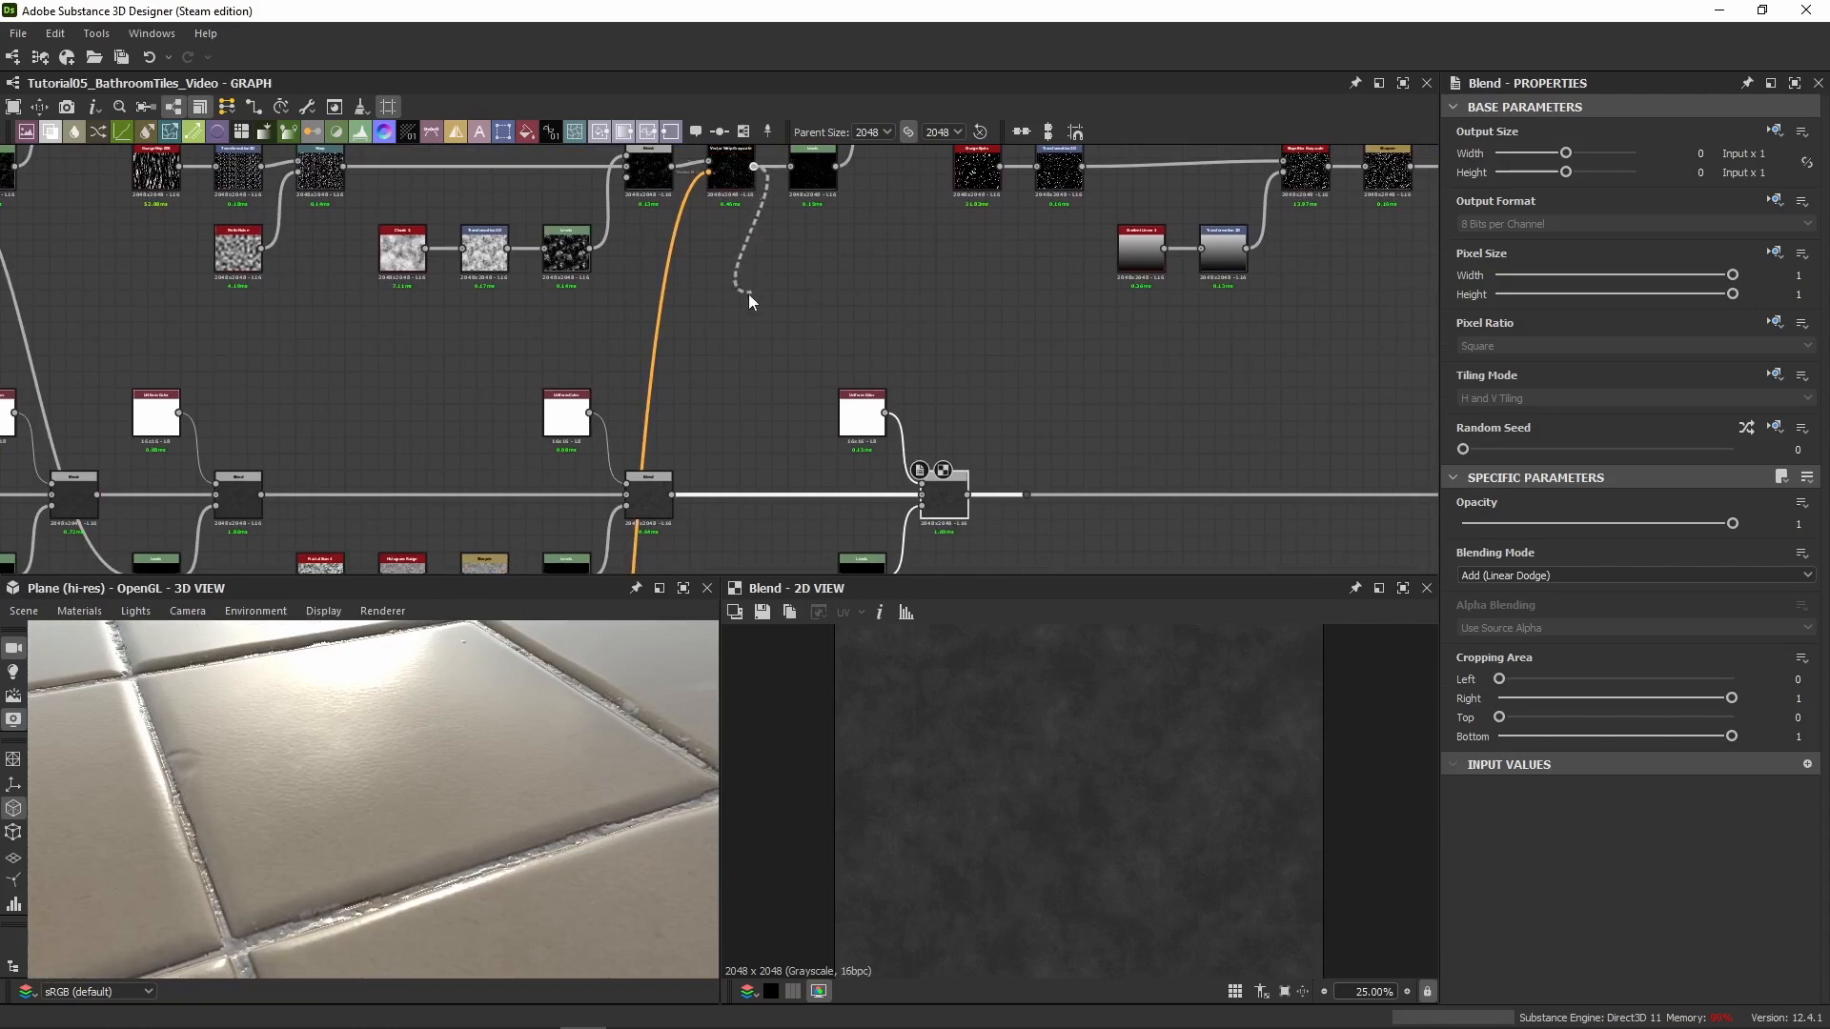
pyautogui.moveTo(749, 301); pyautogui.dragTo(852, 442)
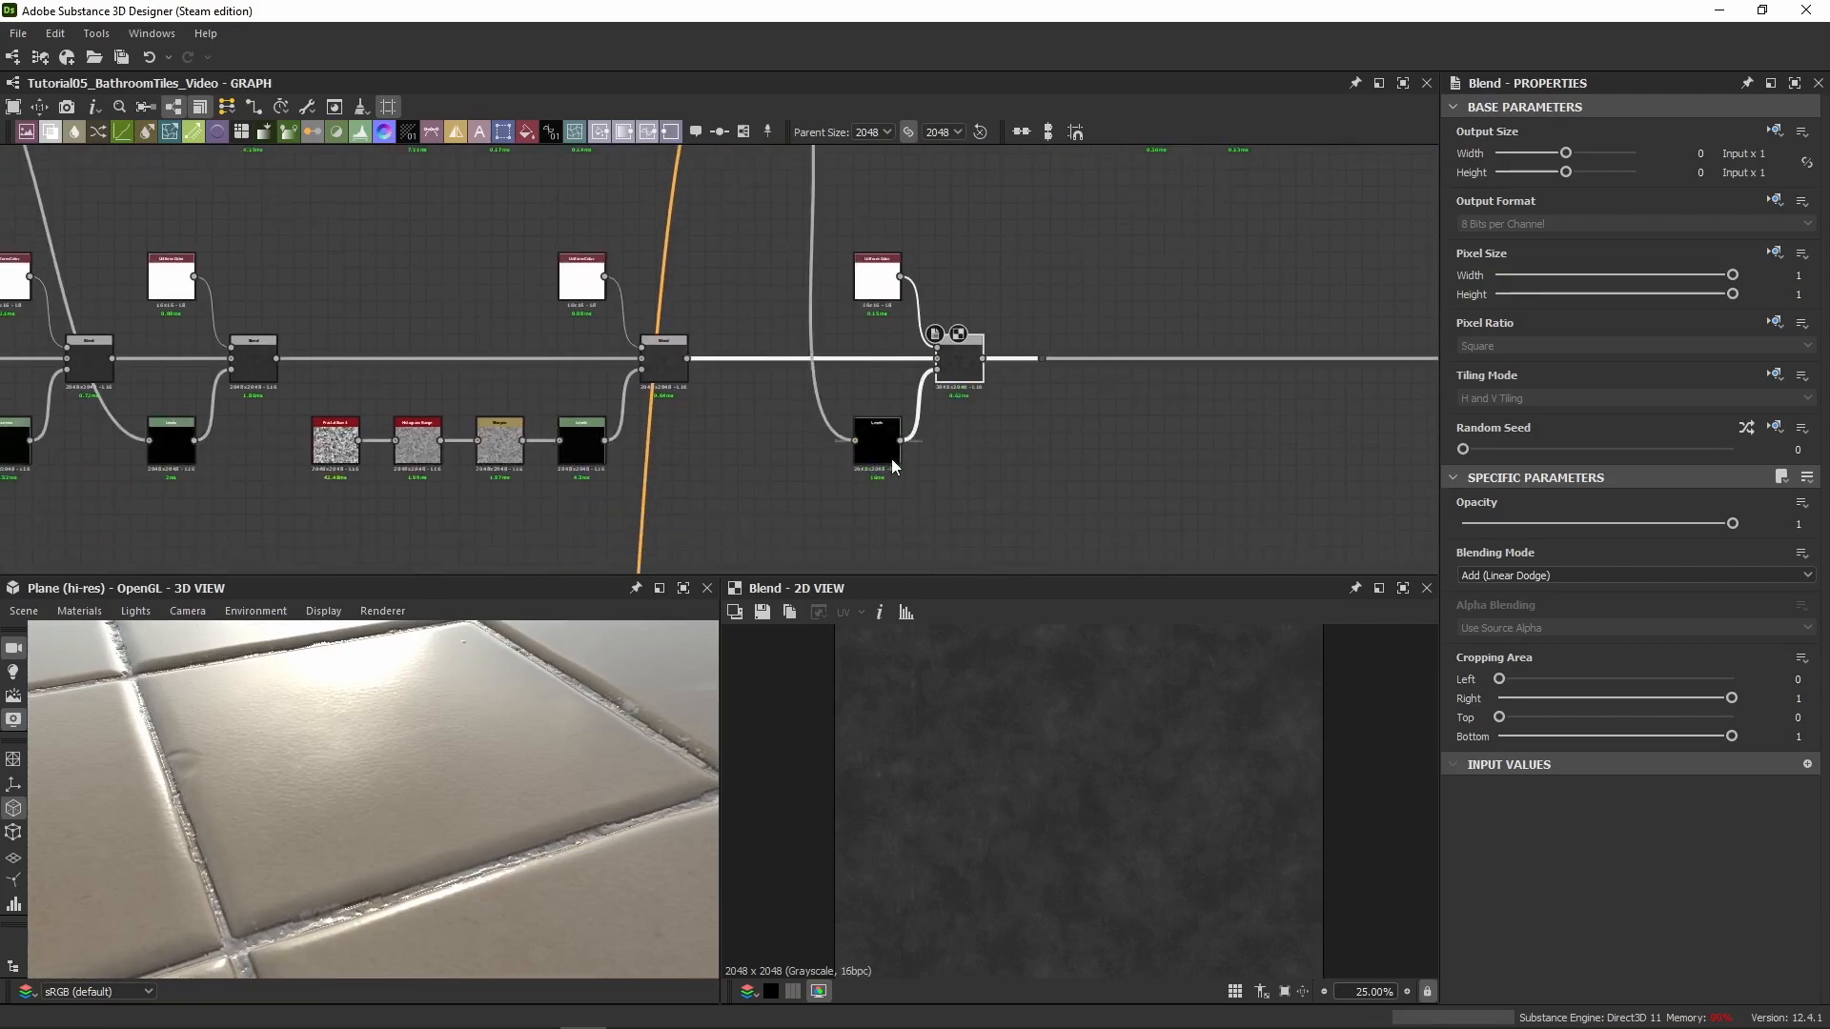
pyautogui.click(892, 463)
pyautogui.click(1809, 476)
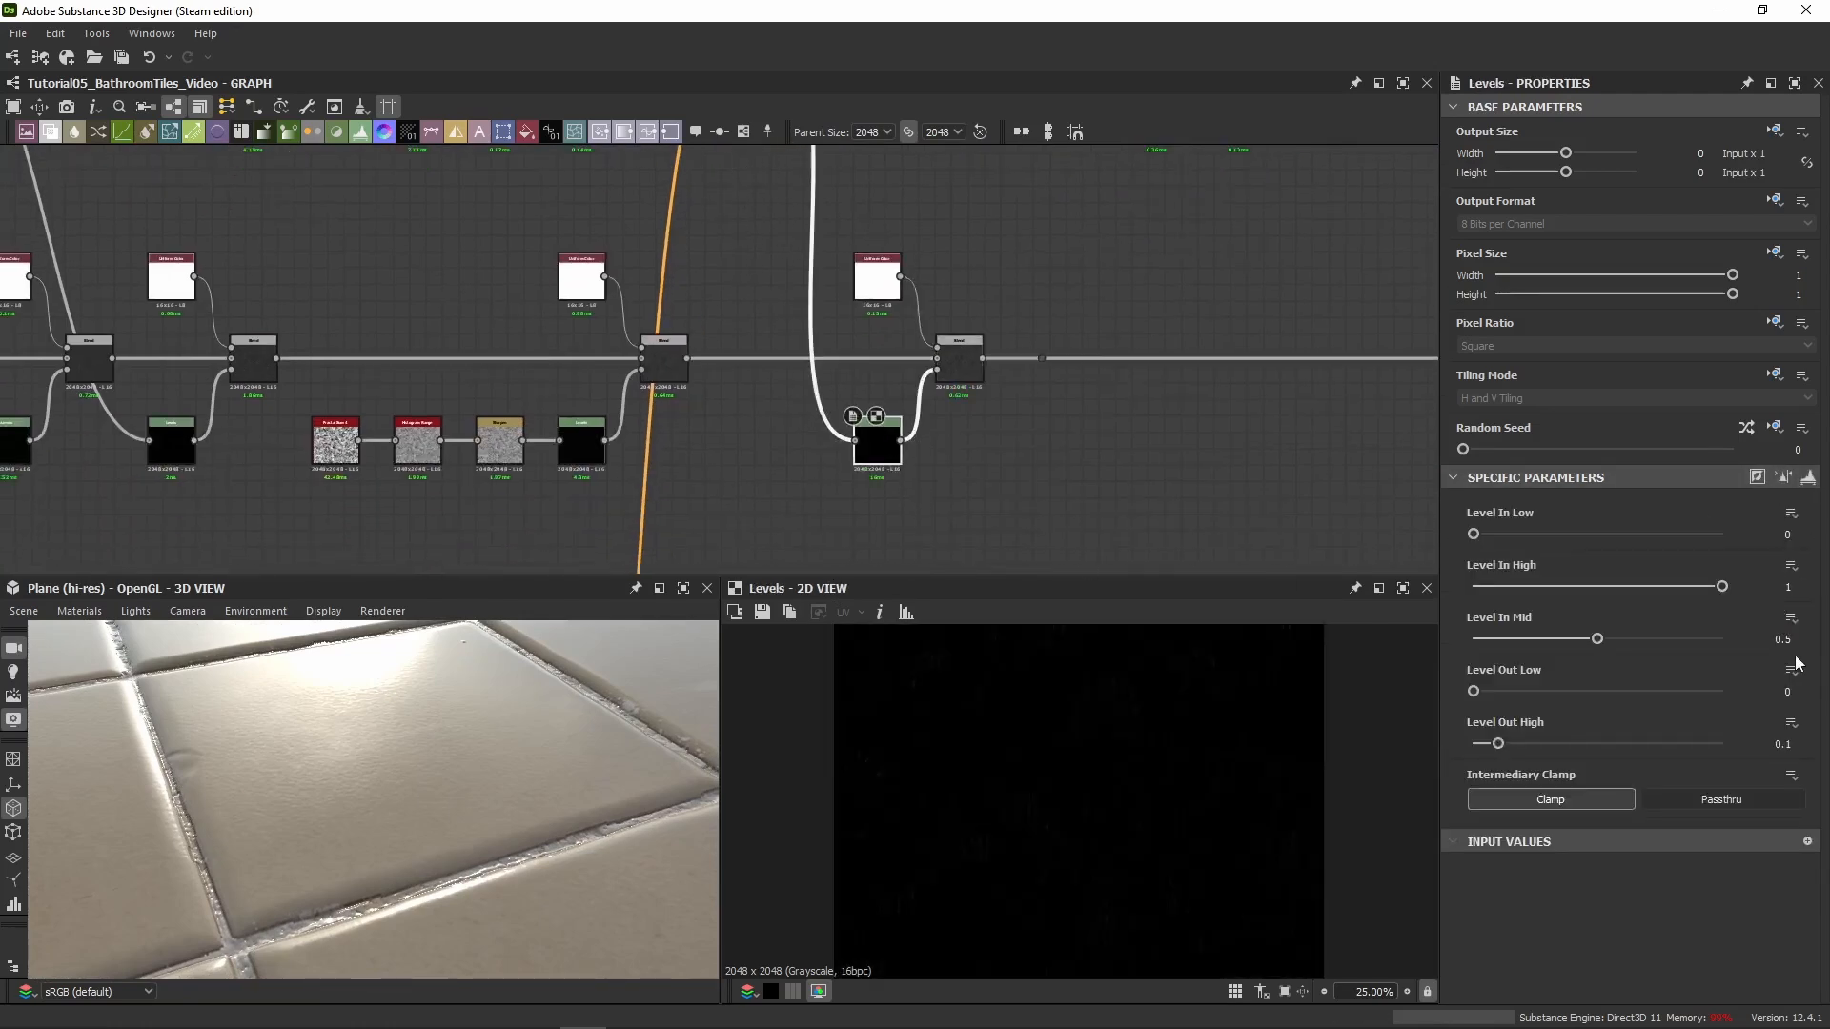
pyautogui.click(966, 378)
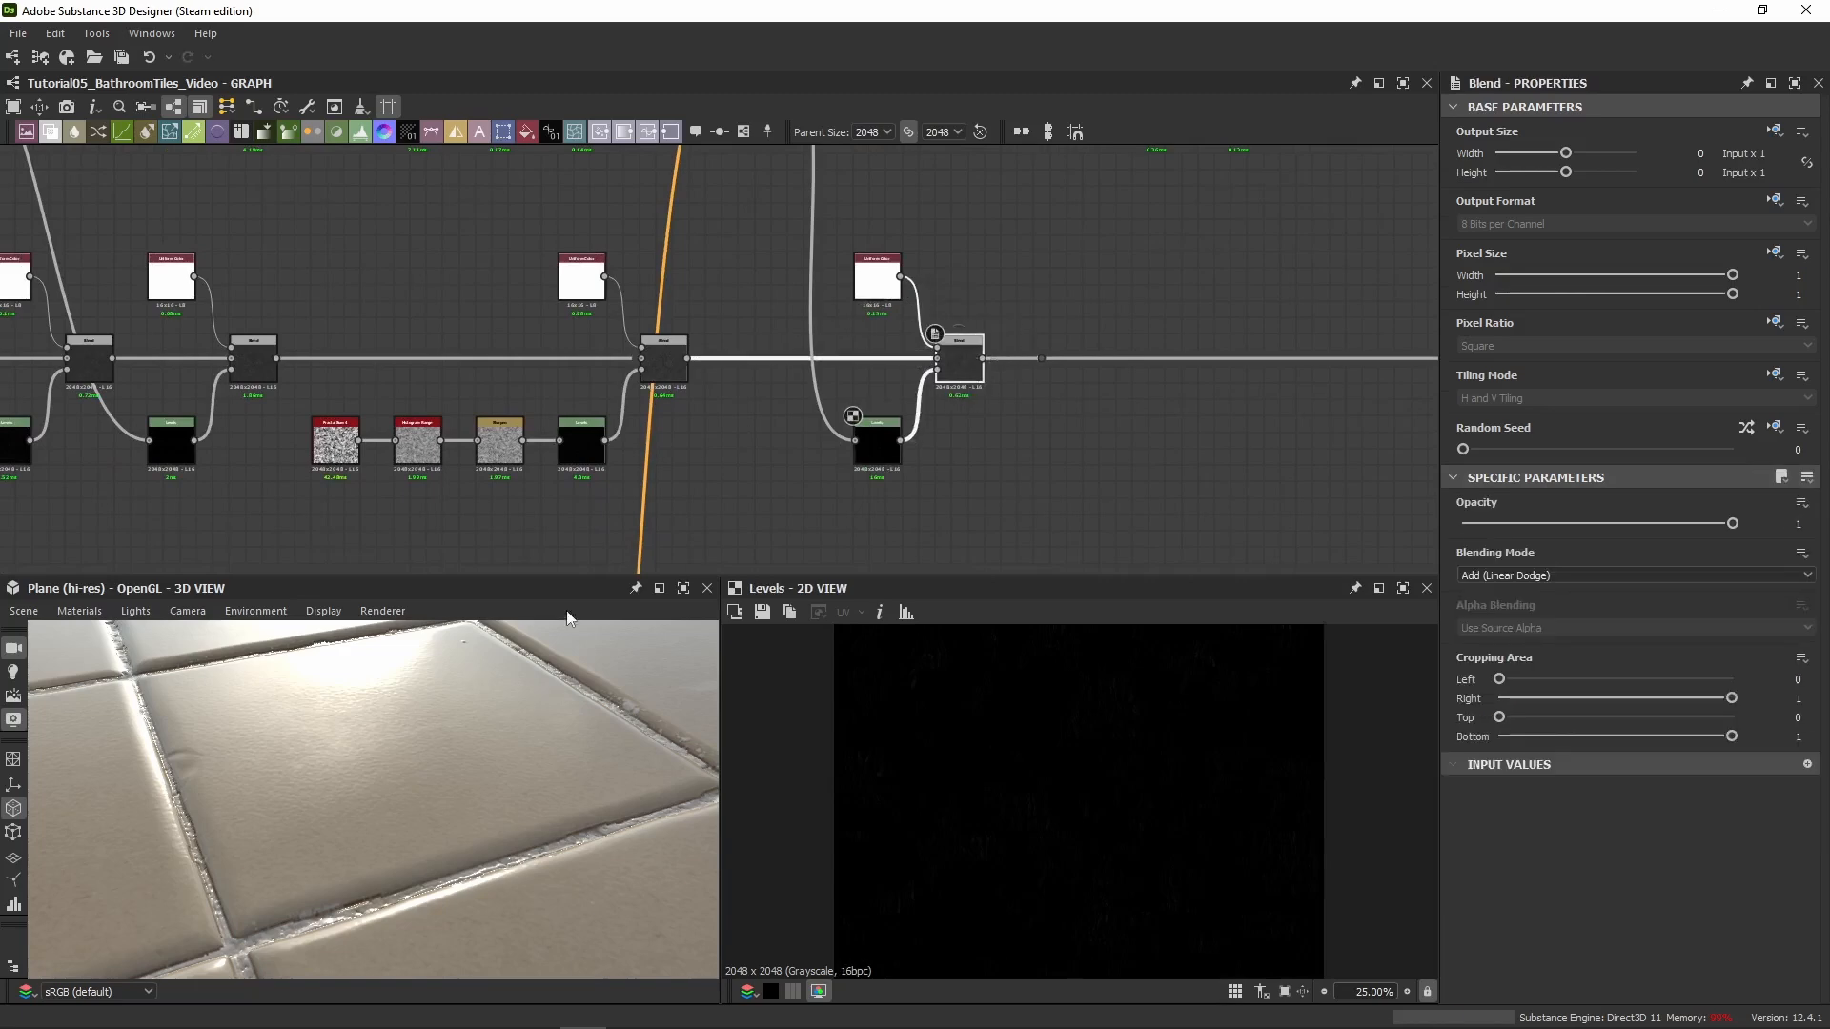
pyautogui.scroll(3, 355, 700)
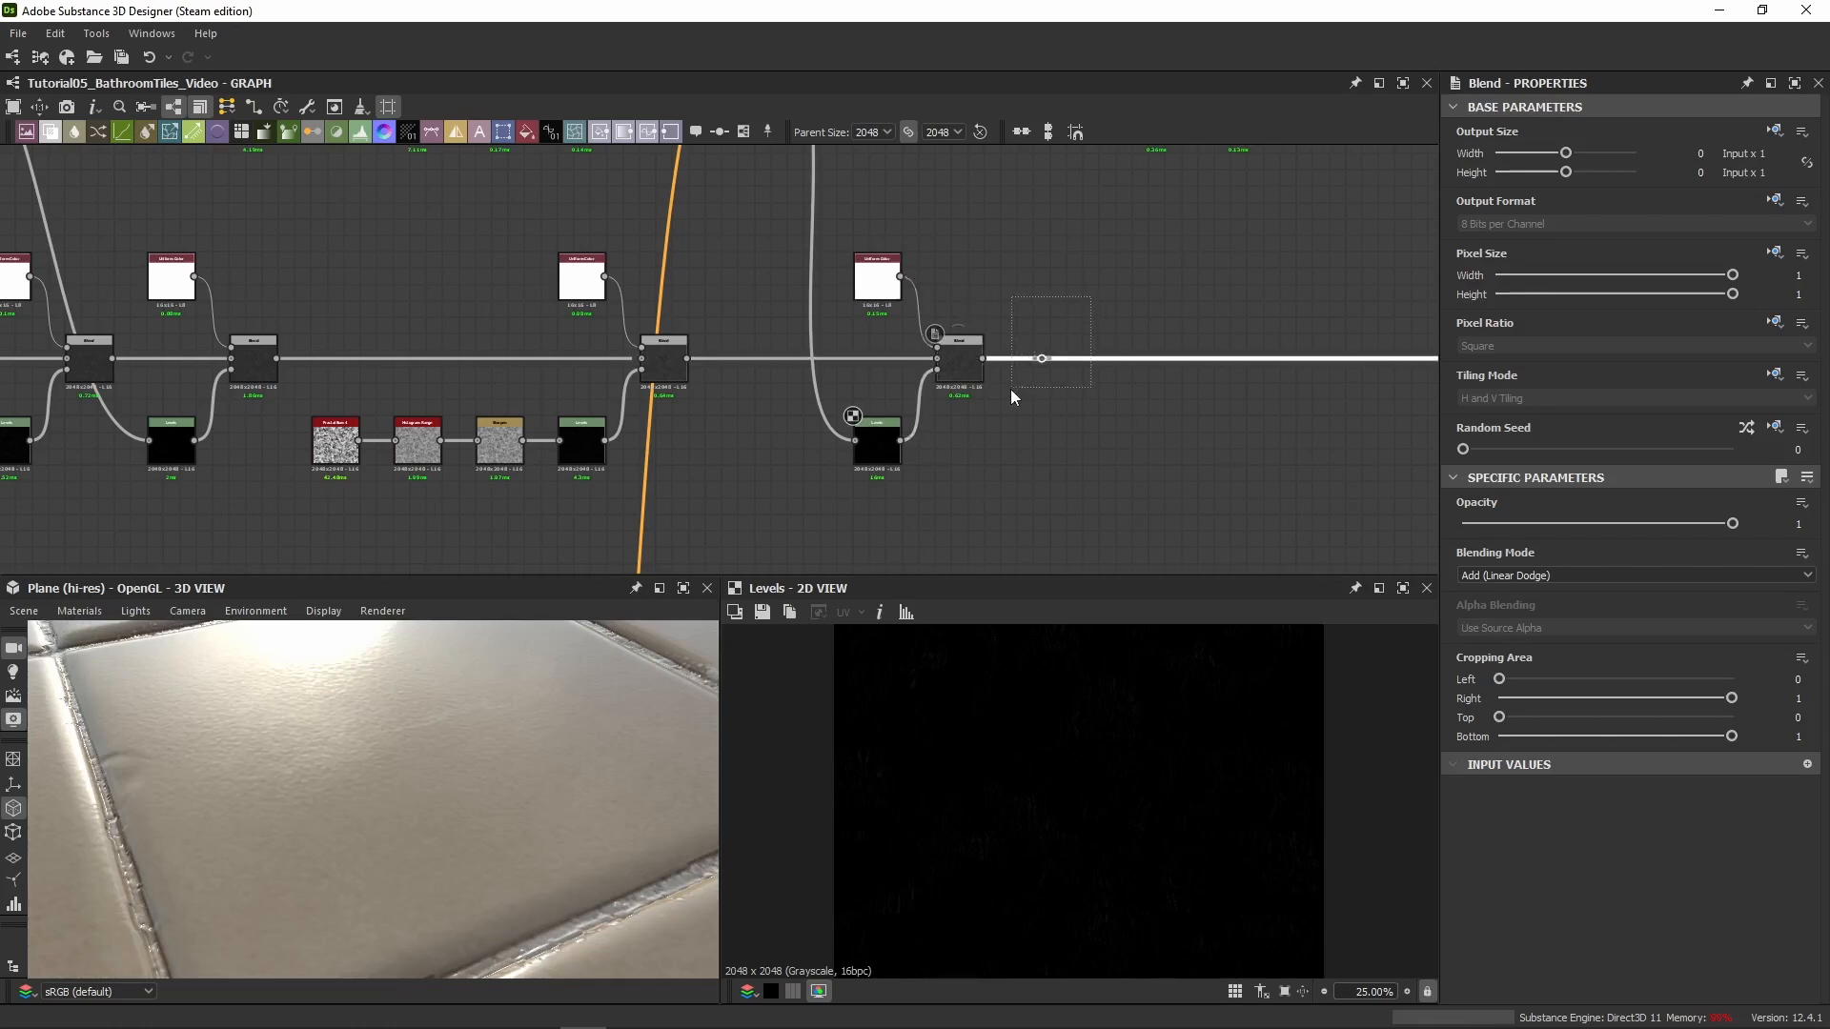
# Move the Dot farther along the roughness line and paste a sixth Uniform Color, Blend and Levels set, with the fifth Blend as background
pyautogui.moveTo(982, 331); pyautogui.dragTo(420, 307, button='middle')
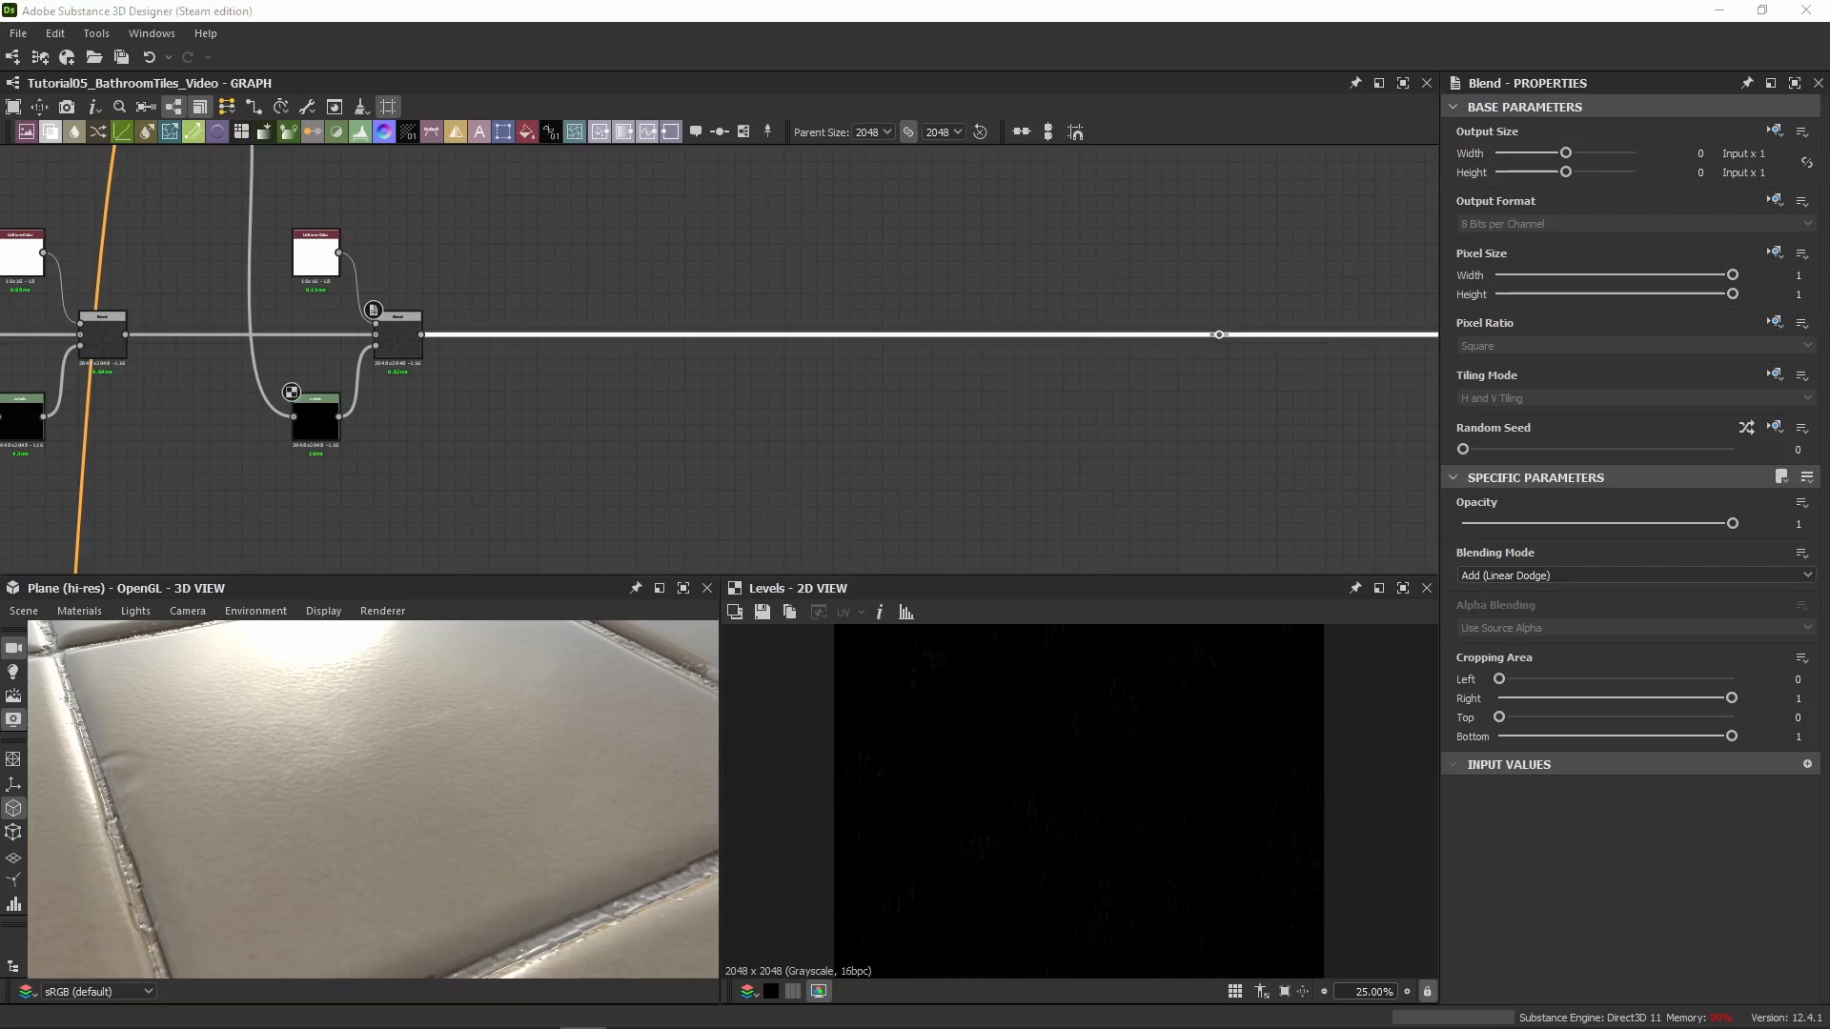
pyautogui.hotkey('ctrl', 'v')
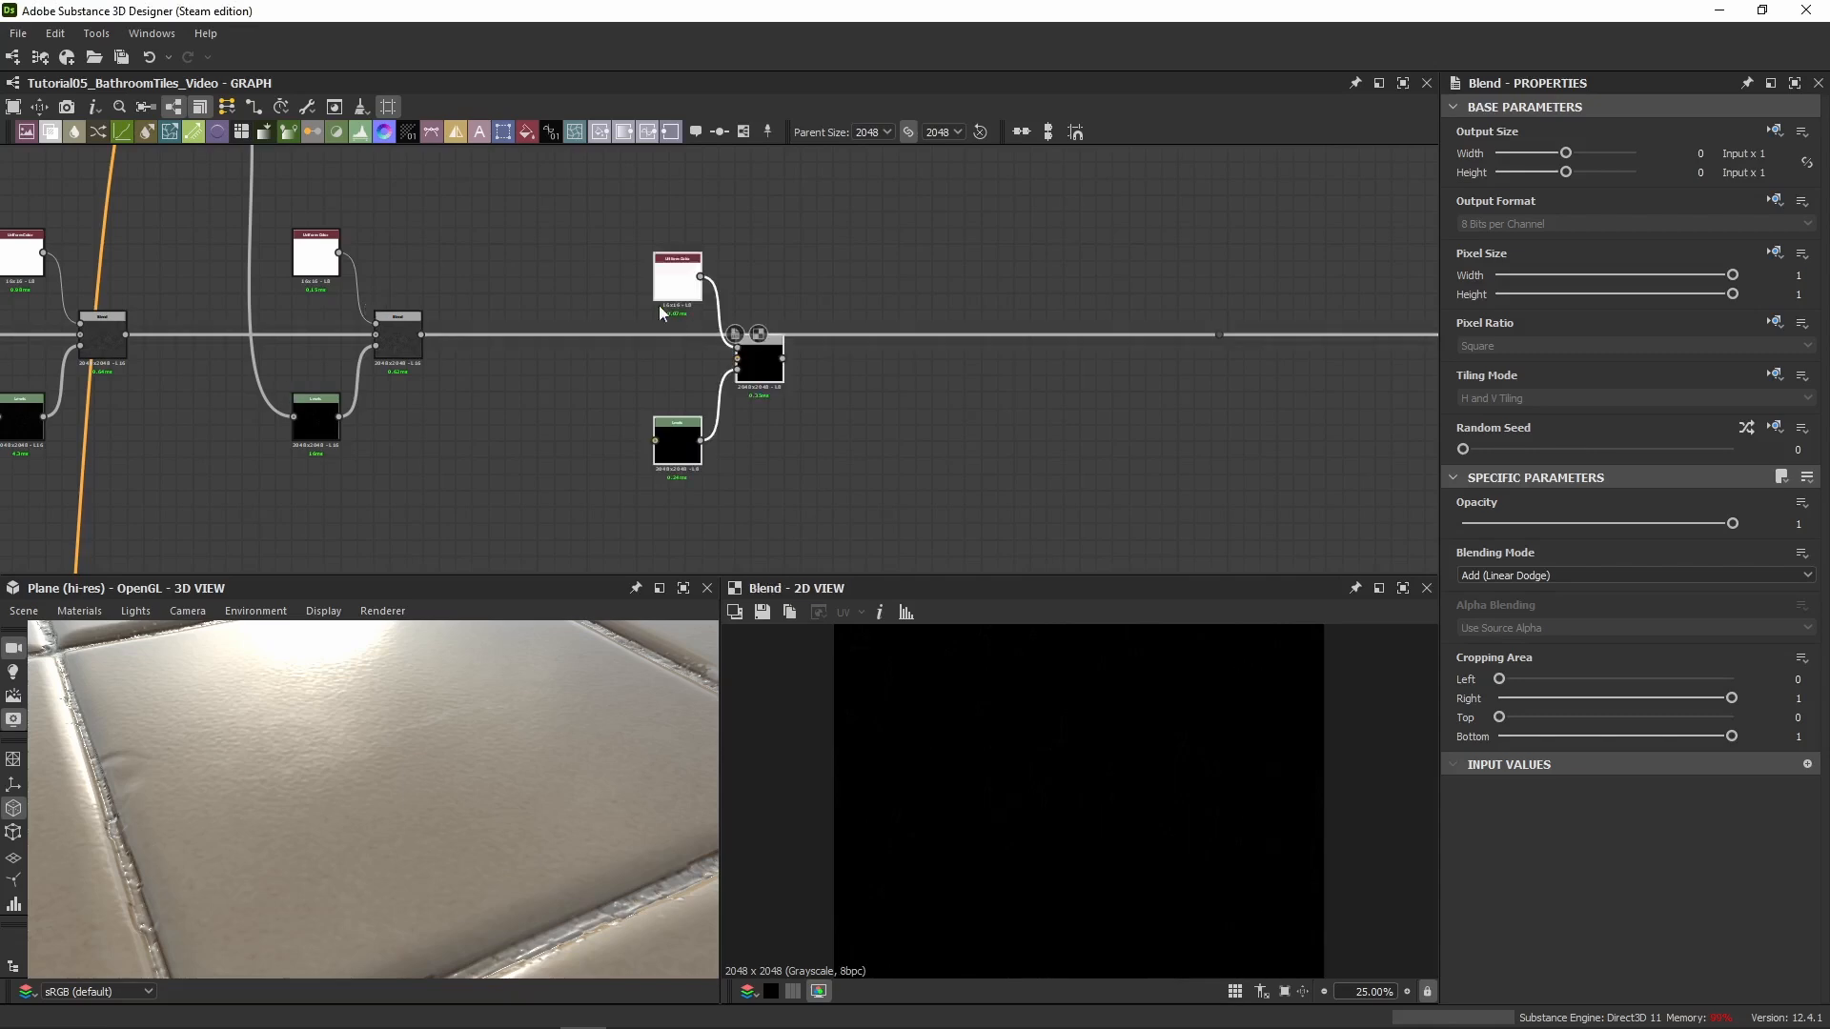
pyautogui.keyDown('shift'); pyautogui.moveTo(419, 337); pyautogui.dragTo(784, 367); pyautogui.keyUp('shift')
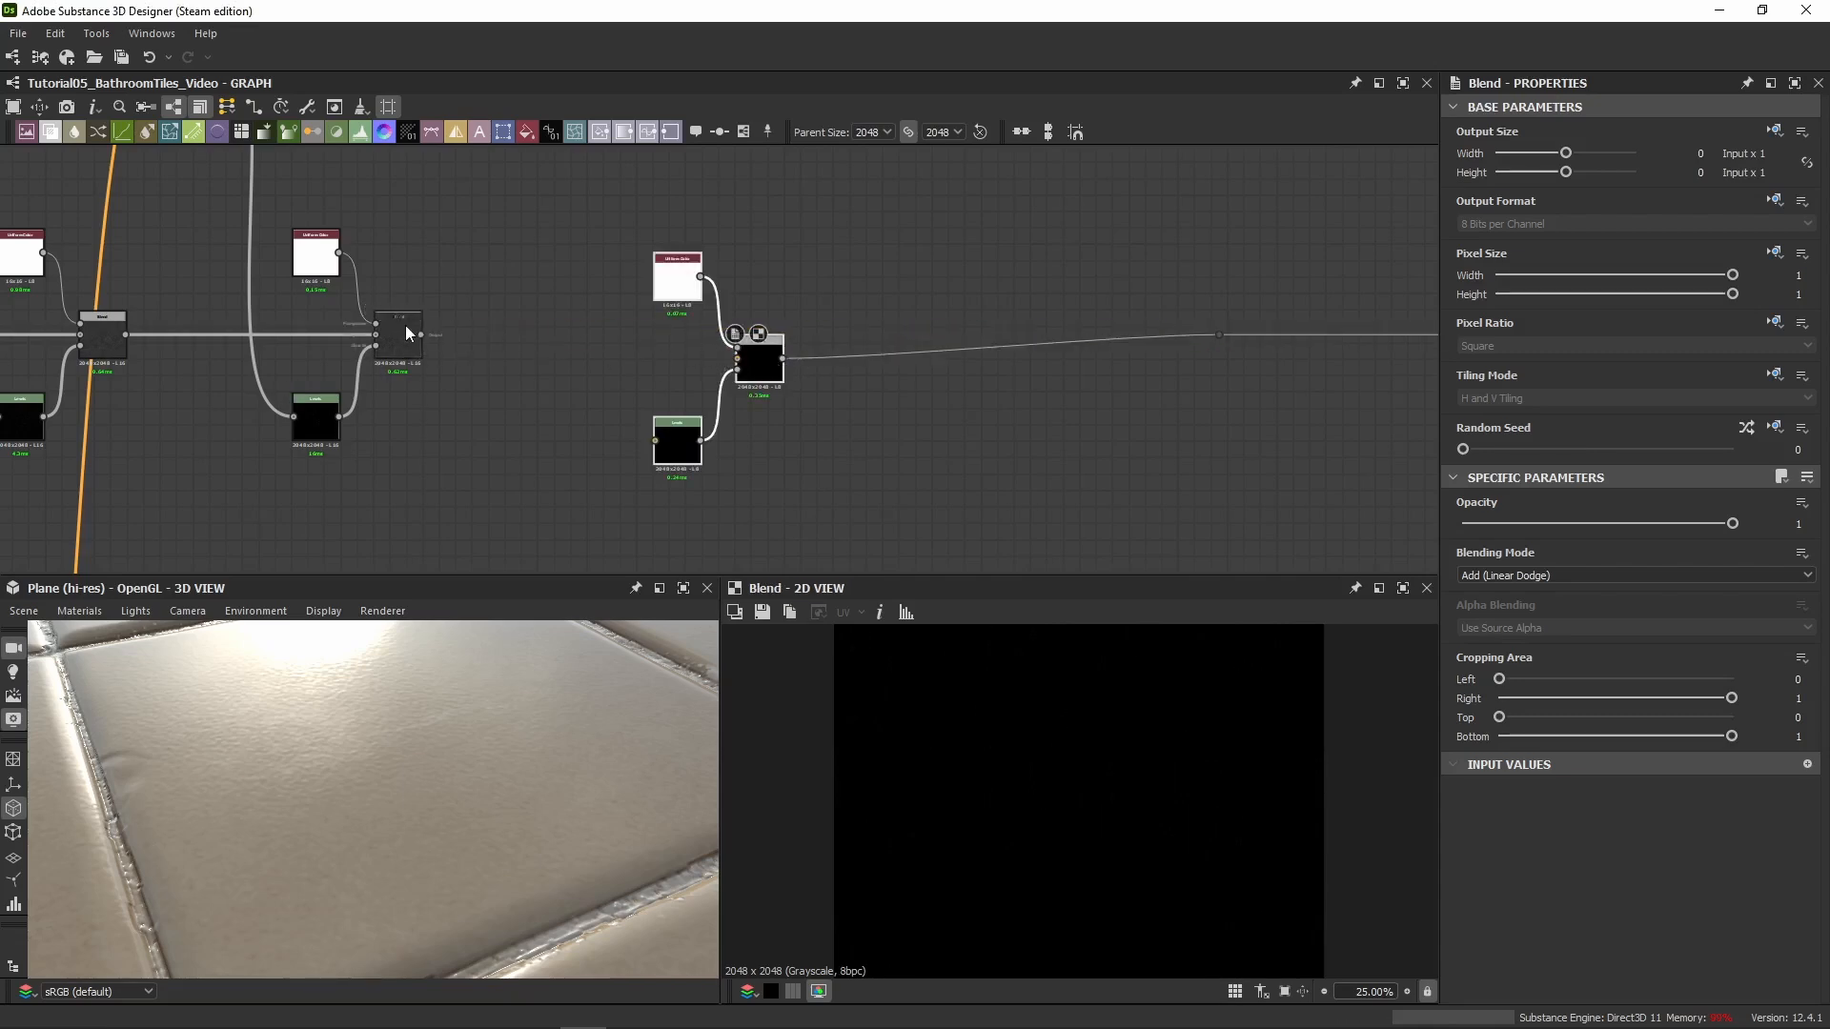
pyautogui.keyDown('shift'); pyautogui.moveTo(421, 334); pyautogui.dragTo(832, 367); pyautogui.keyUp('shift')
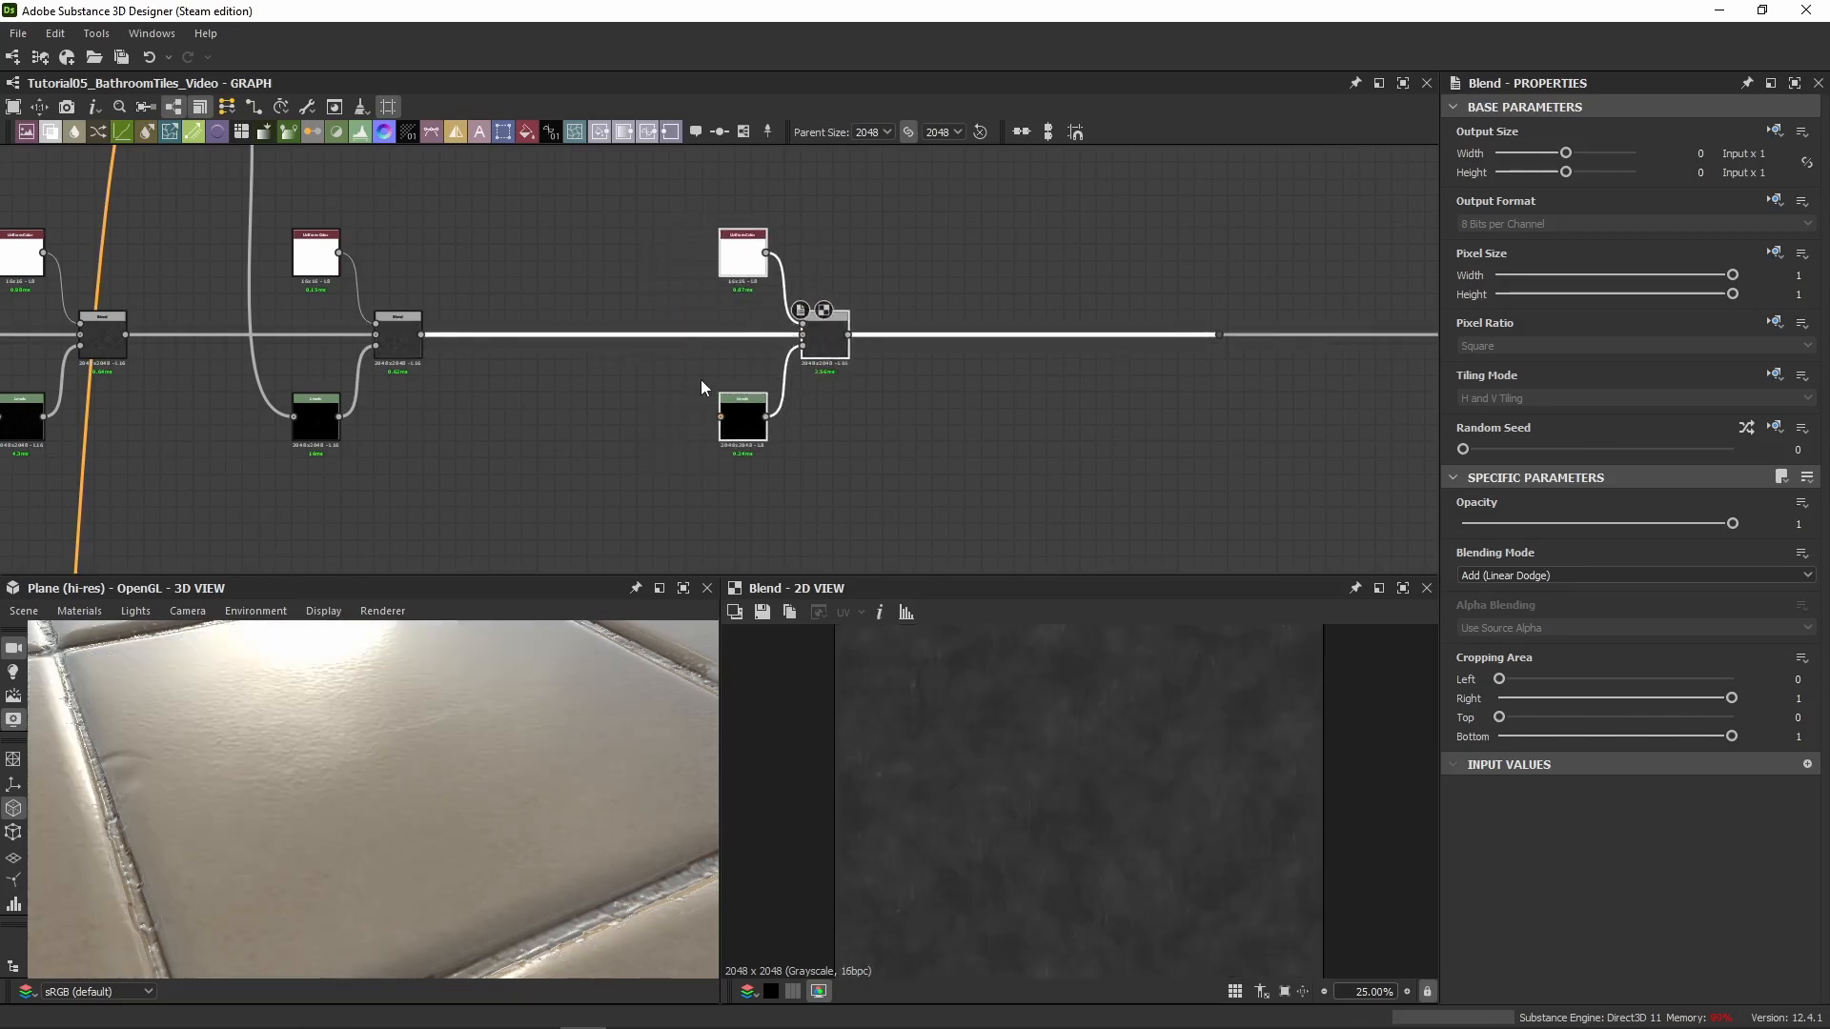
pyautogui.click(399, 335)
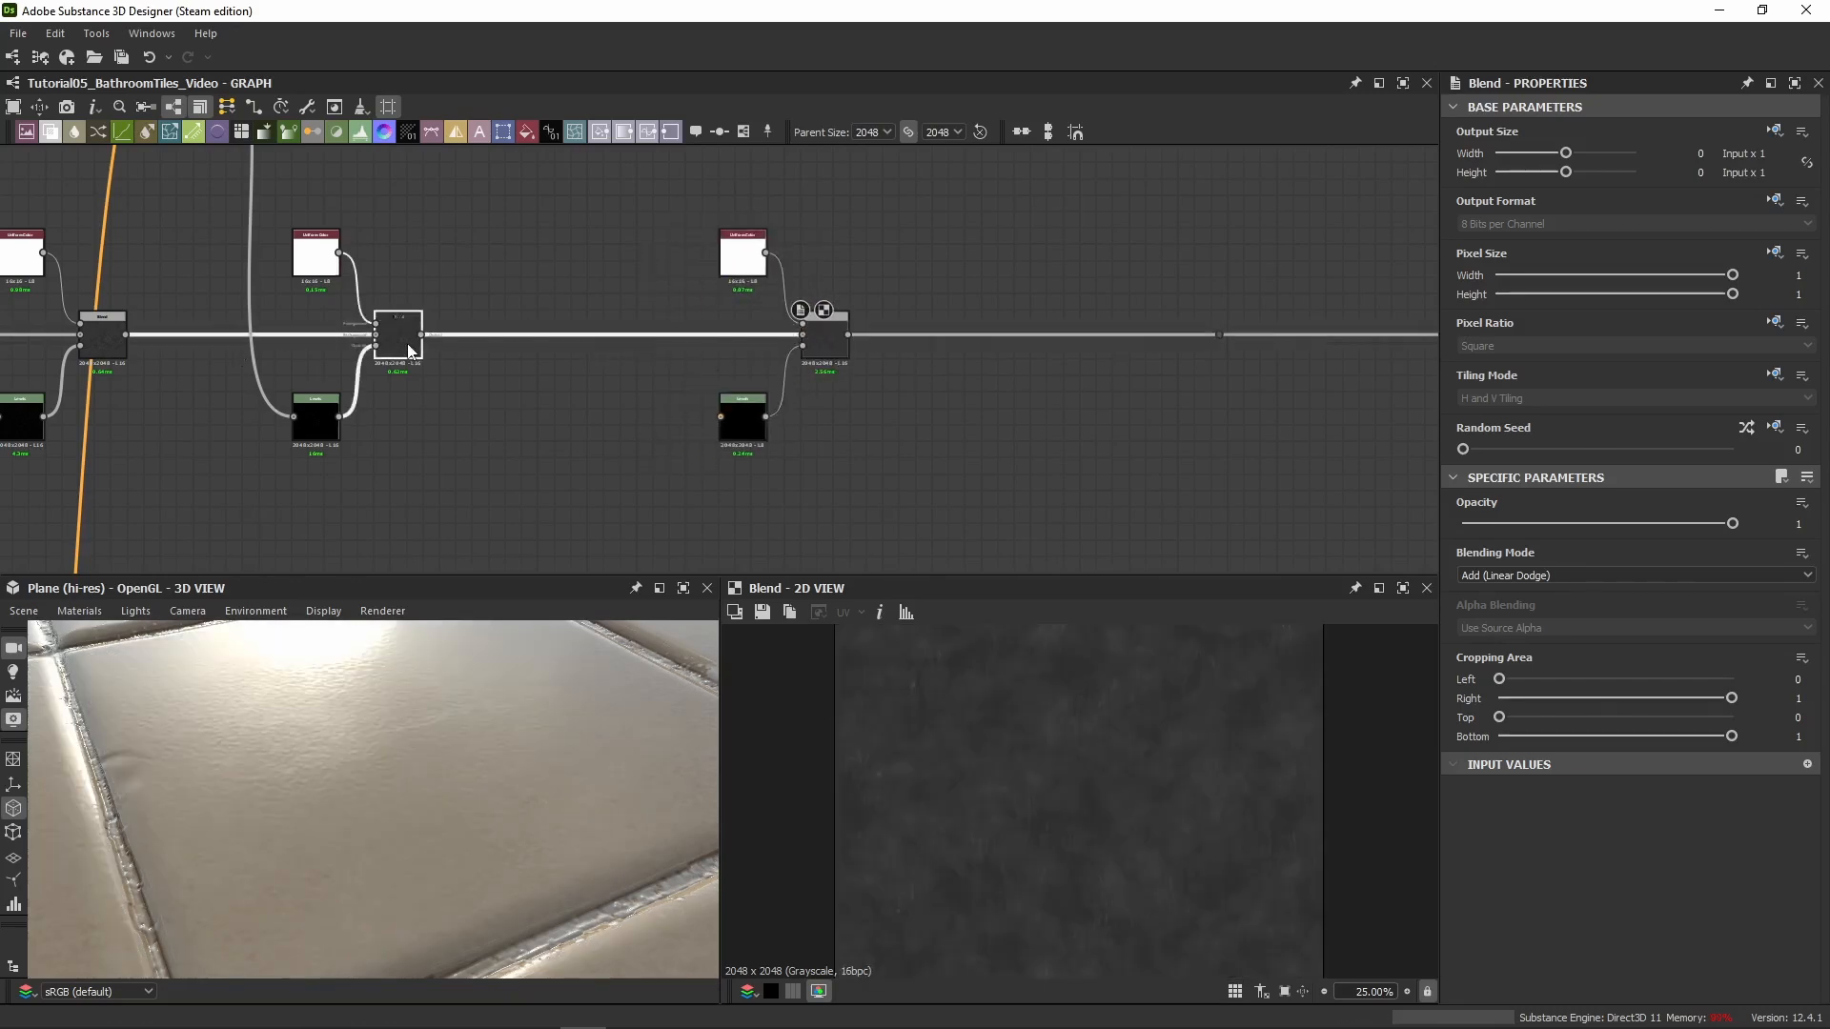
pyautogui.click(747, 411)
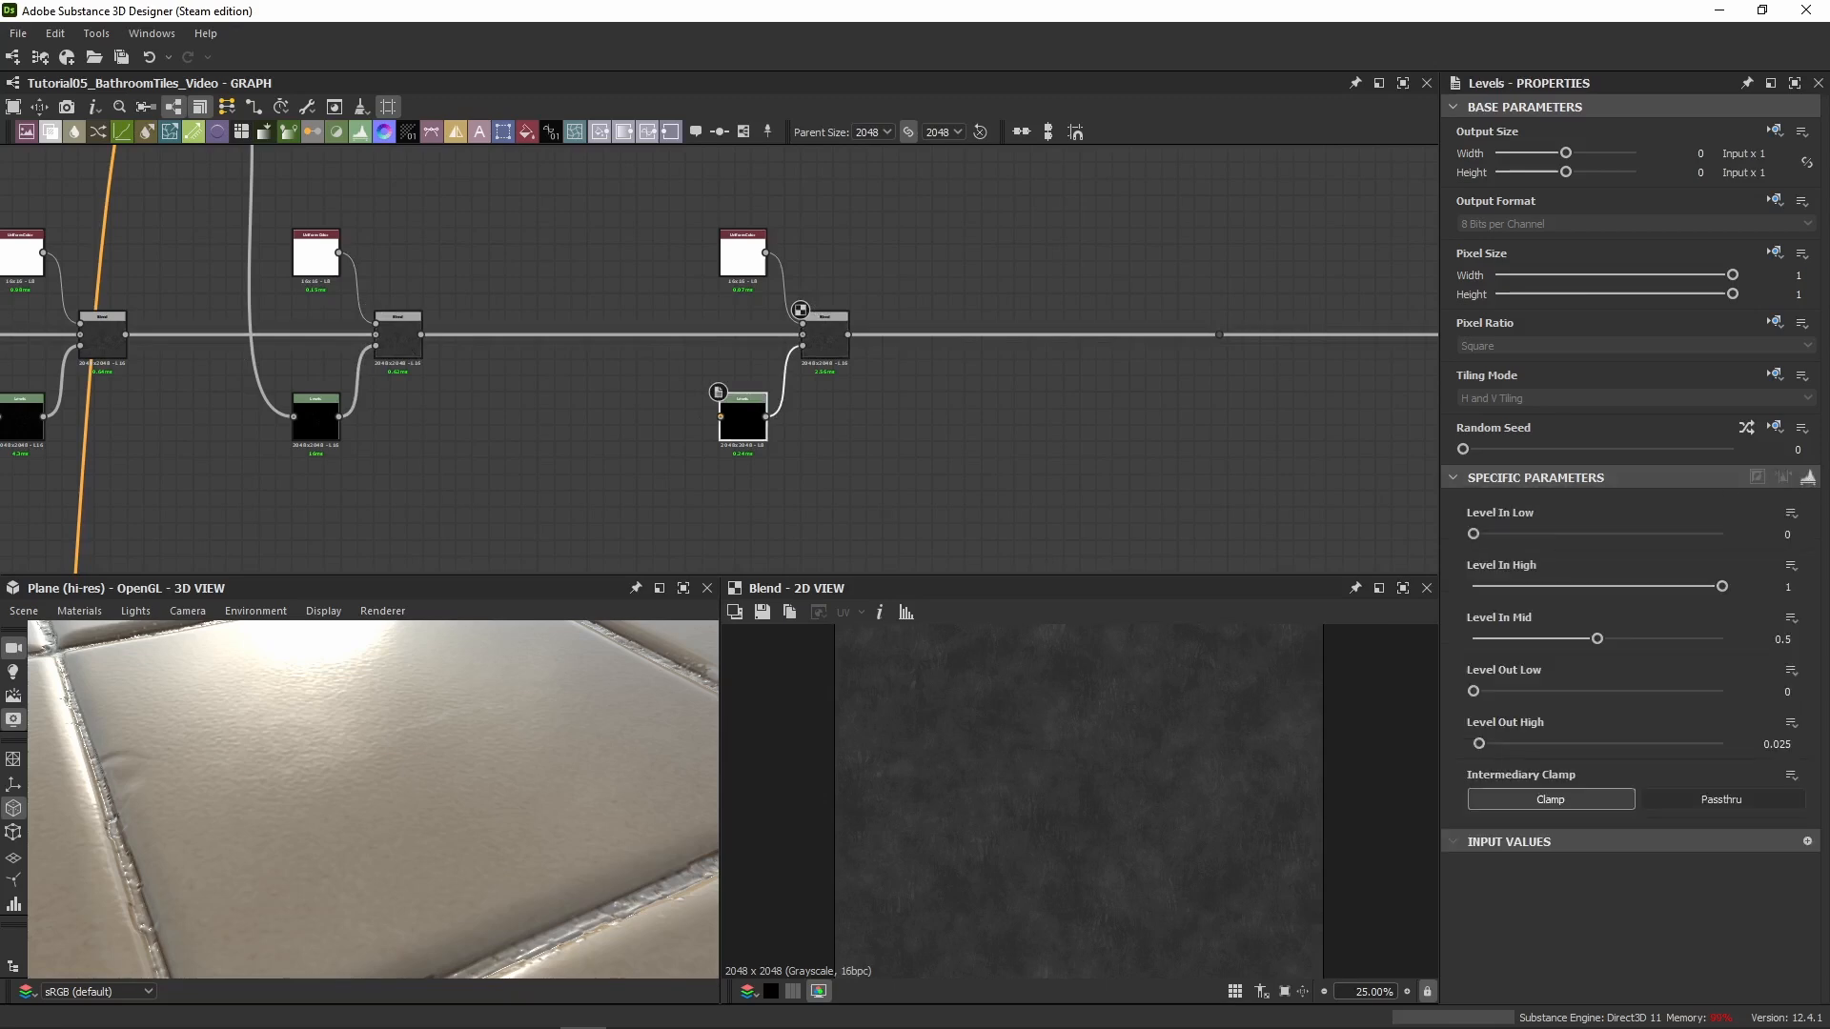
# Shift the sixth set along the line beneath the next mask chain and connect the node before that chain's Levels into the new Levels
pyautogui.scroll(-5, 708, 375)
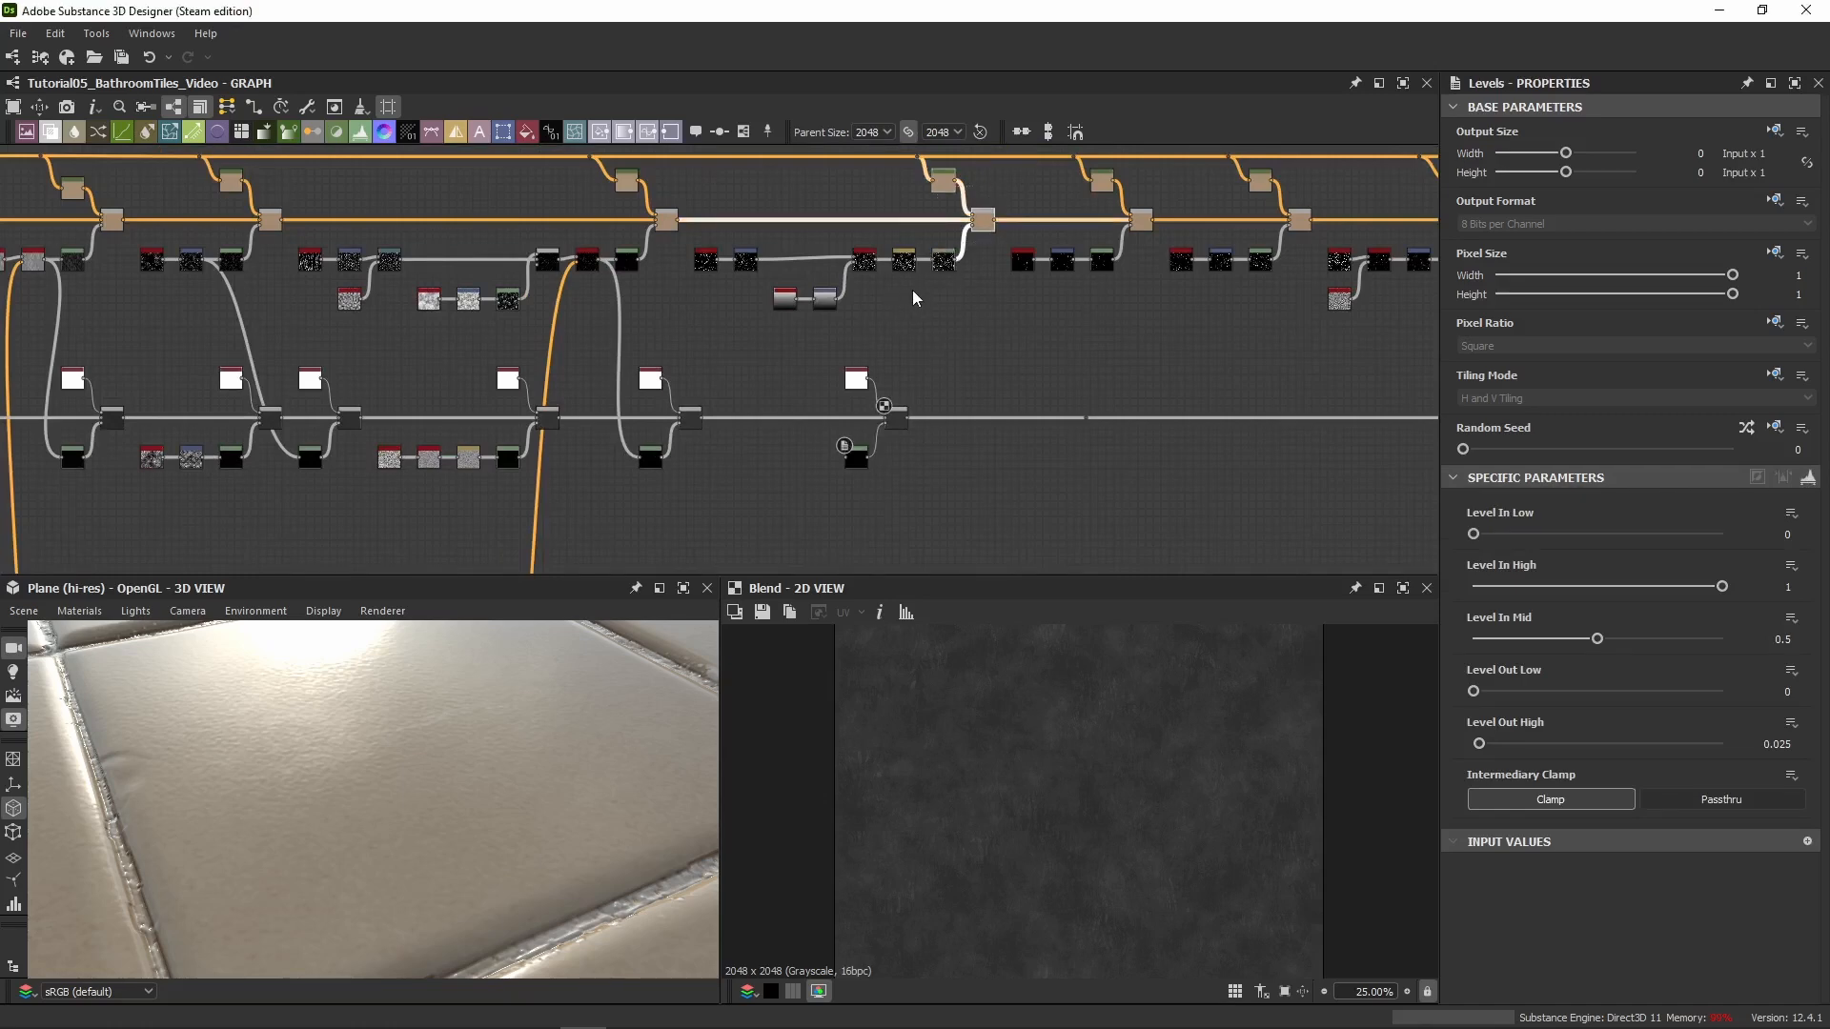
pyautogui.scroll(5, 882, 405)
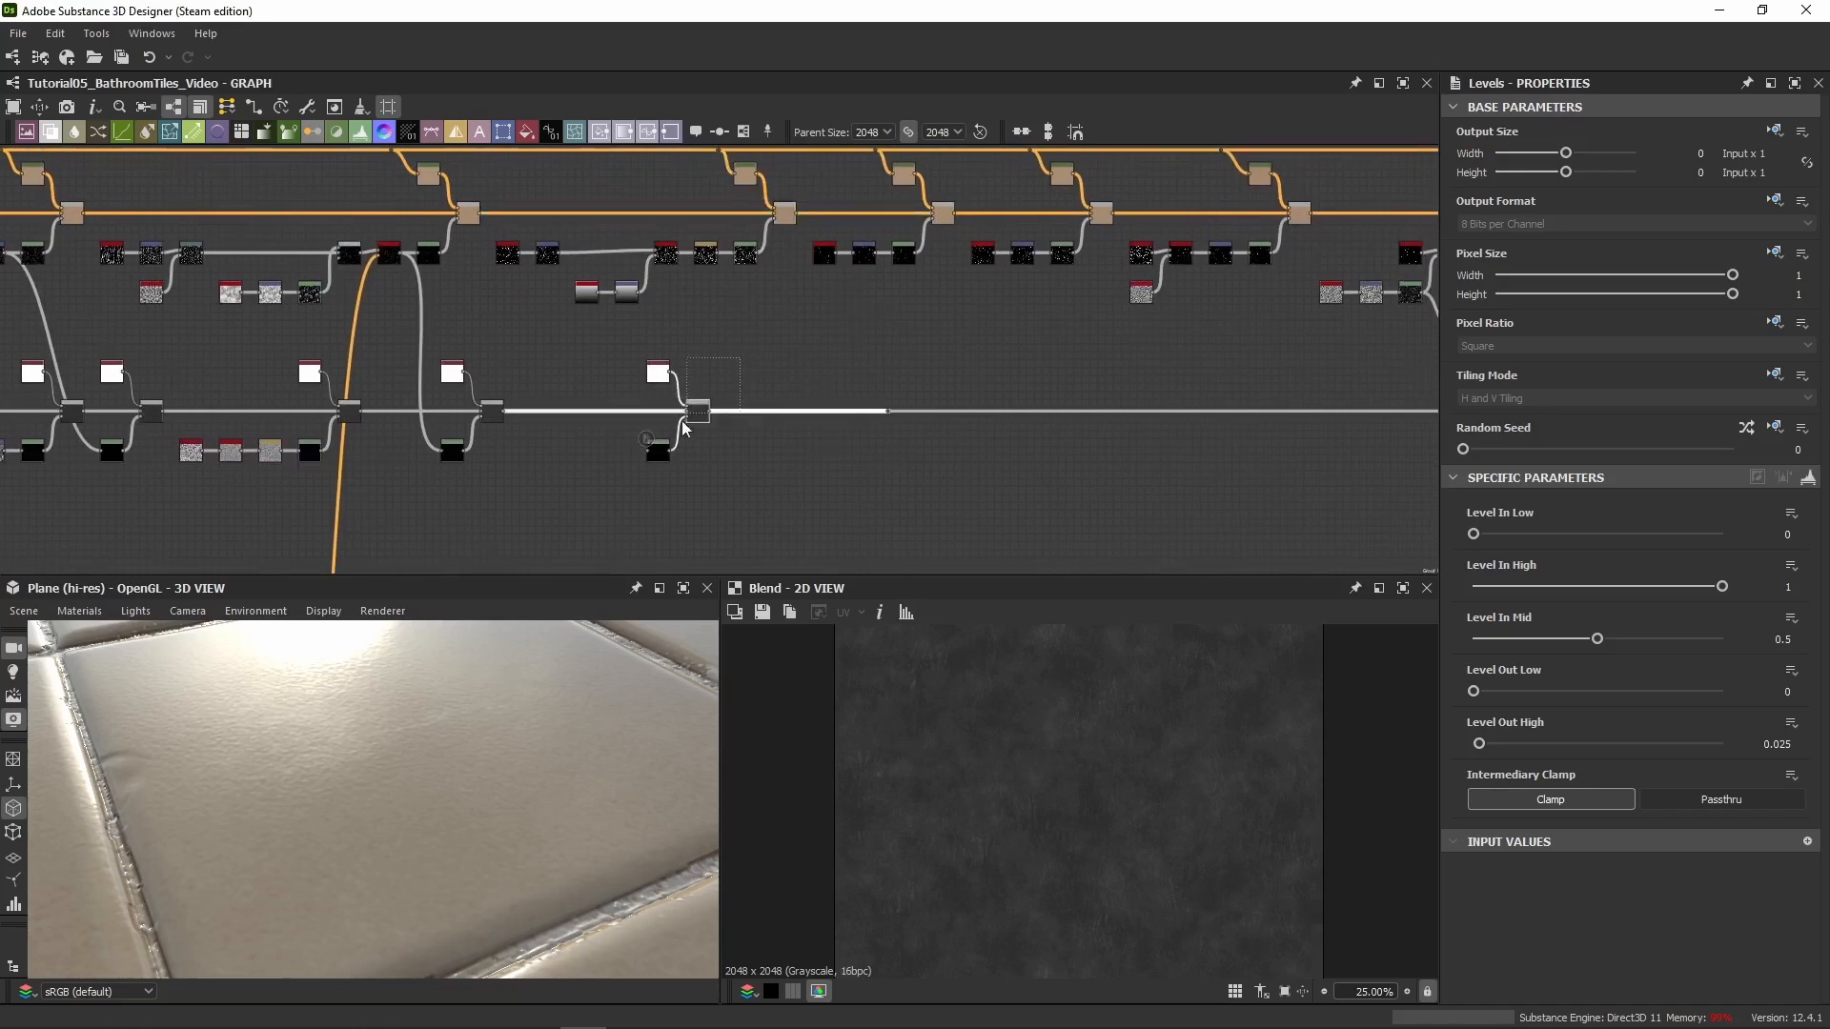
pyautogui.moveTo(882, 405); pyautogui.dragTo(901, 403)
pyautogui.moveTo(872, 285); pyautogui.dragTo(870, 332, button='middle')
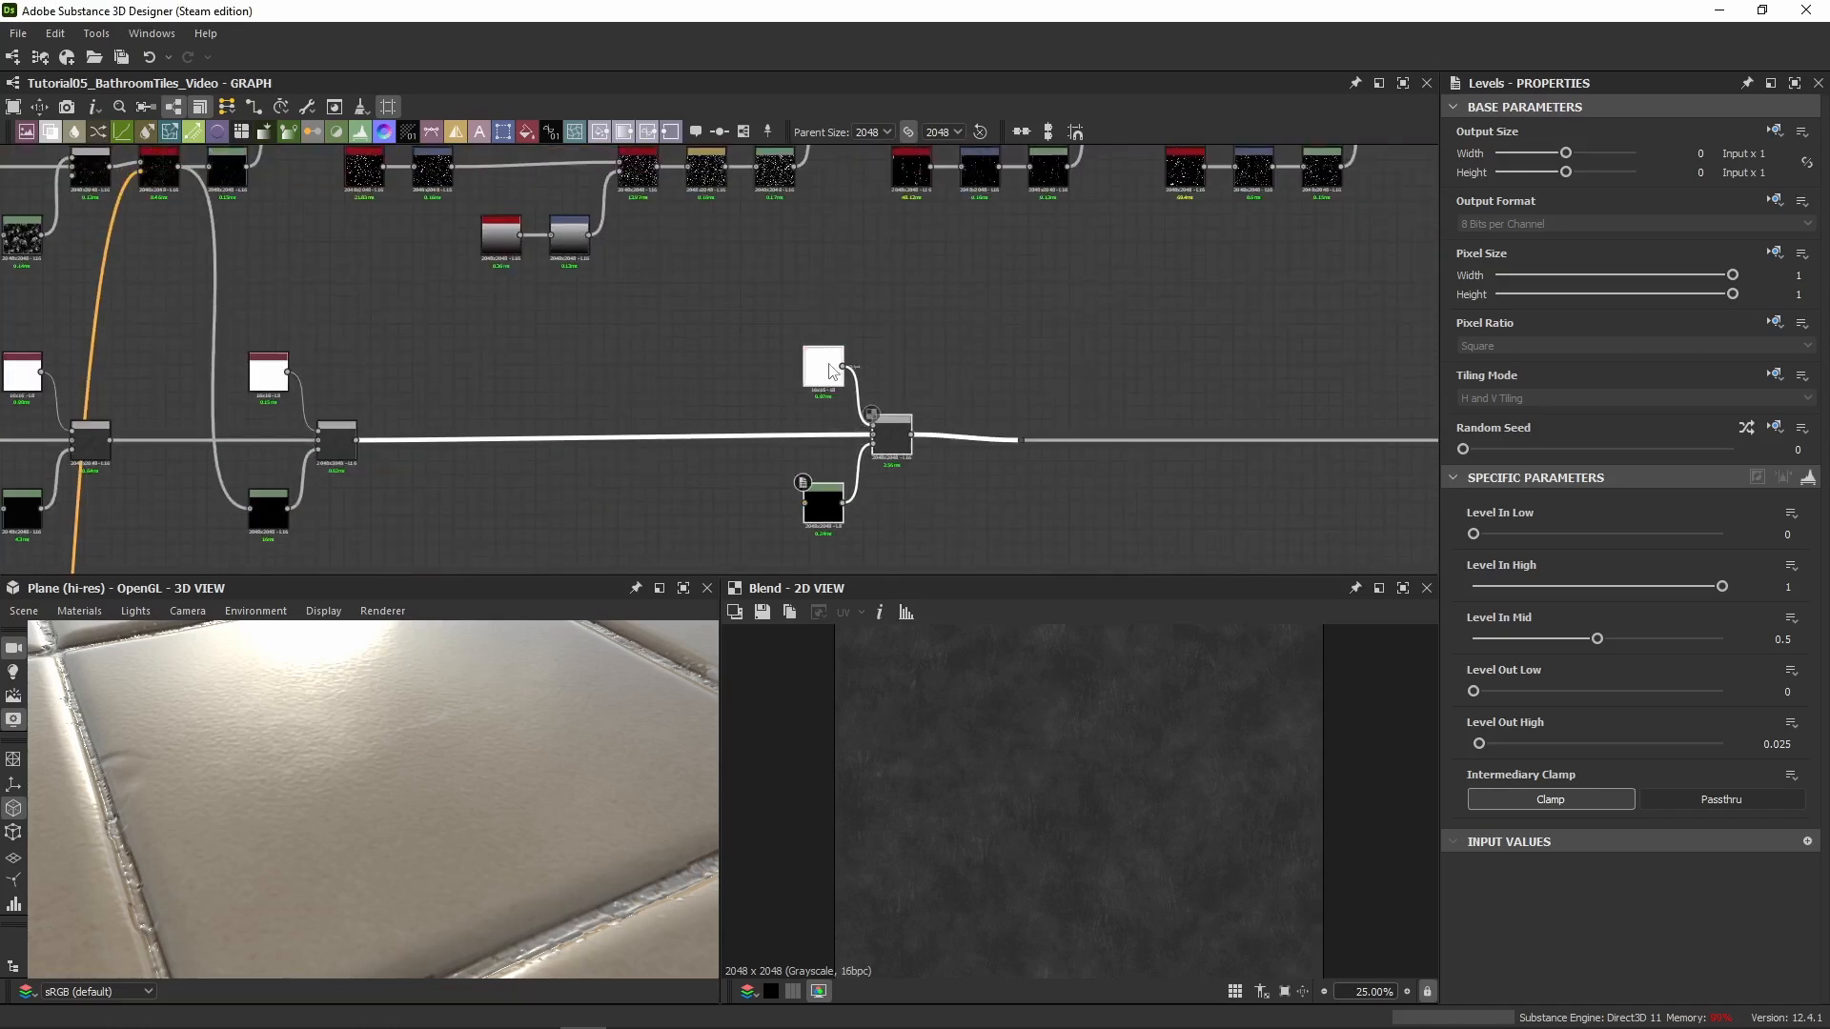
pyautogui.moveTo(828, 365); pyautogui.dragTo(775, 372)
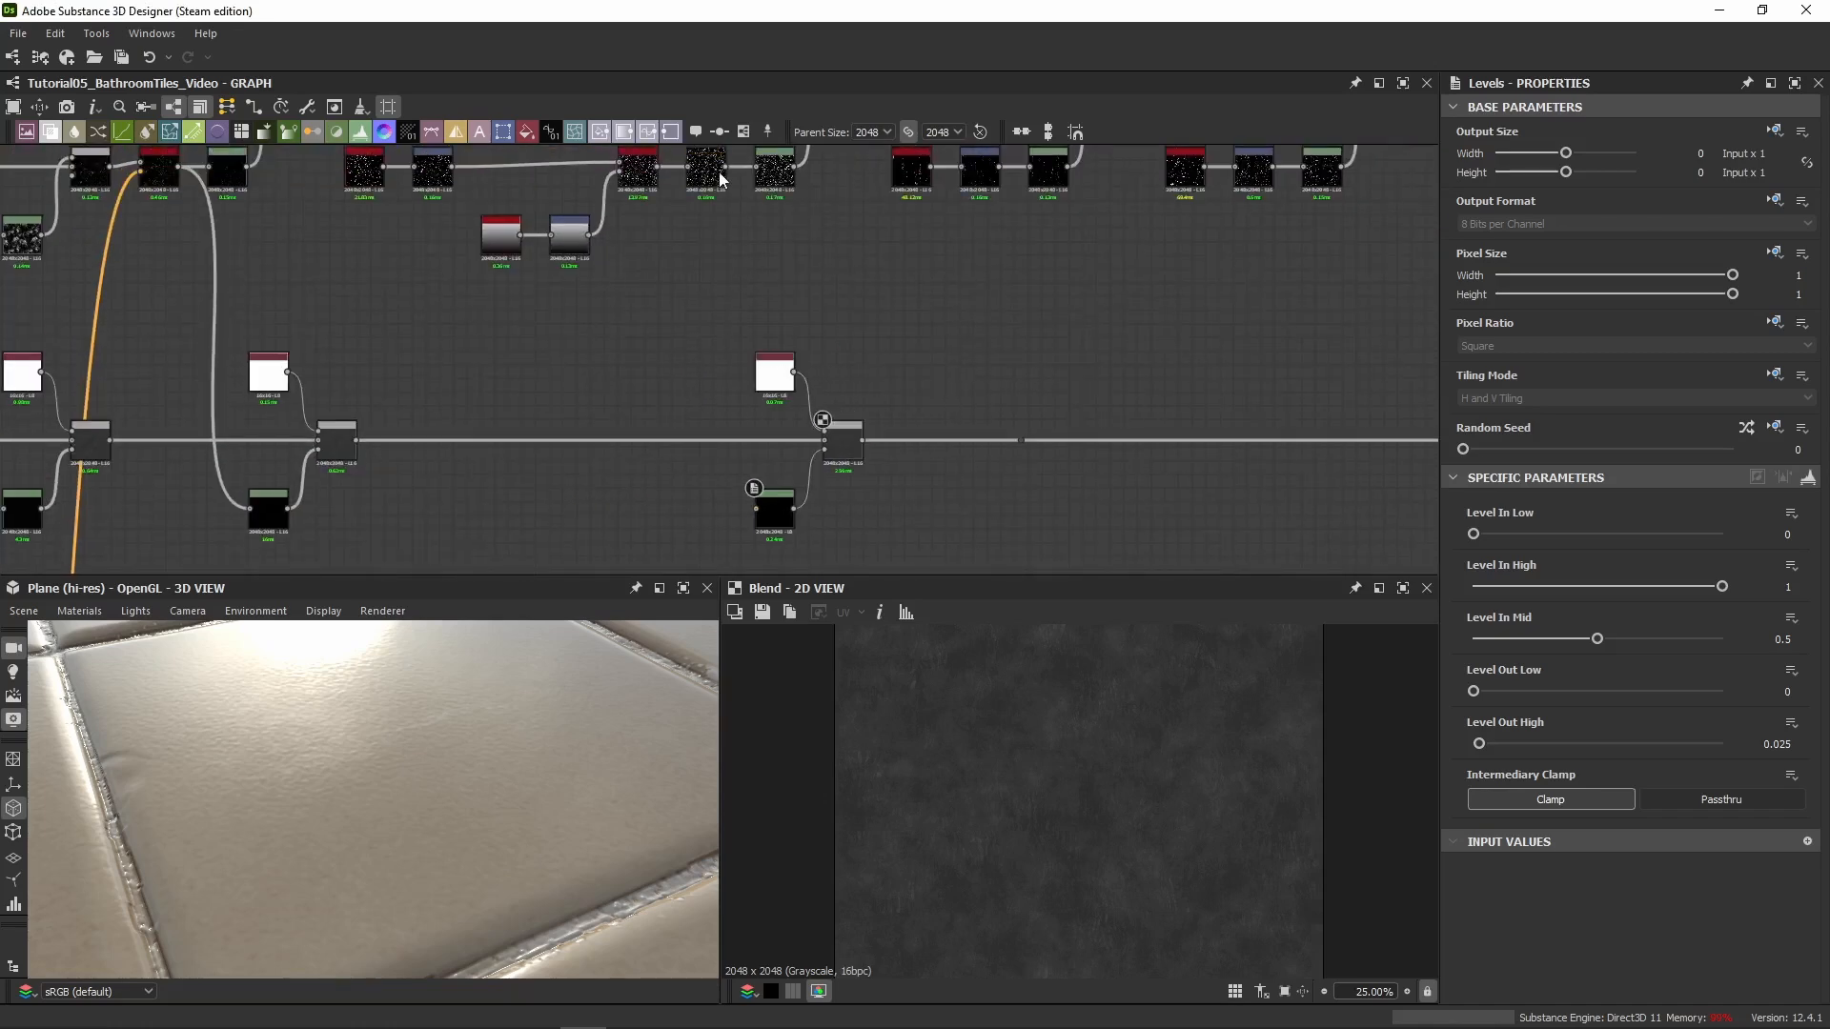
pyautogui.moveTo(725, 167); pyautogui.dragTo(758, 518)
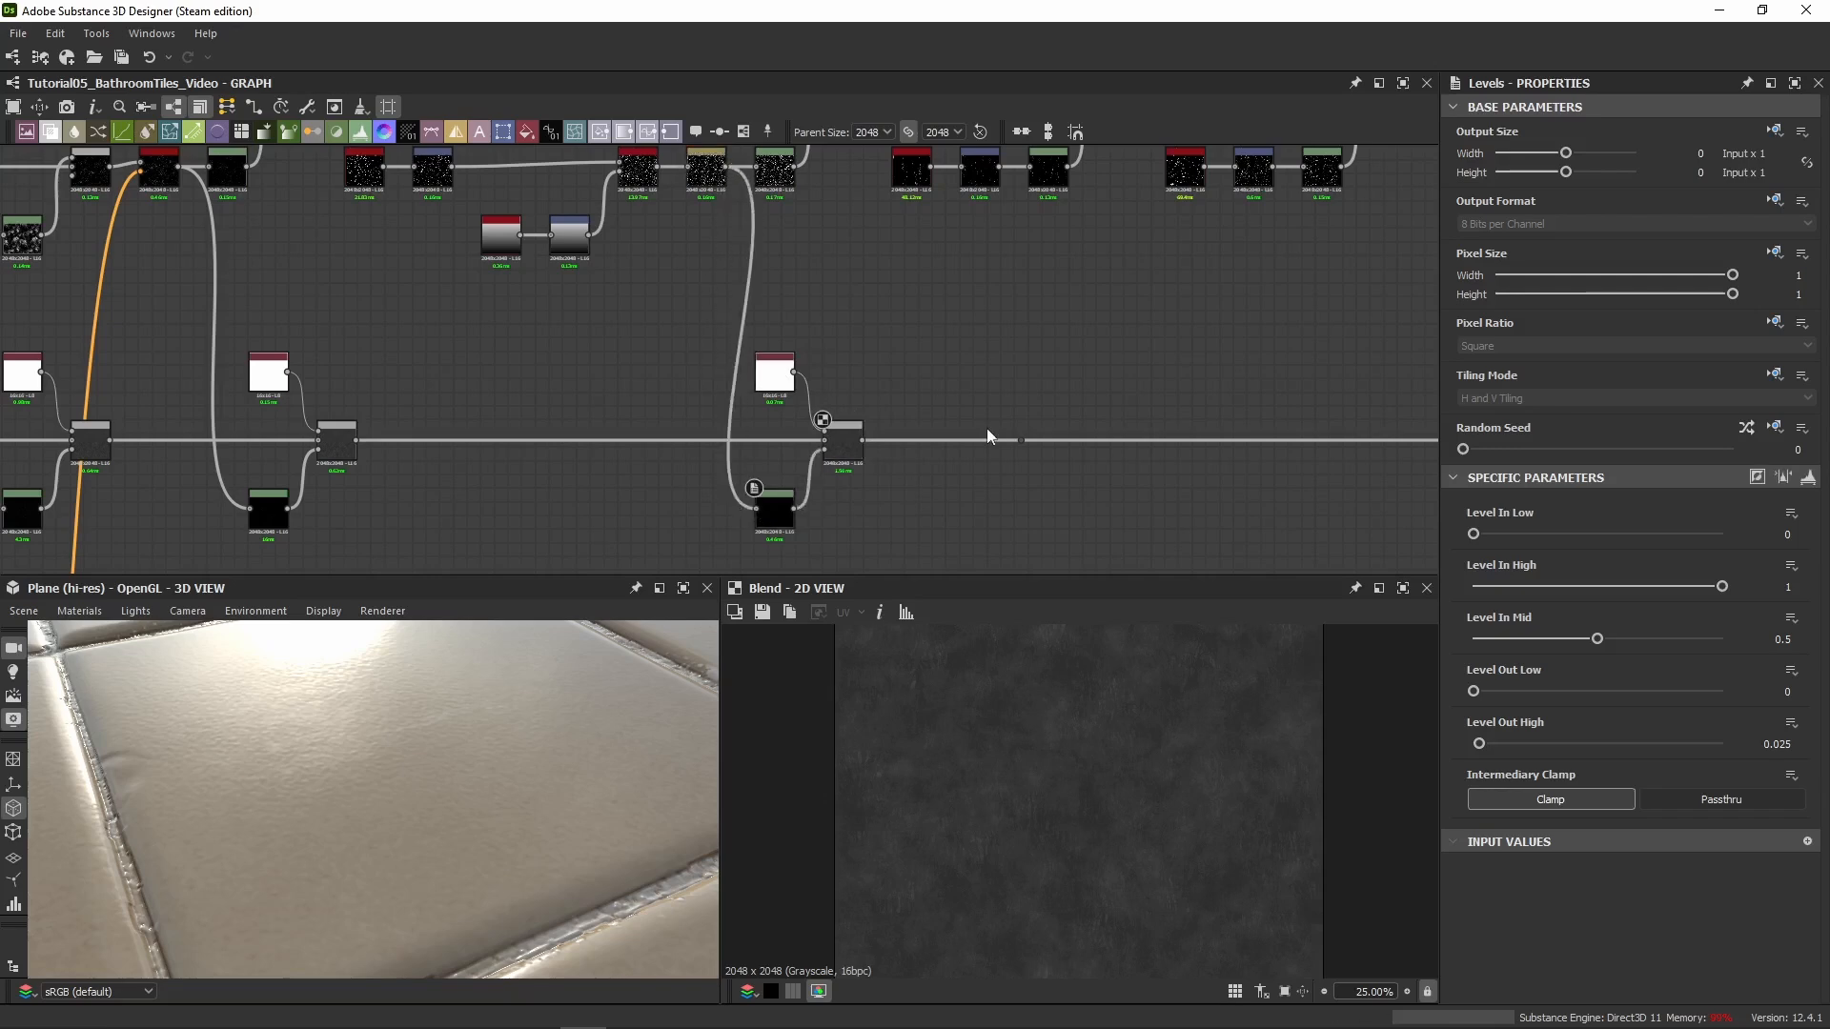
# Inspect the sixth set's Blend settings and Levels values, and examine the blended roughness preview up close
pyautogui.moveTo(934, 369); pyautogui.dragTo(939, 406, button='middle')
pyautogui.click(855, 485)
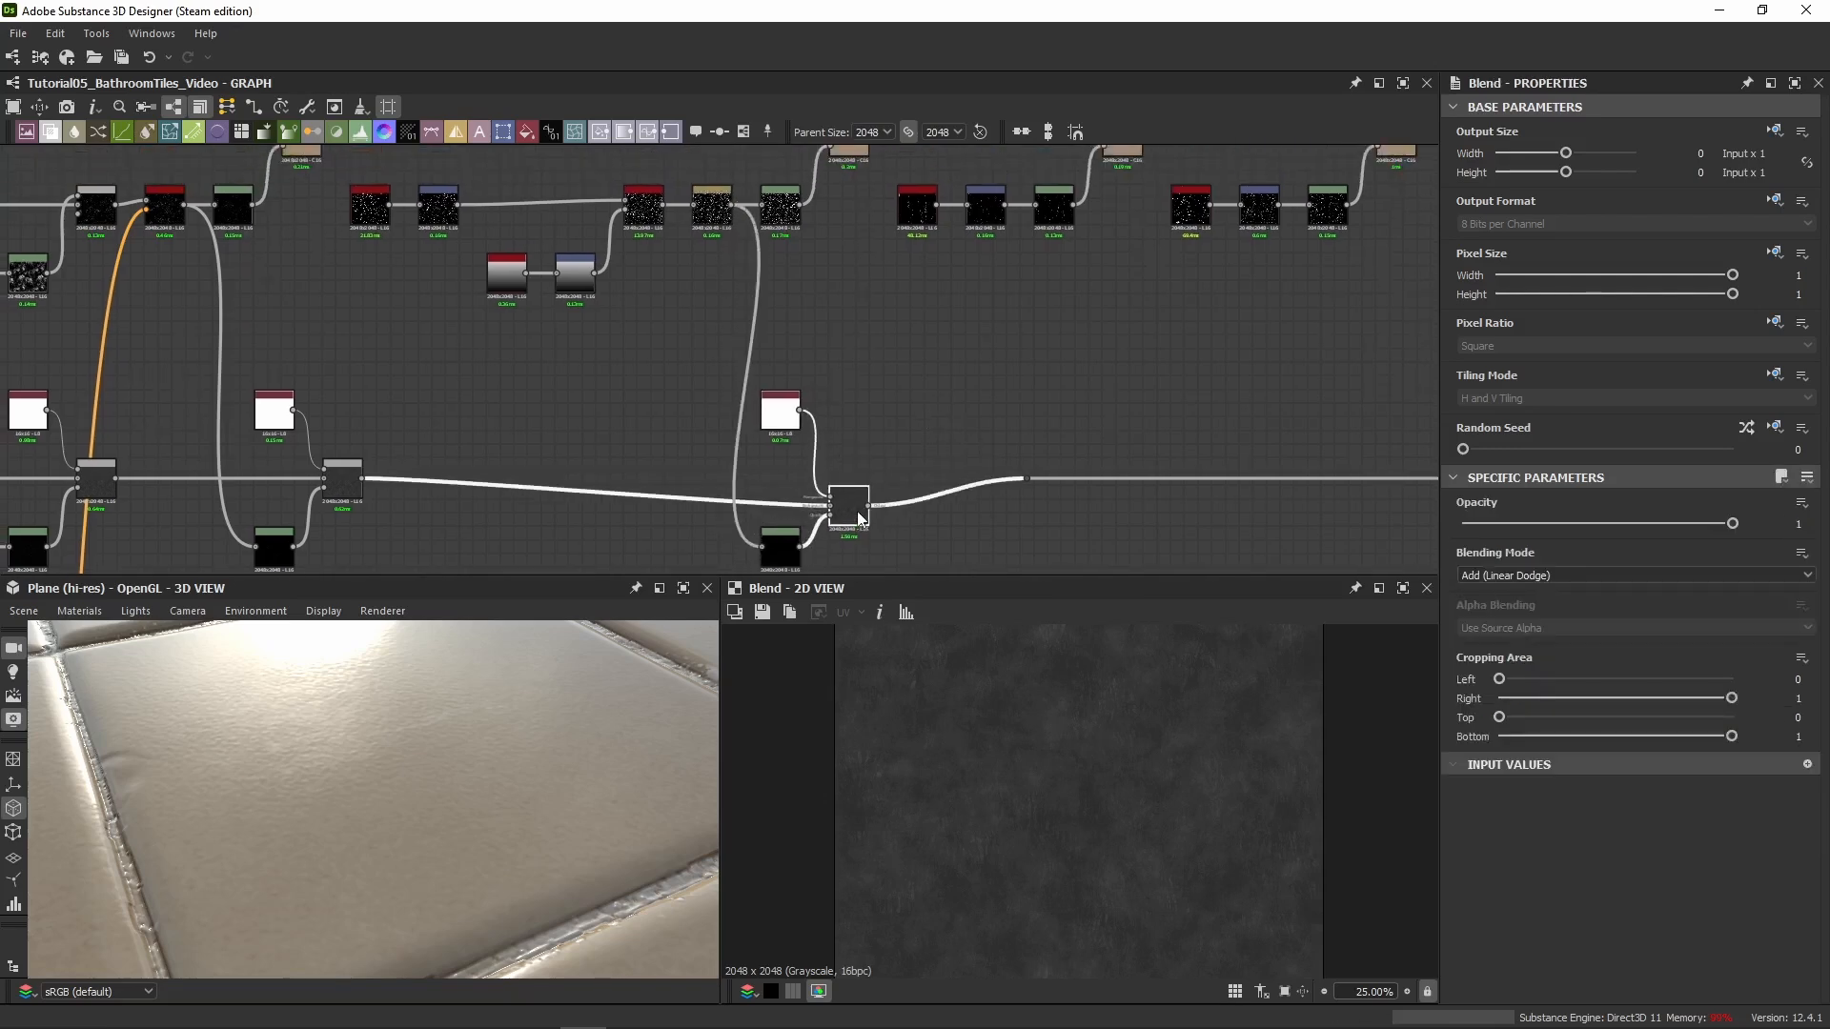
pyautogui.click(770, 548)
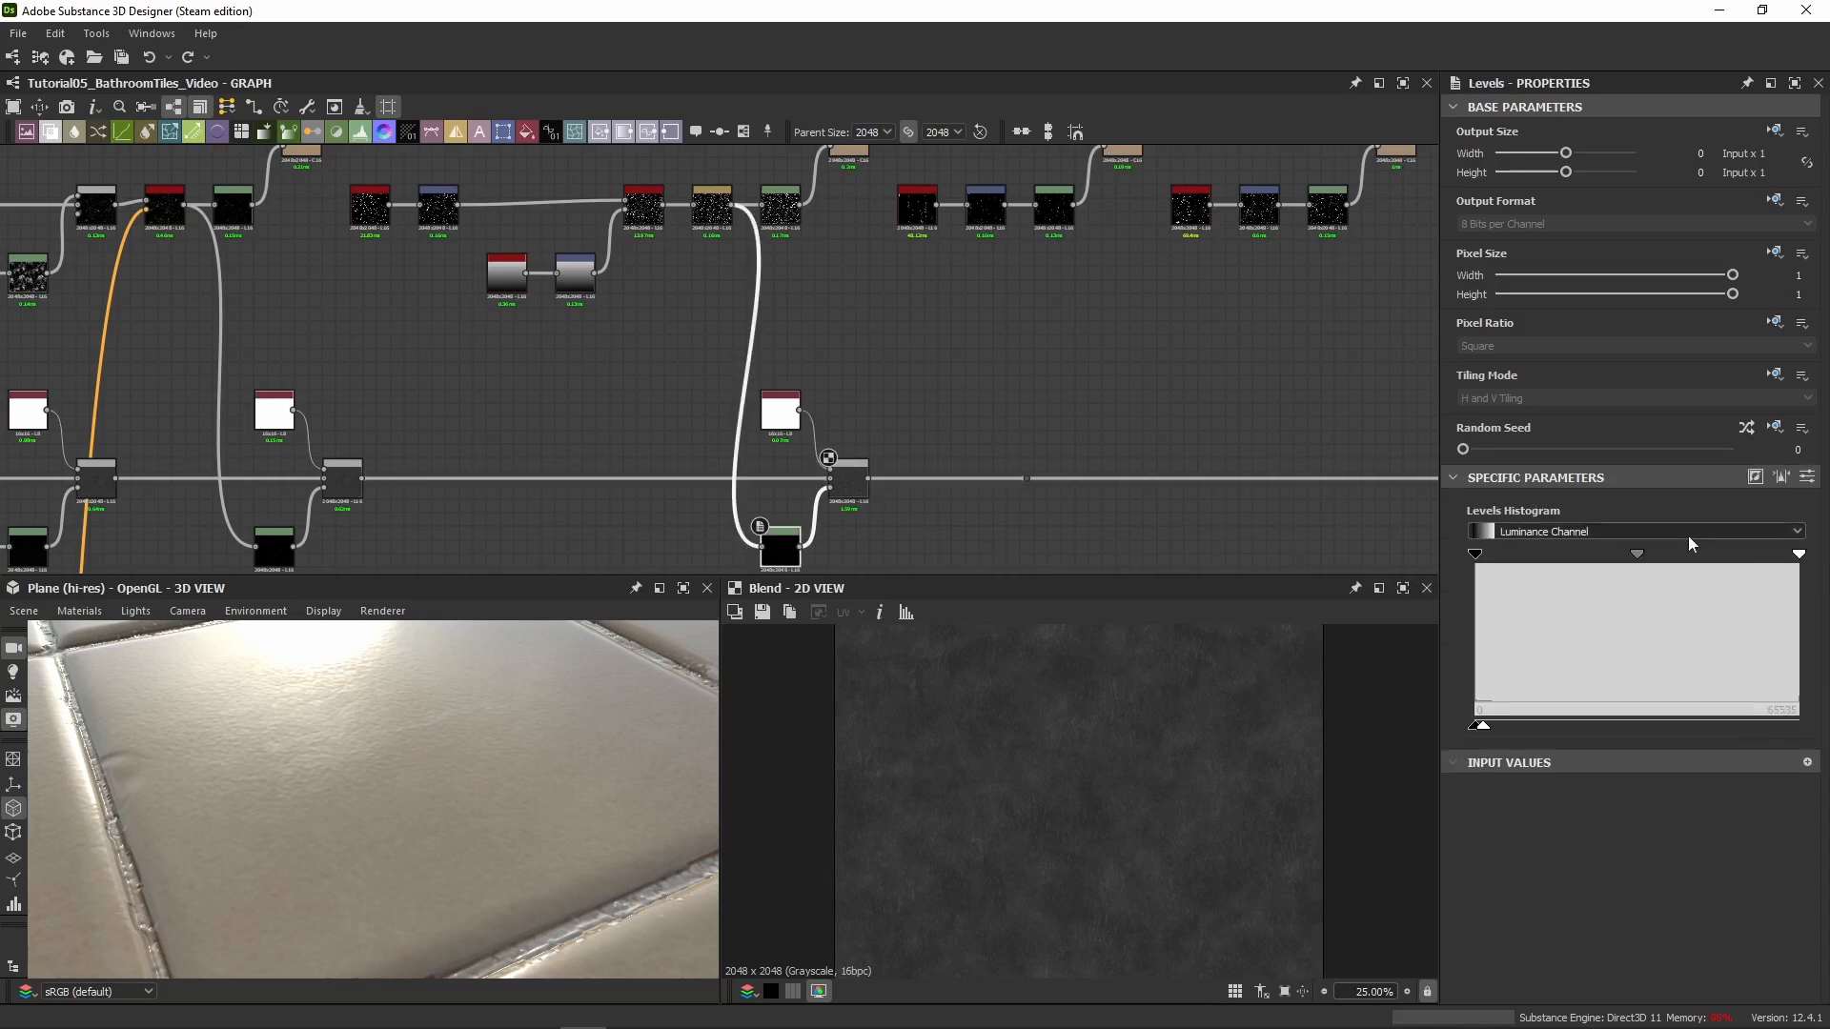
pyautogui.click(1806, 477)
pyautogui.scroll(5, 1068, 839)
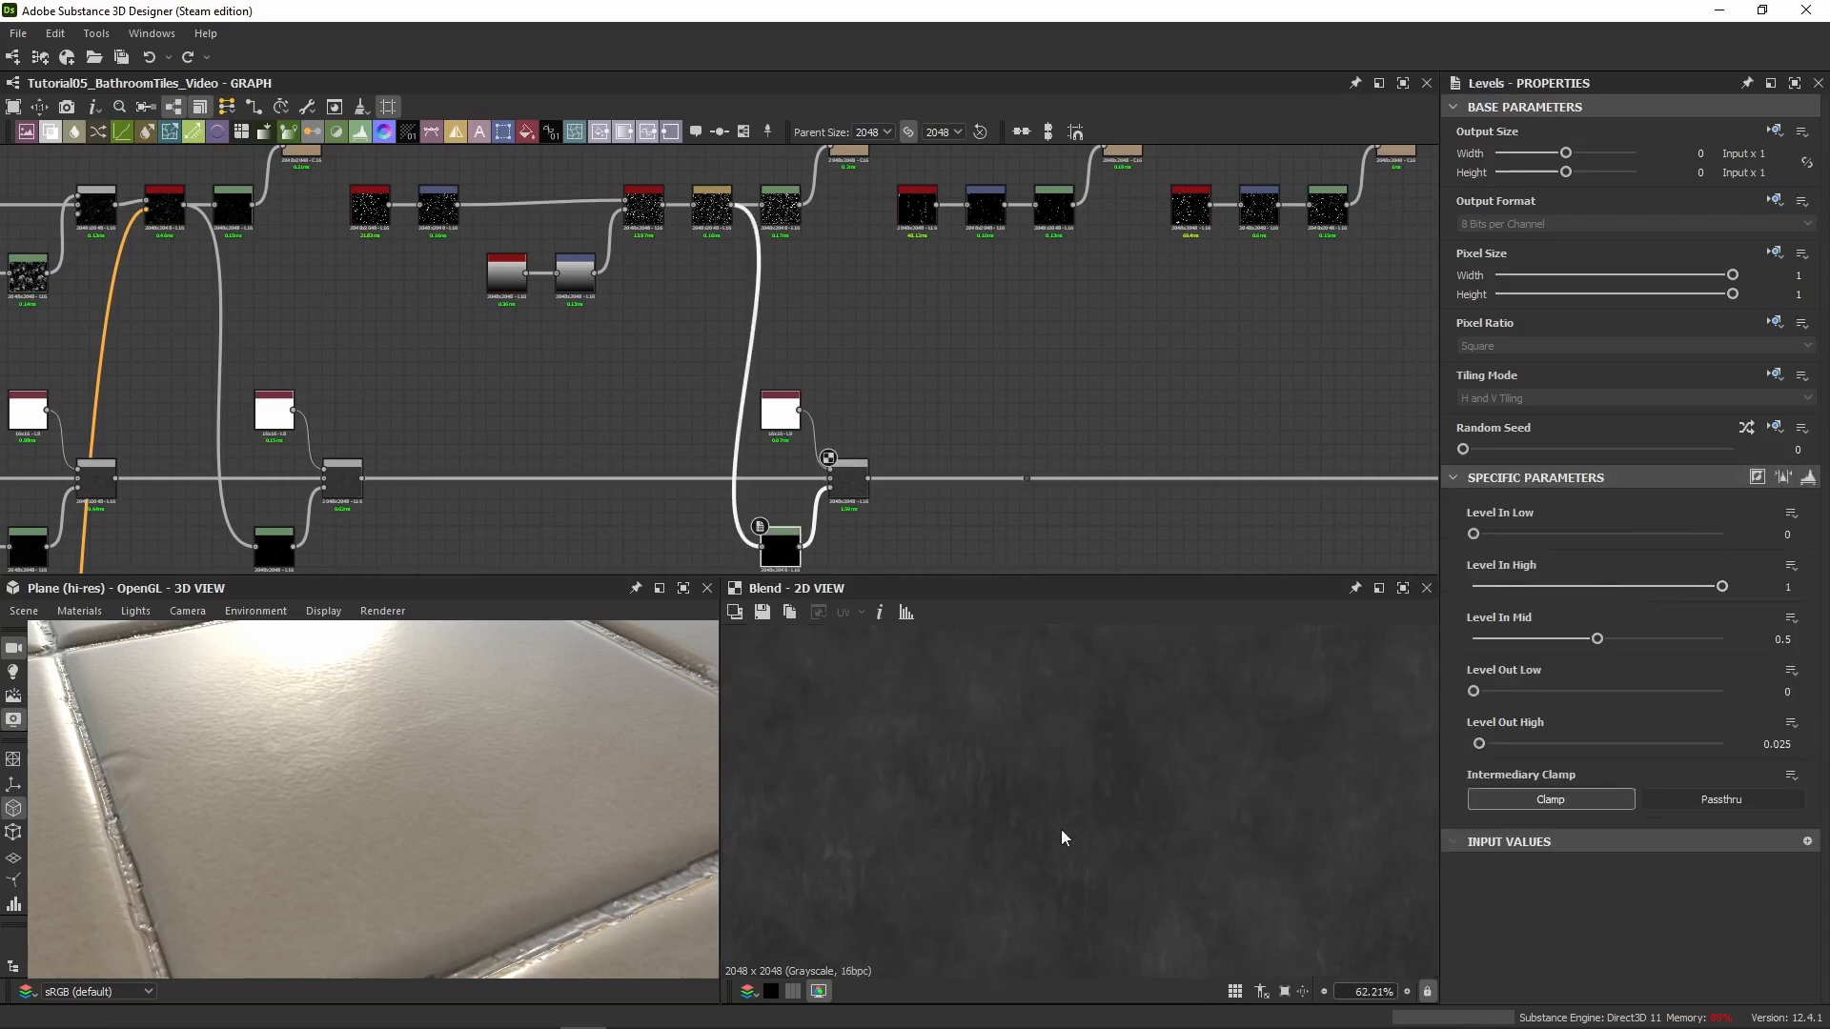
# Move the Dot farther along the roughness line, past the following mask chains
pyautogui.moveTo(954, 422); pyautogui.dragTo(572, 349, button='middle')
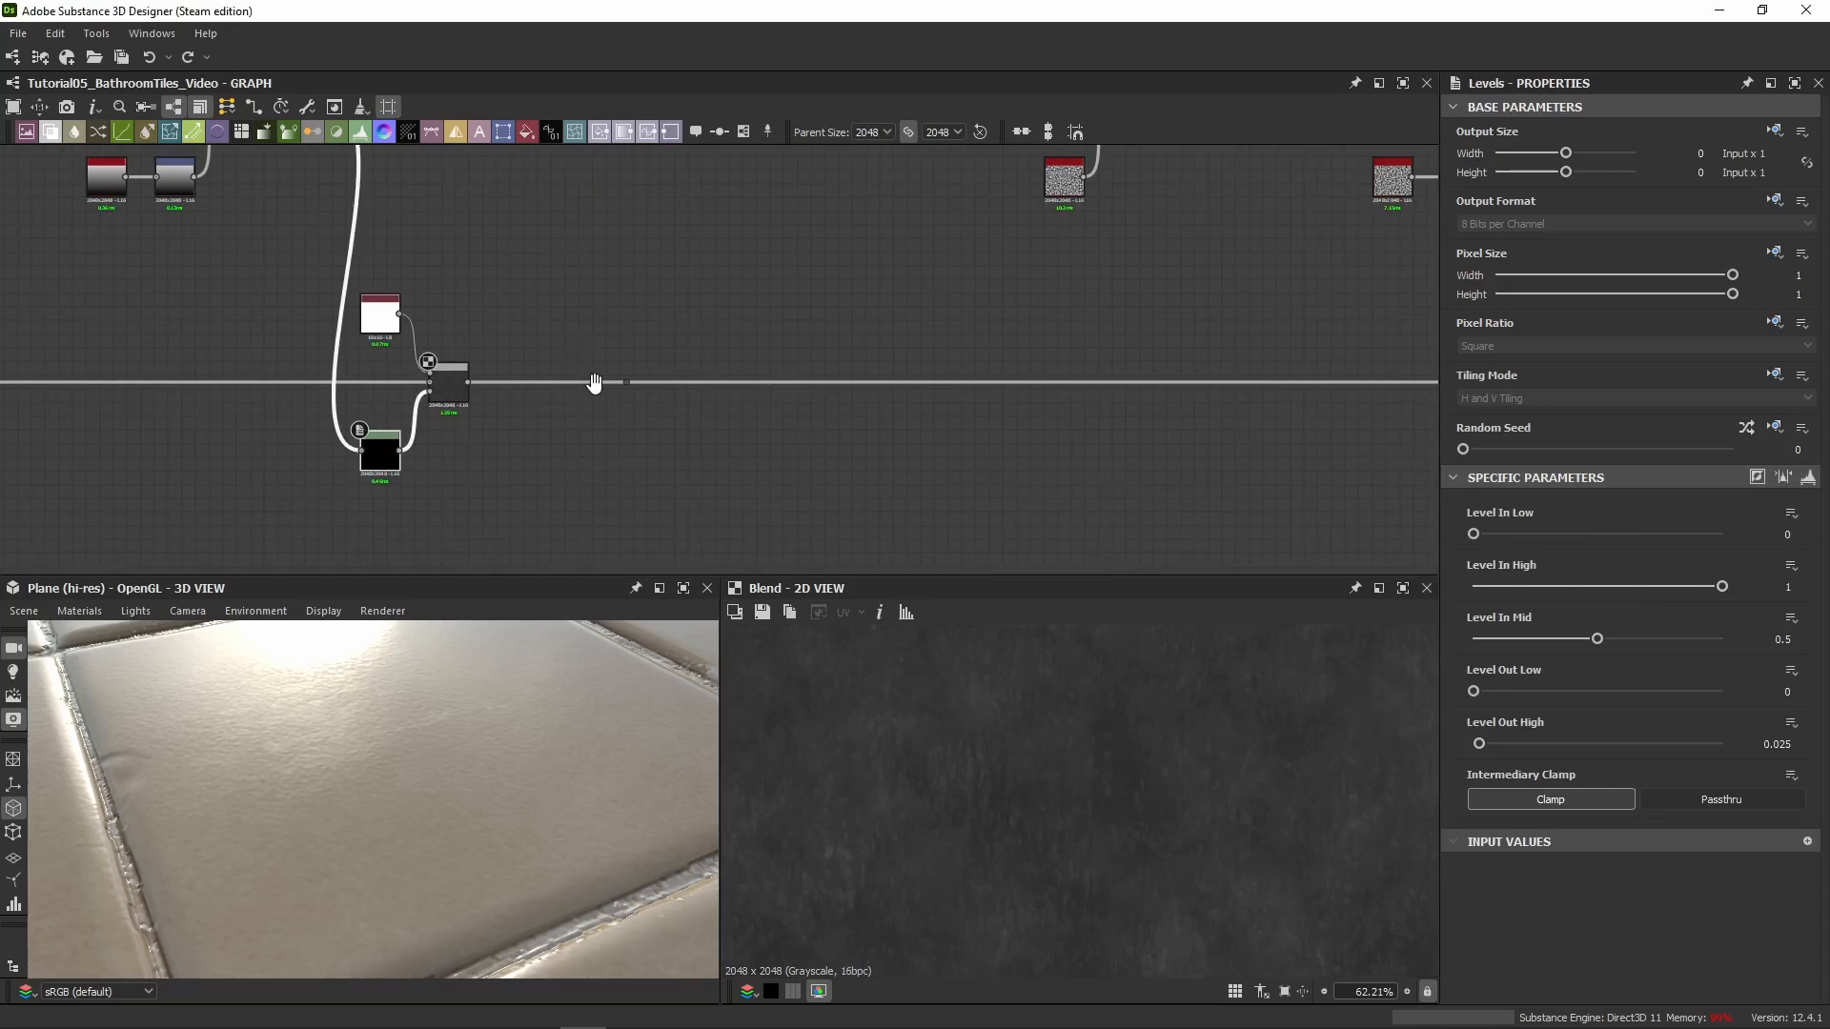
pyautogui.scroll(-2, 576, 296)
pyautogui.moveTo(576, 296); pyautogui.dragTo(618, 366, button='middle')
pyautogui.scroll(2, 675, 368)
pyautogui.moveTo(677, 373); pyautogui.dragTo(1338, 468)
pyautogui.scroll(-2, 972, 367)
pyautogui.moveTo(952, 372); pyautogui.dragTo(958, 386, button='middle')
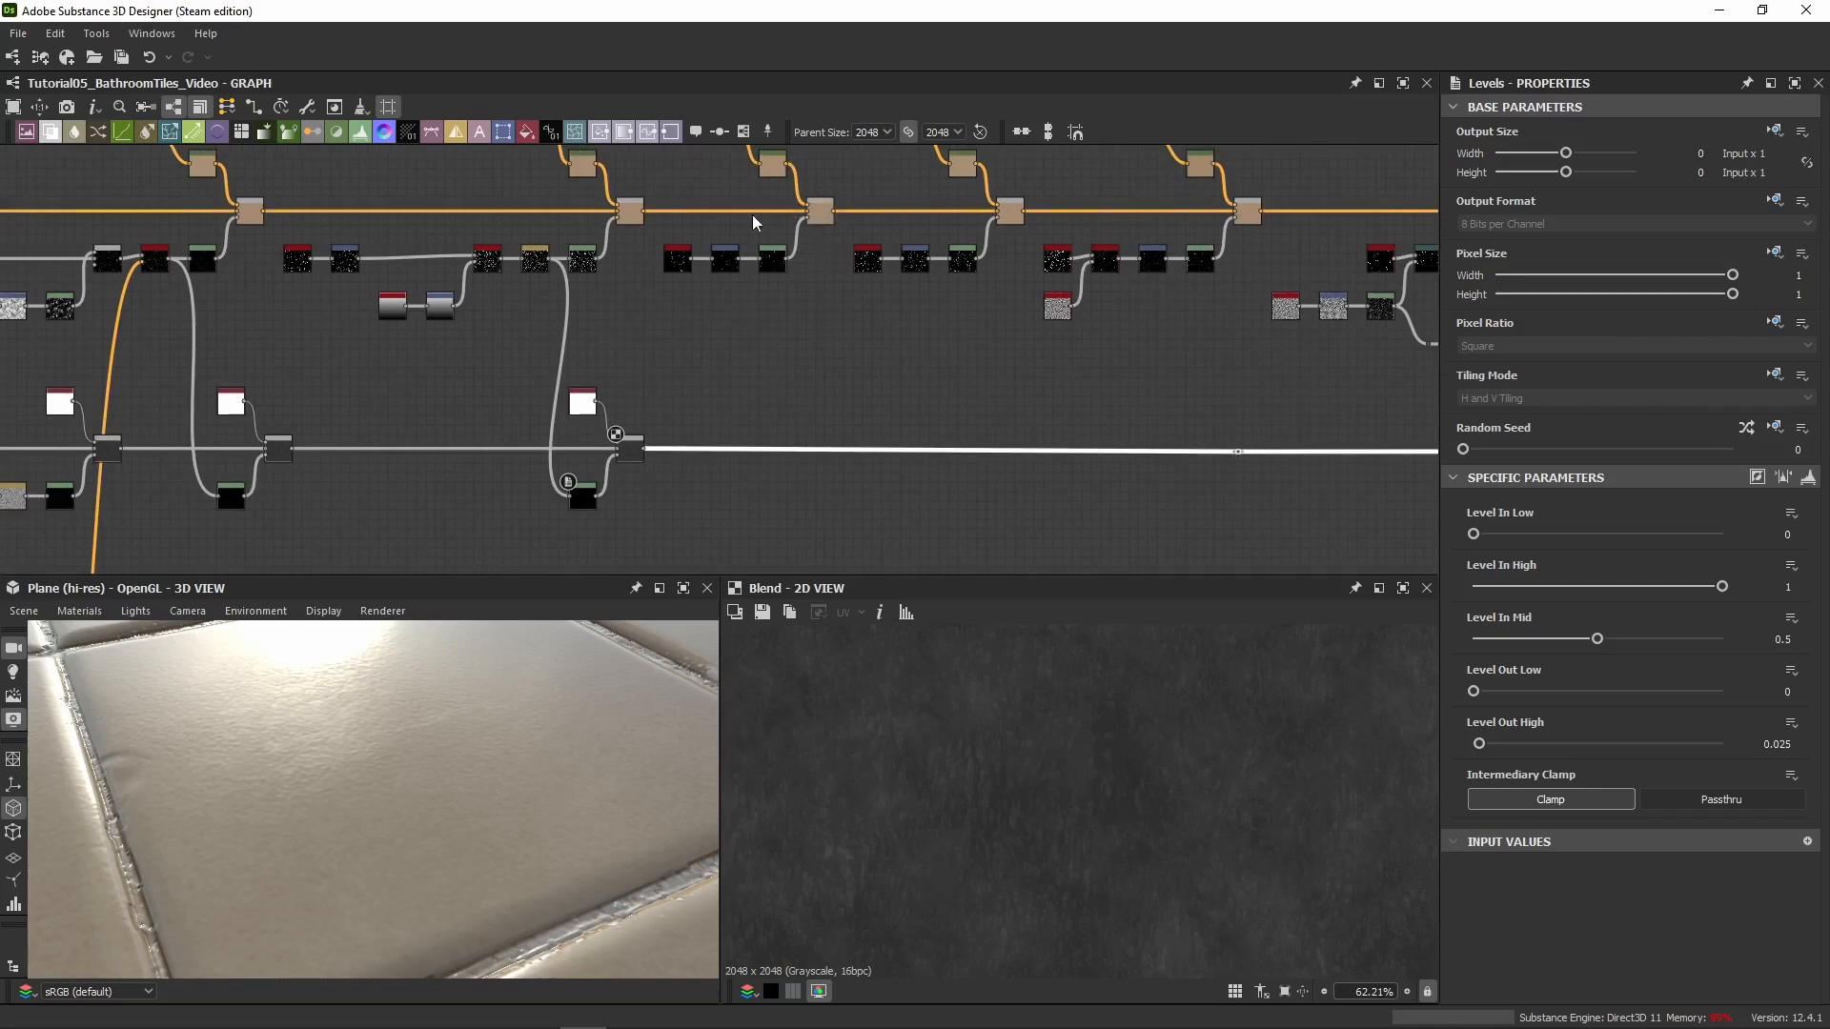
# Paste a seventh Uniform Color, Blend and Levels set and wire its Blend between the sixth Blend and the Dot
pyautogui.moveTo(815, 322); pyautogui.dragTo(671, 162)
pyautogui.click(753, 307)
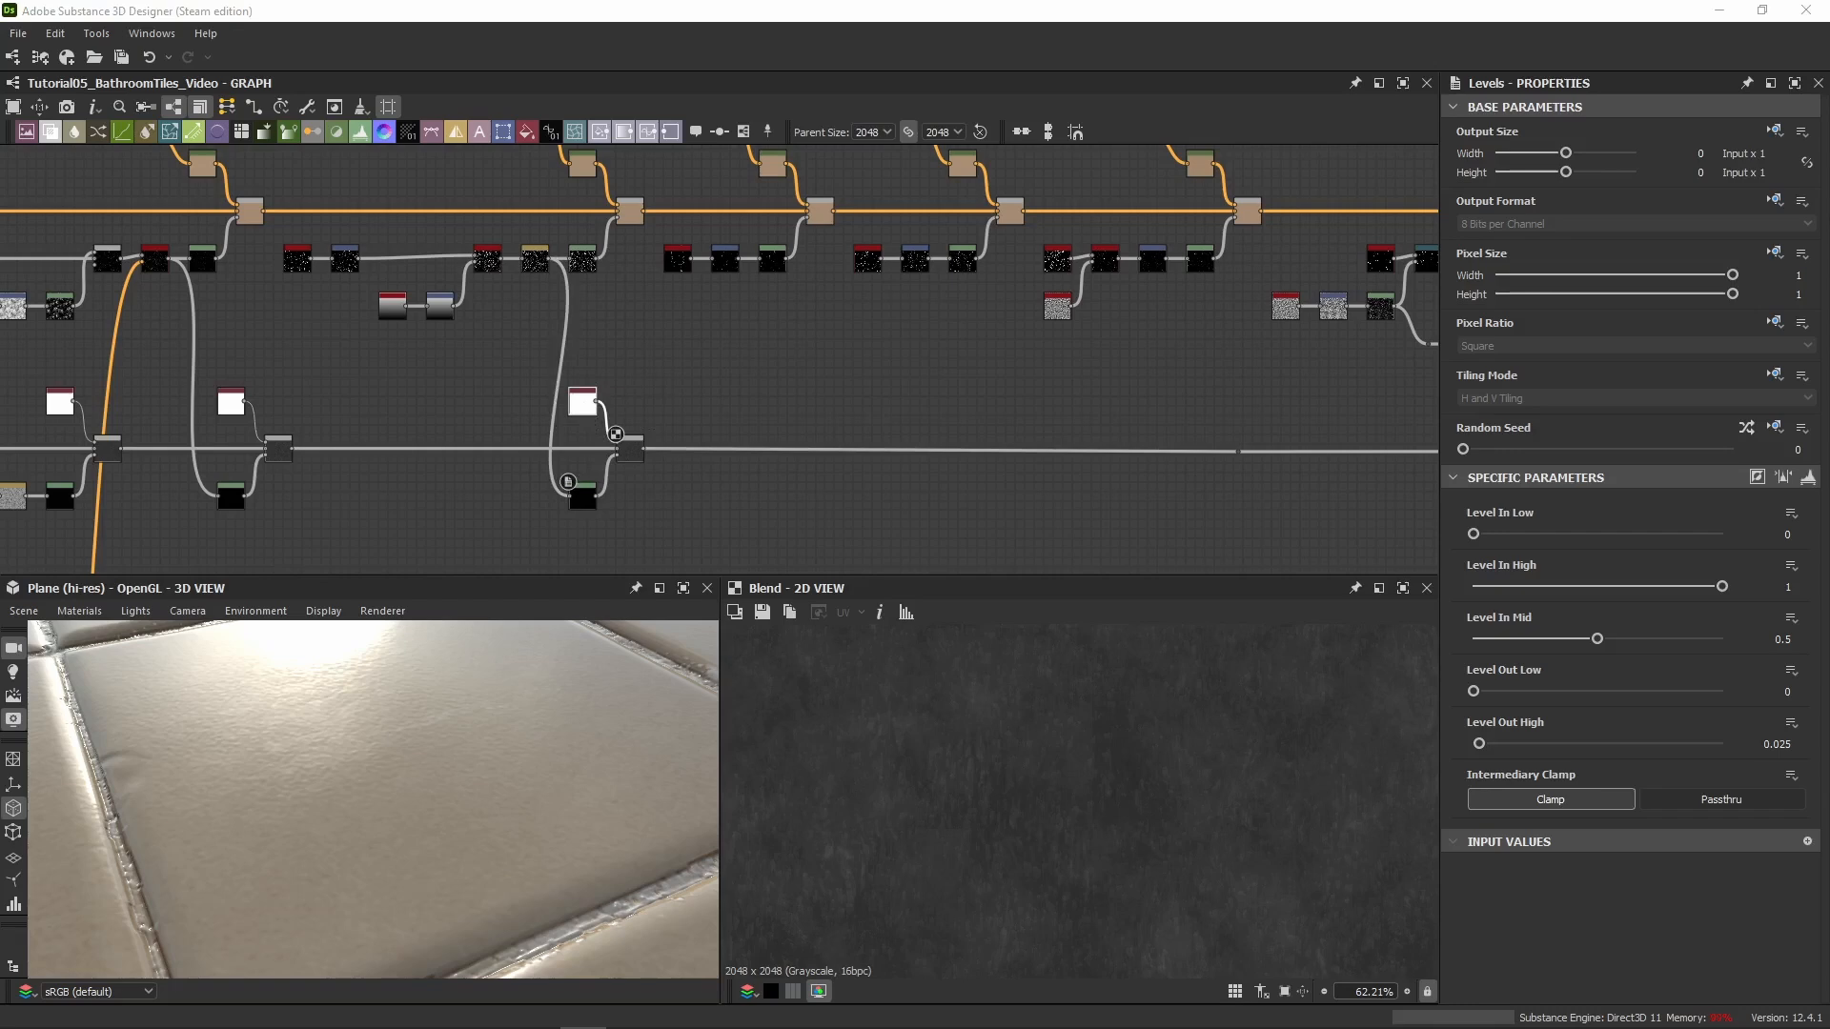
pyautogui.click(797, 398)
pyautogui.hotkey('ctrl', 'v')
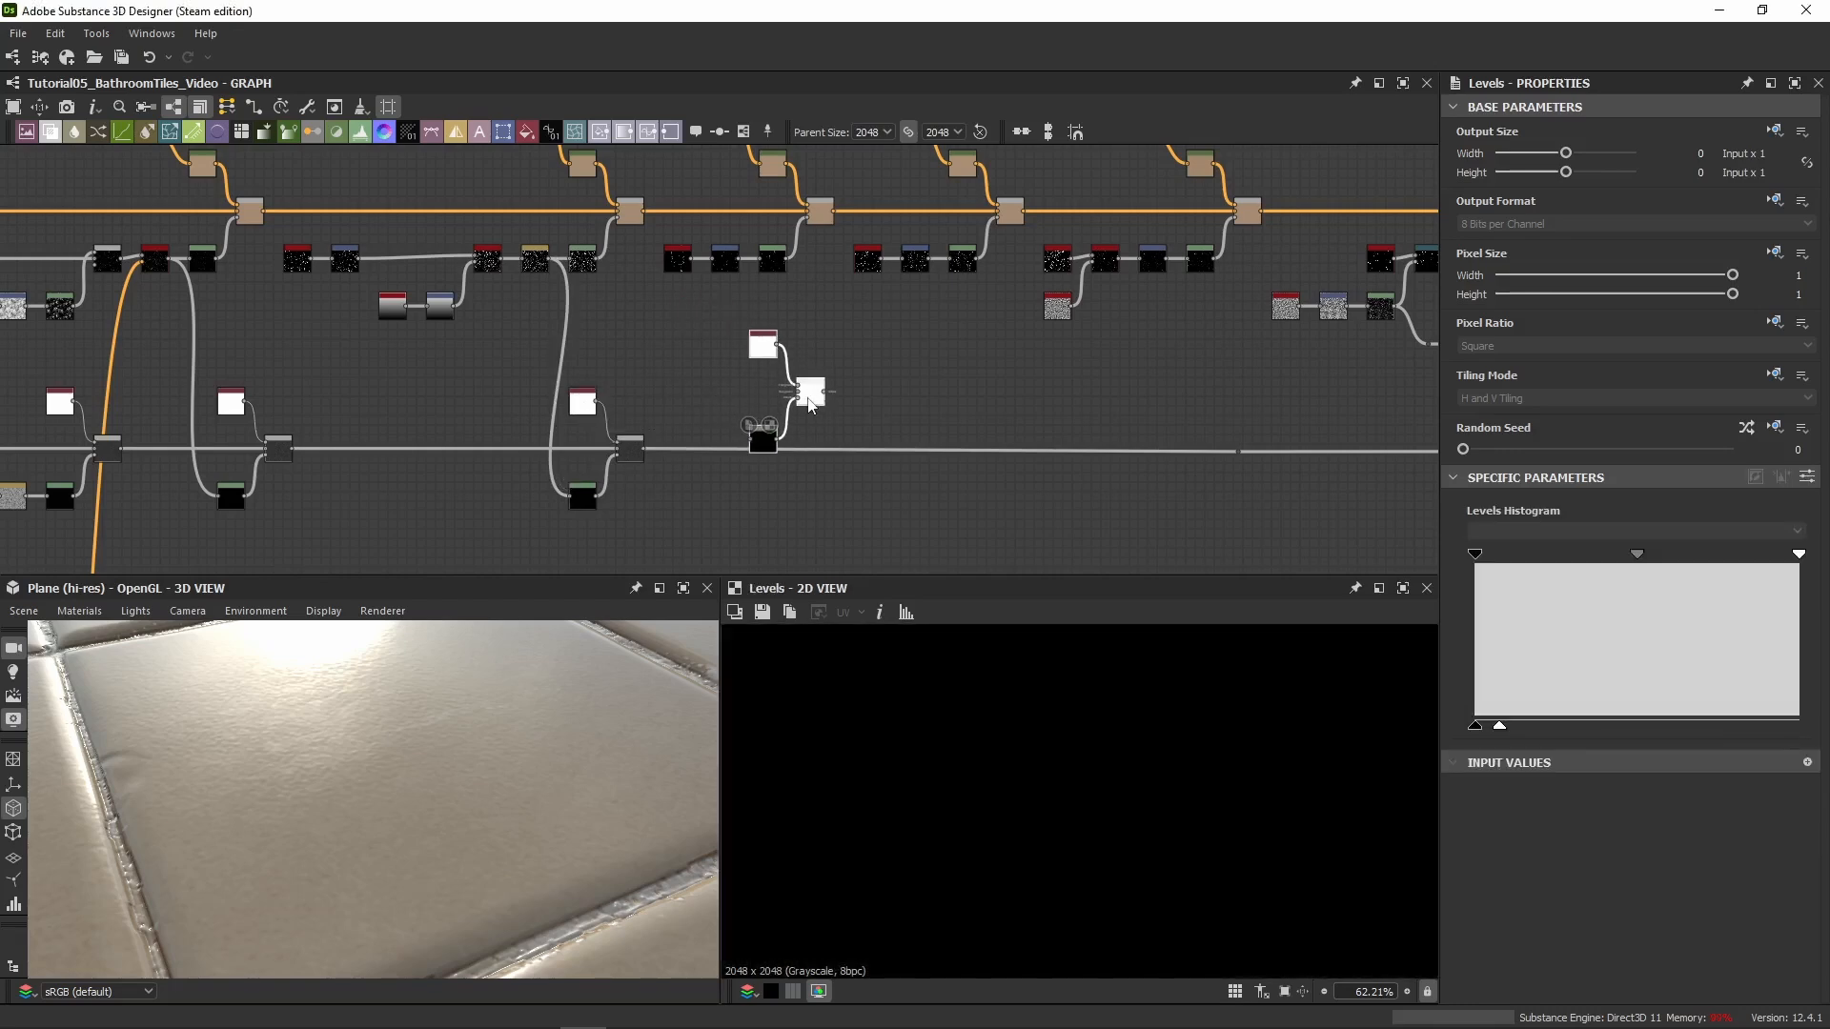
pyautogui.click(810, 404)
pyautogui.moveTo(644, 448); pyautogui.dragTo(1238, 450)
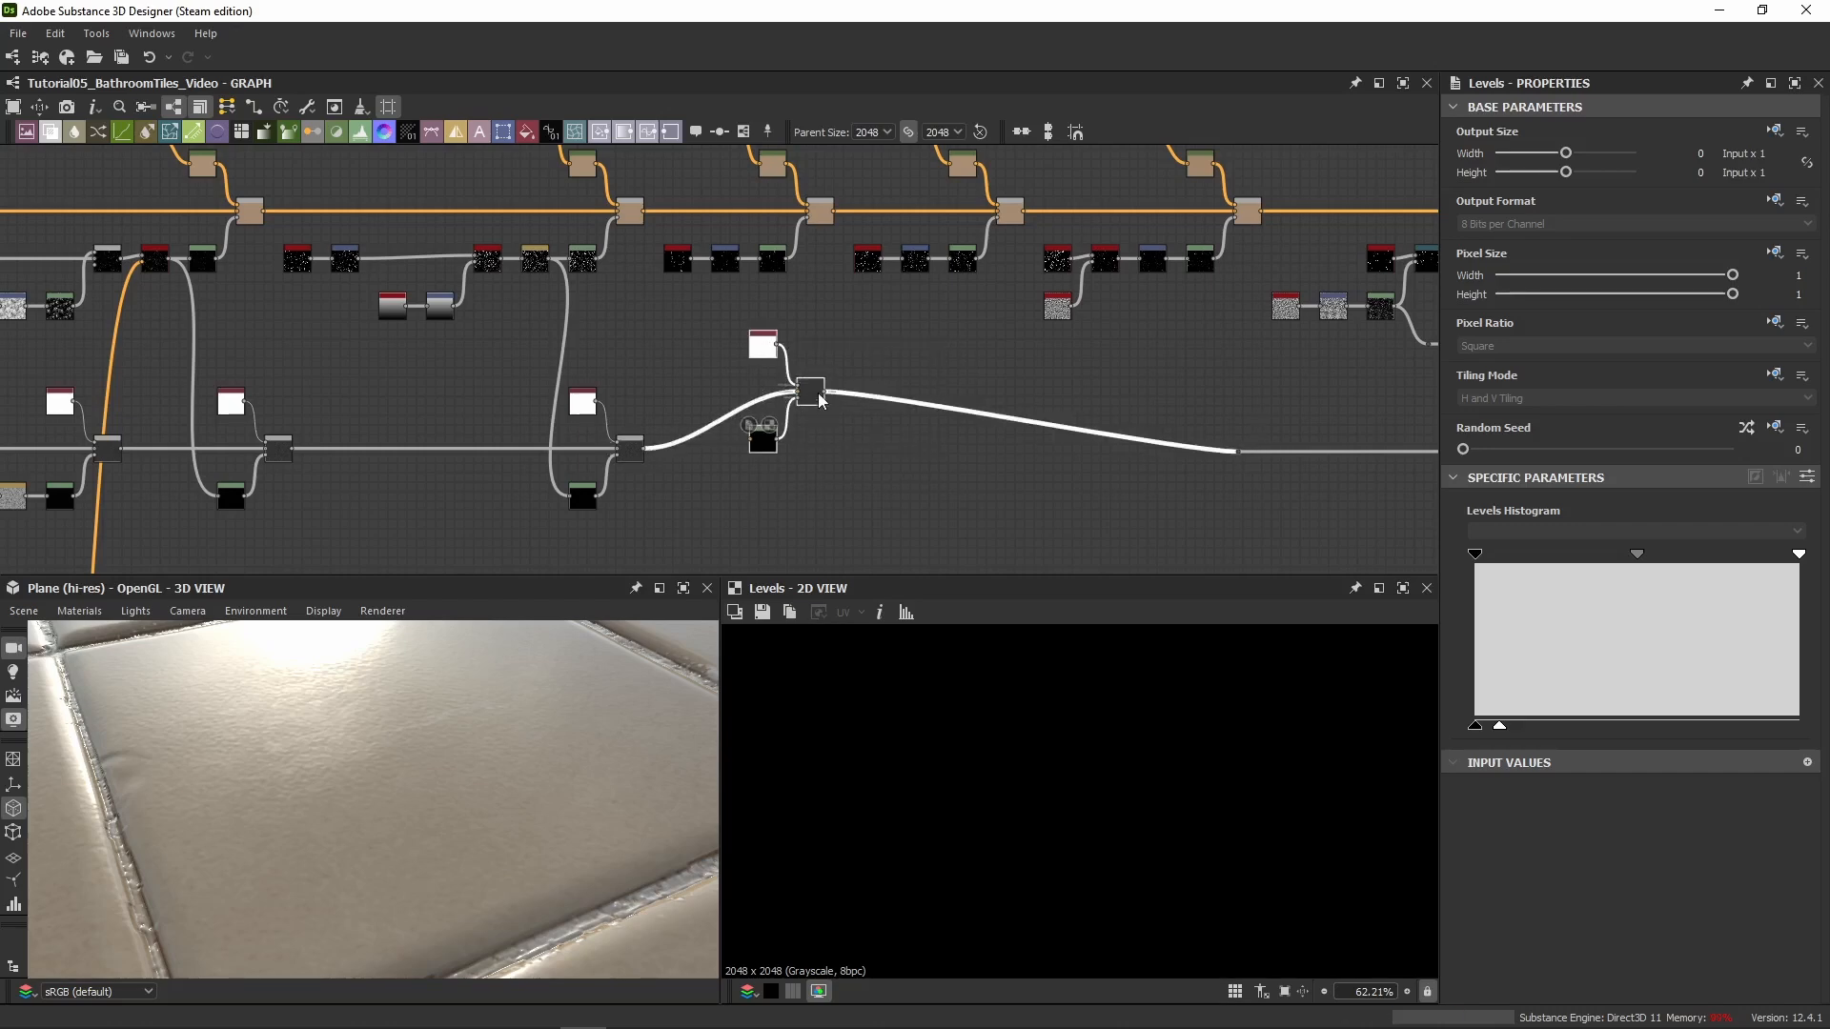
# Align the seventh set with the roughness line, feed the node before the chain's Levels into its Levels, and inspect its level and blend settings
pyautogui.moveTo(820, 400); pyautogui.dragTo(848, 448)
pyautogui.click(770, 318)
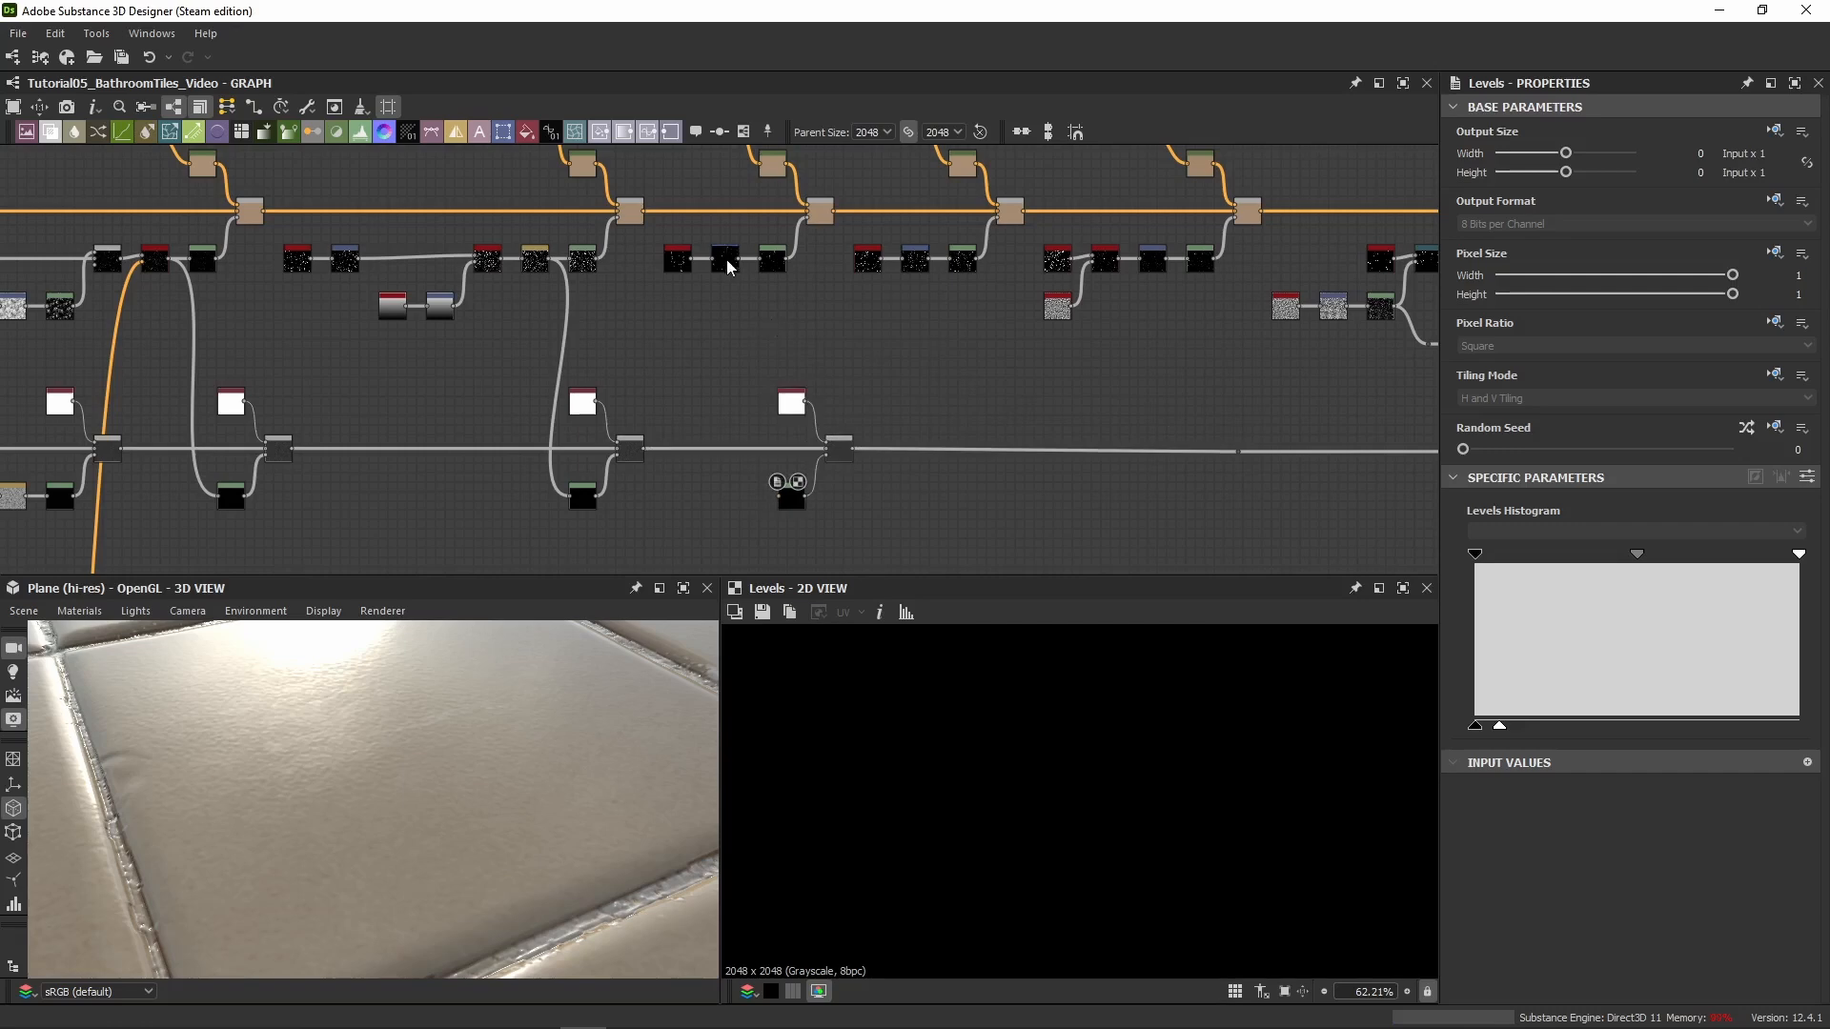
pyautogui.moveTo(741, 268); pyautogui.dragTo(788, 491)
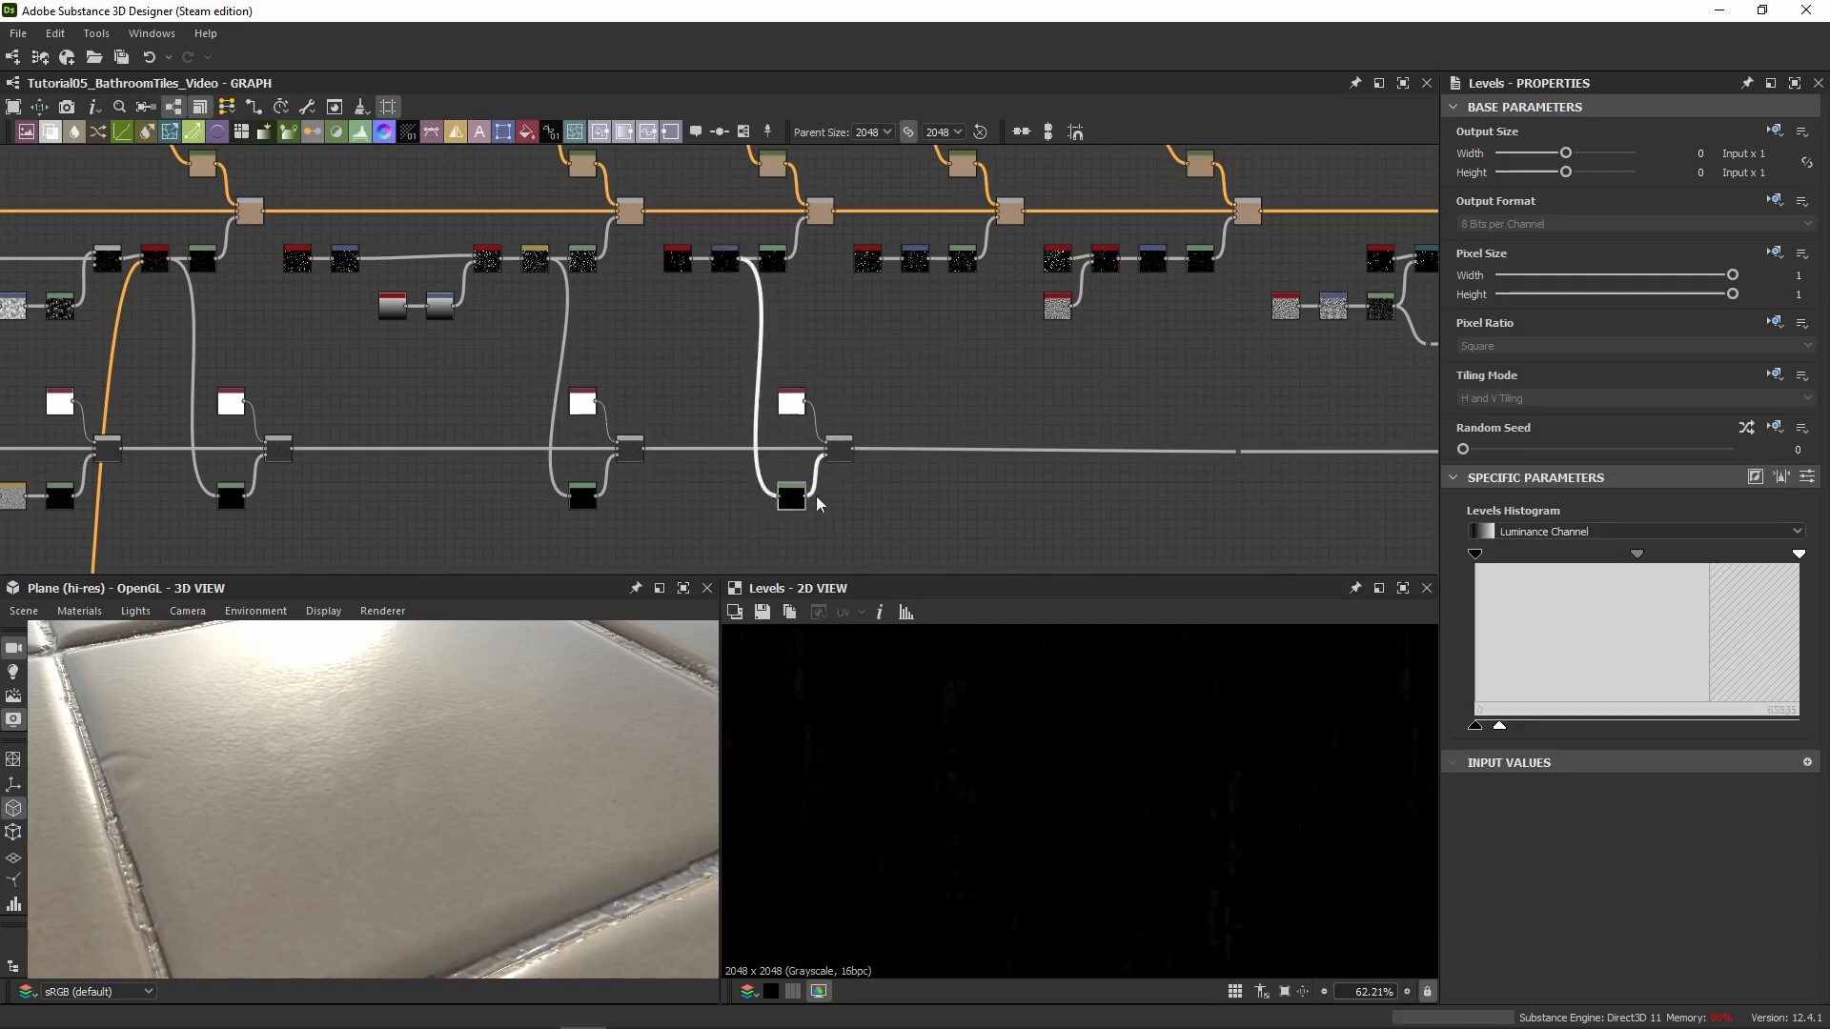
pyautogui.click(1807, 476)
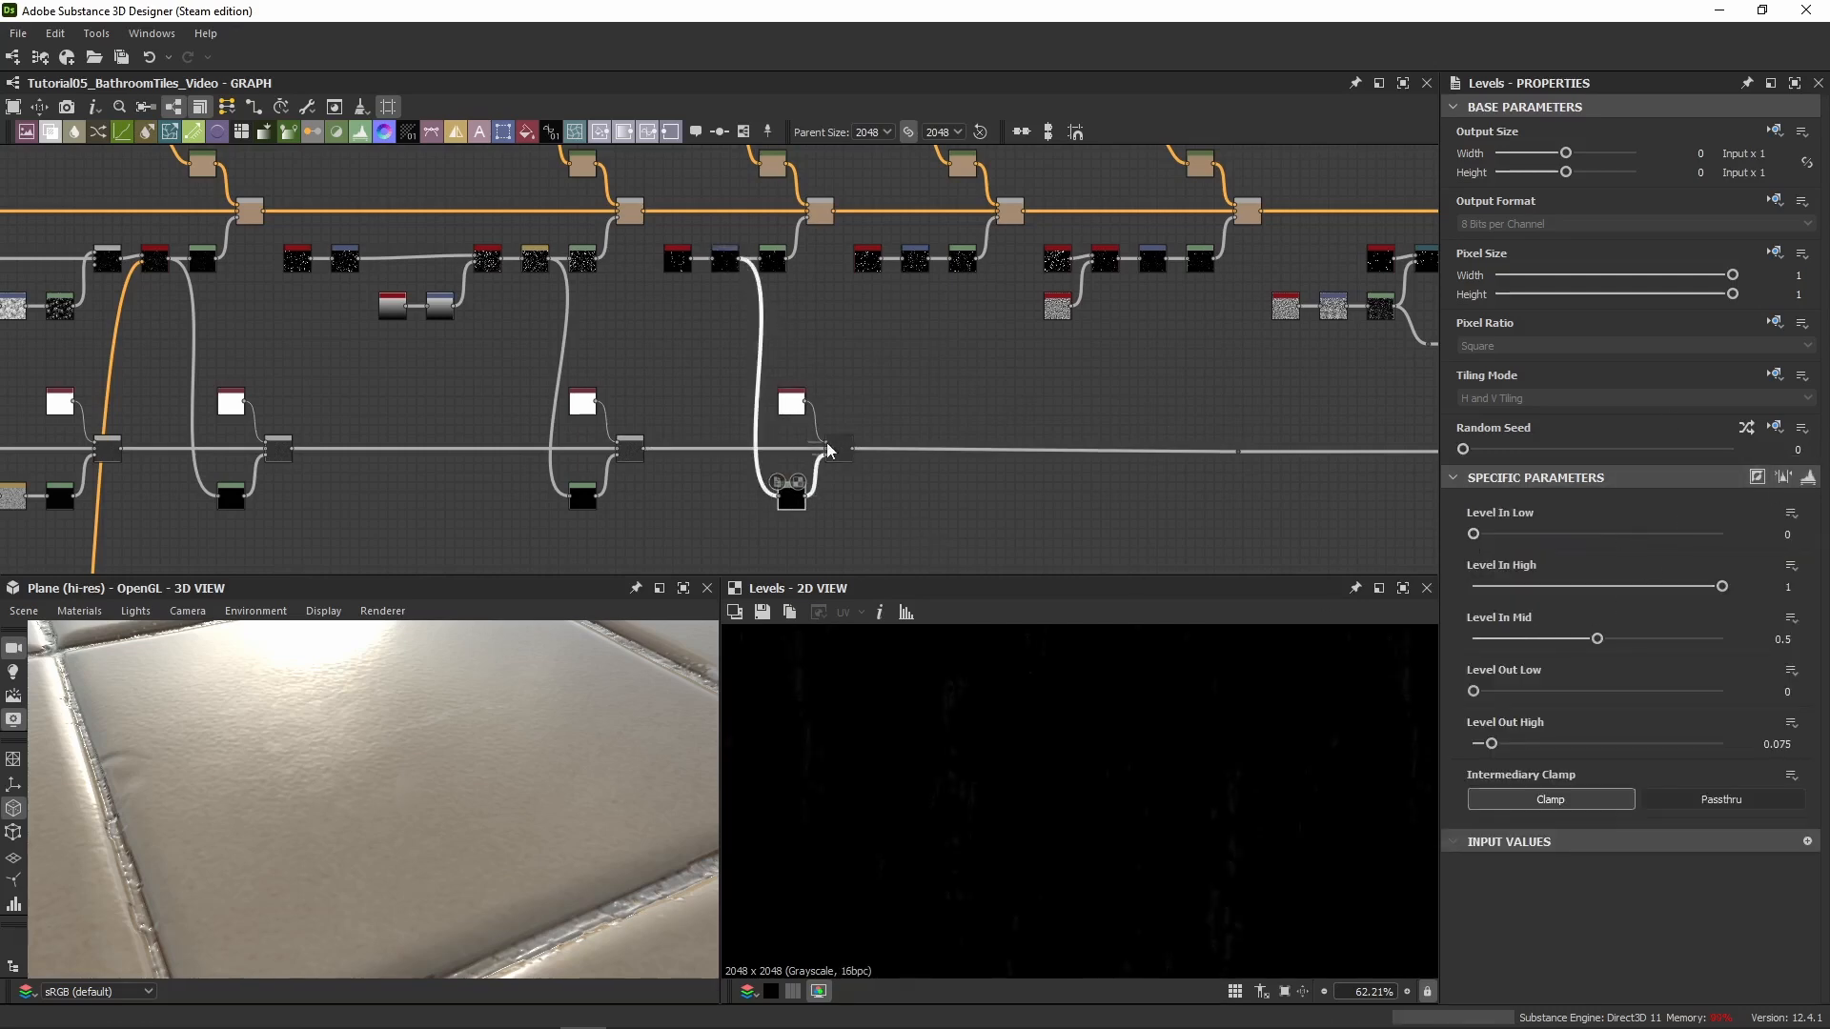
pyautogui.click(792, 404)
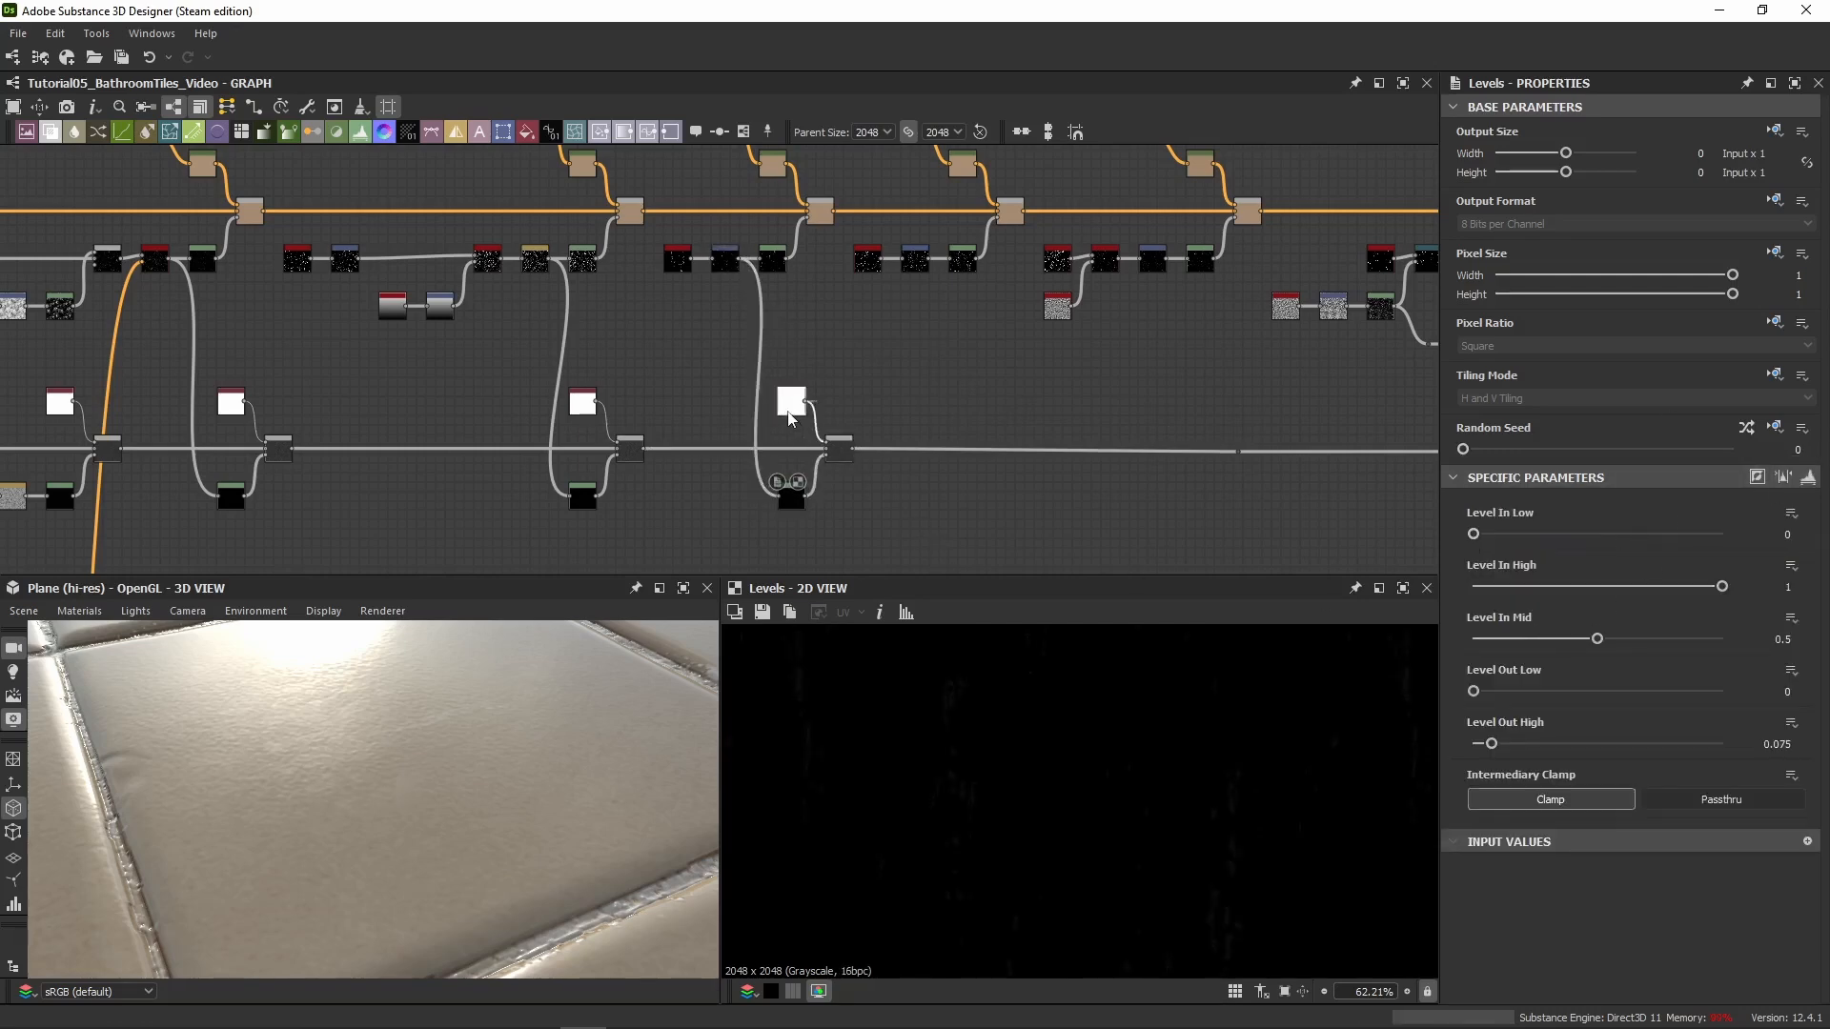
pyautogui.click(839, 454)
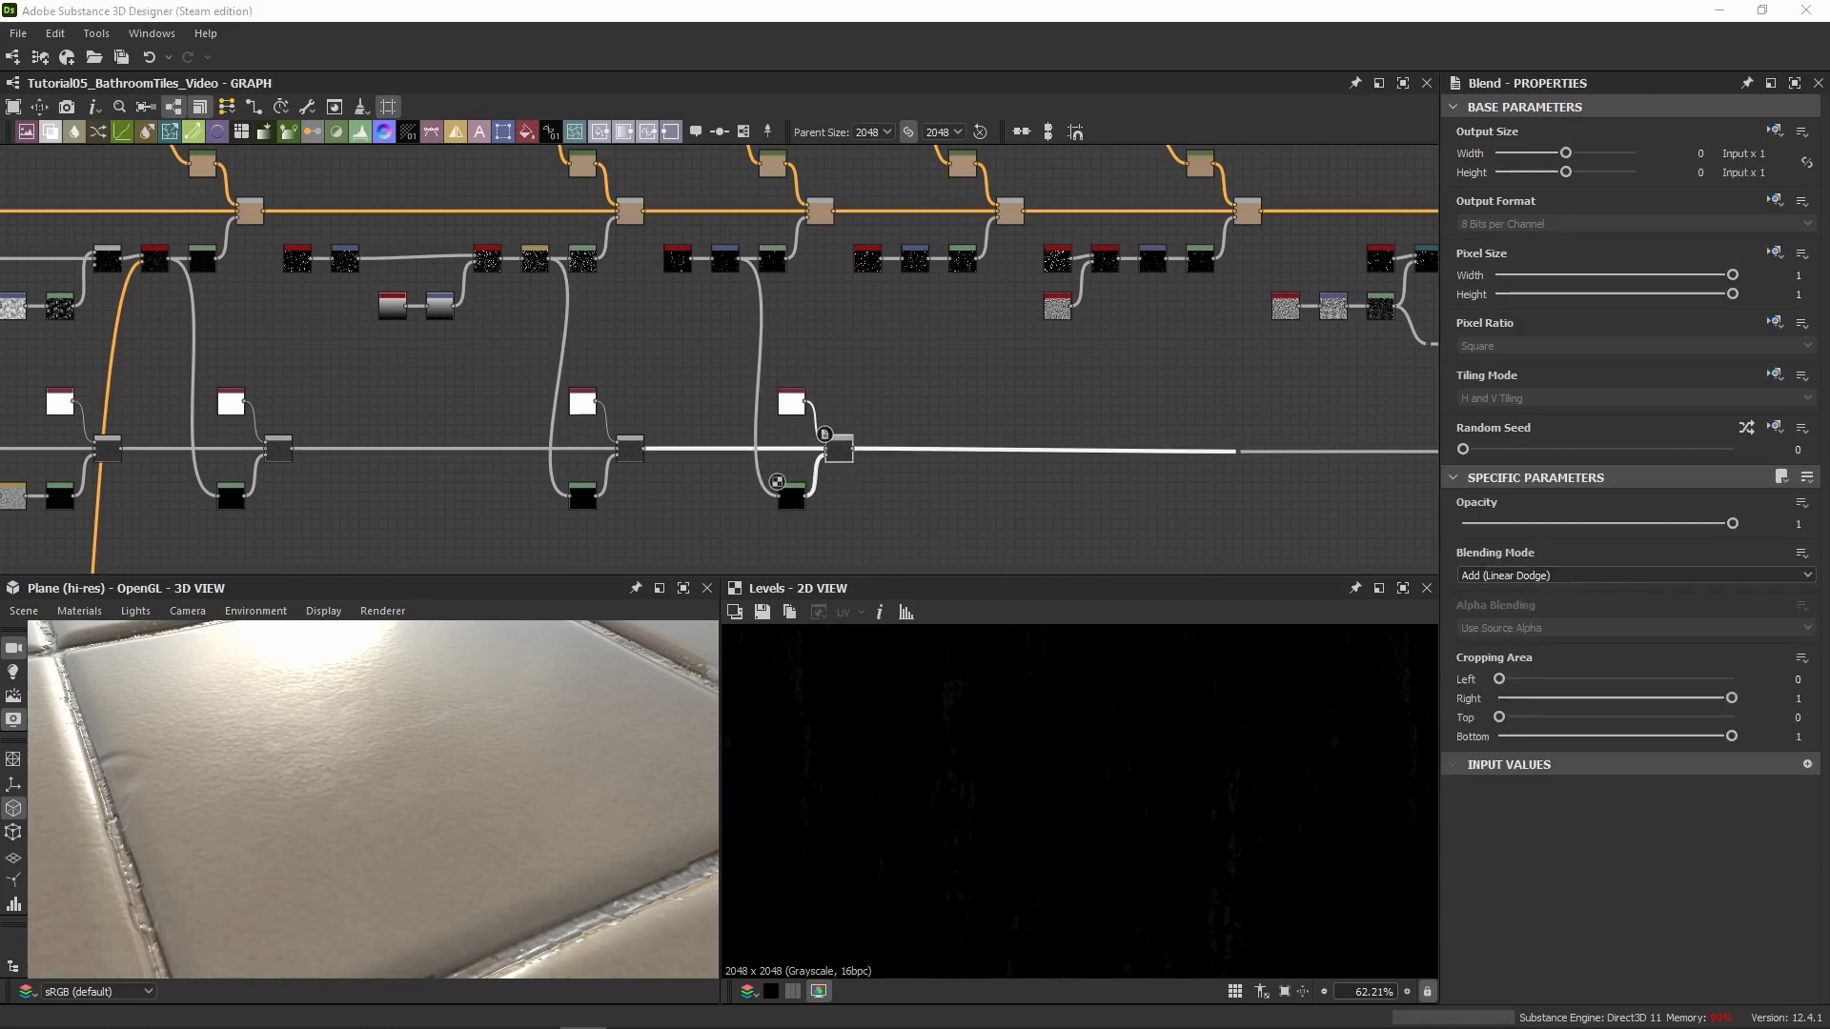
# Paste an eighth Uniform Color, Blend and Levels set and wire its Blend between the seventh Blend and the Dot
pyautogui.moveTo(861, 374); pyautogui.dragTo(711, 369, button='middle')
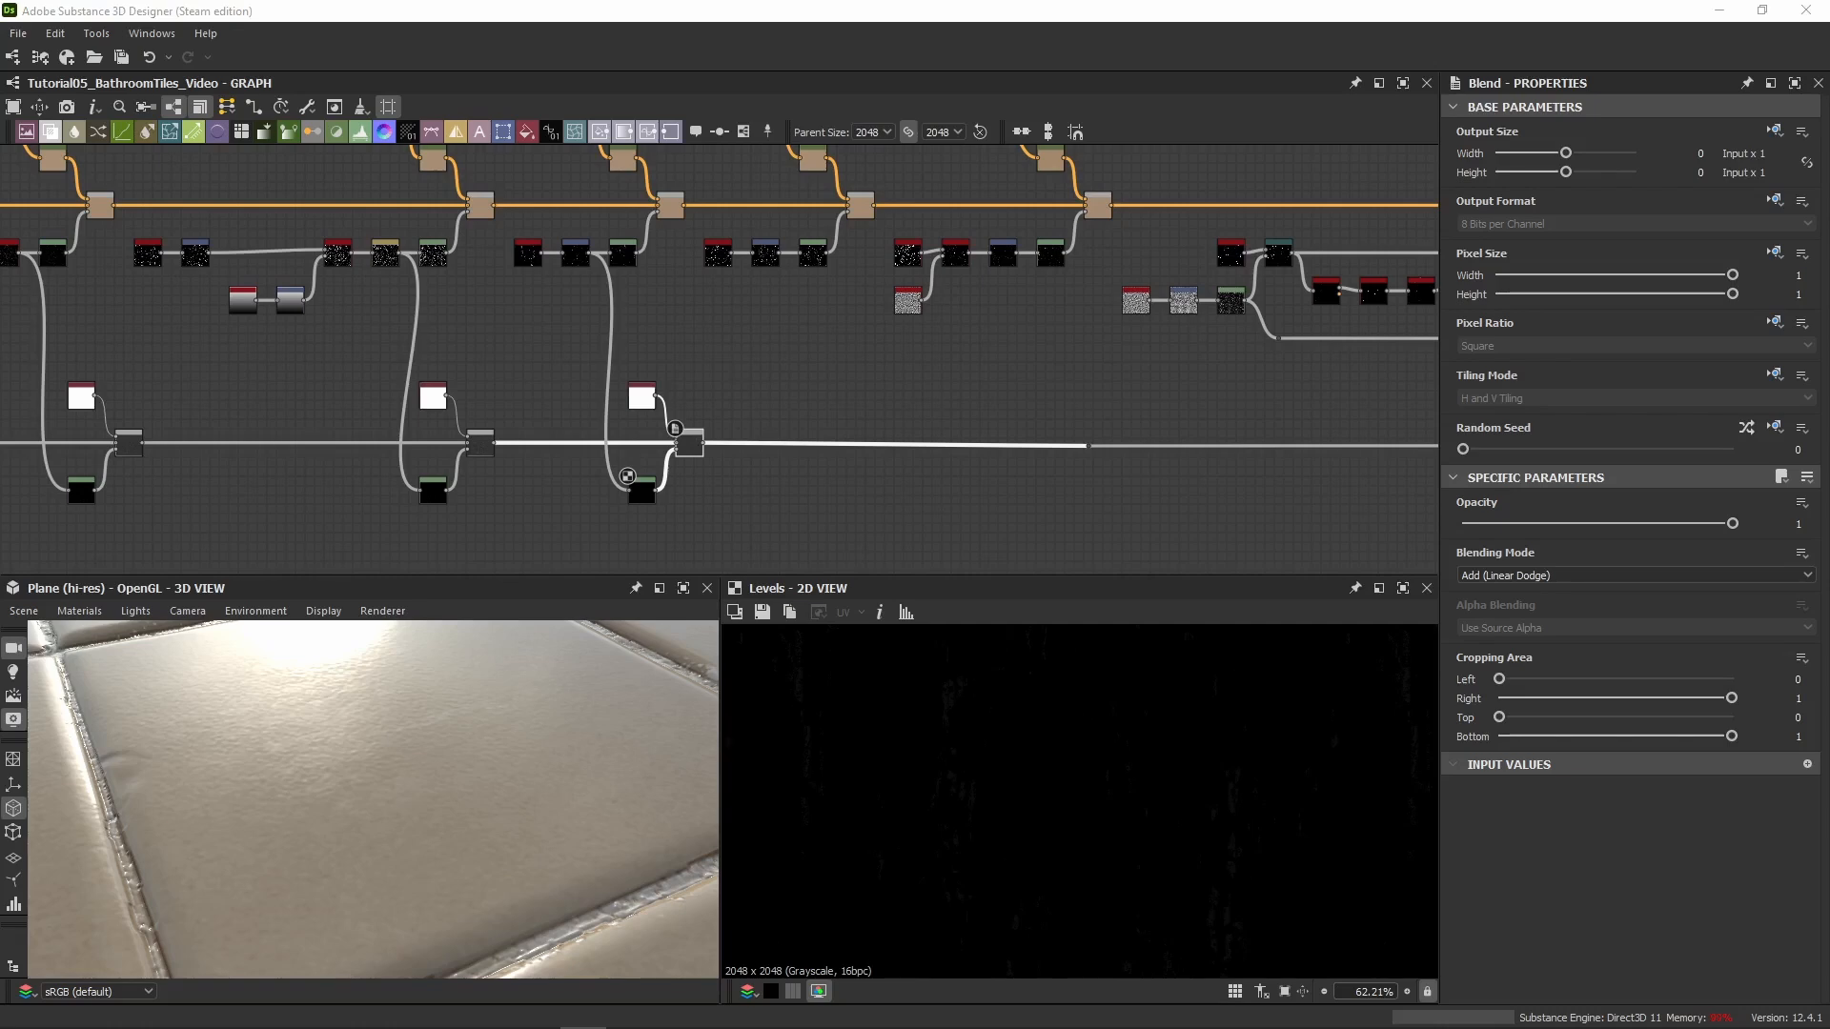
pyautogui.click(837, 368)
pyautogui.hotkey('ctrl', 'v')
pyautogui.moveTo(746, 370); pyautogui.dragTo(832, 369)
pyautogui.moveTo(701, 443); pyautogui.dragTo(1090, 446)
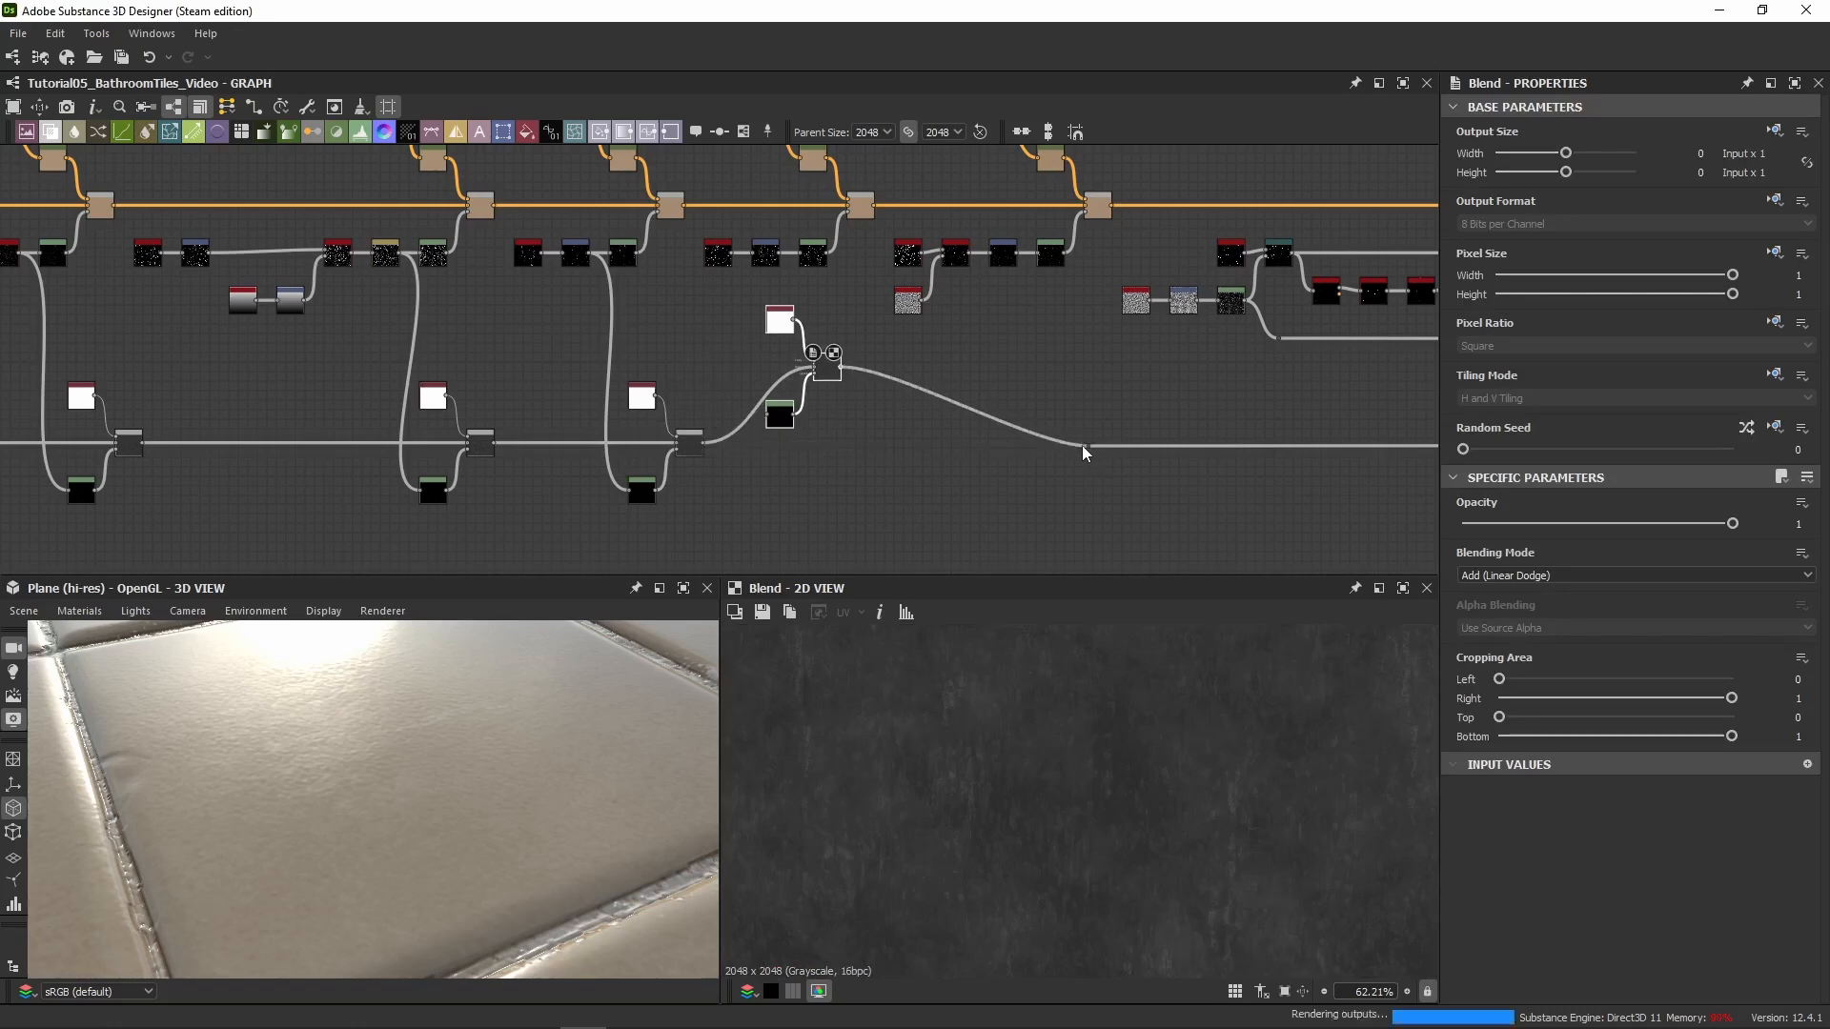
# Align the eighth set with the roughness line, feed the node before the next chain's Levels into its Levels, and inspect its level values
pyautogui.moveTo(841, 327); pyautogui.dragTo(828, 496)
pyautogui.click(825, 307)
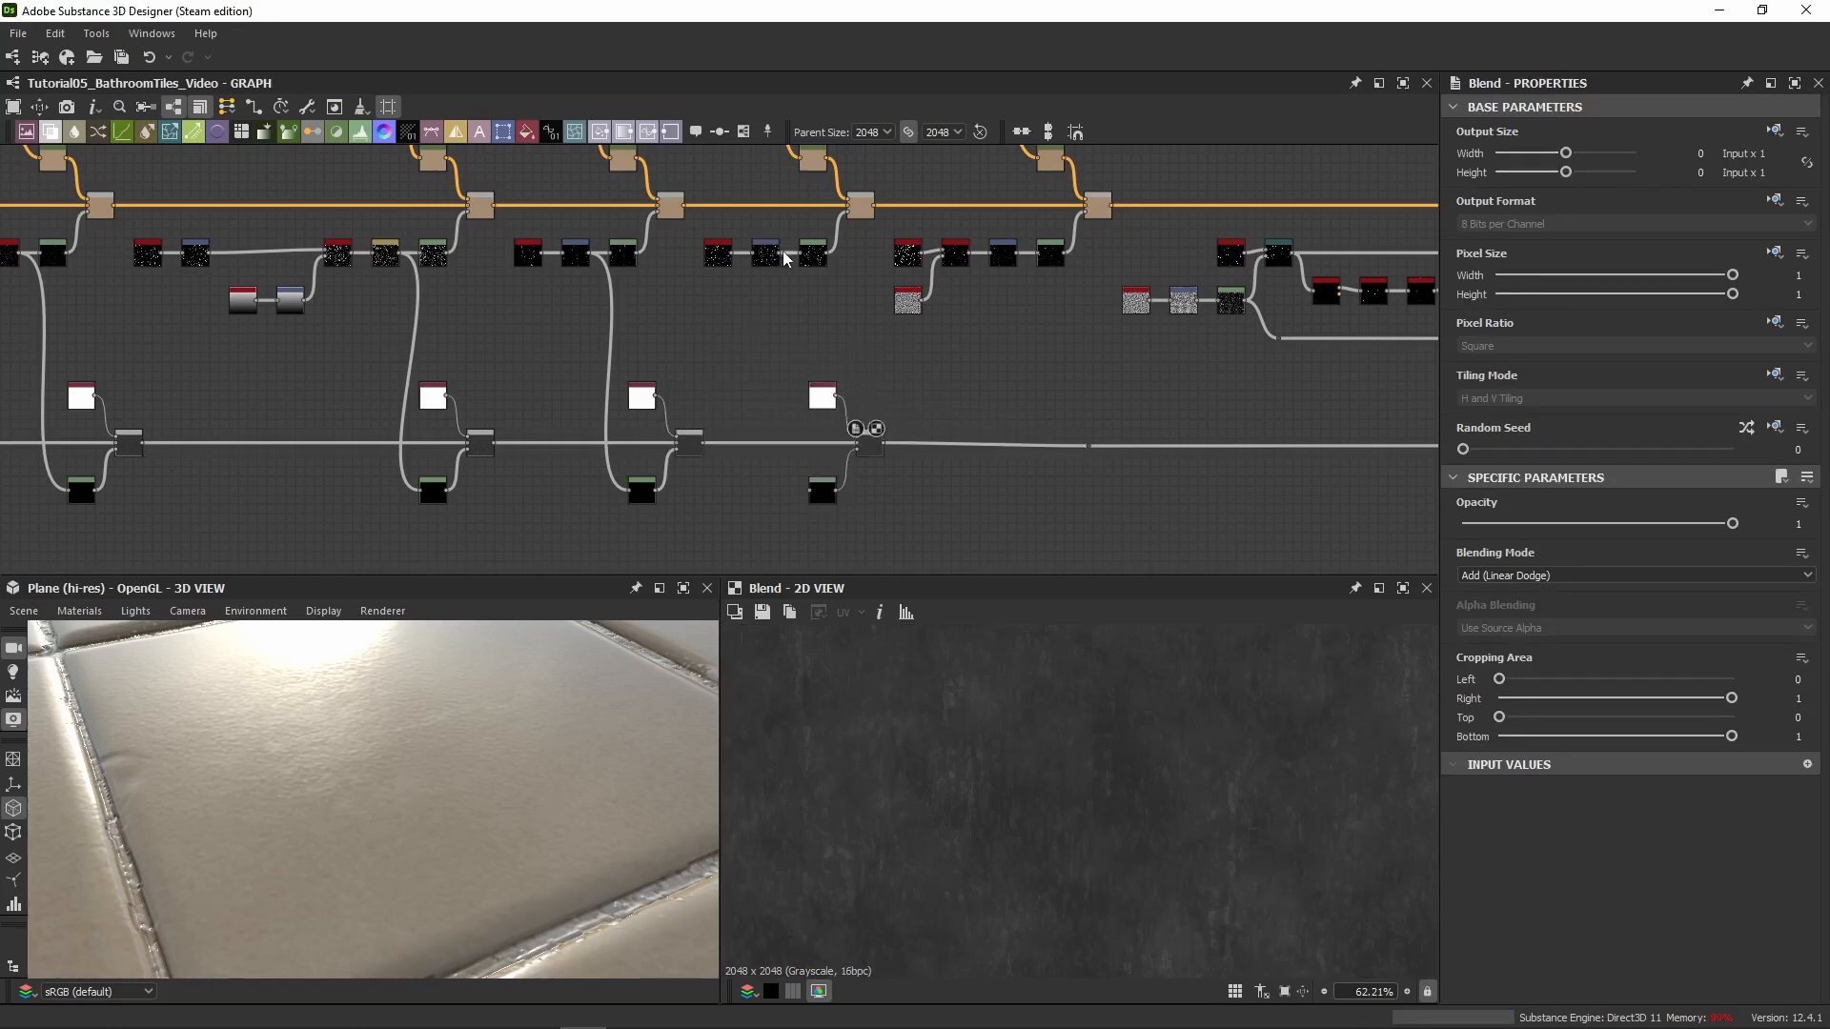
pyautogui.moveTo(792, 360); pyautogui.dragTo(809, 488)
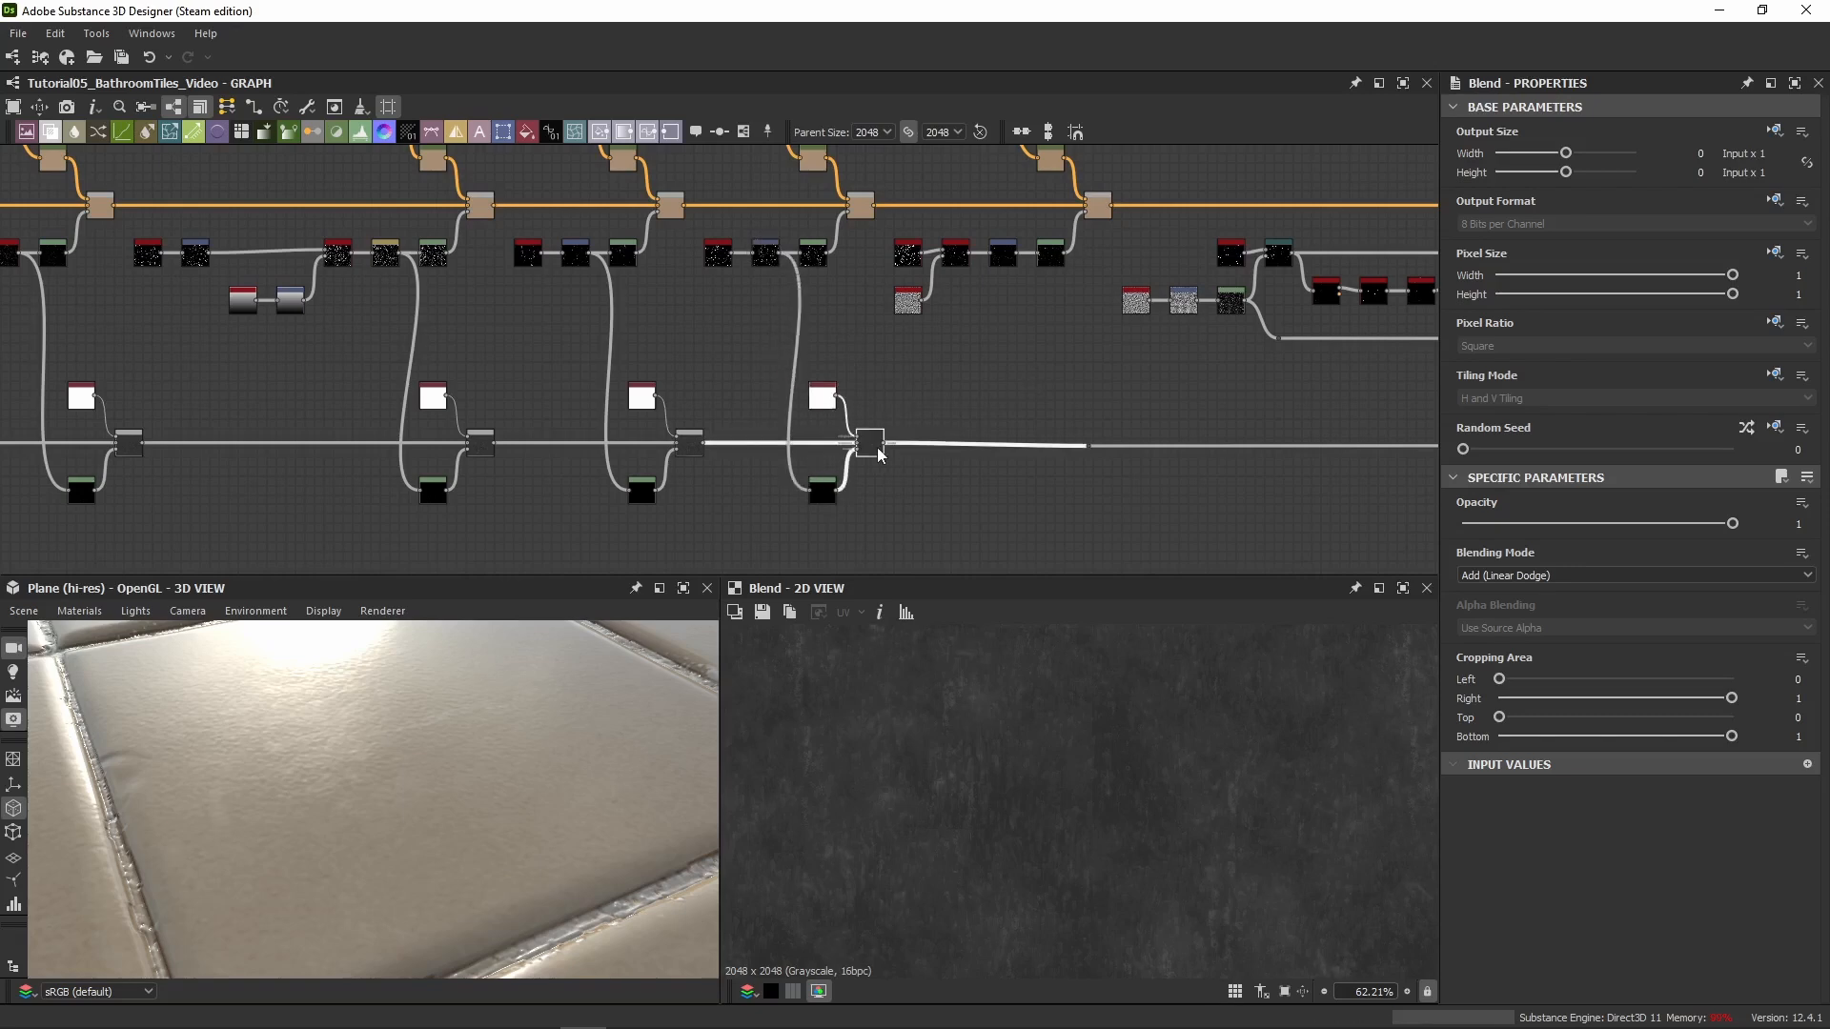
pyautogui.click(821, 491)
pyautogui.click(1807, 476)
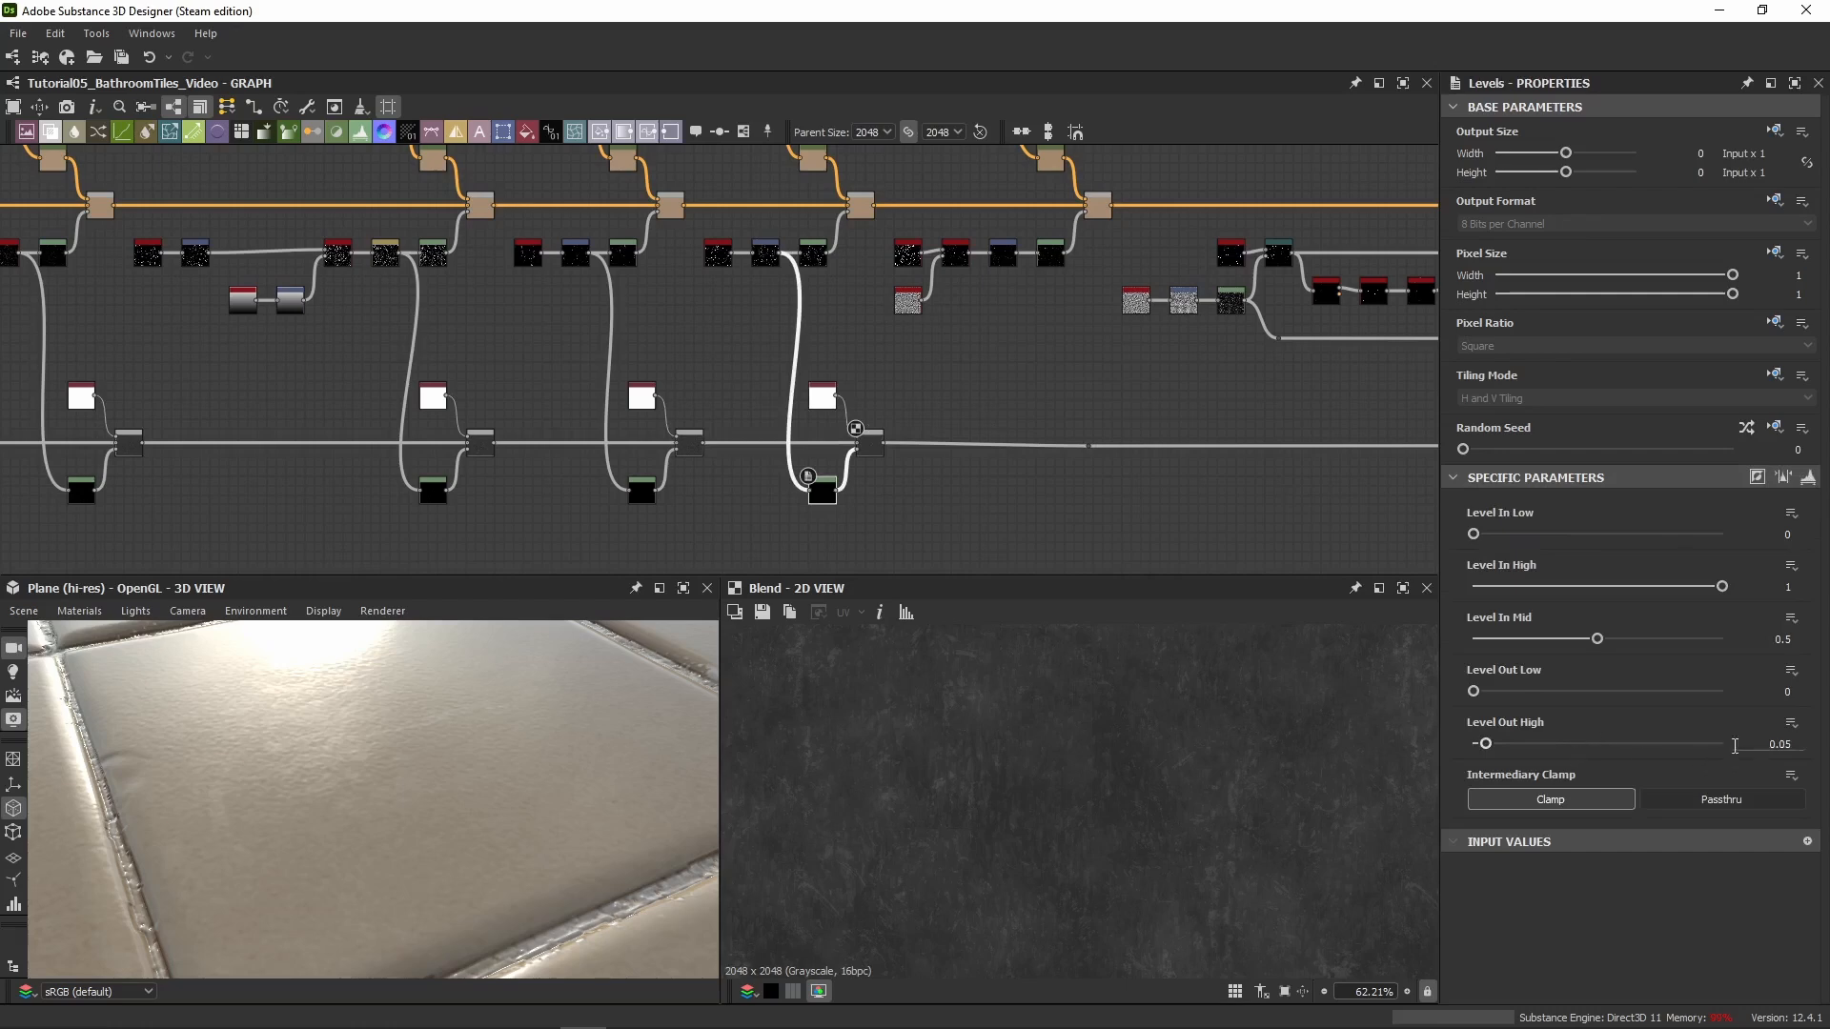
# Move the Dot farther along the roughness line and paste a ninth Uniform Color, Blend and Levels set on the line
pyautogui.moveTo(1103, 416); pyautogui.dragTo(1395, 445)
pyautogui.moveTo(1054, 387); pyautogui.dragTo(799, 410, button='middle')
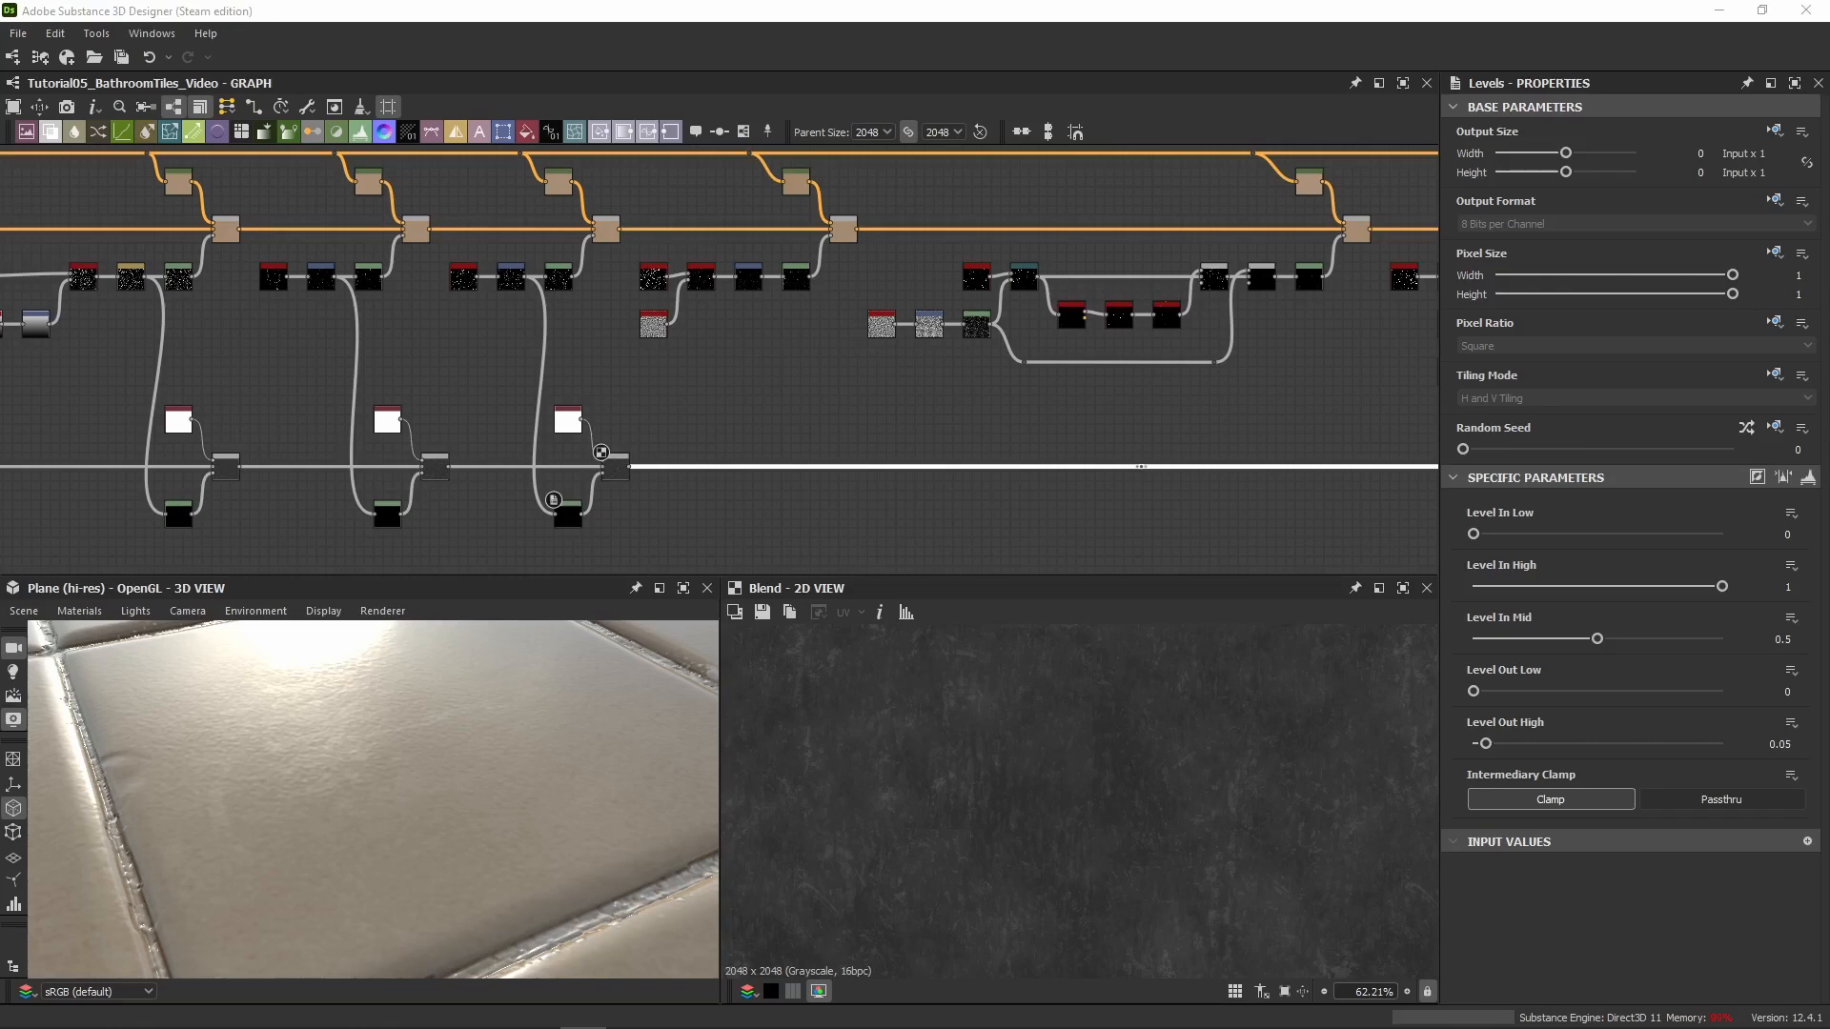
pyautogui.click(785, 431)
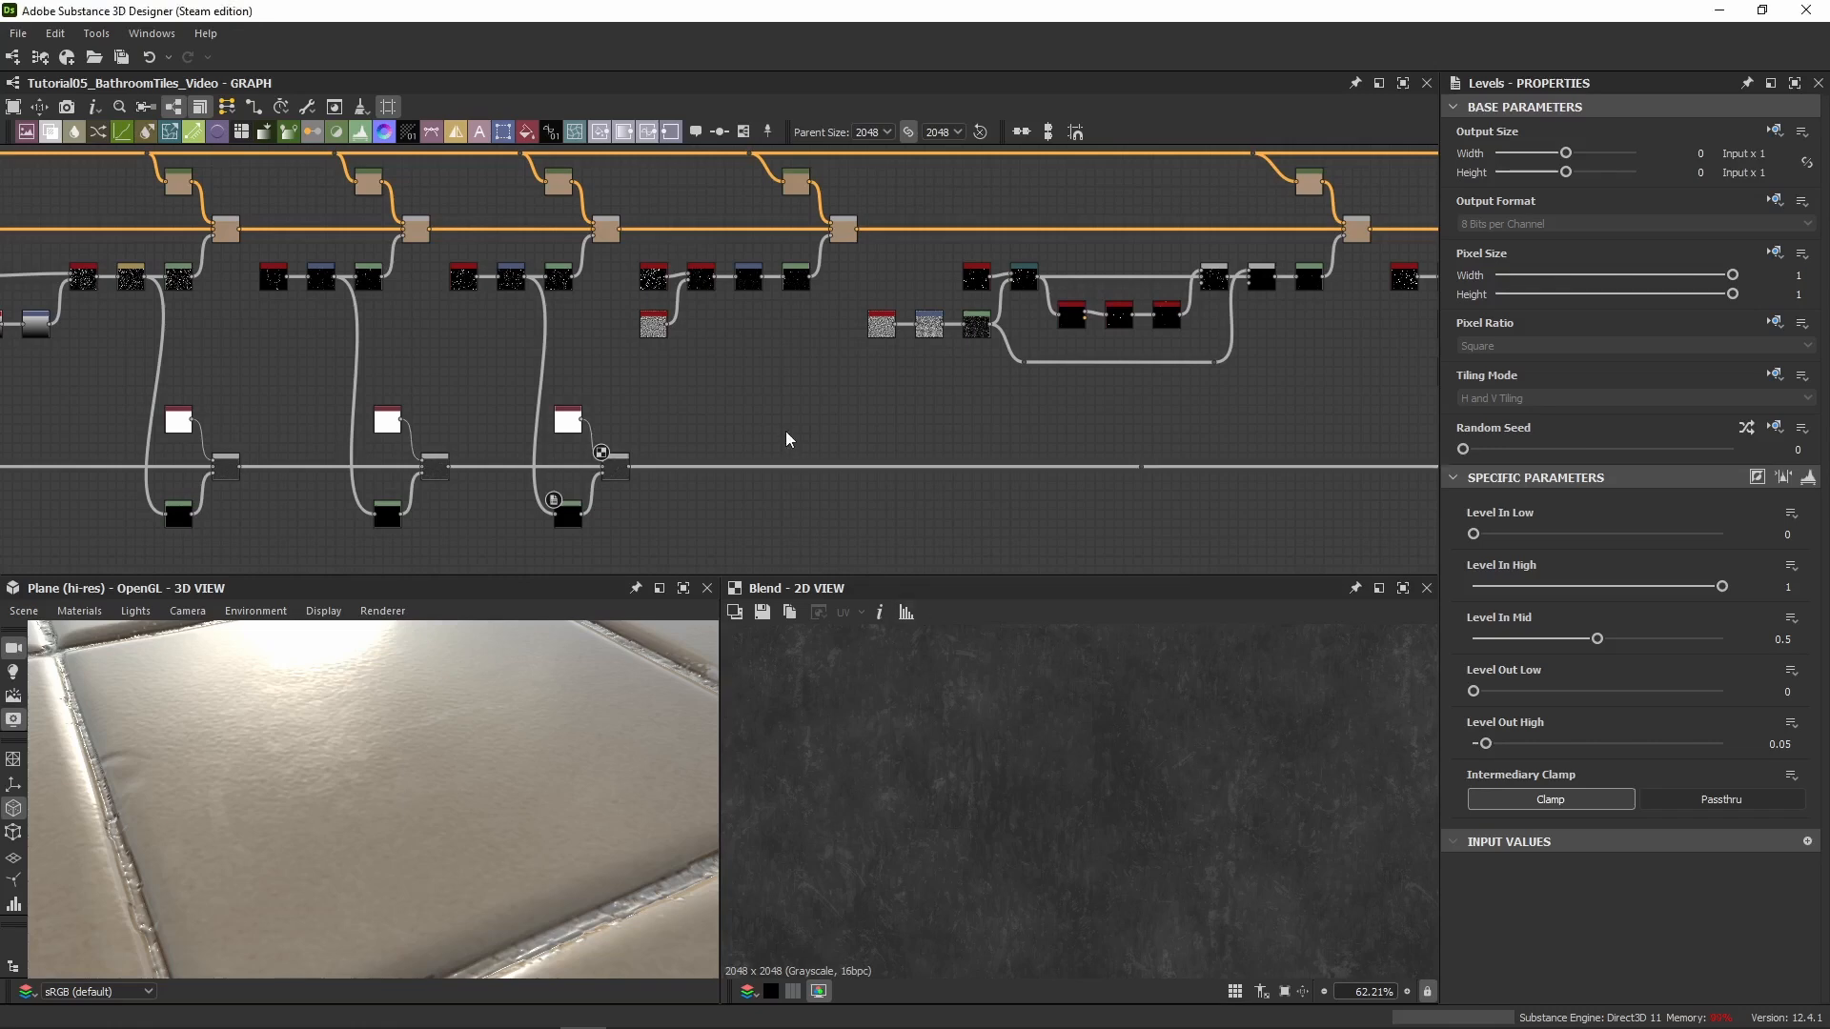
pyautogui.hotkey('ctrl', 'v')
pyautogui.moveTo(743, 365); pyautogui.dragTo(842, 459)
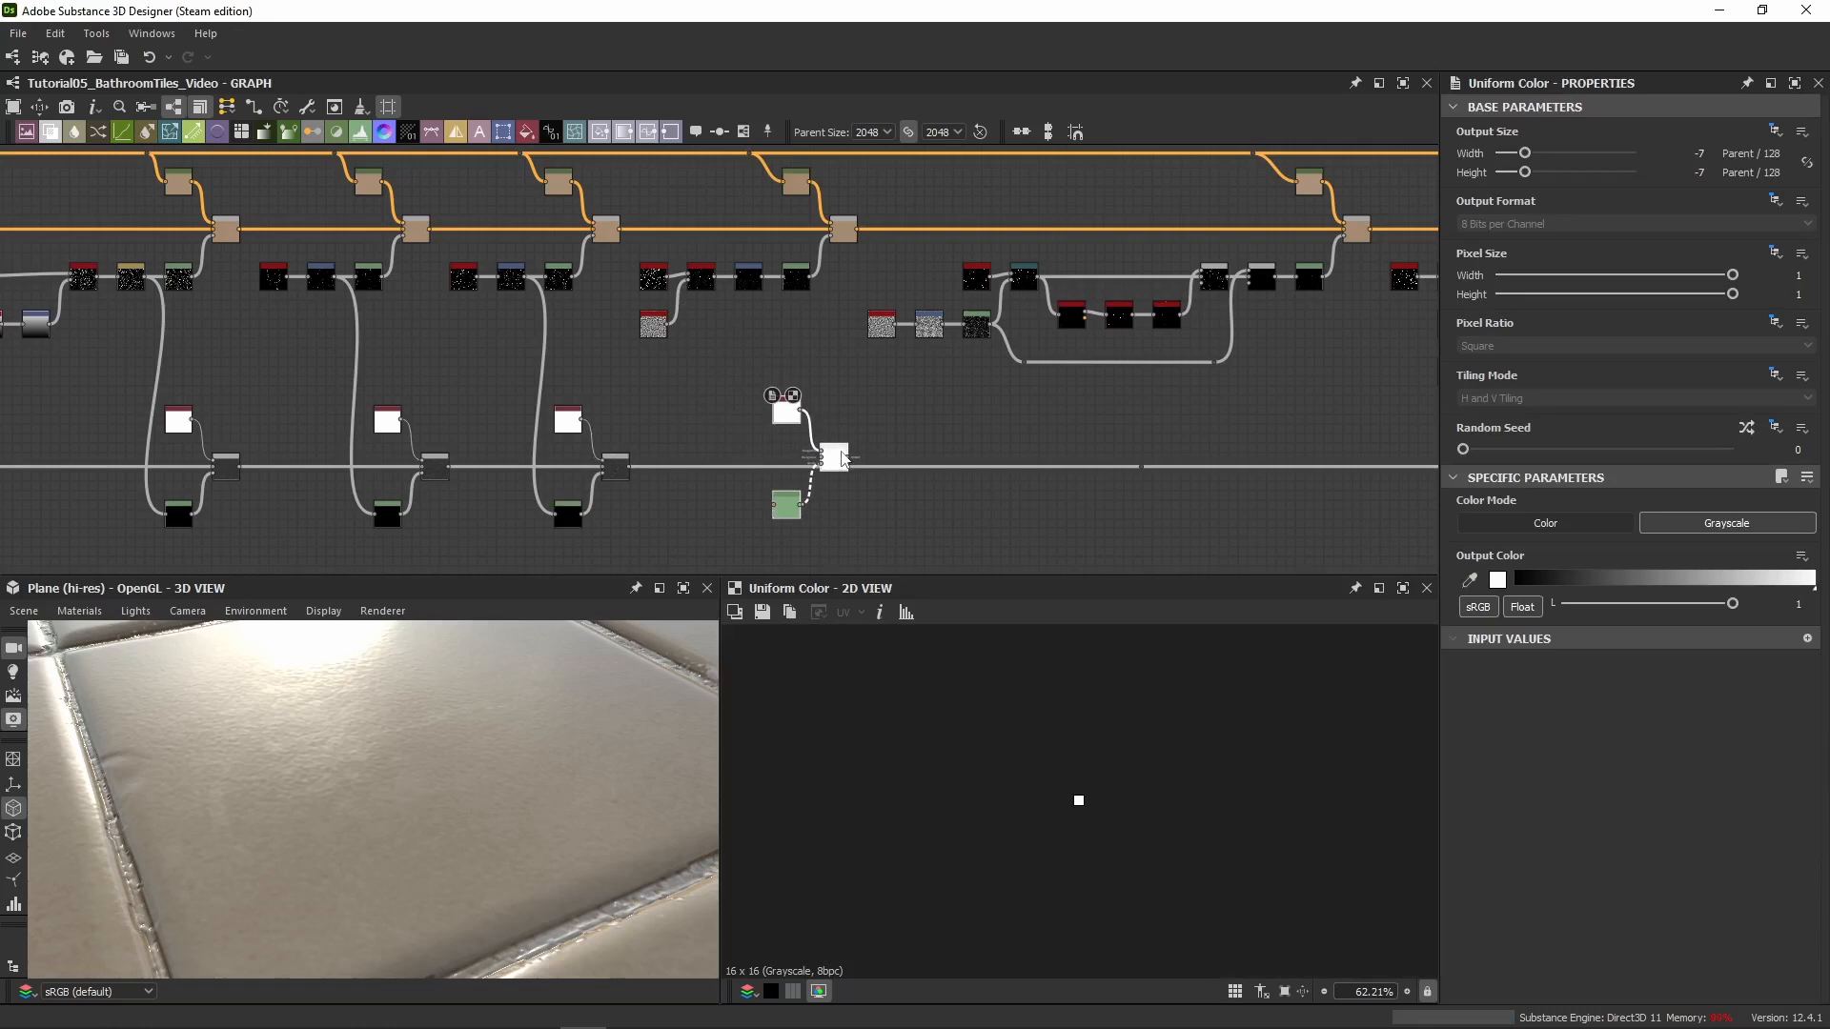
# Wire the ninth Blend into the roughness line between the eighth Blend and the Dot
pyautogui.scroll(3, 690, 477)
pyautogui.moveTo(568, 458); pyautogui.dragTo(964, 457)
pyautogui.moveTo(1054, 427); pyautogui.dragTo(530, 381, button='middle')
pyautogui.scroll(-2, 530, 380)
pyautogui.moveTo(506, 402); pyautogui.dragTo(827, 334)
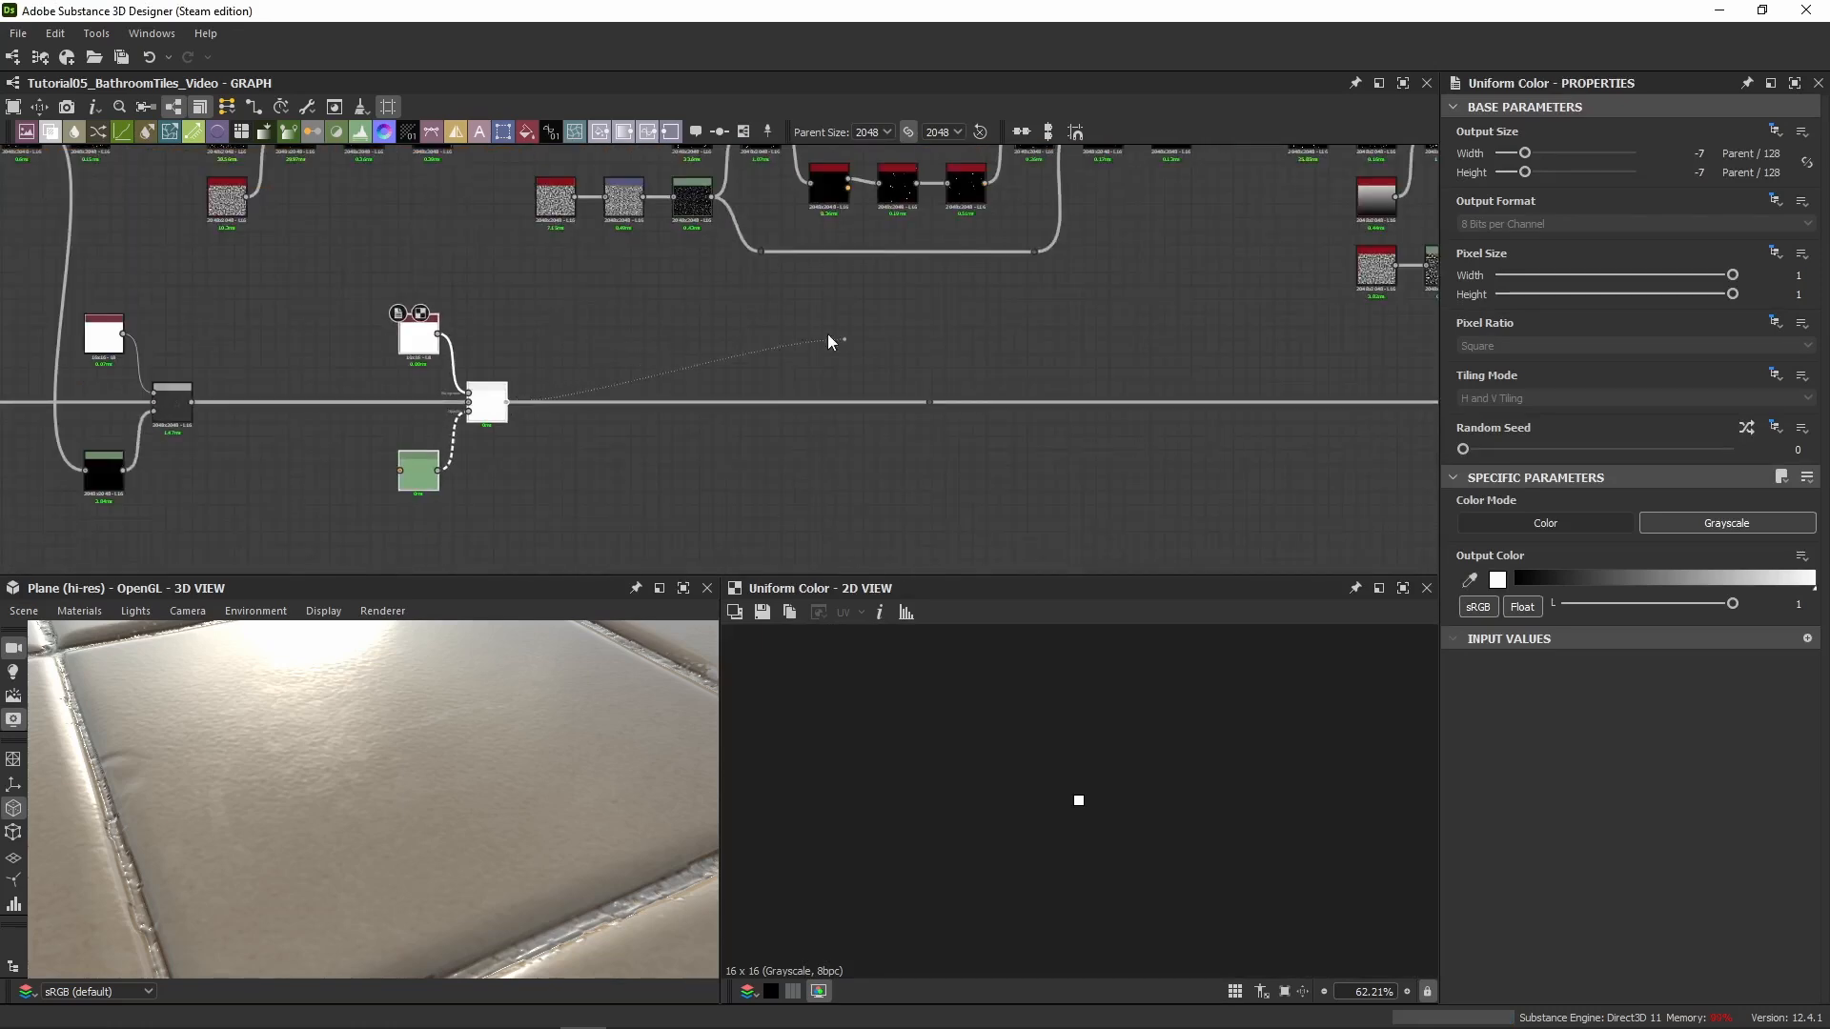
# Feed the node before the next mask chain's Levels into the ninth Levels, inspect its level values, and preview the ninth Blend
pyautogui.moveTo(559, 338); pyautogui.dragTo(853, 340, button='middle')
pyautogui.moveTo(633, 291); pyautogui.dragTo(695, 359, button='middle')
pyautogui.scroll(-1, 695, 358)
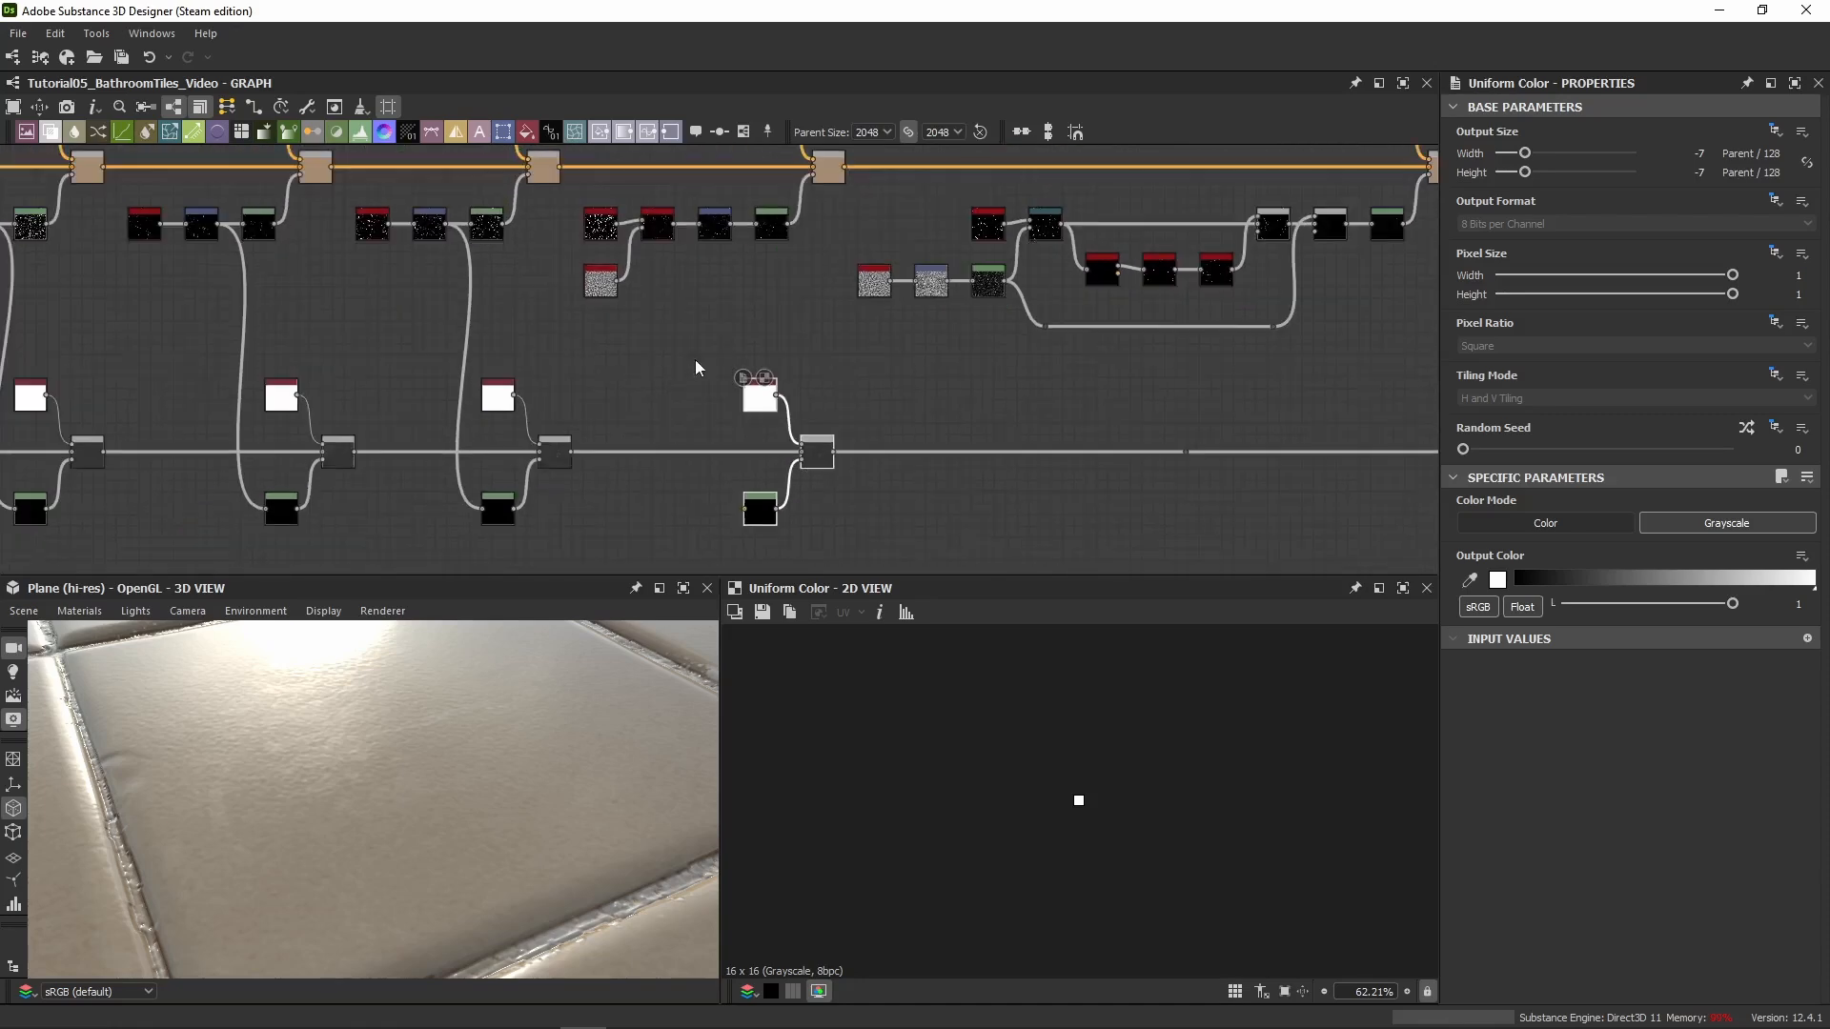
pyautogui.moveTo(731, 225); pyautogui.dragTo(746, 515)
pyautogui.click(770, 519)
pyautogui.click(1807, 477)
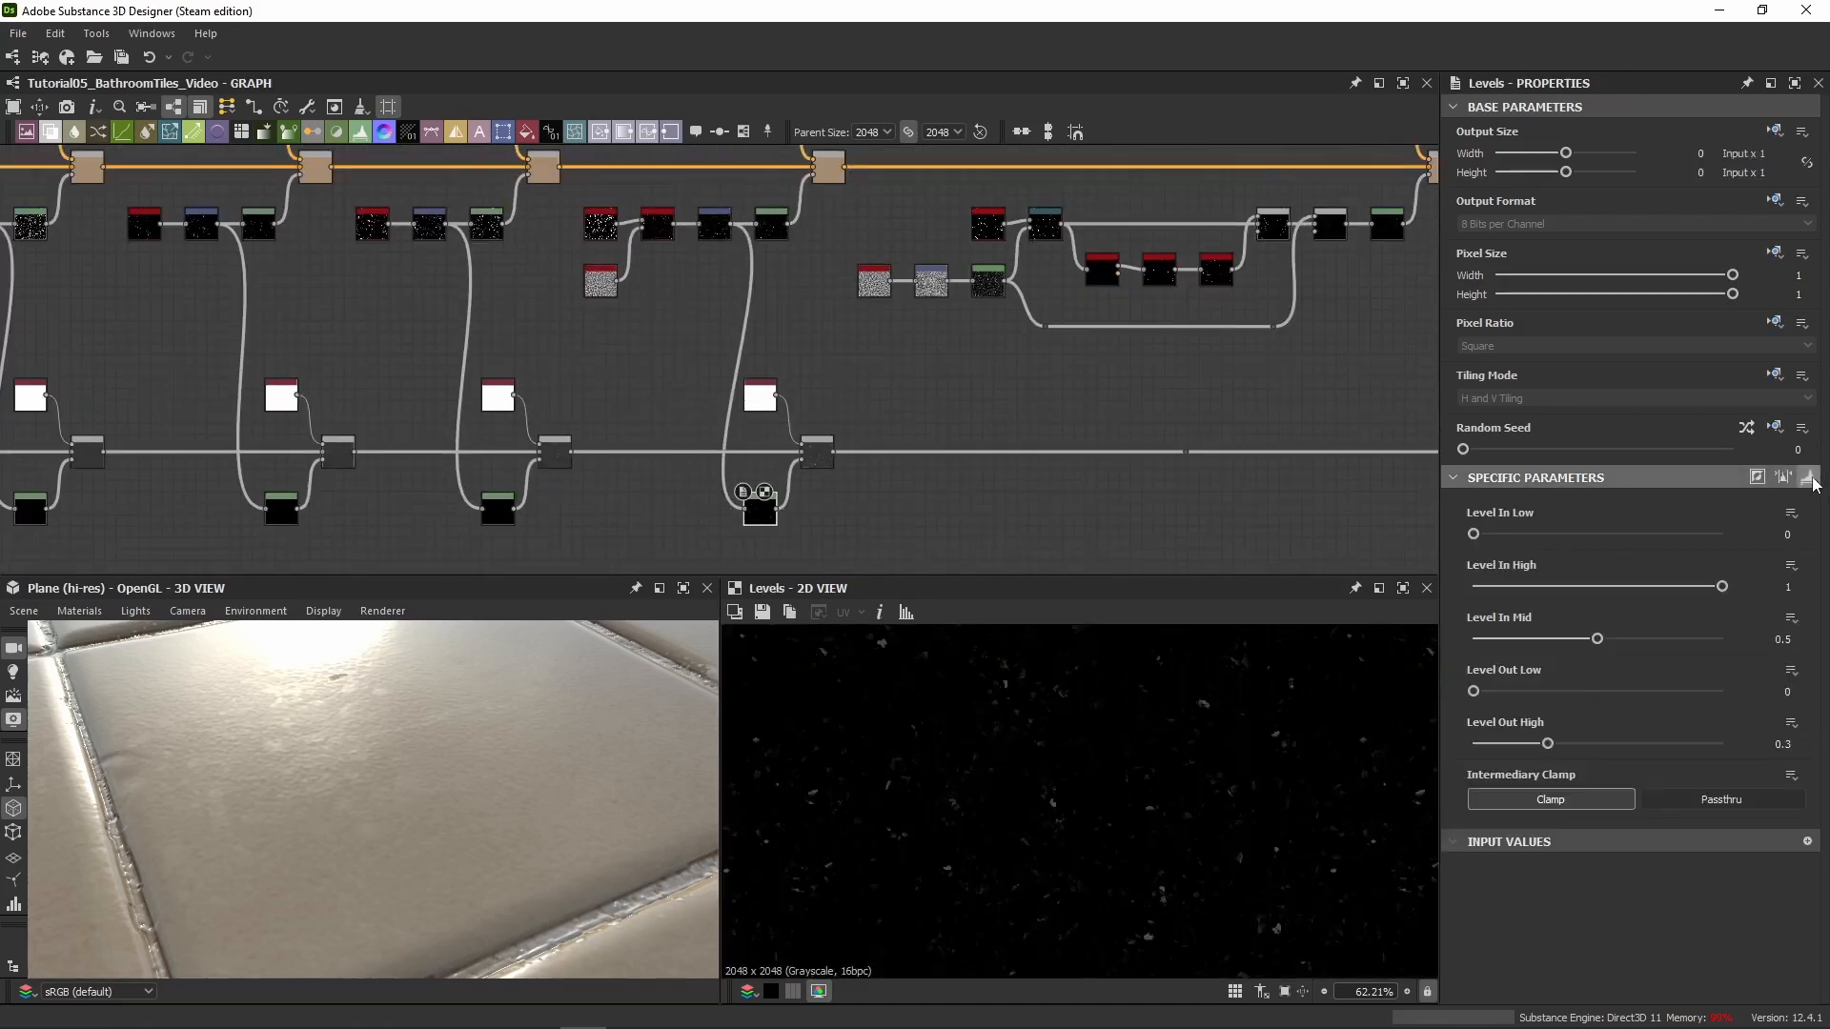
pyautogui.click(819, 458)
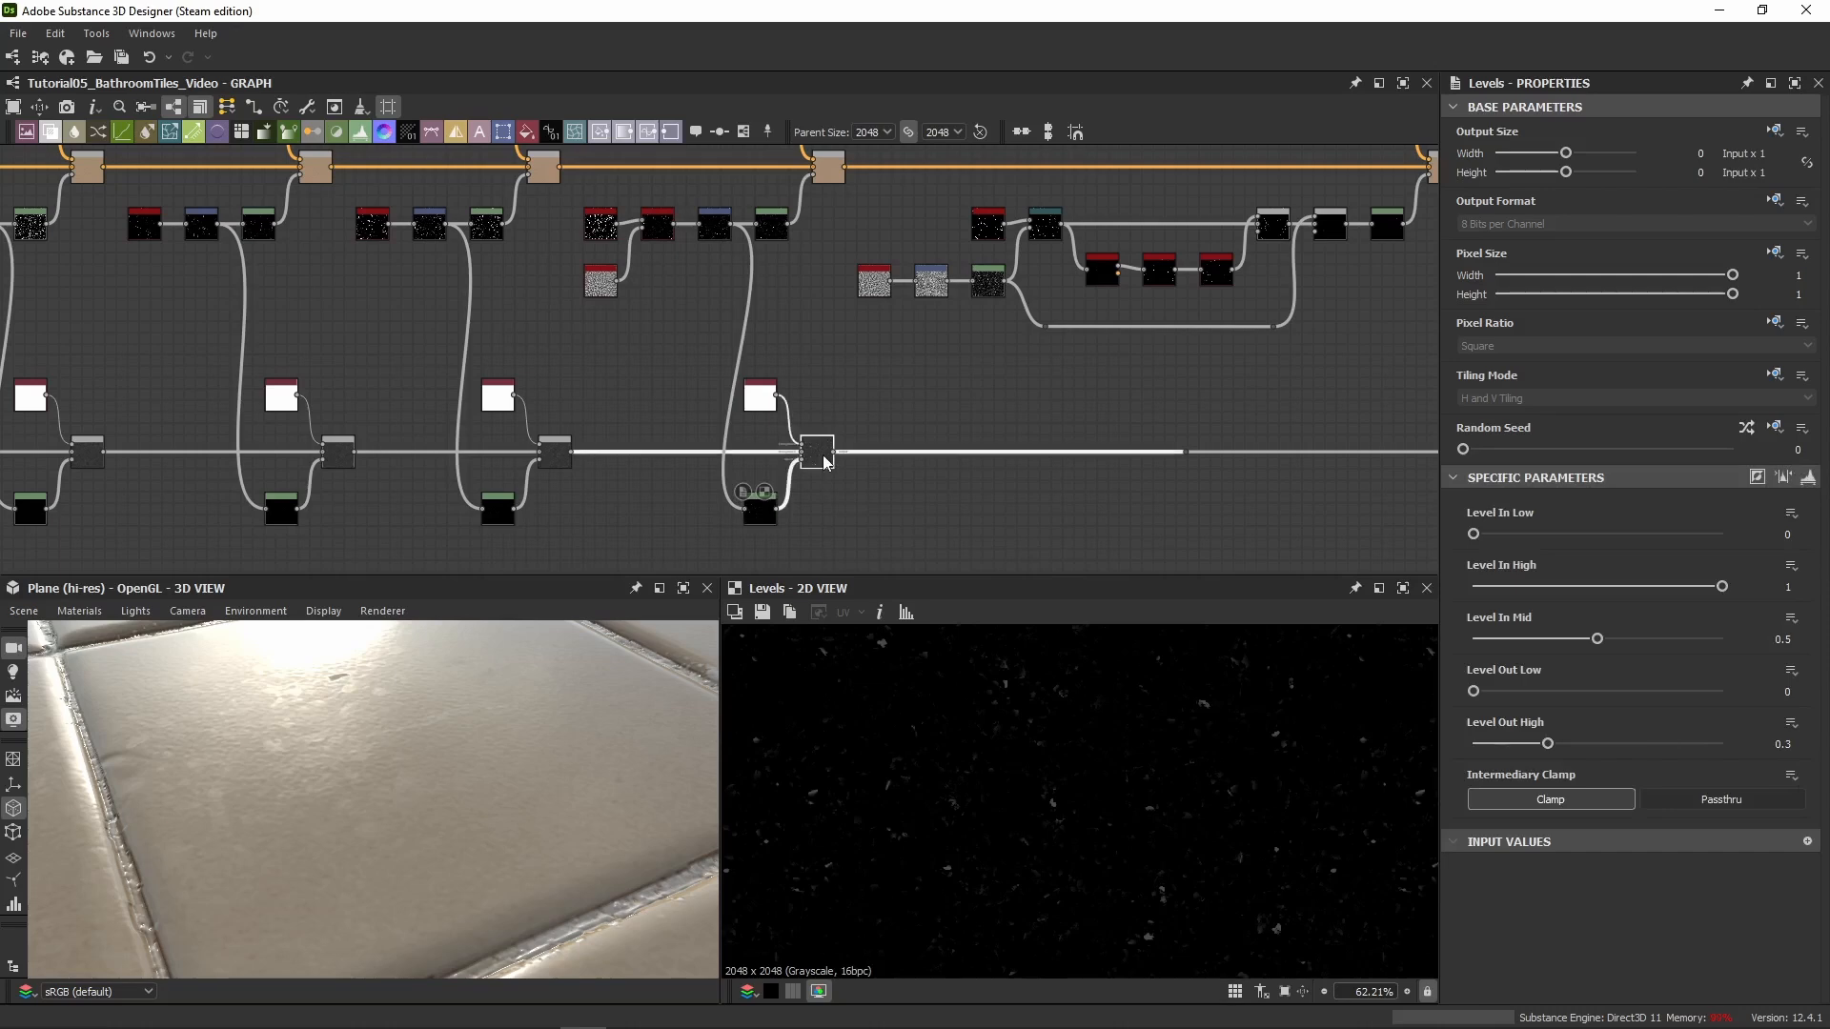
# Examine the tile reflections on the 3D plane up close and from farther away
pyautogui.scroll(5, 357, 753)
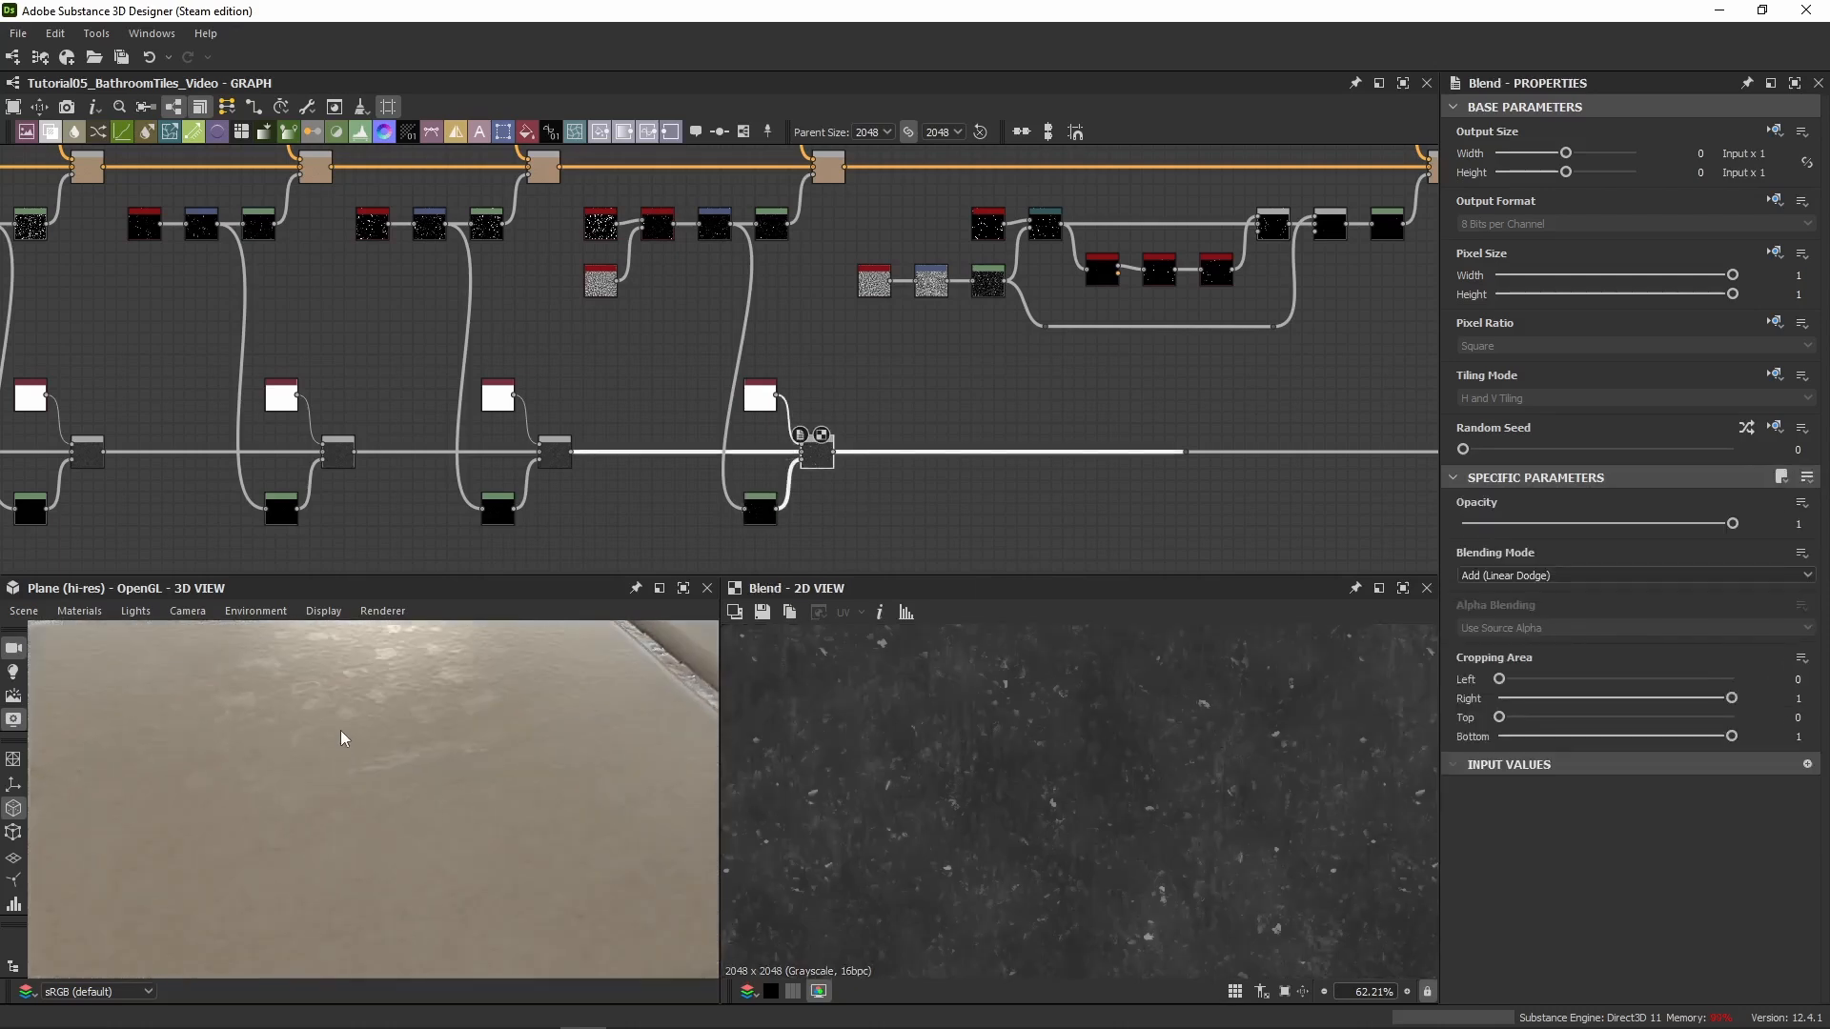
pyautogui.moveTo(349, 714); pyautogui.dragTo(415, 777)
pyautogui.scroll(3, 338, 705)
pyautogui.scroll(-4, 366, 726)
pyautogui.scroll(-2, 437, 735)
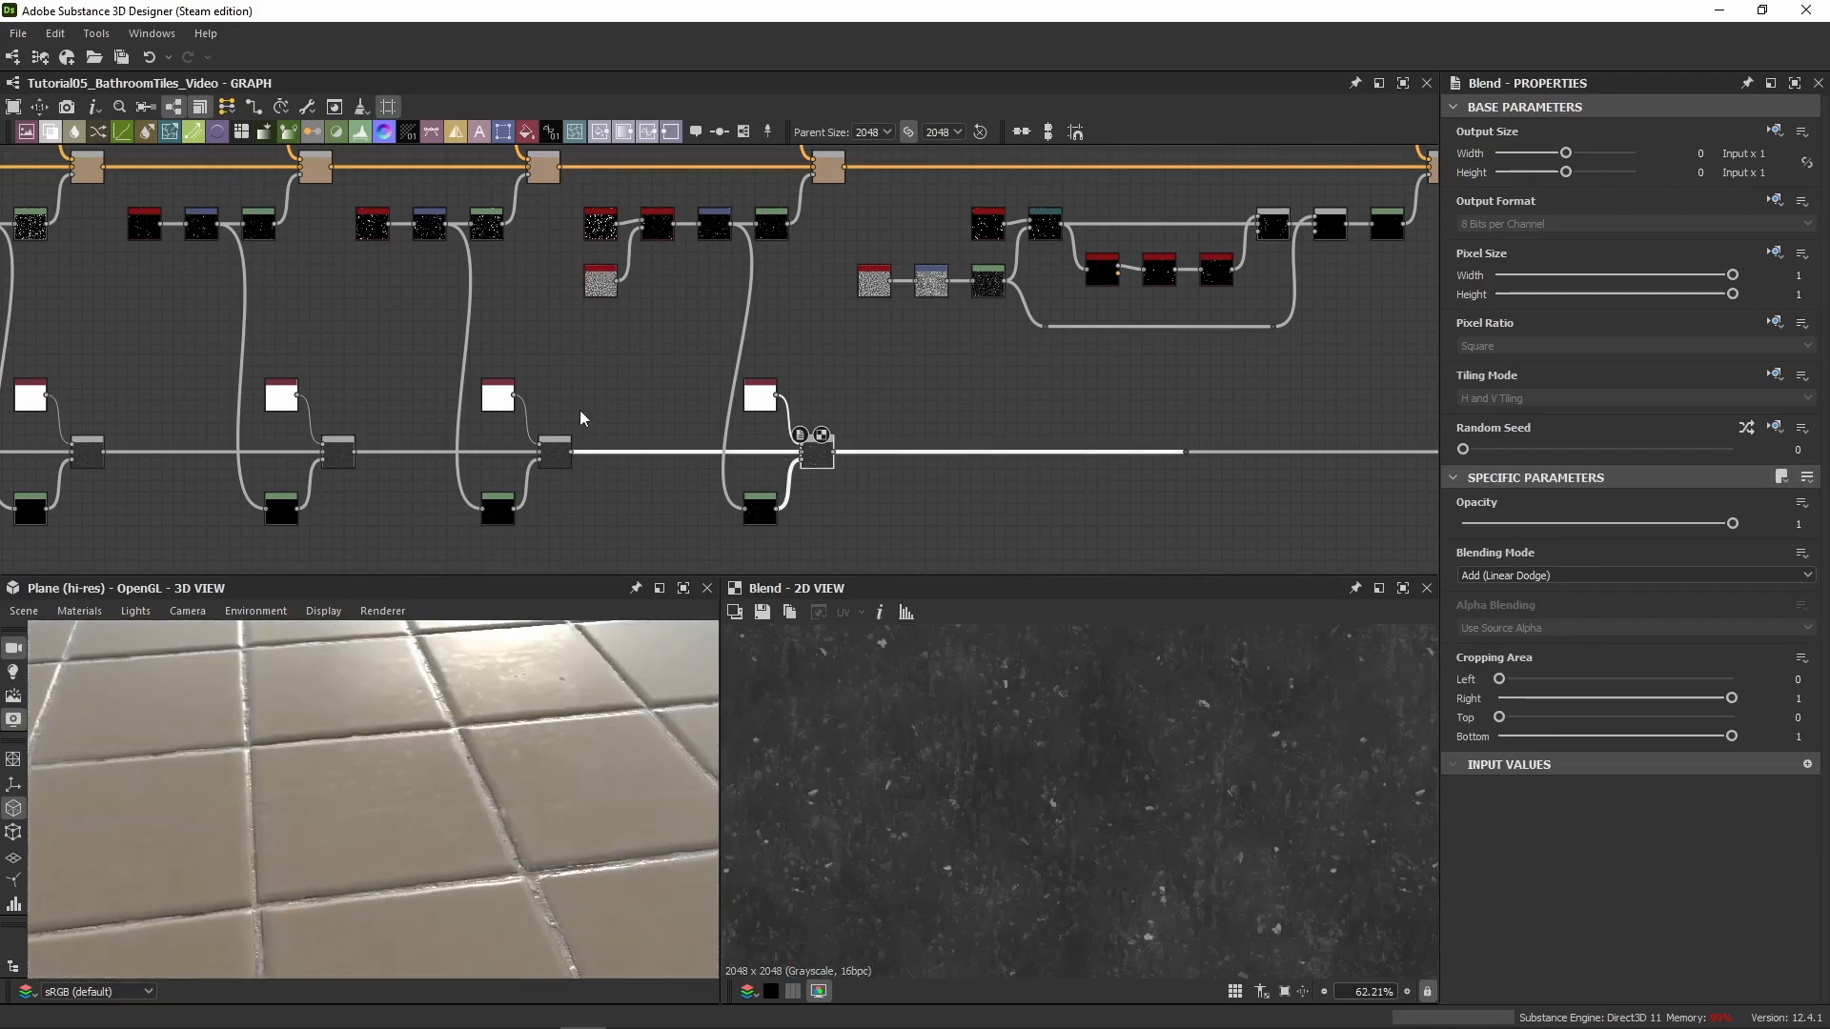
# Move the Dot farther along the roughness line and paste a tenth Uniform Color, Blend and Levels set beneath the next mask chain
pyautogui.moveTo(813, 356); pyautogui.dragTo(535, 355, button='middle')
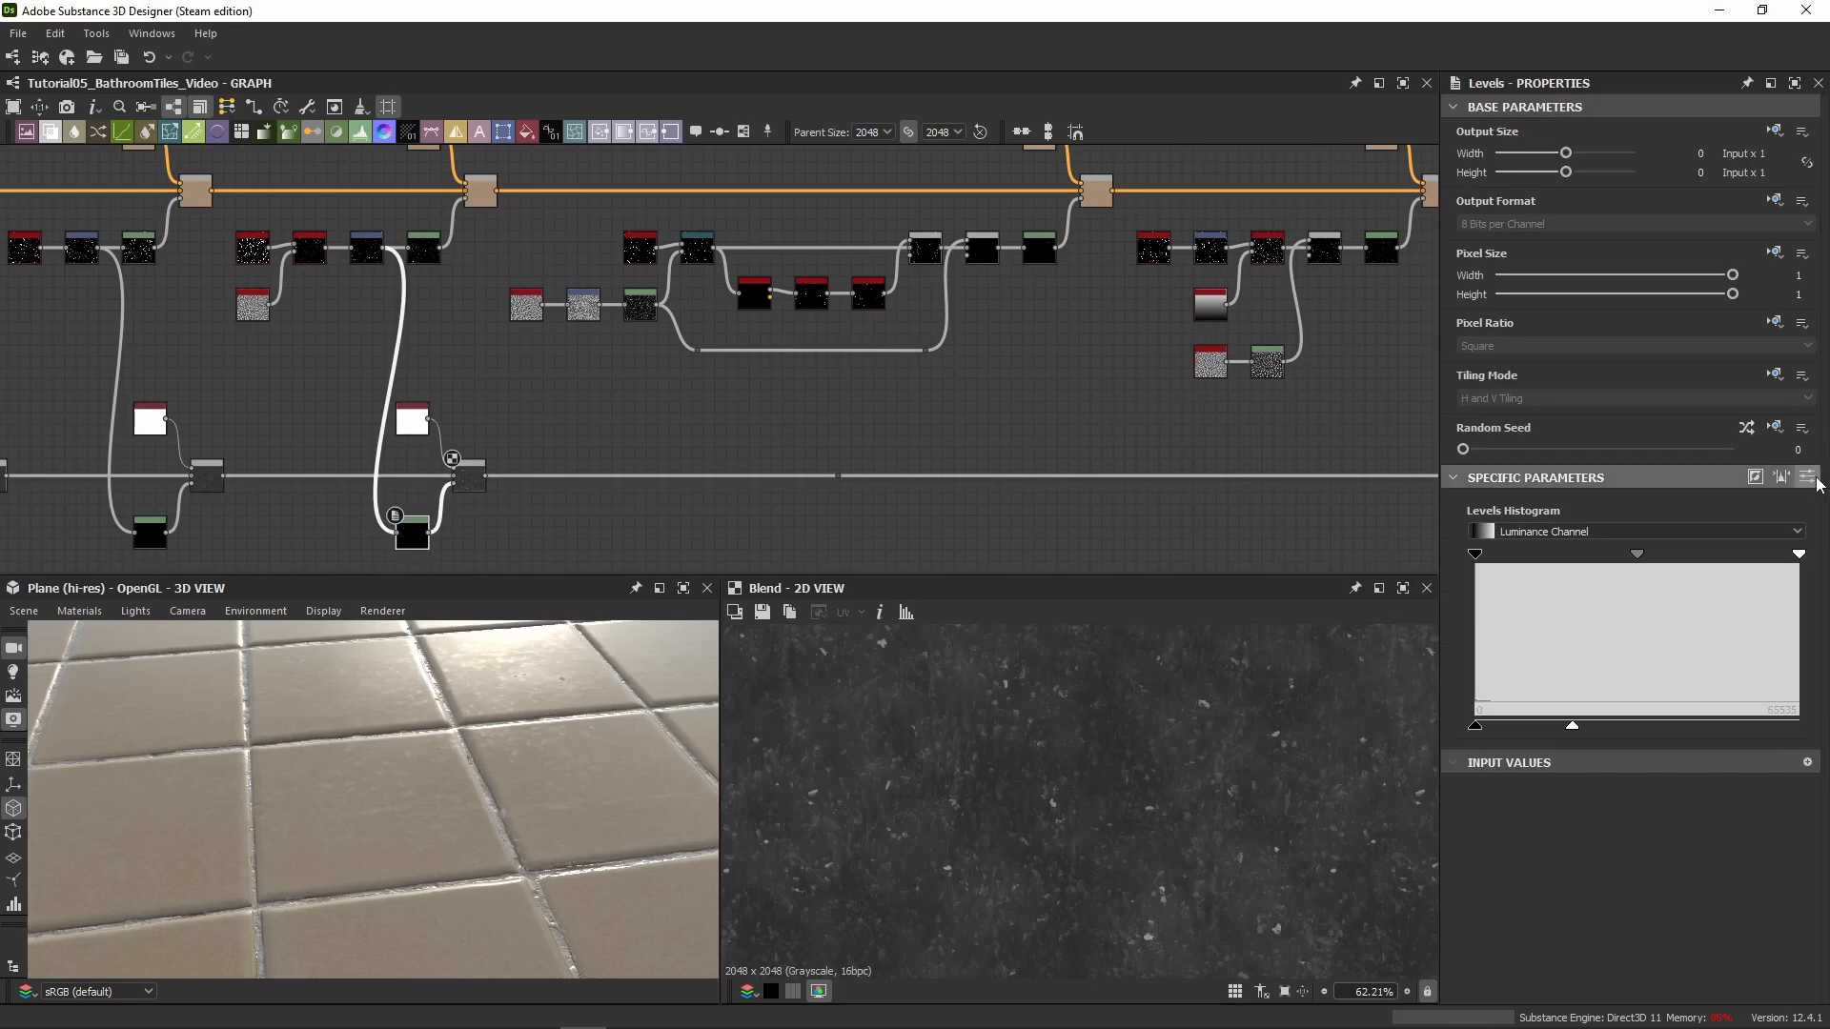
pyautogui.click(1810, 478)
pyautogui.moveTo(556, 434); pyautogui.dragTo(493, 358, button='middle')
pyautogui.moveTo(961, 356); pyautogui.dragTo(777, 441, button='middle')
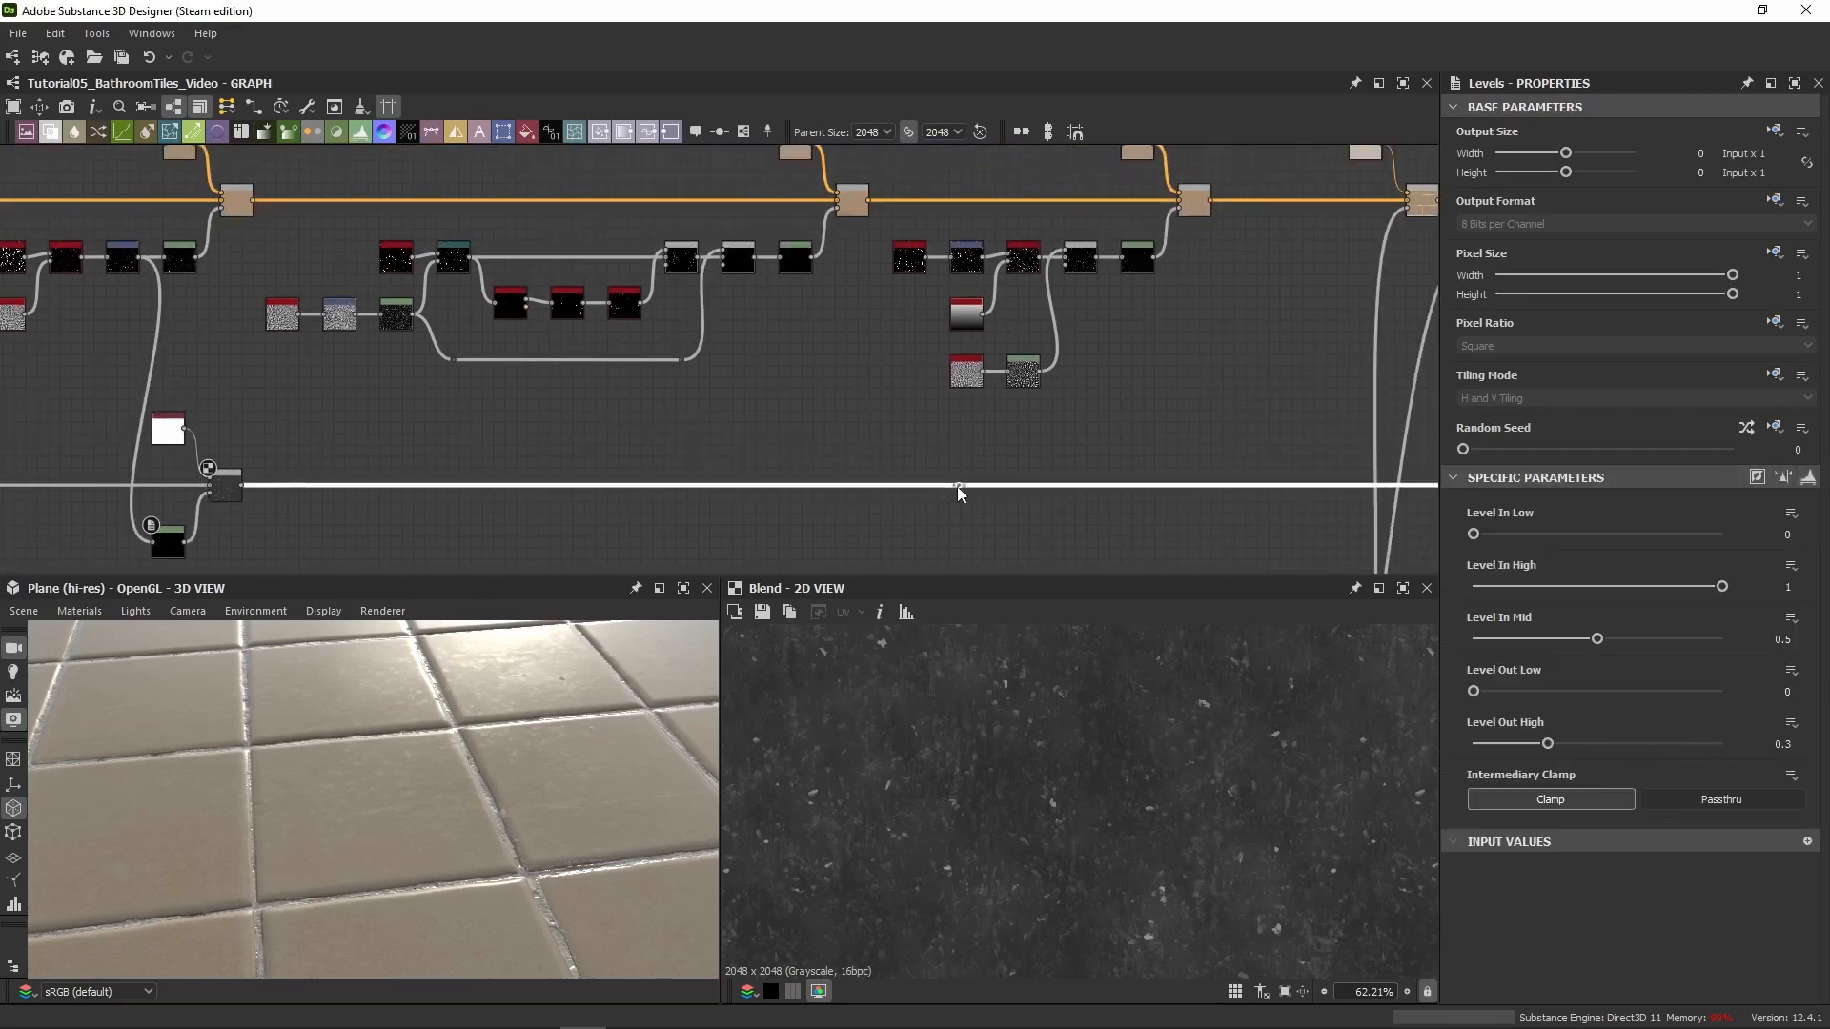
pyautogui.hotkey('ctrl', 'v')
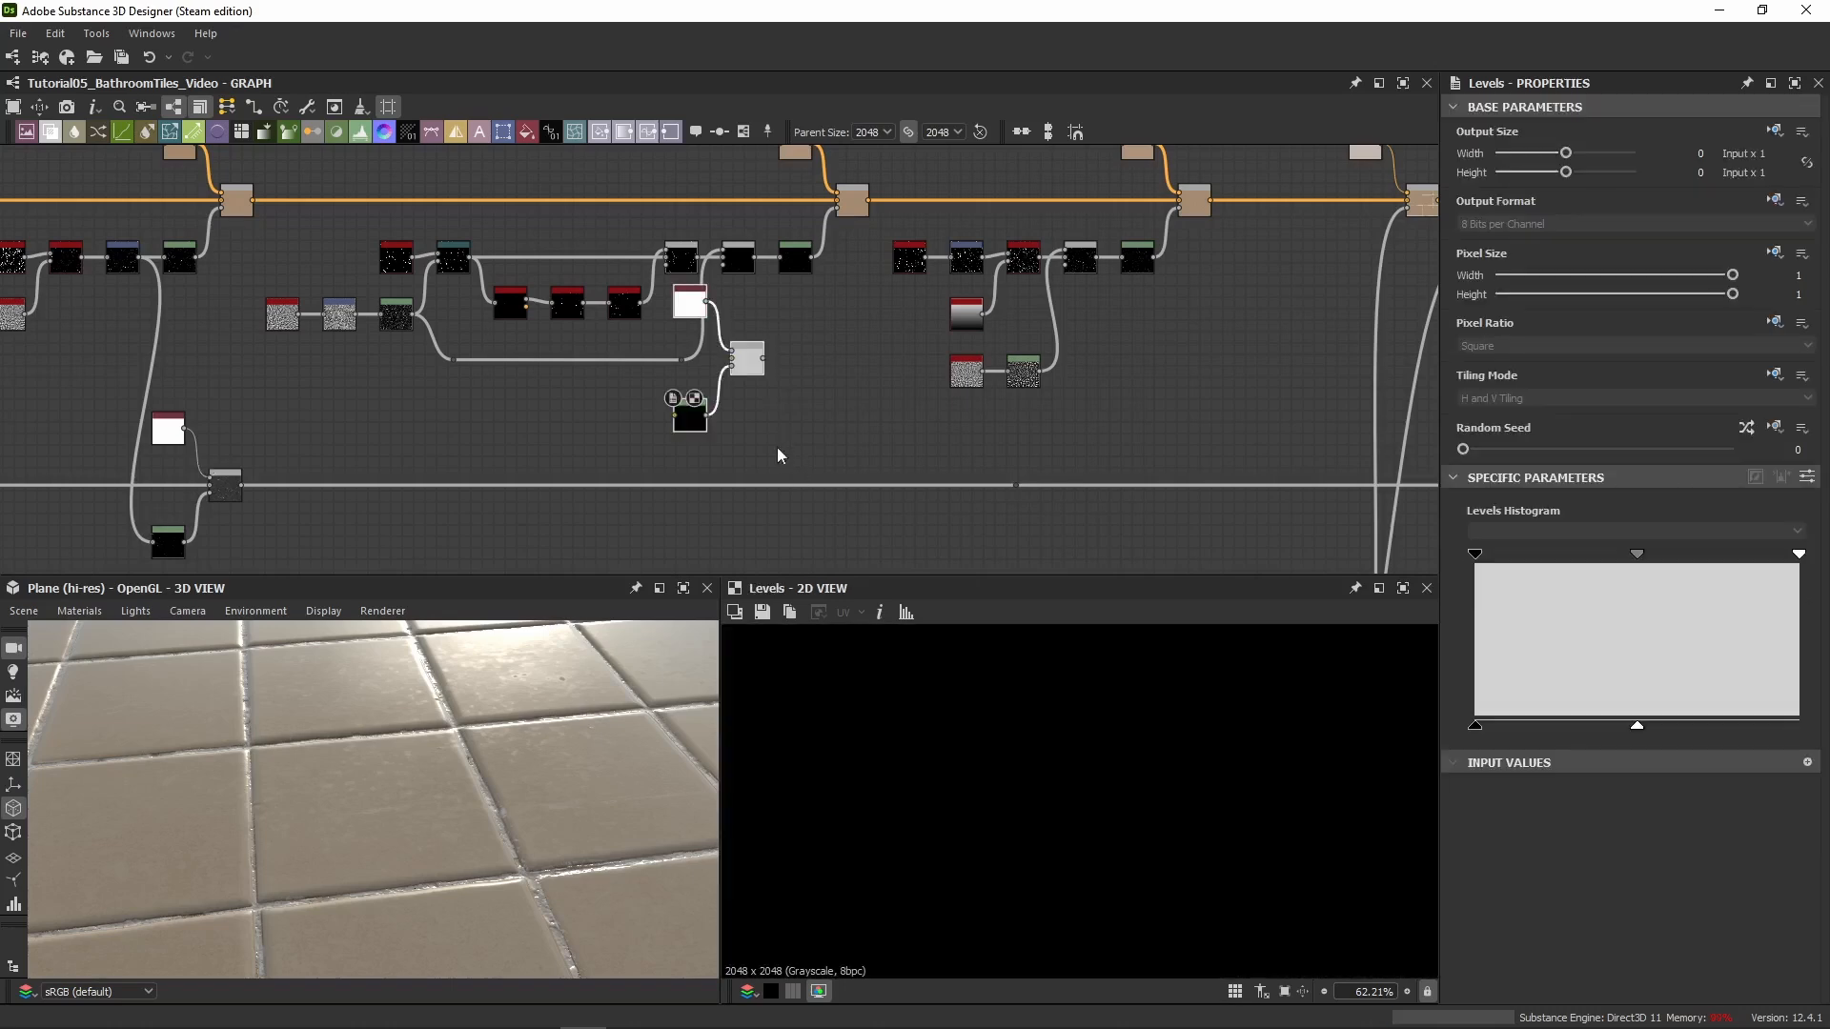
pyautogui.moveTo(758, 343); pyautogui.dragTo(853, 213)
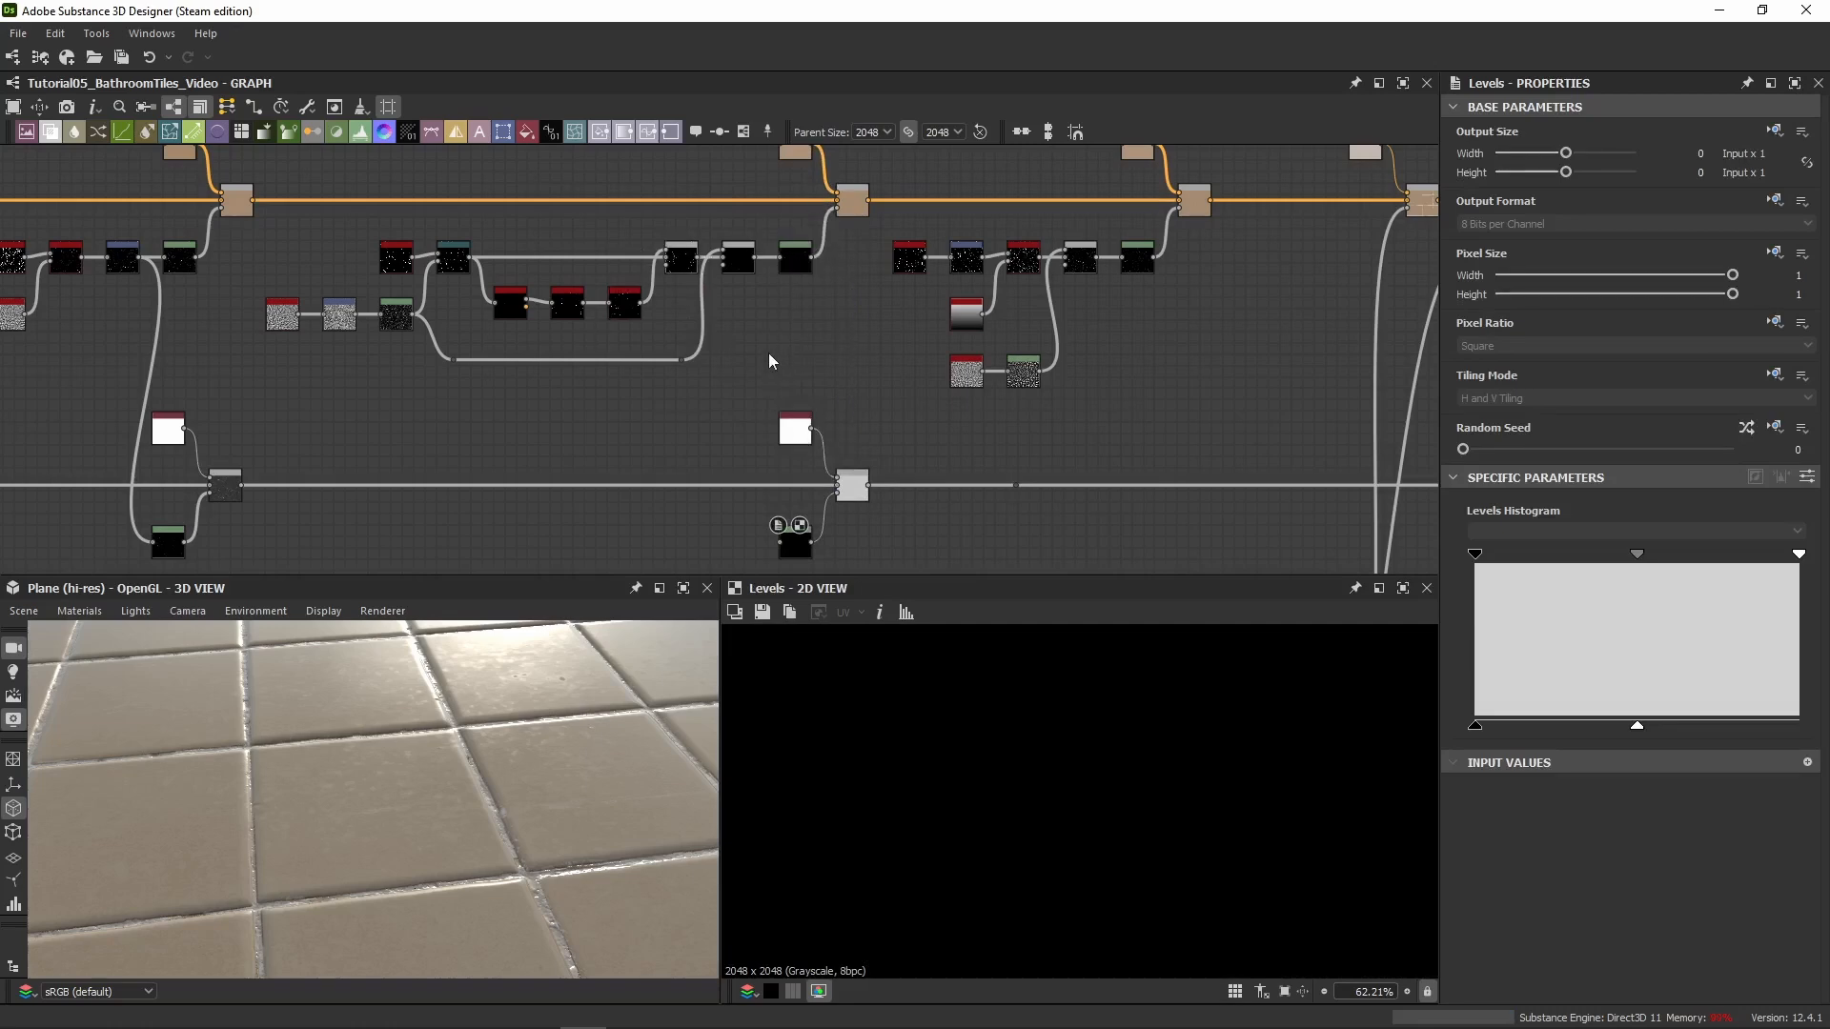
# Feed the Blend before the mask chain's Levels into the tenth Levels, and wire the tenth Blend between the ninth Blend and the Dot
pyautogui.moveTo(755, 255); pyautogui.dragTo(780, 540)
pyautogui.moveTo(849, 446); pyautogui.dragTo(850, 378, button='middle')
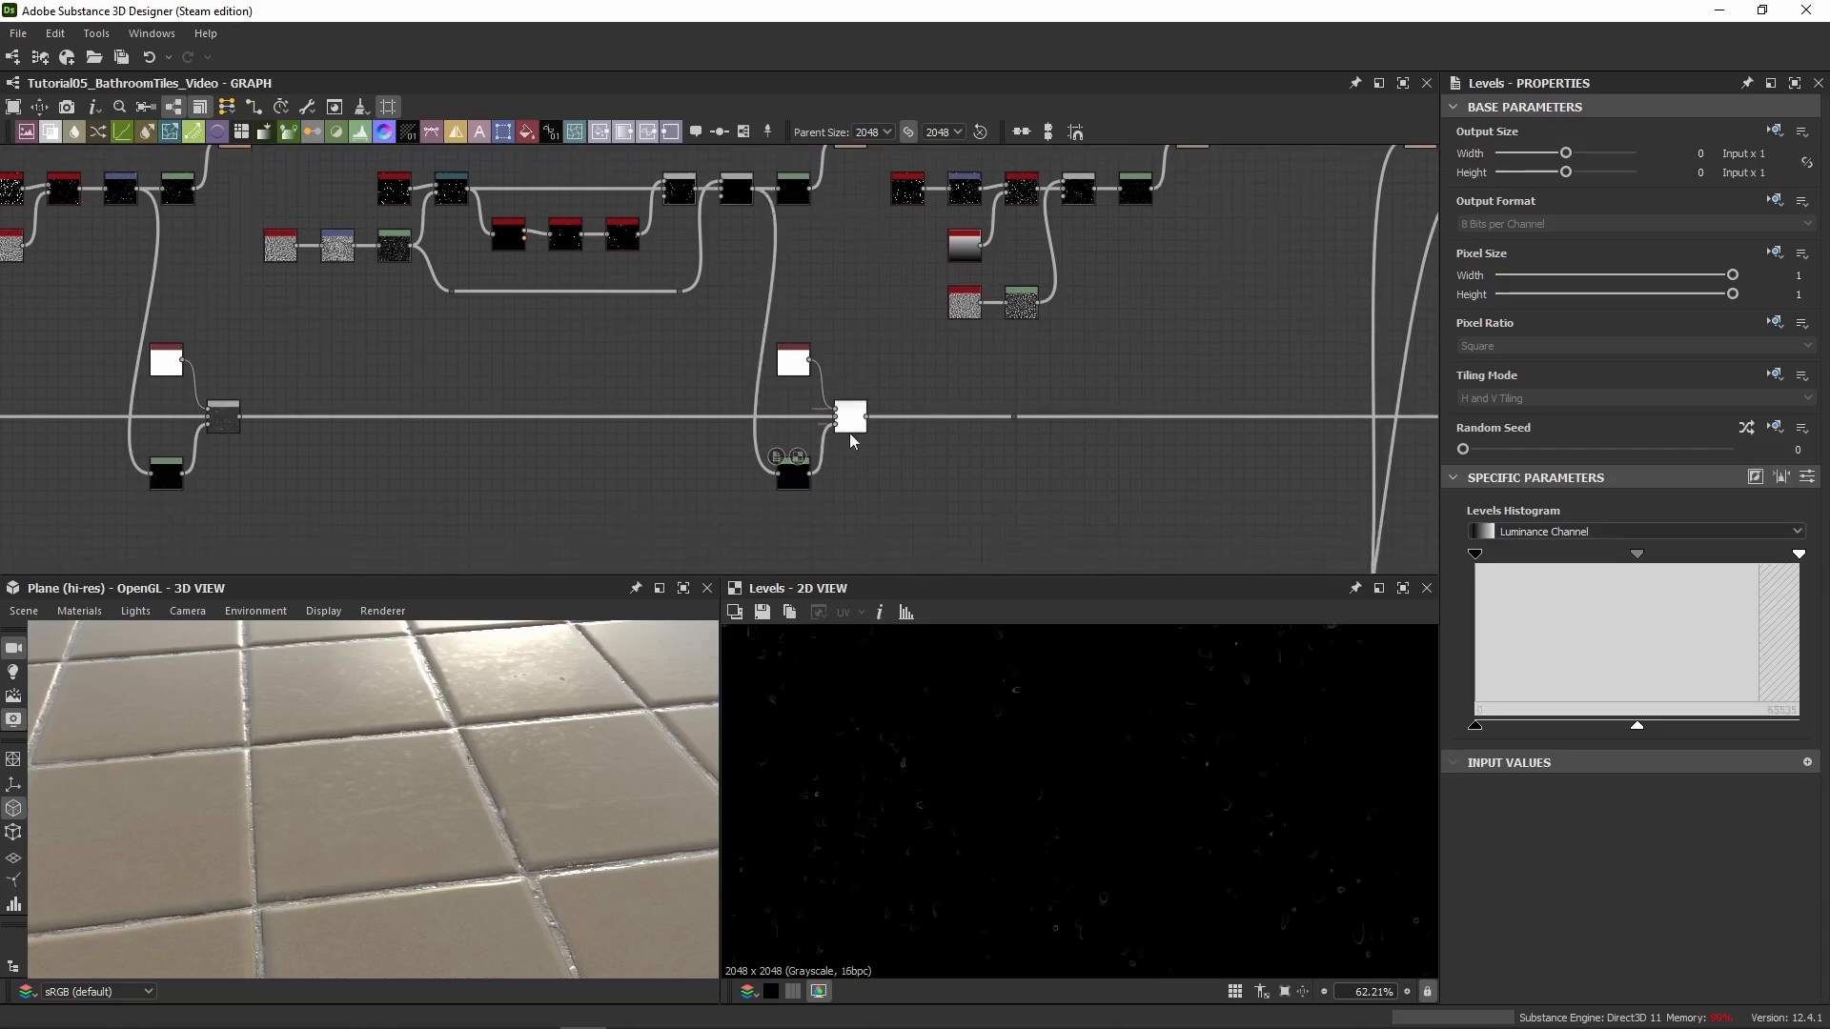
pyautogui.moveTo(239, 417); pyautogui.dragTo(1007, 418)
pyautogui.moveTo(854, 422); pyautogui.dragTo(854, 462)
pyautogui.hotkey('ctrl', 'z')
# Inspect the tenth Levels' numeric values and preview the tenth Blend up close
pyautogui.click(793, 469)
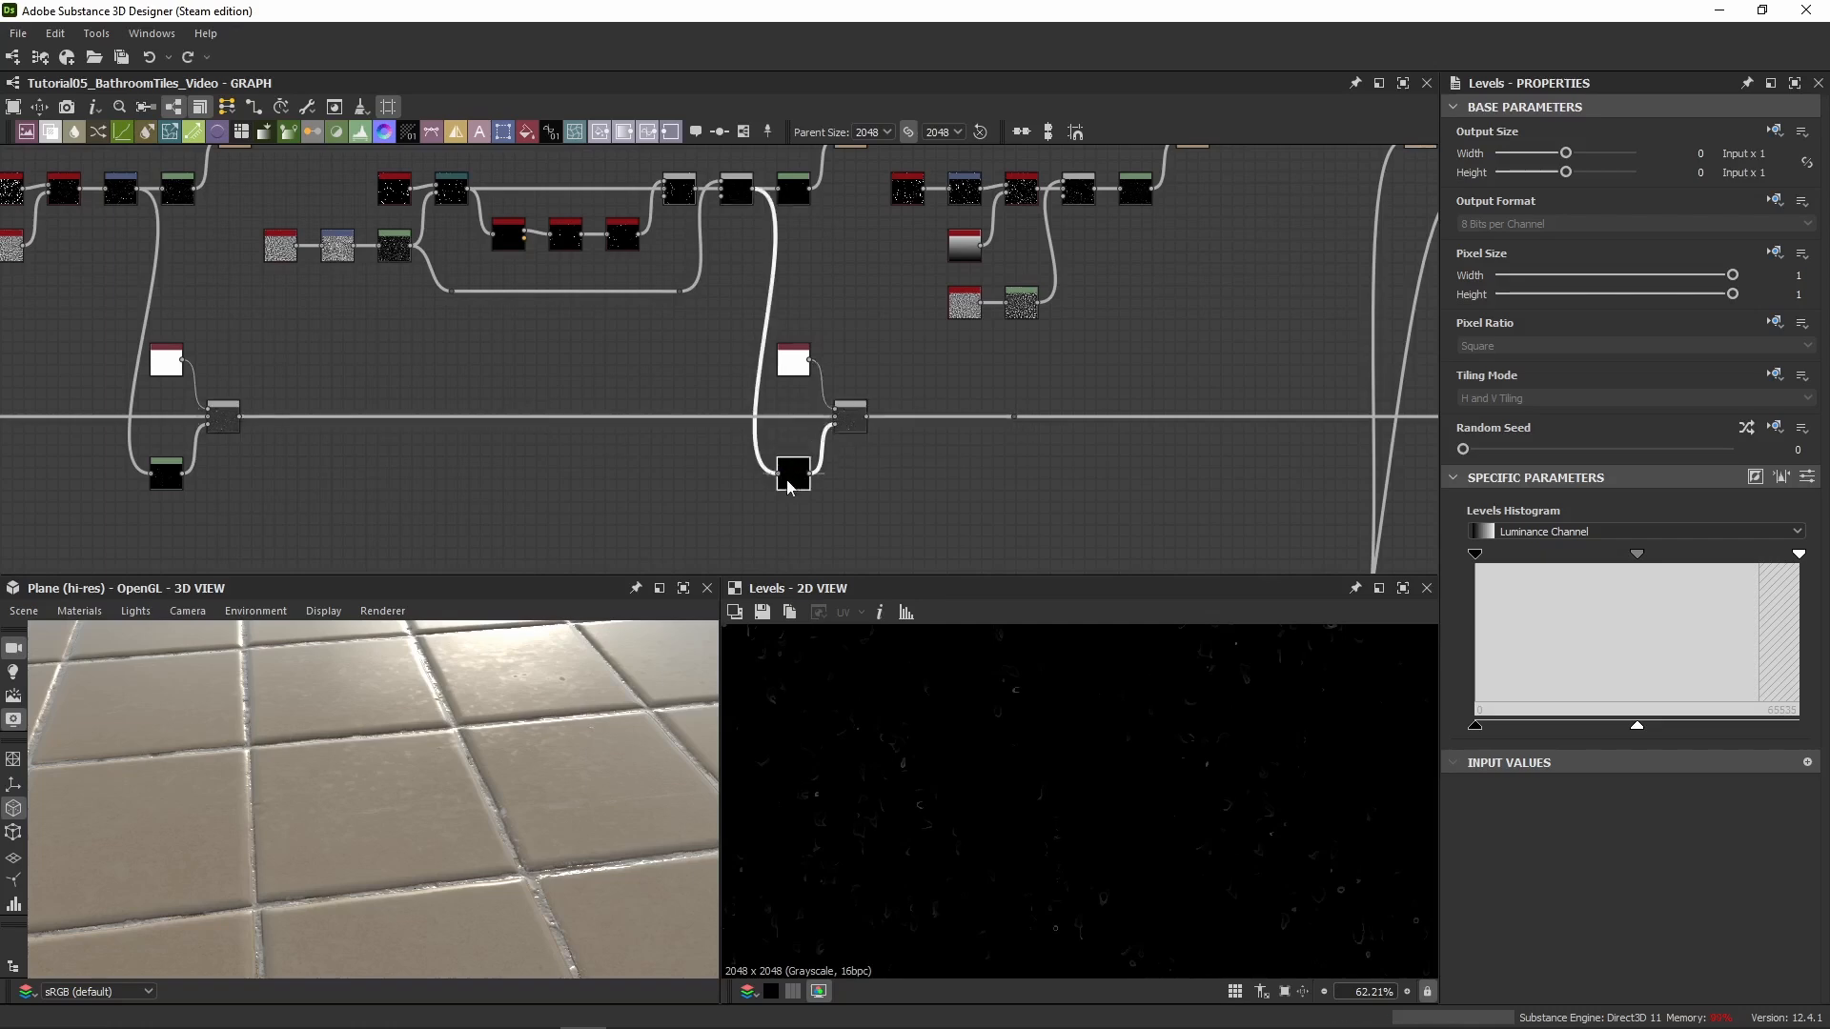
pyautogui.click(1807, 476)
pyautogui.moveTo(888, 358); pyautogui.dragTo(765, 354, button='middle')
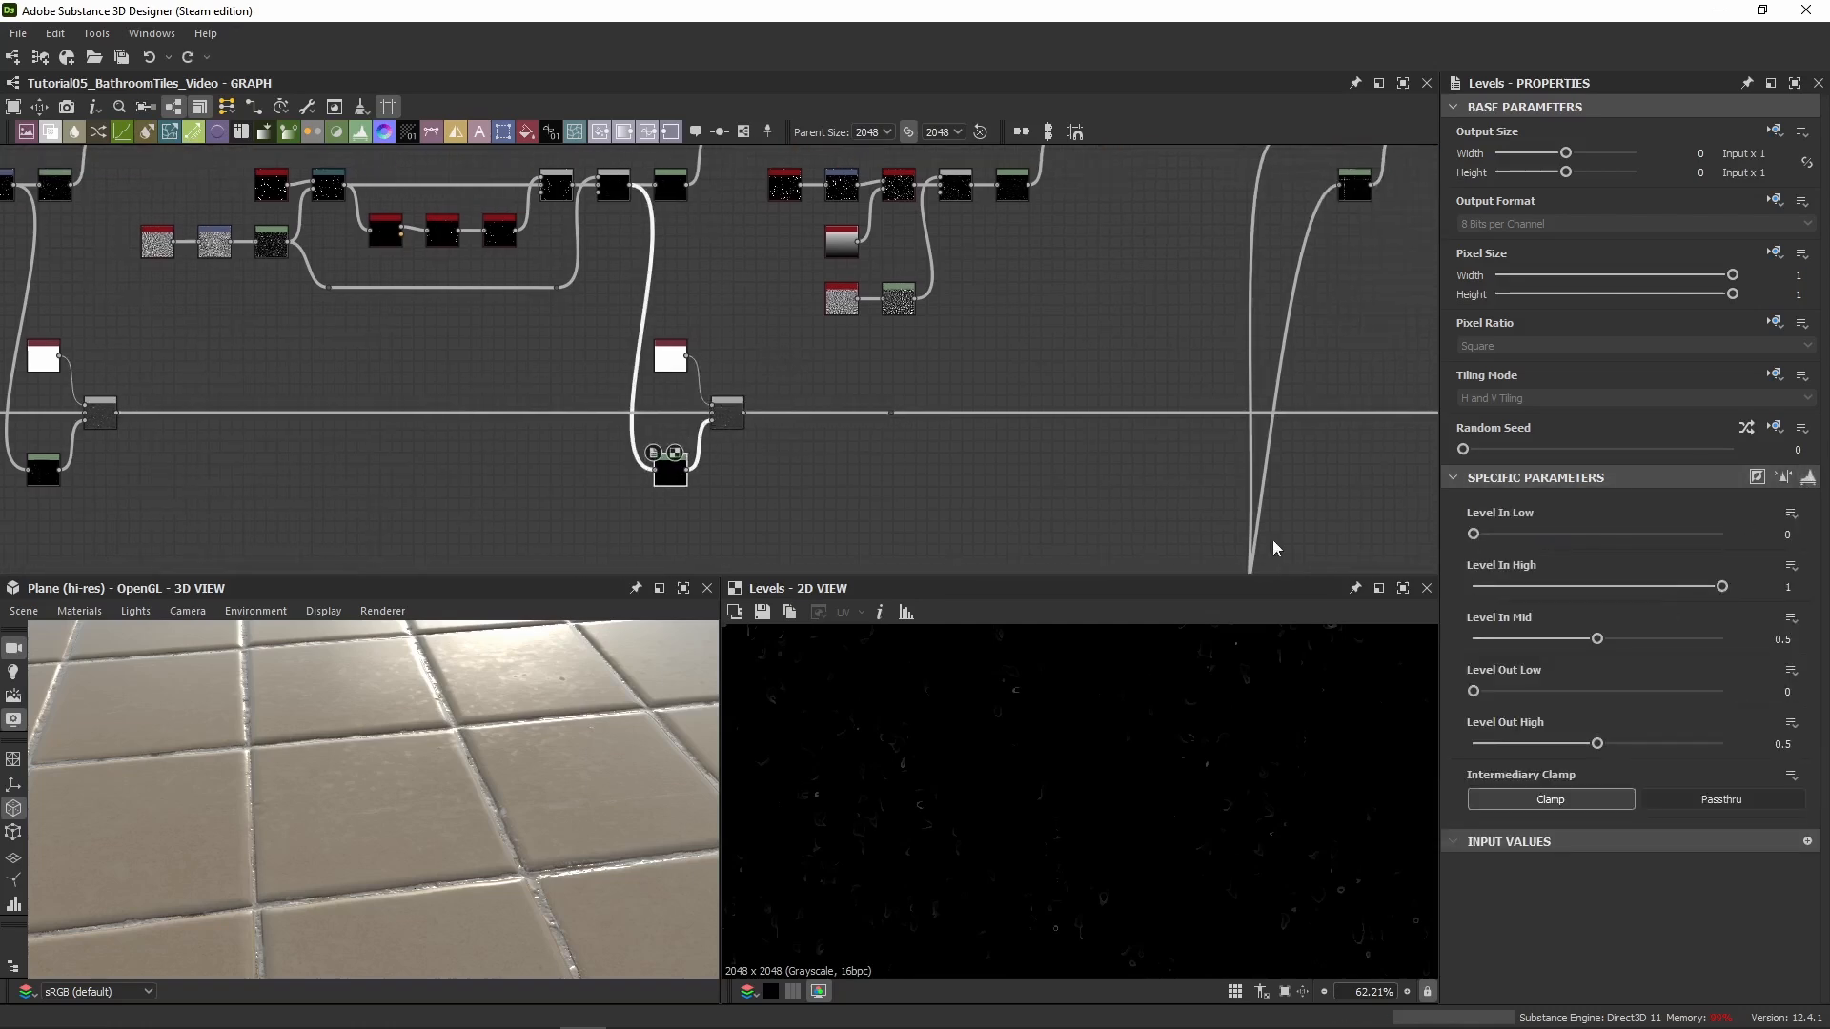
pyautogui.click(727, 412)
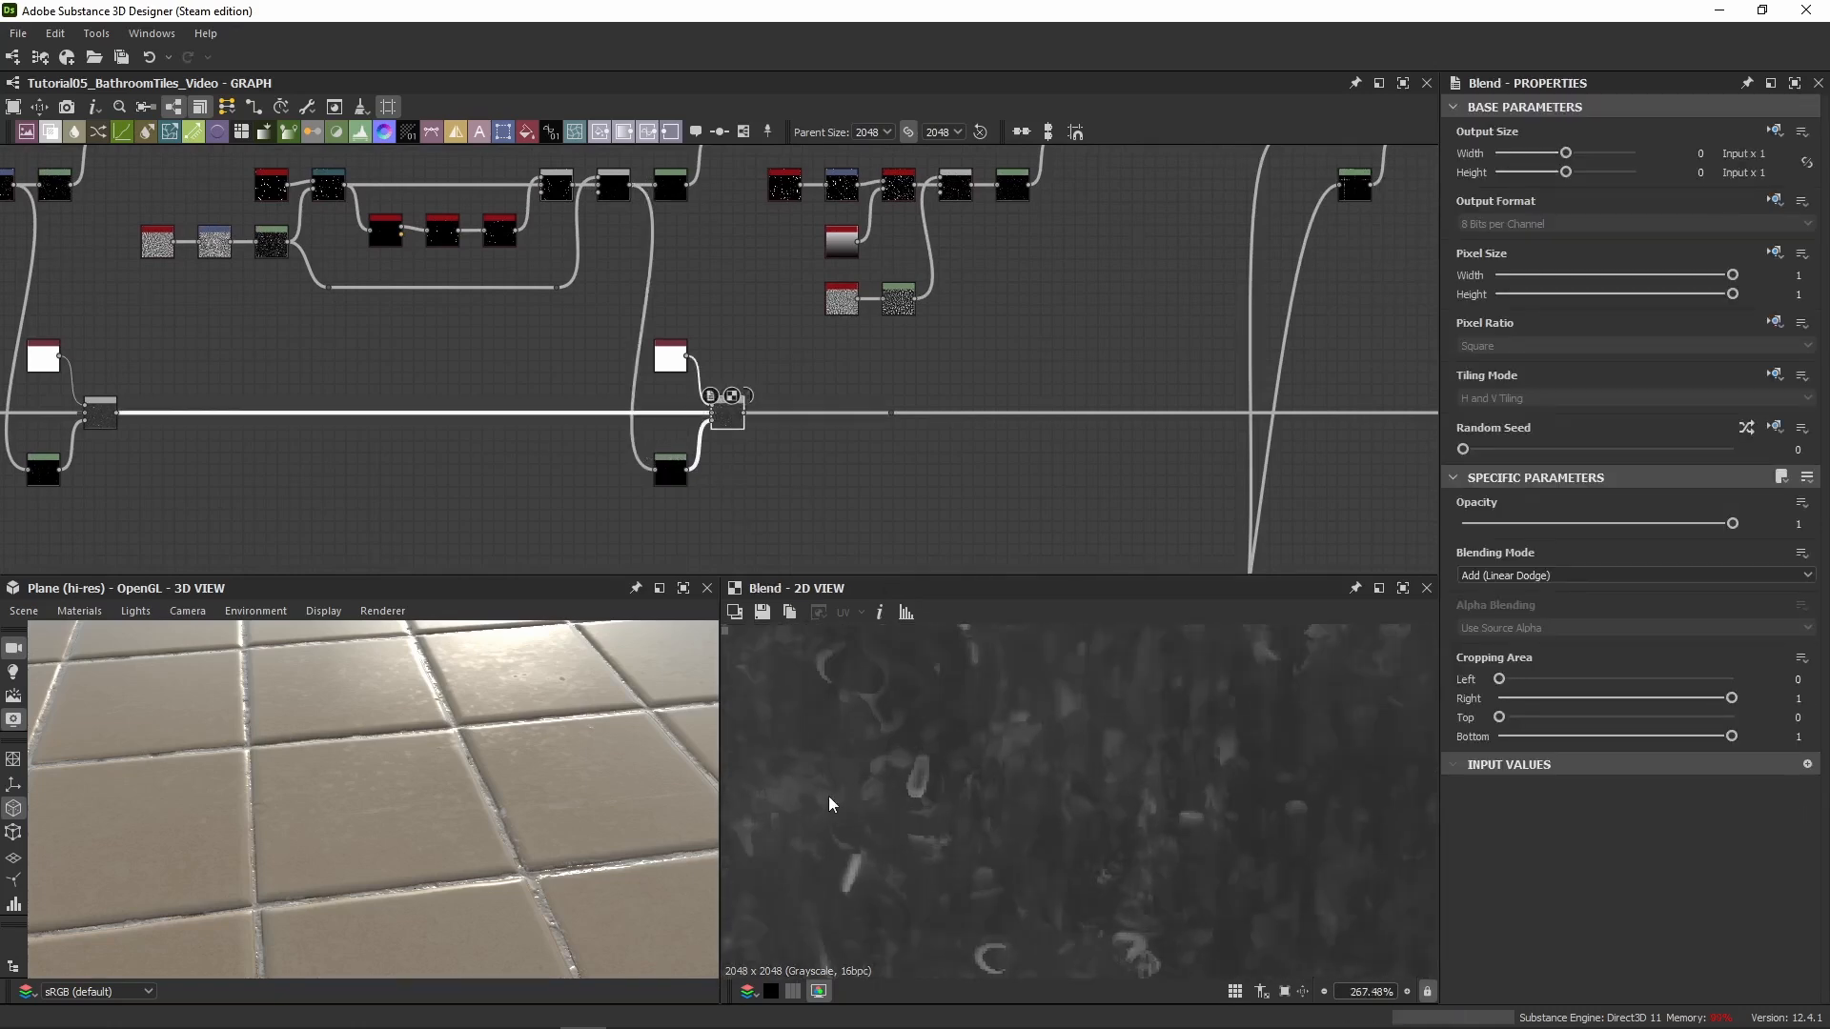
# Examine the tenth Blend's result and the tile reflections on the 3D plane up close
pyautogui.scroll(8, 974, 773)
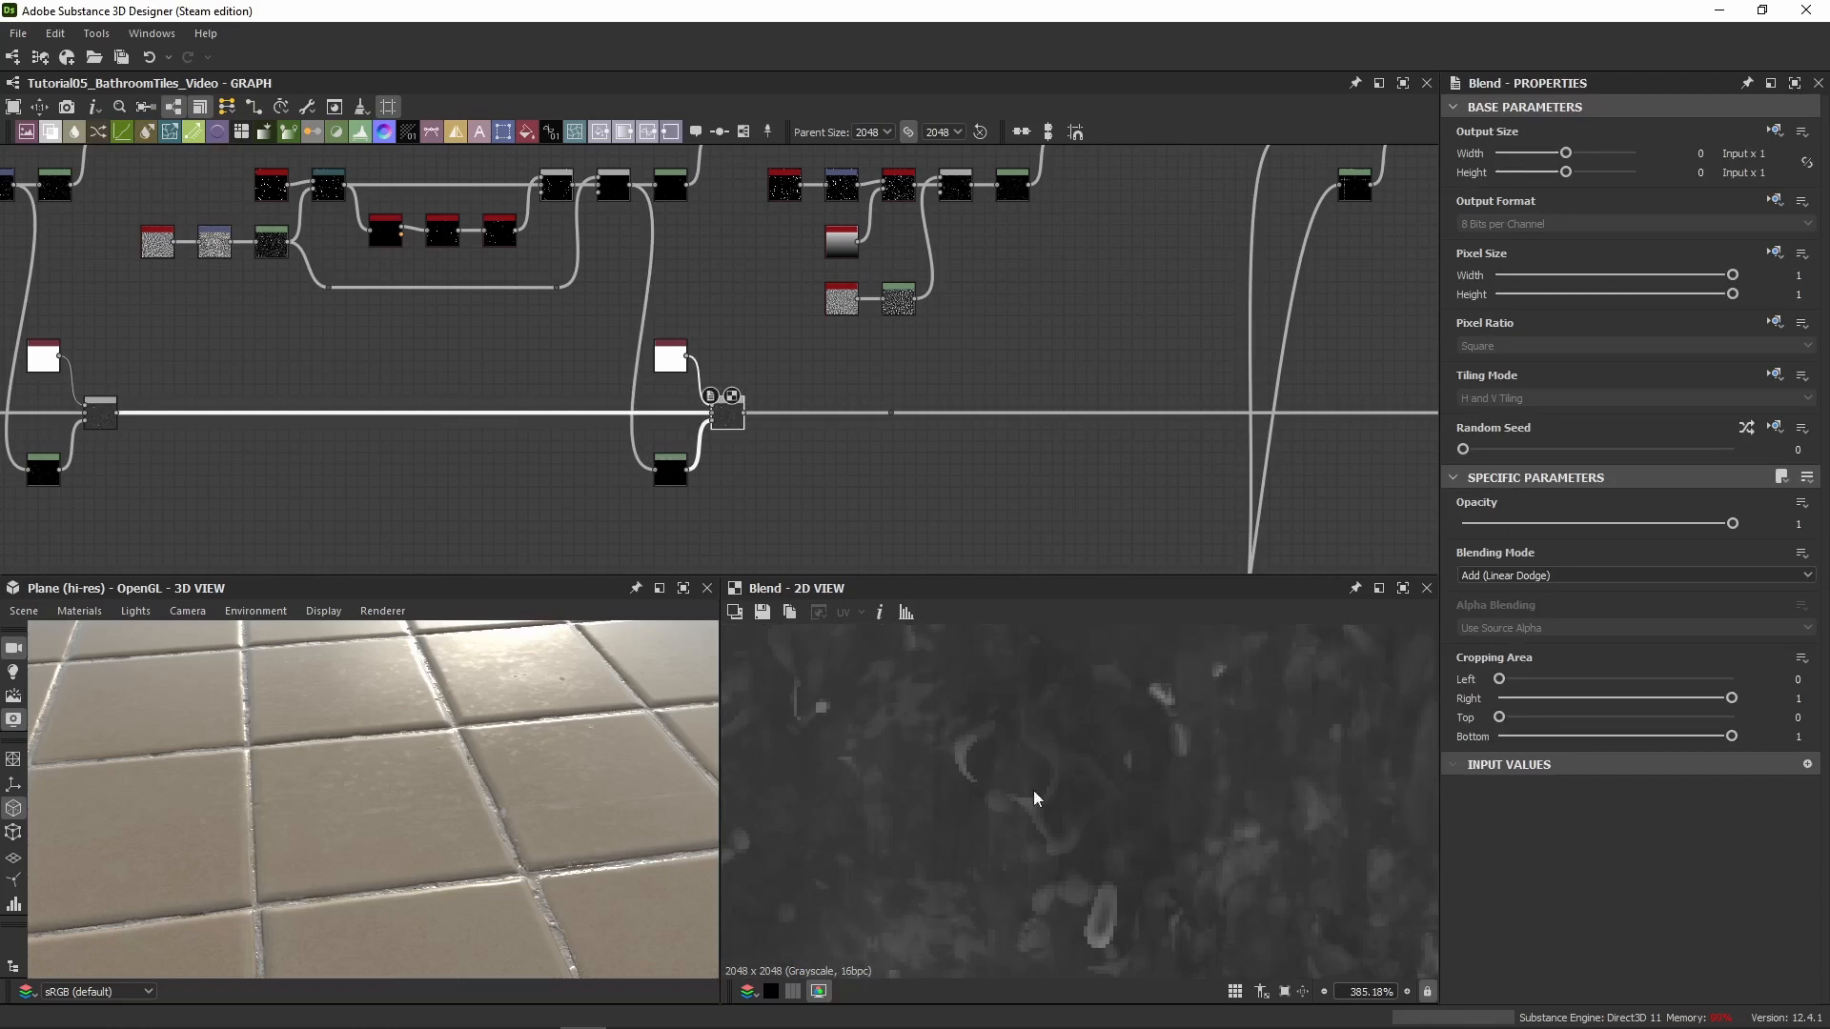
pyautogui.hotkey('shift', 'd')
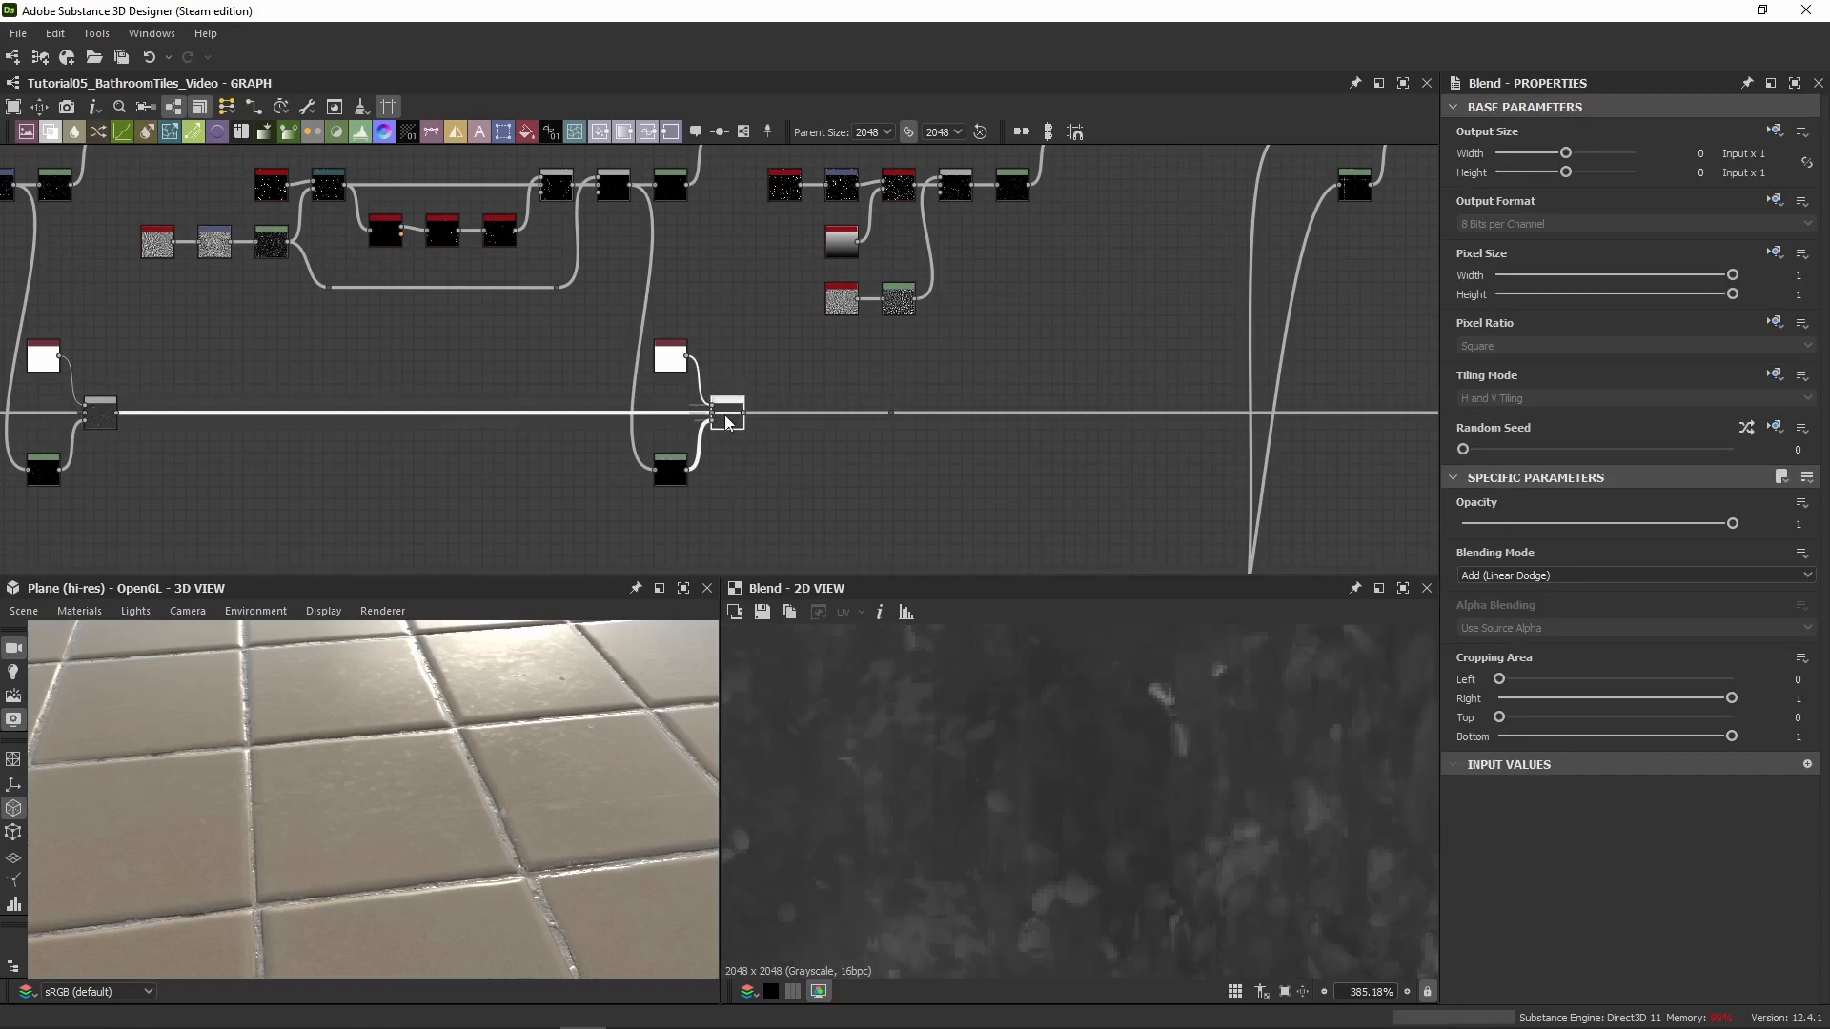
pyautogui.moveTo(341, 784); pyautogui.dragTo(515, 753)
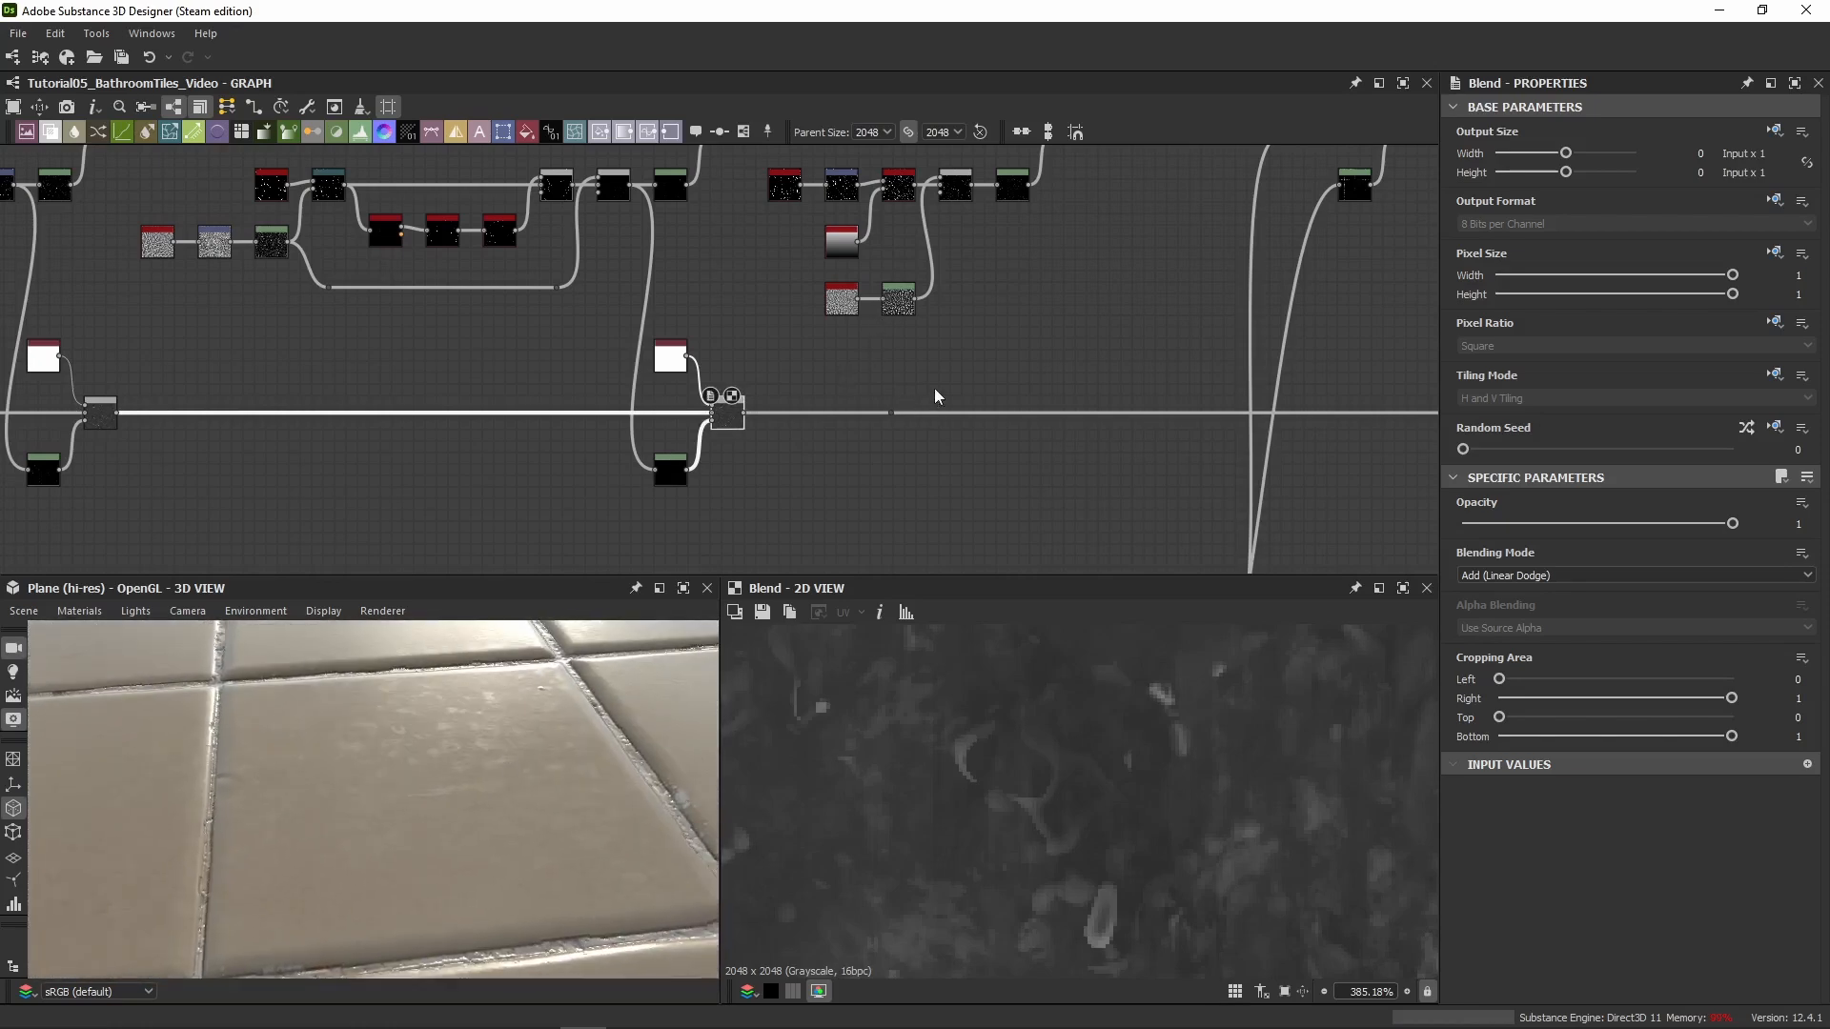
# Move the Dot farther along the roughness line and place an eleventh Uniform Color, Blend and Levels set beneath the next mask chain
pyautogui.moveTo(890, 413); pyautogui.dragTo(1190, 414)
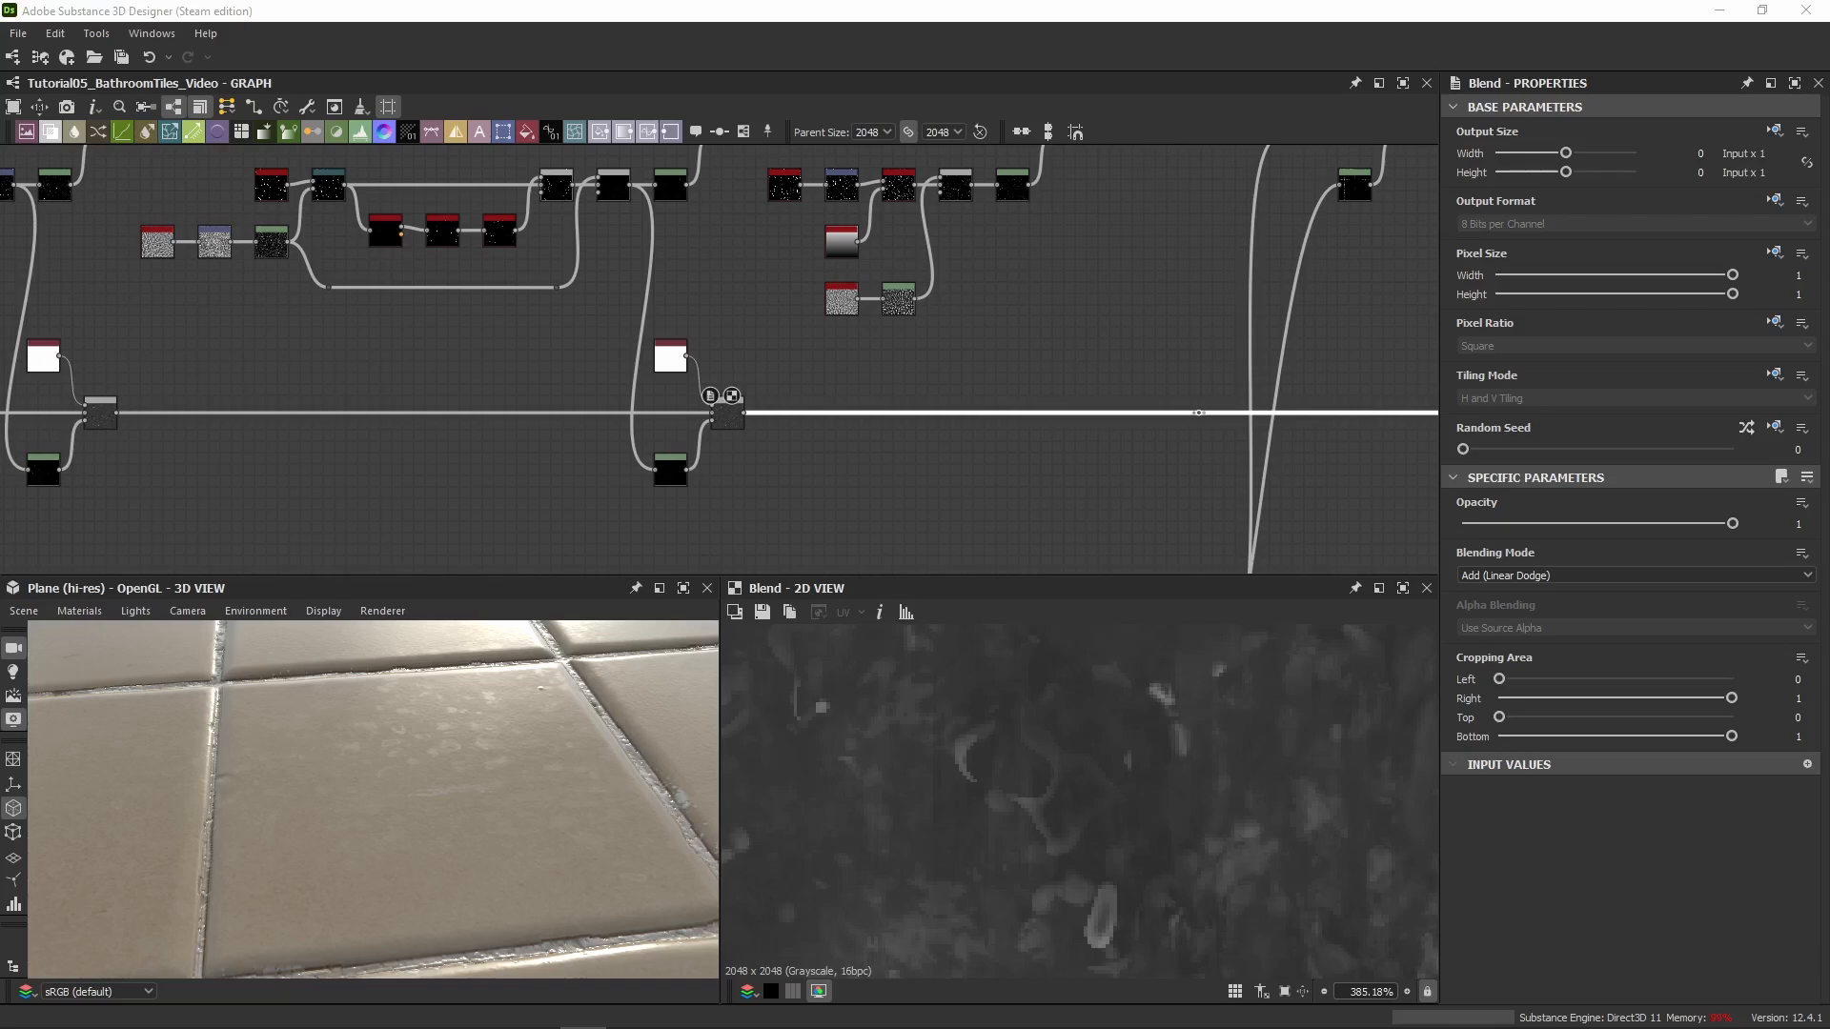
pyautogui.moveTo(1039, 288); pyautogui.dragTo(1028, 347, button='middle')
pyautogui.moveTo(1014, 414); pyautogui.dragTo(926, 410, button='middle')
pyautogui.hotkey('ctrl', 'v')
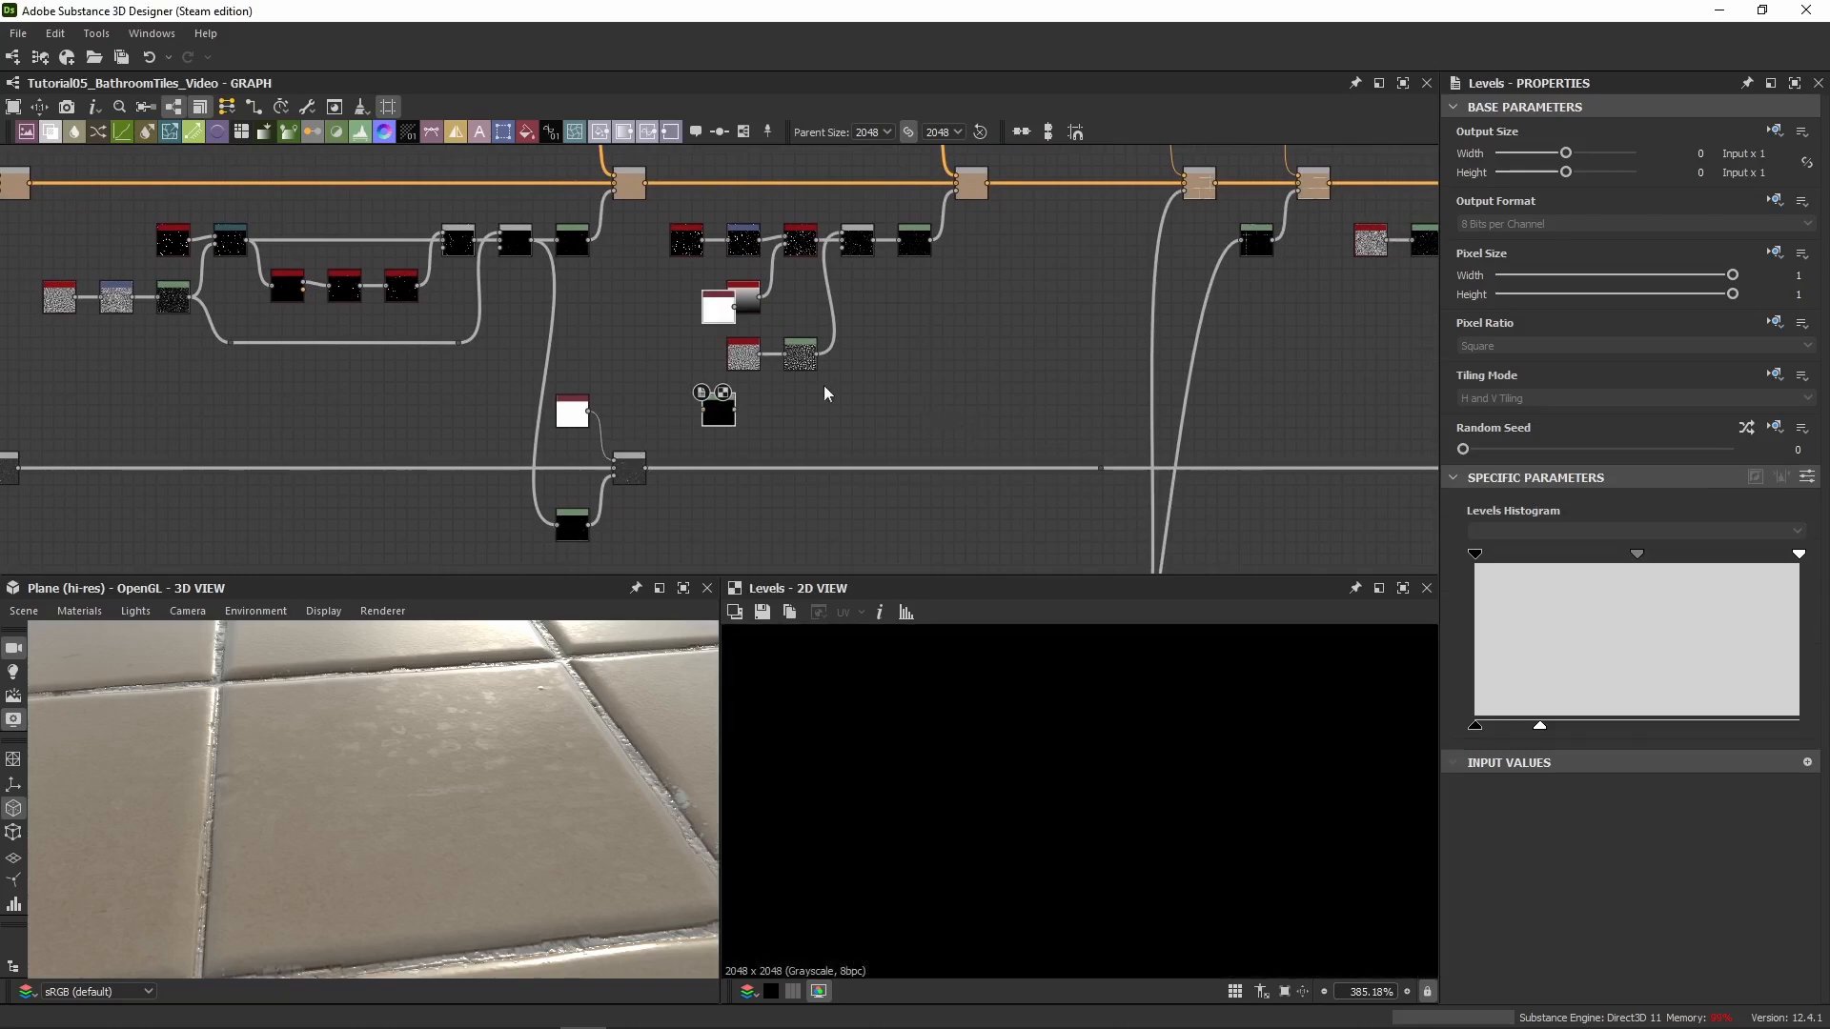
pyautogui.hotkey('ctrl', 'z')
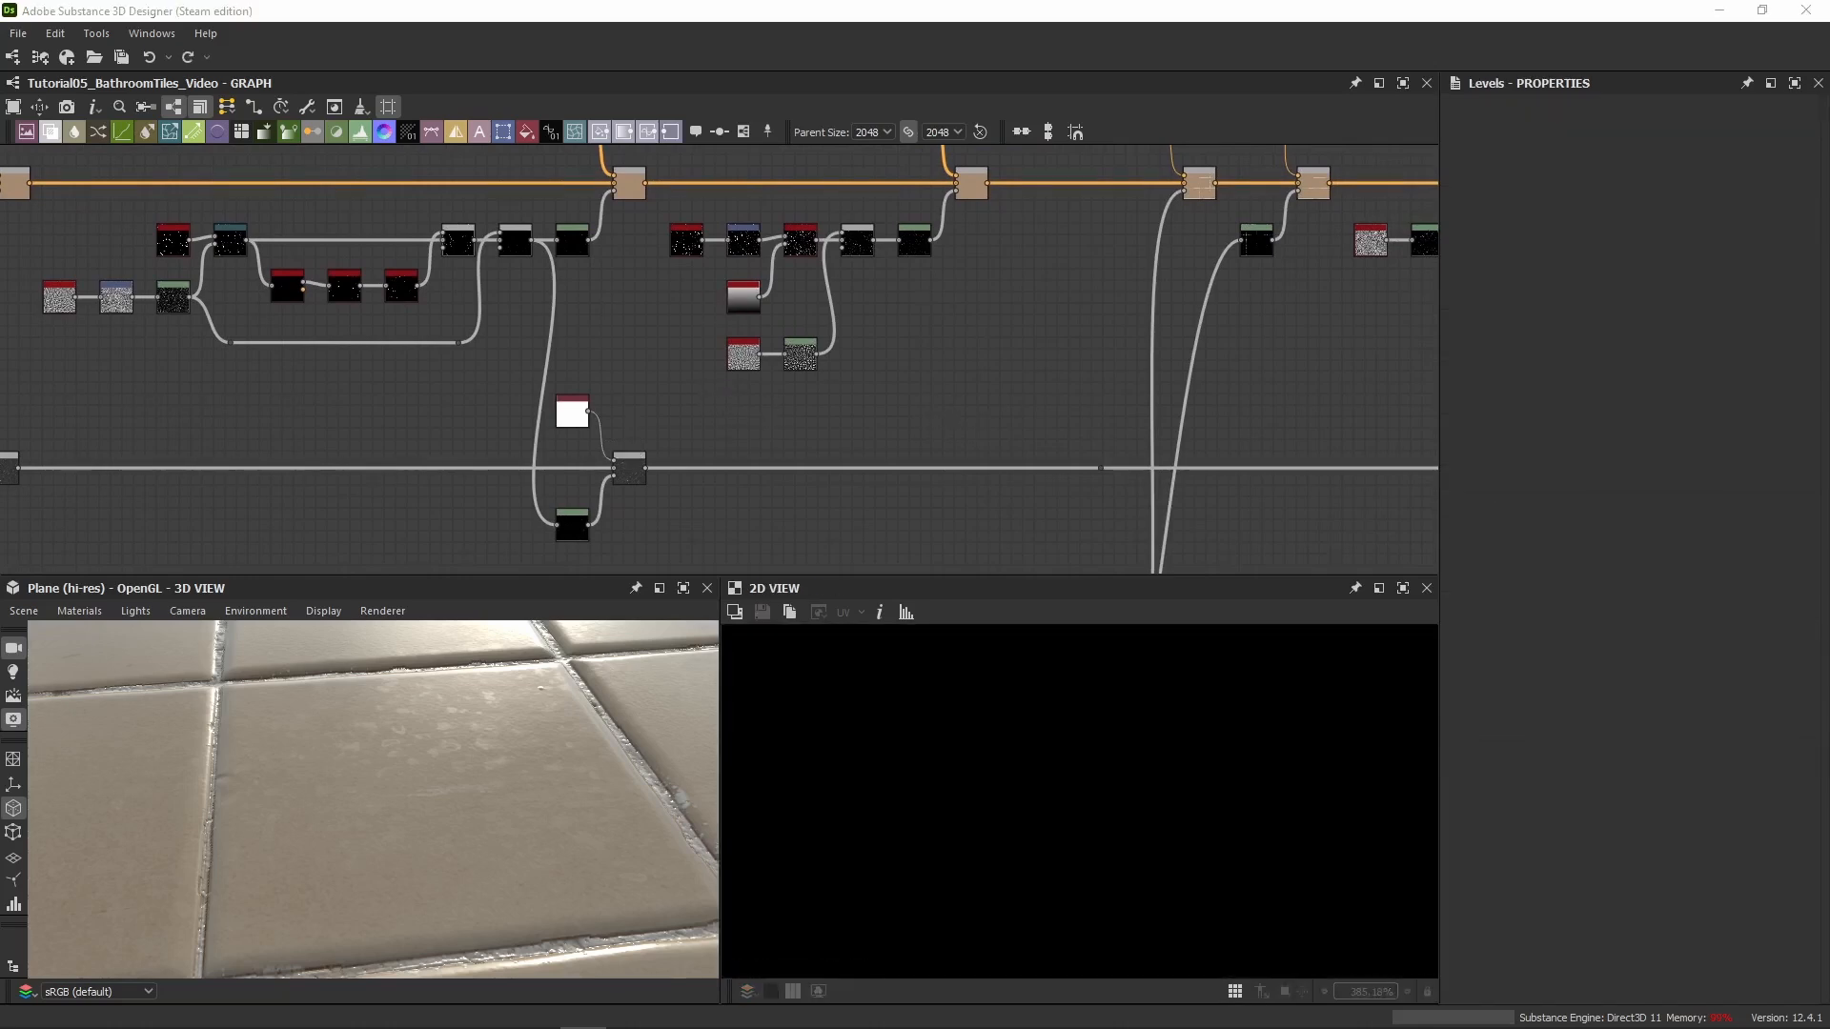
pyautogui.click(932, 540)
pyautogui.hotkey('ctrl', 'v')
pyautogui.moveTo(687, 412); pyautogui.dragTo(916, 511)
# Wire the eleventh Blend between the tenth Blend and the Dot, and feed the Blend before the mask chain's Levels into the eleventh Levels
pyautogui.moveTo(646, 467); pyautogui.dragTo(1098, 468)
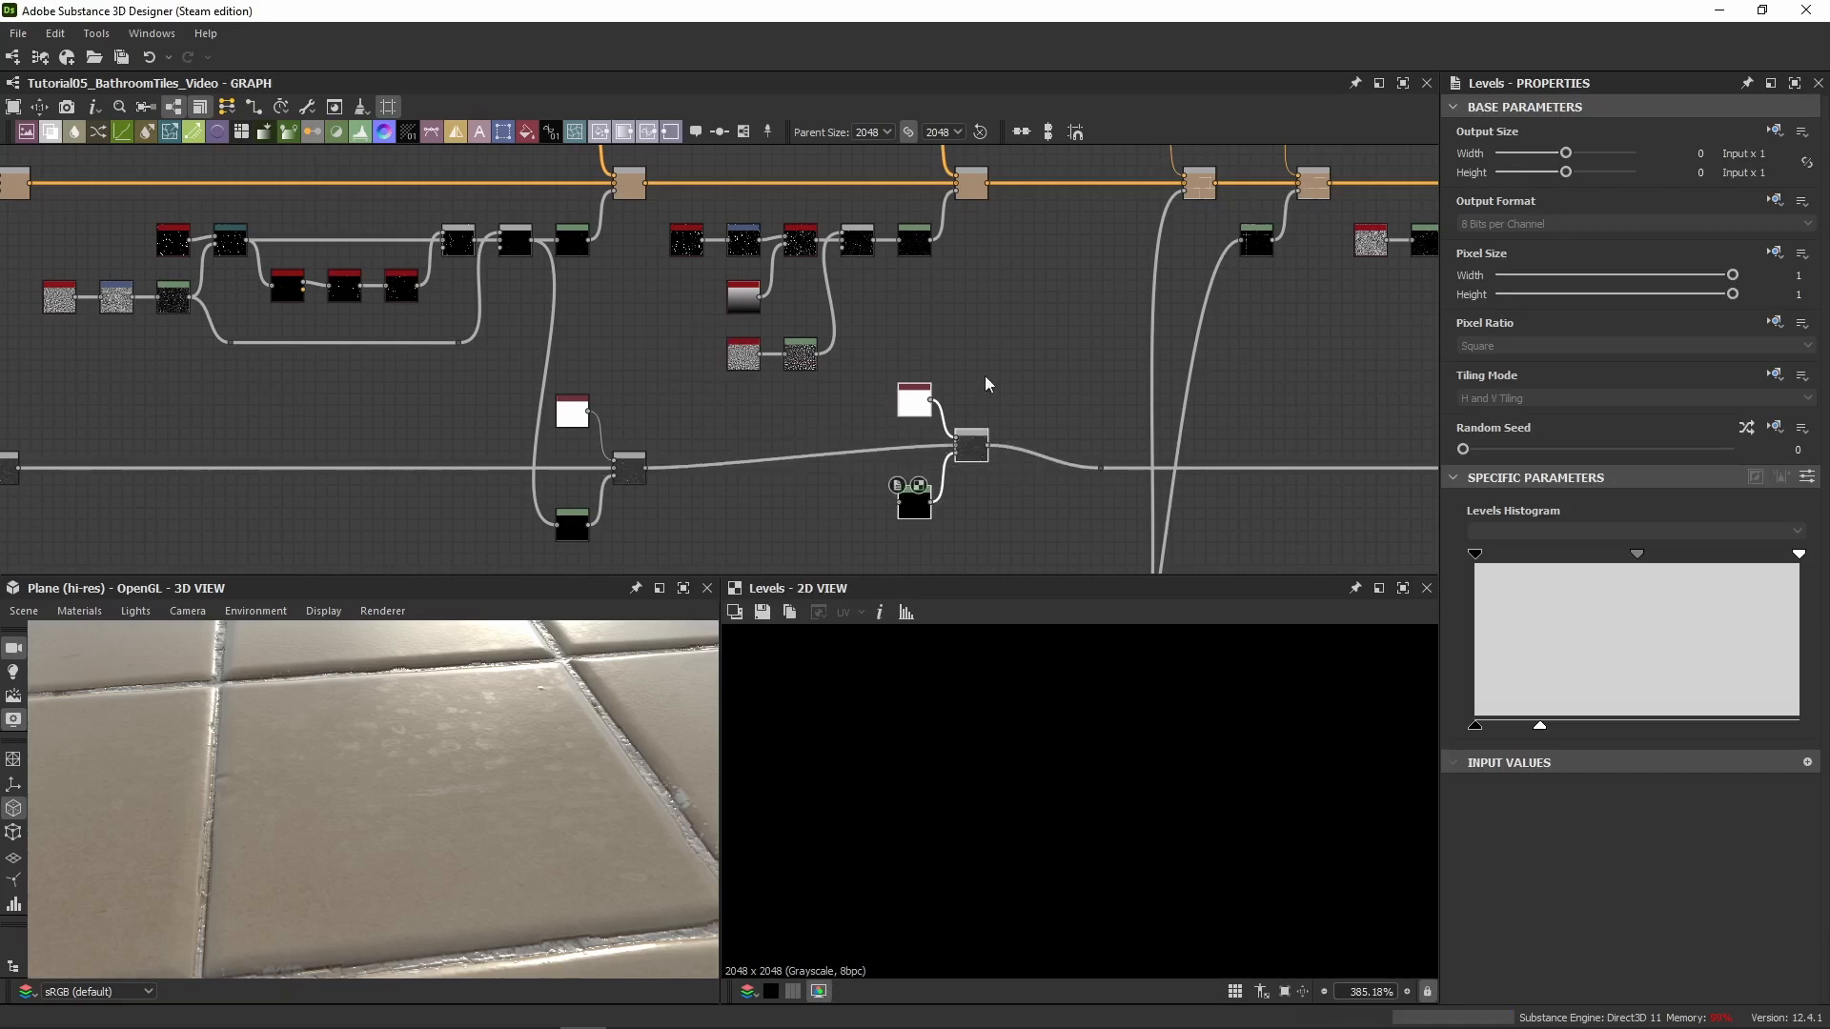
pyautogui.moveTo(978, 444); pyautogui.dragTo(1006, 473)
pyautogui.moveTo(874, 241); pyautogui.dragTo(924, 532)
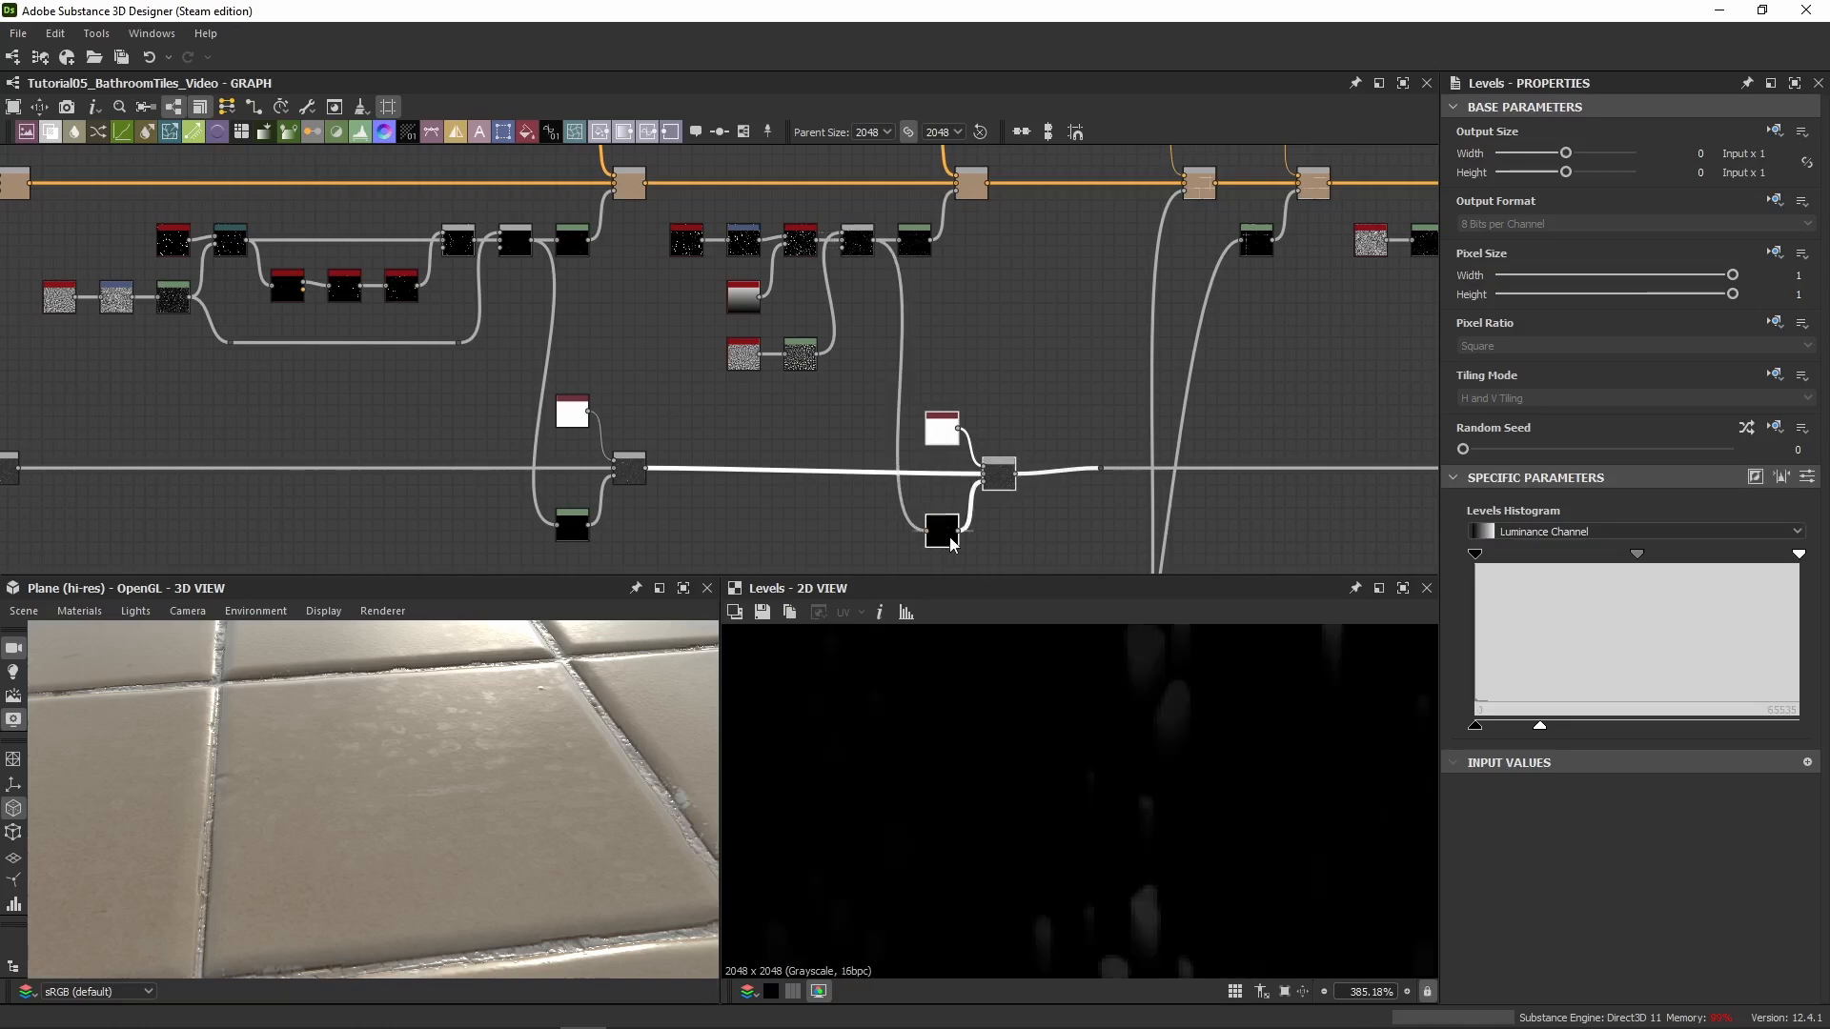
# Inspect the eleventh Levels' numeric values and compare the blending modes of the Blends along the roughness line
pyautogui.click(1807, 476)
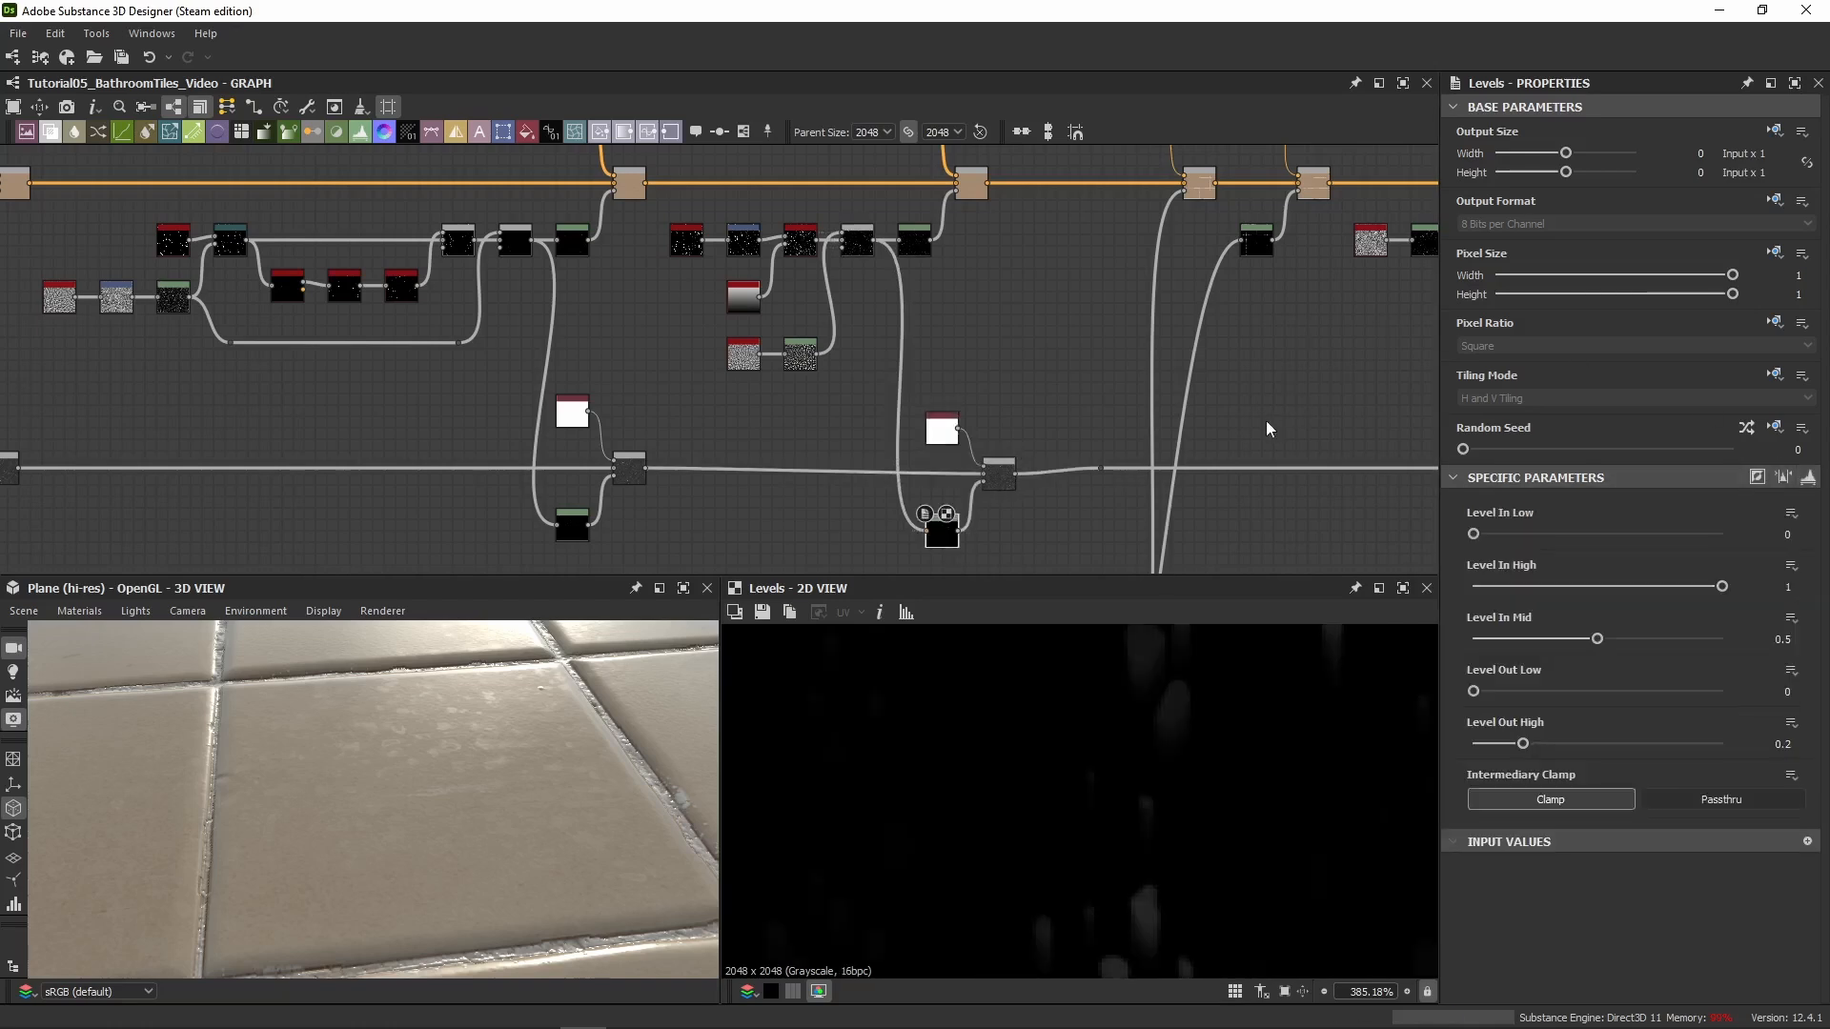
pyautogui.click(1003, 477)
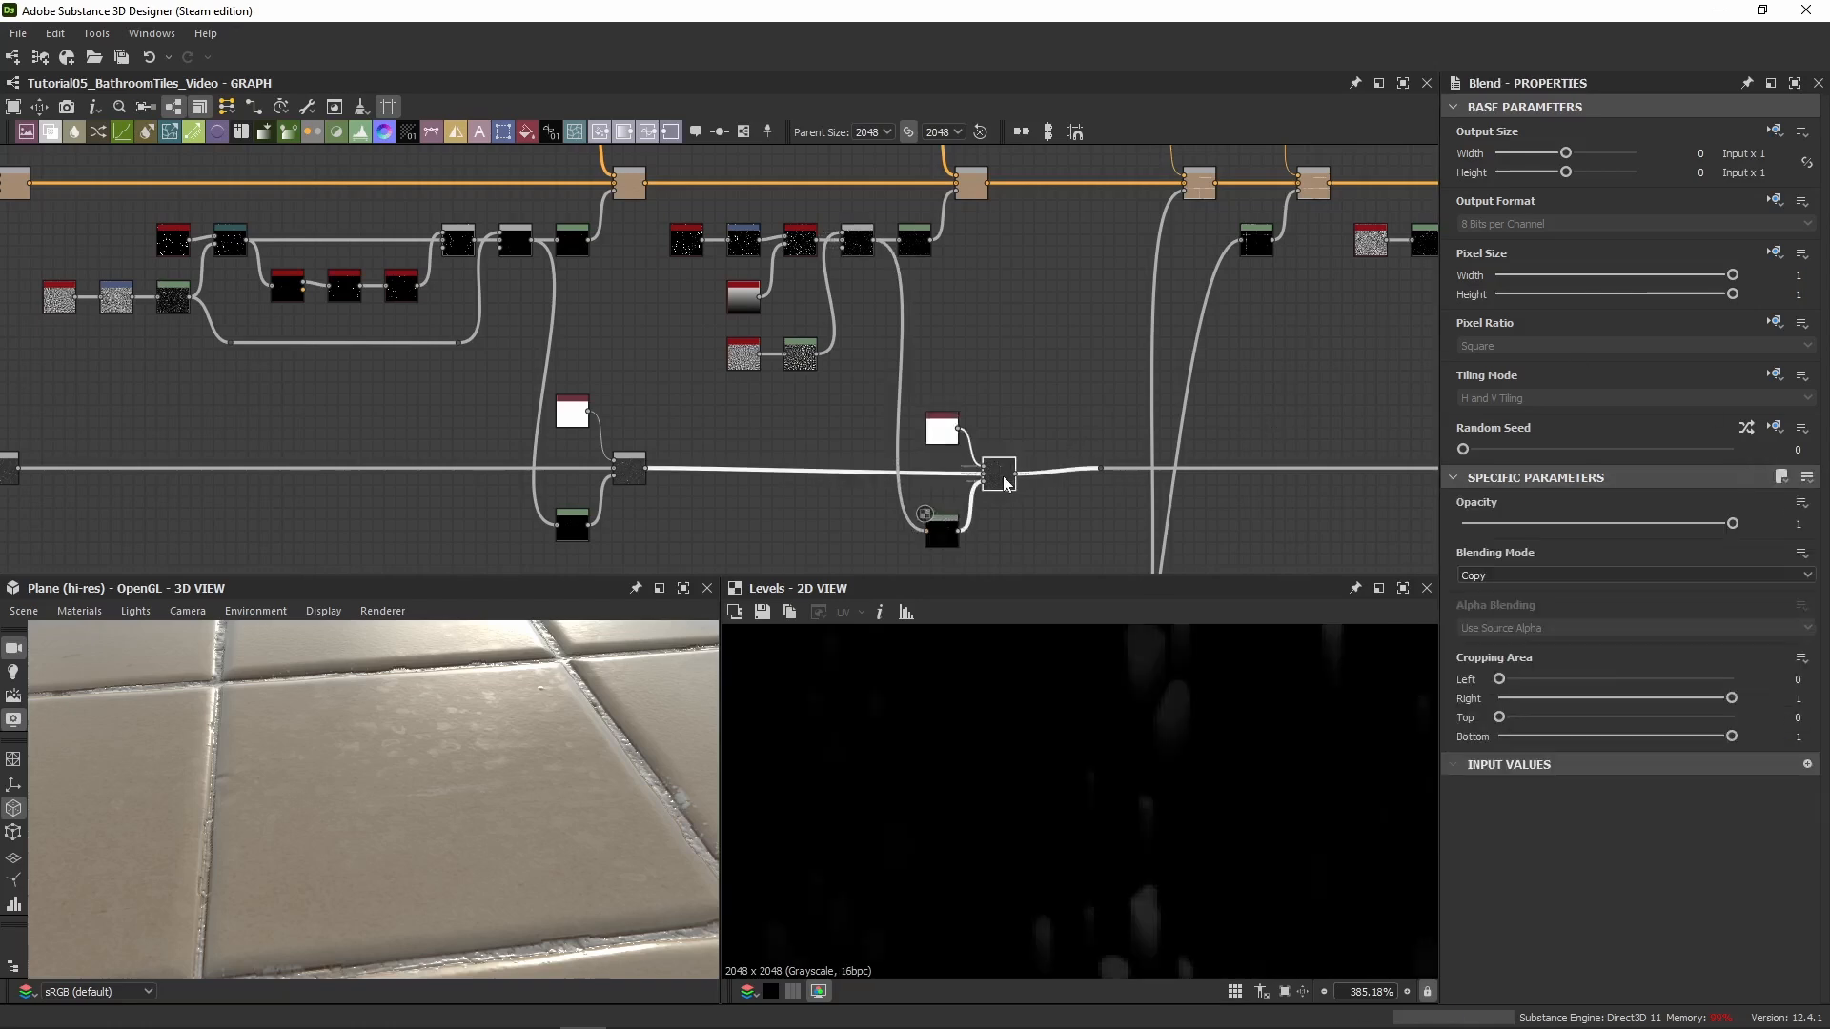
pyautogui.click(621, 478)
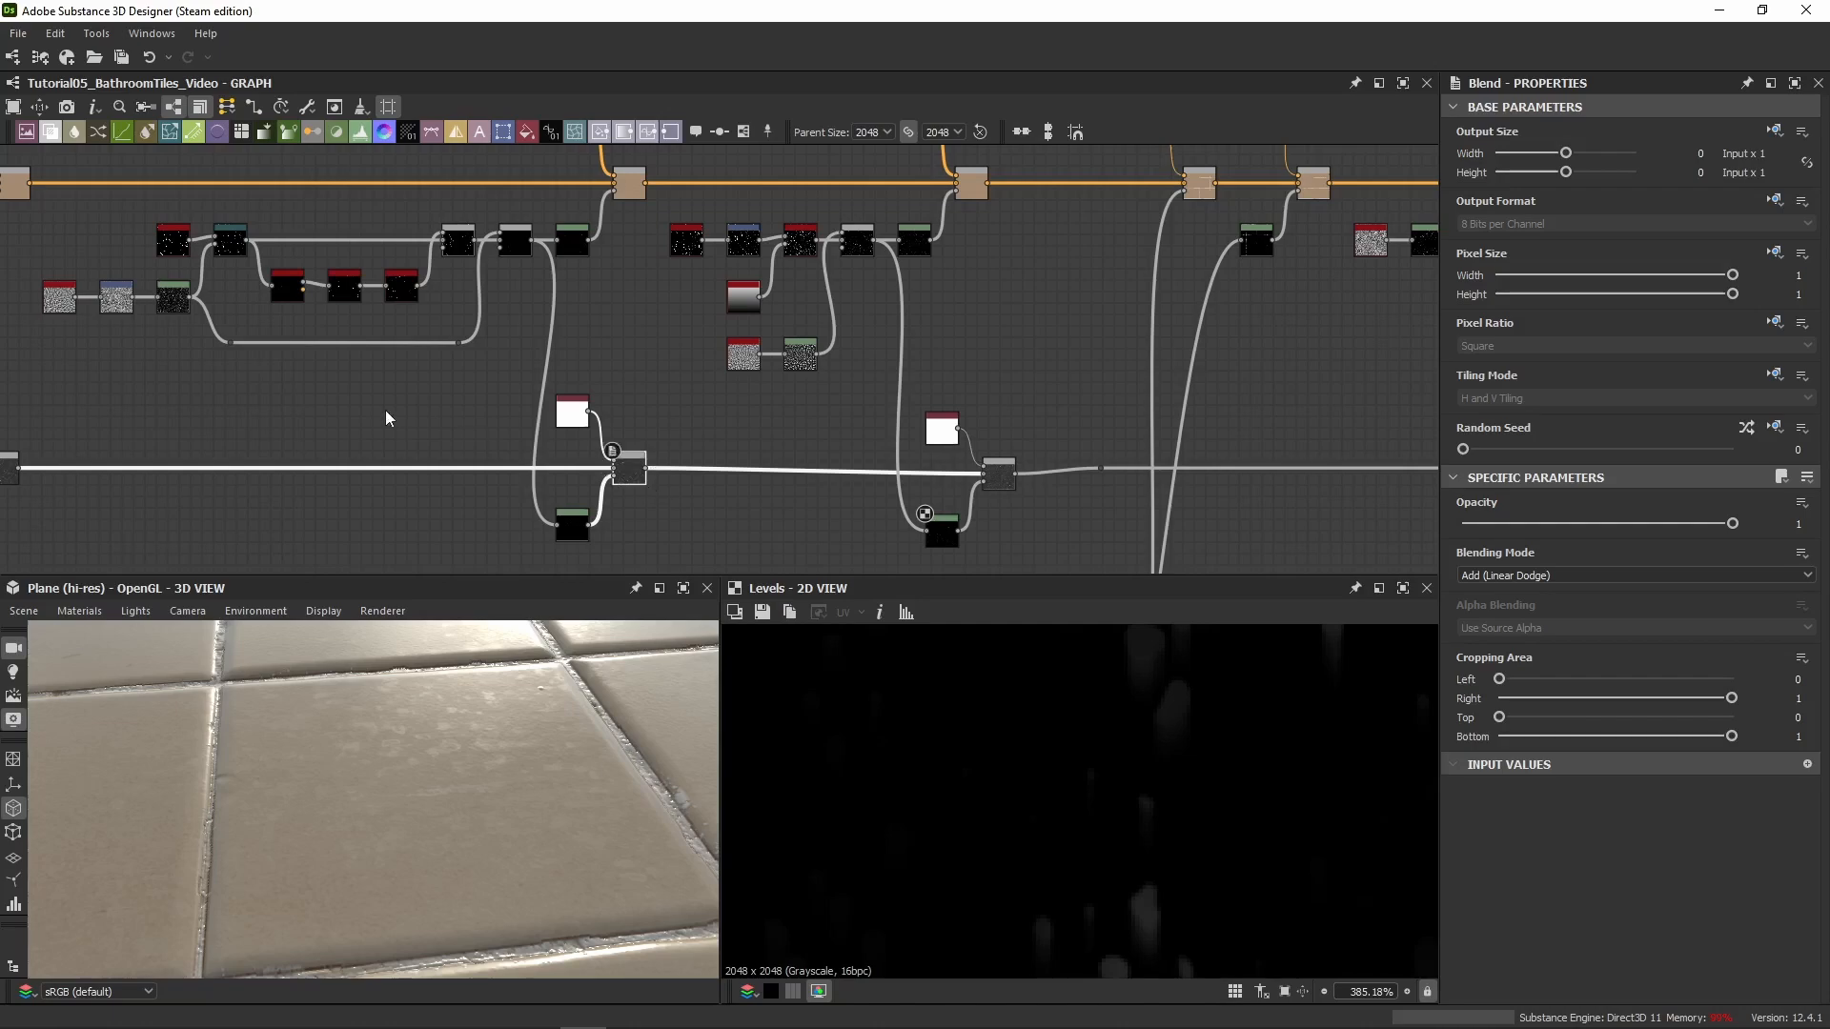
pyautogui.moveTo(343, 421); pyautogui.dragTo(912, 355, button='middle')
pyautogui.click(572, 406)
pyautogui.click(308, 405)
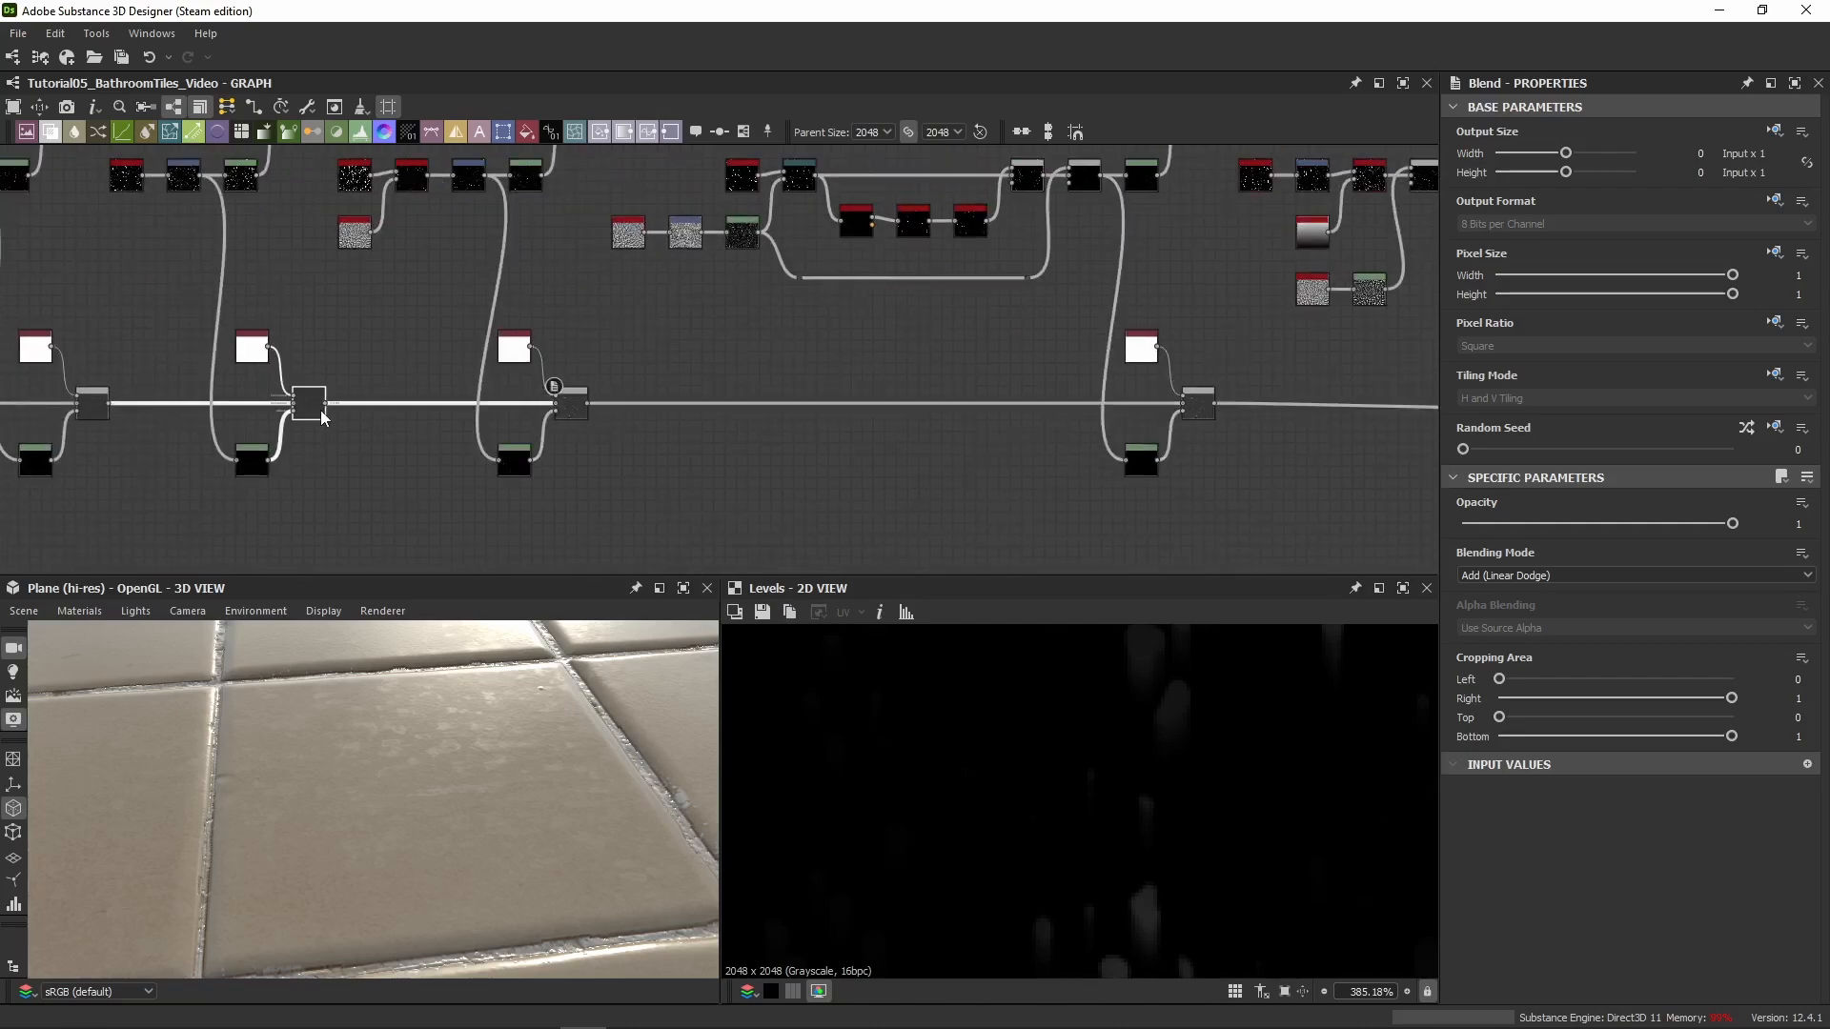
pyautogui.click(96, 402)
# Preview the eleventh Blend's roughness result up close and from farther out
pyautogui.moveTo(984, 282); pyautogui.dragTo(368, 303, button='middle')
pyautogui.scroll(3, 953, 353)
pyautogui.doubleClick(964, 505)
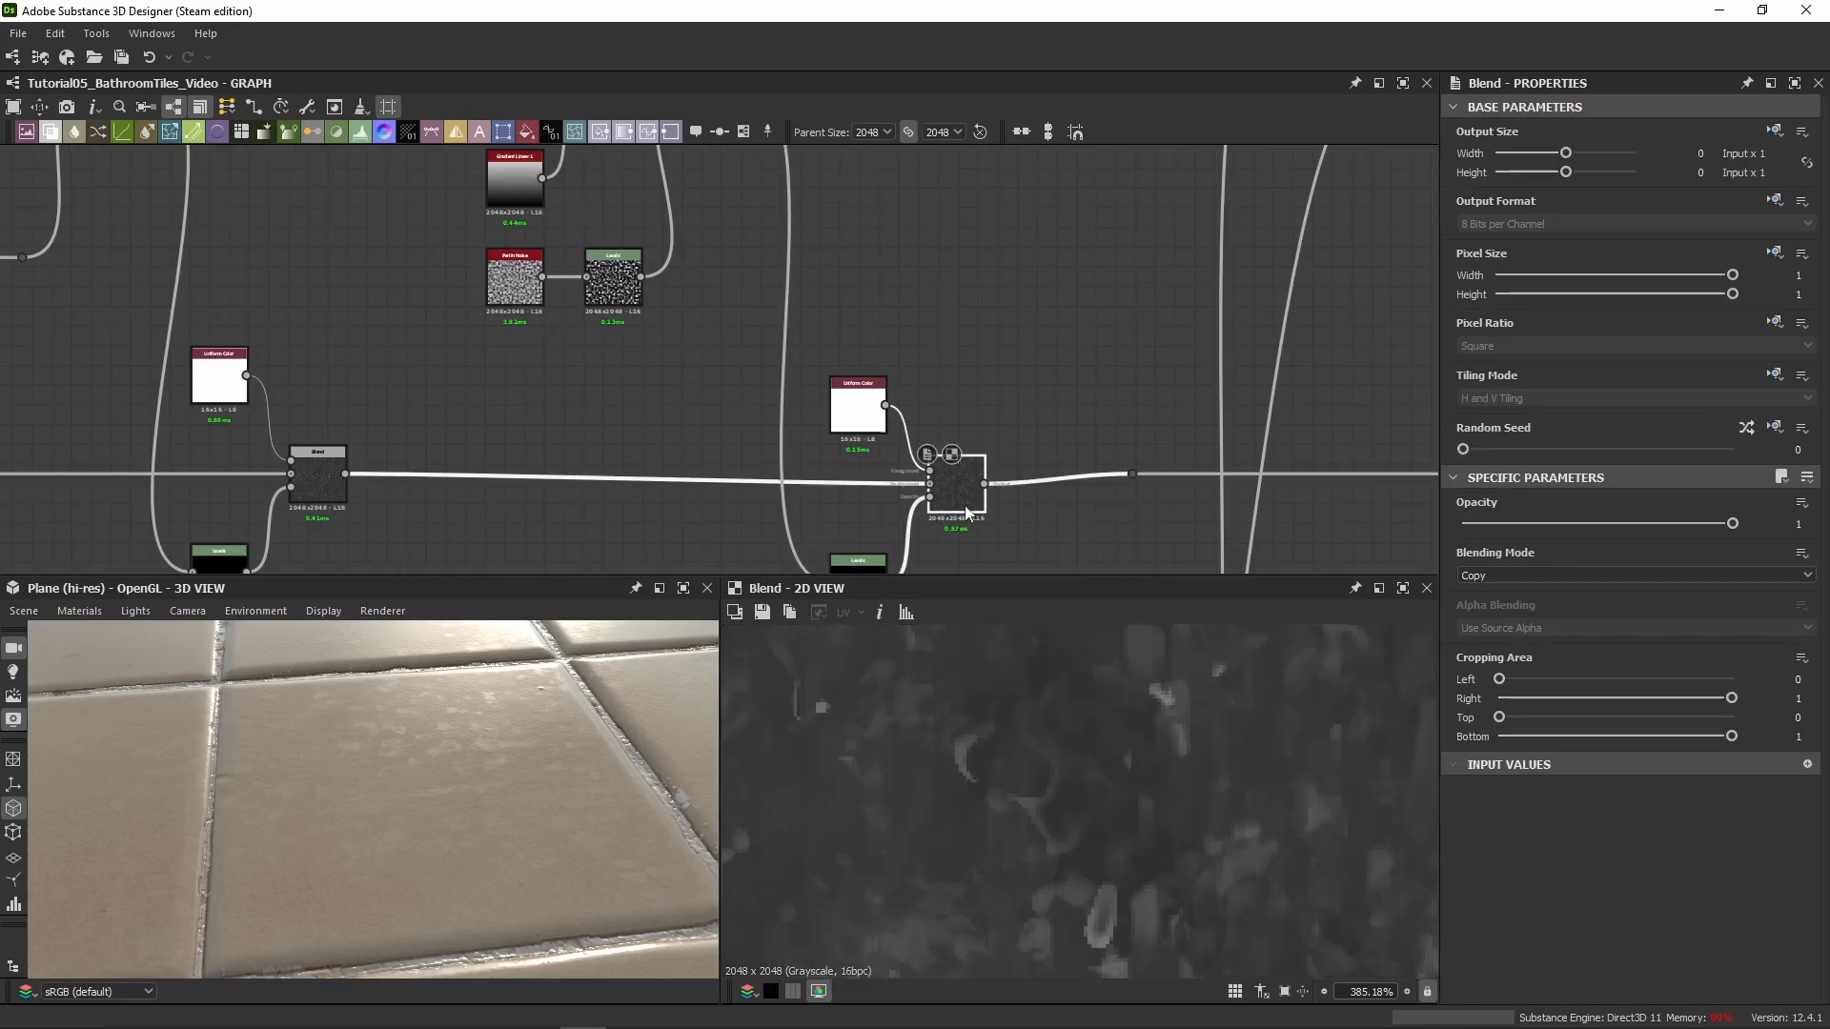
pyautogui.scroll(-4, 1086, 743)
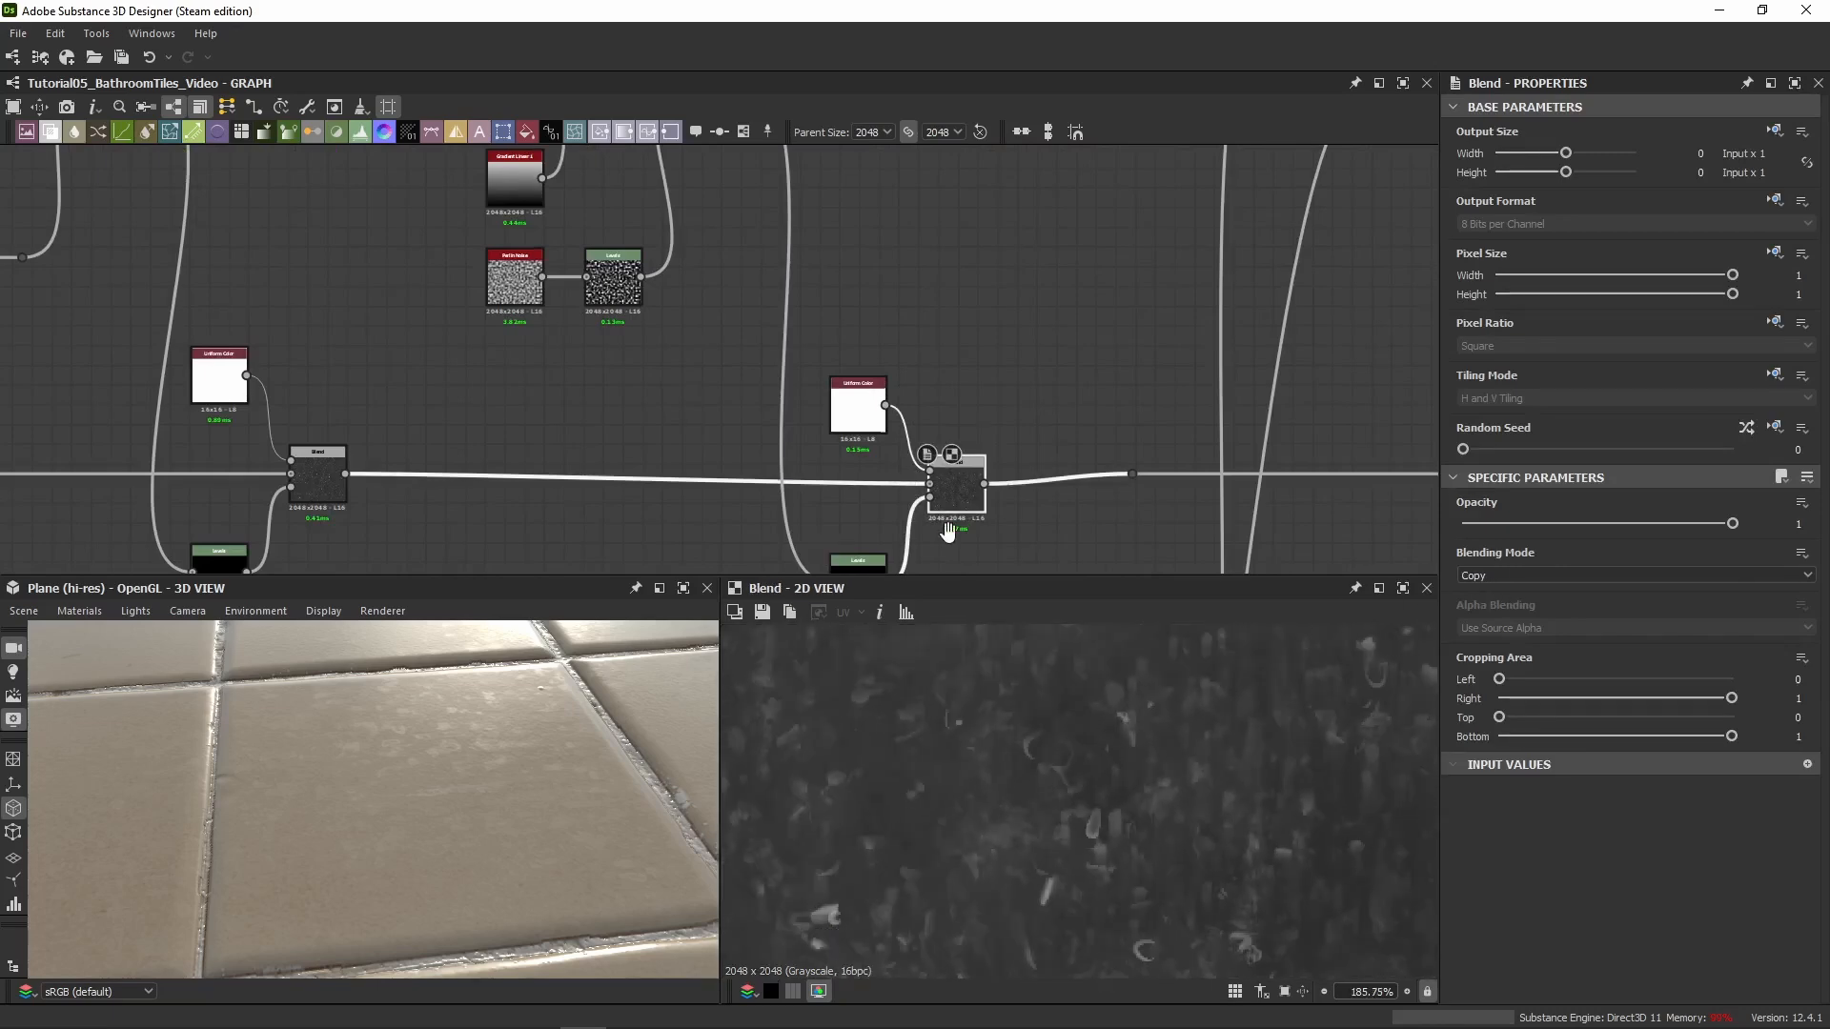
# Align the eleventh Uniform Color, Blend and Levels set with the straight roughness line
pyautogui.moveTo(949, 532); pyautogui.dragTo(939, 470, button='middle')
pyautogui.moveTo(973, 332); pyautogui.dragTo(834, 519)
pyautogui.moveTo(847, 340); pyautogui.dragTo(848, 331)
pyautogui.click(965, 289)
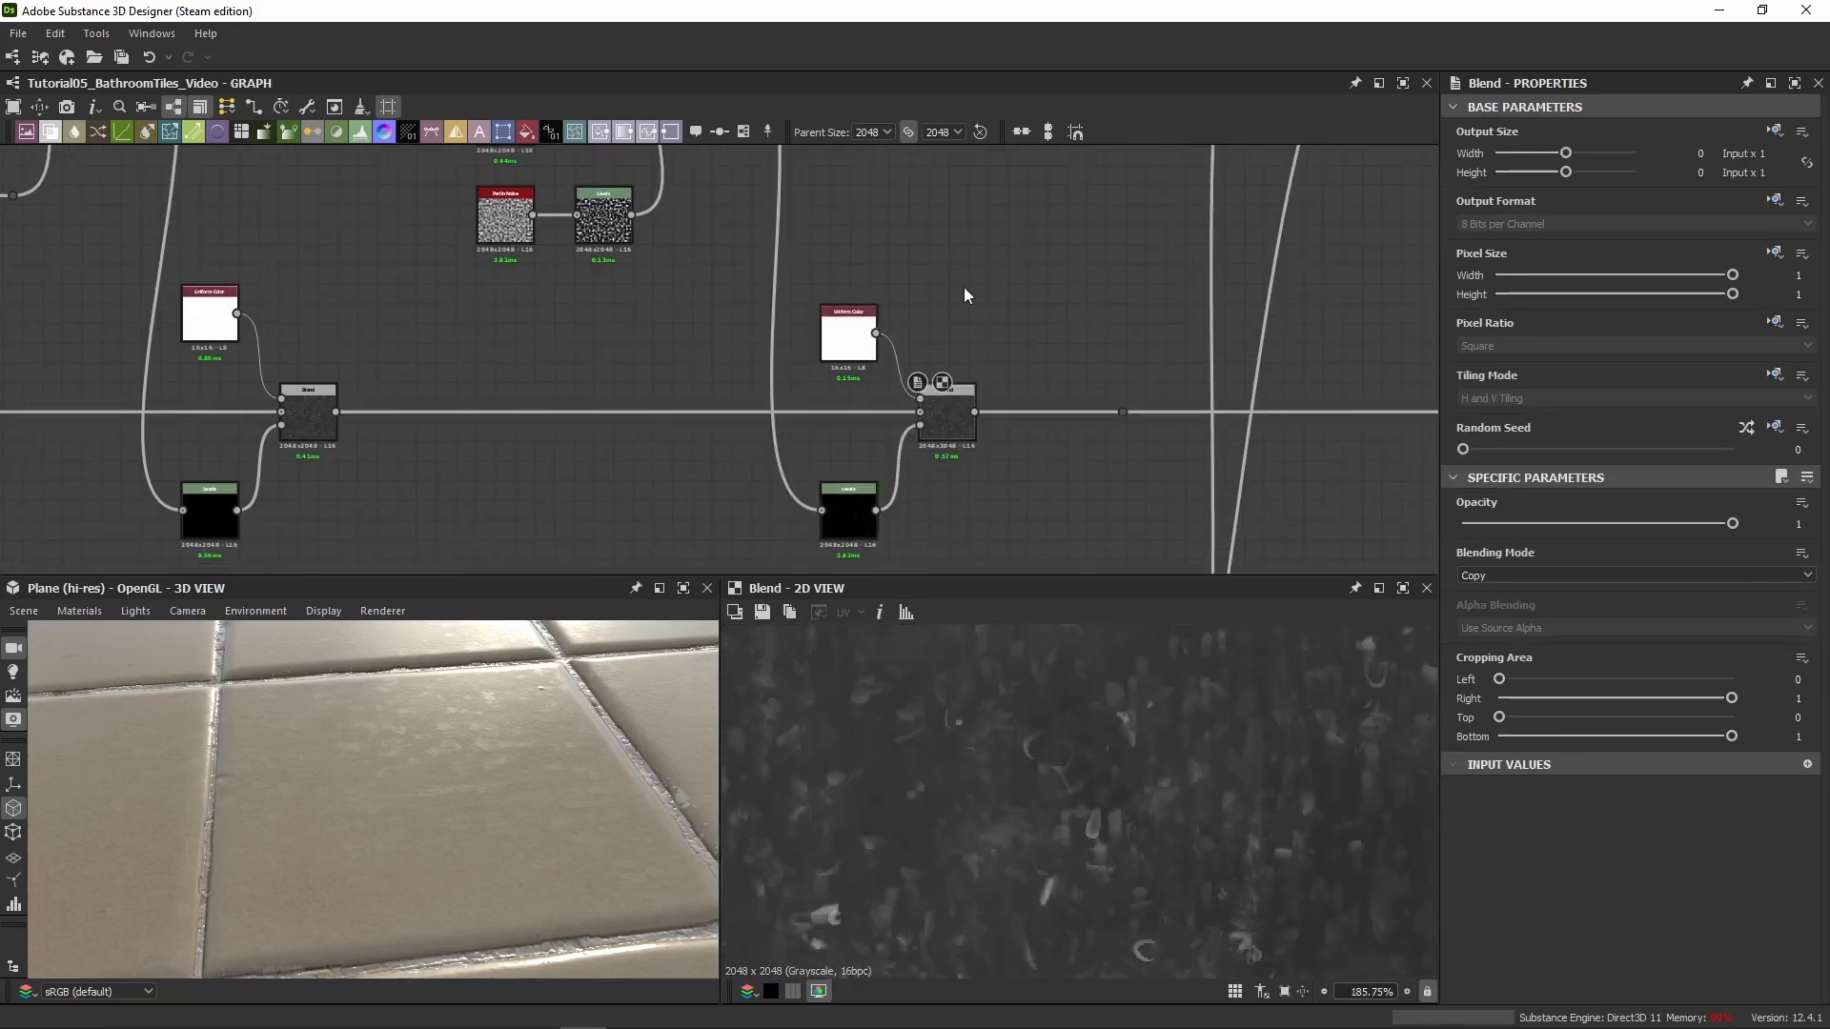
# Compare the eleventh Blend's output with the tenth Blend's output in the 2D view
pyautogui.click(946, 420)
pyautogui.click(324, 431)
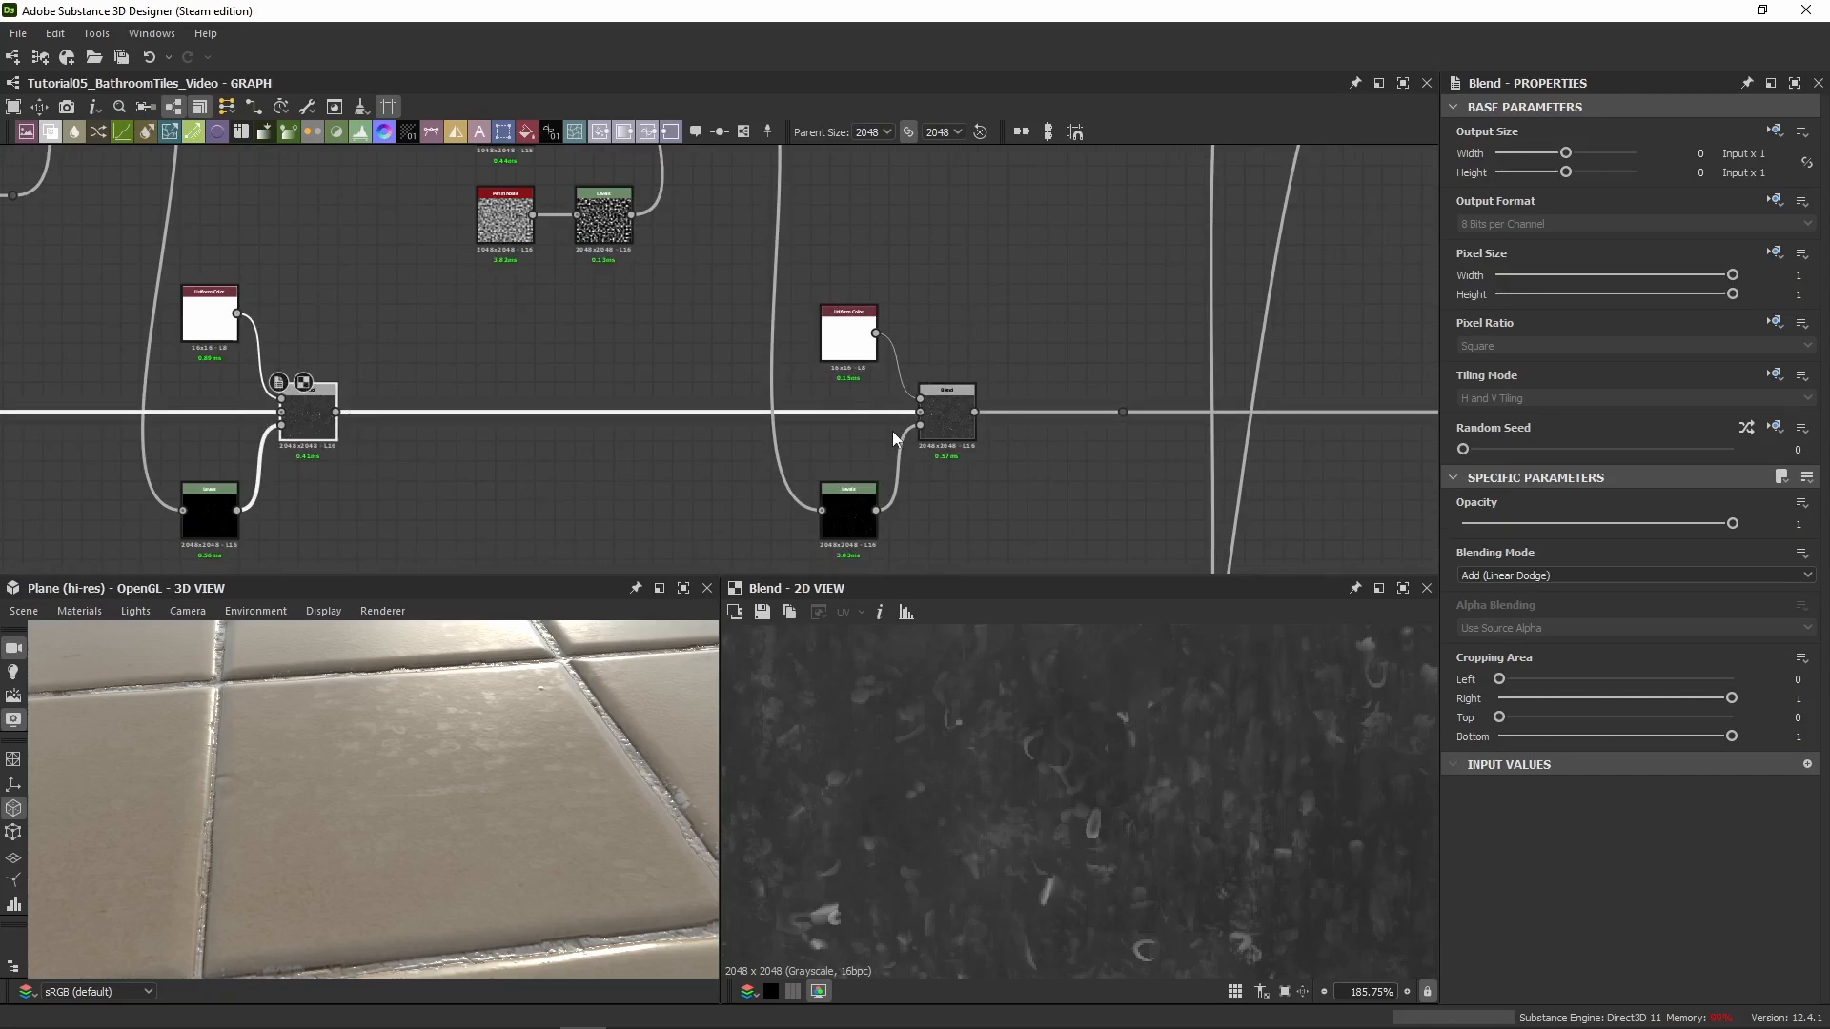
pyautogui.click(947, 405)
pyautogui.scroll(-5, 1083, 768)
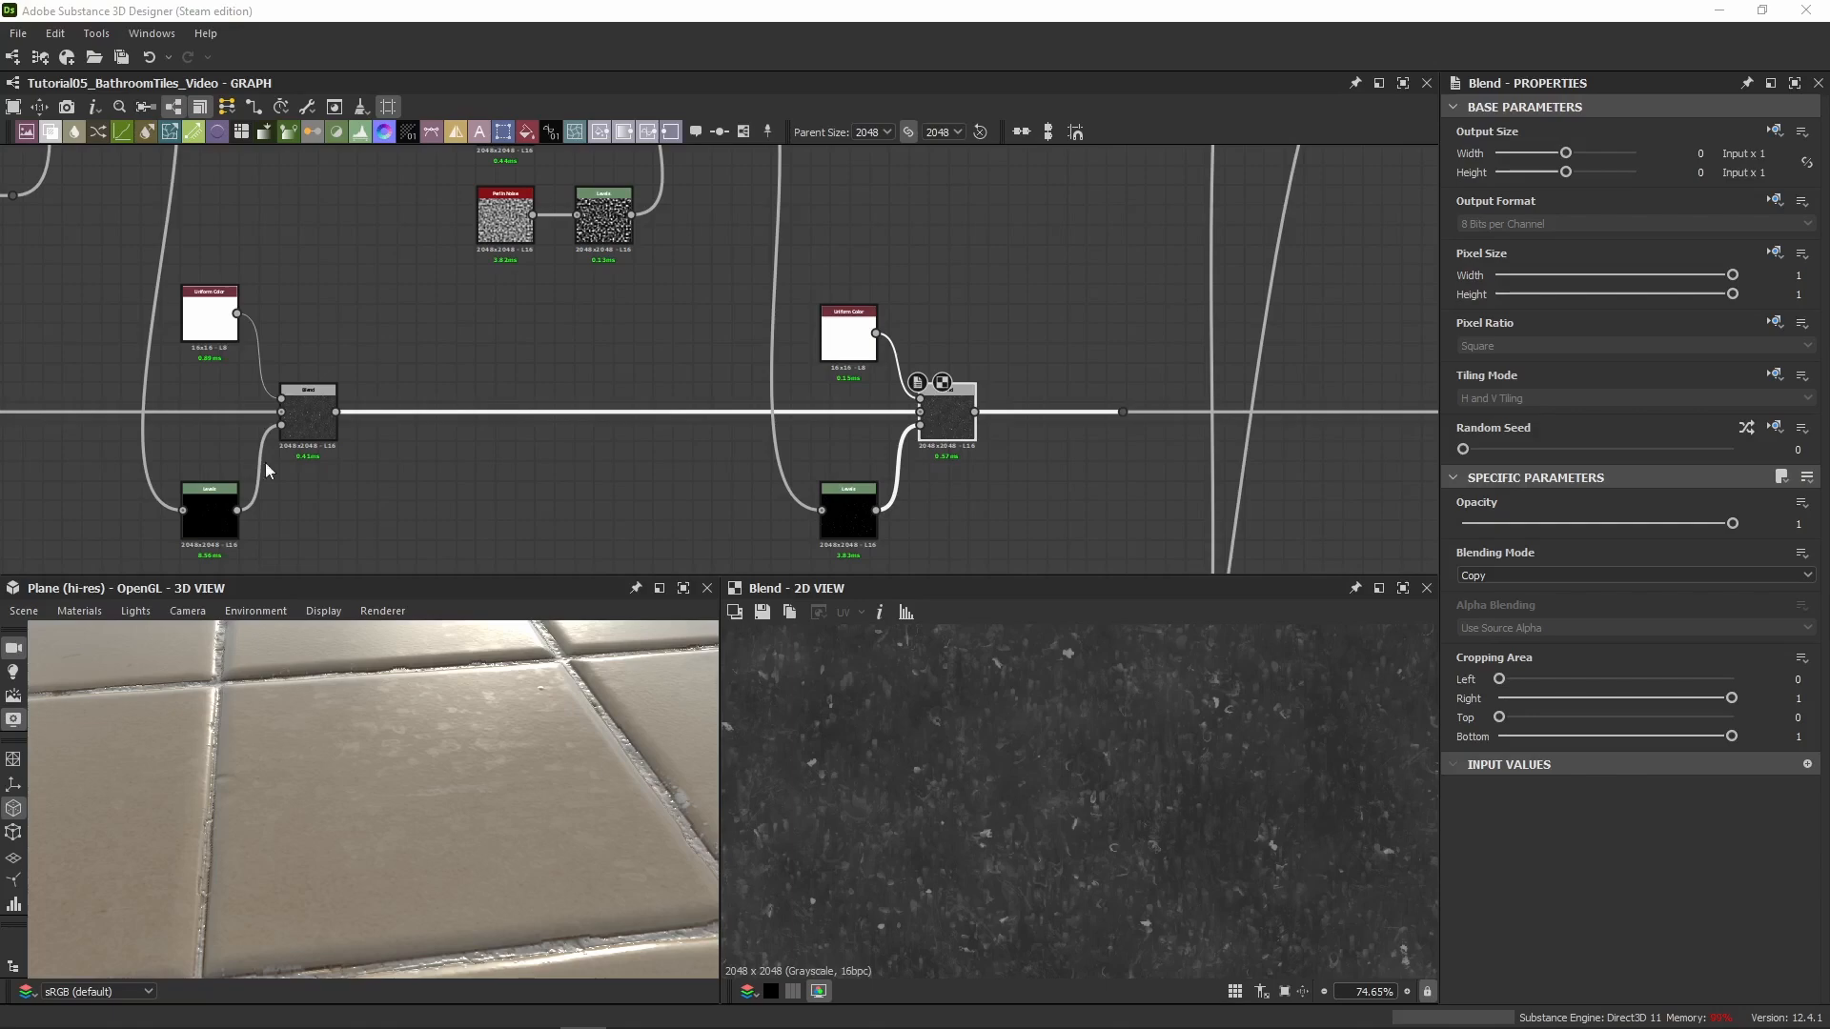
# Move the Dot farther along the roughness line and level it with the eleventh Blend
pyautogui.scroll(-5, 770, 372)
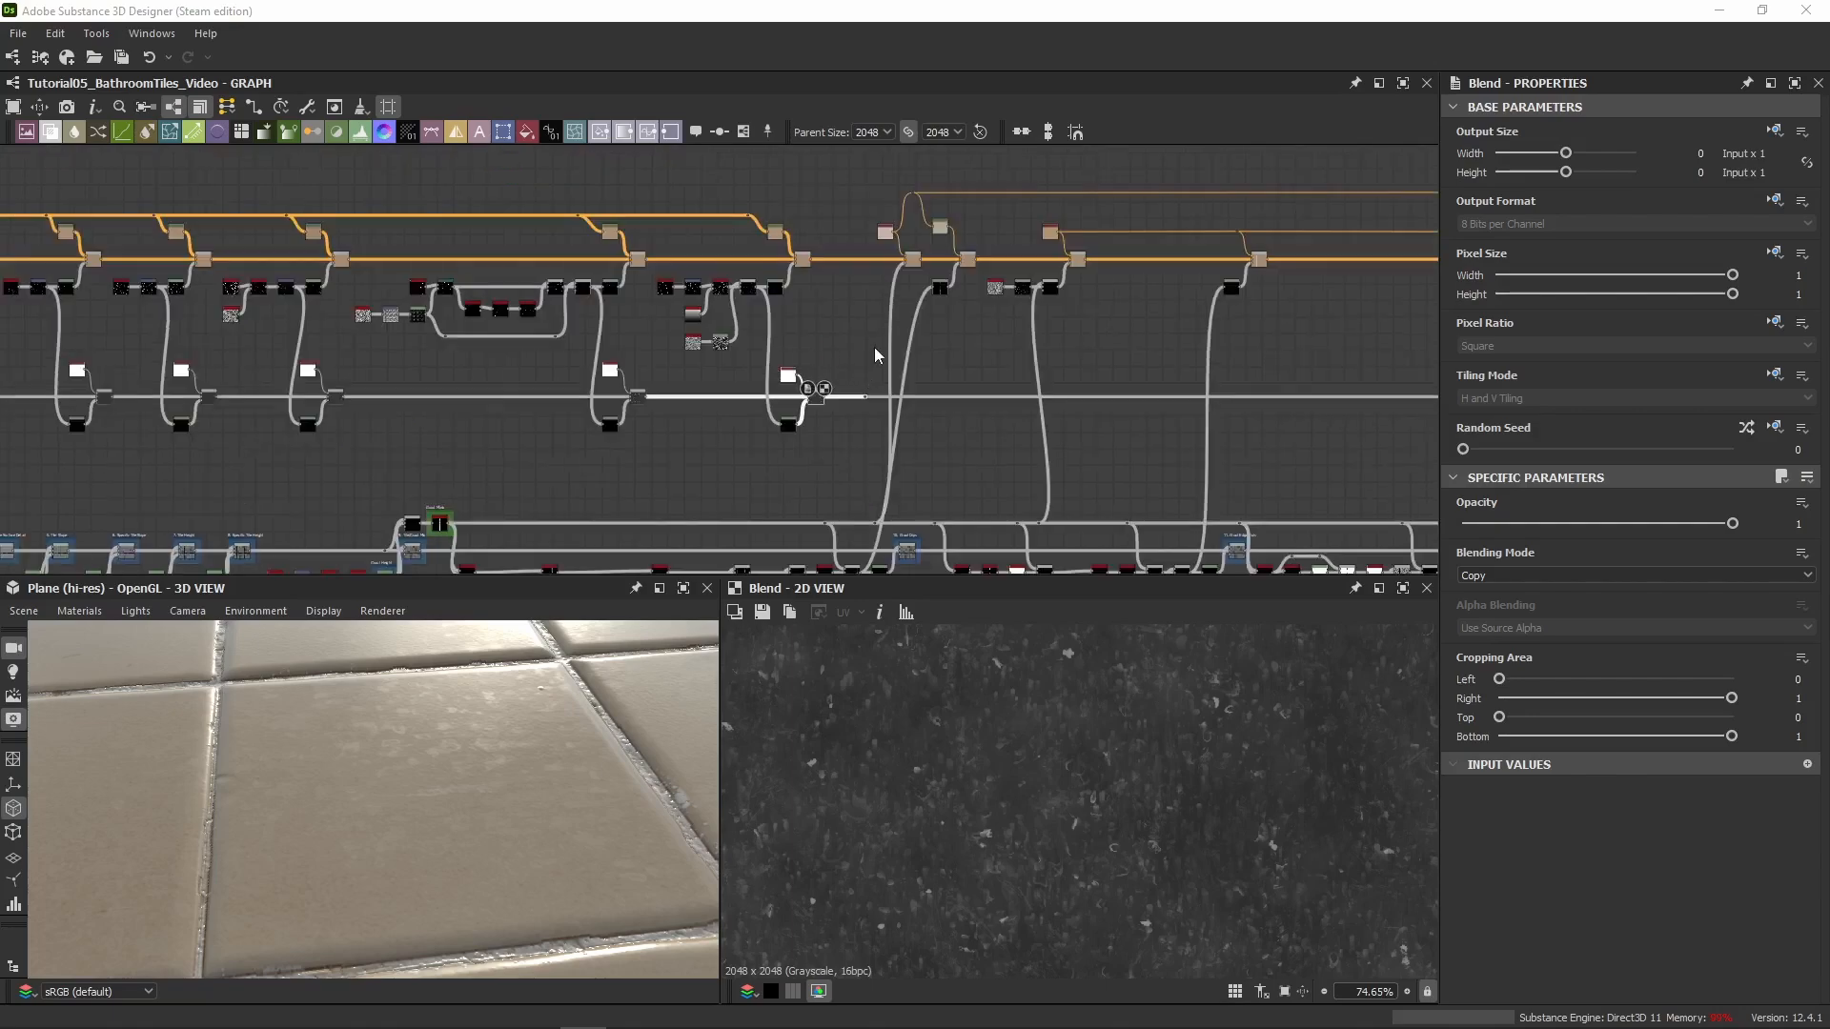
pyautogui.scroll(2, 873, 348)
pyautogui.scroll(-4, 873, 351)
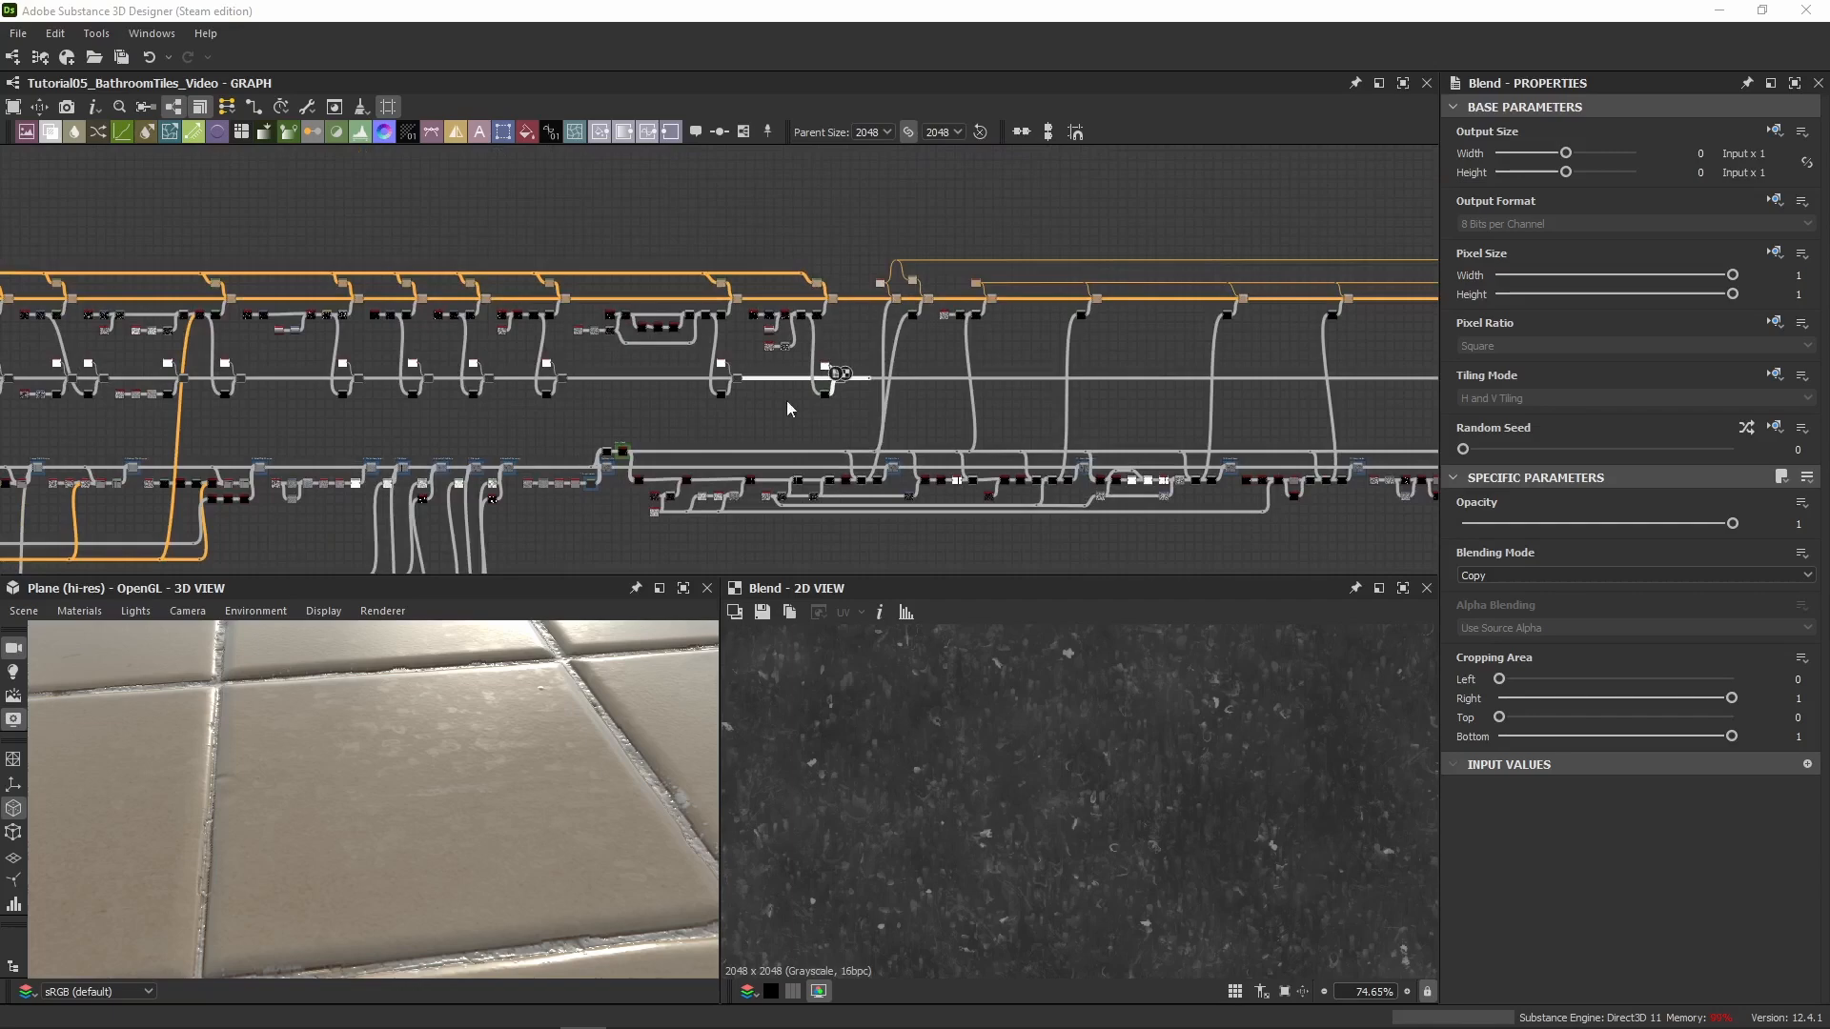
pyautogui.scroll(6, 791, 400)
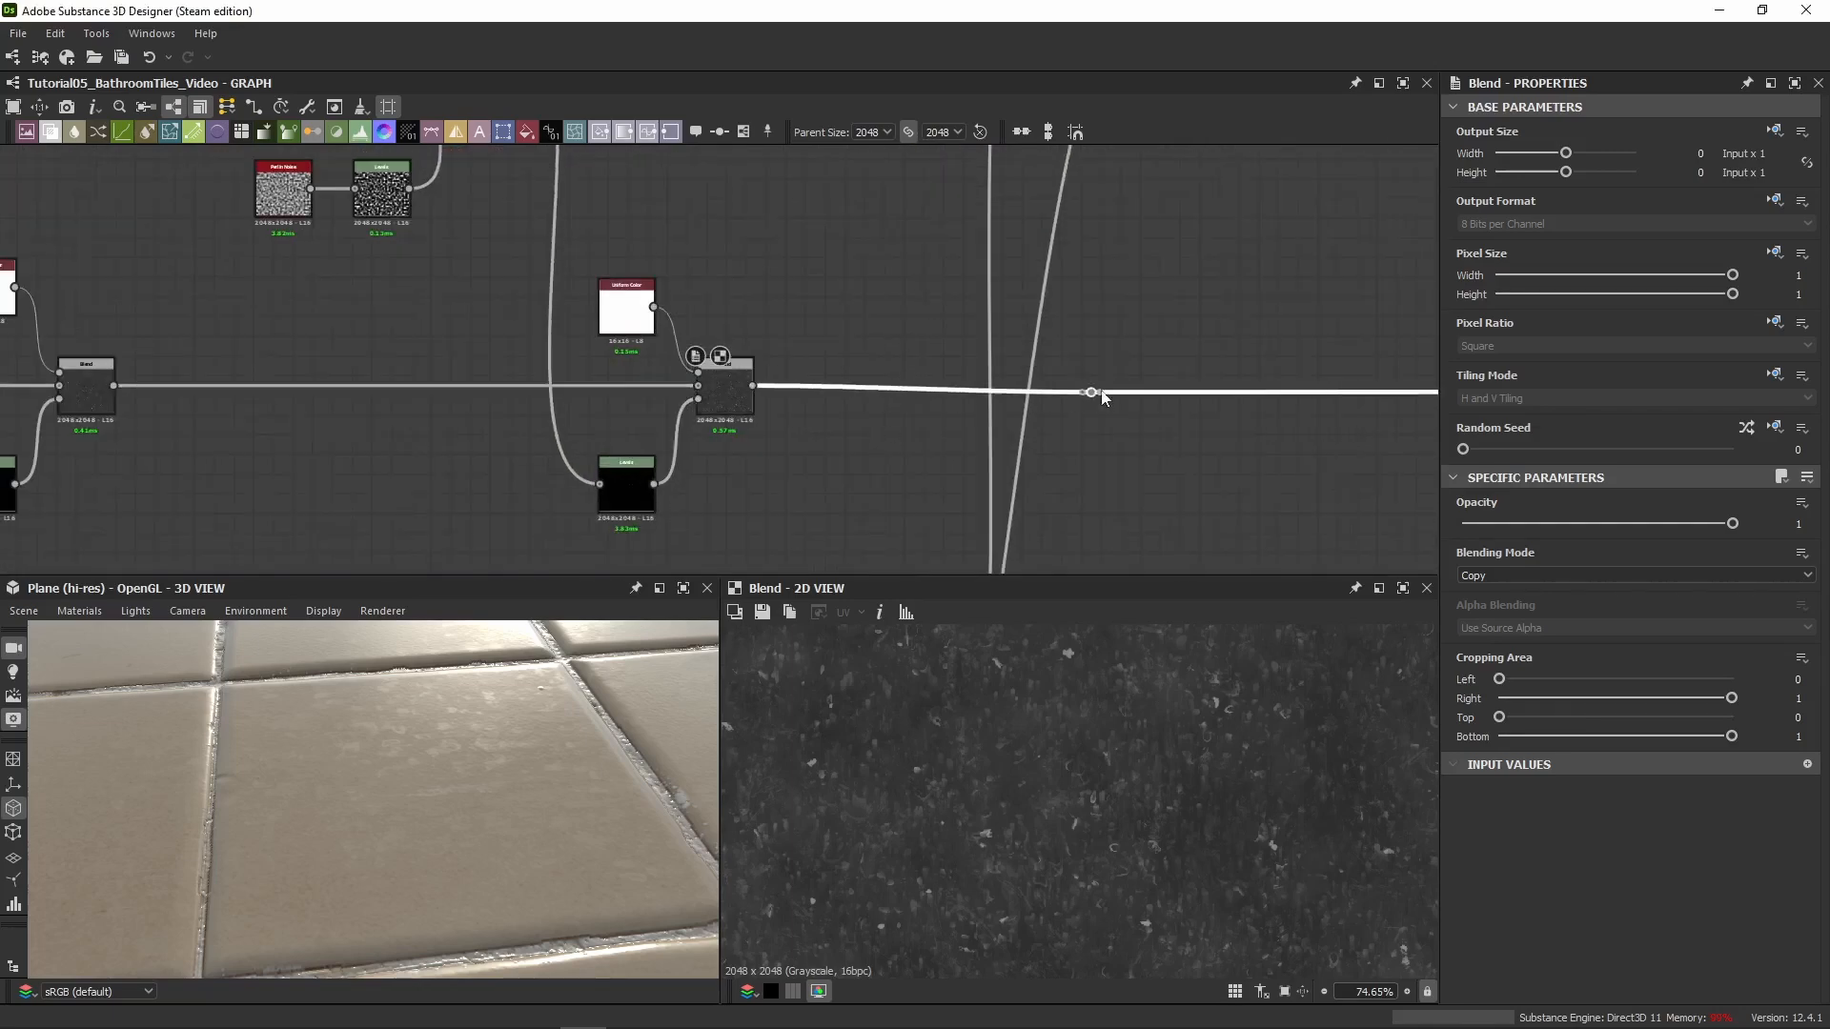
pyautogui.moveTo(1101, 391); pyautogui.dragTo(1245, 385)
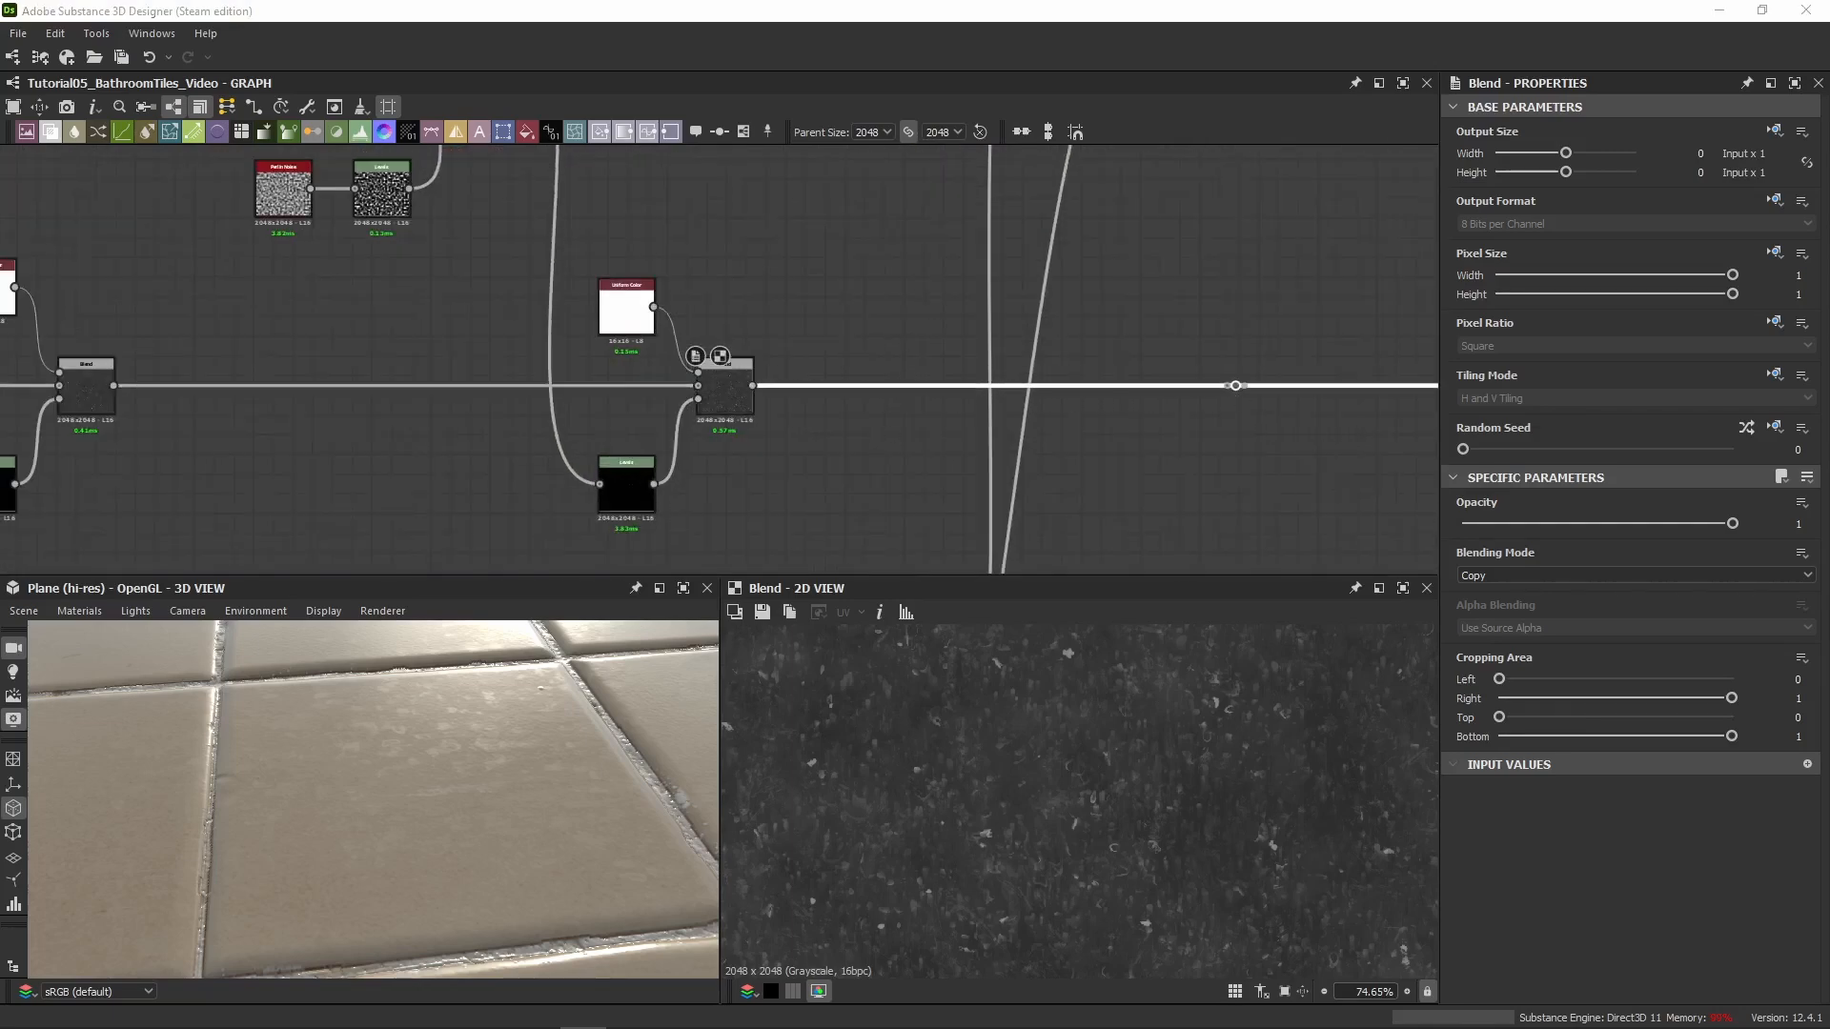
# Add a BnW Spots 2 noise beside the eleventh Levels and feed it into a new Transformation 2D
pyautogui.press('Return')
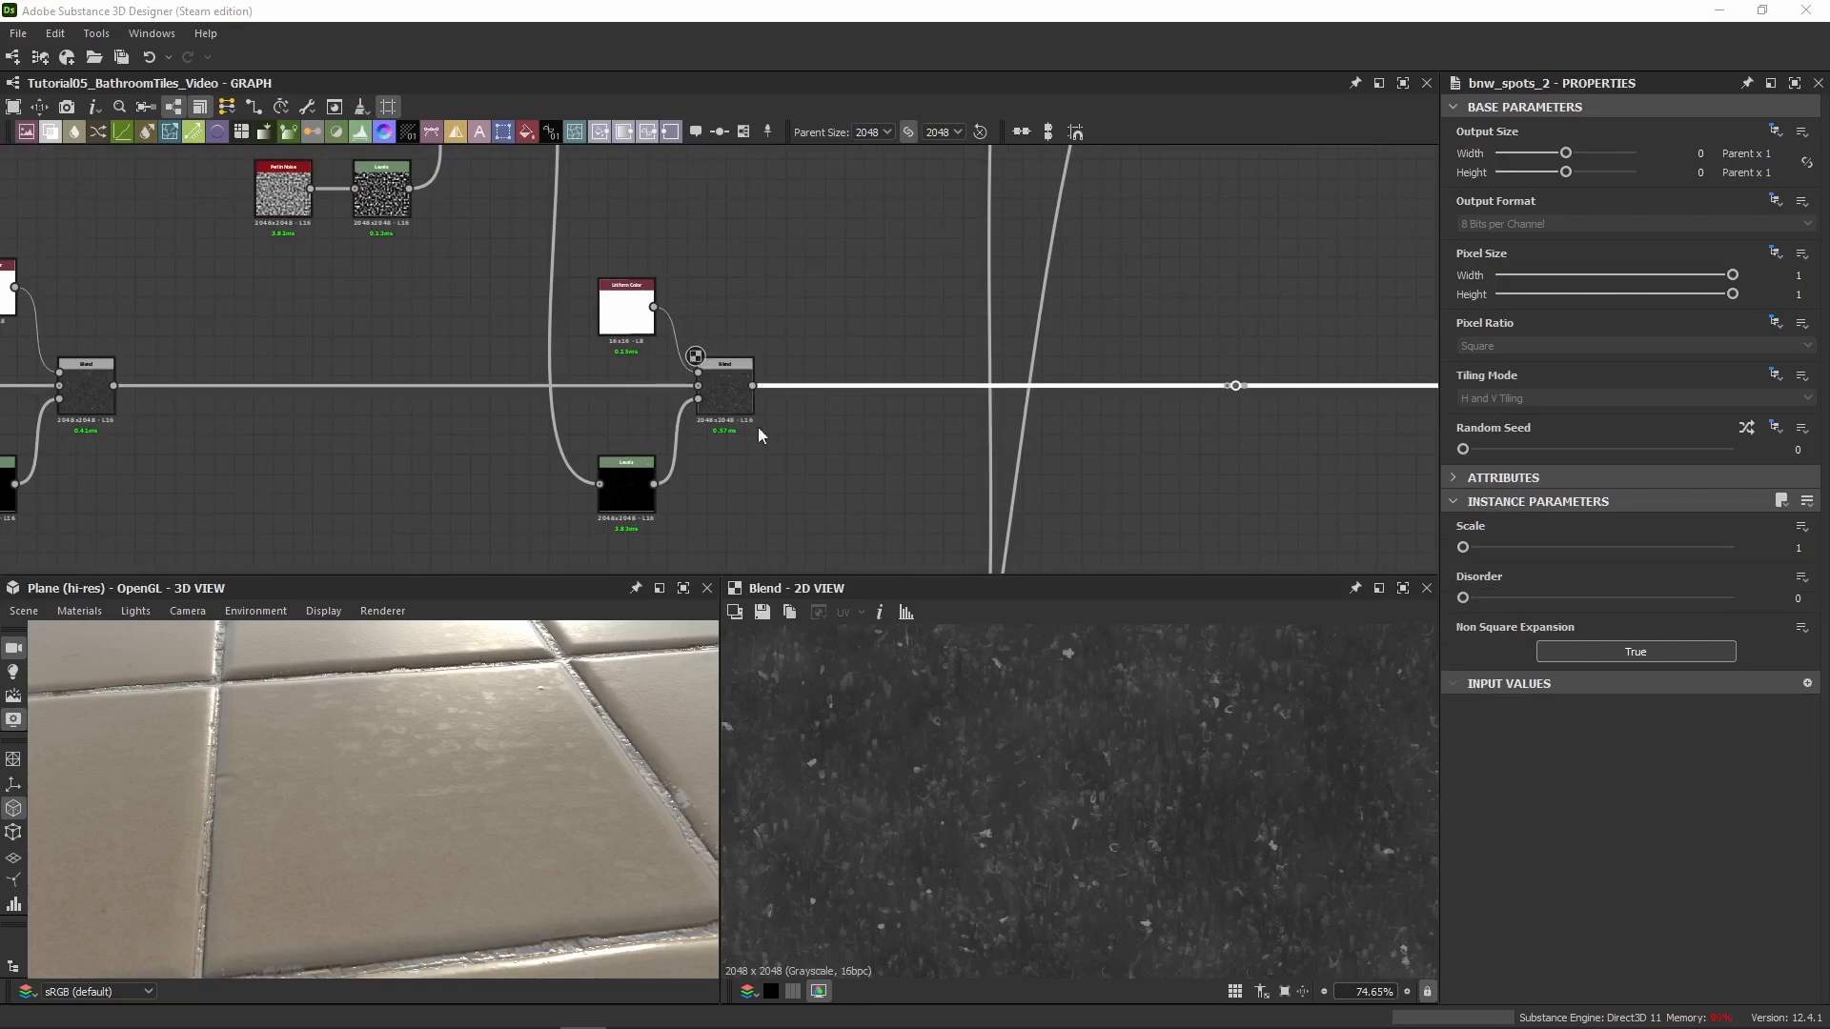
pyautogui.moveTo(718, 376); pyautogui.dragTo(817, 508)
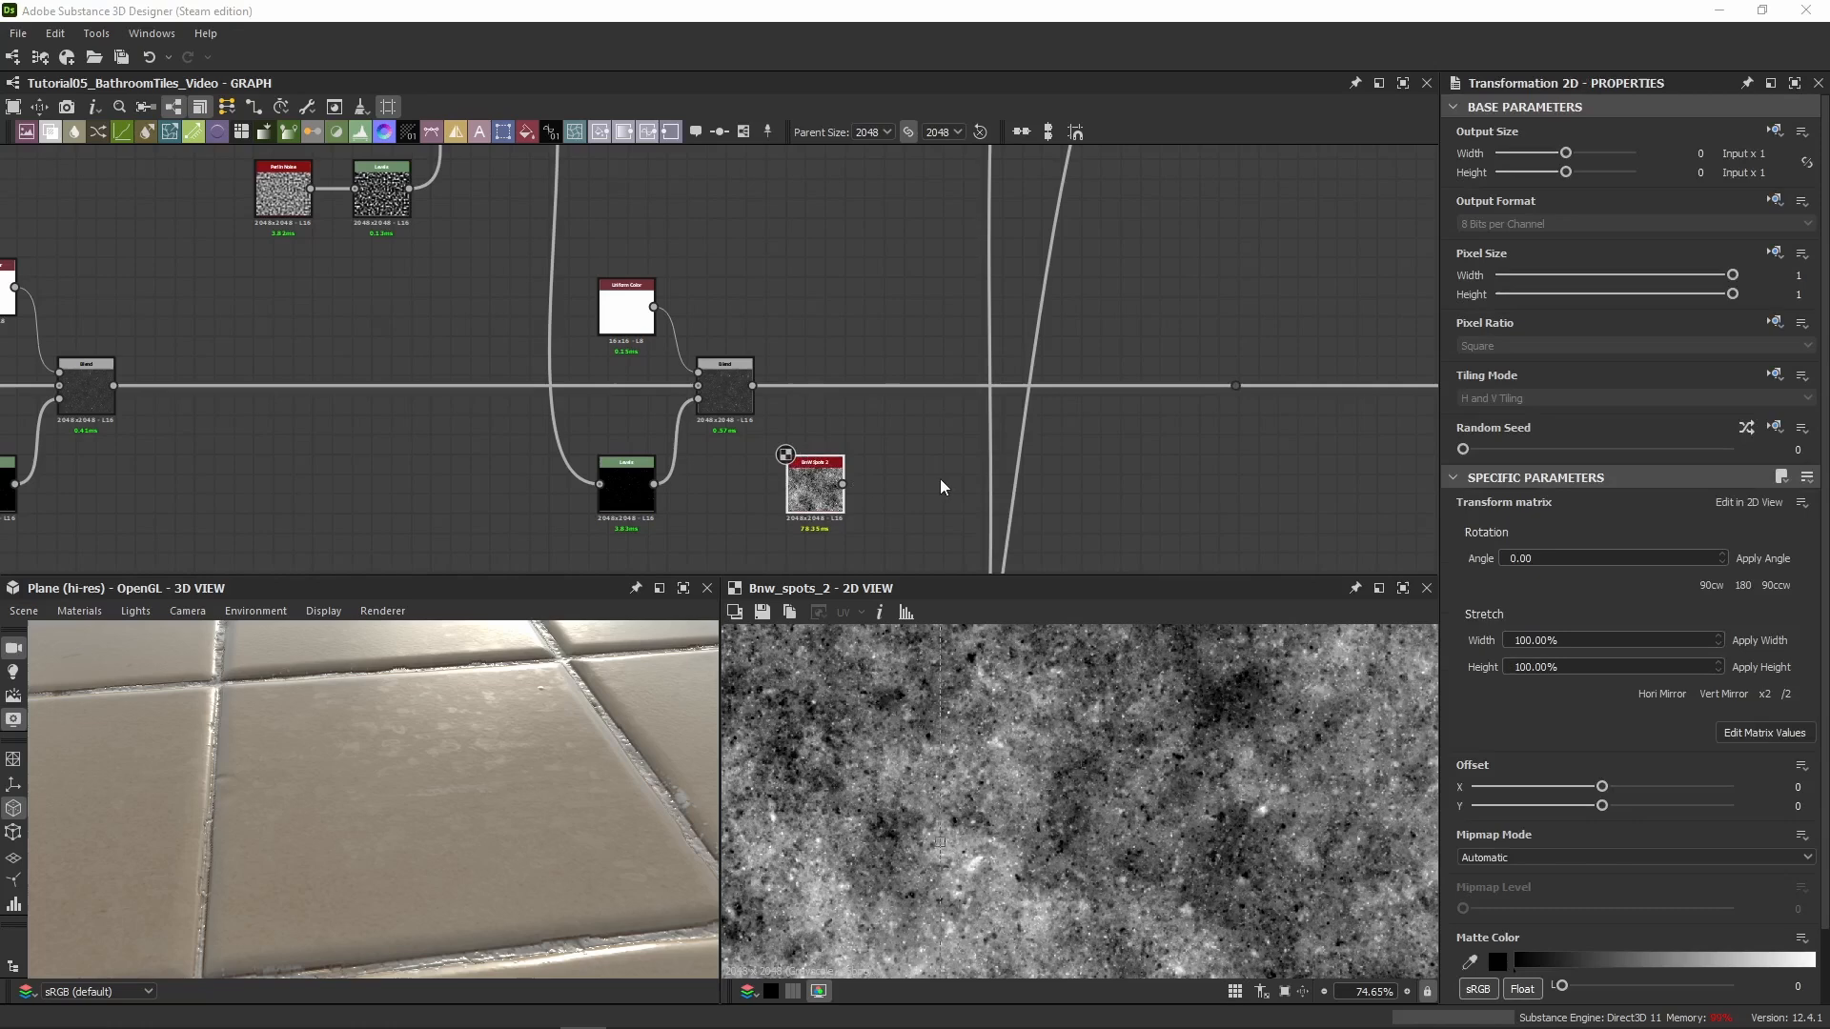
pyautogui.click(923, 489)
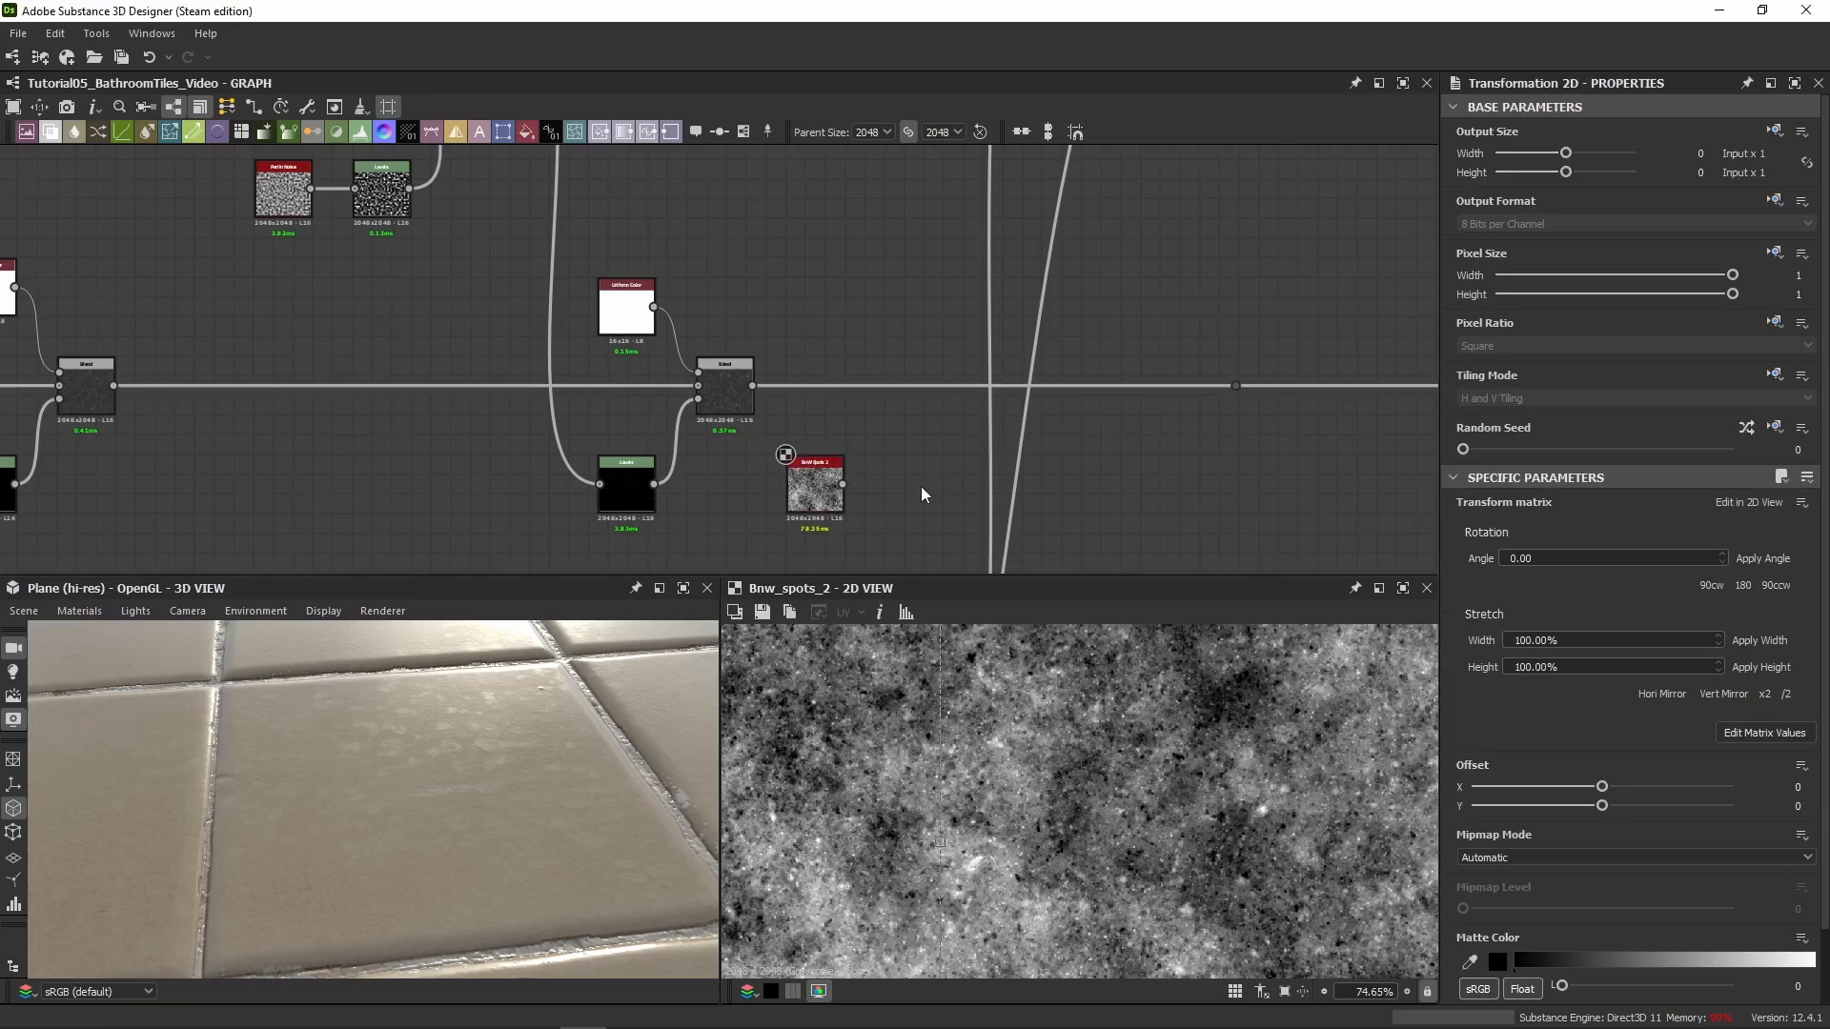
pyautogui.click(818, 515)
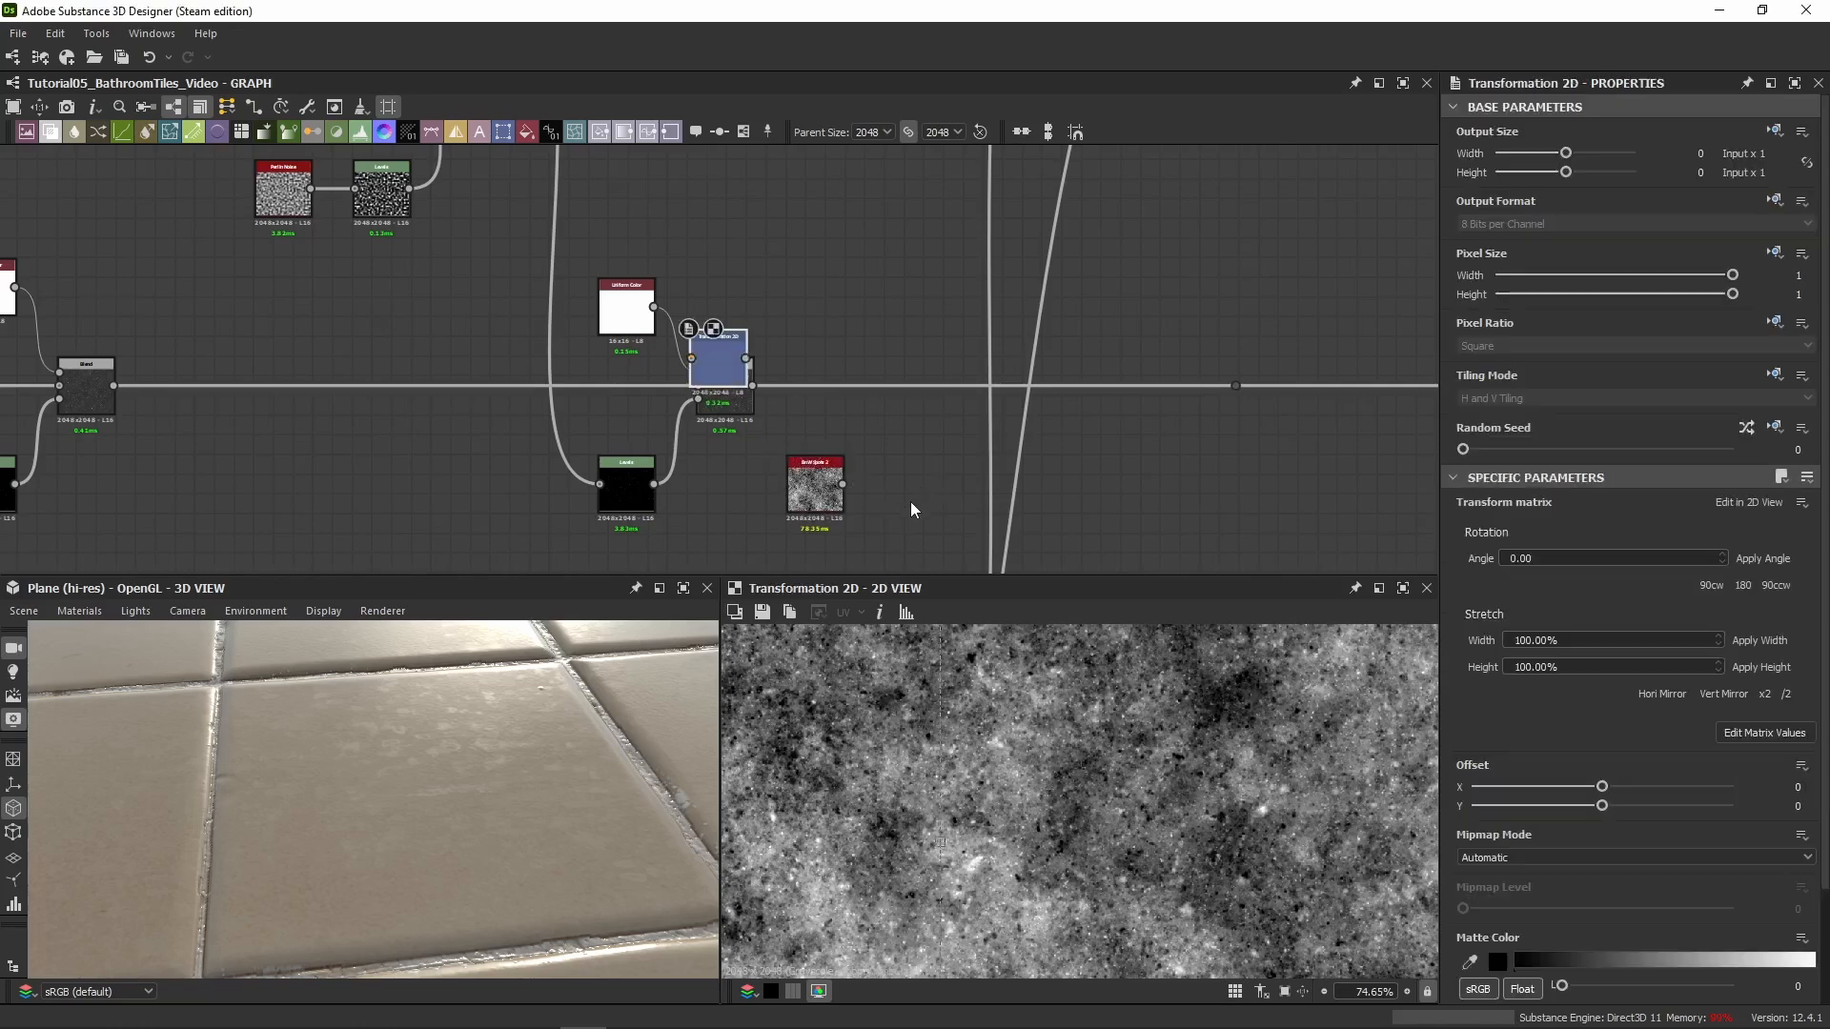
pyautogui.moveTo(733, 374); pyautogui.dragTo(887, 484)
# Halve the spots pattern's size in the Transformation 2D and check the whole tiled image
pyautogui.scroll(3, 762, 410)
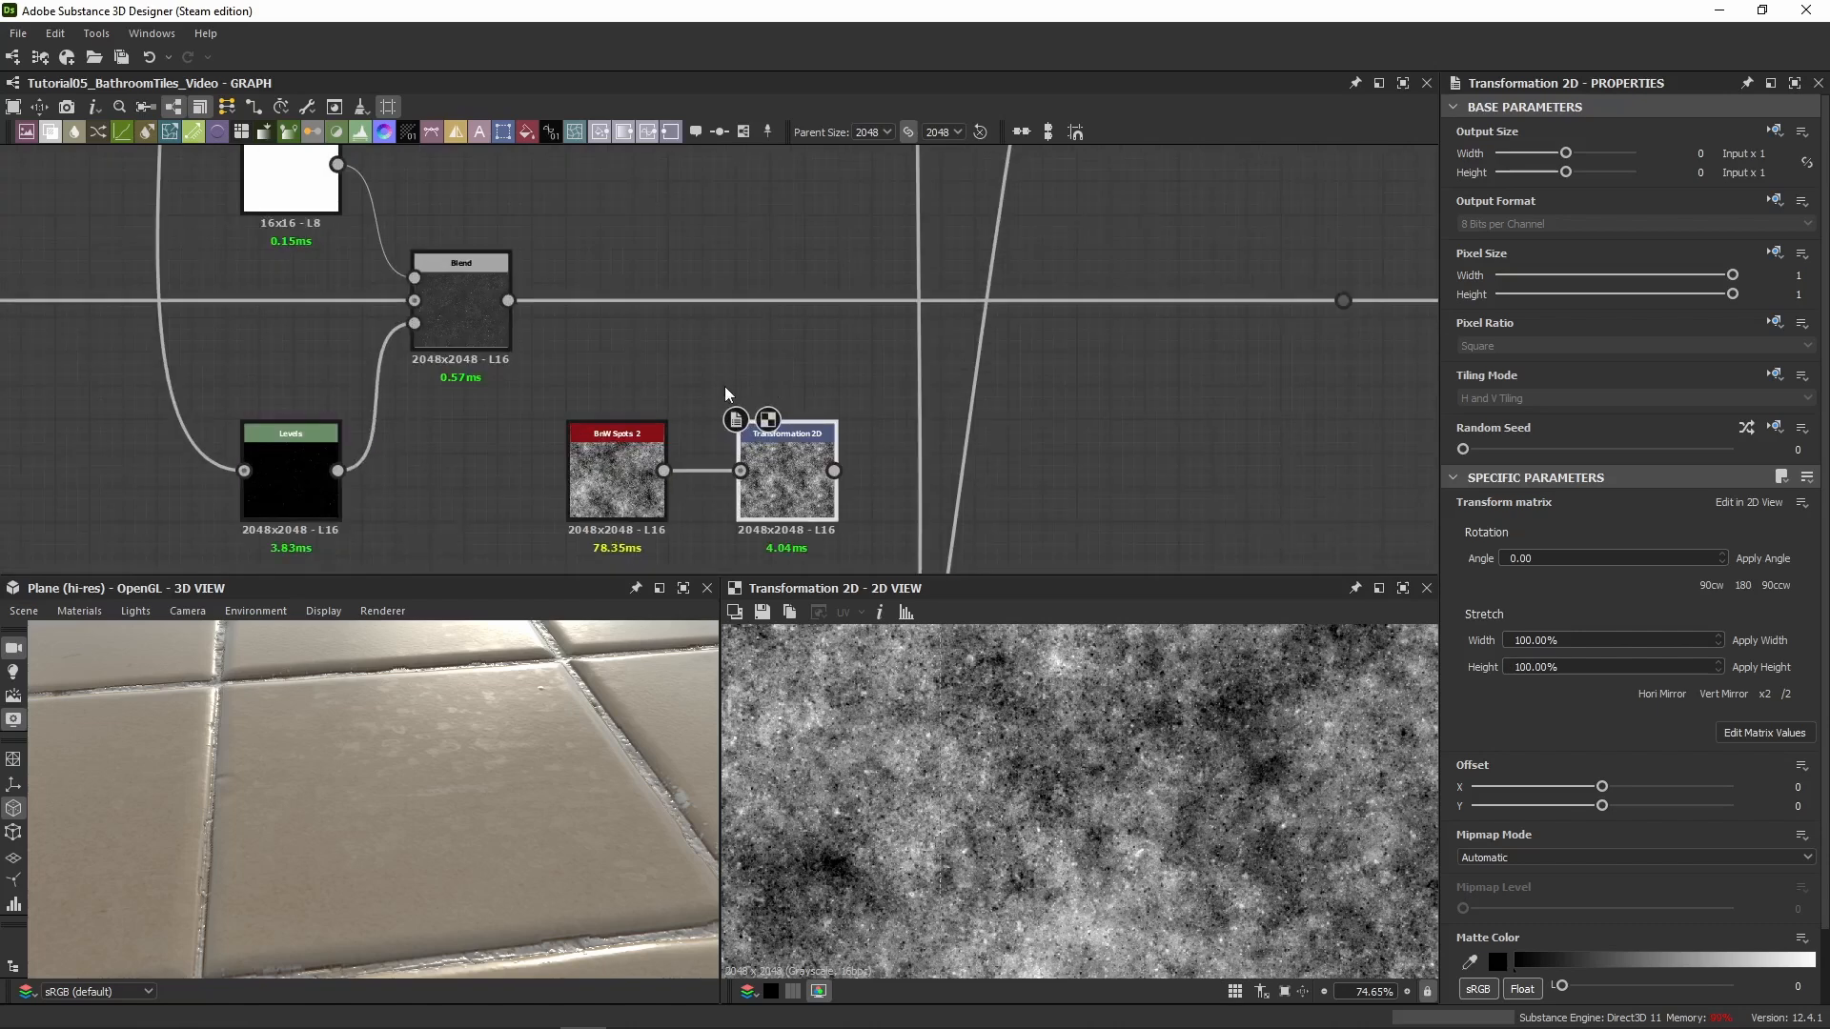
pyautogui.scroll(-3, 848, 763)
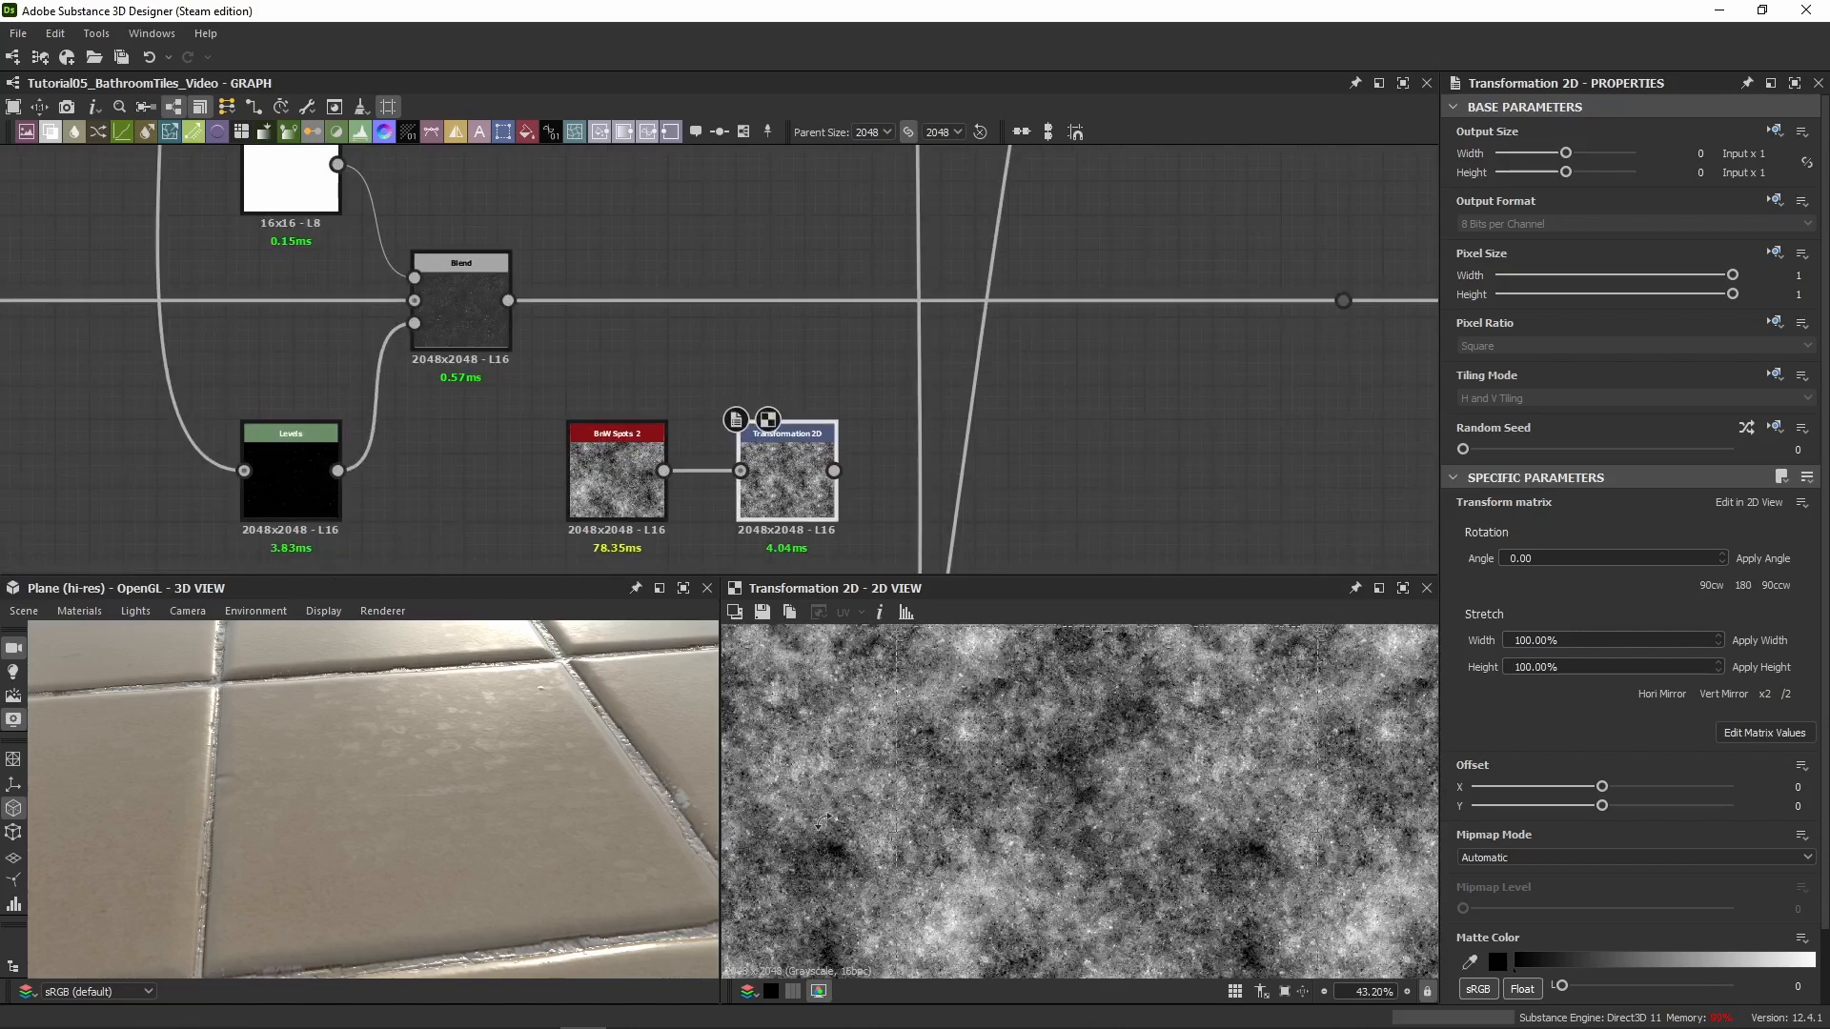
pyautogui.press('f')
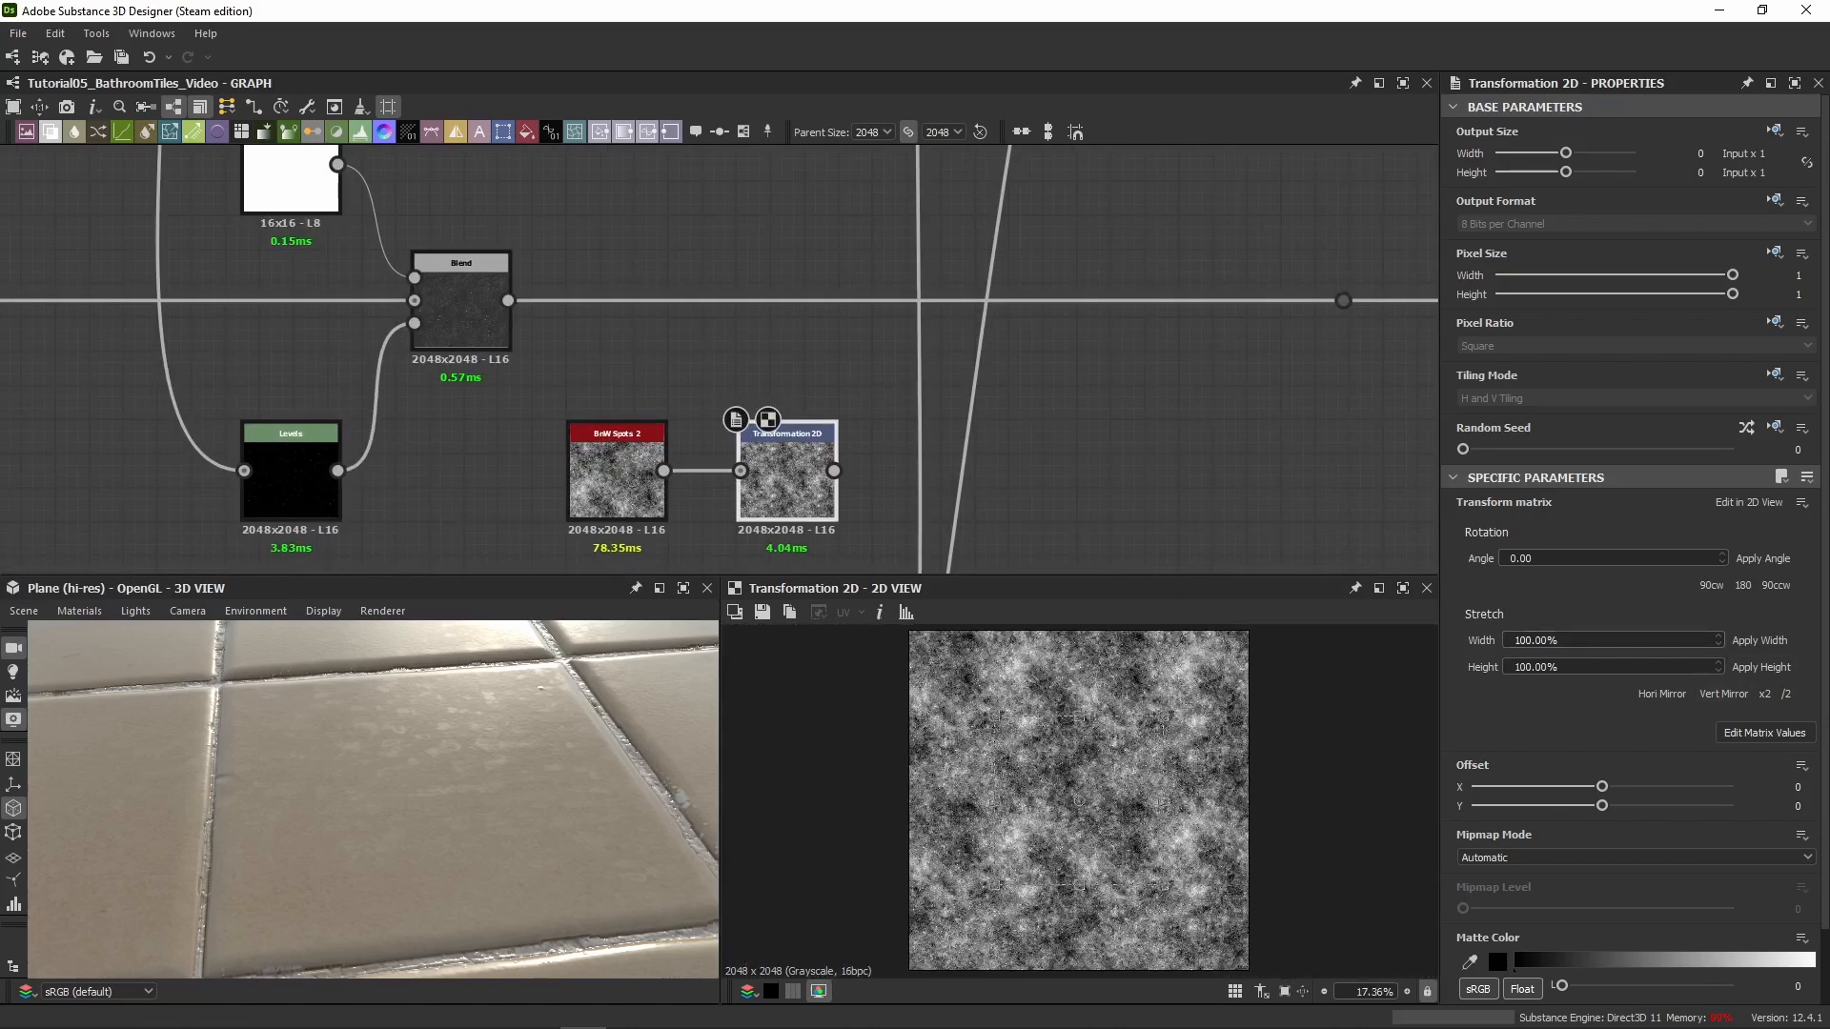
pyautogui.click(1764, 733)
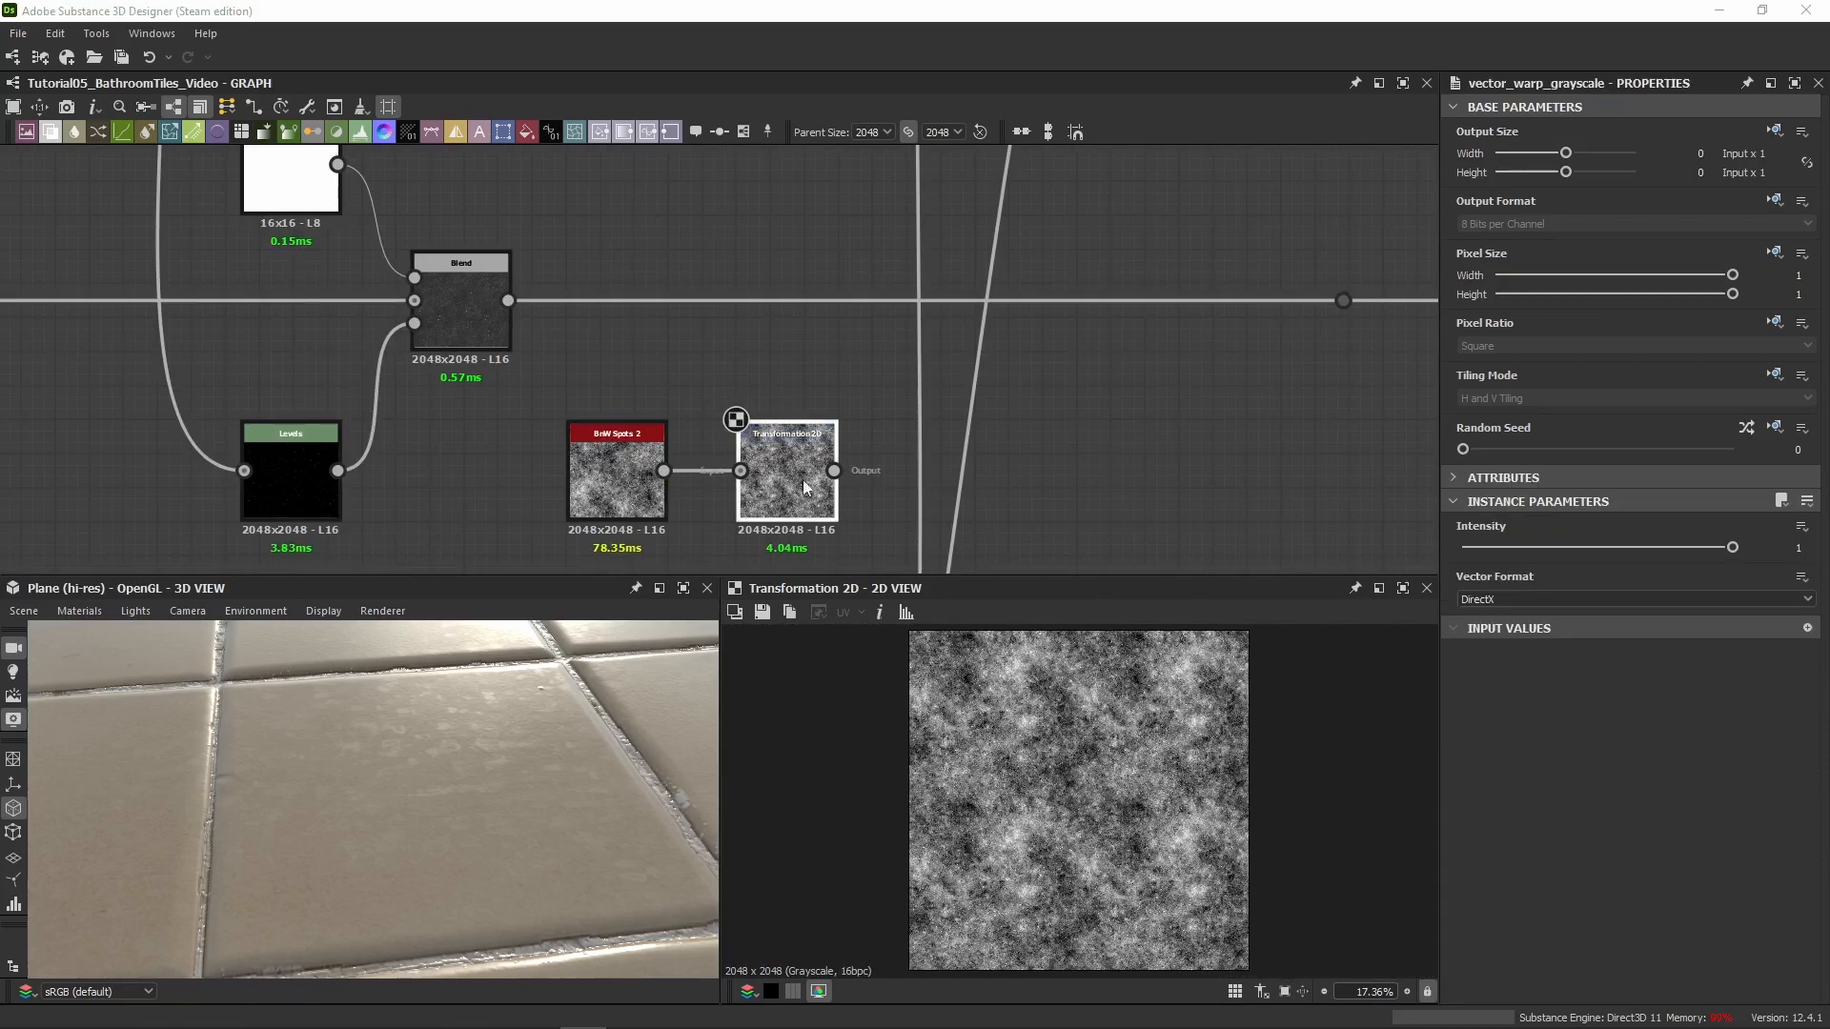
# Place a Vector Warp Grayscale after the Transformation 2D and connect the transformed noise to its Input
pyautogui.click(706, 385)
pyautogui.moveTo(706, 385); pyautogui.dragTo(957, 490)
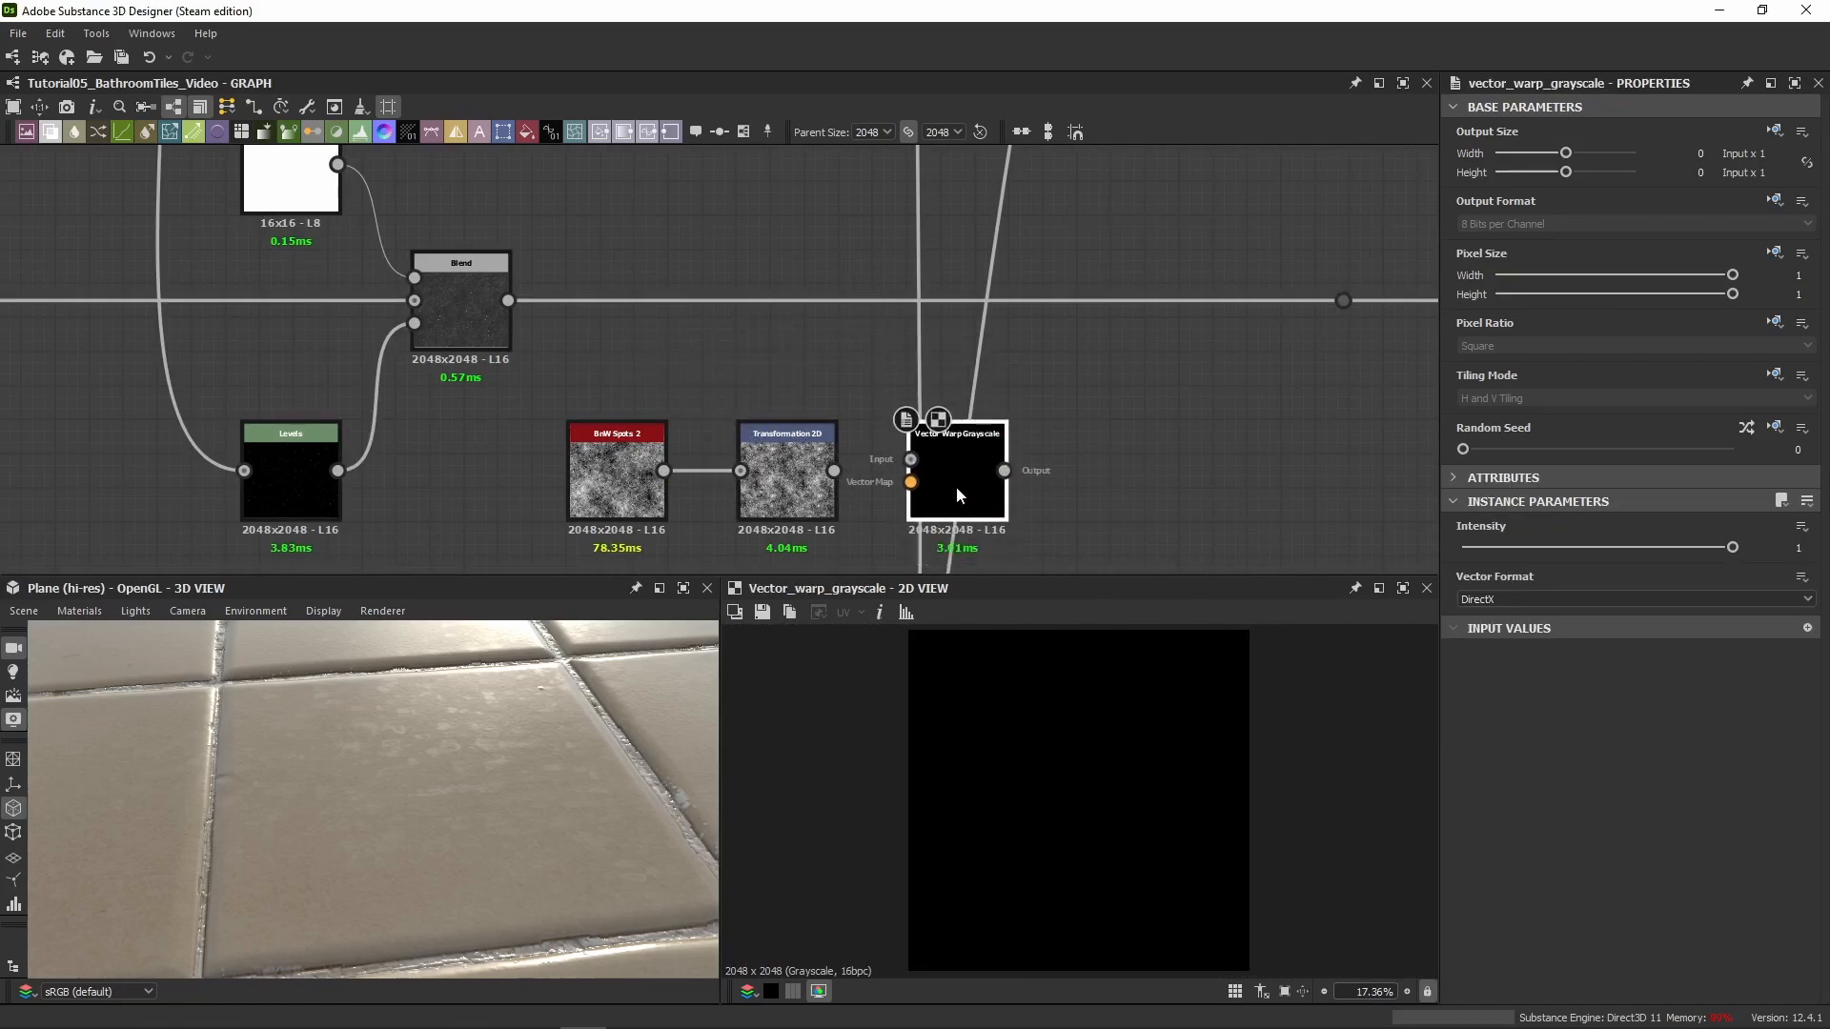
pyautogui.moveTo(834, 470); pyautogui.dragTo(911, 459)
# Branch the random per-tile color line from its last Dot to a new Dot placed beyond the tile height nodes
pyautogui.scroll(-6, 945, 450)
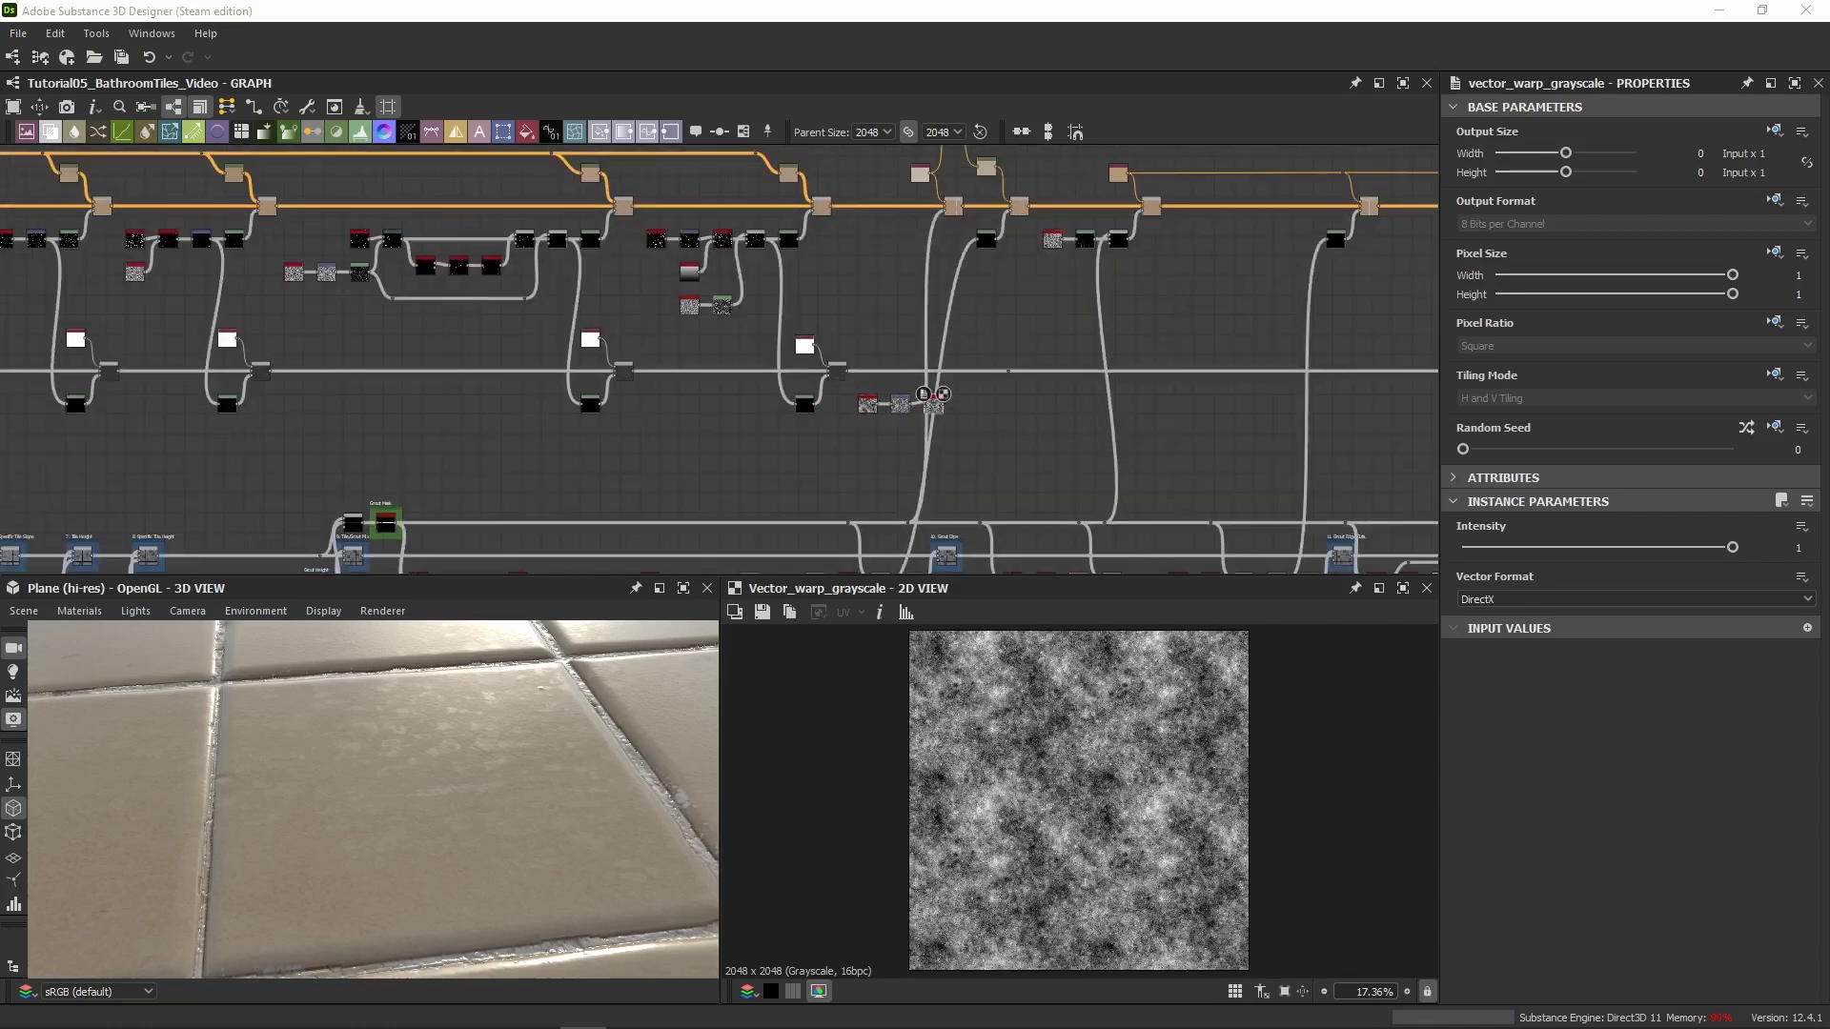
pyautogui.scroll(-4, 873, 350)
pyautogui.moveTo(853, 476); pyautogui.dragTo(995, 344, button='middle')
pyautogui.scroll(1, 353, 431)
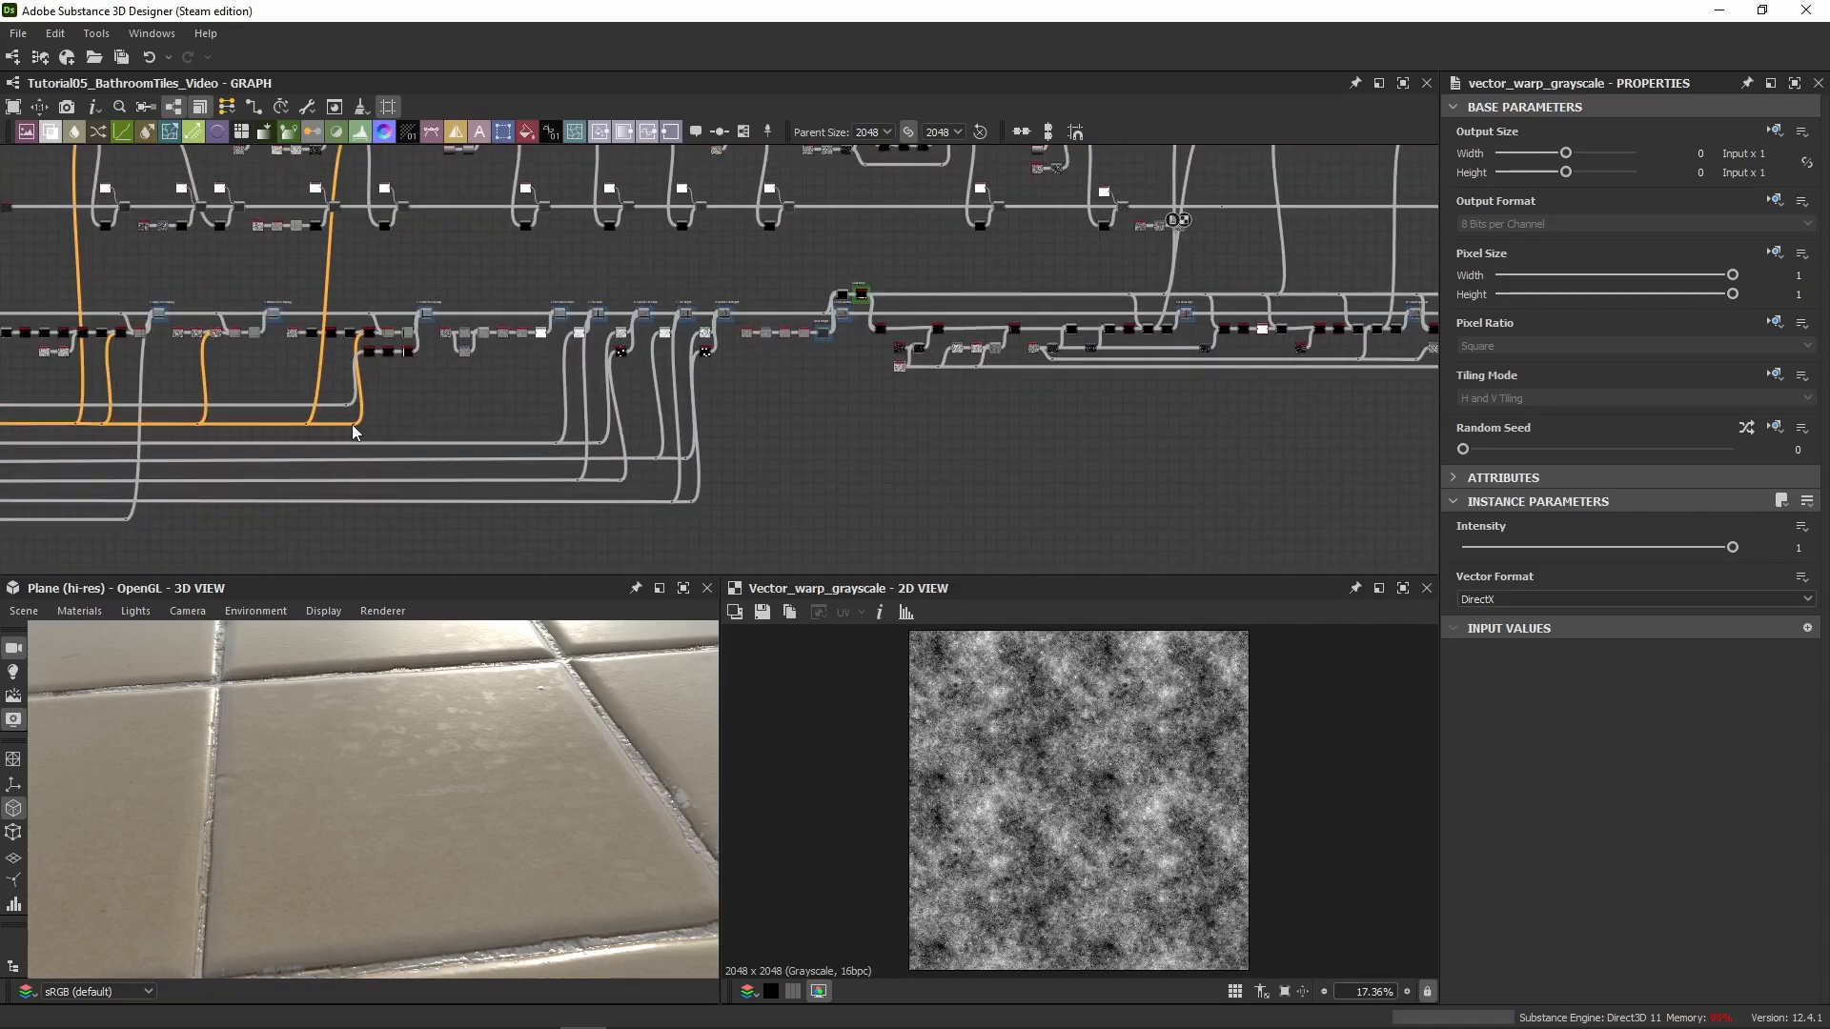
pyautogui.scroll(2, 352, 431)
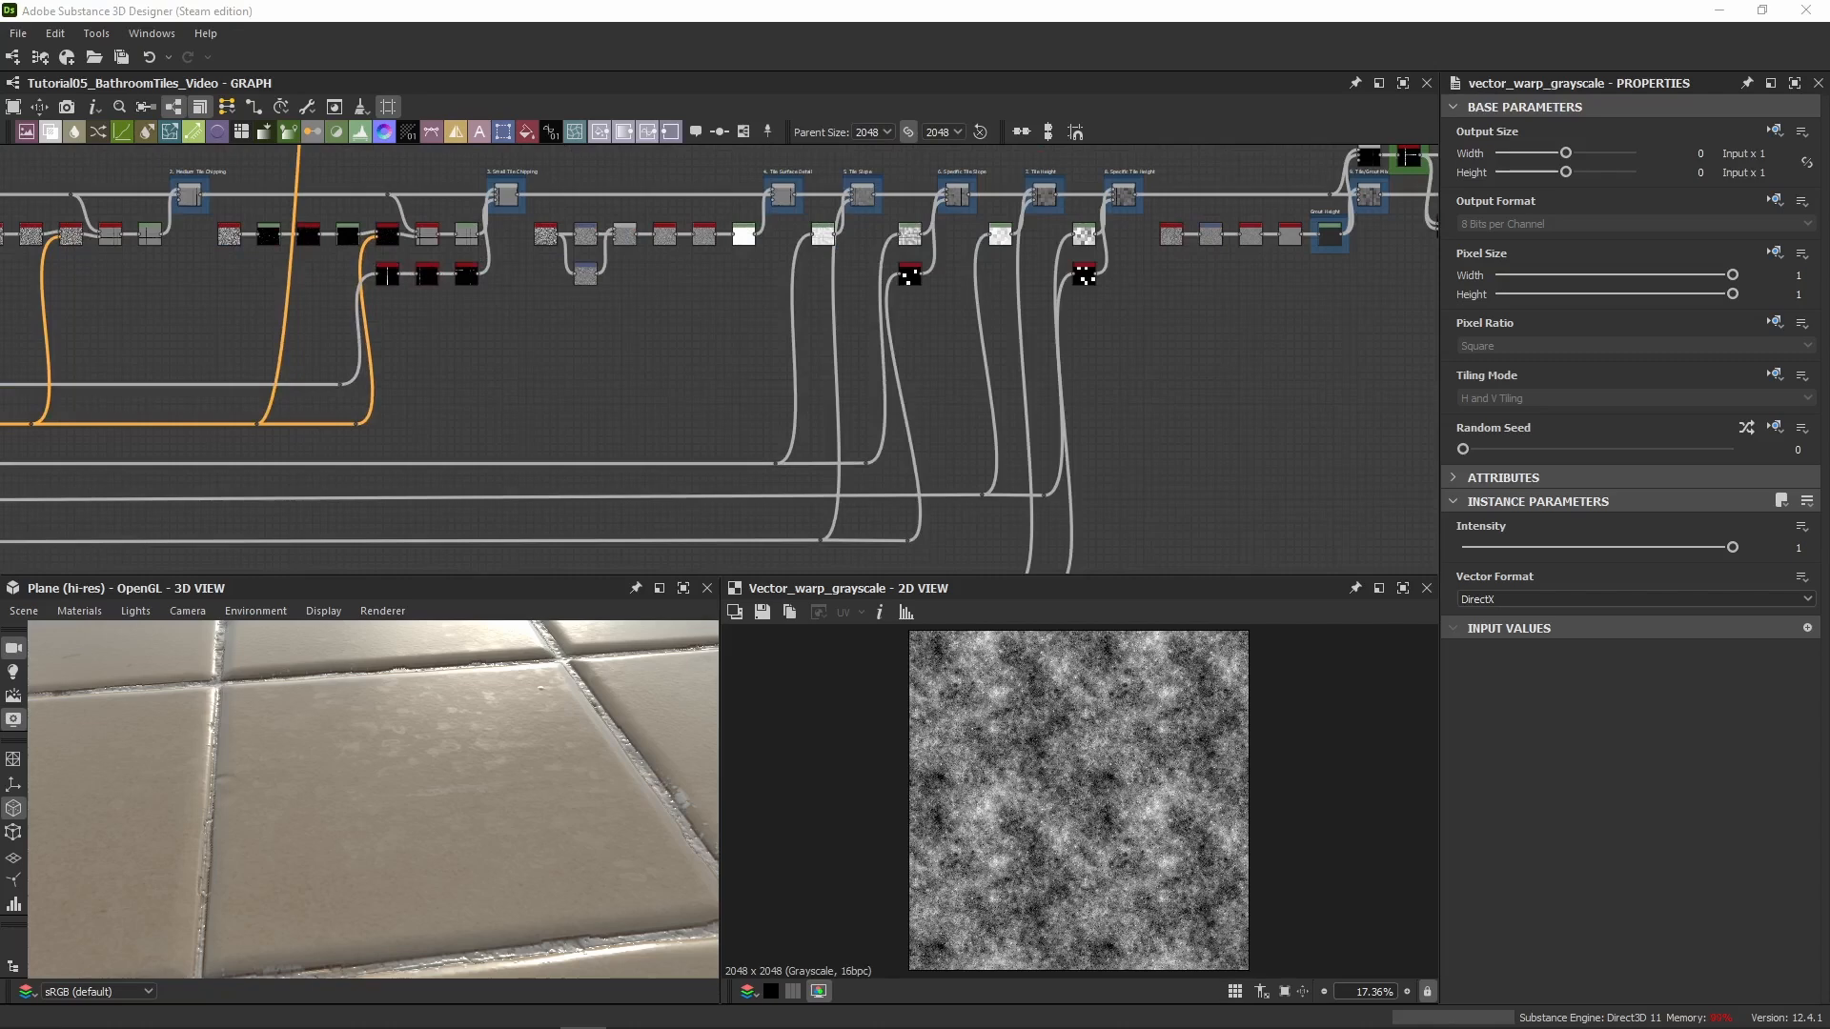
pyautogui.click(358, 426)
pyautogui.moveTo(1299, 389); pyautogui.dragTo(725, 416, button='middle')
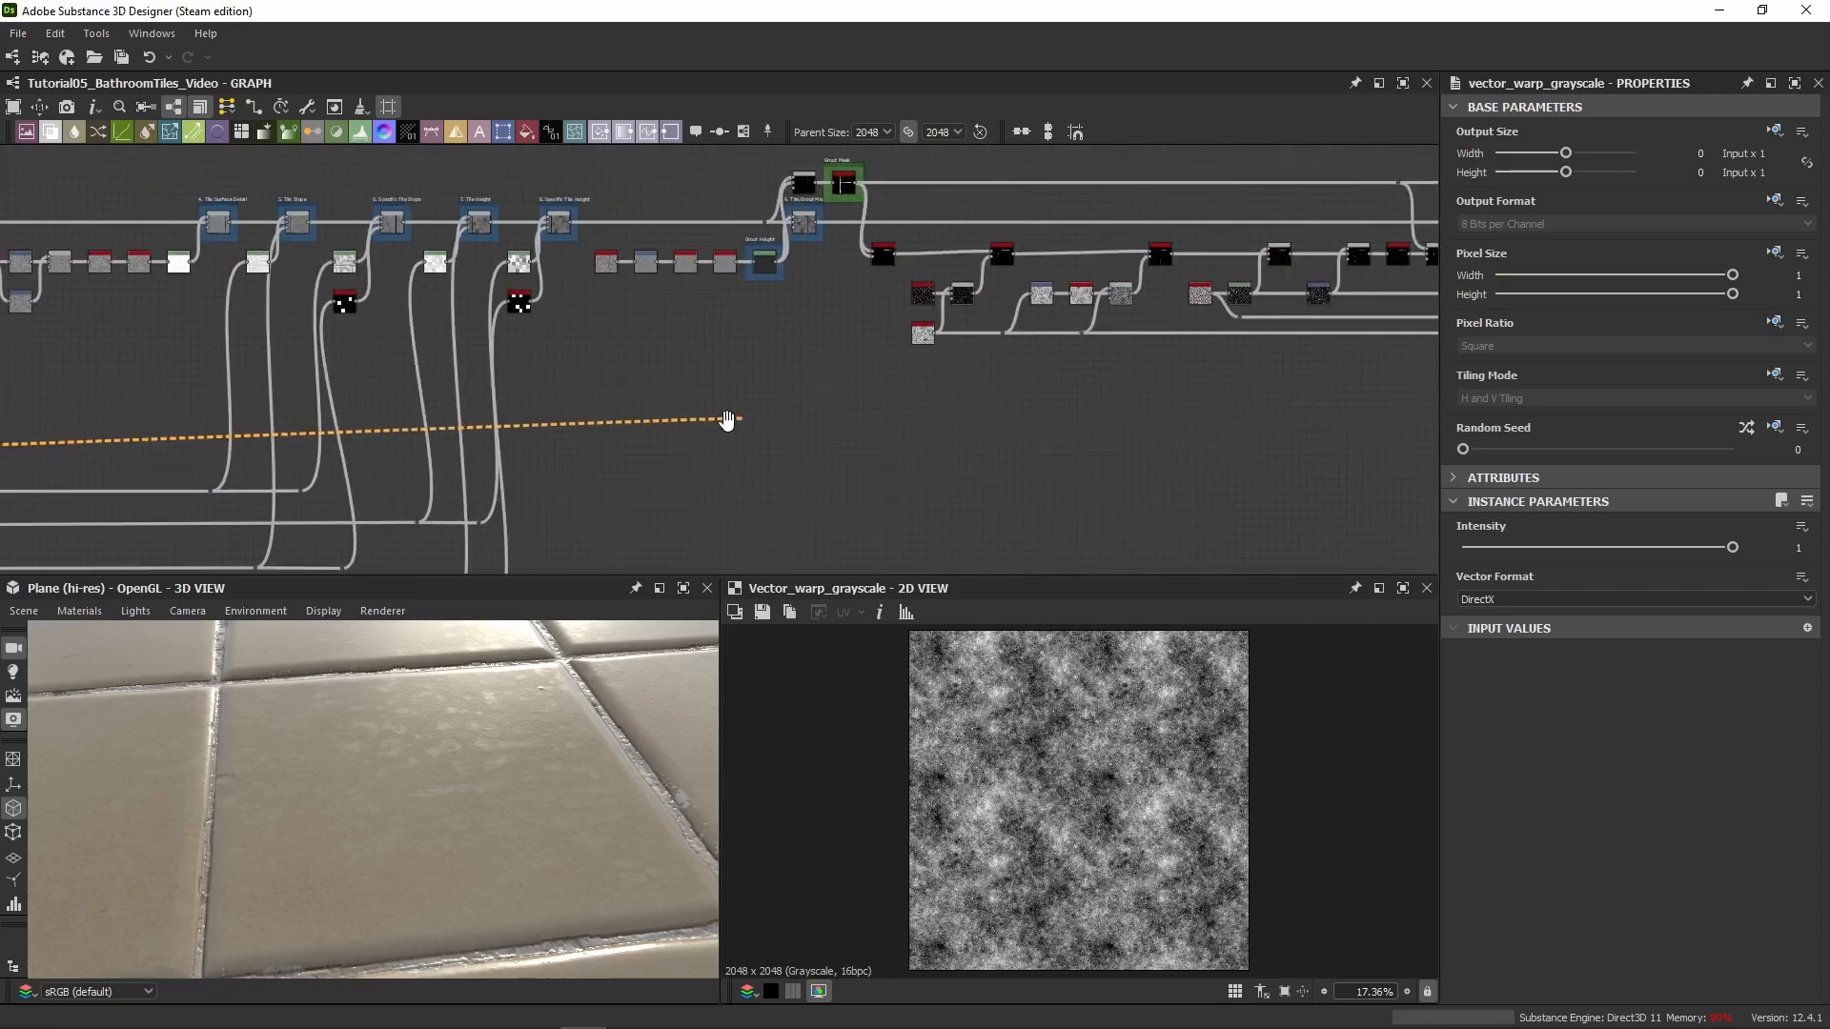
pyautogui.scroll(-4, 722, 422)
pyautogui.scroll(2, 703, 430)
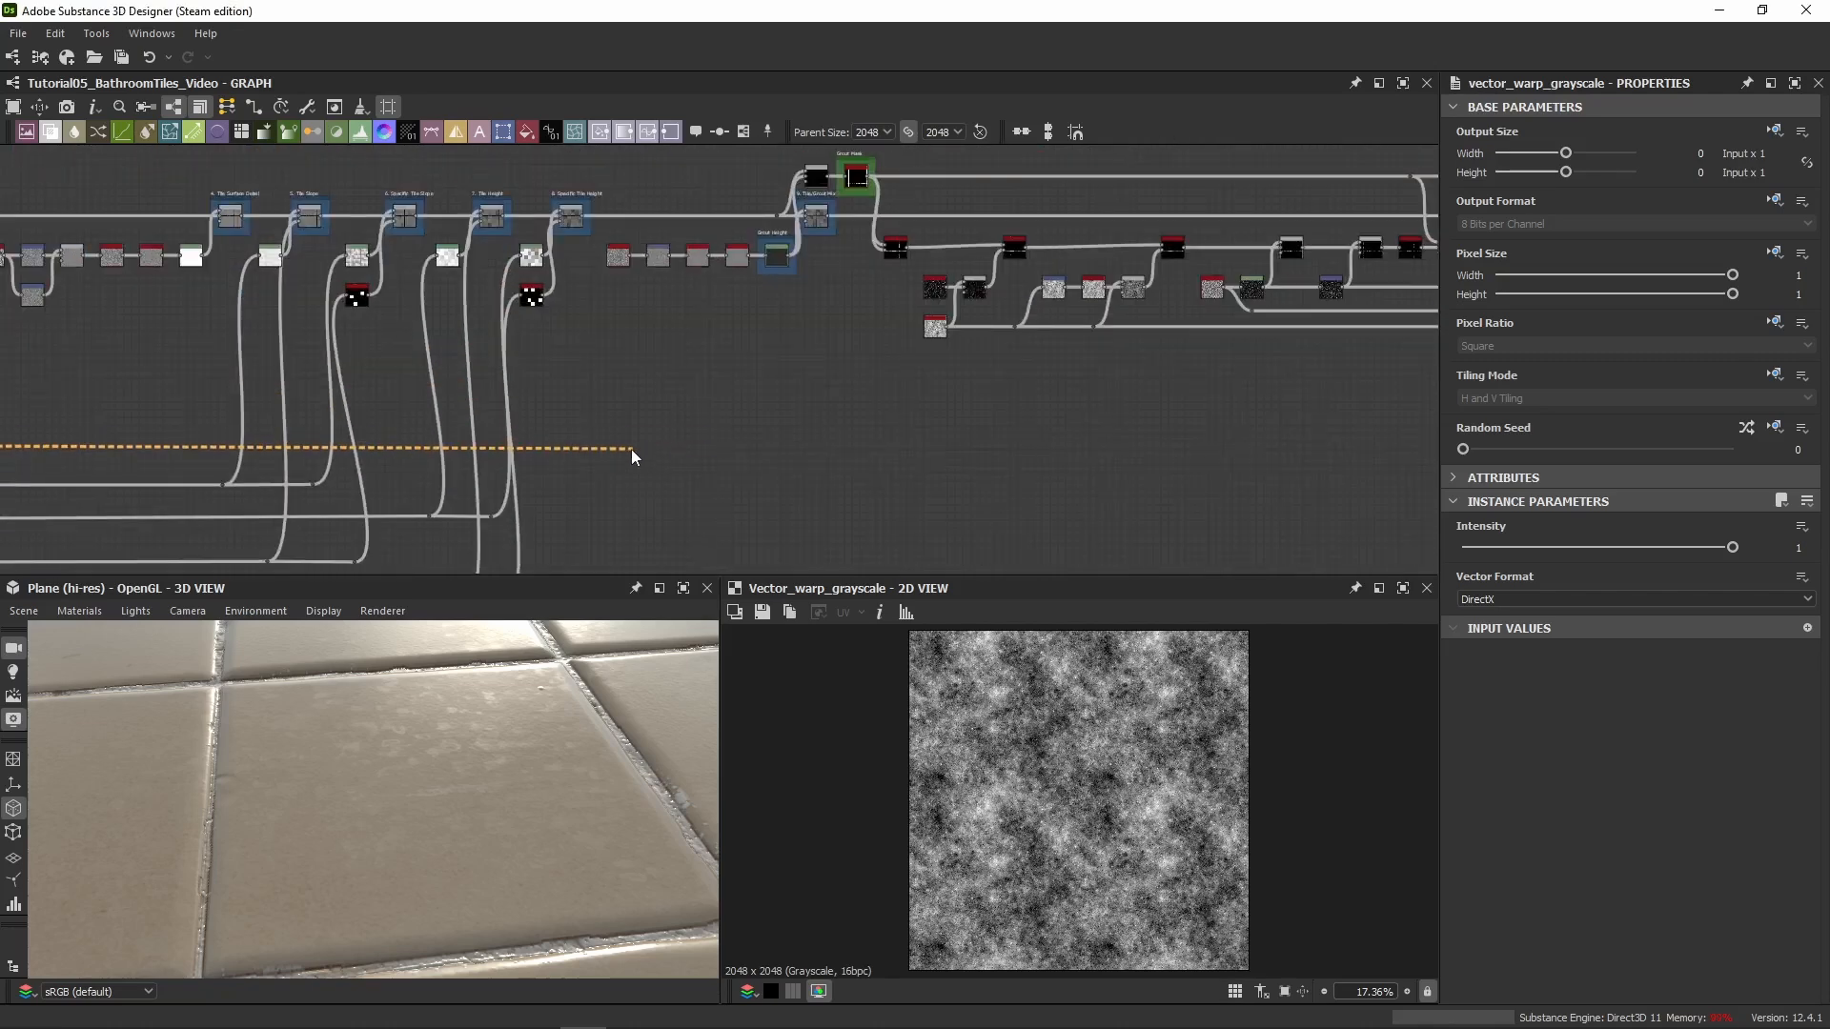
pyautogui.click(637, 454)
pyautogui.scroll(3, 638, 455)
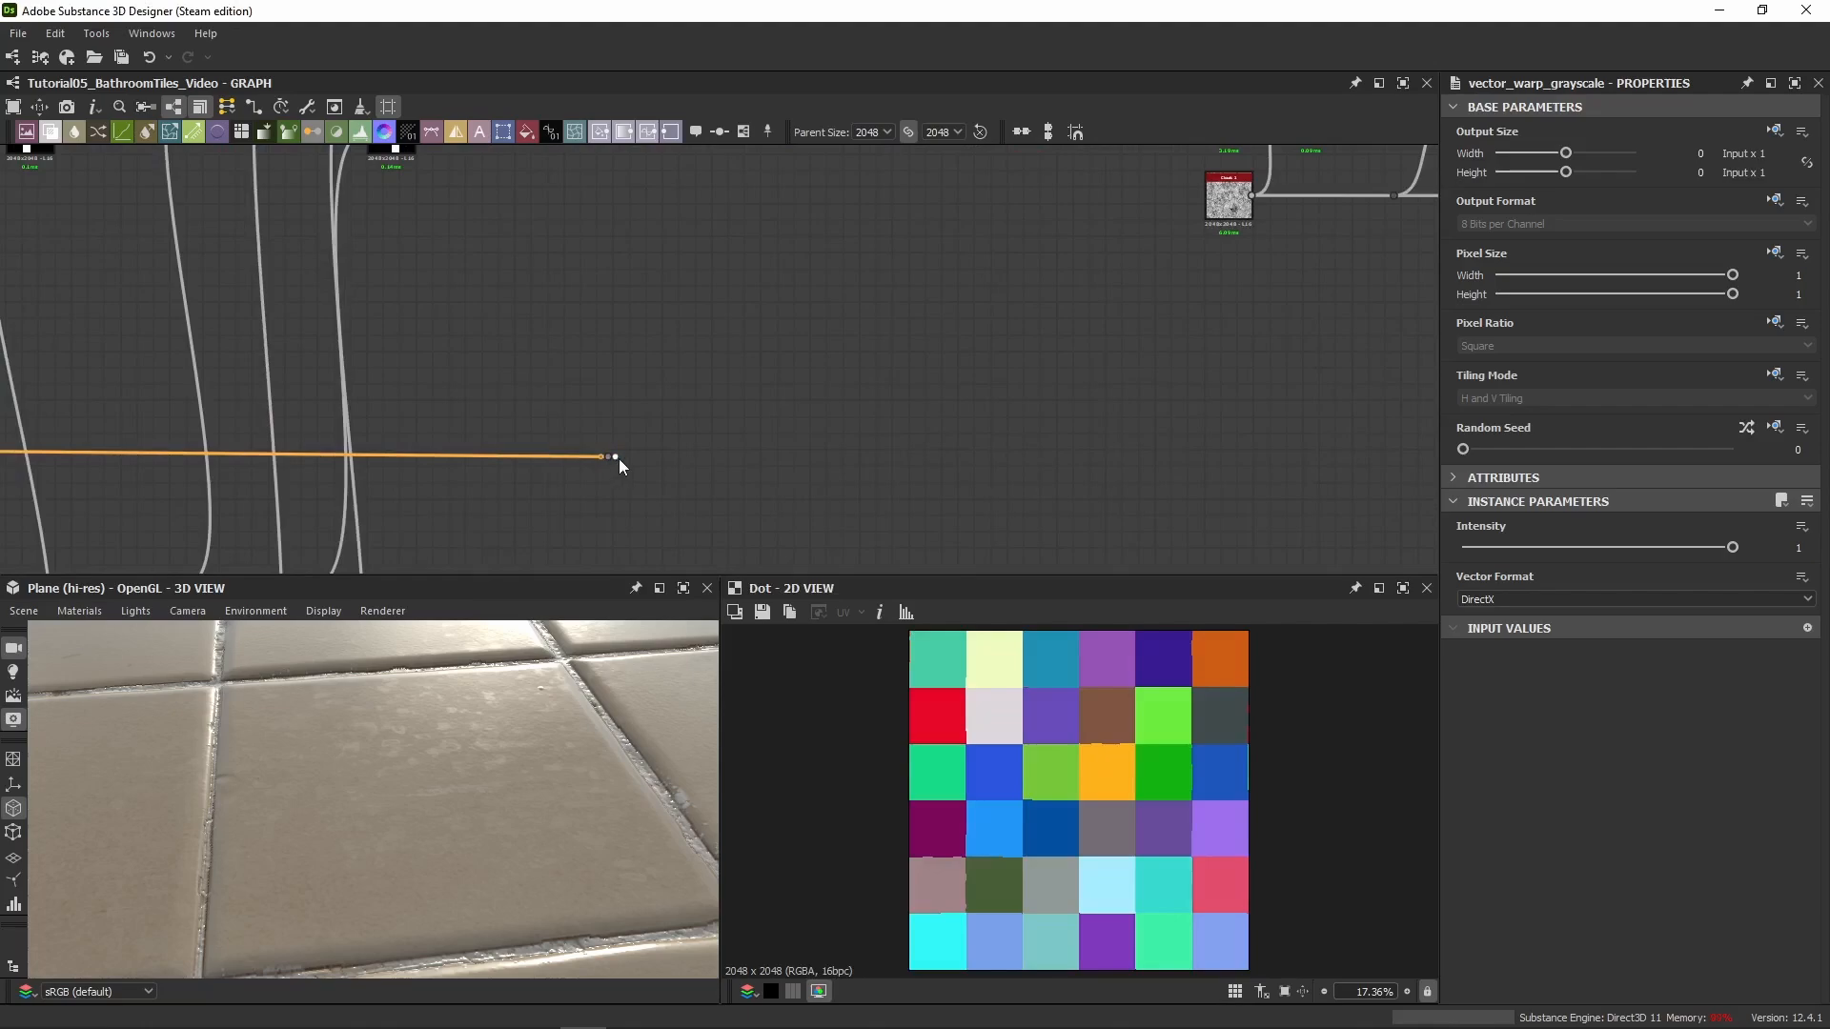
# Connect the new Dot to the Vector Warp Grayscale's Vector Map input and move the Dot along until it sits beneath that node
pyautogui.click(620, 460)
pyautogui.scroll(-8, 686, 324)
pyautogui.moveTo(700, 262); pyautogui.dragTo(707, 361, button='middle')
pyautogui.scroll(7, 1002, 326)
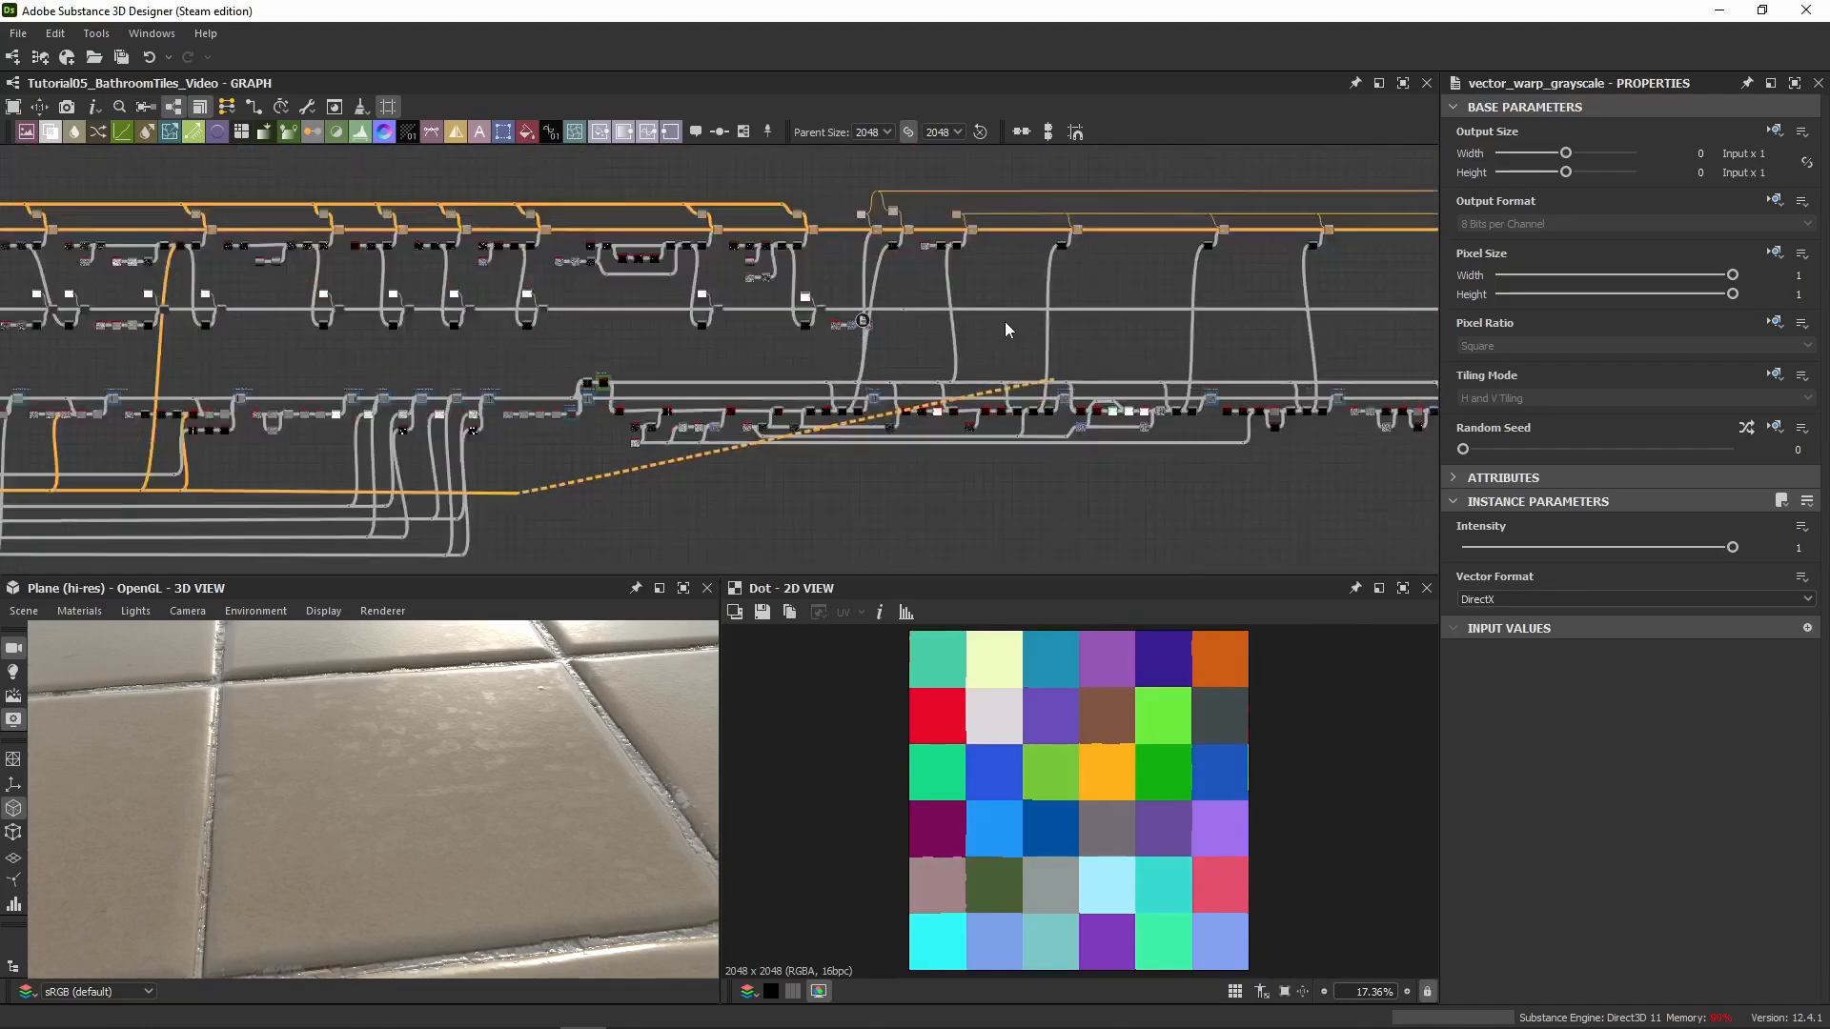
pyautogui.click(735, 334)
pyautogui.scroll(-6, 741, 334)
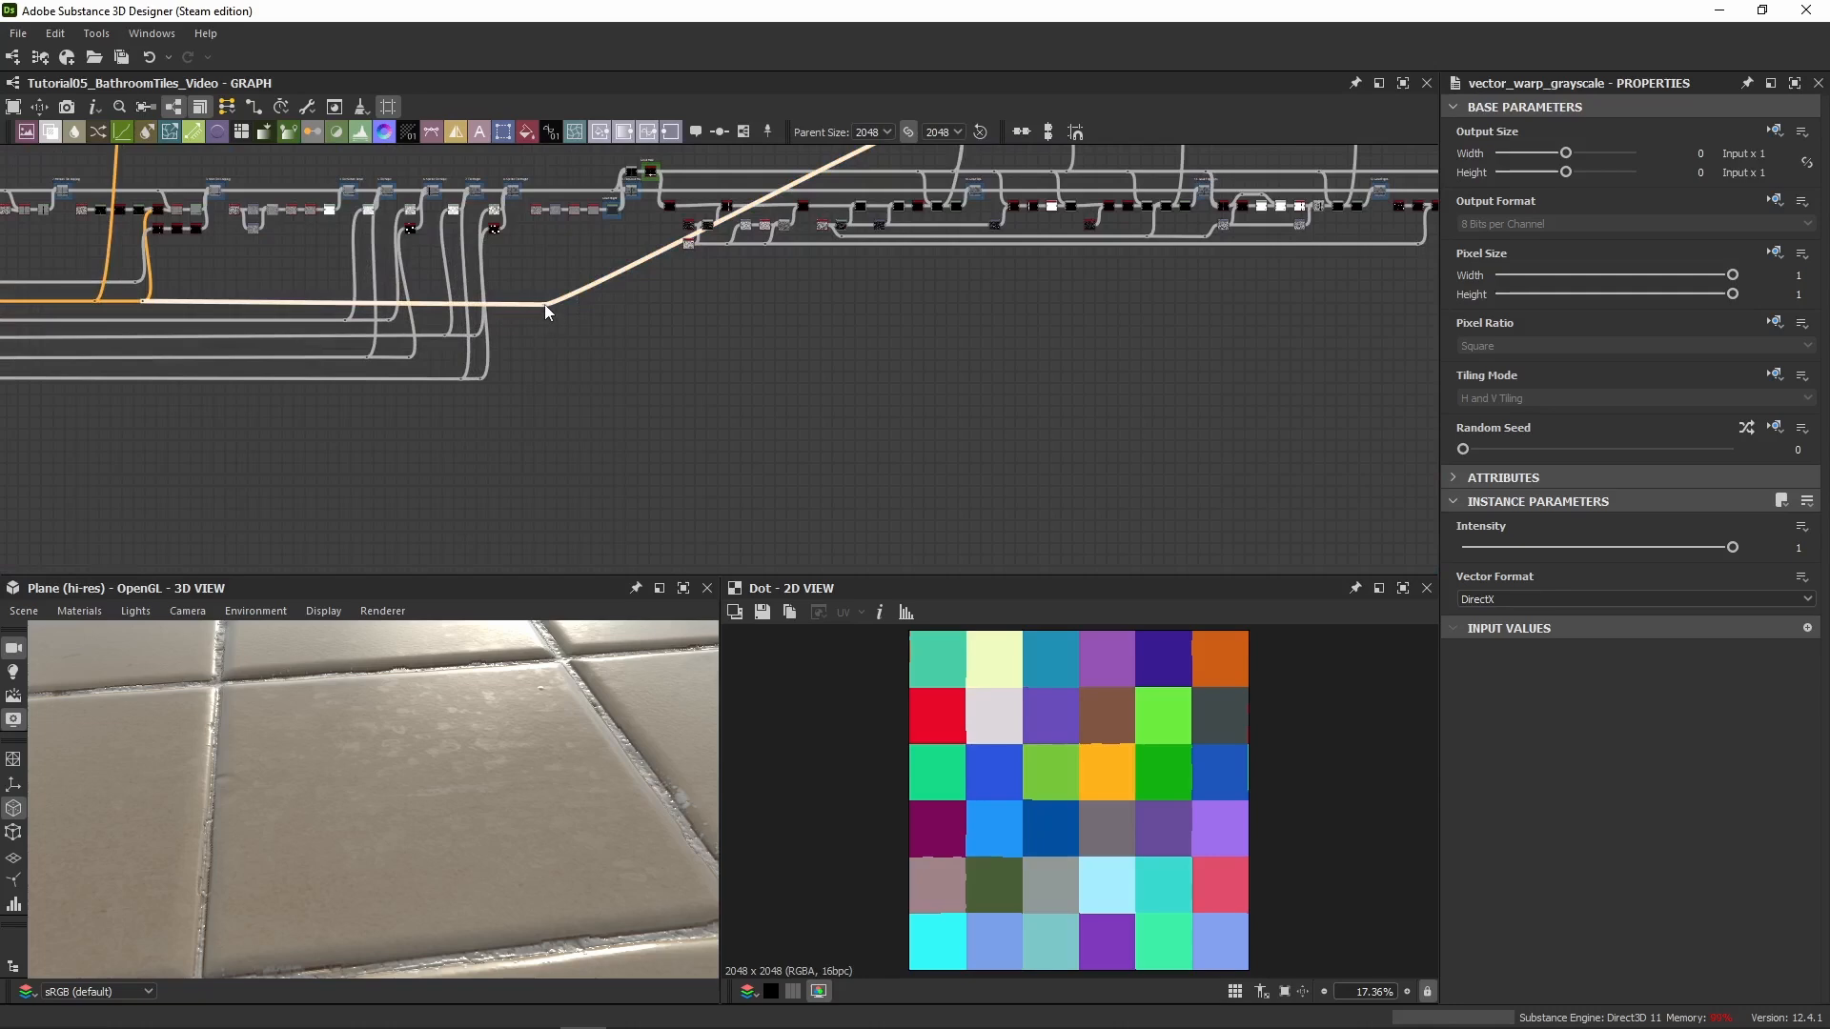
pyautogui.moveTo(545, 305); pyautogui.dragTo(923, 311)
pyautogui.scroll(-1, 957, 246)
pyautogui.moveTo(1032, 202); pyautogui.dragTo(750, 318, button='middle')
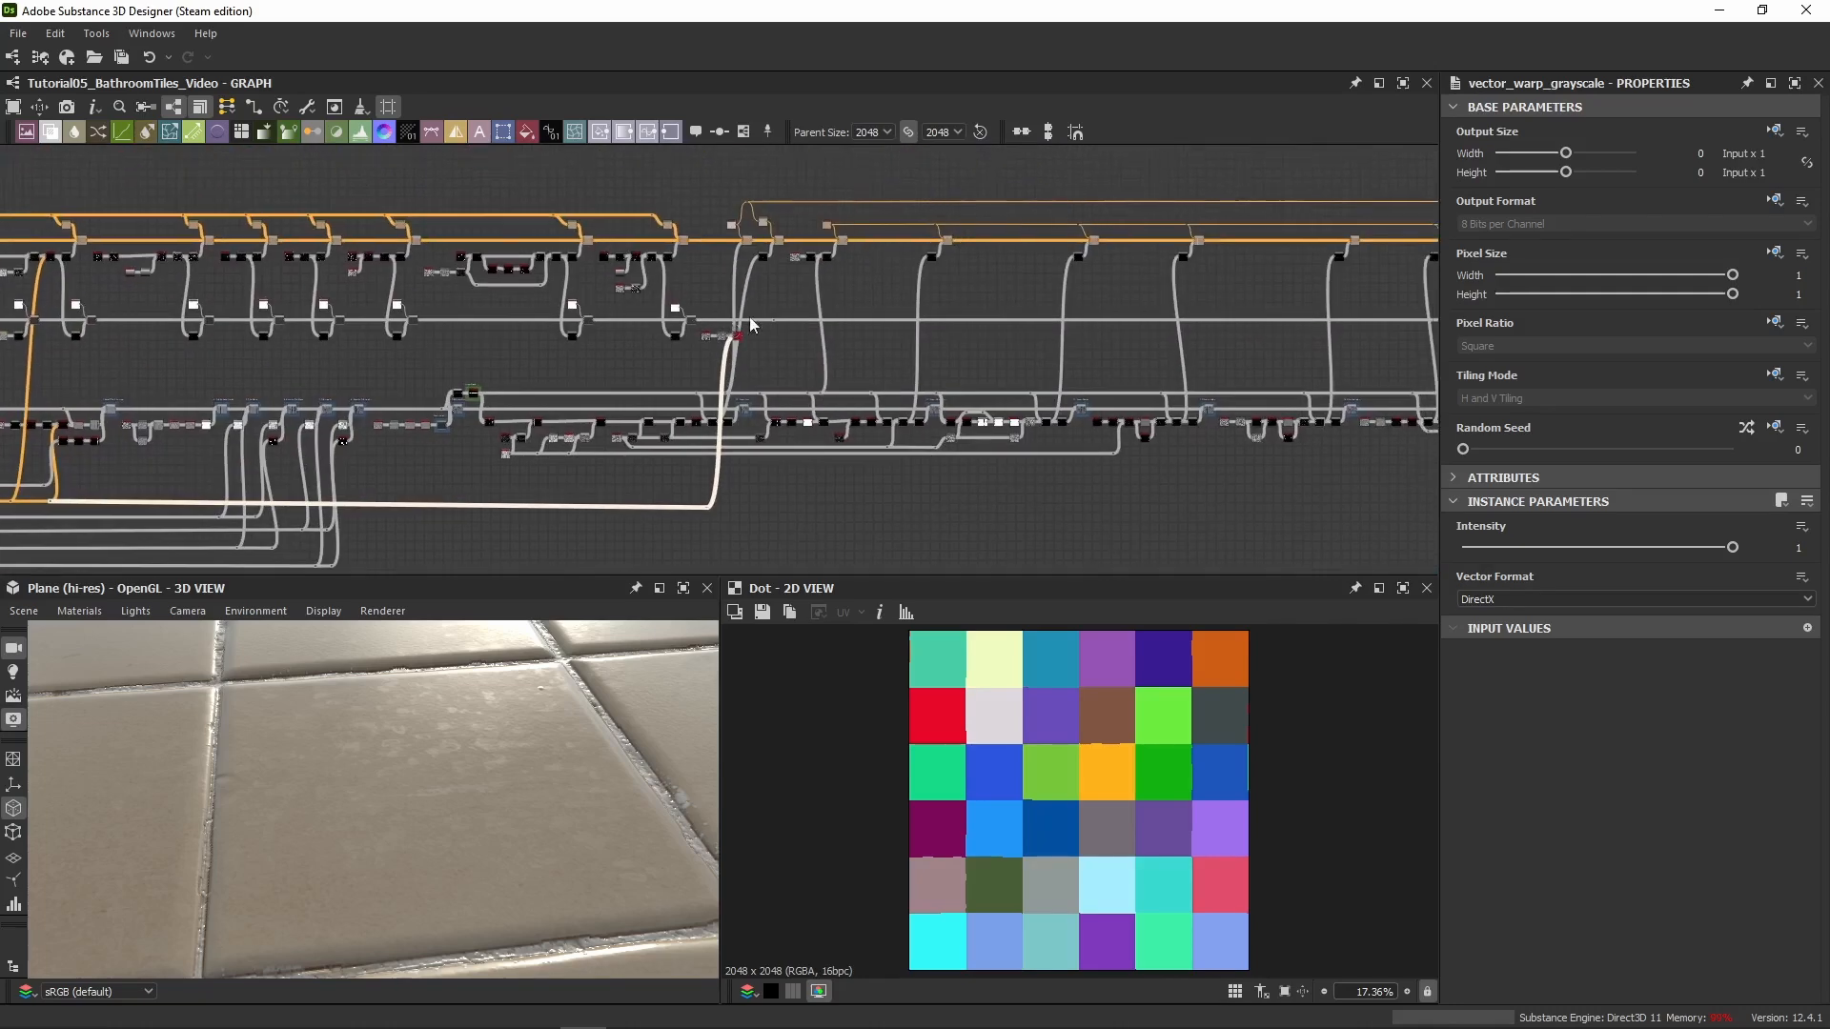
# Preview the Vector Warp Grayscale and set its Intensity to 5
pyautogui.scroll(5, 739, 374)
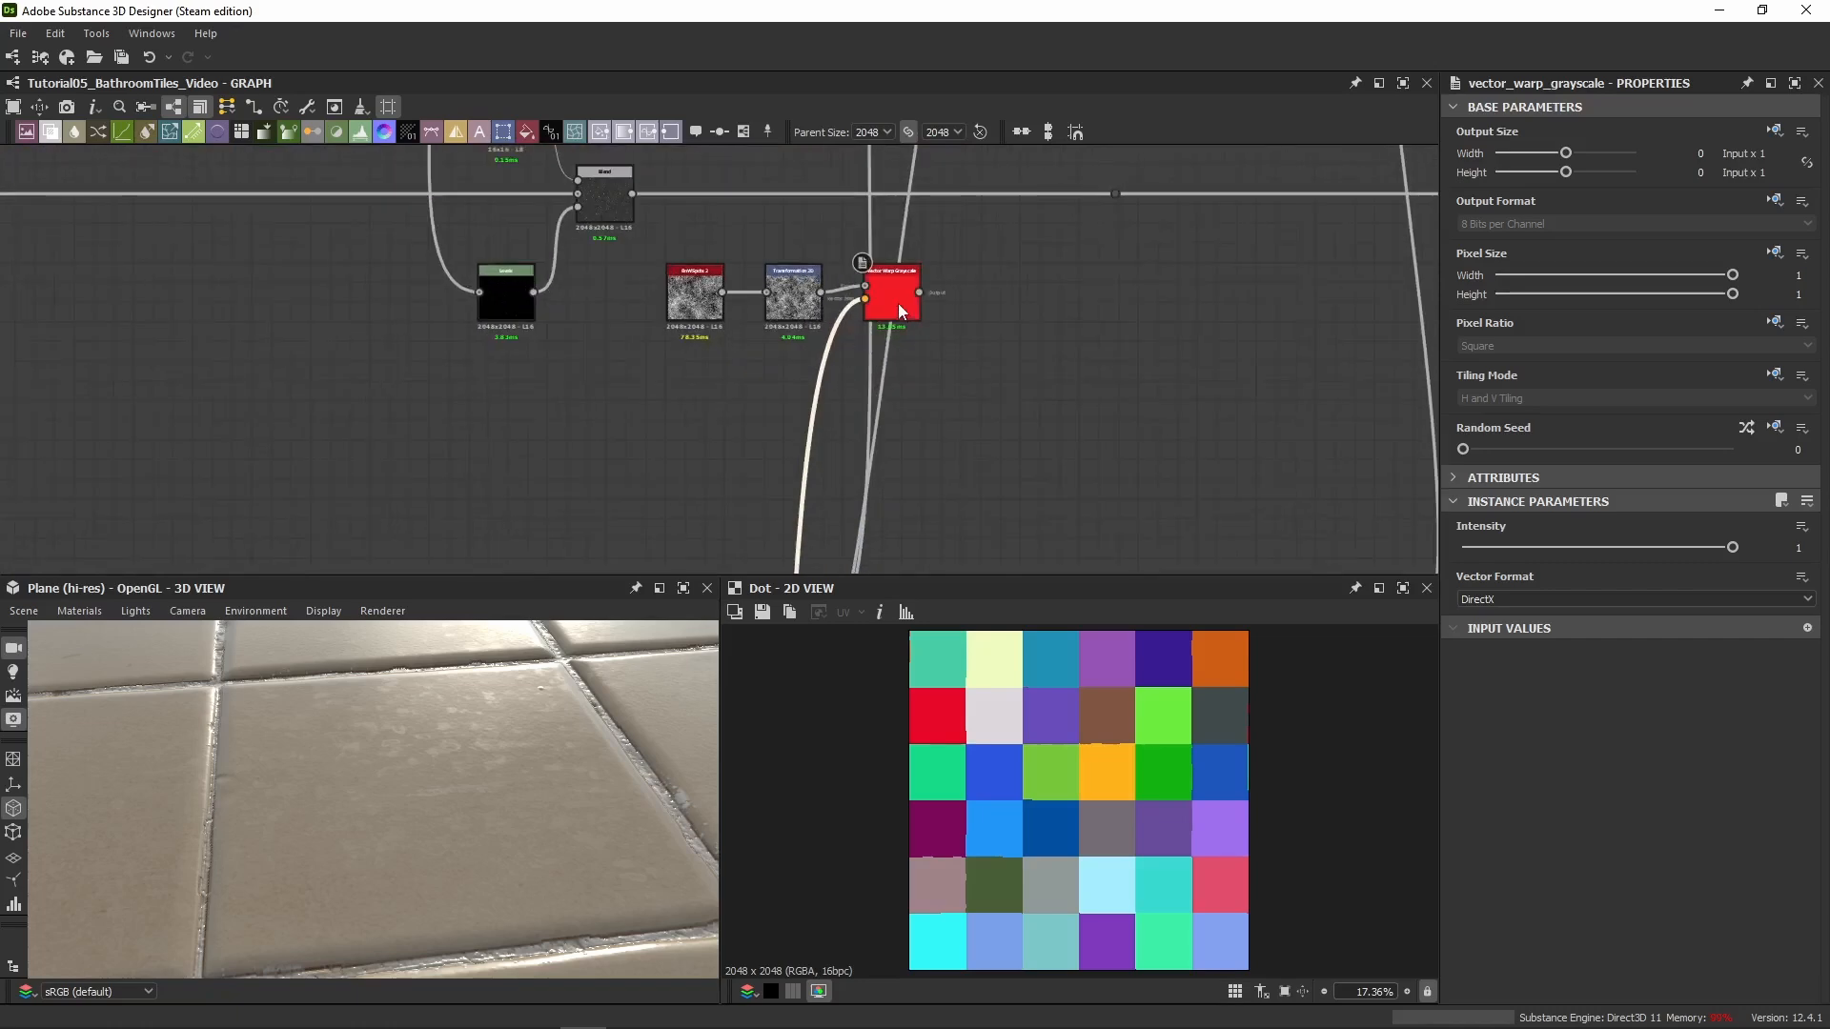
pyautogui.doubleClick(897, 304)
pyautogui.moveTo(1013, 310); pyautogui.dragTo(840, 343, button='middle')
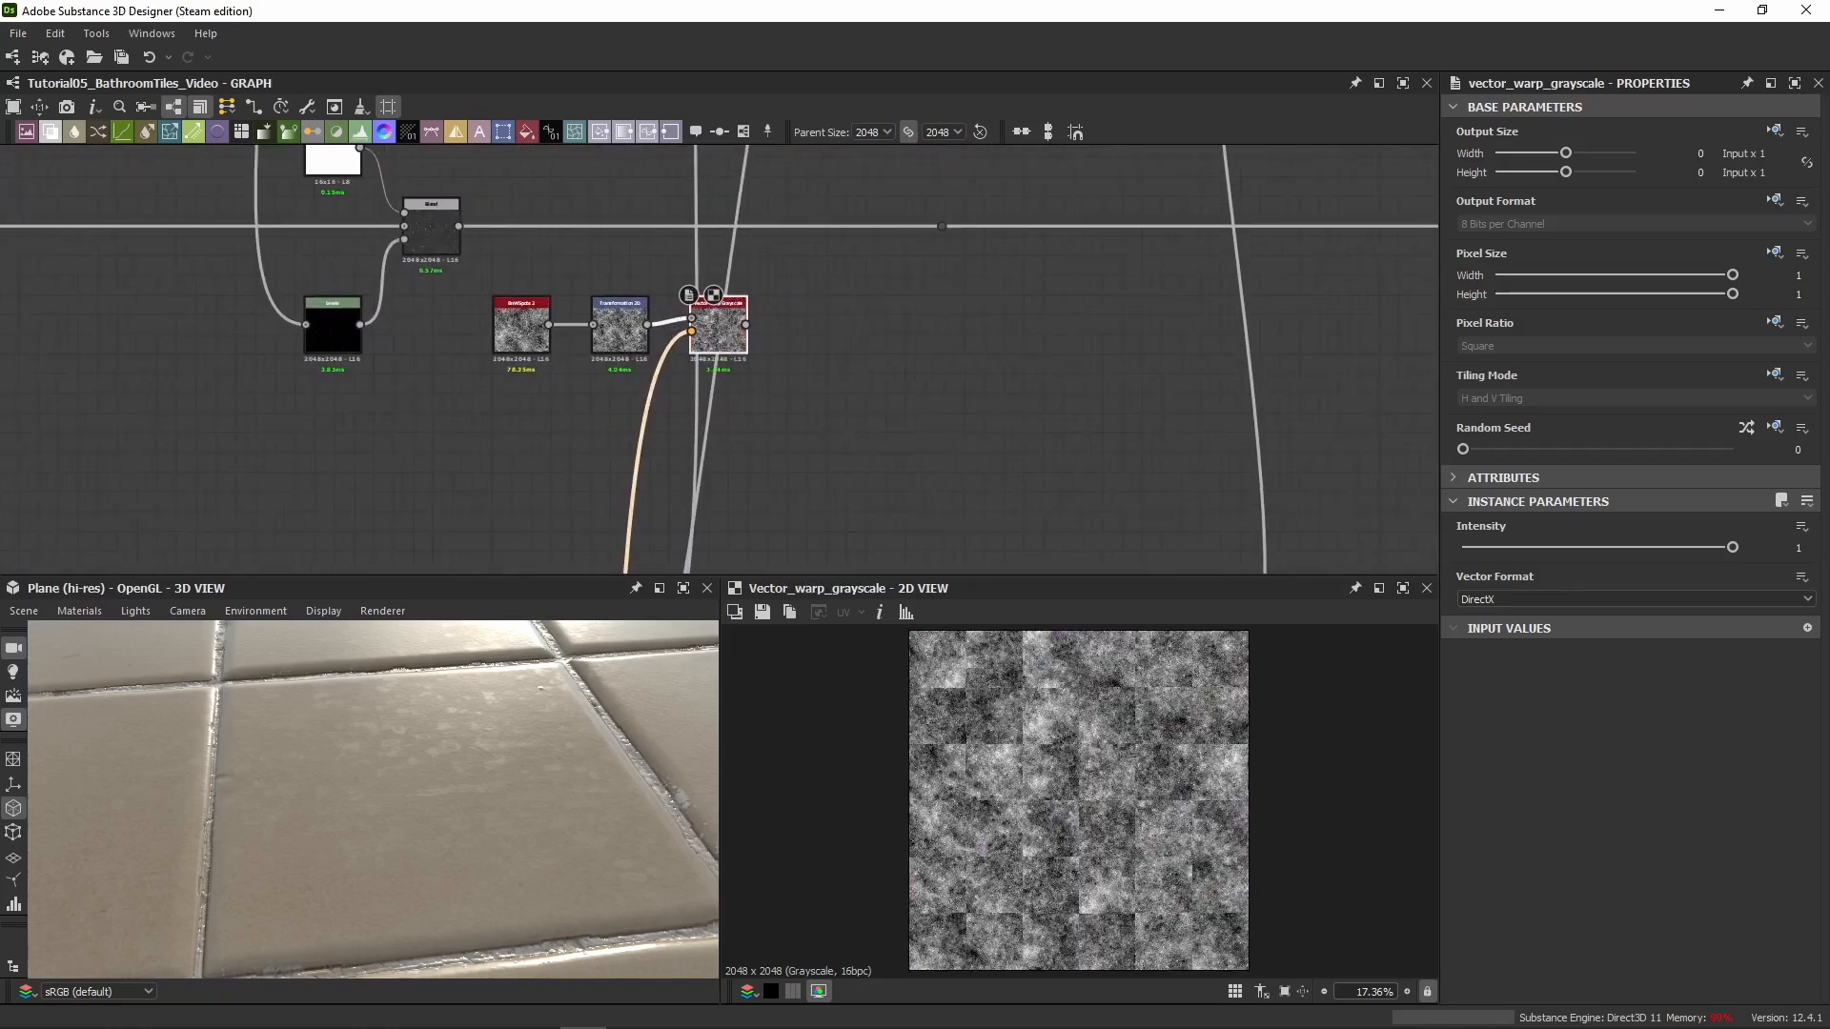
pyautogui.click(1798, 547)
pyautogui.write('5')
pyautogui.press('Return')
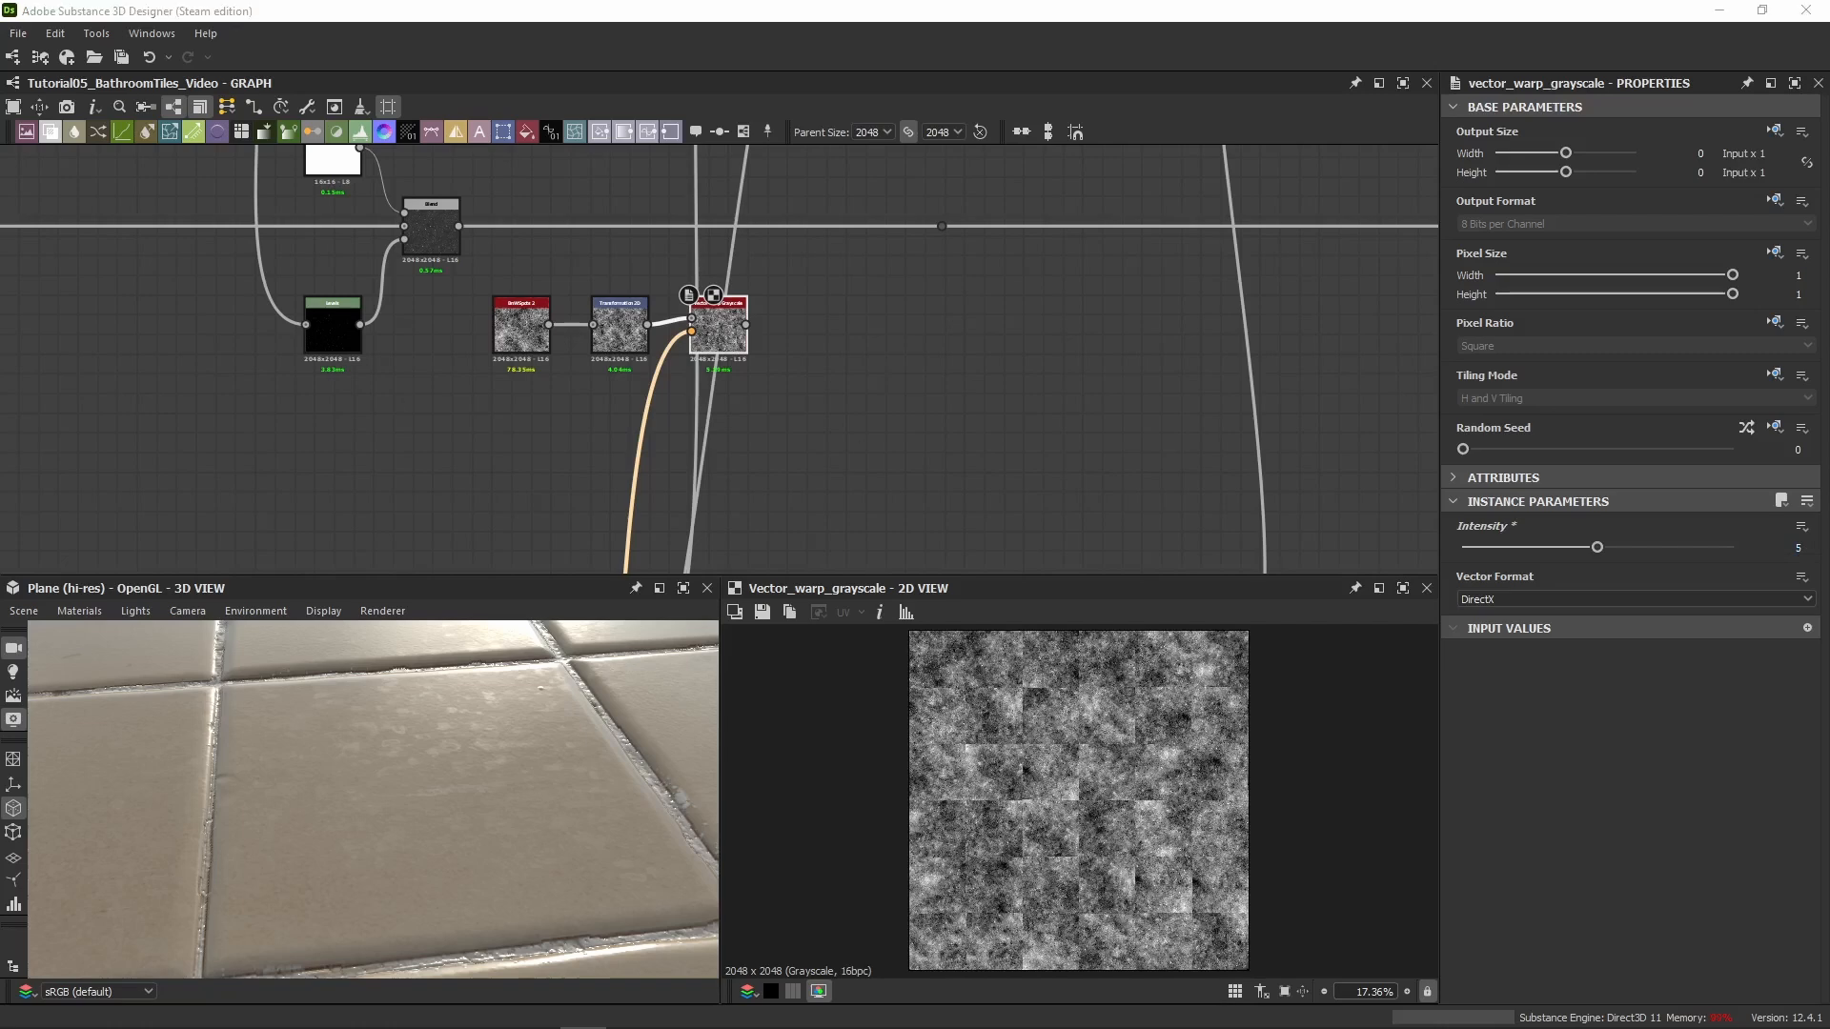
# Paste a Uniform Color, Levels and Blend set, feed the warped spots into the Levels, and insert the Blend after the eleventh Blend on the roughness line
pyautogui.click(879, 273)
pyautogui.moveTo(878, 273); pyautogui.dragTo(876, 400, button='middle')
pyautogui.hotkey('ctrl', 'v')
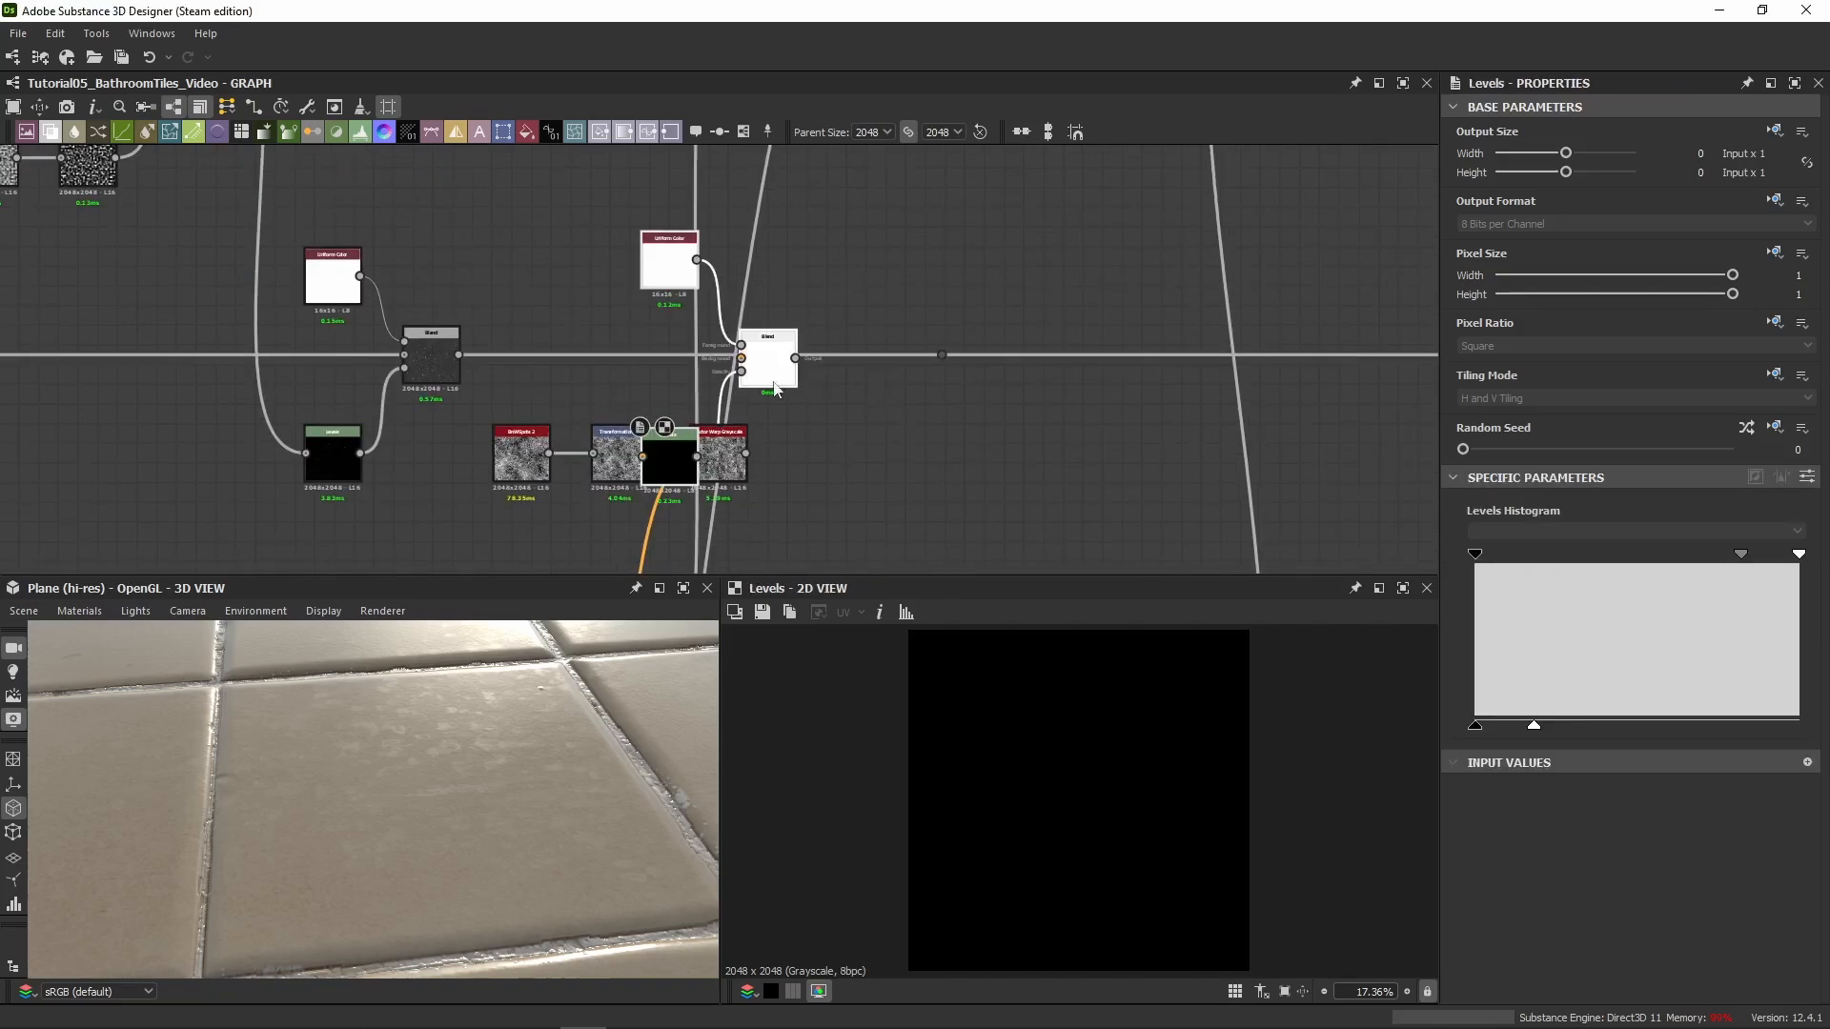
pyautogui.moveTo(753, 371); pyautogui.dragTo(1069, 362)
pyautogui.click(989, 365)
pyautogui.moveTo(945, 200); pyautogui.dragTo(788, 453)
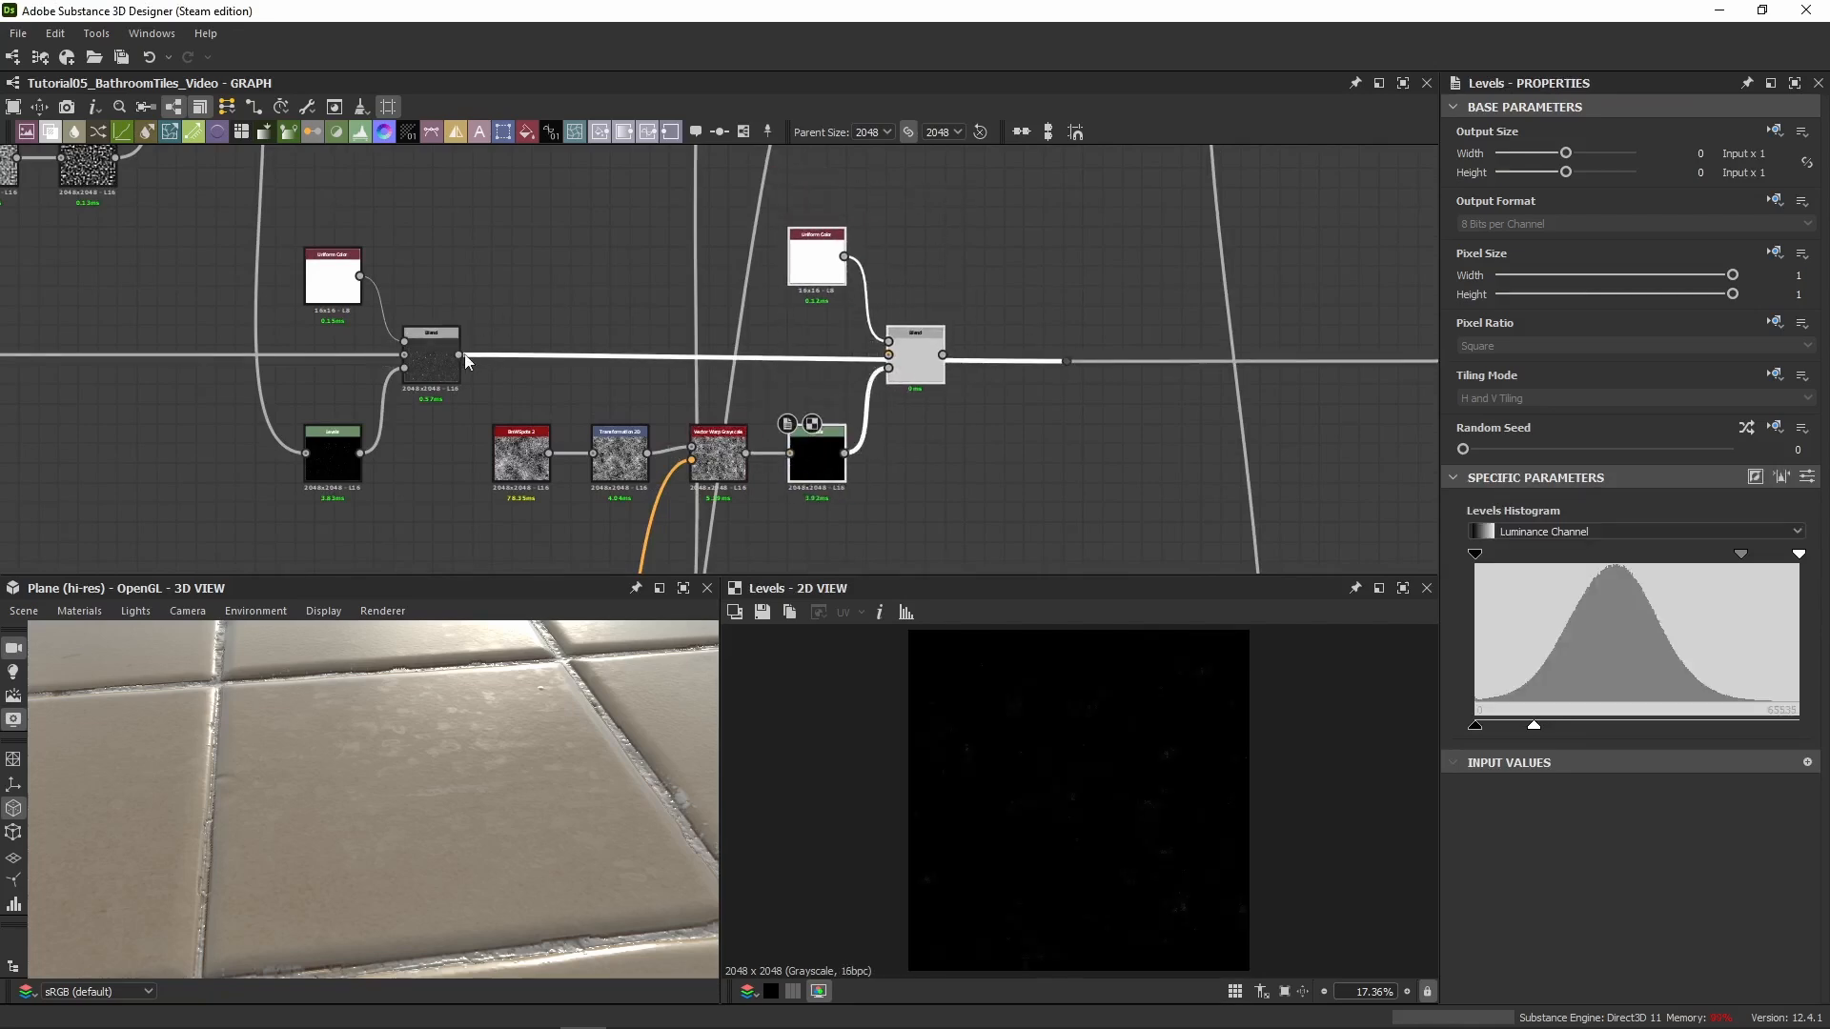
pyautogui.moveTo(462, 356); pyautogui.dragTo(1069, 362)
# Review the pasted Blend's blending mode and the Levels' numeric values, and compare them with the eleventh Blend's settings
pyautogui.click(921, 367)
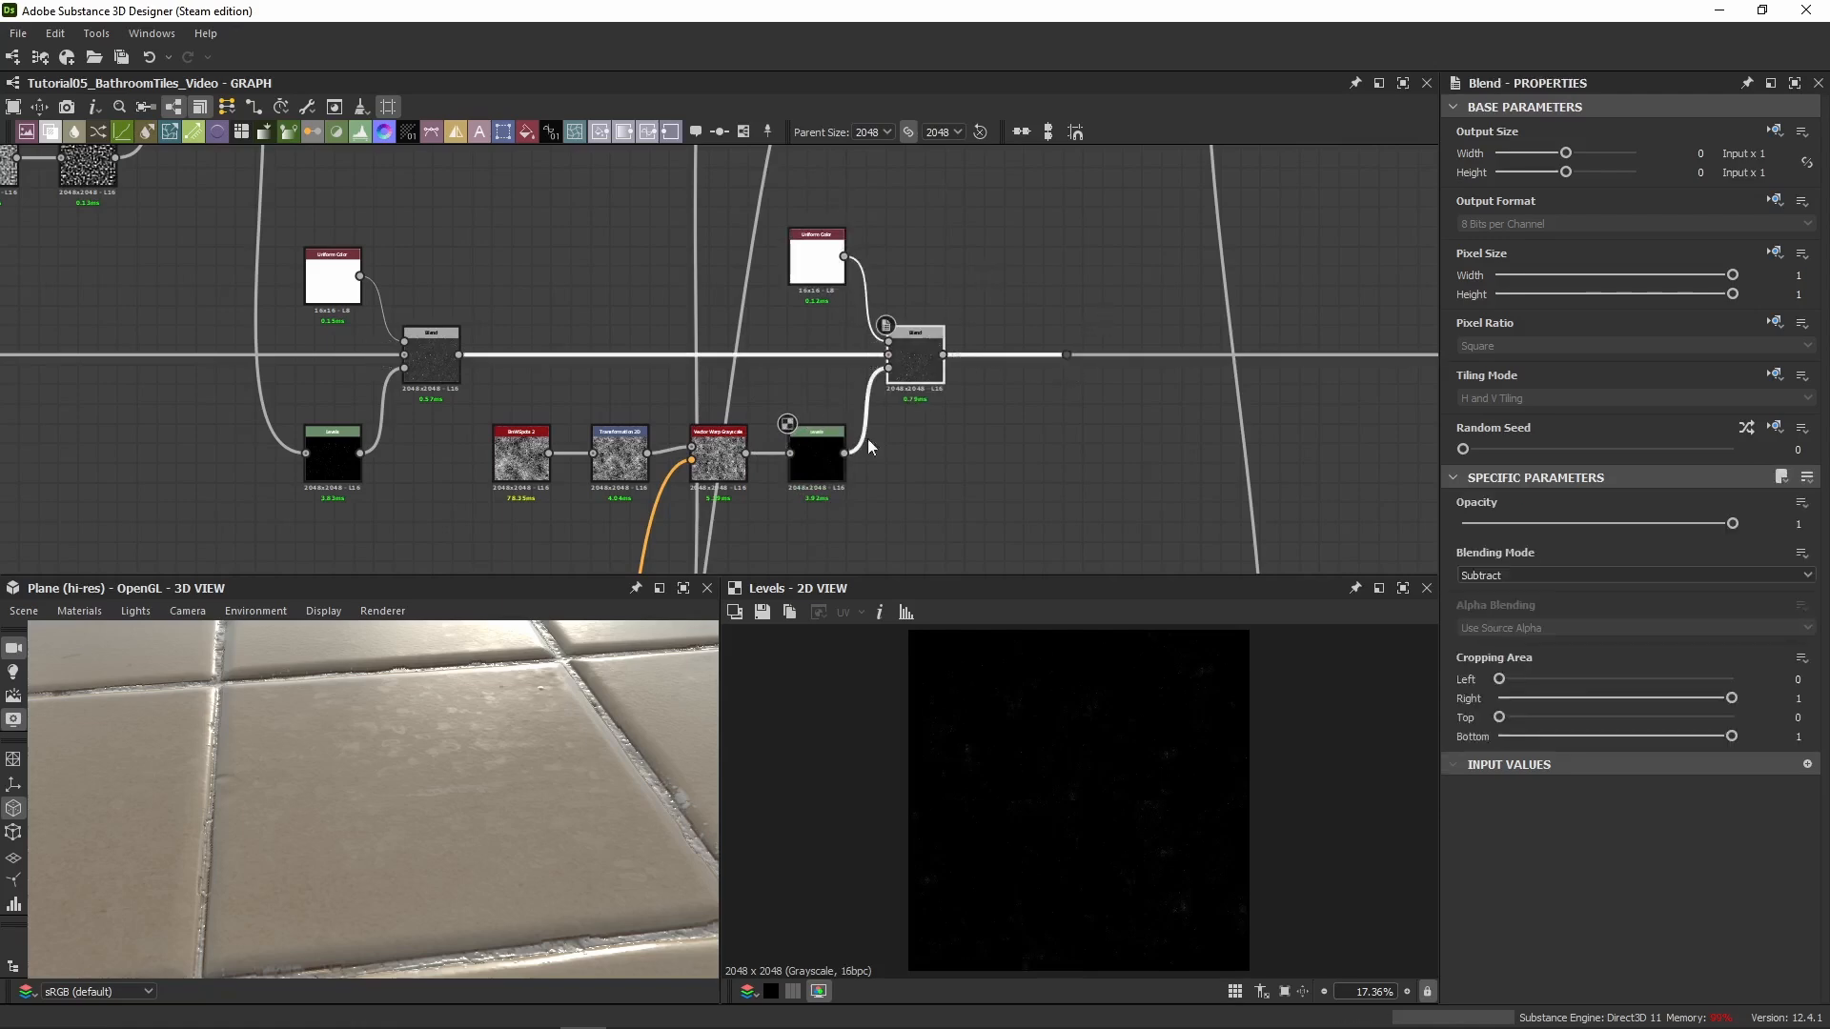
pyautogui.click(817, 457)
pyautogui.click(1783, 476)
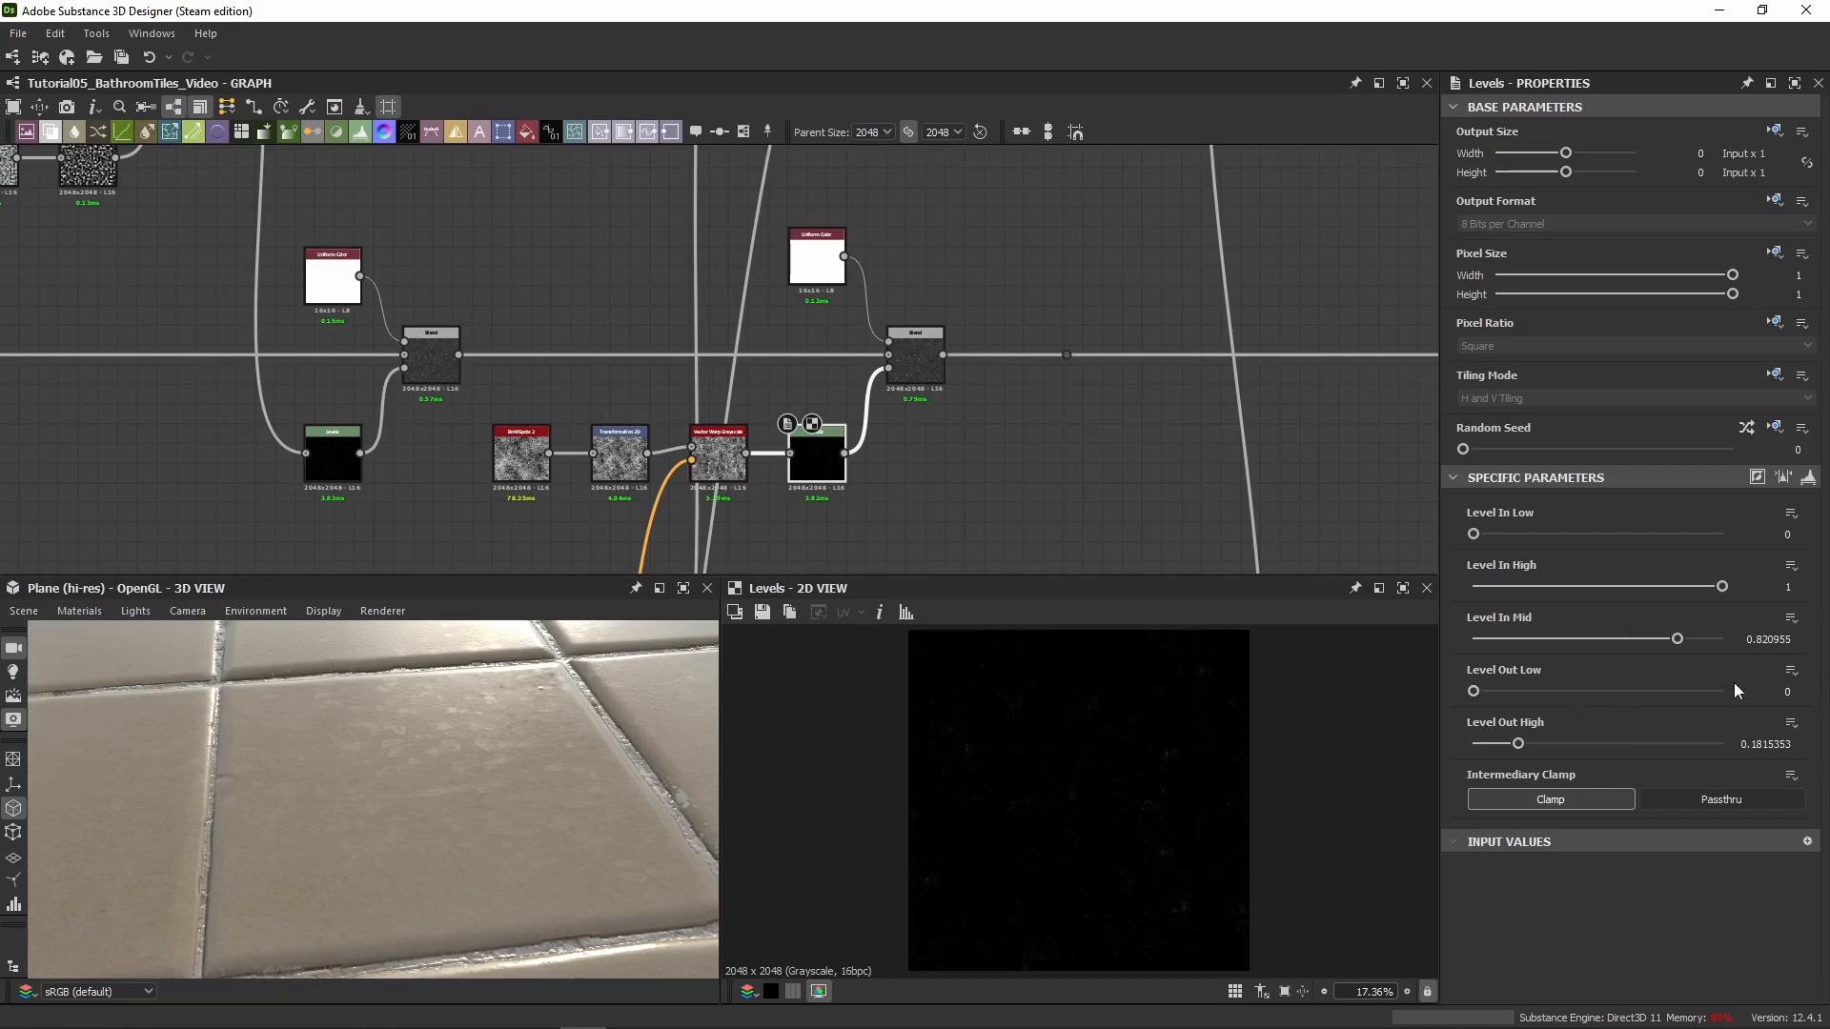
pyautogui.click(912, 367)
pyautogui.click(450, 371)
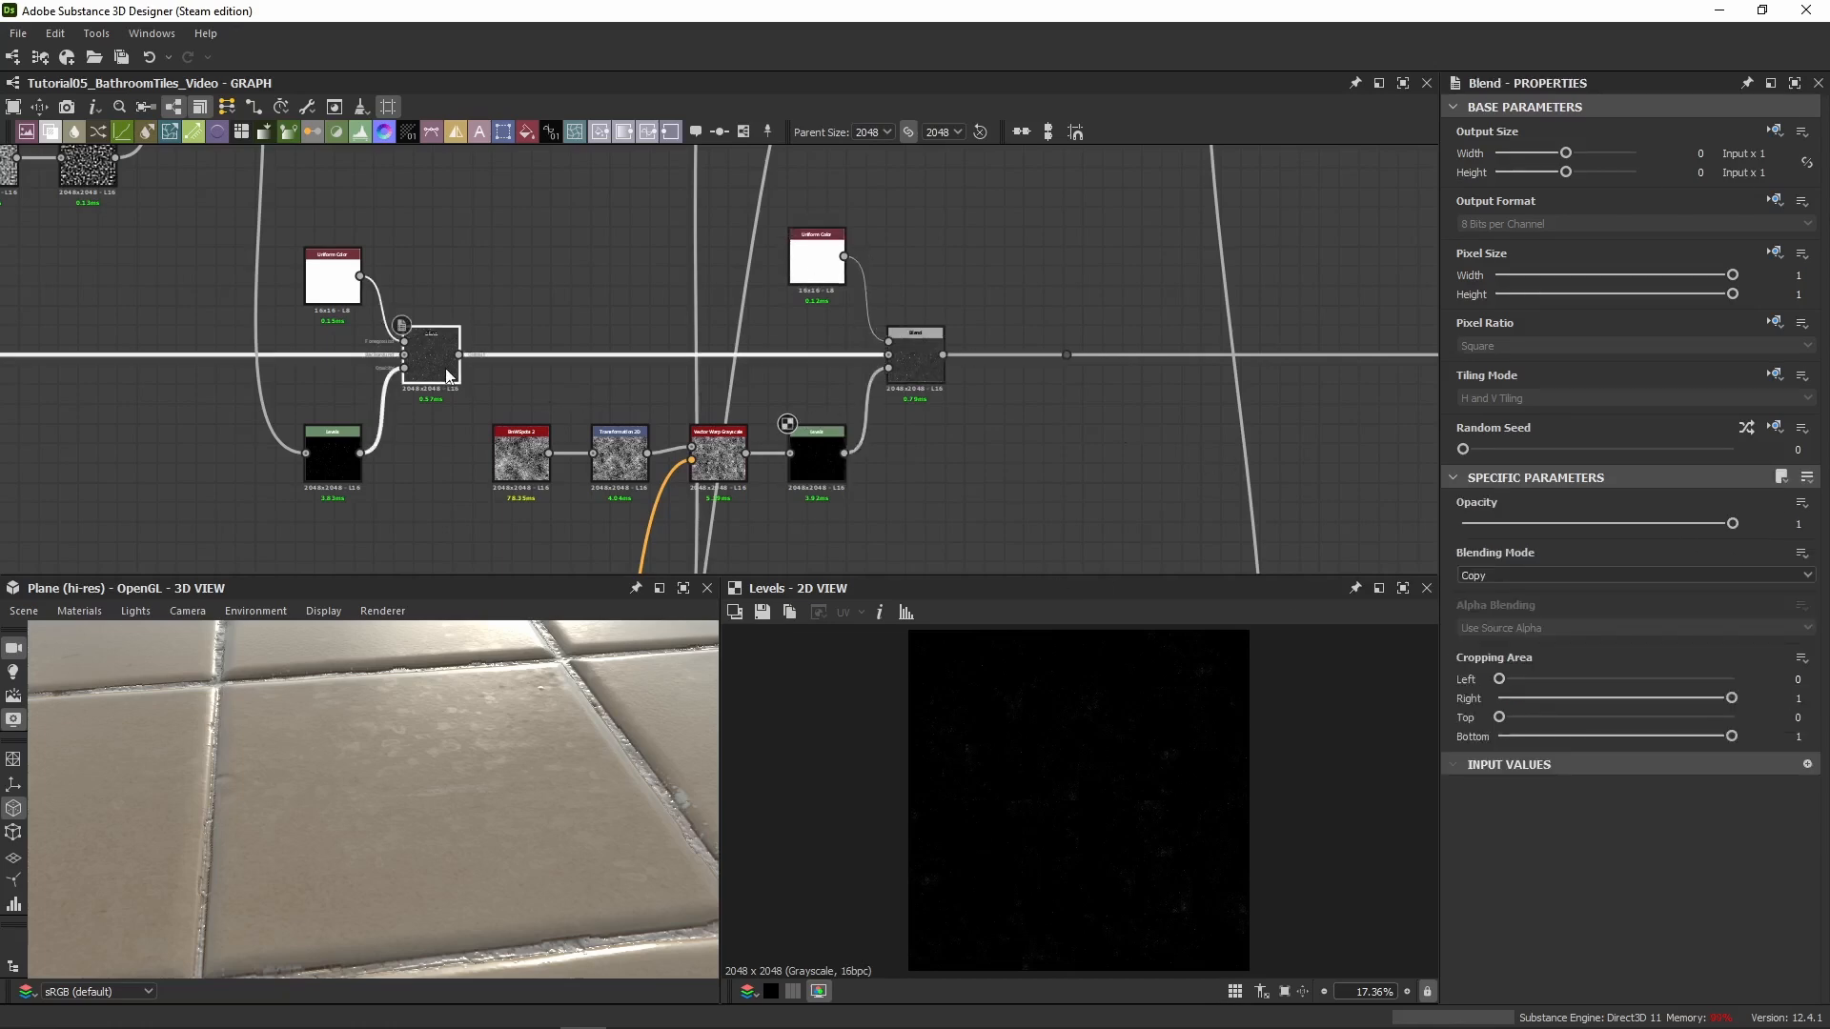
# Compare the eleventh and twelfth Blend outputs, the new Levels mask and the BnW Spots 2 noise close up in the 2D view
pyautogui.doubleClick(447, 375)
pyautogui.doubleClick(914, 364)
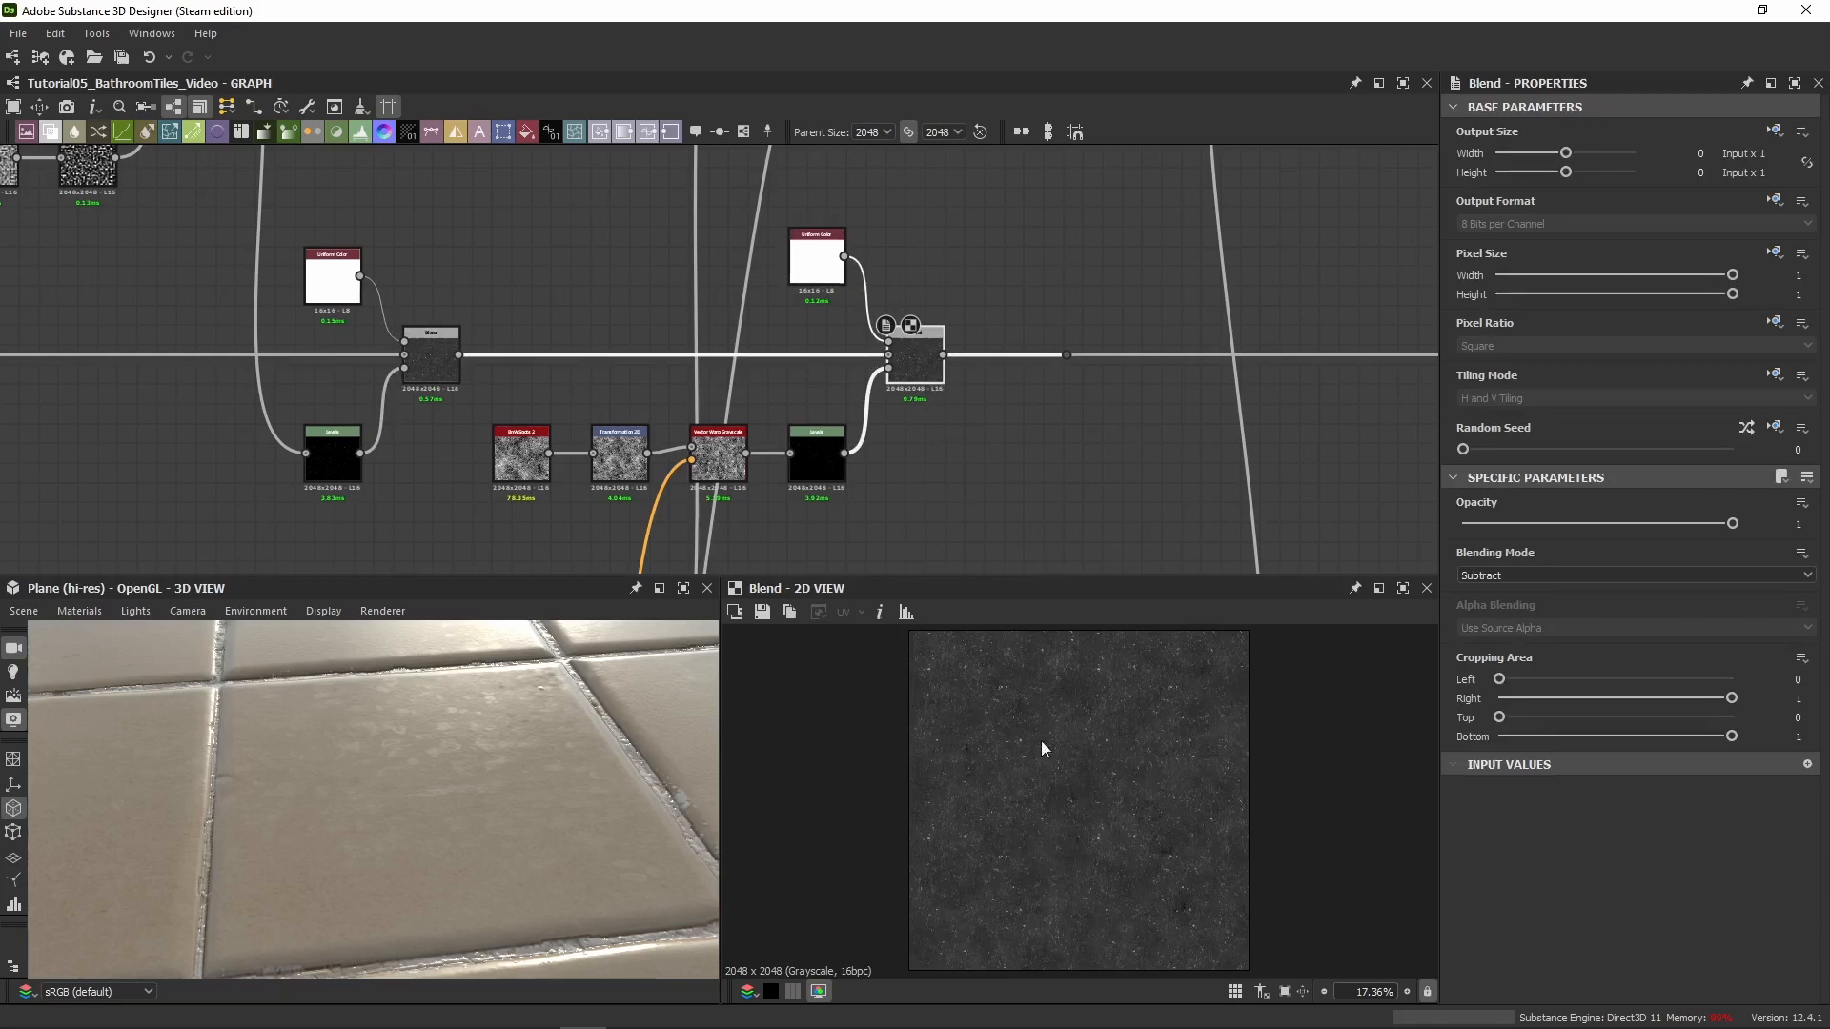
pyautogui.scroll(4, 1035, 723)
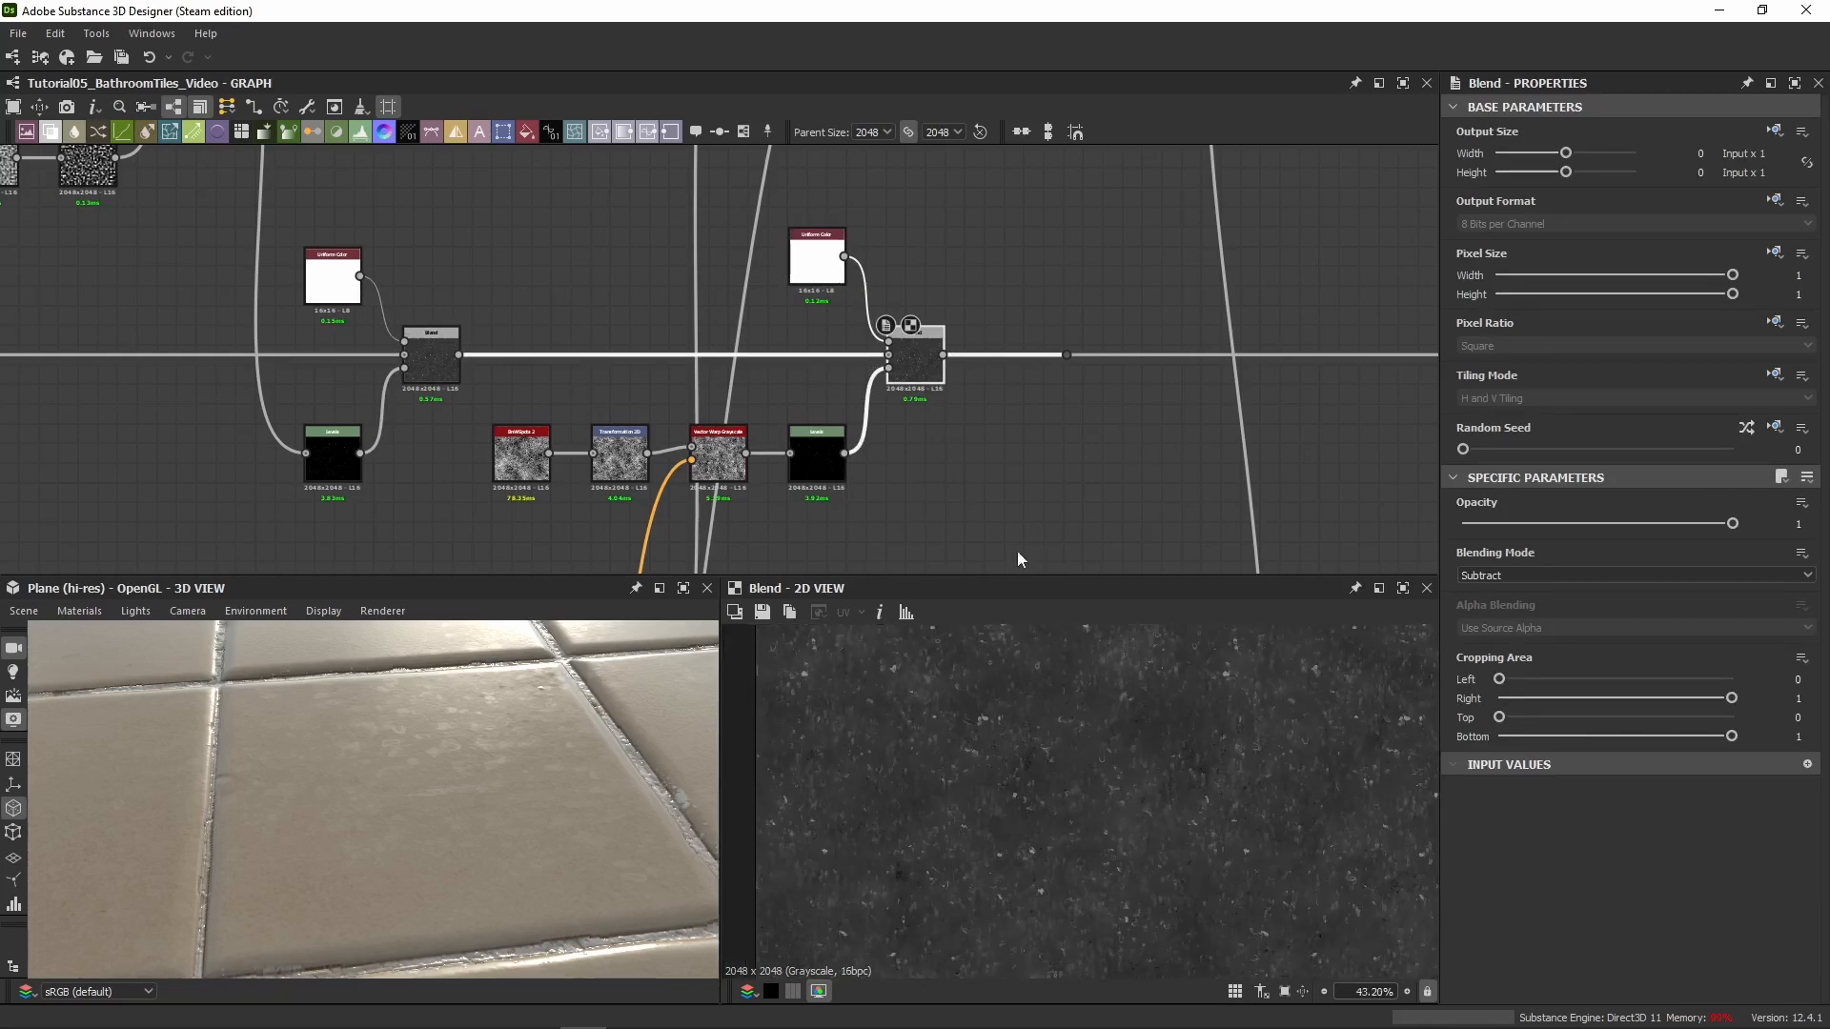
pyautogui.scroll(2, 1001, 732)
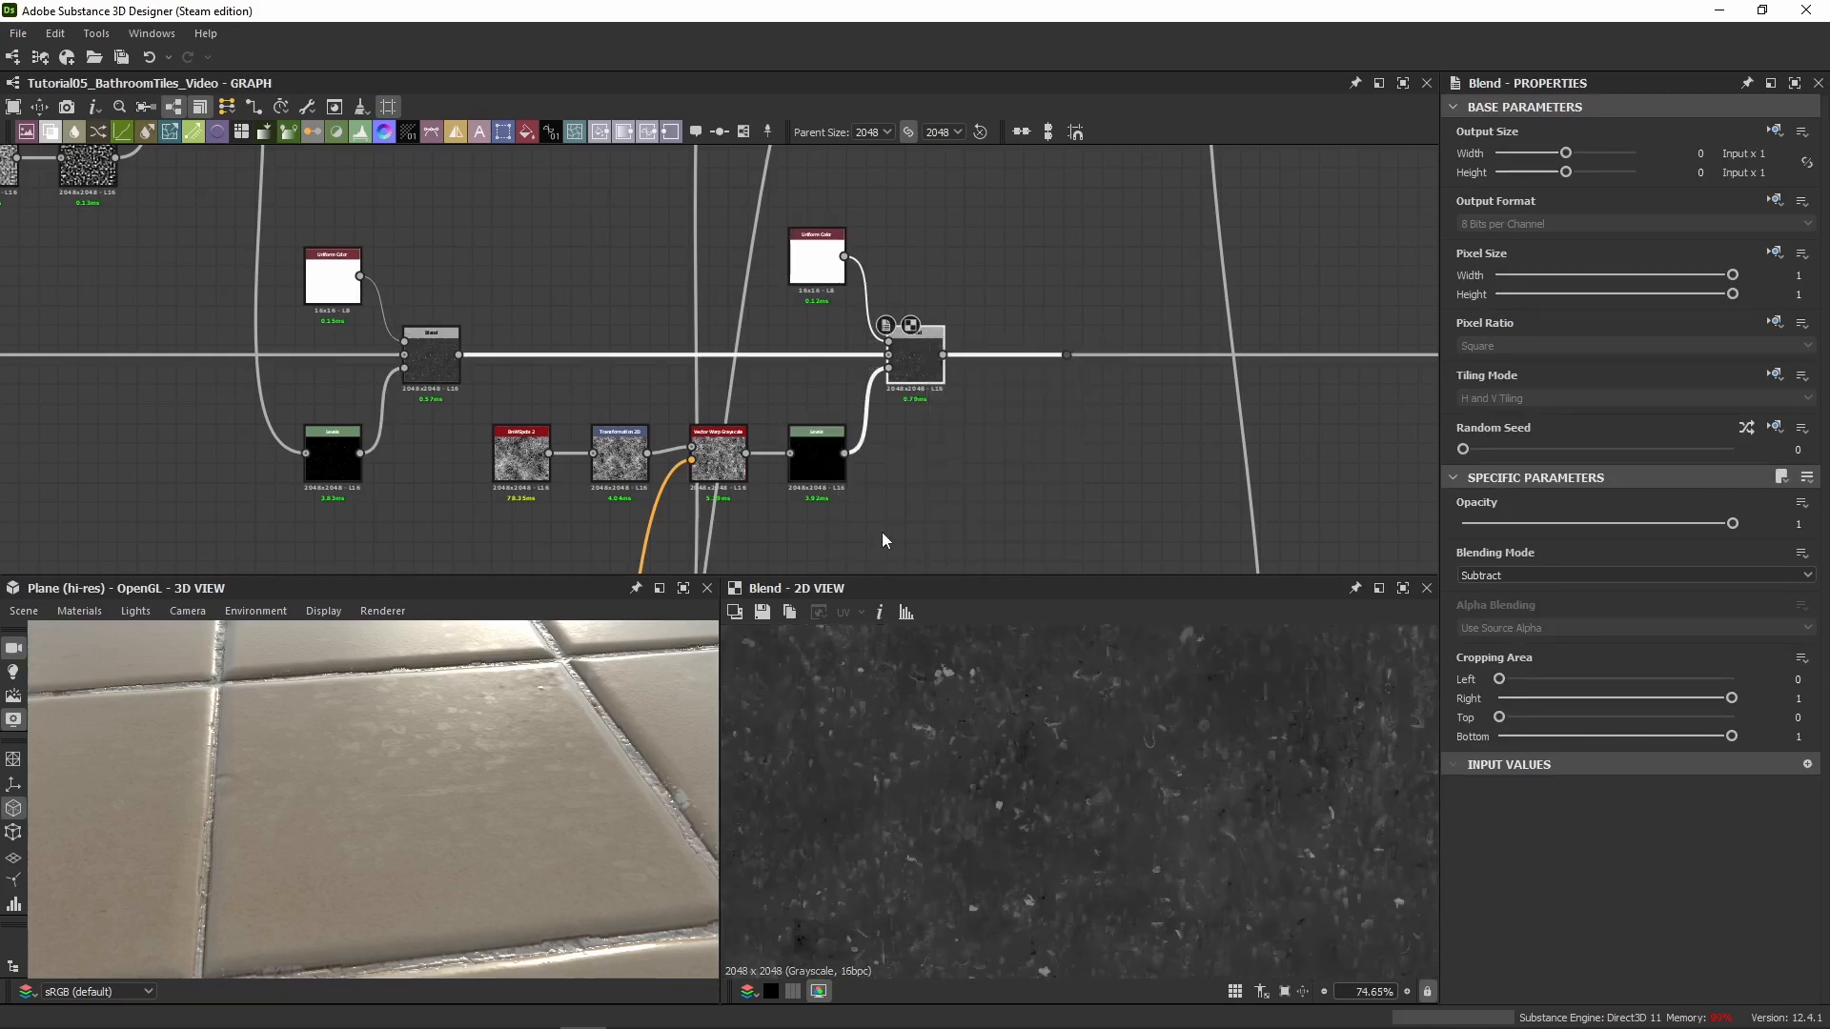
pyautogui.doubleClick(817, 459)
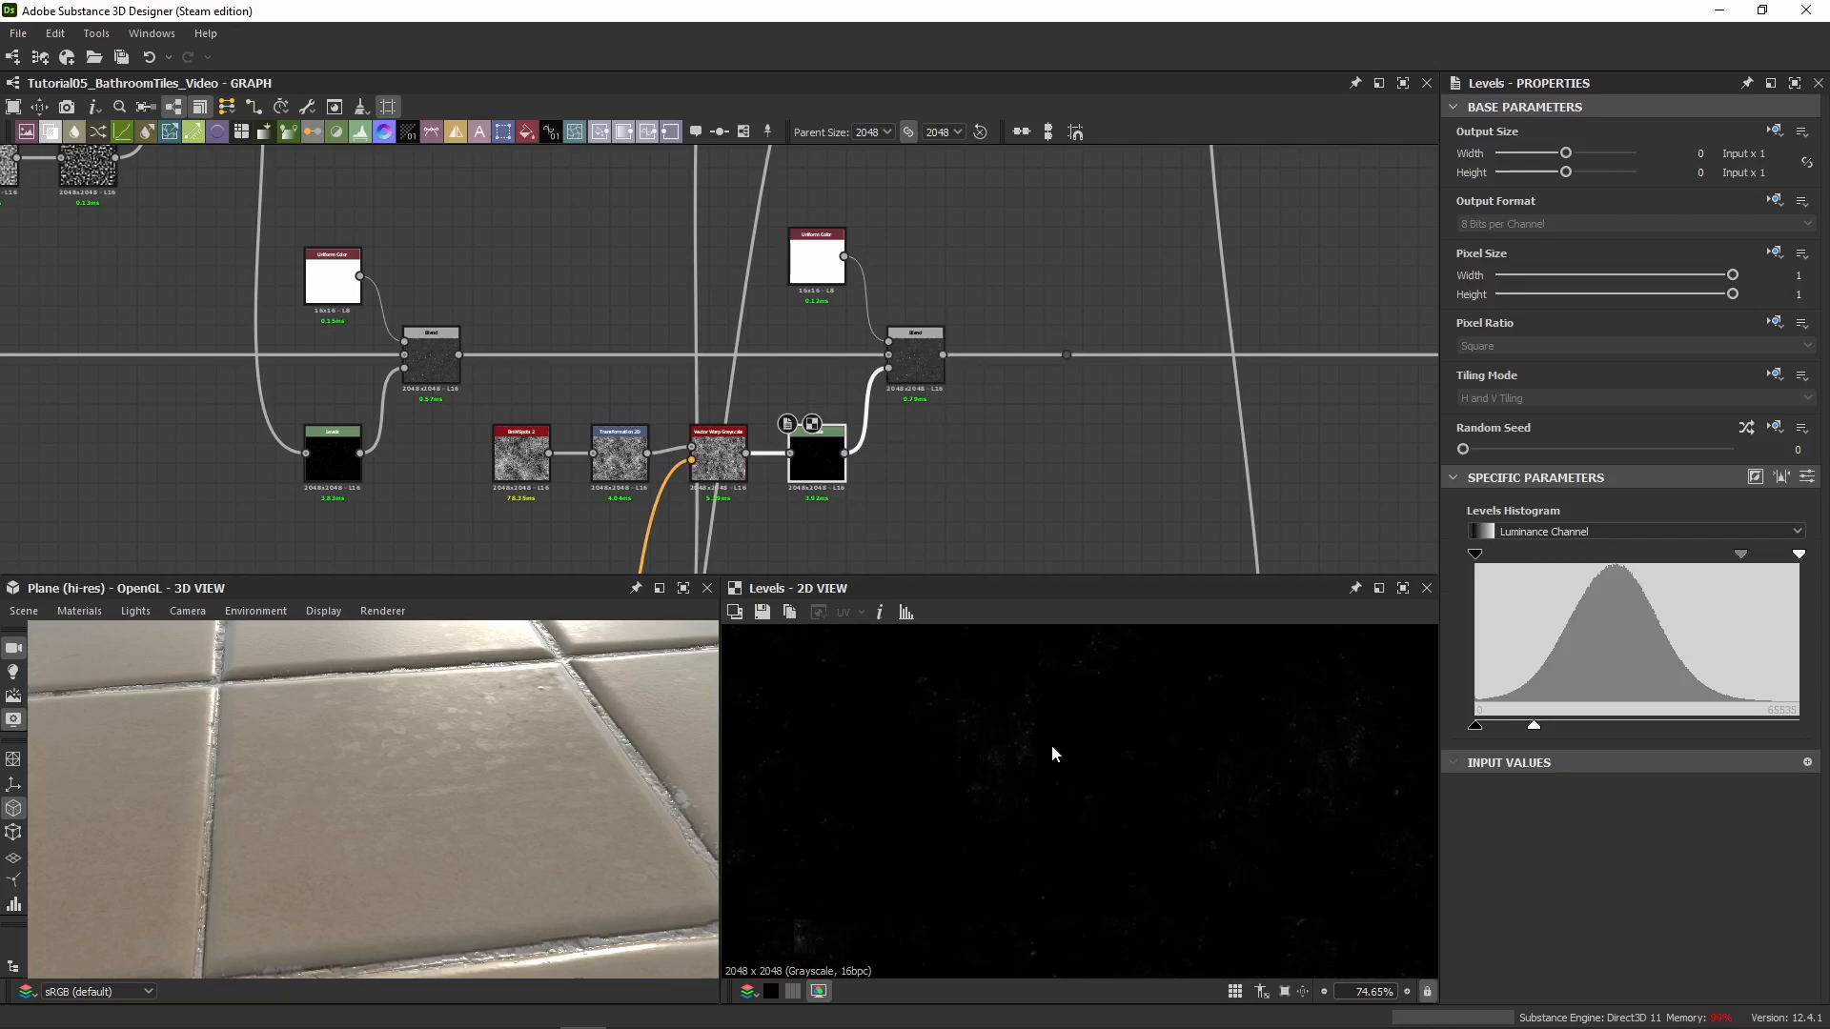
pyautogui.doubleClick(506, 476)
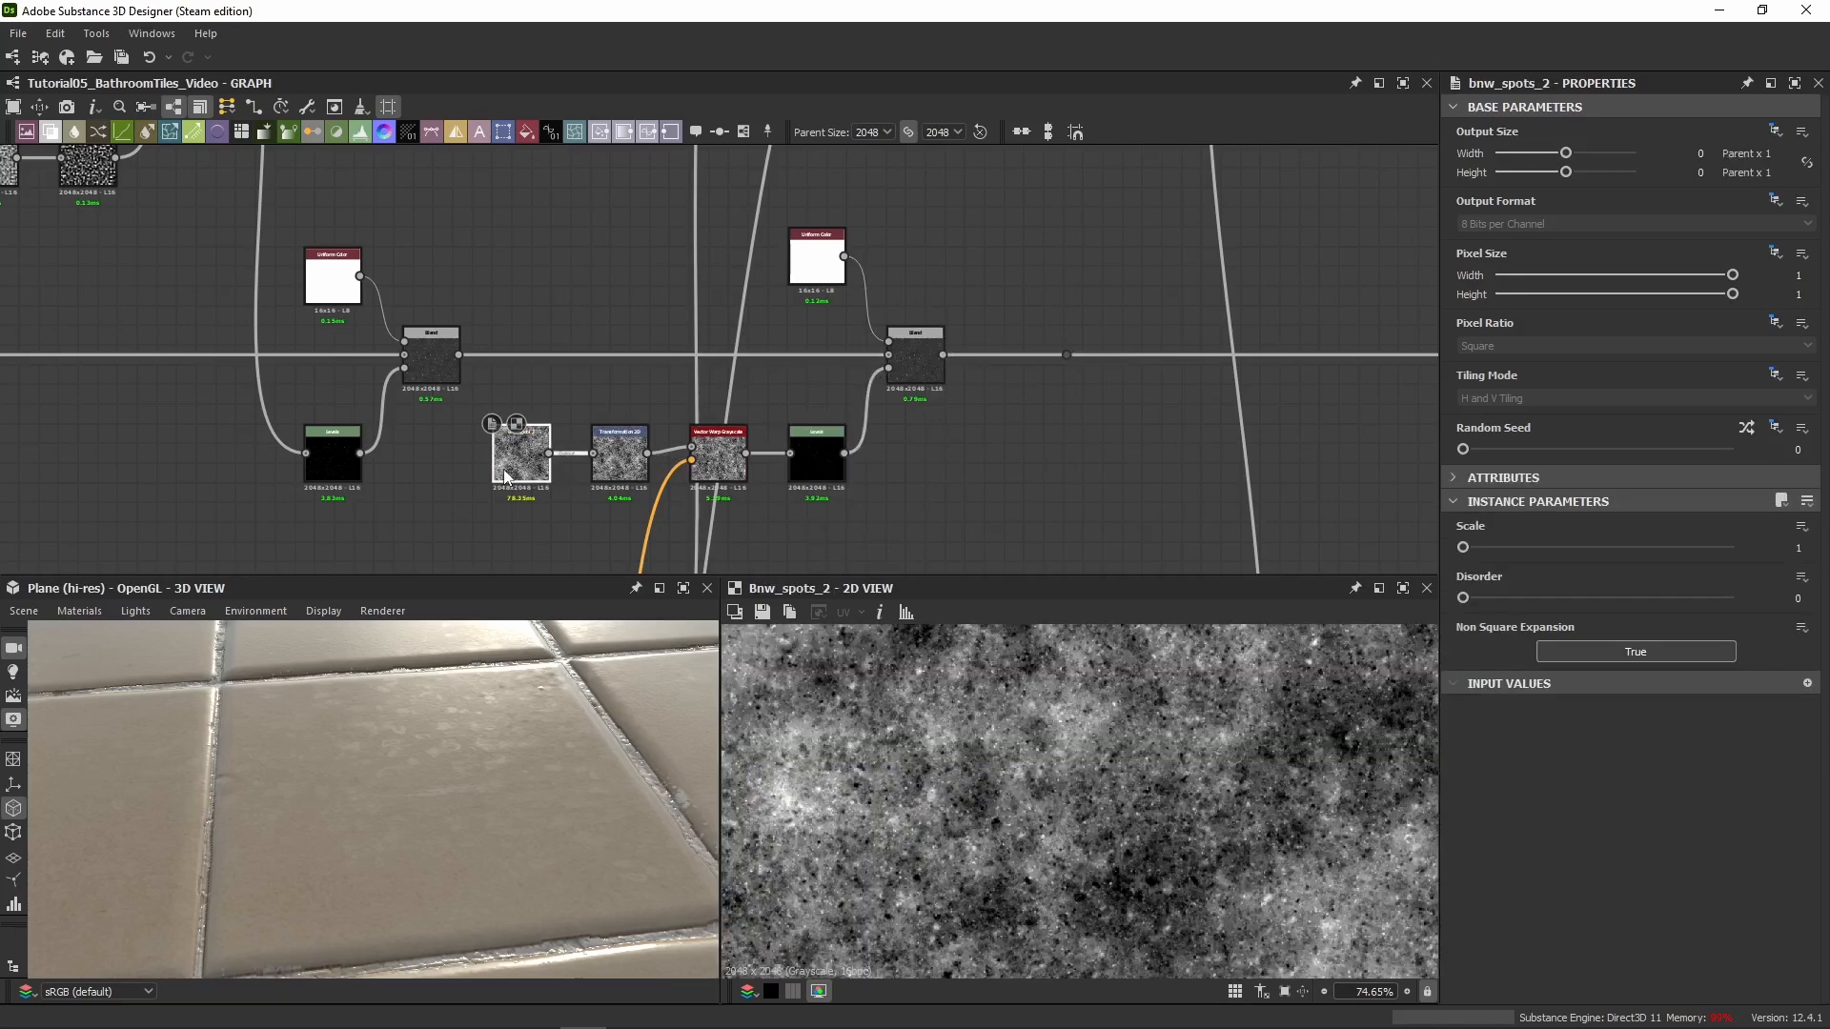
pyautogui.doubleClick(929, 371)
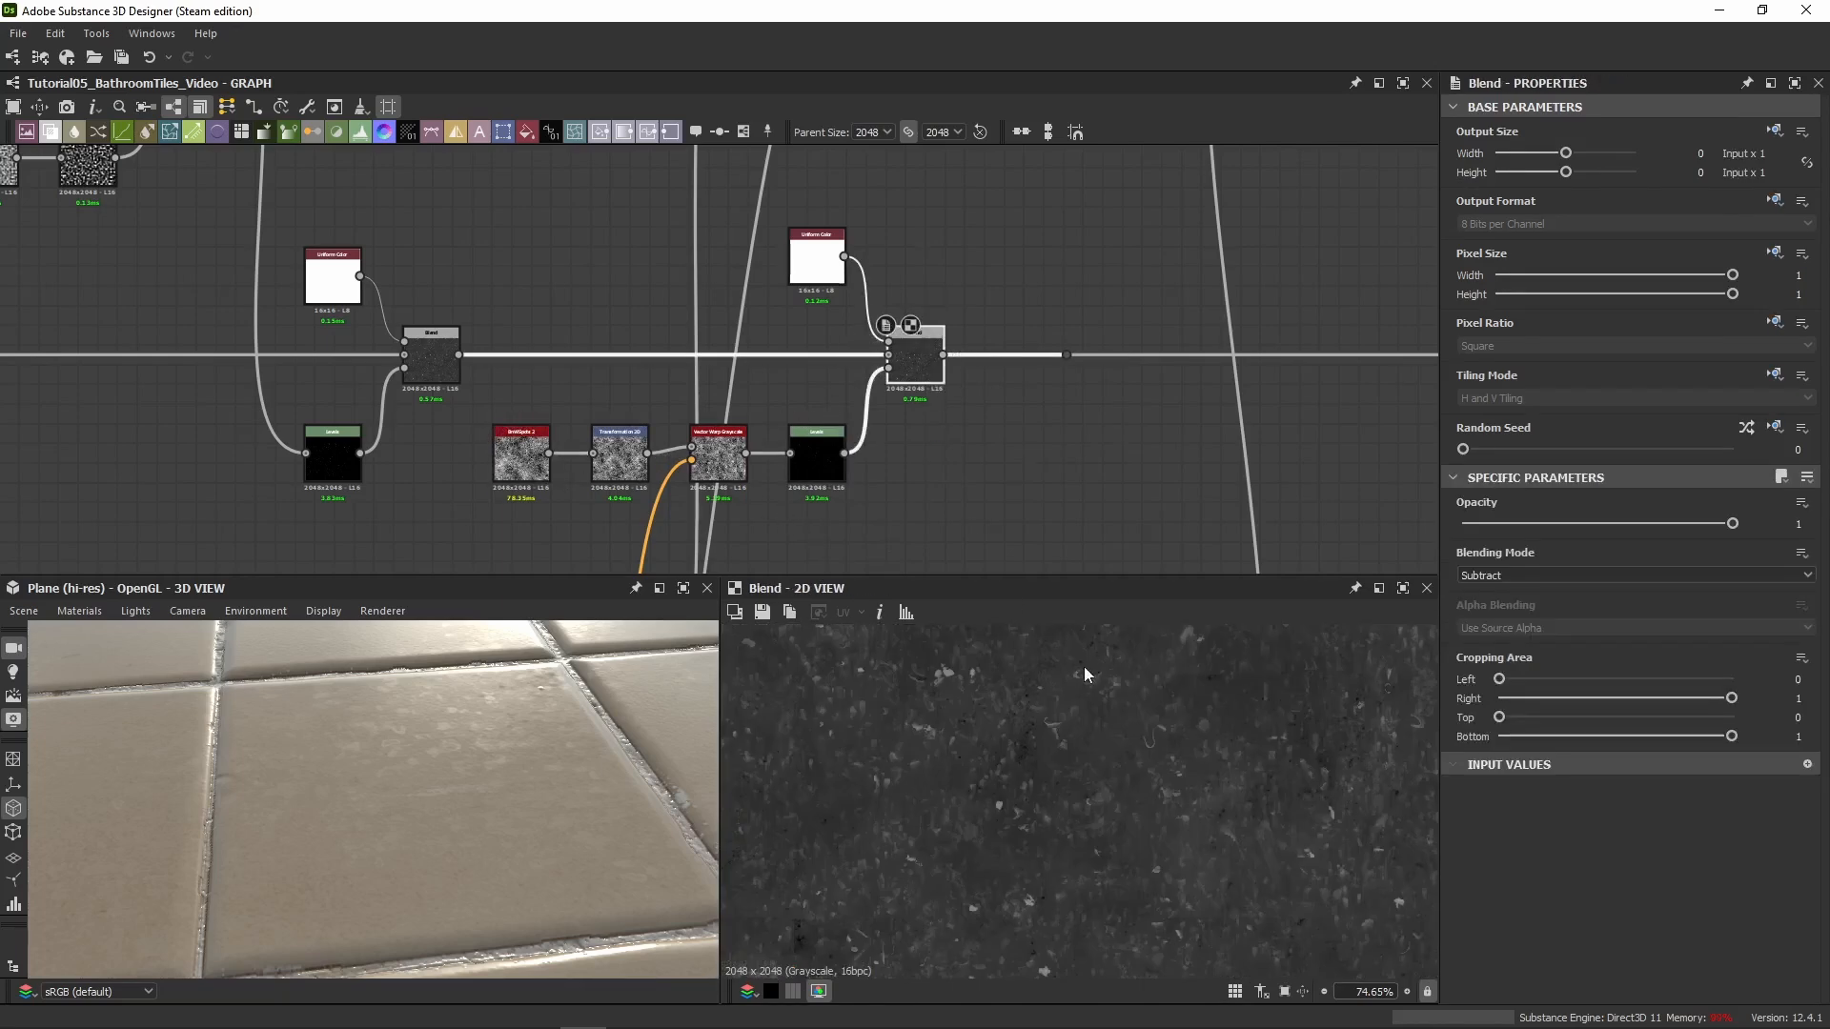
pyautogui.scroll(8, 1026, 758)
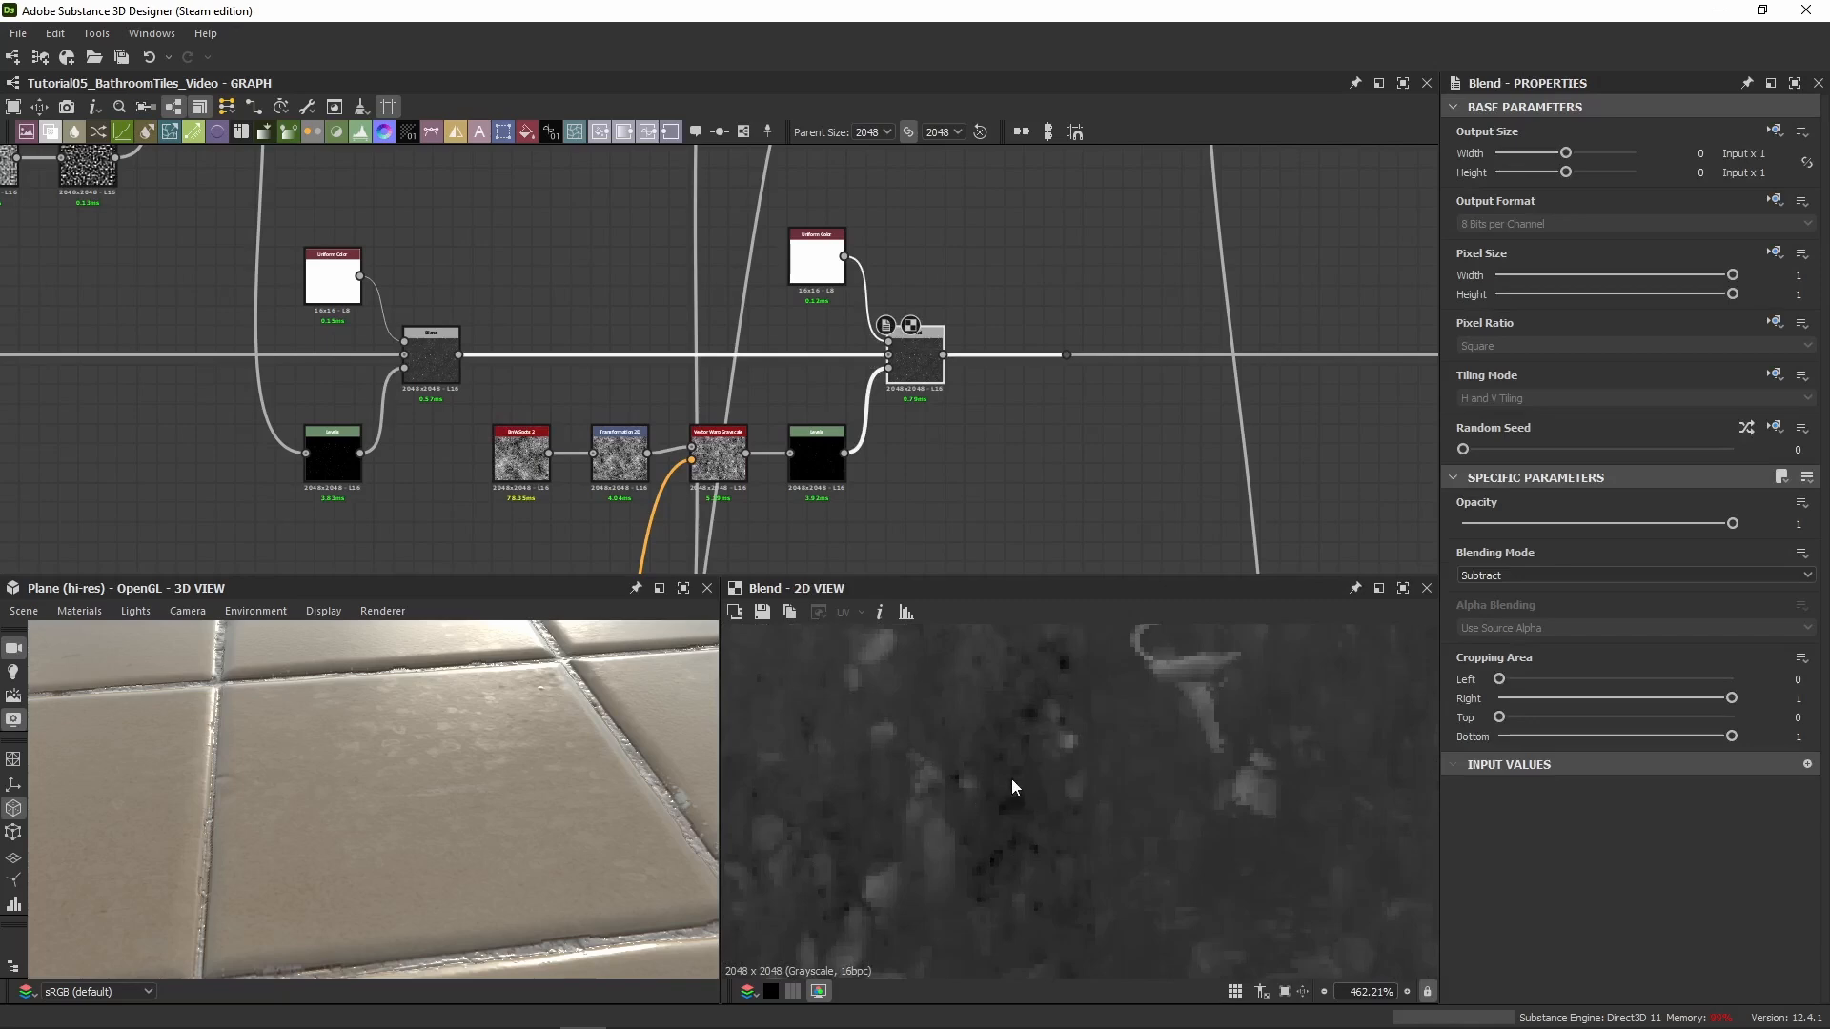
# Toggle the twelfth Blend off and on while comparing the tile reflections up close and from afar in the 3D view
pyautogui.scroll(2, 461, 838)
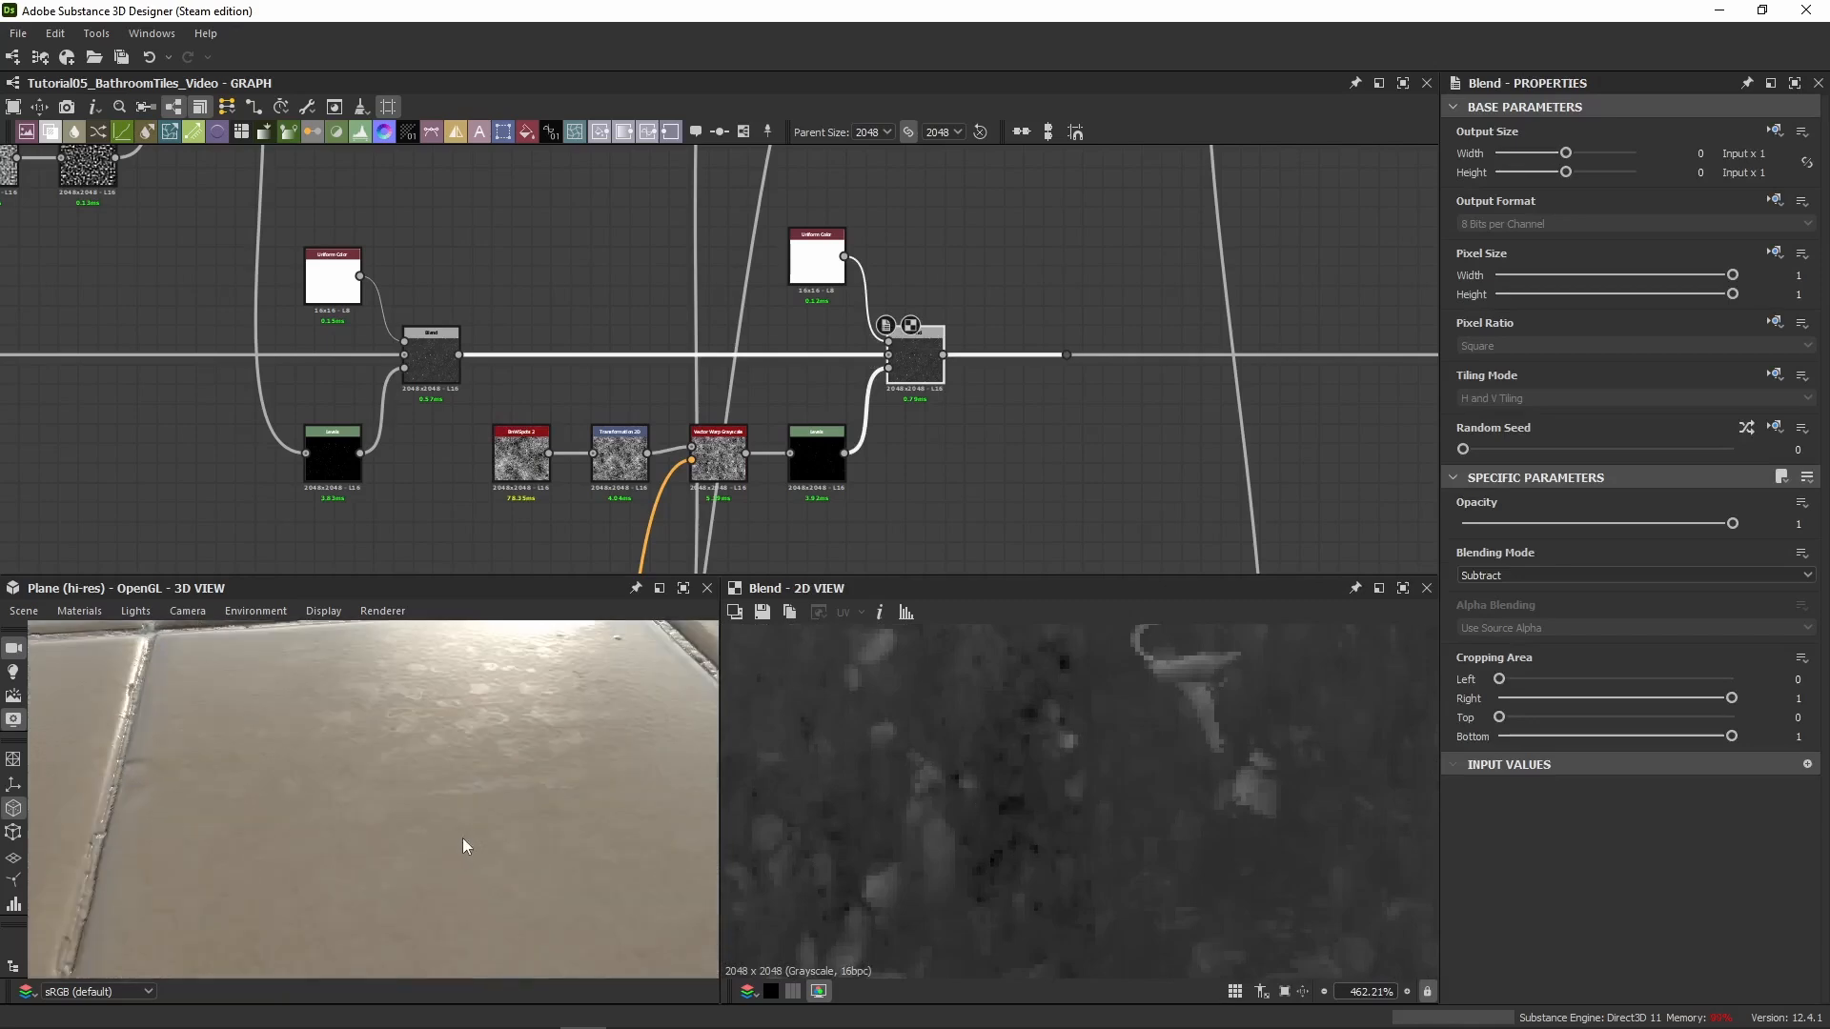
pyautogui.moveTo(461, 838); pyautogui.dragTo(484, 821)
pyautogui.scroll(-6, 474, 809)
pyautogui.scroll(3, 465, 802)
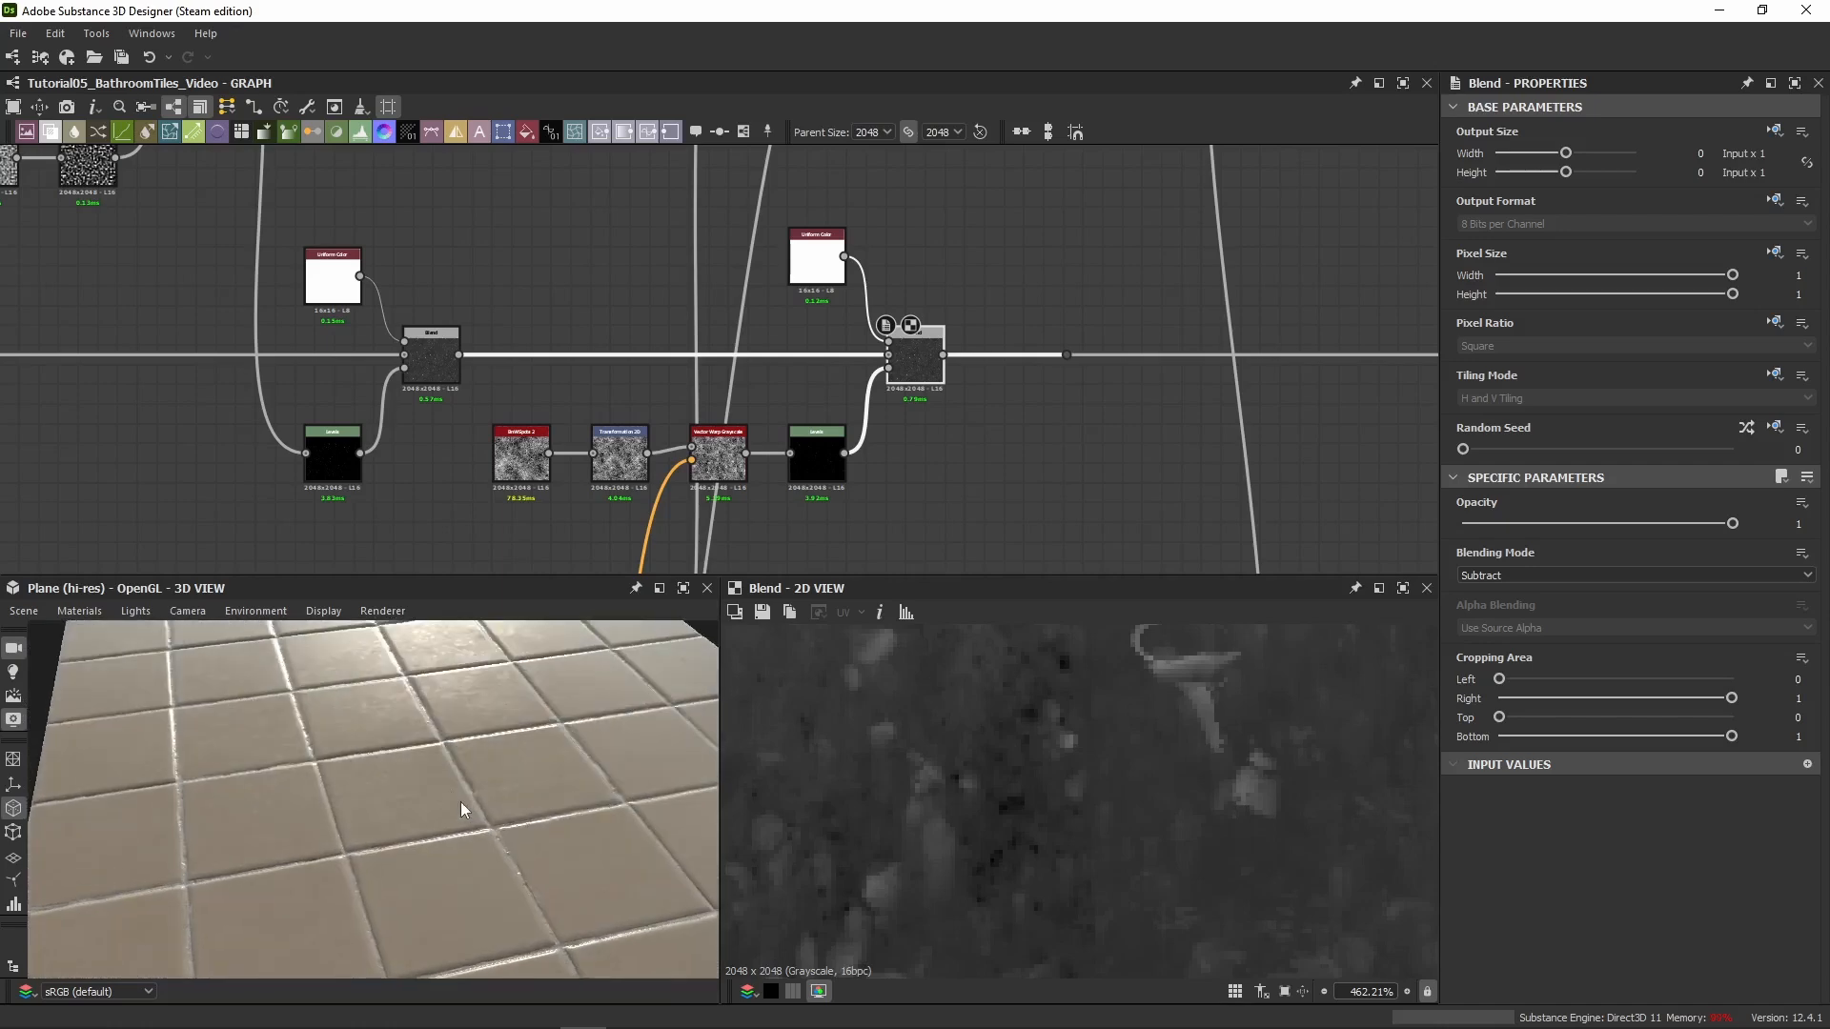
pyautogui.hotkey('shift', 'd')
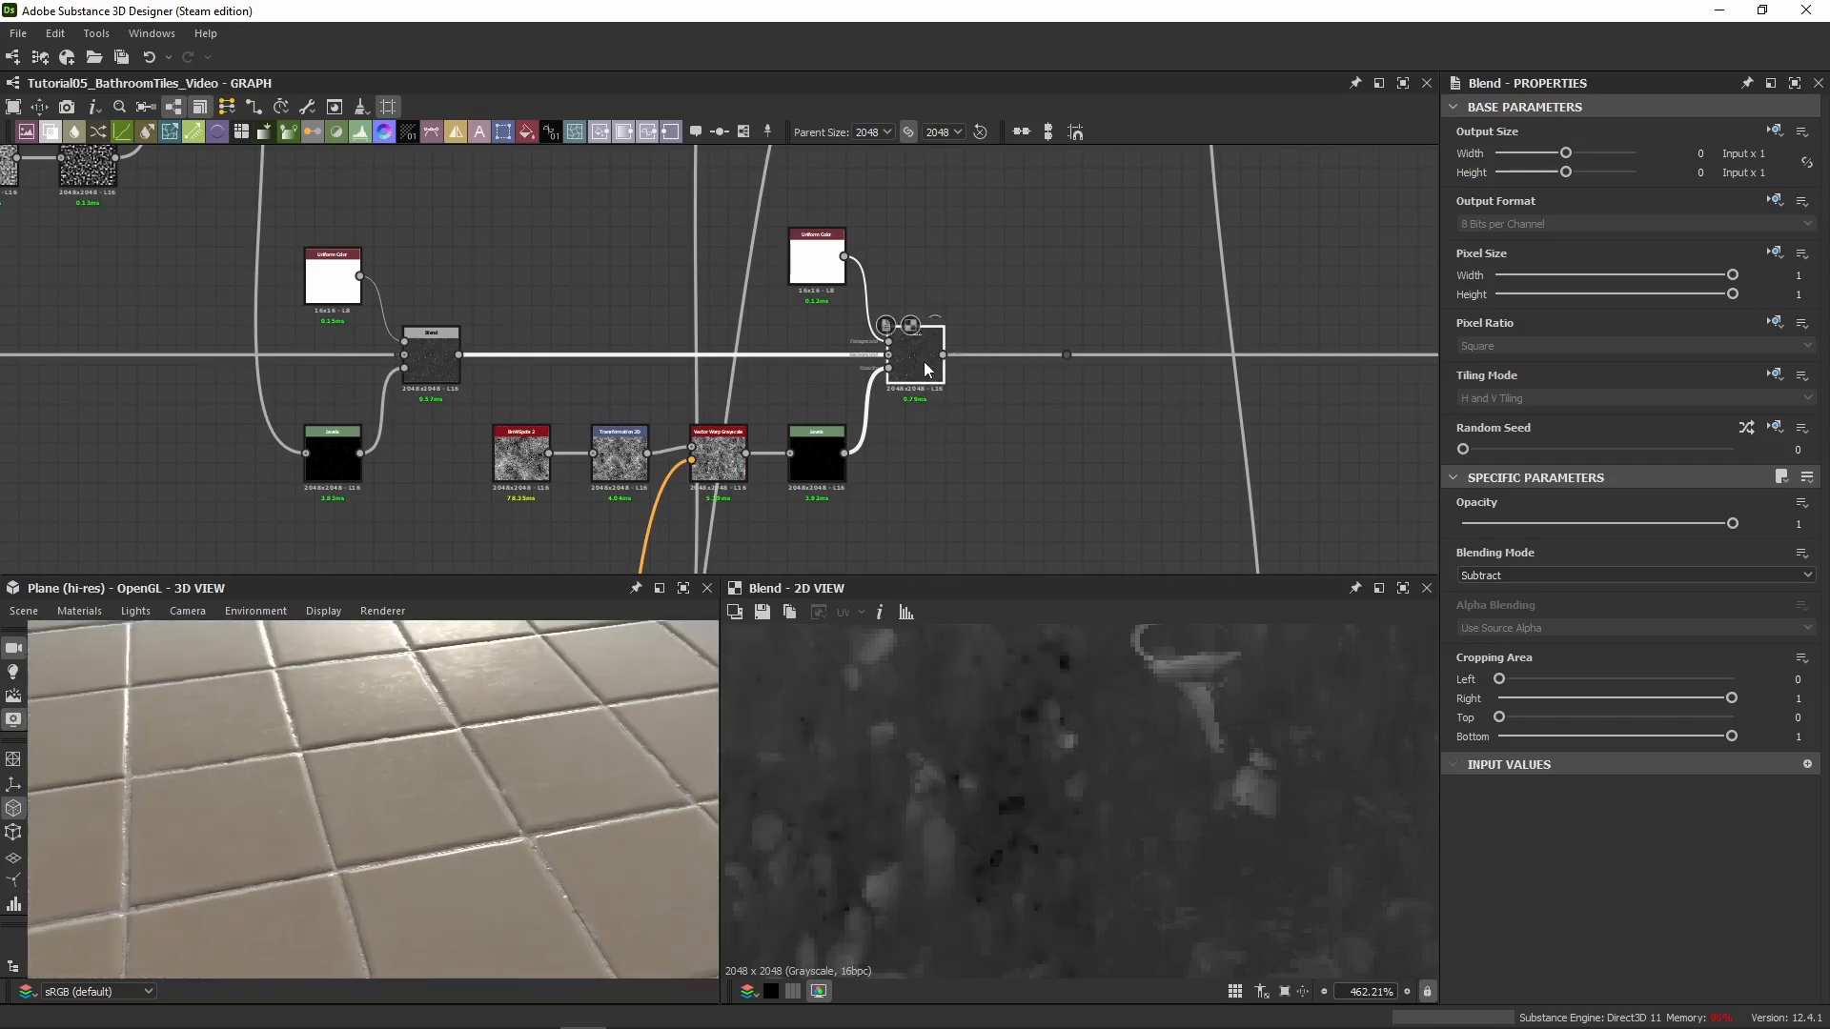
pyautogui.scroll(8, 360, 787)
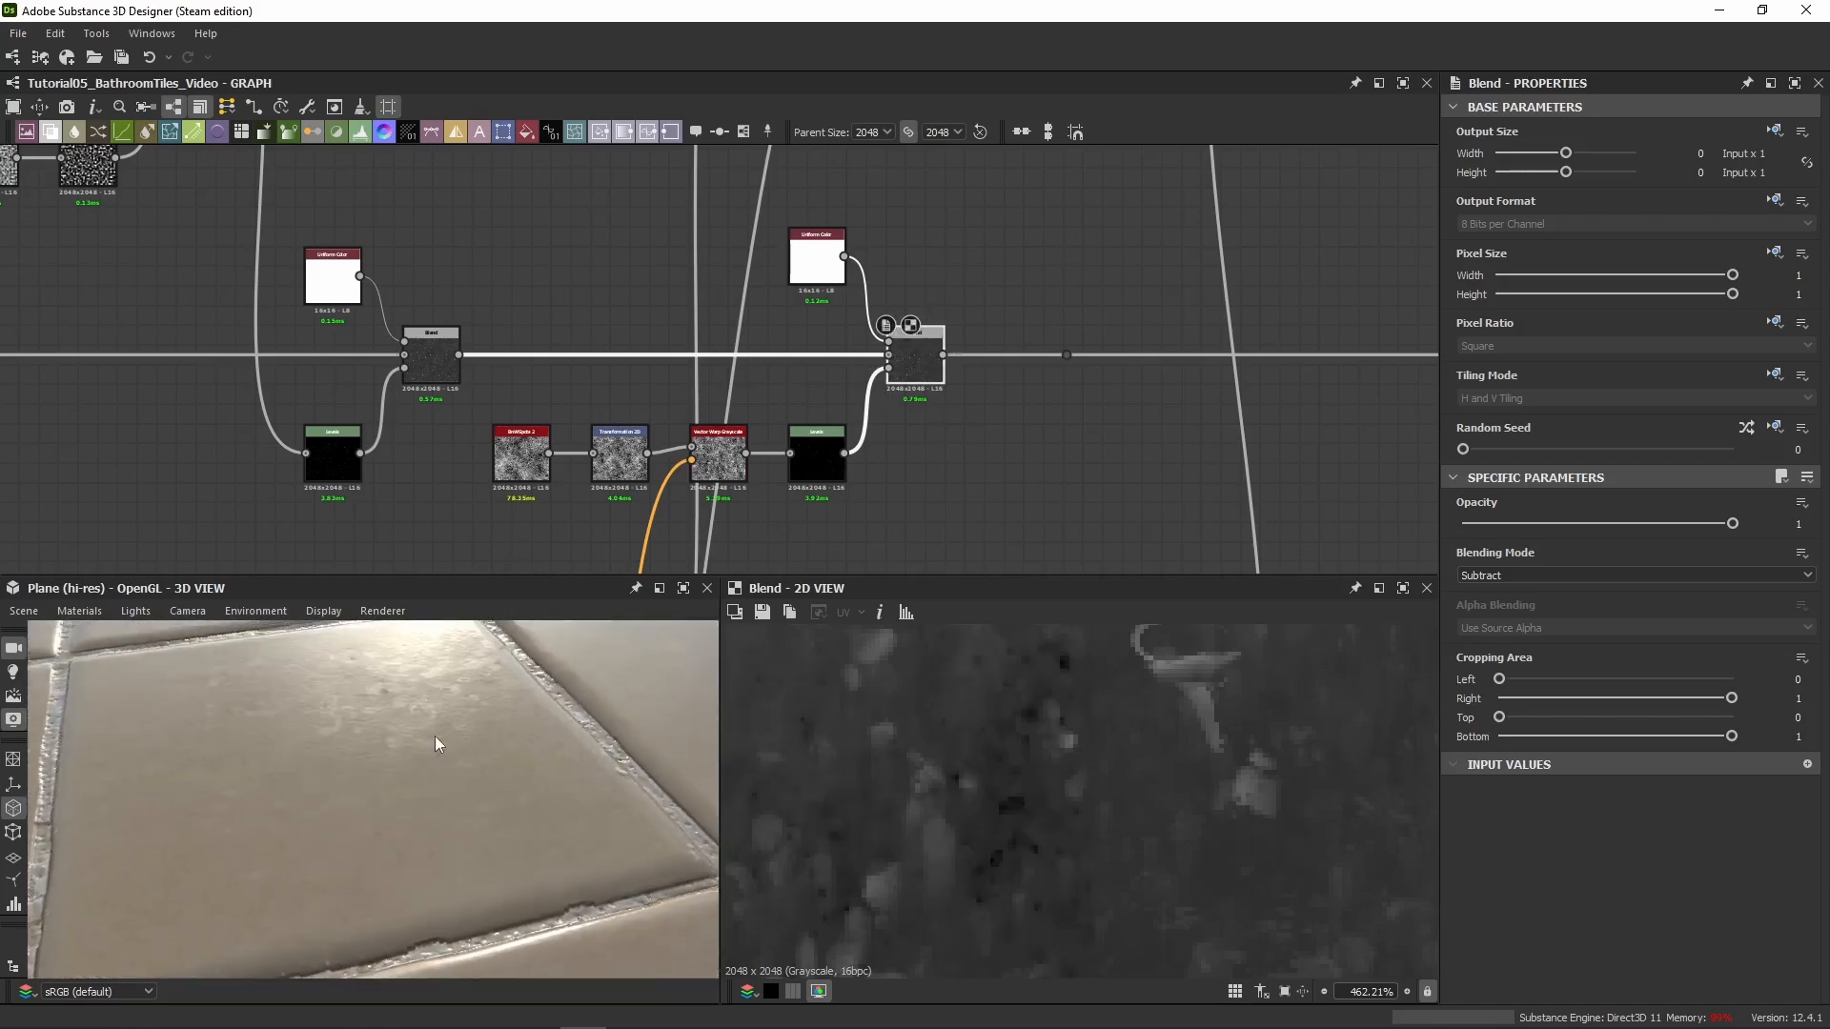
pyautogui.hotkey('shift', 'd')
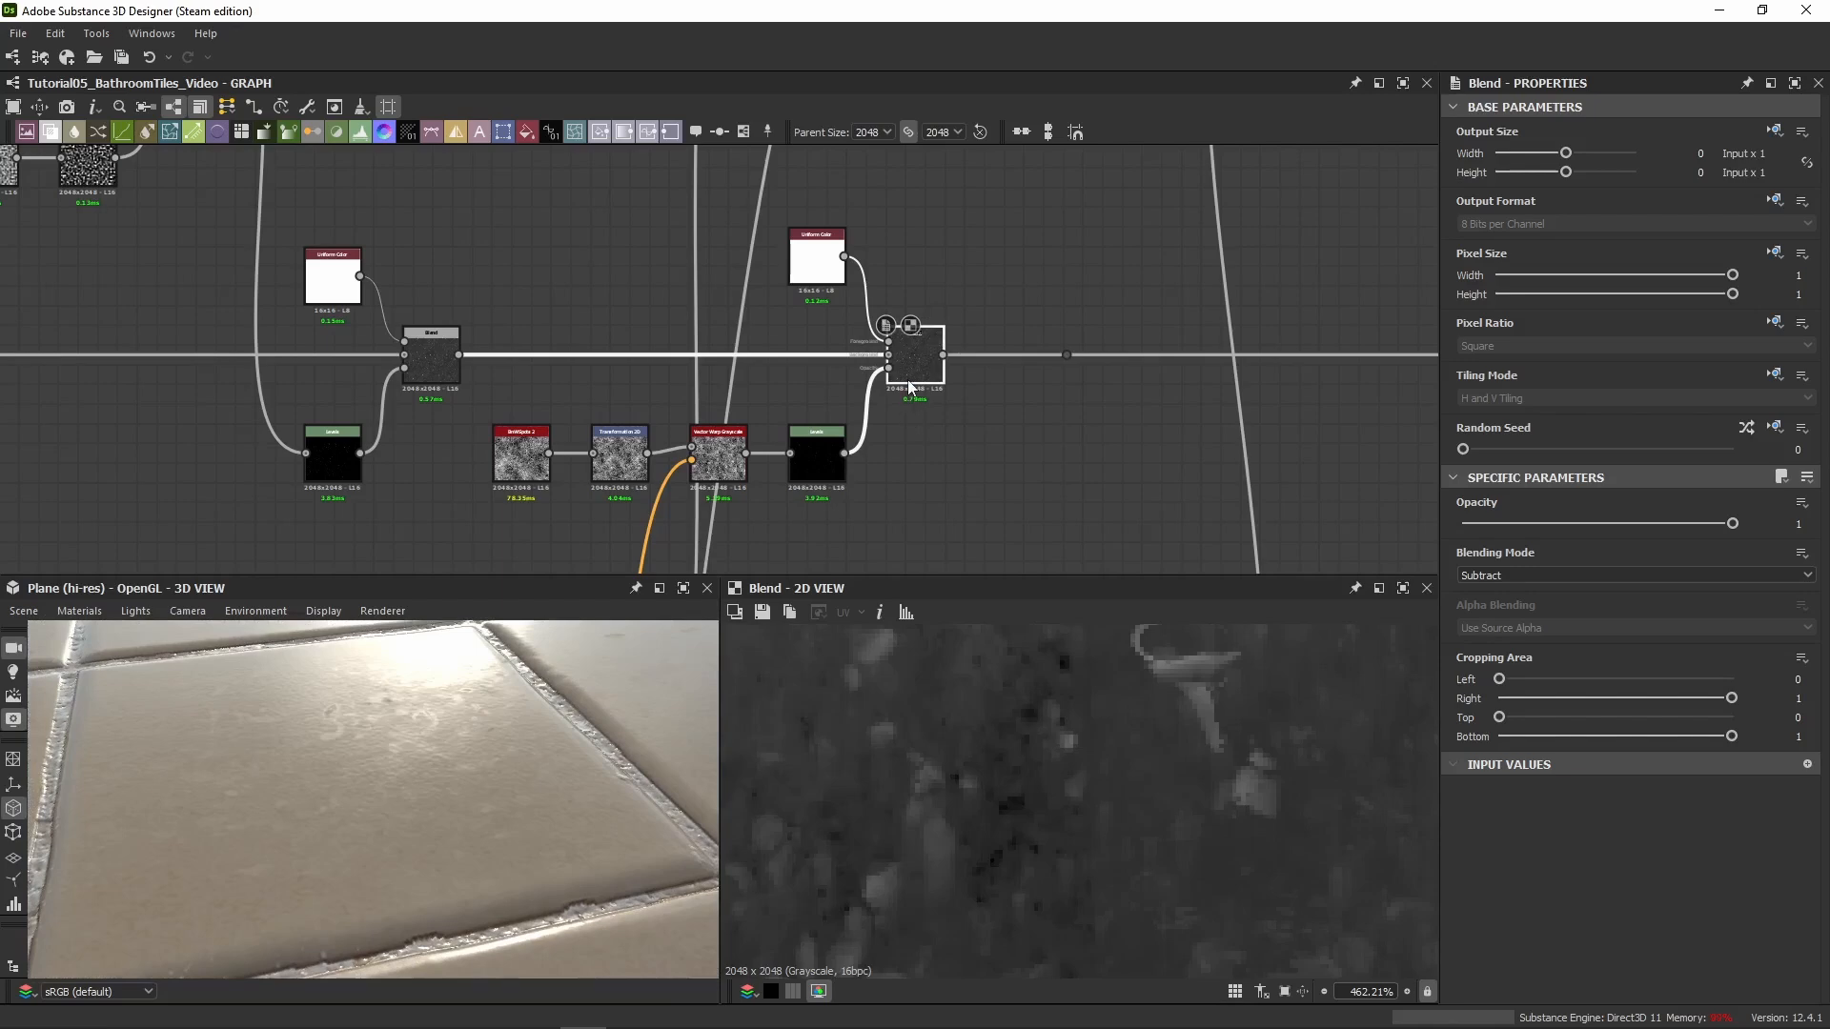
pyautogui.hotkey('shift', 'd')
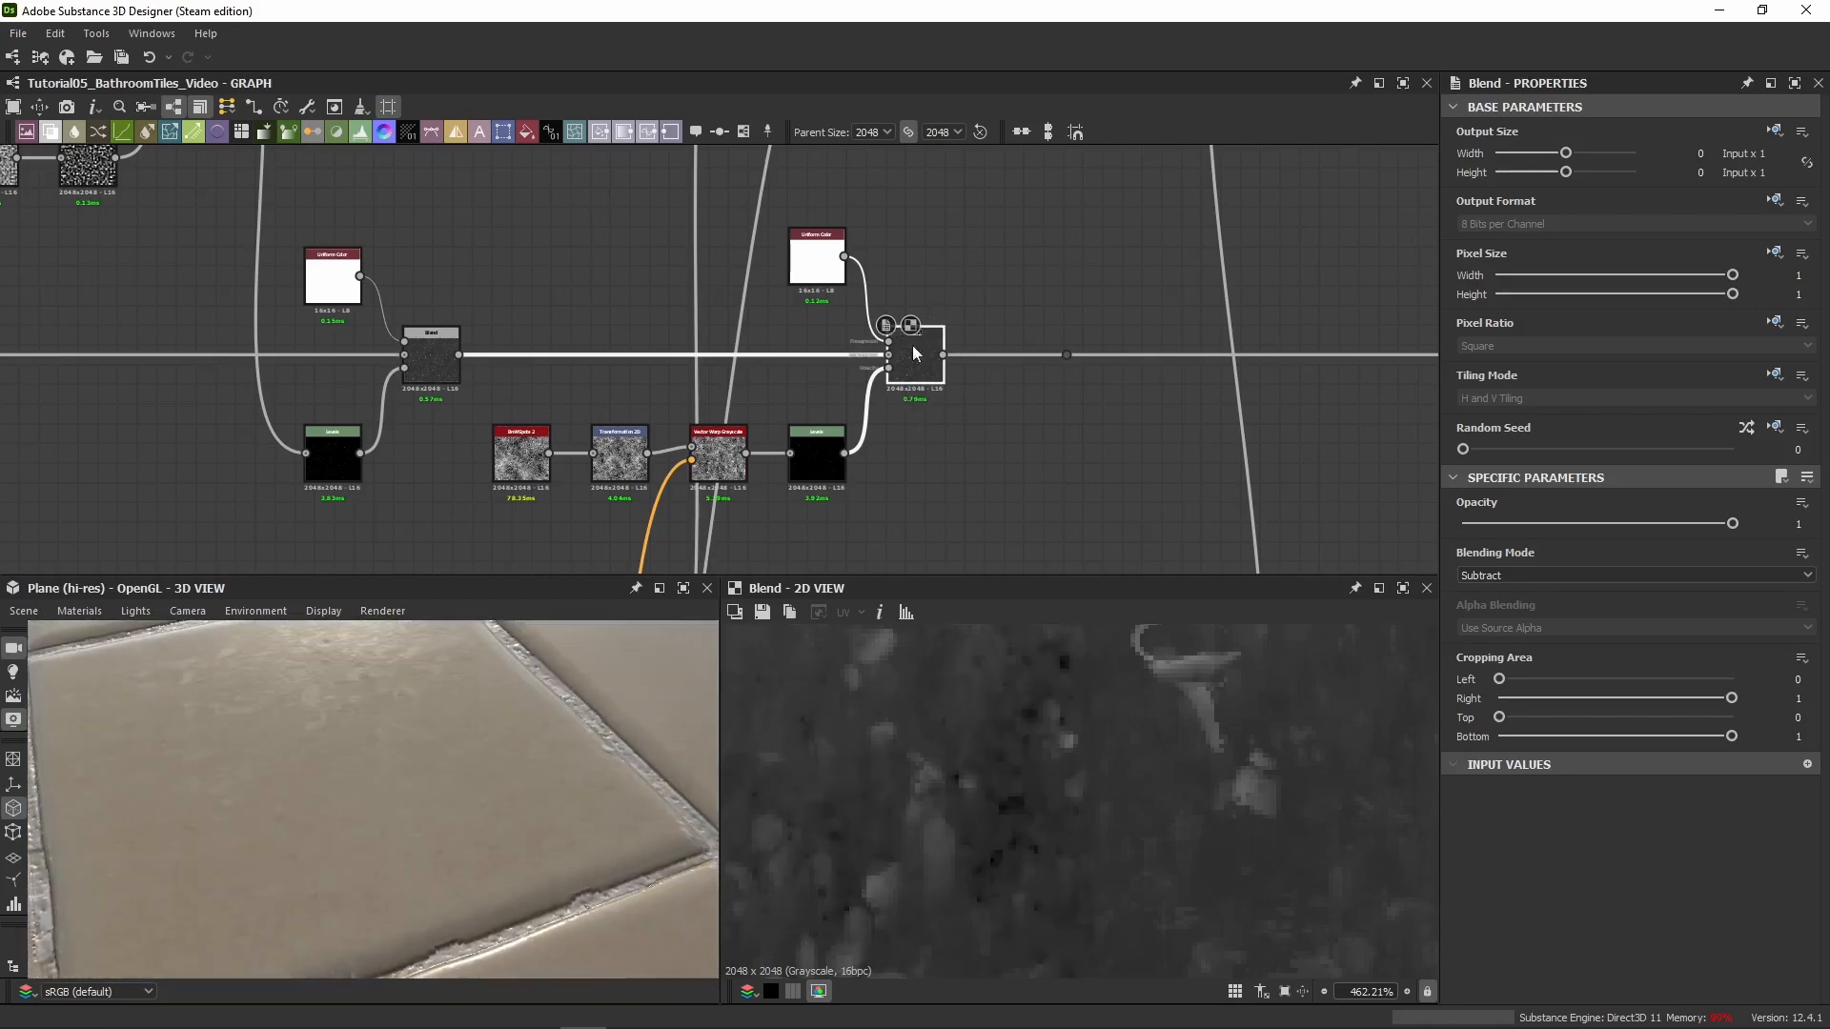
# Move the Dot farther along the roughness line, level it with the twelfth Blend, and shift the warped-spots node group closer to the eleventh Blend
pyautogui.moveTo(1010, 331); pyautogui.dragTo(649, 333, button='middle')
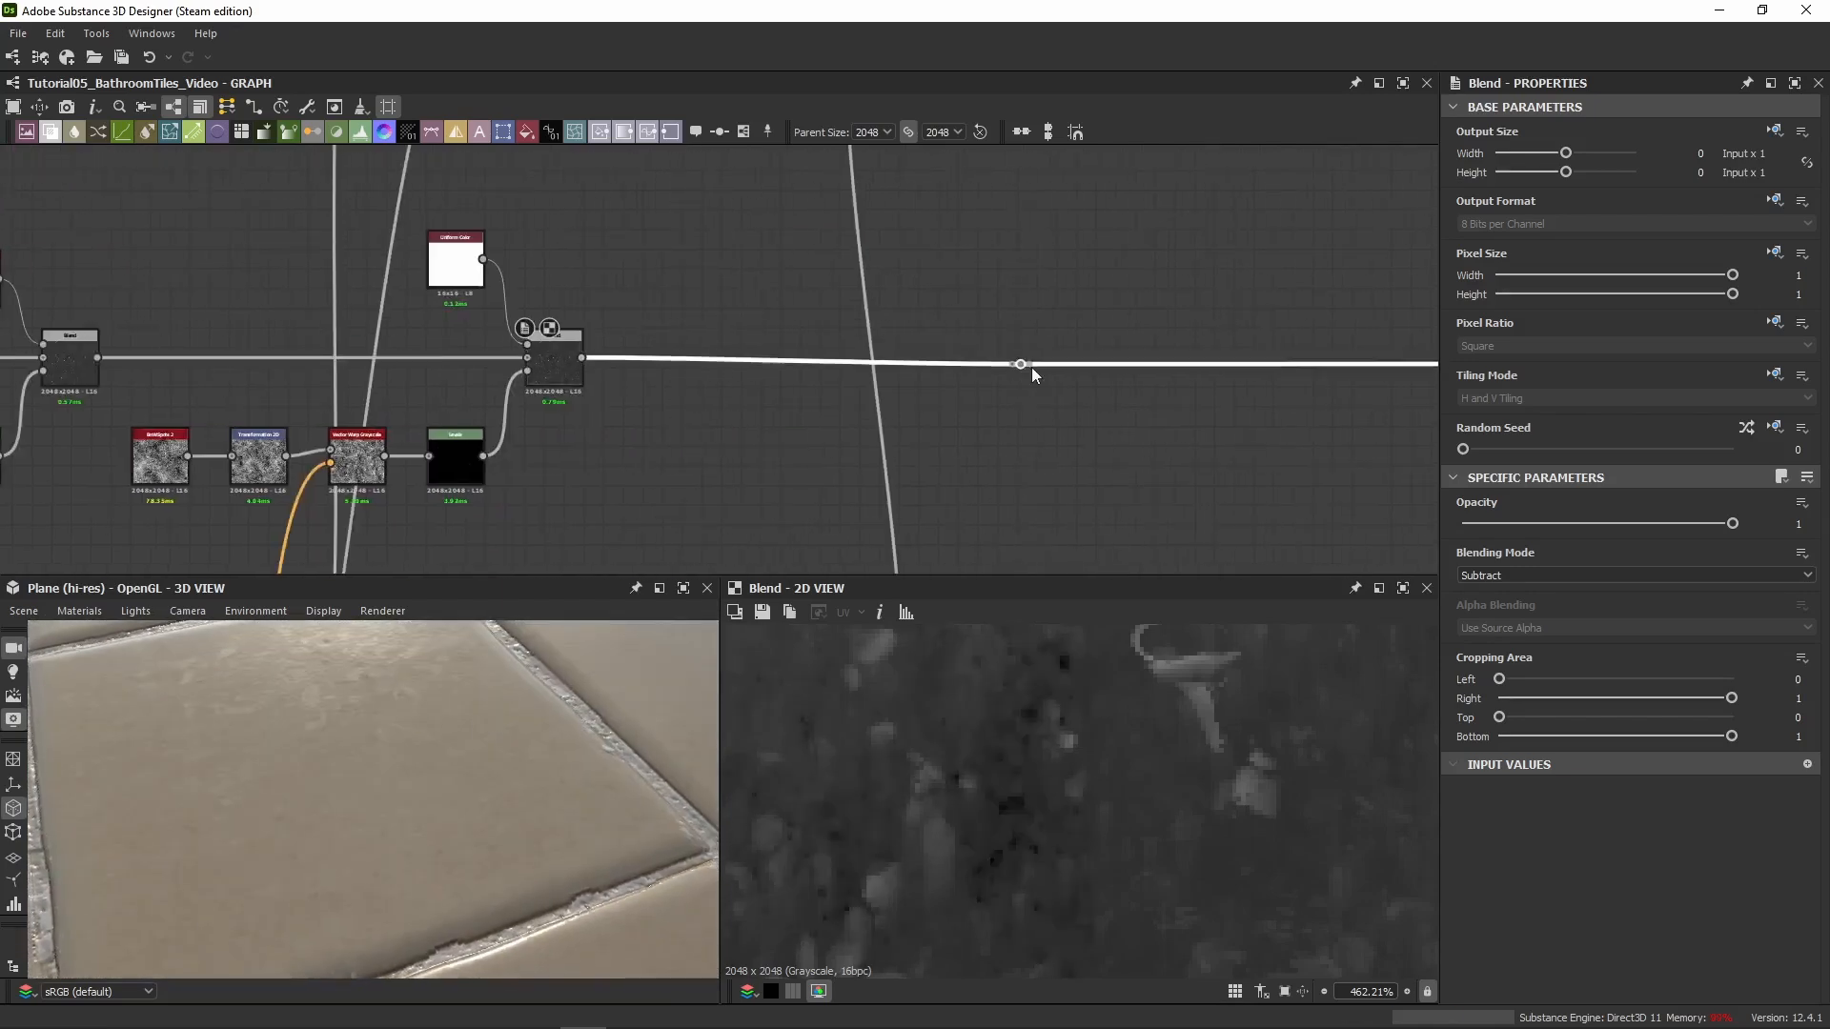
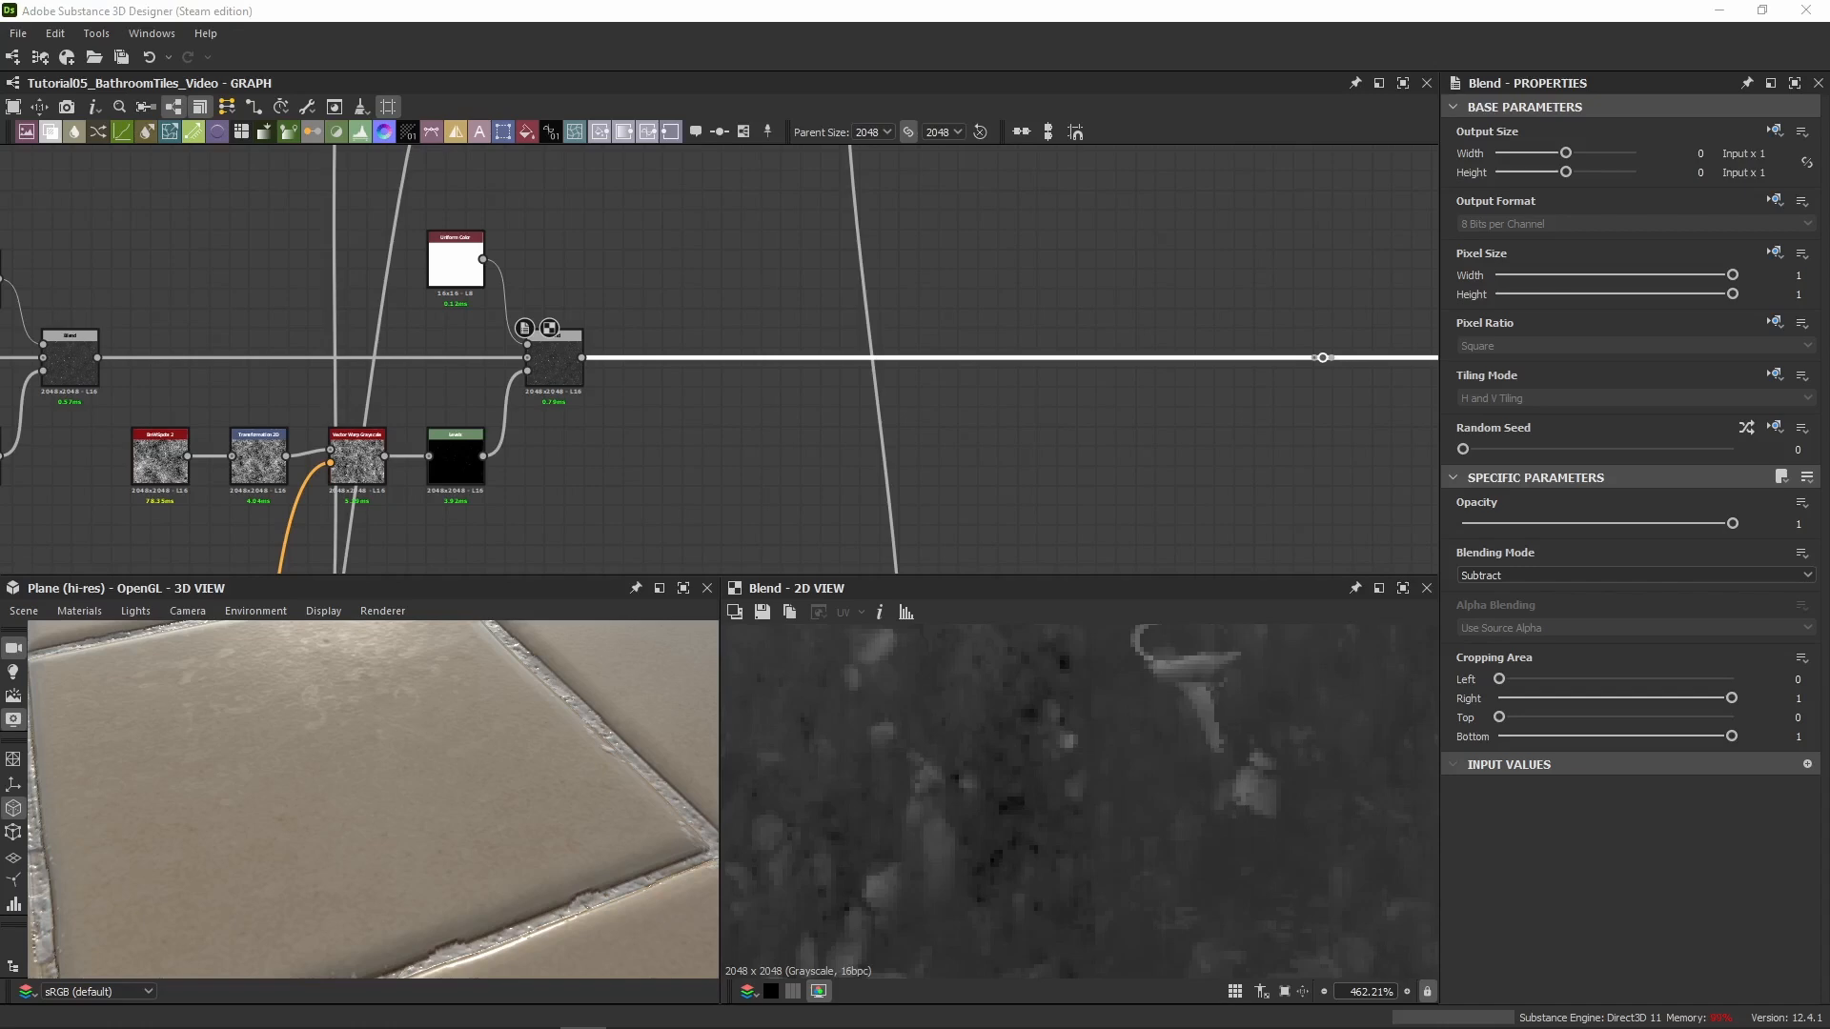
pyautogui.scroll(-5, 808, 414)
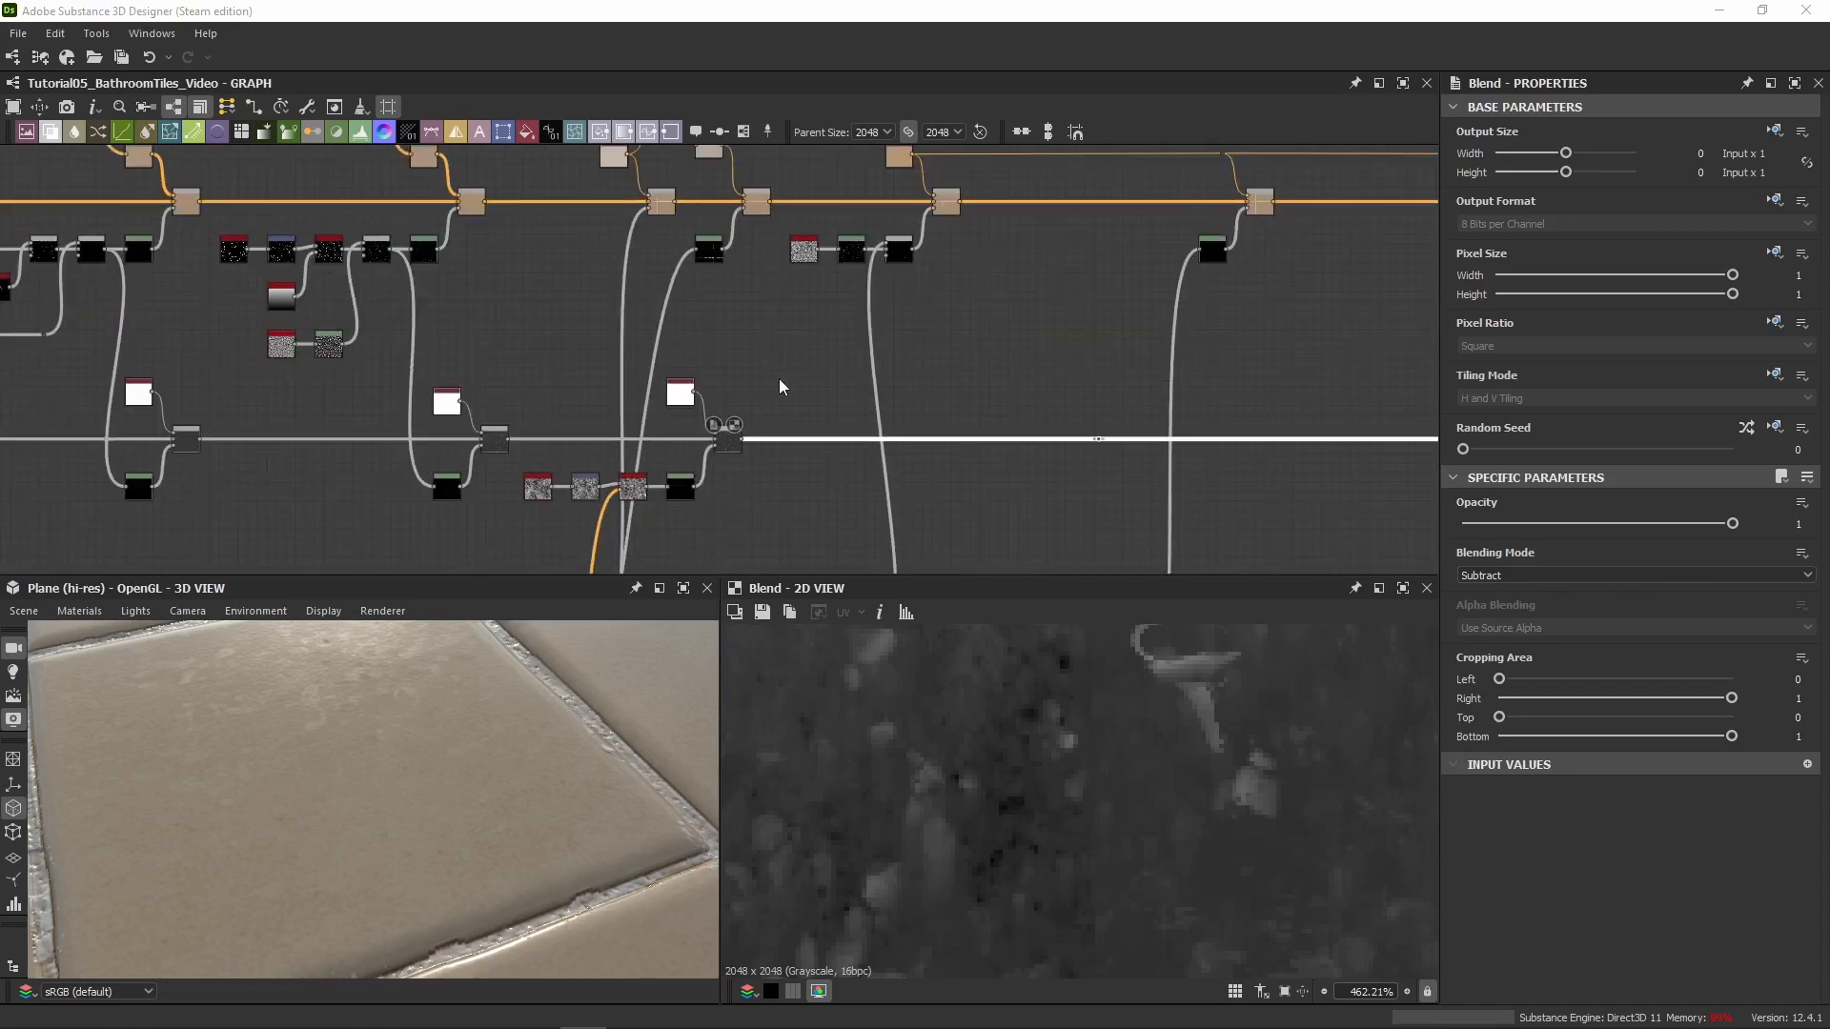
pyautogui.scroll(6, 770, 387)
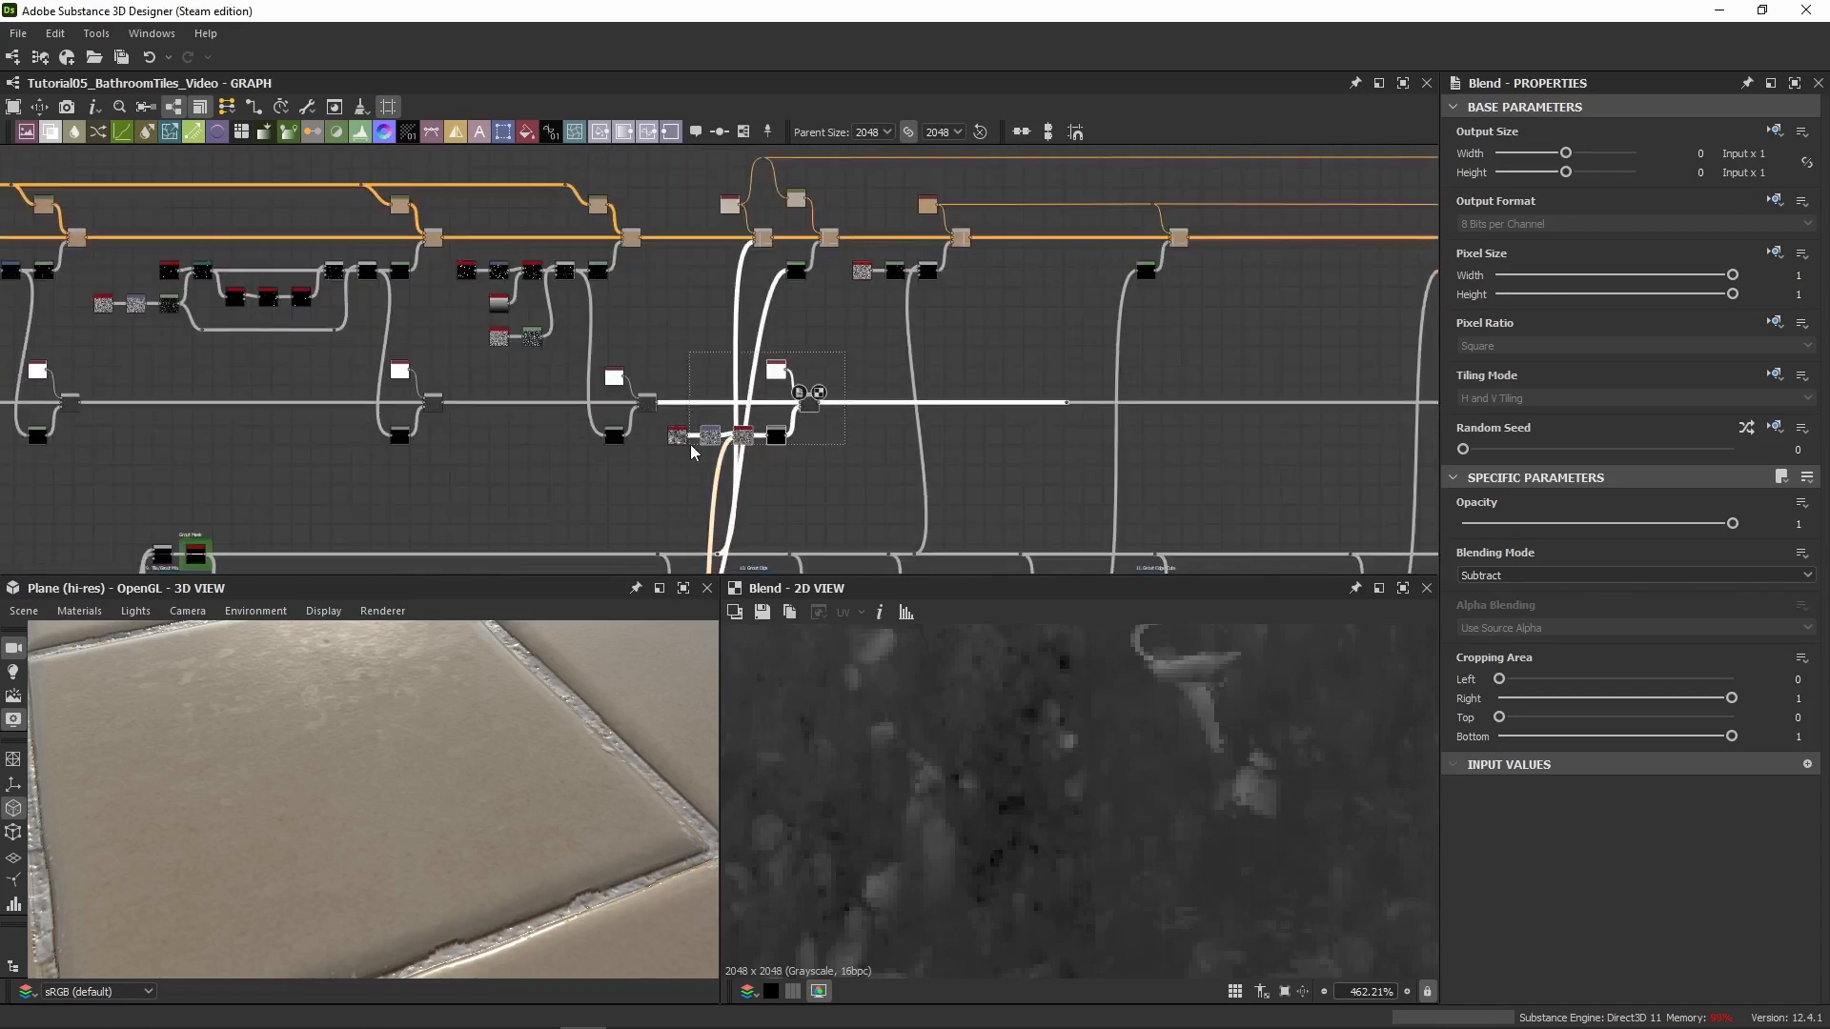
pyautogui.moveTo(688, 446); pyautogui.dragTo(601, 431)
pyautogui.scroll(-4, 1021, 333)
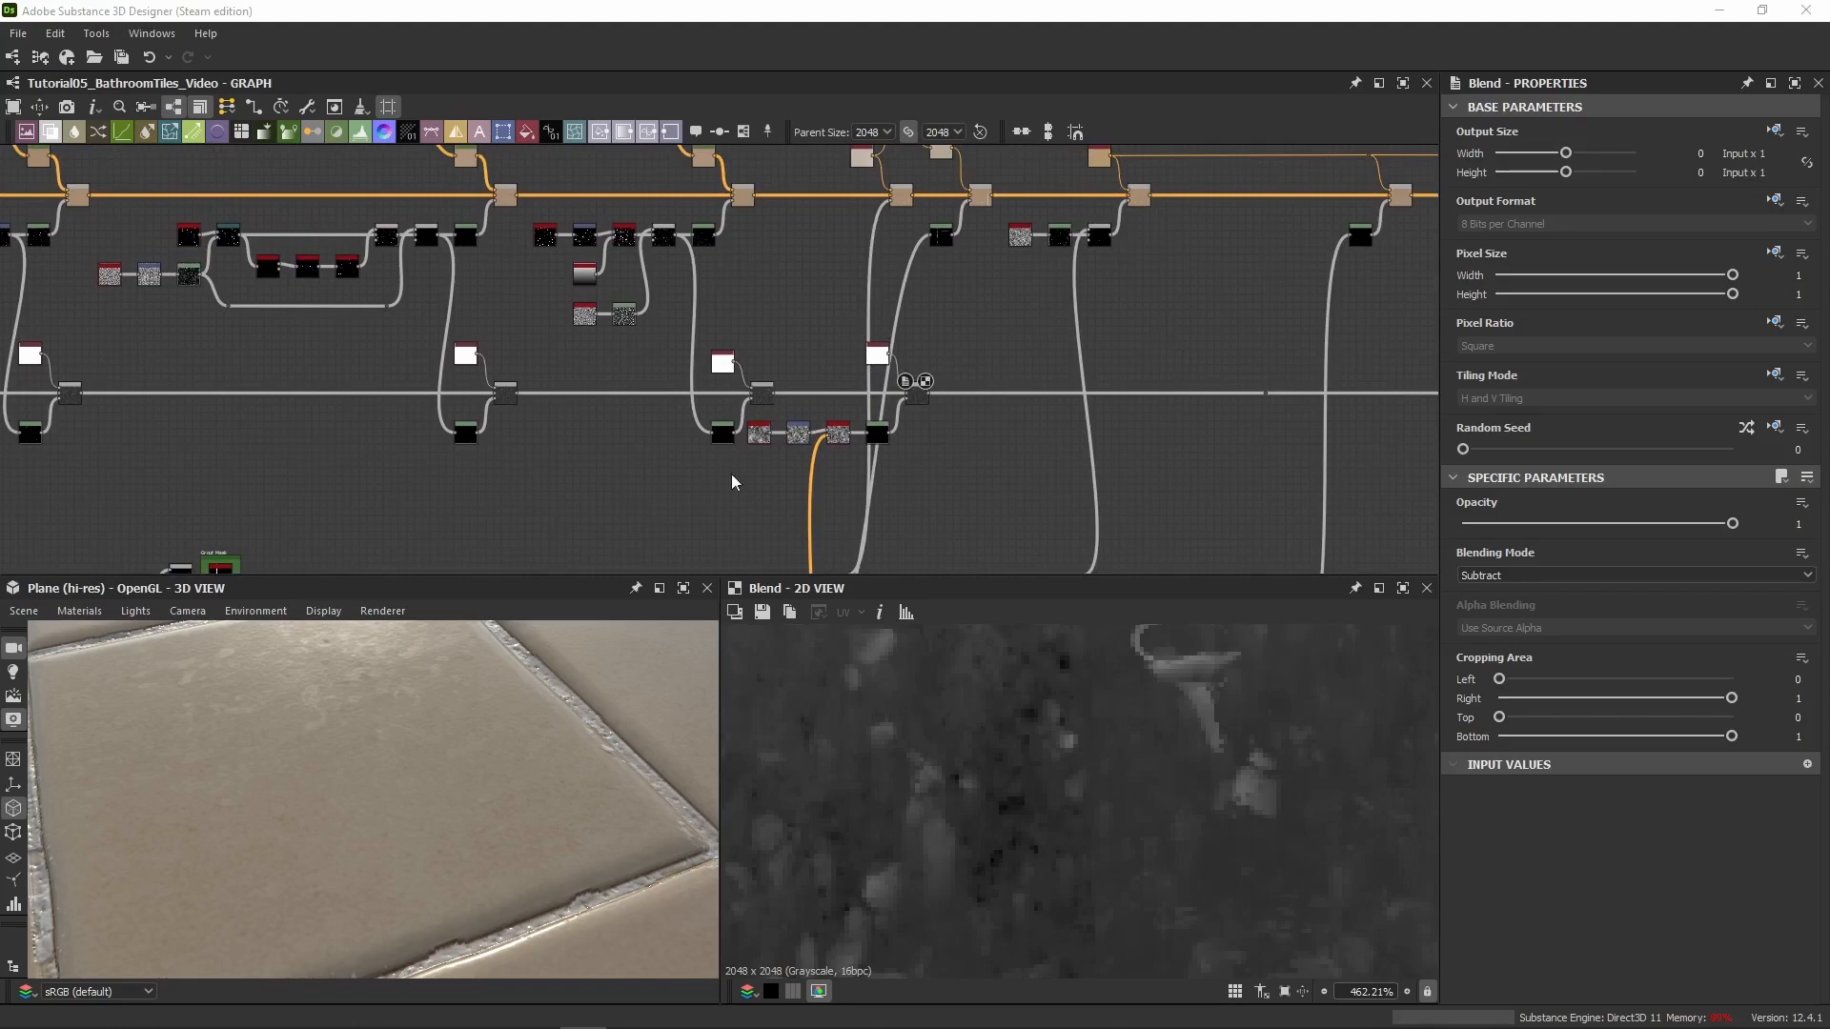
# Insert the copied 0.8 grayscale Uniform Color and its Copy-mode Blend after the twelfth Blend, wired through to the roughness line's Dot
pyautogui.click(984, 374)
pyautogui.scroll(3, 983, 387)
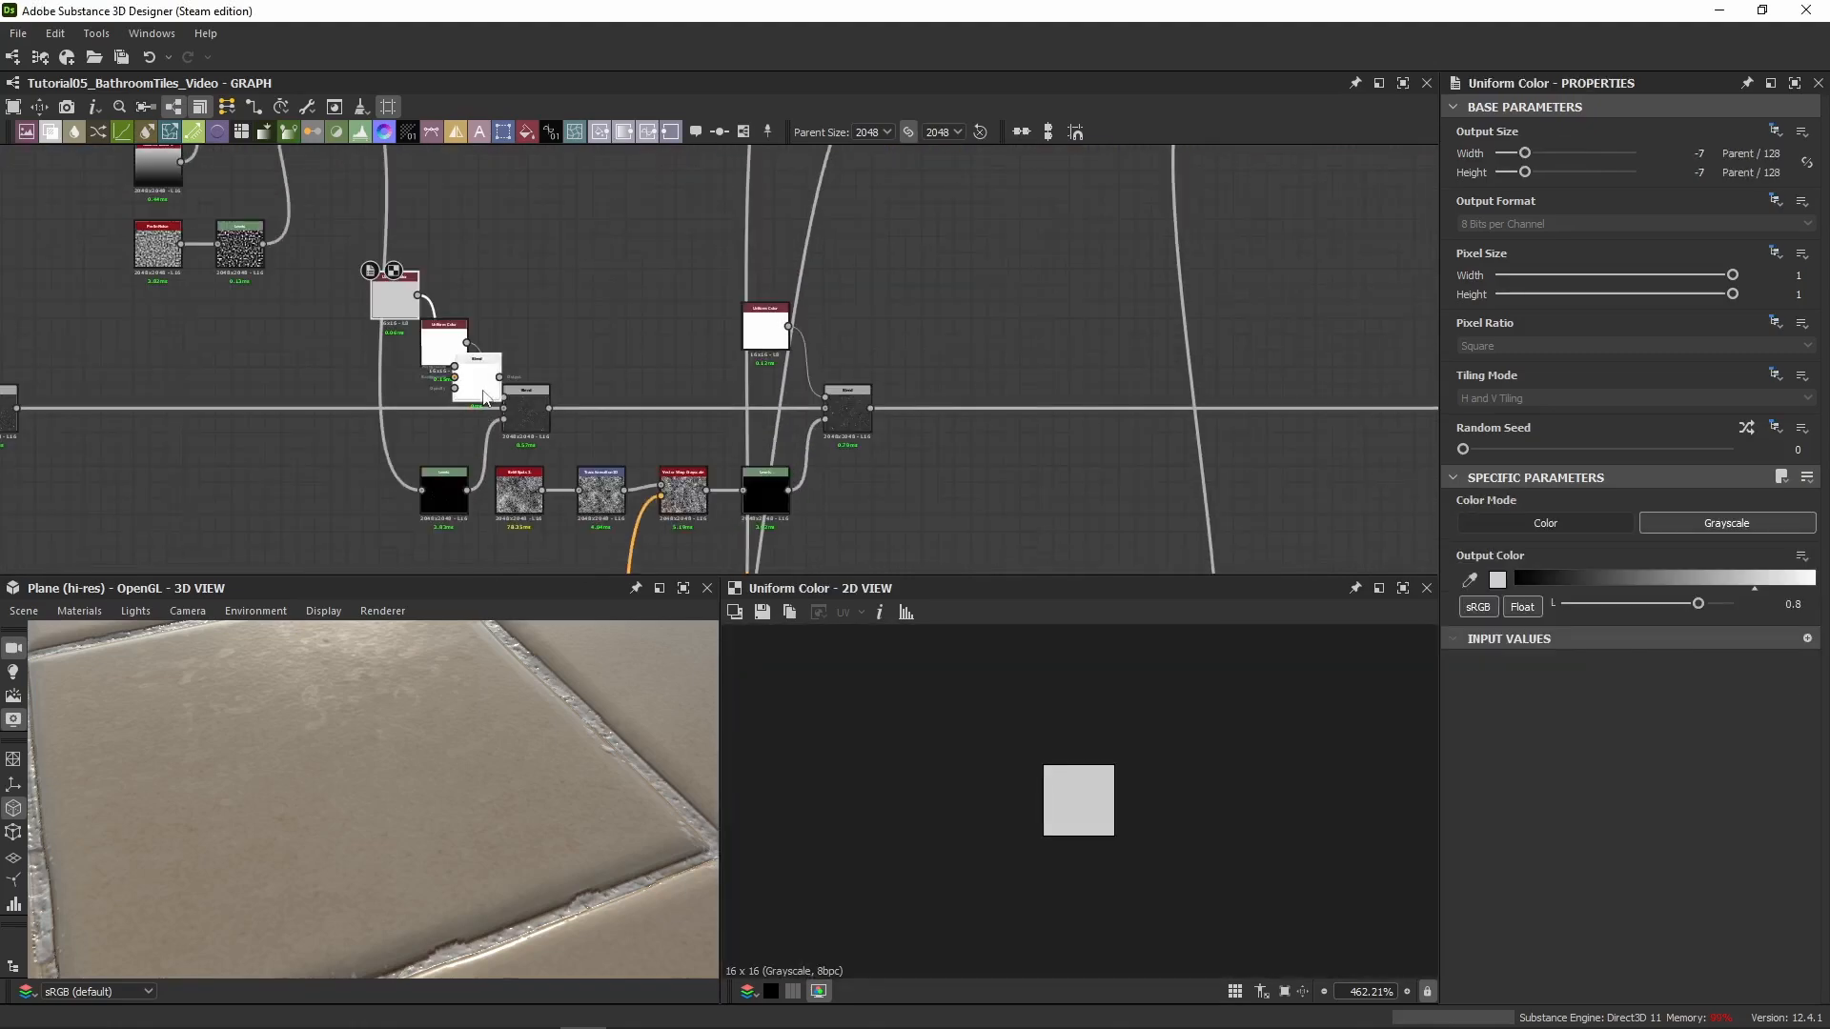
pyautogui.moveTo(485, 396); pyautogui.dragTo(1019, 424)
pyautogui.scroll(3, 924, 402)
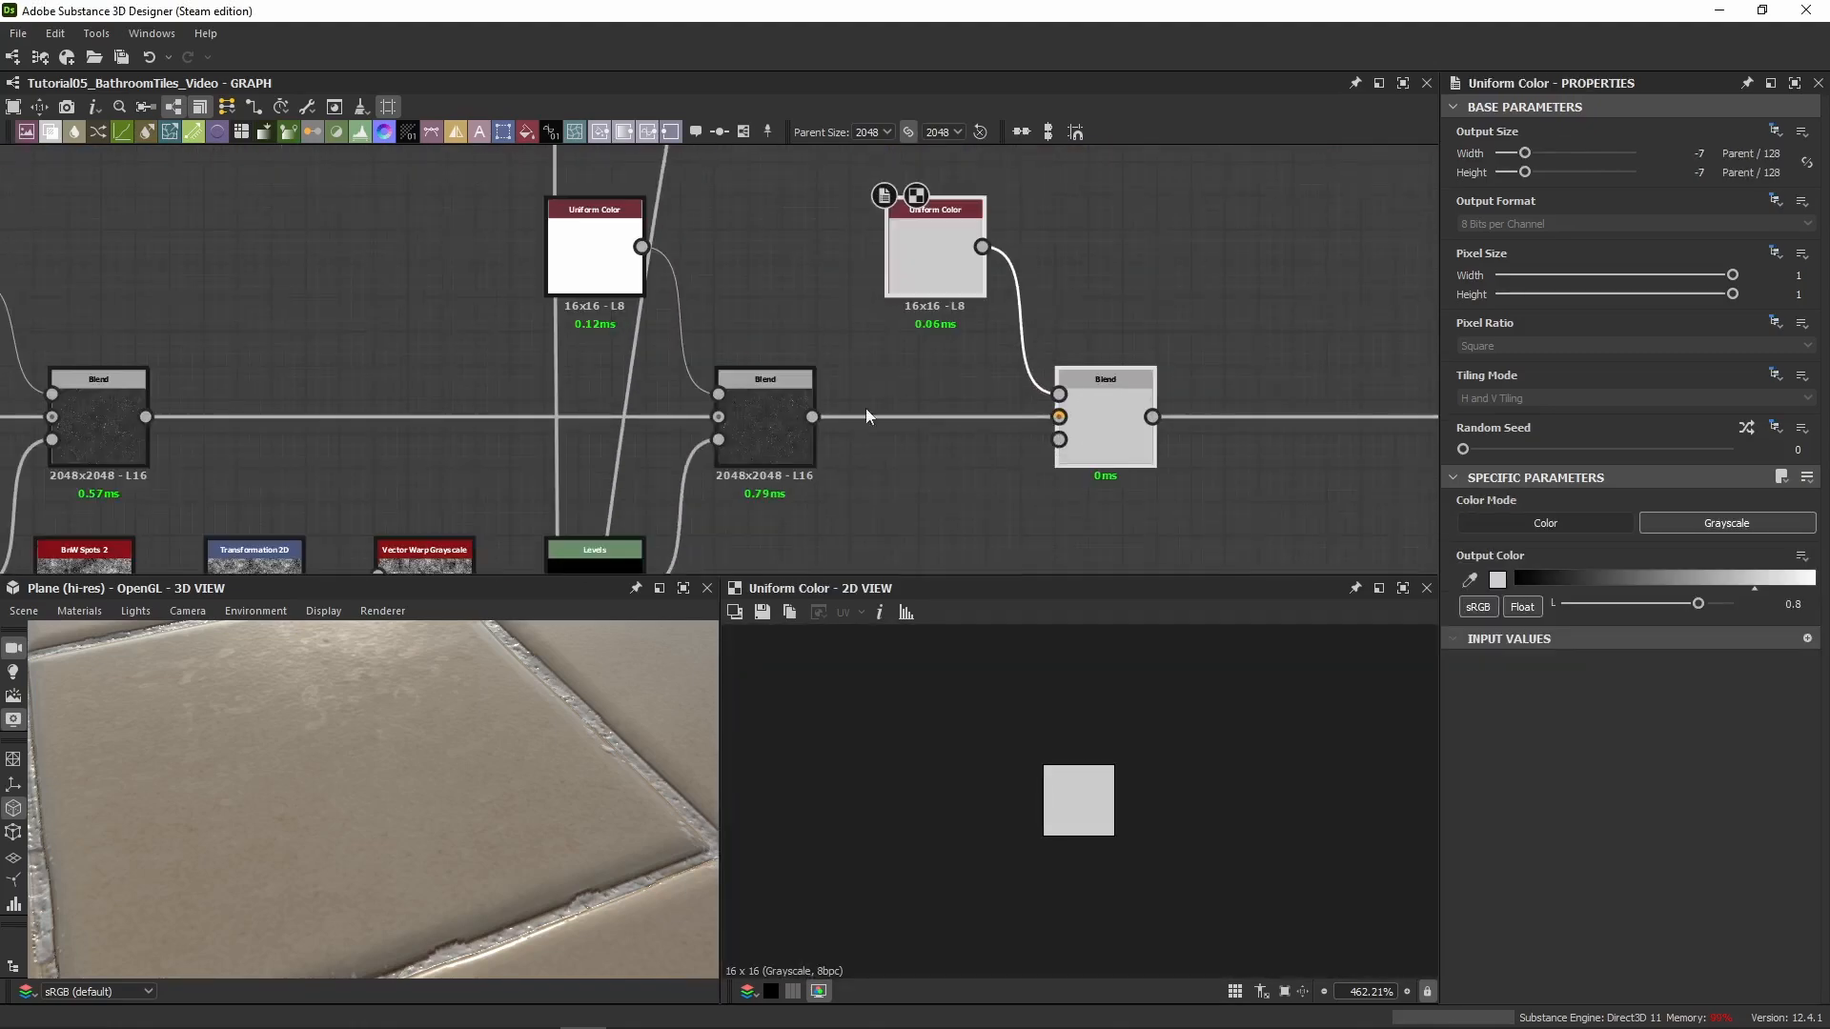
pyautogui.scroll(-2, 1157, 423)
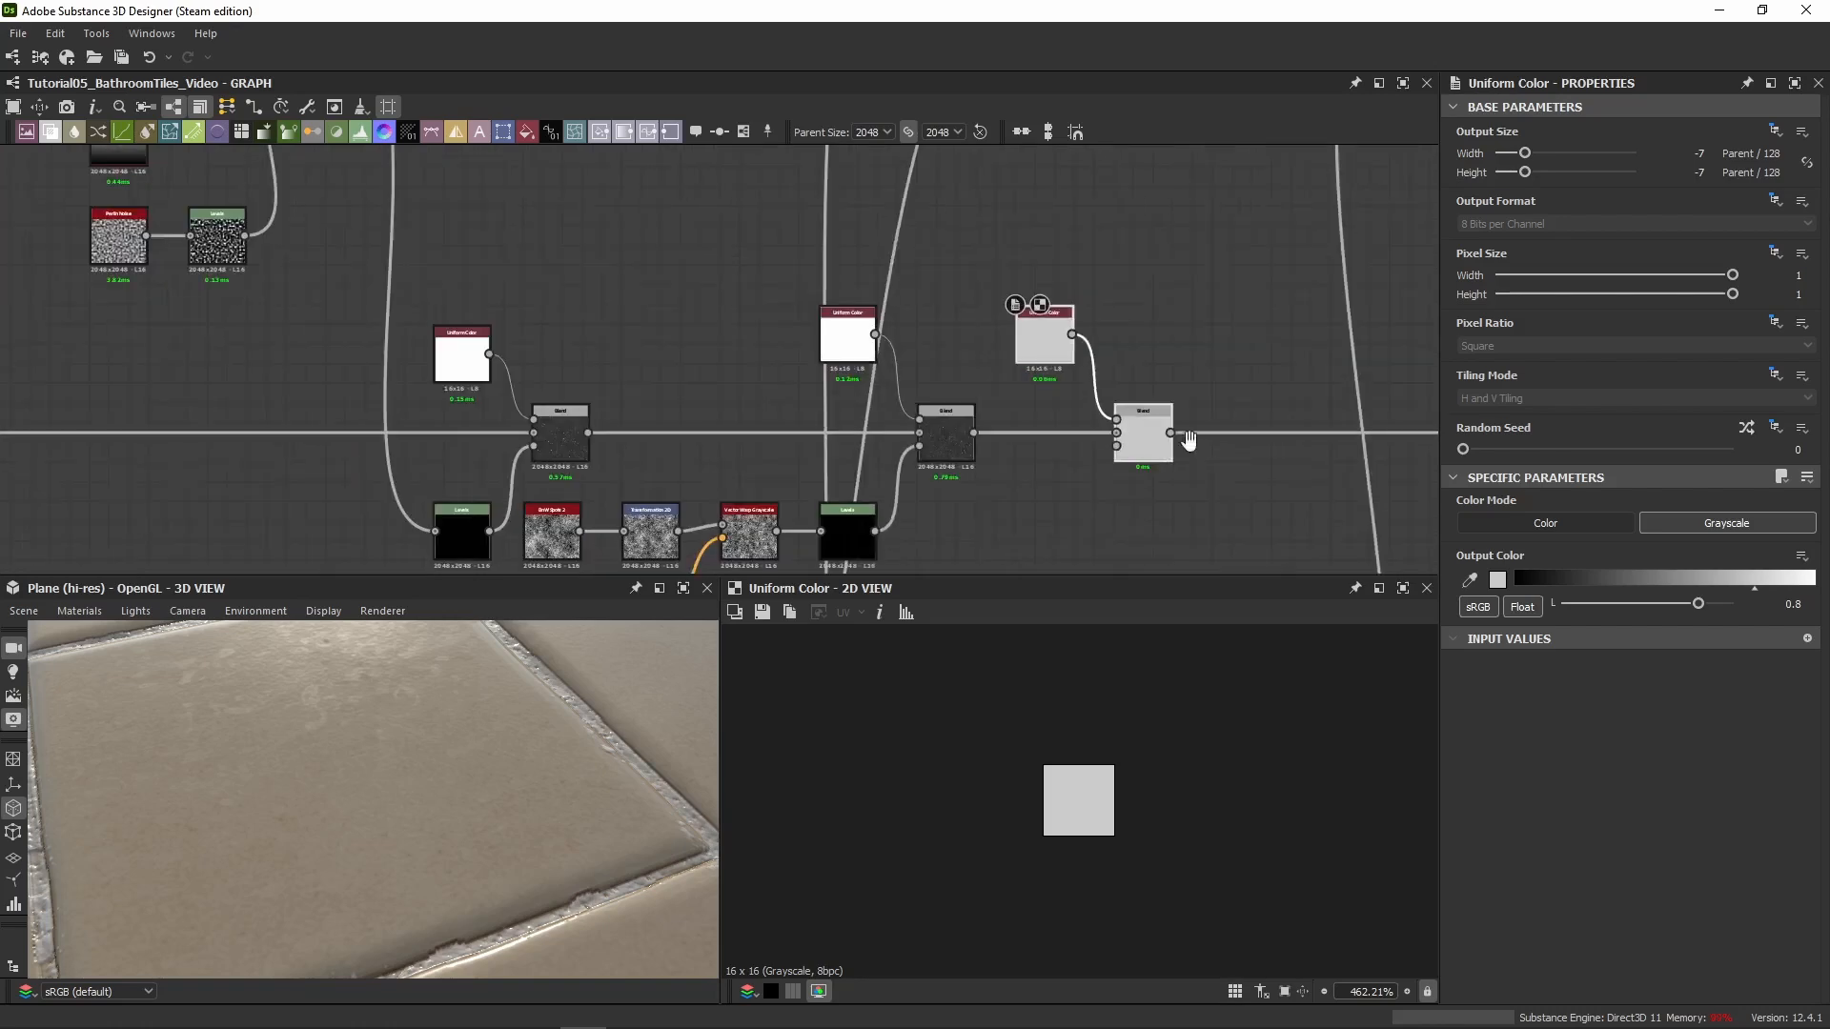
pyautogui.moveTo(1157, 423); pyautogui.dragTo(644, 382, button='middle')
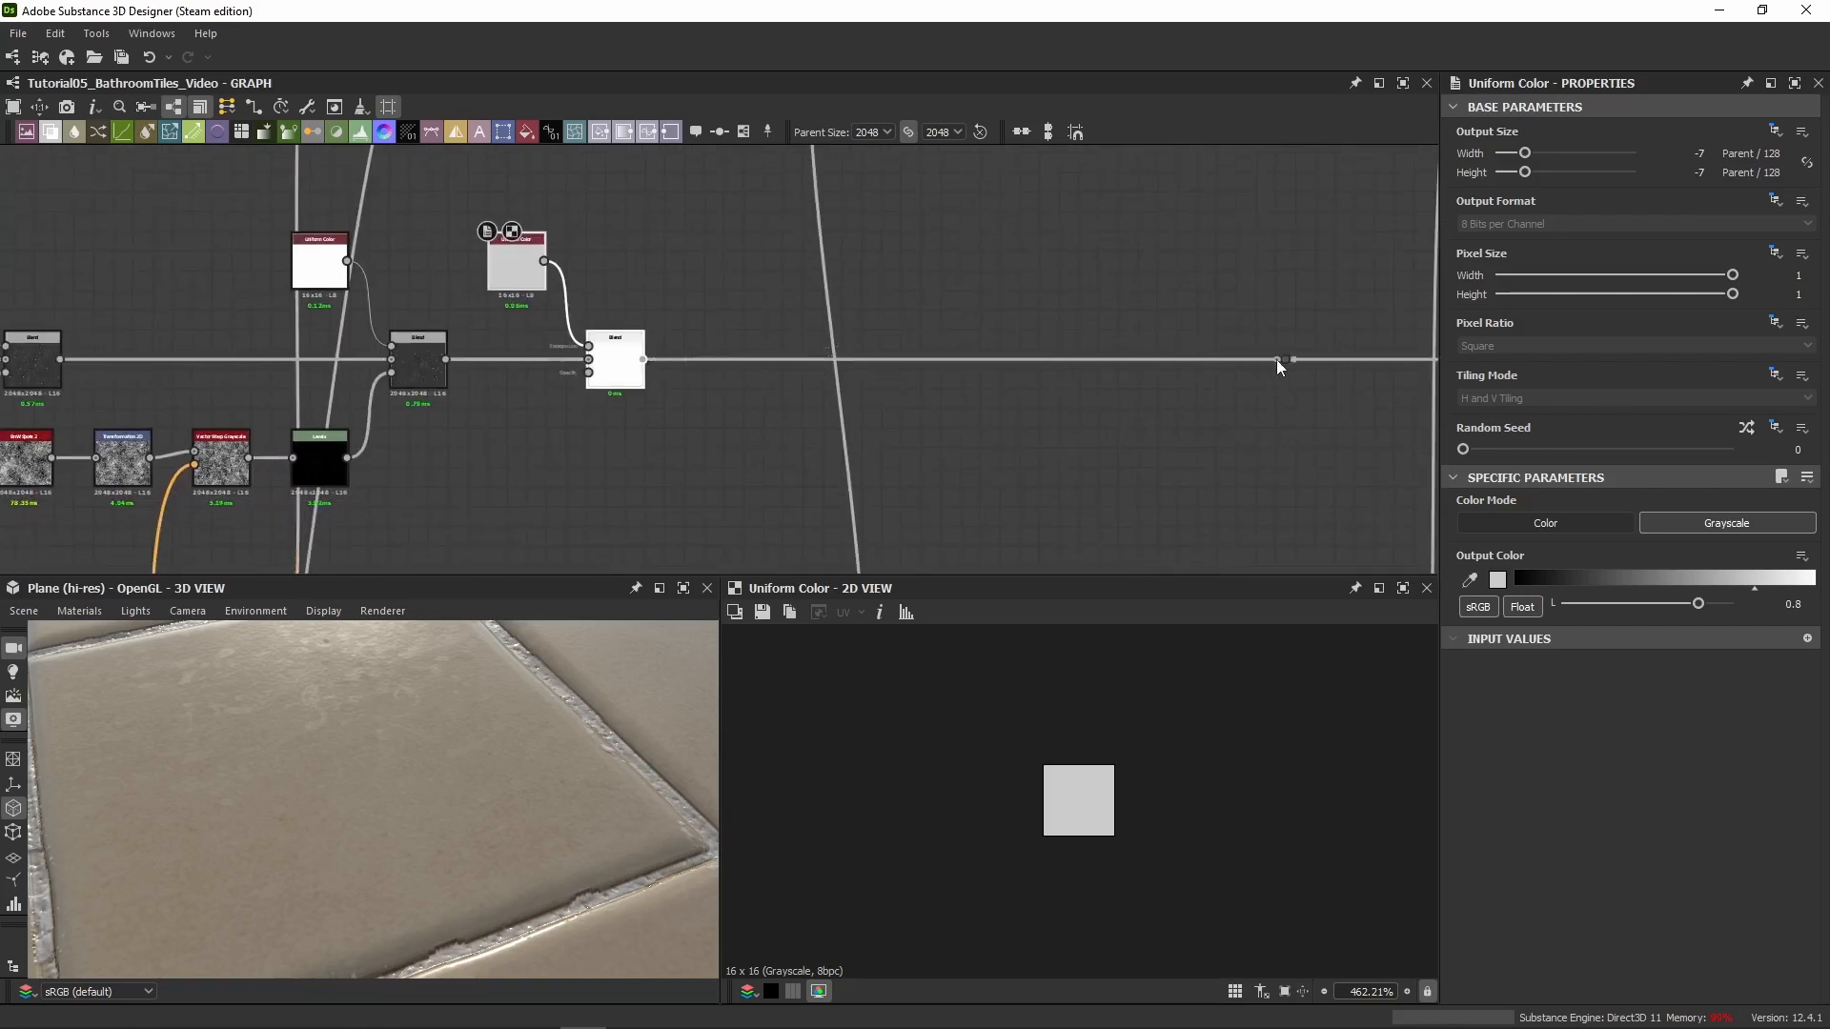
pyautogui.moveTo(1277, 361); pyautogui.dragTo(1278, 360)
pyautogui.moveTo(665, 250); pyautogui.dragTo(844, 258, button='middle')
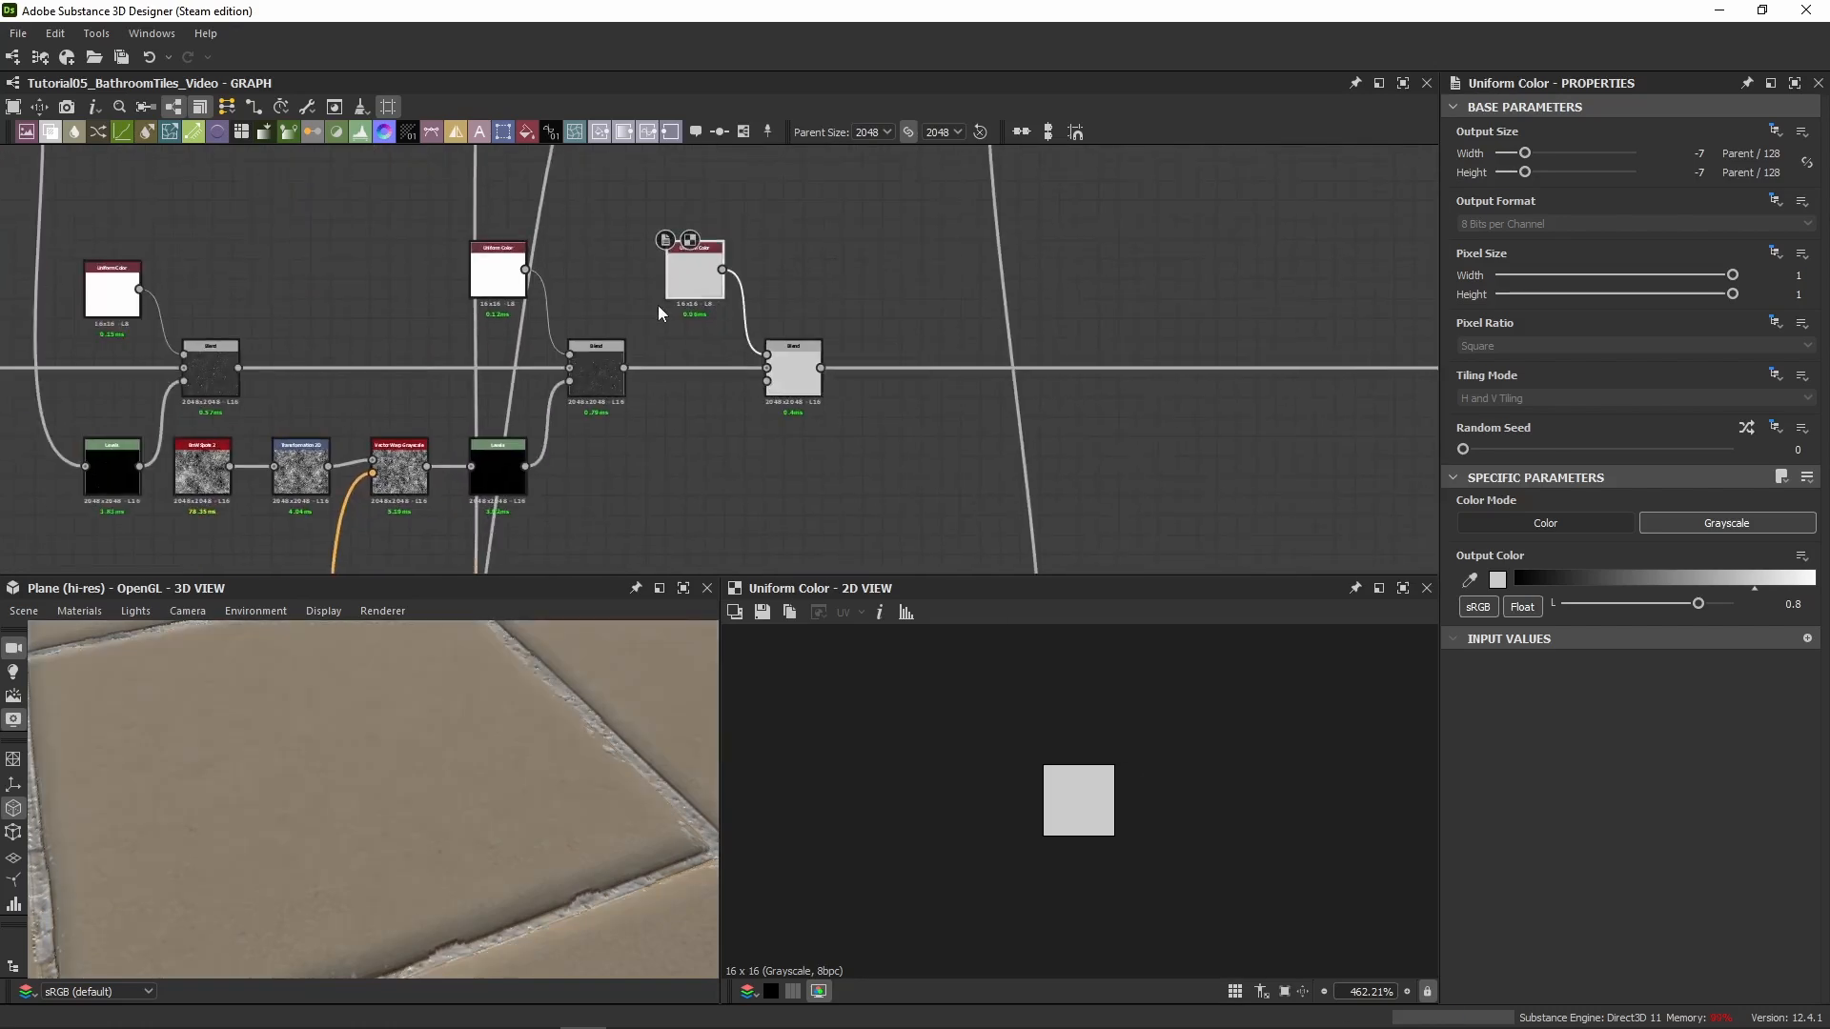
pyautogui.scroll(3, 658, 309)
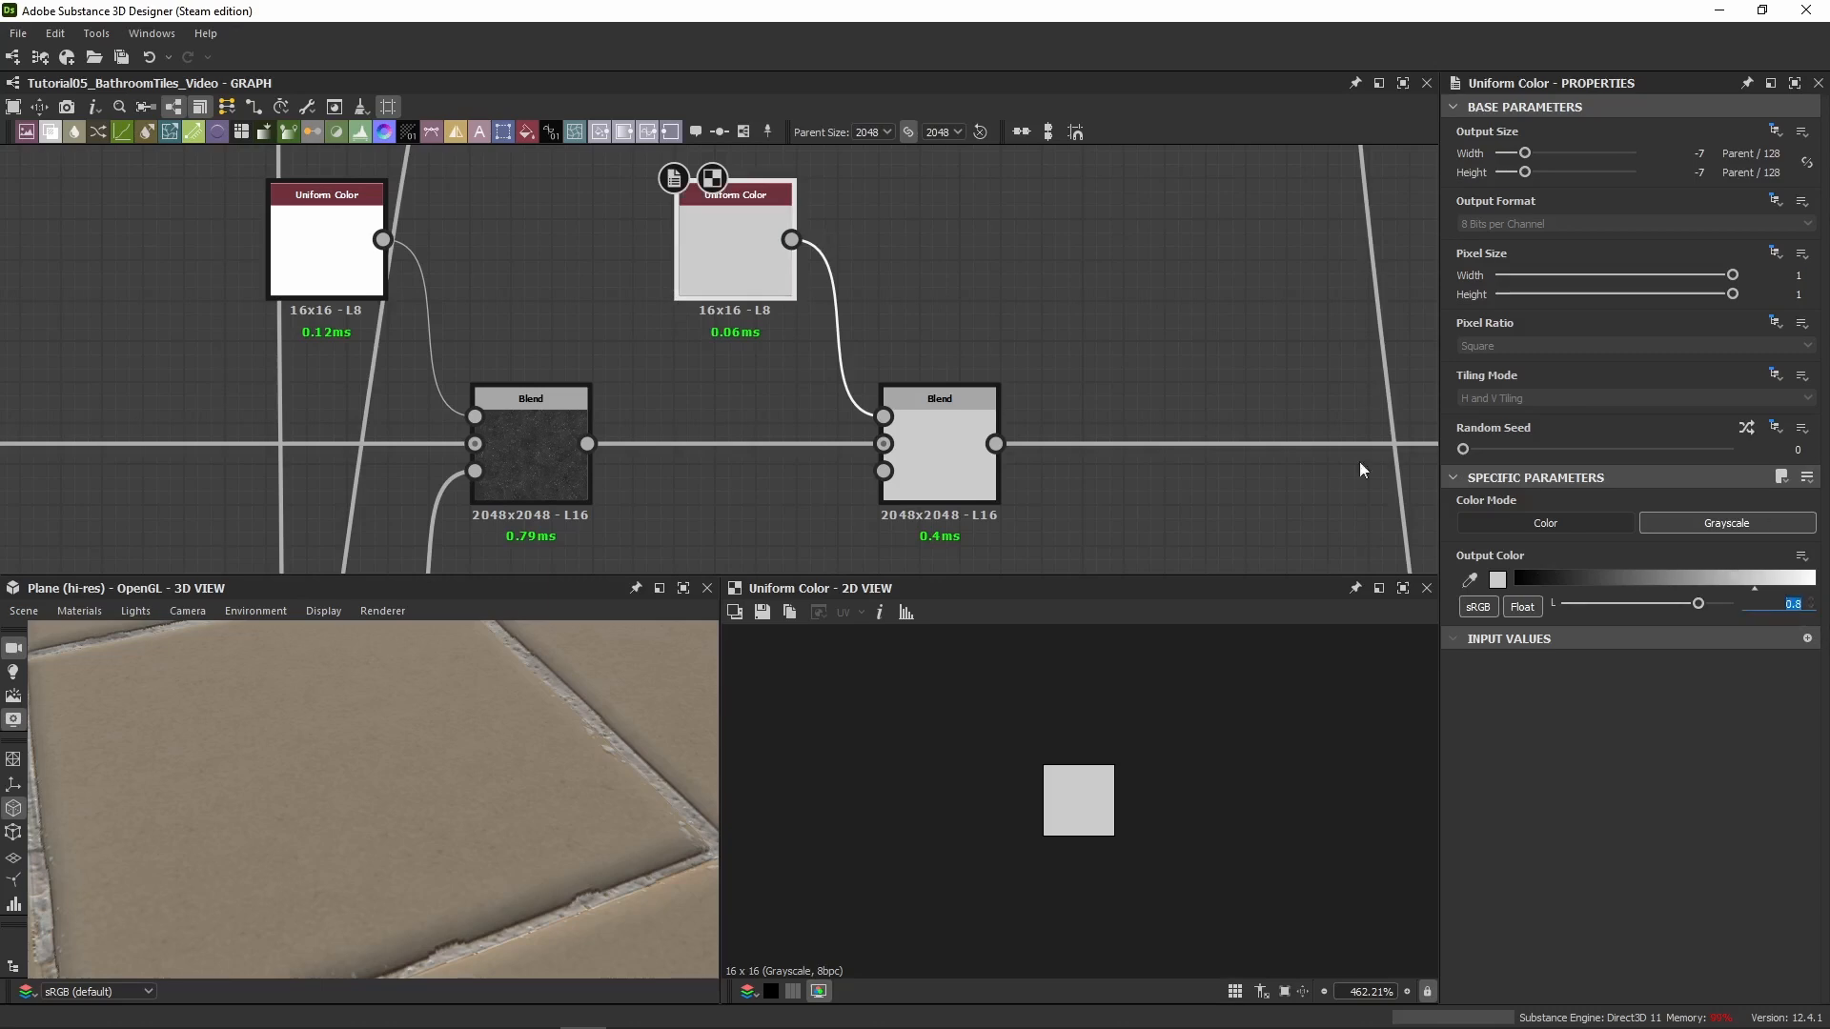
pyautogui.click(941, 481)
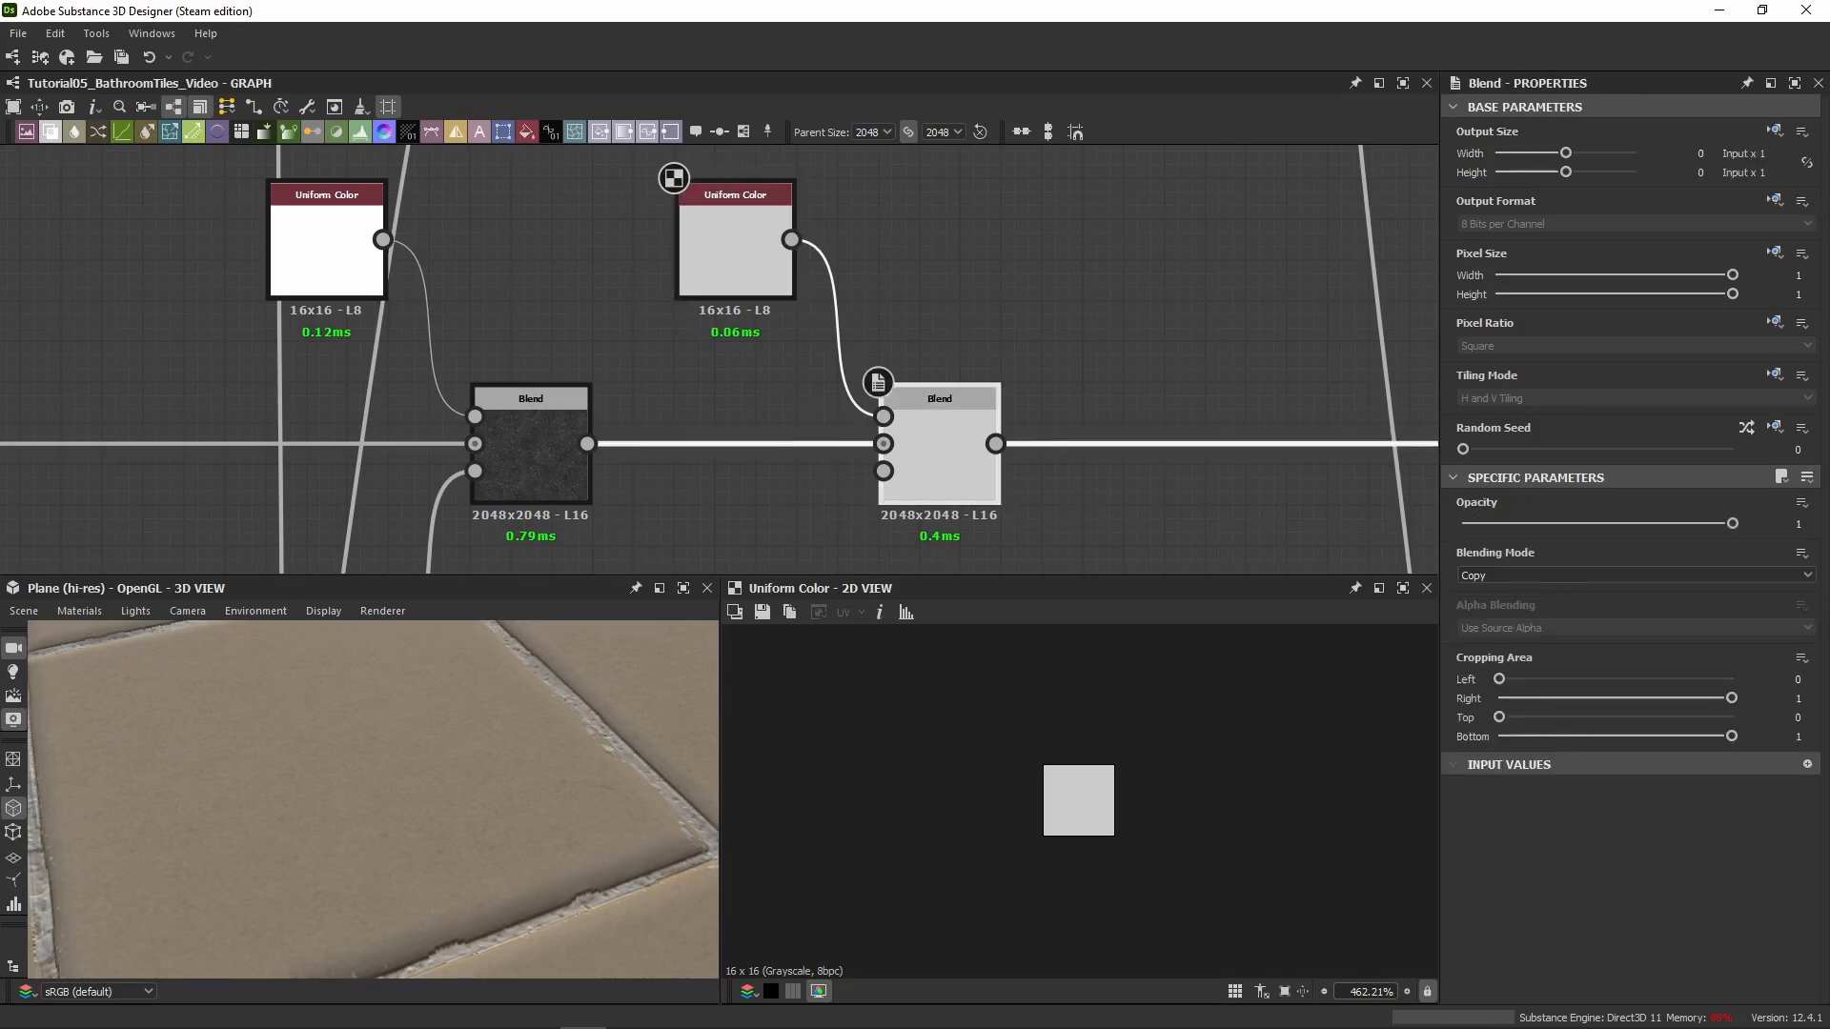
# Use the Grout Mask as the thirteenth Blend's opacity, connected from a Dot on the mask's line above the height chain
pyautogui.scroll(-8, 796, 441)
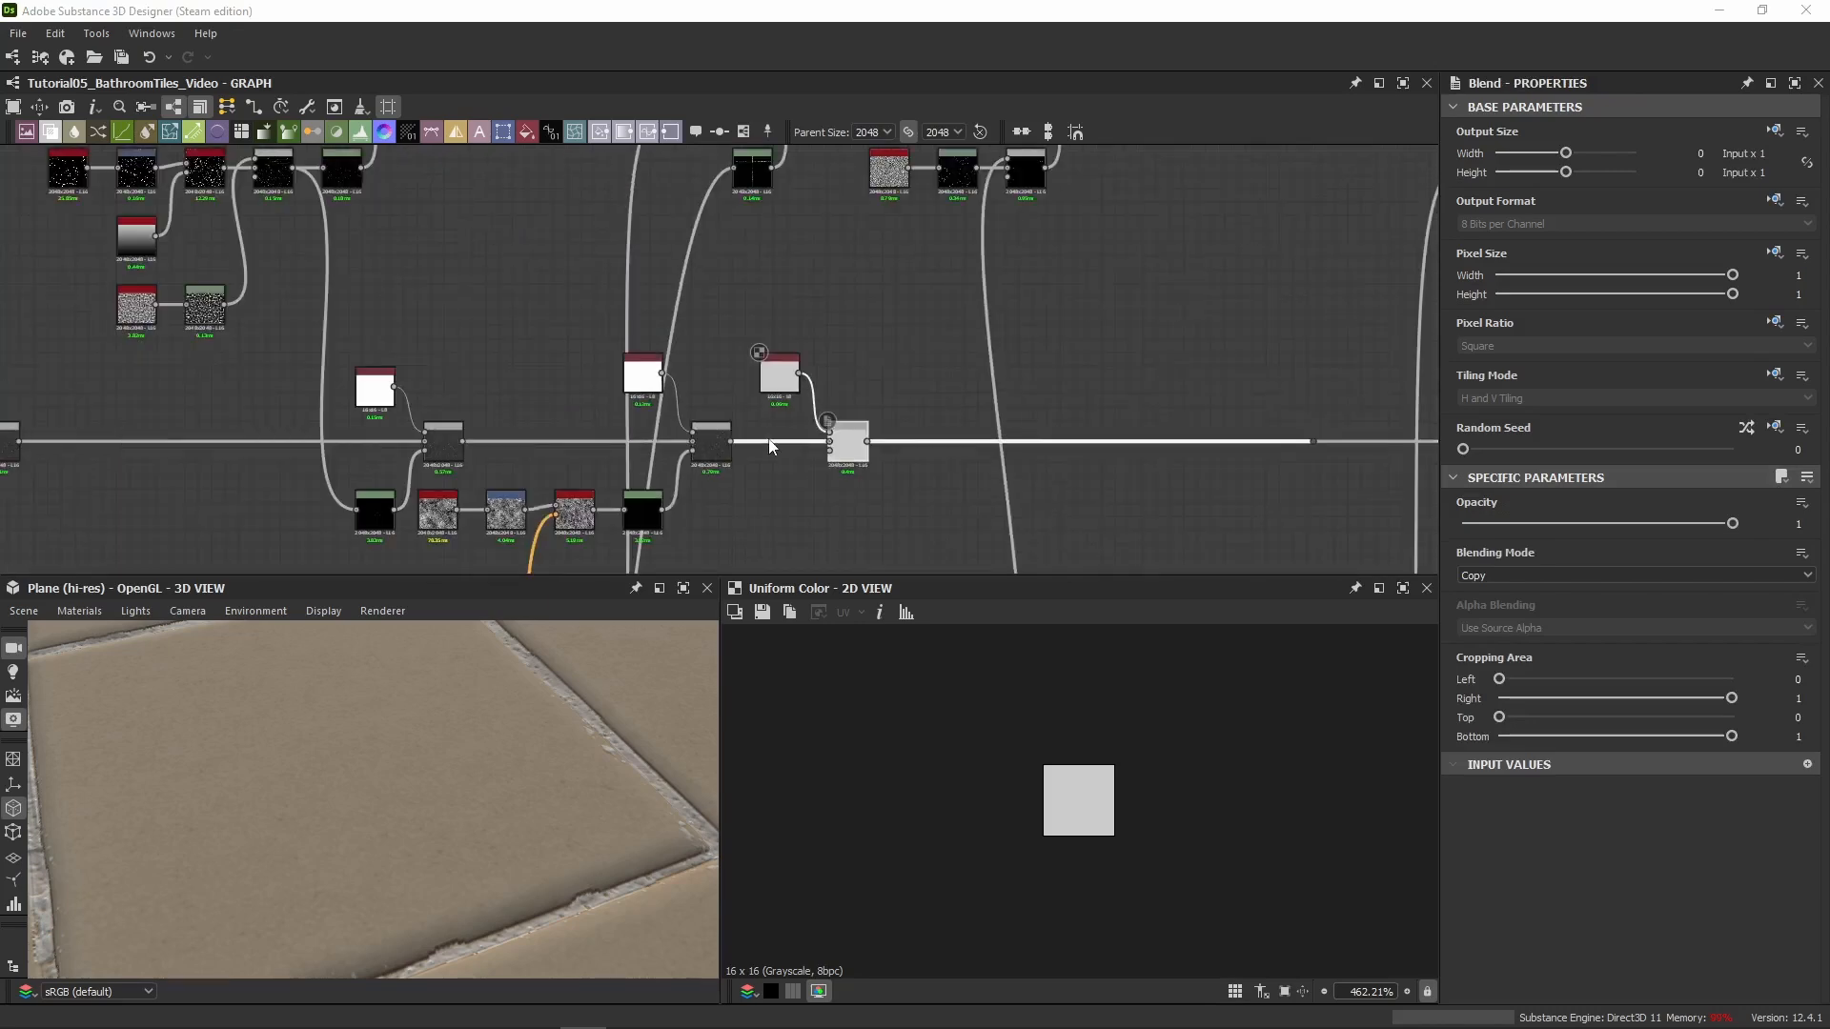
pyautogui.moveTo(770, 408); pyautogui.dragTo(866, 202, button='middle')
pyautogui.scroll(4, 768, 317)
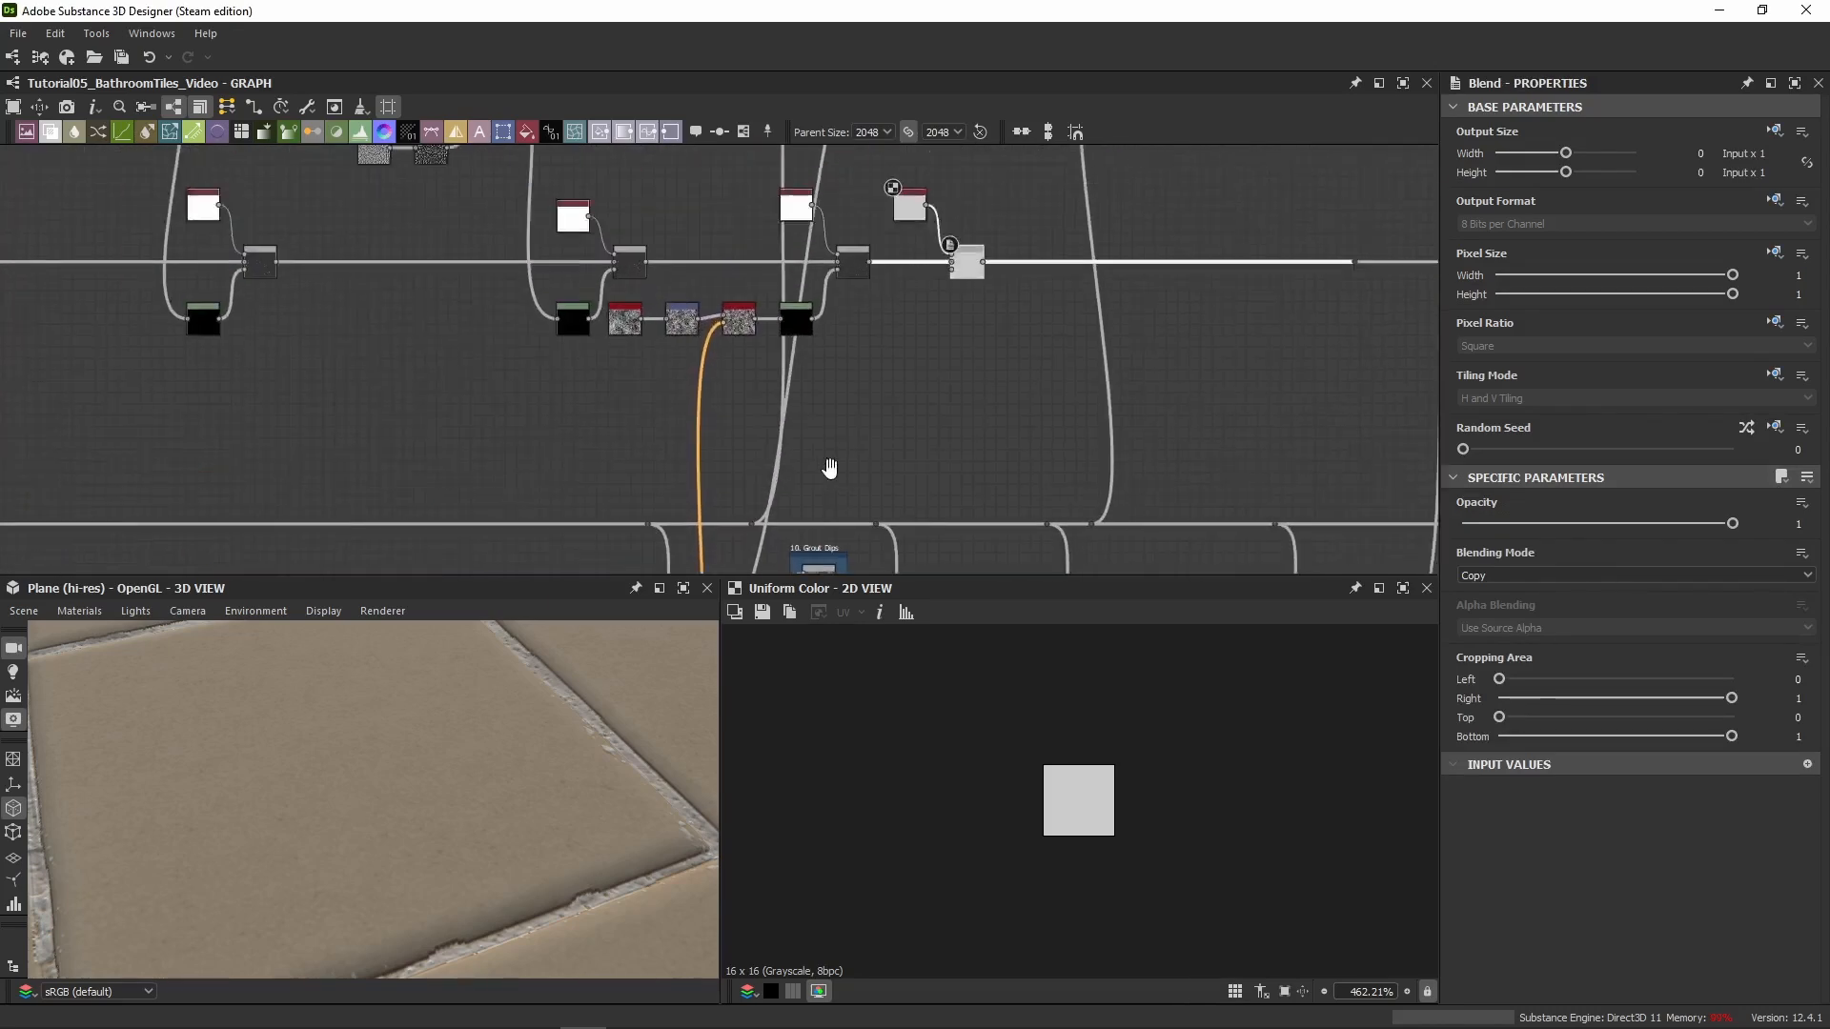
pyautogui.moveTo(829, 470); pyautogui.dragTo(762, 411, button='middle')
pyautogui.moveTo(791, 469); pyautogui.dragTo(875, 227)
pyautogui.moveTo(684, 378); pyautogui.dragTo(1709, 376, button='middle')
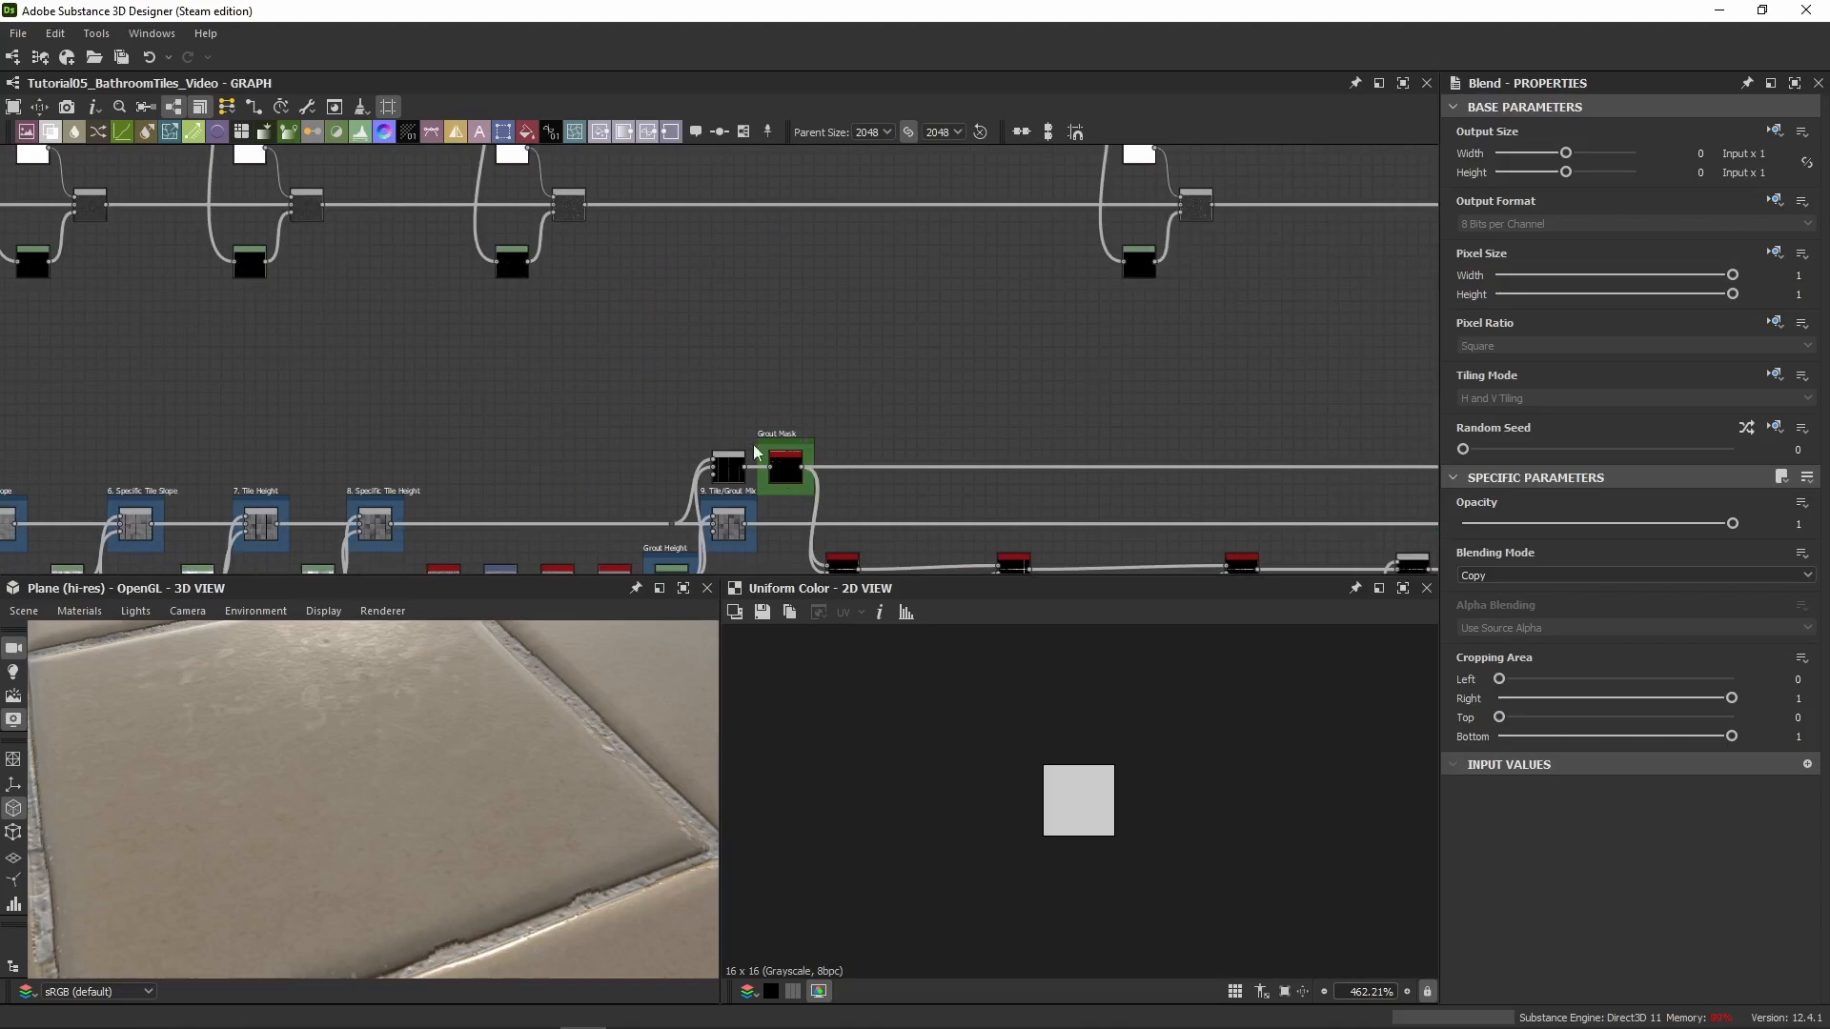
pyautogui.scroll(3, 756, 452)
pyautogui.scroll(-5, 1111, 366)
pyautogui.moveTo(1180, 332); pyautogui.dragTo(458, 324, button='middle')
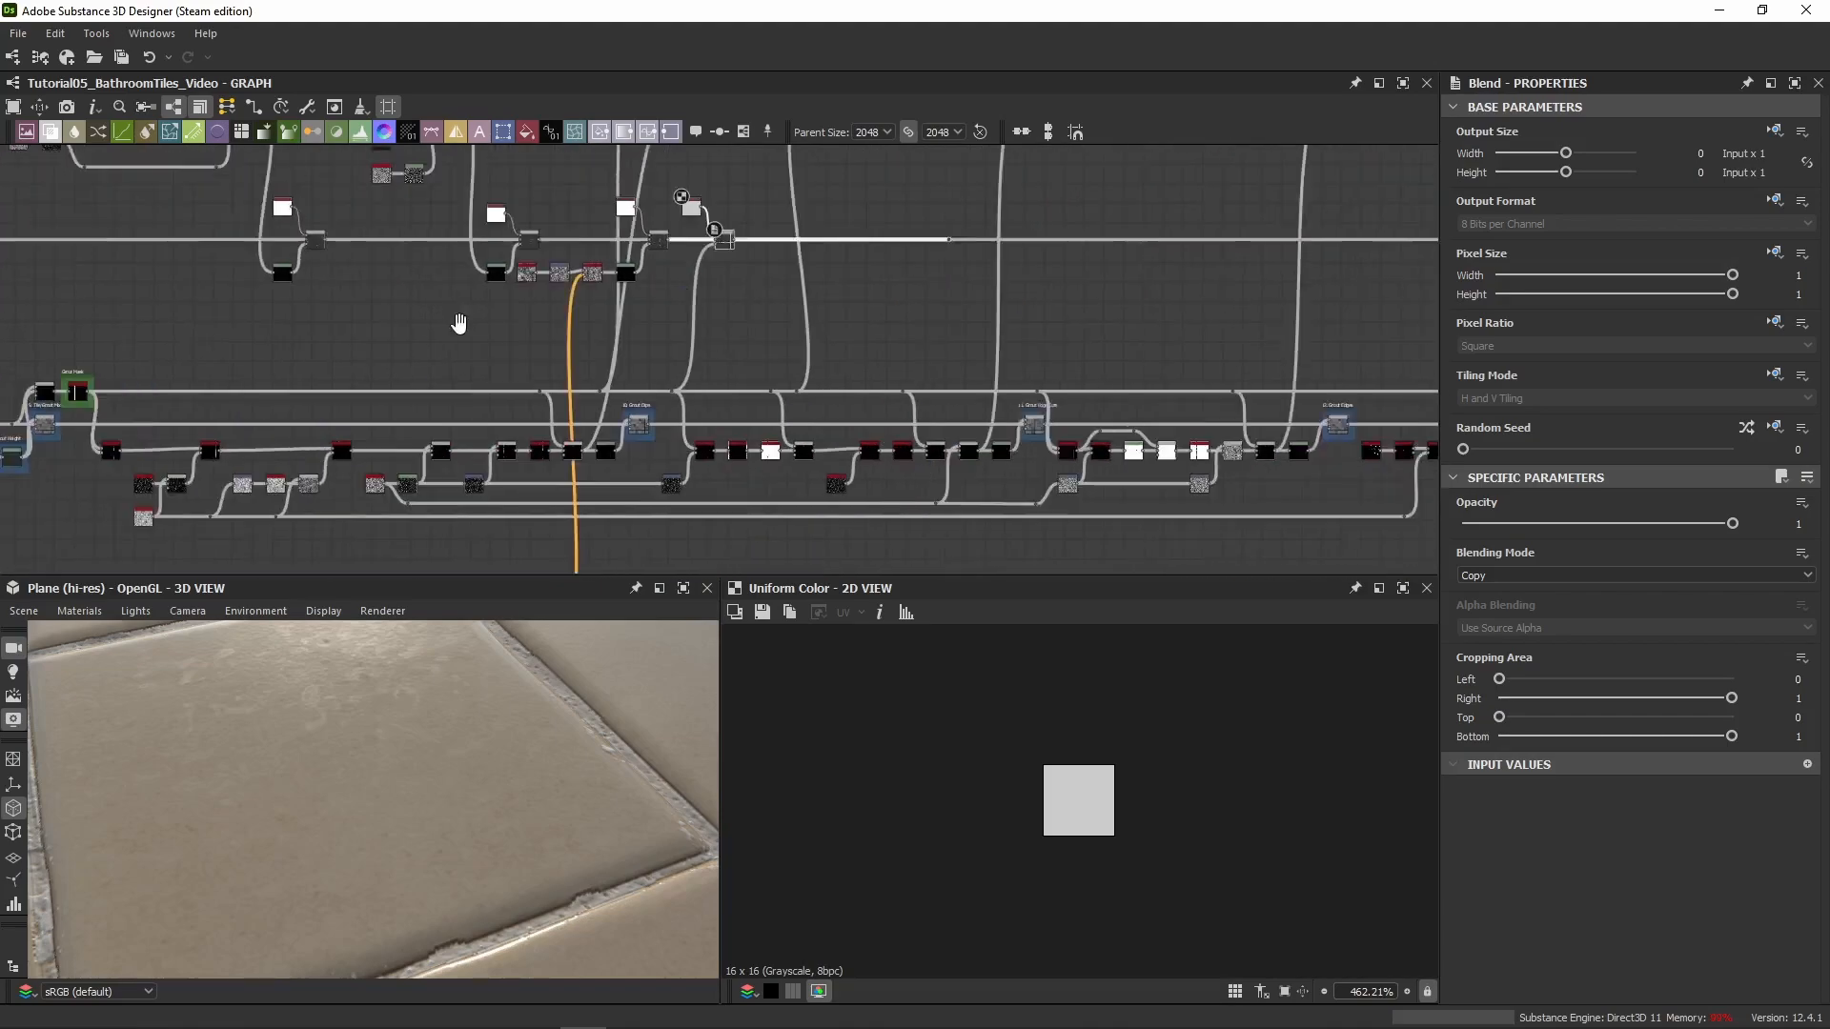
pyautogui.scroll(5, 597, 339)
# Examine the thirteenth Blend's output near and far in the 2D view, comparing it with the grout mask and the Uniform Color's value
pyautogui.doubleClick(664, 349)
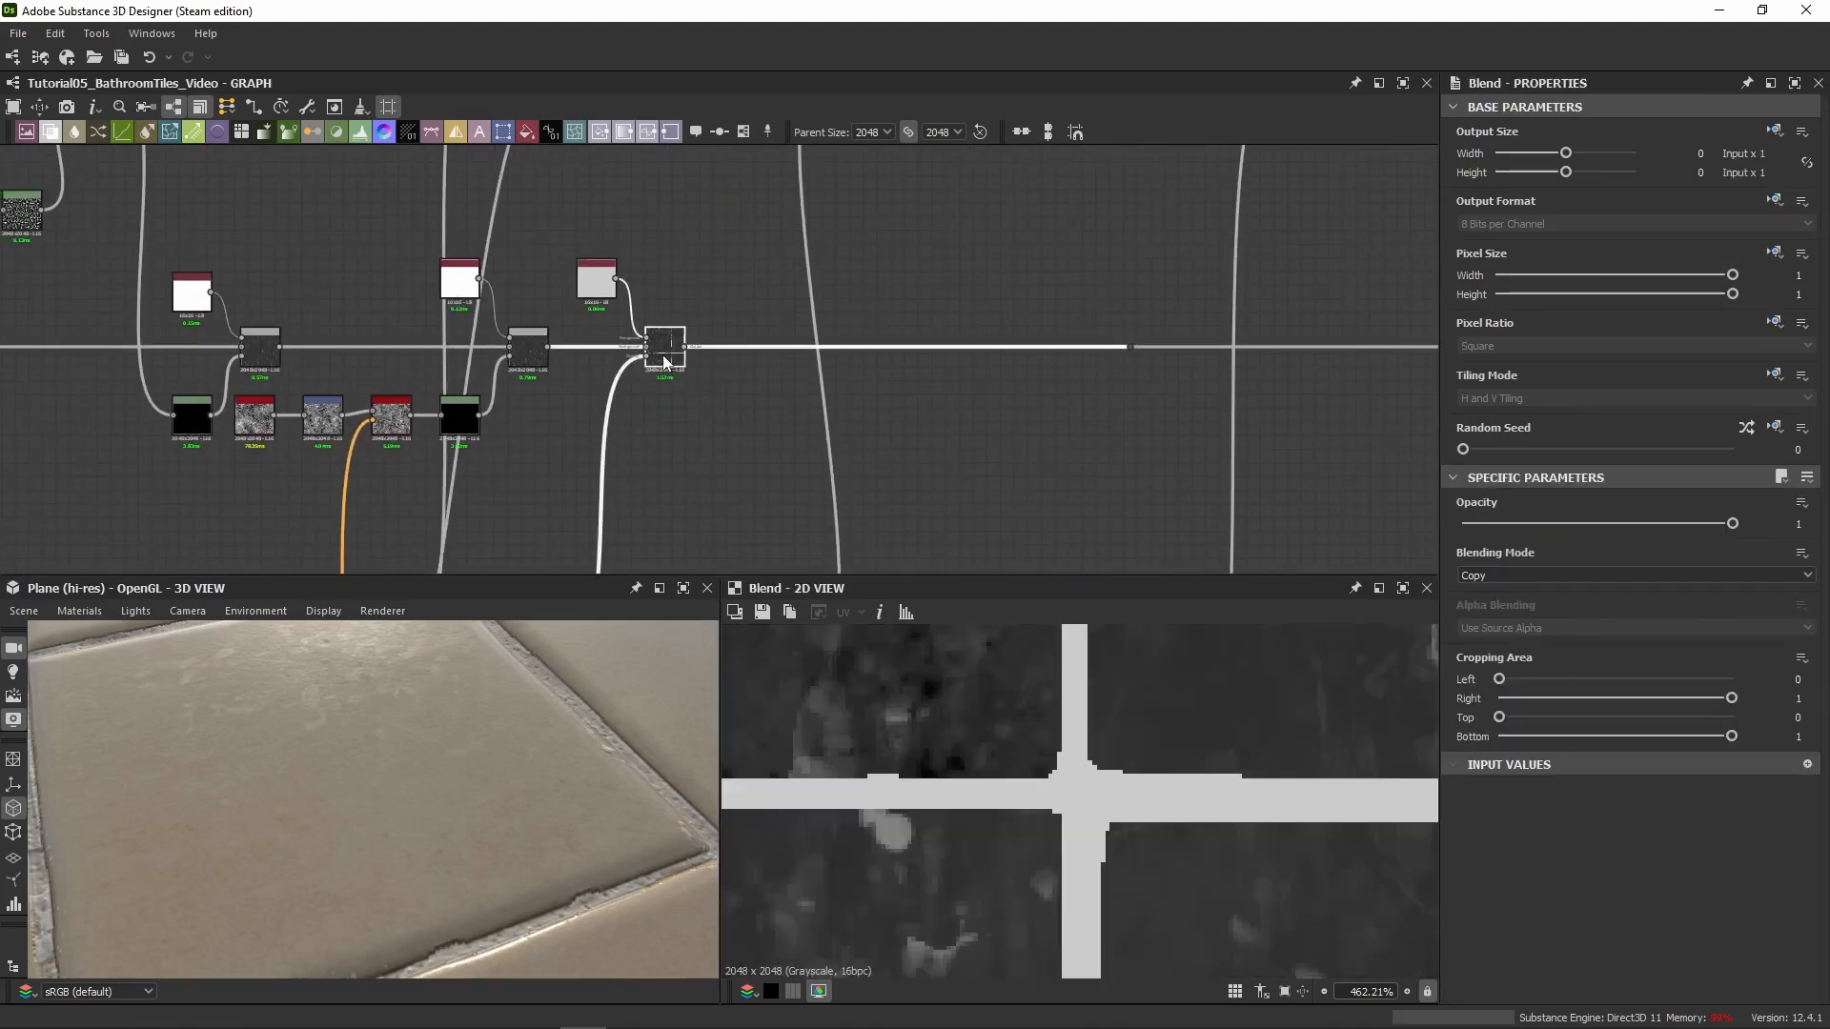
pyautogui.scroll(-5, 929, 753)
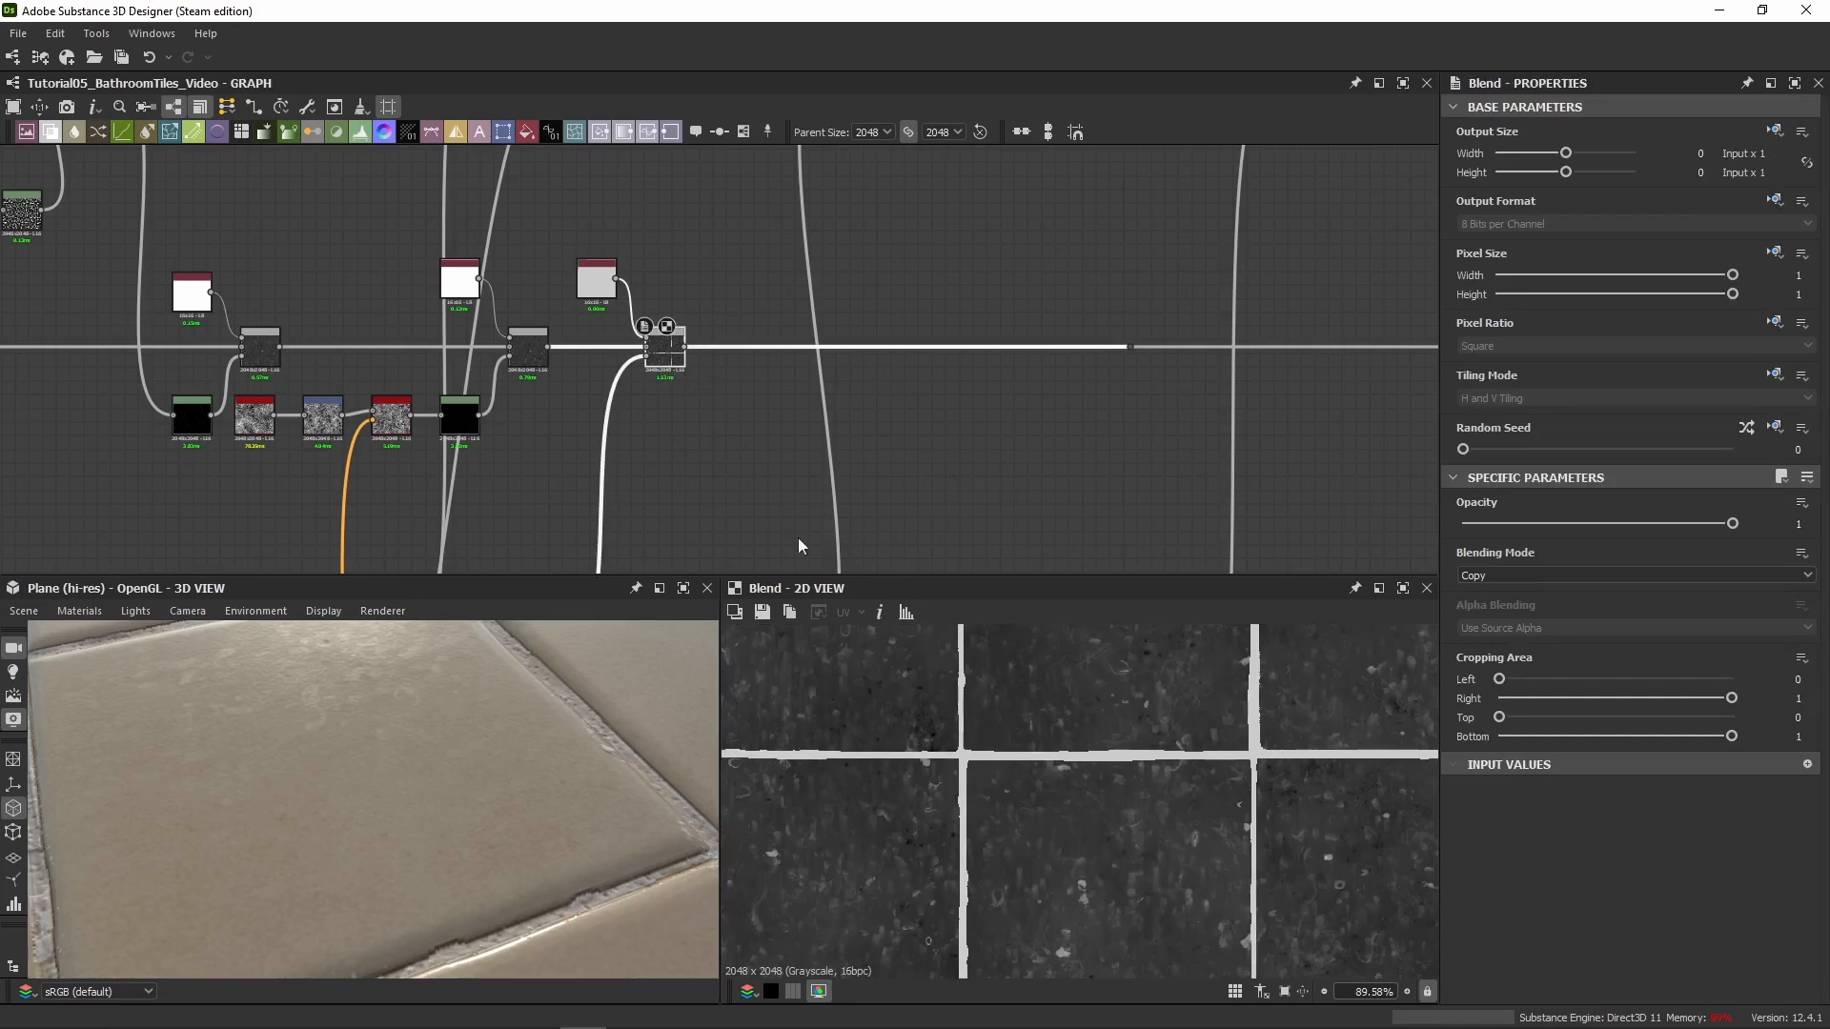
pyautogui.scroll(4, 975, 746)
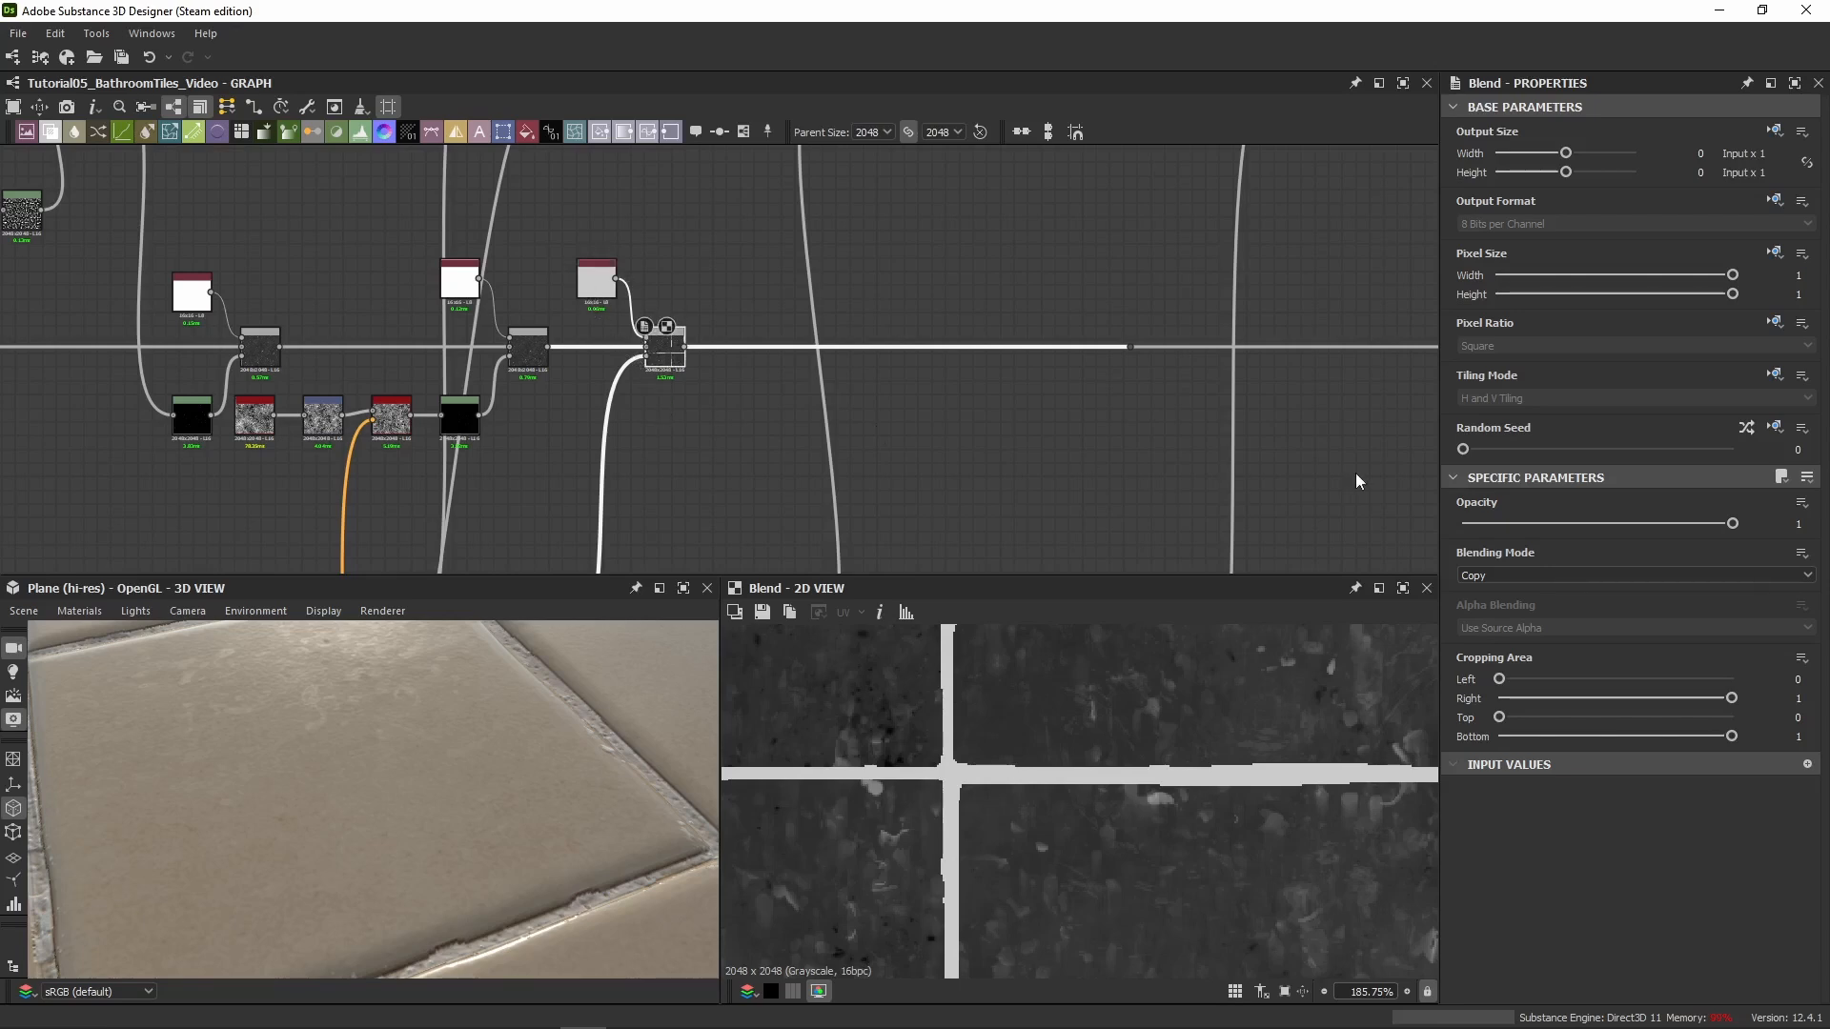
pyautogui.doubleClick(645, 356)
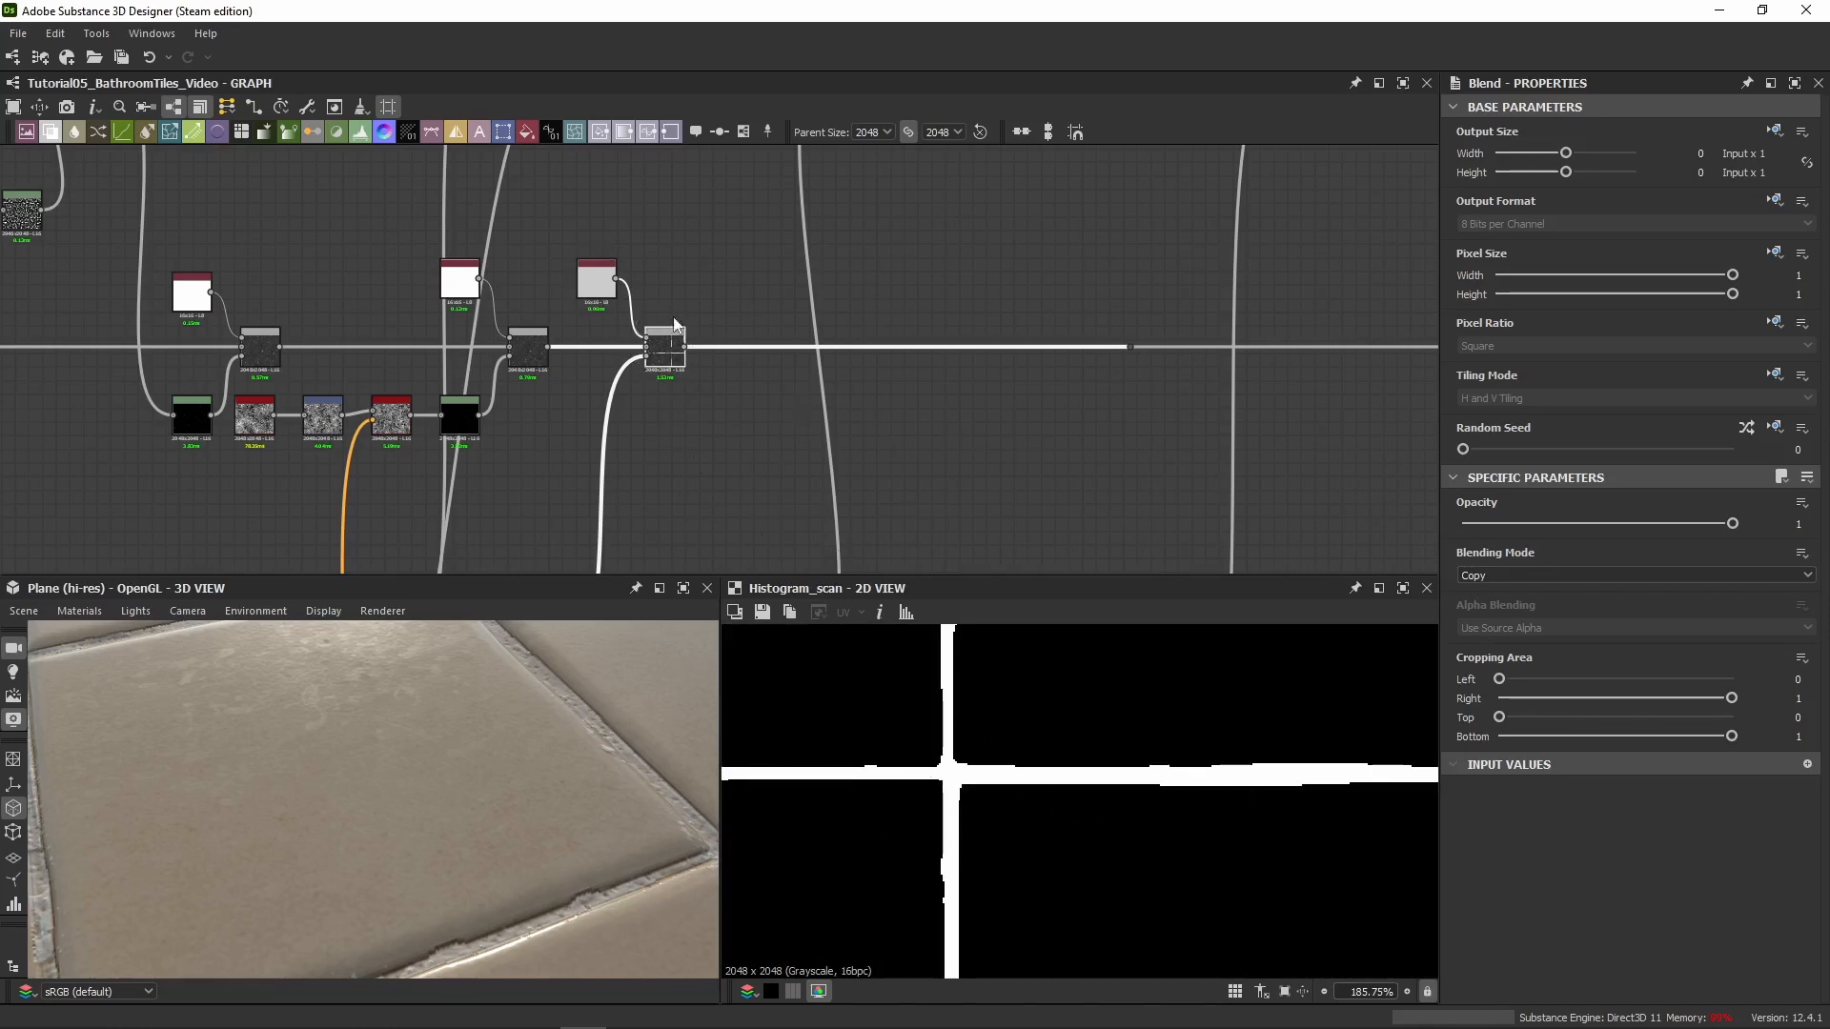
pyautogui.scroll(3, 674, 324)
pyautogui.doubleClick(496, 259)
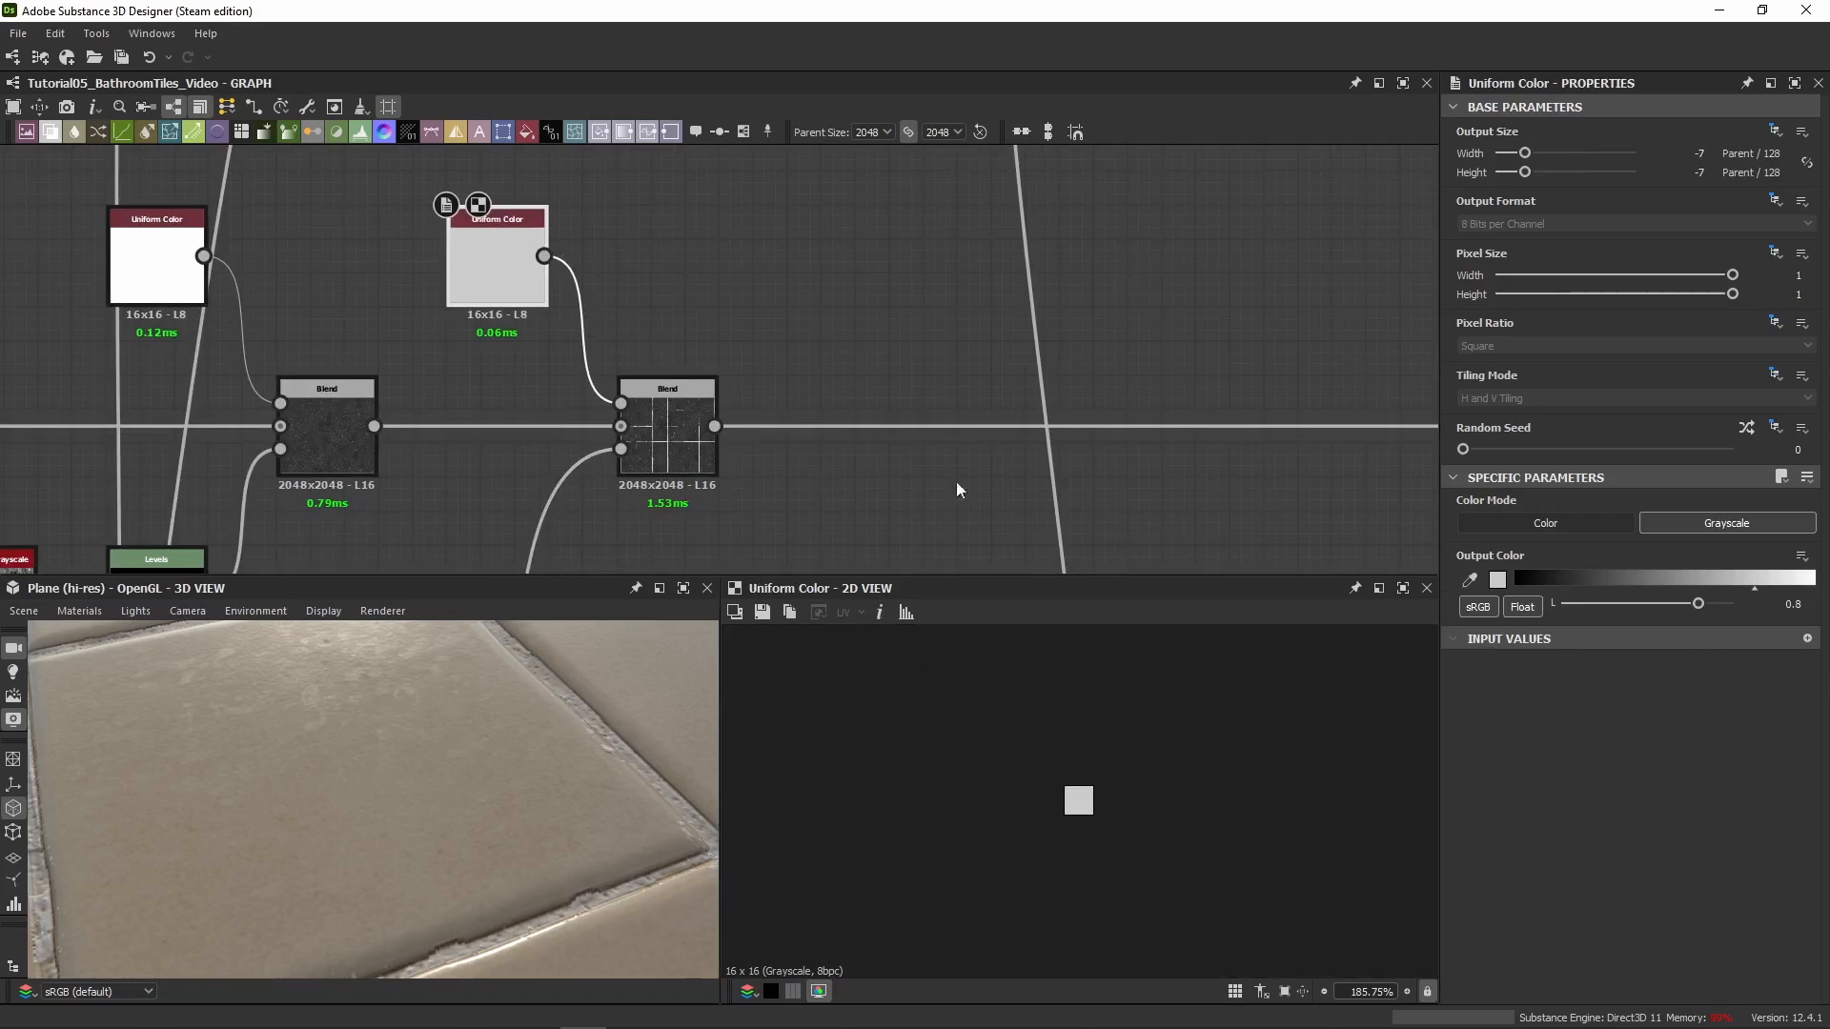
pyautogui.doubleClick(667, 434)
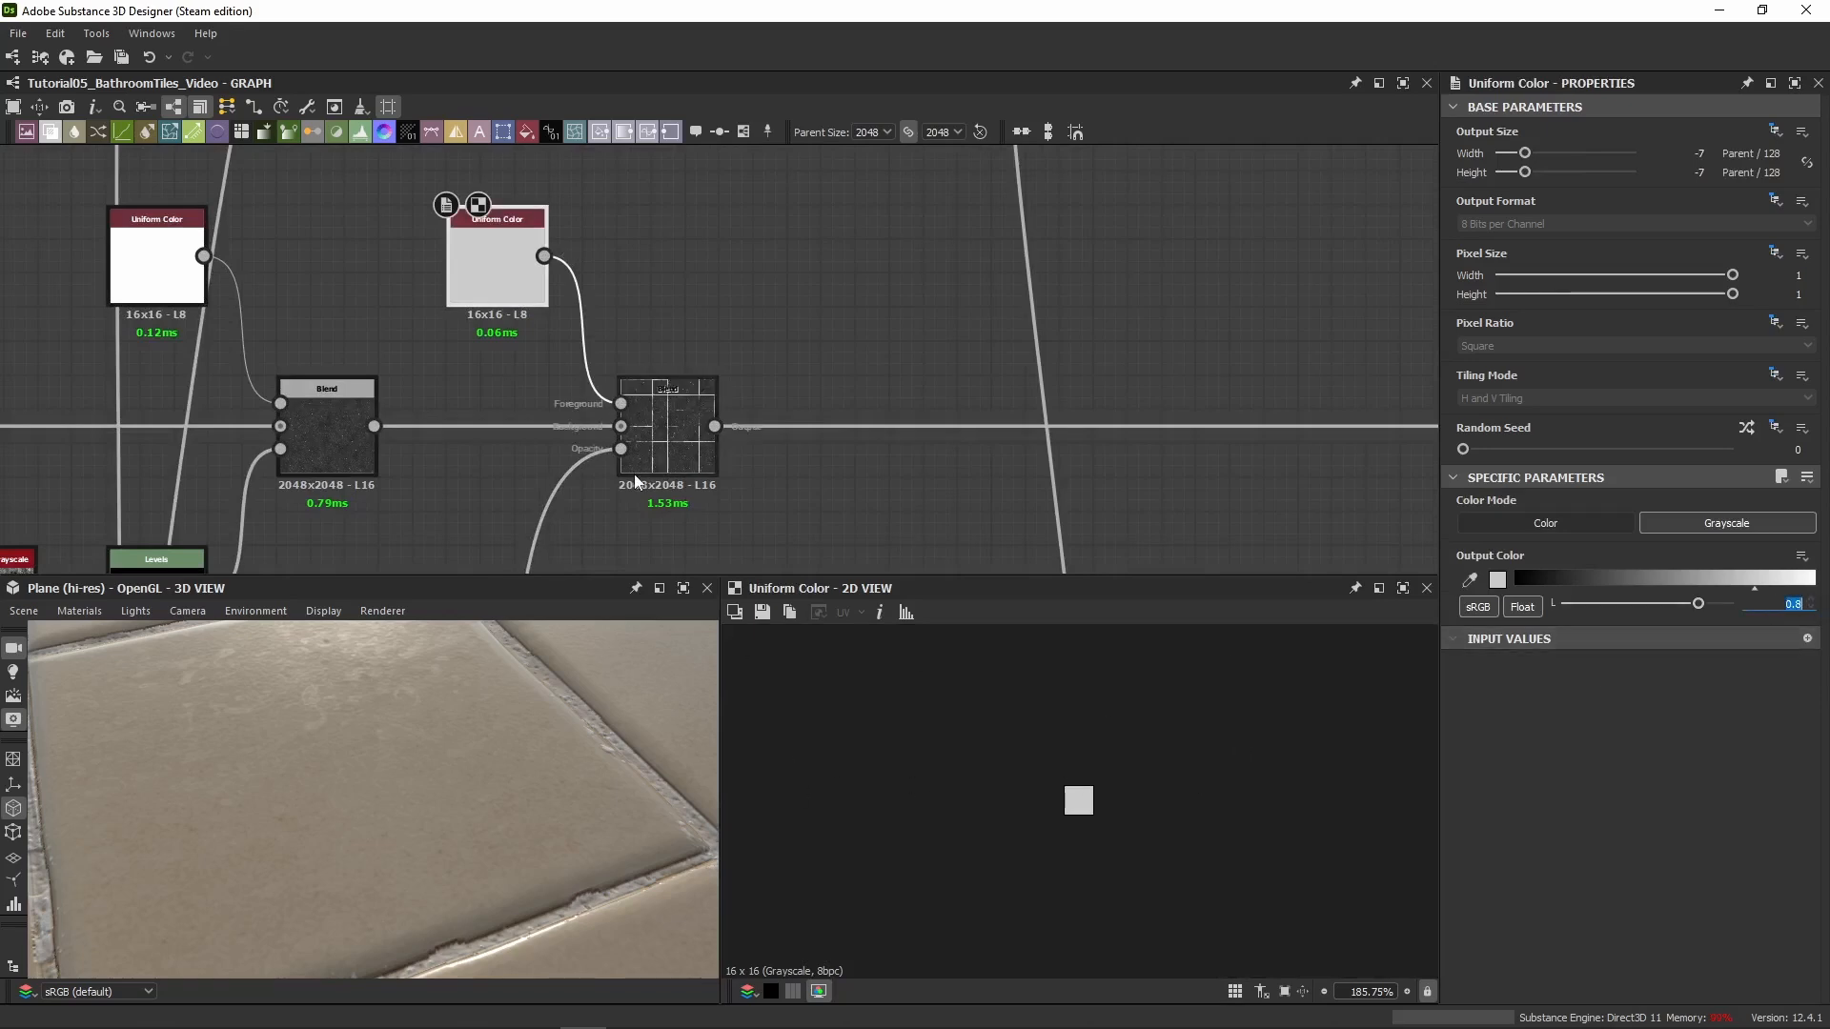
pyautogui.doubleClick(471, 282)
pyautogui.doubleClick(691, 448)
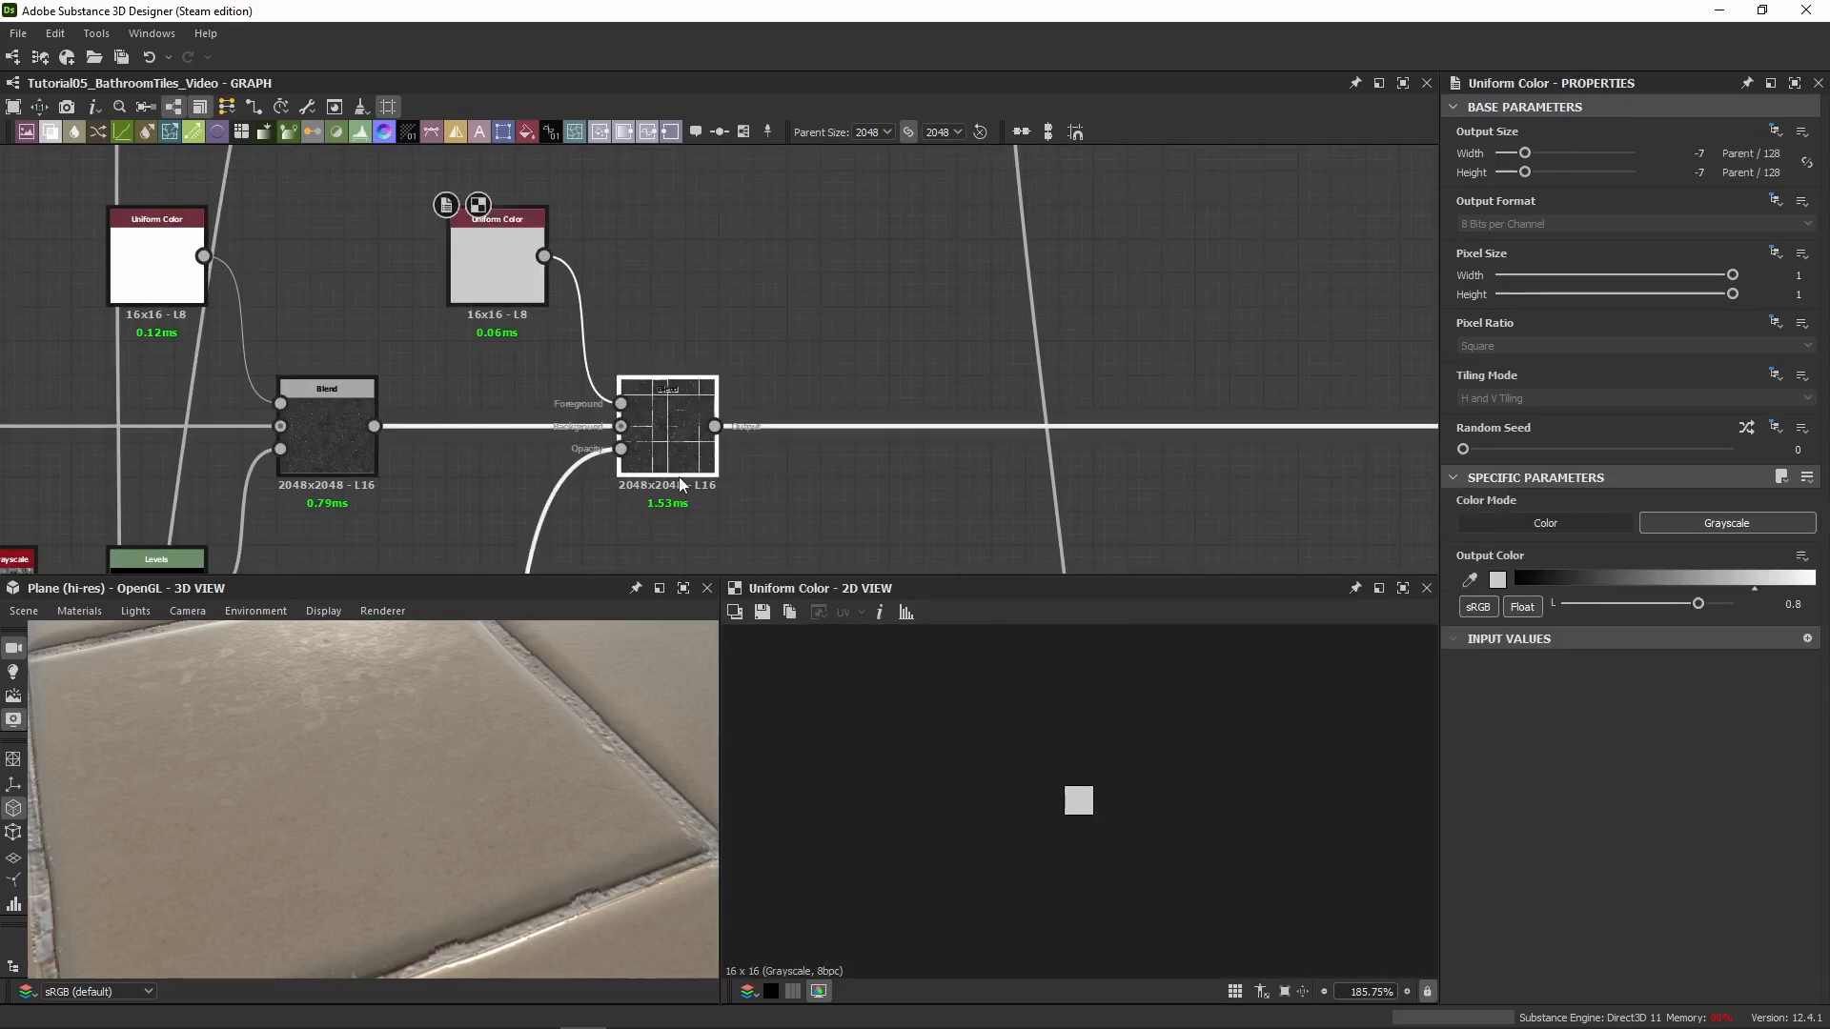
pyautogui.scroll(5, 1063, 798)
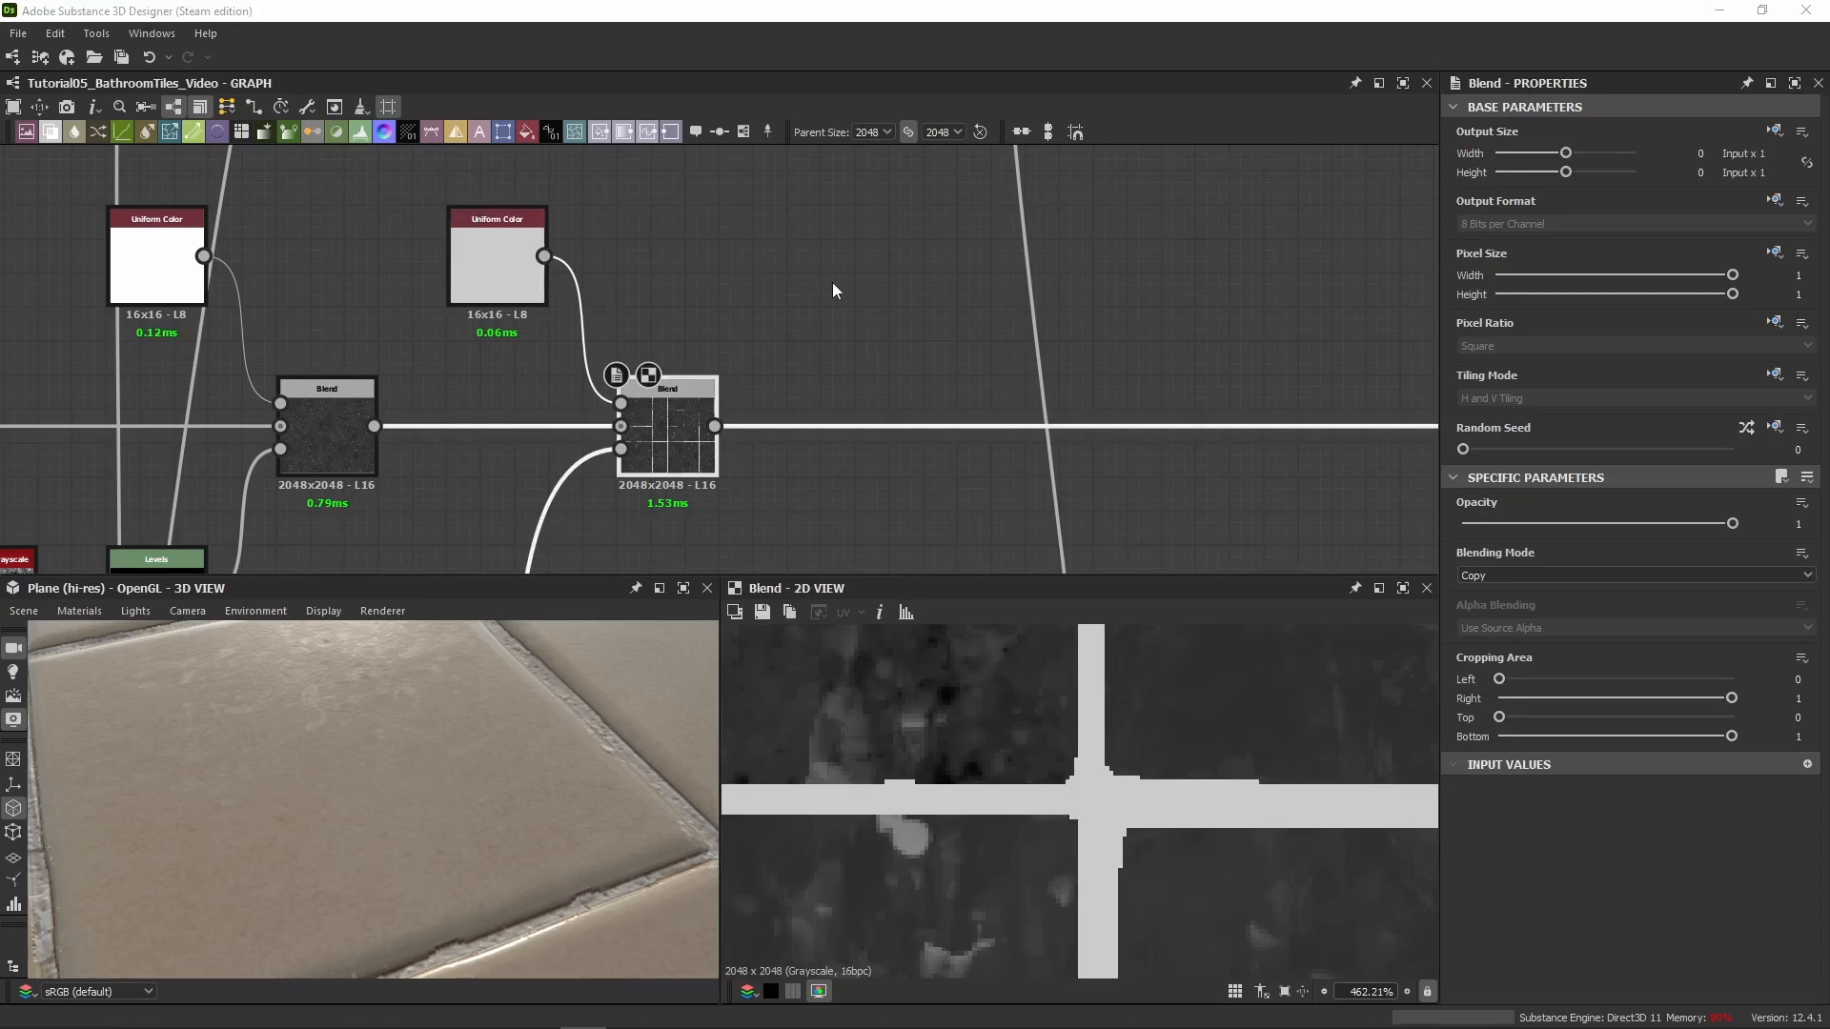
# Paste a white Uniform Color, Blend and Levels group after the grout Blend and wire it into the roughness line up to the Dot
pyautogui.hotkey('ctrl', 'v')
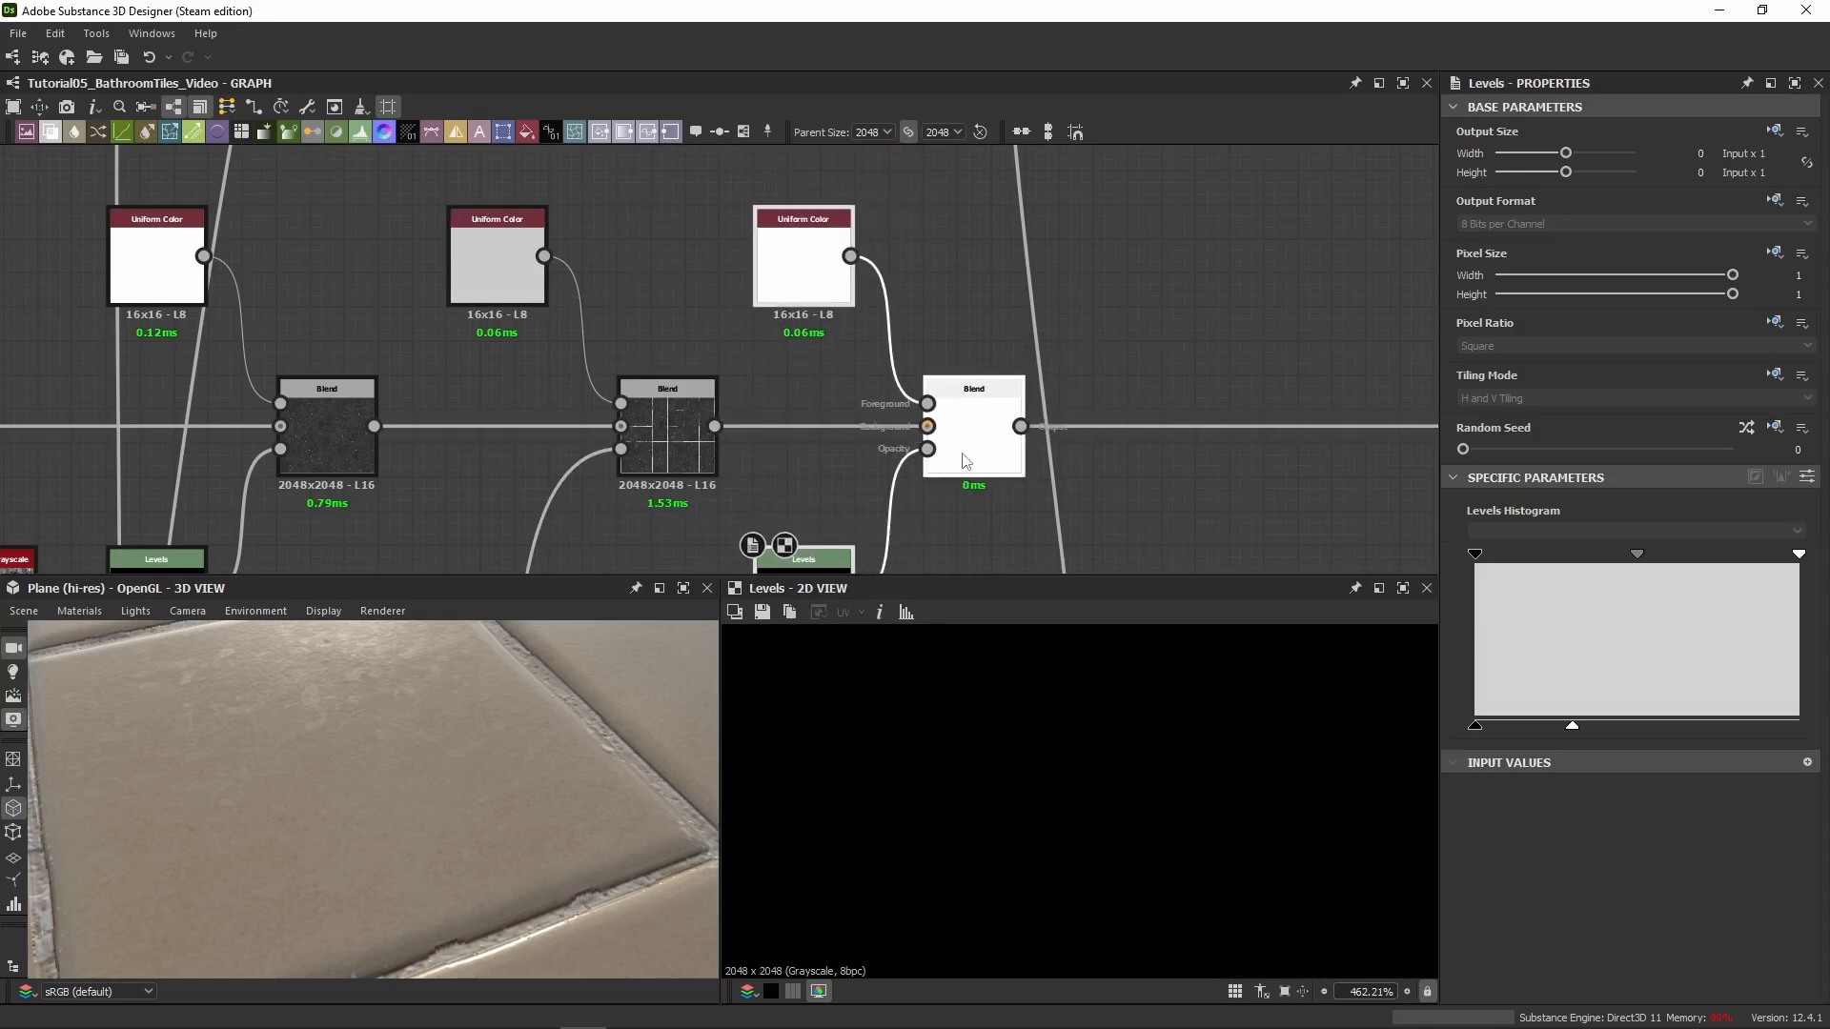
pyautogui.click(951, 435)
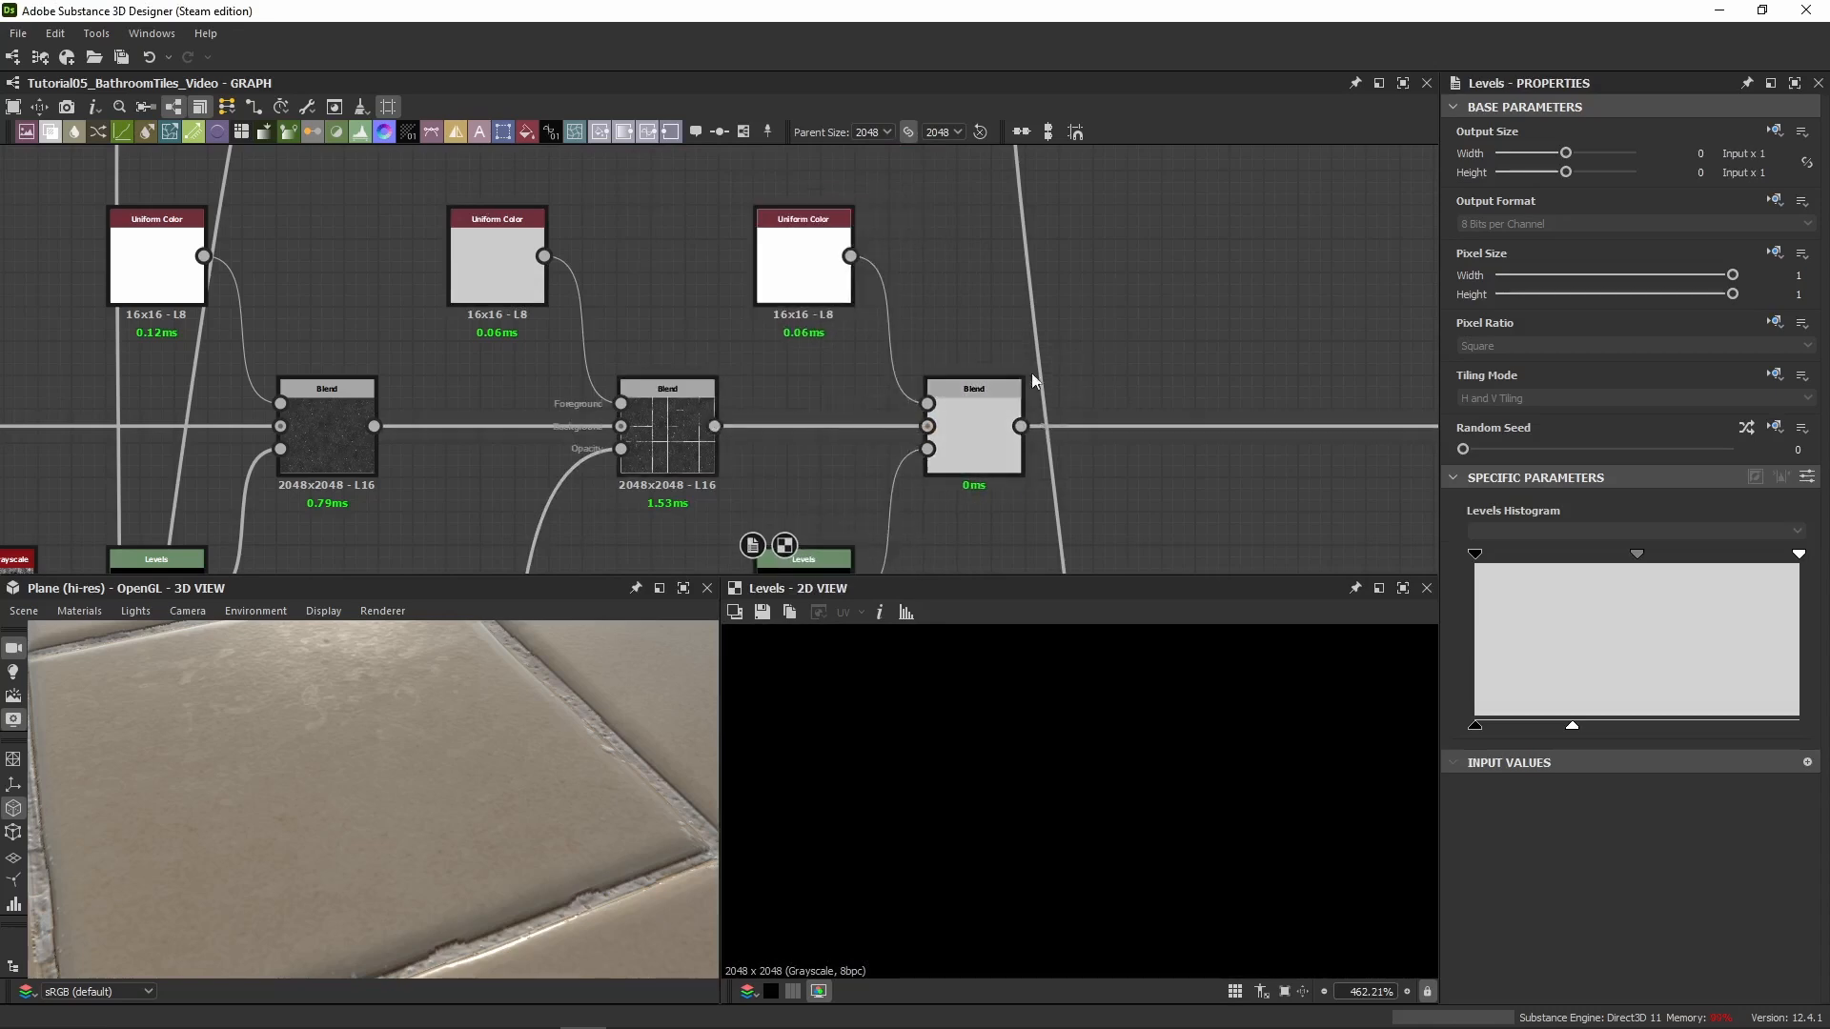
pyautogui.moveTo(1063, 431); pyautogui.dragTo(509, 408, button='middle')
pyautogui.moveTo(467, 403); pyautogui.dragTo(1263, 404)
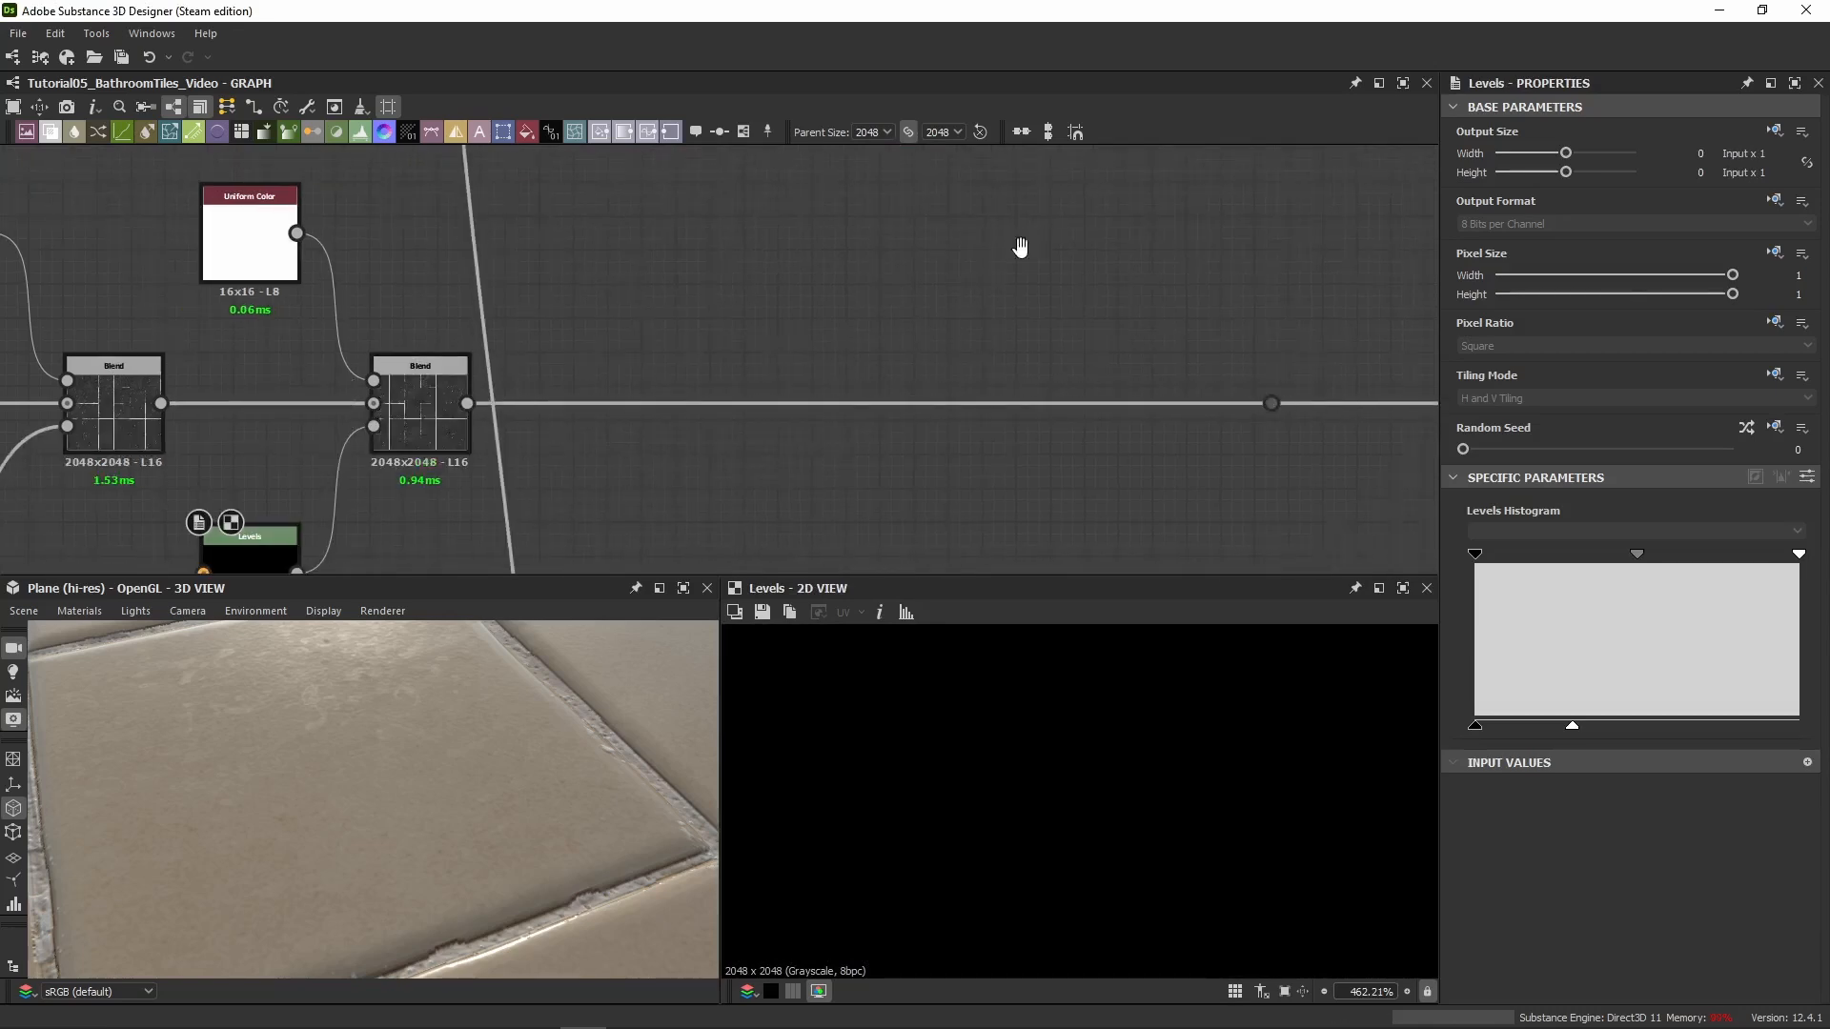
pyautogui.moveTo(1019, 248); pyautogui.dragTo(1581, 212, button='middle')
pyautogui.click(689, 385)
pyautogui.moveTo(781, 391); pyautogui.dragTo(712, 437, button='middle')
pyautogui.click(831, 284)
pyautogui.click(698, 205)
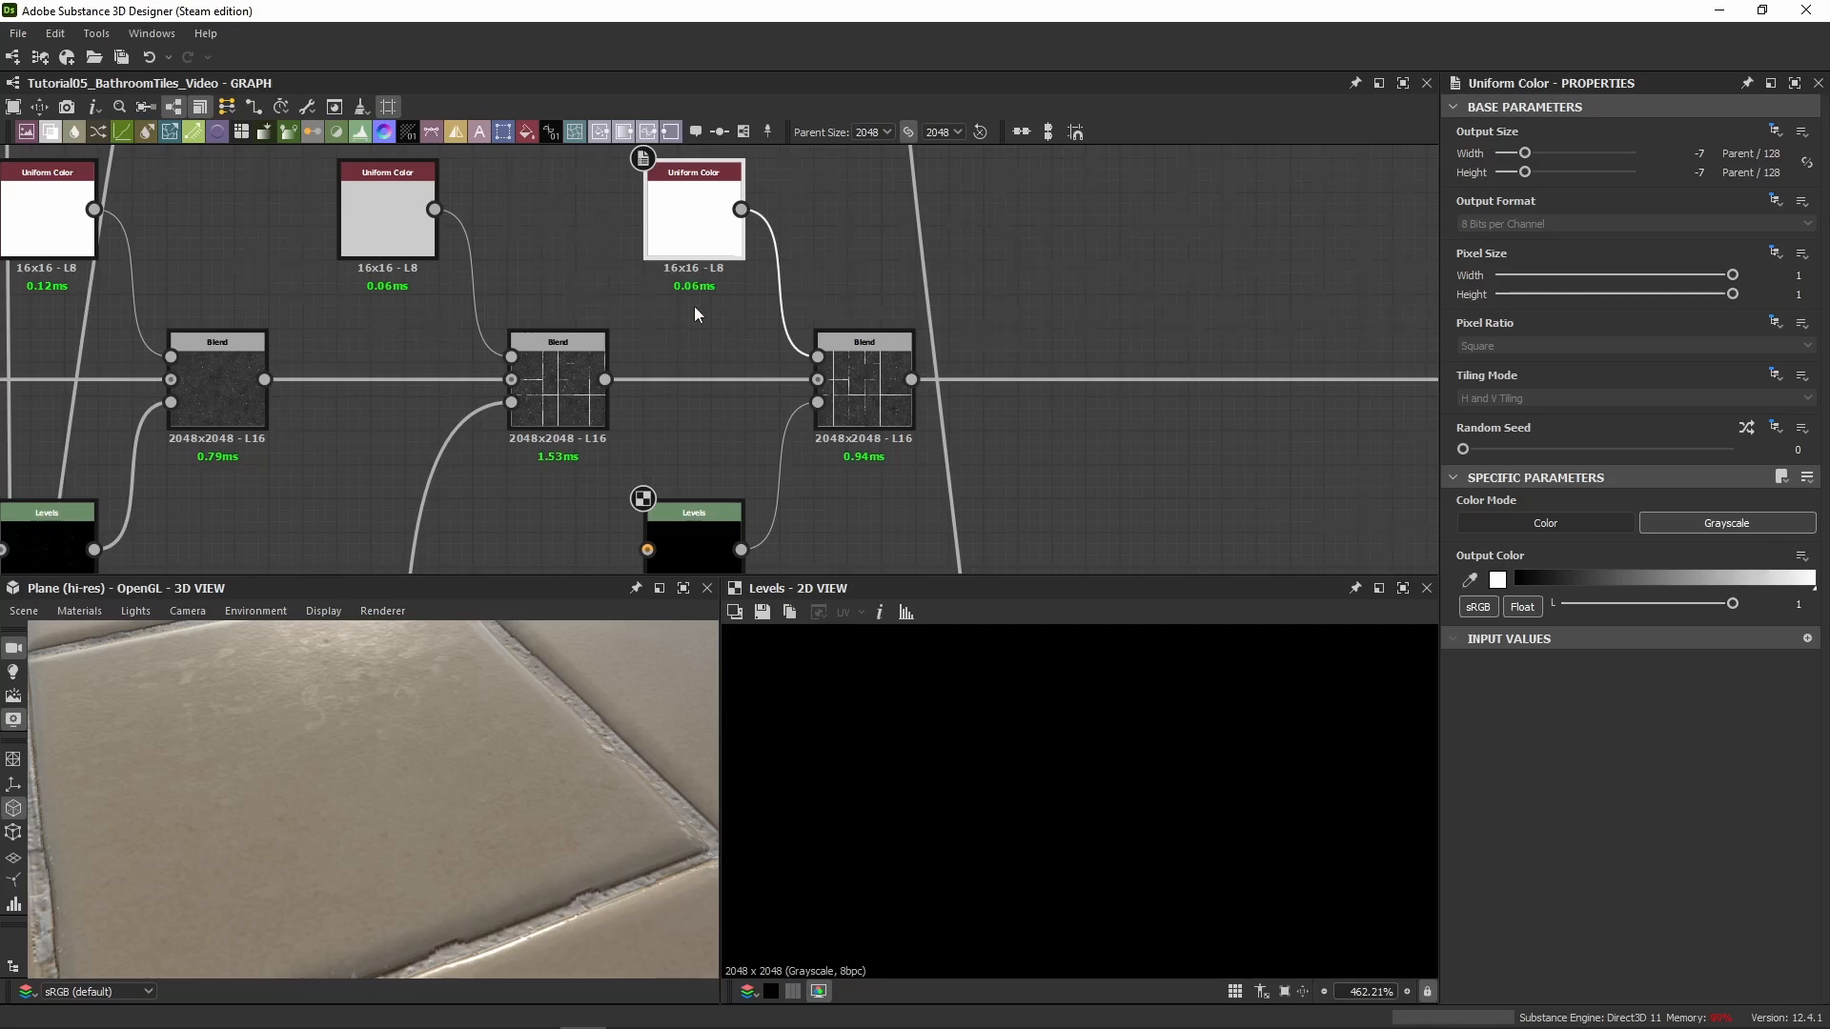
# Examine the grout nodes and mask connections around 10. Grout Dips, below the pasted Levels node
pyautogui.scroll(-3, 694, 306)
pyautogui.moveTo(694, 306); pyautogui.dragTo(736, 223, button='middle')
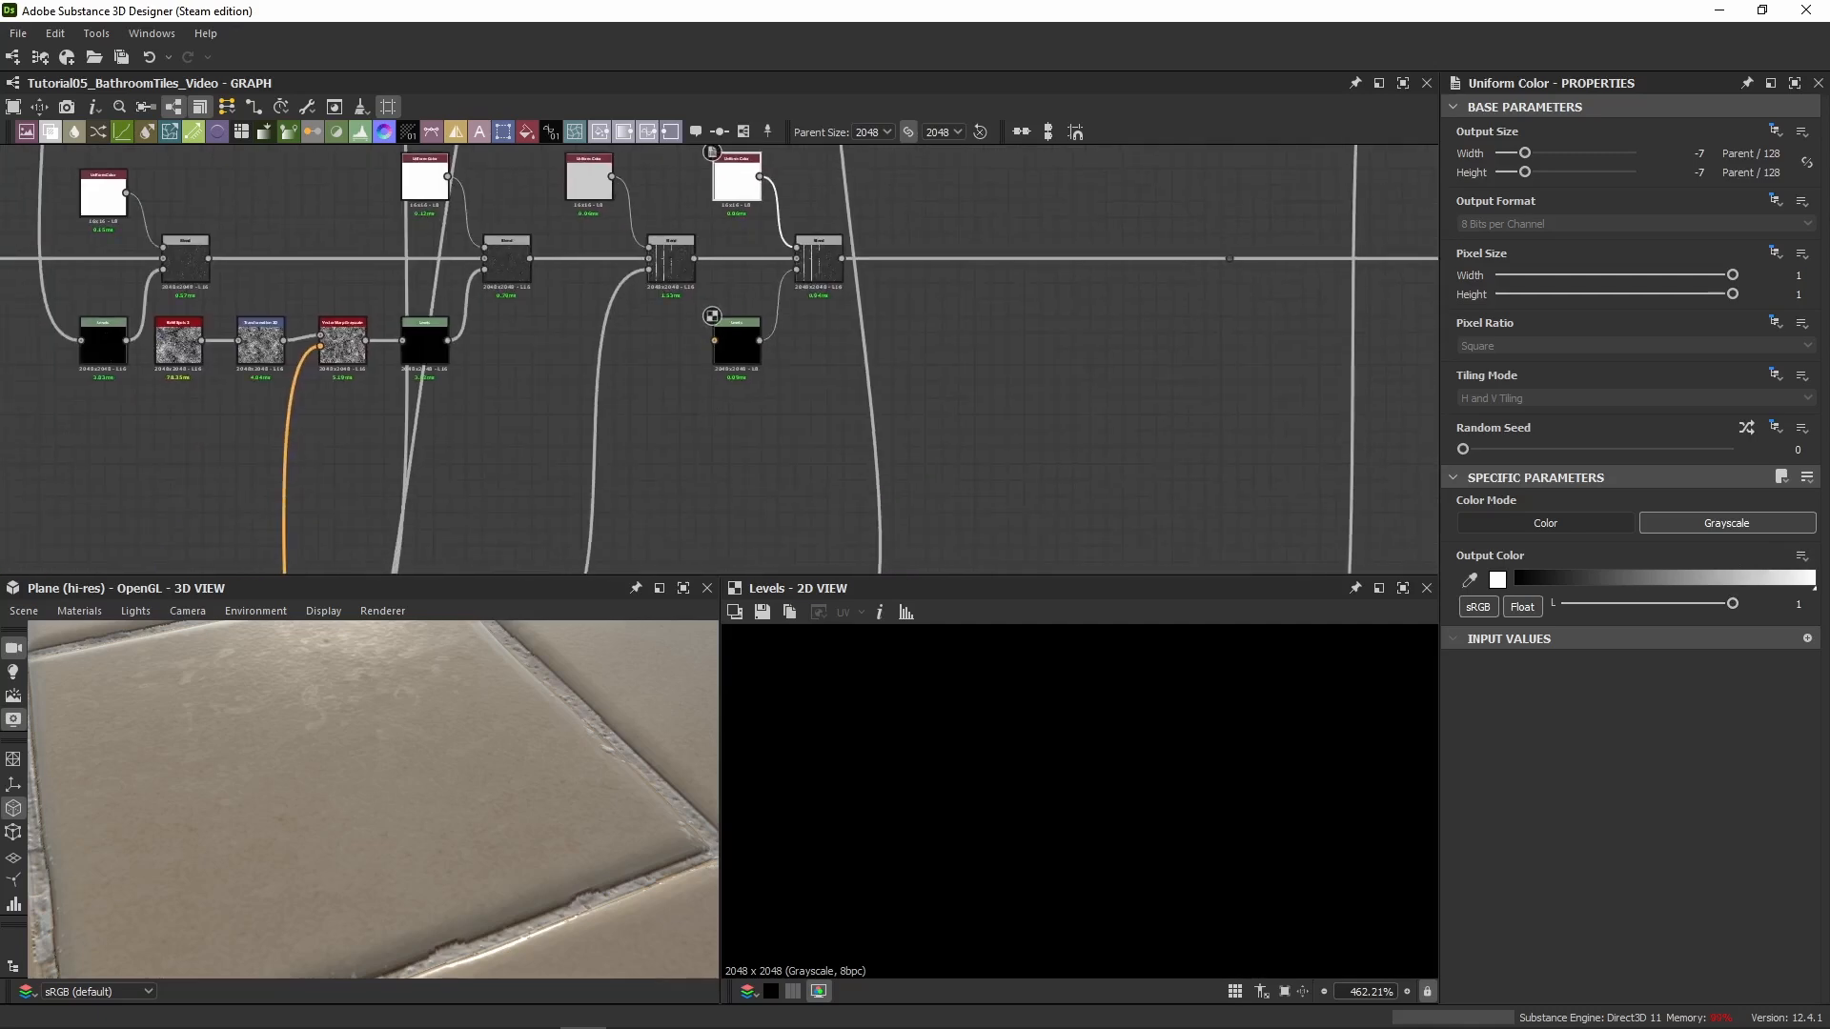
pyautogui.scroll(-3, 672, 489)
pyautogui.moveTo(672, 489); pyautogui.dragTo(678, 255, button='middle')
pyautogui.scroll(5, 547, 359)
pyautogui.scroll(-6, 610, 490)
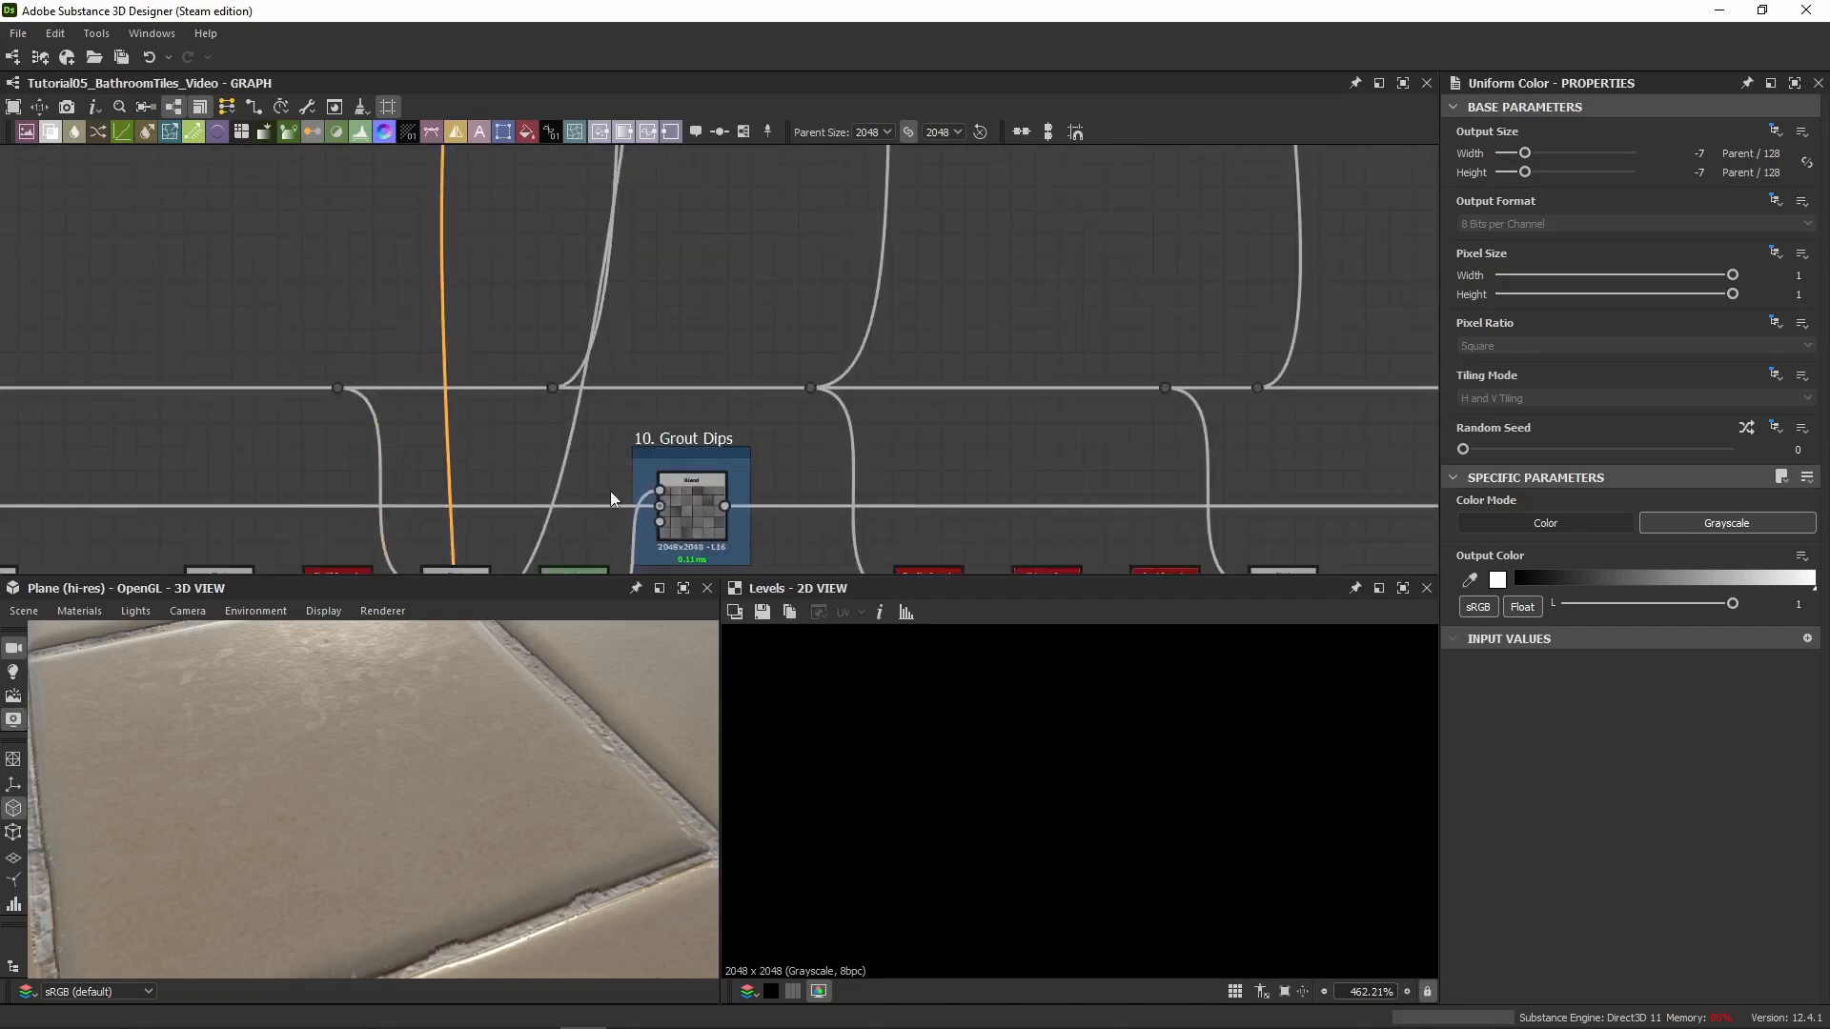
pyautogui.scroll(-8, 636, 439)
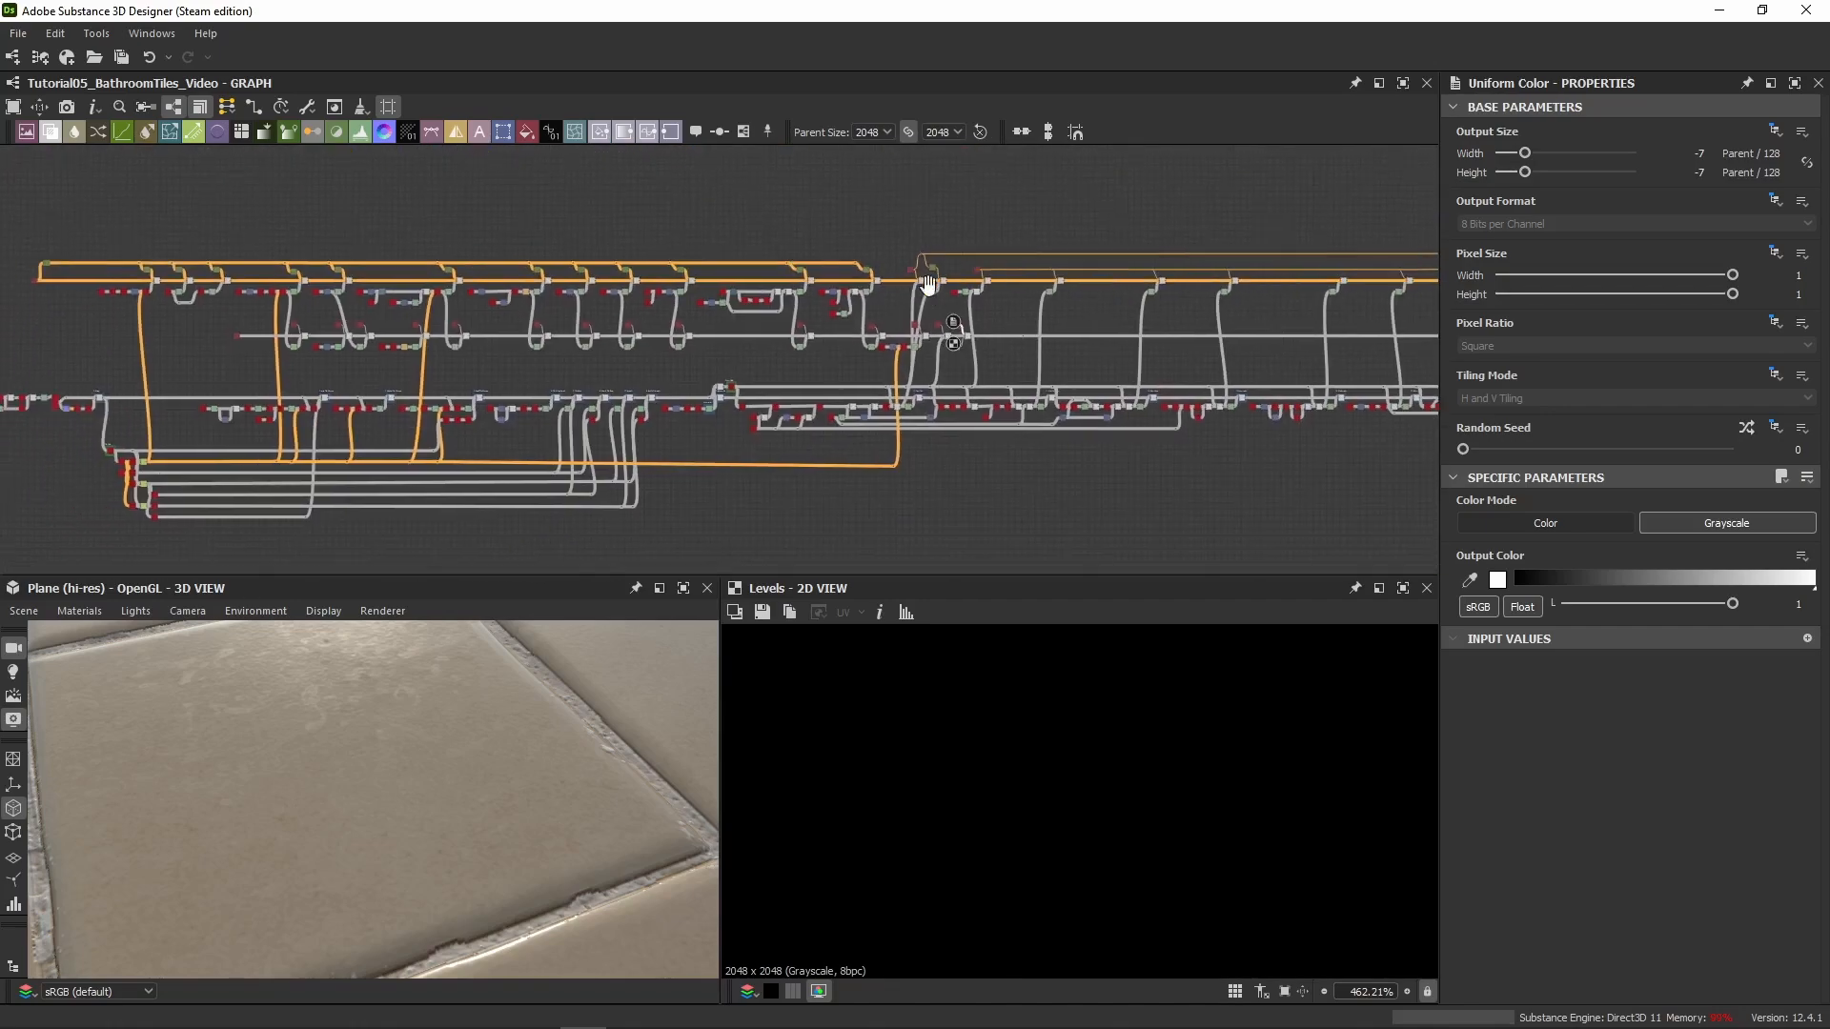
# Select the color and roughness chains up to the newest Blend and try shifting them back along the graph, undoing the move
pyautogui.moveTo(1109, 188); pyautogui.dragTo(105, 337)
pyautogui.scroll(6, 1059, 280)
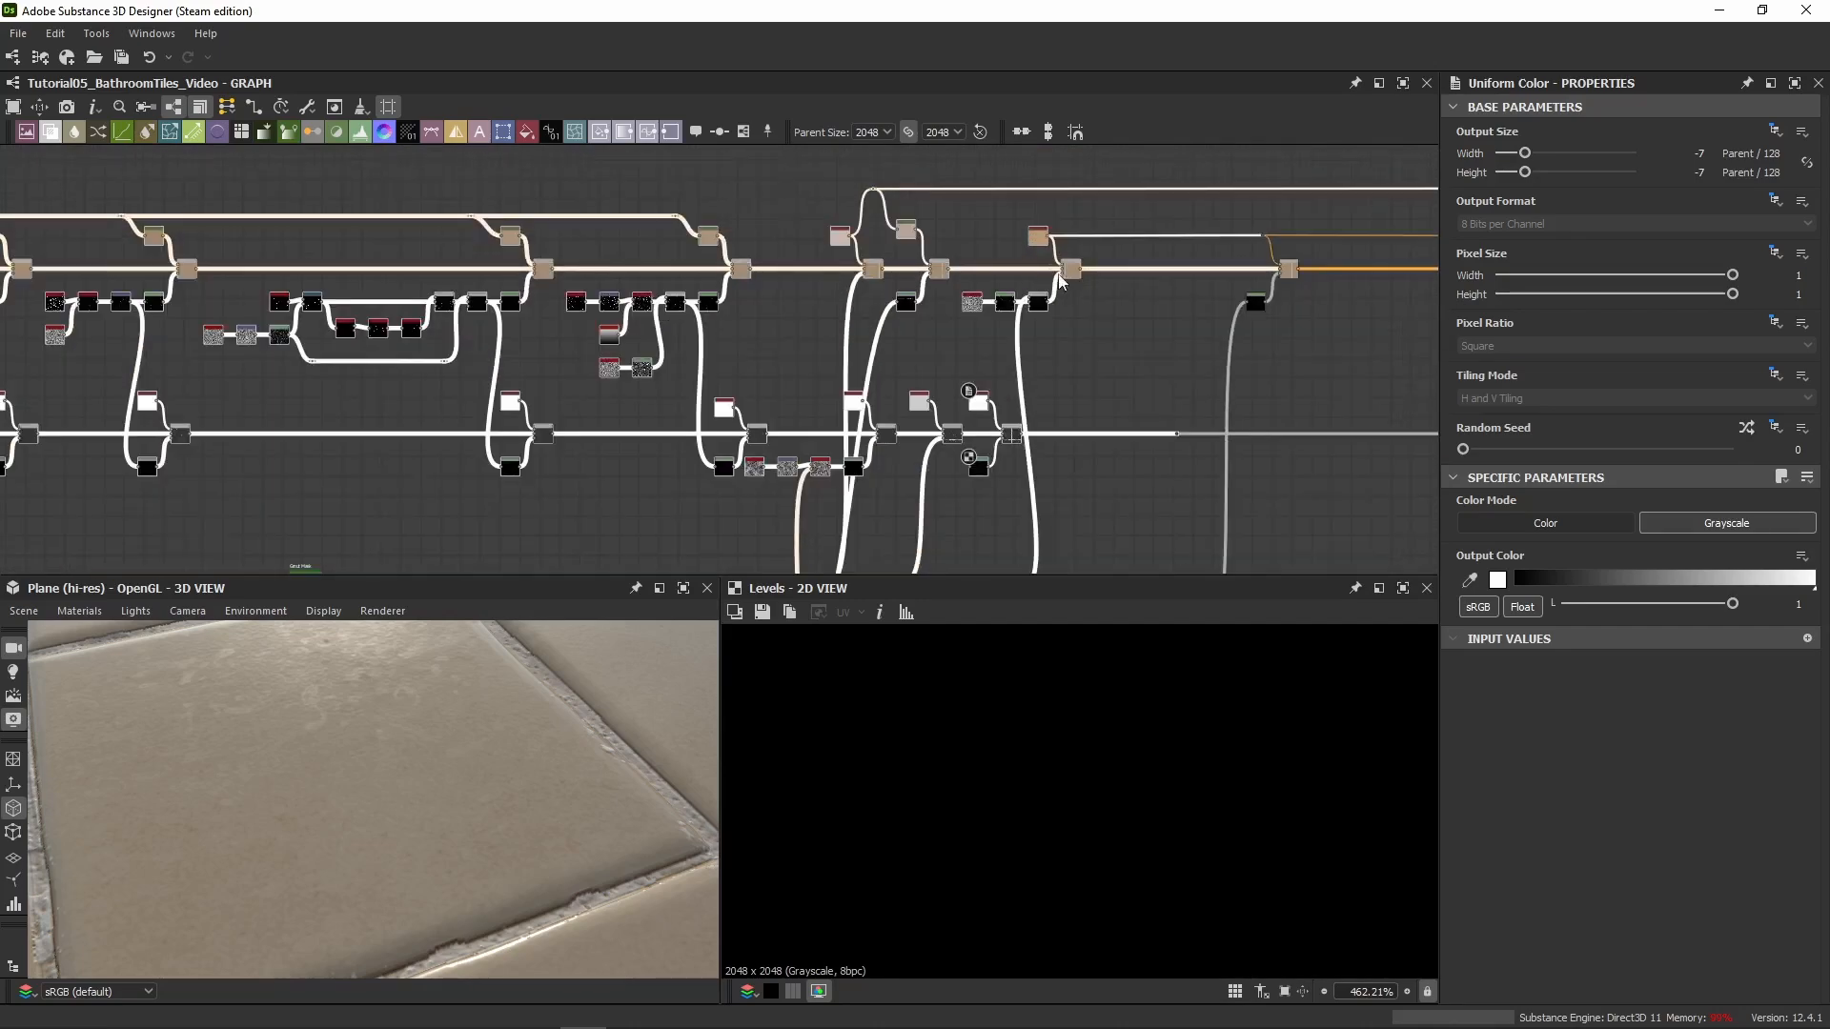
pyautogui.scroll(-5, 1039, 281)
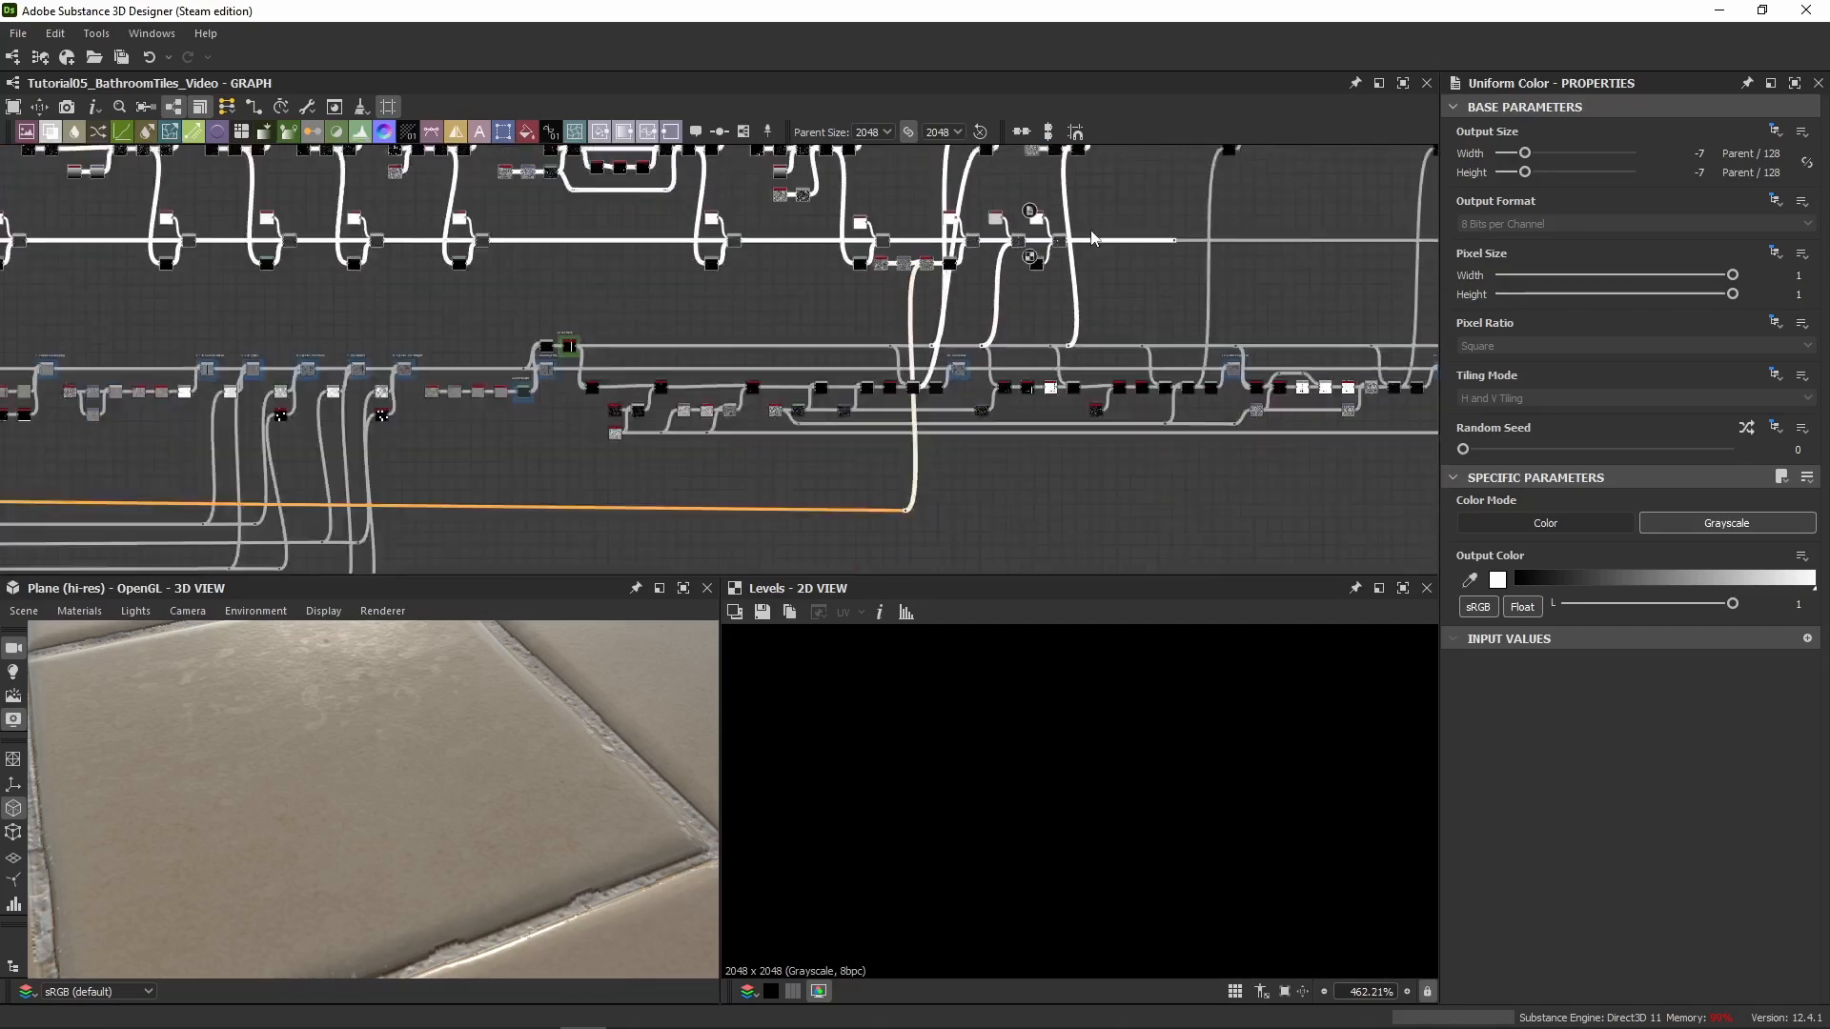
pyautogui.scroll(-1, 1052, 528)
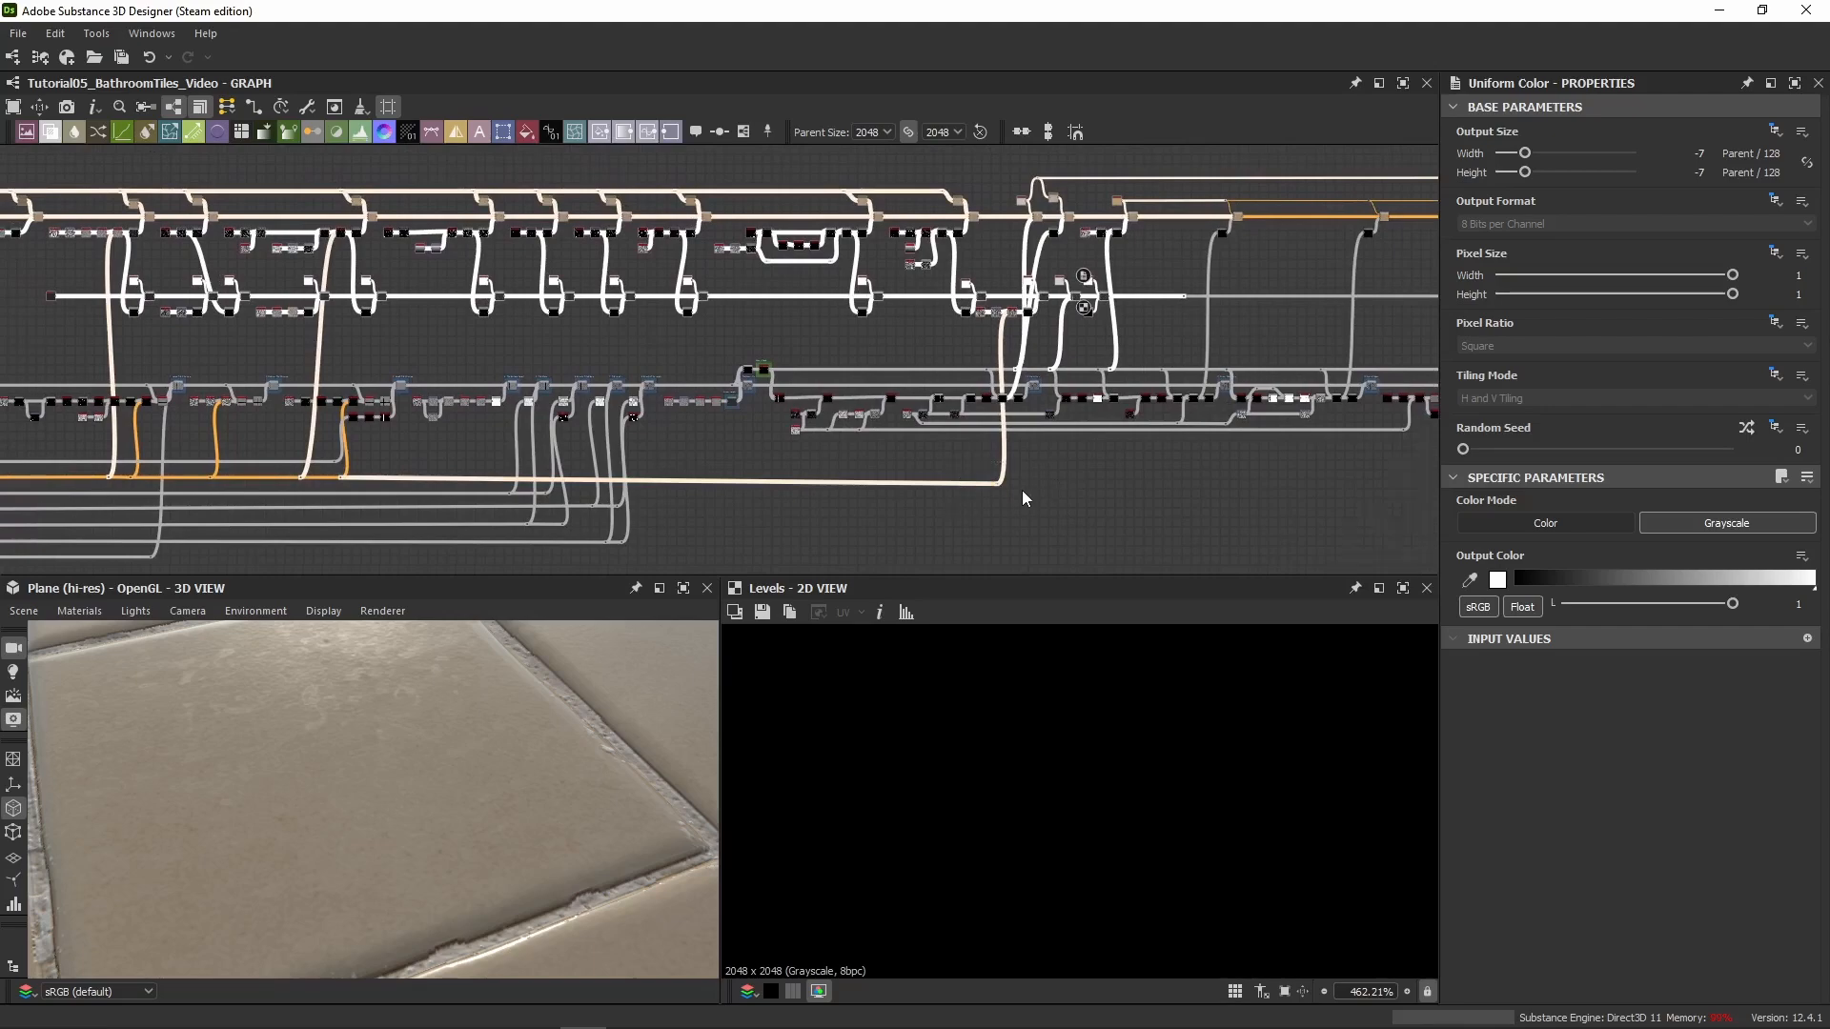
pyautogui.scroll(4, 977, 478)
pyautogui.scroll(-4, 969, 467)
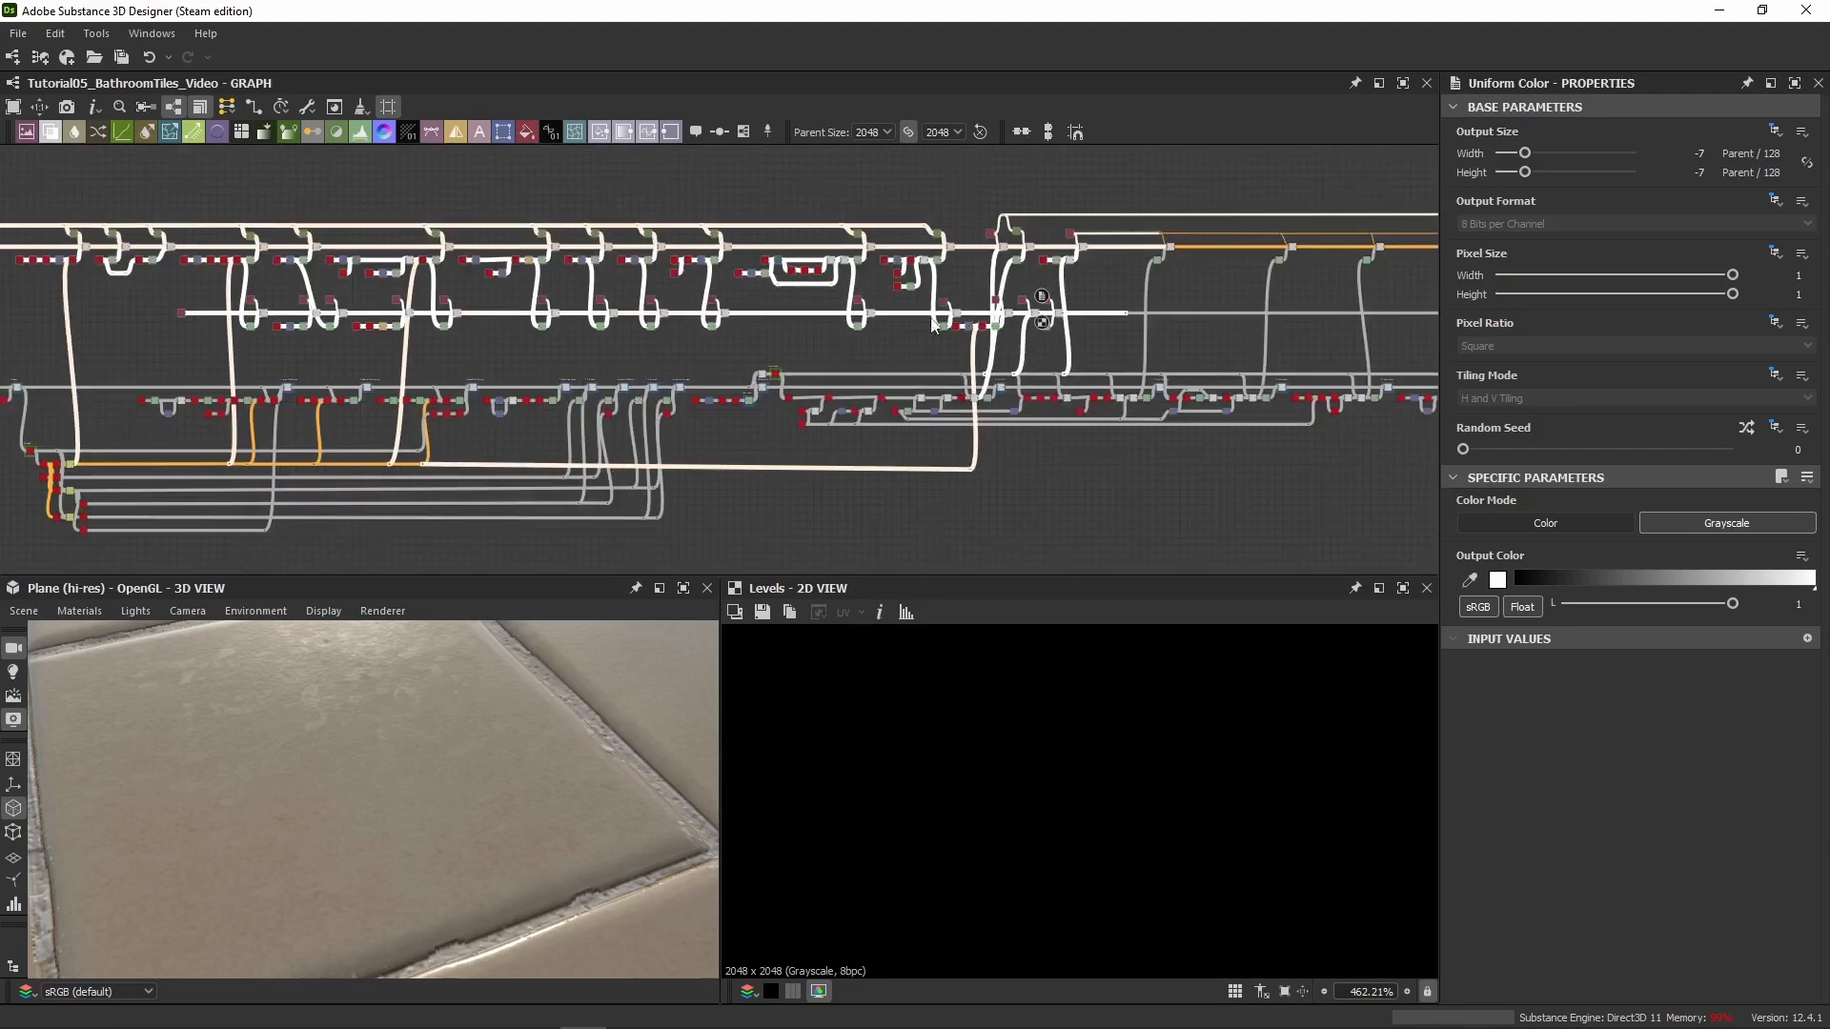
pyautogui.scroll(3, 987, 292)
pyautogui.scroll(-4, 526, 427)
pyautogui.moveTo(526, 427); pyautogui.dragTo(733, 376, button='middle')
pyautogui.scroll(1, 820, 341)
pyautogui.scroll(4, 1025, 221)
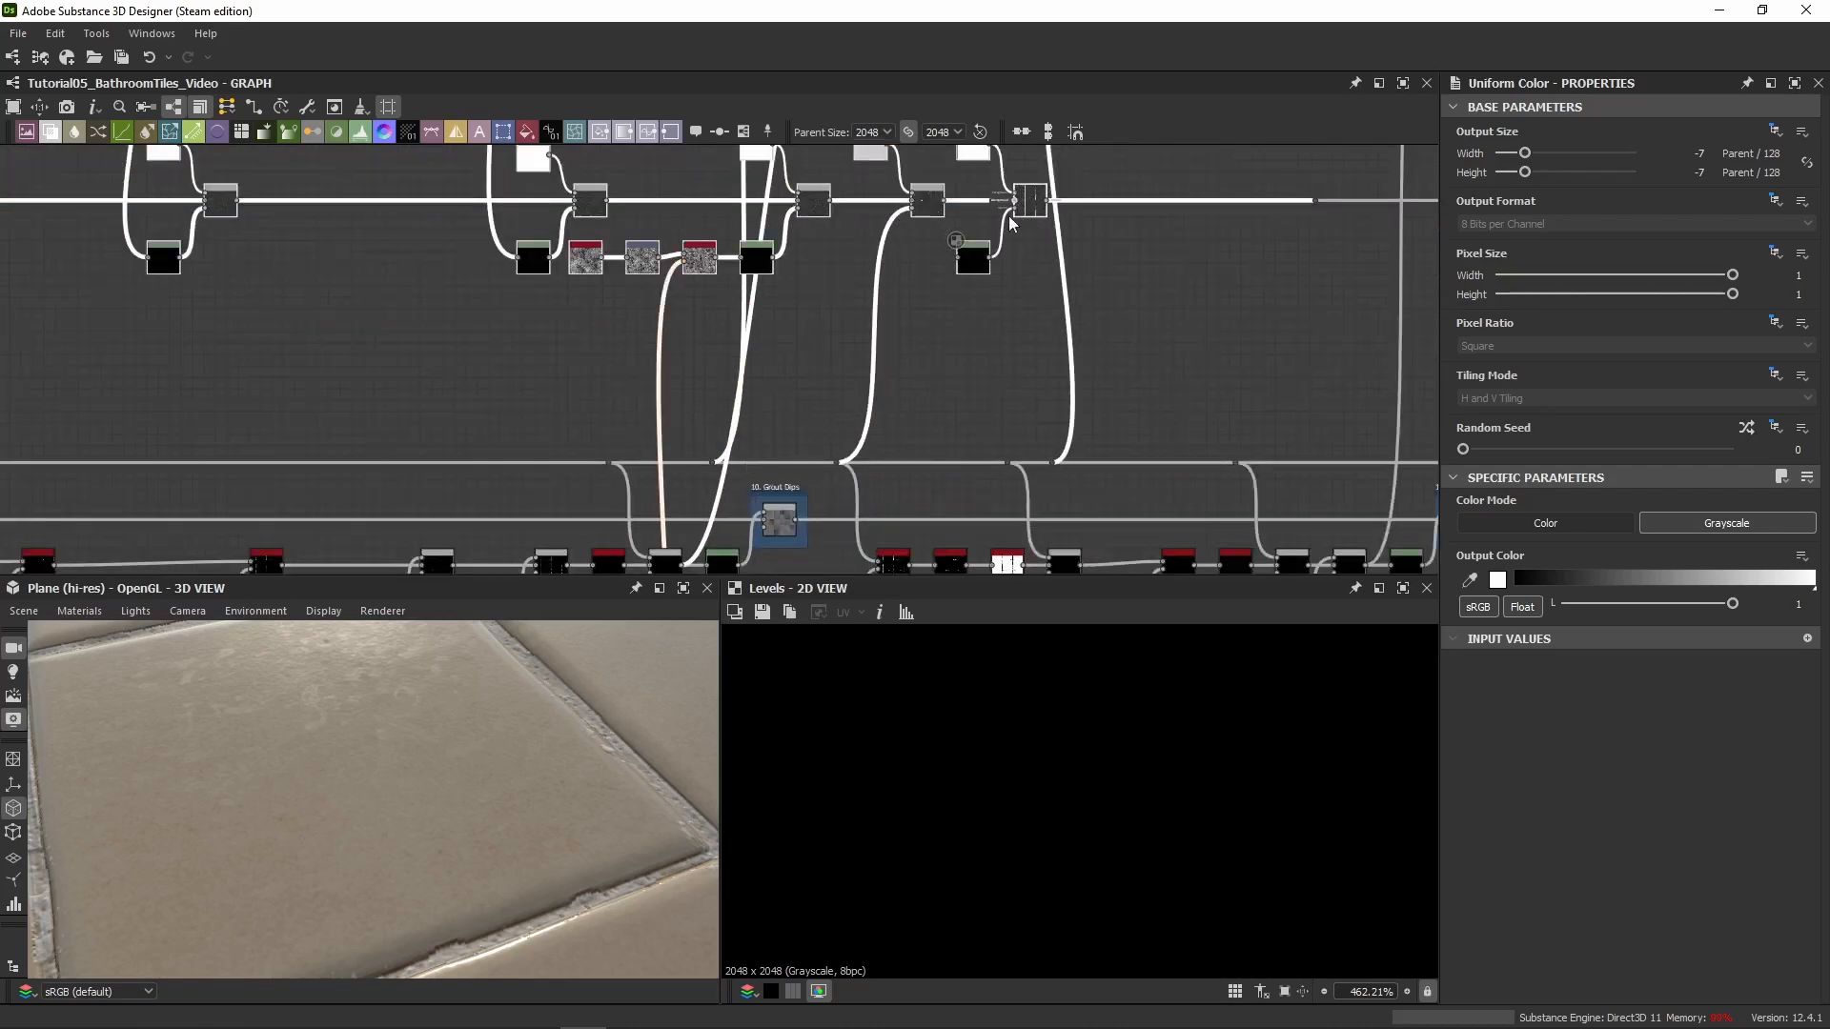
pyautogui.scroll(-3, 966, 328)
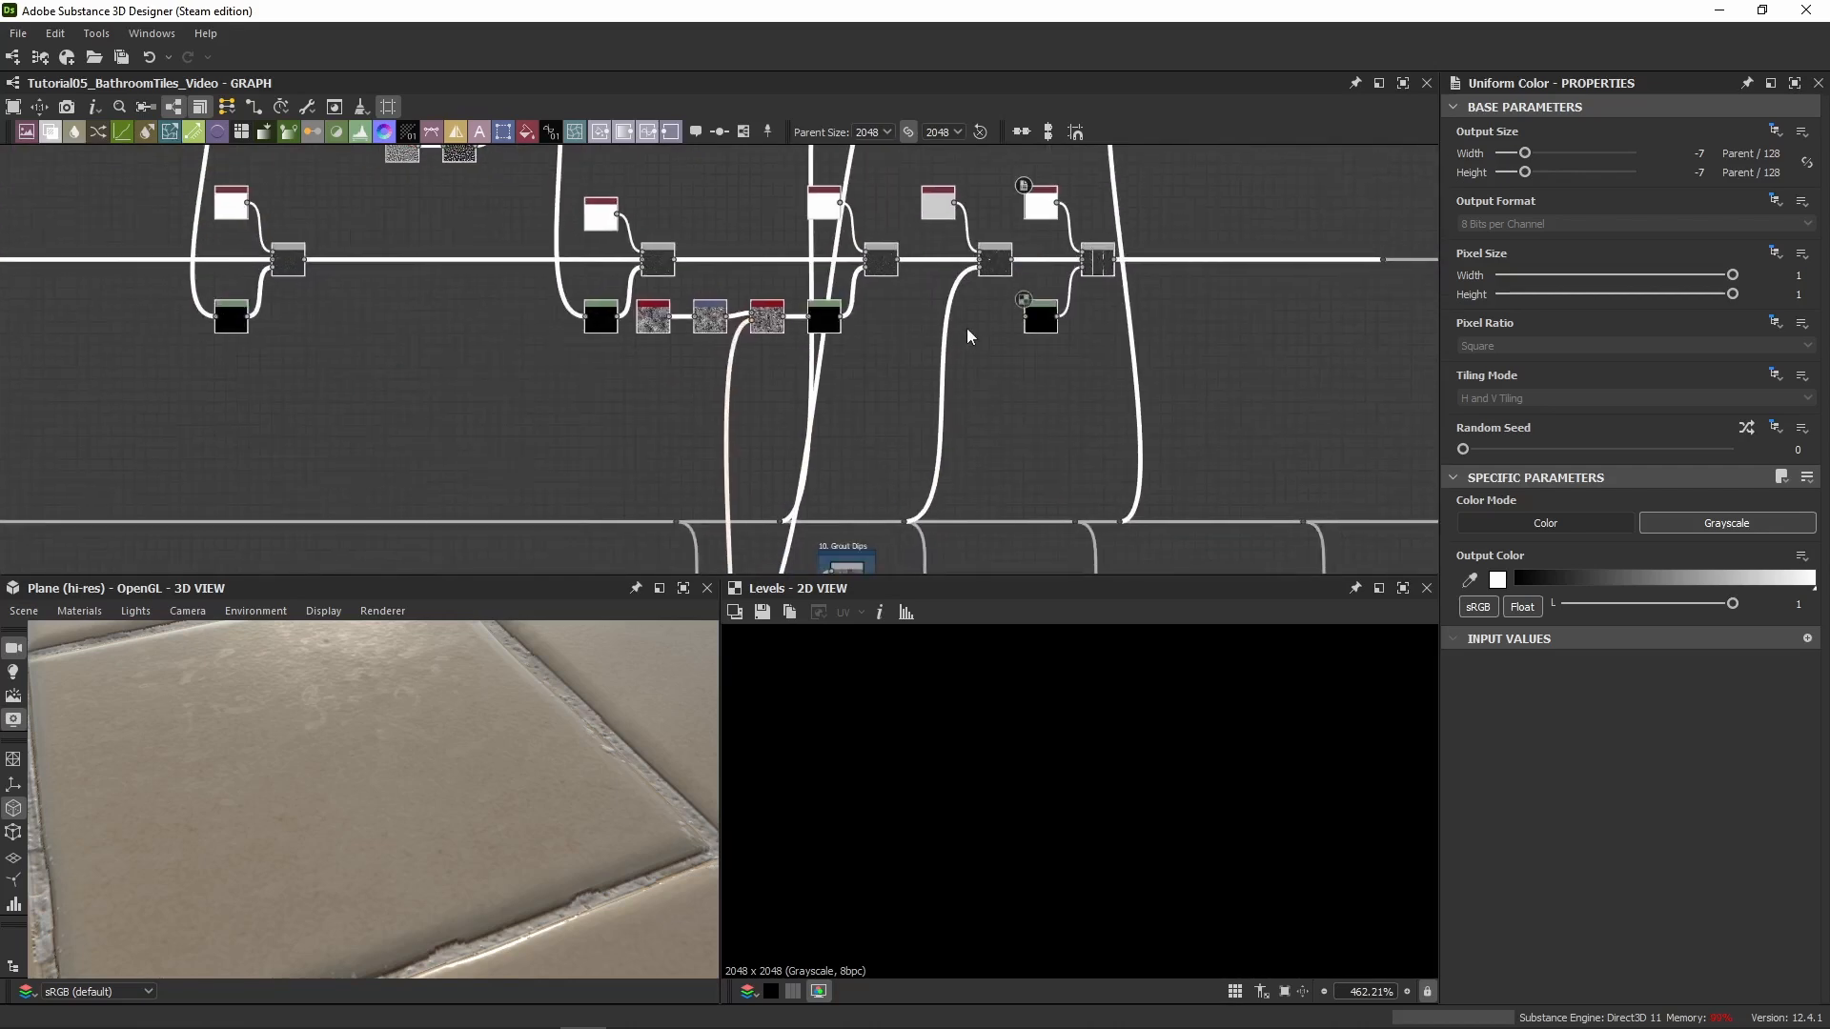
pyautogui.moveTo(1042, 299); pyautogui.dragTo(944, 301)
pyautogui.hotkey('ctrl', 'z')
# Add the connected Dots on the Grout Mask line to the selection, try shifting everything back together, and undo the move
pyautogui.moveTo(762, 427); pyautogui.dragTo(1081, 457)
pyautogui.moveTo(1063, 172); pyautogui.dragTo(1064, 211, button='middle')
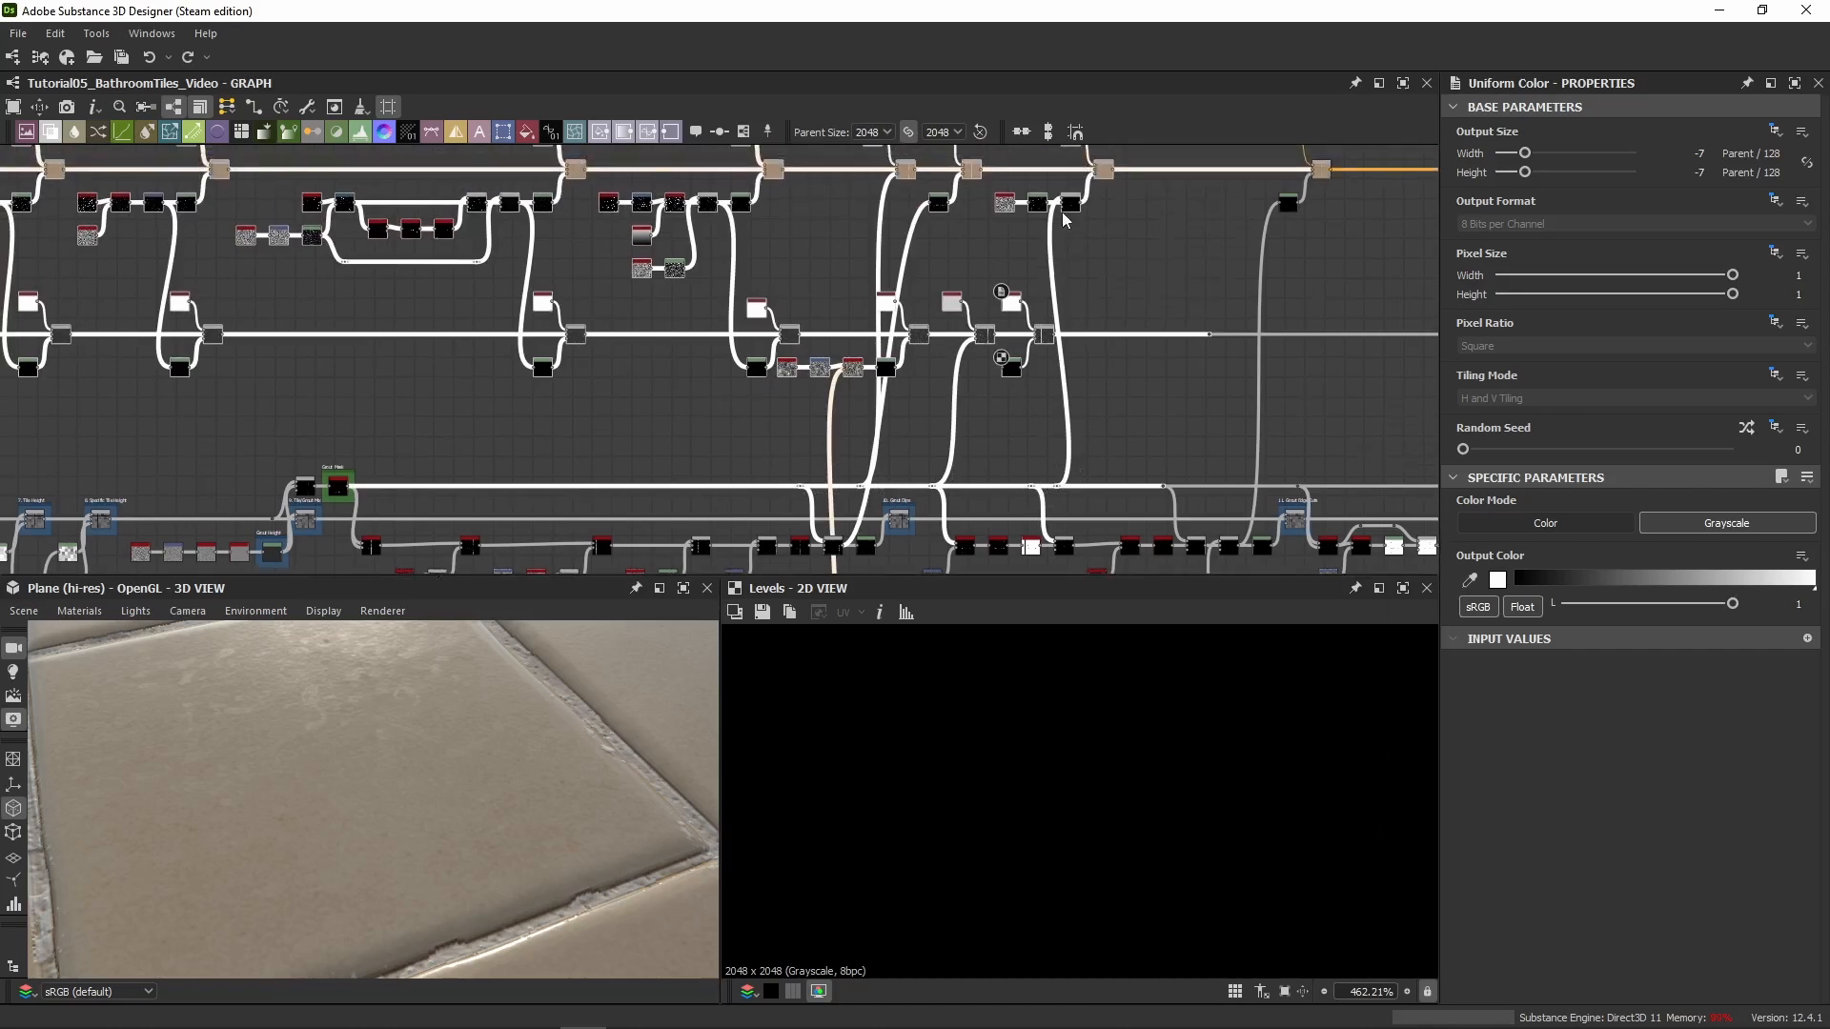
pyautogui.moveTo(1066, 211); pyautogui.dragTo(1000, 211)
pyautogui.hotkey('ctrl', 'z')
pyautogui.hotkey('ctrl', 'z')
pyautogui.hotkey('ctrl', 'z')
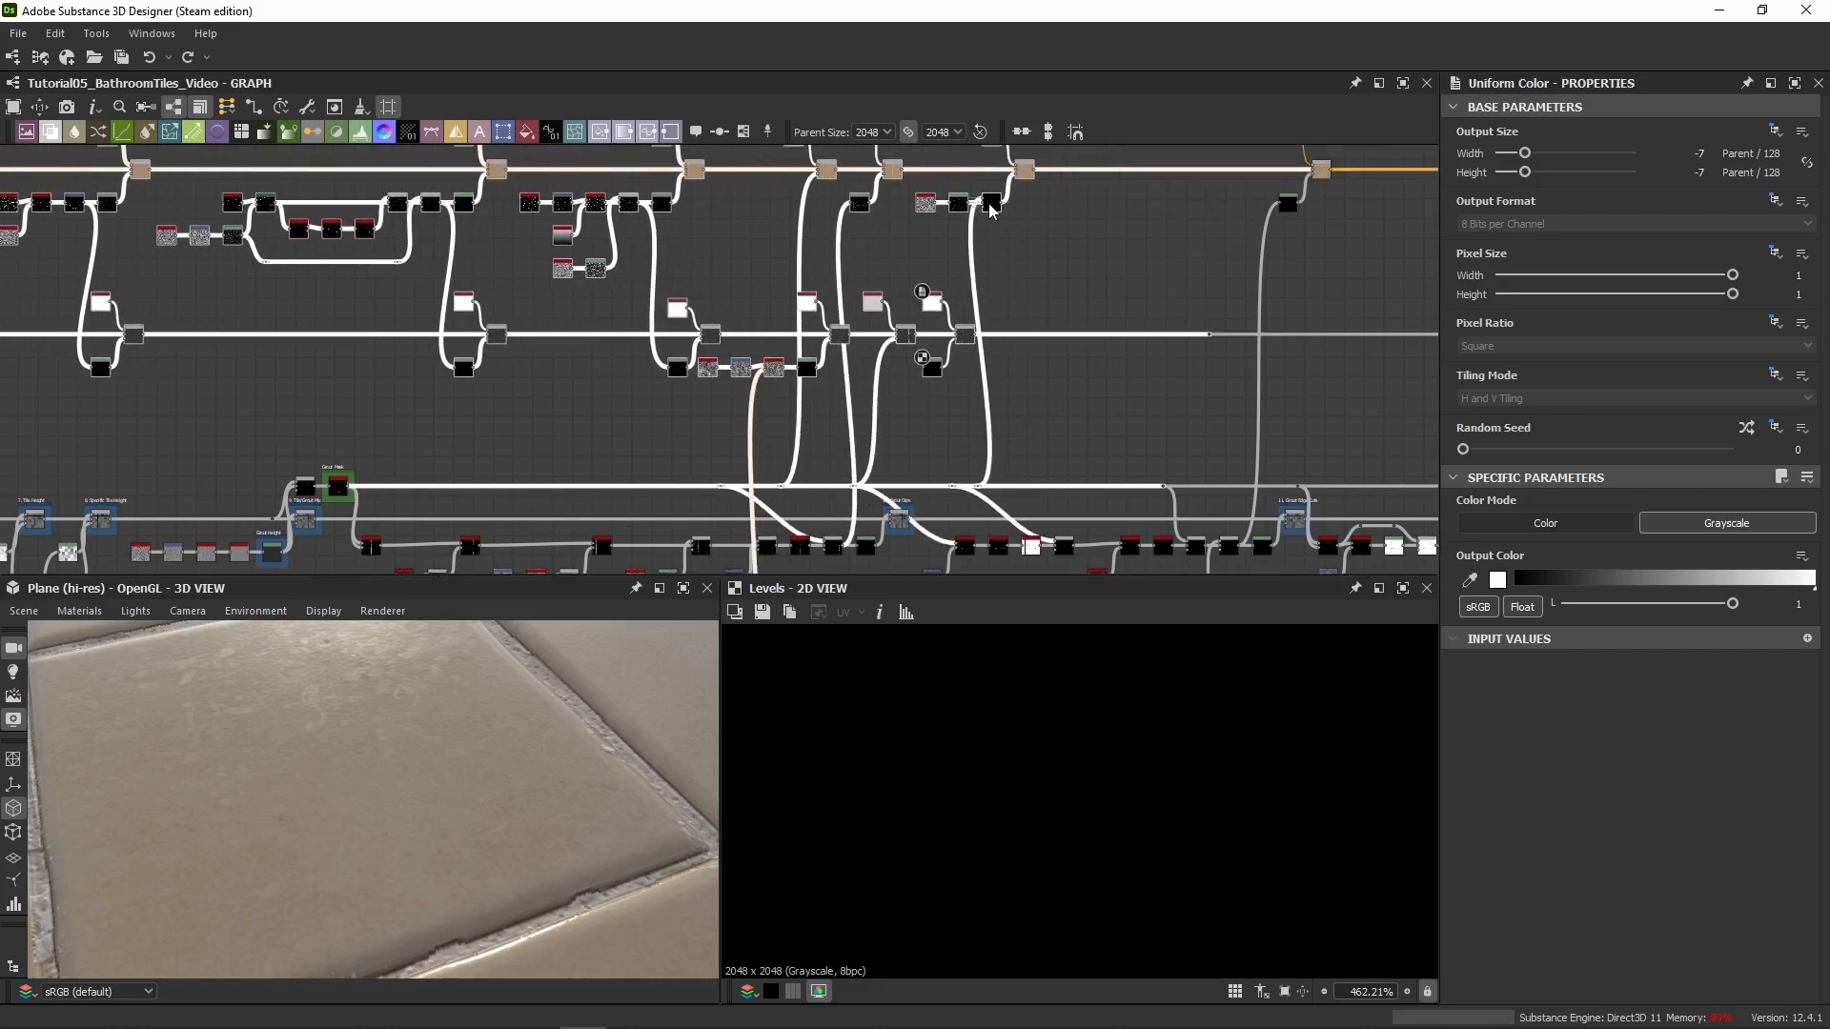
pyautogui.scroll(-5, 1163, 373)
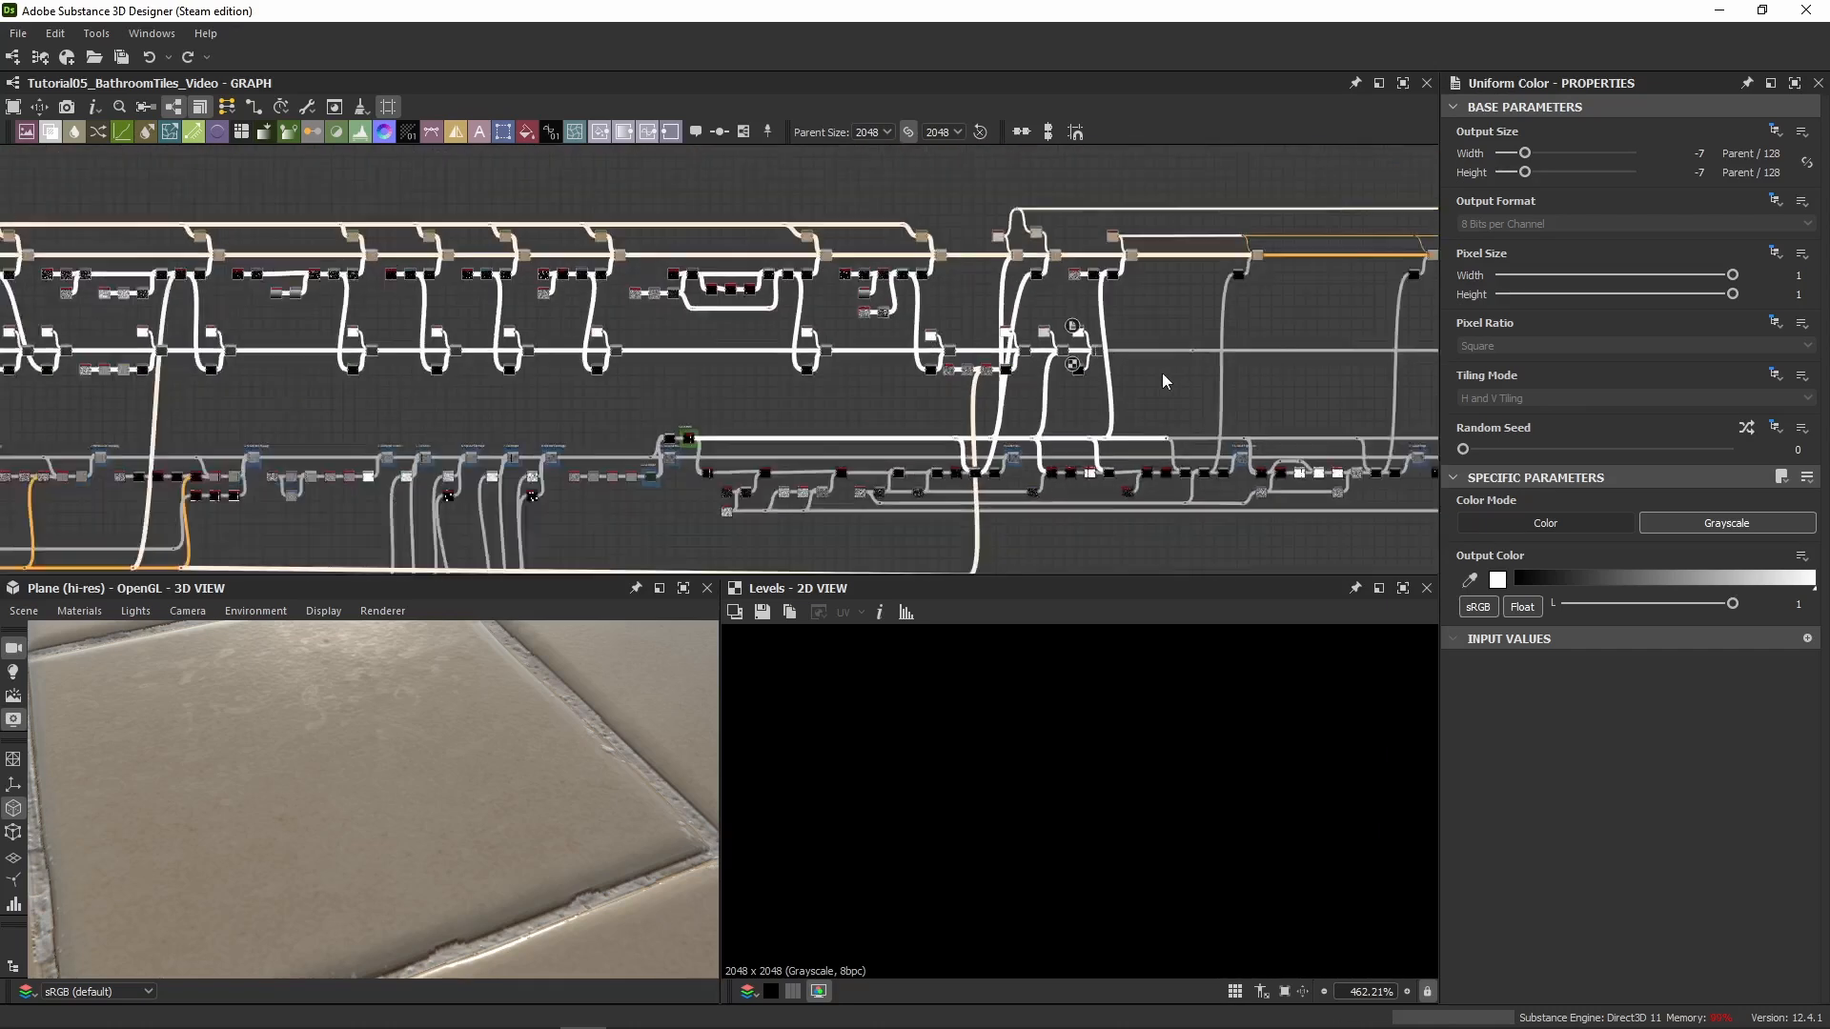
# Move the vertical wire before the Grout Dips frame to the neighbouring dot on the grout mask line and delete the emptied dot
pyautogui.moveTo(252, 181); pyautogui.dragTo(1246, 353)
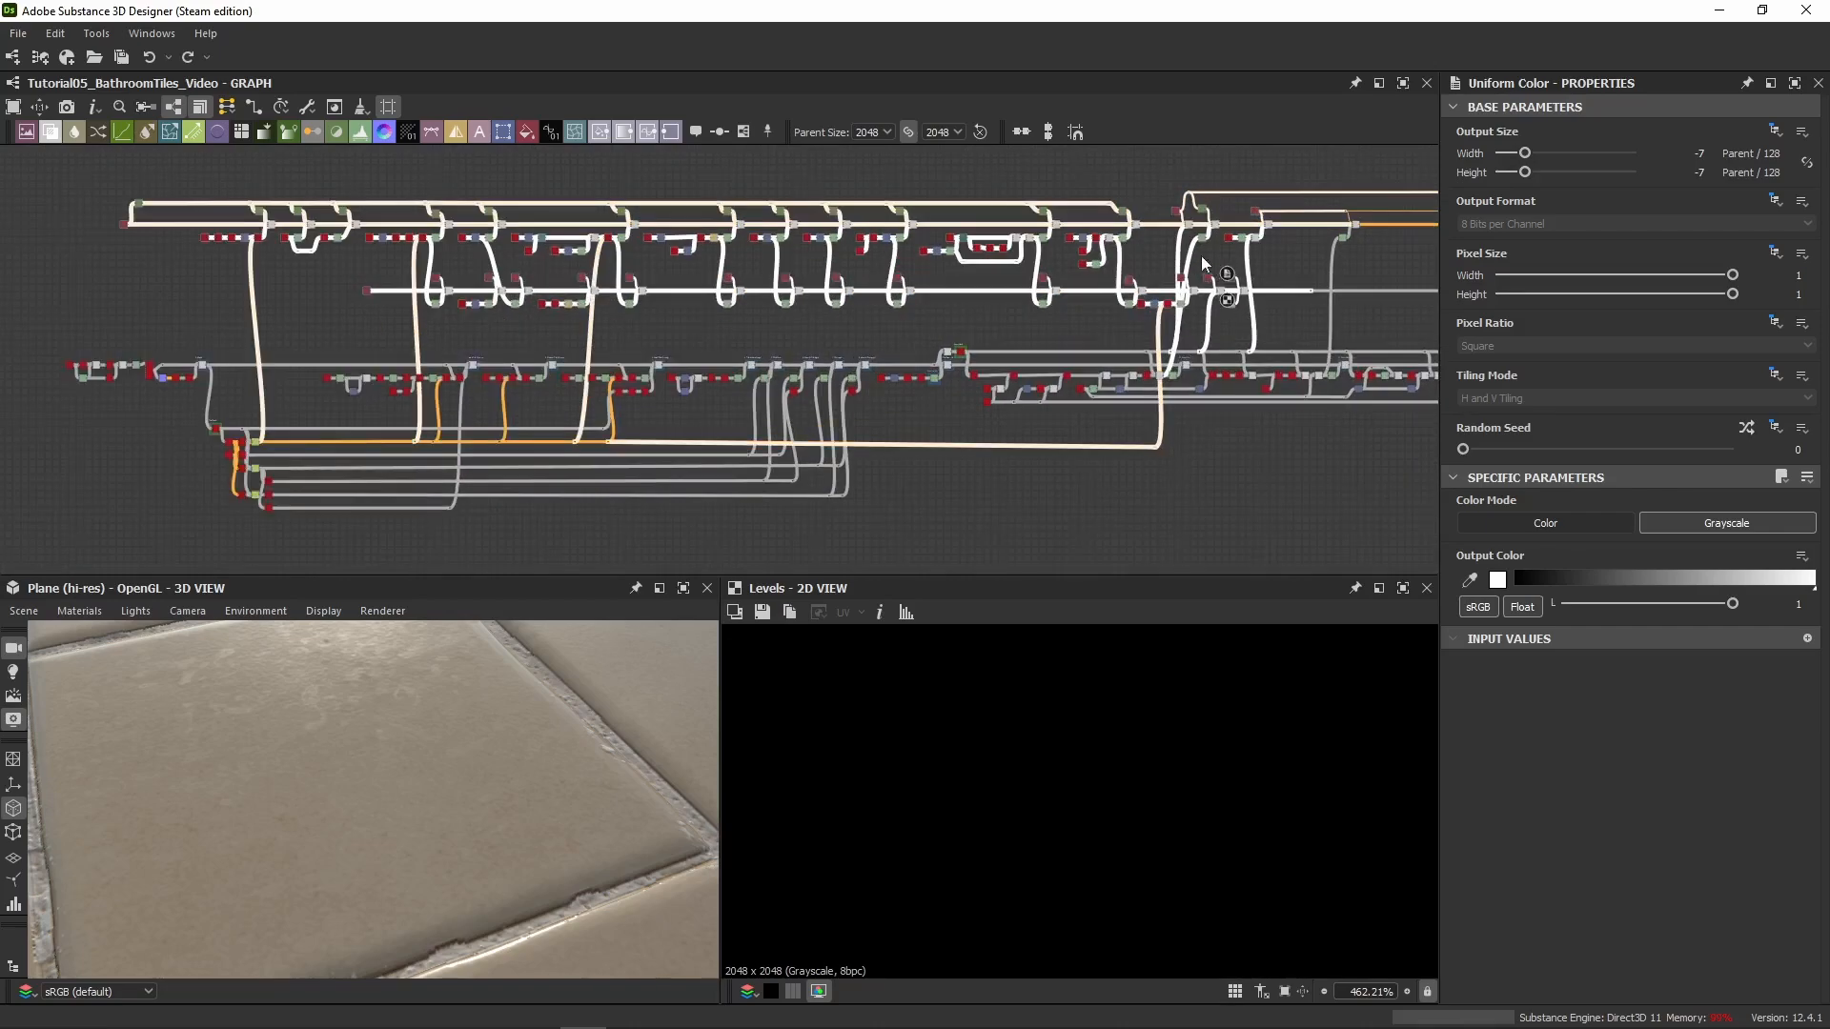
pyautogui.scroll(6, 1229, 329)
pyautogui.moveTo(1248, 353); pyautogui.dragTo(1197, 233, button='middle')
pyautogui.moveTo(1220, 225); pyautogui.dragTo(1006, 224)
pyautogui.click(995, 367)
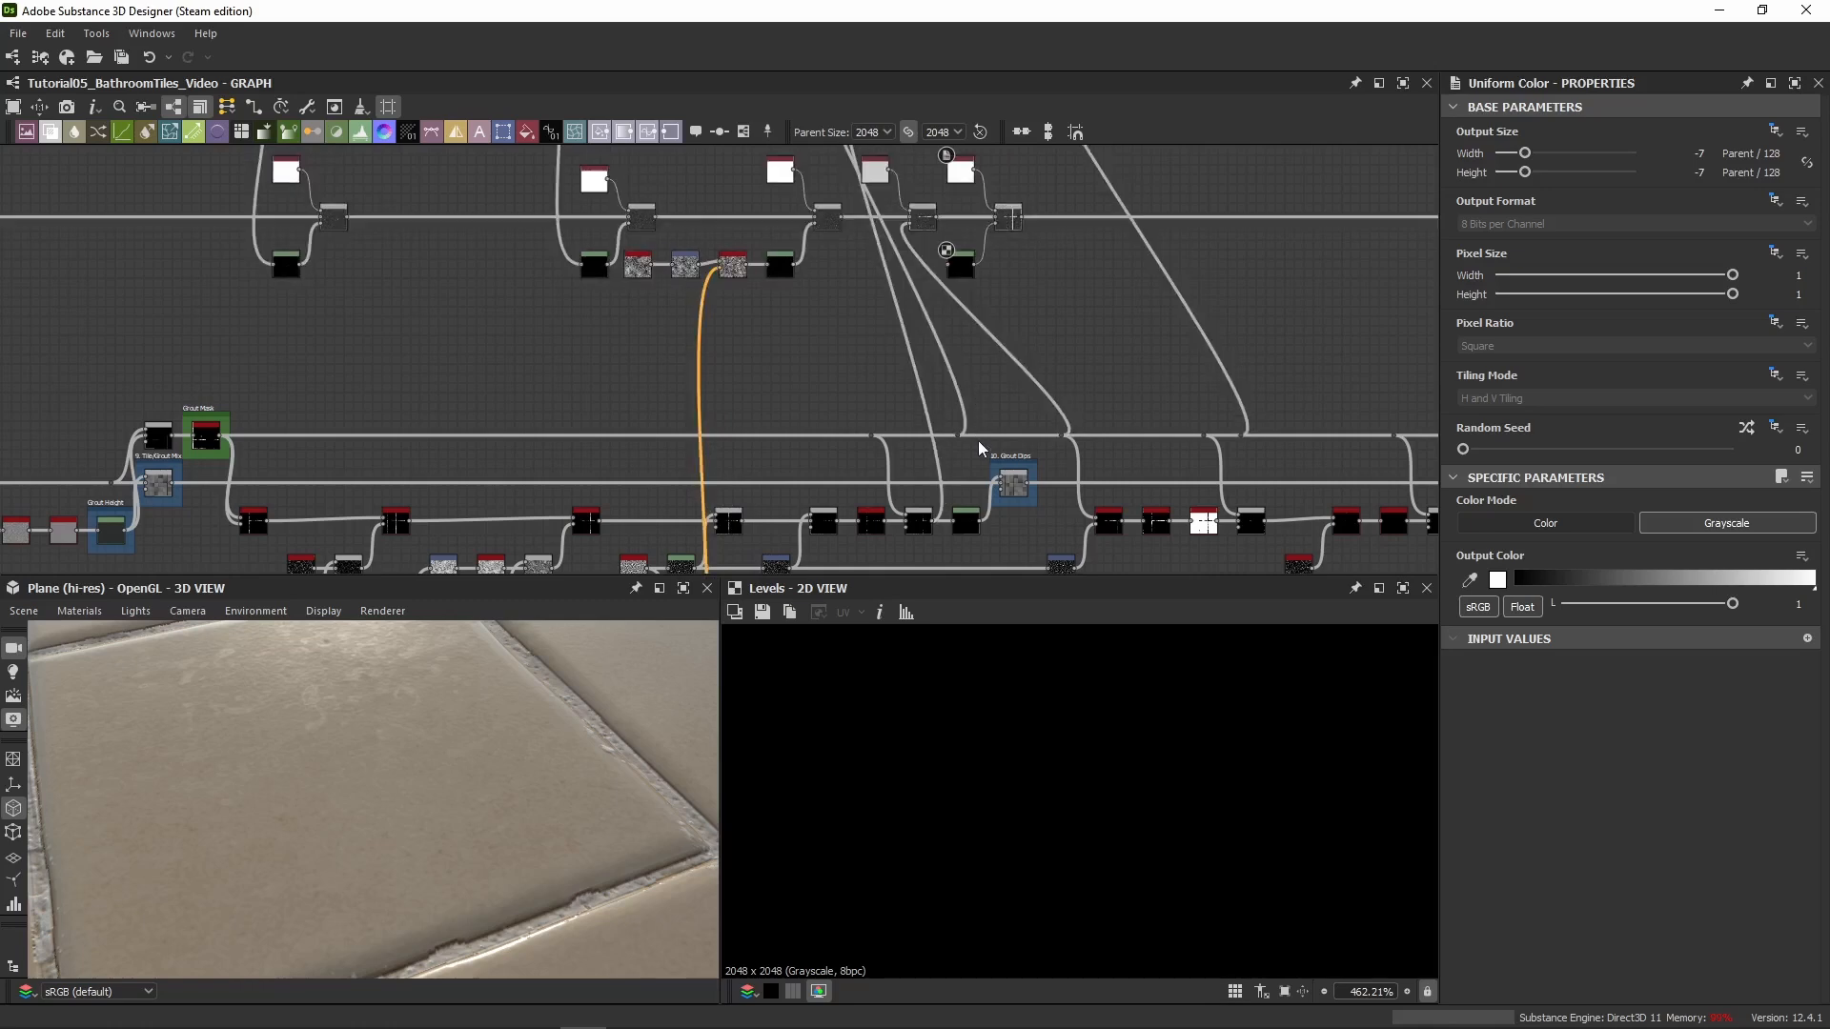
pyautogui.scroll(3, 980, 444)
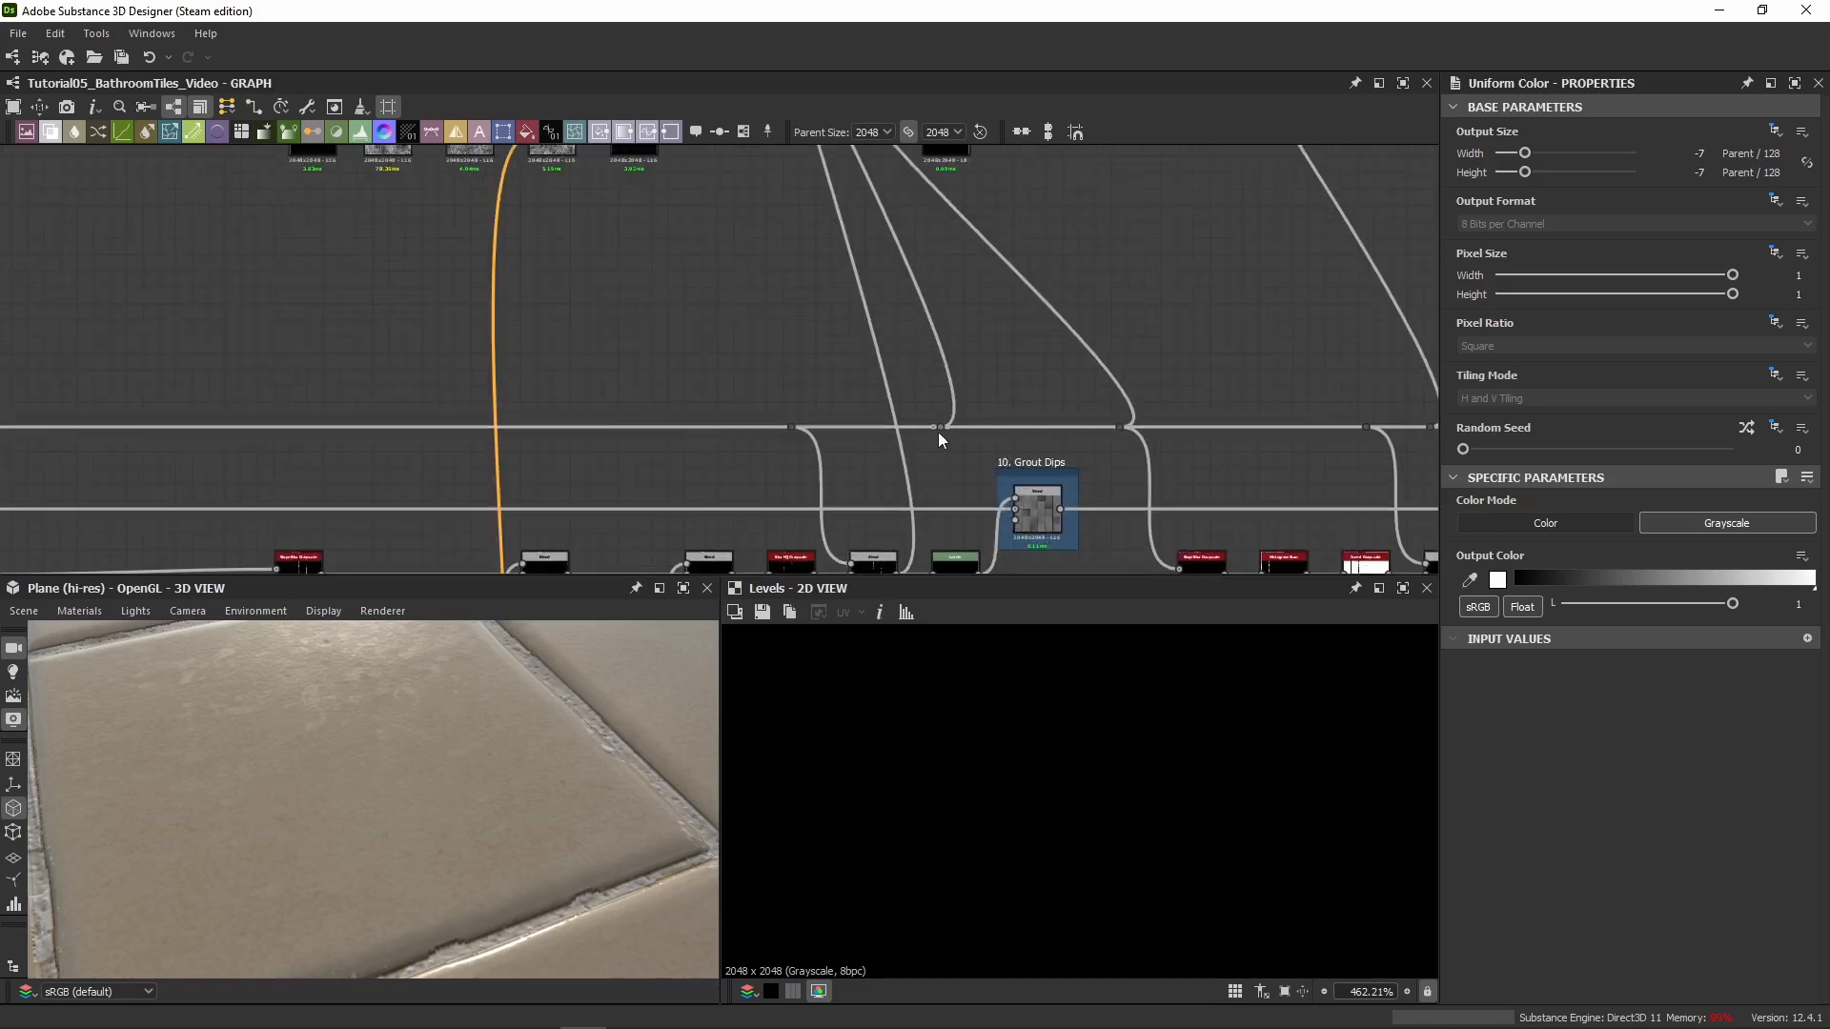
pyautogui.moveTo(948, 431); pyautogui.dragTo(792, 426)
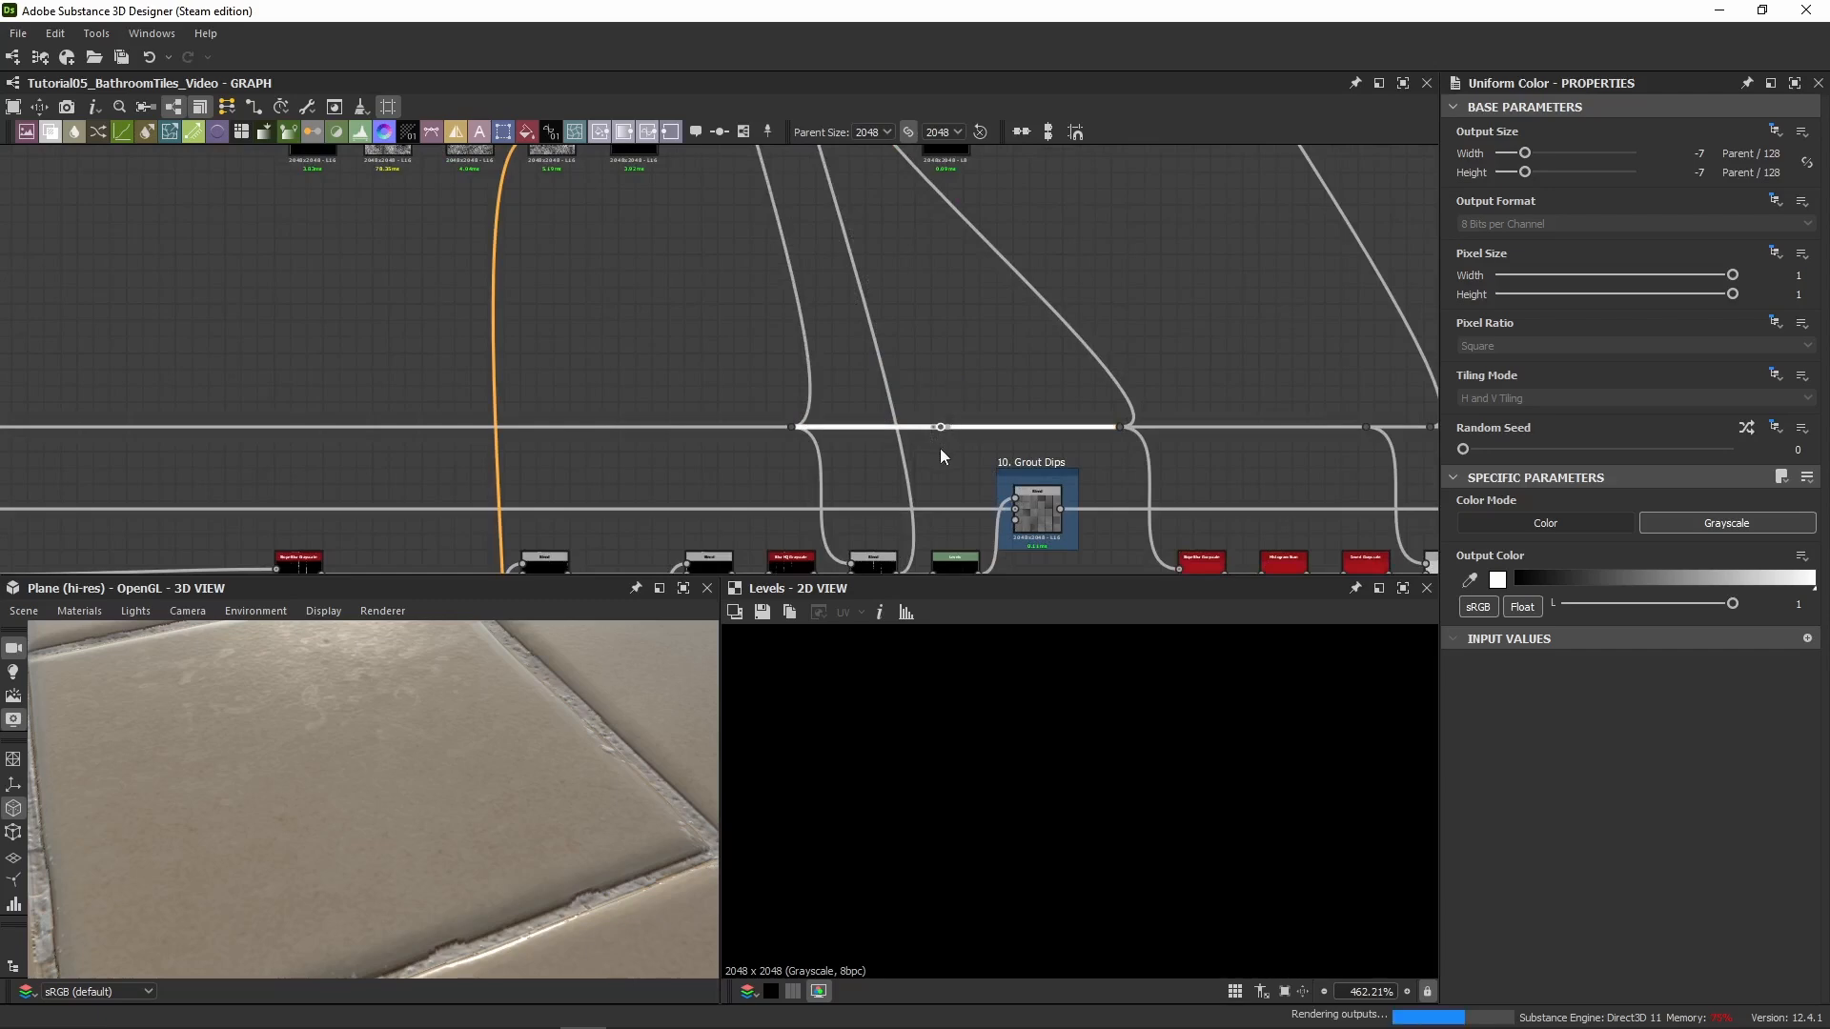
pyautogui.moveTo(939, 427); pyautogui.dragTo(957, 460)
pyautogui.press('Delete')
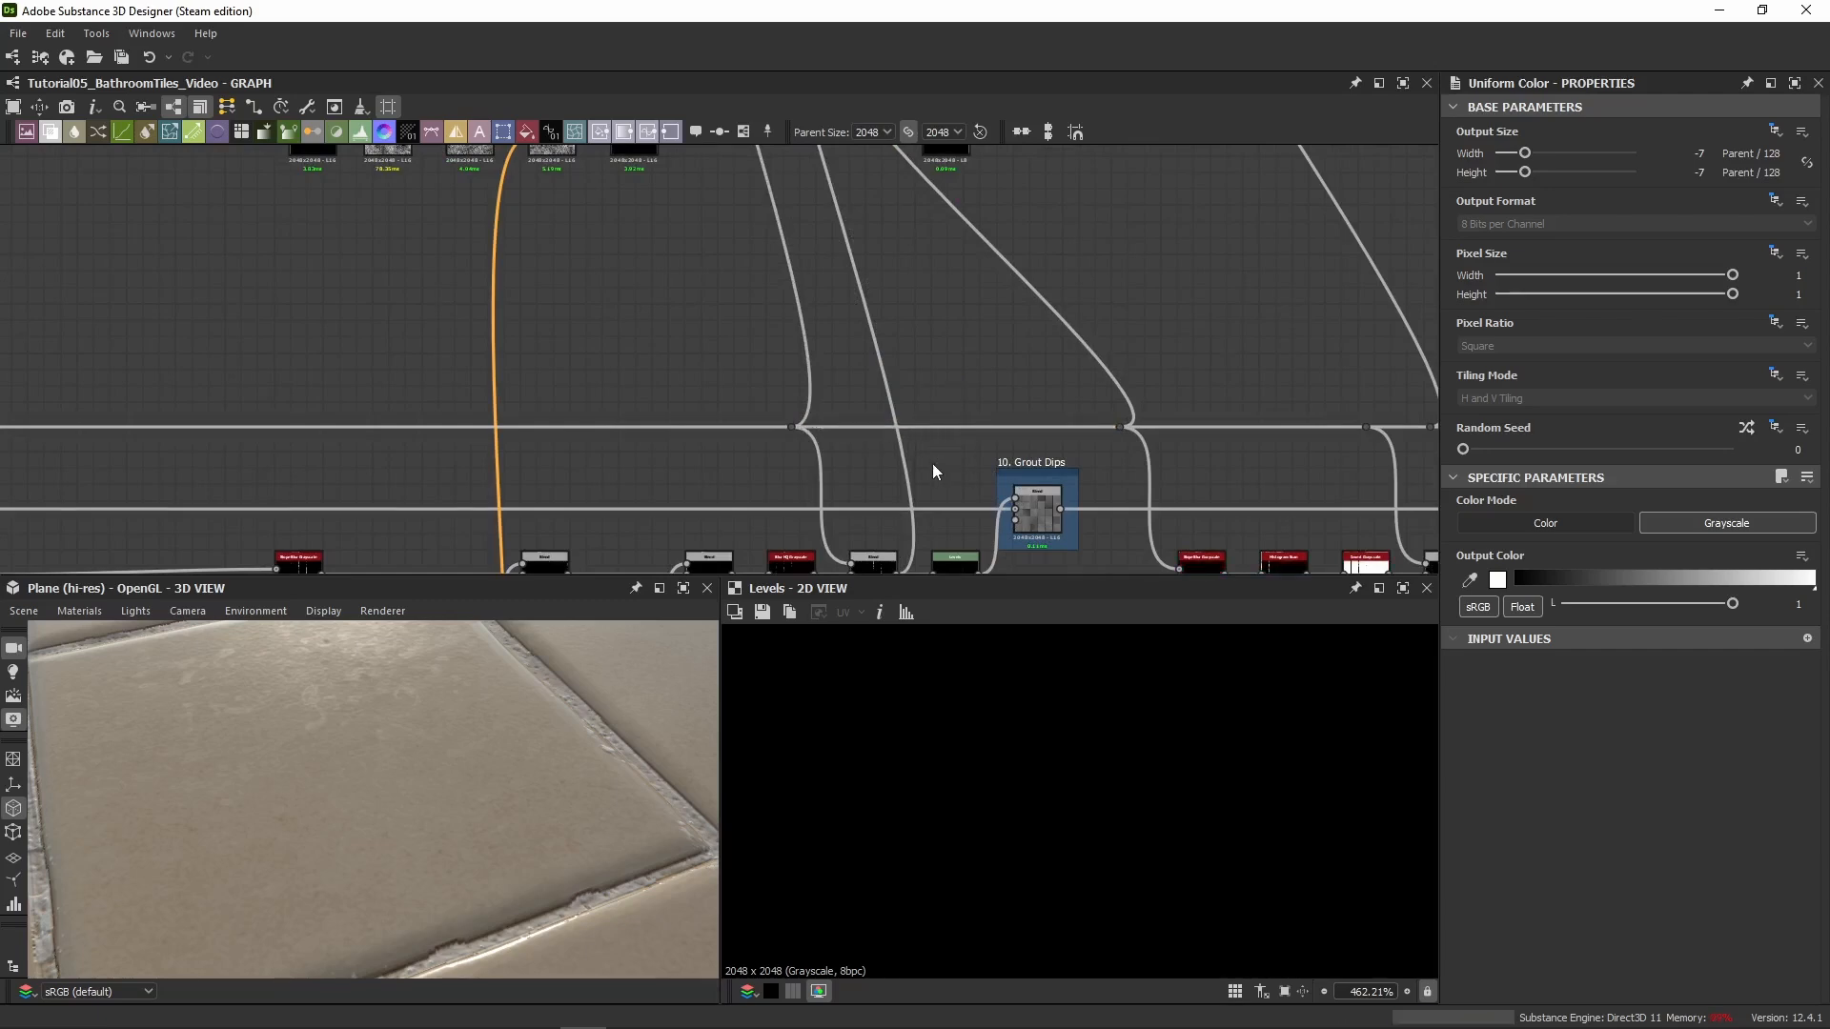
# Add a dot on the grout mask line before the Grout Dips frame and feed the second-to-last grayscale Blend from it
pyautogui.moveTo(1034, 393); pyautogui.dragTo(761, 493, button='middle')
pyautogui.scroll(-3, 764, 486)
pyautogui.scroll(3, 809, 517)
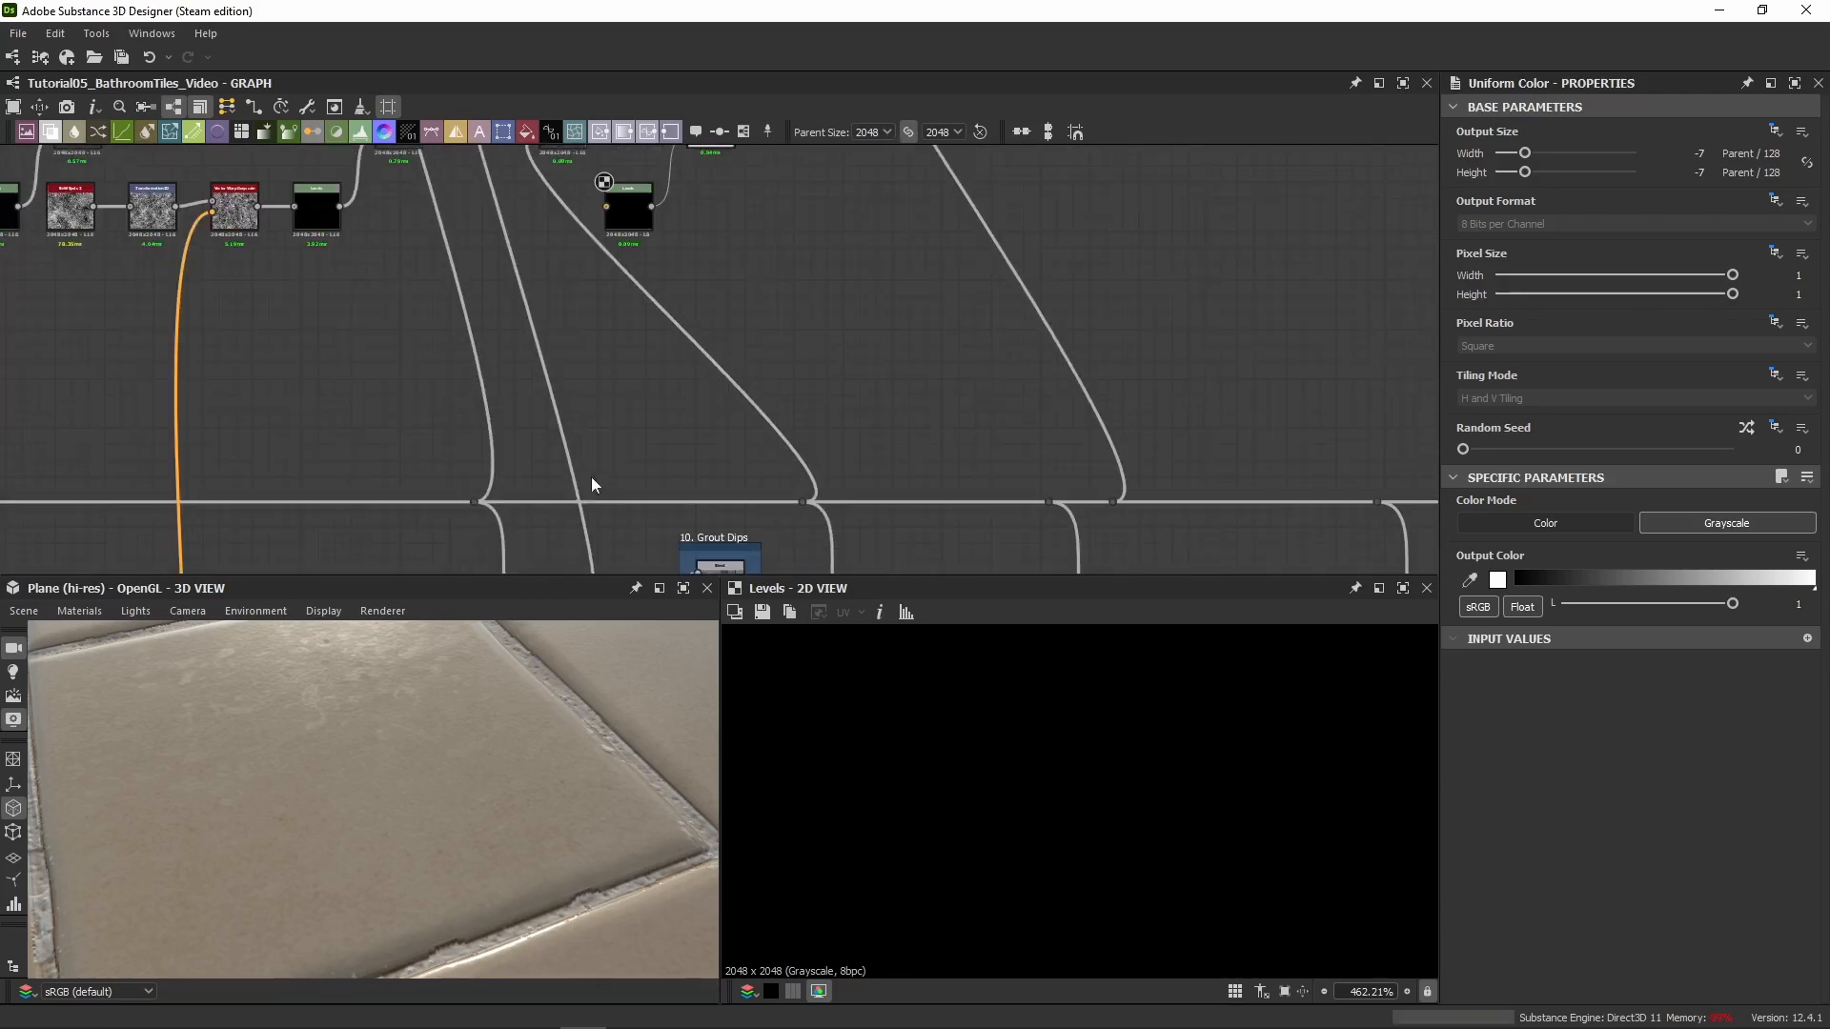
pyautogui.moveTo(593, 398); pyautogui.dragTo(726, 437, button='middle')
pyautogui.scroll(-1, 739, 465)
pyautogui.keyDown('alt'); pyautogui.click(696, 489); pyautogui.keyUp('alt')
pyautogui.doubleClick(700, 490)
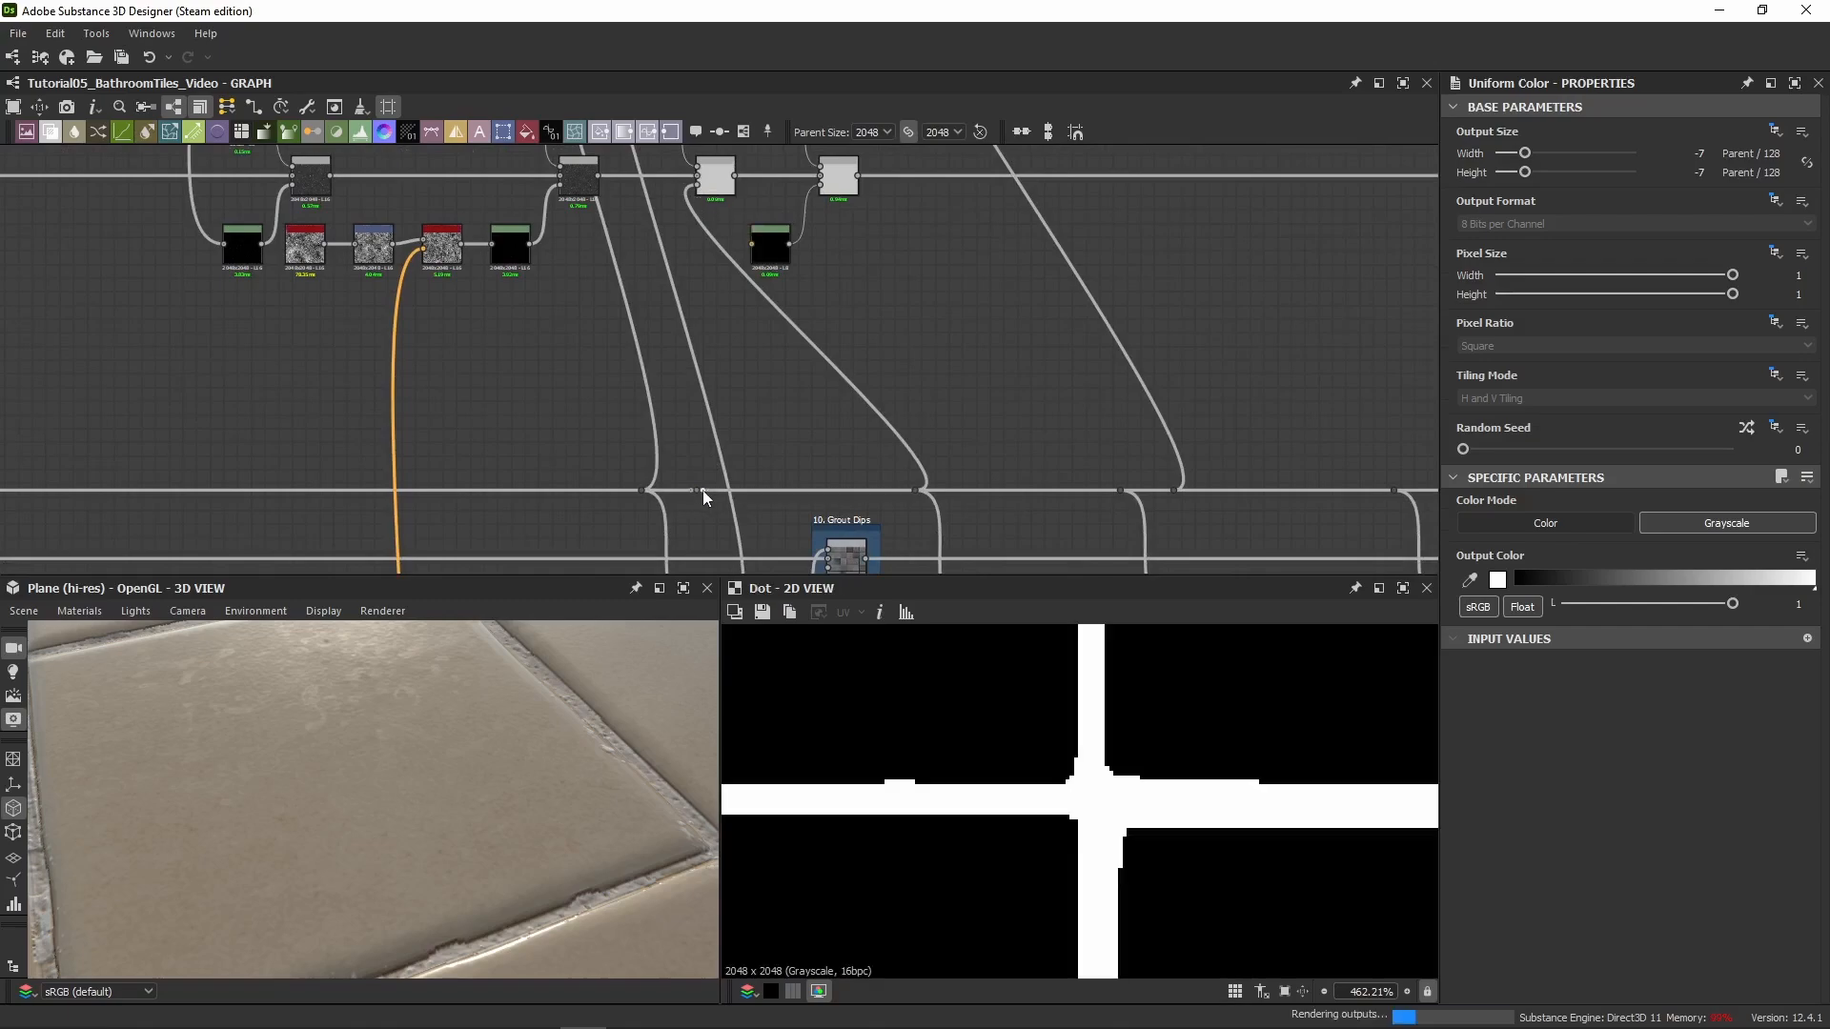
pyautogui.moveTo(701, 490); pyautogui.dragTo(702, 187)
# Rewire the mask node below the last coloured grout Blend to a closer grout mask dot and delete the old dot
pyautogui.click(916, 490)
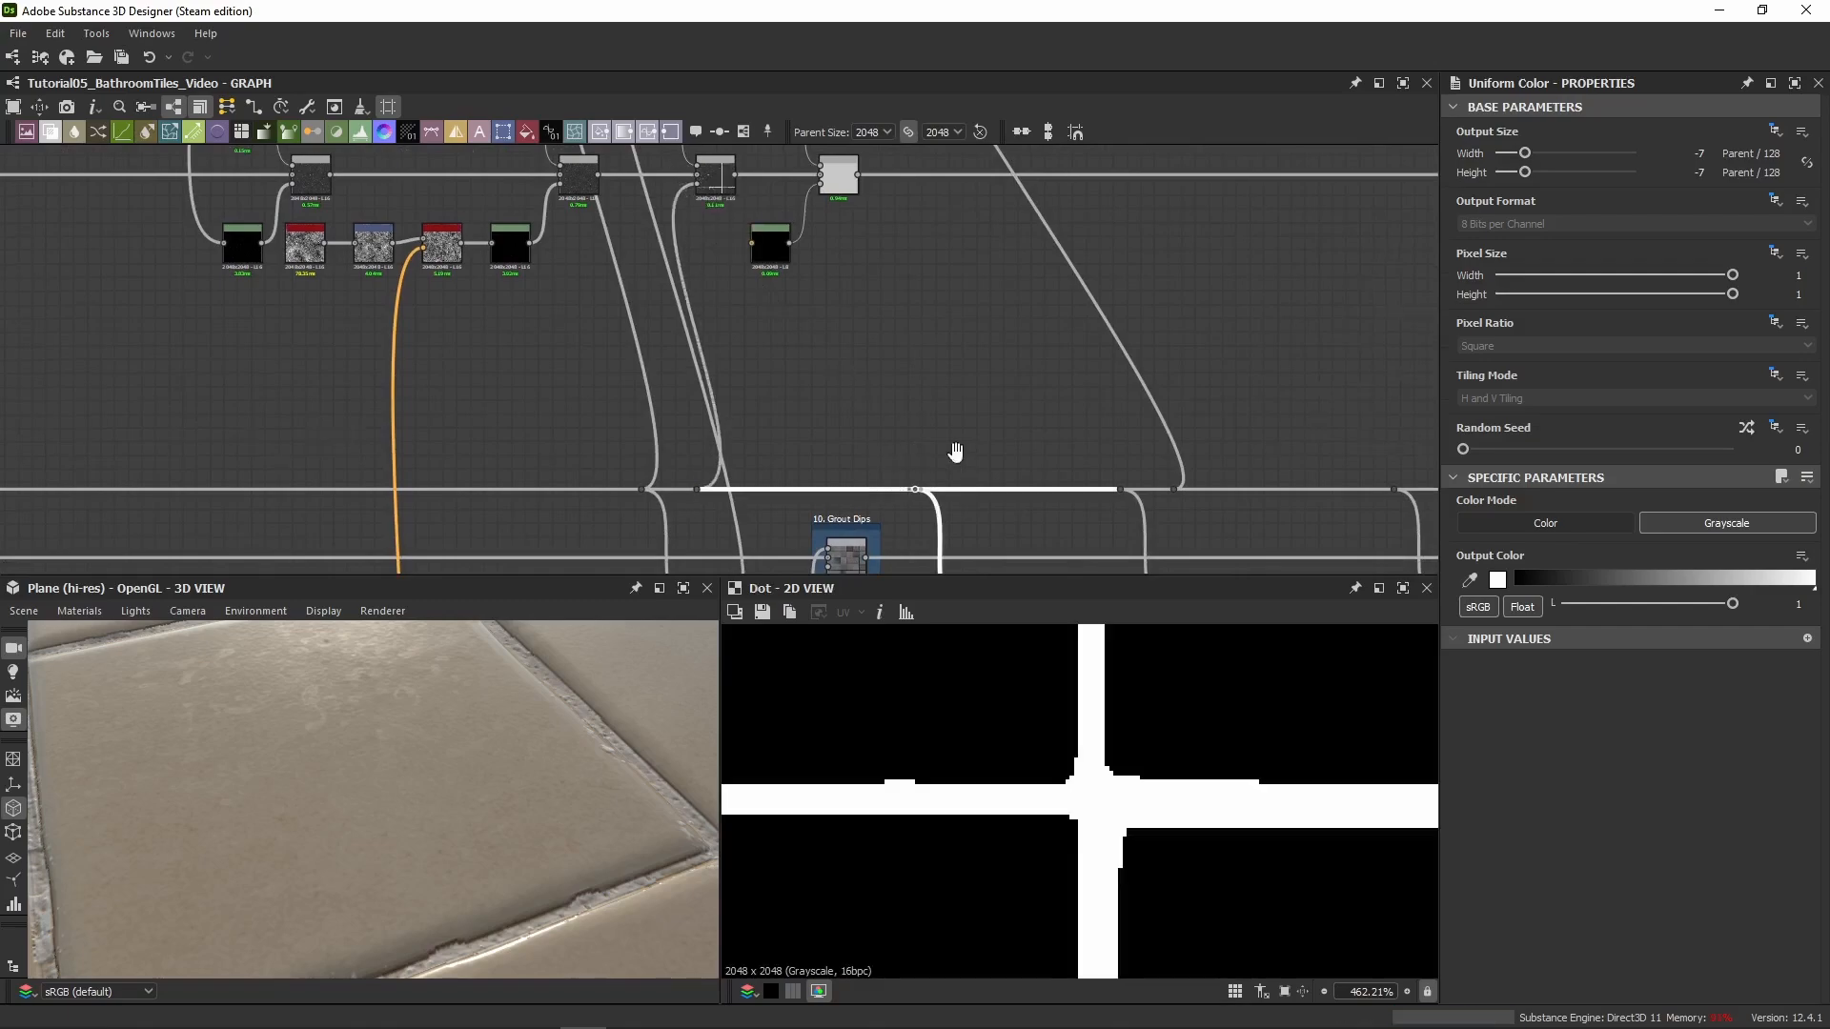
pyautogui.moveTo(958, 452); pyautogui.dragTo(843, 502, button='middle')
pyautogui.scroll(-4, 891, 384)
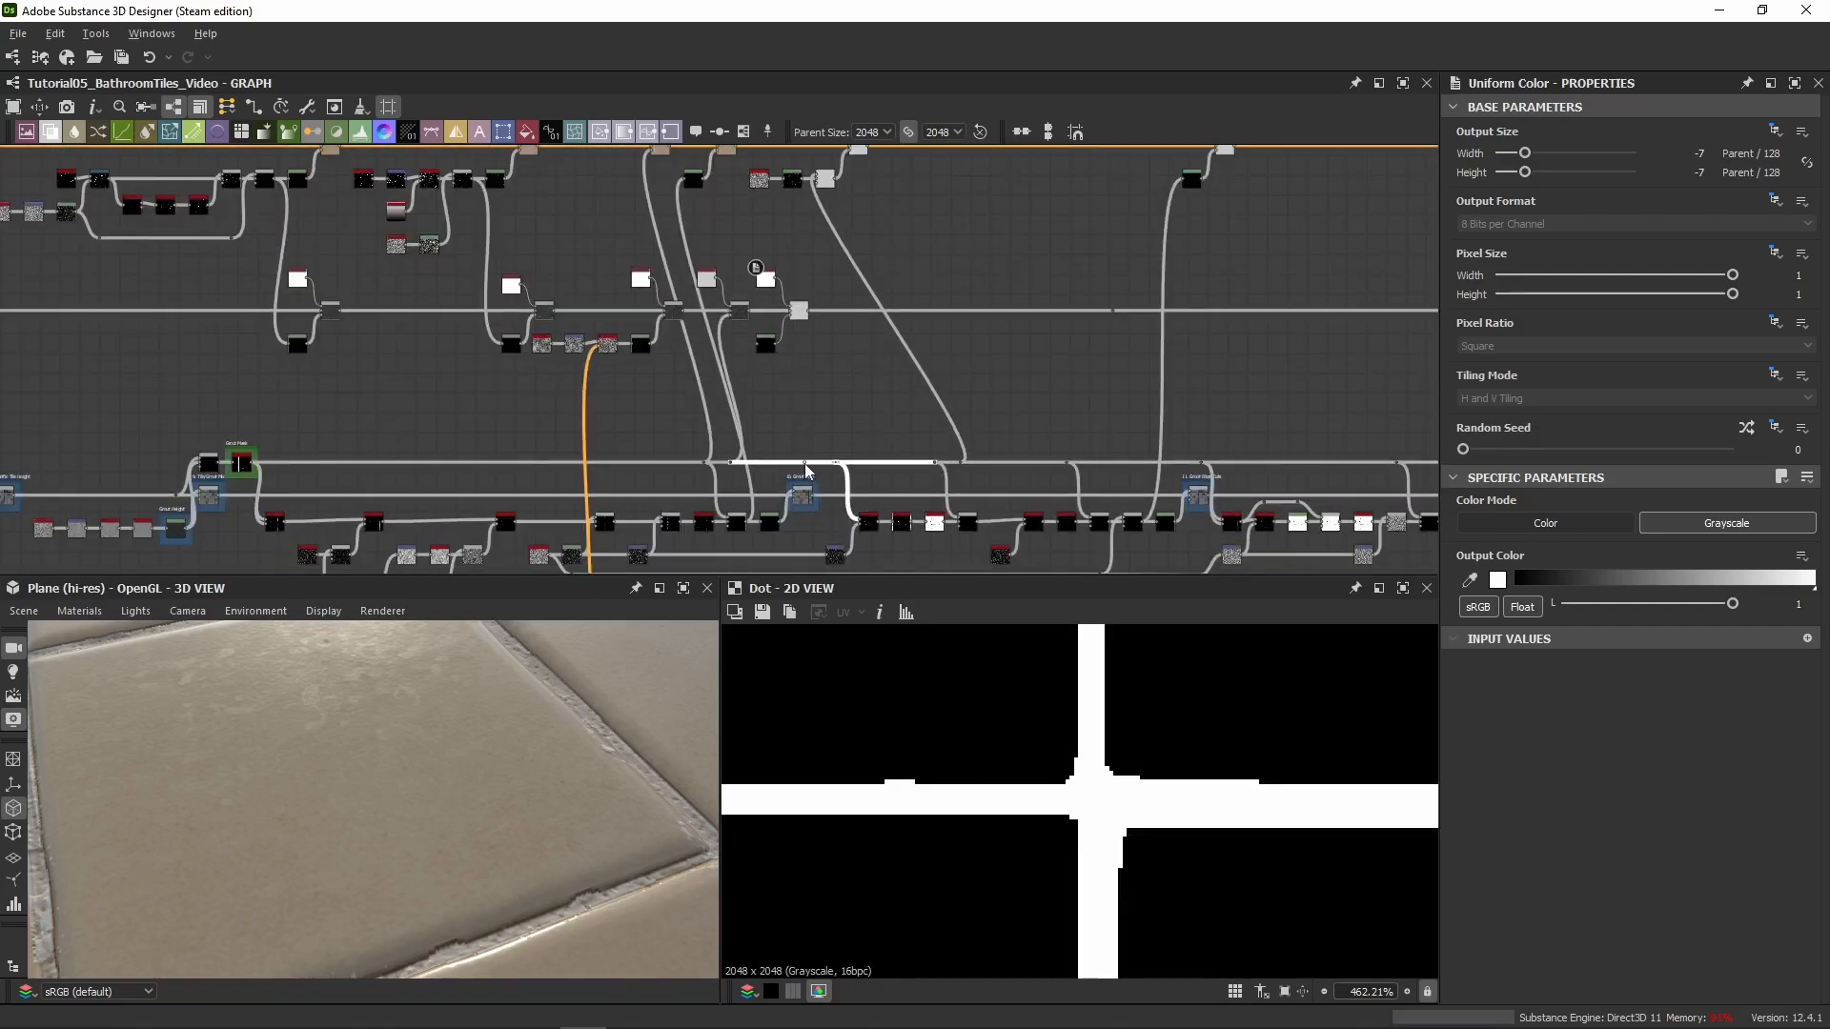
pyautogui.scroll(3, 808, 466)
pyautogui.scroll(-5, 810, 466)
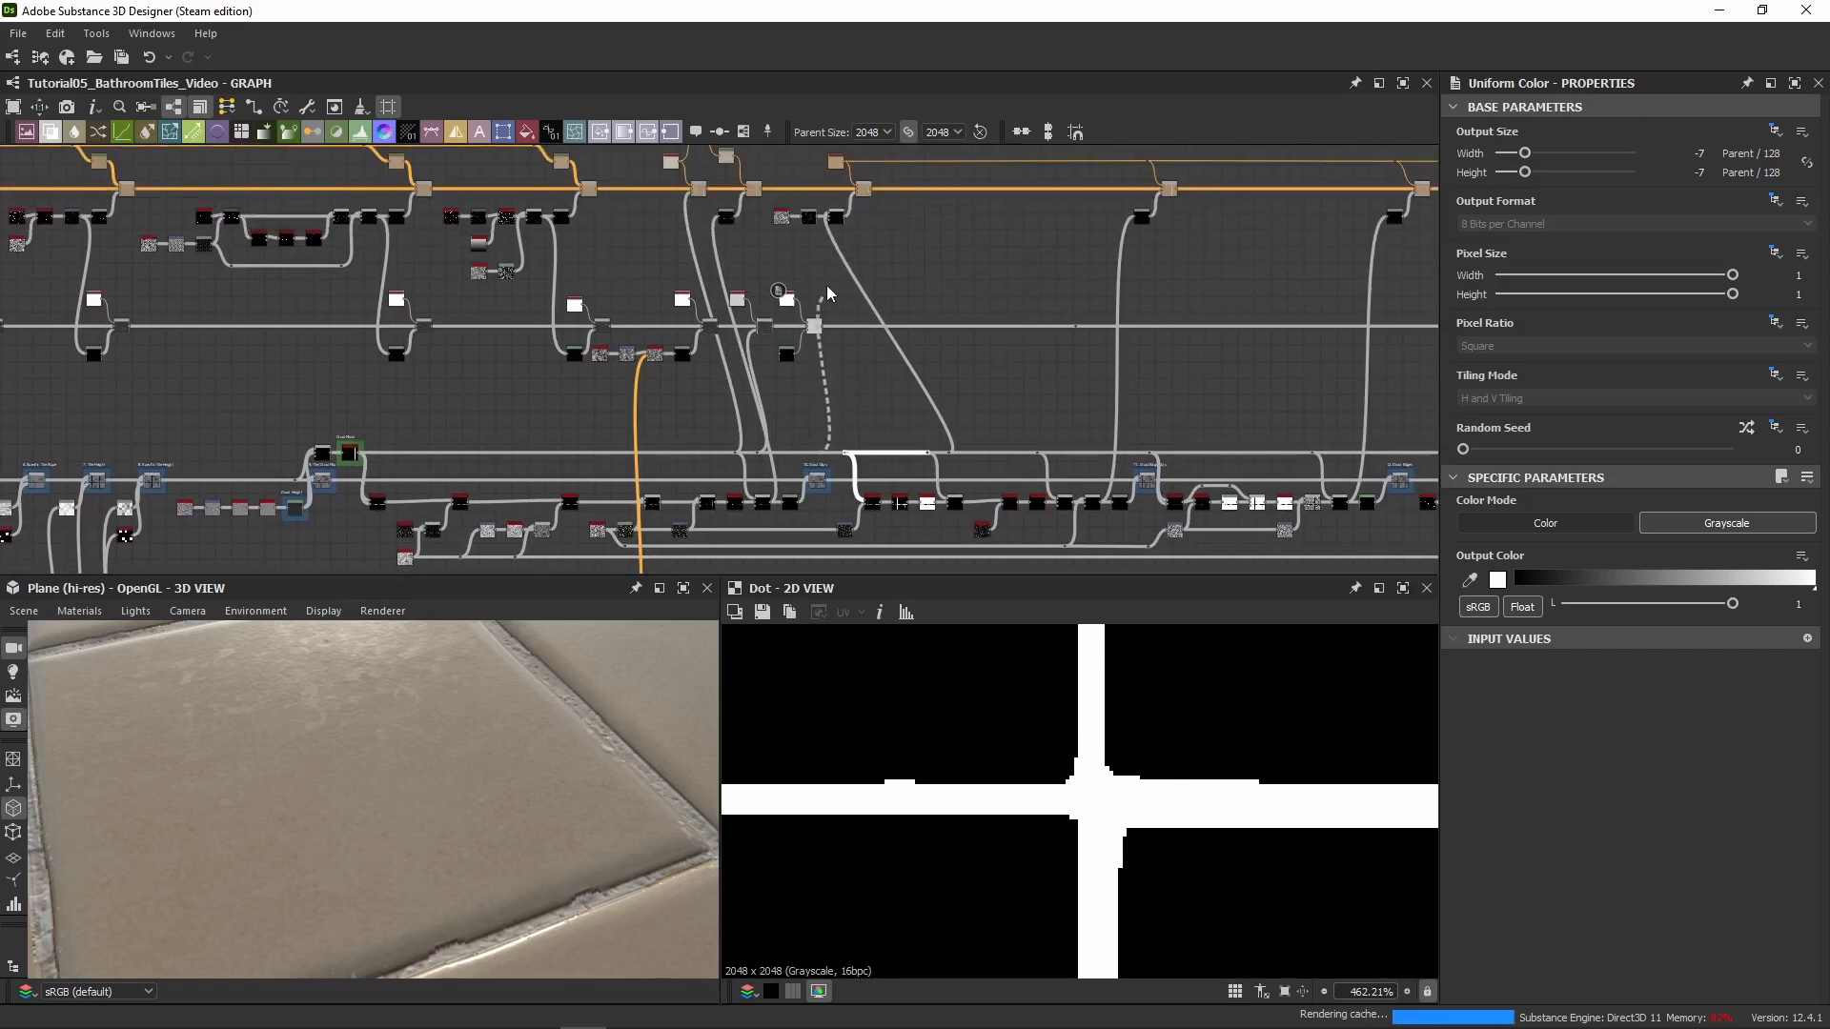
pyautogui.scroll(4, 838, 212)
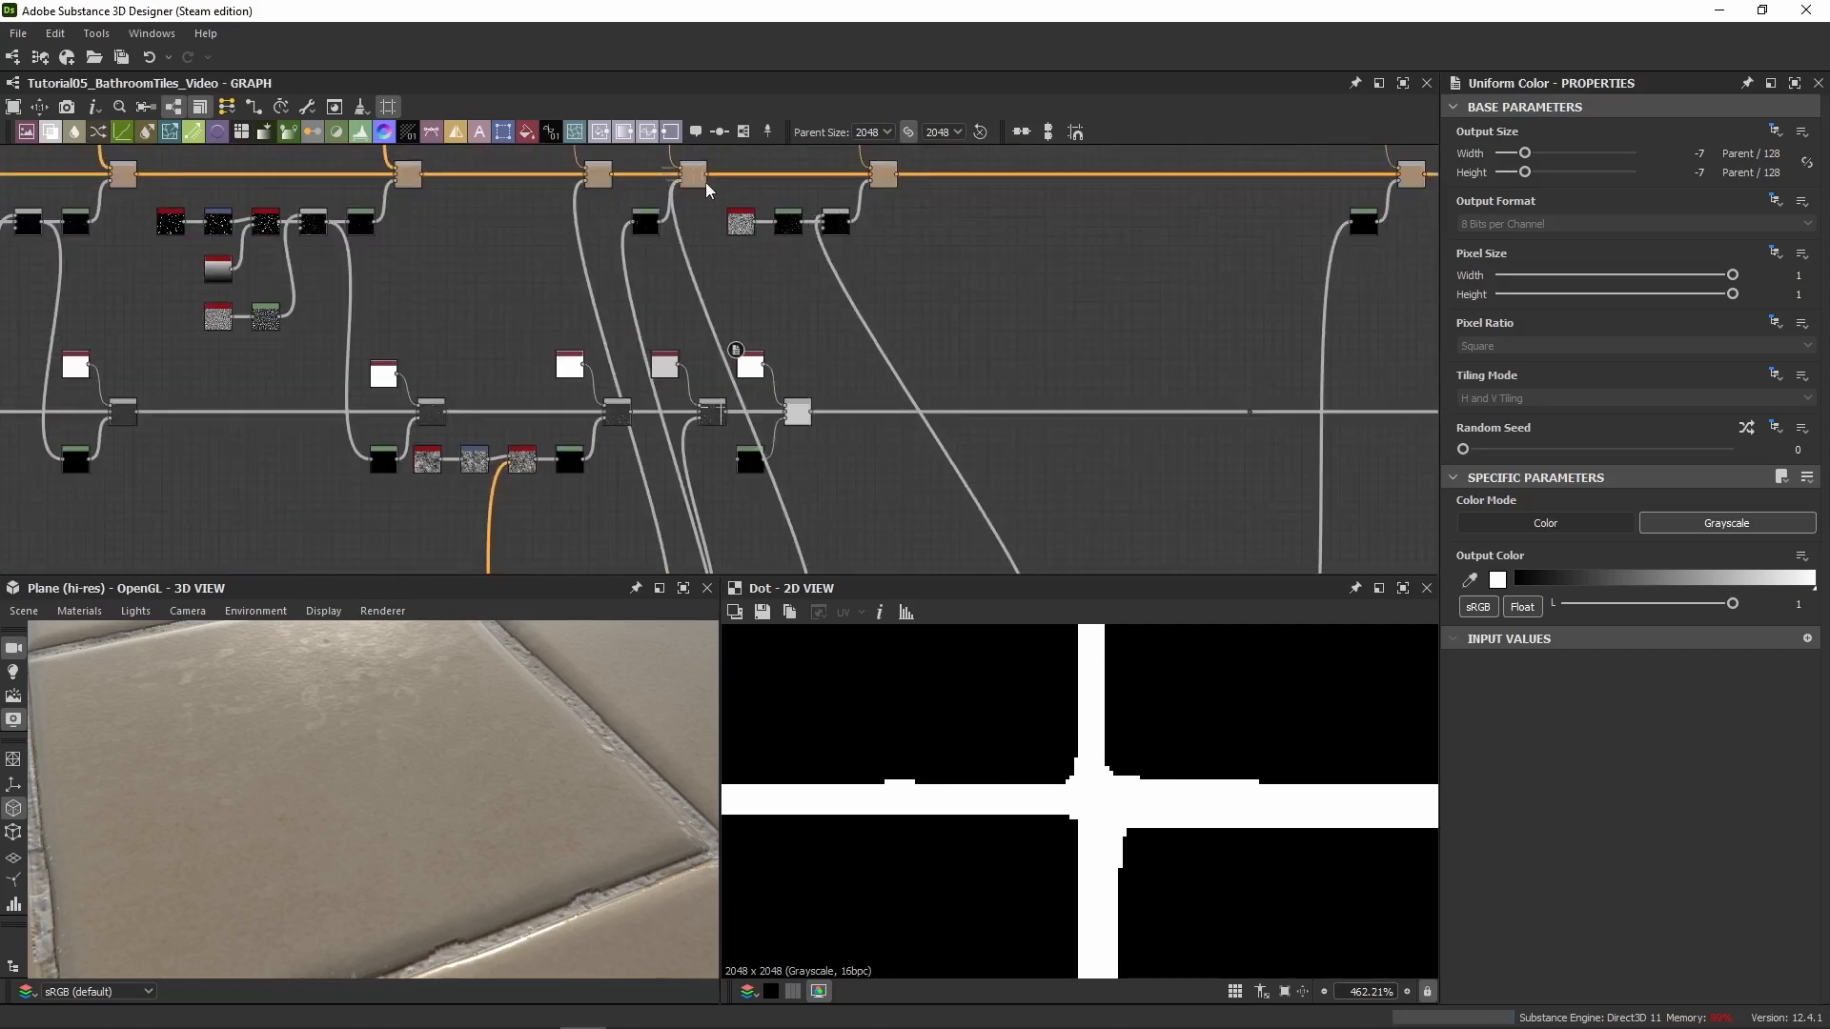
pyautogui.click(820, 226)
pyautogui.scroll(-2, 911, 408)
pyautogui.moveTo(911, 408); pyautogui.dragTo(821, 187, button='middle')
pyautogui.scroll(2, 926, 307)
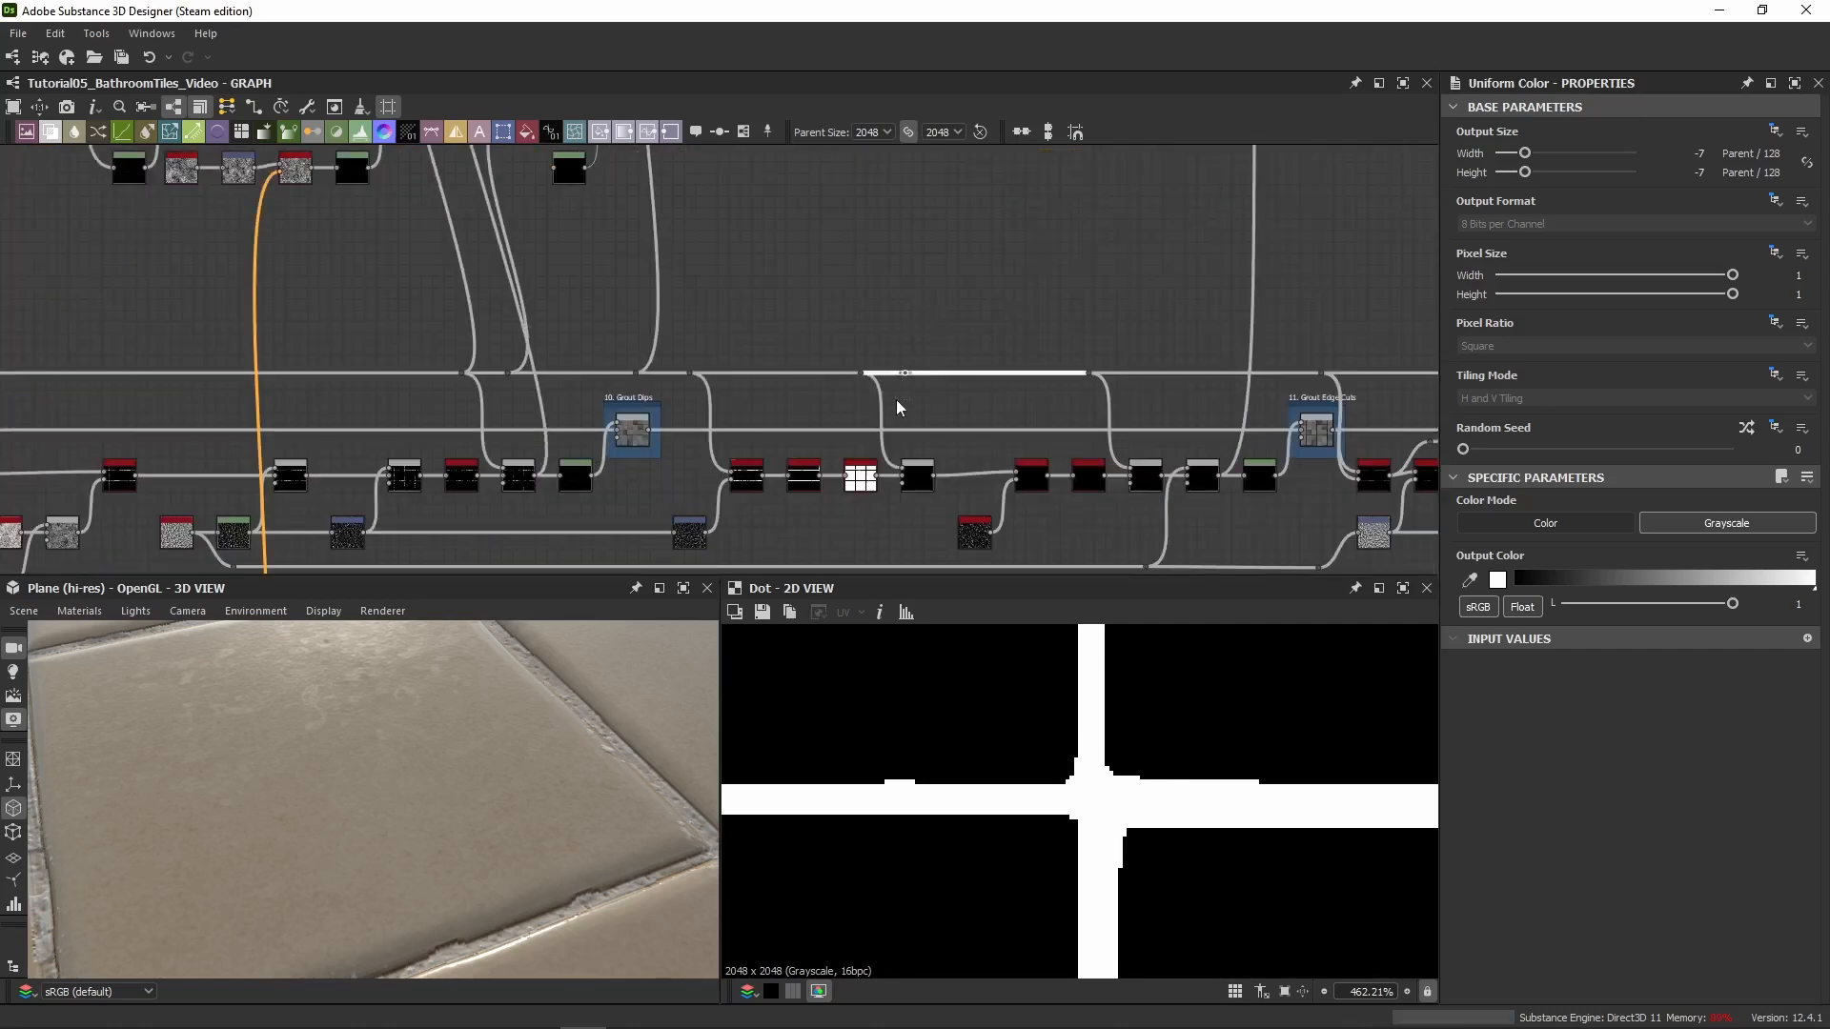
pyautogui.press('BackSpace')
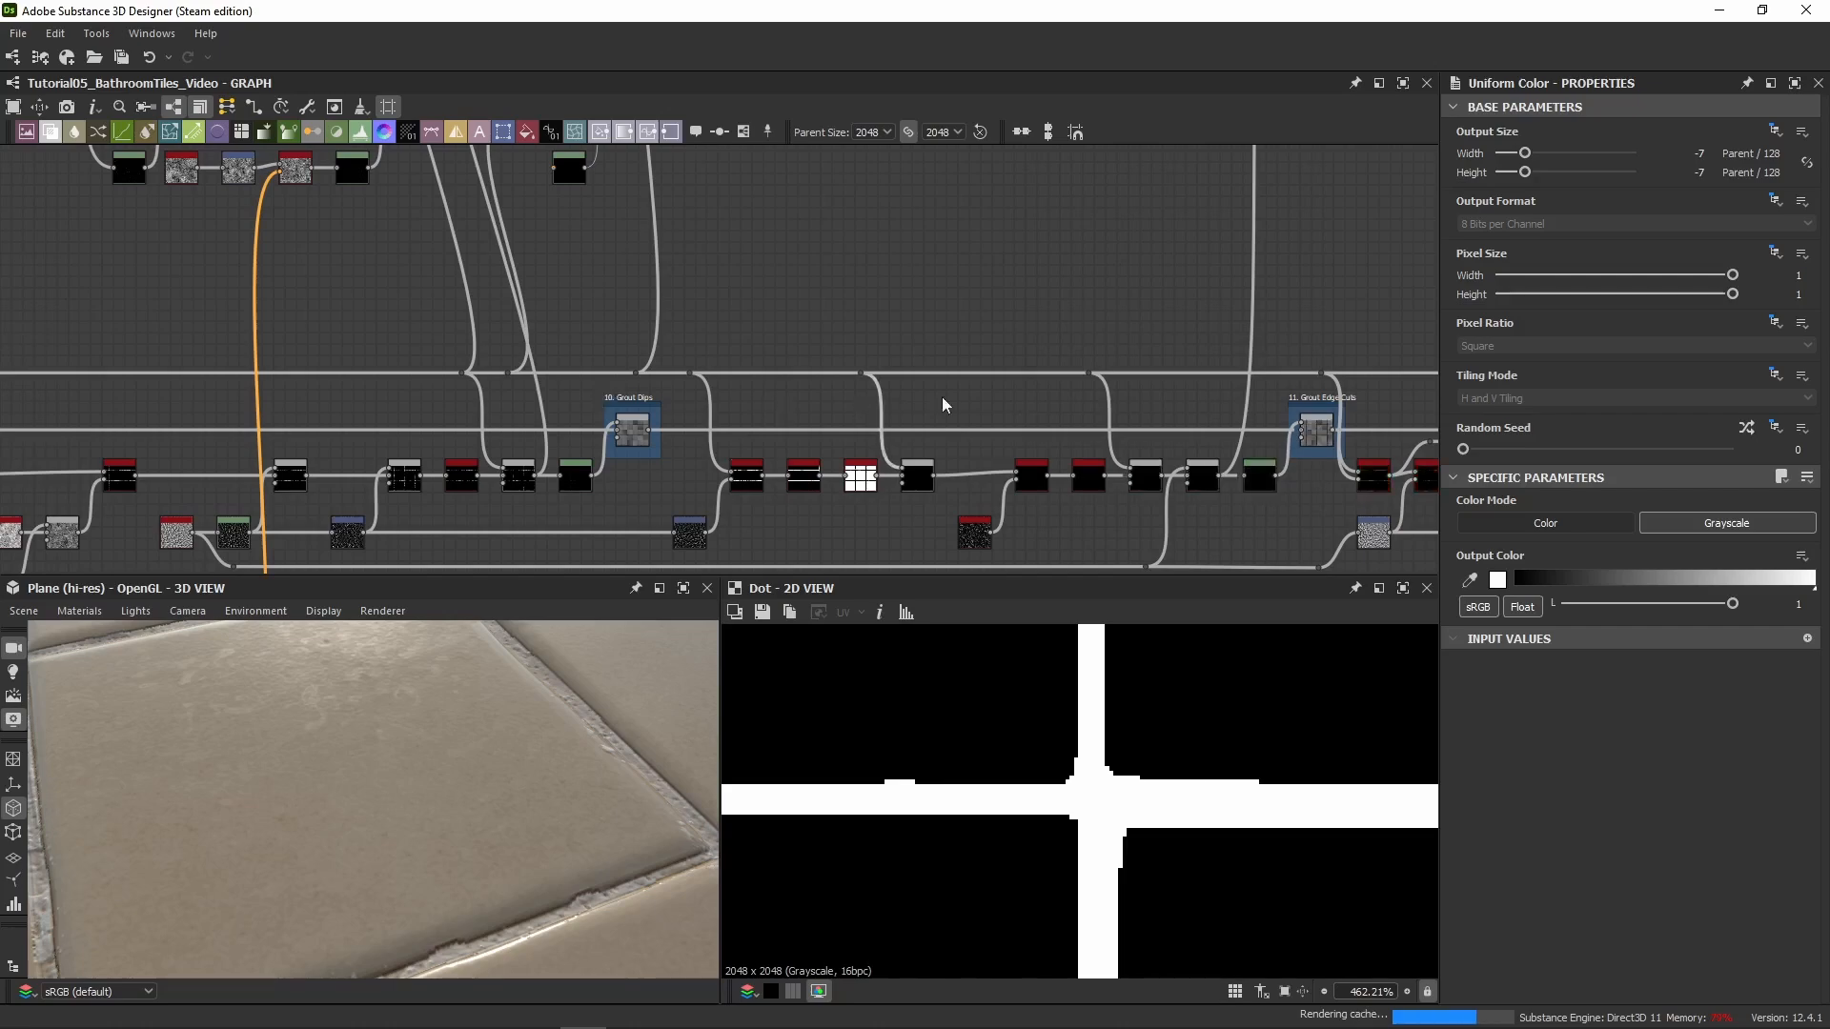
# Add a dot farther back on the grout mask line and connect it straight up to the first of the three neighbouring coloured Blends
pyautogui.scroll(-4, 619, 329)
pyautogui.moveTo(610, 326); pyautogui.dragTo(805, 428, button='middle')
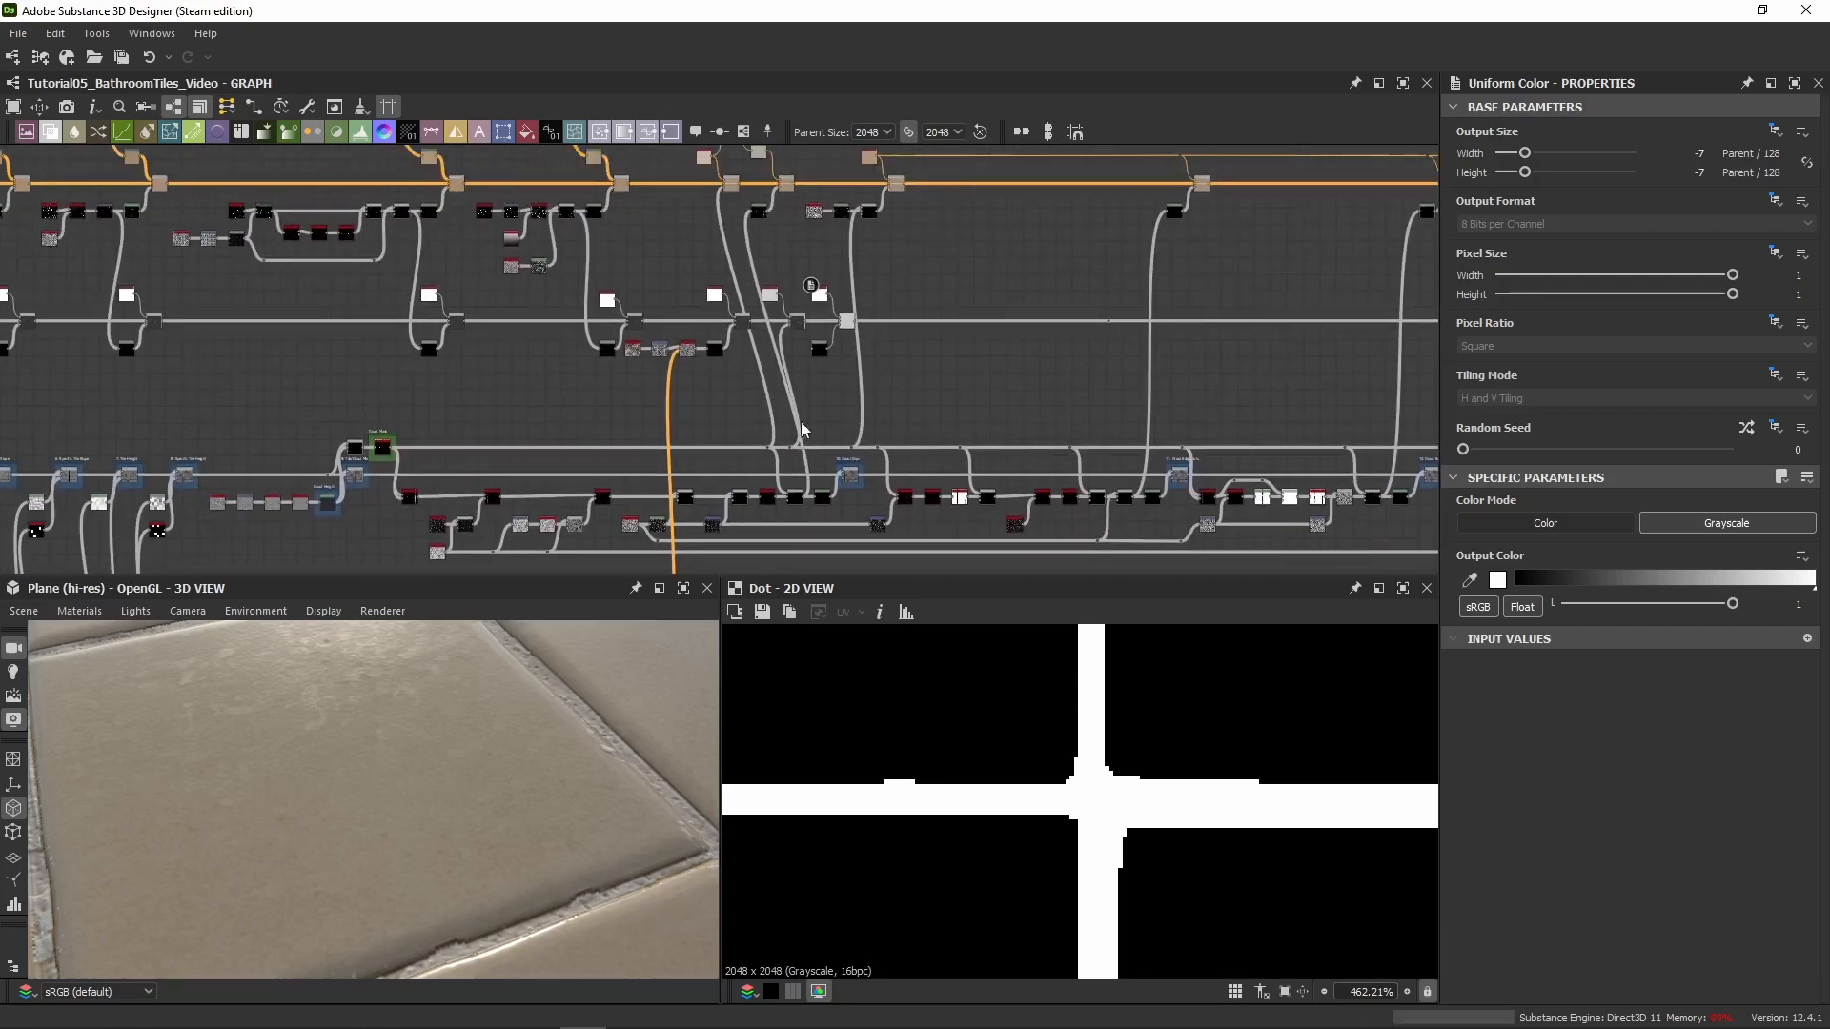
pyautogui.scroll(4, 804, 429)
pyautogui.scroll(-3, 770, 446)
pyautogui.moveTo(722, 246); pyautogui.dragTo(792, 258, button='middle')
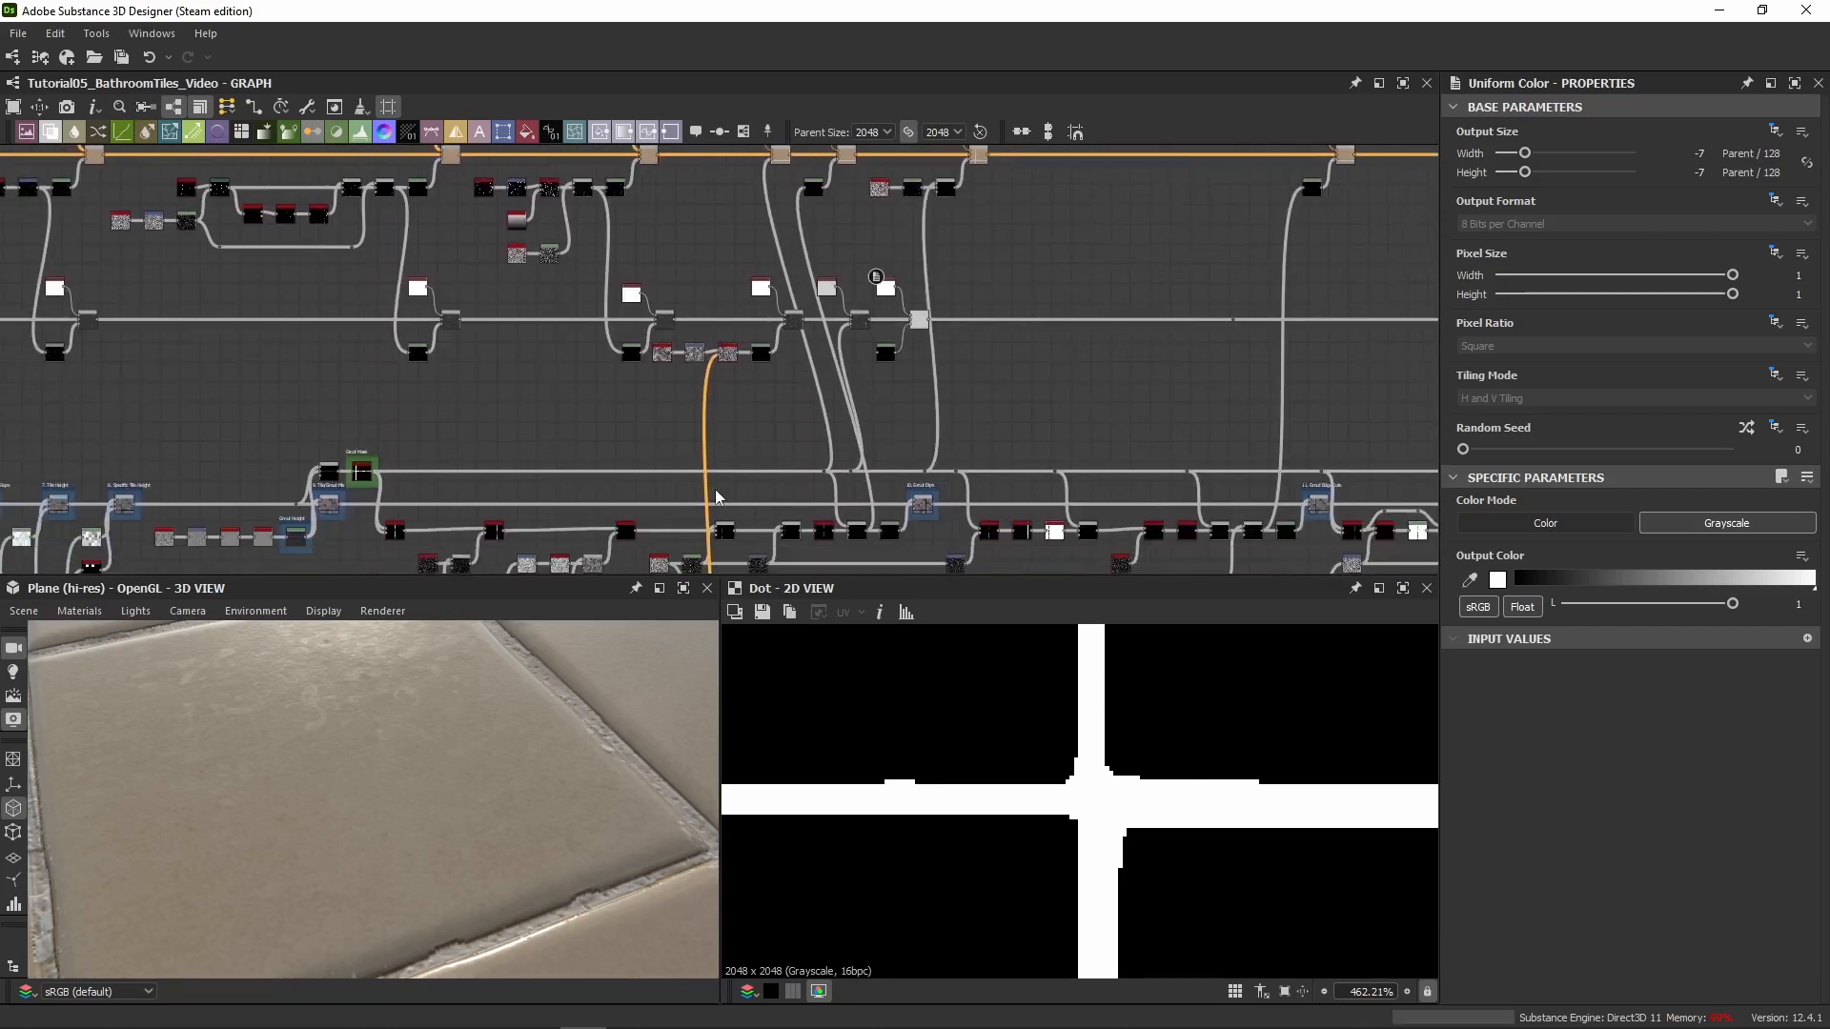
pyautogui.scroll(2, 751, 476)
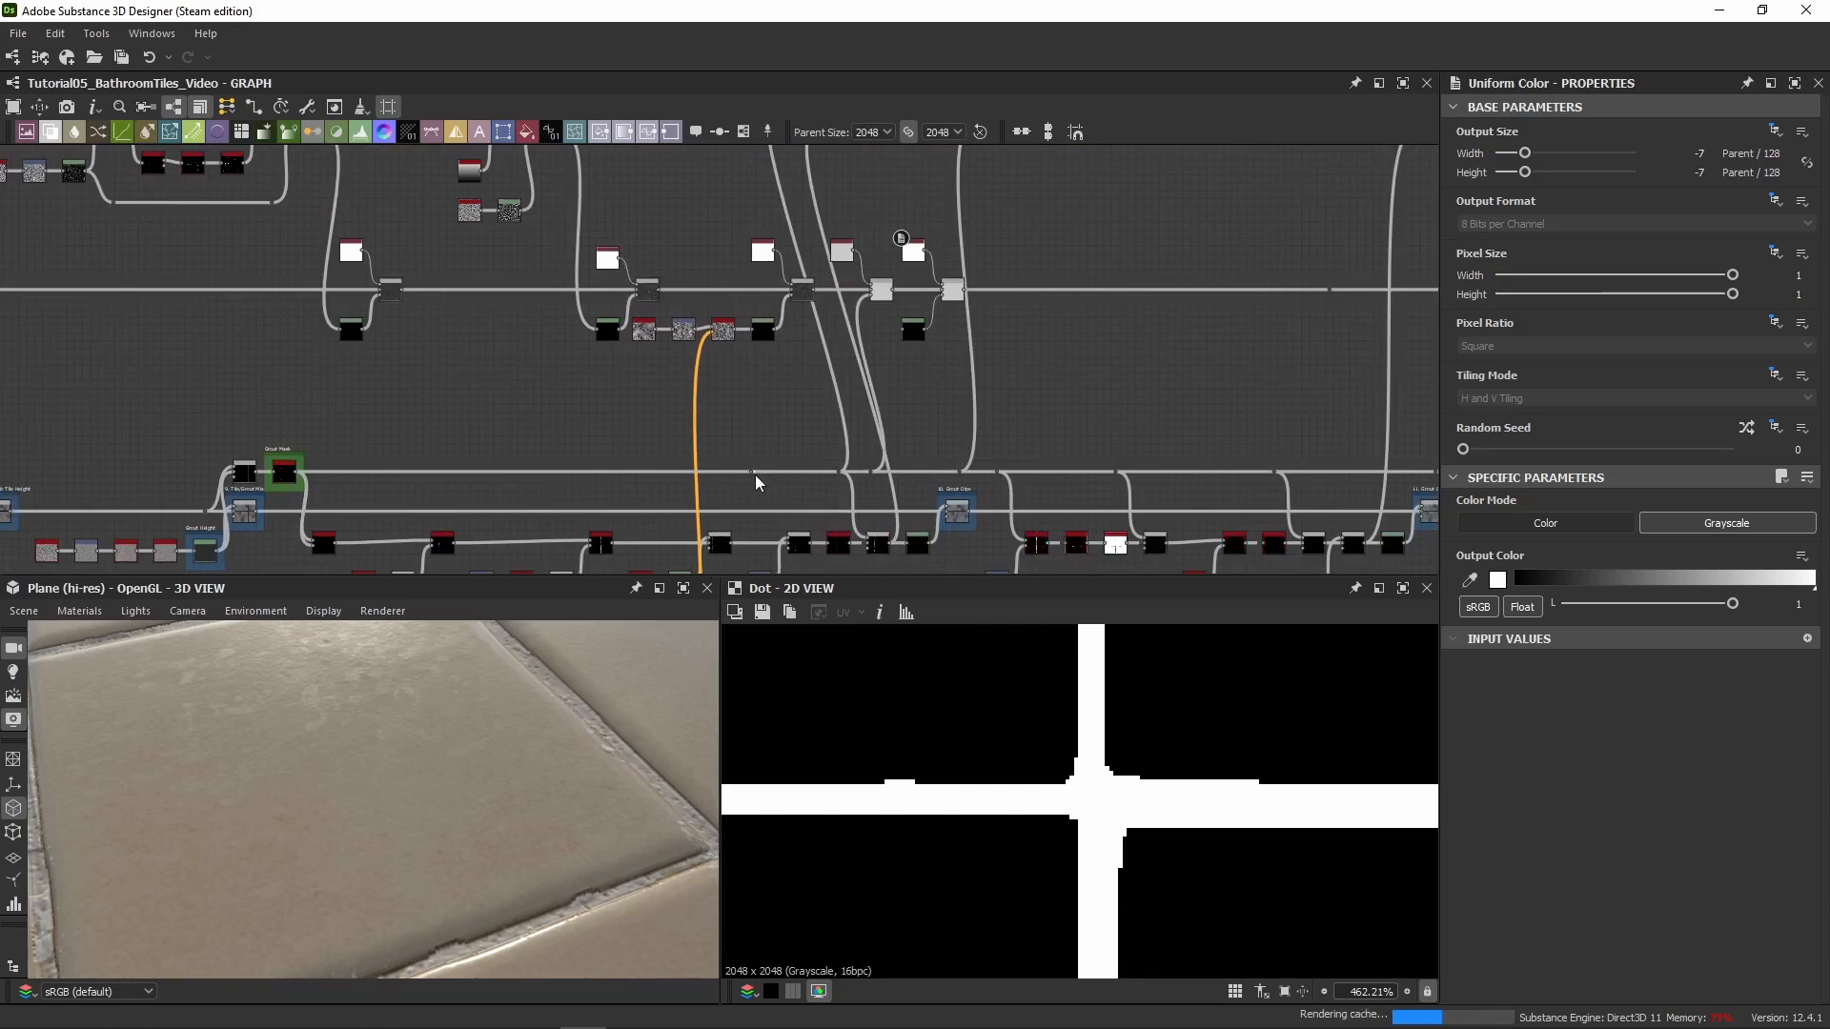
pyautogui.moveTo(762, 469); pyautogui.dragTo(788, 268)
pyautogui.moveTo(786, 191); pyautogui.dragTo(788, 268, button='middle')
pyautogui.moveTo(788, 268); pyautogui.dragTo(782, 174)
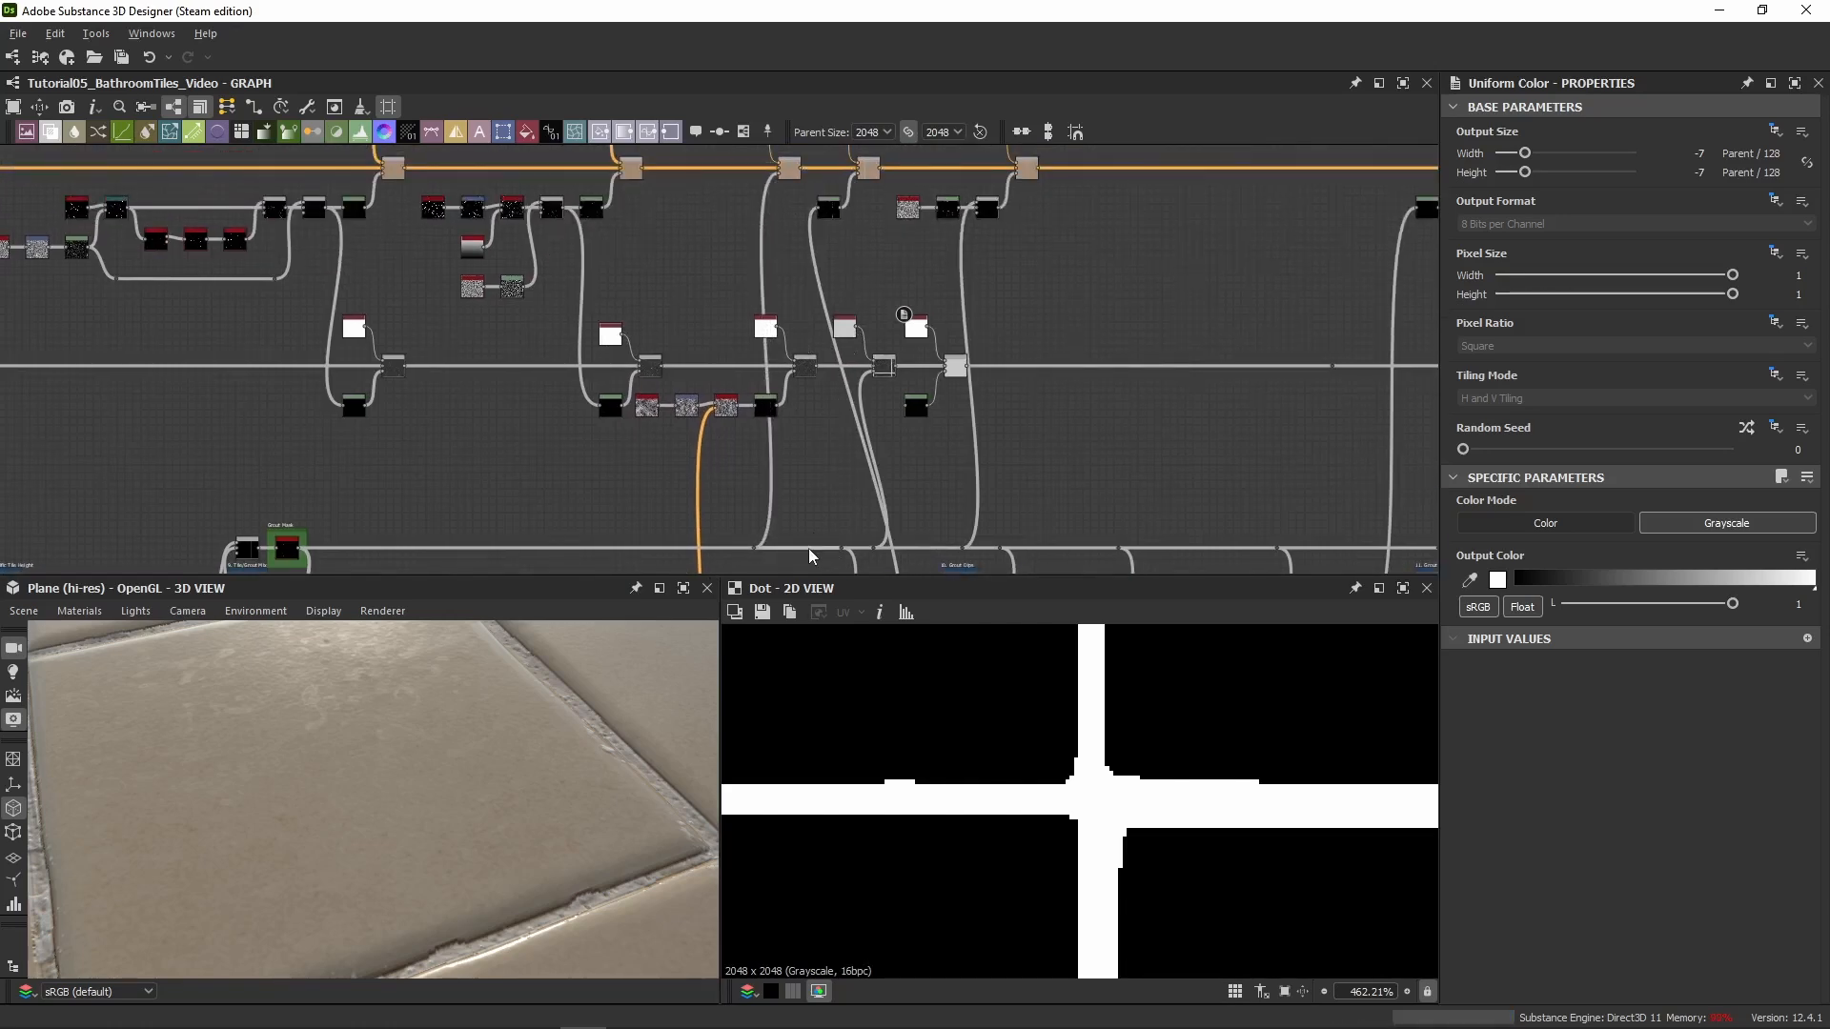
# Feed the mask node below the second of the three coloured Blends from another dot placed beneath it on the grout mask line
pyautogui.moveTo(810, 551); pyautogui.dragTo(823, 207)
pyautogui.moveTo(965, 419); pyautogui.dragTo(970, 352, button='middle')
pyautogui.scroll(4, 894, 530)
pyautogui.scroll(-5, 886, 484)
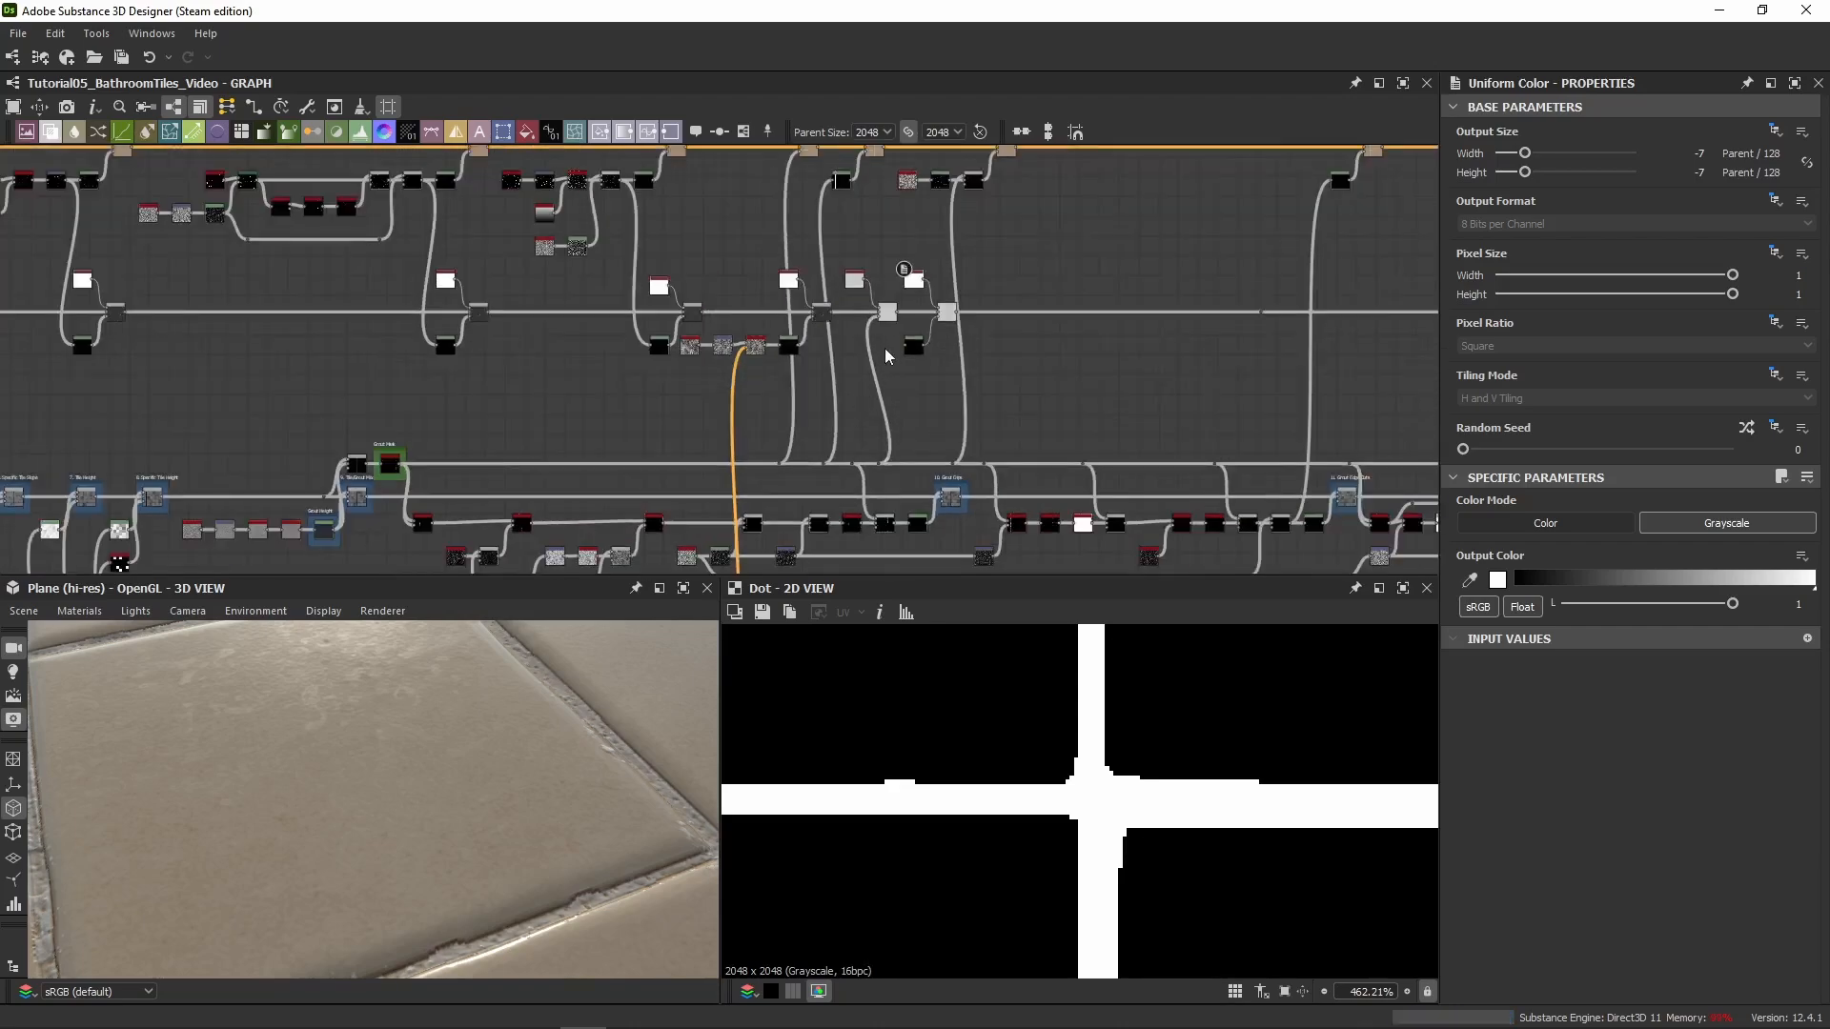
# Remove the redundant dot before the Grout Dips frame, leaving the grayscale Blend's wire on the adjacent grout mask dot
pyautogui.scroll(4, 885, 349)
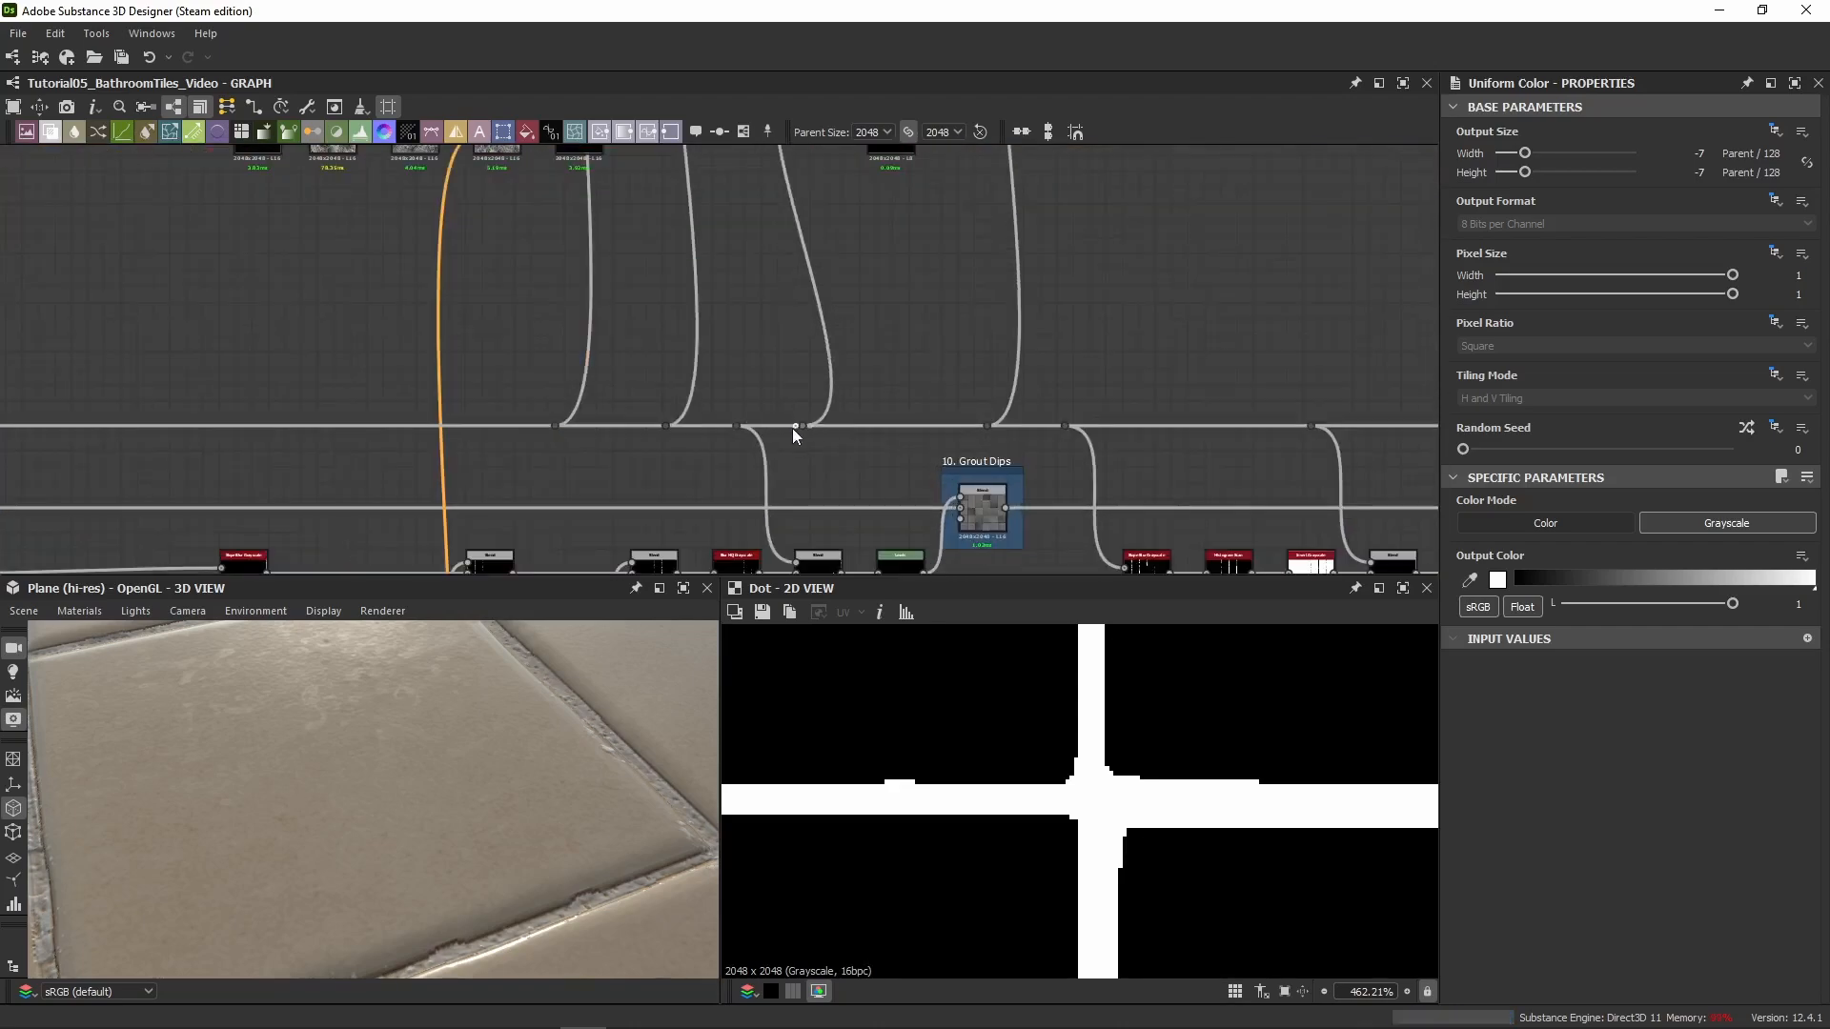
pyautogui.moveTo(812, 413); pyautogui.dragTo(791, 440)
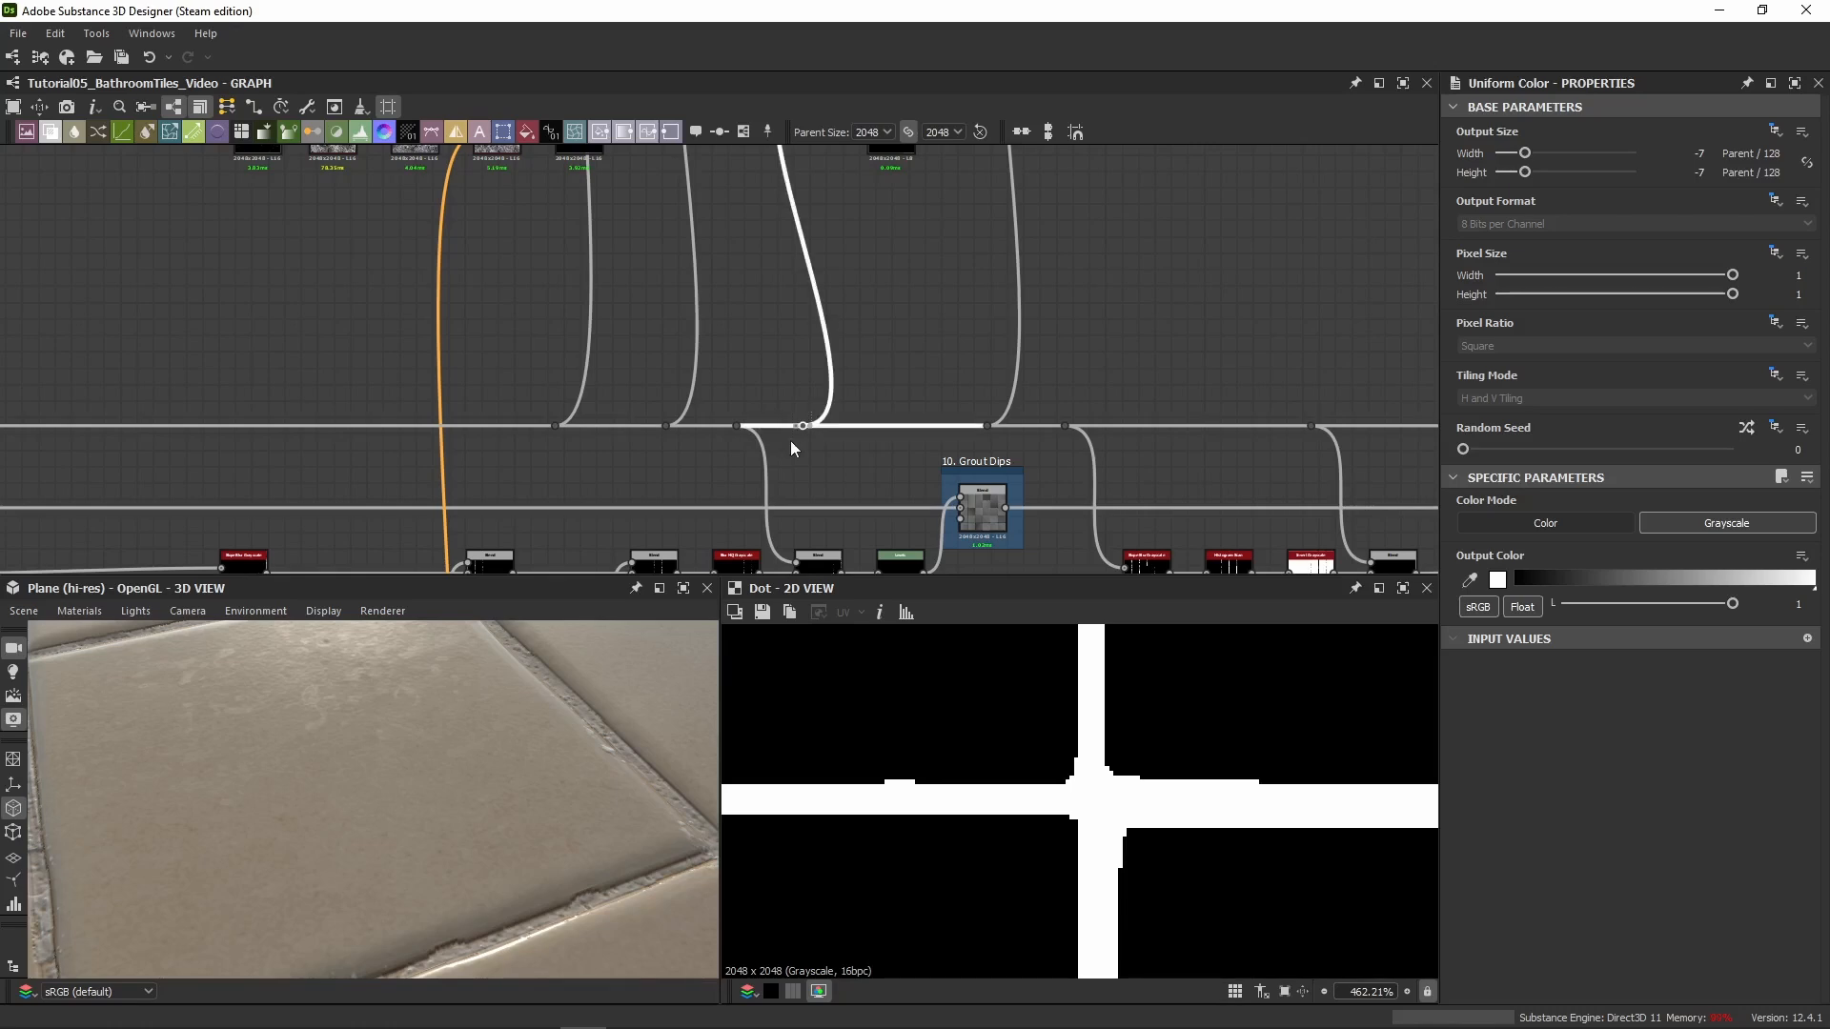
pyautogui.click(791, 441)
# Preview the last grayscale Blend and connect the Blend output before the Grout Dips Levels to the Levels node feeding it
pyautogui.scroll(-4, 819, 382)
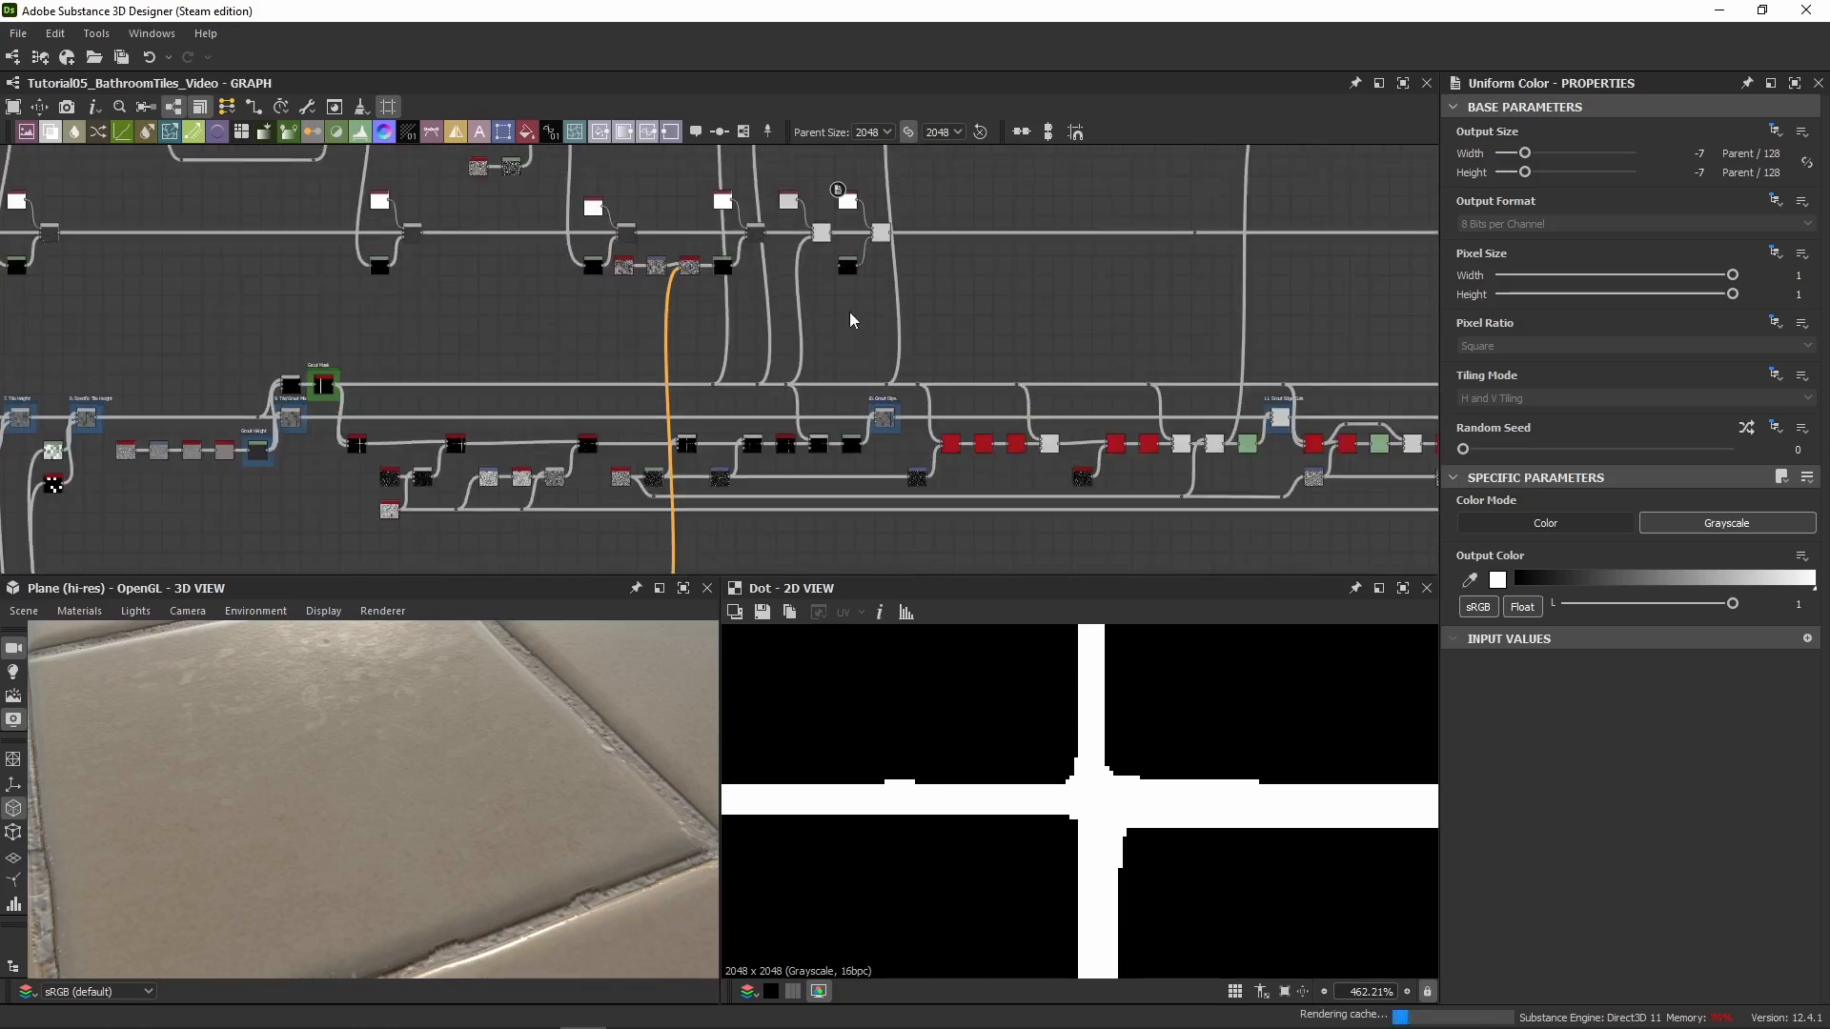
pyautogui.moveTo(849, 312); pyautogui.dragTo(849, 423, button='middle')
pyautogui.scroll(3, 883, 370)
pyautogui.doubleClick(854, 358)
pyautogui.moveTo(824, 486); pyautogui.dragTo(889, 269, button='middle')
pyautogui.scroll(3, 870, 488)
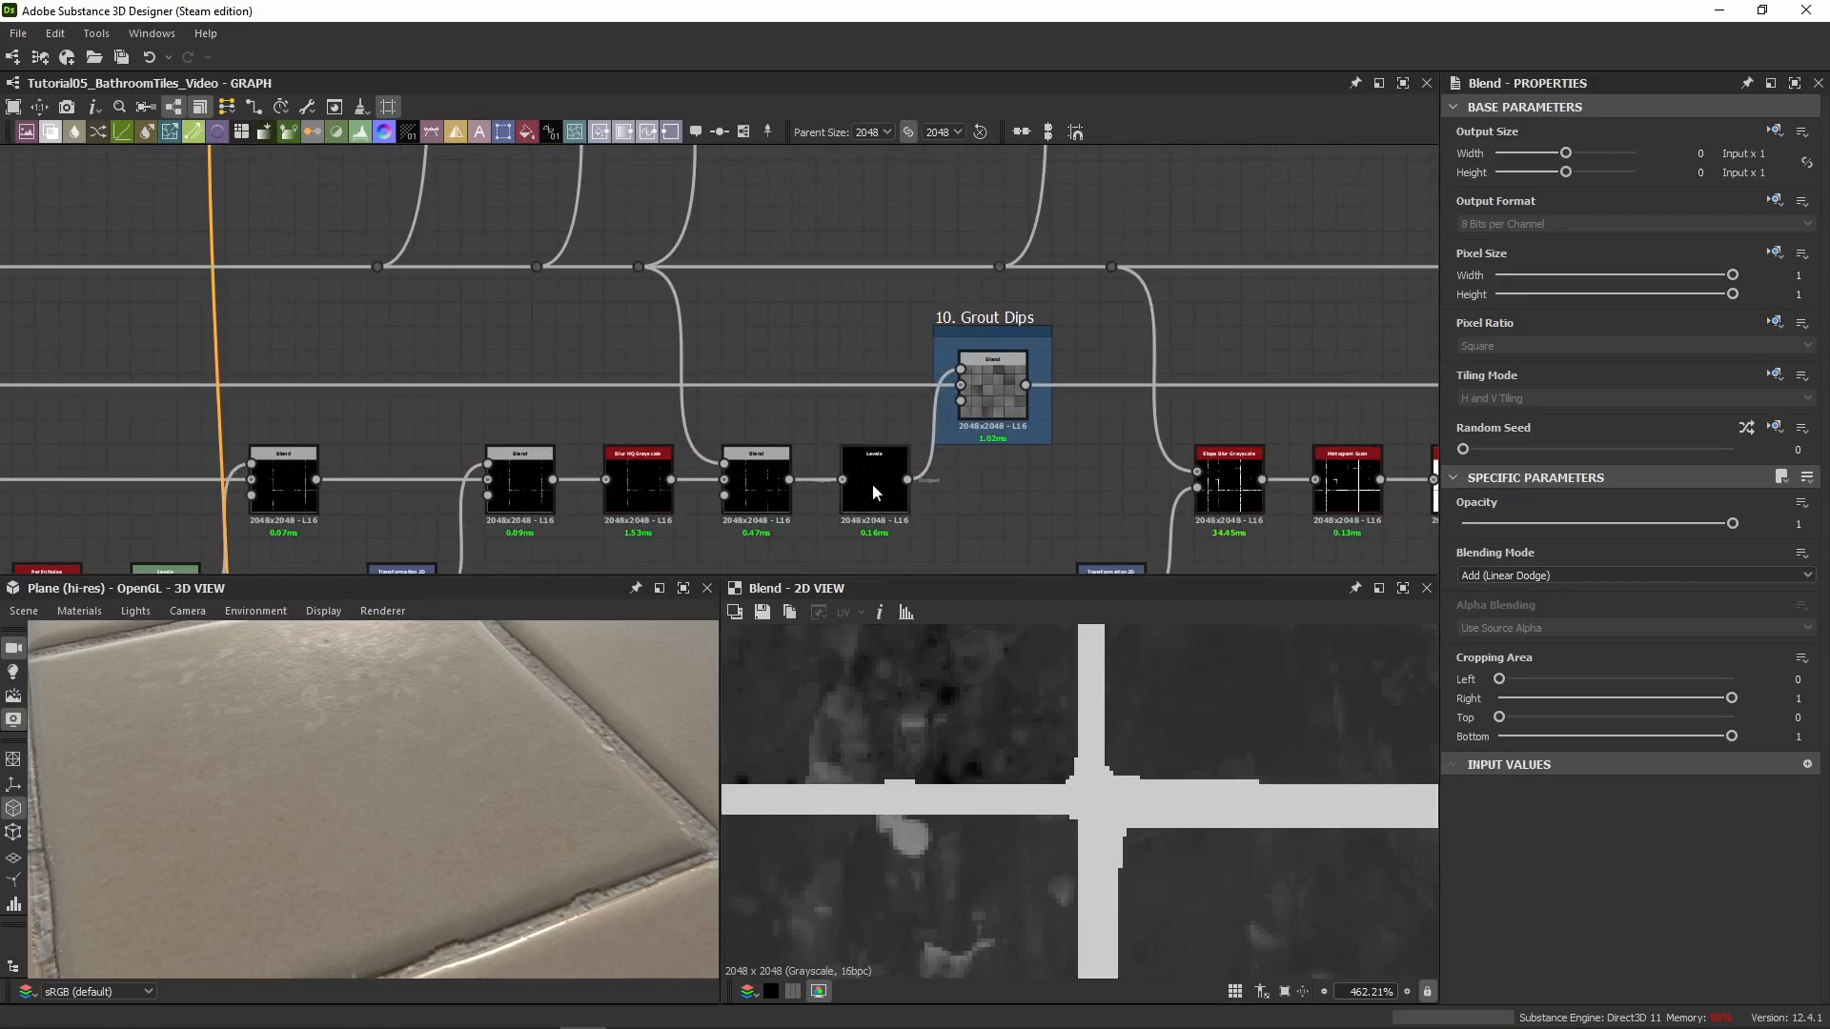
pyautogui.scroll(-3, 785, 294)
pyautogui.moveTo(786, 294); pyautogui.dragTo(798, 539, button='middle')
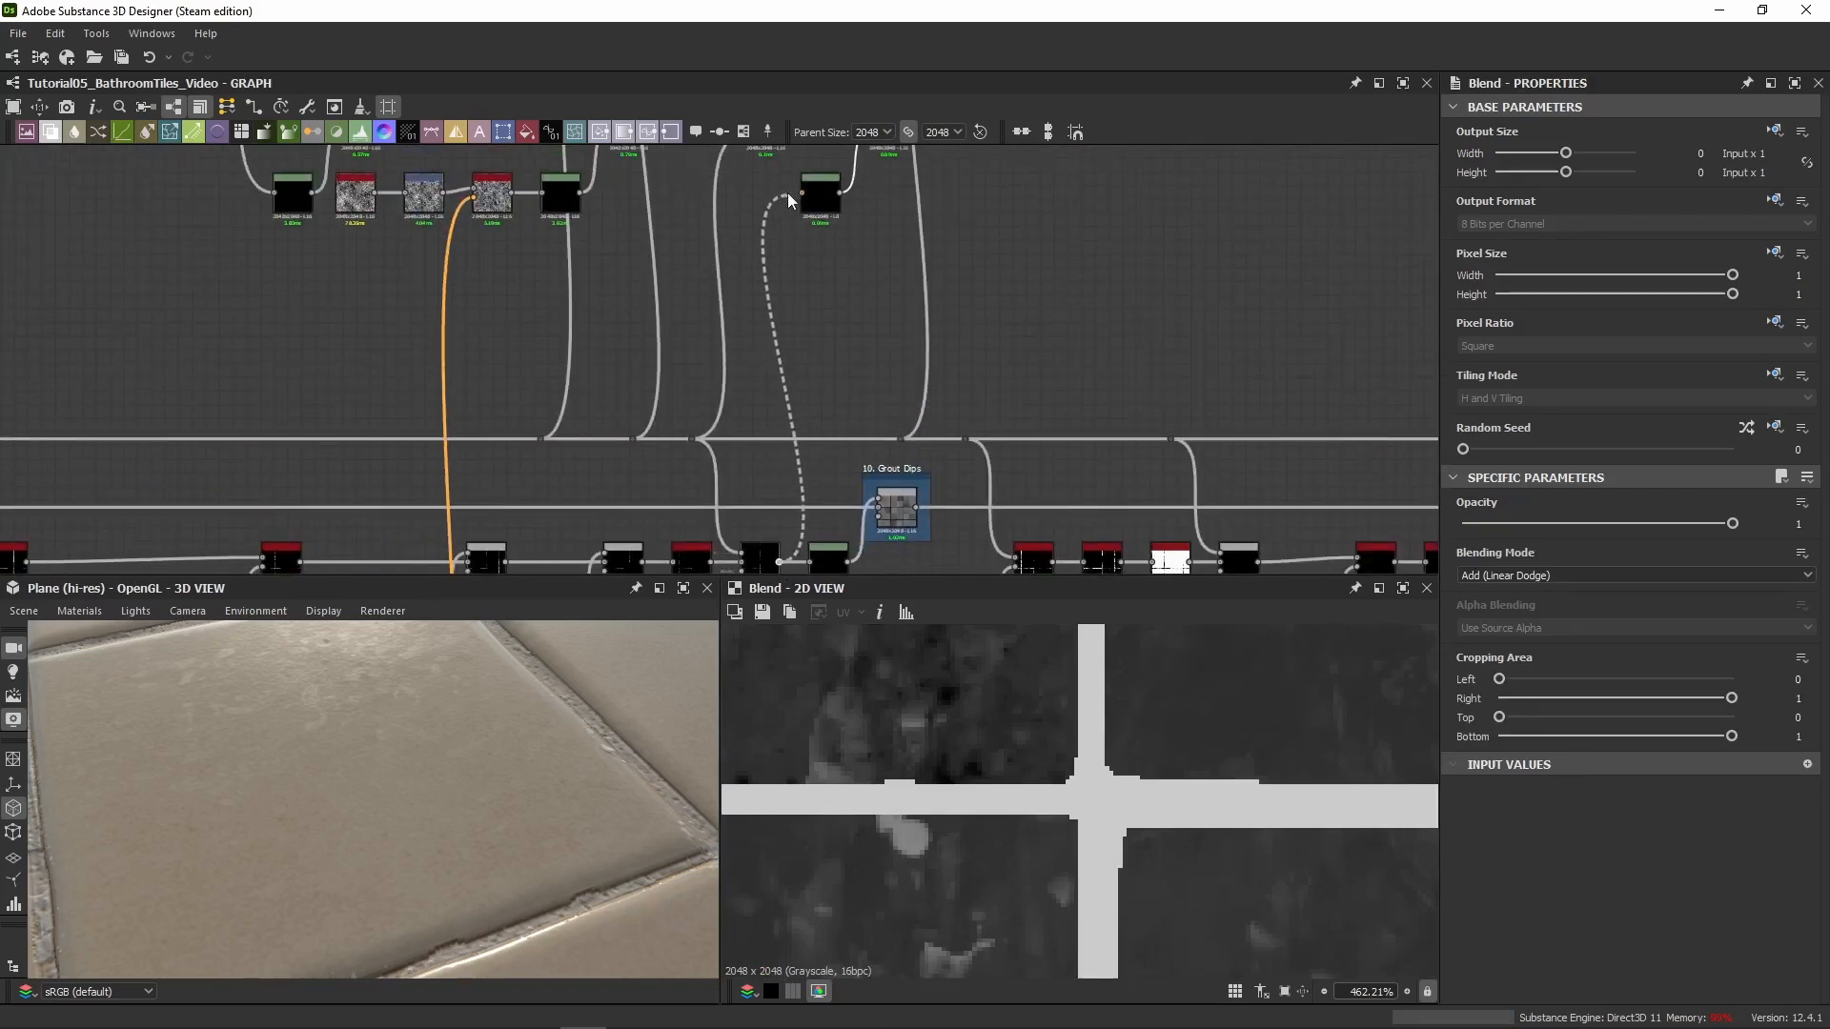
pyautogui.moveTo(800, 209); pyautogui.dragTo(829, 422, button='middle')
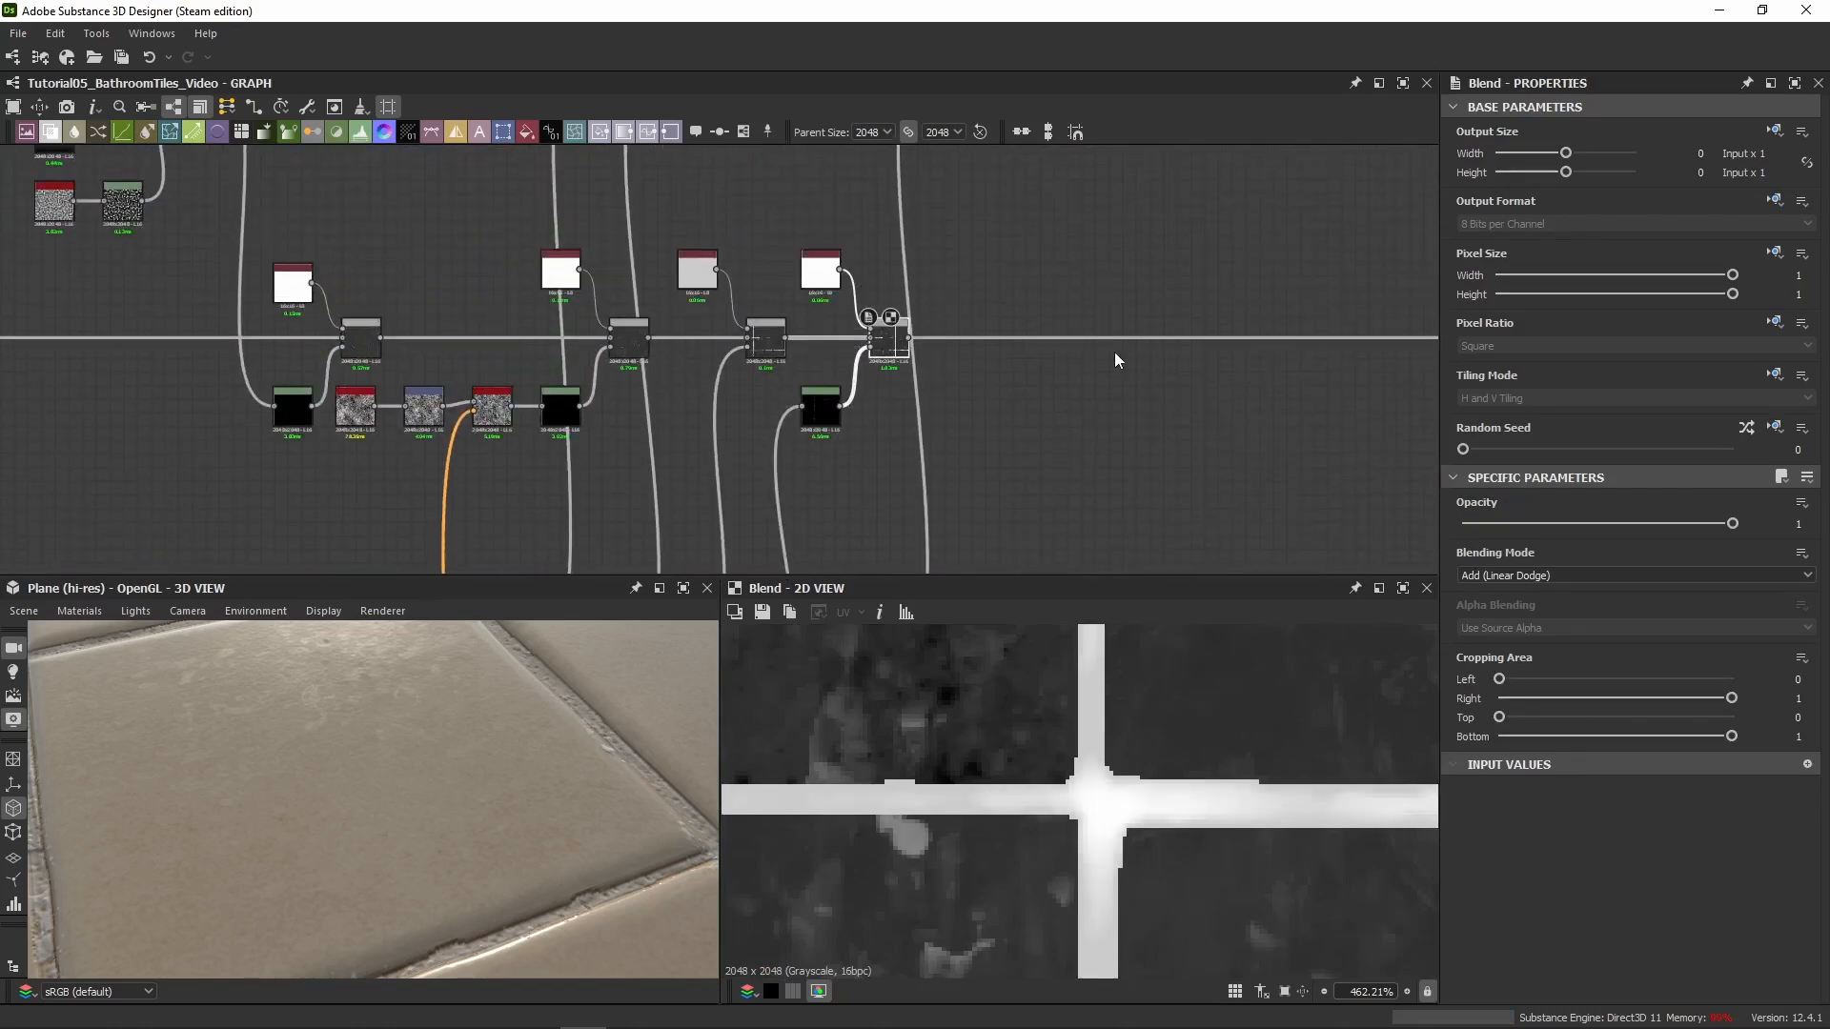
# Check the Level Out High setting of the Levels node below the last grayscale Blend and preview the node's output
pyautogui.click(829, 417)
pyautogui.click(1803, 479)
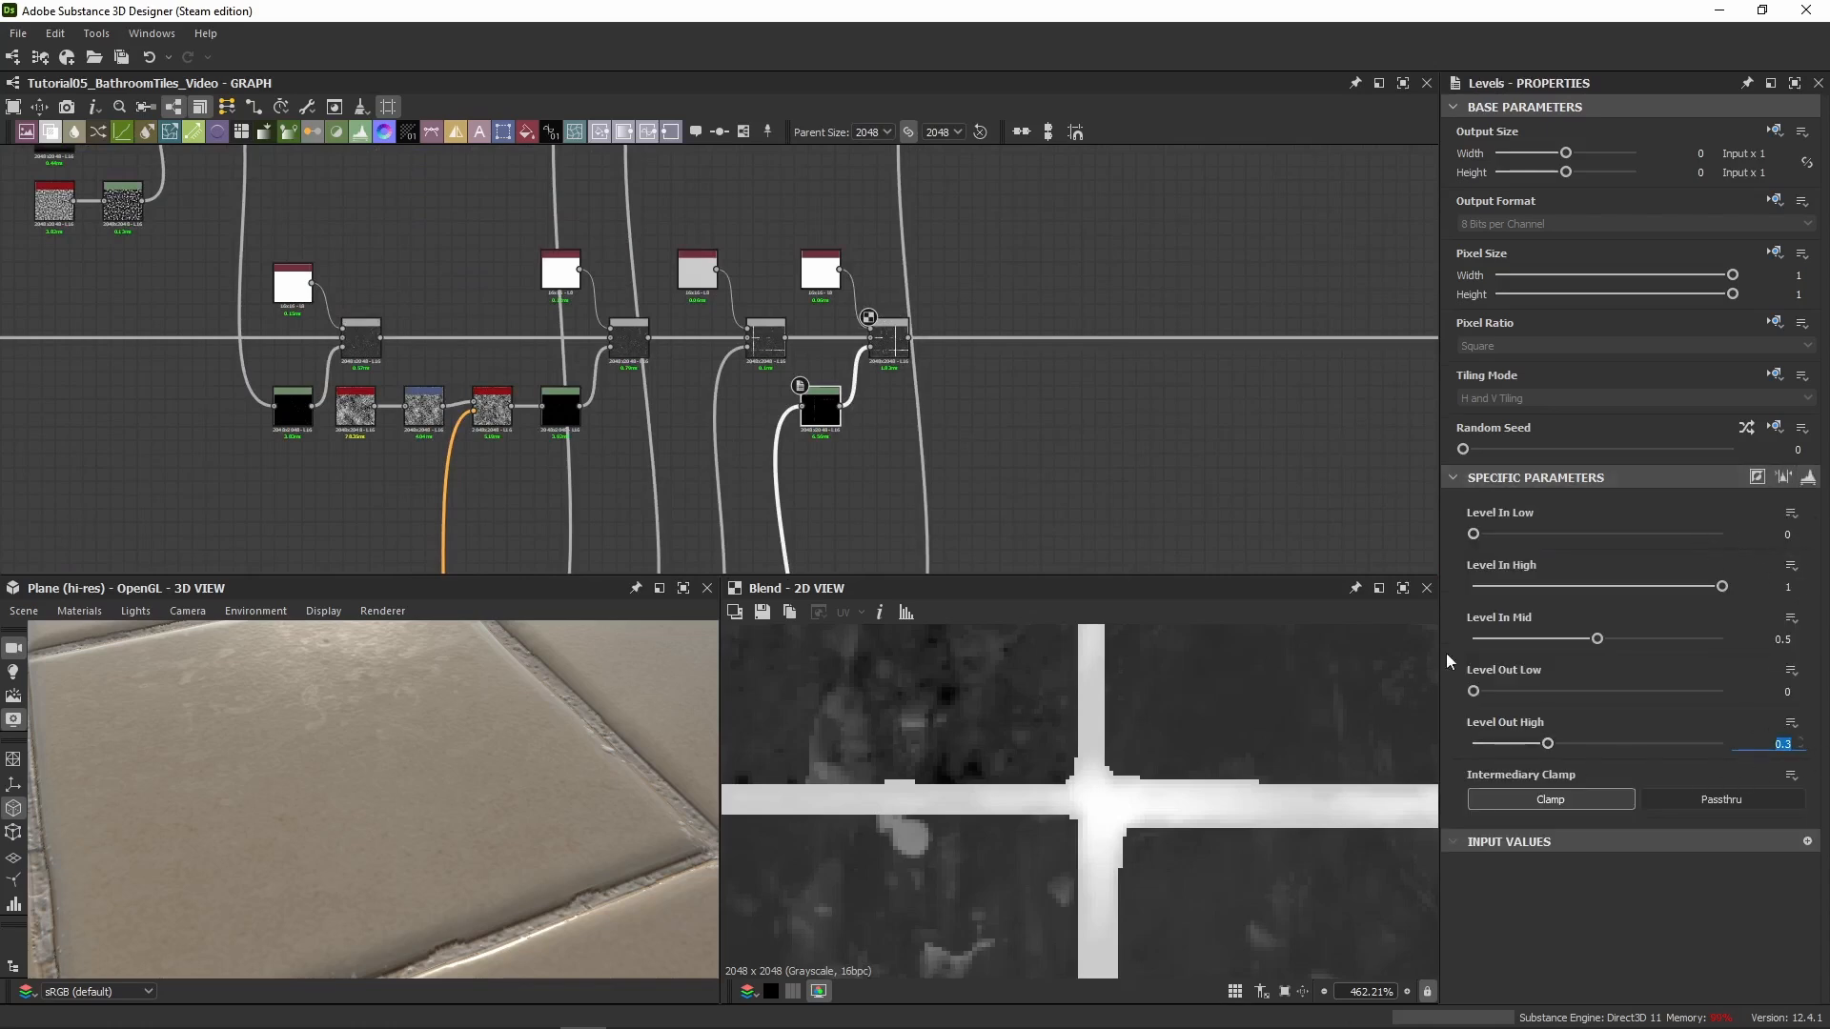
pyautogui.click(888, 343)
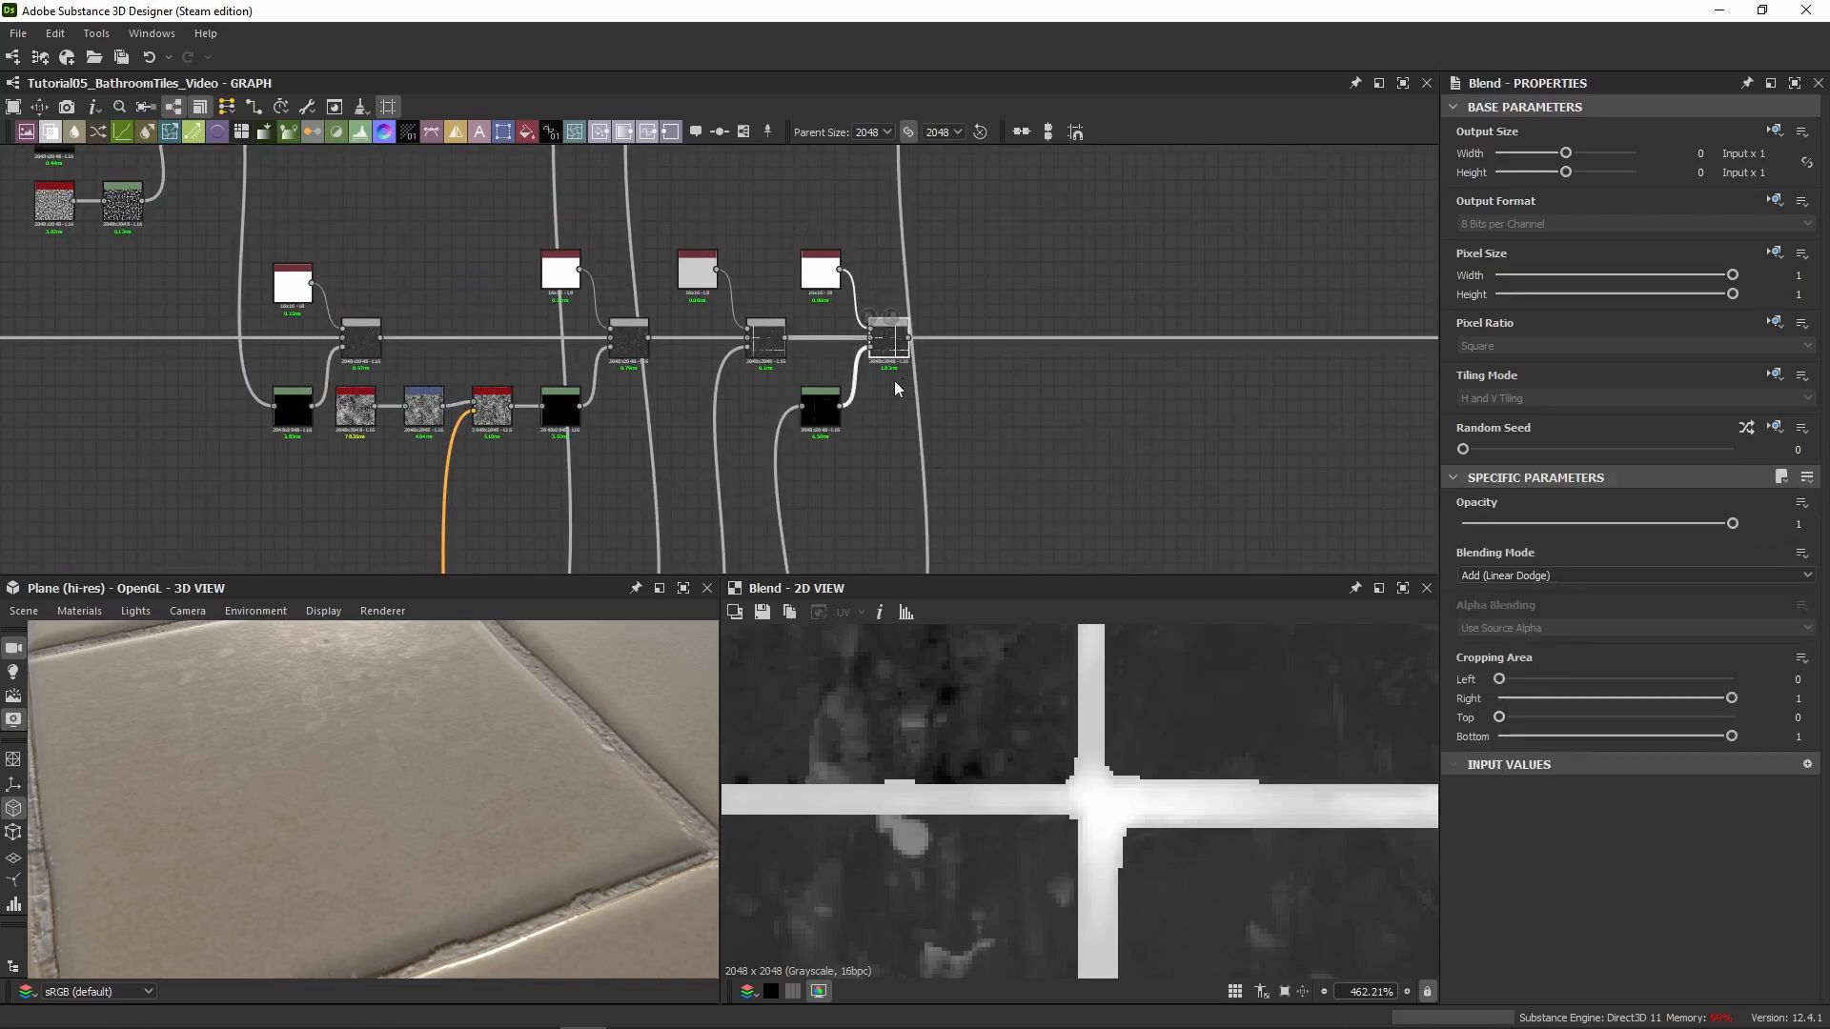
pyautogui.click(815, 422)
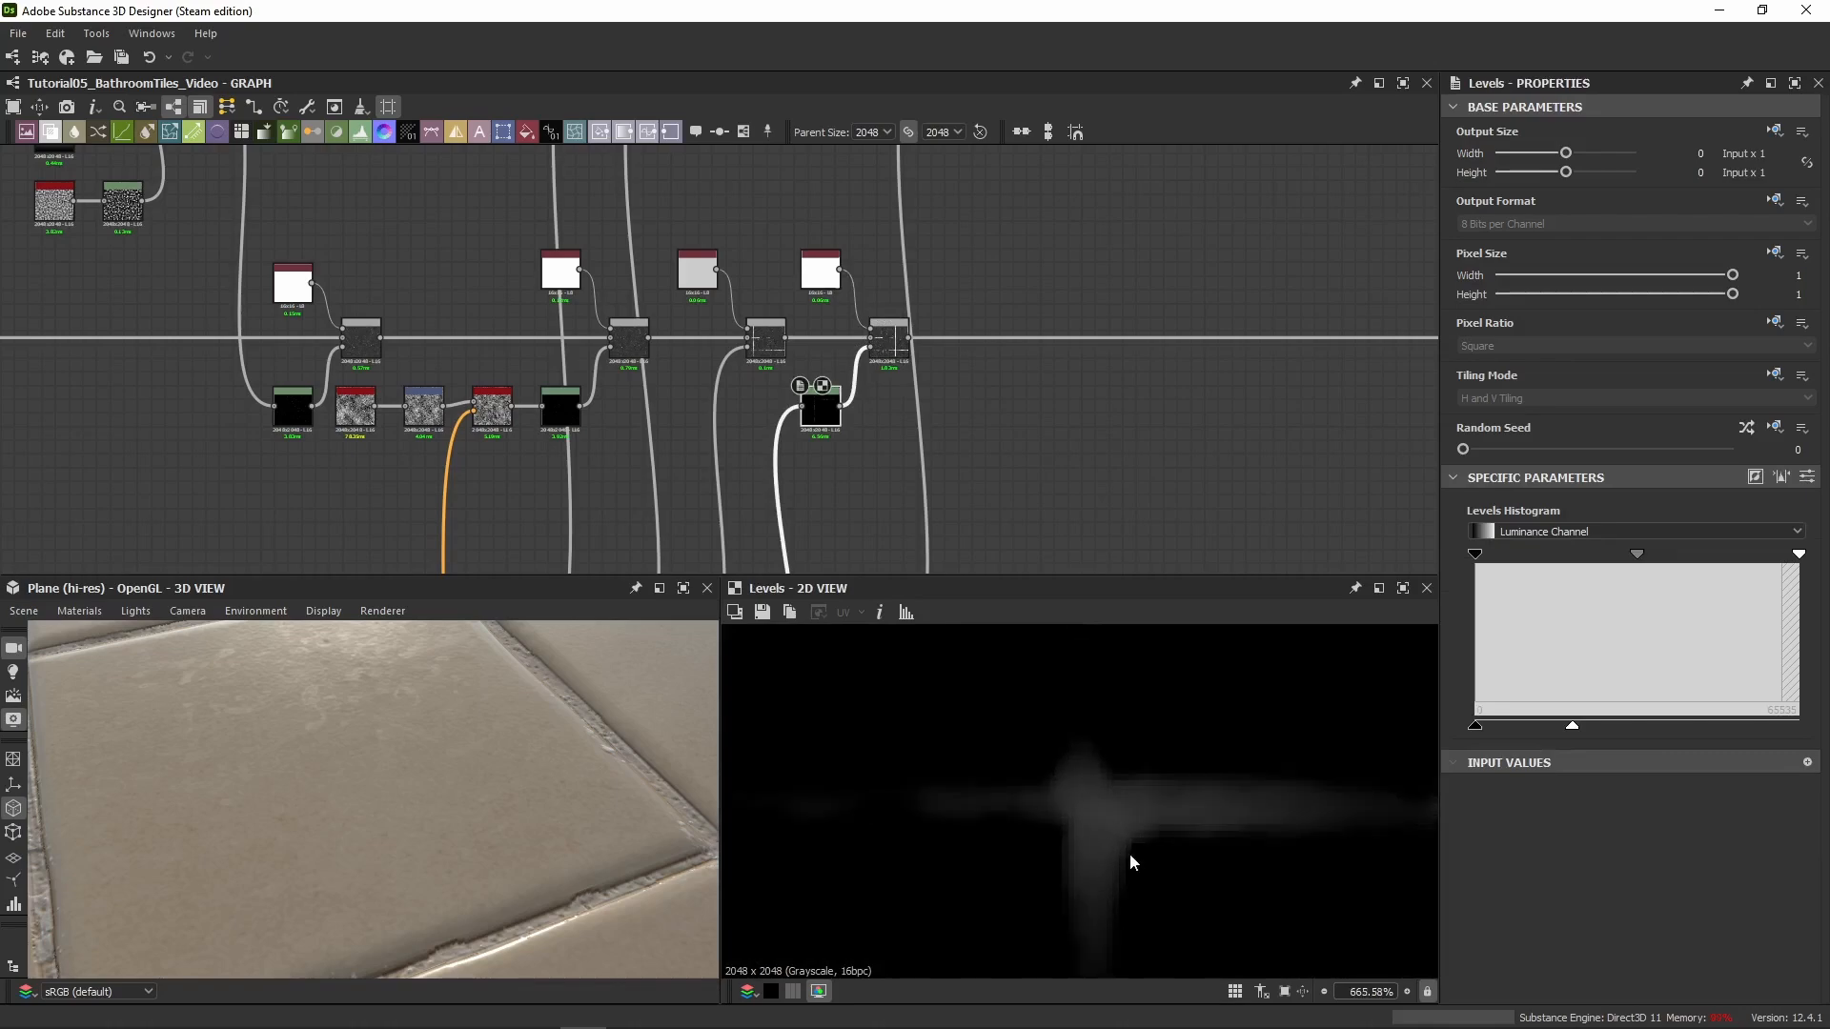
# Trace the Levels node's input back to the Grout Dips chain and examine the last grayscale Blend's result at the grout crossing
pyautogui.scroll(-3, 858, 367)
pyautogui.moveTo(858, 367); pyautogui.dragTo(825, 160, button='middle')
pyautogui.scroll(9, 857, 362)
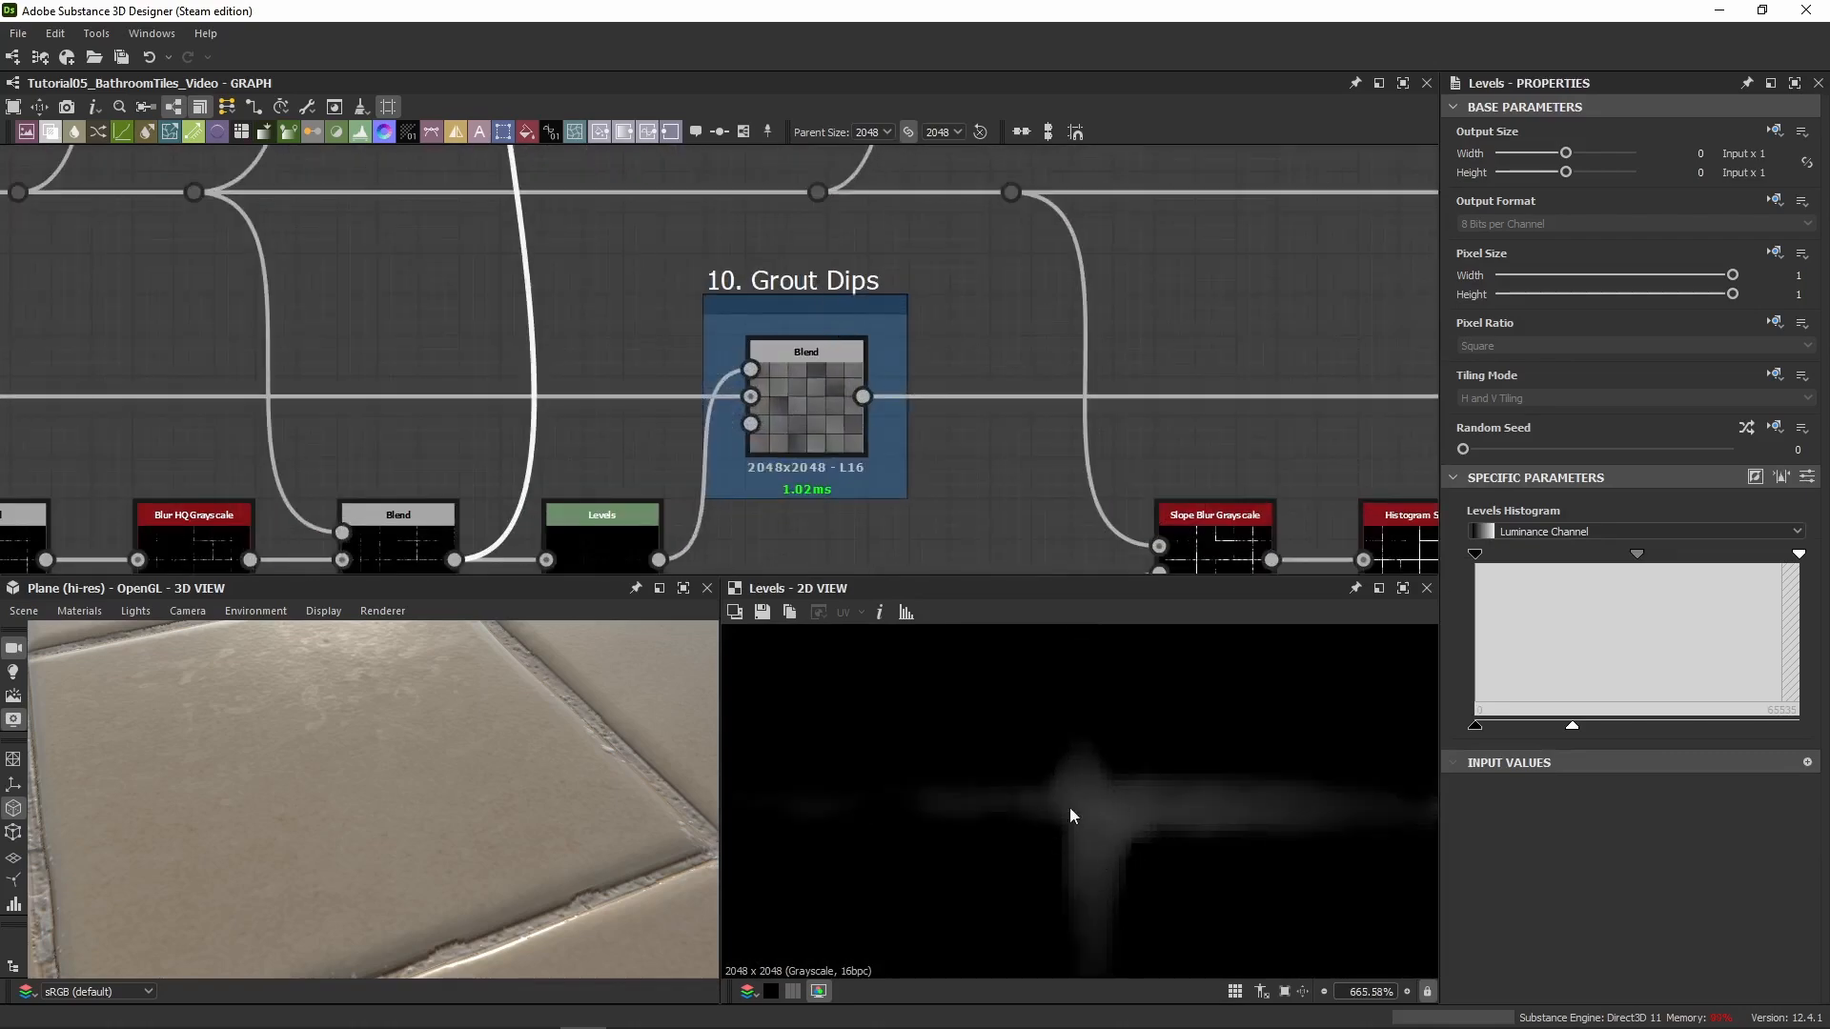
pyautogui.scroll(-6, 534, 176)
pyautogui.moveTo(534, 167); pyautogui.dragTo(520, 448, button='middle')
pyautogui.moveTo(548, 276); pyautogui.dragTo(590, 503, button='middle')
pyautogui.scroll(4, 588, 491)
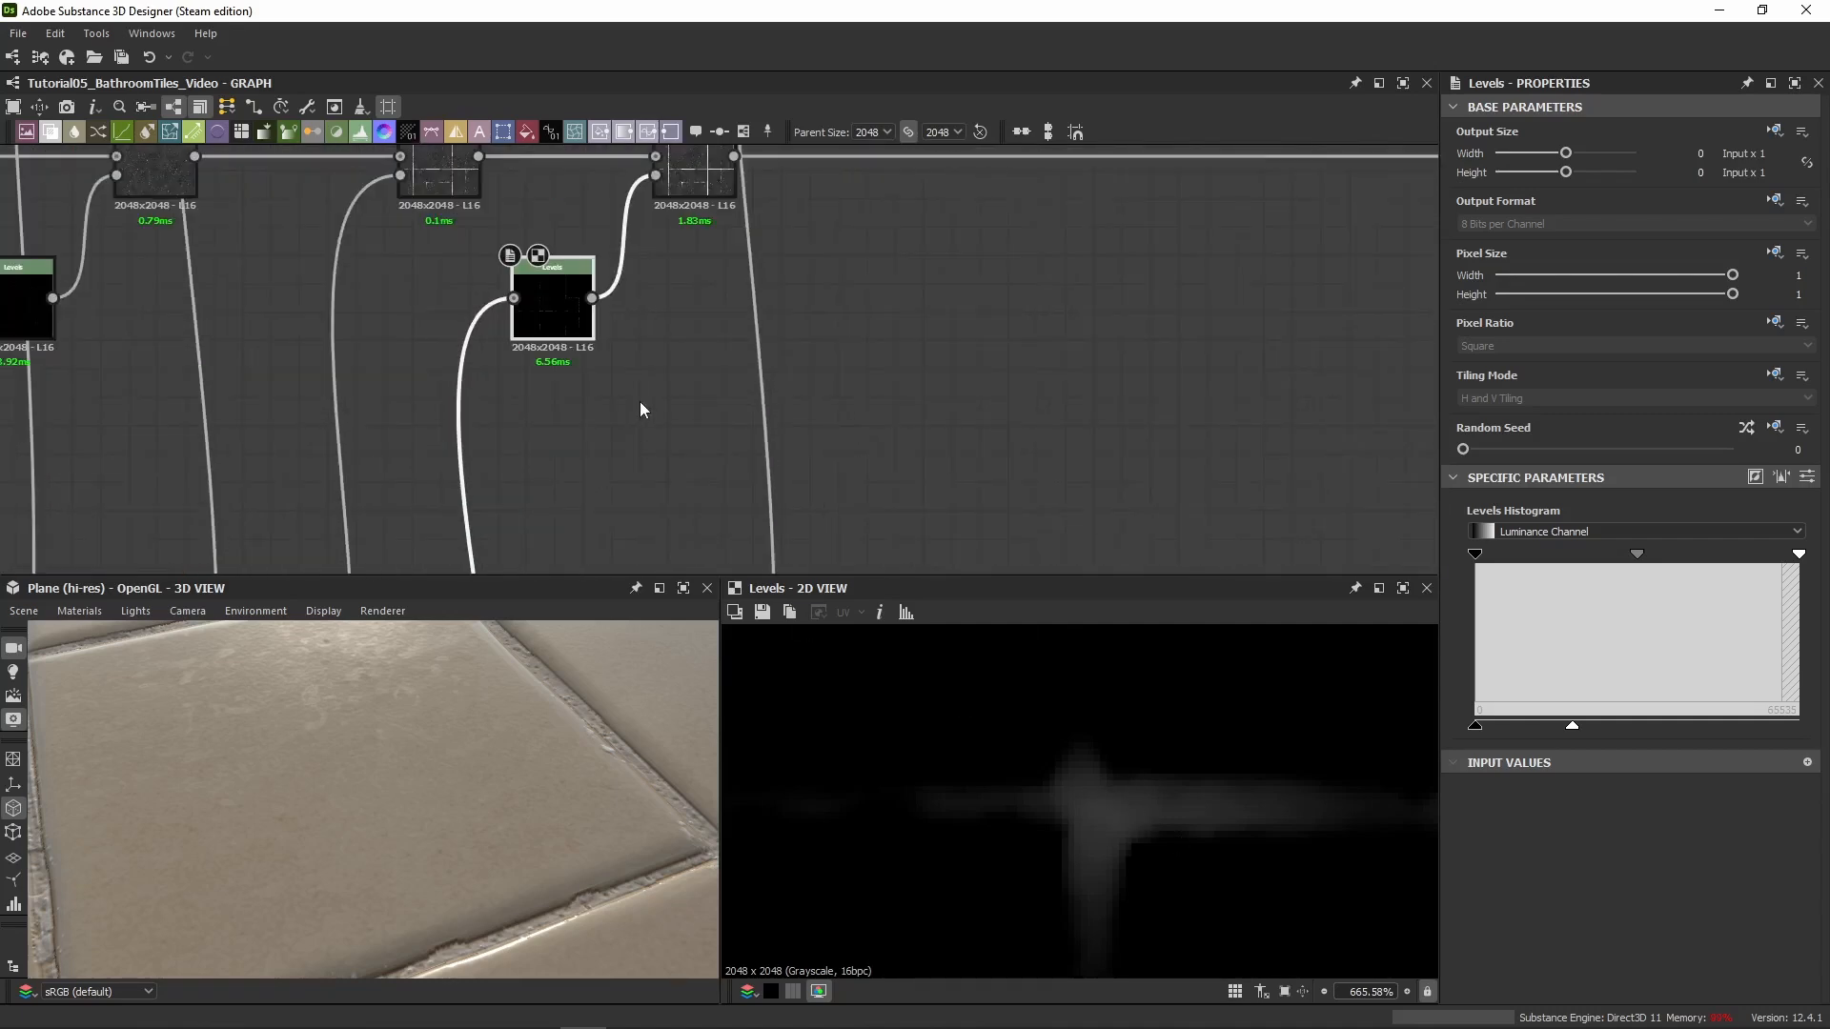
pyautogui.moveTo(689, 288); pyautogui.dragTo(724, 415, button='middle')
pyautogui.click(712, 301)
pyautogui.scroll(3, 1079, 799)
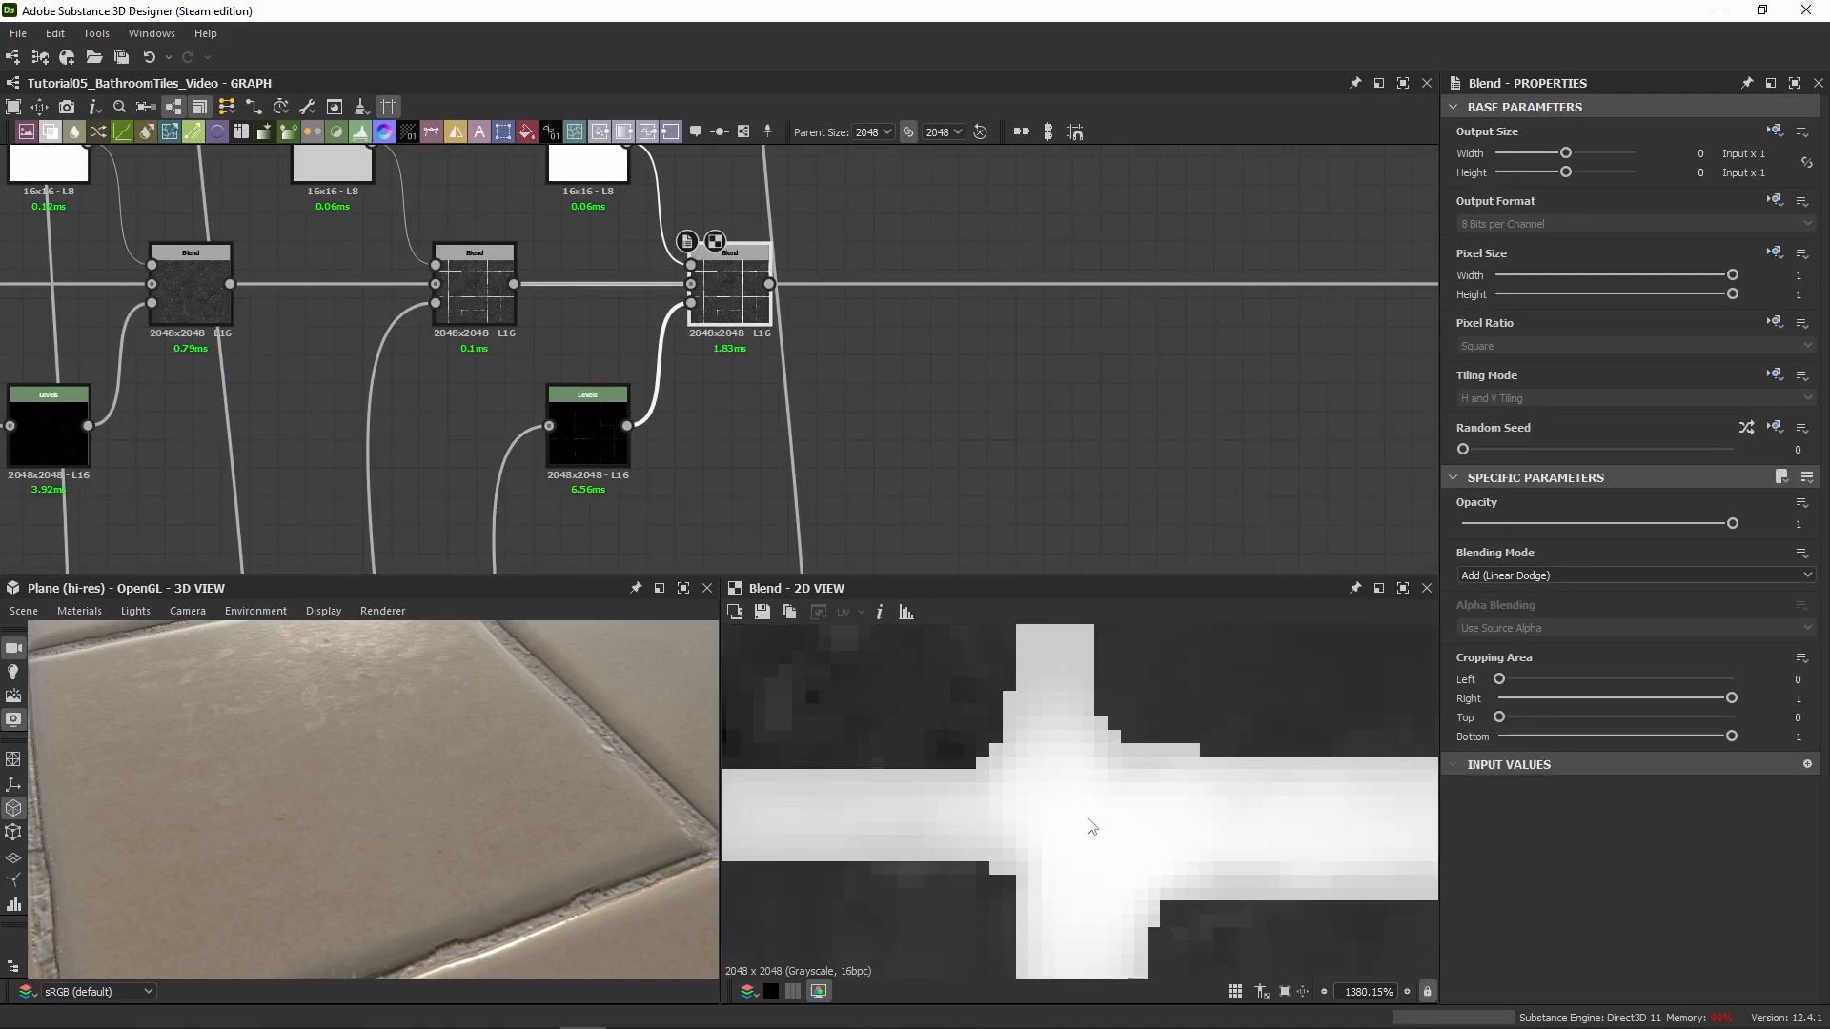
# Add another Uniform Color and Blend pair after the last grayscale Blend and link that Blend's output to the new one
pyautogui.scroll(-6, 936, 398)
pyautogui.moveTo(936, 398); pyautogui.dragTo(789, 347, button='middle')
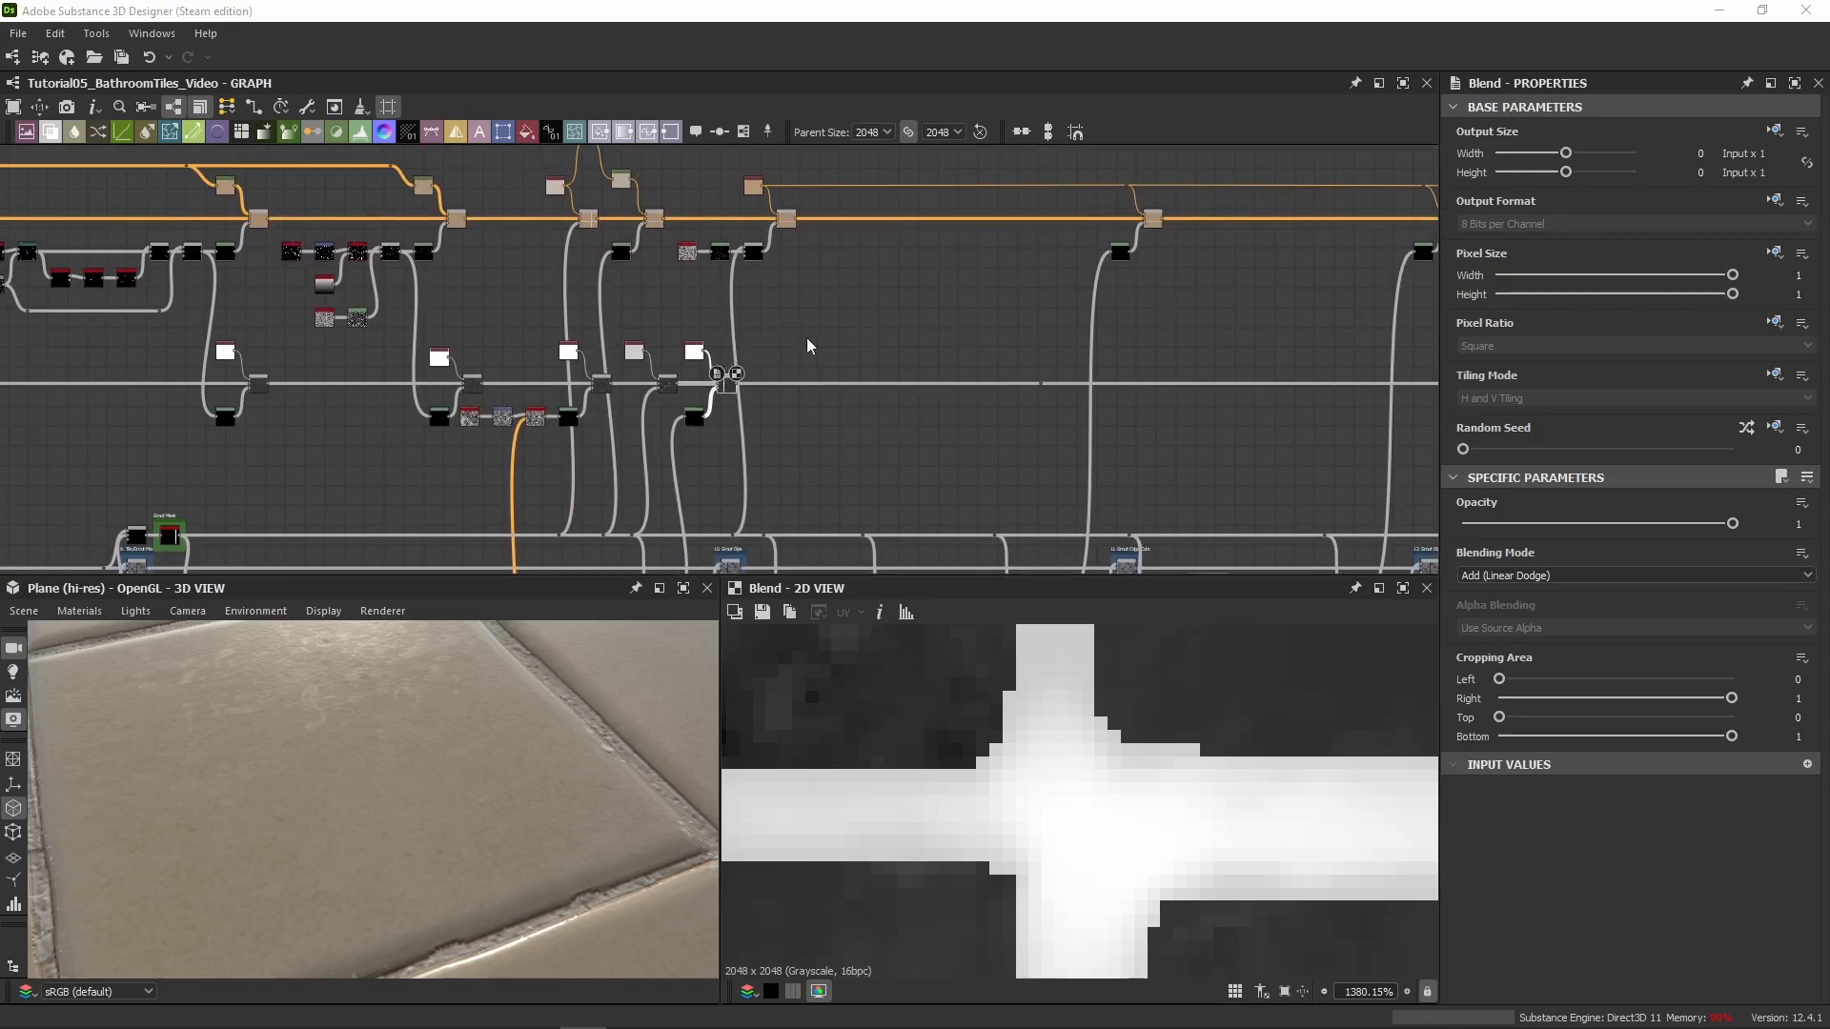
pyautogui.scroll(5, 837, 380)
pyautogui.moveTo(591, 385)
pyautogui.mouseDown()
pyautogui.moveTo(894, 369)
pyautogui.moveTo(866, 404)
pyautogui.mouseUp()
pyautogui.moveTo(586, 387); pyautogui.dragTo(842, 400)
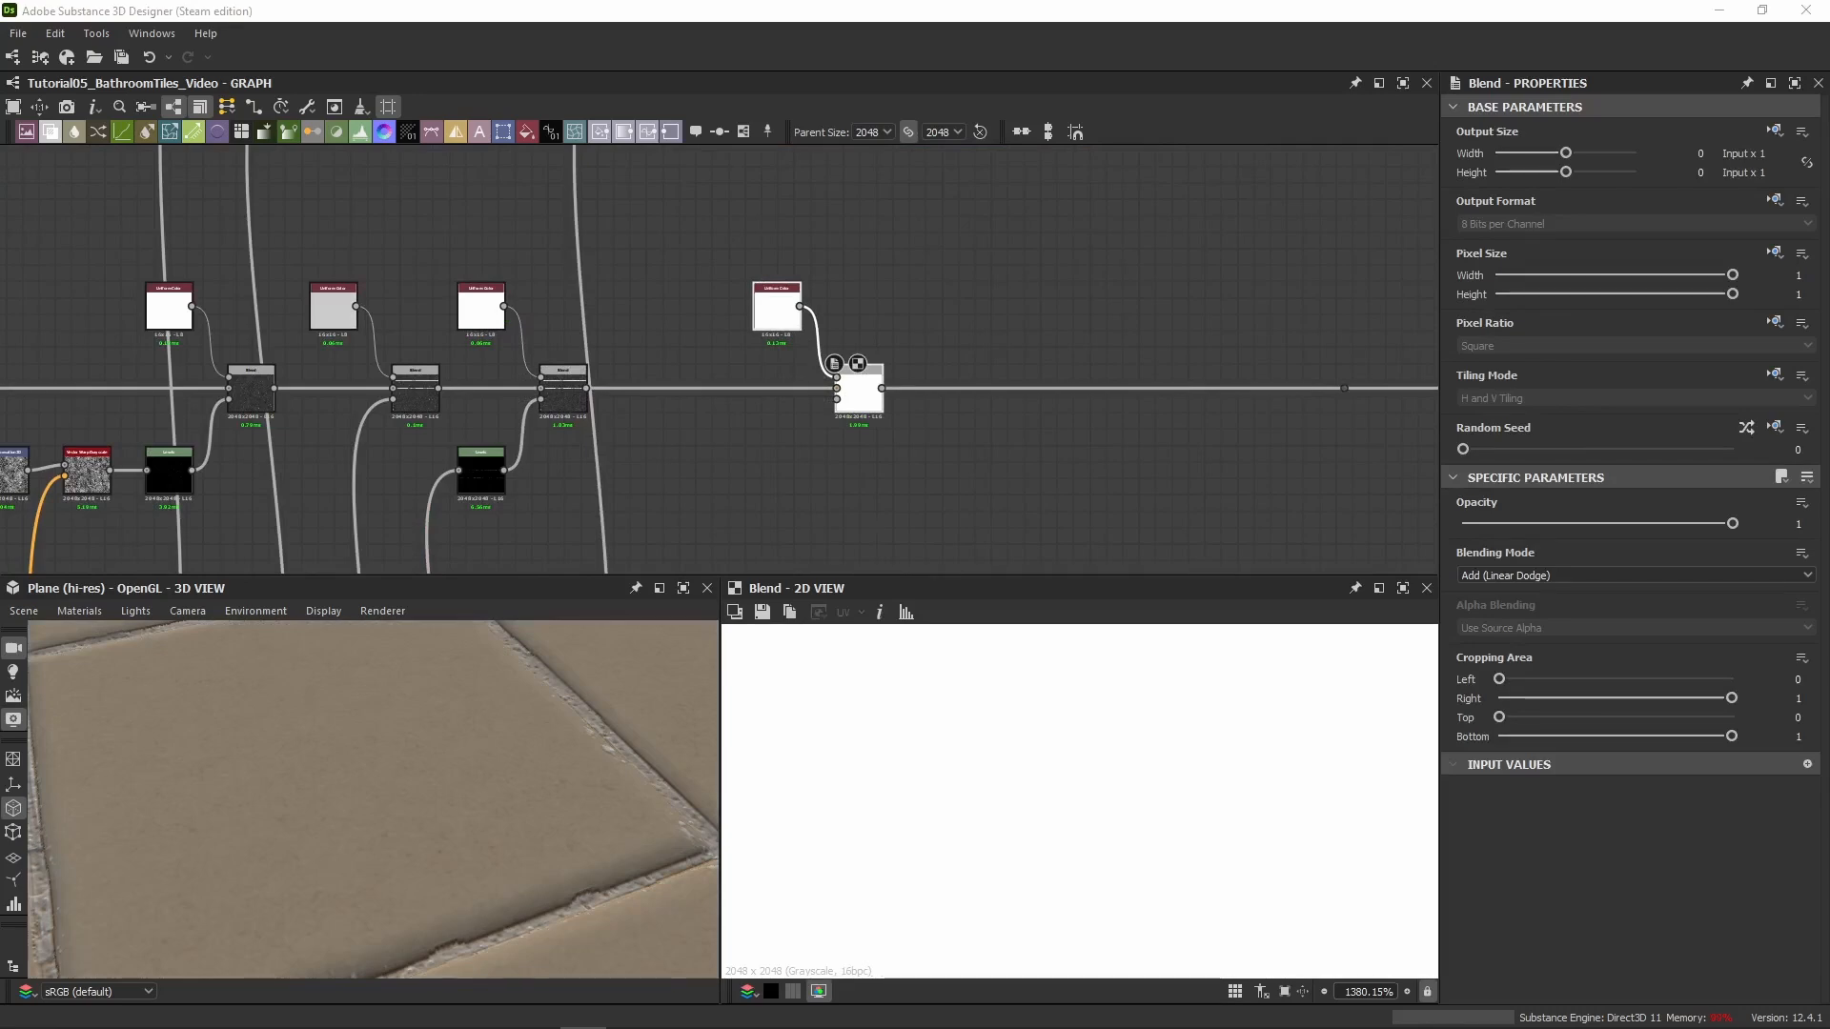
# Examine the node chain between the Grout Dips and Grout Edge Cuts frames for the next grout mask source
pyautogui.scroll(-5, 809, 484)
pyautogui.moveTo(806, 483); pyautogui.dragTo(784, 237, button='middle')
pyautogui.scroll(8, 745, 387)
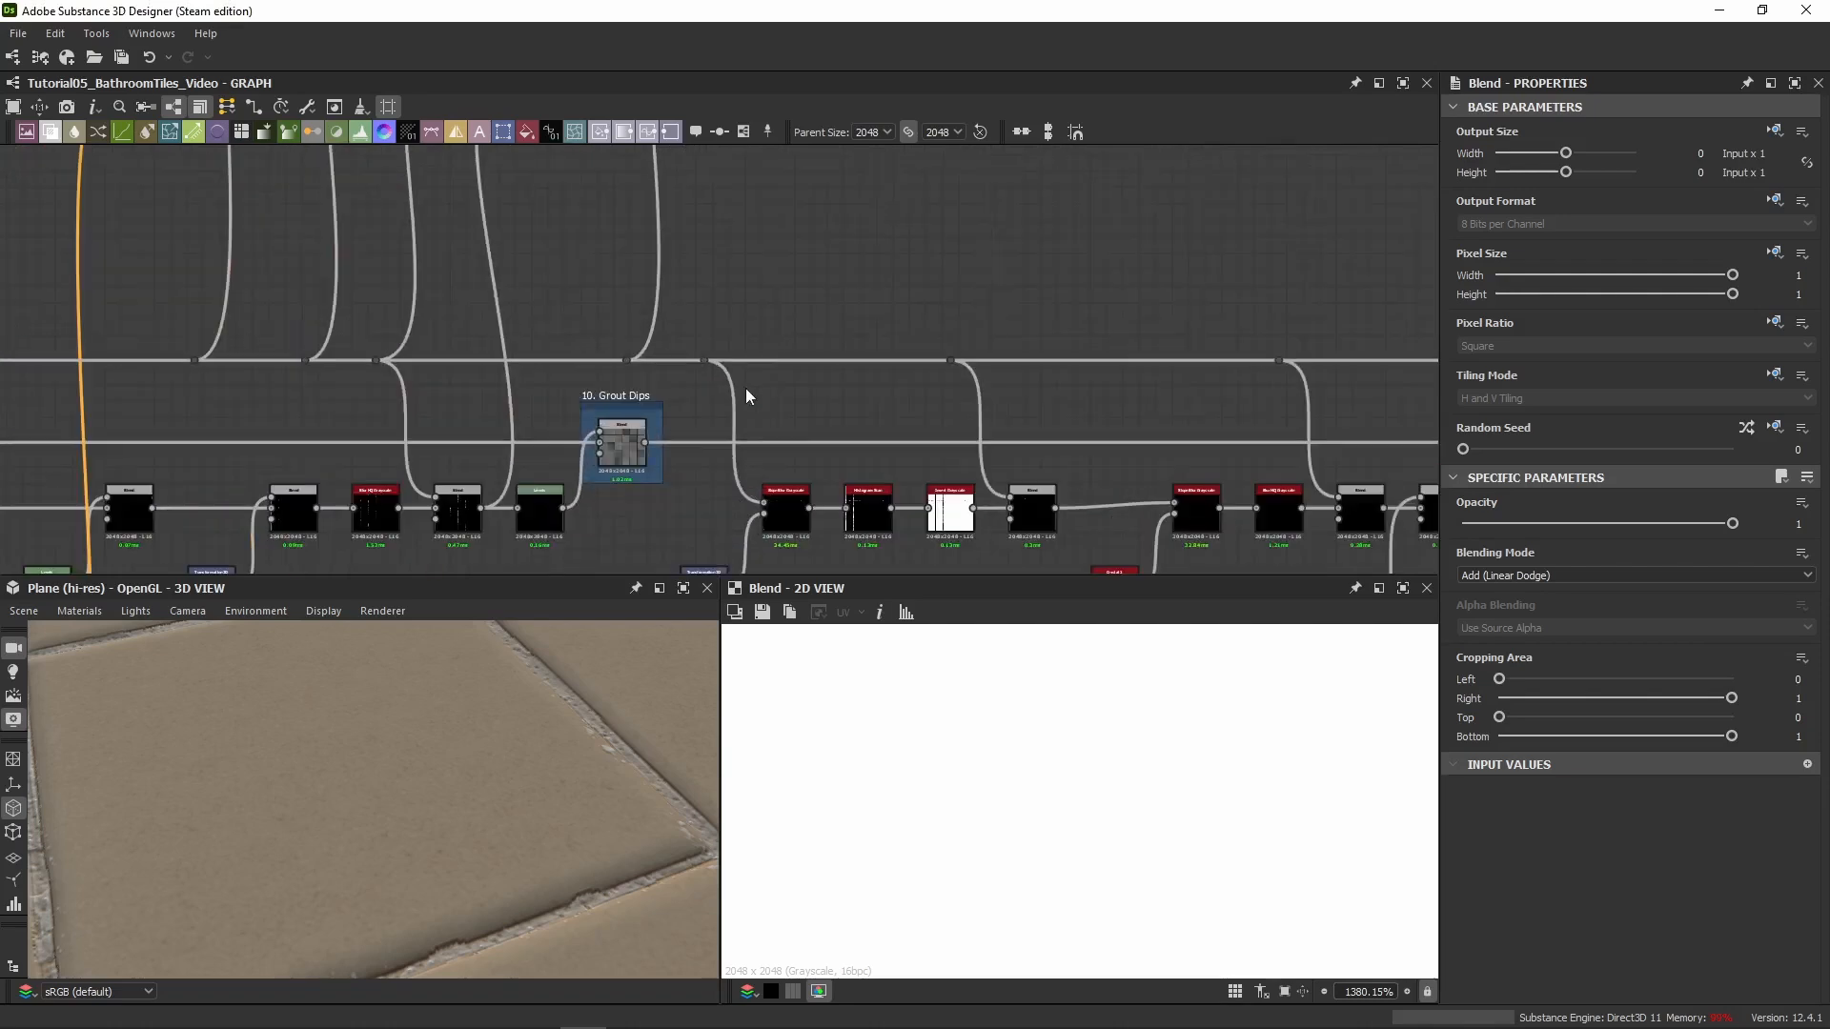
pyautogui.moveTo(934, 403); pyautogui.dragTo(490, 351, button='middle')
pyautogui.scroll(-4, 1241, 385)
pyautogui.moveTo(1240, 385); pyautogui.dragTo(943, 385, button='middle')
pyautogui.scroll(-1, 944, 385)
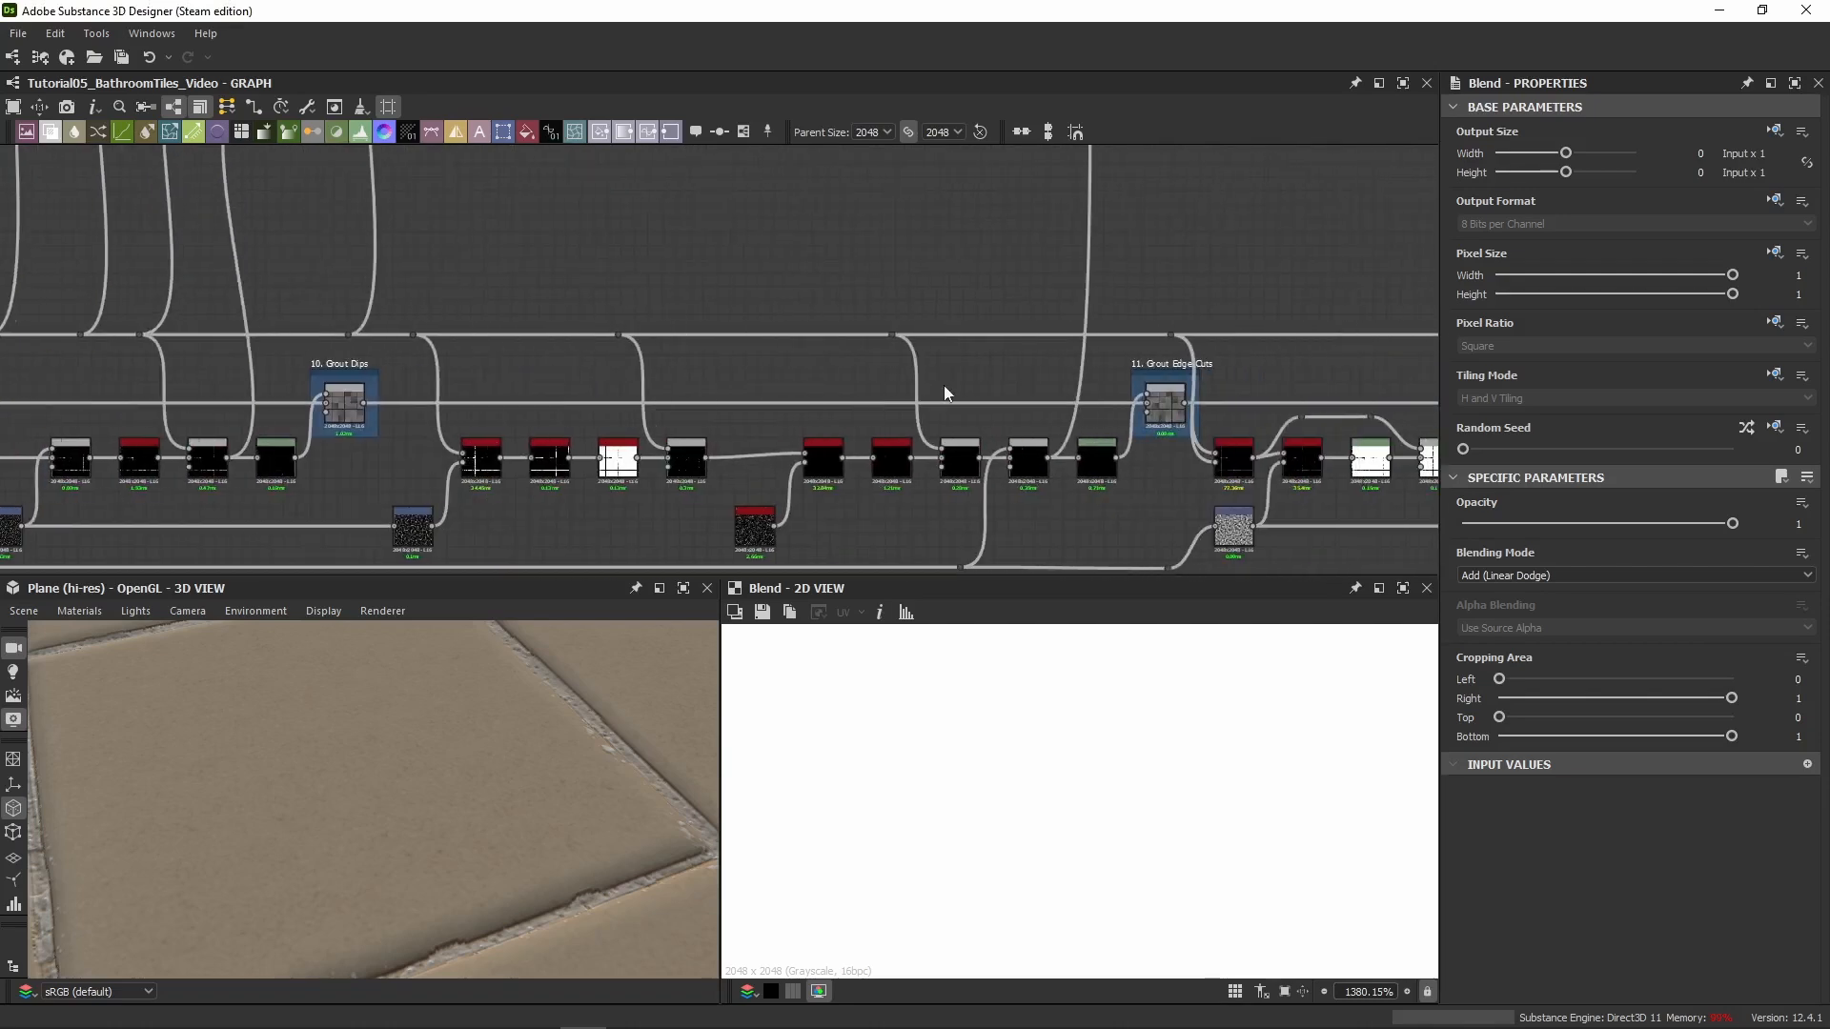
pyautogui.moveTo(503, 292); pyautogui.dragTo(688, 381, button='middle')
pyautogui.scroll(-3, 684, 377)
pyautogui.moveTo(707, 318); pyautogui.dragTo(742, 330, button='middle')
pyautogui.scroll(3, 719, 477)
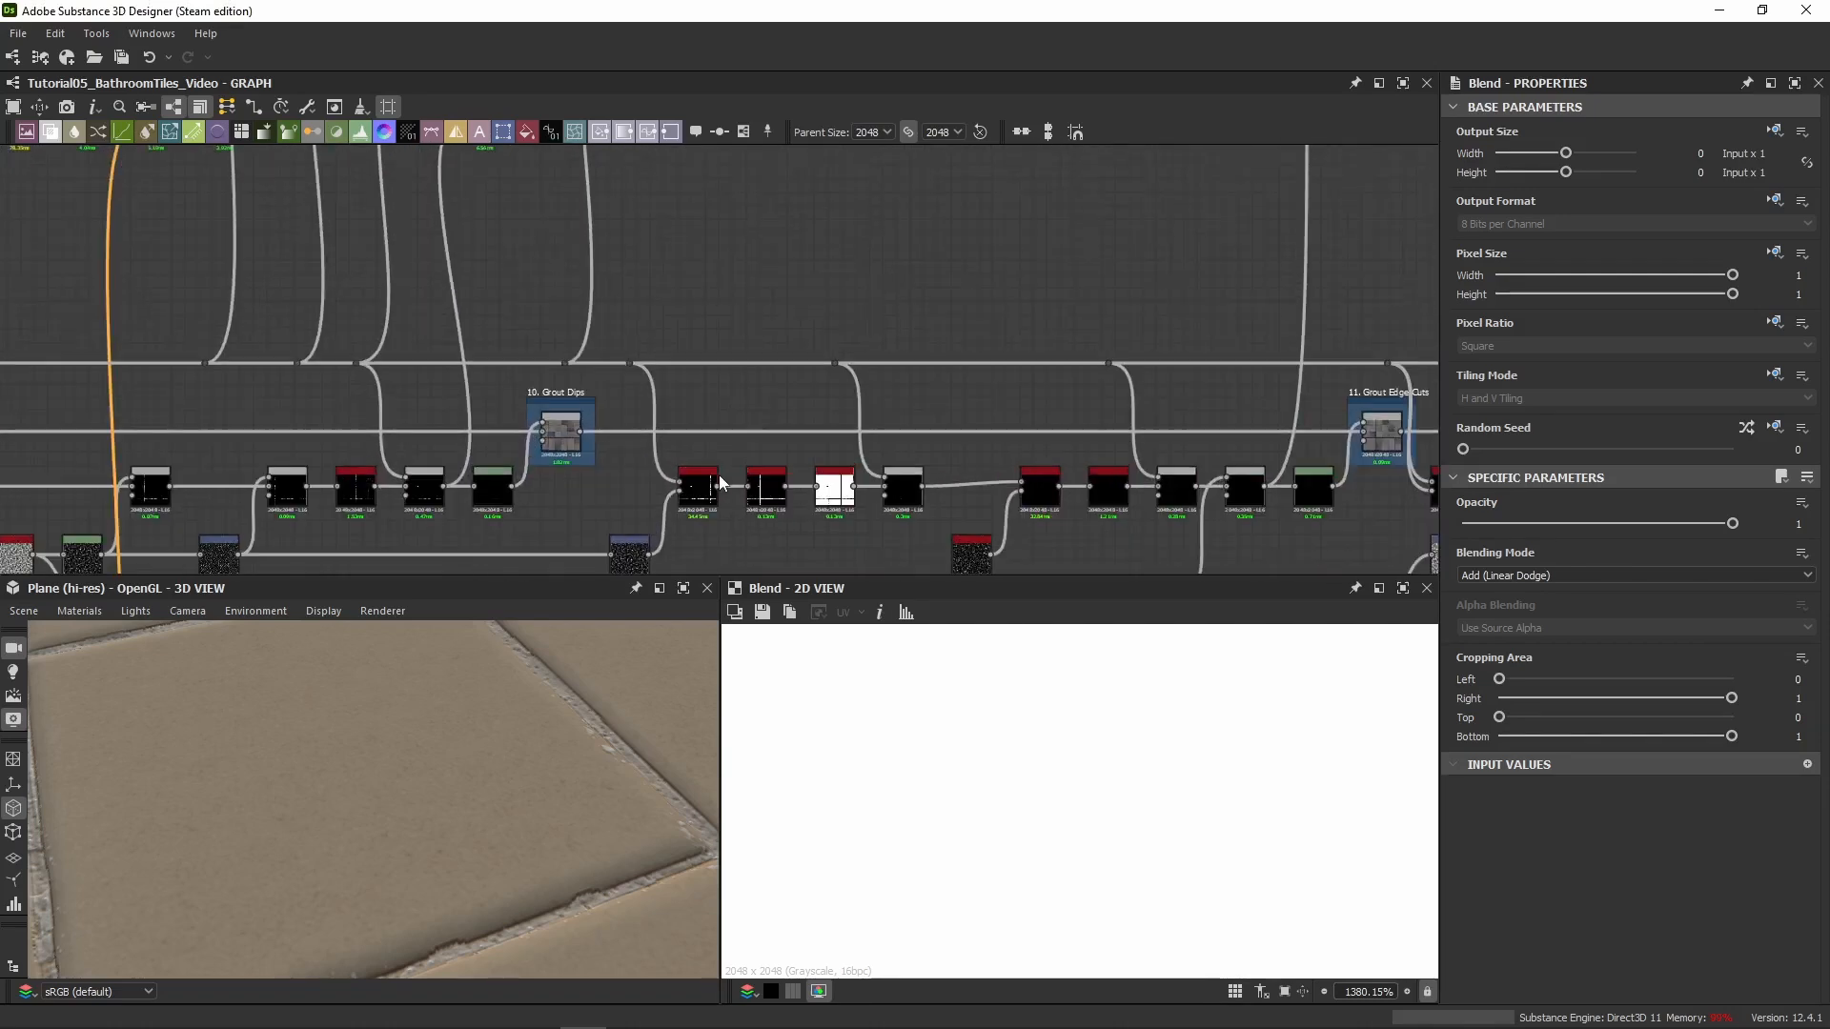
# Preview the Dot on the Grout Dips output line and branch an Ambient Occlusion (HBAO) node off it below the last grayscale Blend
pyautogui.doubleClick(739, 433)
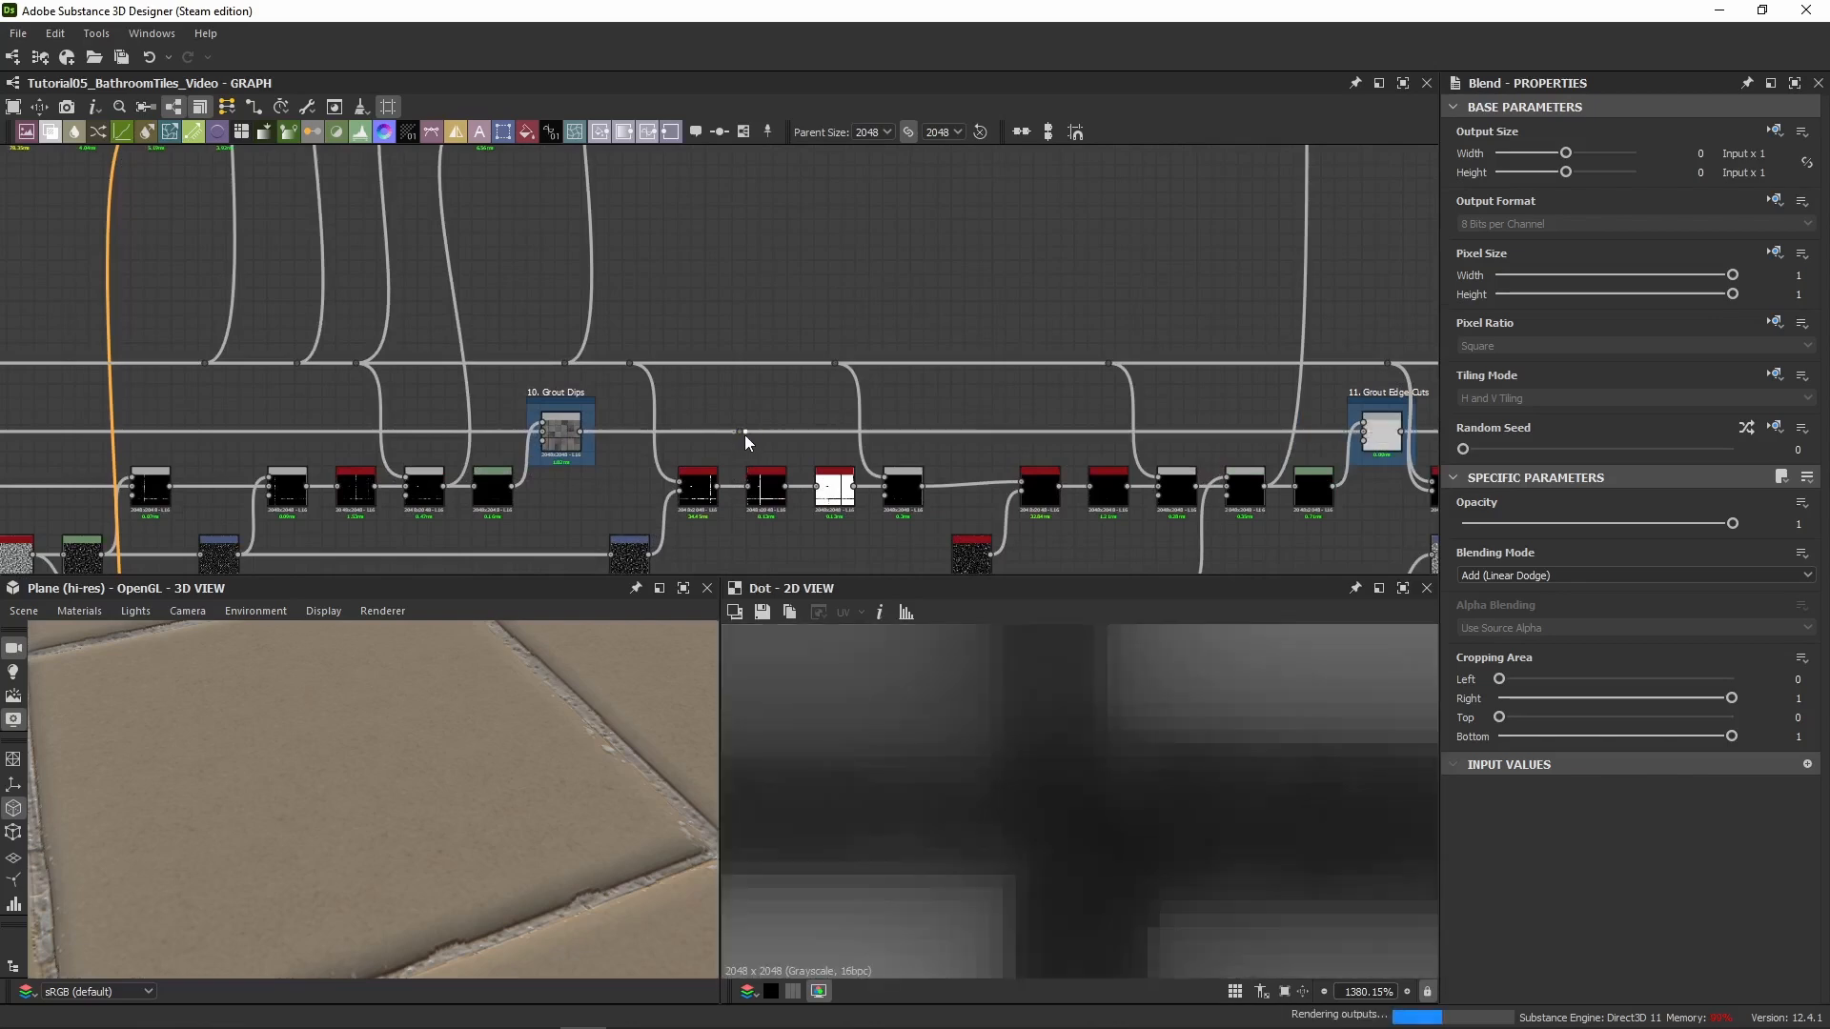
pyautogui.scroll(-3, 778, 204)
pyautogui.moveTo(746, 432); pyautogui.dragTo(775, 333)
pyautogui.write('ambie')
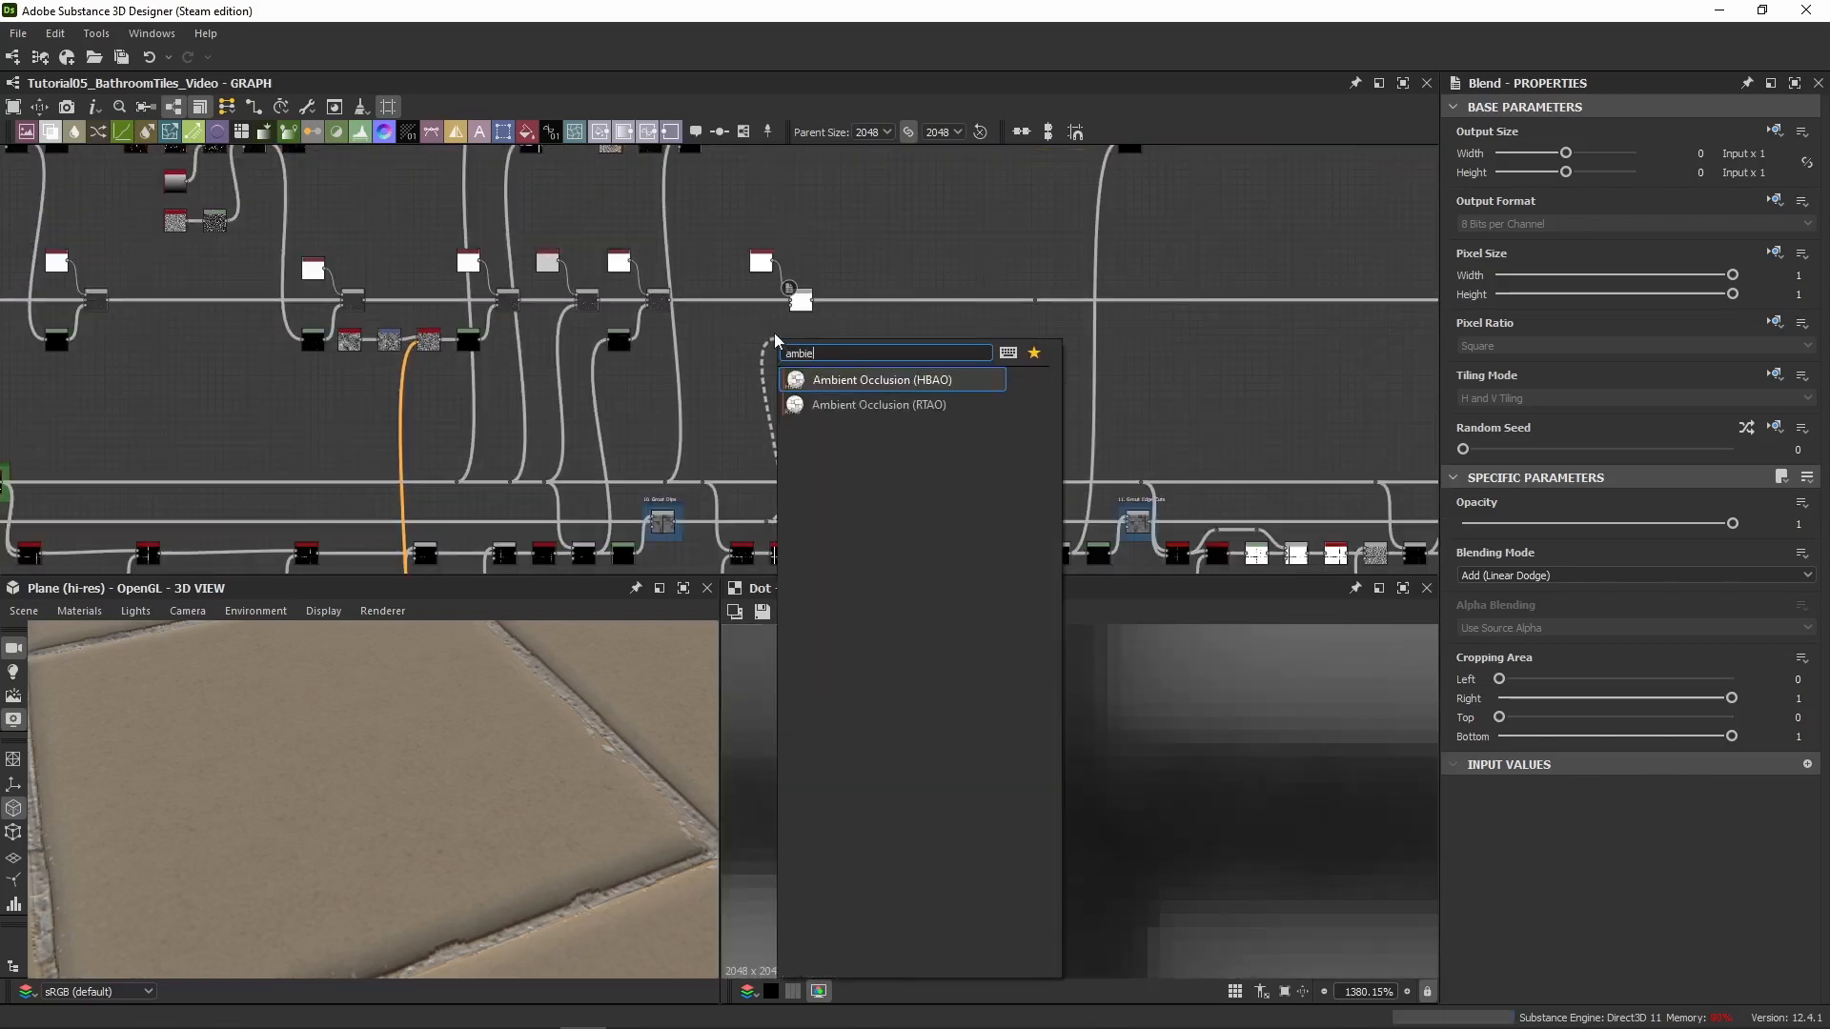
pyautogui.press('Return')
pyautogui.scroll(2, 713, 523)
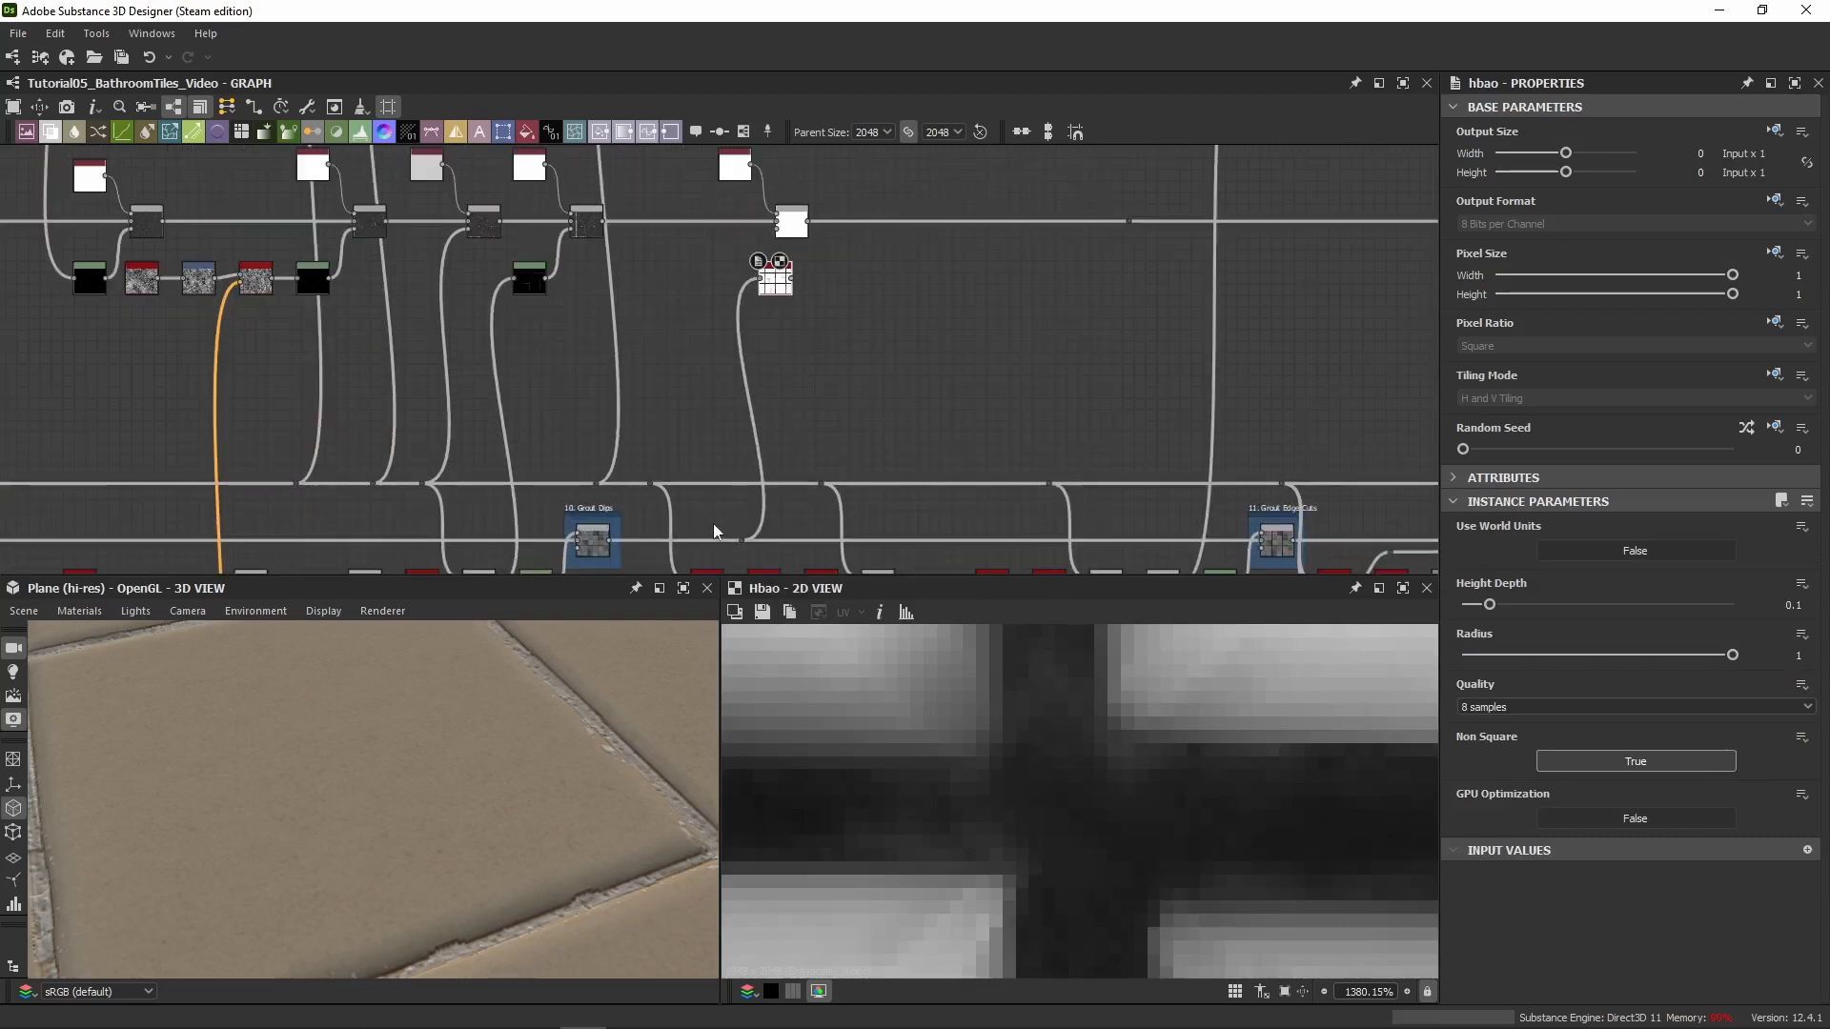
# Space out the Ambient Occlusion node, its source Dot and the last Uniform Color and Blend pair to make room between them
pyautogui.moveTo(740, 541); pyautogui.dragTo(691, 541)
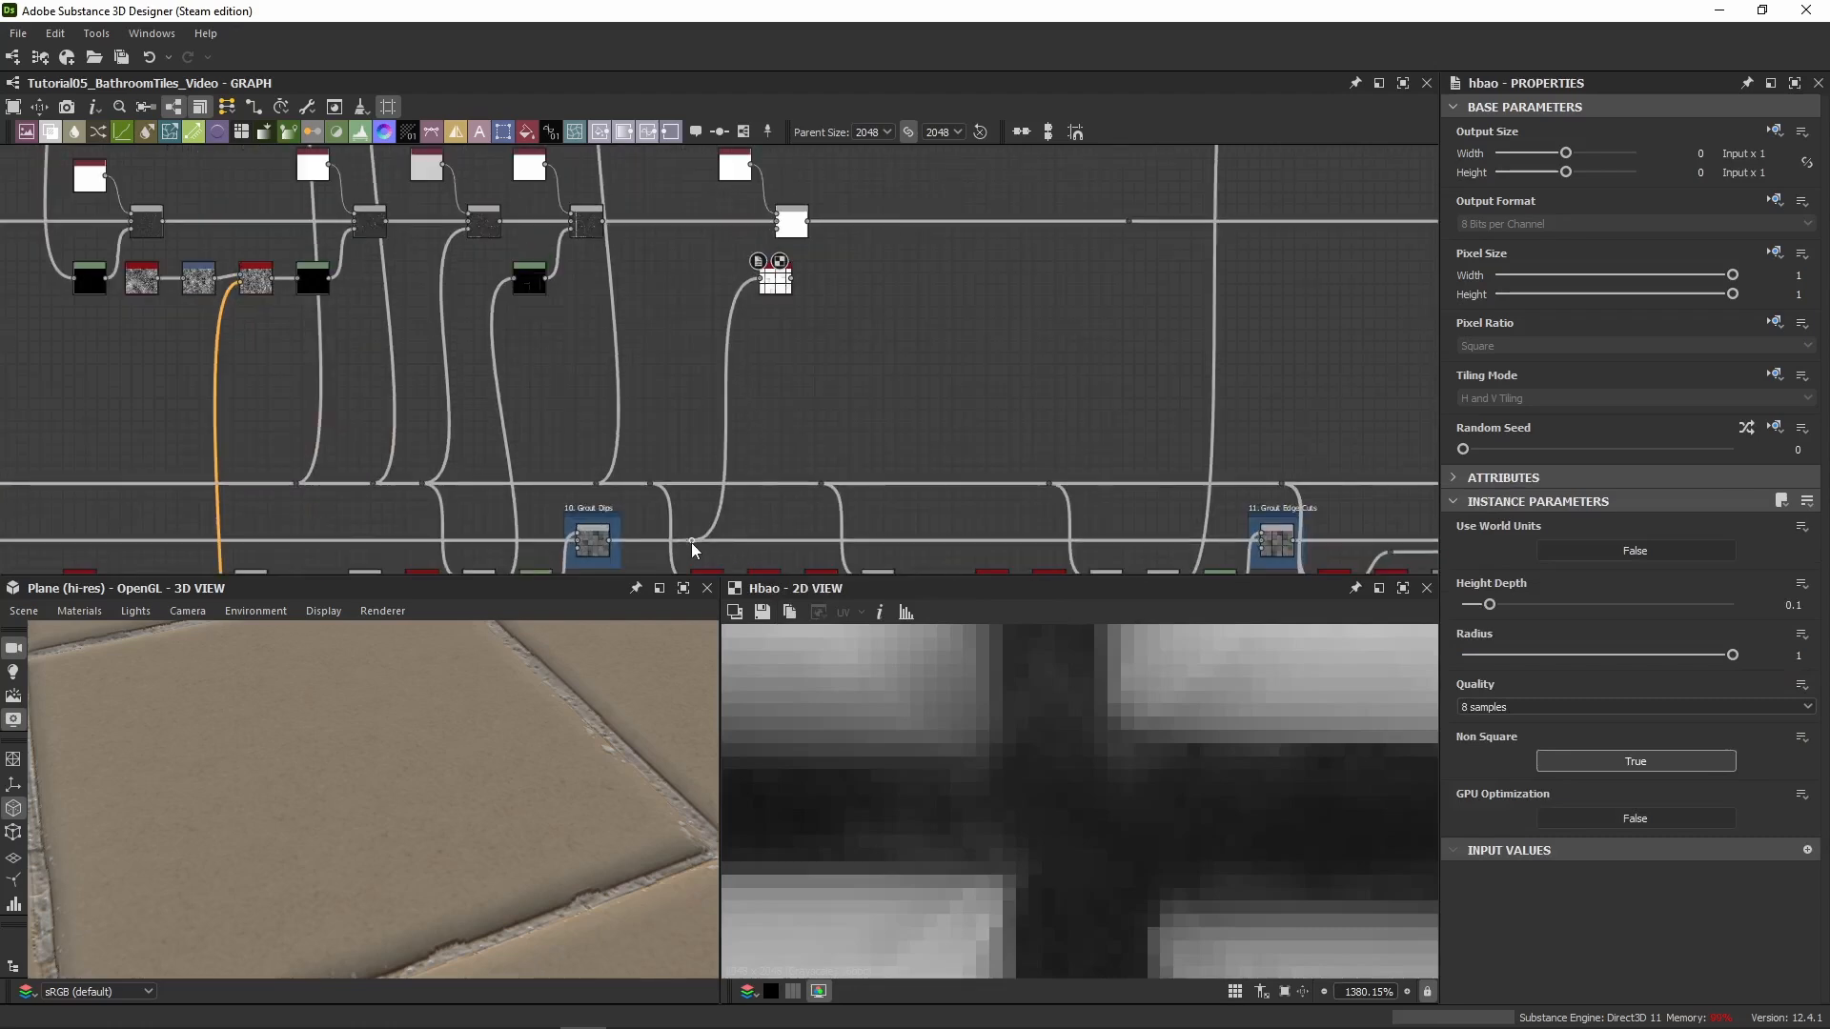
pyautogui.moveTo(786, 276); pyautogui.dragTo(788, 378, button='middle')
pyautogui.moveTo(789, 383); pyautogui.dragTo(755, 383)
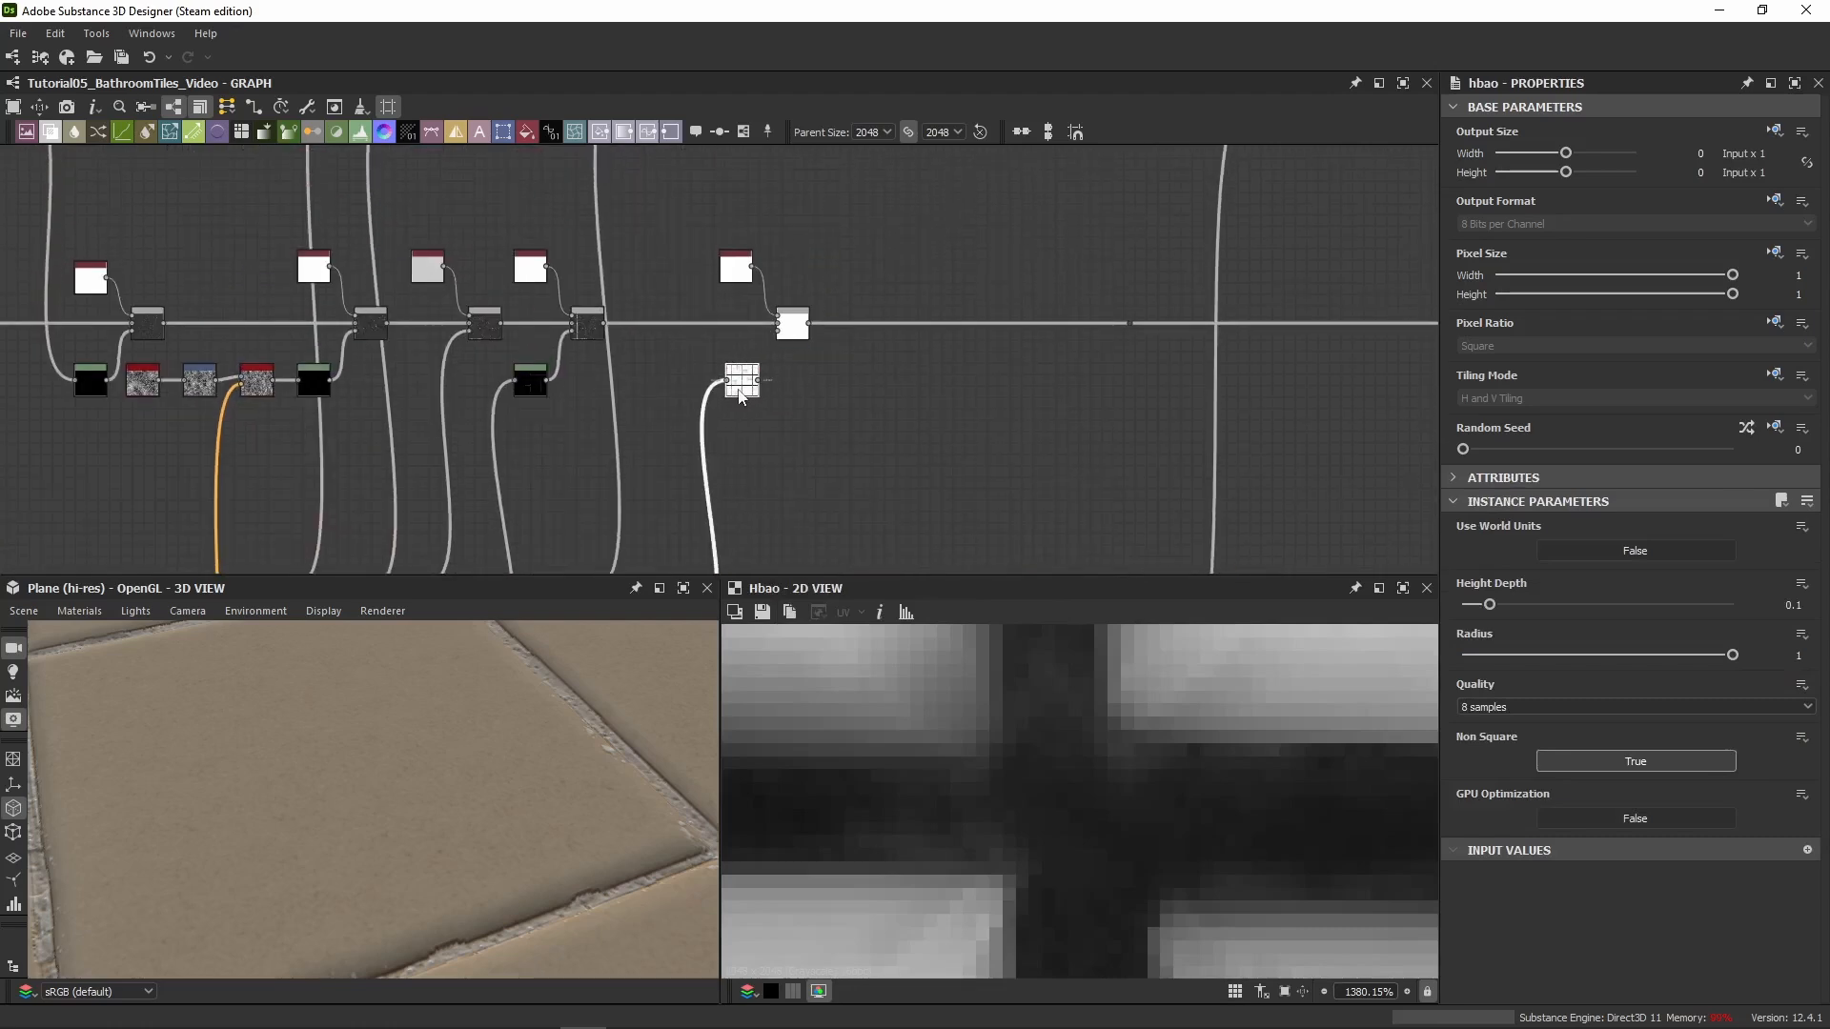
pyautogui.scroll(3, 779, 346)
pyautogui.moveTo(898, 156); pyautogui.dragTo(1112, 317)
# Add an inverting Levels node after the Ambient Occlusion (HBAO) node and connect the occlusion output to it
pyautogui.click(713, 289)
pyautogui.click(708, 412)
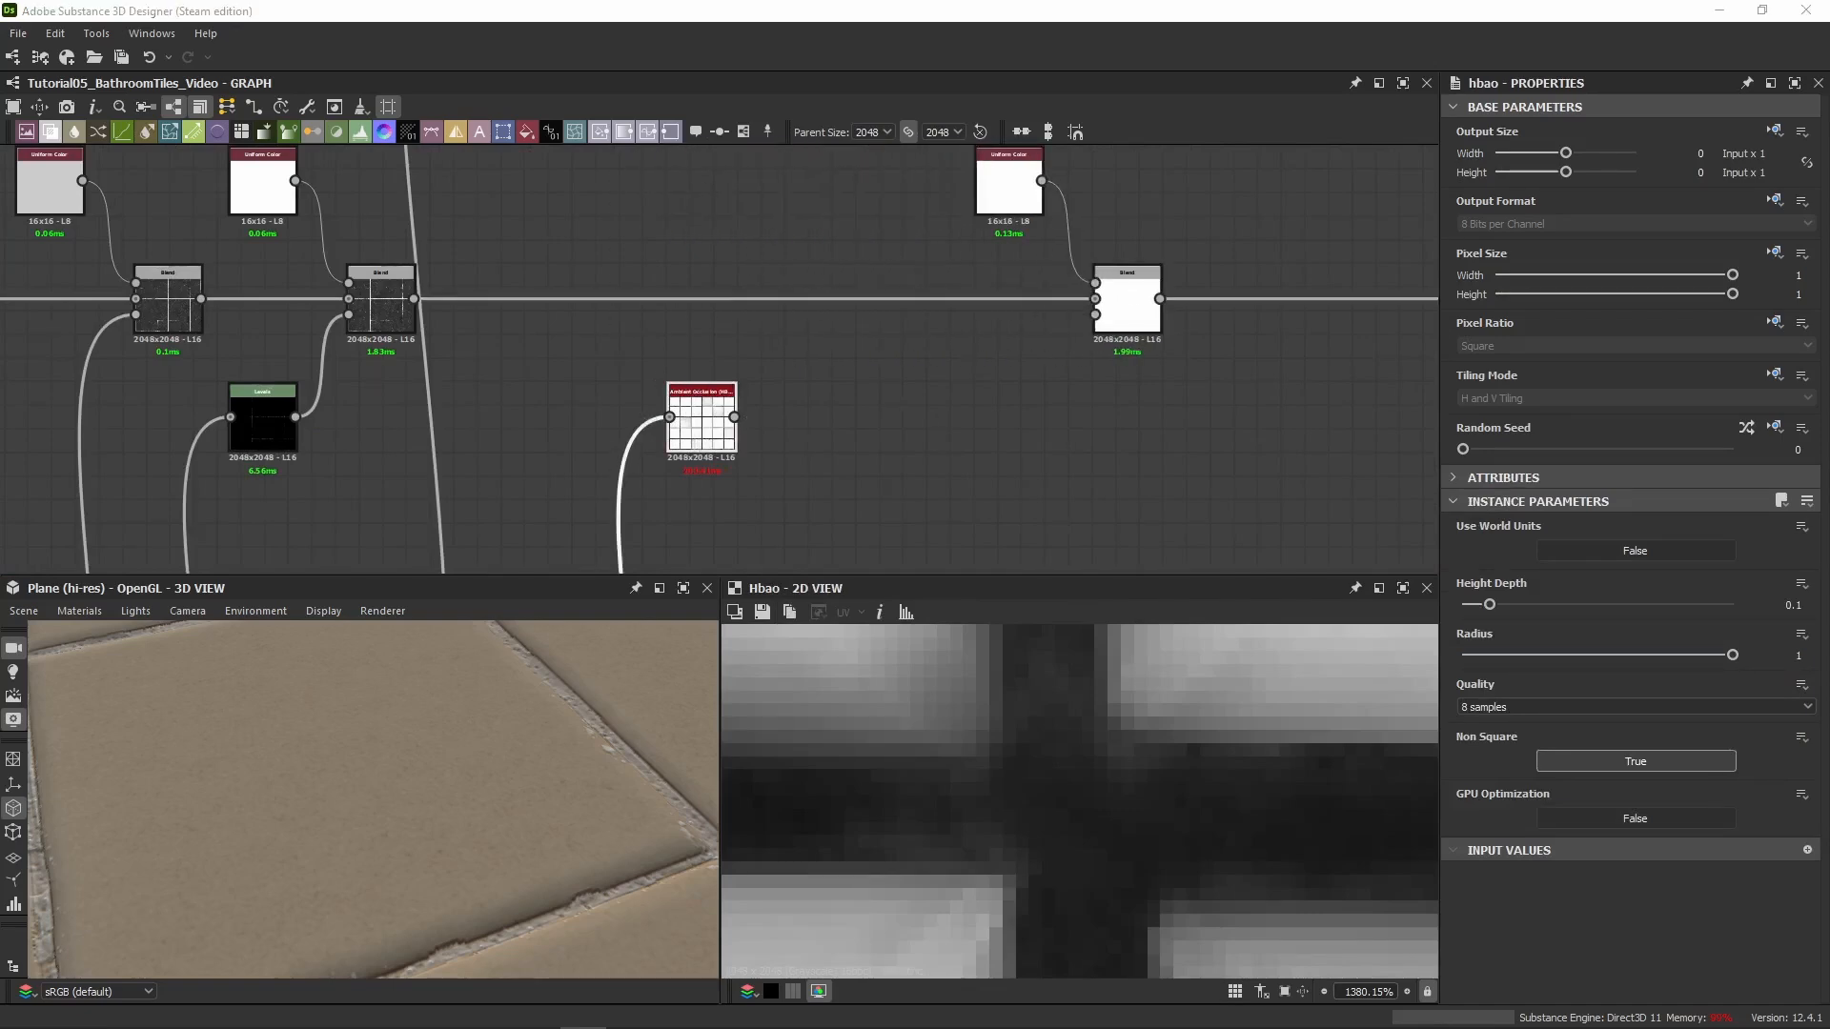
pyautogui.click(735, 446)
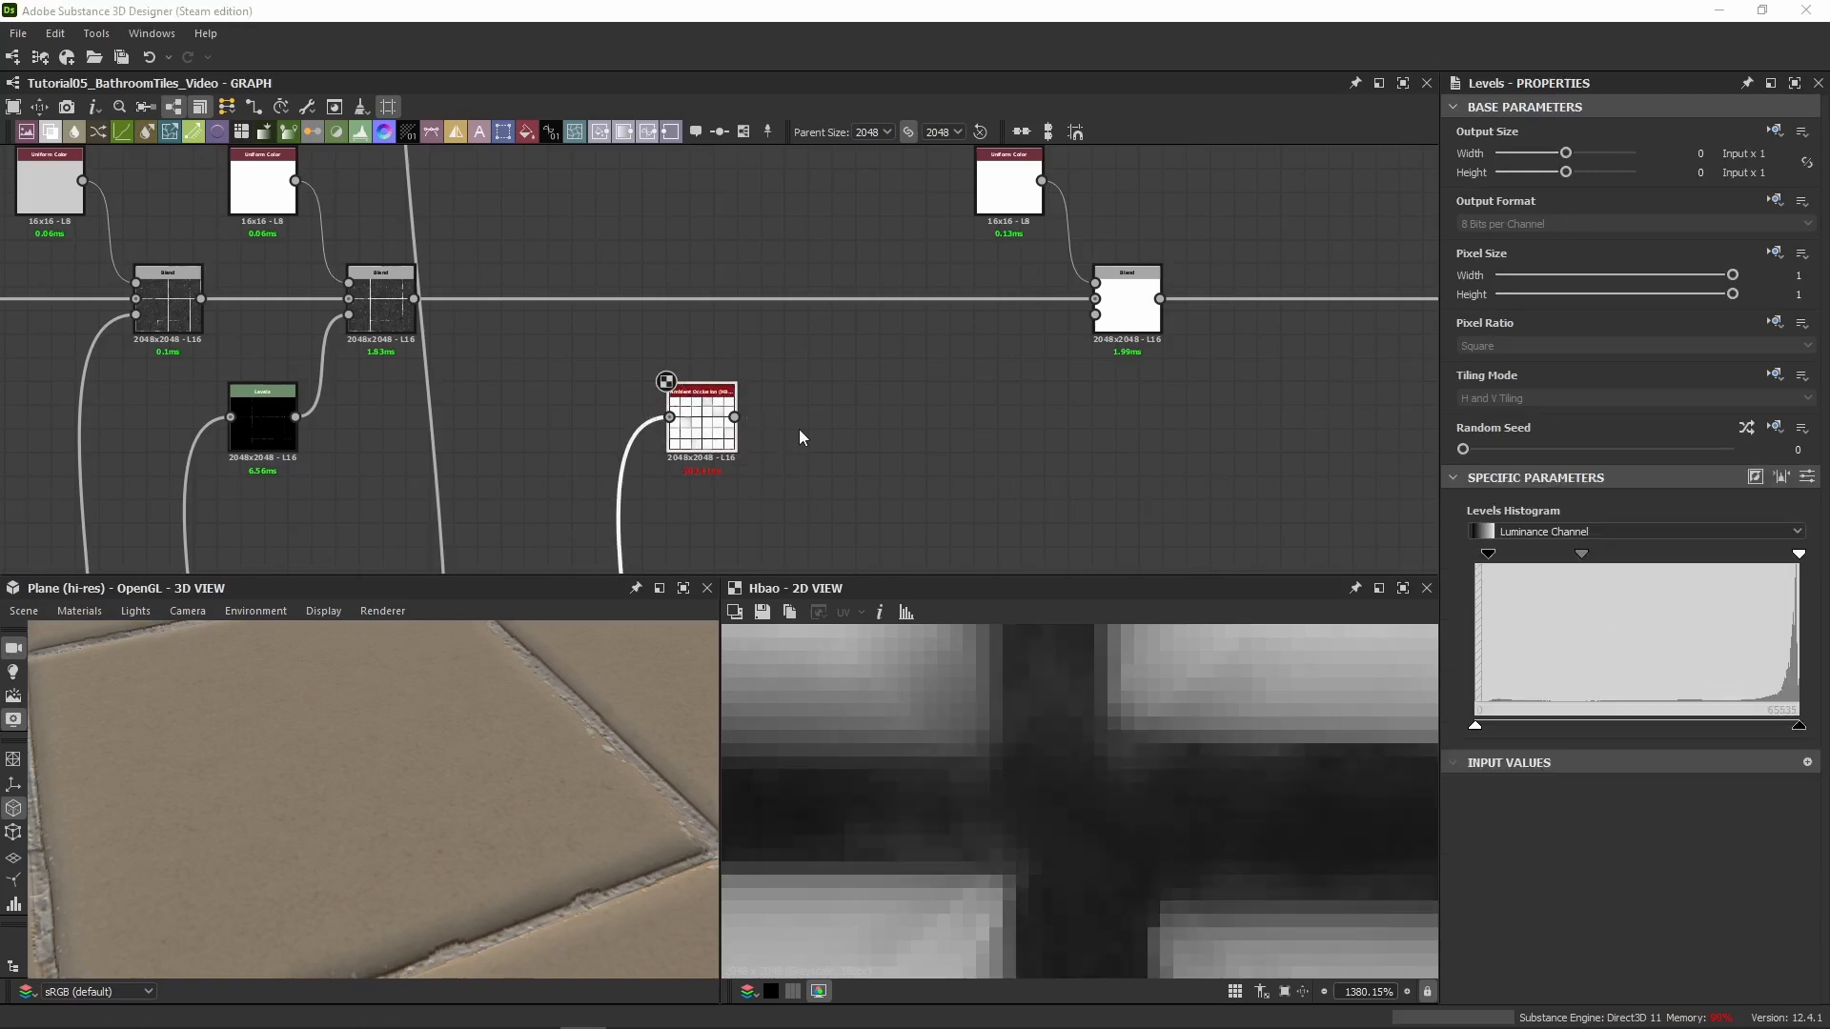
pyautogui.click(842, 445)
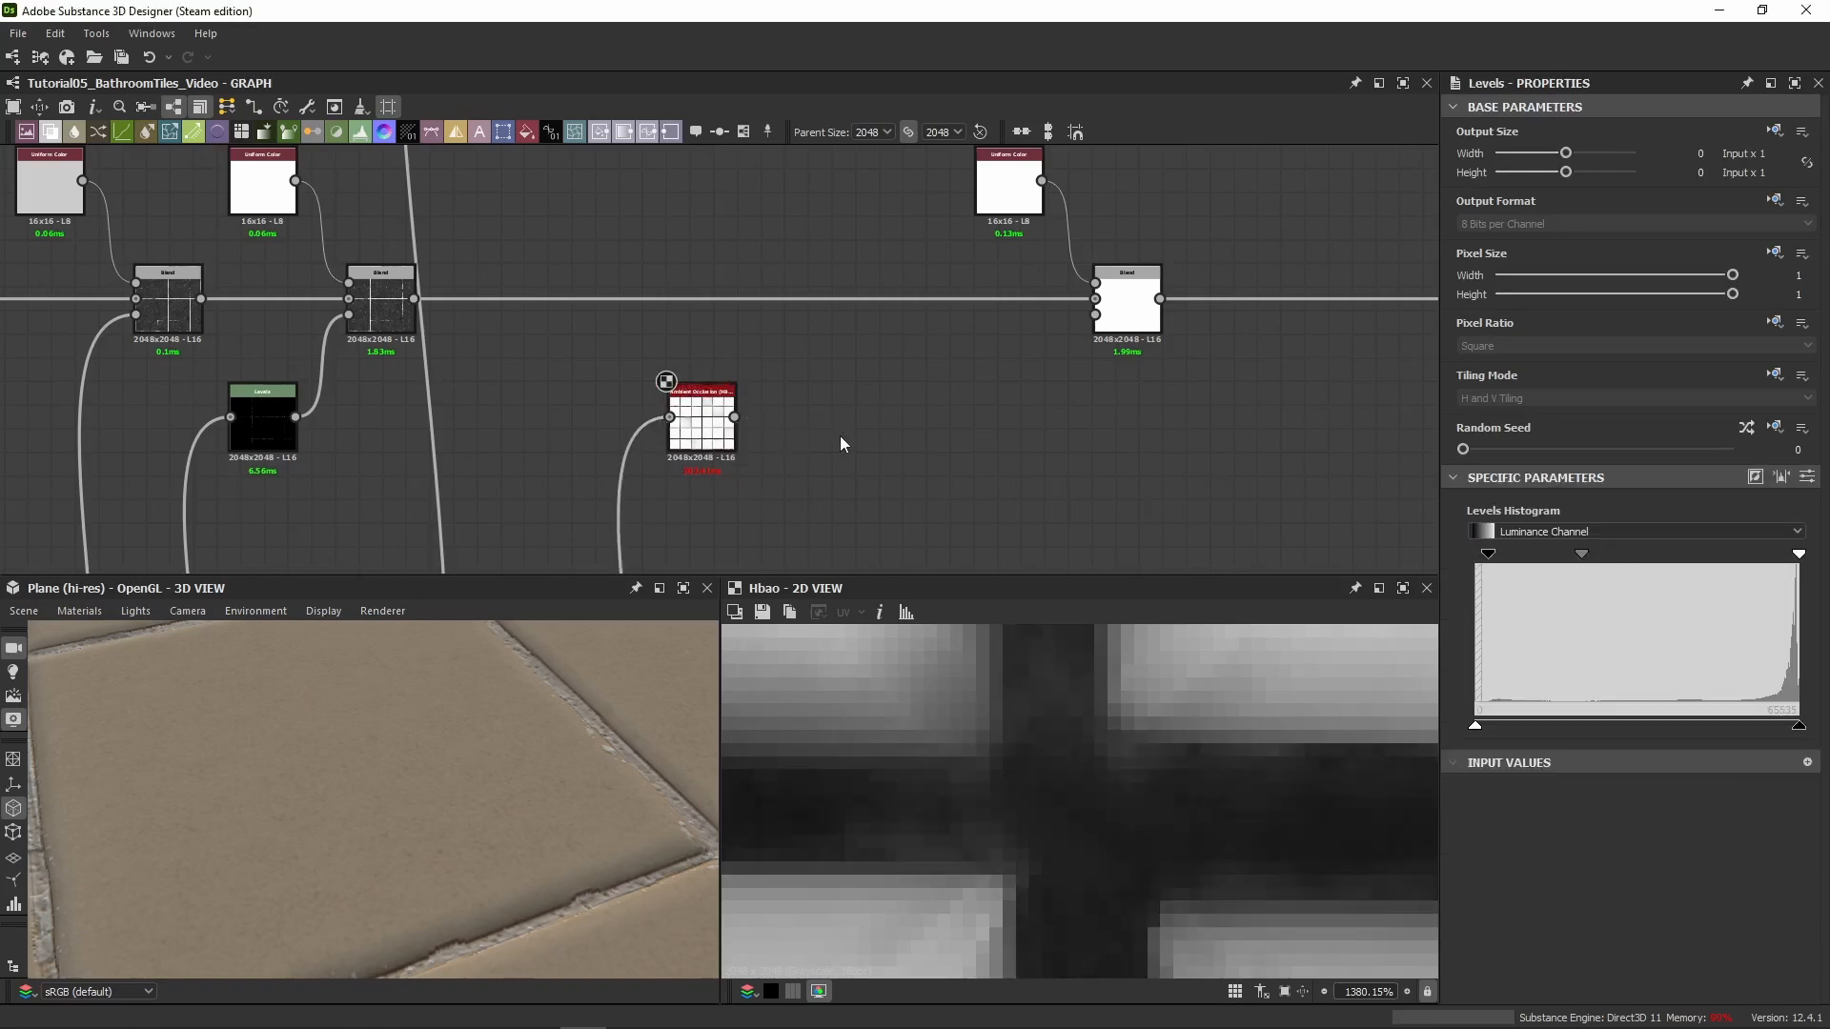
pyautogui.press('l')
pyautogui.moveTo(722, 387); pyautogui.dragTo(788, 416)
pyautogui.scroll(4, 705, 403)
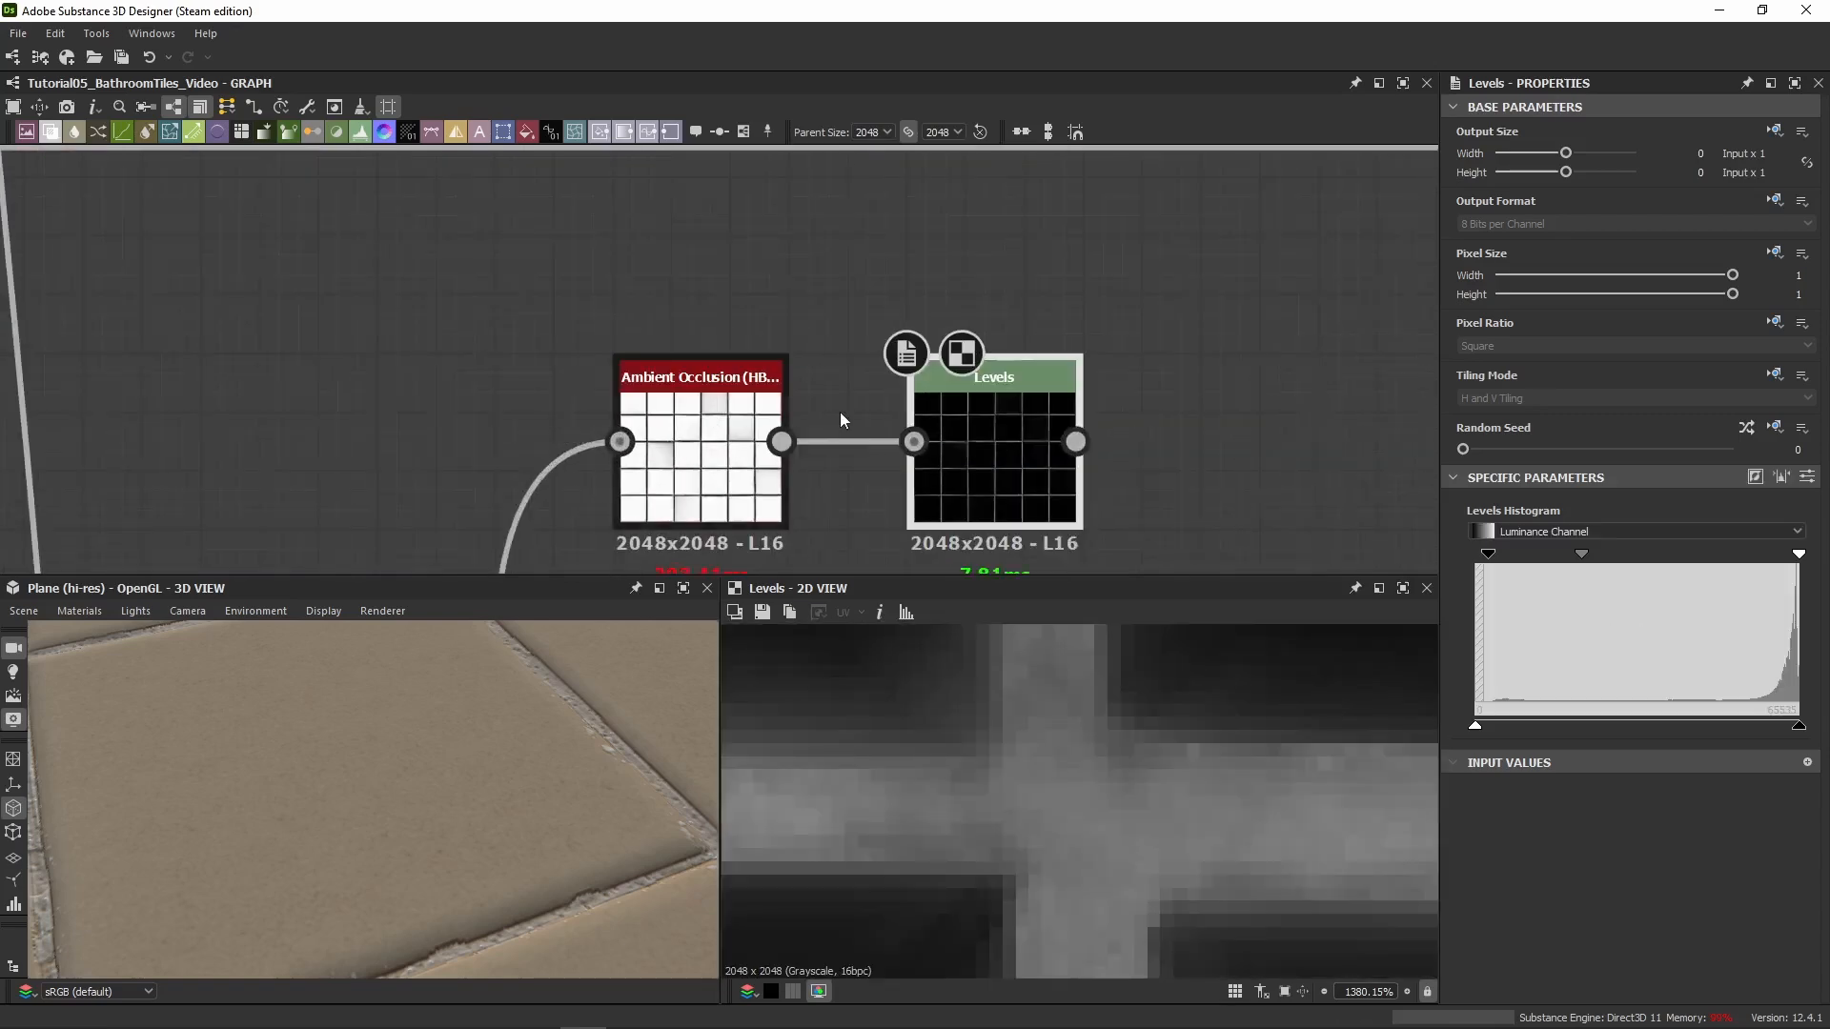
pyautogui.hotkey('ctrl', 'z')
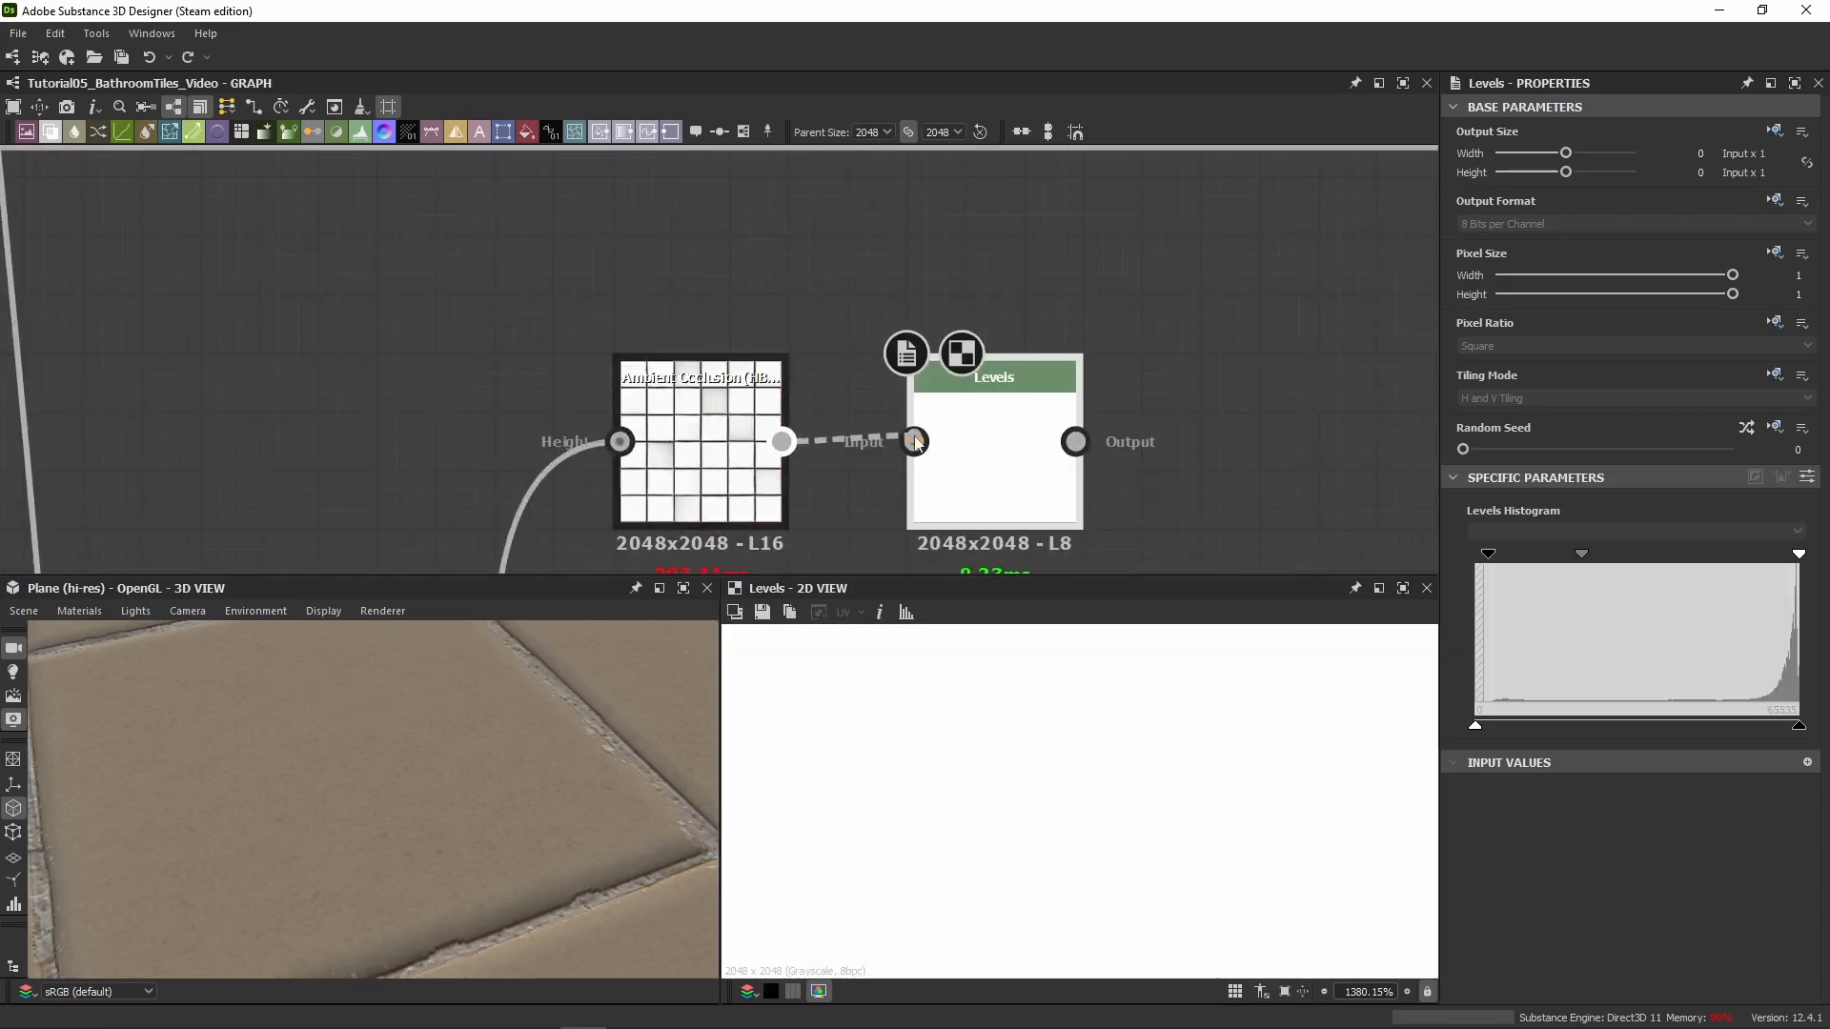
pyautogui.hotkey('ctrl', 'y')
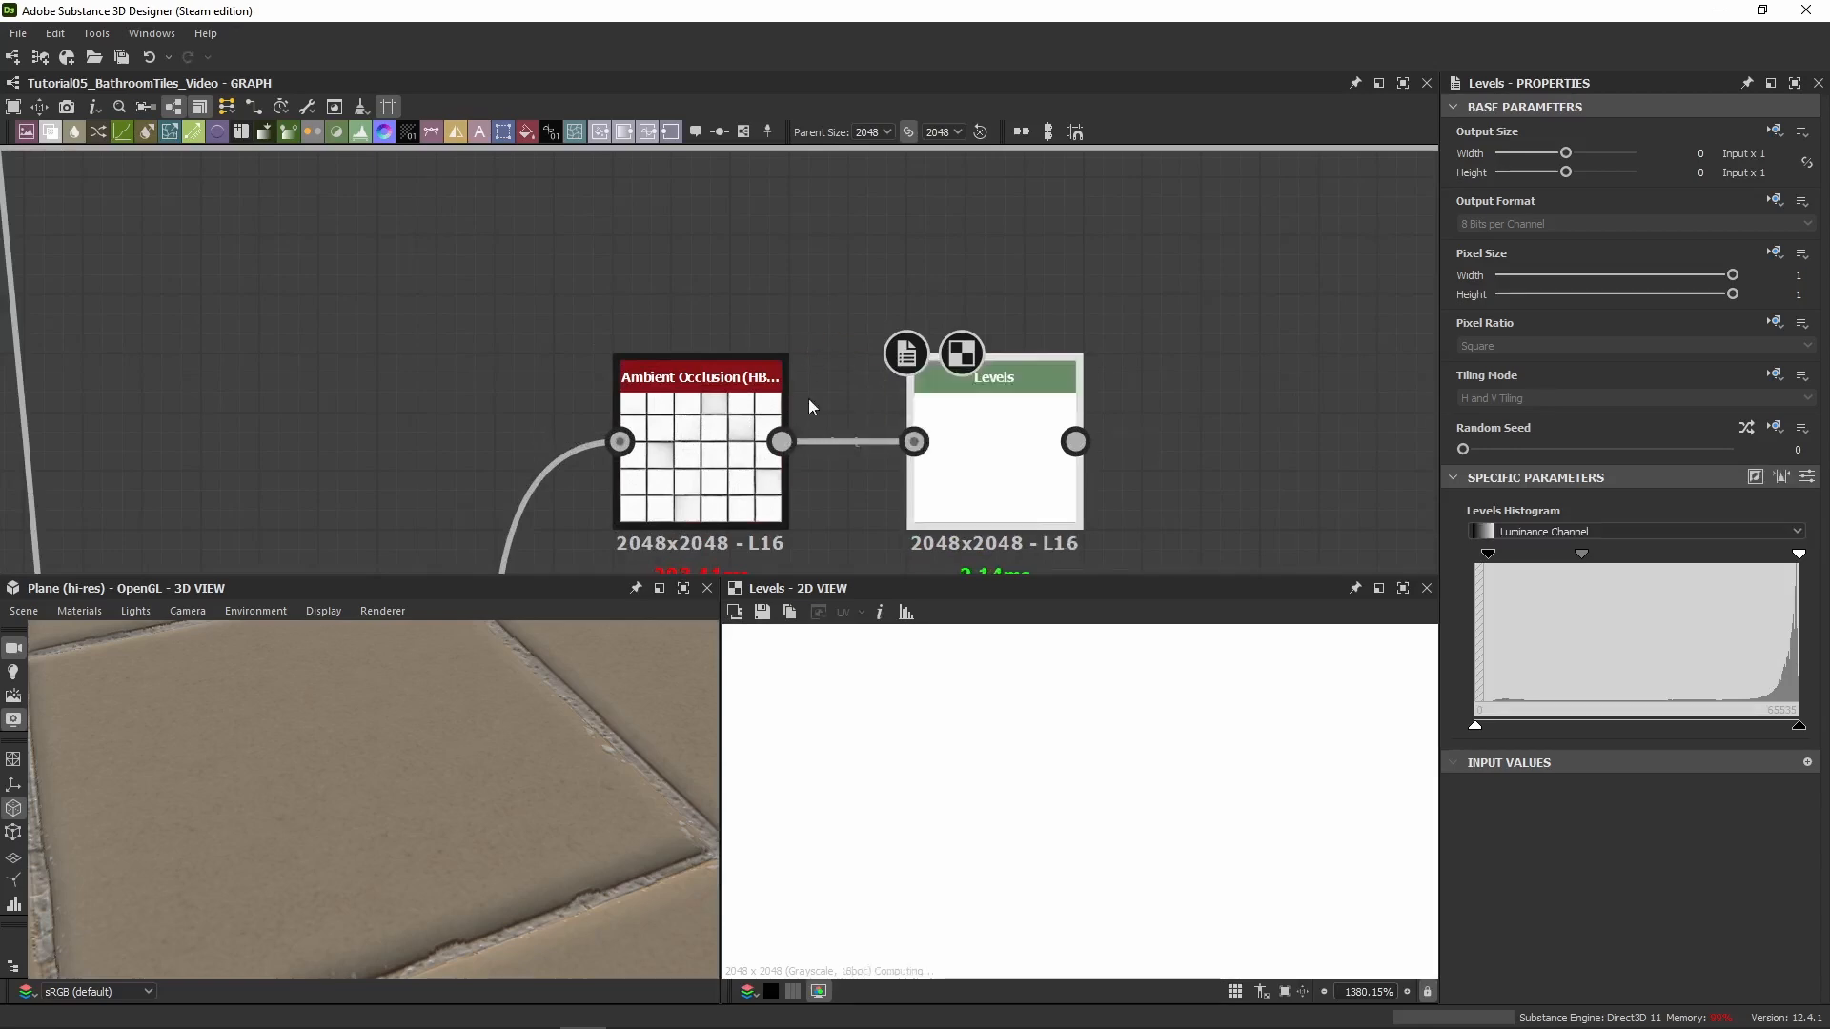
# Place a Blend node in Subtract mode after the new Levels node and link the Levels output to its Background
pyautogui.moveTo(1059, 355); pyautogui.dragTo(776, 281, button='middle')
pyautogui.click(1807, 476)
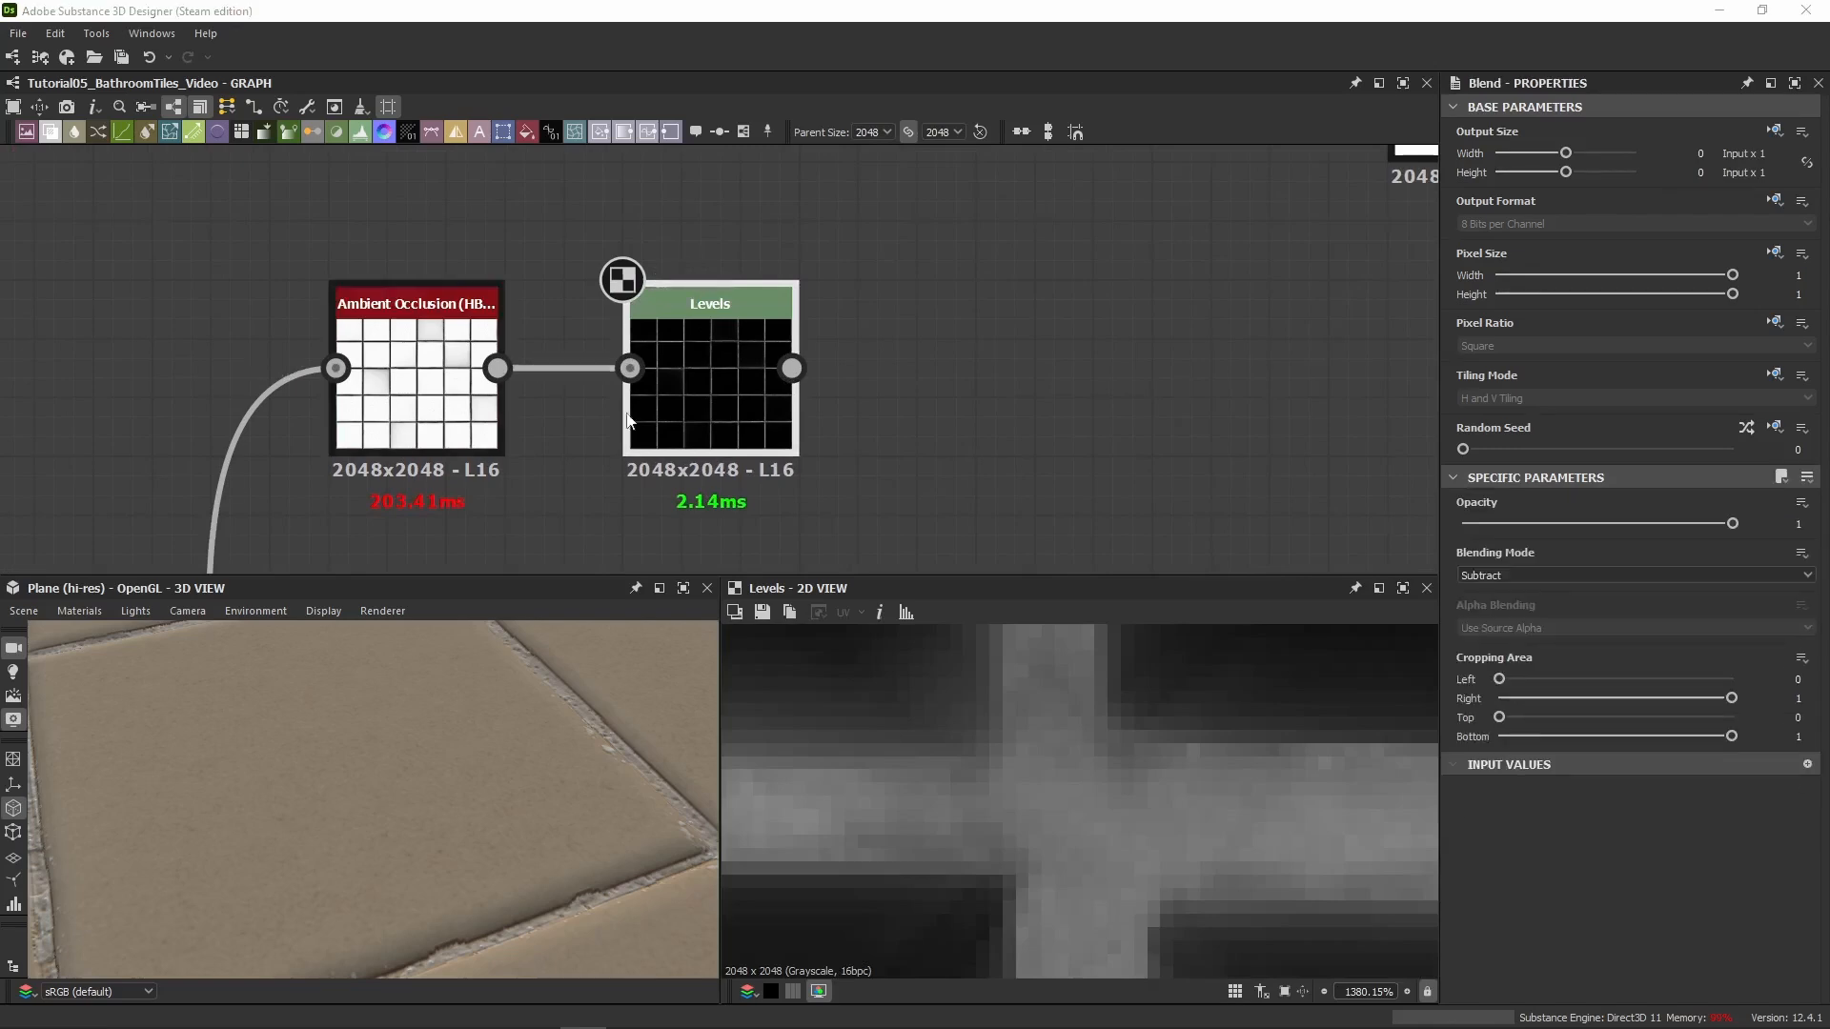
pyautogui.click(1033, 345)
pyautogui.hotkey('ctrl', 'v')
pyautogui.moveTo(732, 378); pyautogui.dragTo(1079, 332)
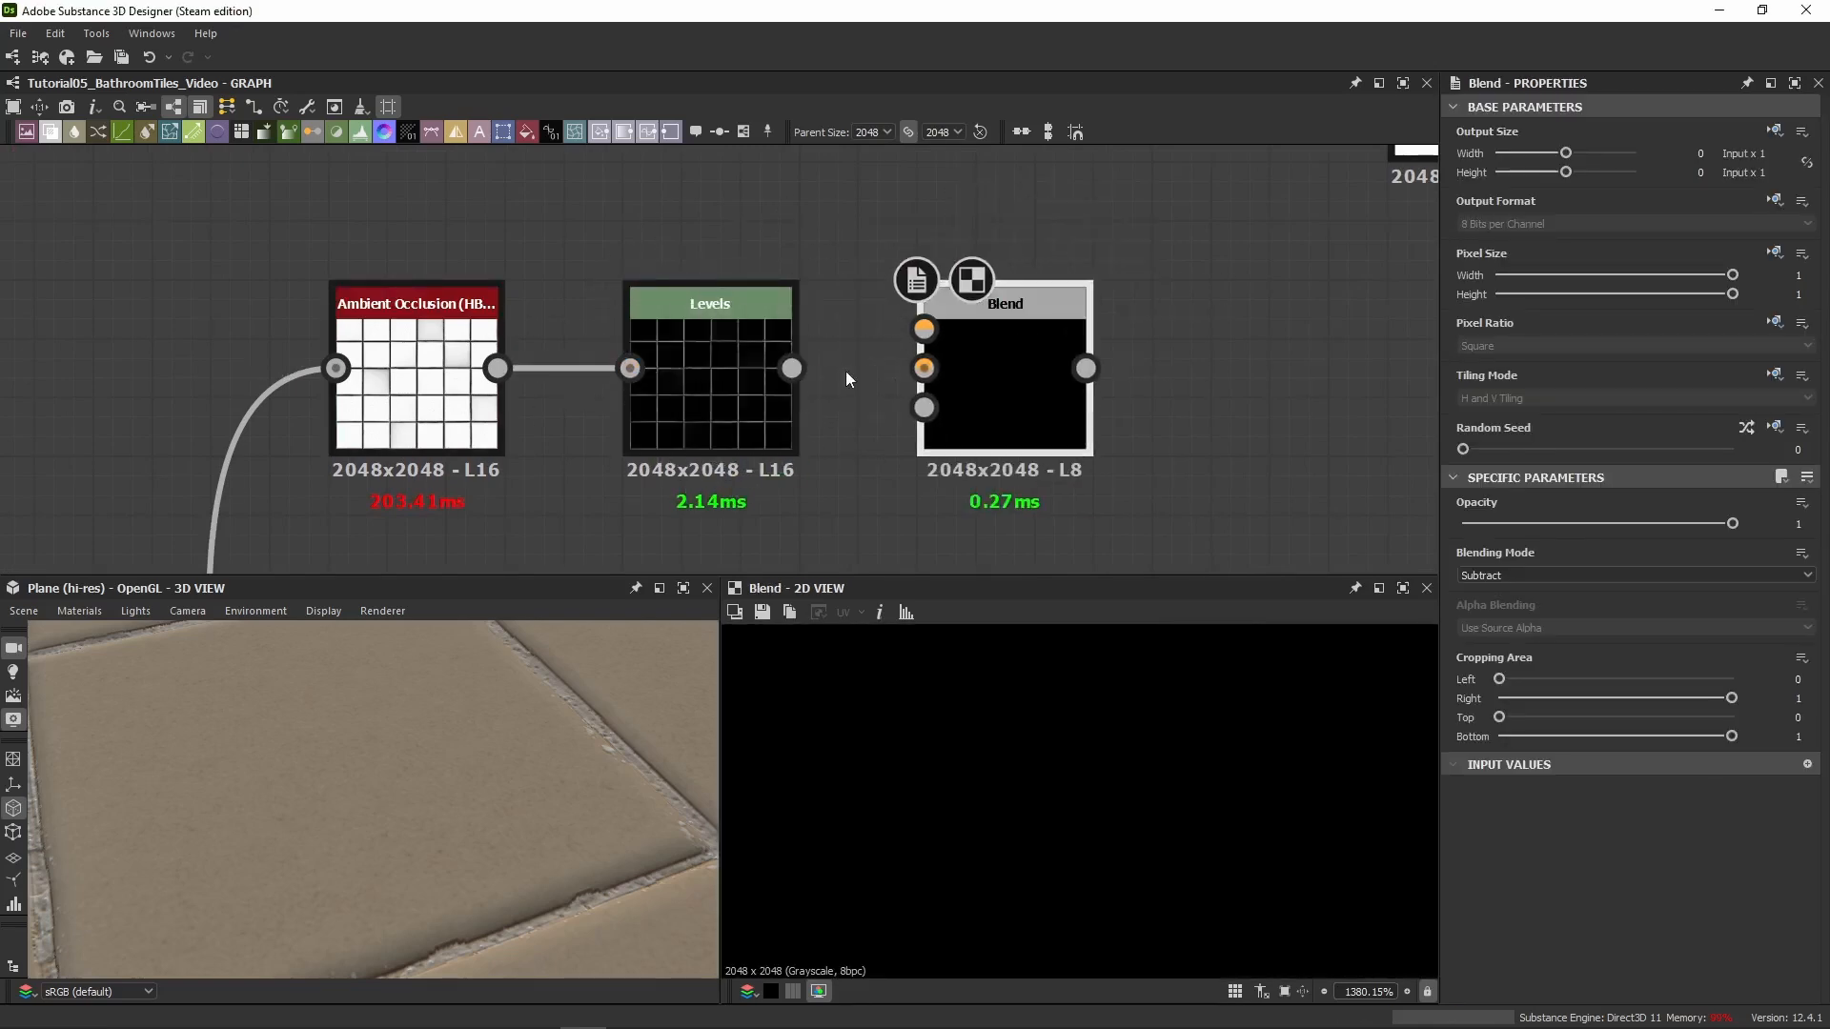
pyautogui.moveTo(800, 375); pyautogui.dragTo(925, 368)
# Connect the upper line's Dot between the Grout Dips and Grout Edge Cuts frames to the Subtract Blend's Foreground
pyautogui.scroll(-3, 924, 368)
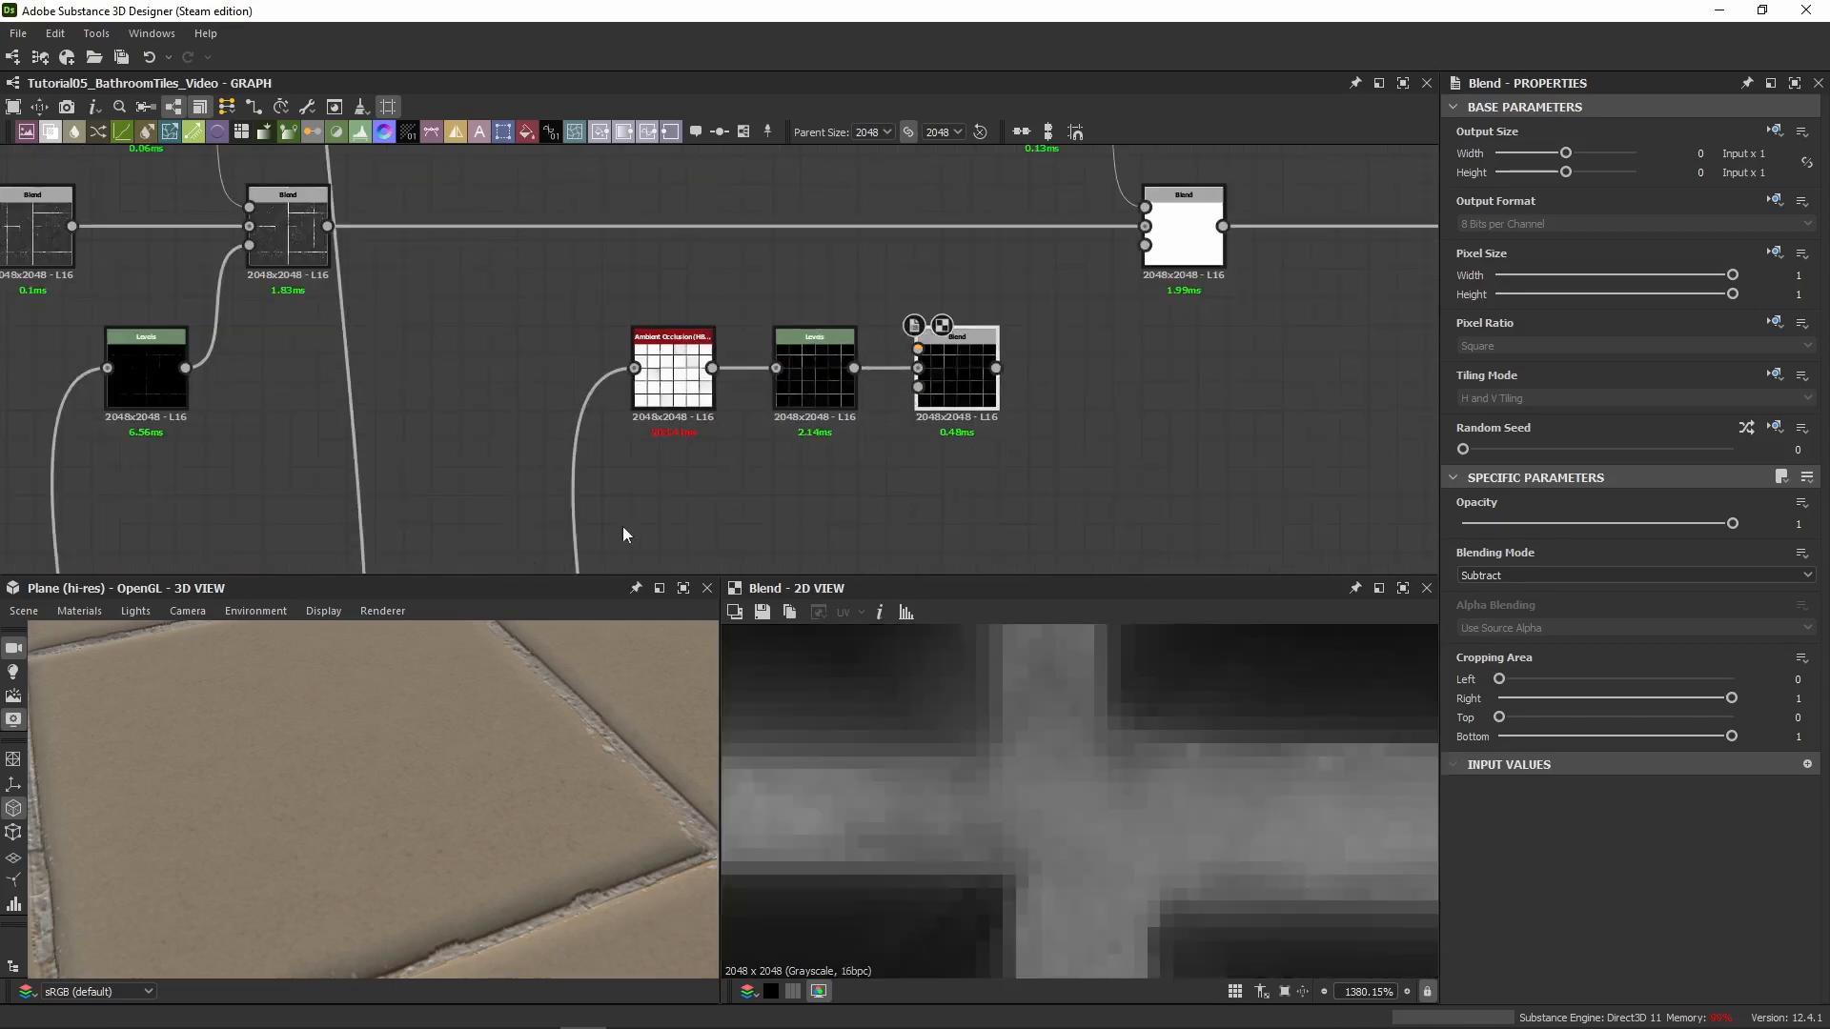
pyautogui.scroll(-4, 827, 311)
pyautogui.scroll(4, 831, 405)
pyautogui.scroll(-4, 858, 489)
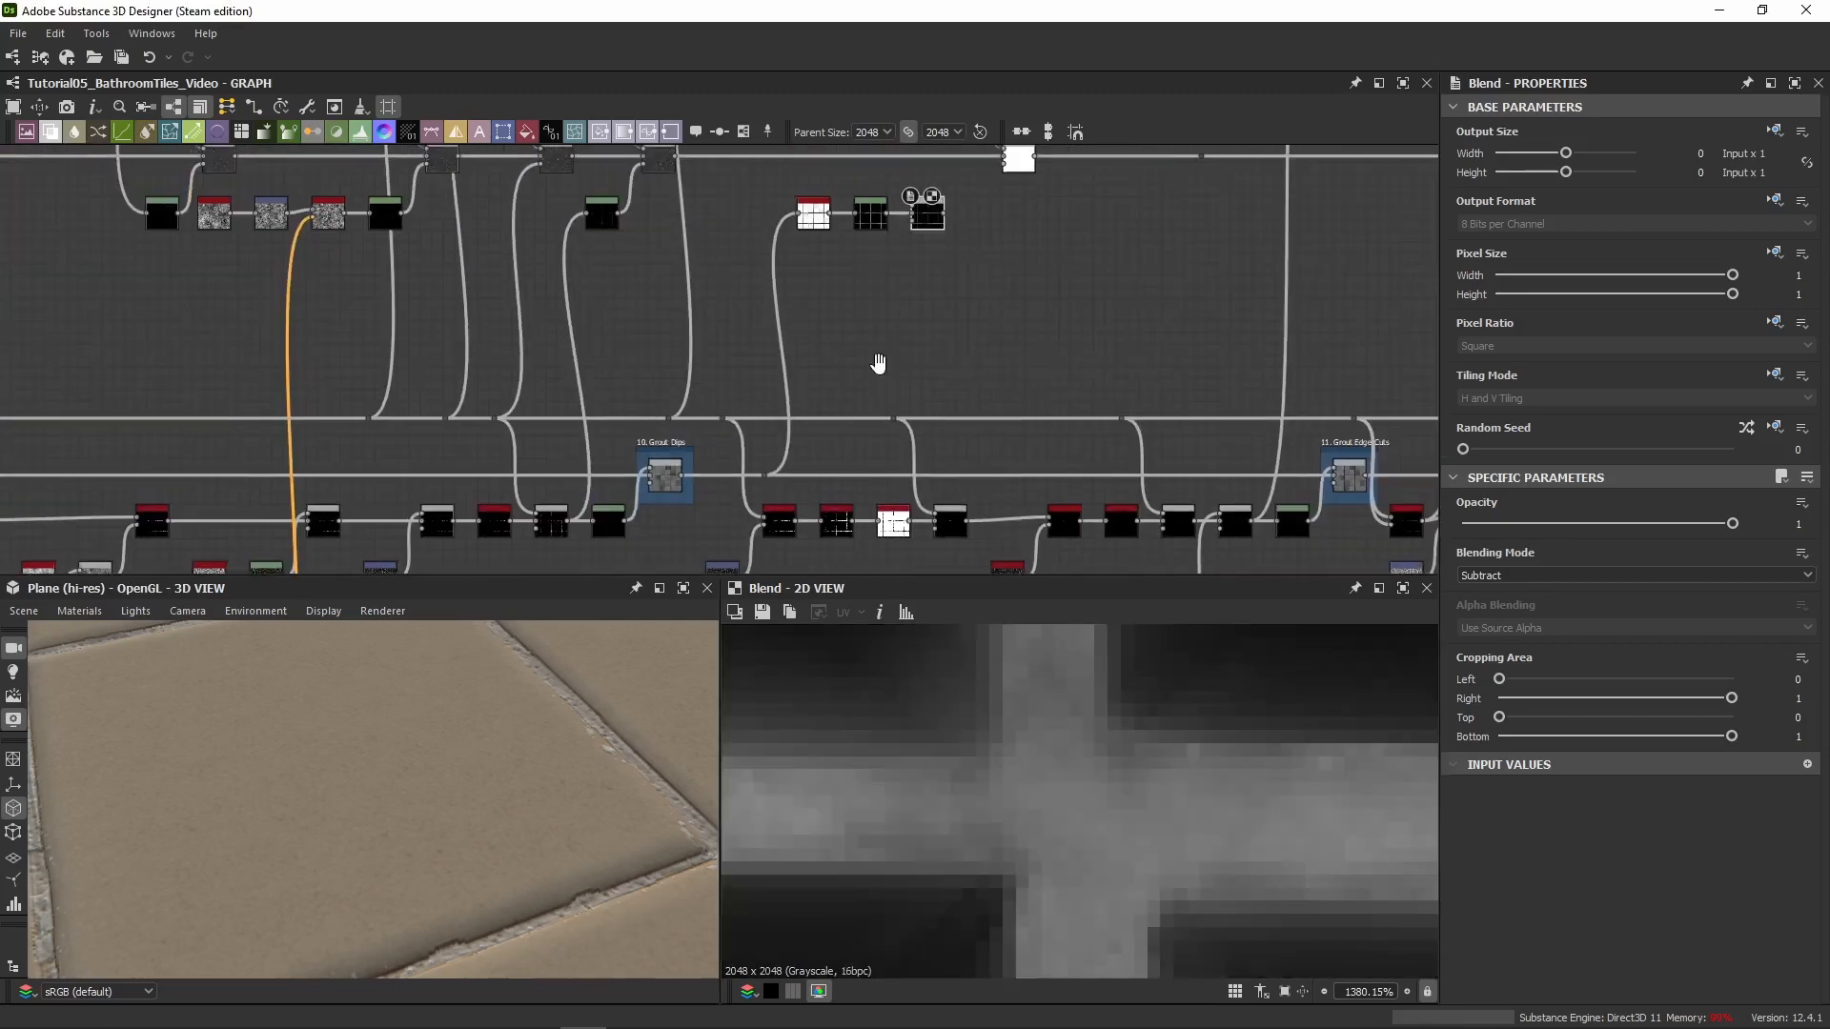
pyautogui.scroll(3, 870, 368)
pyautogui.scroll(-1, 905, 353)
pyautogui.moveTo(912, 282); pyautogui.dragTo(917, 473, button='middle')
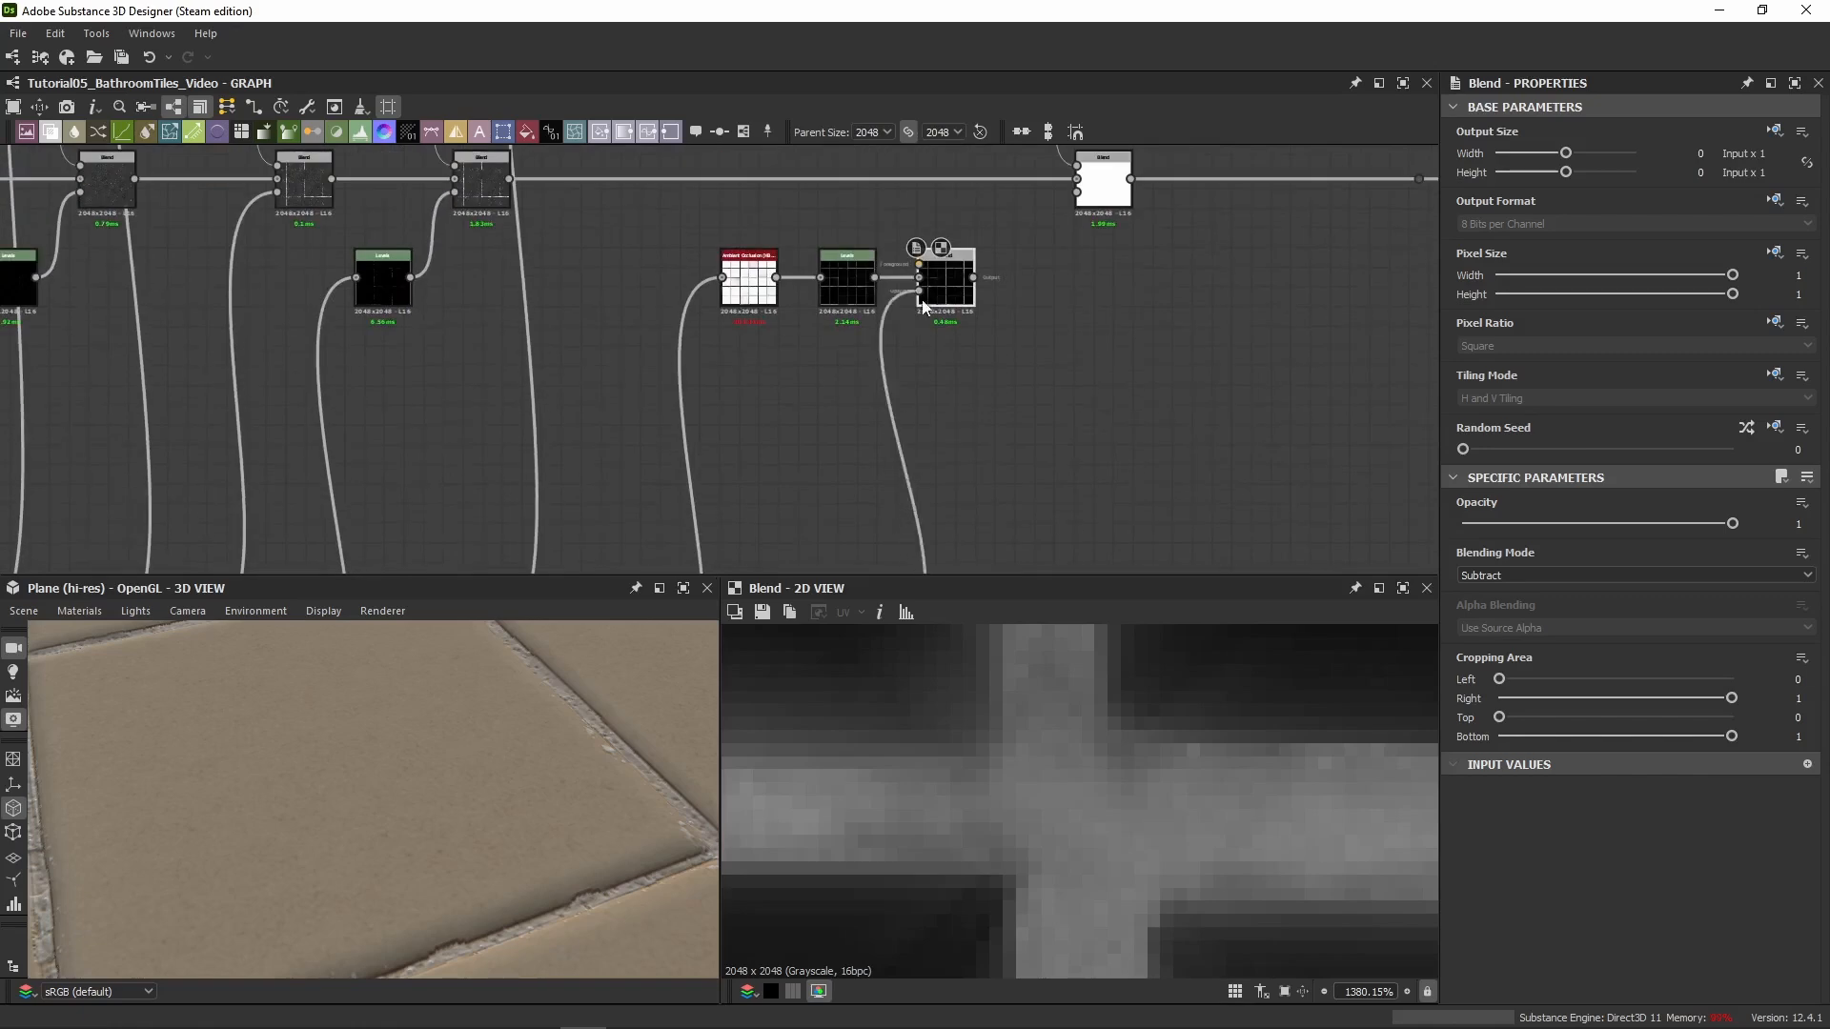
pyautogui.click(921, 264)
# Examine the Subtract Blend's mask around the grout crossing and compare it with the grout edges on the 3D plane
pyautogui.scroll(-6, 1035, 793)
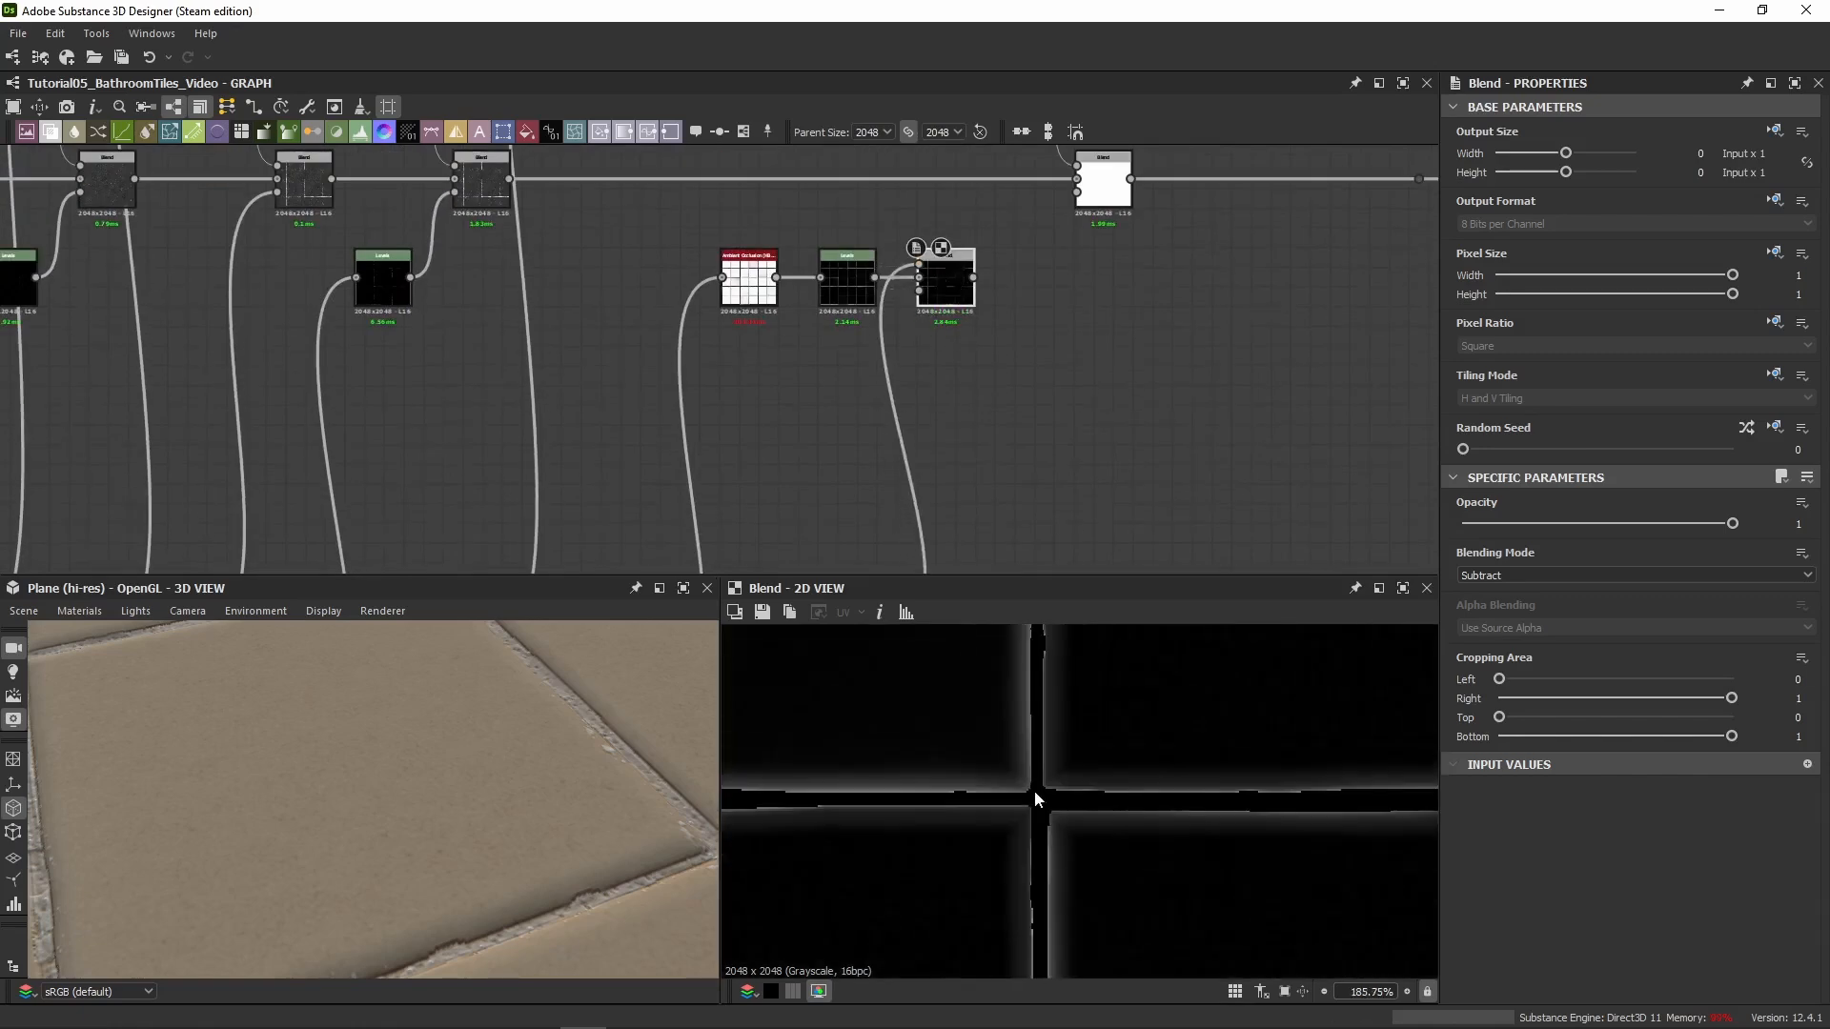
pyautogui.scroll(3, 1039, 812)
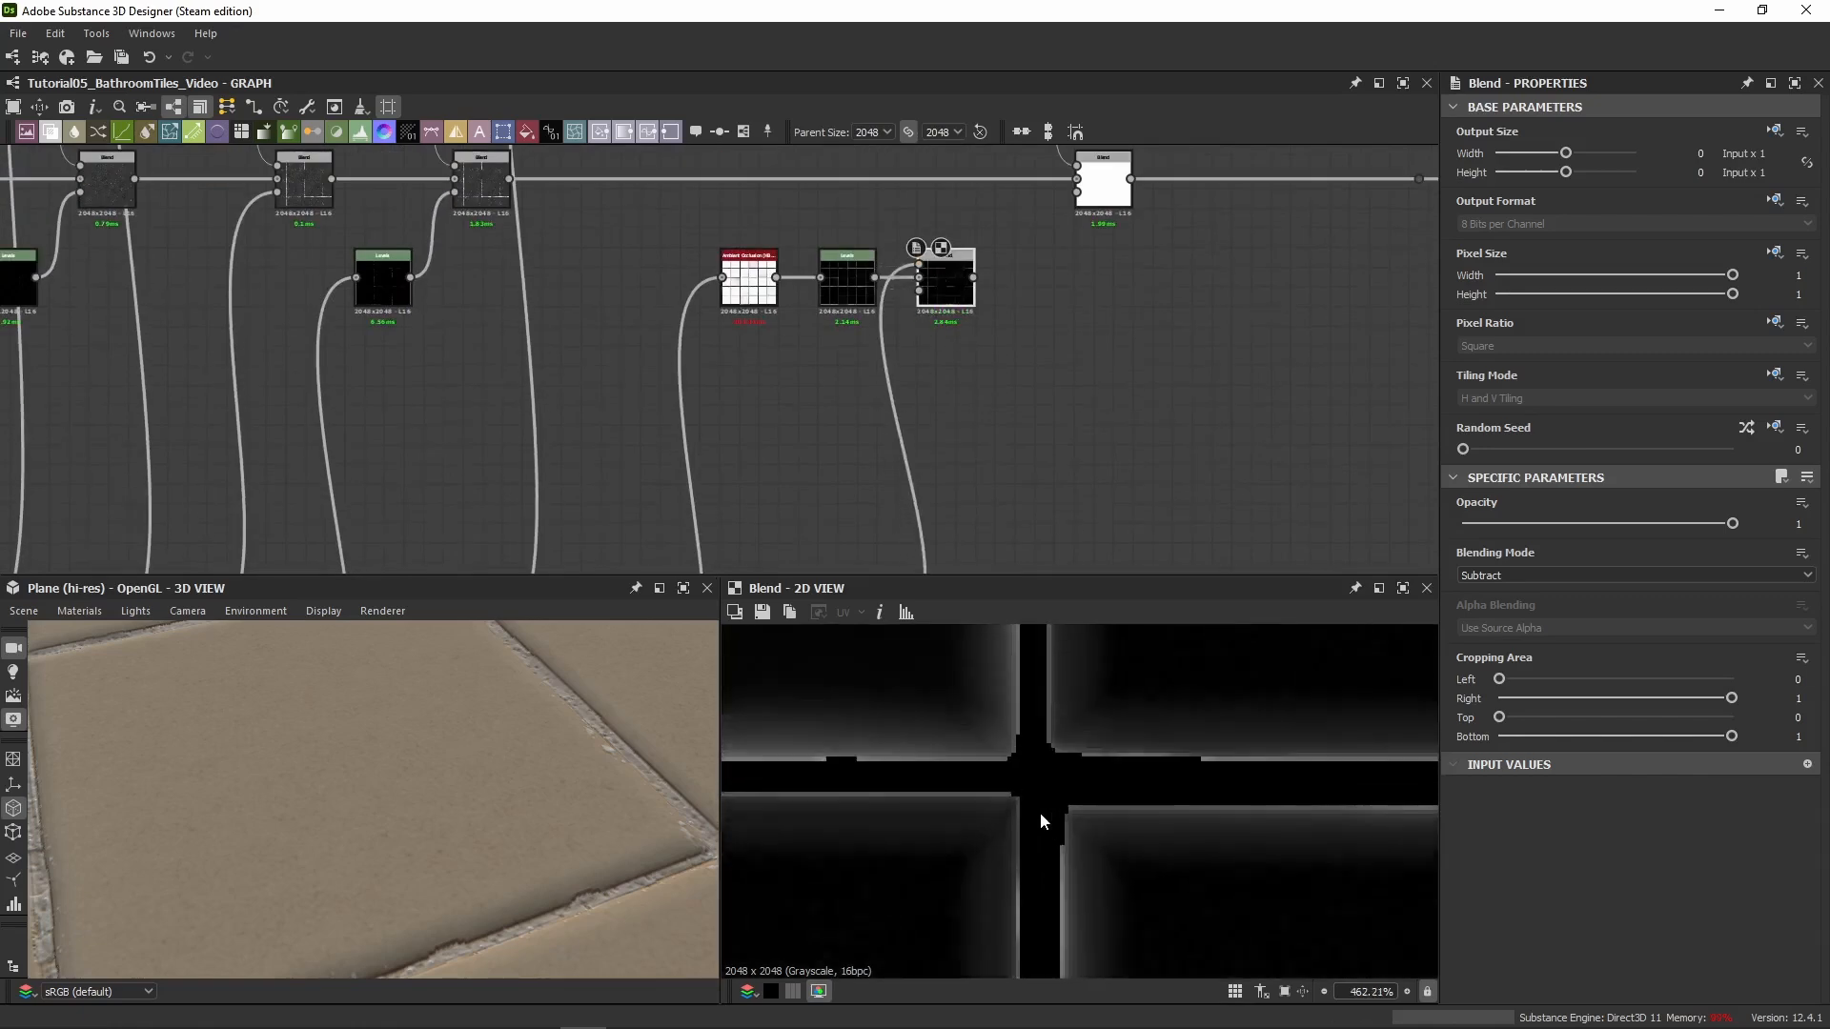
pyautogui.moveTo(1039, 812); pyautogui.dragTo(1039, 855, button='middle')
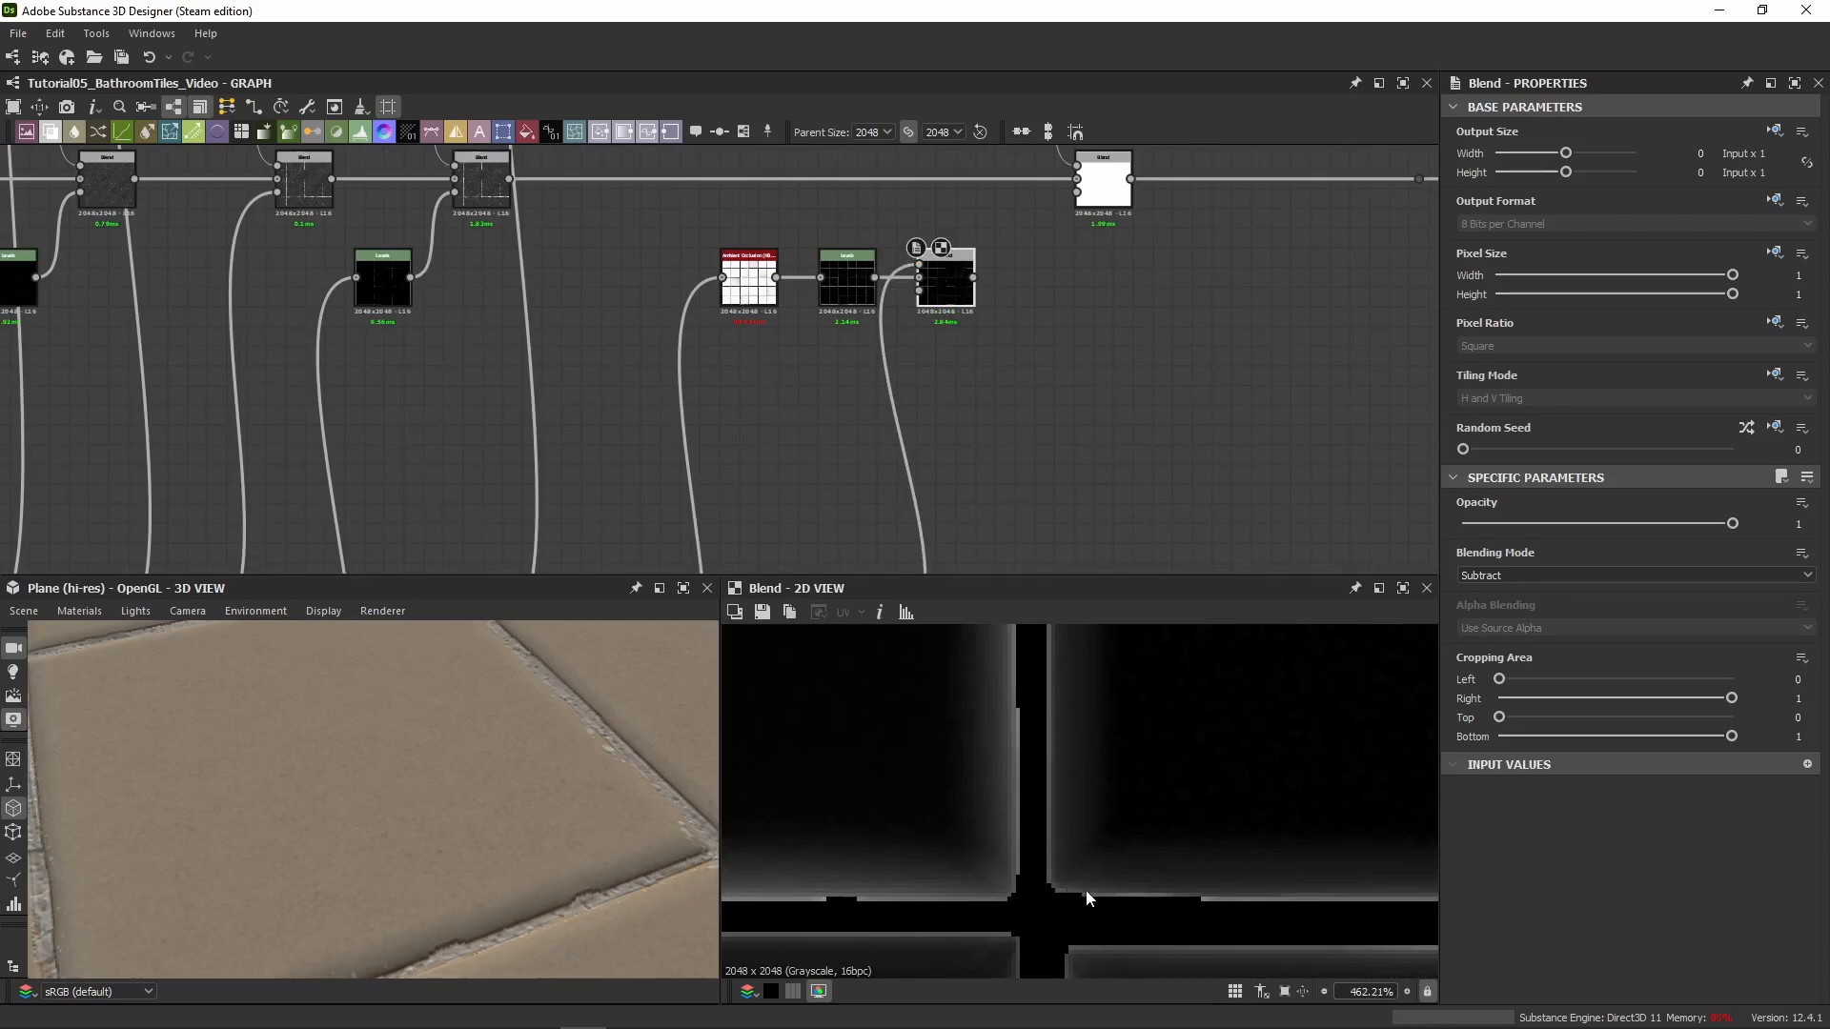
pyautogui.scroll(2, 610, 814)
pyautogui.moveTo(593, 808); pyautogui.dragTo(480, 797)
pyautogui.moveTo(480, 797); pyautogui.dragTo(450, 713, button='middle')
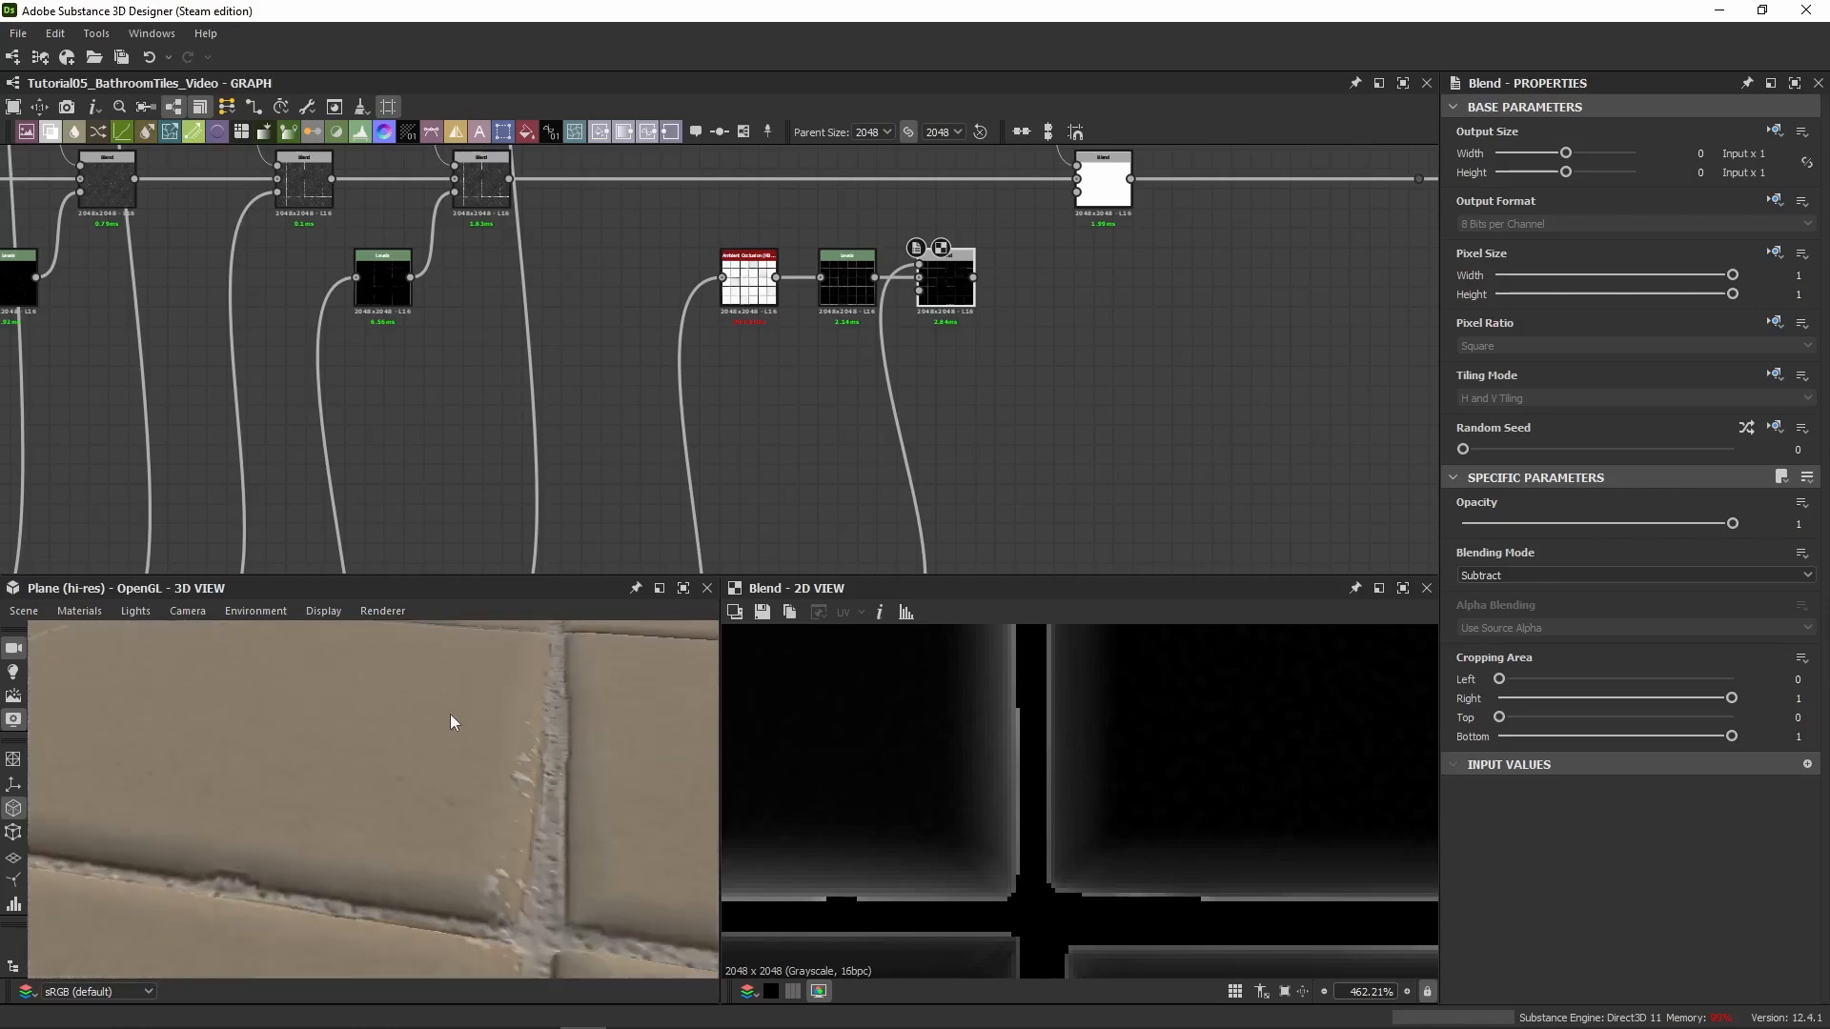
pyautogui.scroll(3, 480, 776)
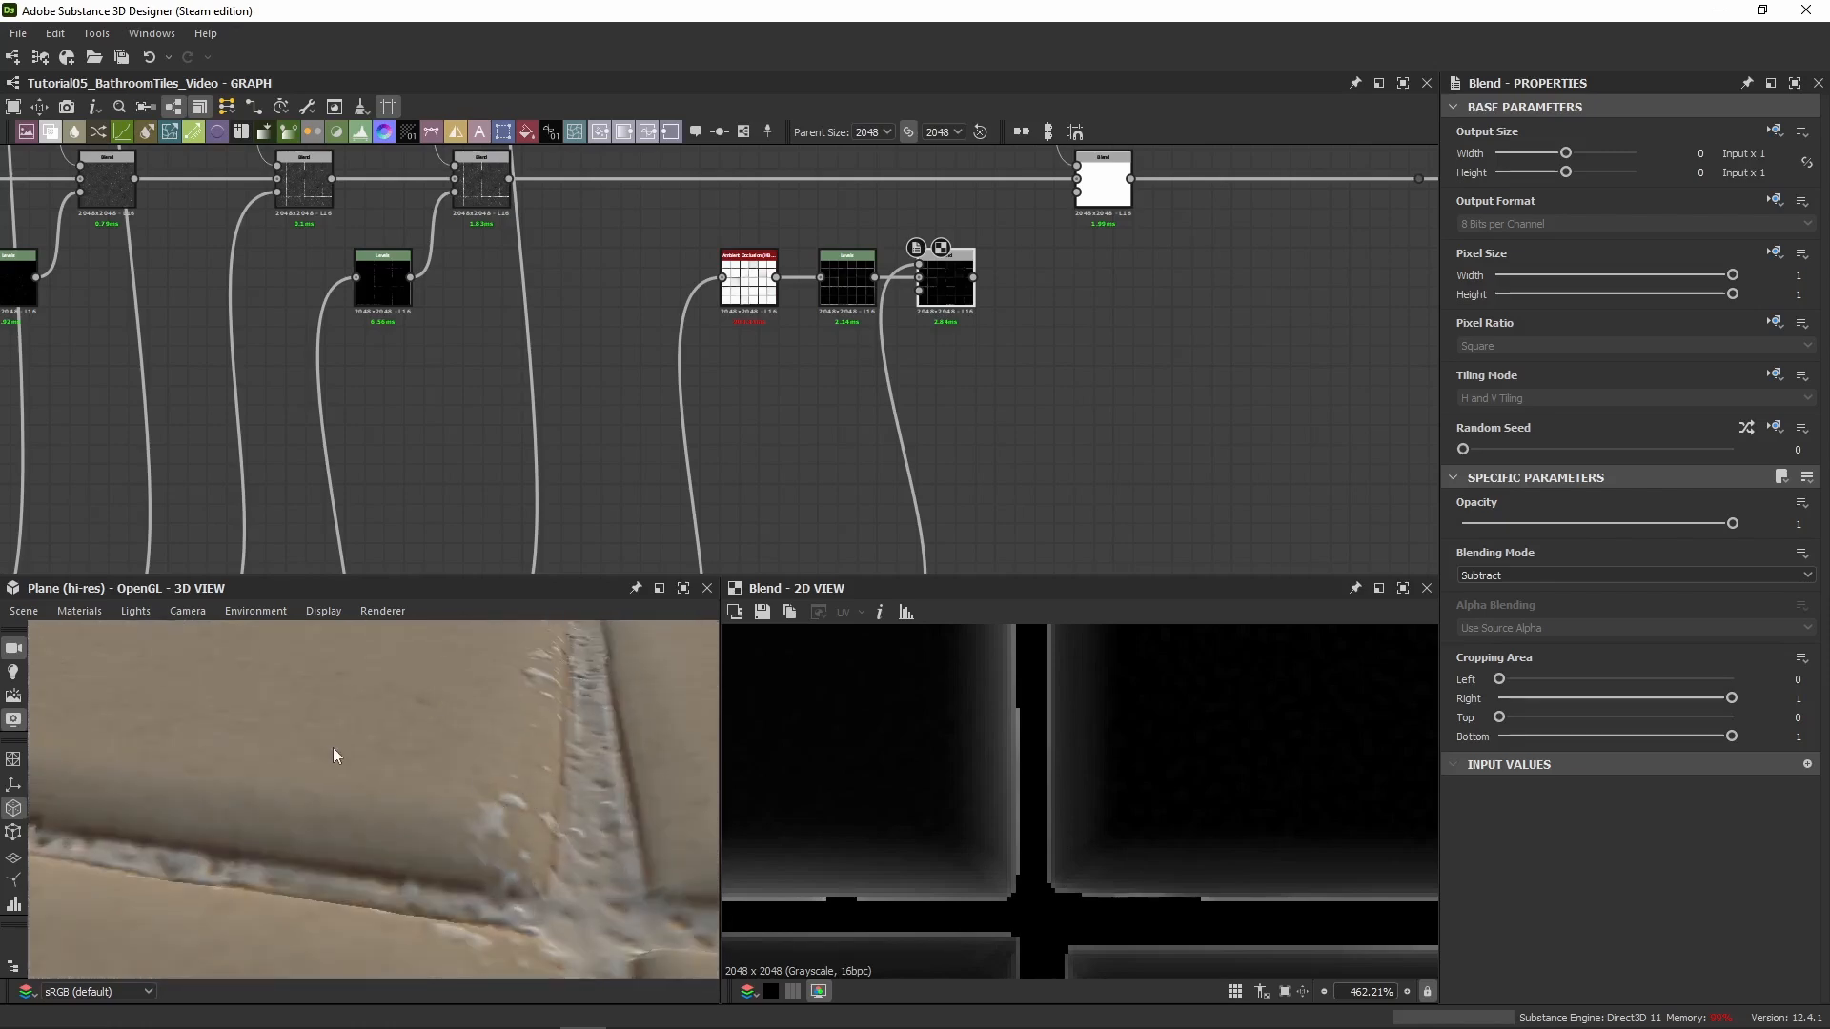
pyautogui.moveTo(333, 748); pyautogui.dragTo(284, 725)
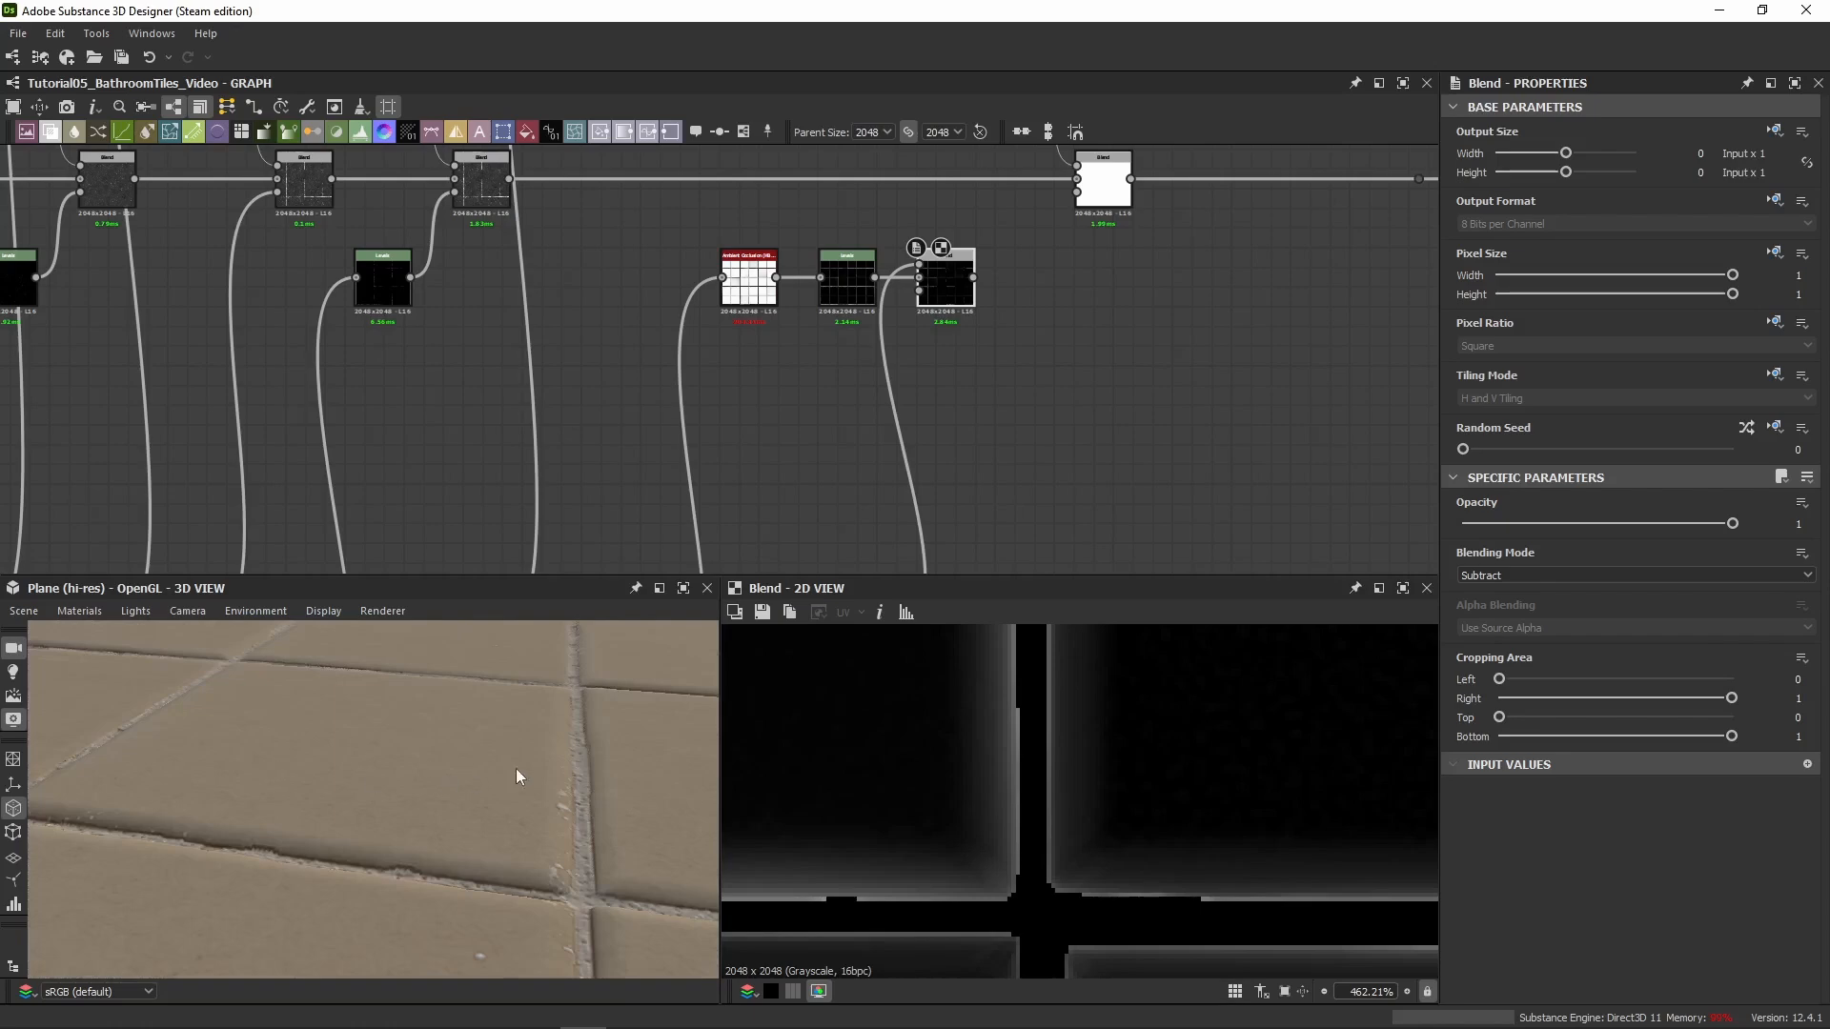
# Link the Subtract Blend to the Opacity of the last grayscale Blend and move that Blend and its Uniform Color closer to the mask
pyautogui.moveTo(994, 302); pyautogui.dragTo(821, 427, button='middle')
pyautogui.scroll(3, 886, 322)
pyautogui.doubleClick(669, 340)
pyautogui.doubleClick(867, 336)
pyautogui.scroll(-1, 921, 309)
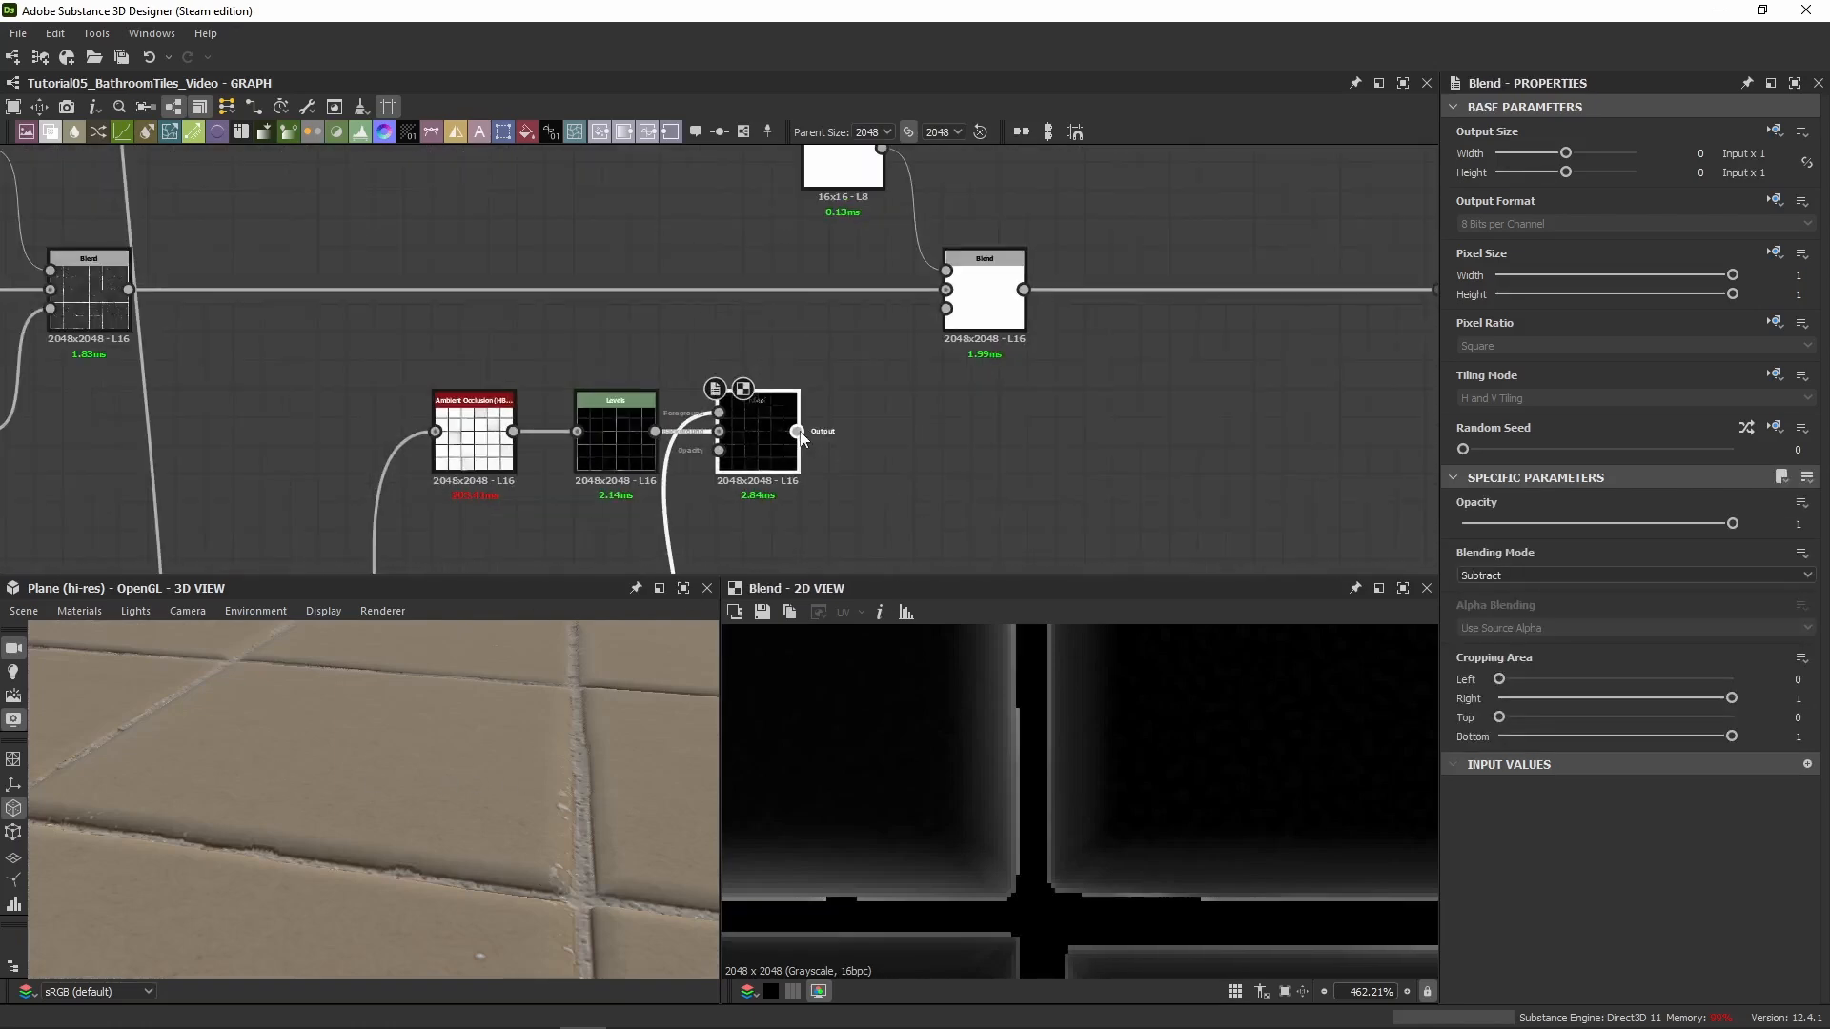
pyautogui.moveTo(938, 320); pyautogui.dragTo(946, 309)
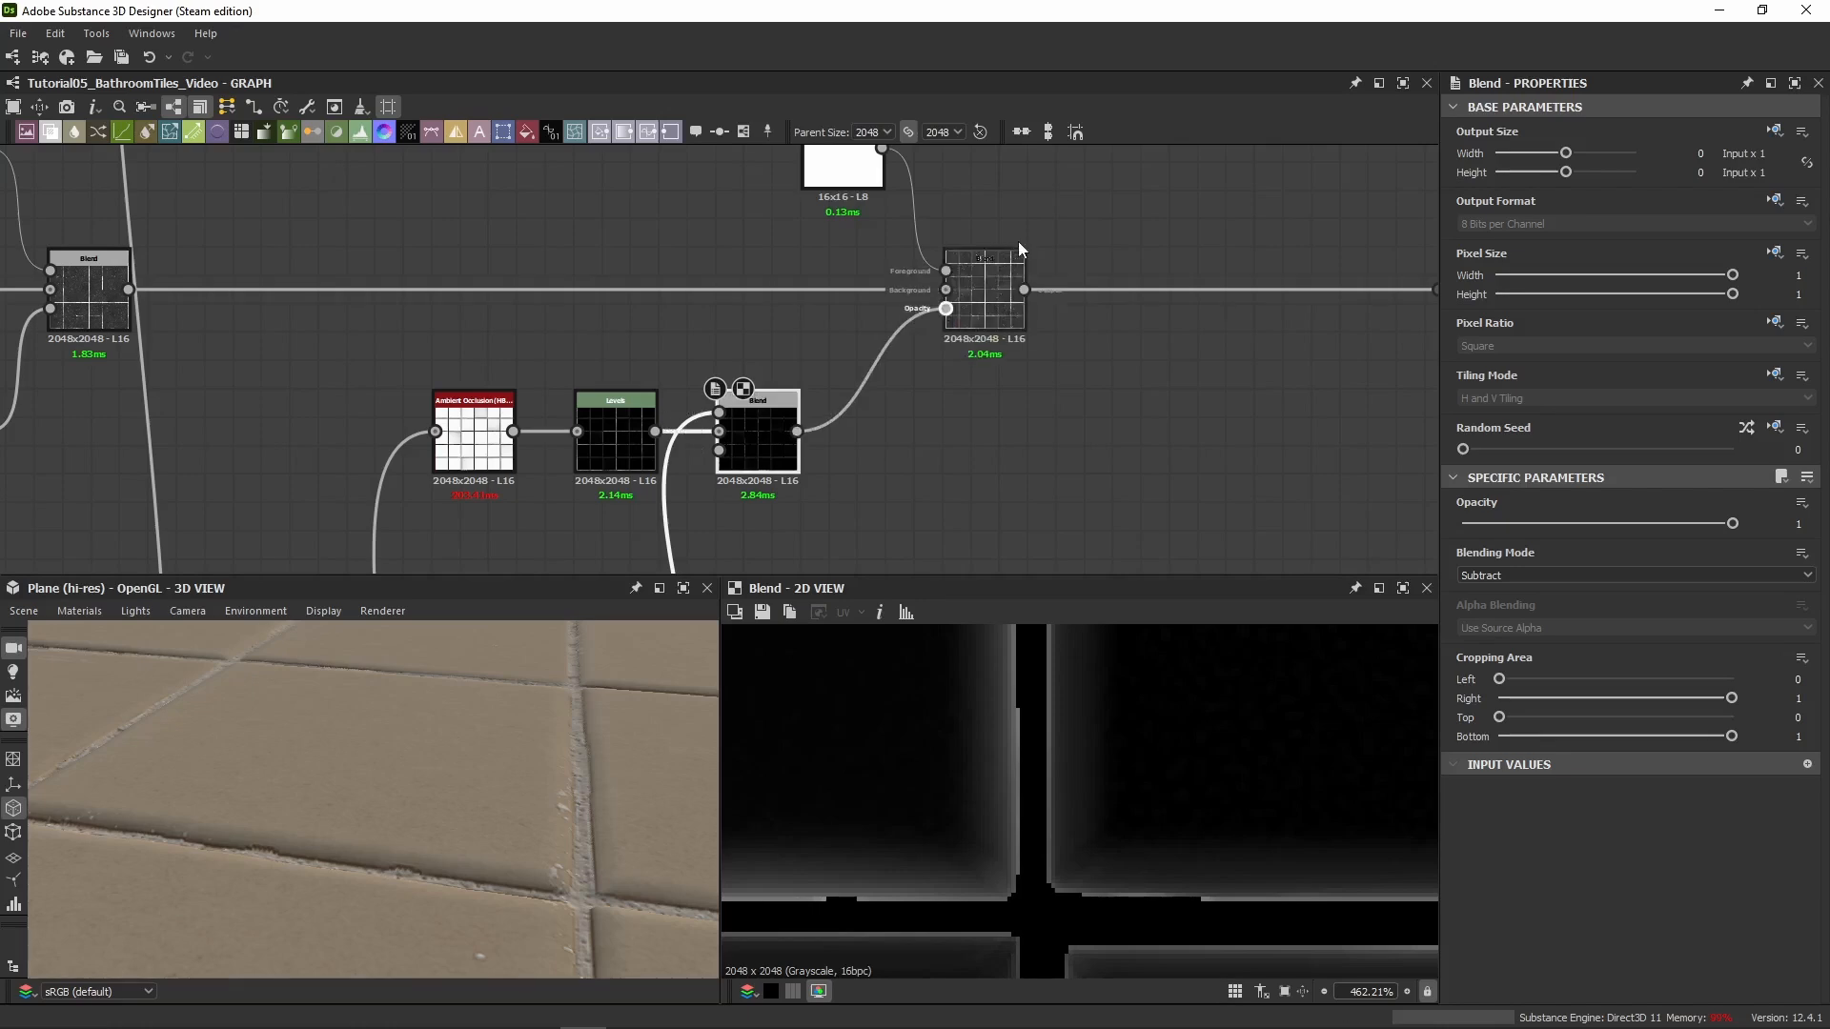
pyautogui.moveTo(964, 306); pyautogui.dragTo(979, 412, button='middle')
pyautogui.moveTo(979, 413); pyautogui.dragTo(895, 412)
# Compare the last grayscale Blend's result along the grout lines with the preceding Blend's output and the 3D plane
pyautogui.doubleClick(895, 411)
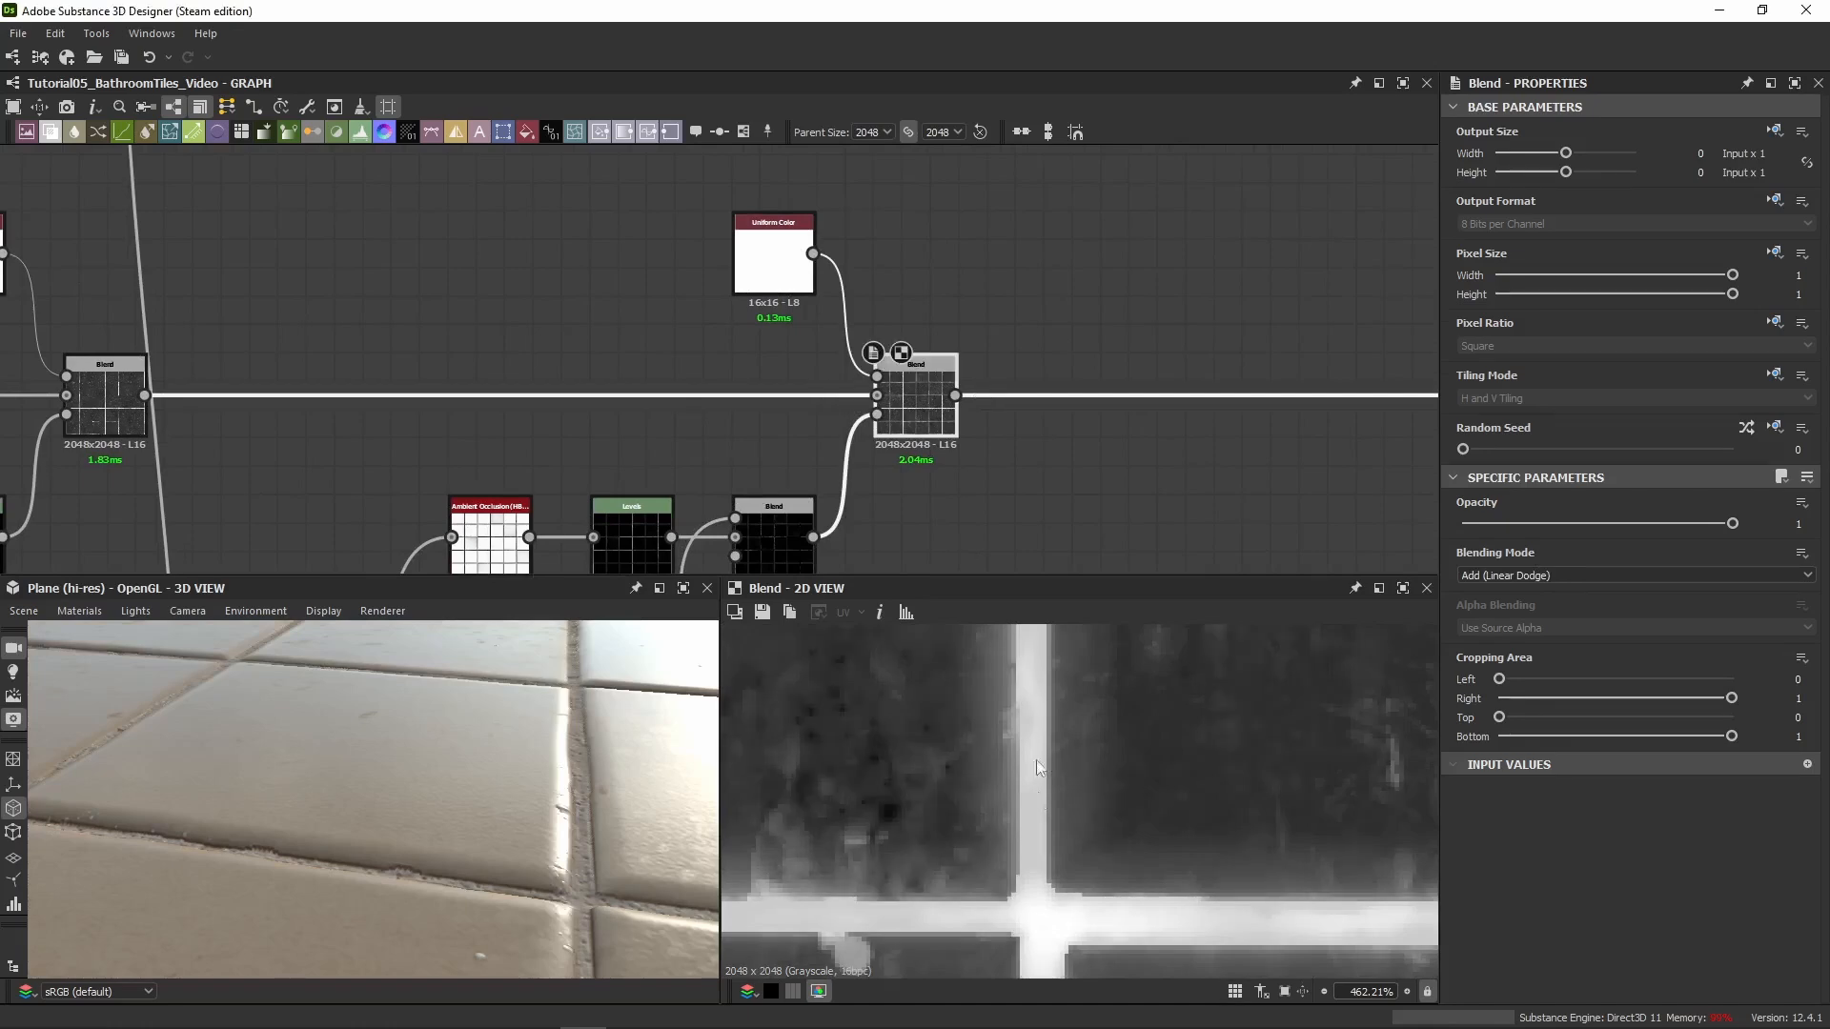
pyautogui.scroll(-6, 991, 780)
pyautogui.scroll(3, 984, 763)
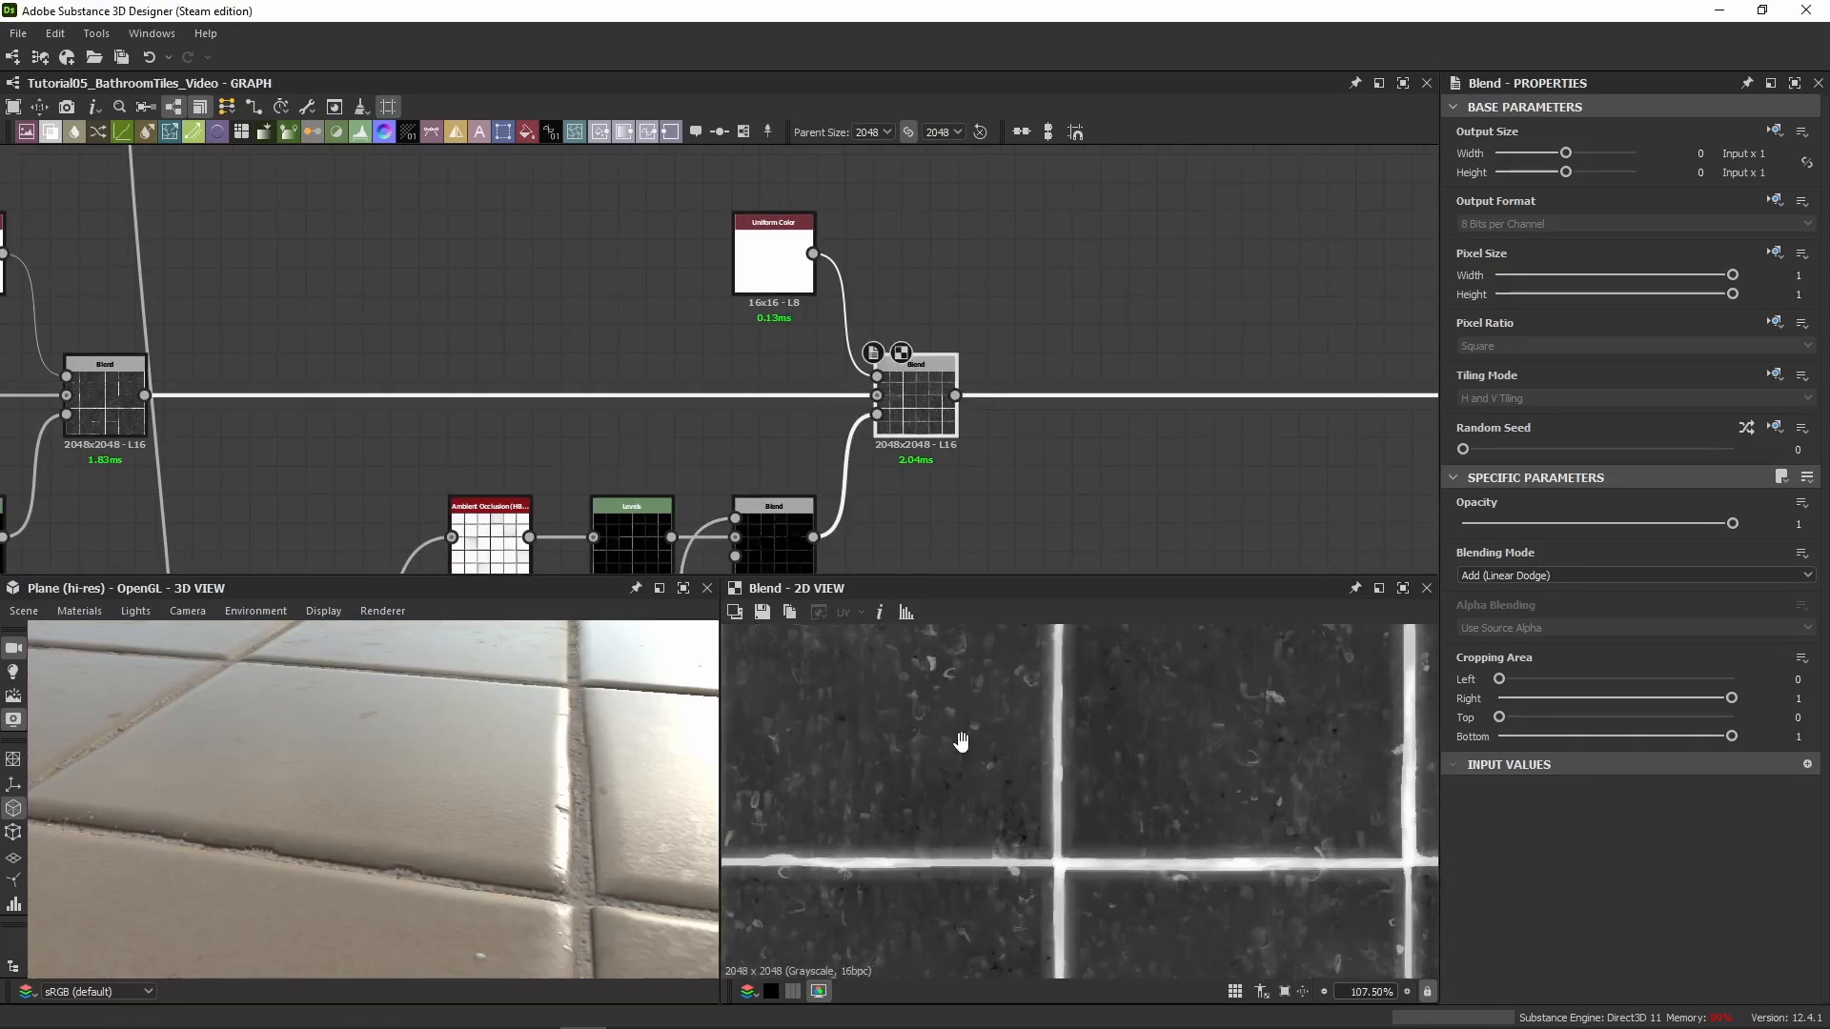
pyautogui.scroll(-2, 1010, 753)
pyautogui.scroll(5, 1088, 717)
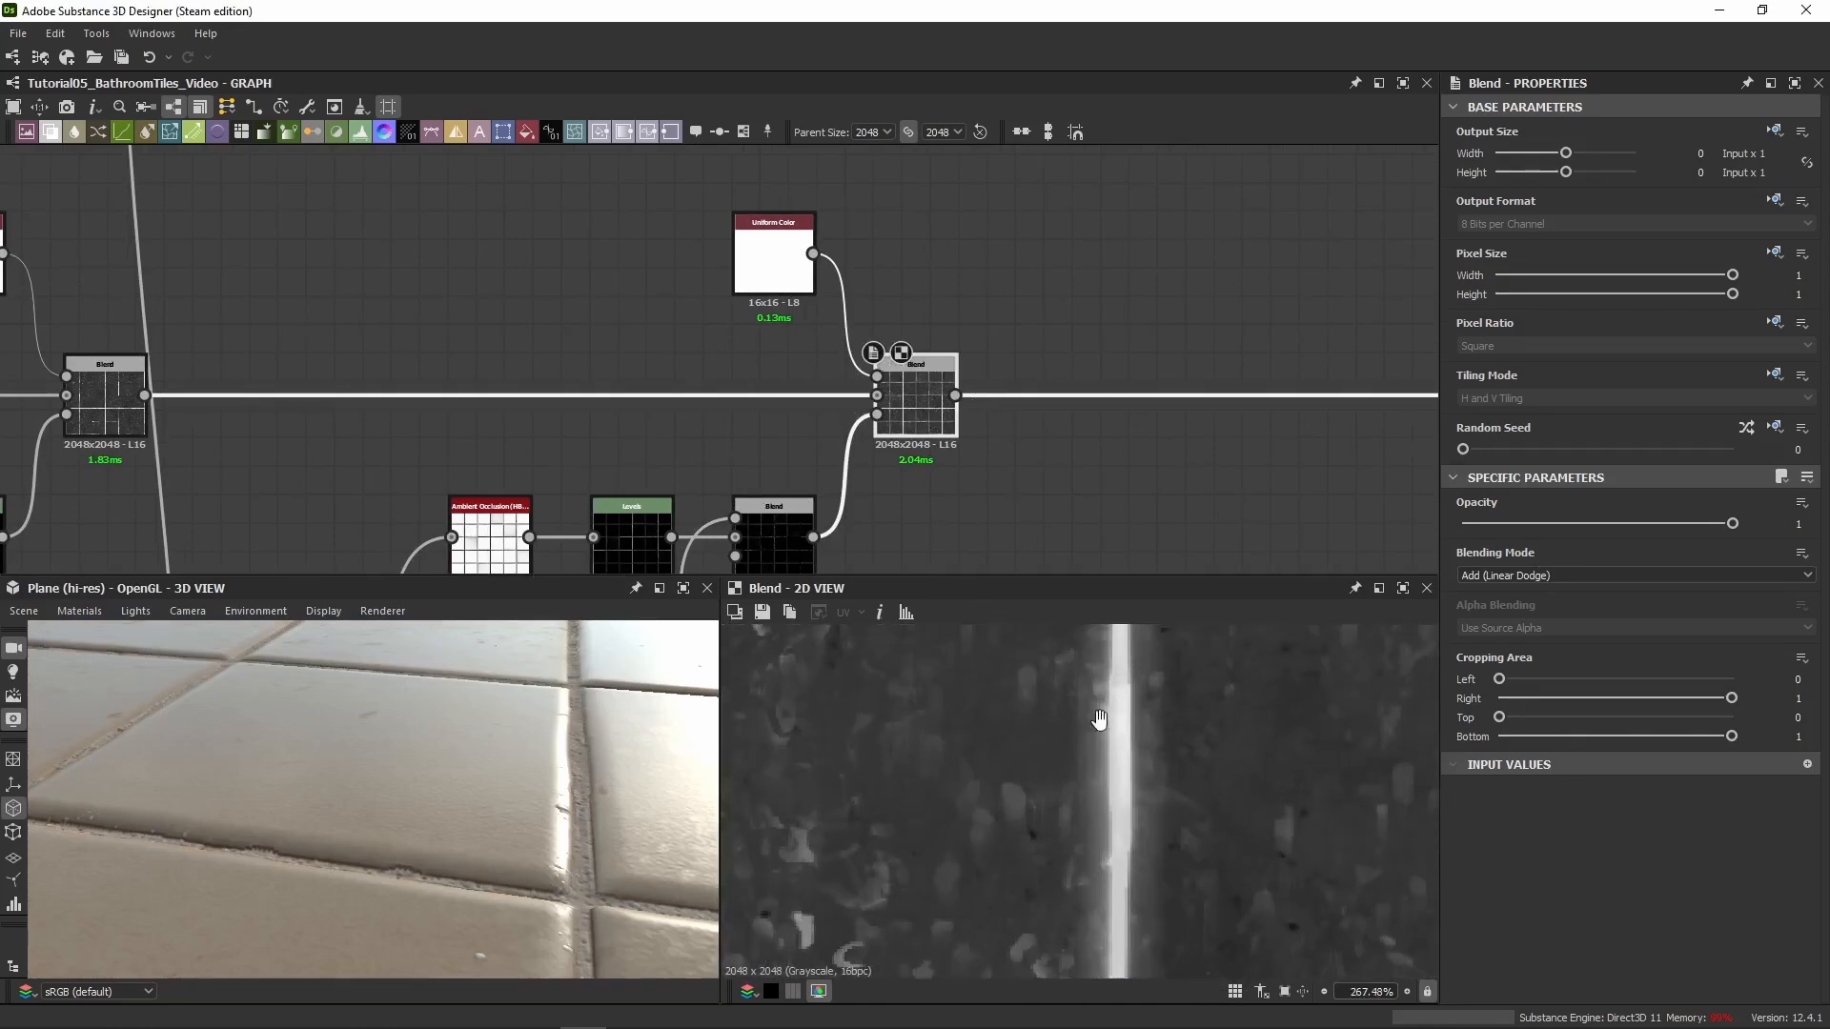
pyautogui.scroll(4, 1101, 829)
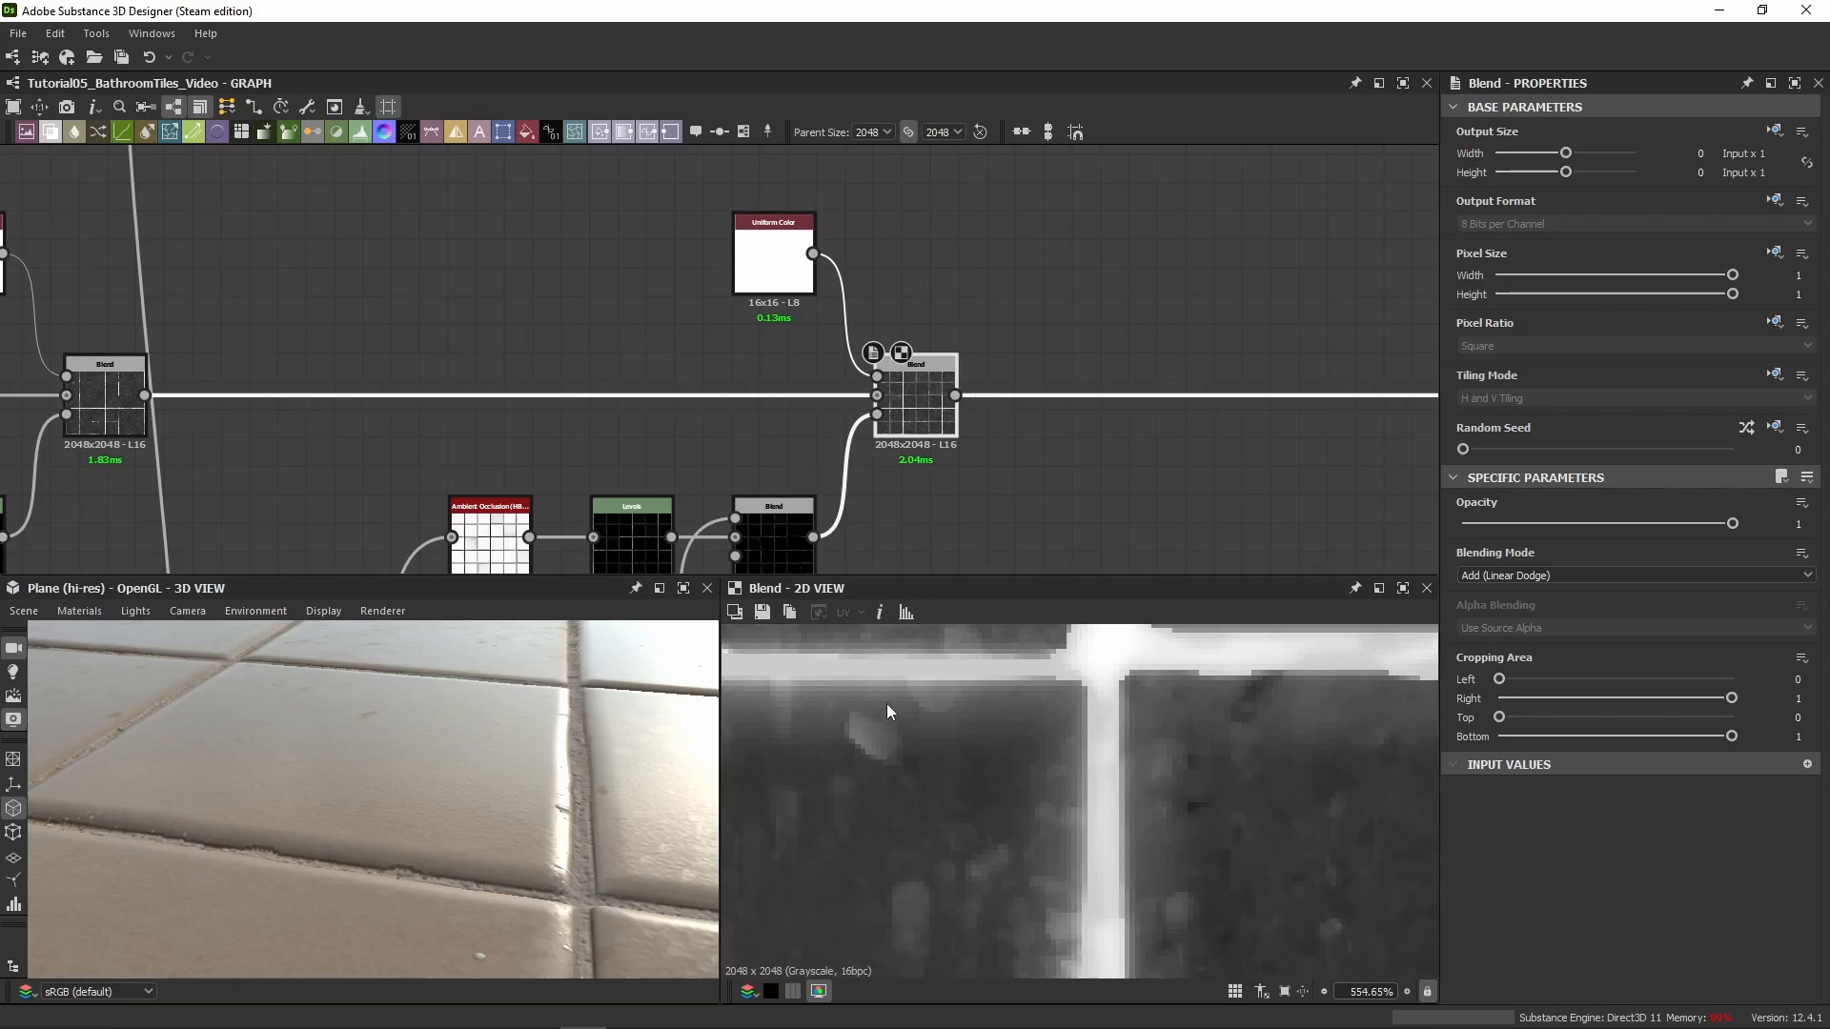
pyautogui.moveTo(511, 798)
pyautogui.mouseDown()
pyautogui.moveTo(501, 772)
pyautogui.moveTo(530, 803)
pyautogui.mouseUp()
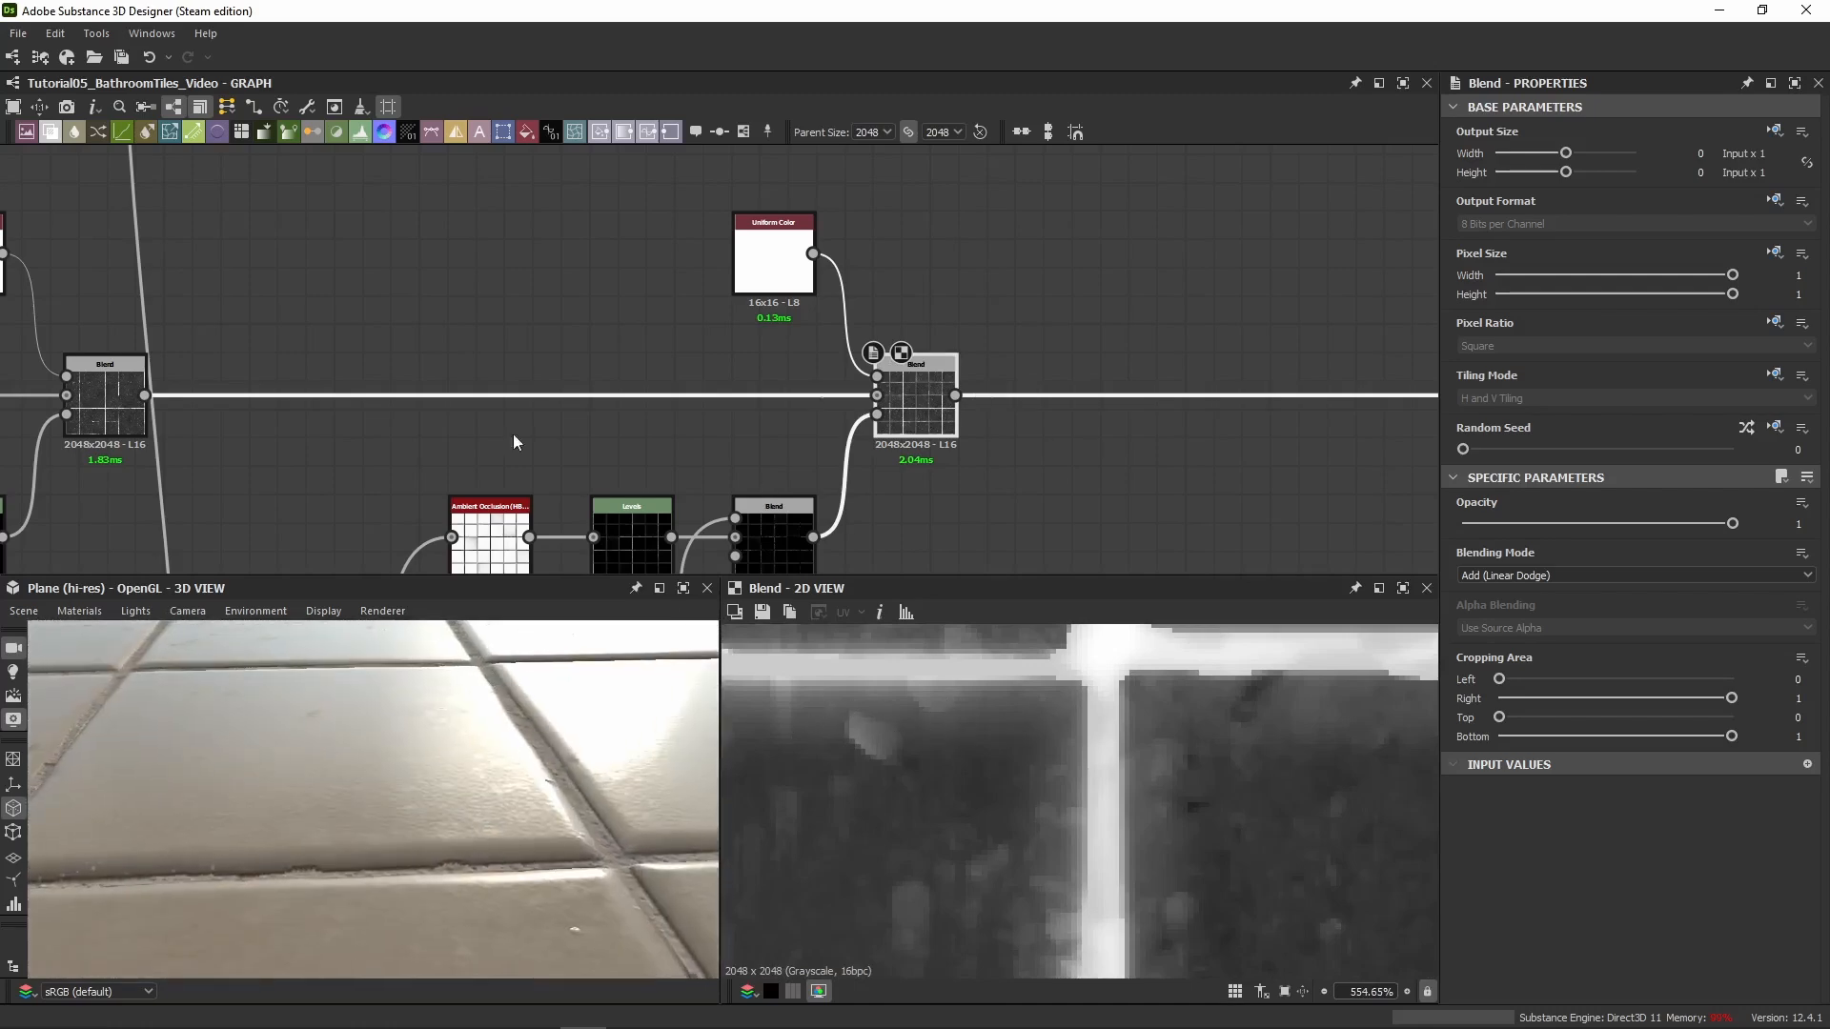
pyautogui.doubleClick(98, 422)
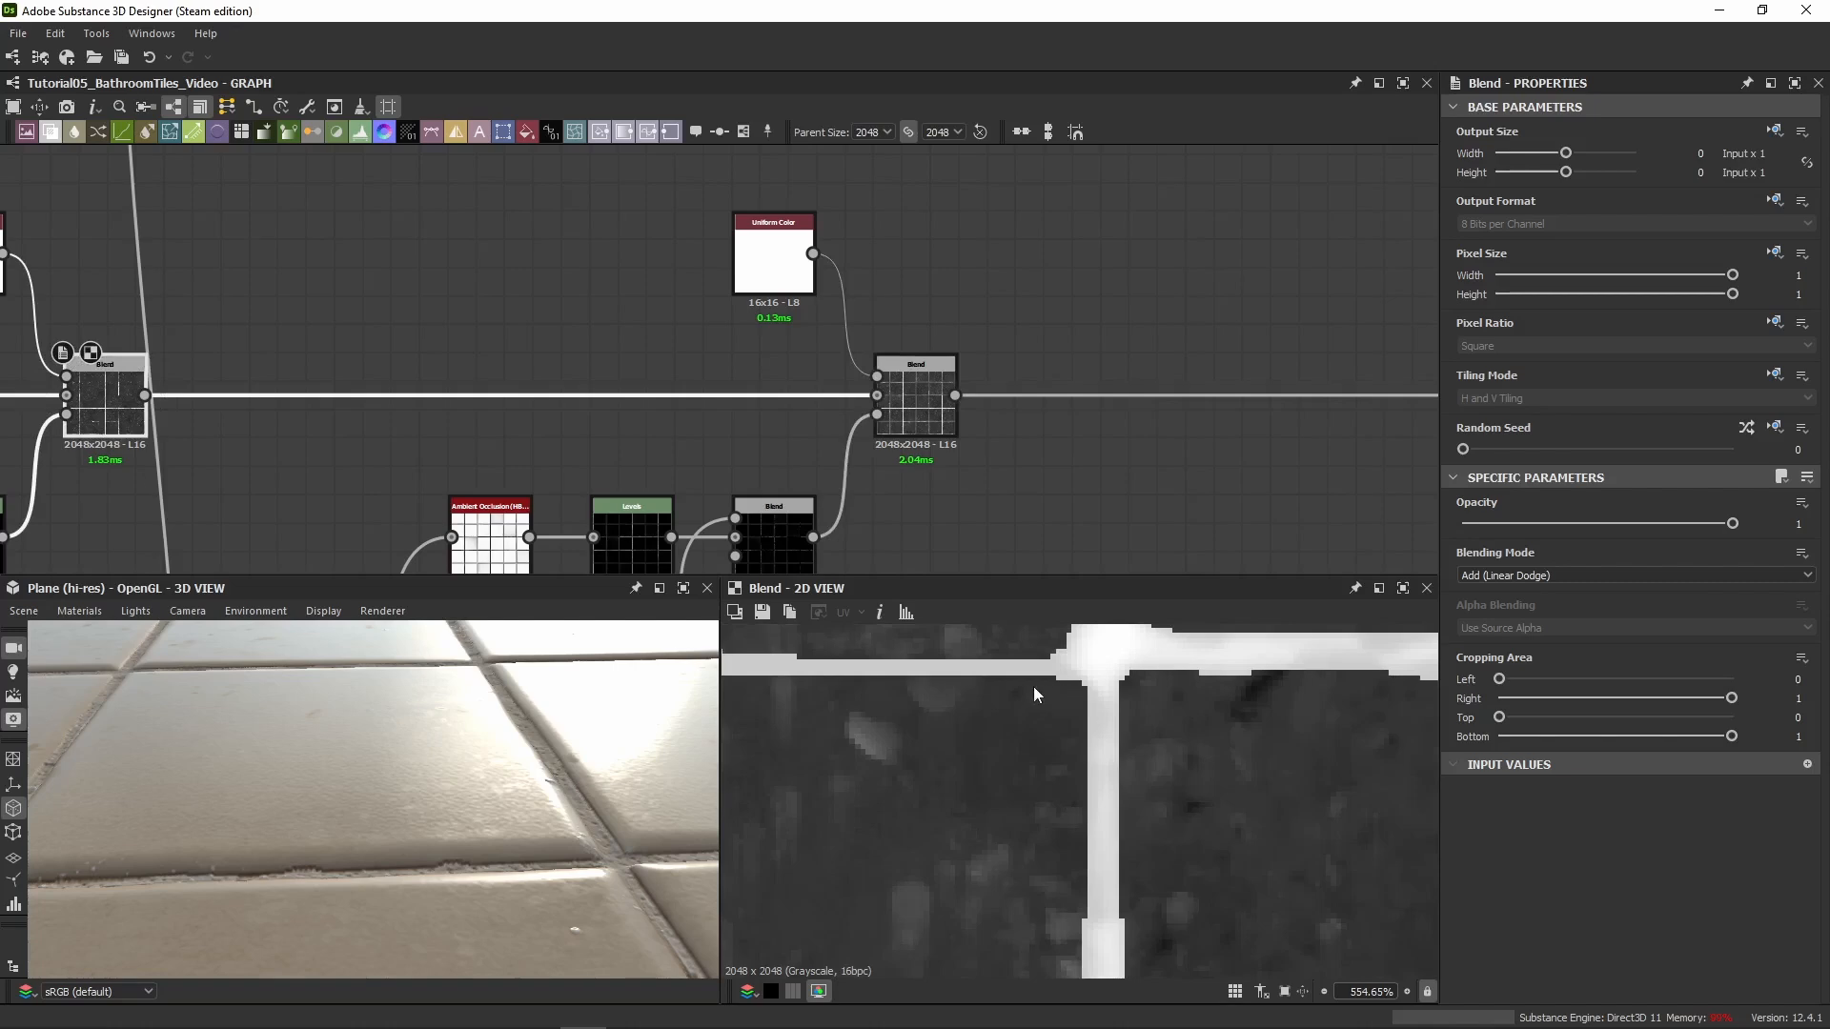
pyautogui.doubleClick(910, 427)
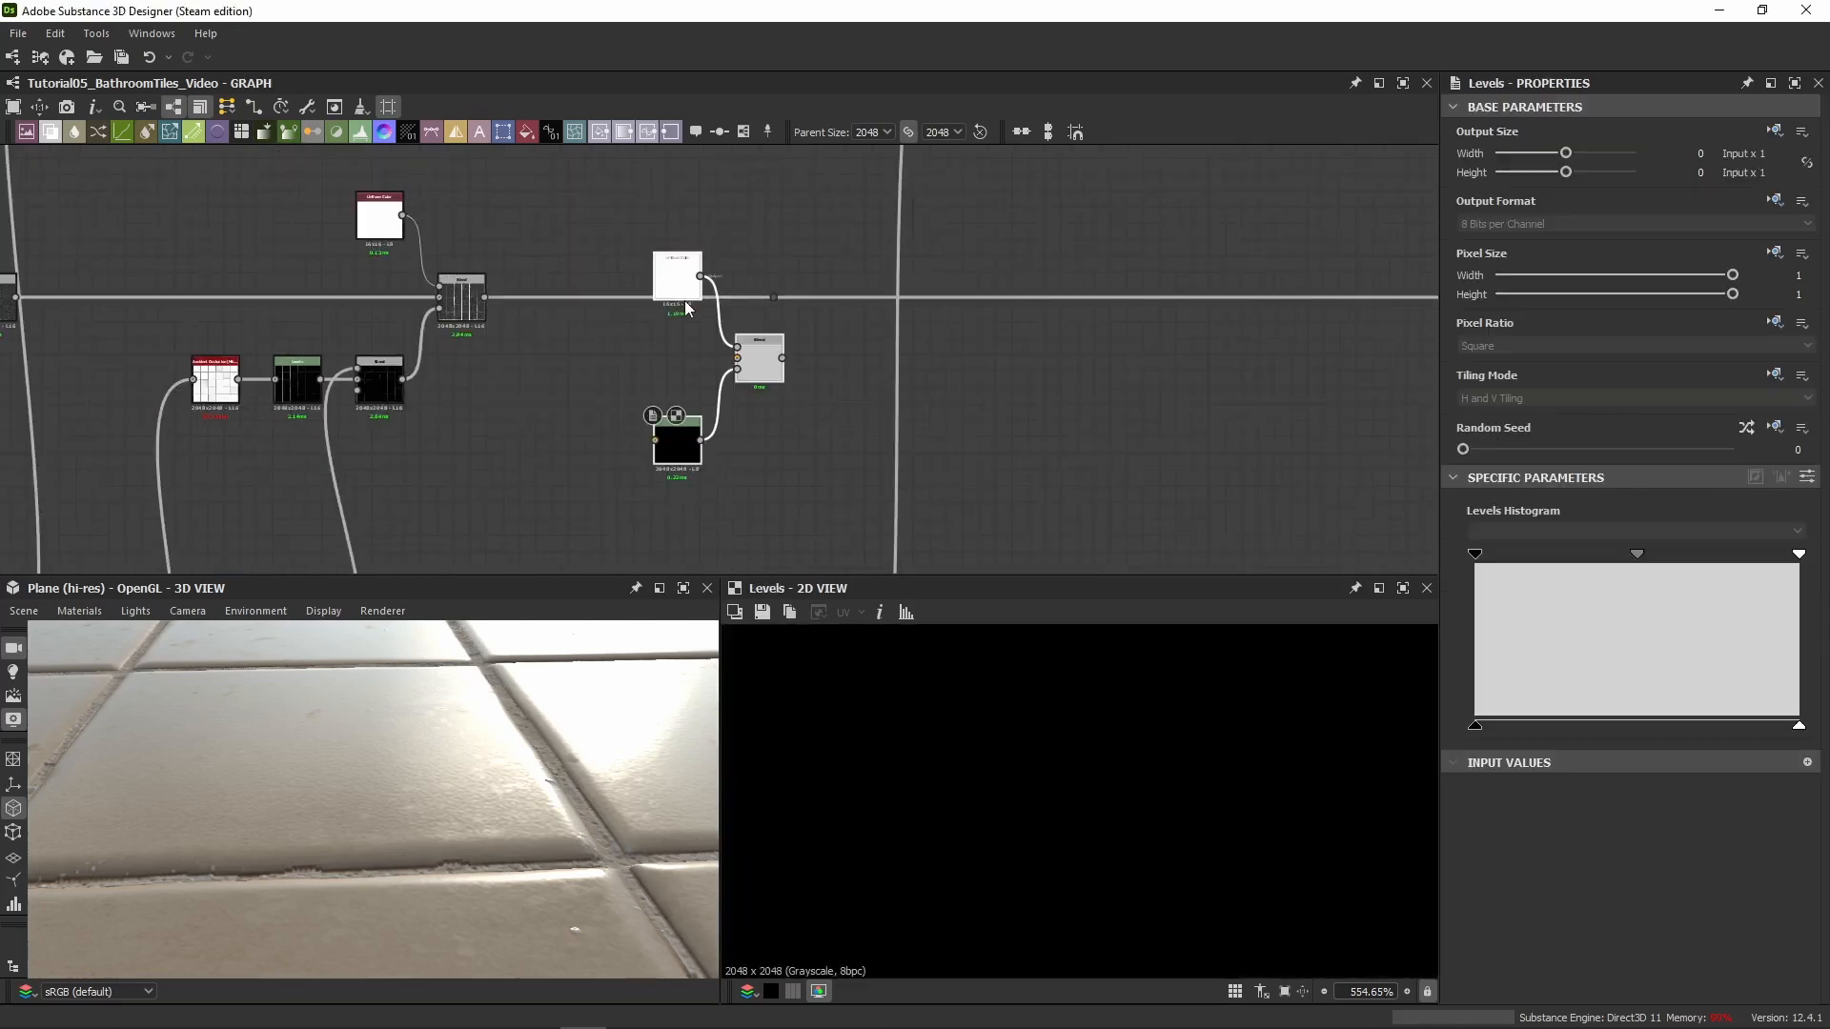
# Align the new Uniform Color, Levels and Blend group on the chain, link the last grayscale Blend to its Background, and preview the new Blend
pyautogui.moveTo(682, 296); pyautogui.dragTo(618, 235)
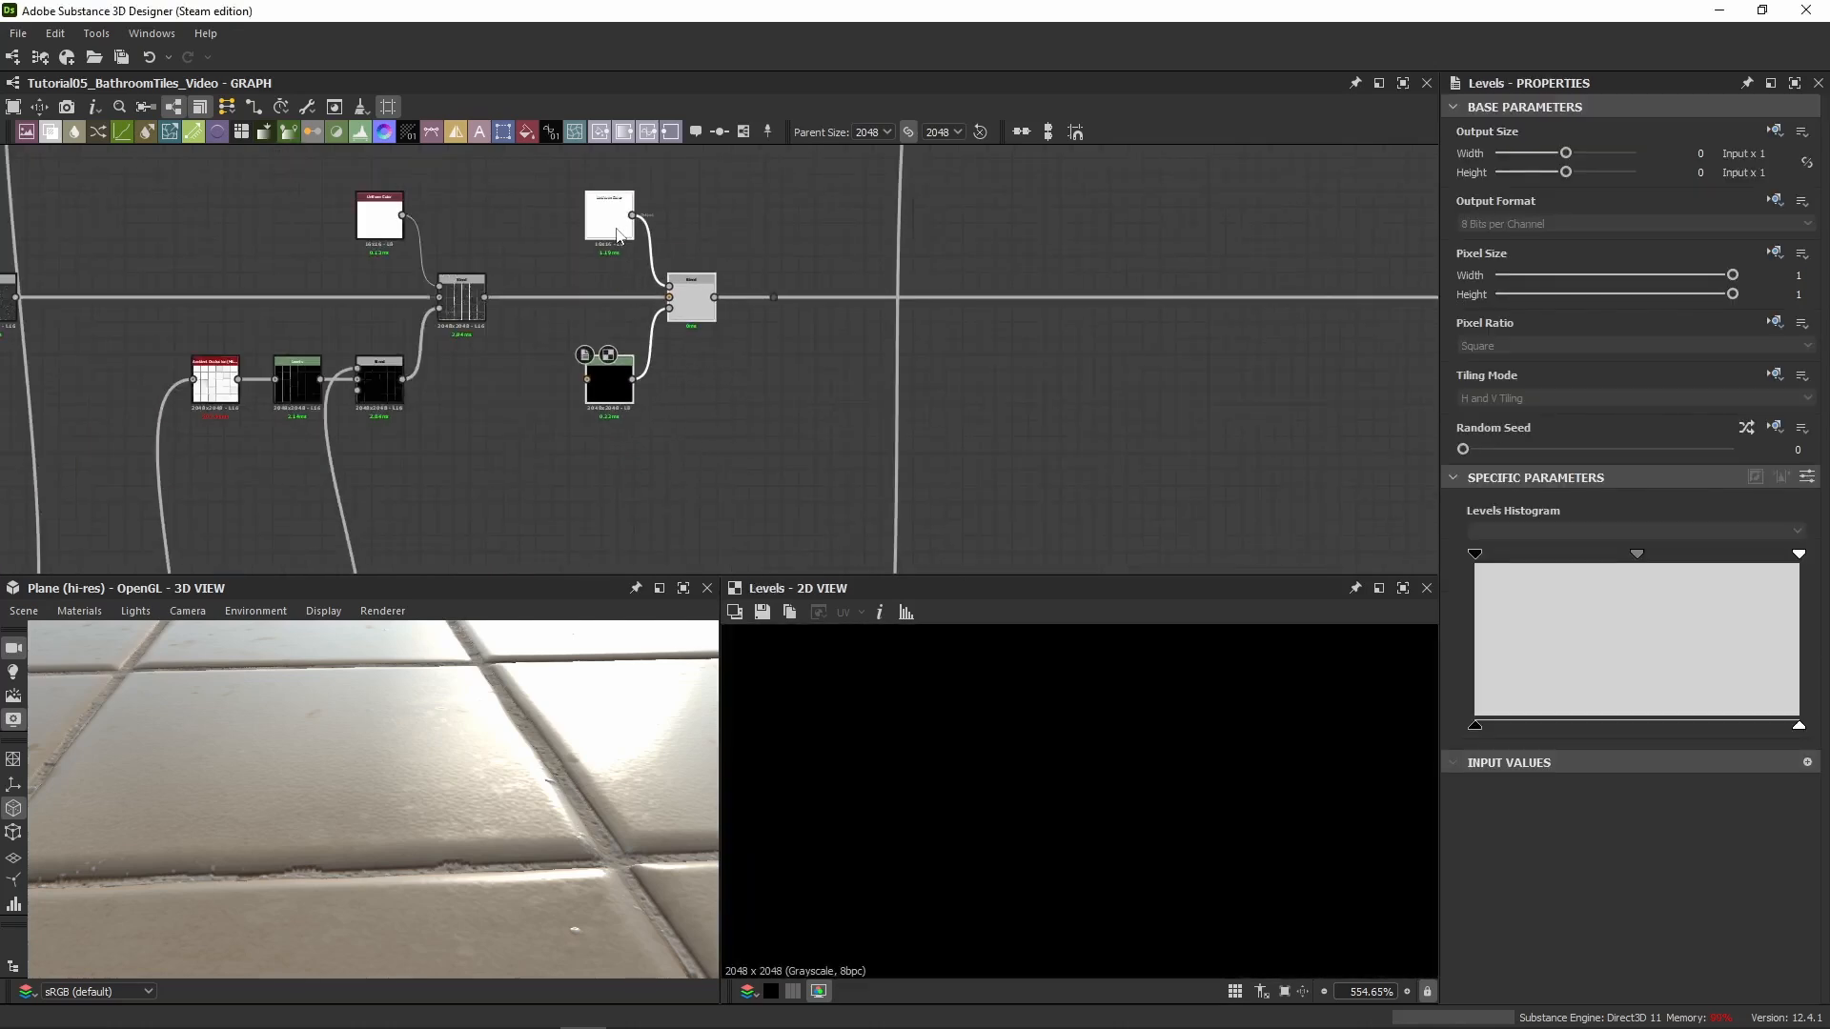
pyautogui.click(484, 319)
pyautogui.moveTo(517, 329); pyautogui.dragTo(547, 401, button='middle')
pyautogui.scroll(2, 548, 408)
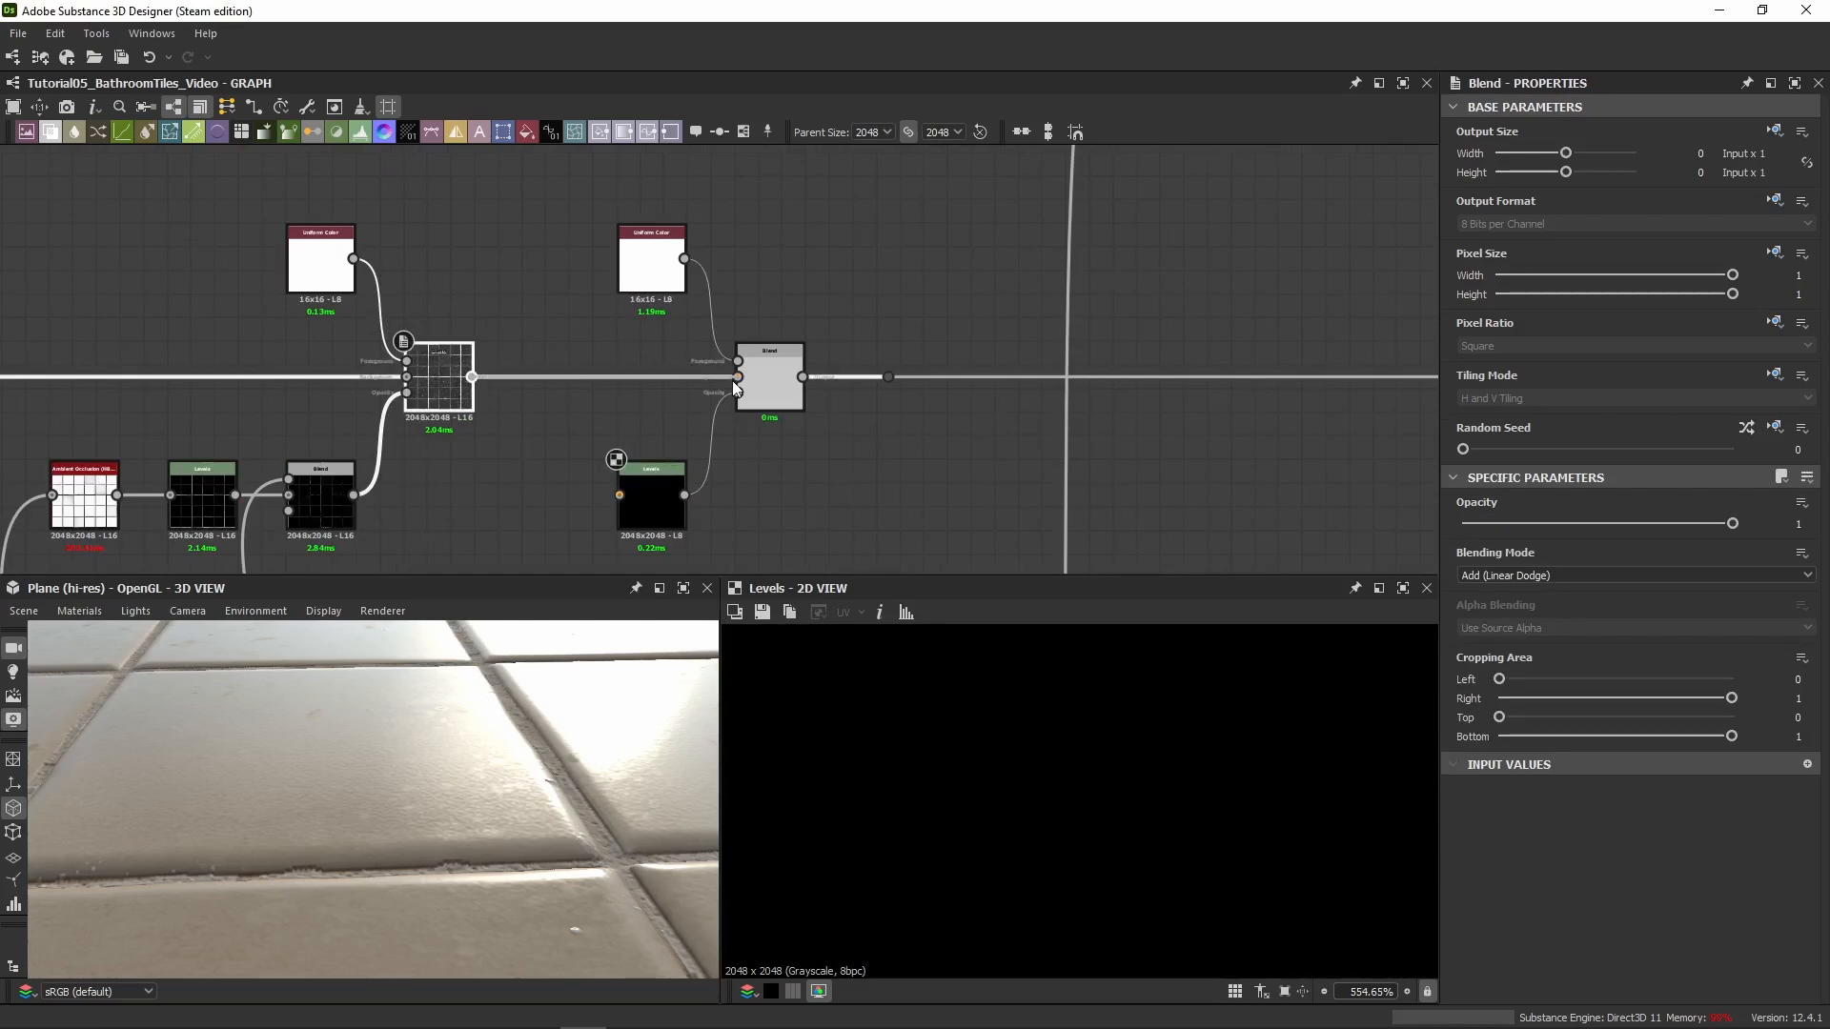
pyautogui.doubleClick(768, 392)
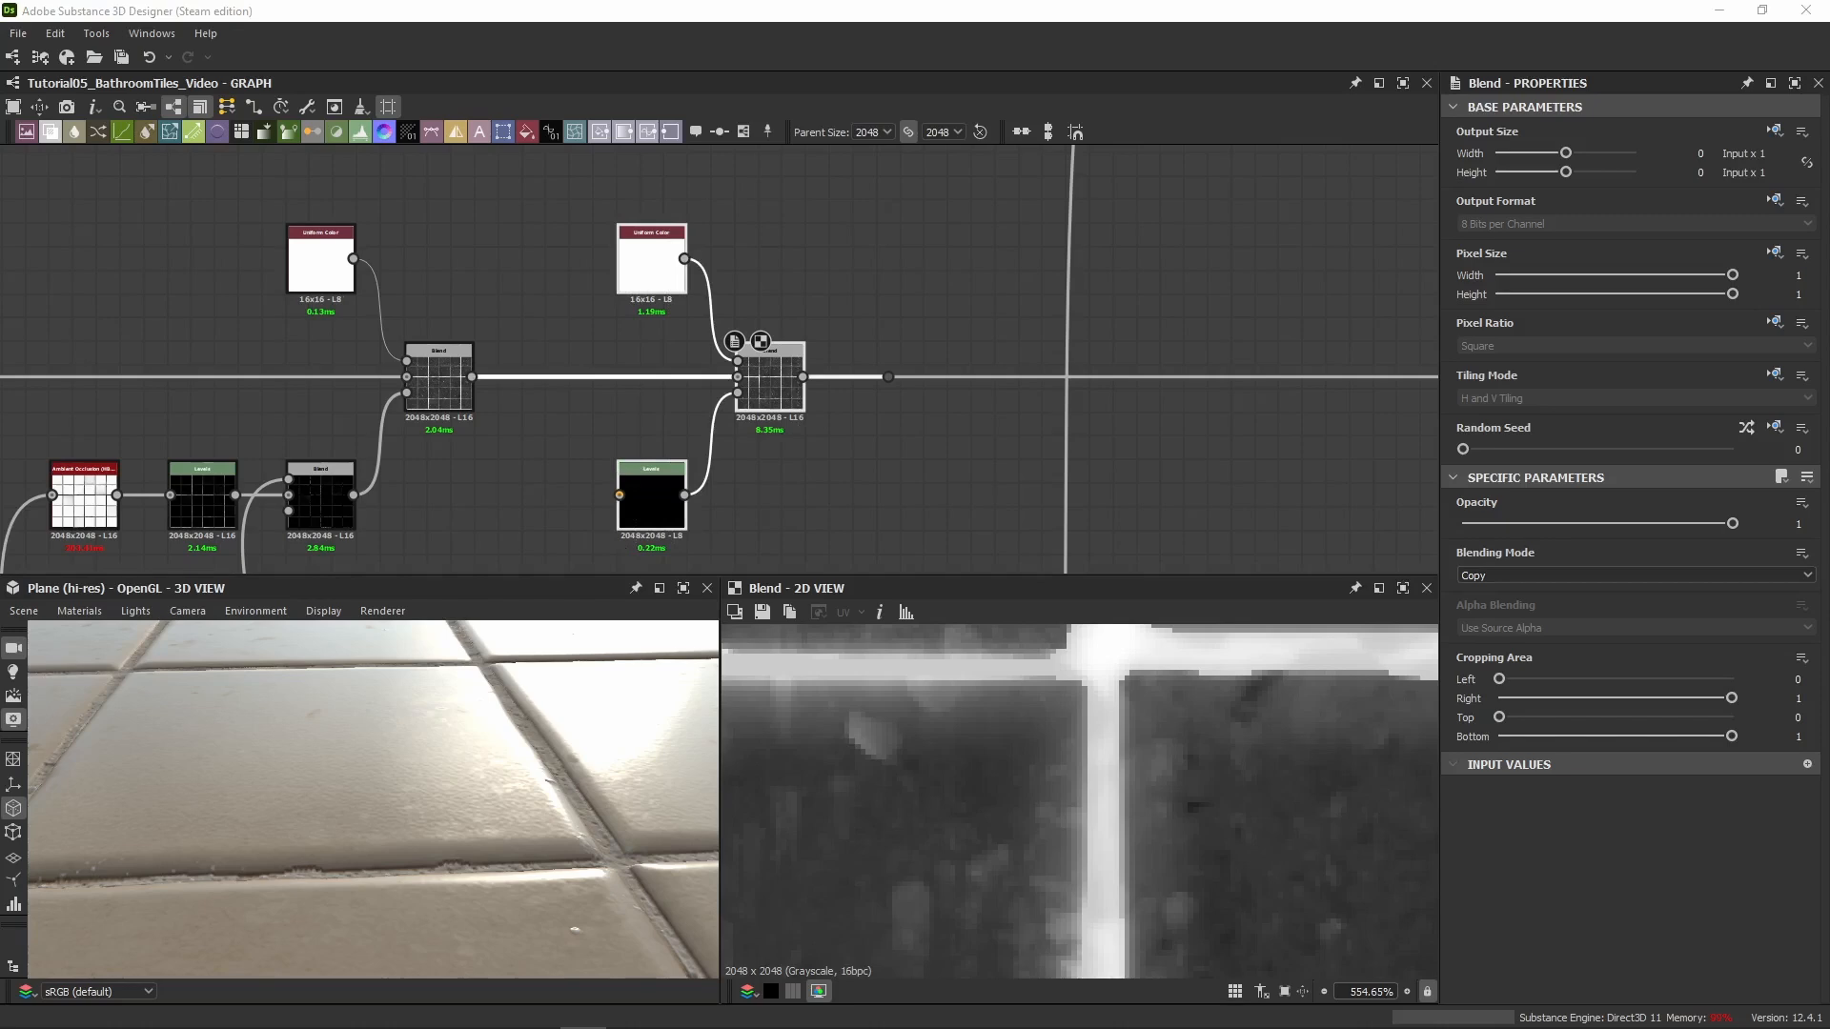
# Link the Grout Edge Cuts mask to the input of the Levels in the newest blend group
pyautogui.scroll(-5, 1049, 491)
pyautogui.moveTo(918, 542); pyautogui.dragTo(907, 267, button='middle')
pyautogui.scroll(7, 992, 476)
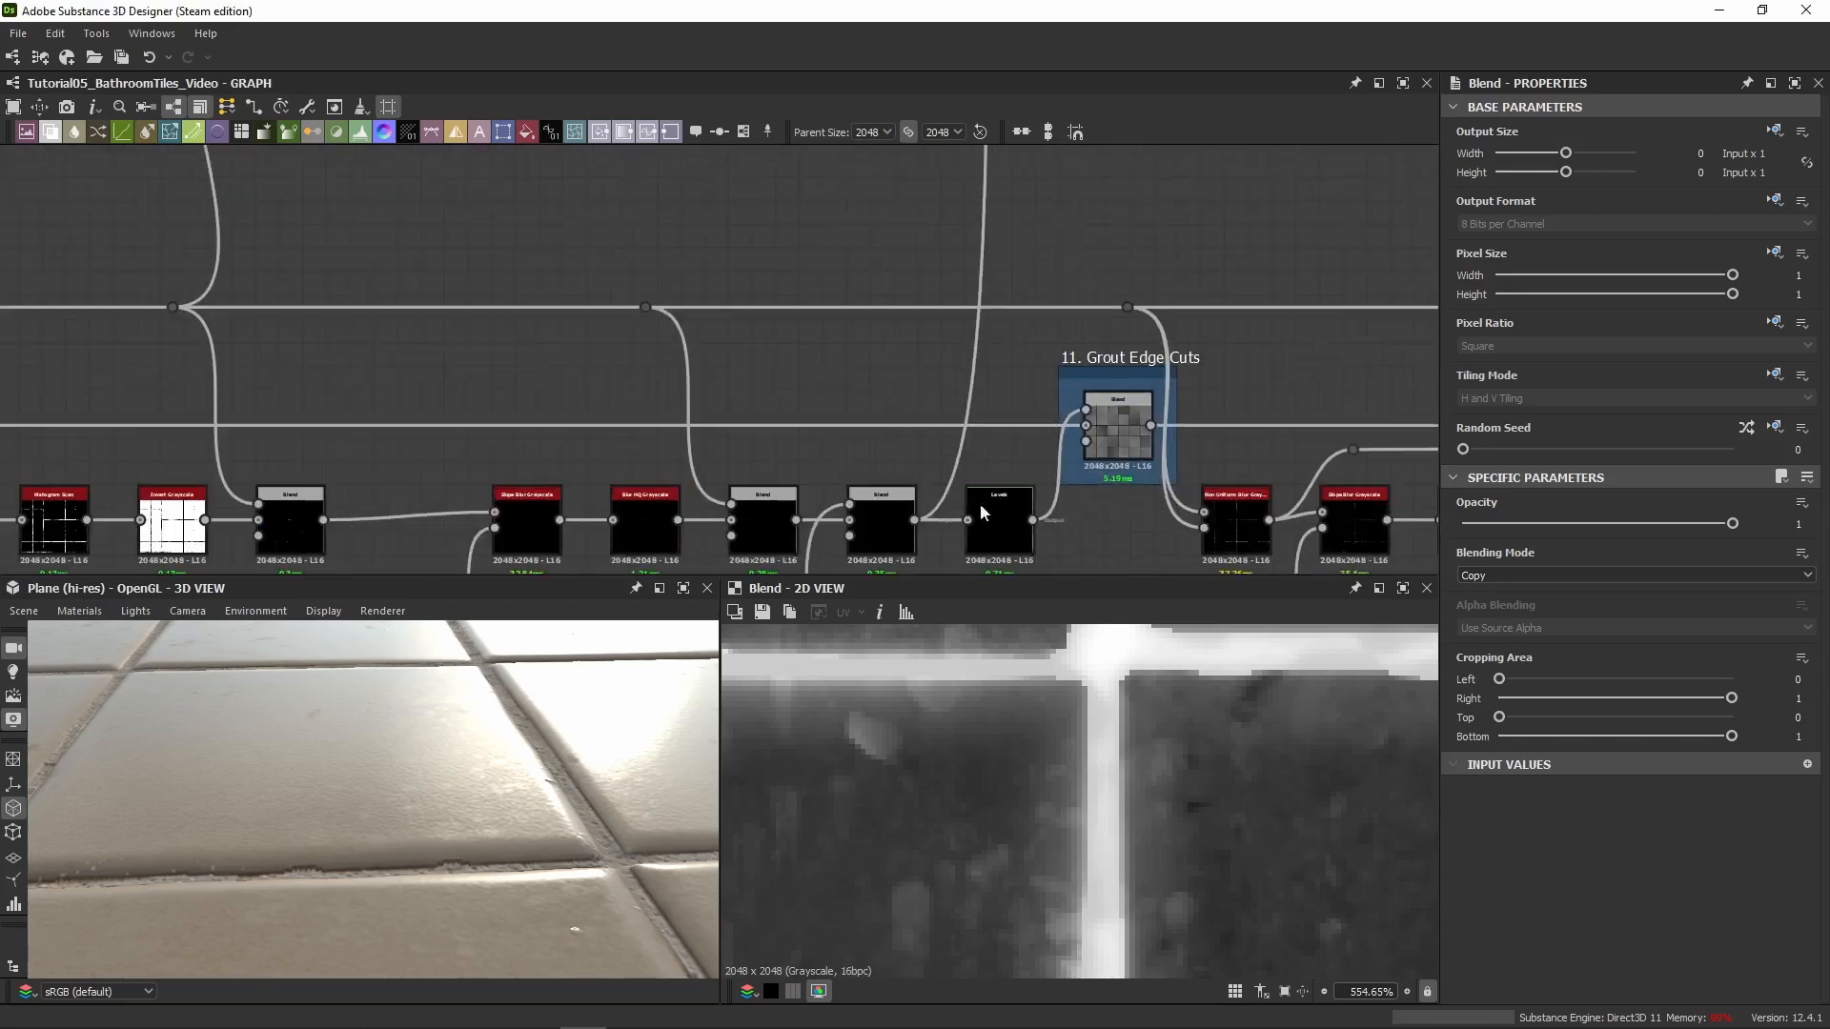
pyautogui.click(894, 522)
pyautogui.scroll(-5, 907, 511)
pyautogui.moveTo(886, 389); pyautogui.dragTo(874, 557, button='middle')
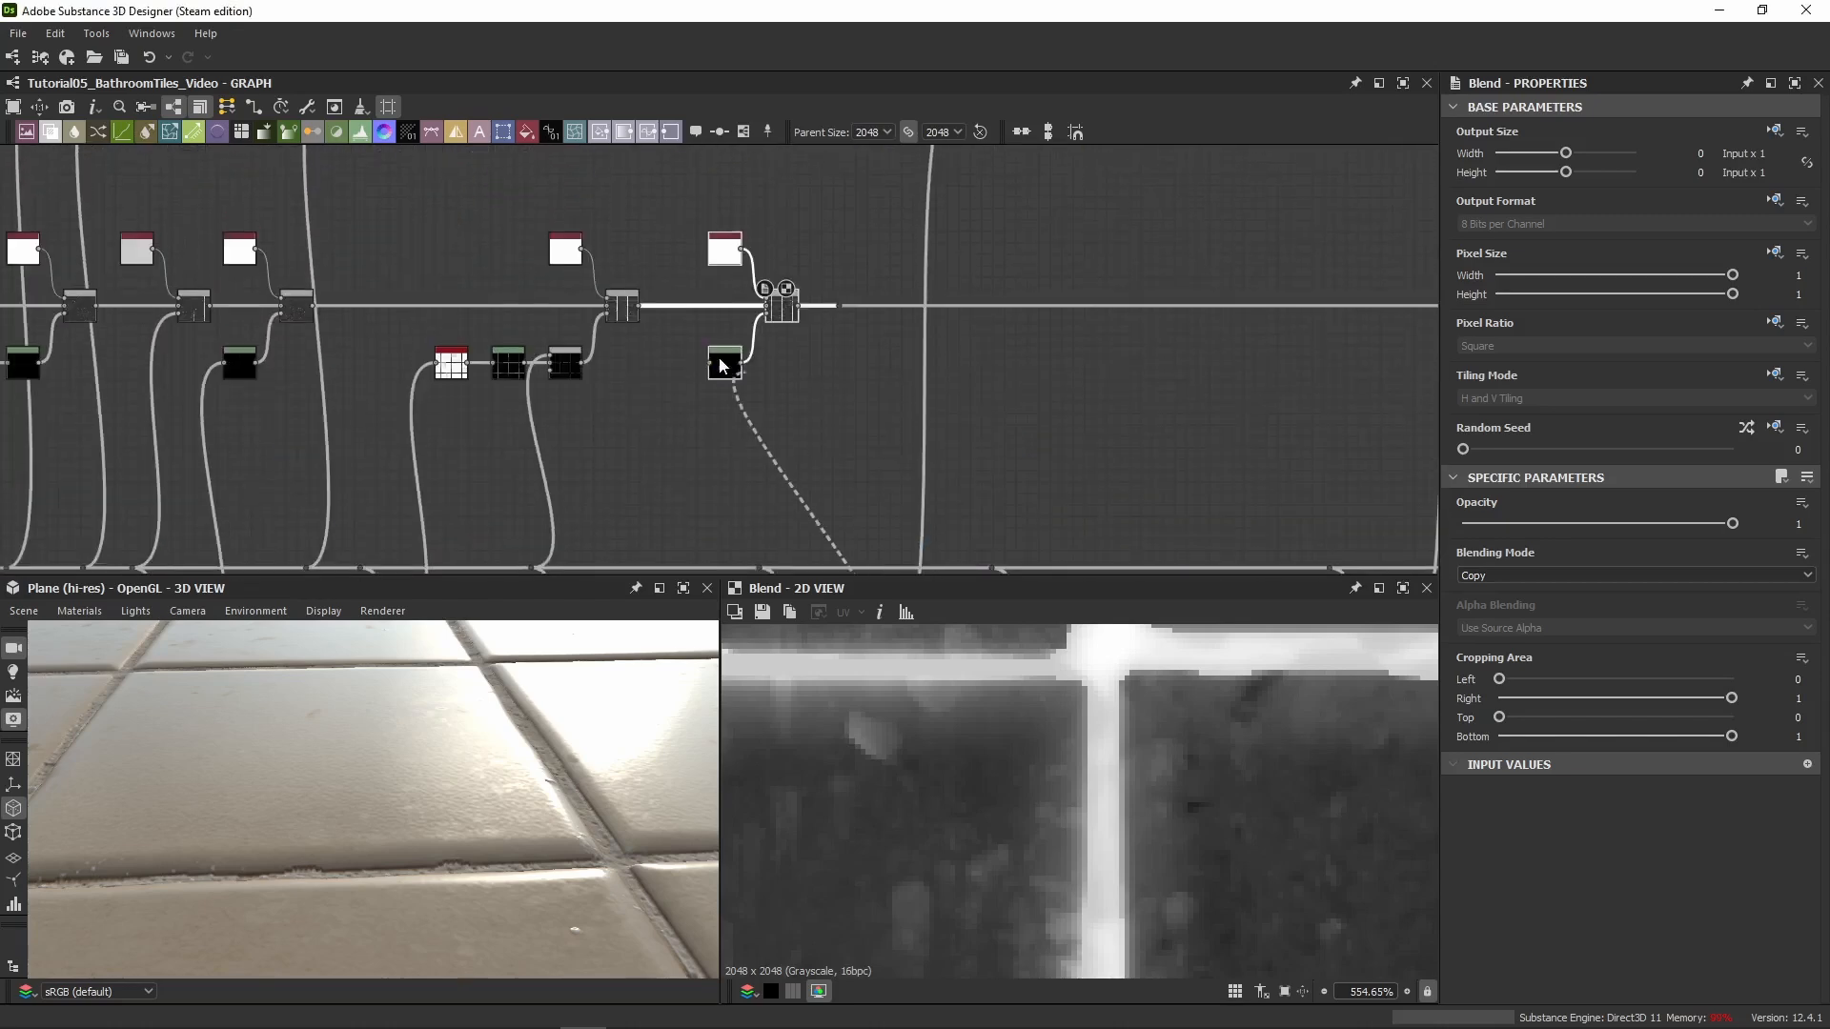
pyautogui.click(715, 368)
# Move the Grout Edge Cuts blend group and its reroute dot further along the chain, past the vertical link
pyautogui.moveTo(858, 222); pyautogui.dragTo(887, 370)
pyautogui.click(1014, 221)
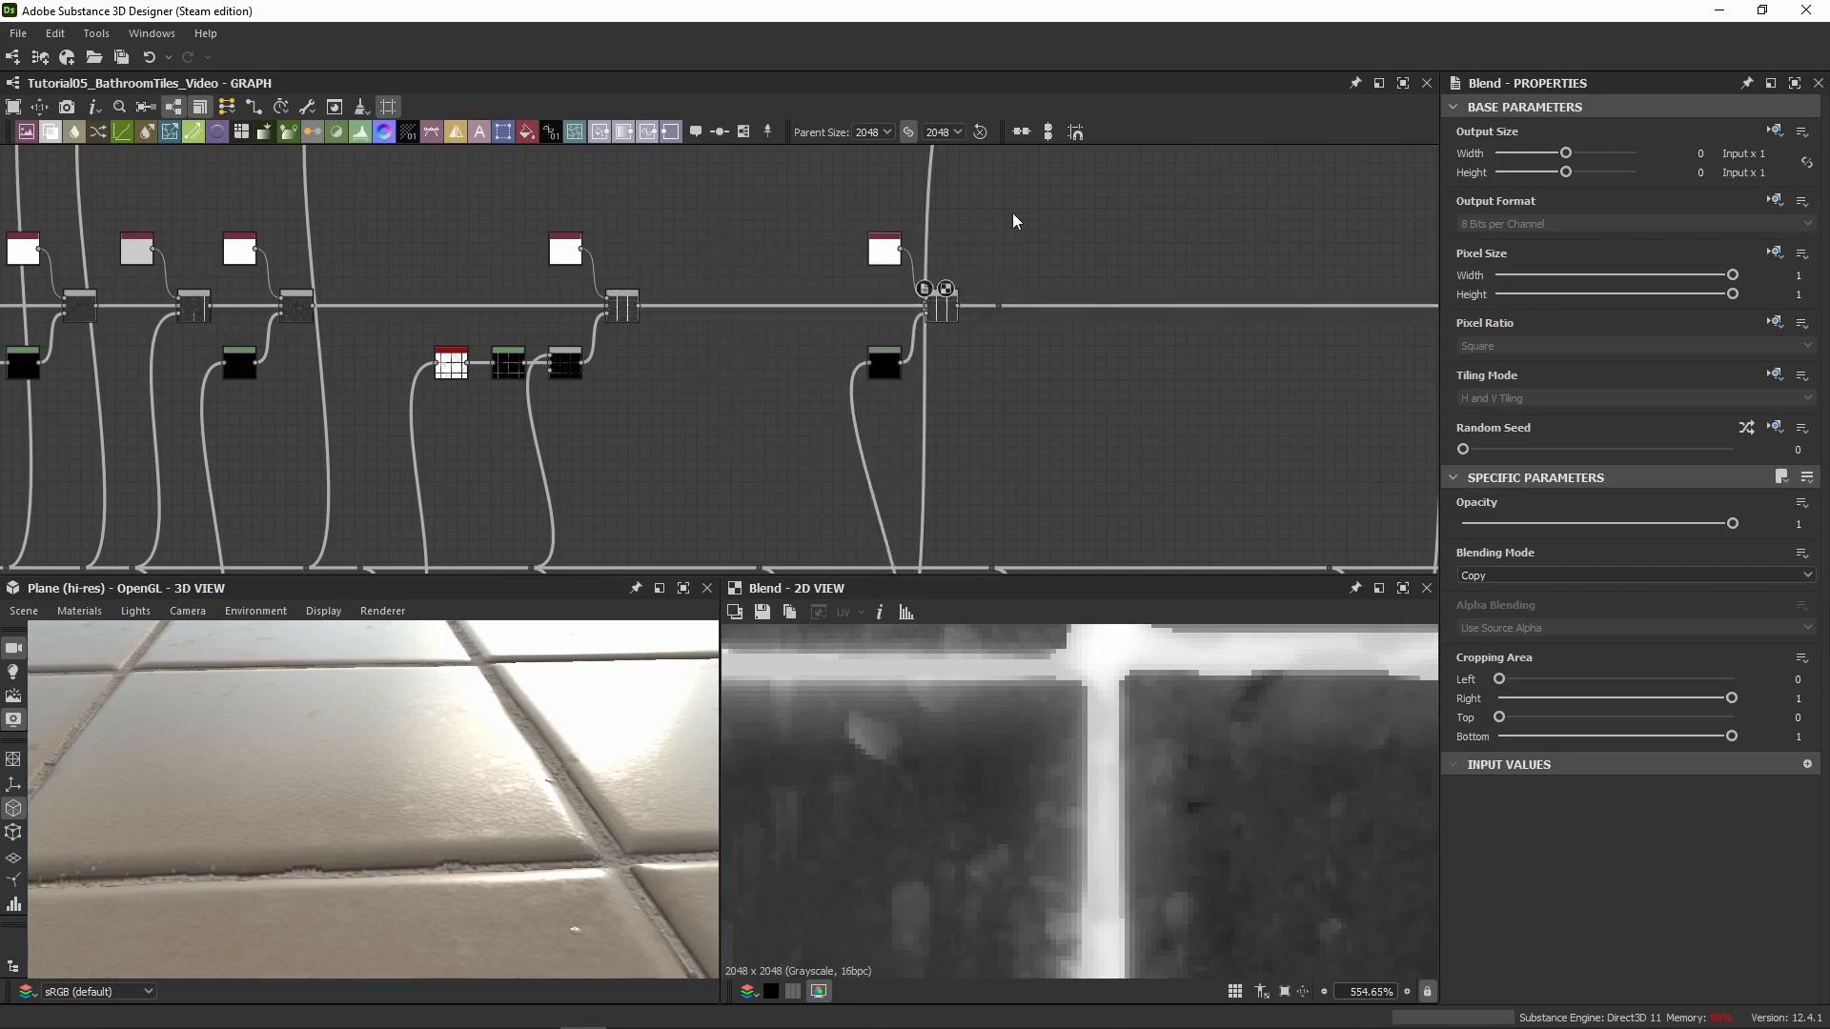
pyautogui.scroll(3, 1030, 323)
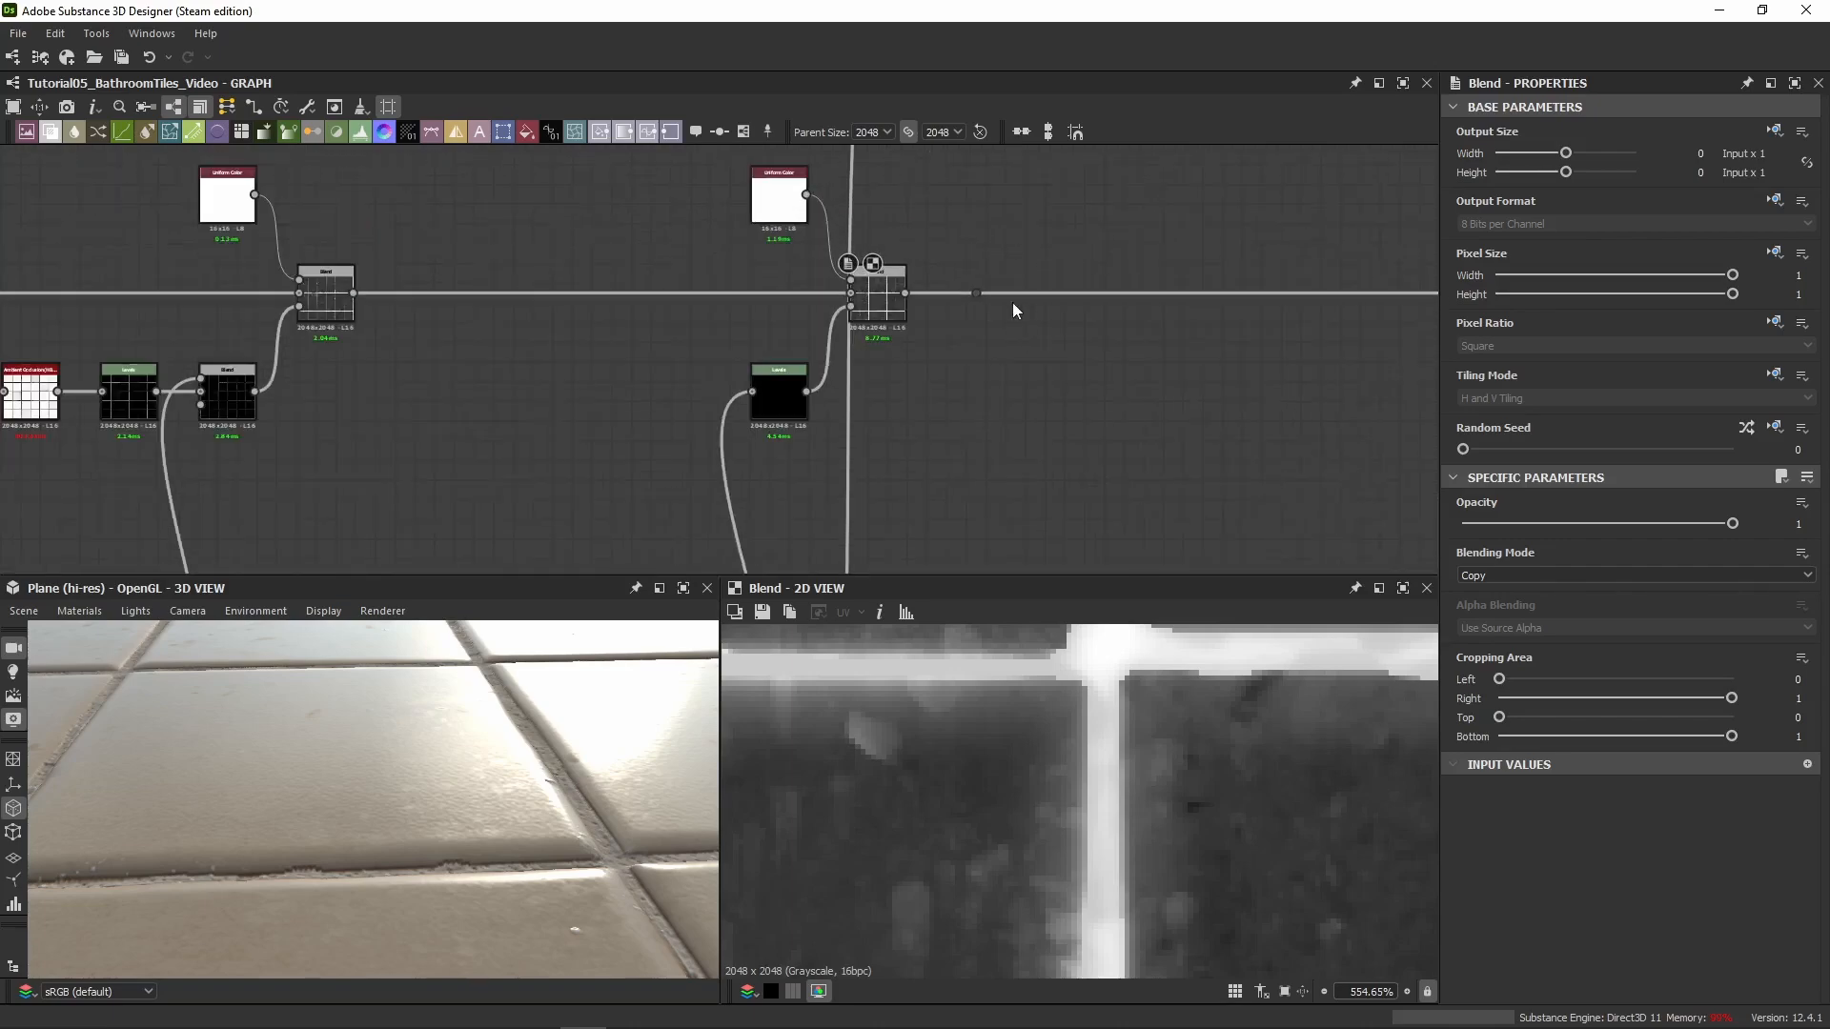
pyautogui.scroll(-7, 962, 281)
pyautogui.scroll(3, 951, 244)
pyautogui.scroll(3, 951, 244)
pyautogui.moveTo(1003, 242); pyautogui.dragTo(791, 405)
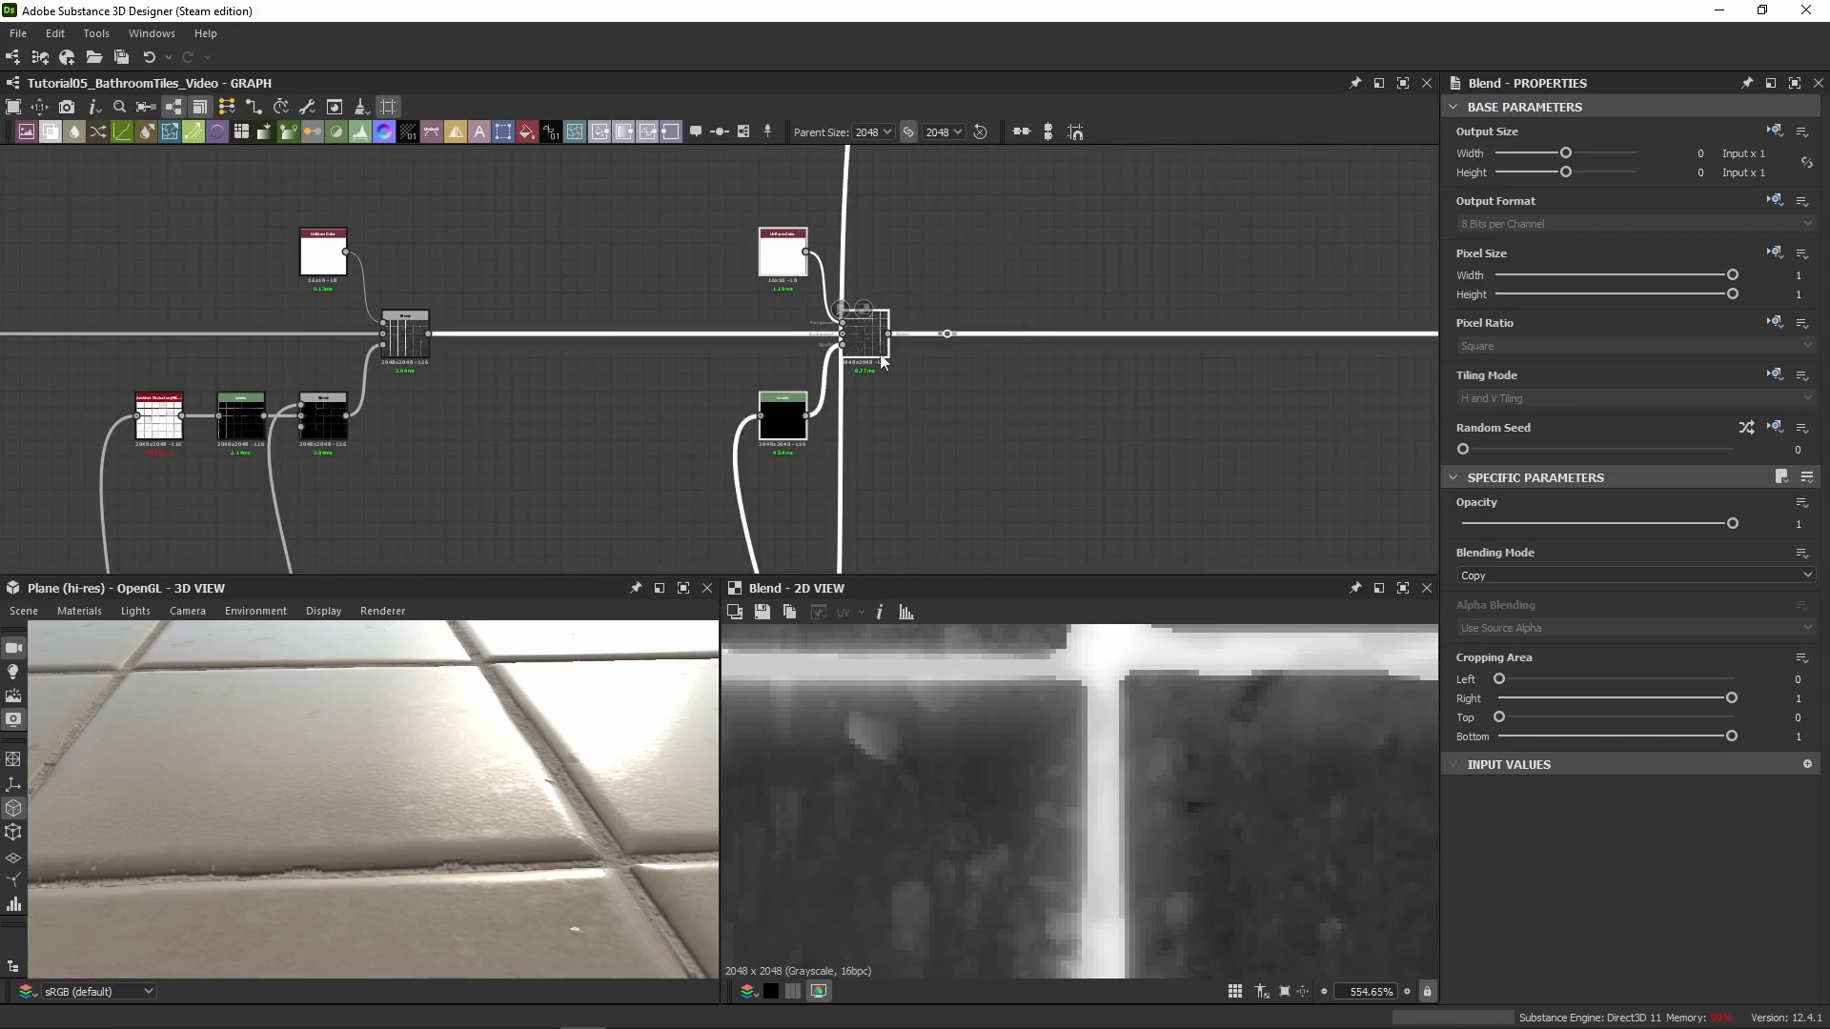
pyautogui.moveTo(875, 351); pyautogui.dragTo(1006, 350)
pyautogui.click(1039, 284)
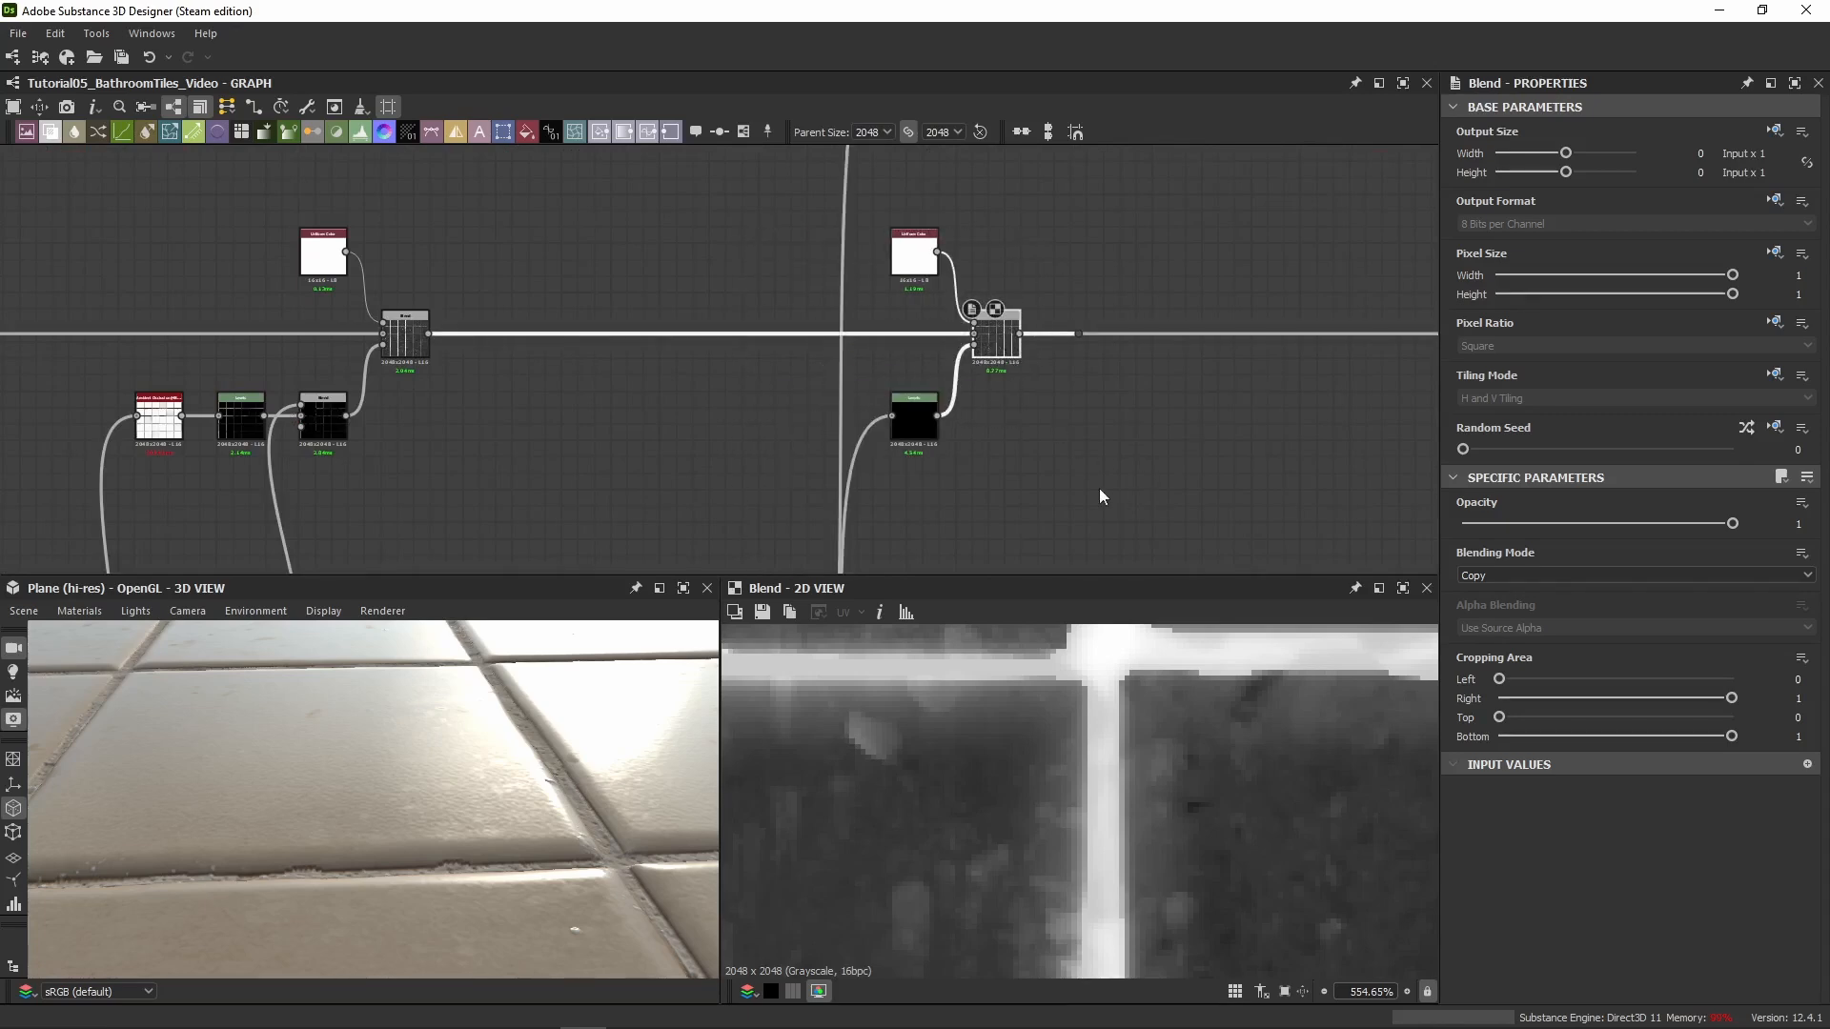
# Examine the Grout Edge Cuts Levels parameters and its mask along the grout, alongside the grout edges on the 3D plane
pyautogui.click(914, 419)
pyautogui.click(1807, 479)
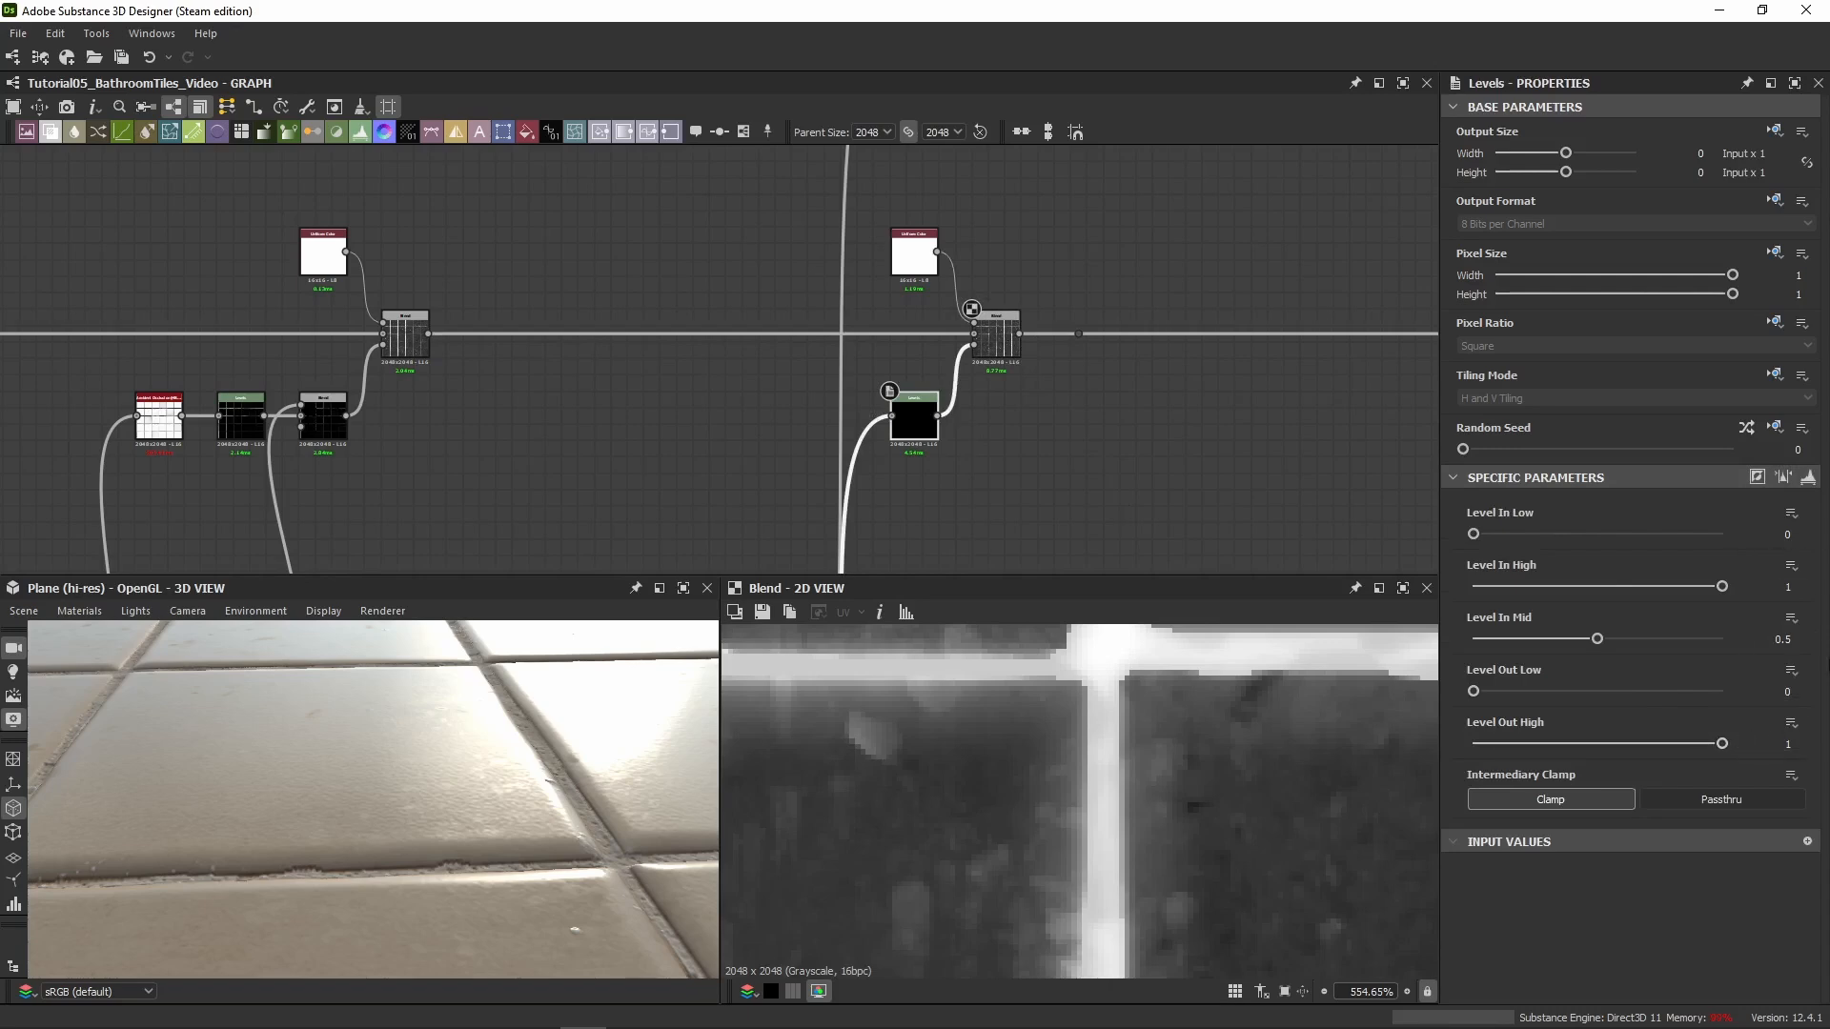
pyautogui.click(998, 338)
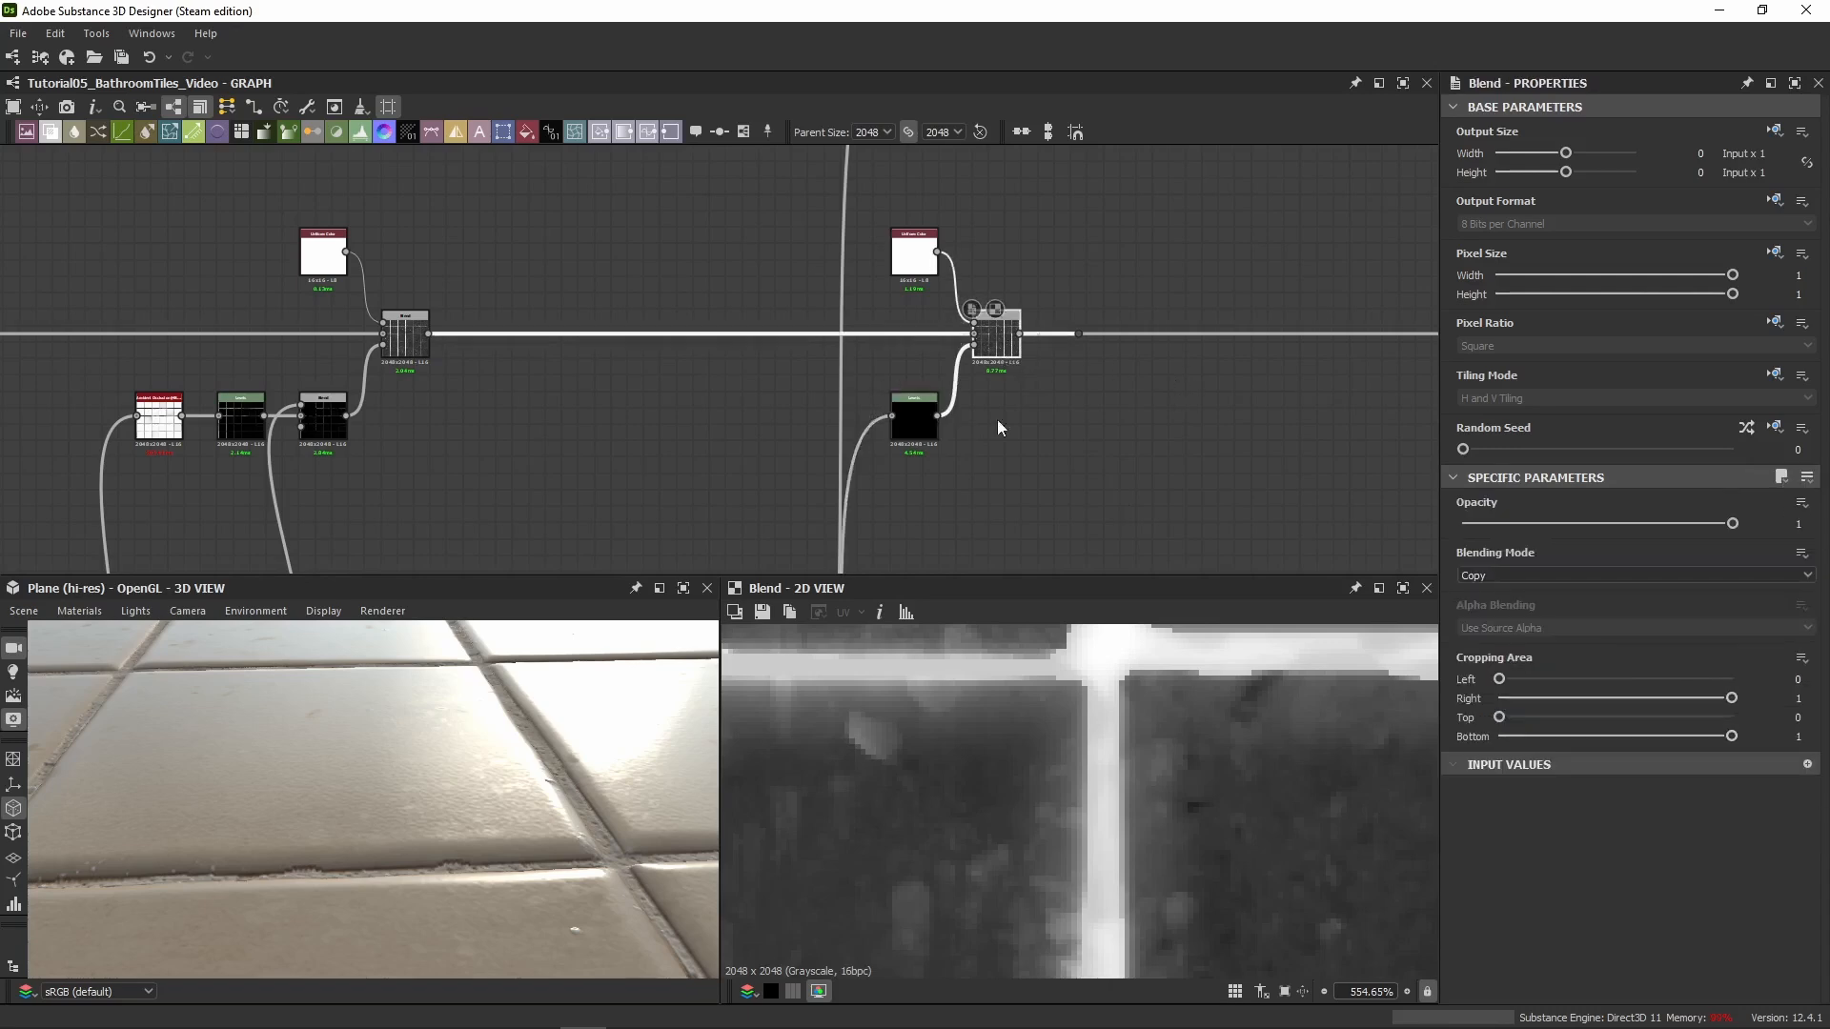
pyautogui.scroll(-8, 997, 676)
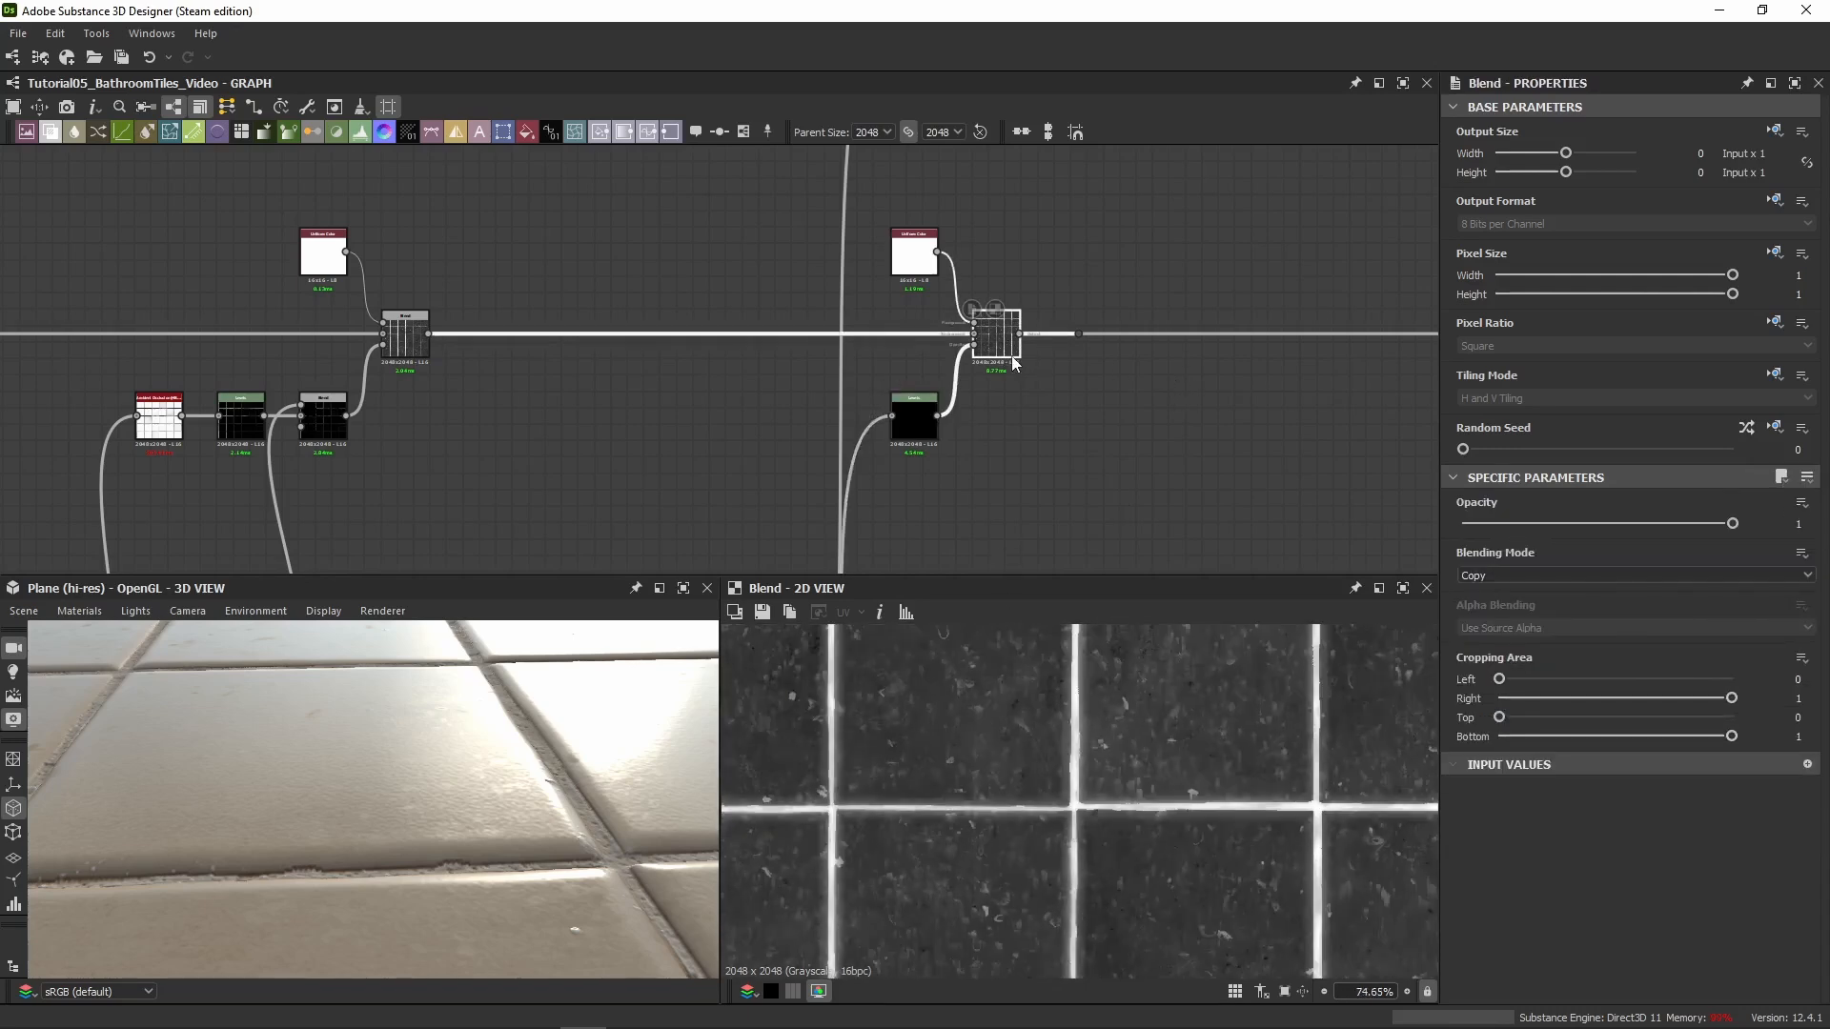
pyautogui.click(918, 430)
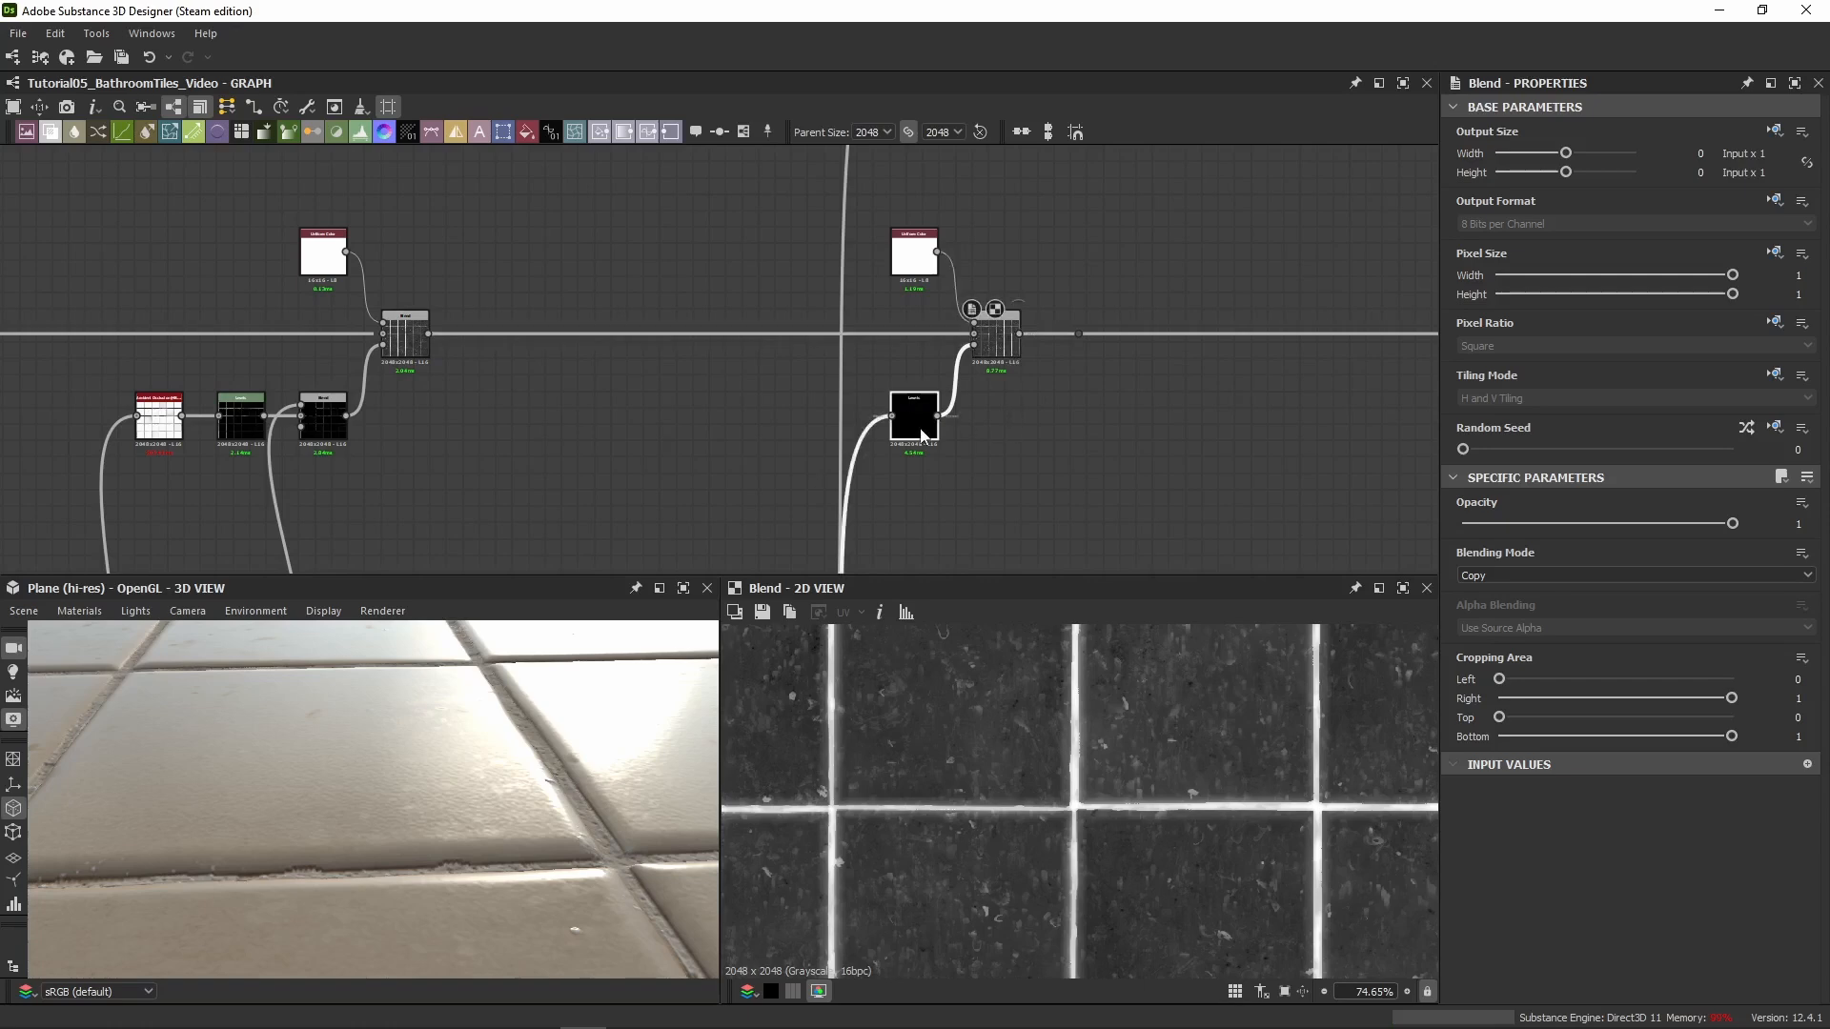
pyautogui.scroll(8, 1009, 802)
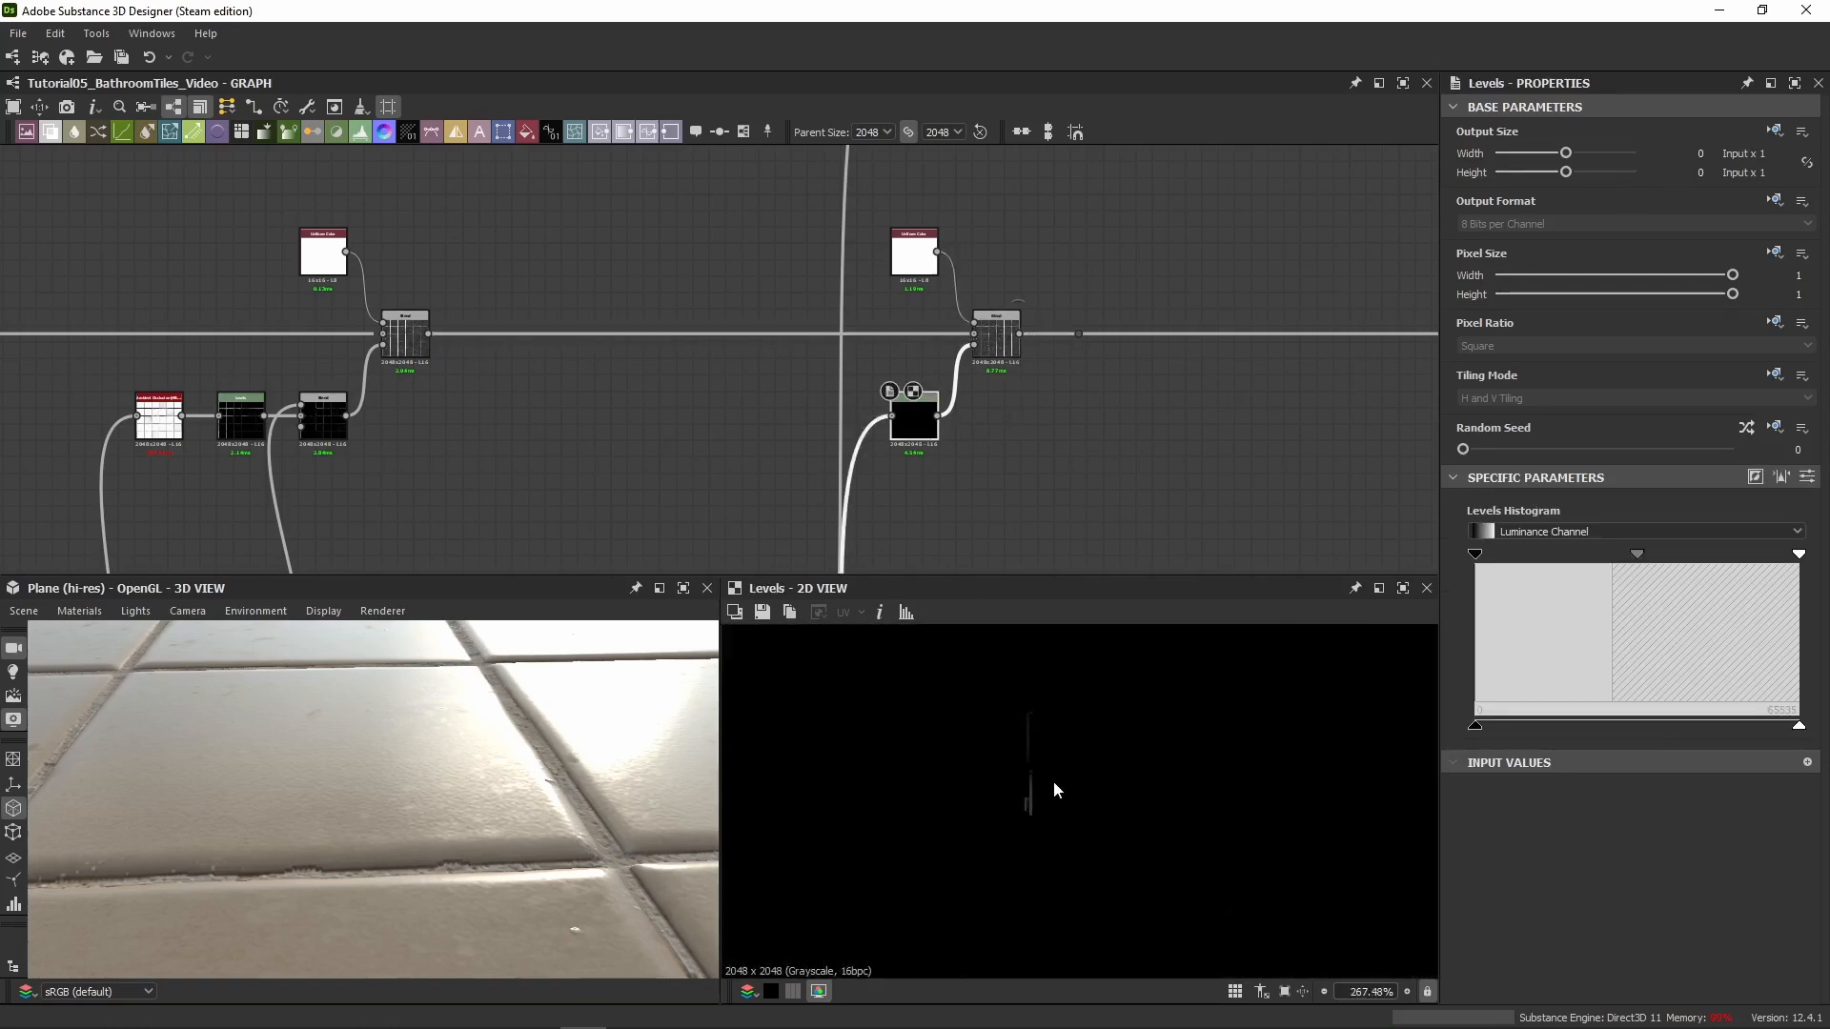
pyautogui.moveTo(1015, 729)
pyautogui.mouseDown(button='middle')
pyautogui.moveTo(1017, 764)
pyautogui.moveTo(1016, 748)
pyautogui.mouseUp(button='middle')
pyautogui.moveTo(591, 848); pyautogui.dragTo(526, 833)
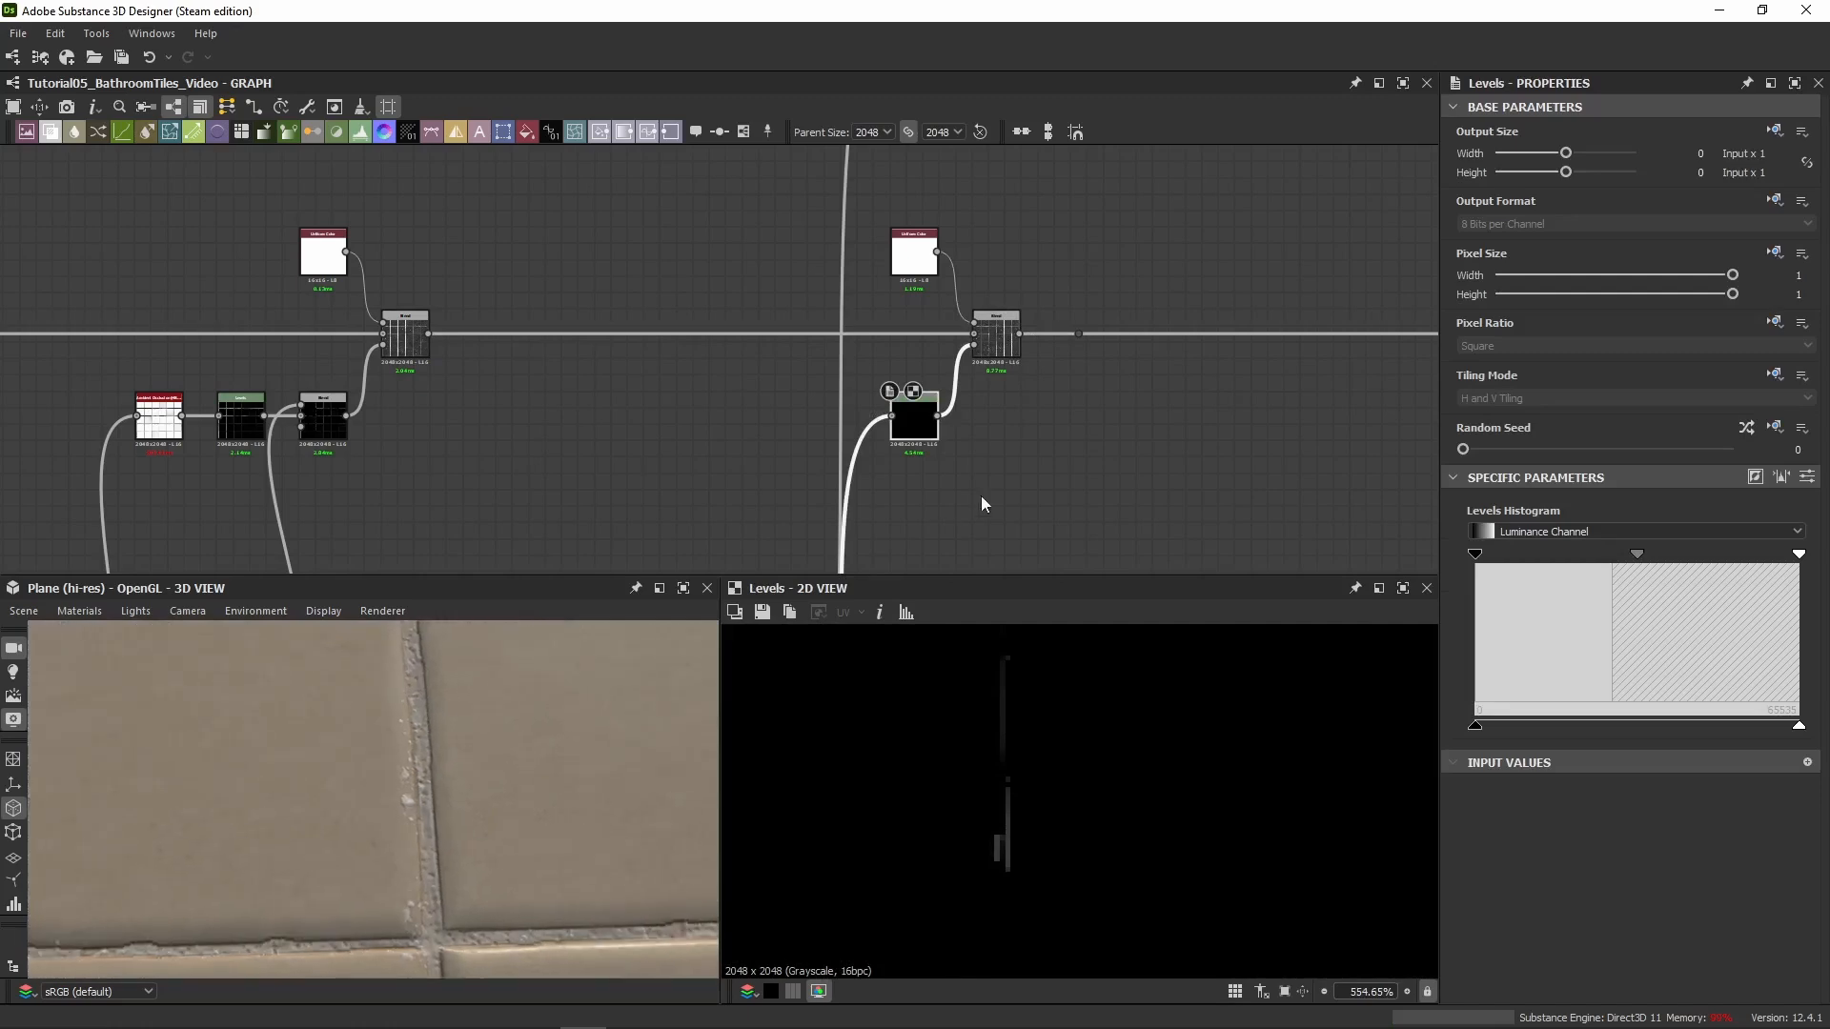
# Compare the Grout Edge Cuts Blend's result with the preceding Blend's output and the 3D plane
pyautogui.doubleClick(1003, 349)
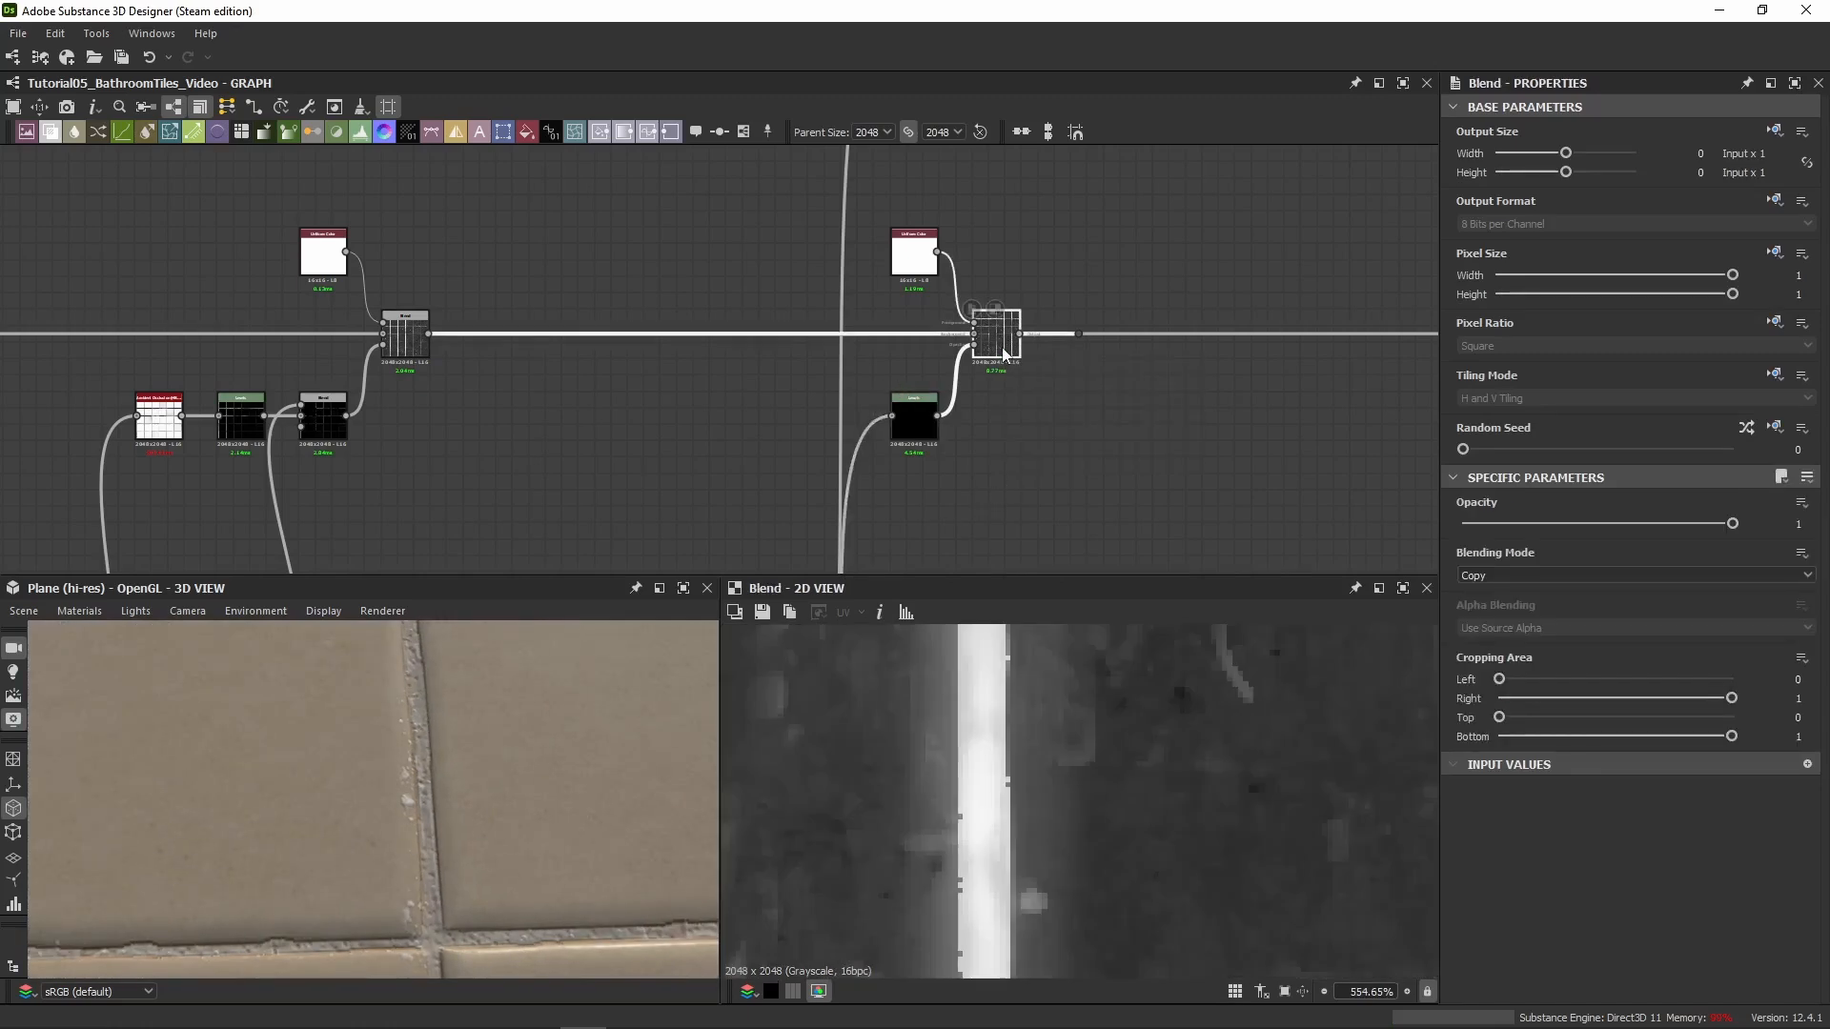
pyautogui.scroll(5, 1004, 823)
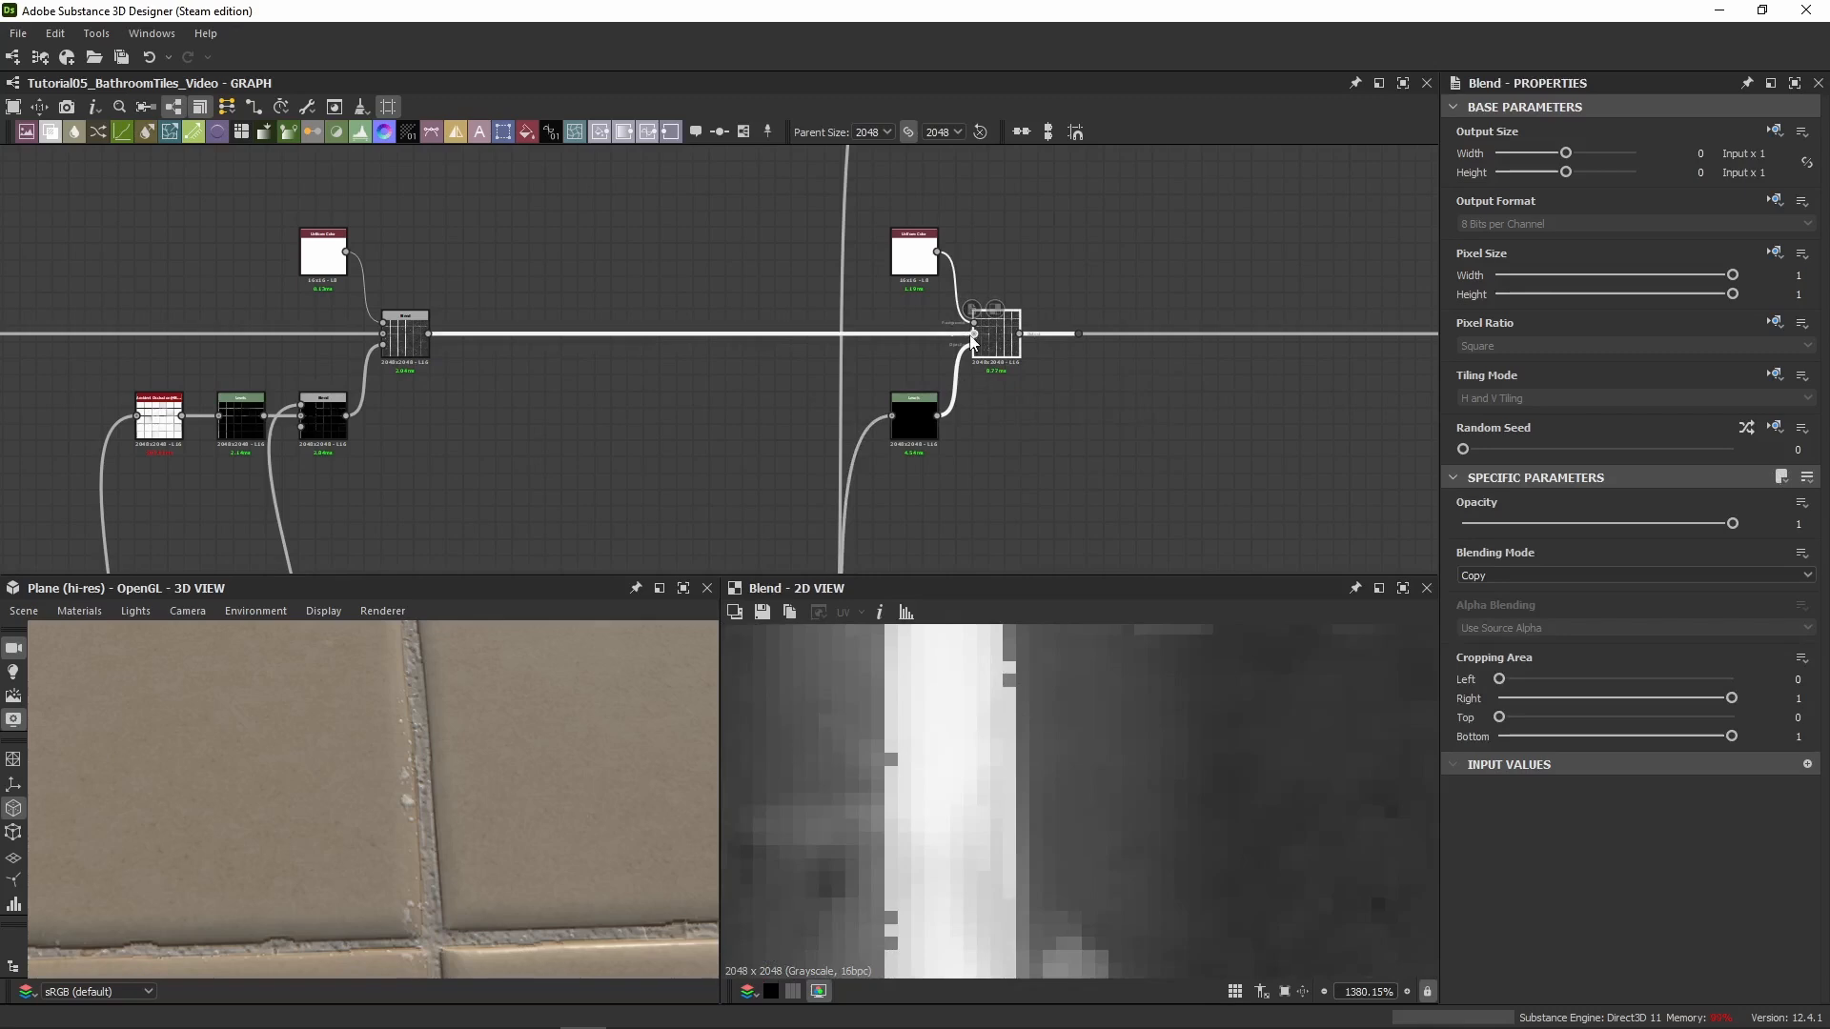
pyautogui.doubleClick(416, 345)
pyautogui.doubleClick(997, 339)
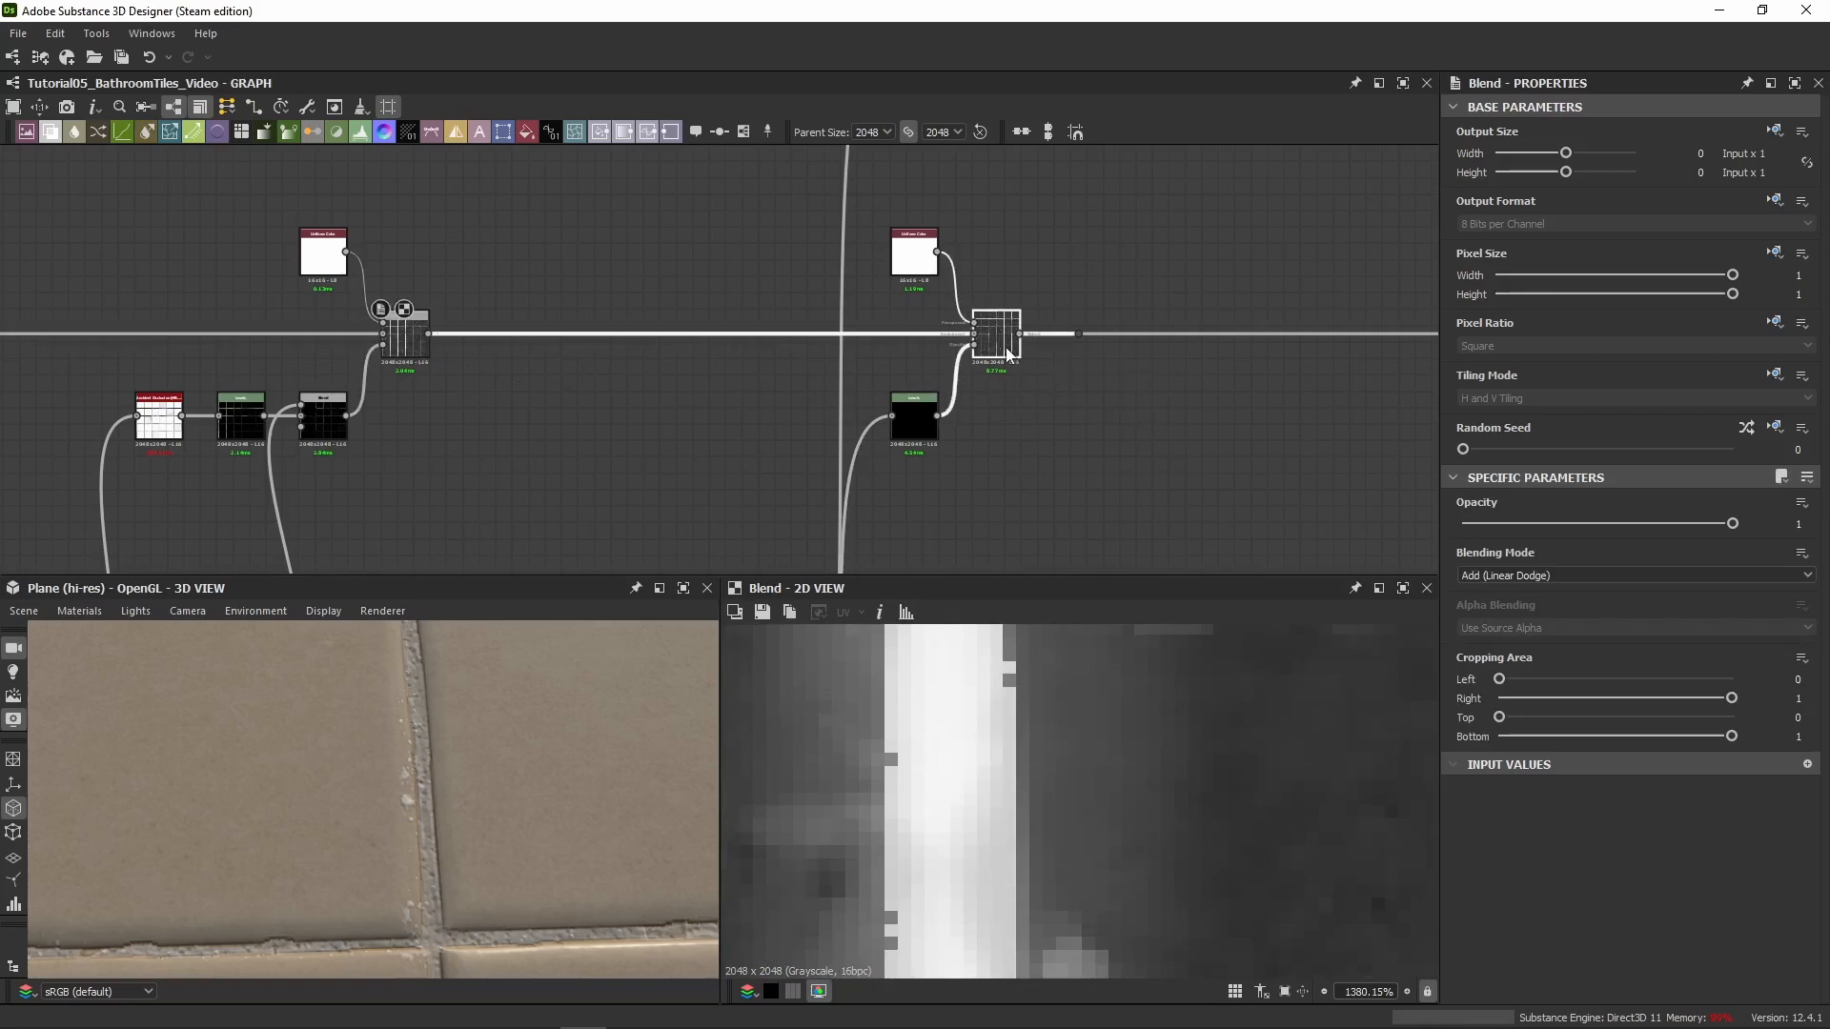
pyautogui.moveTo(367, 877); pyautogui.dragTo(419, 791)
pyautogui.scroll(4, 450, 776)
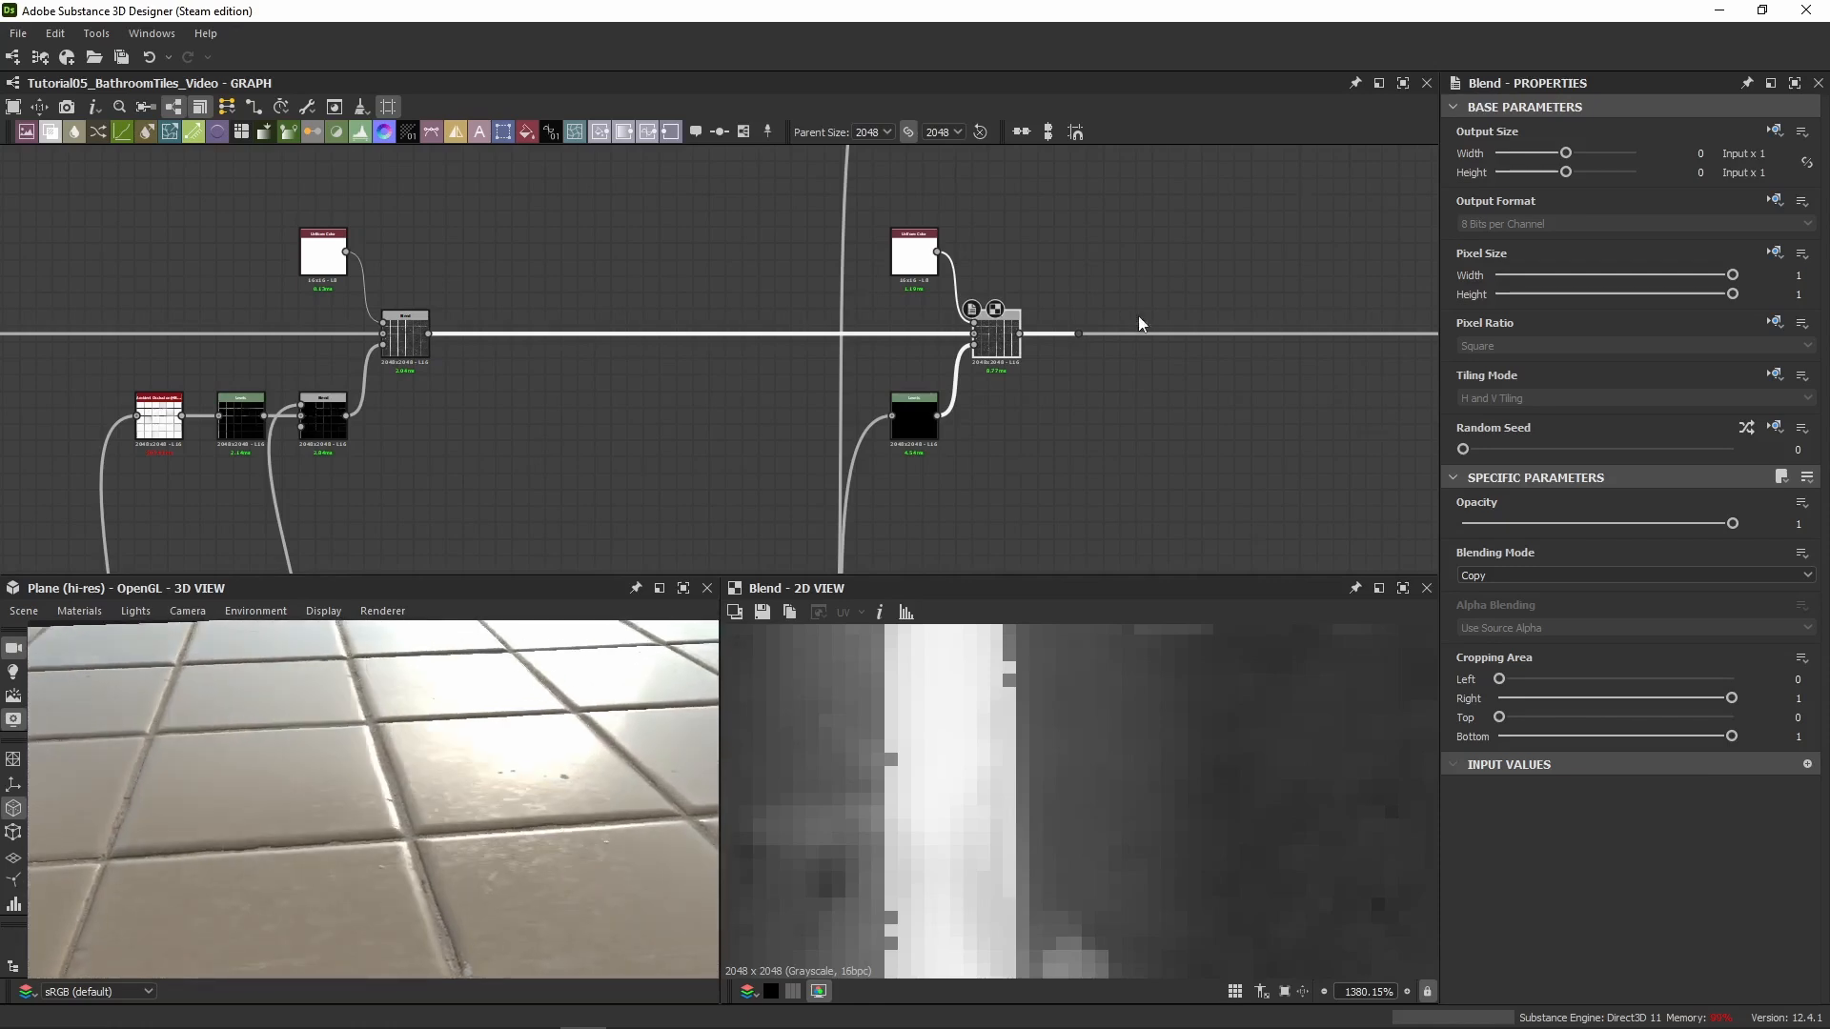
# Paste another Uniform Color, Levels and Blend group after the Grout Edge Cuts Blend and link that Blend to the new Blend's Background
pyautogui.scroll(-4, 1136, 318)
pyautogui.moveTo(1144, 352); pyautogui.dragTo(807, 397, button='middle')
pyautogui.moveTo(807, 319); pyautogui.dragTo(776, 387)
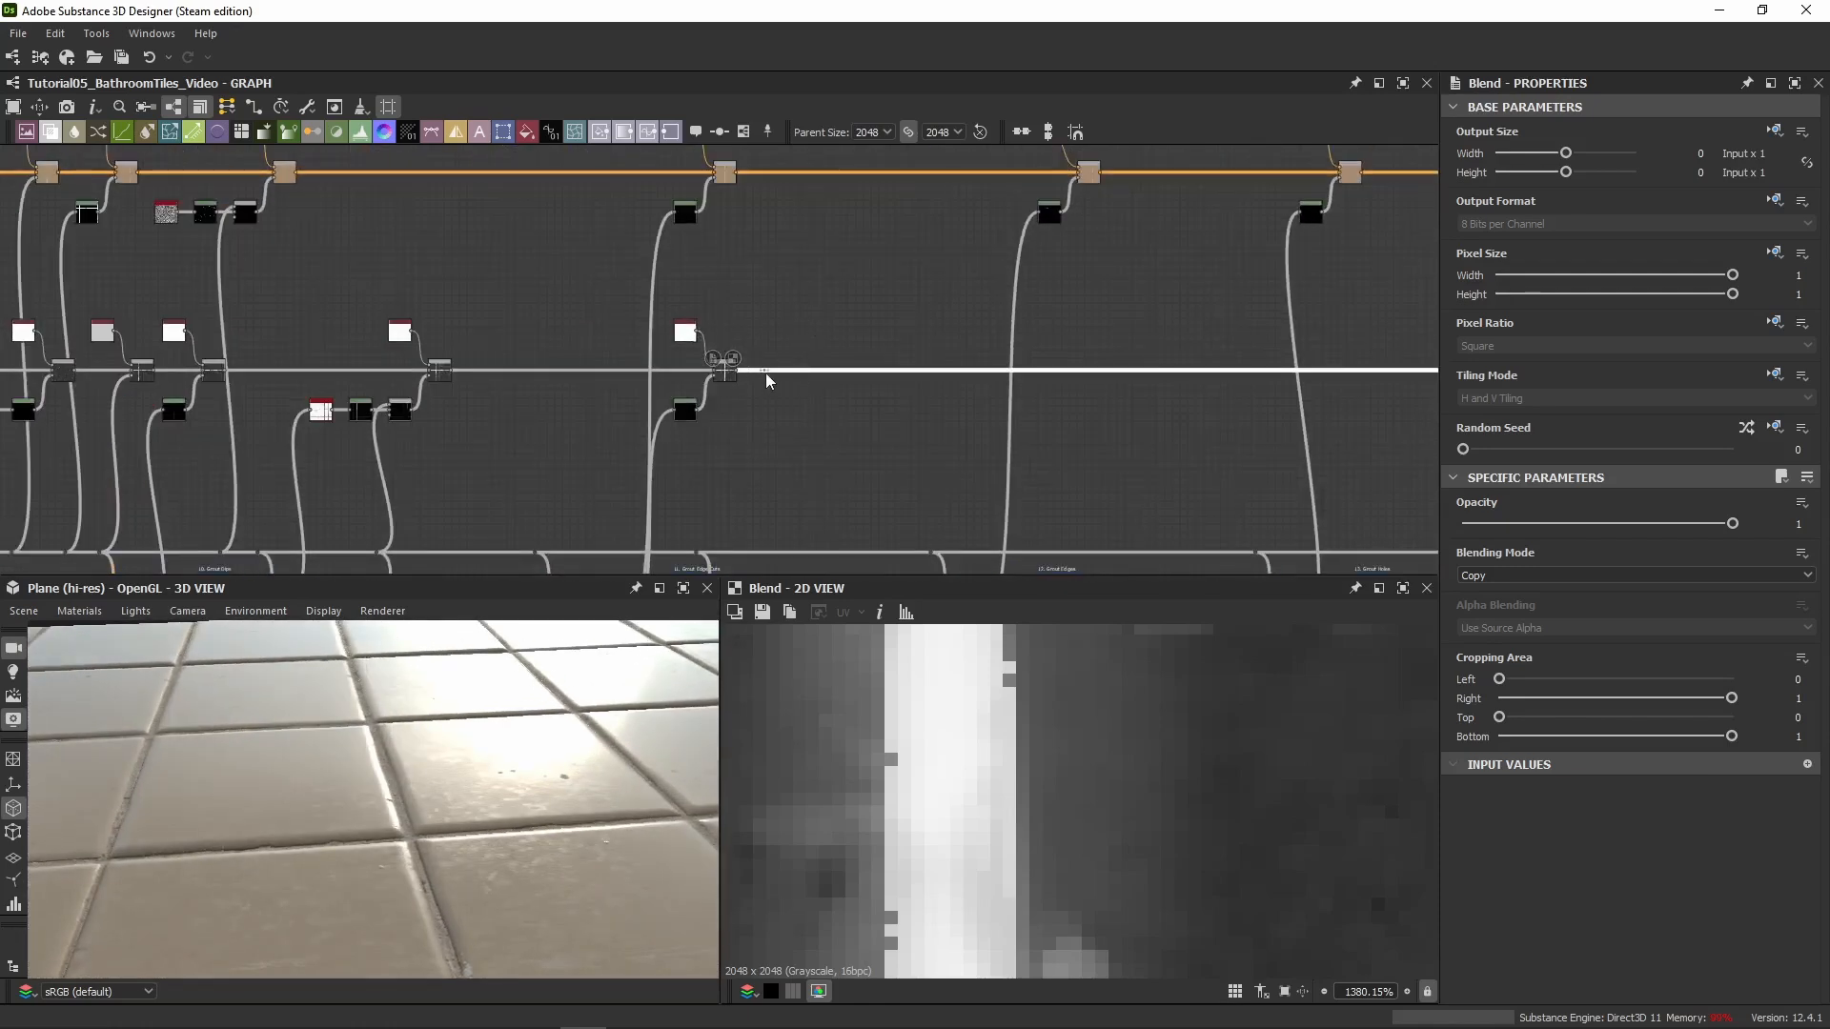
pyautogui.scroll(-5, 1181, 382)
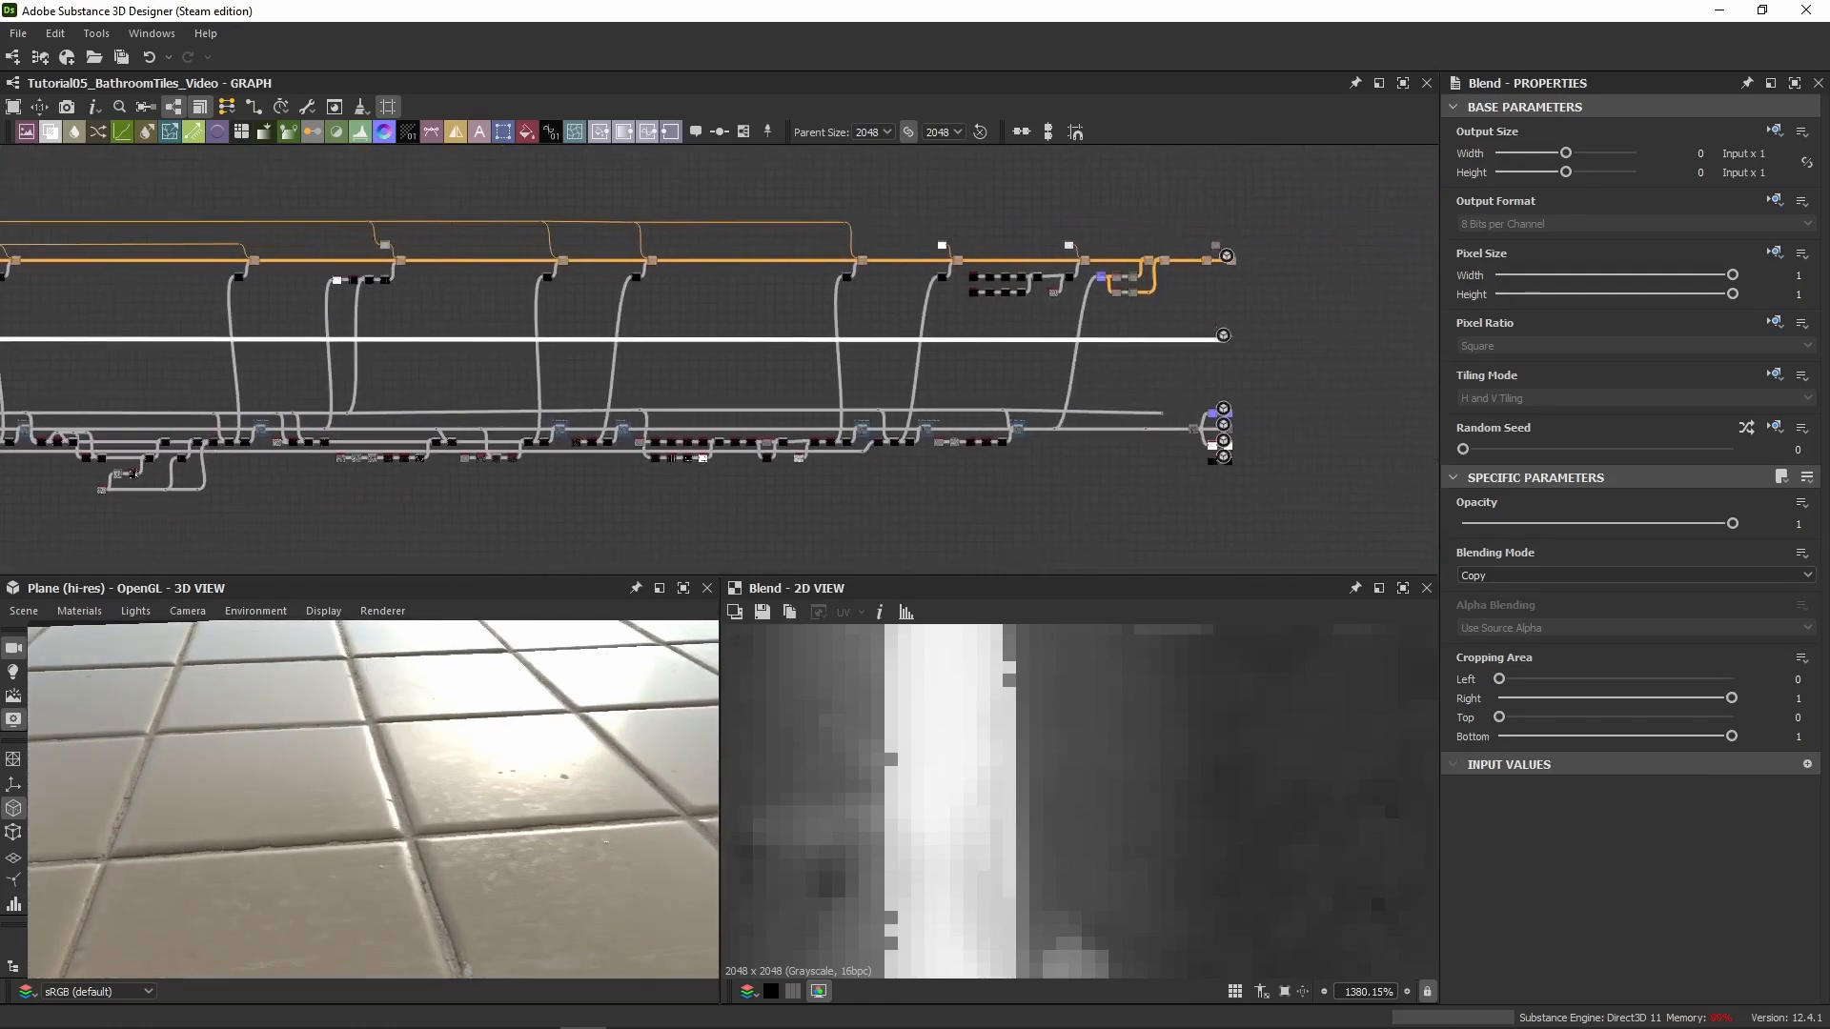
pyautogui.moveTo(913, 378); pyautogui.dragTo(953, 420, button='middle')
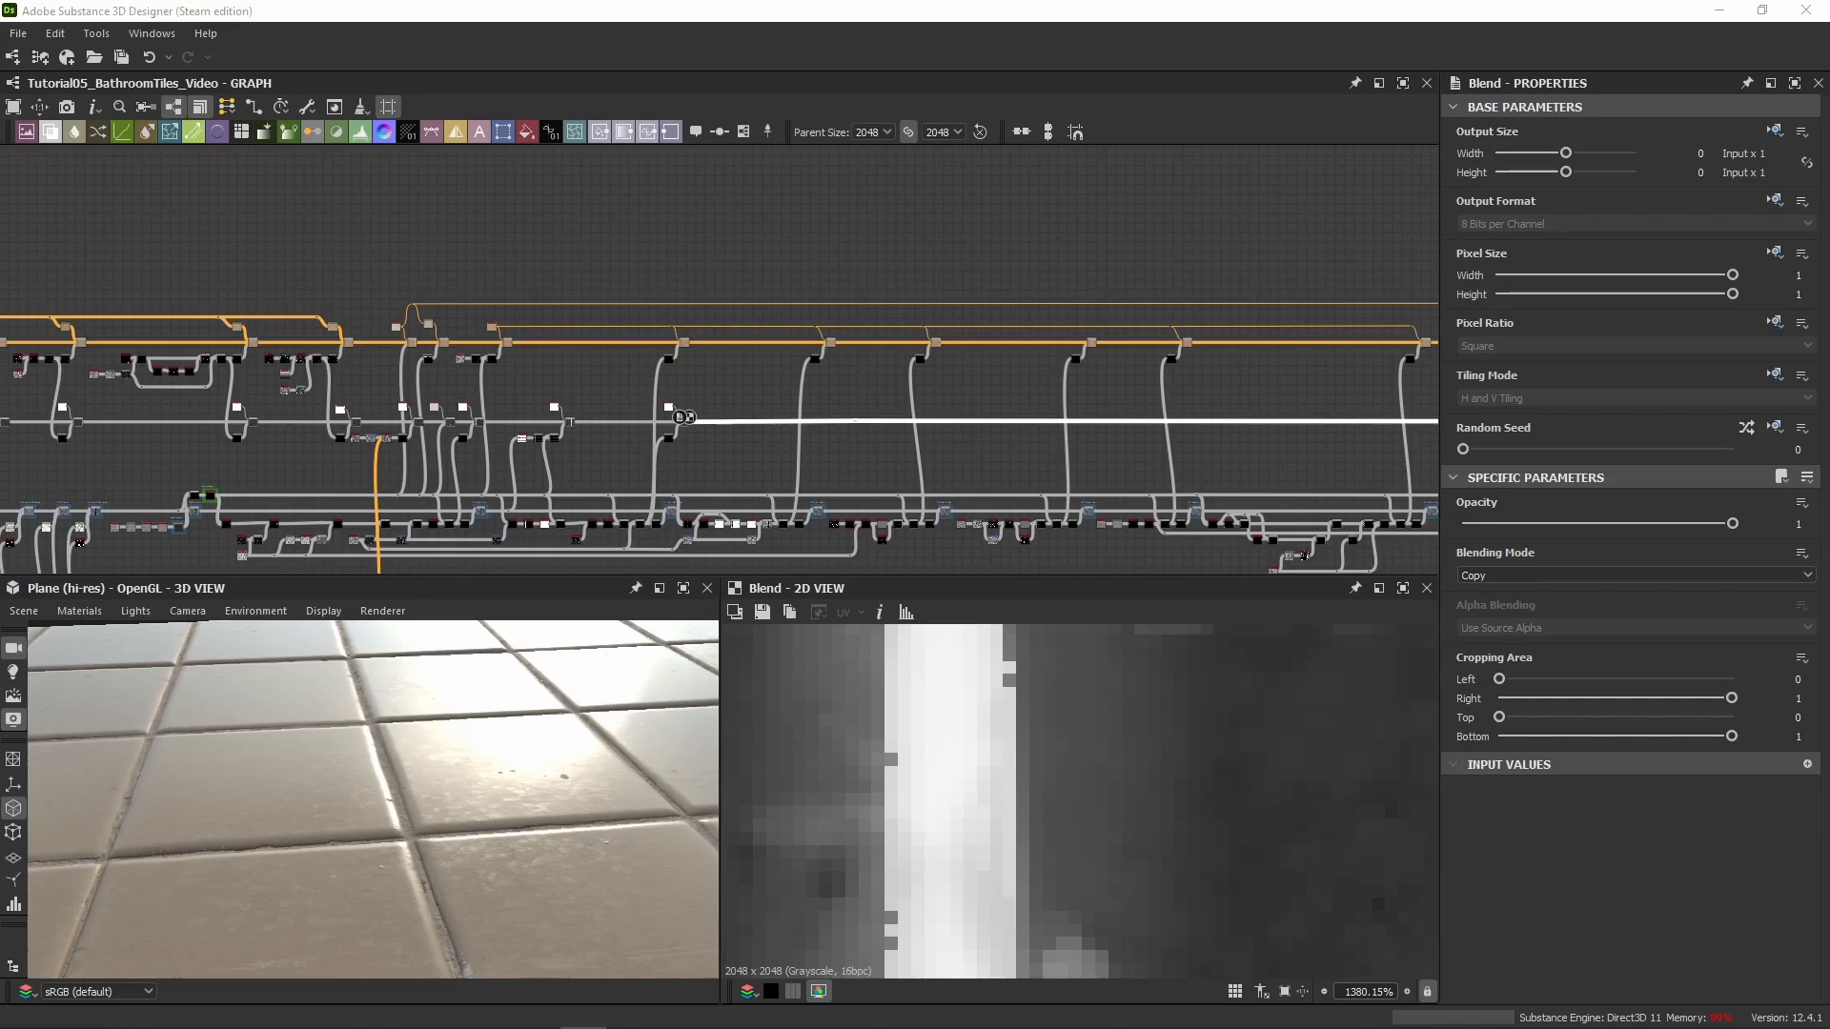
pyautogui.scroll(8, 707, 437)
pyautogui.click(797, 329)
pyautogui.hotkey('ctrl', 'v')
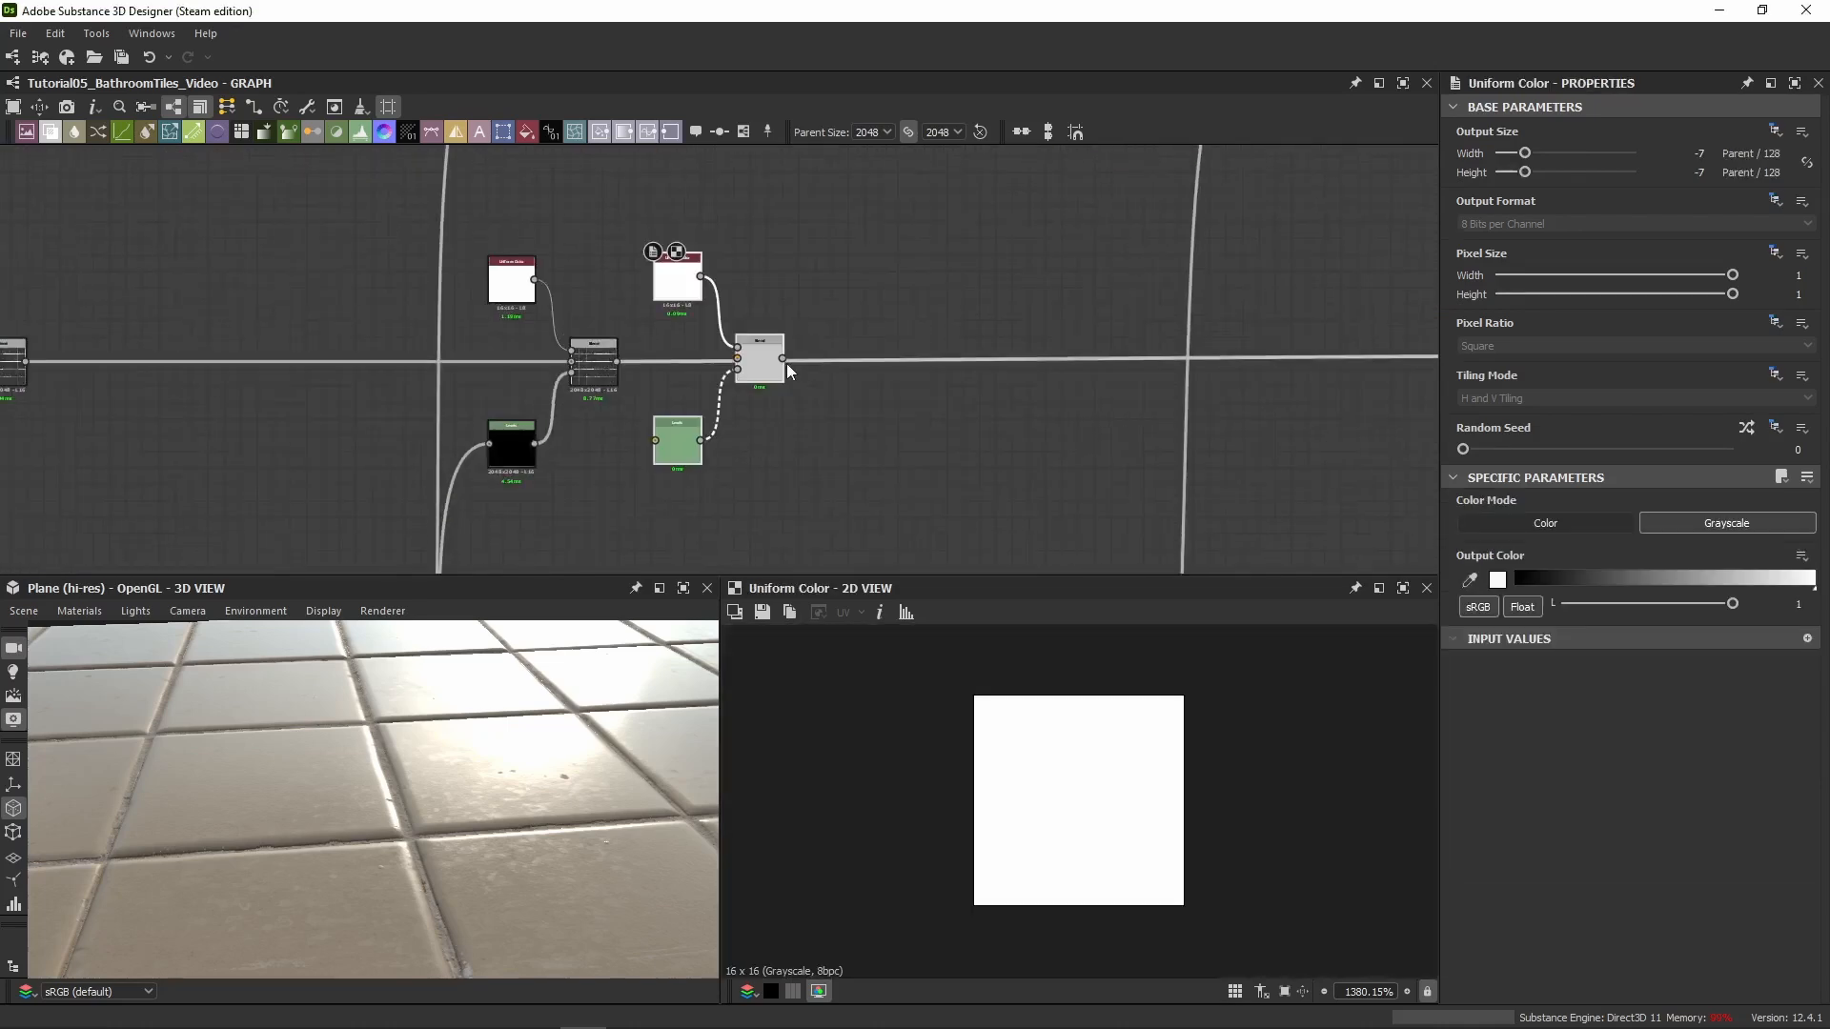
pyautogui.moveTo(784, 364); pyautogui.dragTo(1069, 376)
pyautogui.moveTo(616, 362); pyautogui.dragTo(1038, 365)
pyautogui.click(1048, 375)
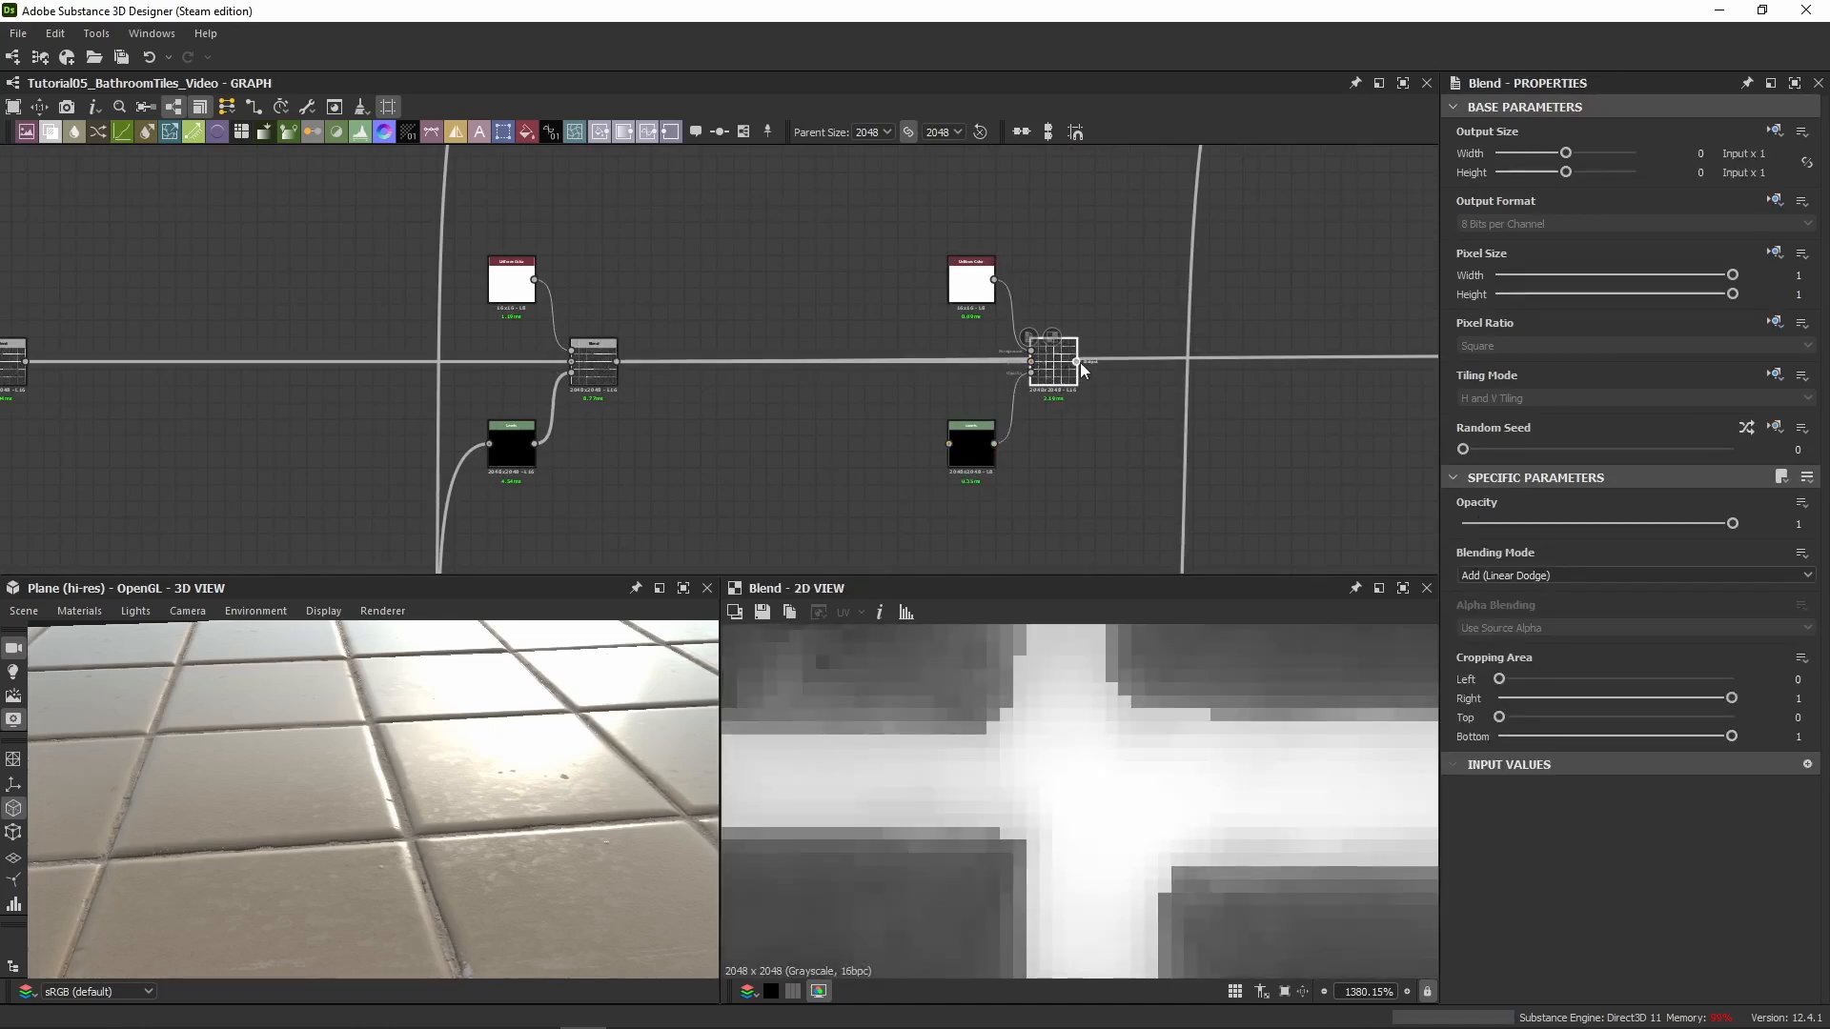
# Move the reroute dot behind the pasted Blend further along the chain
pyautogui.moveTo(1078, 363); pyautogui.dragTo(623, 349, button='middle')
pyautogui.scroll(-1, 610, 374)
pyautogui.moveTo(580, 370); pyautogui.dragTo(907, 365)
pyautogui.moveTo(689, 354); pyautogui.dragTo(937, 322, button='middle')
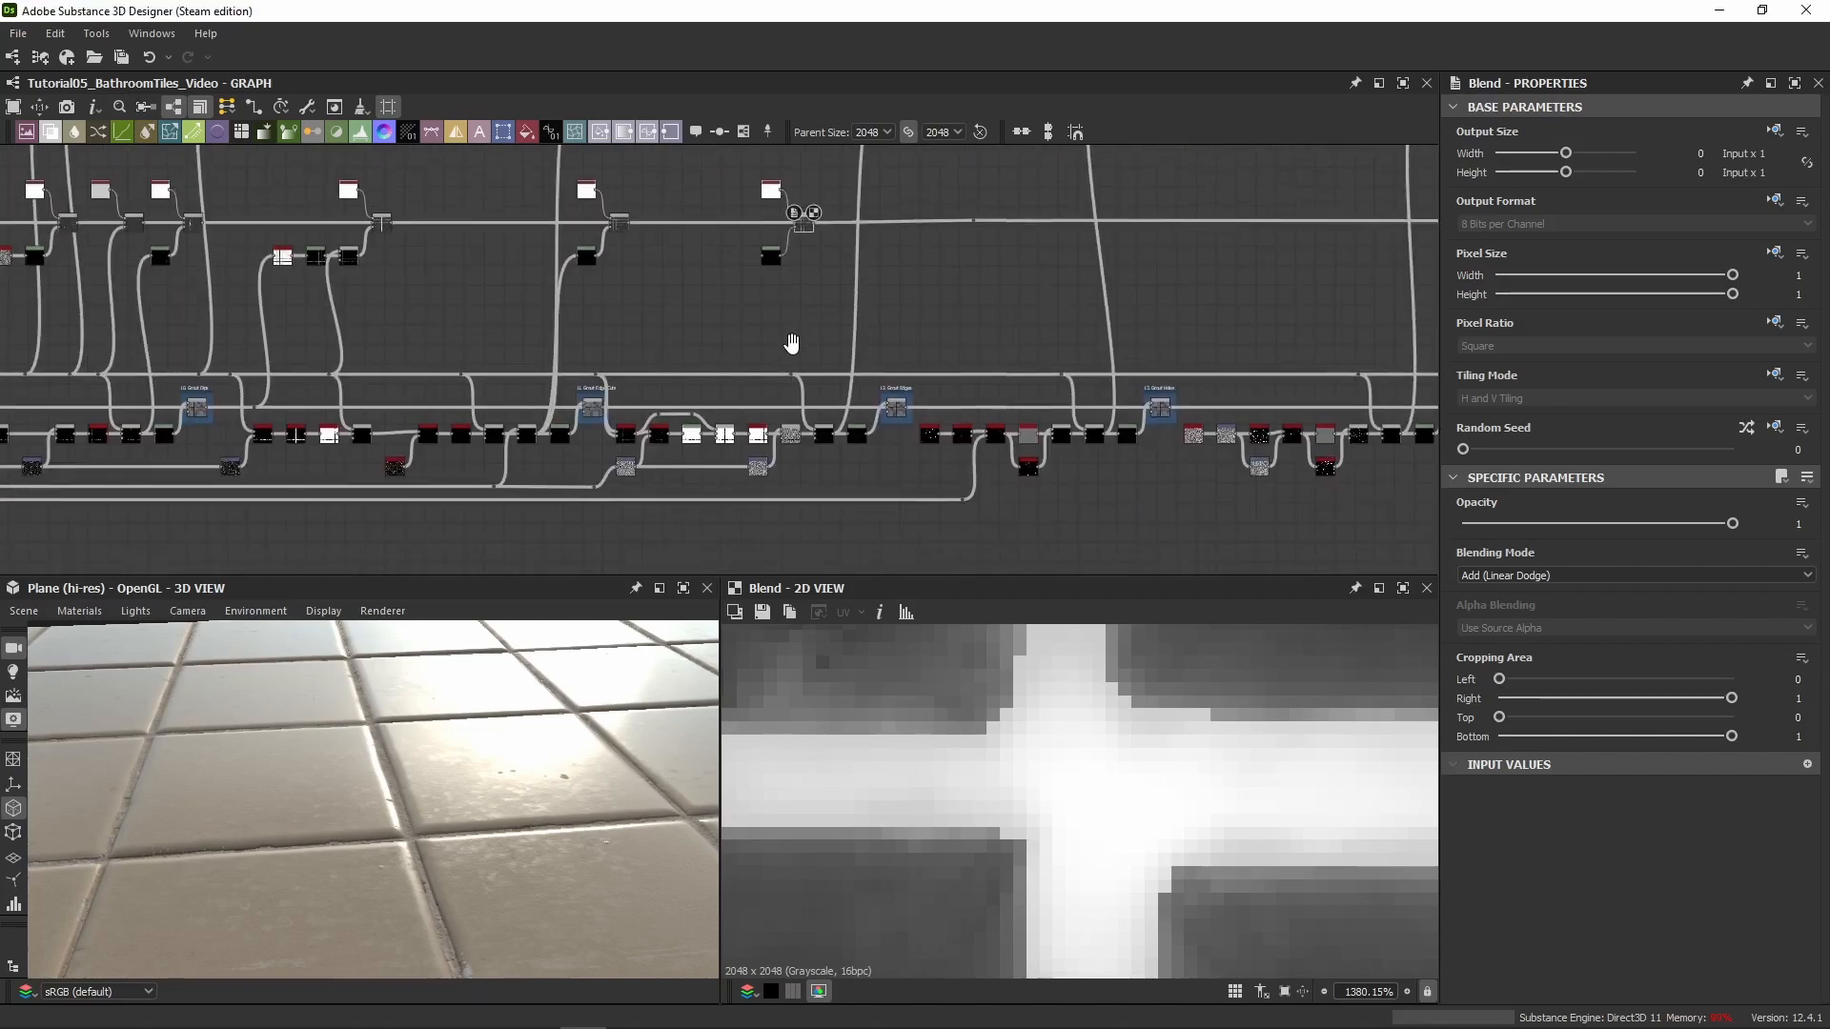
# Link the Grout Edges mask to the pasted Levels and show that node's parameters as sliders
pyautogui.scroll(3, 866, 380)
pyautogui.scroll(-4, 766, 240)
pyautogui.moveTo(746, 555); pyautogui.dragTo(774, 478)
pyautogui.moveTo(766, 238); pyautogui.dragTo(774, 477, button='middle')
pyautogui.scroll(4, 715, 404)
pyautogui.moveTo(774, 477); pyautogui.dragTo(573, 316)
pyautogui.click(573, 318)
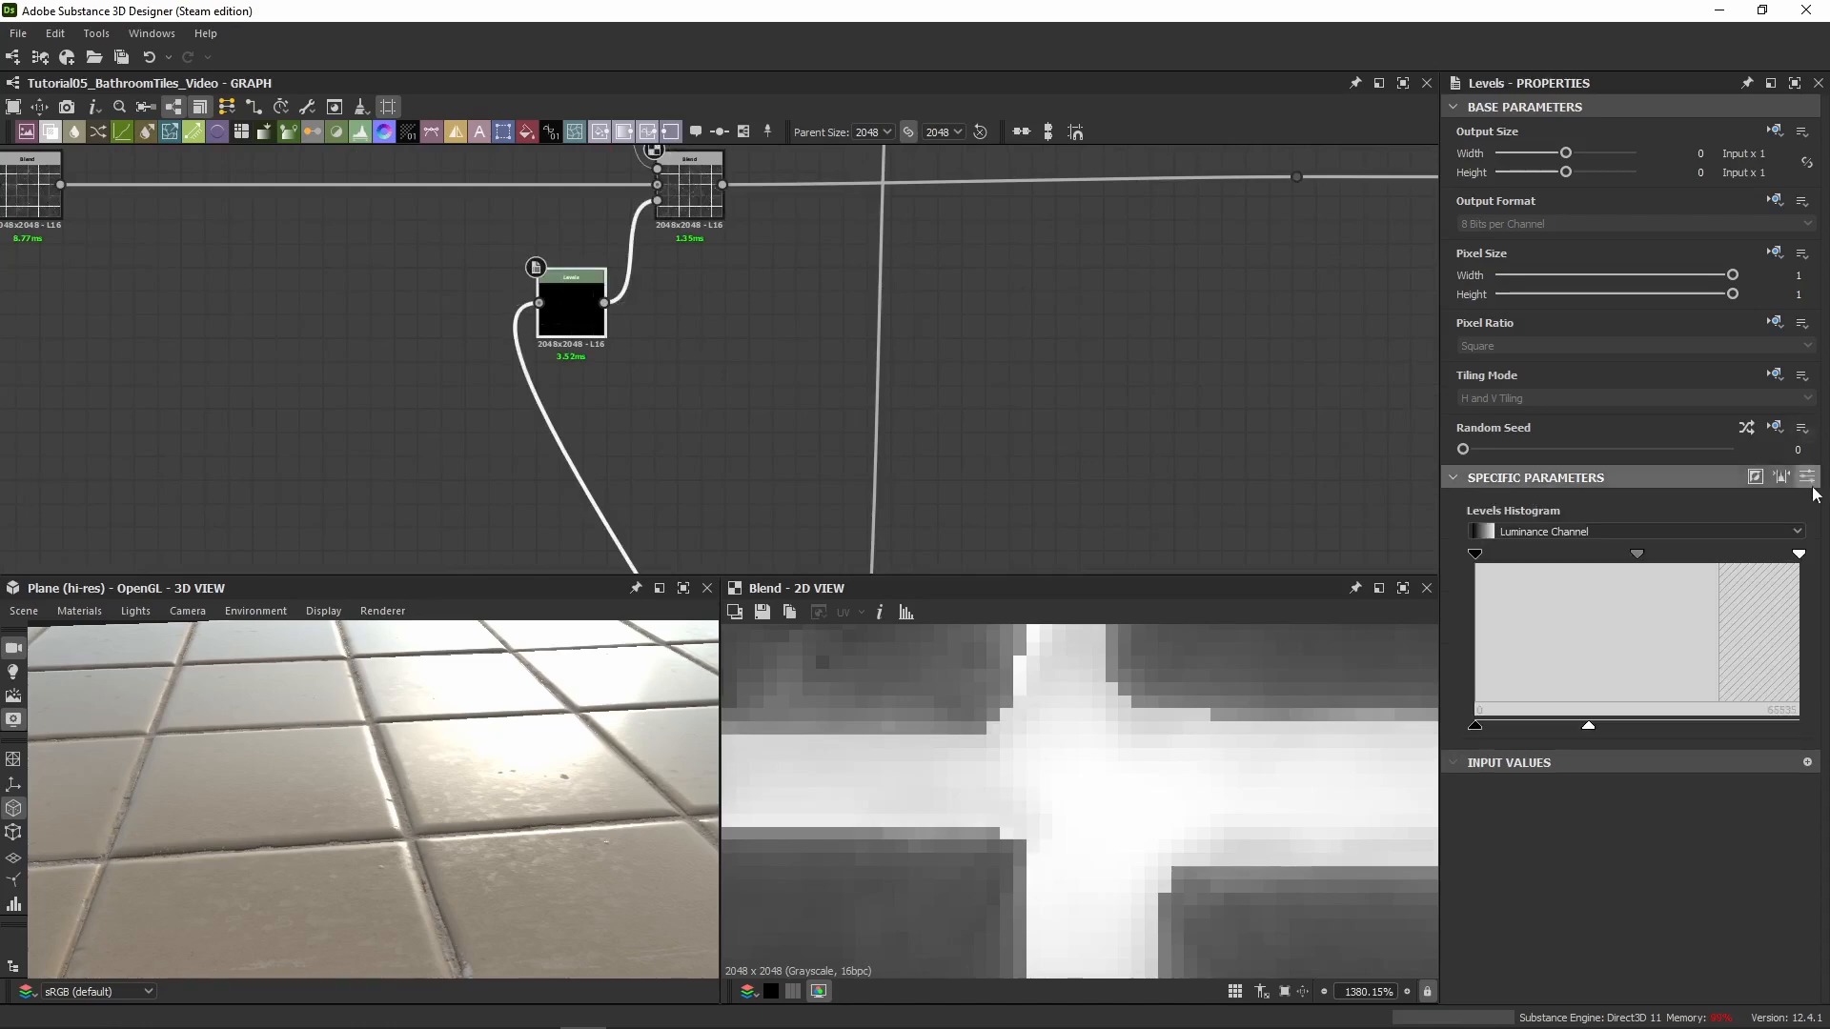
pyautogui.click(1808, 479)
# Shift the Grout Edges blend group and the reroute dot after it further along the chain
pyautogui.moveTo(722, 205); pyautogui.dragTo(895, 345, button='middle')
pyautogui.moveTo(944, 167); pyautogui.dragTo(724, 469)
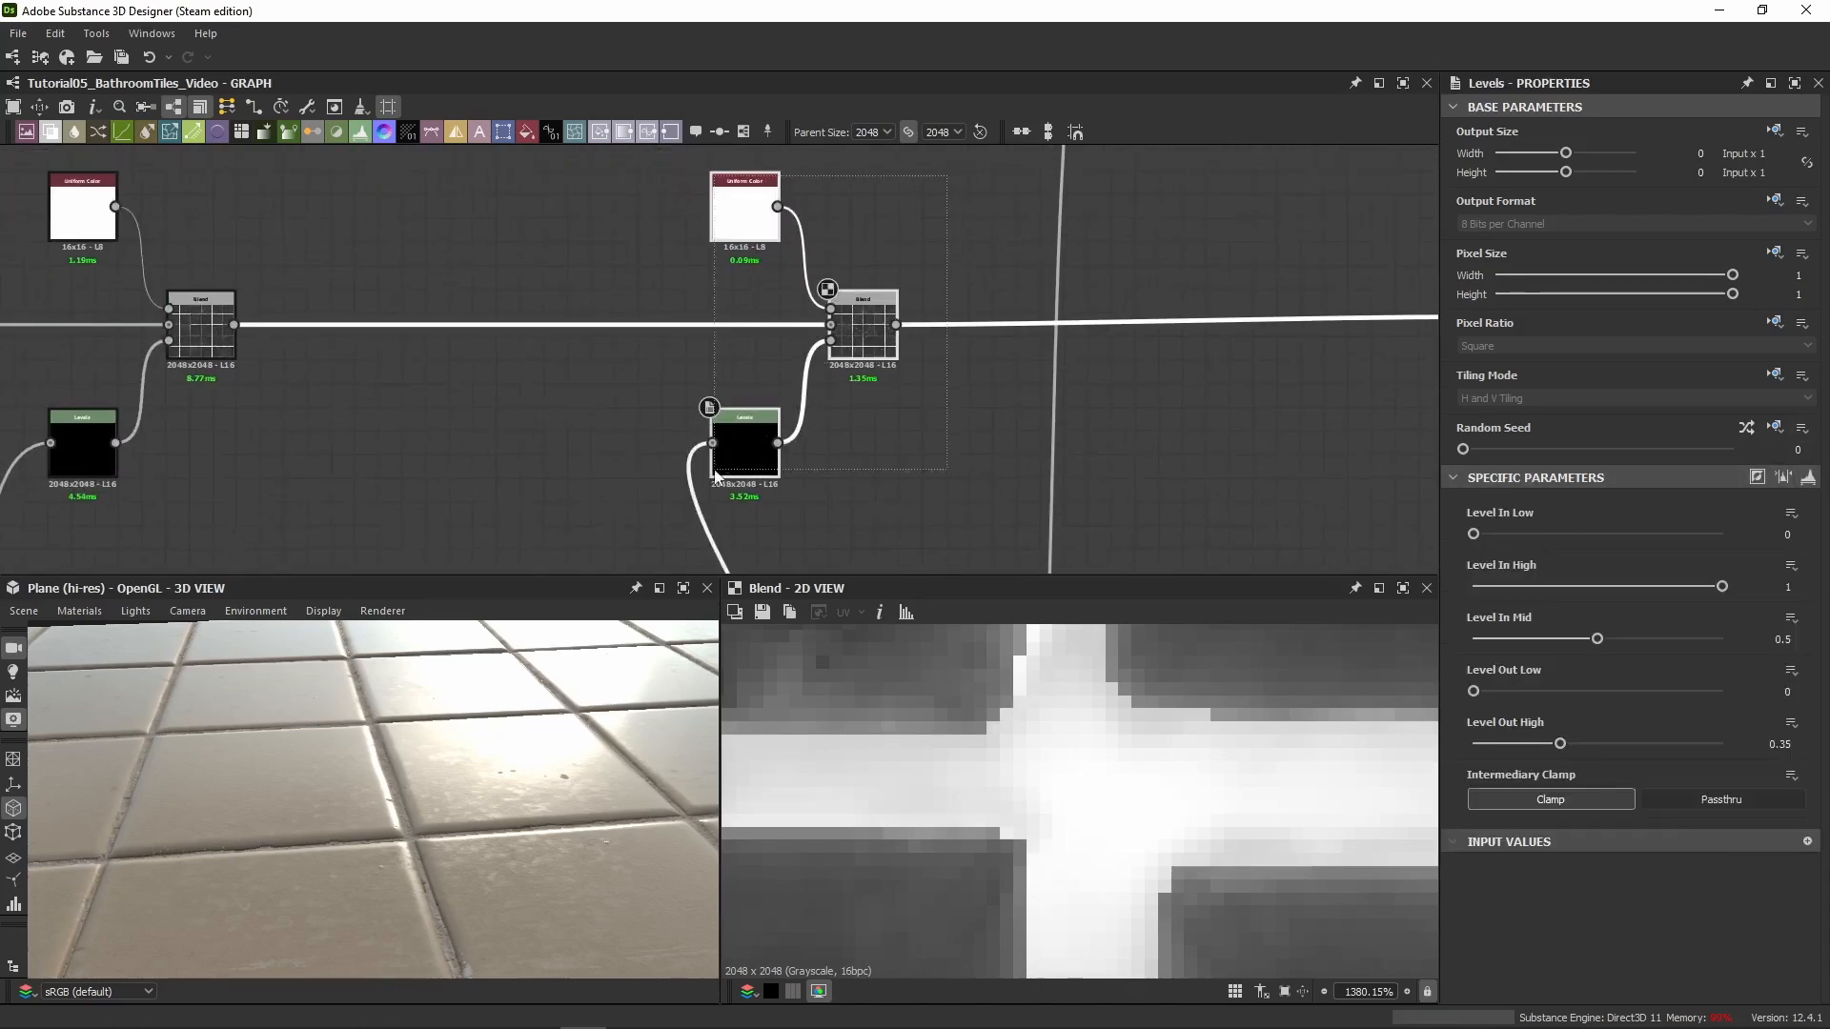
pyautogui.moveTo(865, 348); pyautogui.dragTo(1217, 358)
pyautogui.moveTo(1015, 334); pyautogui.dragTo(425, 343, button='middle')
pyautogui.scroll(-3, 410, 351)
pyautogui.moveTo(617, 363); pyautogui.dragTo(1276, 349)
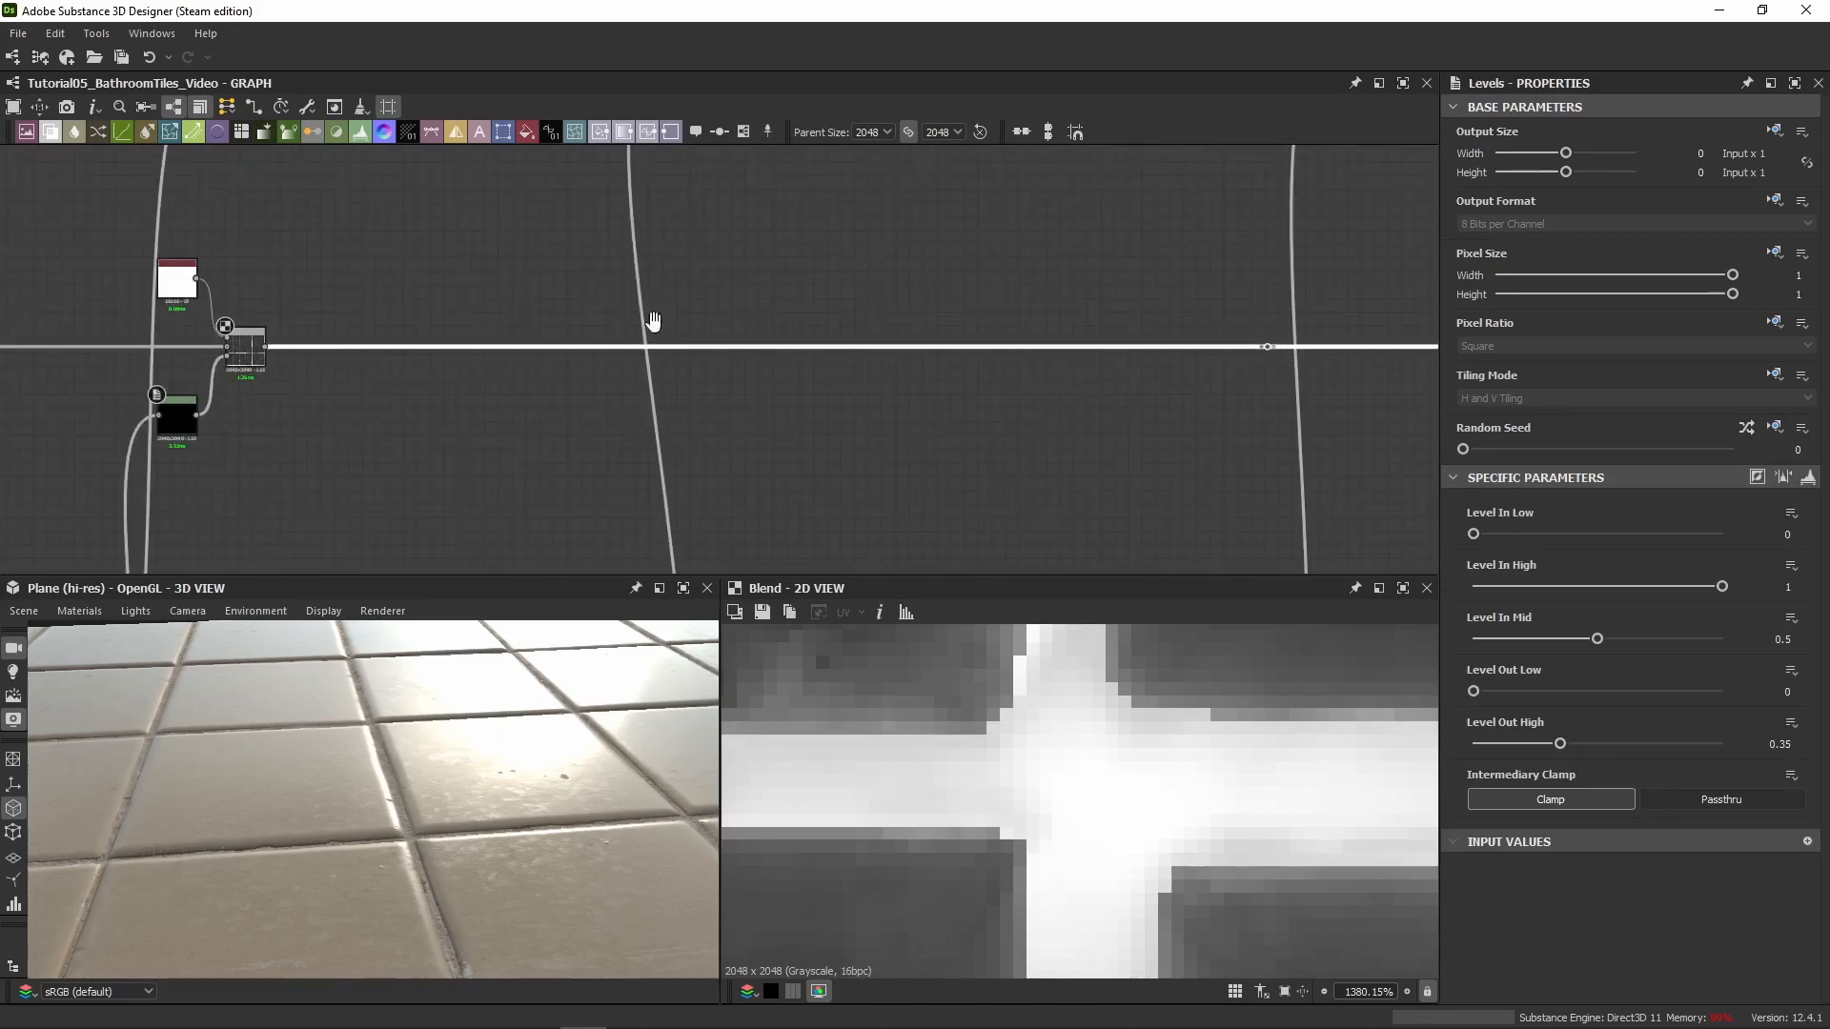
# Check the settings of the Uniform Color, Levels and Blend nodes in the Grout Edges group
pyautogui.scroll(3, 649, 319)
pyautogui.click(598, 348)
pyautogui.click(494, 259)
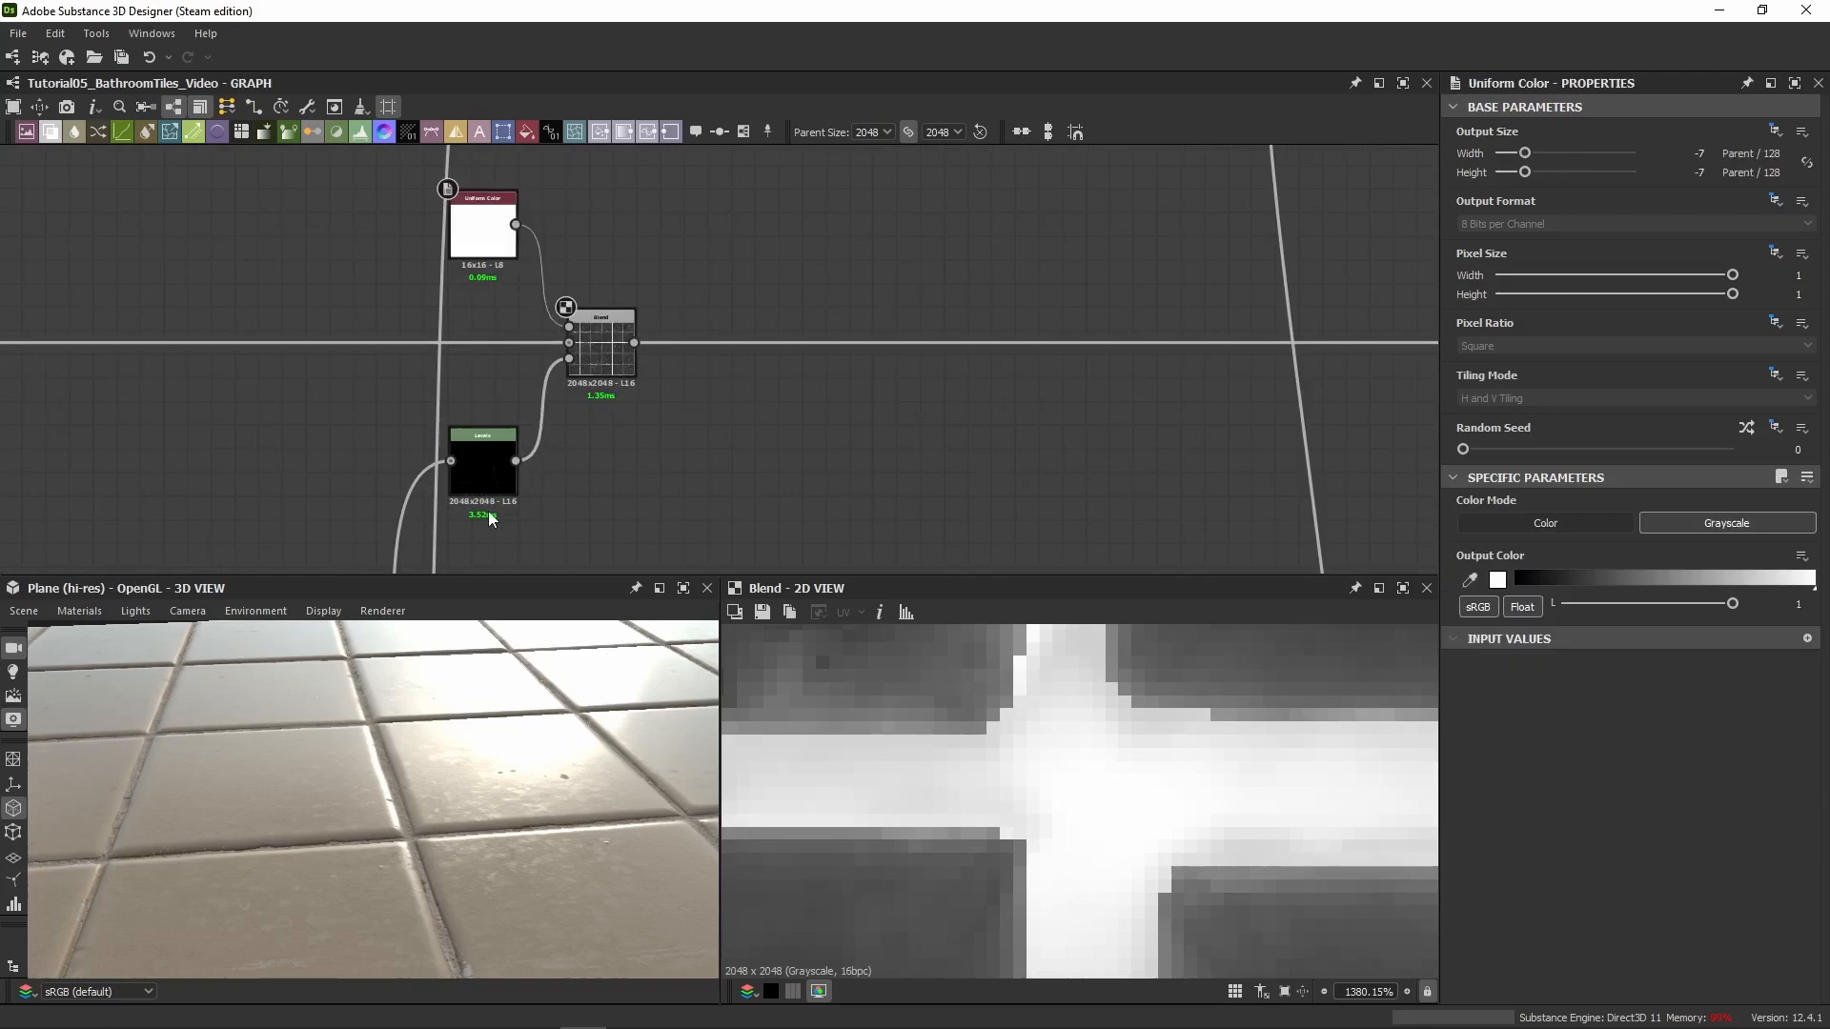
pyautogui.click(488, 491)
pyautogui.click(598, 363)
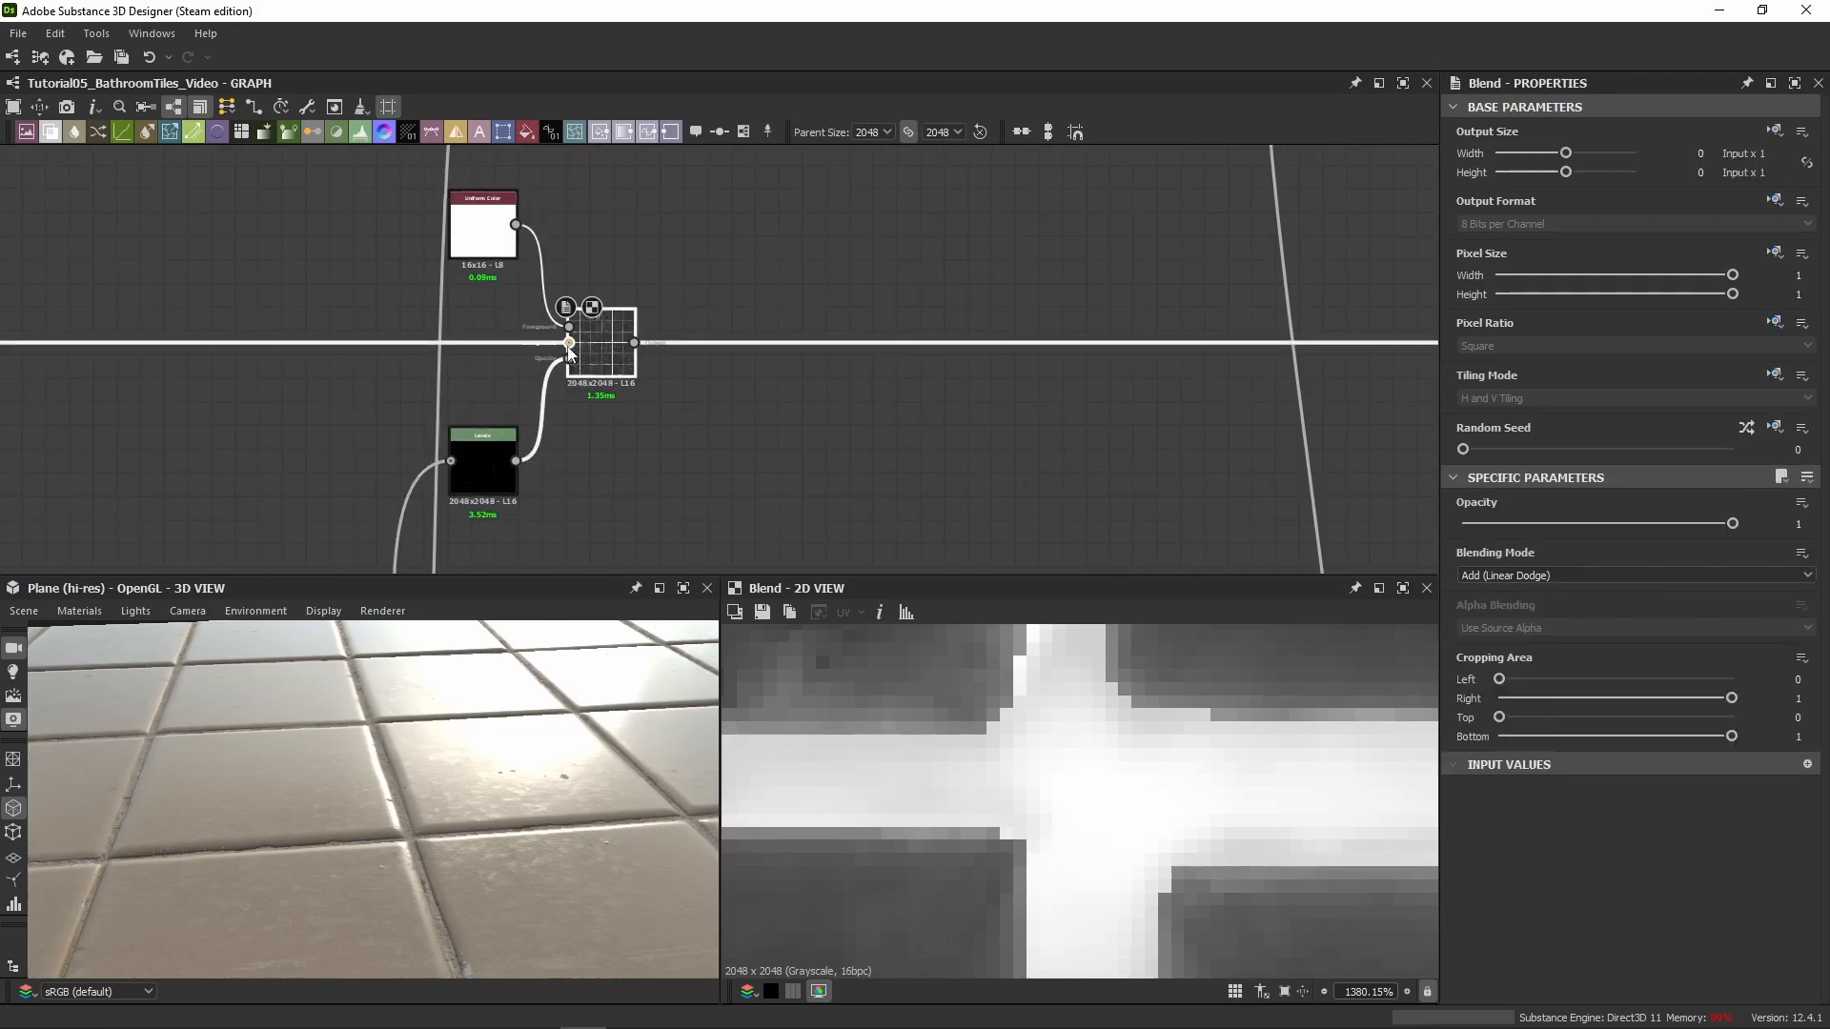
pyautogui.doubleClick(569, 343)
pyautogui.scroll(-3, 989, 772)
pyautogui.scroll(3, 745, 436)
# Compare the Grout Edges Levels mask with its Blend's result along the grout lines
pyautogui.doubleClick(335, 490)
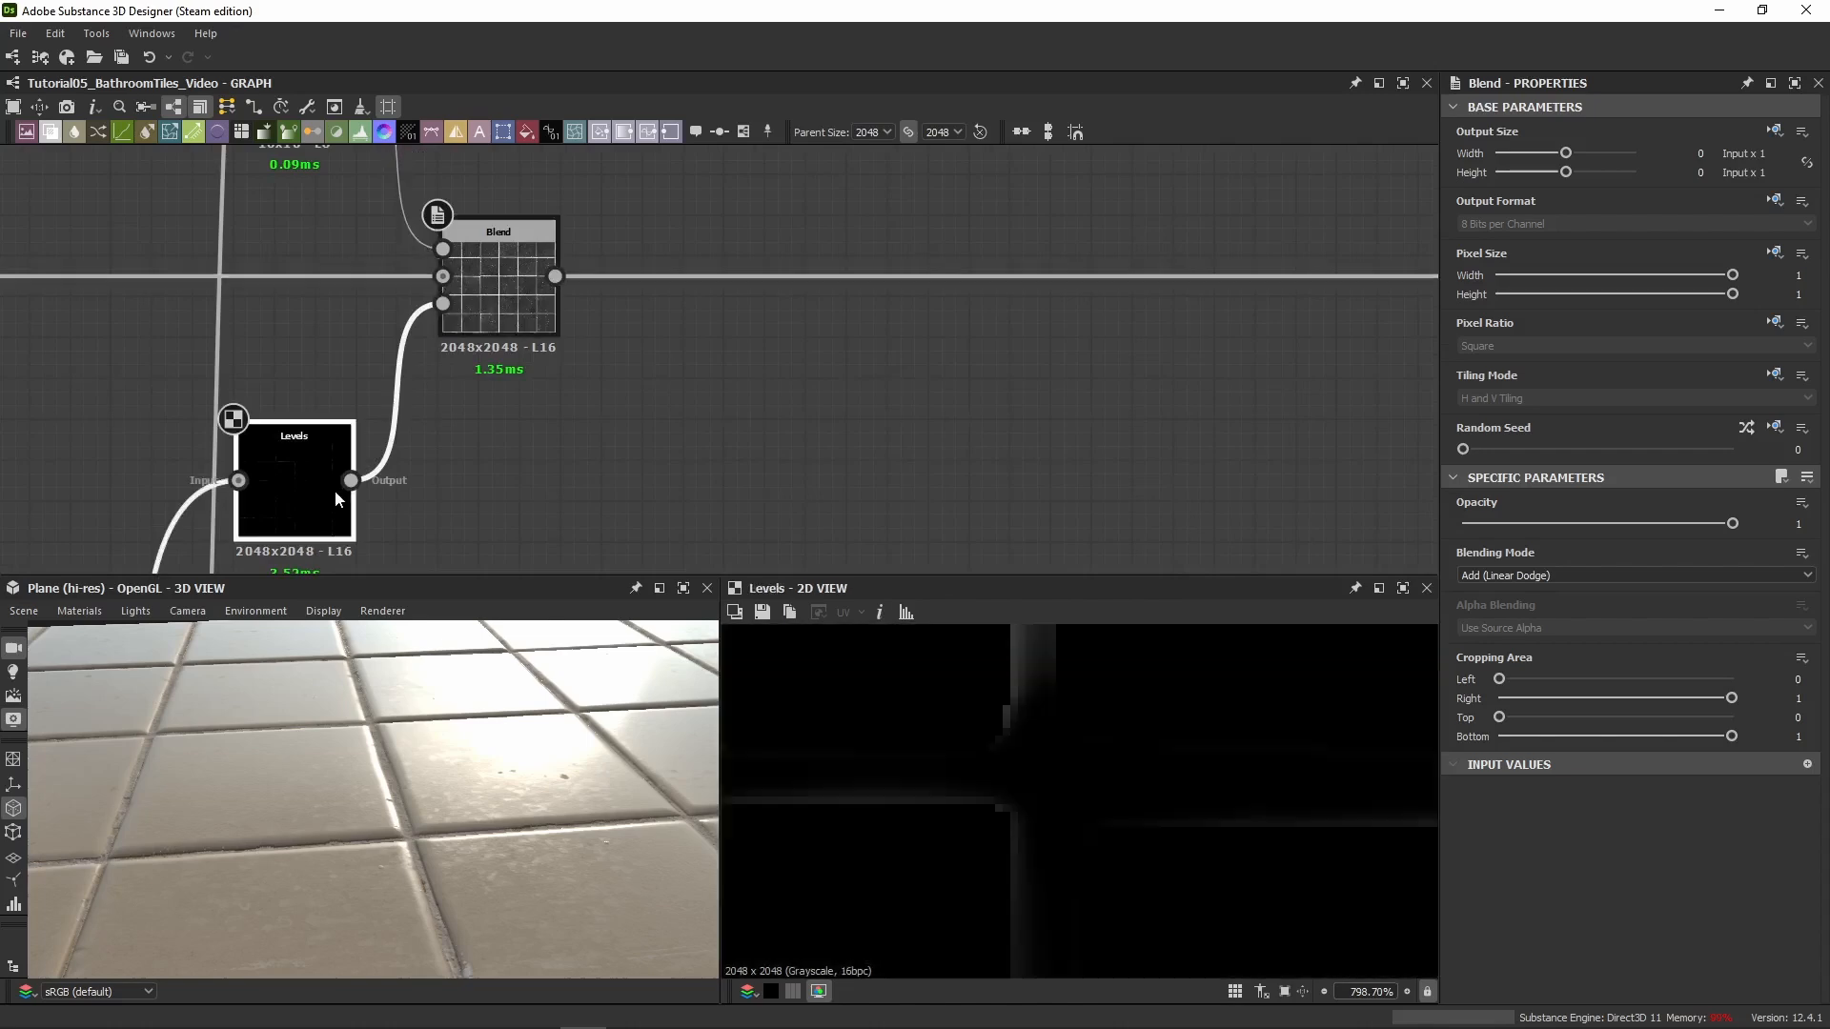
pyautogui.scroll(-5, 1004, 730)
pyautogui.scroll(4, 1021, 760)
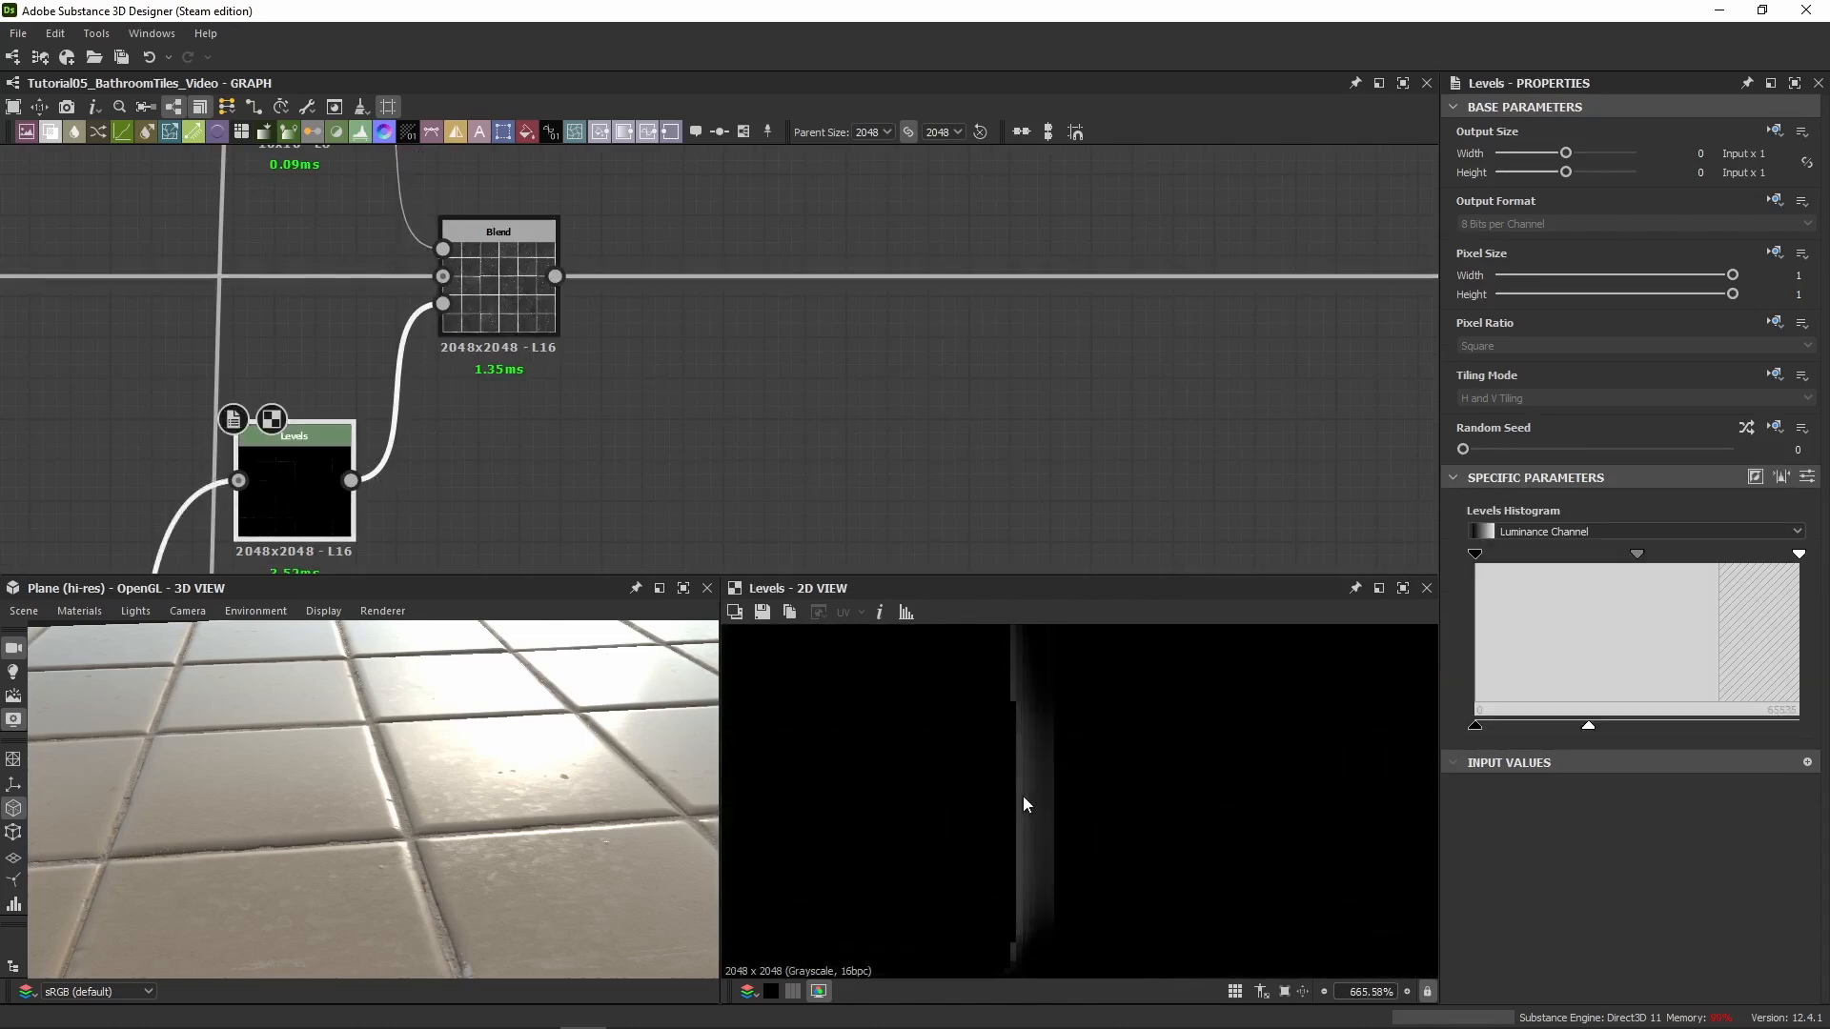
pyautogui.scroll(-9, 1024, 762)
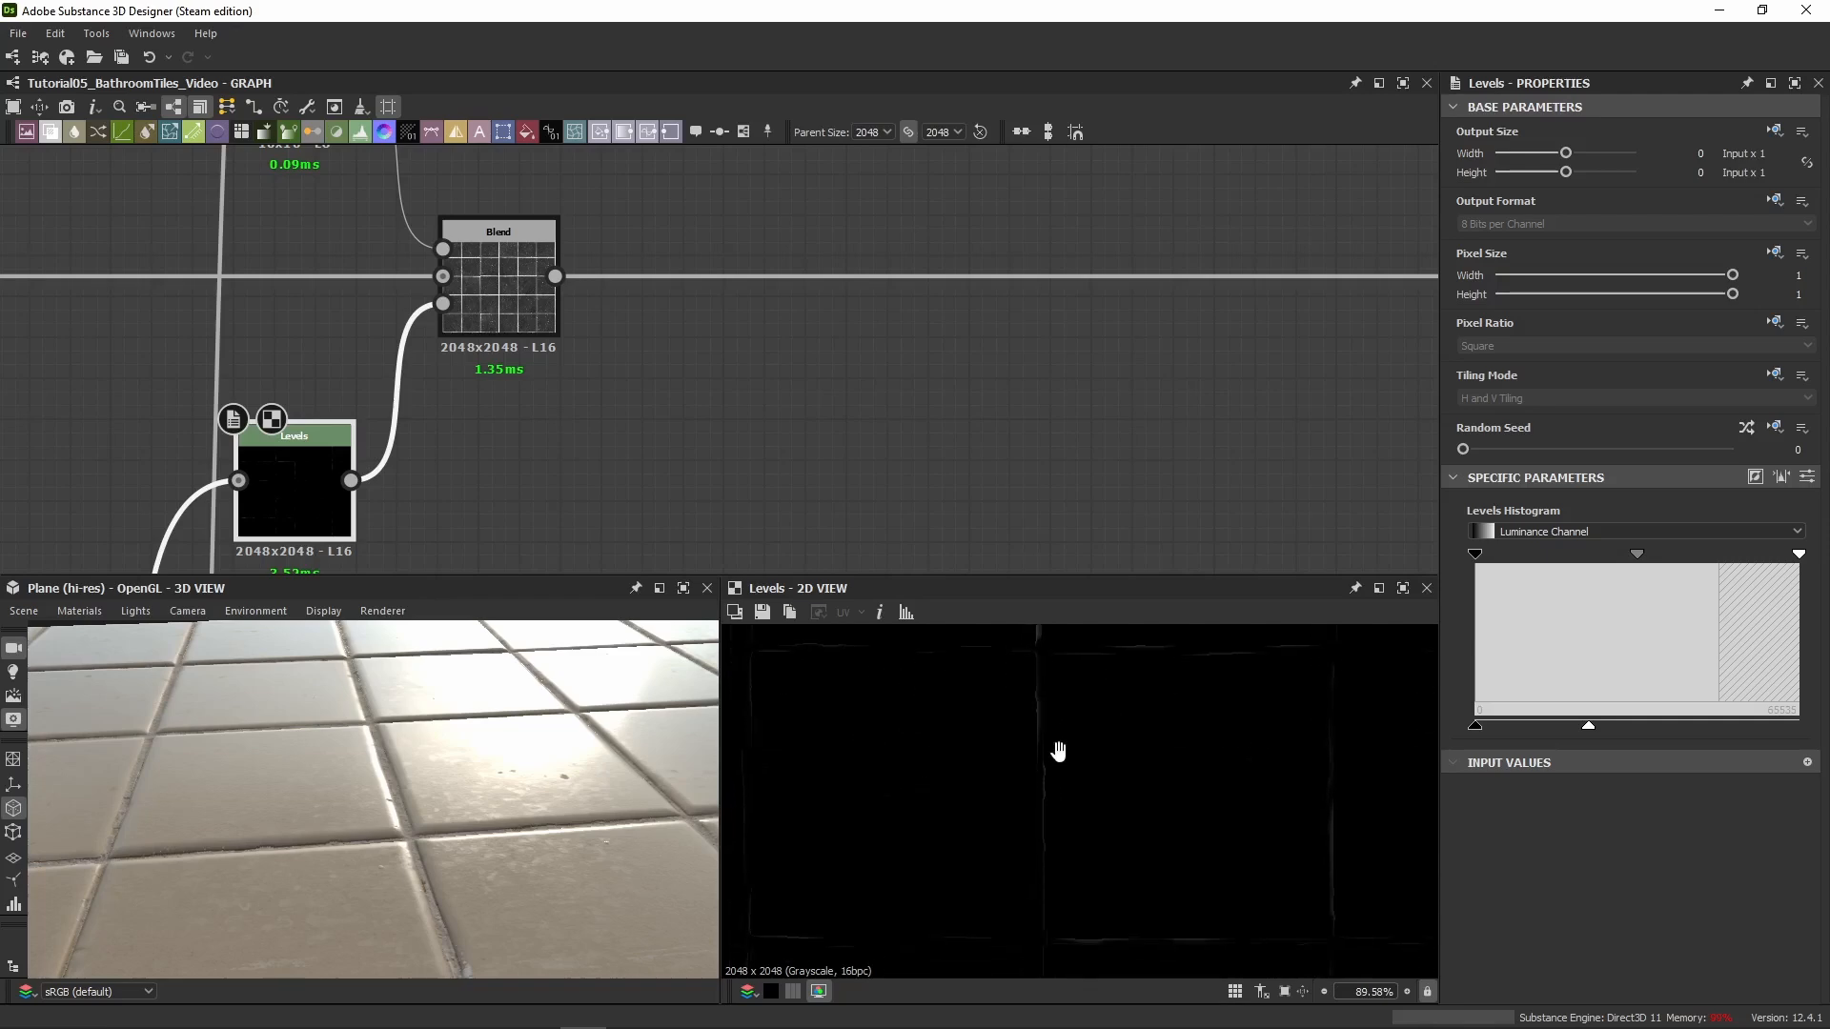
pyautogui.doubleClick(532, 290)
pyautogui.scroll(4, 1013, 701)
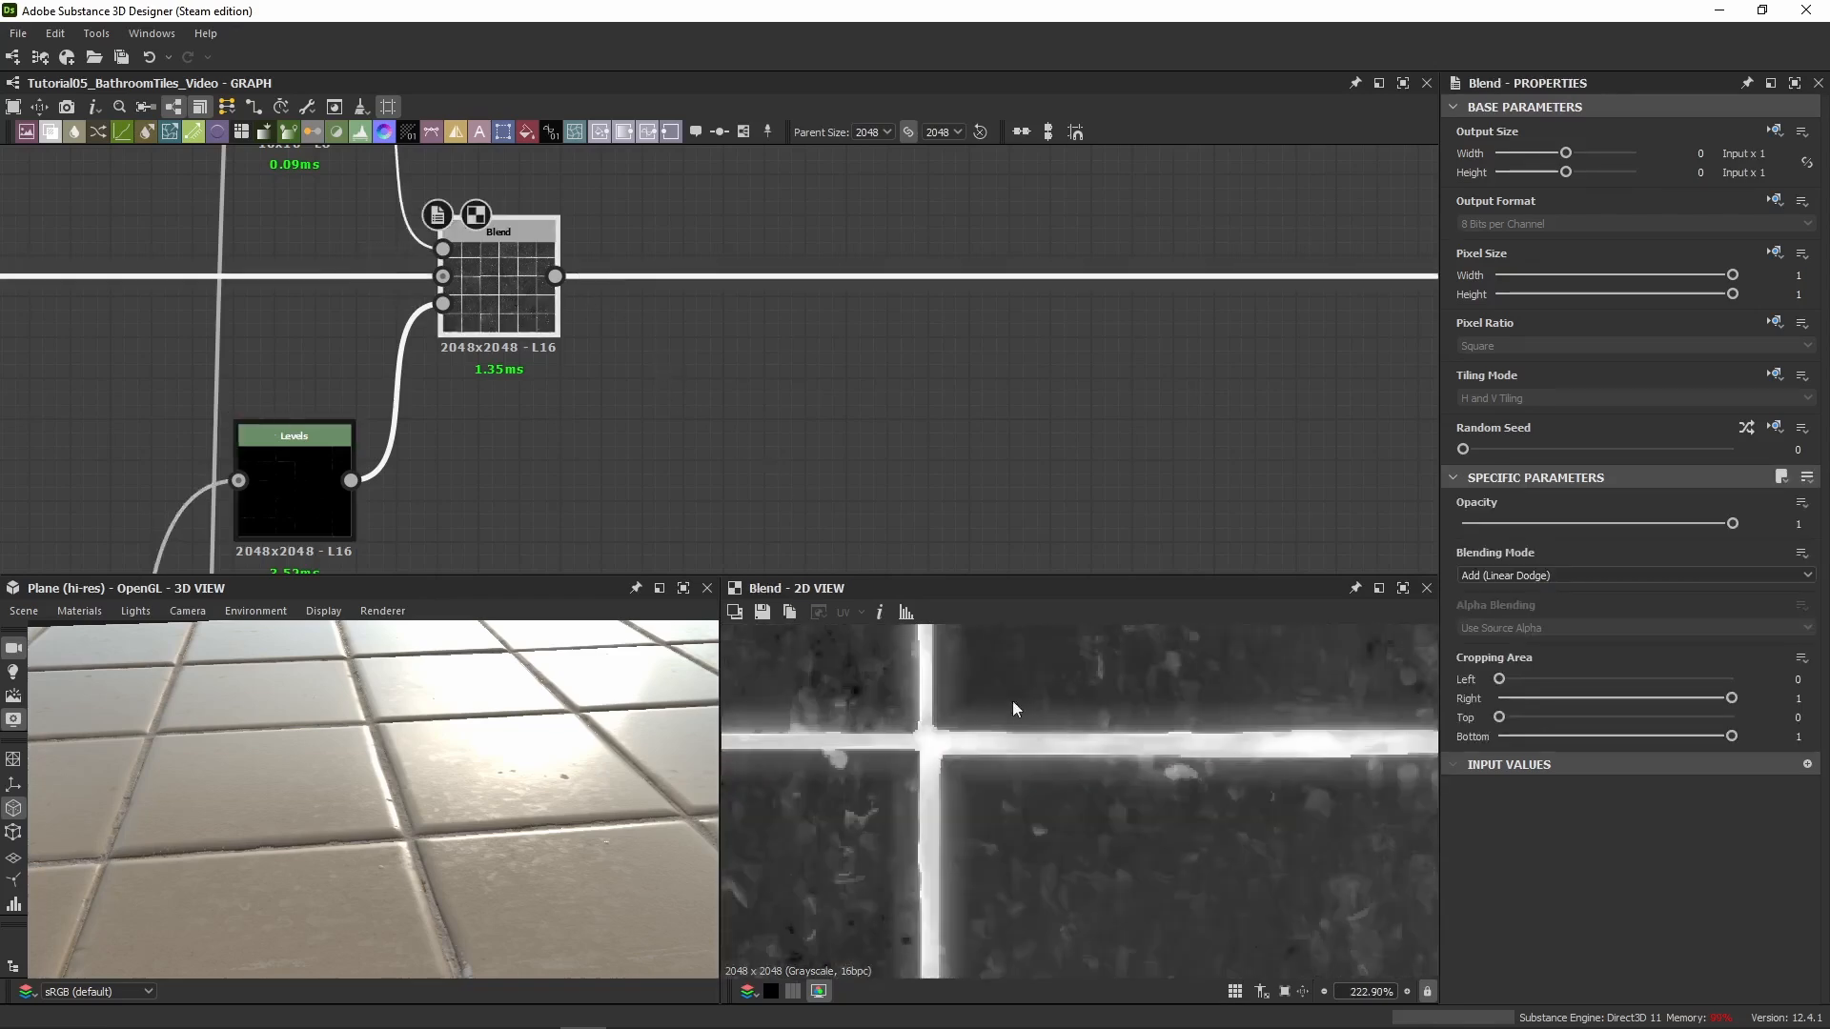
pyautogui.scroll(5, 1018, 753)
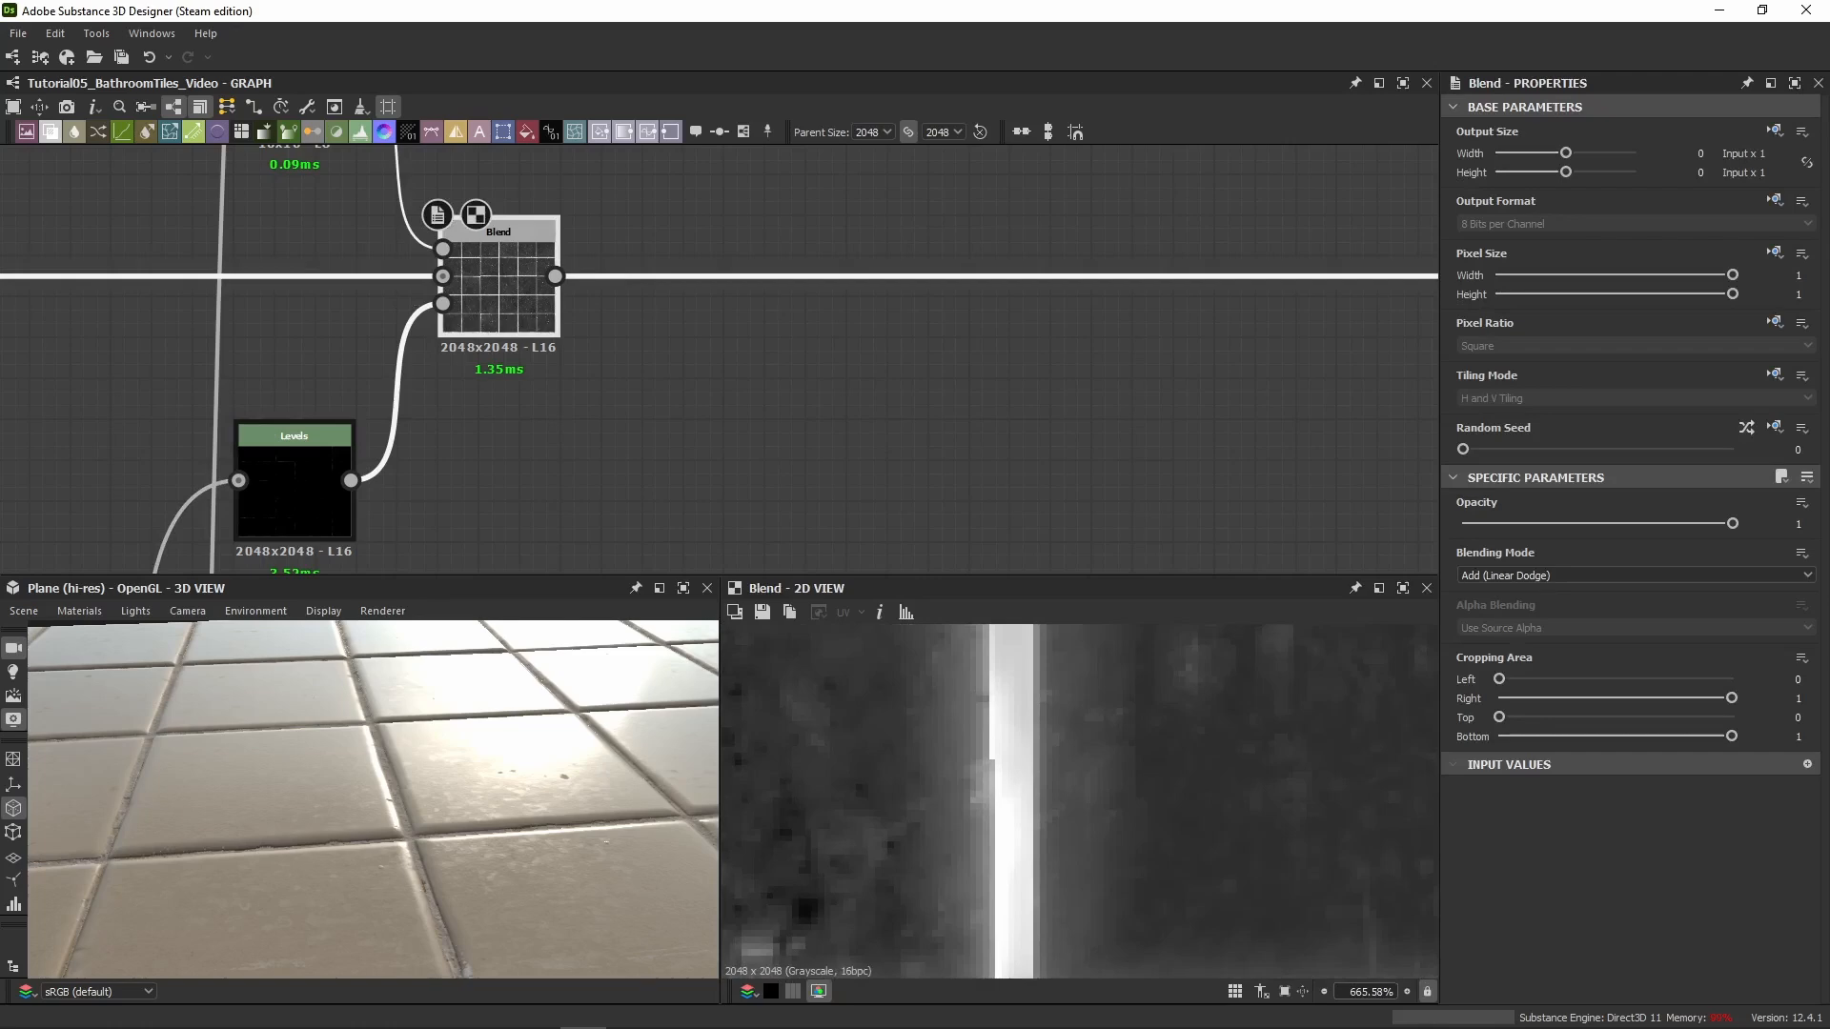
# Paste one more Uniform Color, Levels and Blend group and place it on the chain after the Grout Edges Blend
pyautogui.scroll(-8, 704, 465)
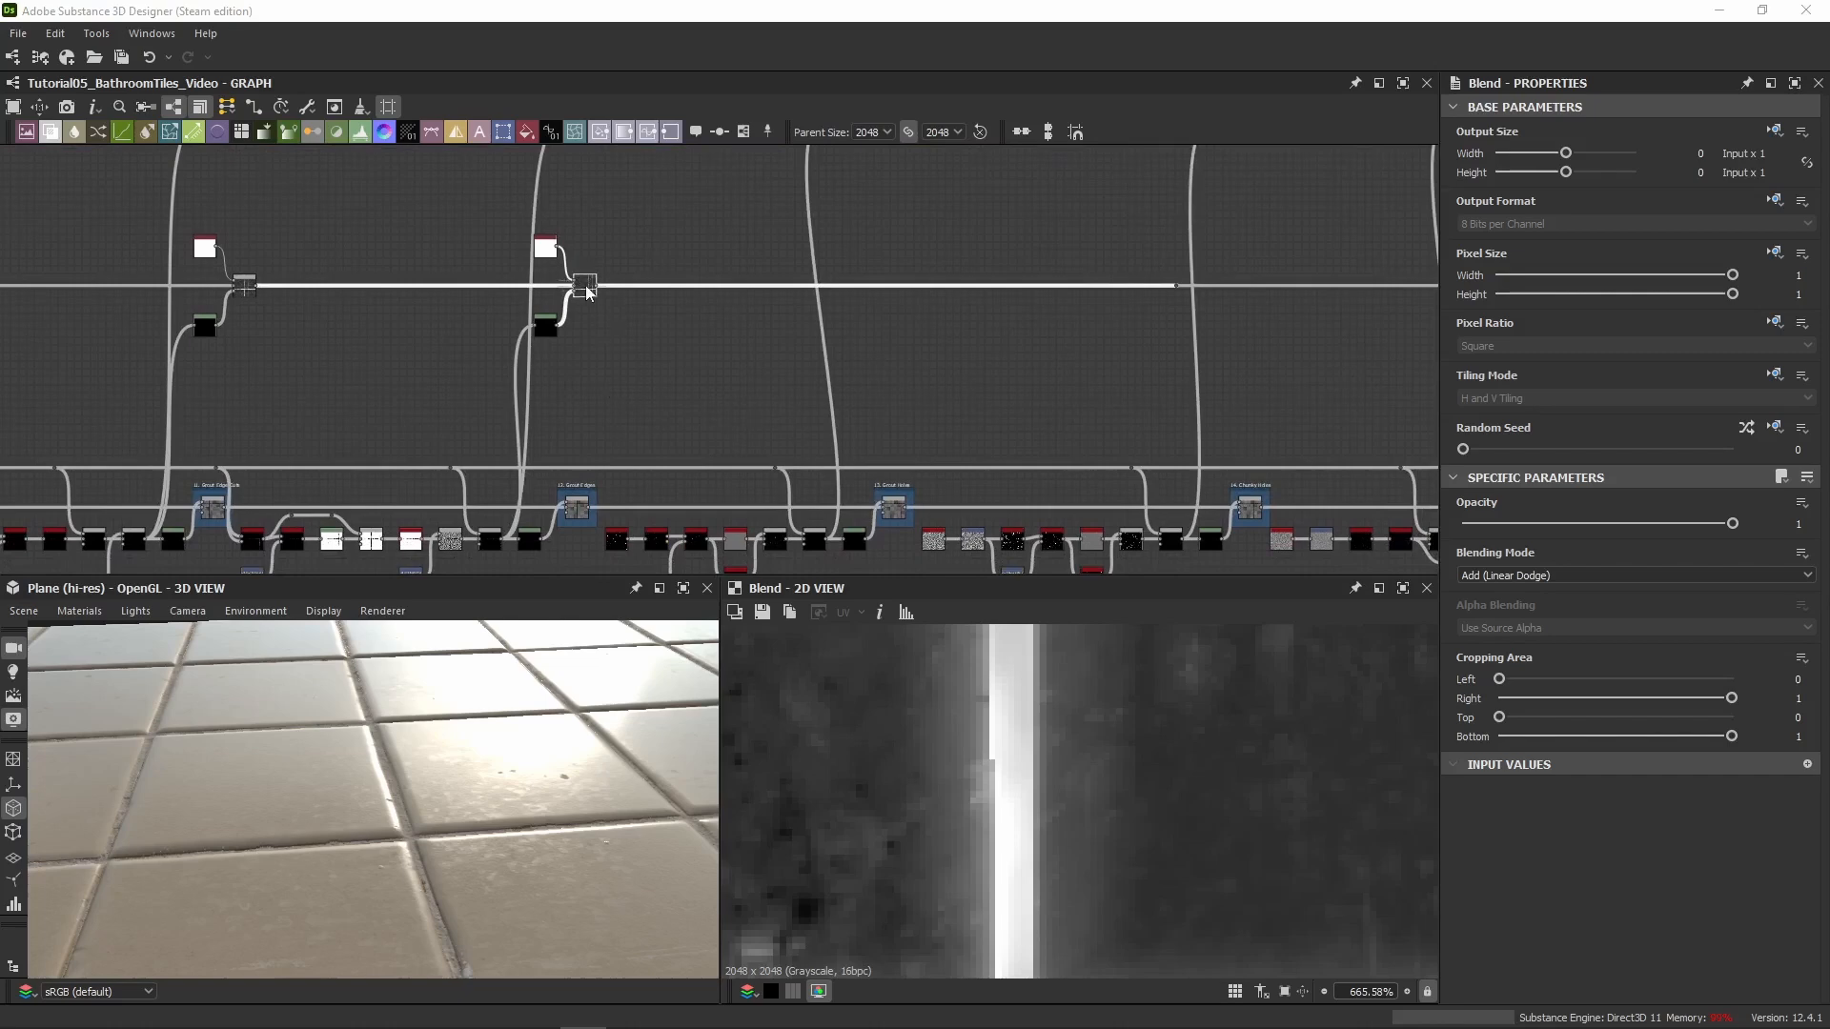
pyautogui.hotkey('ctrl', 'v')
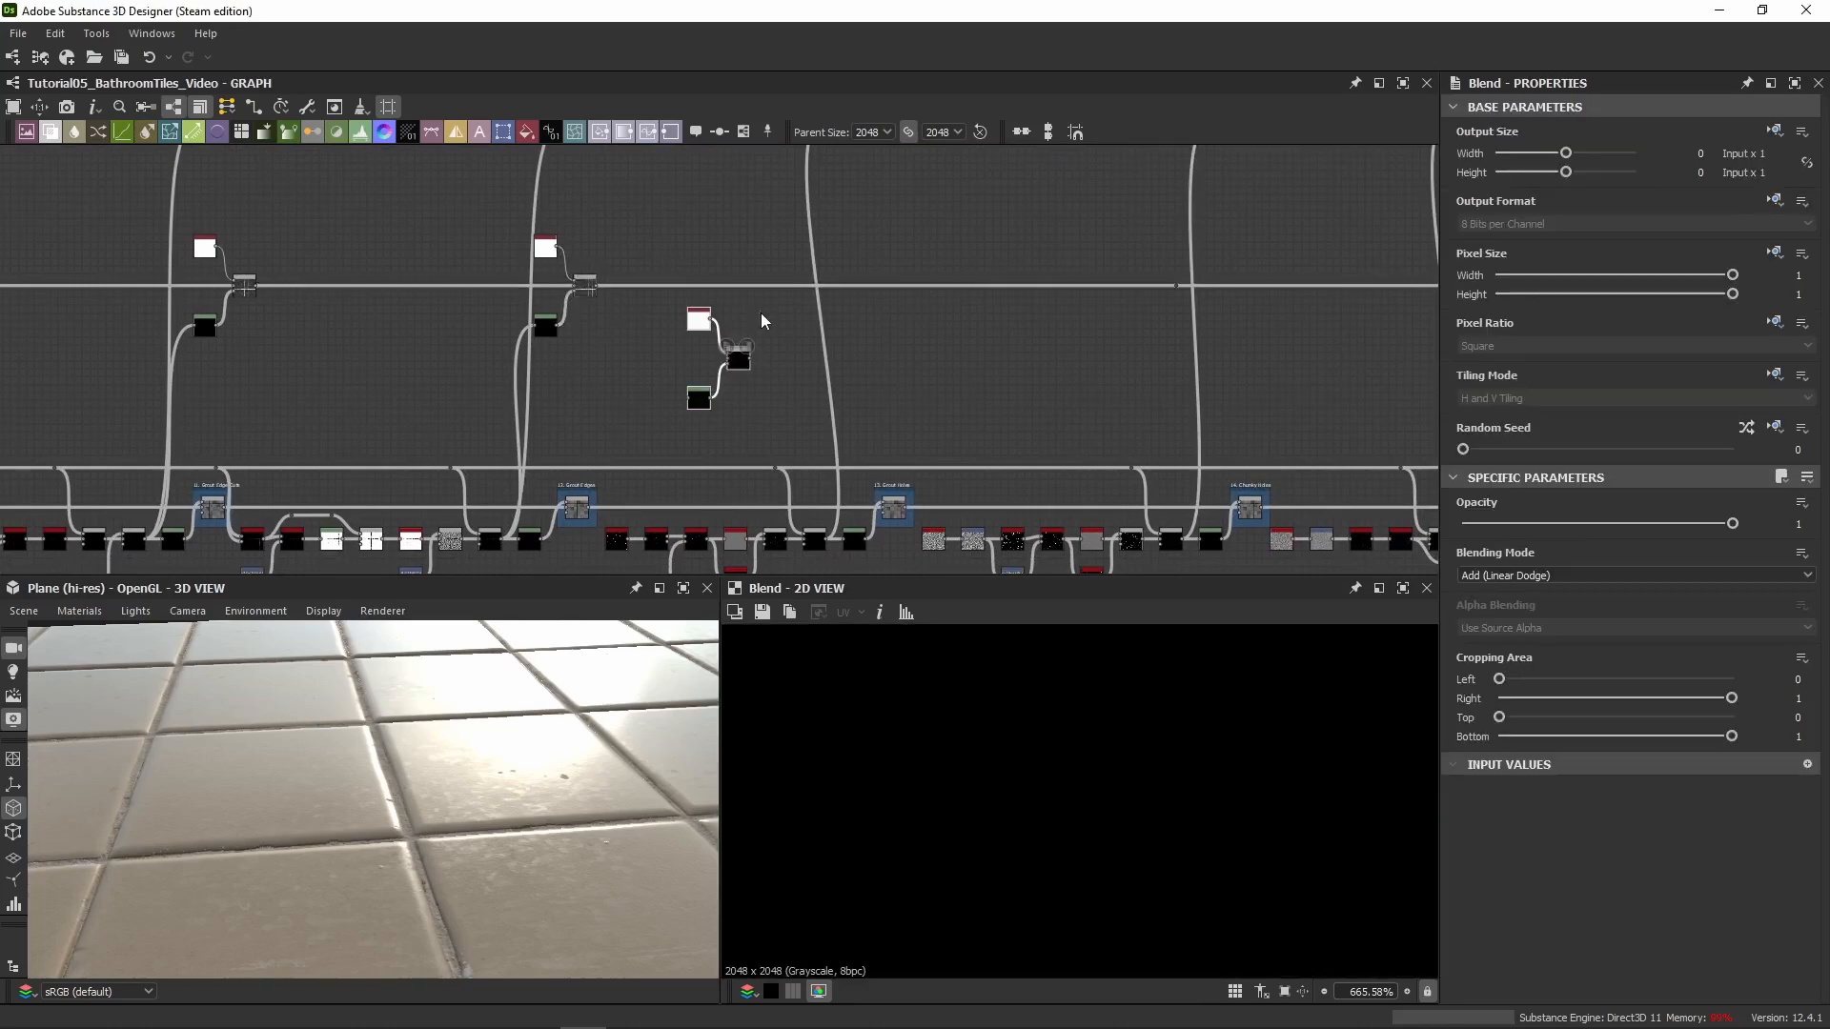
pyautogui.scroll(3, 761, 320)
pyautogui.moveTo(745, 375); pyautogui.dragTo(1000, 253)
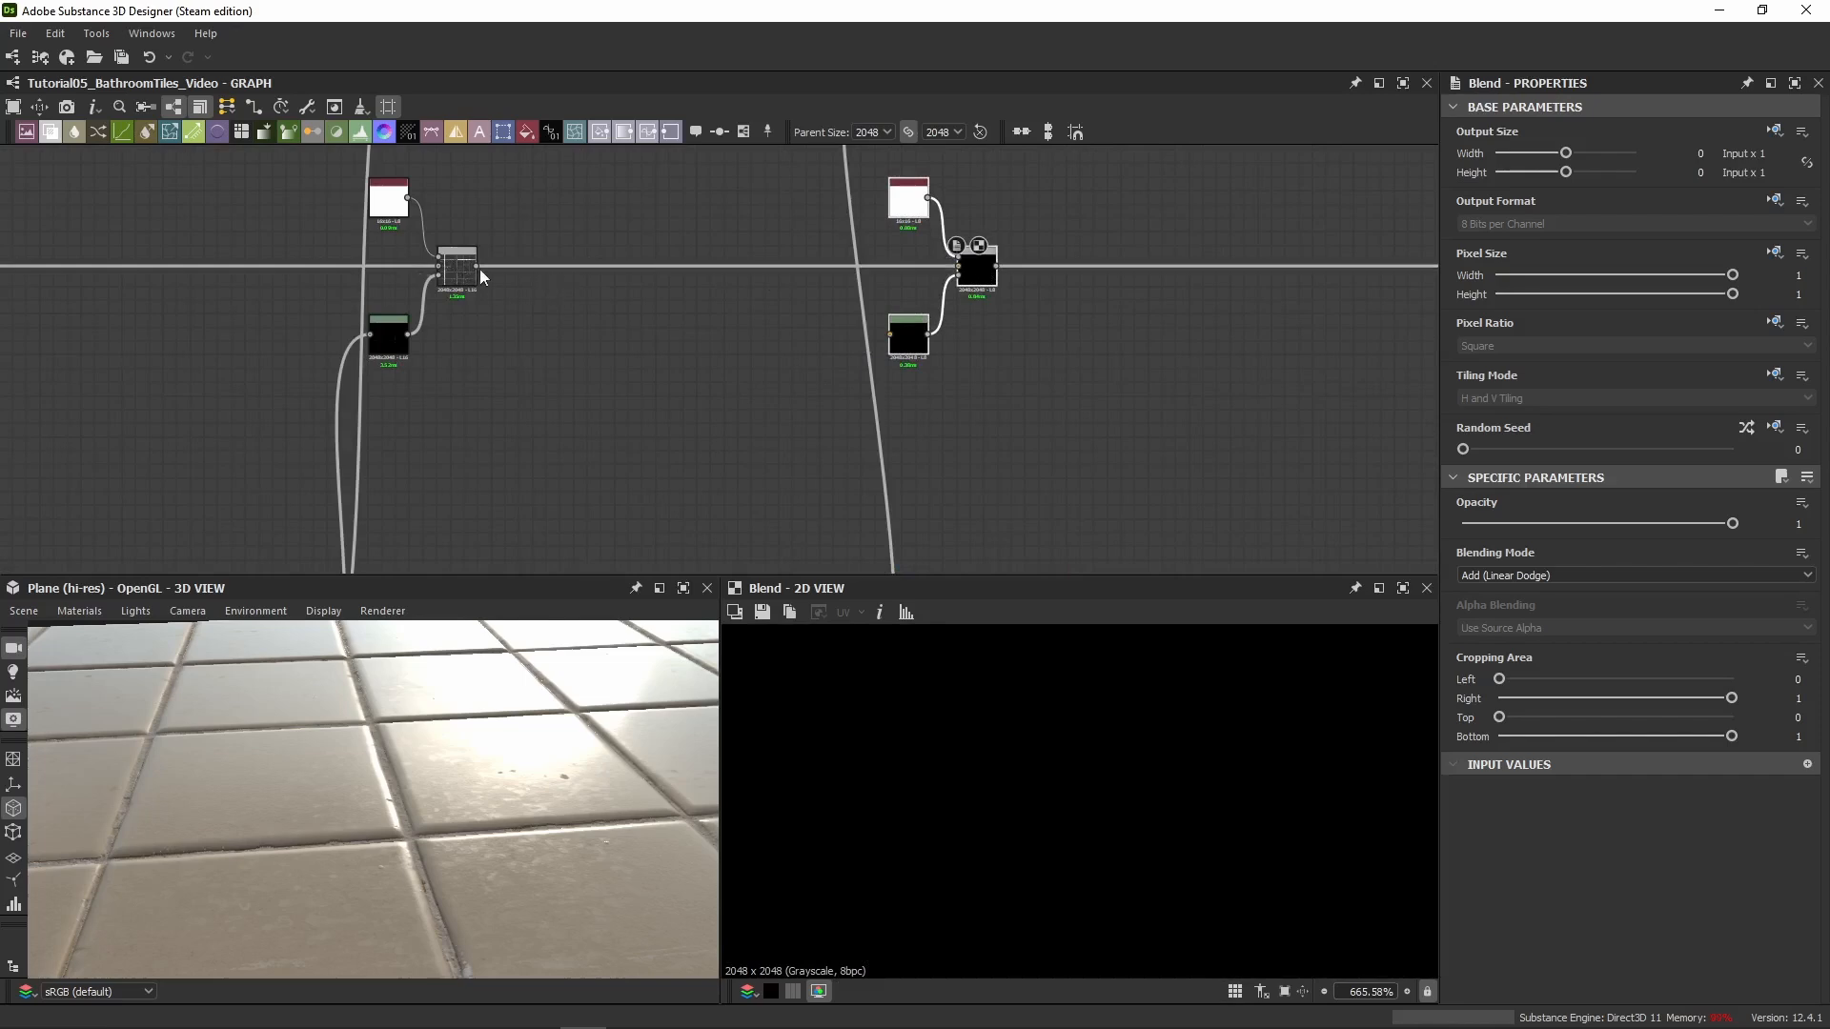
# Wire the pasted Blend into the chain between the Grout Edges Blend and the following reroute dot
pyautogui.moveTo(477, 268); pyautogui.dragTo(959, 269)
pyautogui.moveTo(1014, 280); pyautogui.dragTo(535, 294, button='middle')
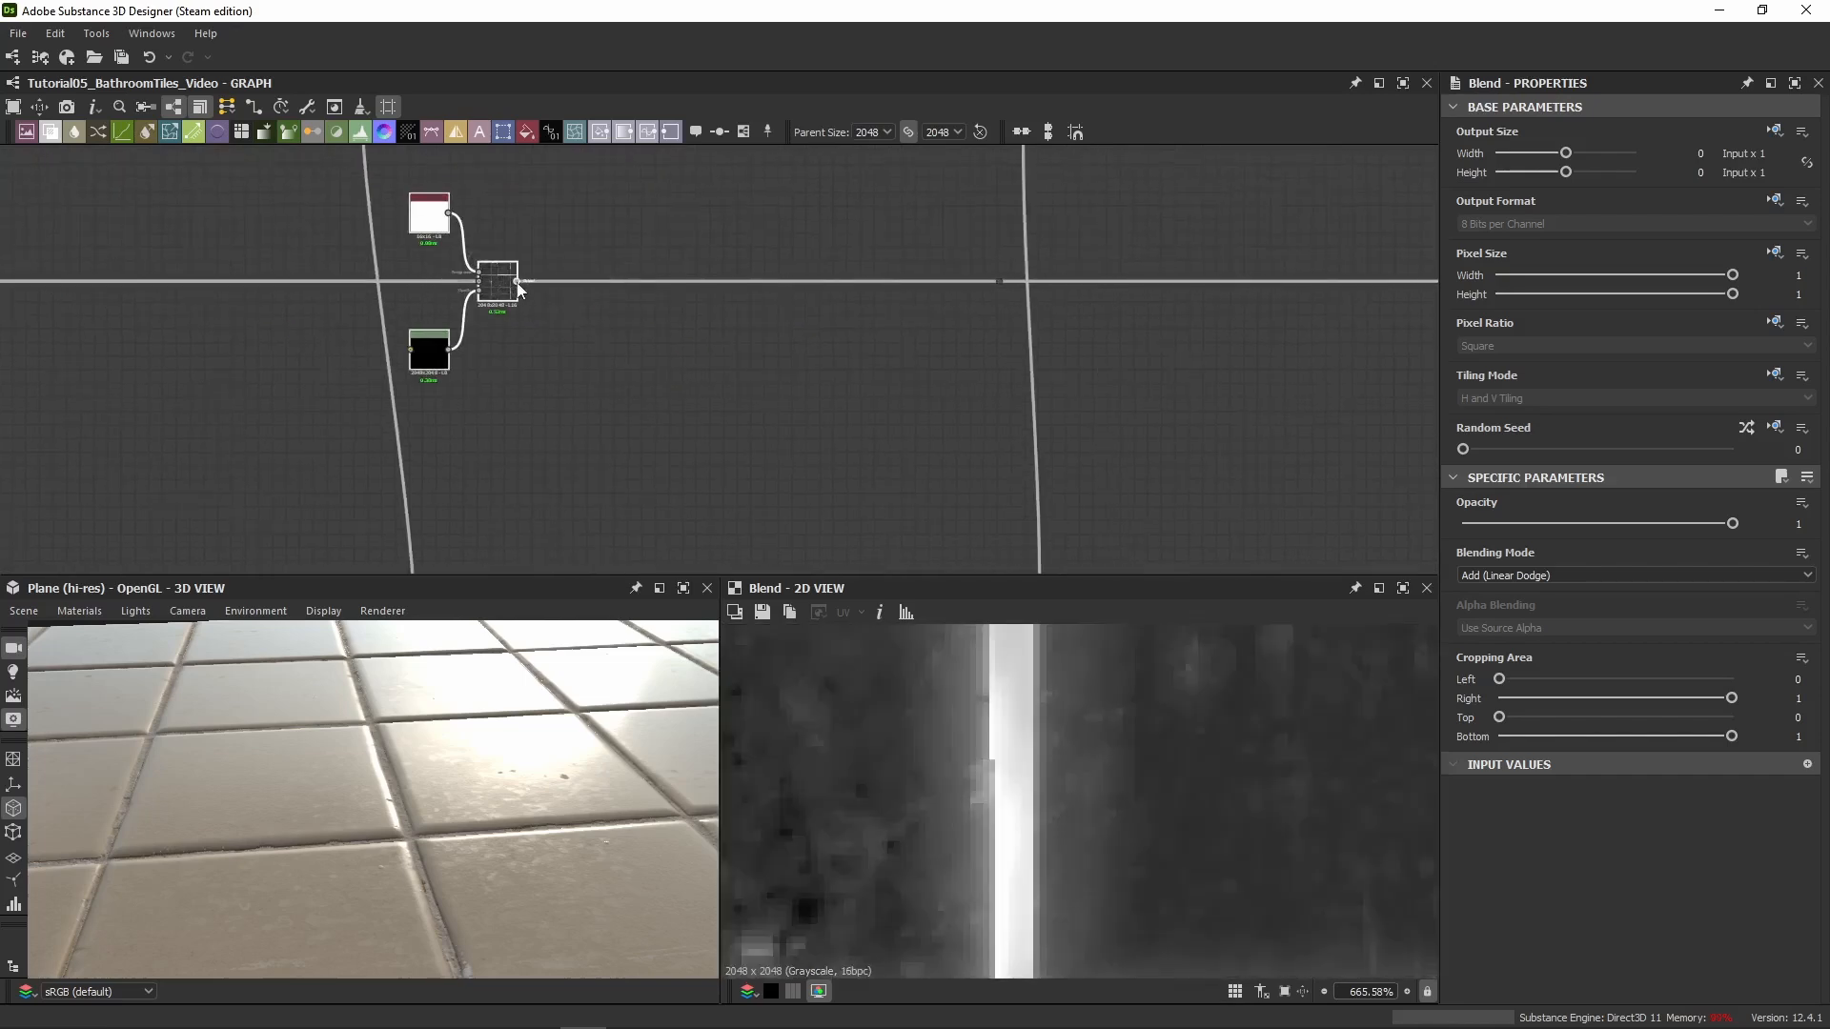
pyautogui.moveTo(517, 284); pyautogui.dragTo(995, 279)
# Connect the Grout Holes mask output to the input of the new group's Levels node
pyautogui.scroll(-4, 608, 369)
pyautogui.moveTo(562, 391); pyautogui.dragTo(879, 299, button='middle')
pyautogui.scroll(4, 862, 453)
pyautogui.moveTo(778, 430); pyautogui.dragTo(855, 375)
pyautogui.scroll(-2, 856, 295)
pyautogui.moveTo(856, 299); pyautogui.dragTo(855, 375, button='middle')
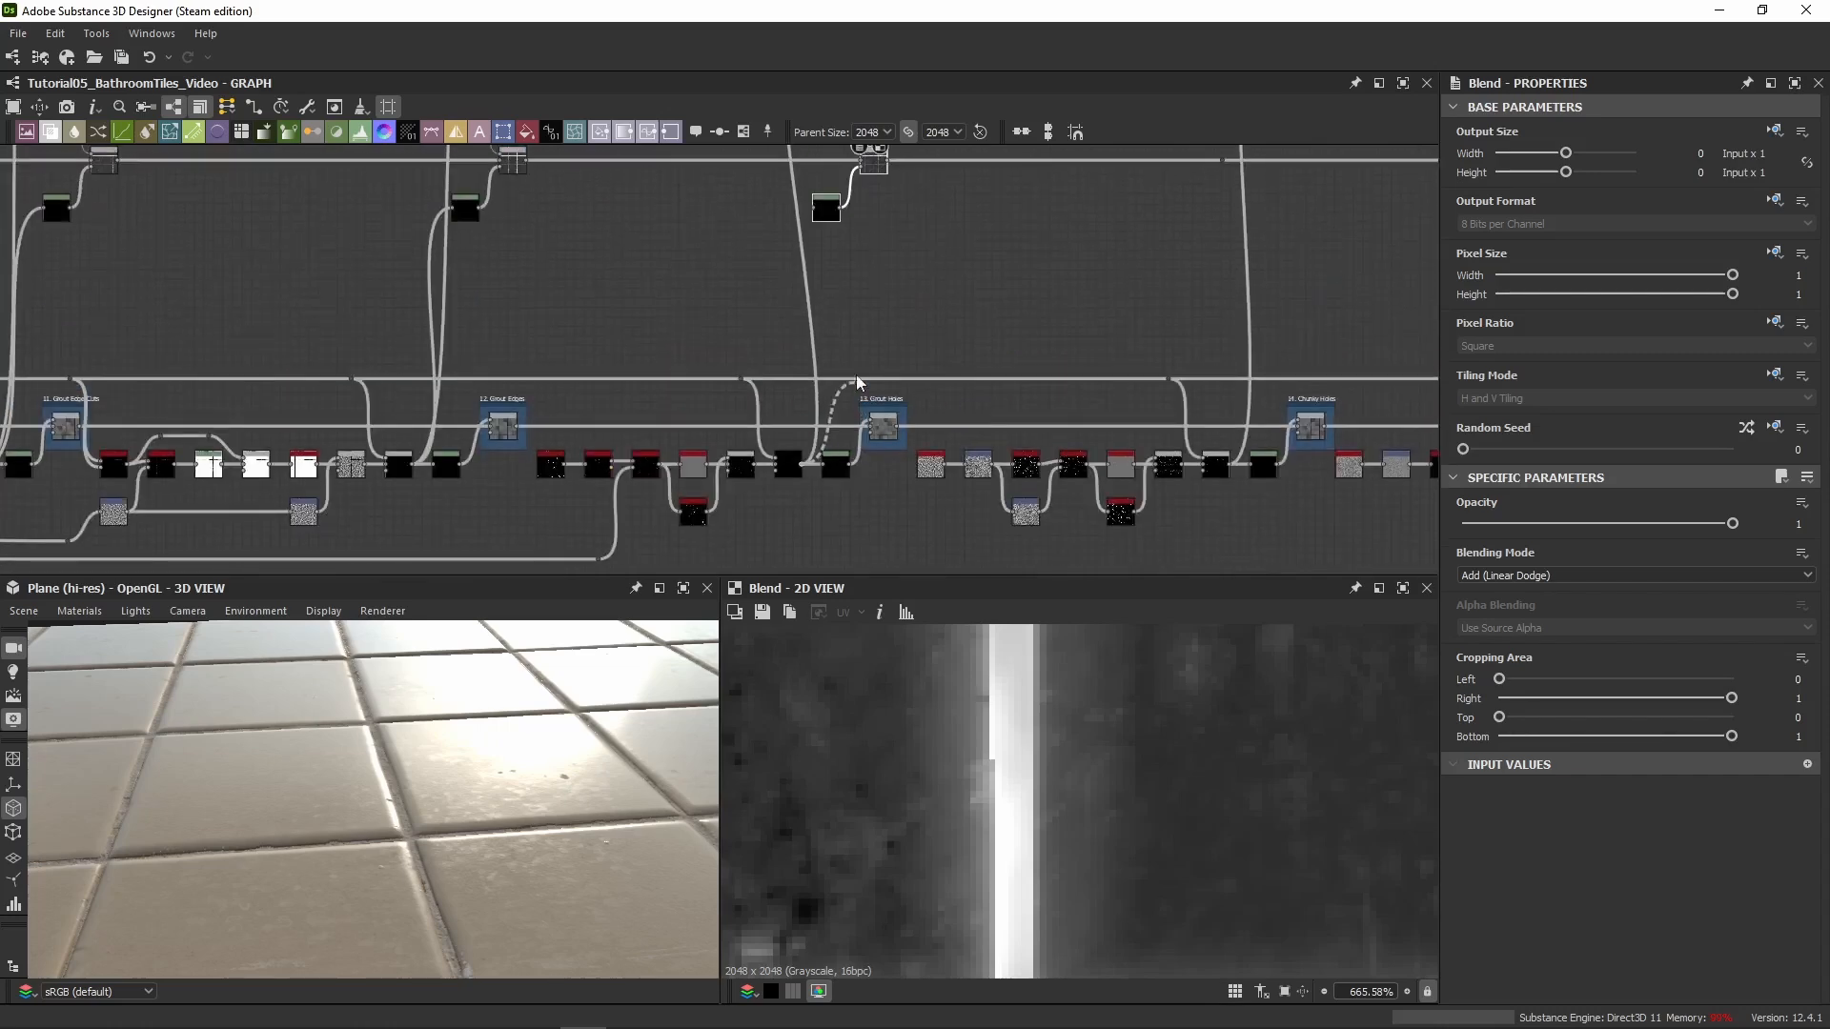
pyautogui.moveTo(856, 378); pyautogui.dragTo(815, 210)
pyautogui.moveTo(891, 176); pyautogui.dragTo(888, 341, button='middle')
pyautogui.scroll(4, 888, 342)
# Compare the Grout Holes Levels mask with its Blend's result and inspect the grout crossing up close in the 3D preview
pyautogui.click(843, 334)
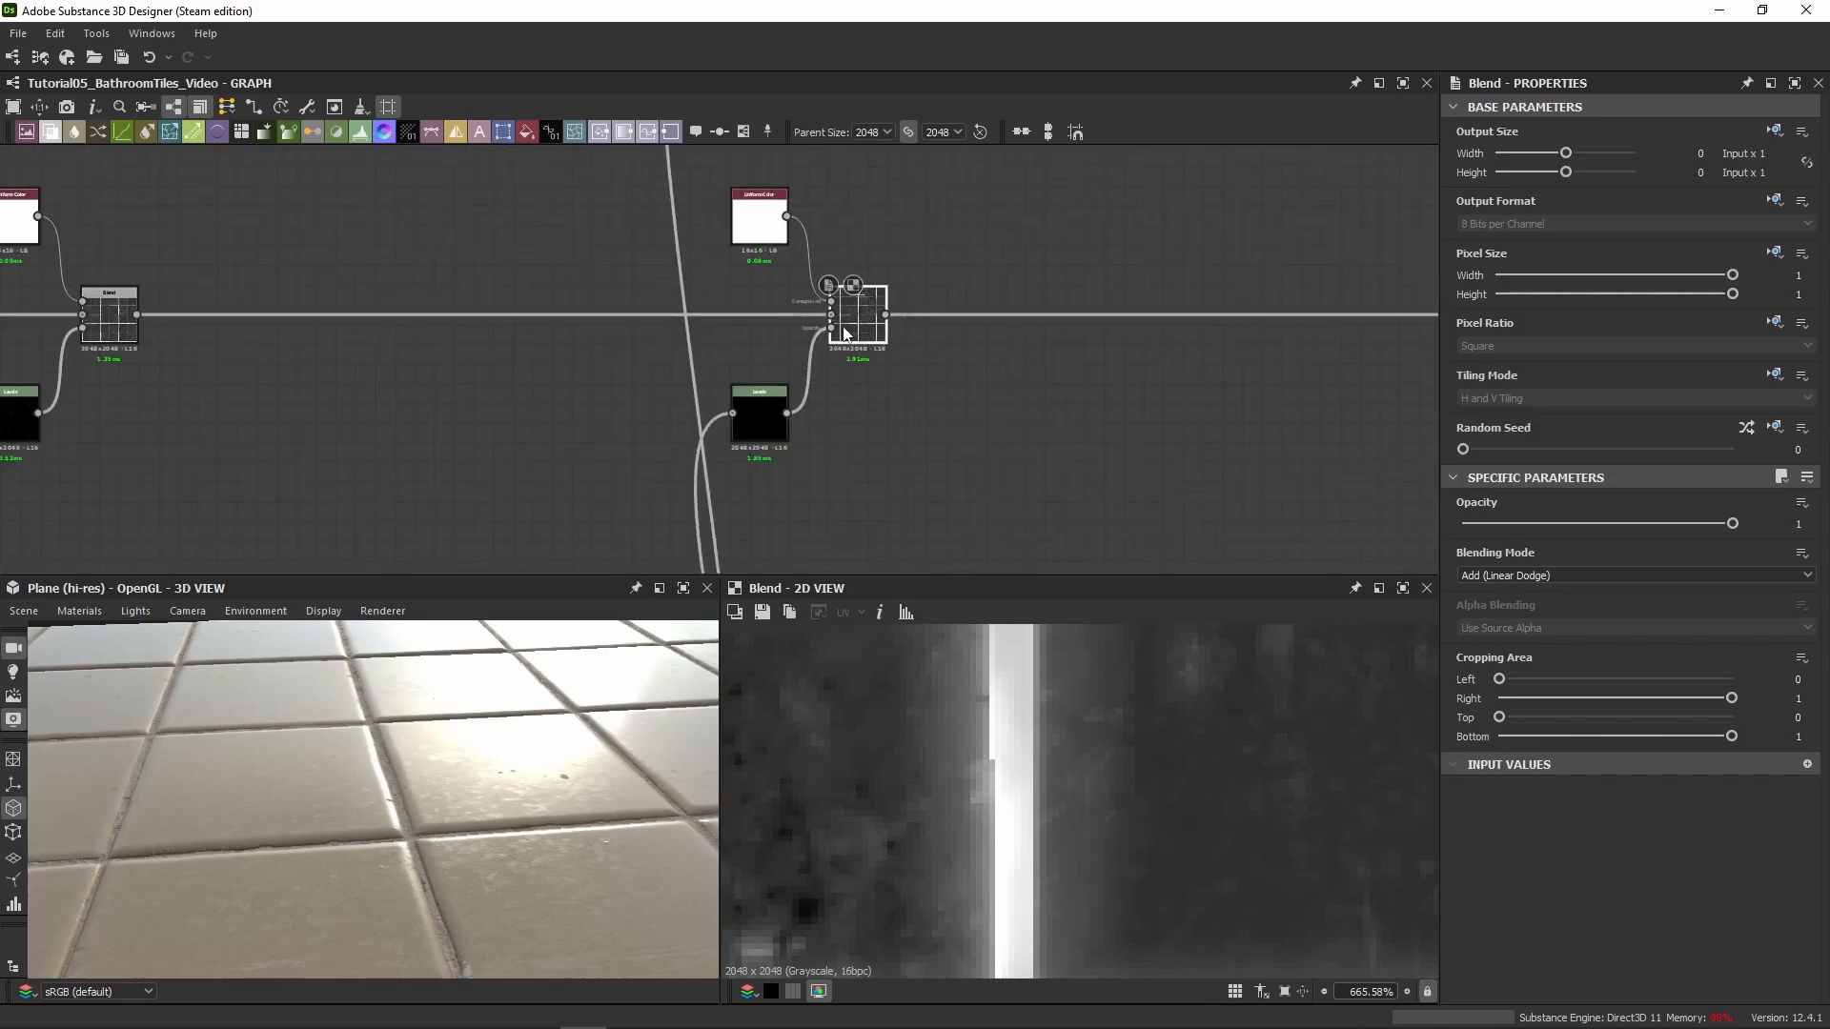
pyautogui.scroll(-9, 1083, 785)
pyautogui.doubleClick(831, 316)
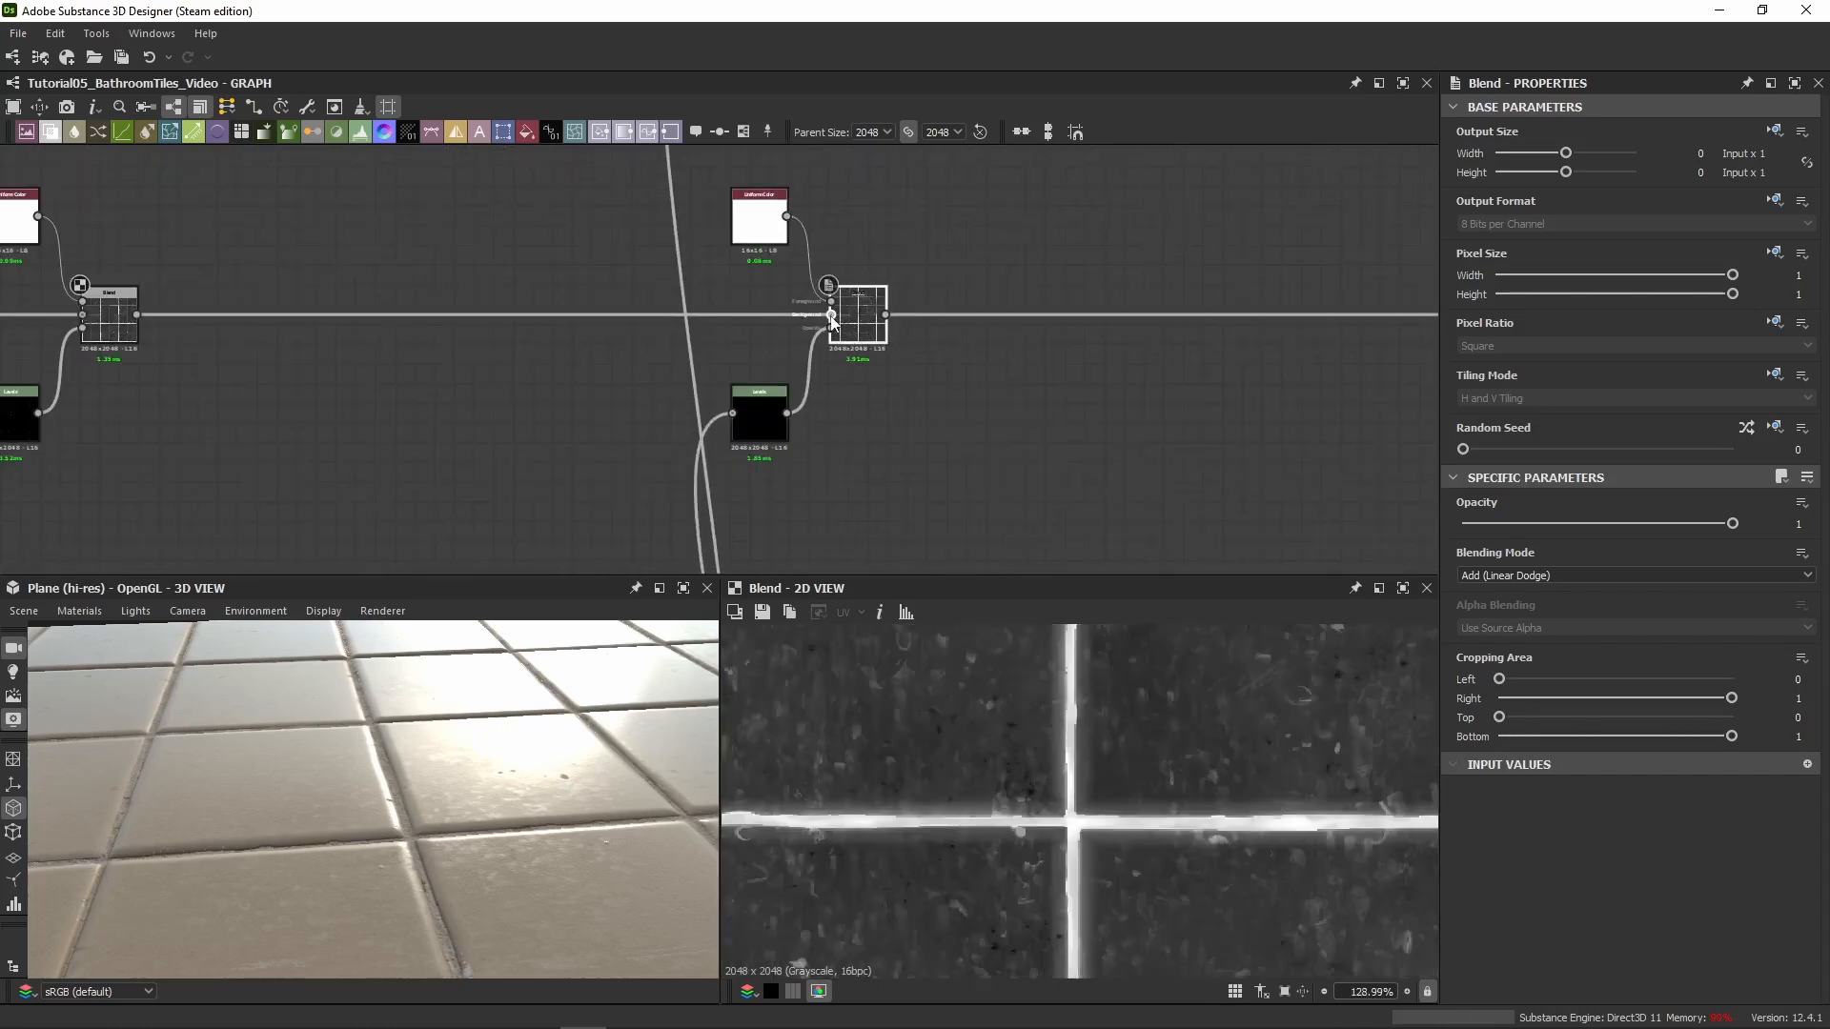
pyautogui.doubleClick(759, 418)
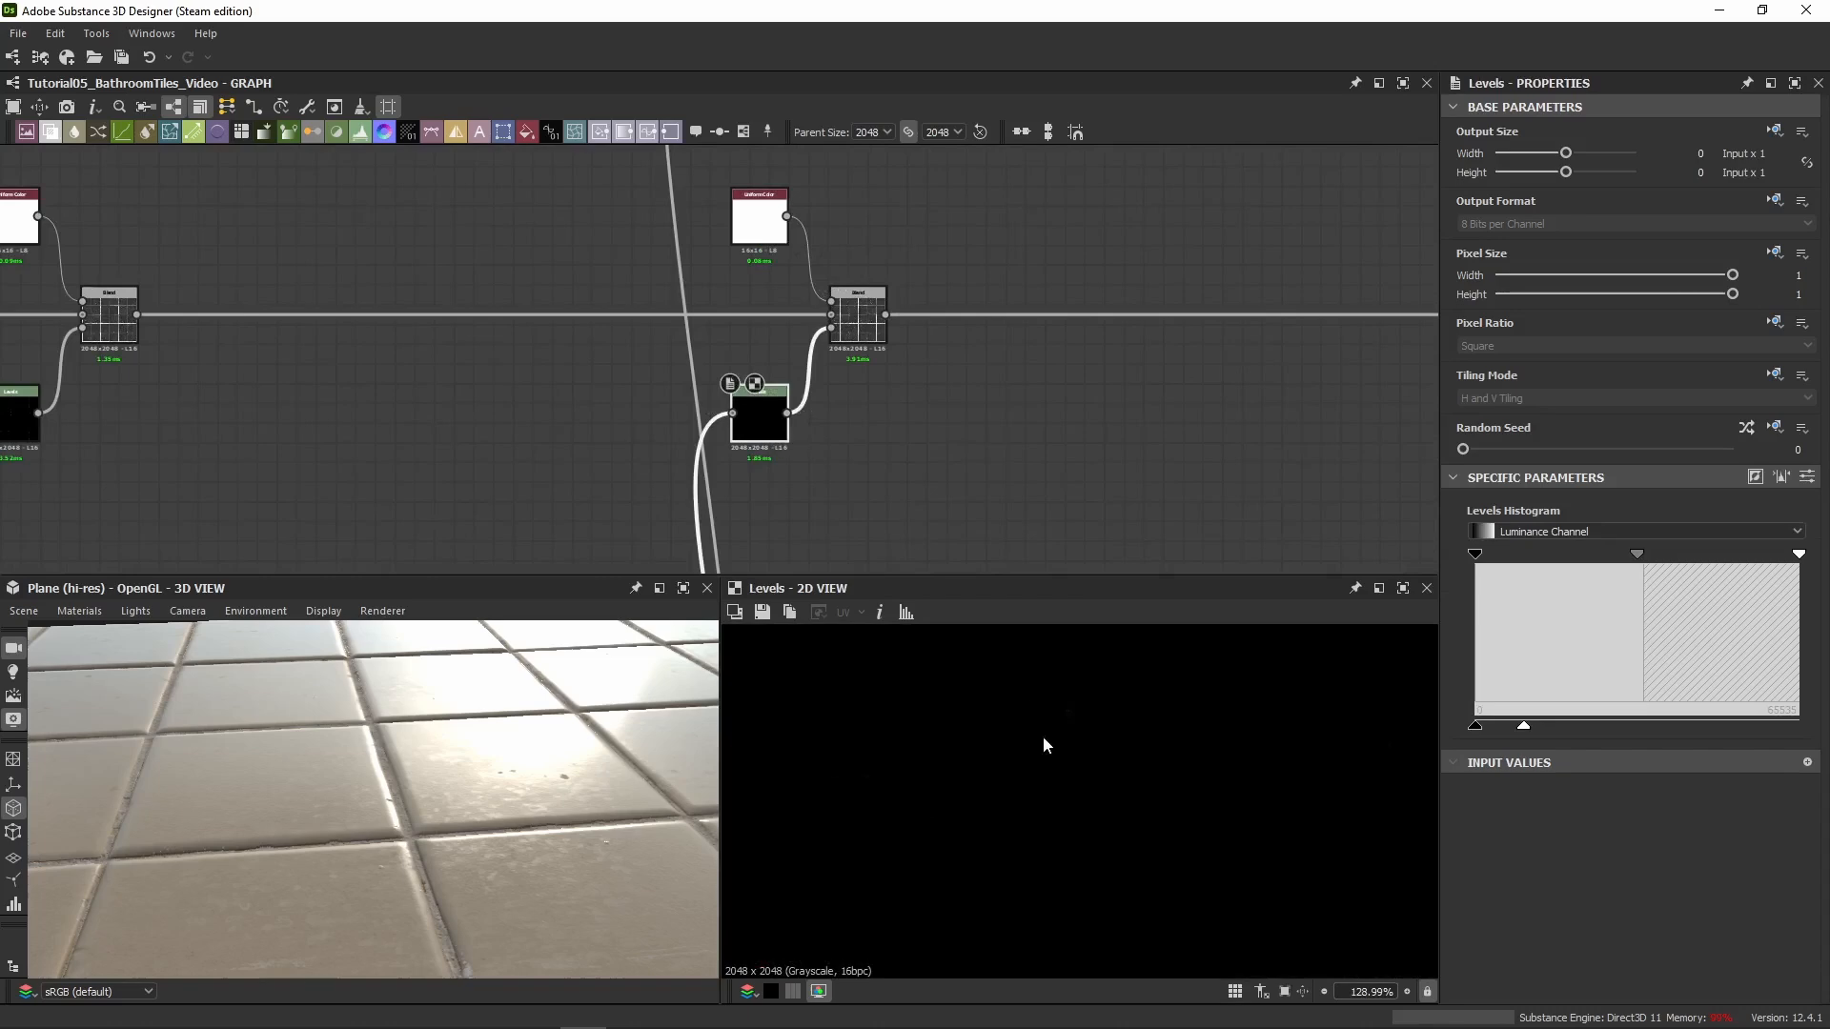
pyautogui.scroll(2, 1041, 736)
pyautogui.scroll(6, 947, 787)
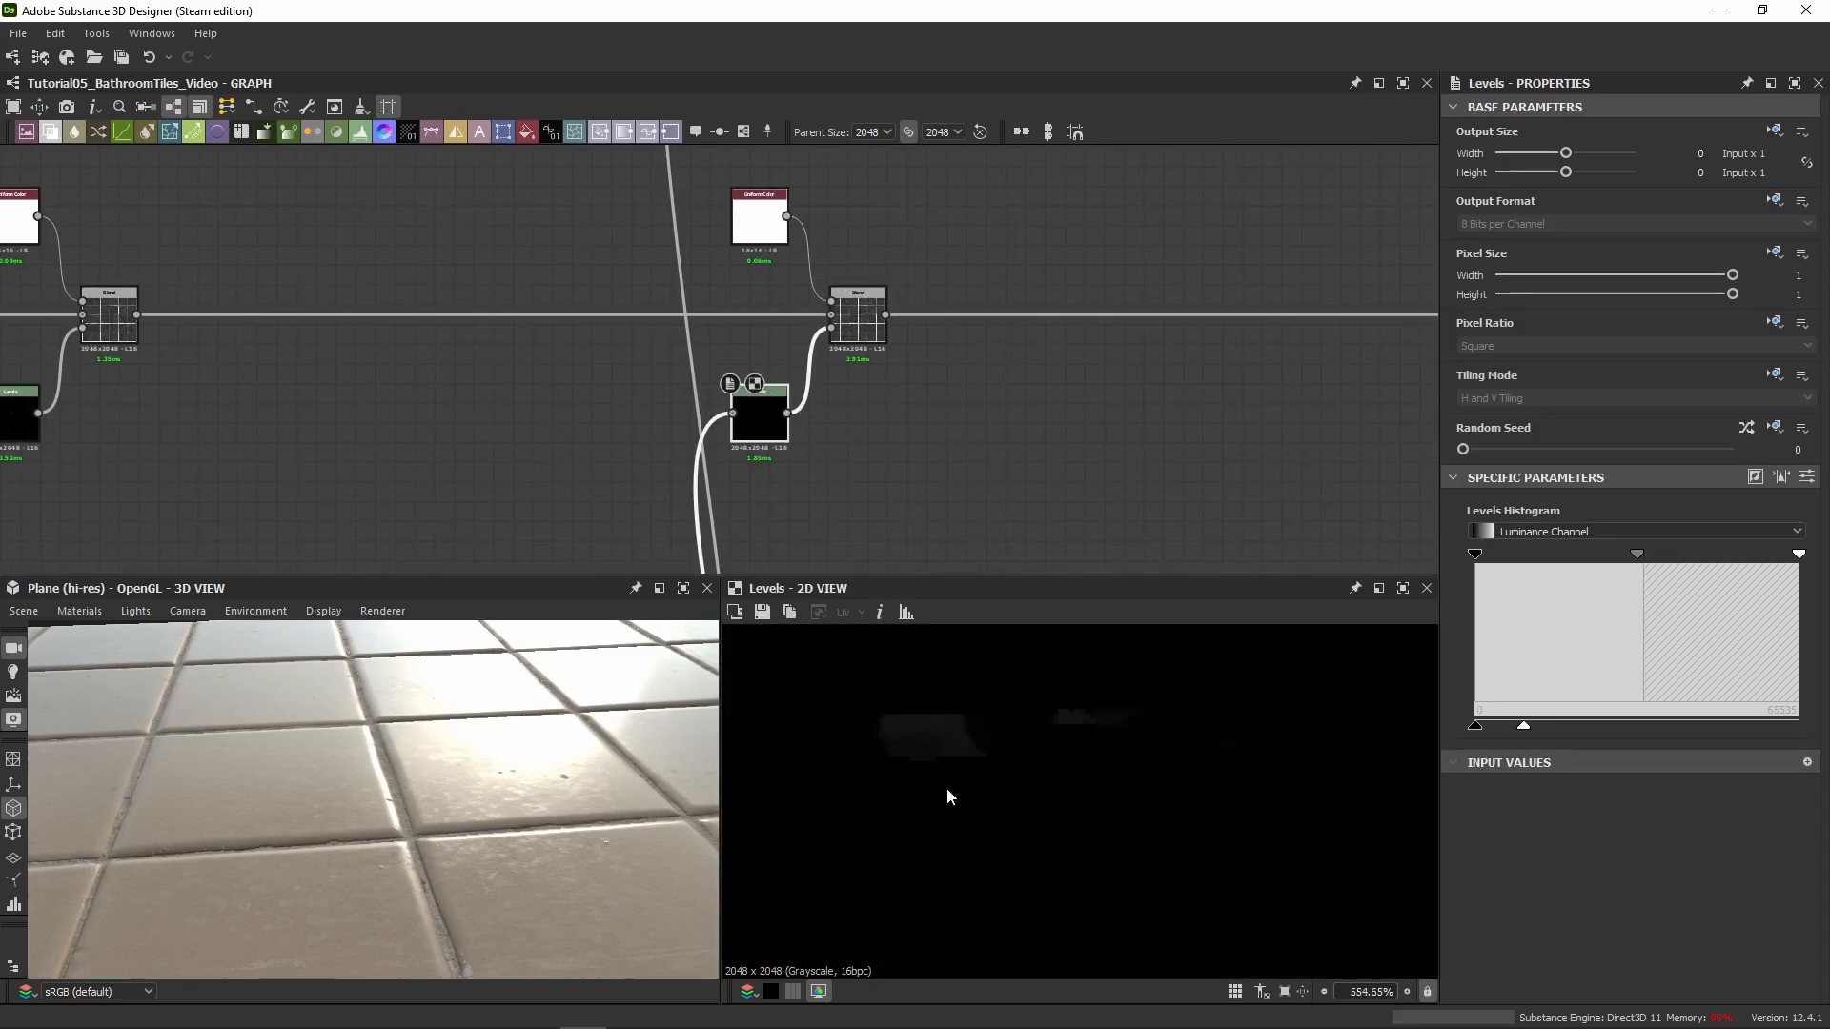
pyautogui.doubleClick(873, 341)
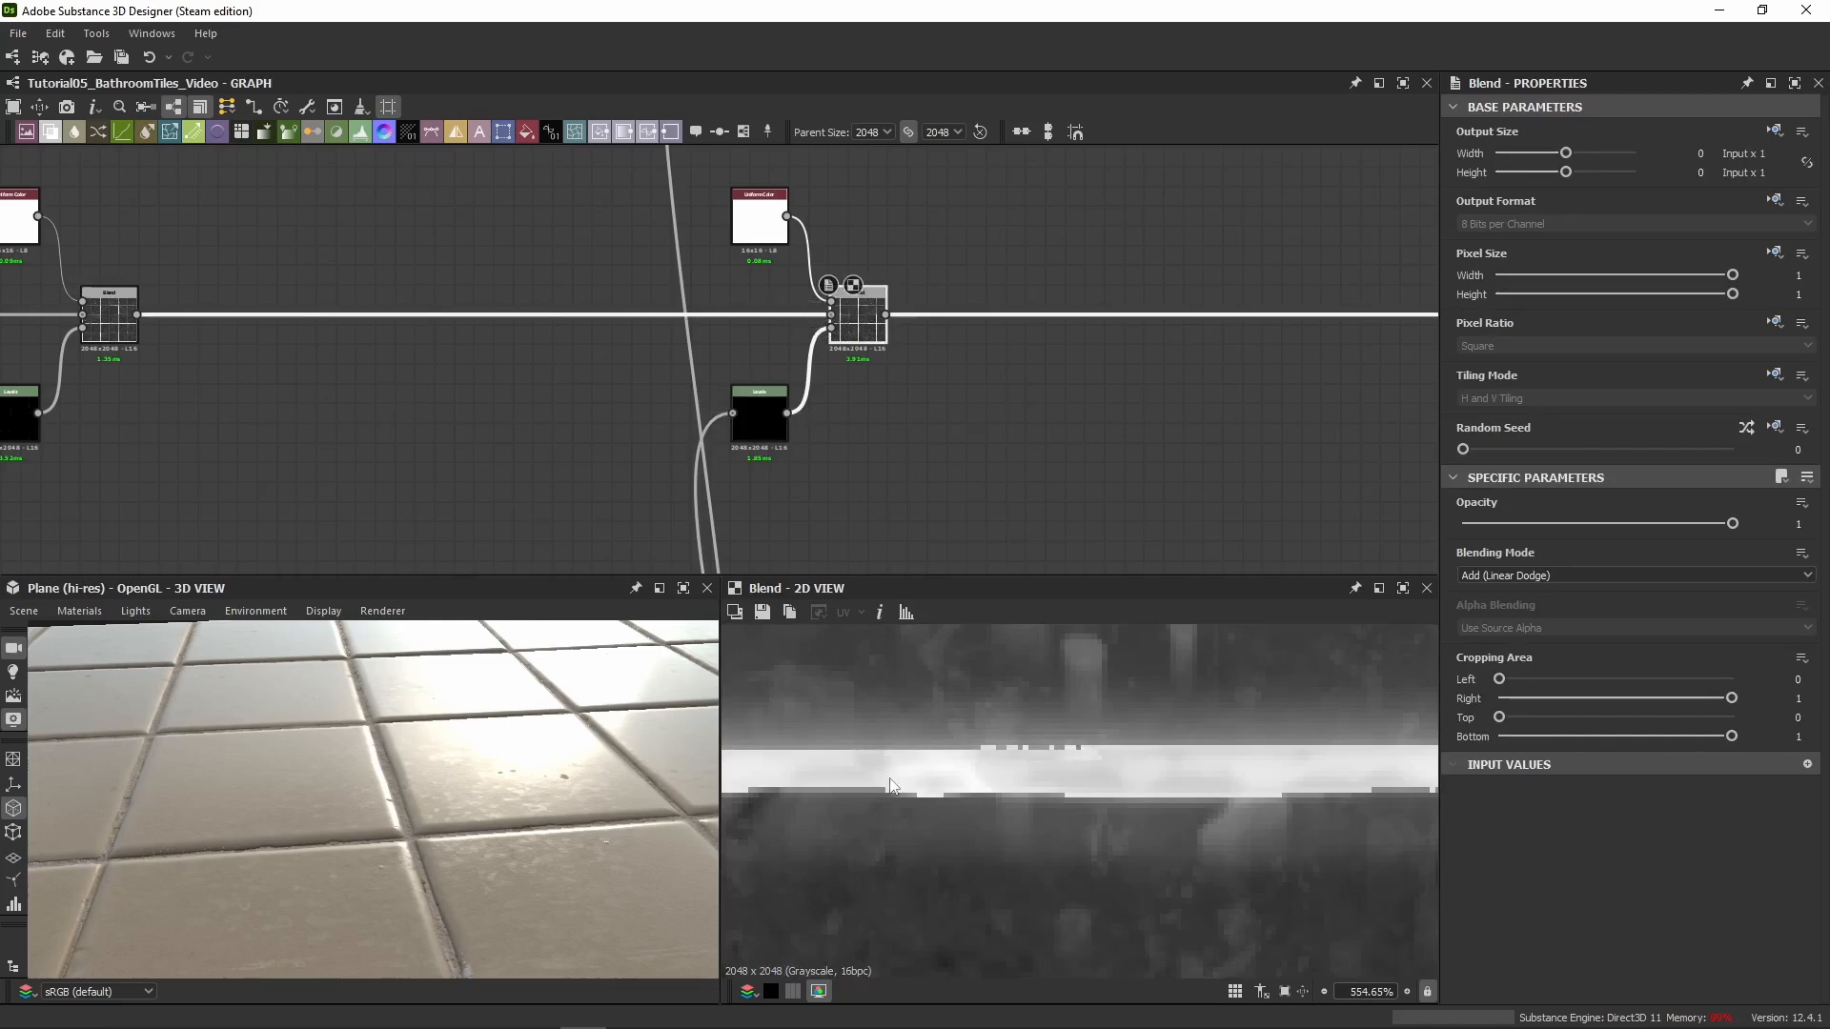
pyautogui.moveTo(382, 776); pyautogui.dragTo(383, 700)
pyautogui.scroll(5, 454, 761)
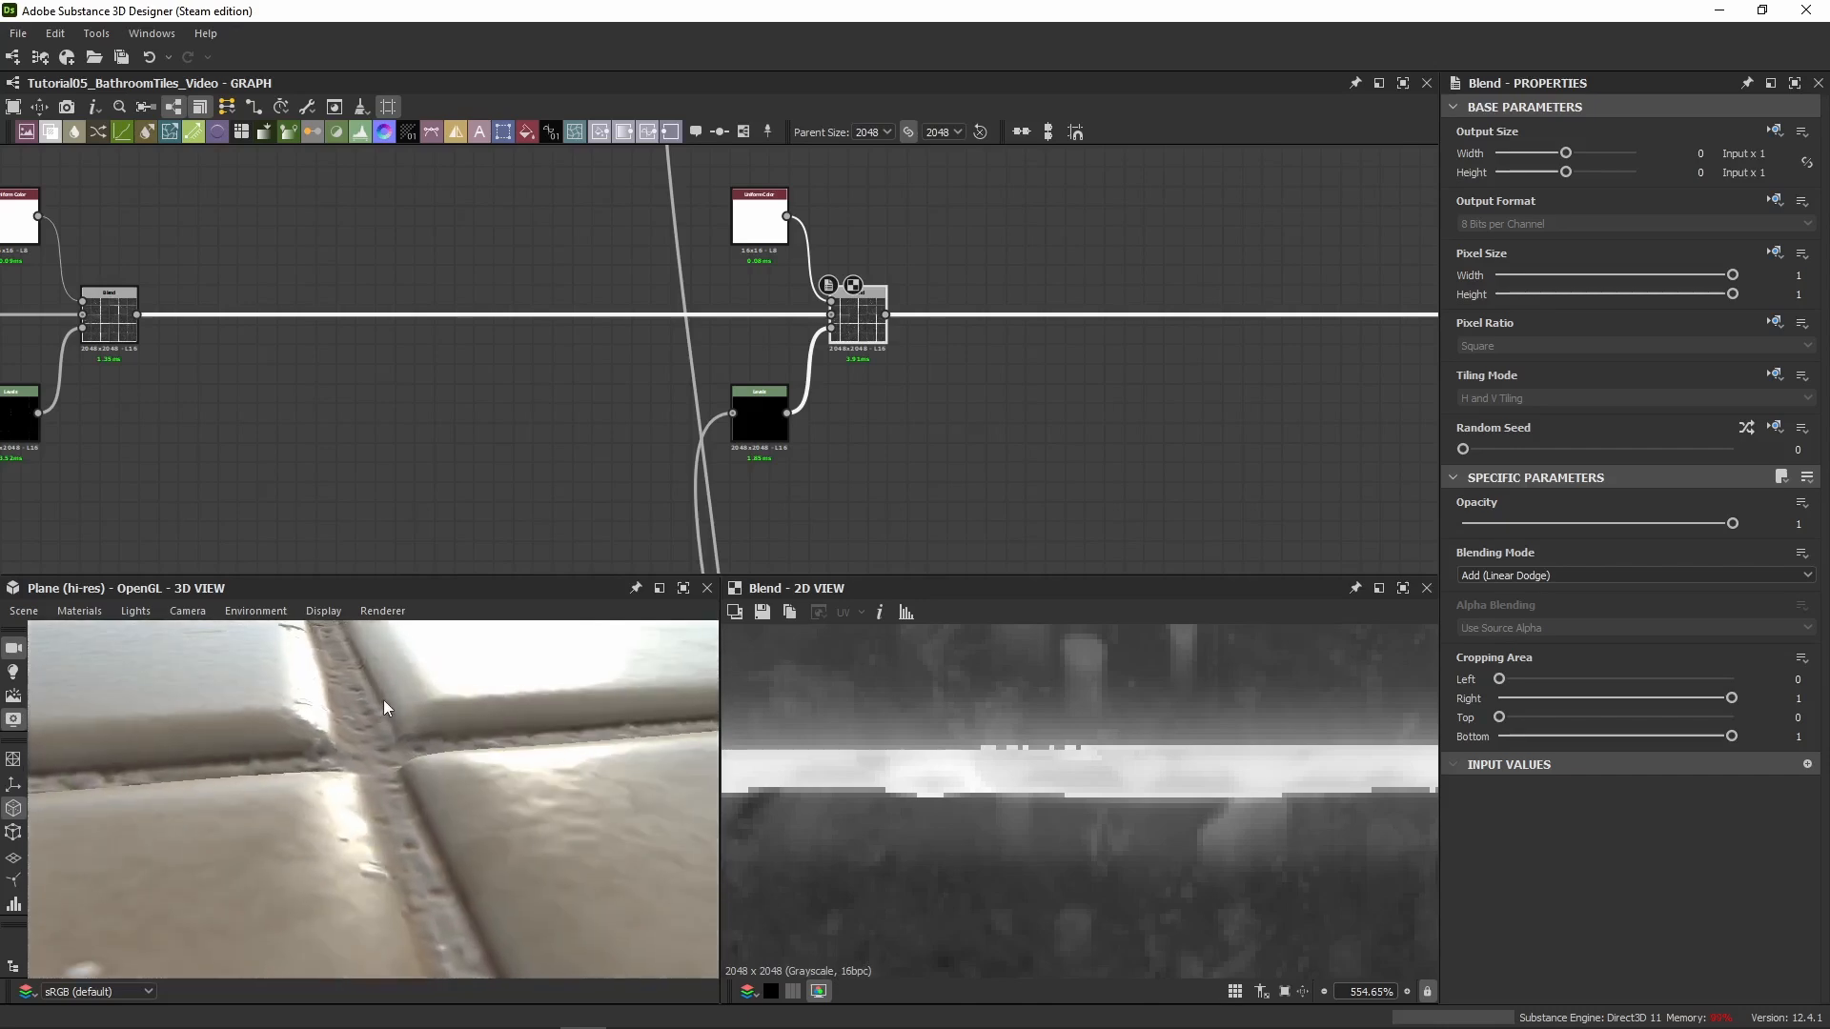
# Paste another Uniform Color, Levels and Blend group and place it on the chain after the Grout Holes Blend
pyautogui.scroll(-3, 688, 496)
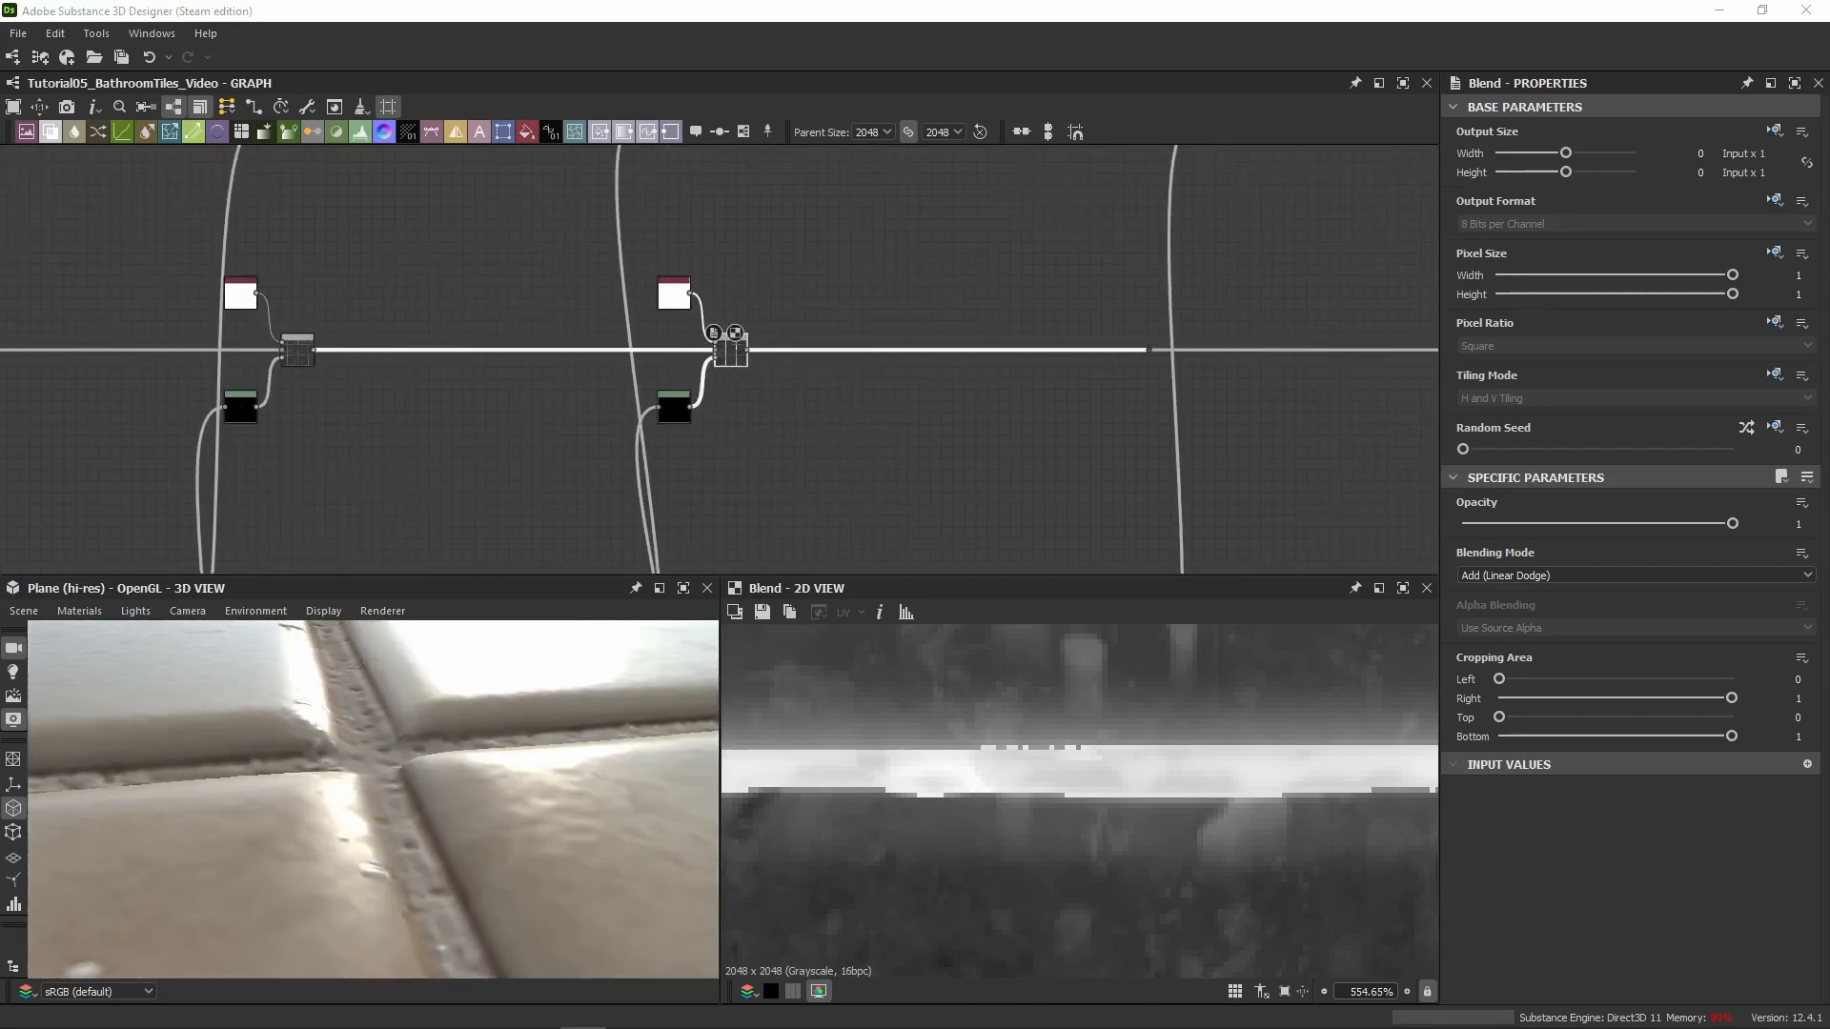
pyautogui.scroll(-4, 717, 382)
pyautogui.scroll(4, 608, 378)
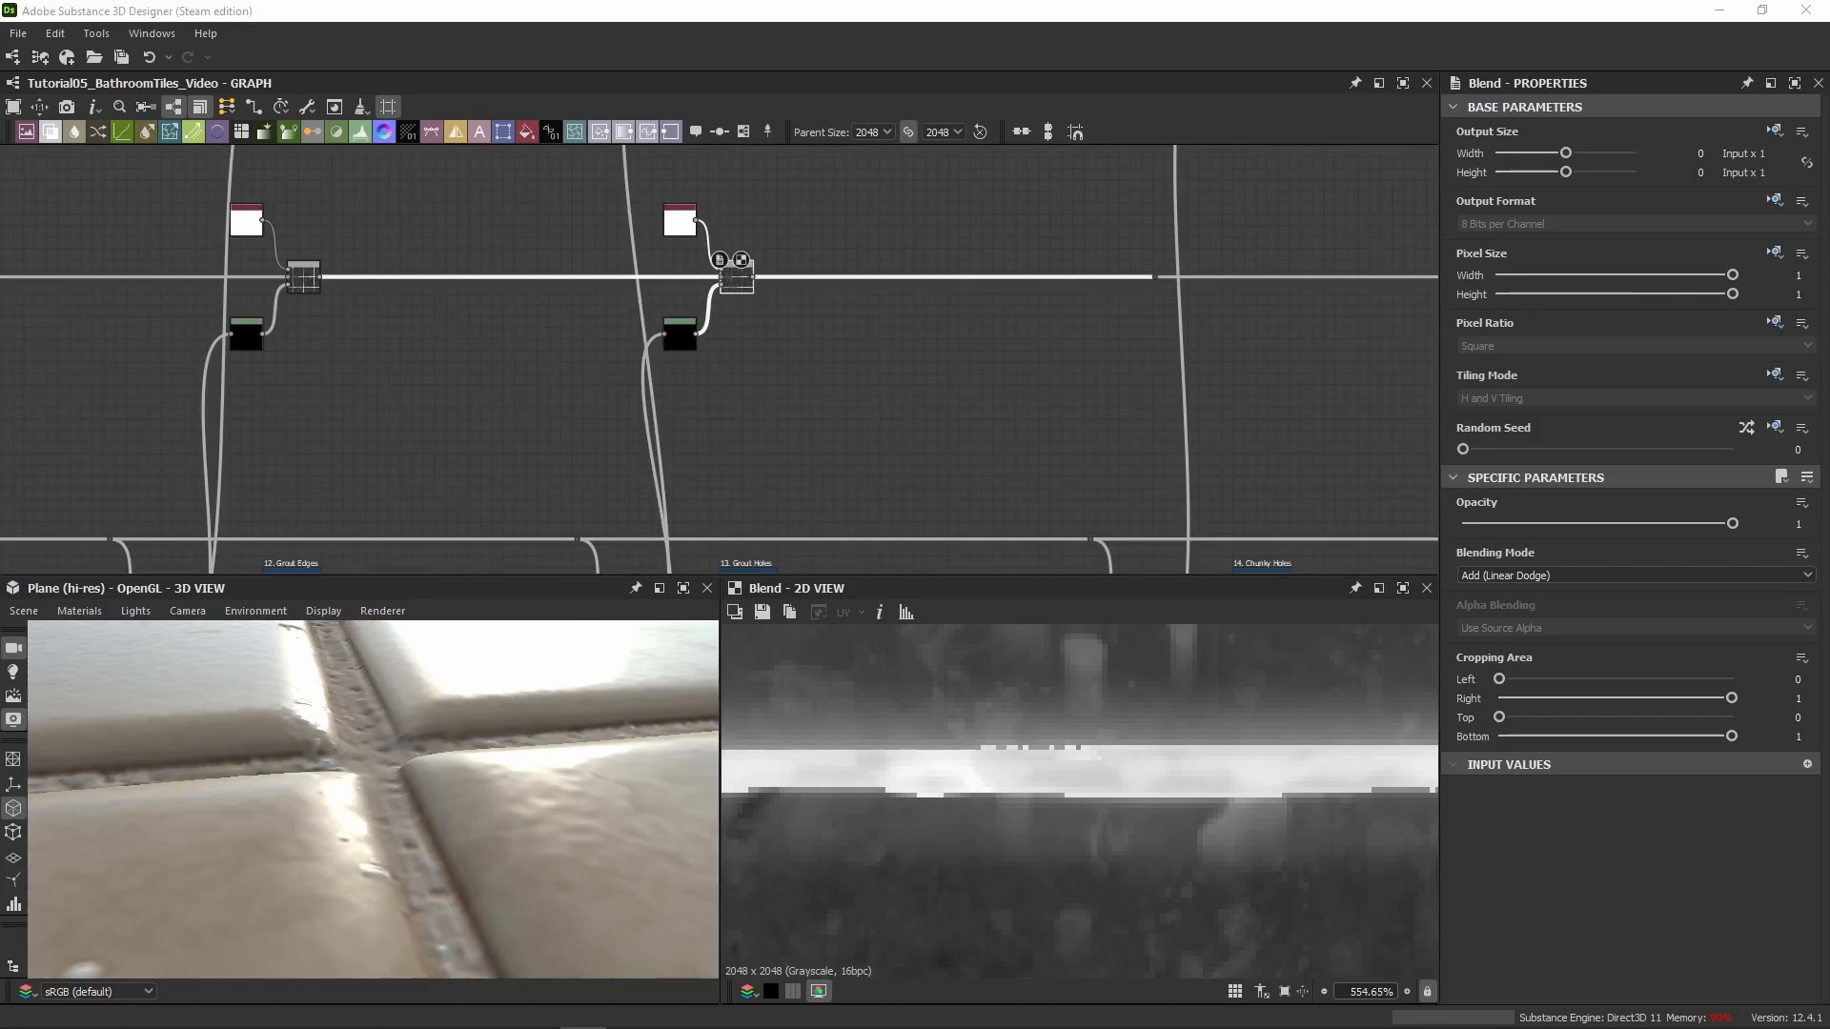
pyautogui.scroll(-2, 804, 448)
pyautogui.moveTo(803, 434); pyautogui.dragTo(341, 420, button='middle')
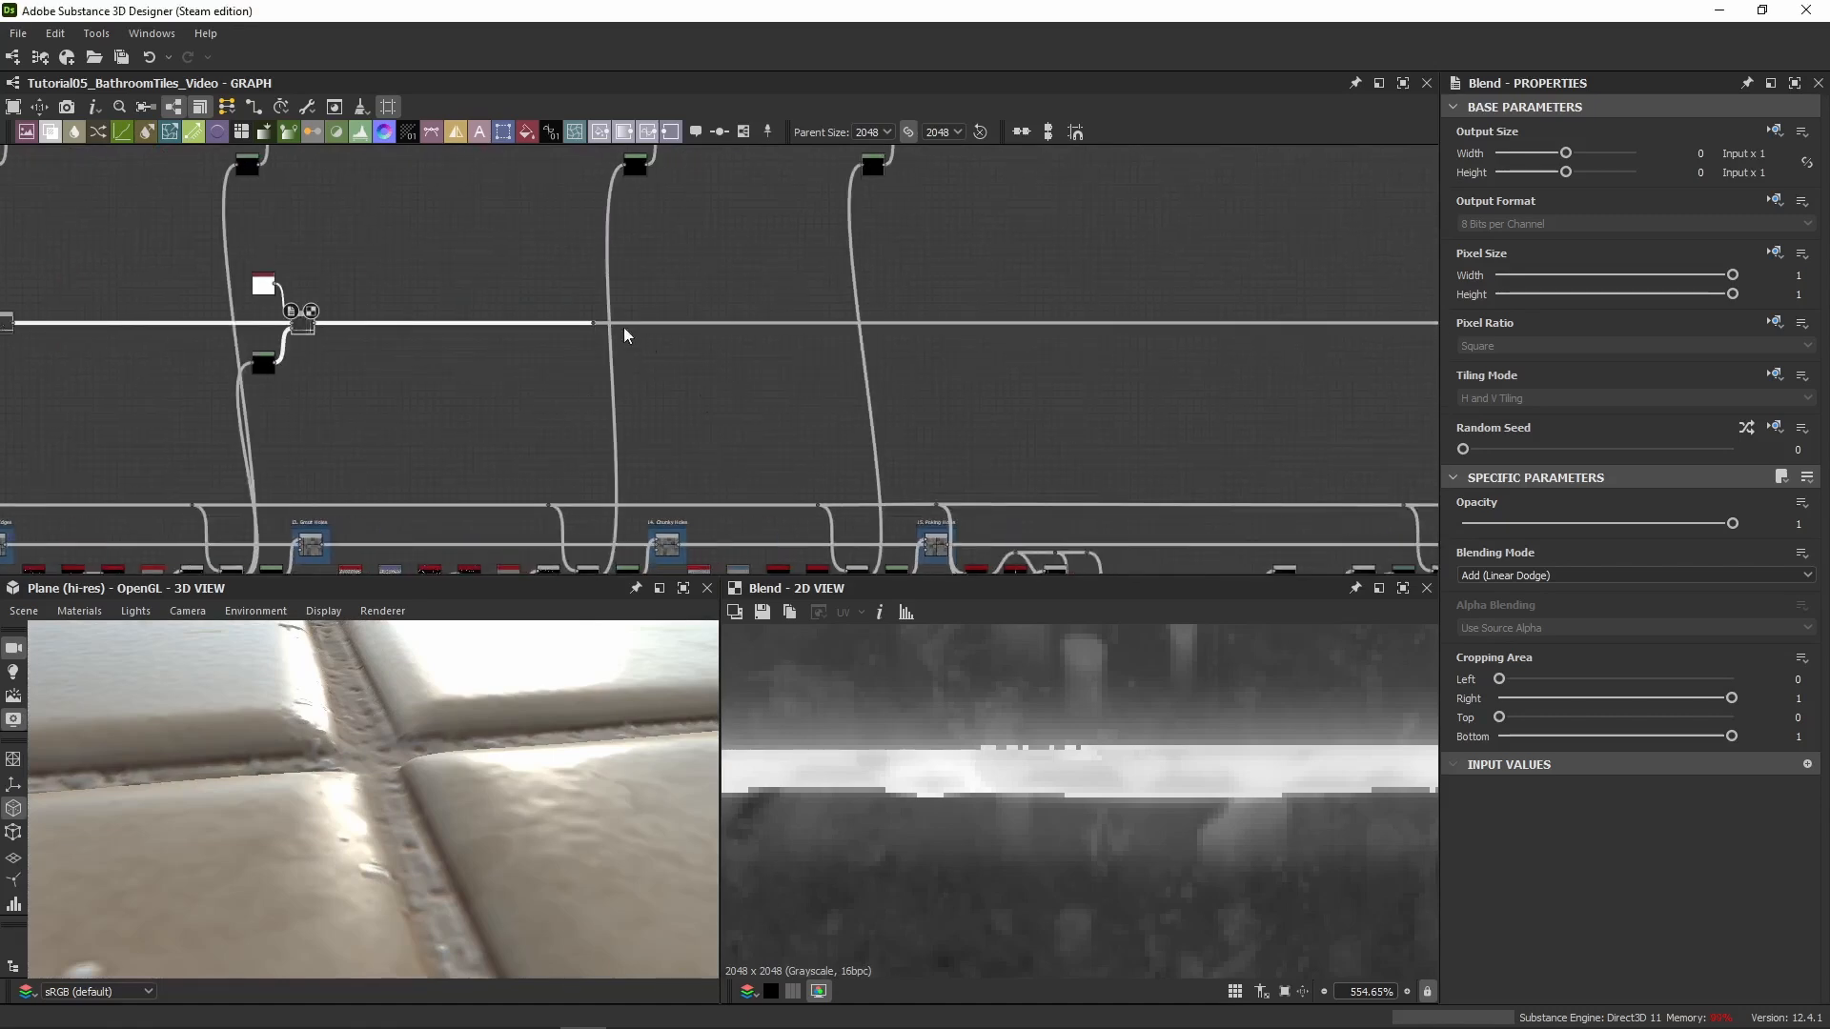
pyautogui.scroll(2, 624, 328)
pyautogui.moveTo(623, 328); pyautogui.dragTo(808, 355, button='middle')
pyautogui.hotkey('ctrl', 'v')
pyautogui.moveTo(751, 367); pyautogui.dragTo(849, 362)
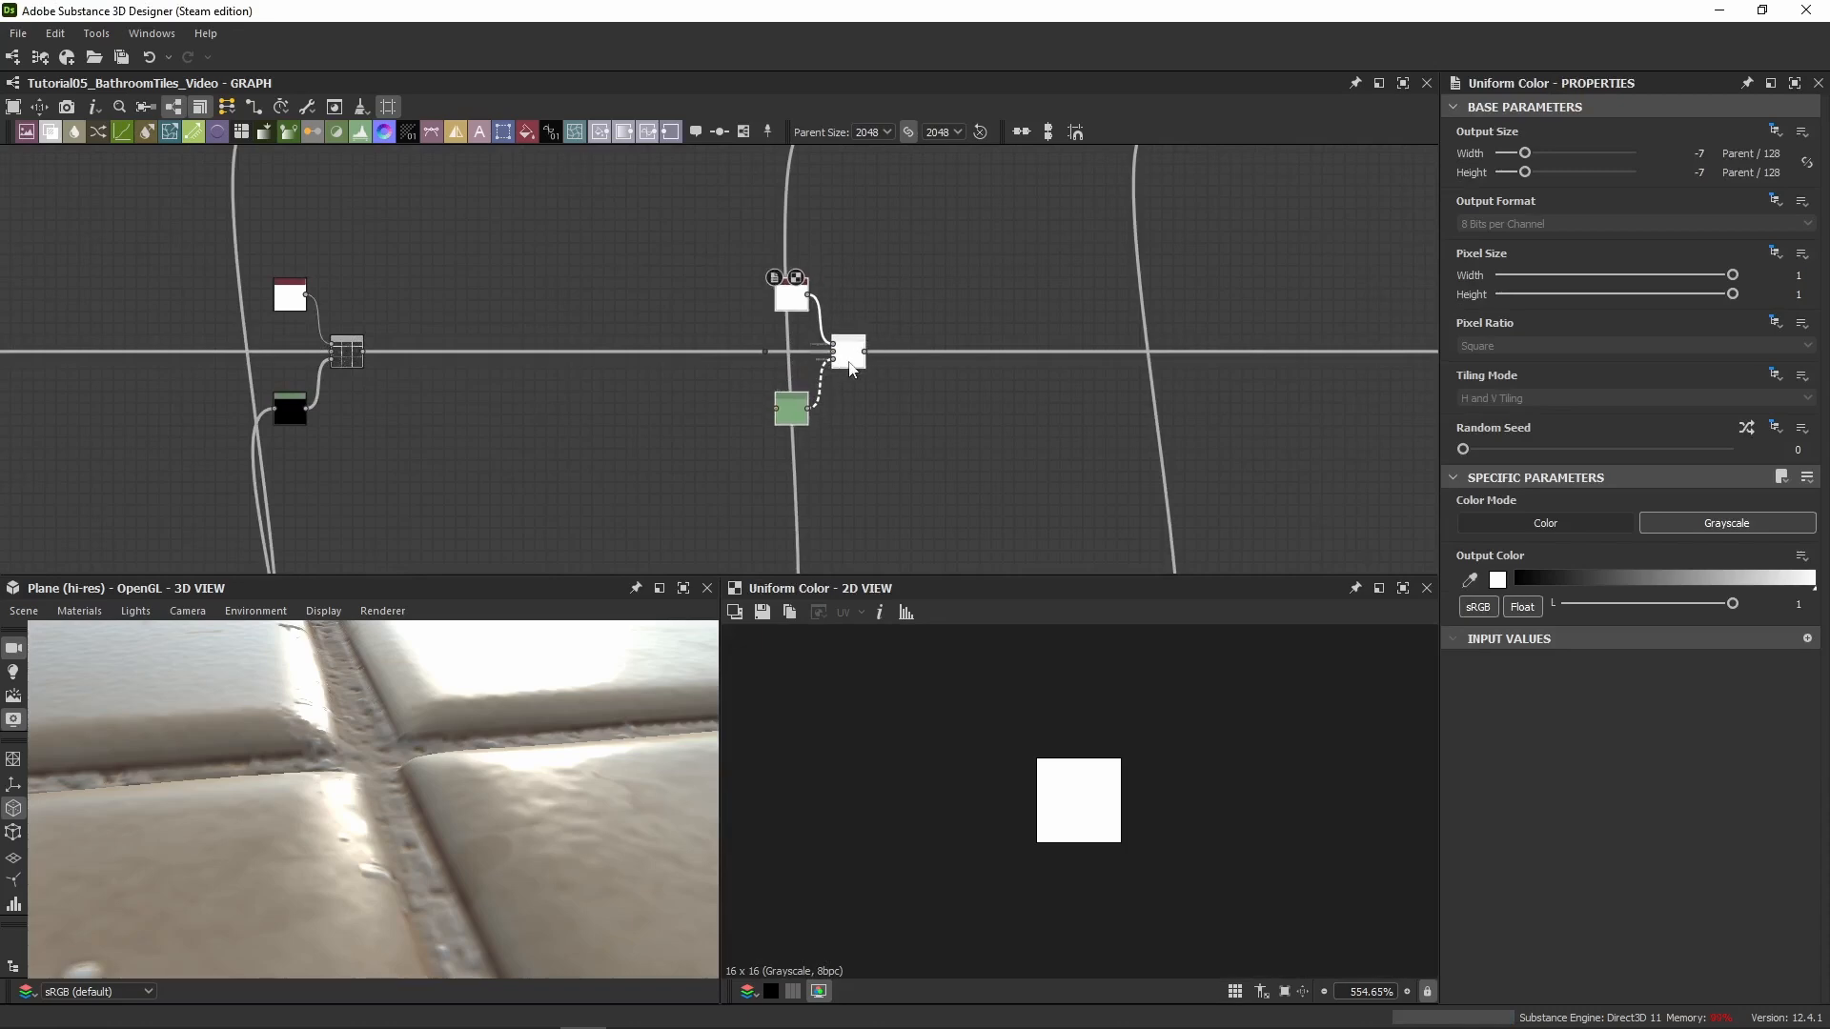
# Shift the reroute dot past the pasted group and wire its Blend between the Grout Holes Blend and that dot
pyautogui.click(765, 352)
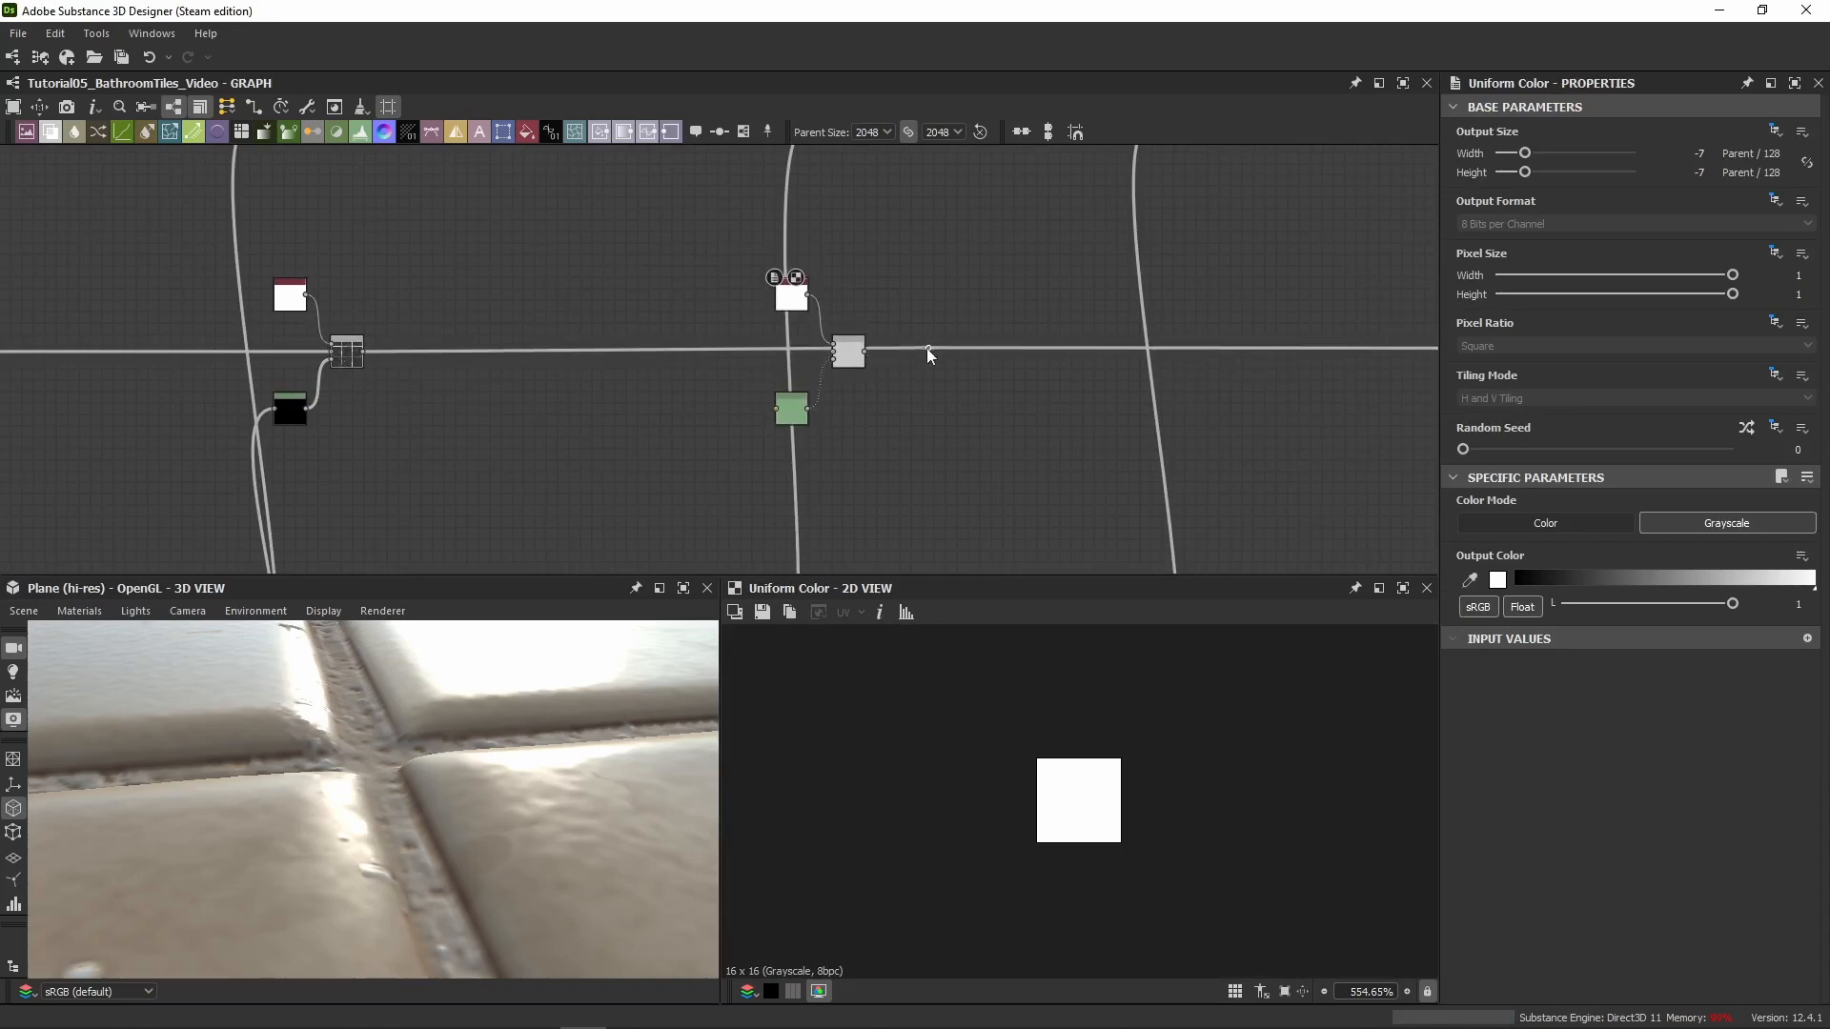
pyautogui.moveTo(363, 351); pyautogui.dragTo(835, 352)
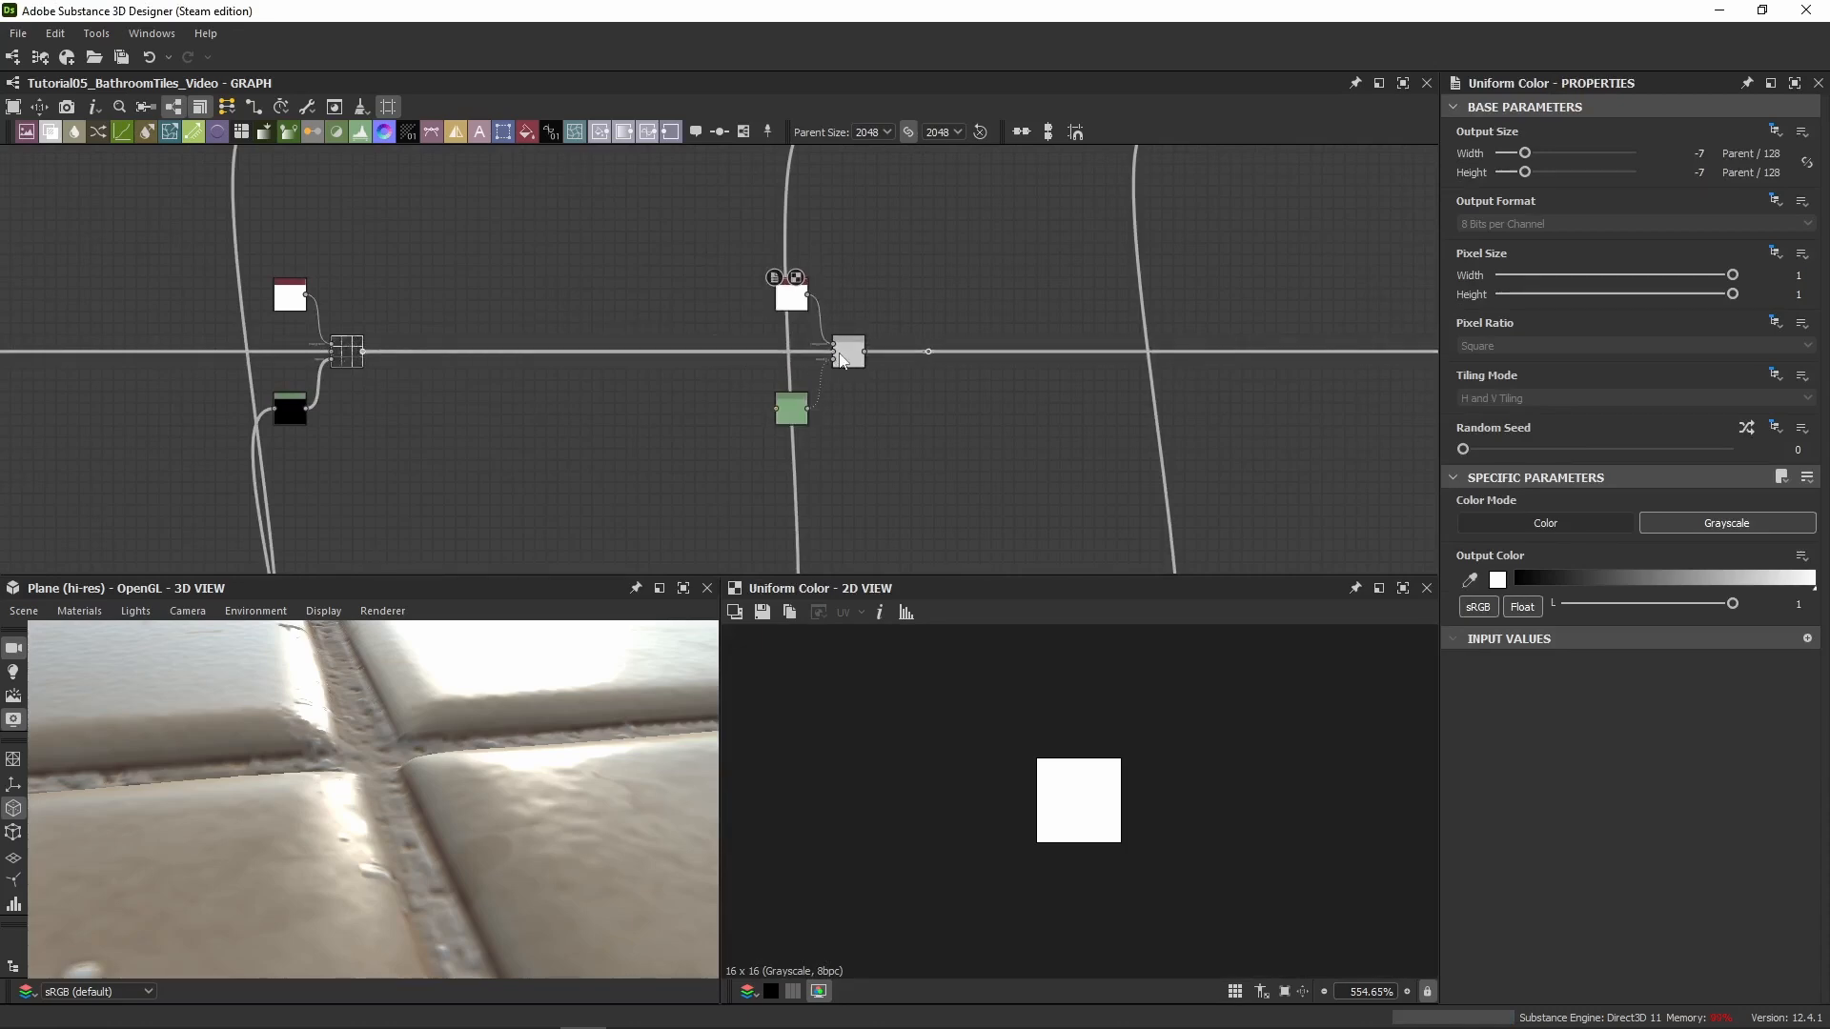
pyautogui.moveTo(954, 350); pyautogui.dragTo(929, 352)
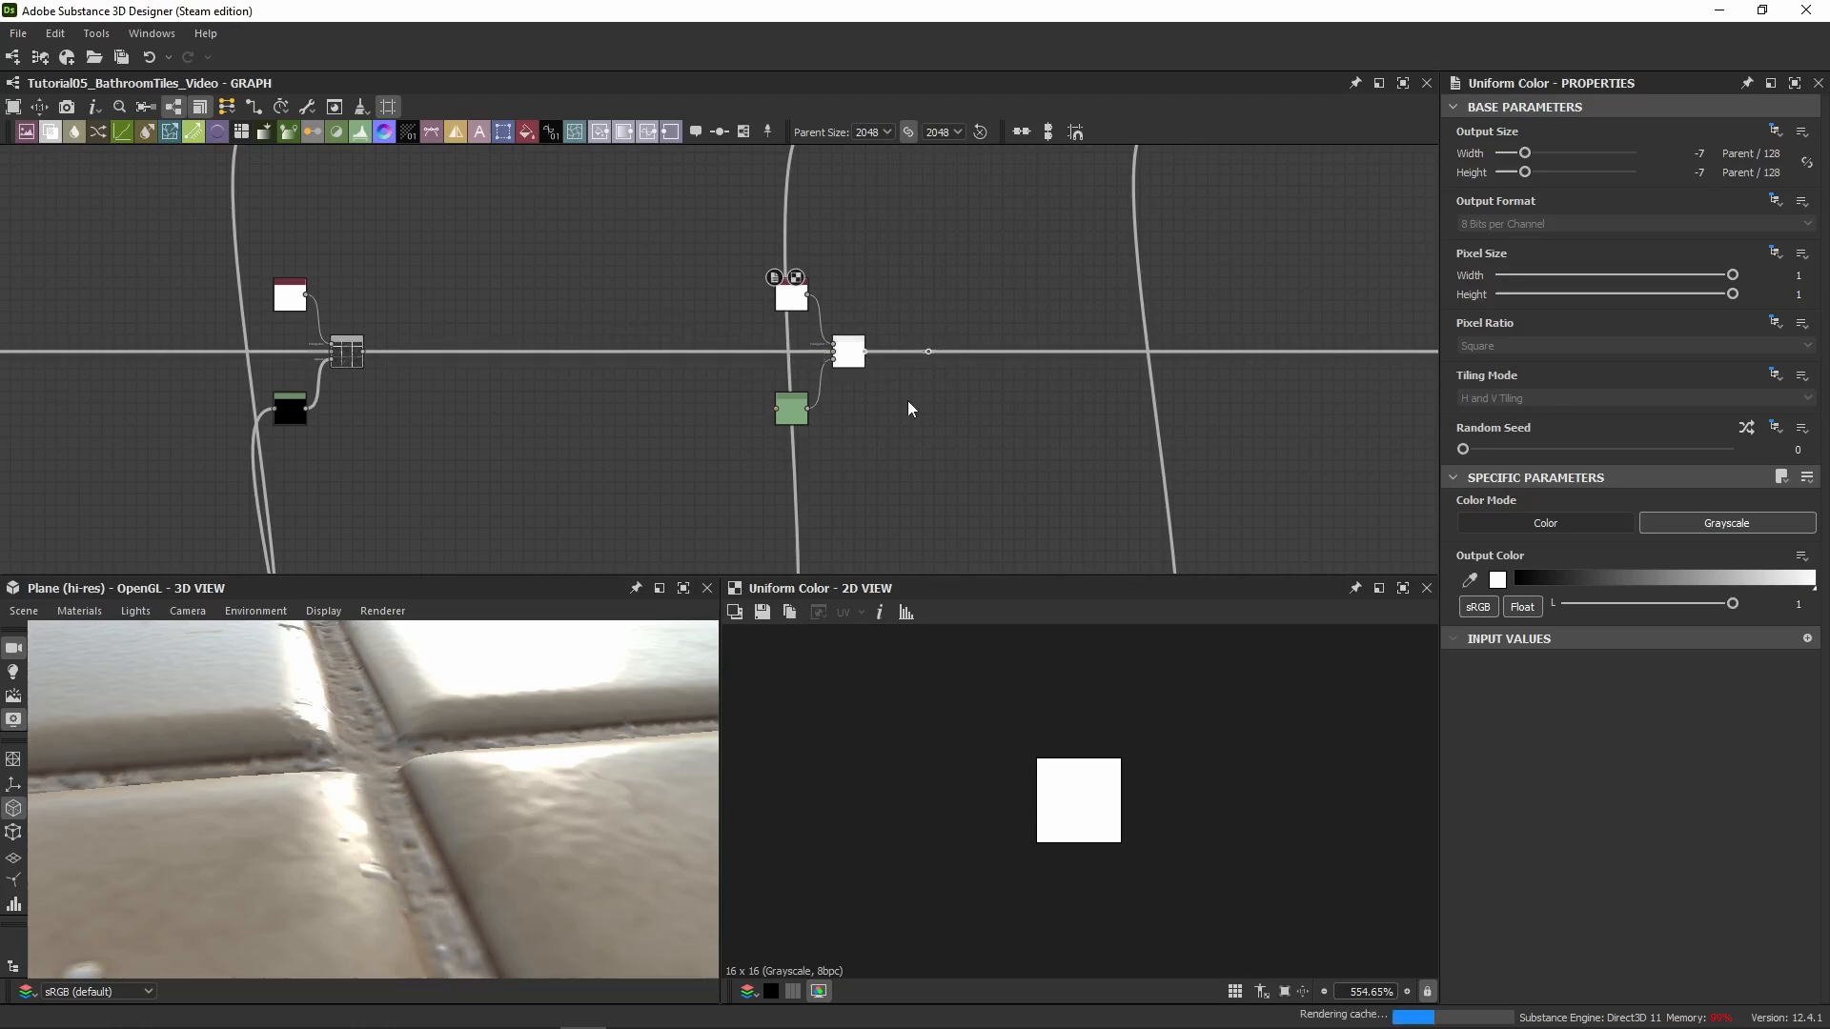
# Preview the new Blend and connect the Chunky Holes mask output to the group's Levels input
pyautogui.doubleClick(852, 356)
pyautogui.scroll(-4, 753, 448)
pyautogui.moveTo(746, 451); pyautogui.dragTo(731, 319, button='middle')
pyautogui.scroll(2, 745, 451)
pyautogui.moveTo(749, 451); pyautogui.dragTo(759, 240)
pyautogui.scroll(3, 711, 251)
pyautogui.moveTo(710, 250); pyautogui.dragTo(724, 367, button='middle')
# Check the Chunky Holes Levels settings and compare its mask with the Blend results along the grout
pyautogui.click(811, 345)
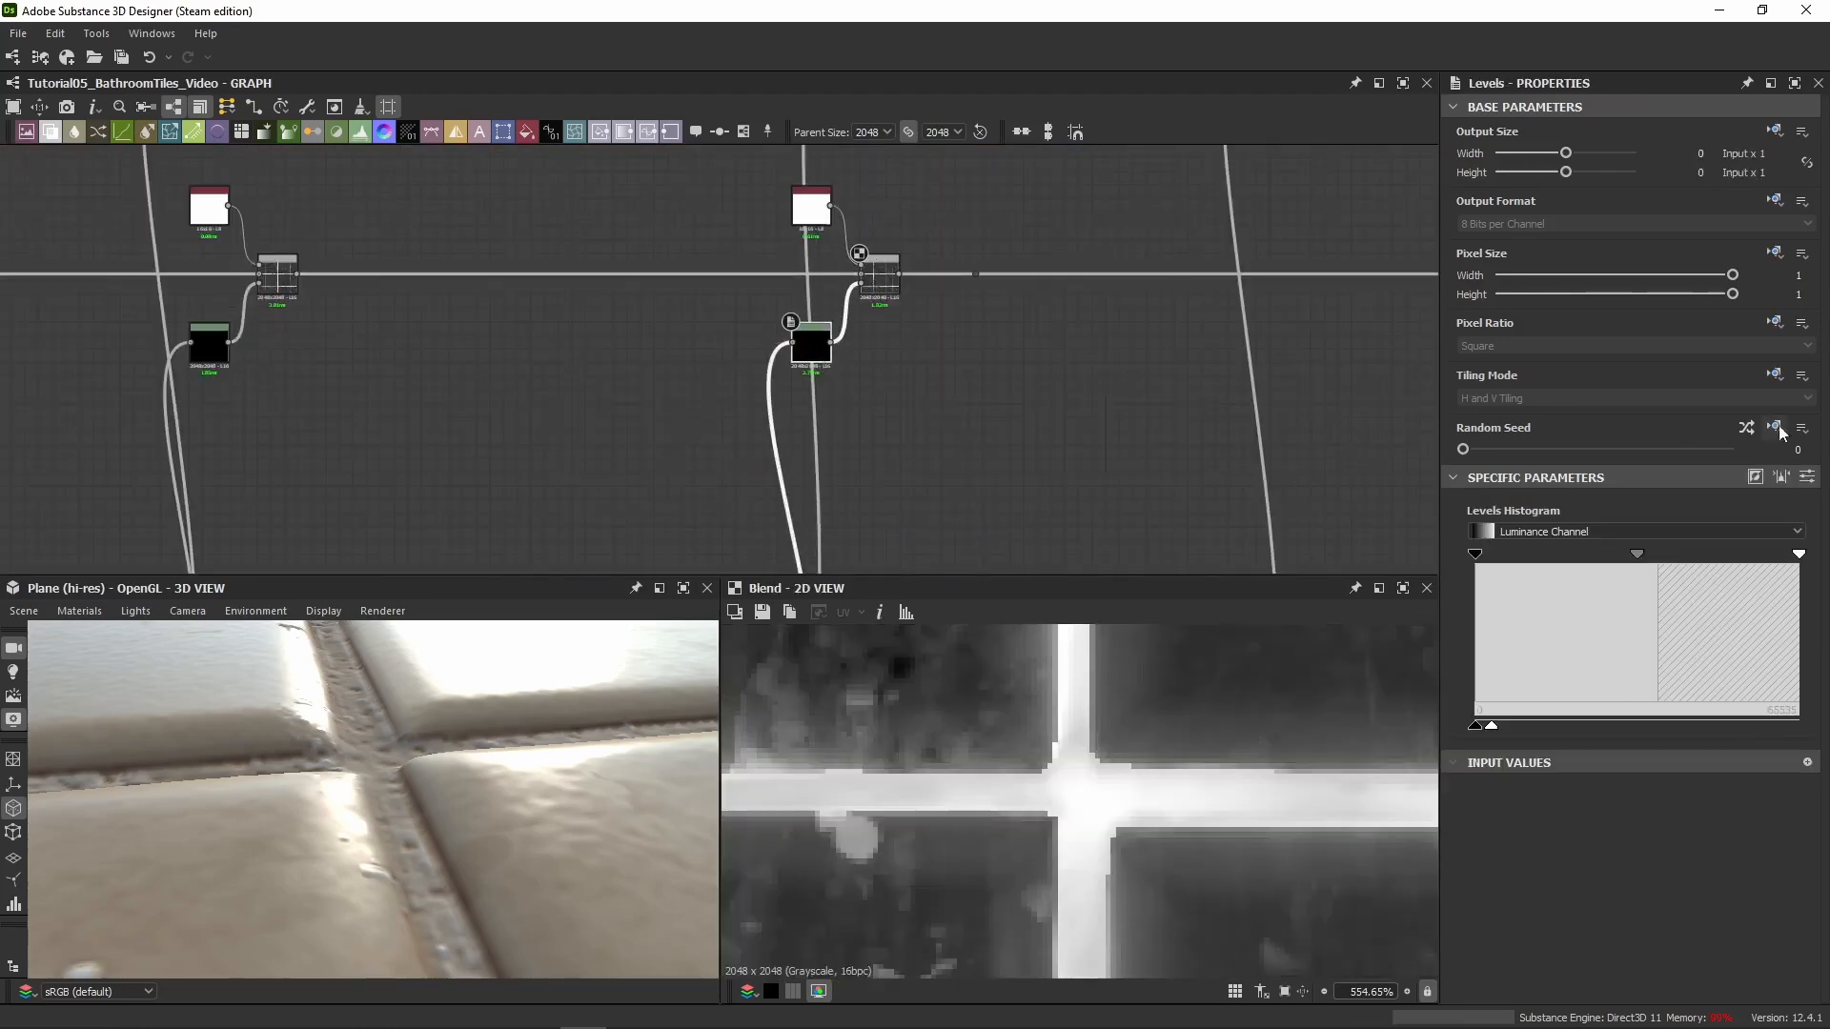
pyautogui.click(1807, 476)
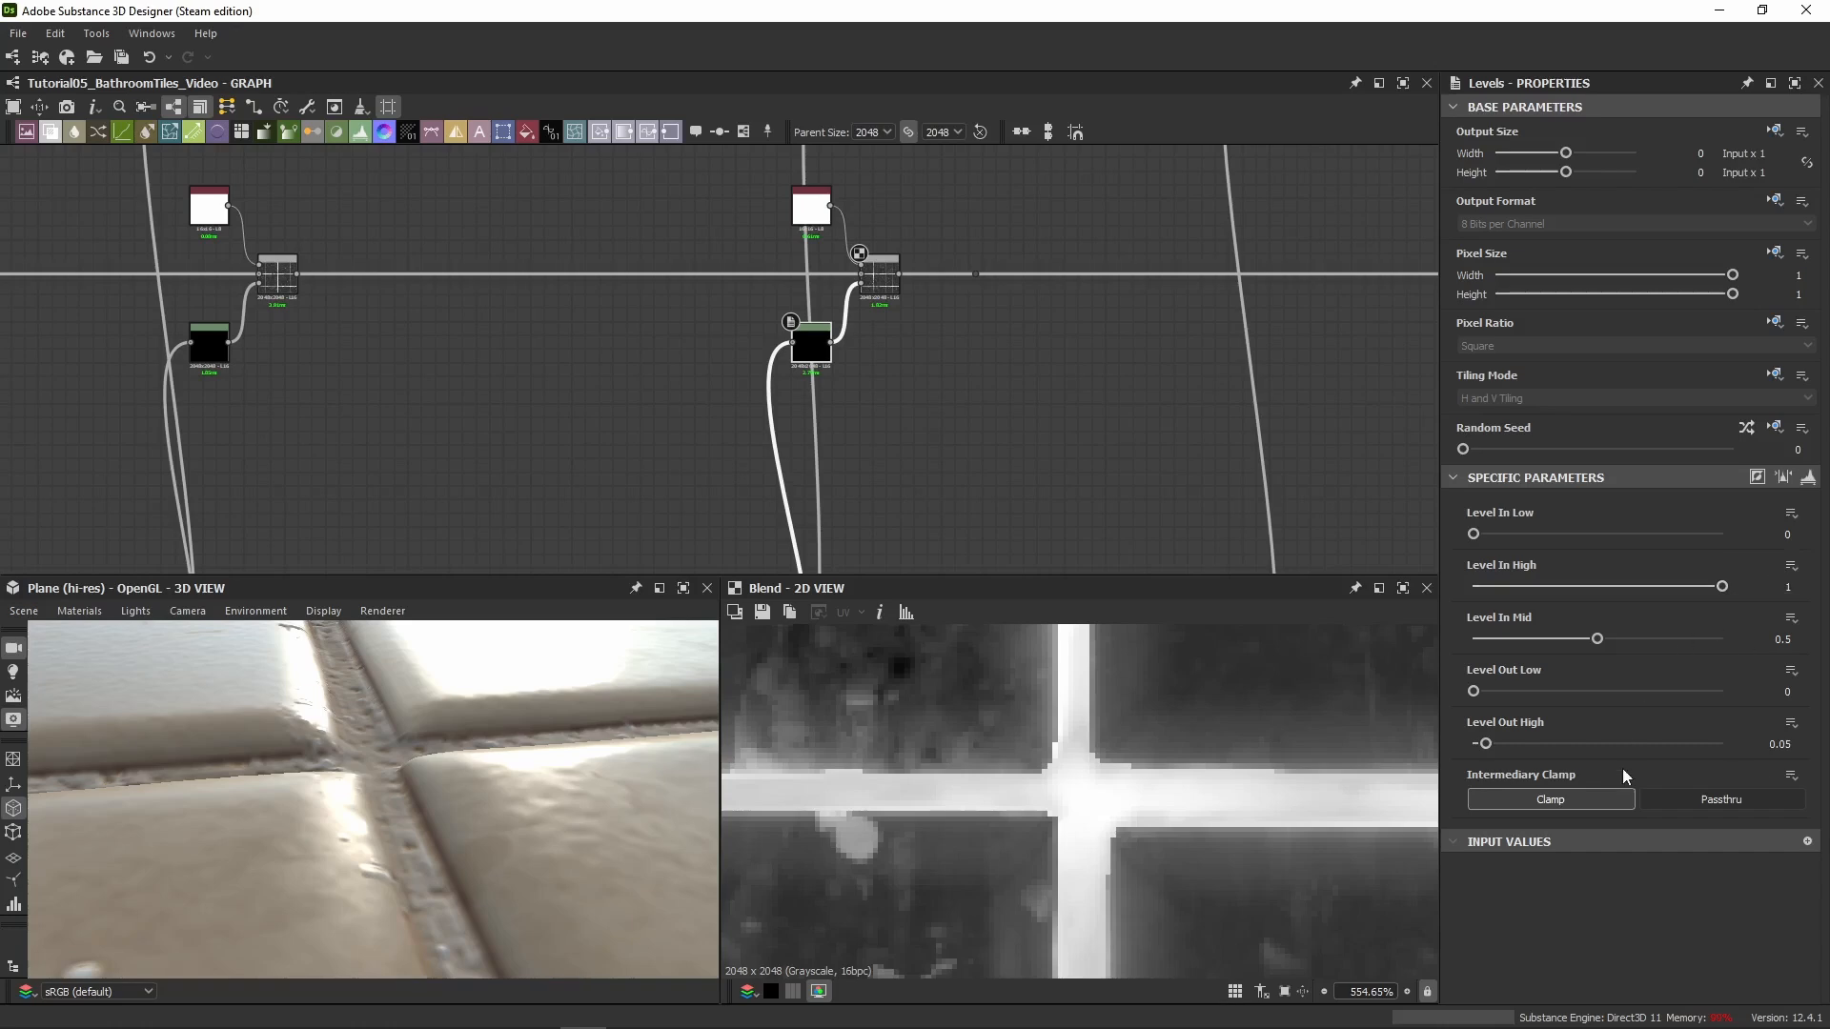
pyautogui.click(274, 278)
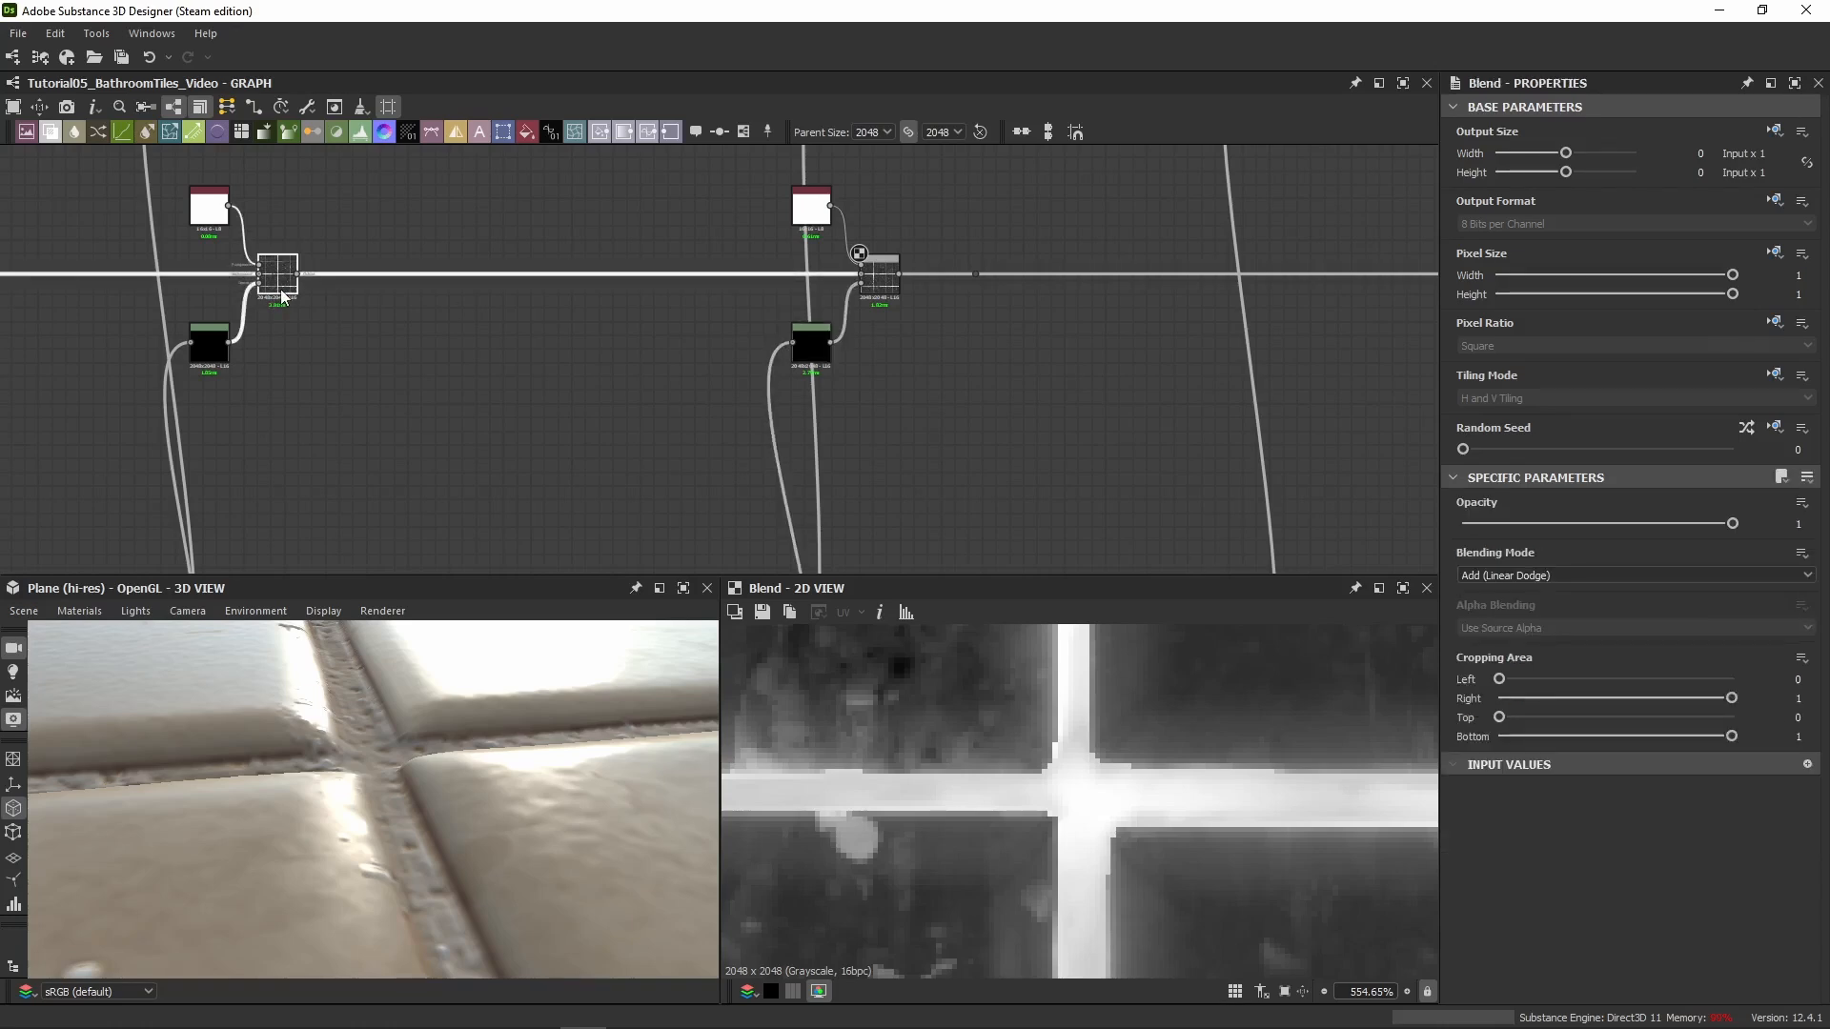
pyautogui.click(880, 282)
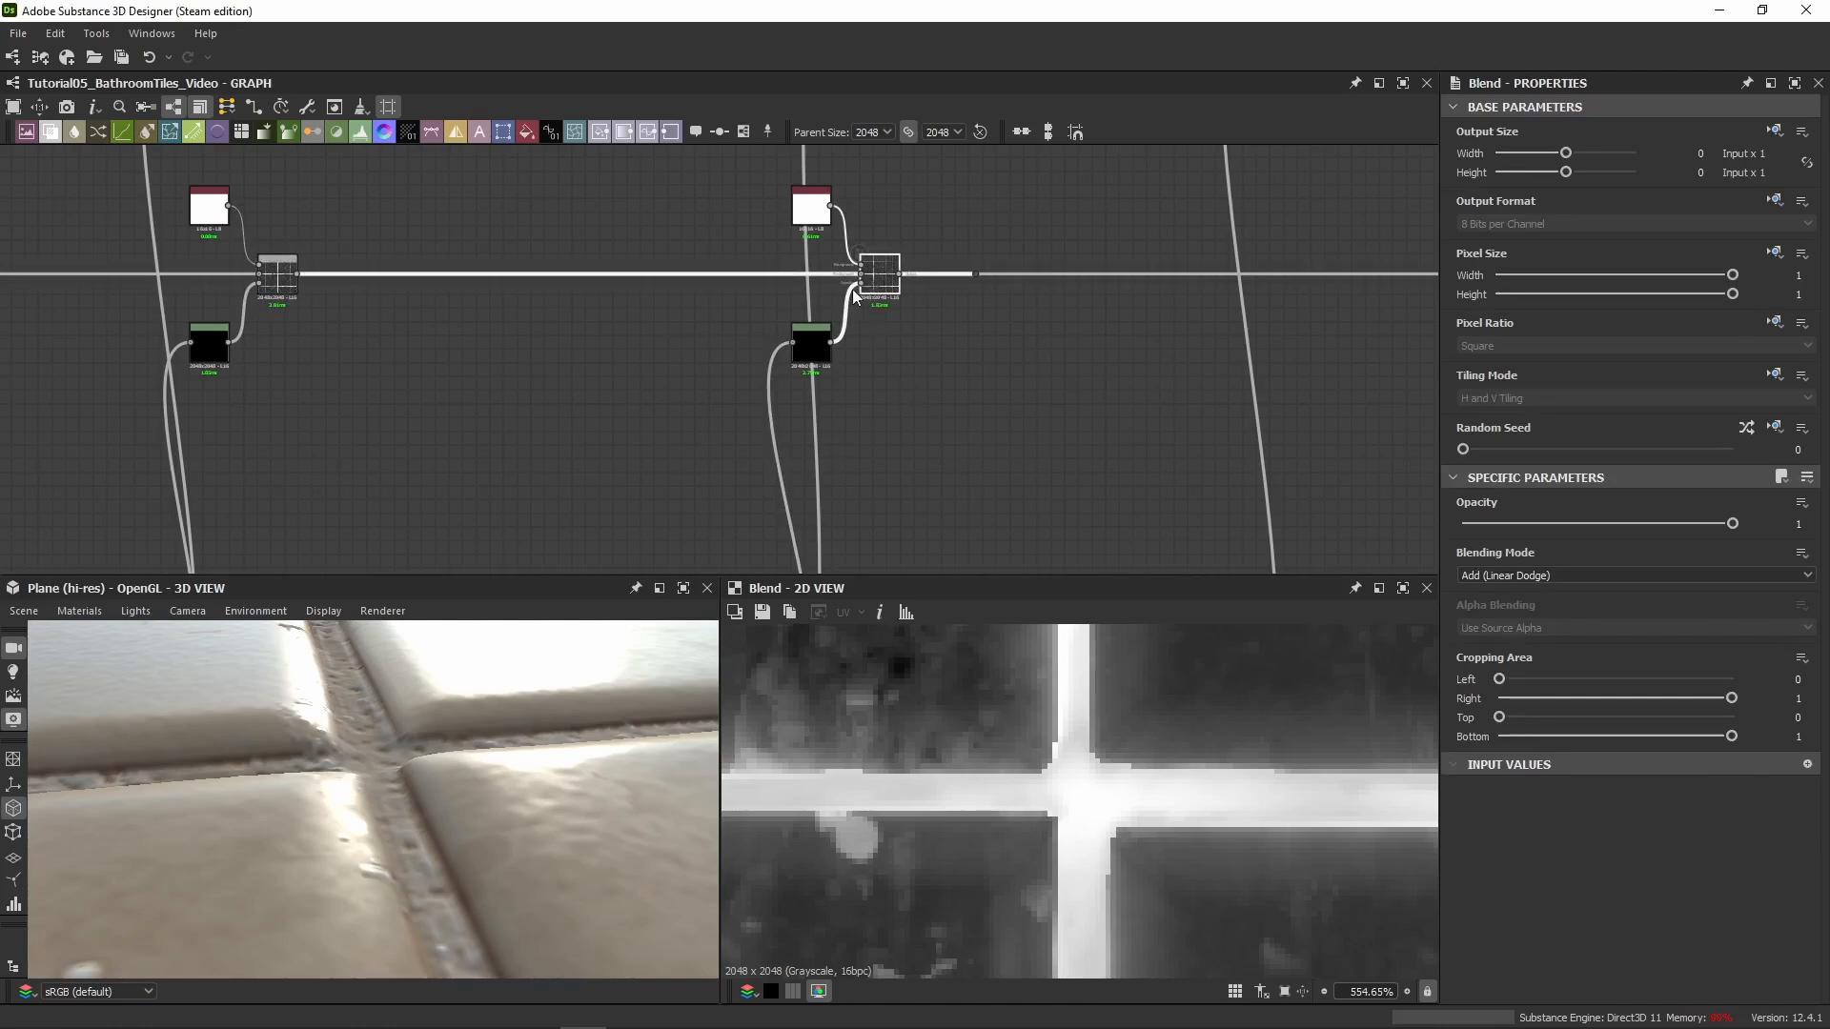
pyautogui.doubleClick(813, 354)
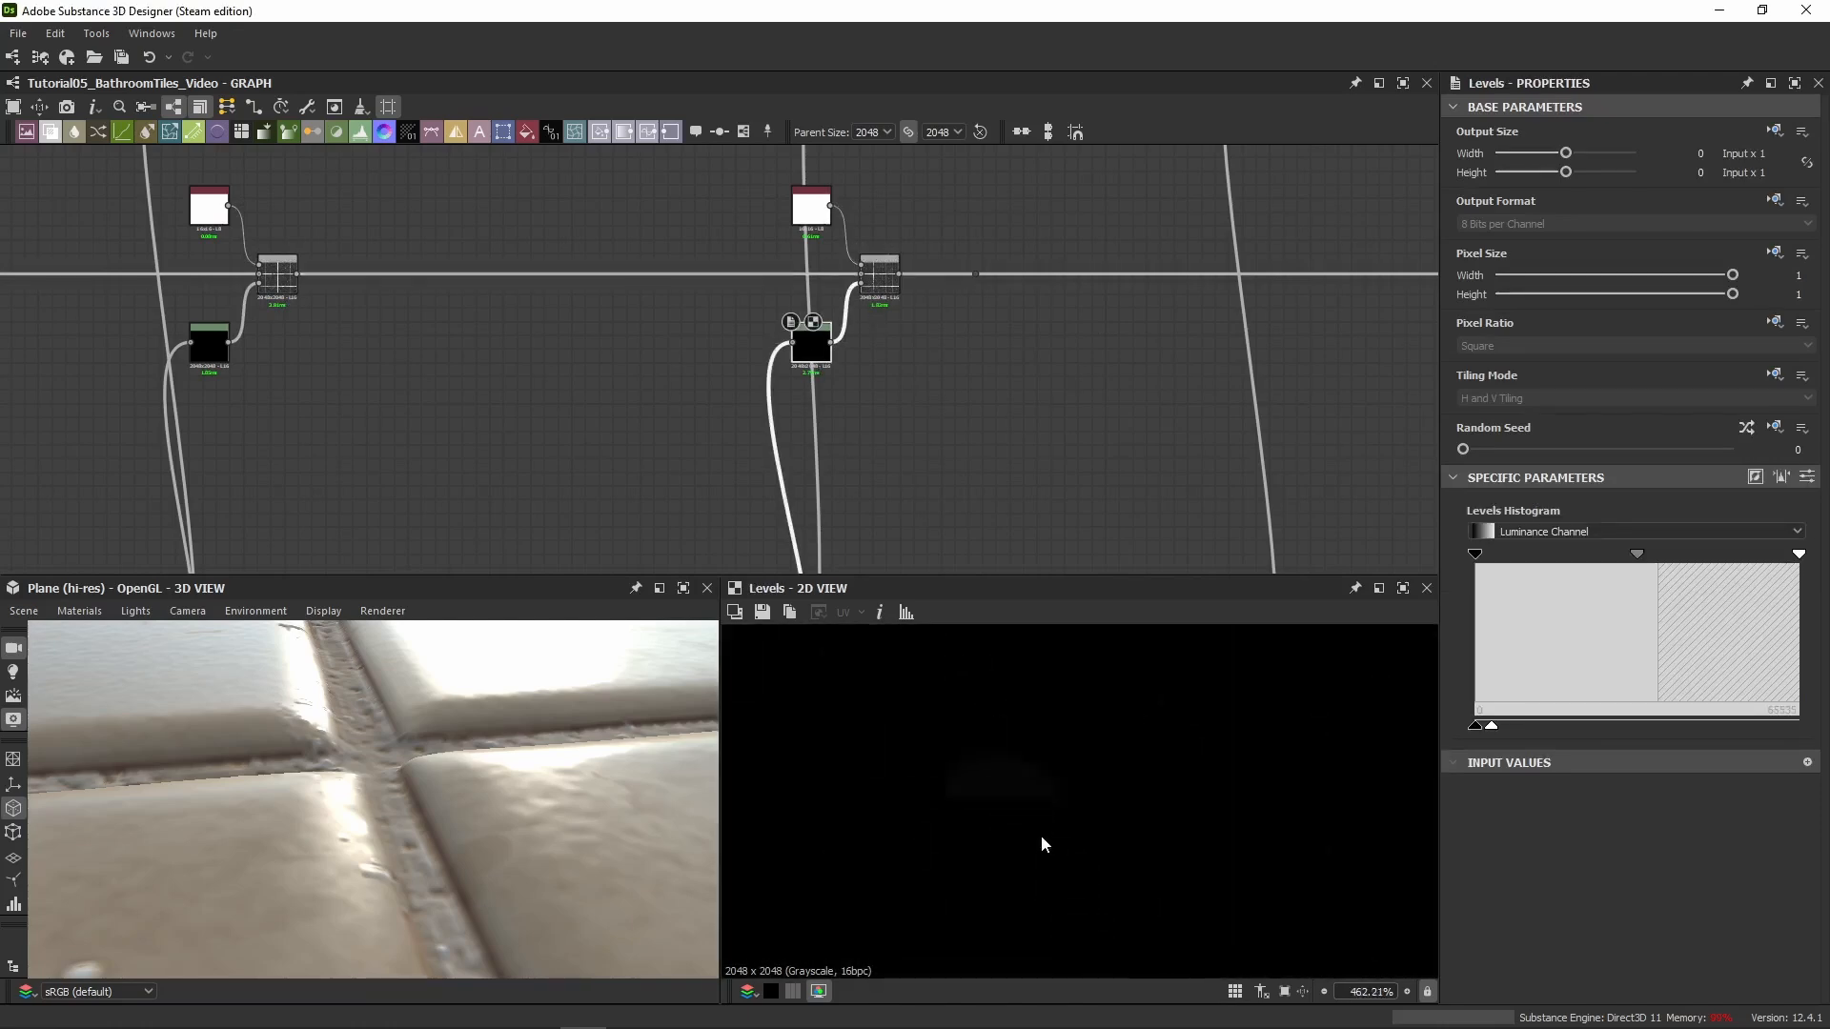
pyautogui.doubleClick(867, 278)
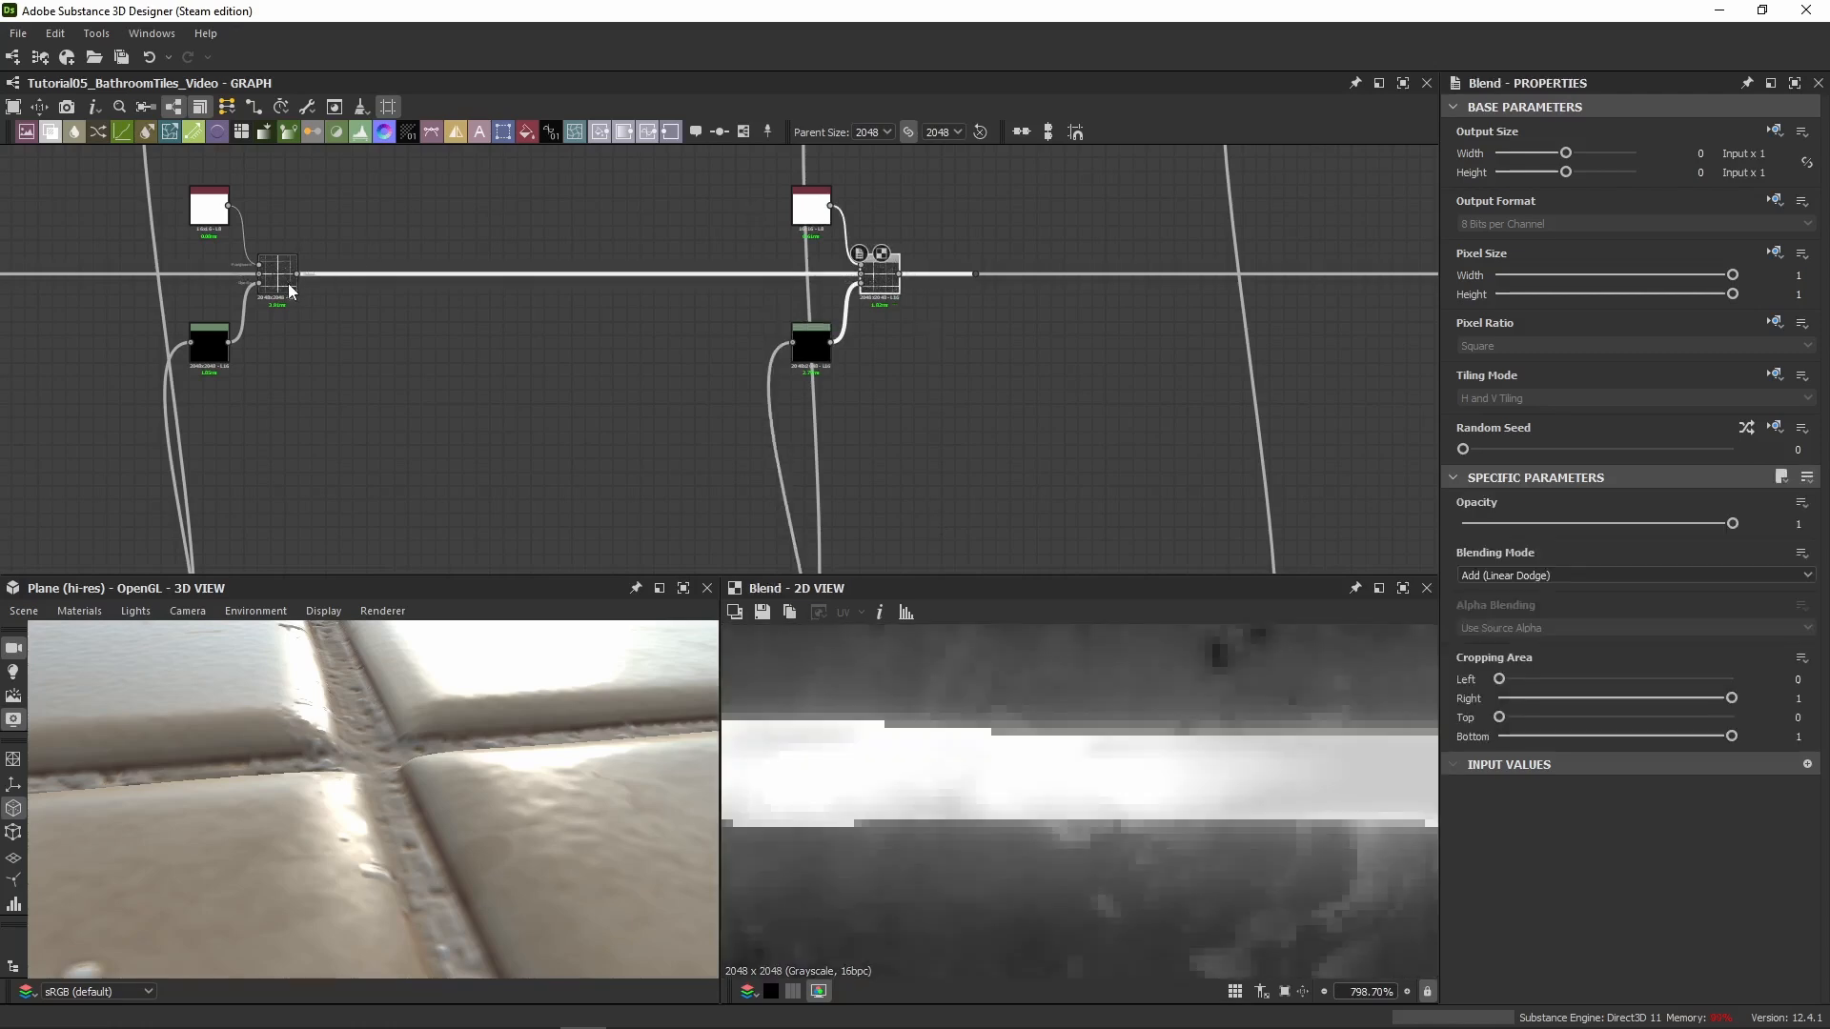
pyautogui.click(290, 288)
pyautogui.click(880, 302)
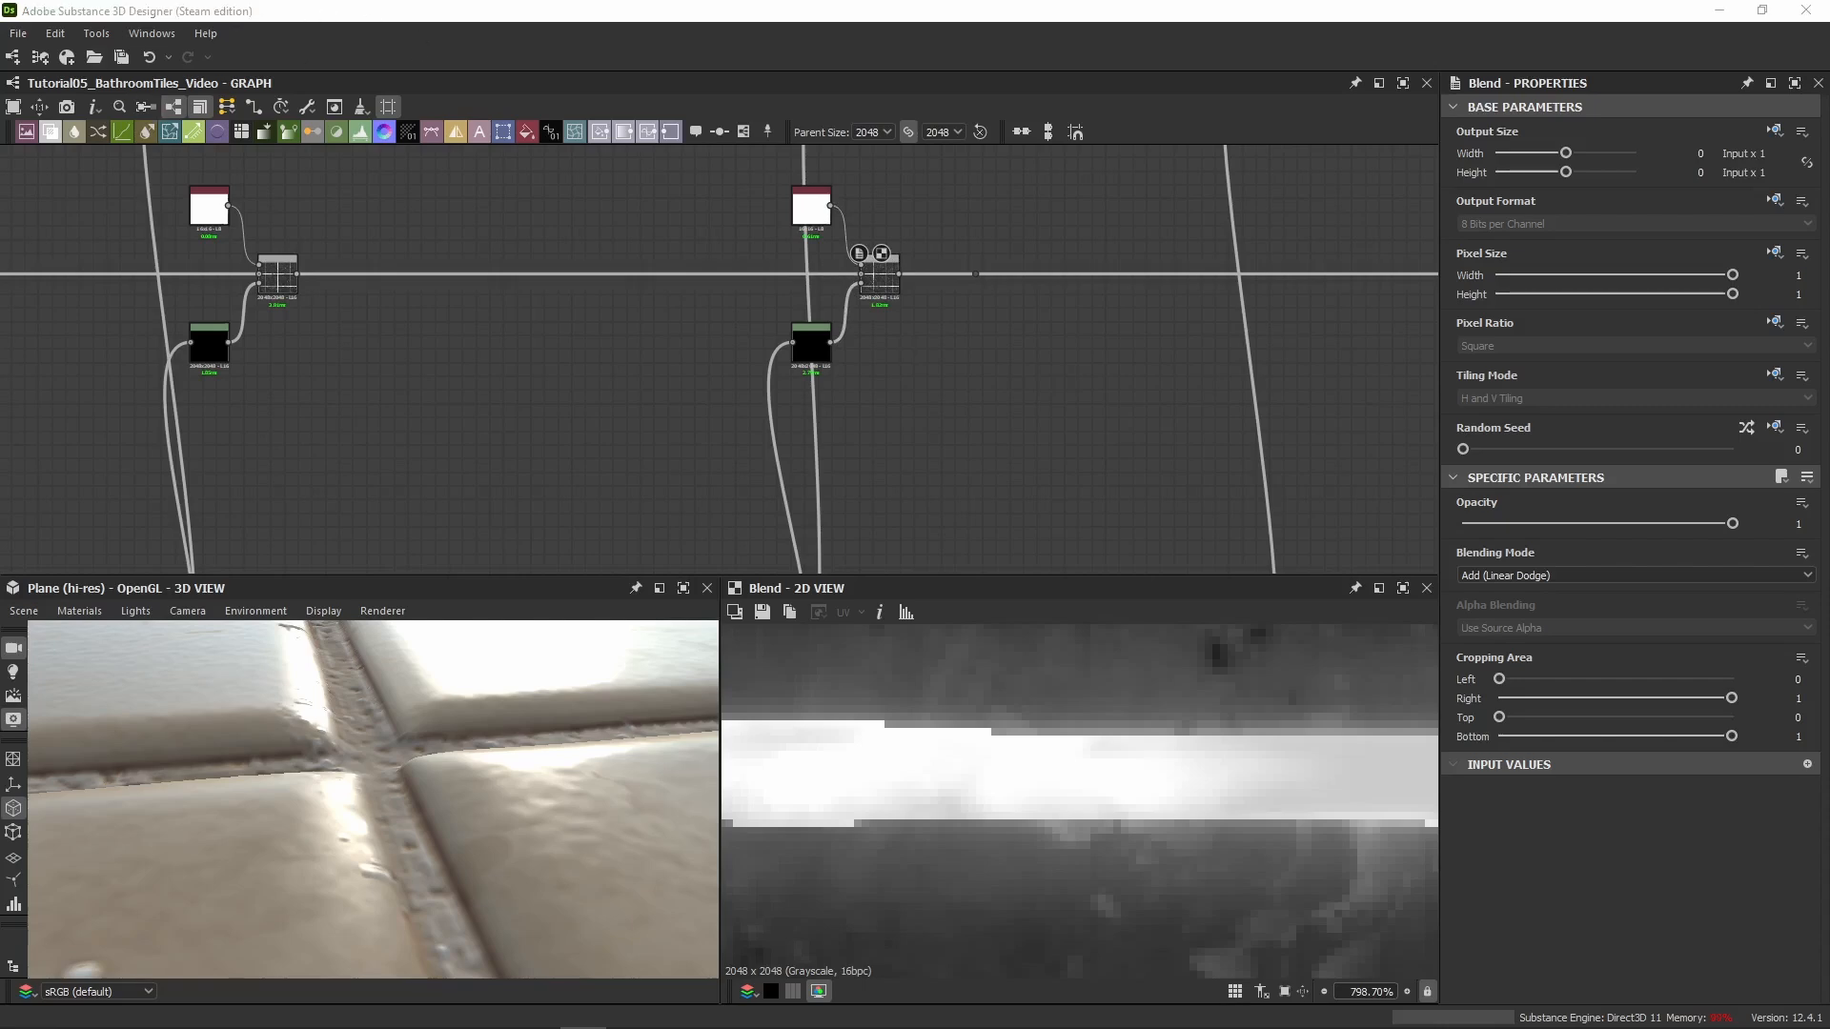
# Move the reroute dot further along the chain and paste another Uniform Color, Levels and Blend group after the Chunky Holes Blend
pyautogui.moveTo(1110, 343); pyautogui.dragTo(865, 284, button='middle')
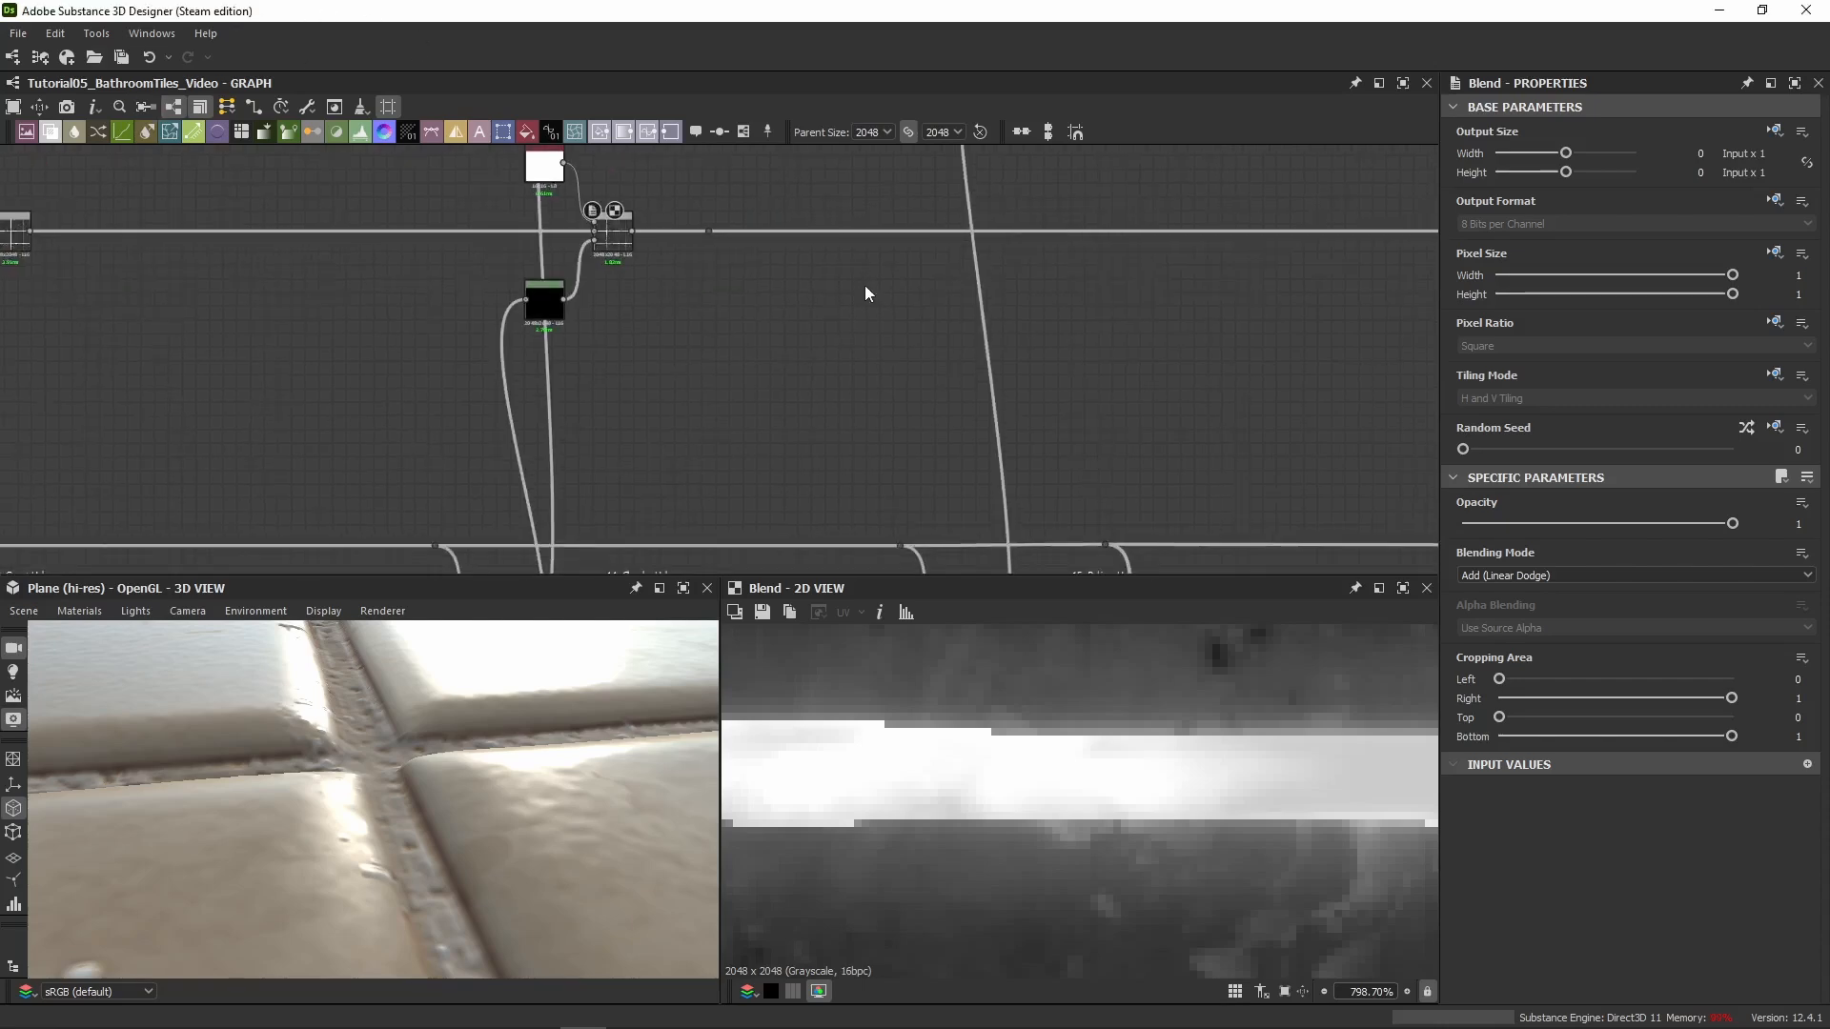
pyautogui.moveTo(707, 232); pyautogui.dragTo(1371, 232)
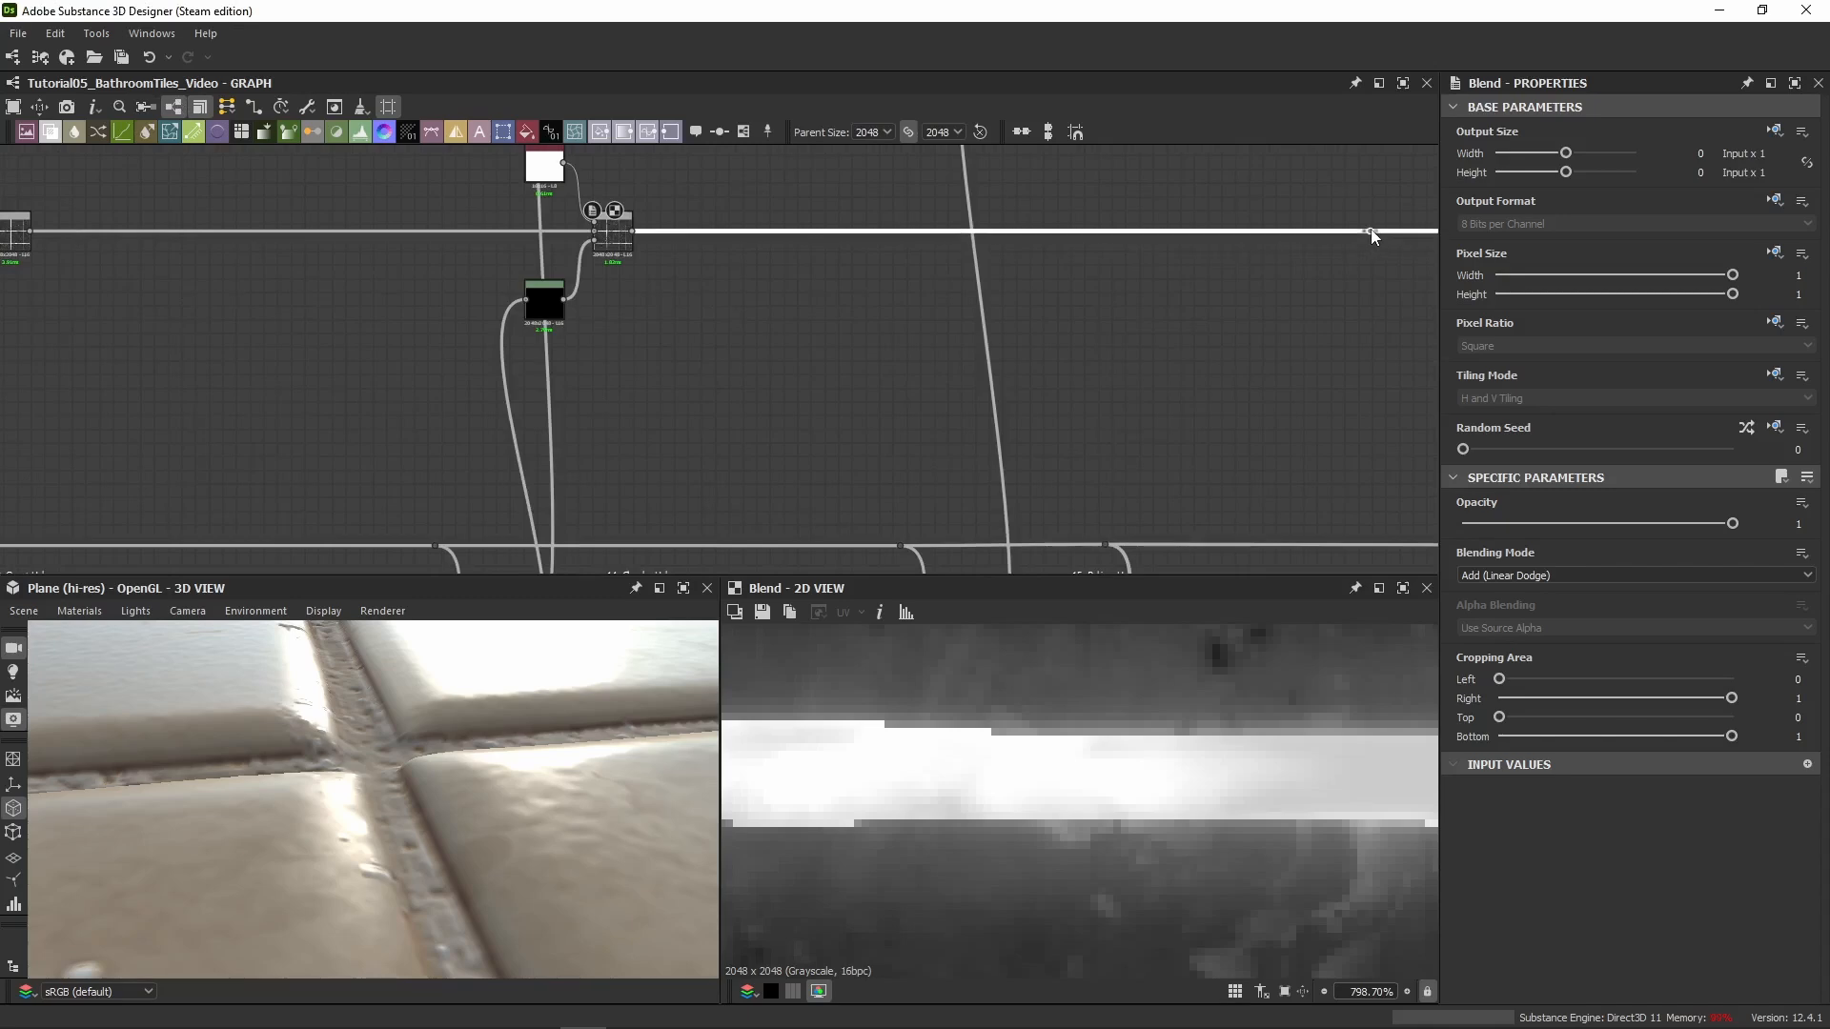
pyautogui.scroll(-3, 1210, 322)
pyautogui.moveTo(1210, 326); pyautogui.dragTo(1007, 358, button='middle')
pyautogui.scroll(2, 970, 343)
pyautogui.hotkey('ctrl', 'v')
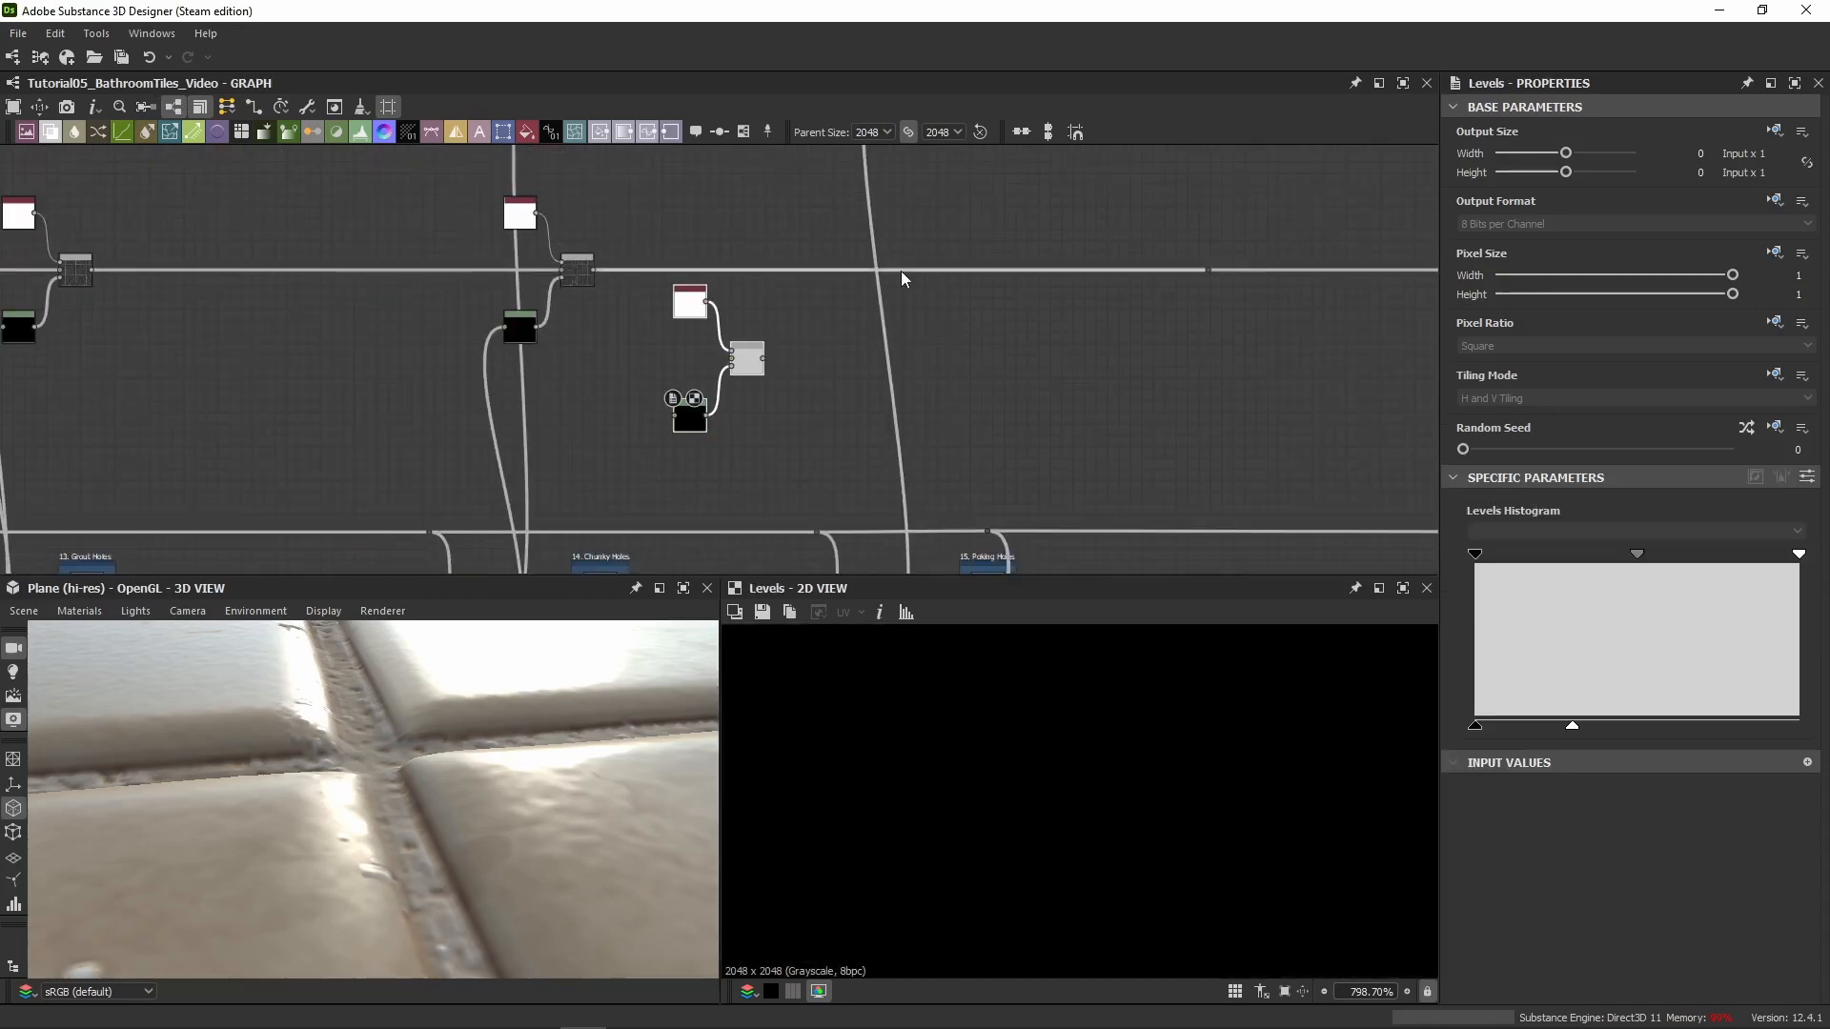
pyautogui.moveTo(749, 358); pyautogui.dragTo(841, 317)
# Wire the pasted Blend into the chain, align its group with the line, and feed its Levels from the Poking Holes mask
pyautogui.moveTo(595, 267); pyautogui.dragTo(1204, 271)
pyautogui.click(836, 324)
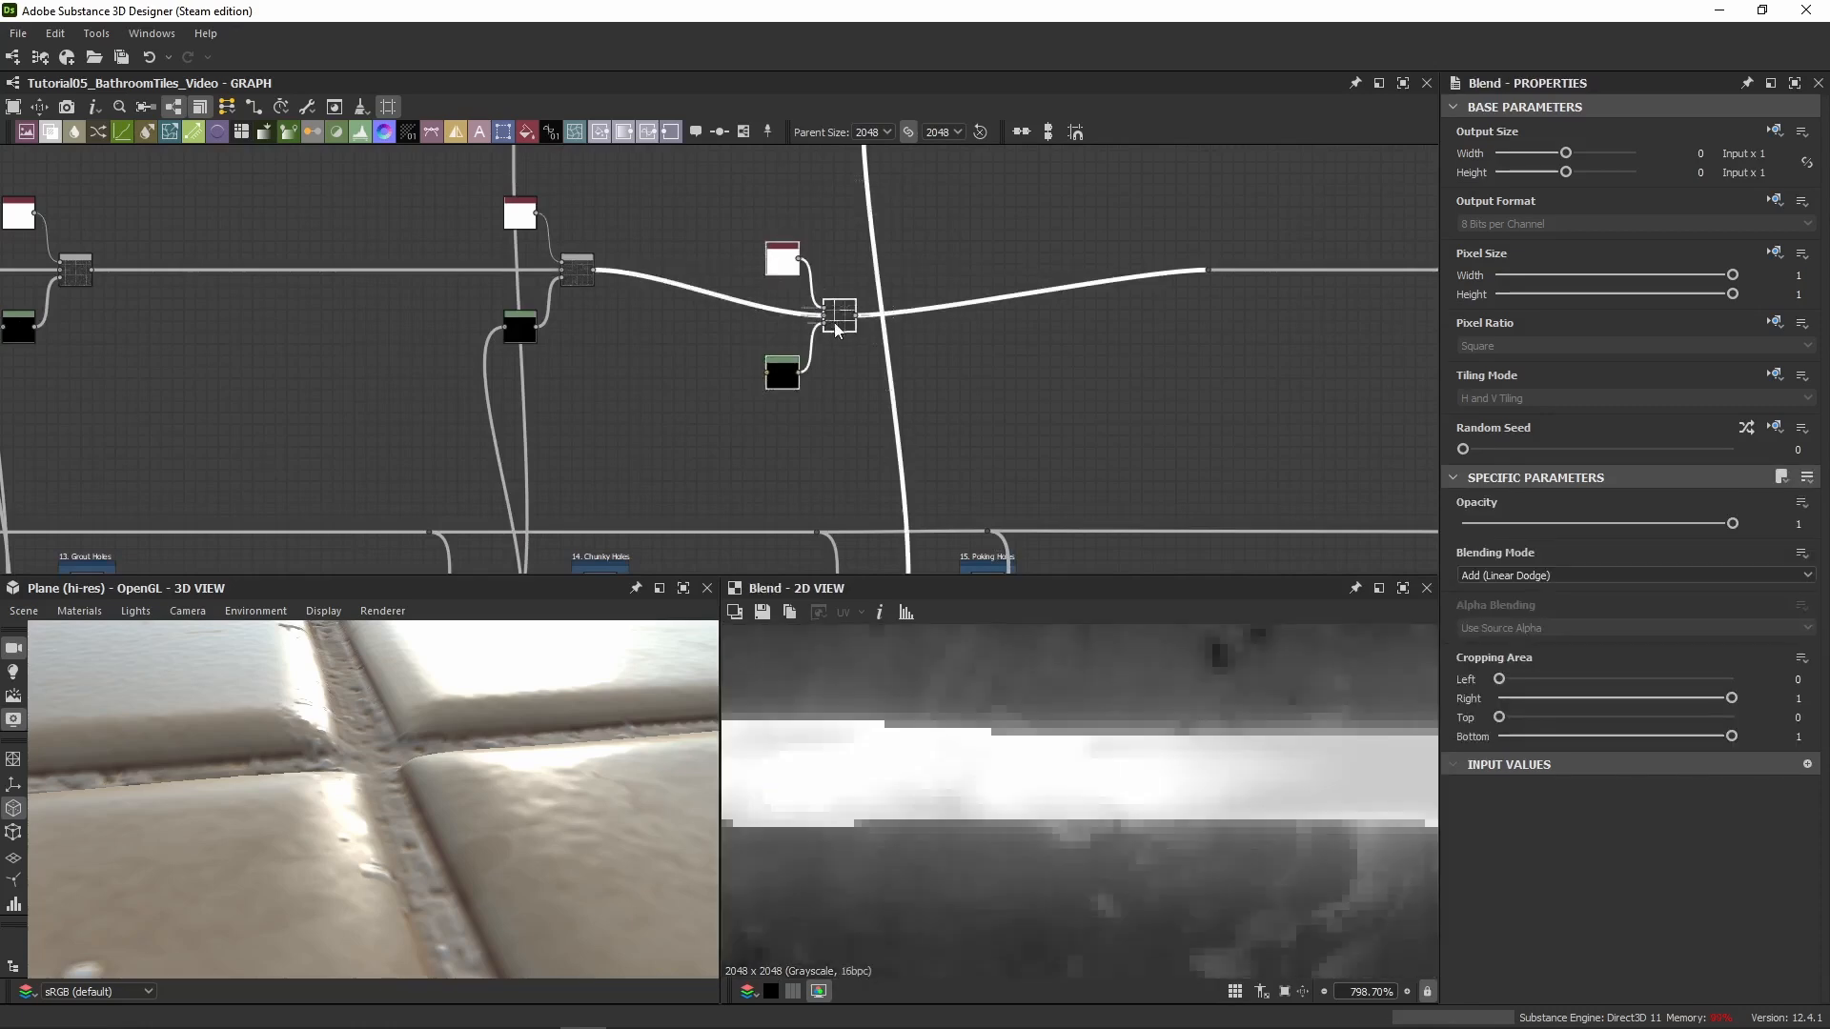
pyautogui.moveTo(837, 319); pyautogui.dragTo(997, 277)
pyautogui.moveTo(978, 365); pyautogui.dragTo(879, 264, button='middle')
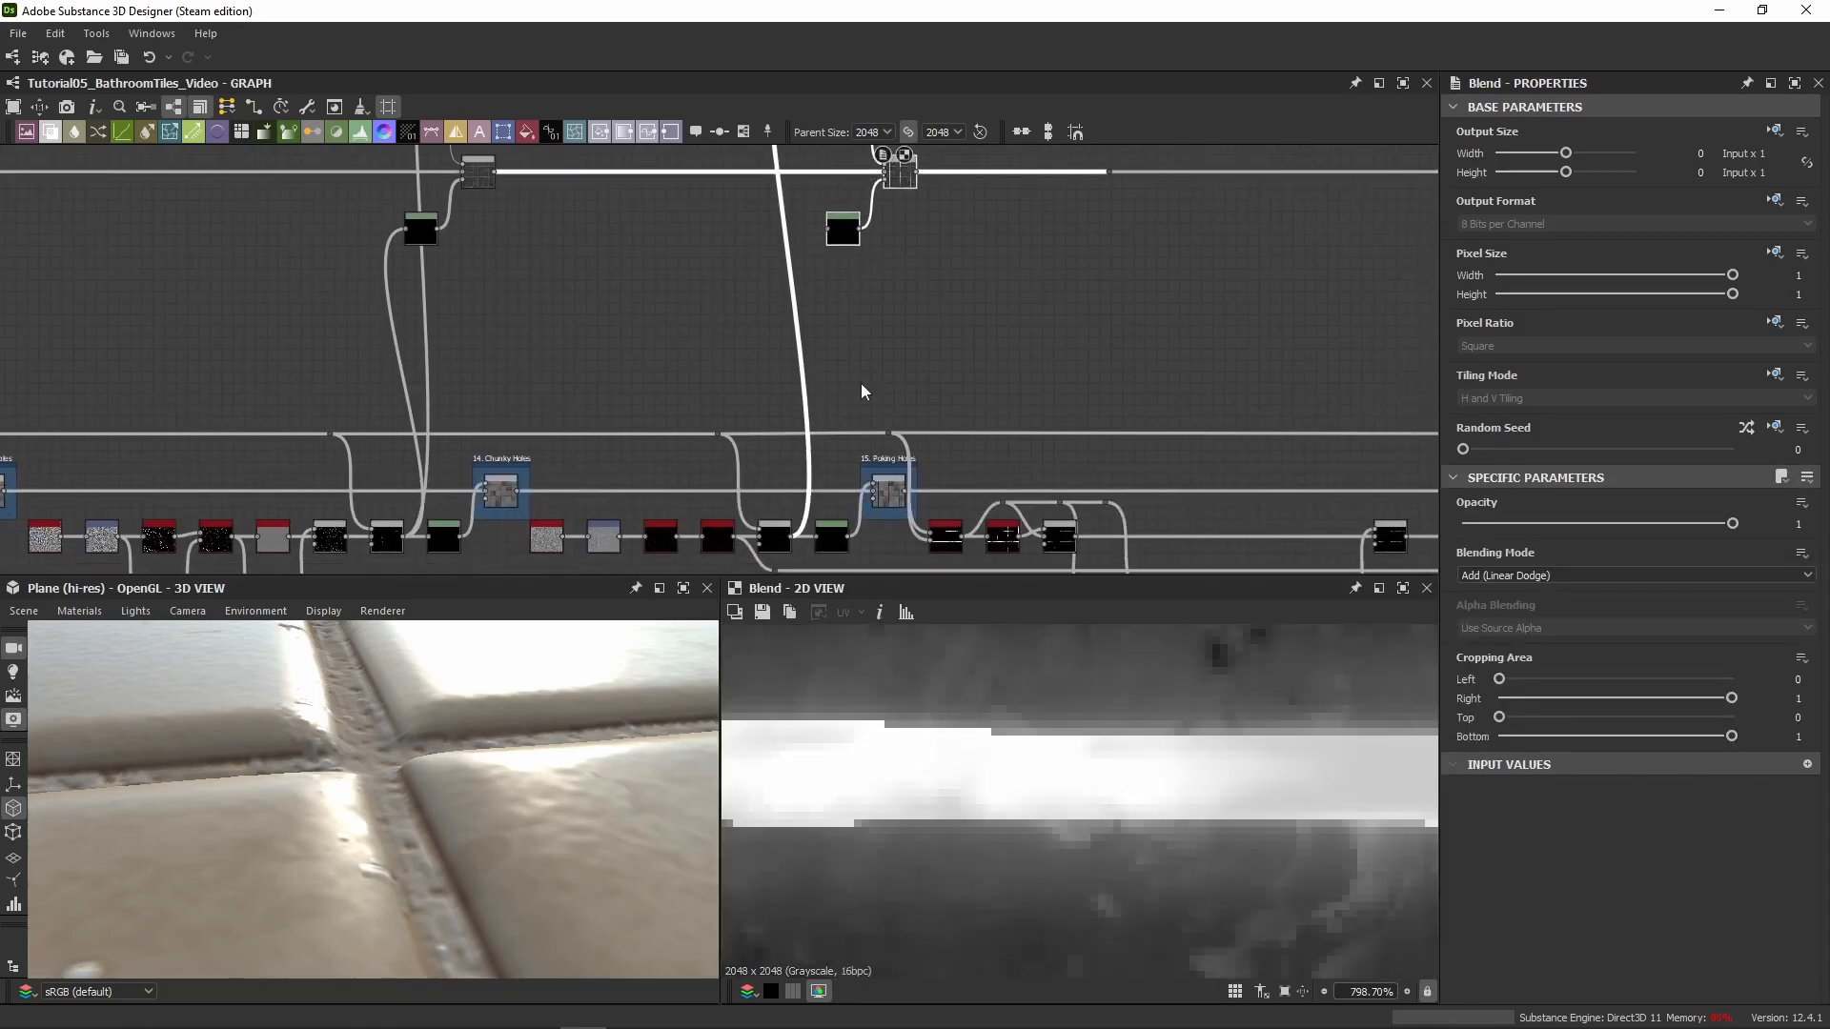
pyautogui.moveTo(905, 183); pyautogui.dragTo(894, 353, button='middle')
# Compare the Poking Holes Levels mask with its Blend's result inside the grout line
pyautogui.doubleClick(831, 400)
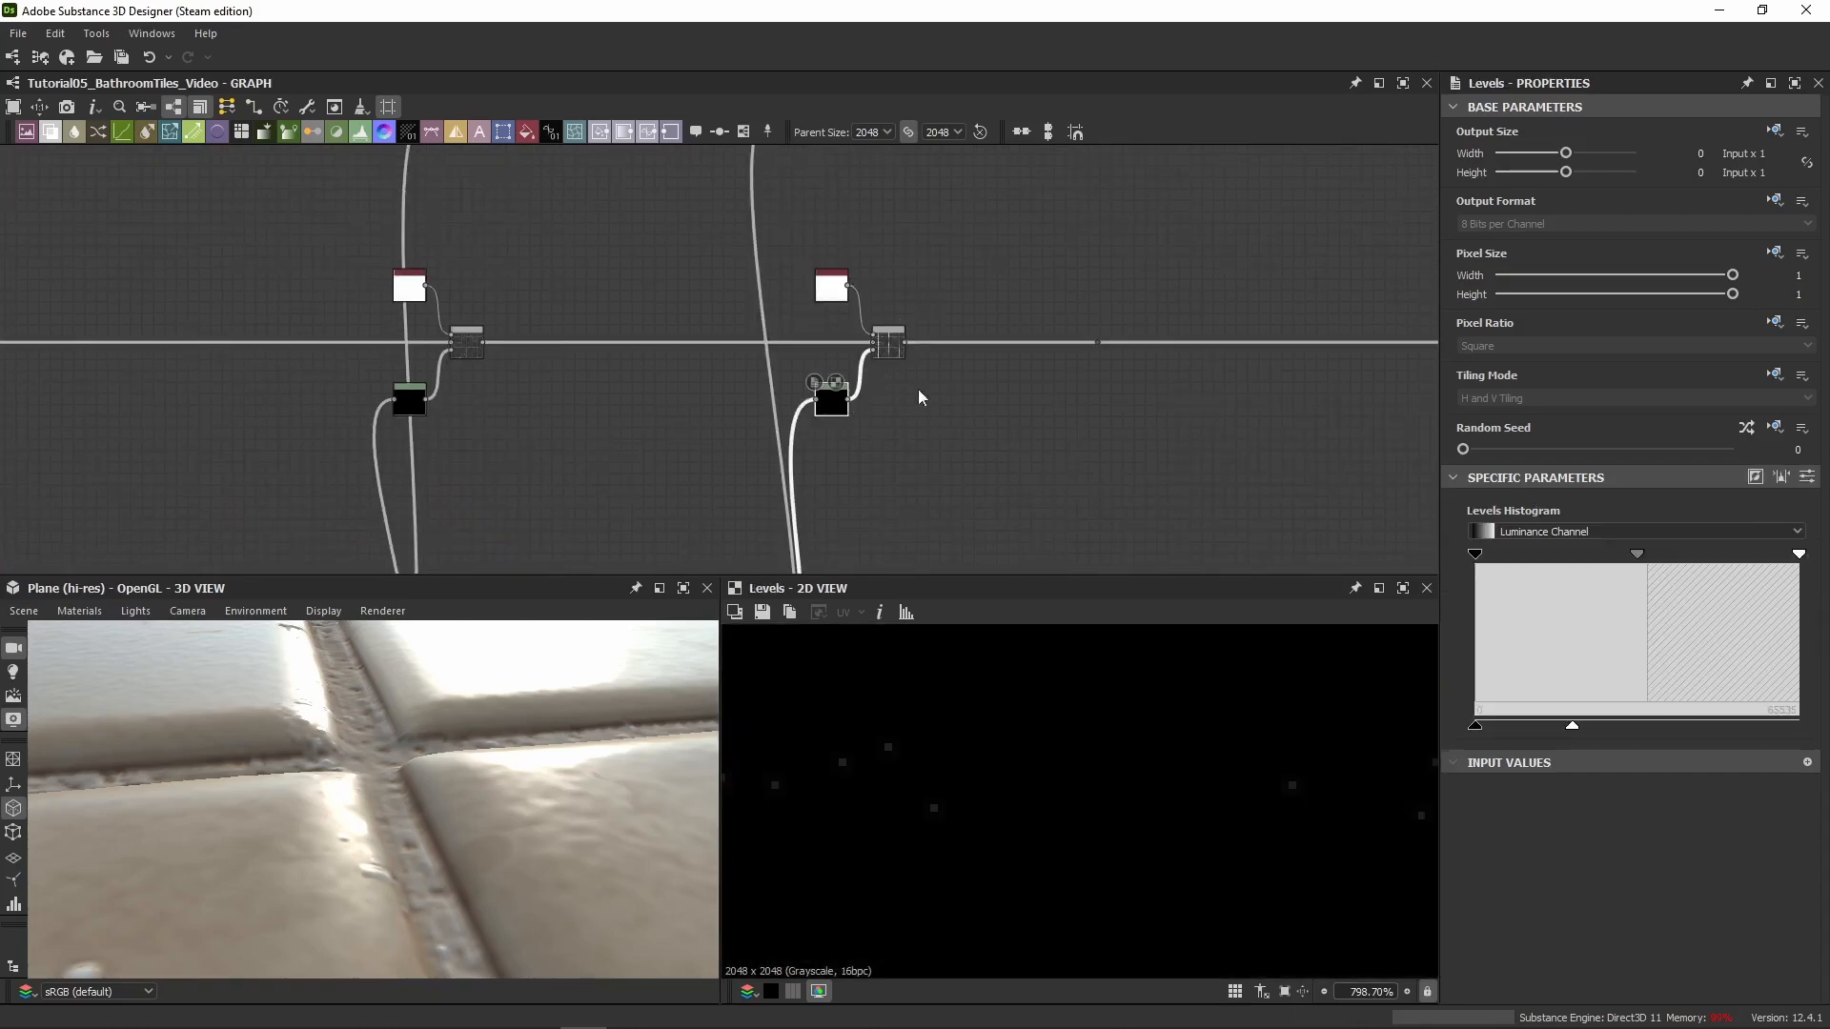
pyautogui.moveTo(1156, 777); pyautogui.dragTo(956, 787, button='middle')
pyautogui.doubleClick(889, 351)
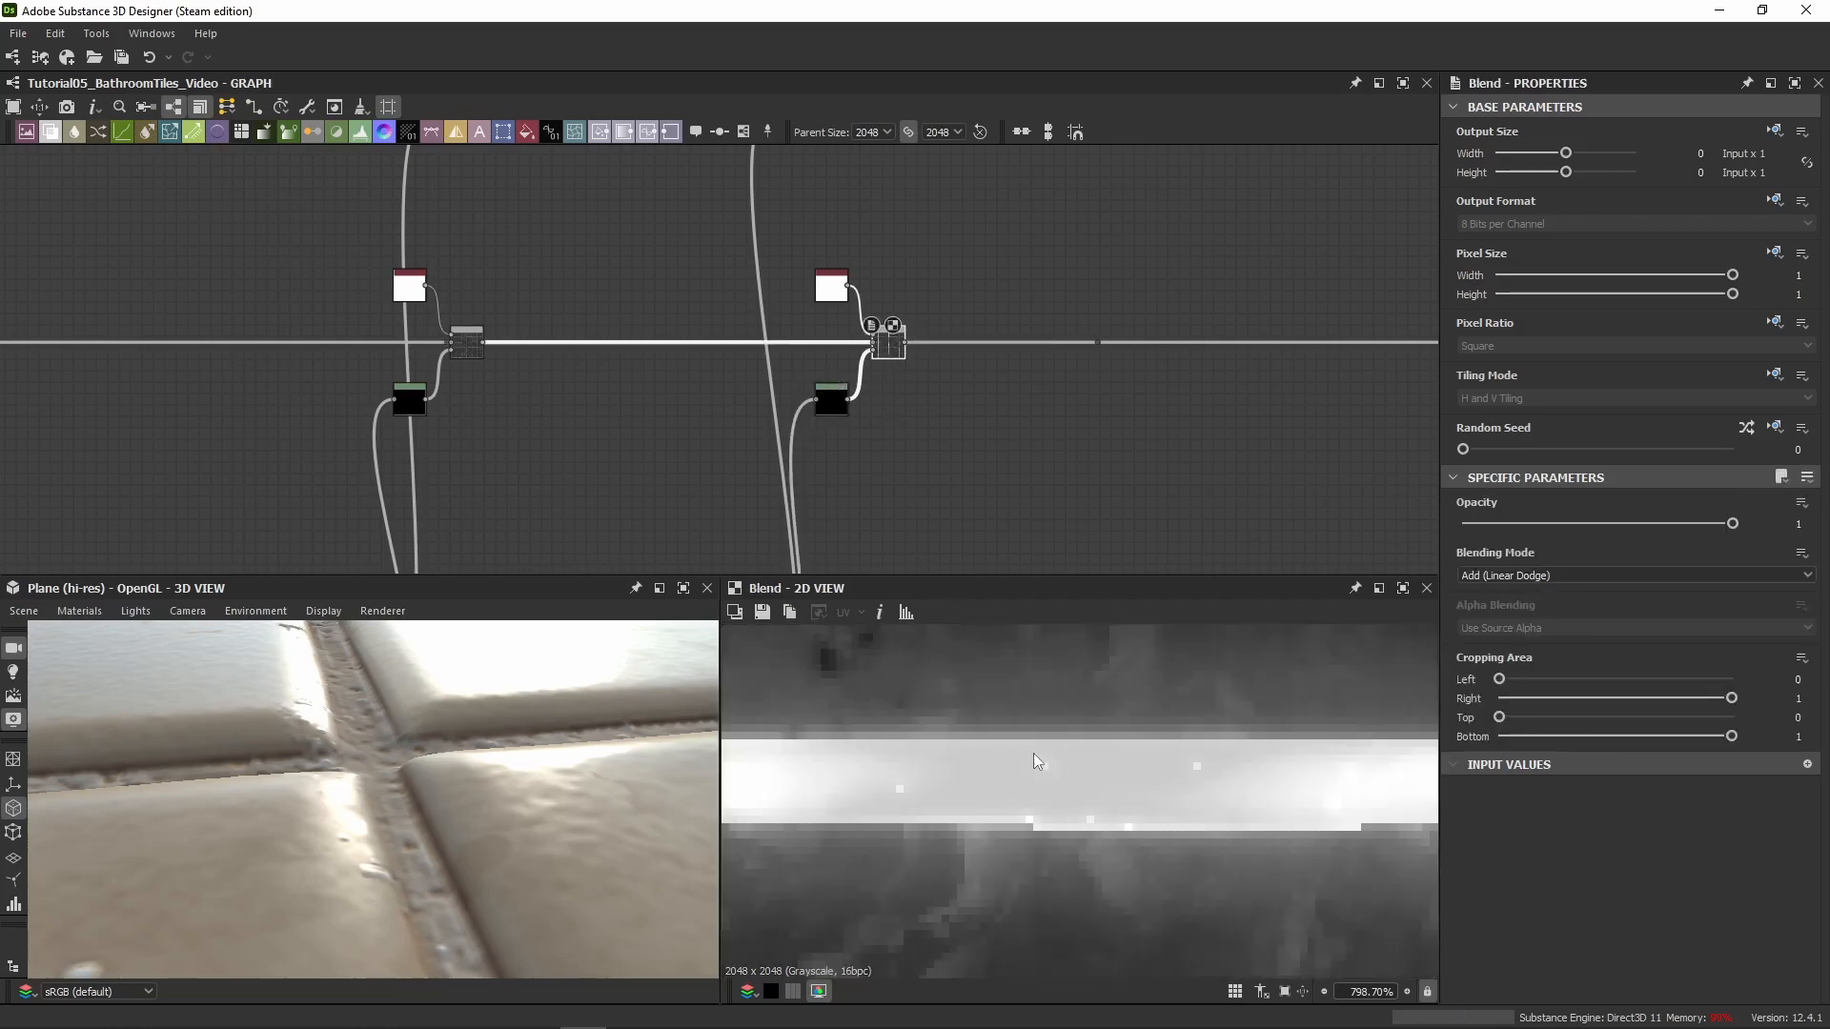
pyautogui.scroll(2, 1038, 762)
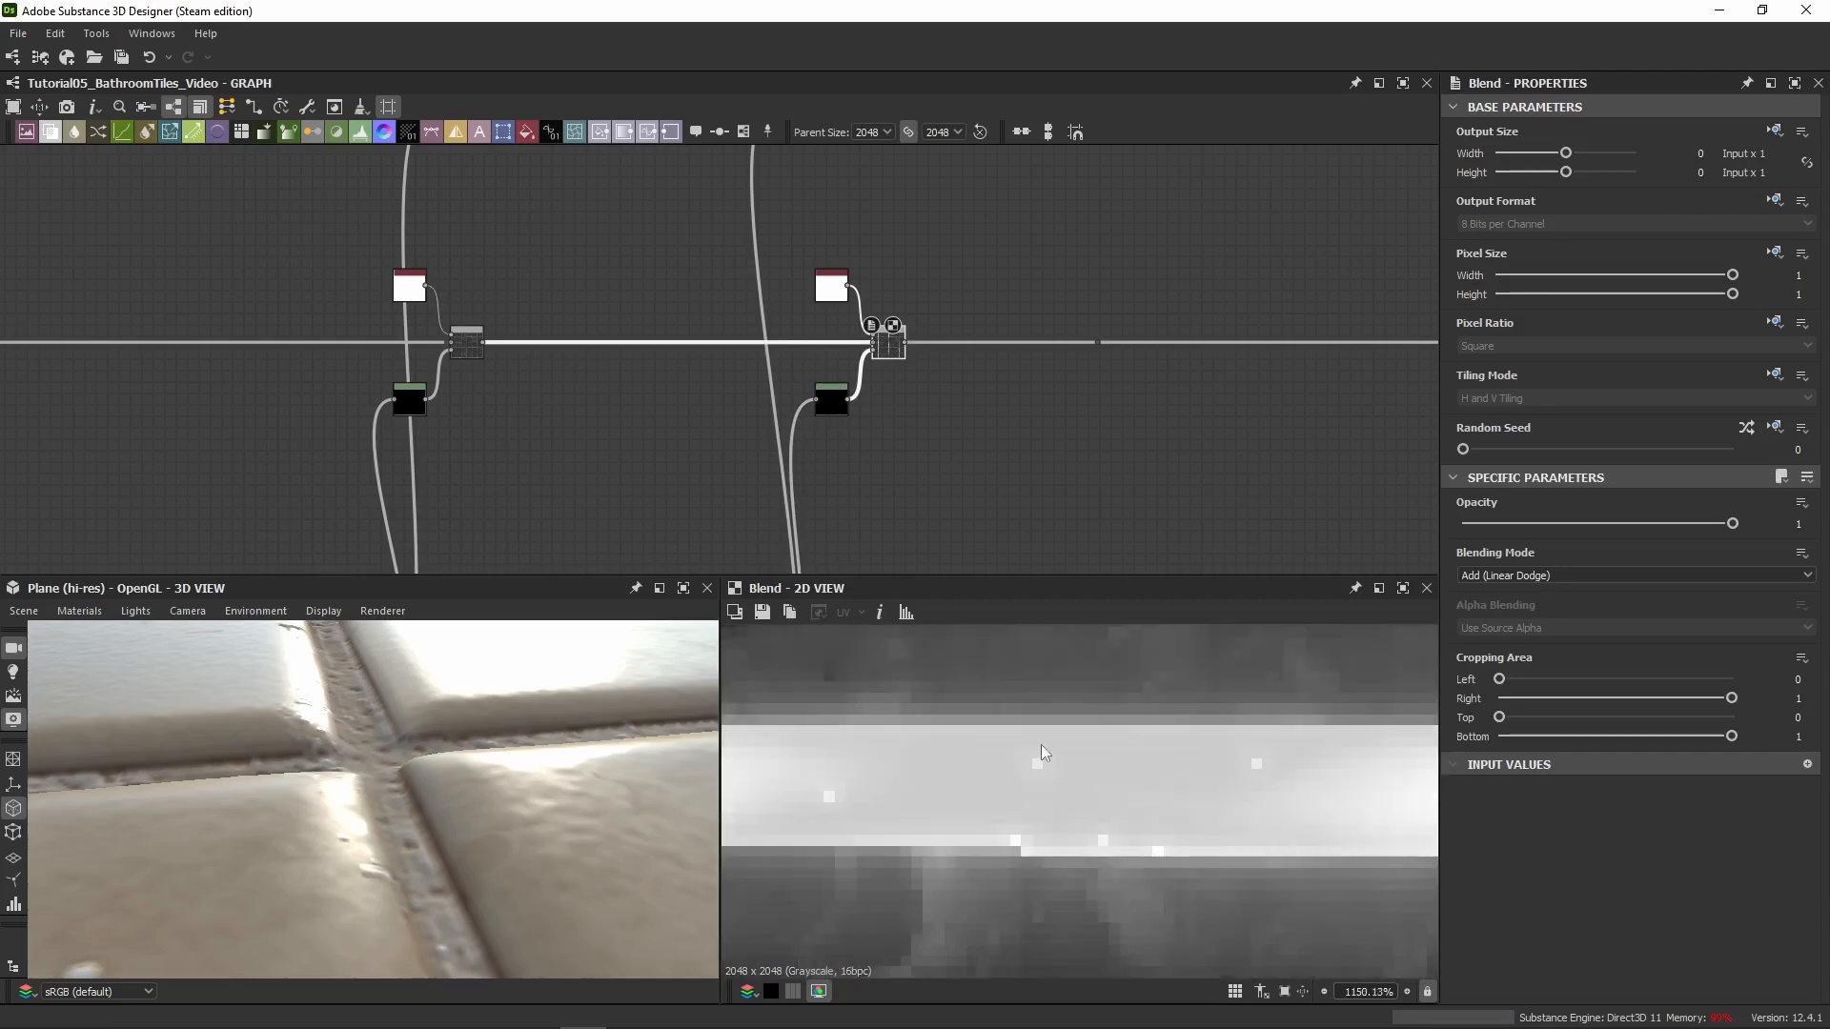
# Review the blend chain around the Poking Holes group and check its Blend node
pyautogui.scroll(-3, 762, 391)
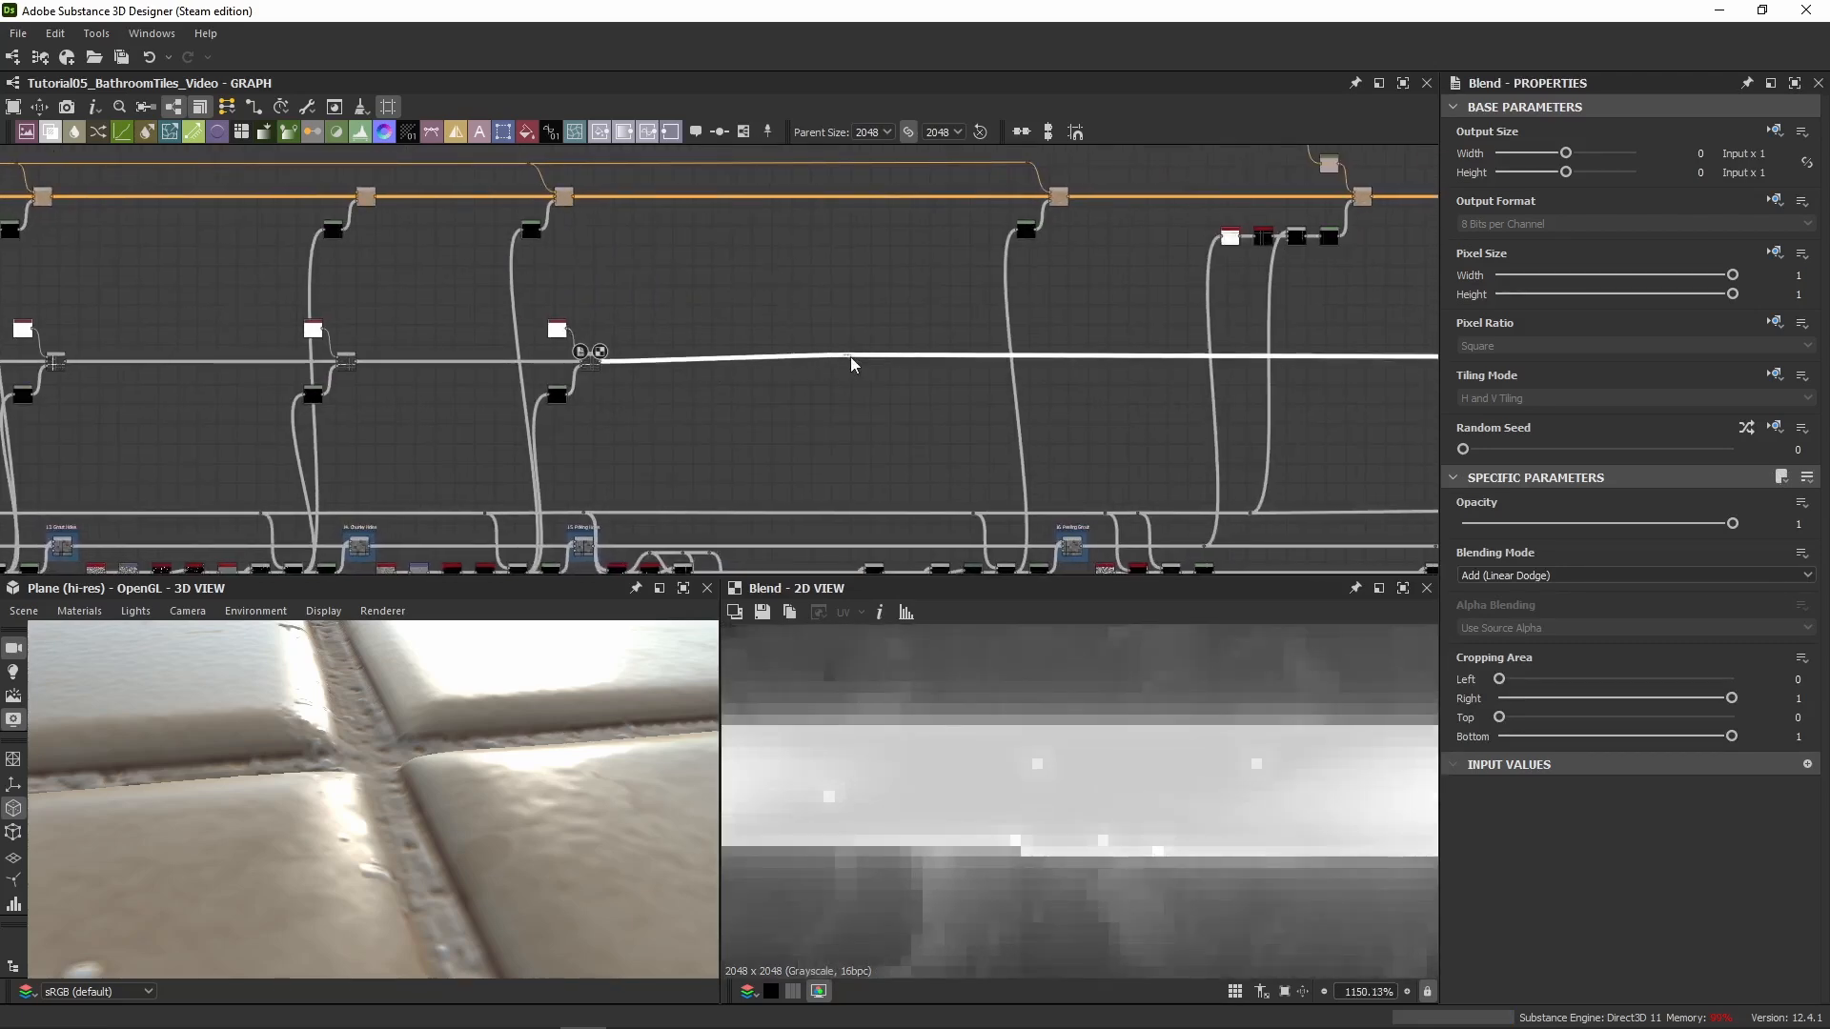
pyautogui.moveTo(654, 381); pyautogui.dragTo(798, 384, button='middle')
pyautogui.scroll(-2, 821, 330)
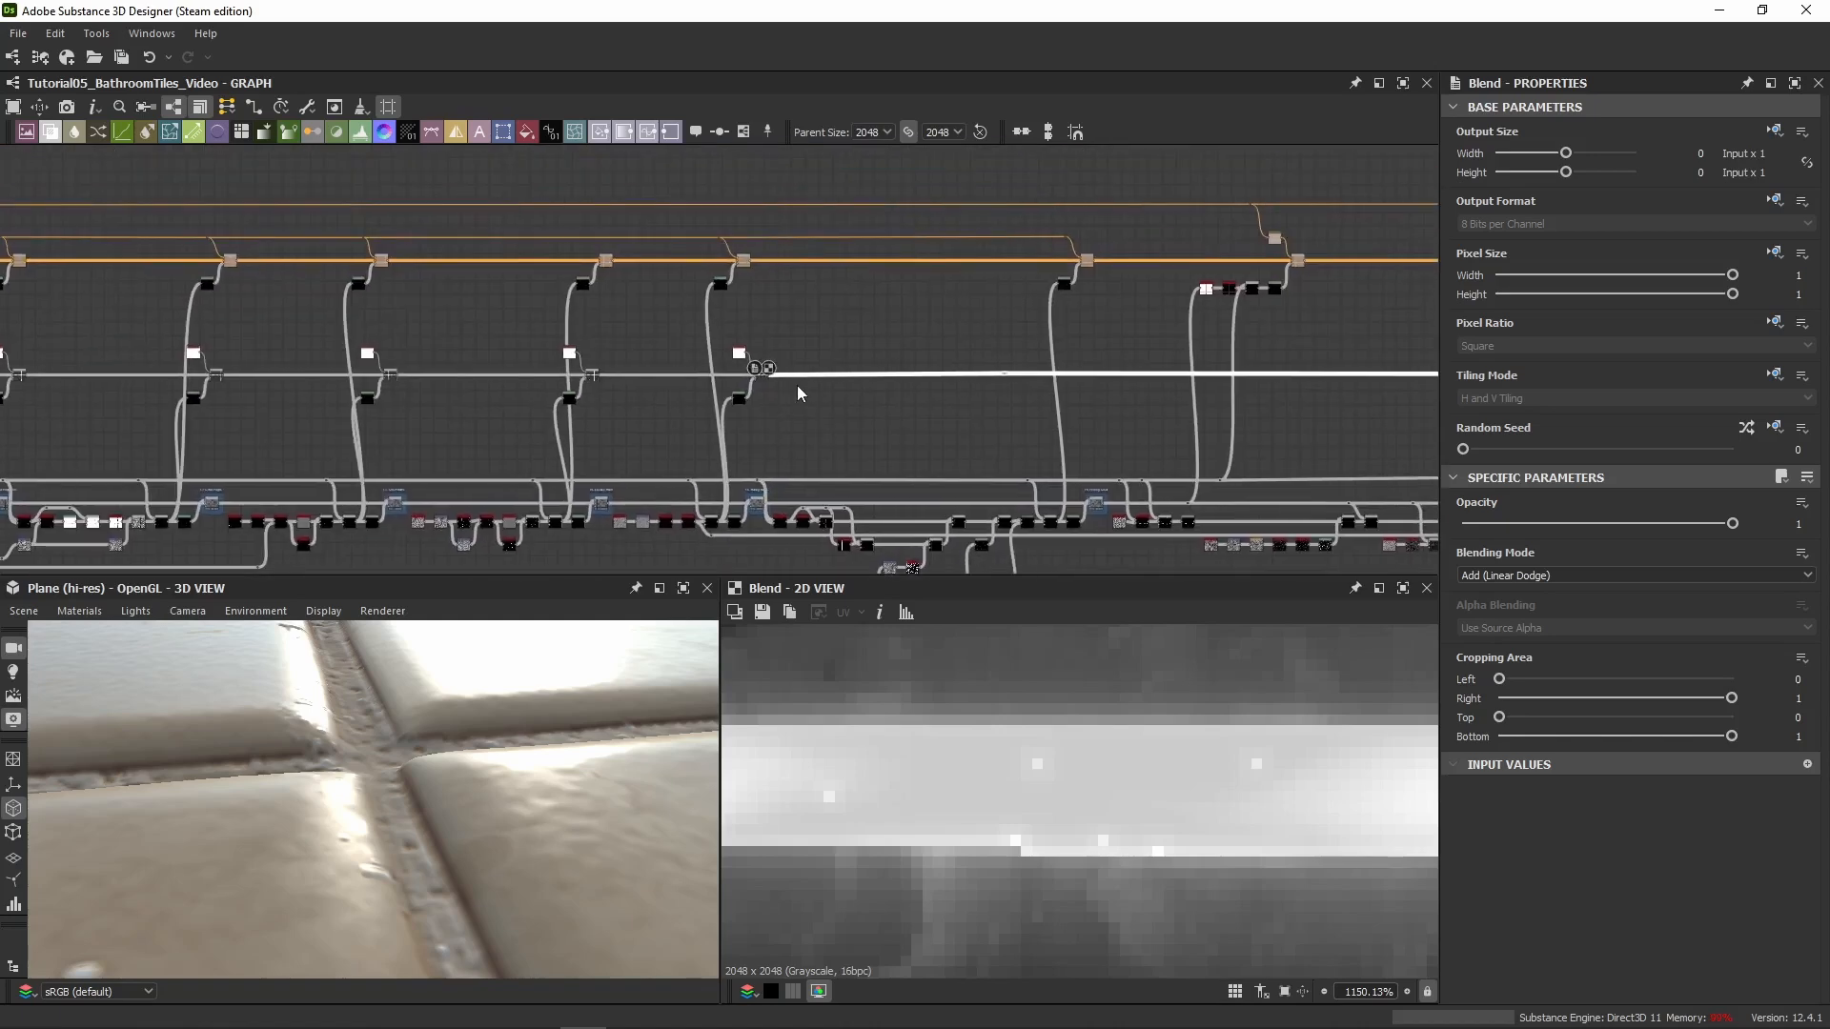
pyautogui.scroll(5, 797, 390)
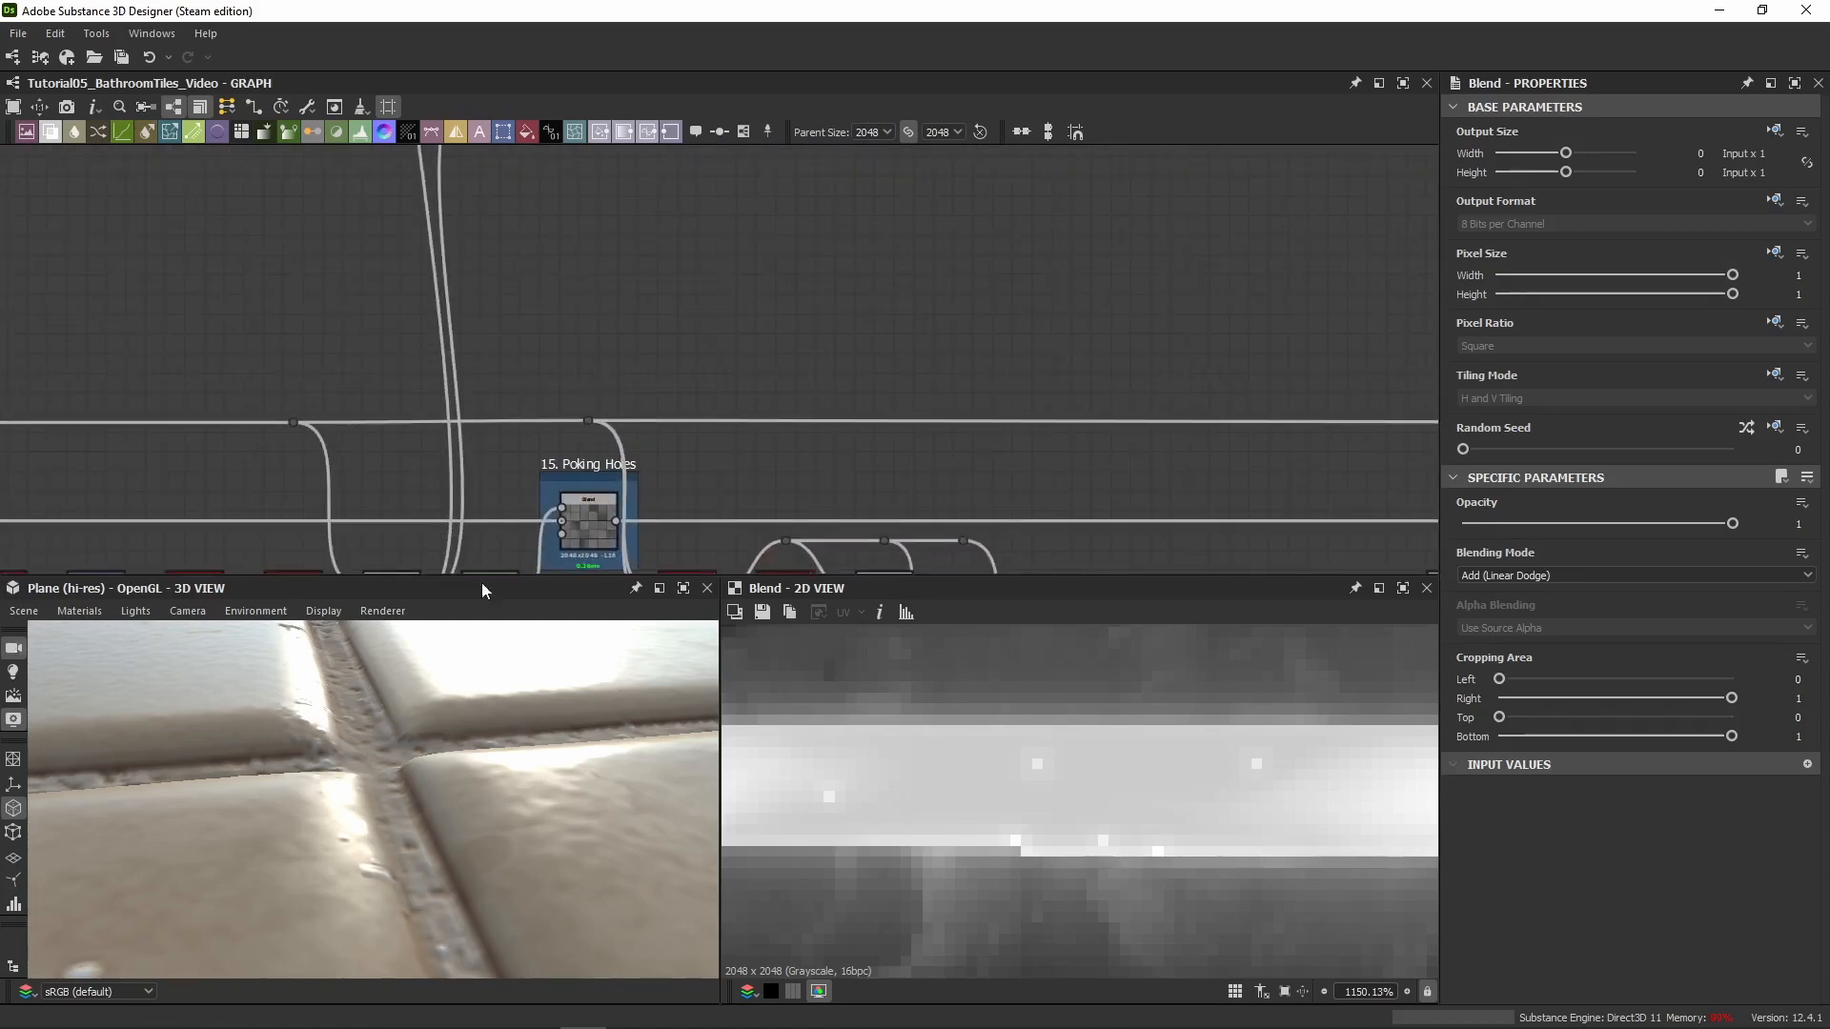
pyautogui.scroll(-4, 770, 333)
pyautogui.scroll(4, 674, 340)
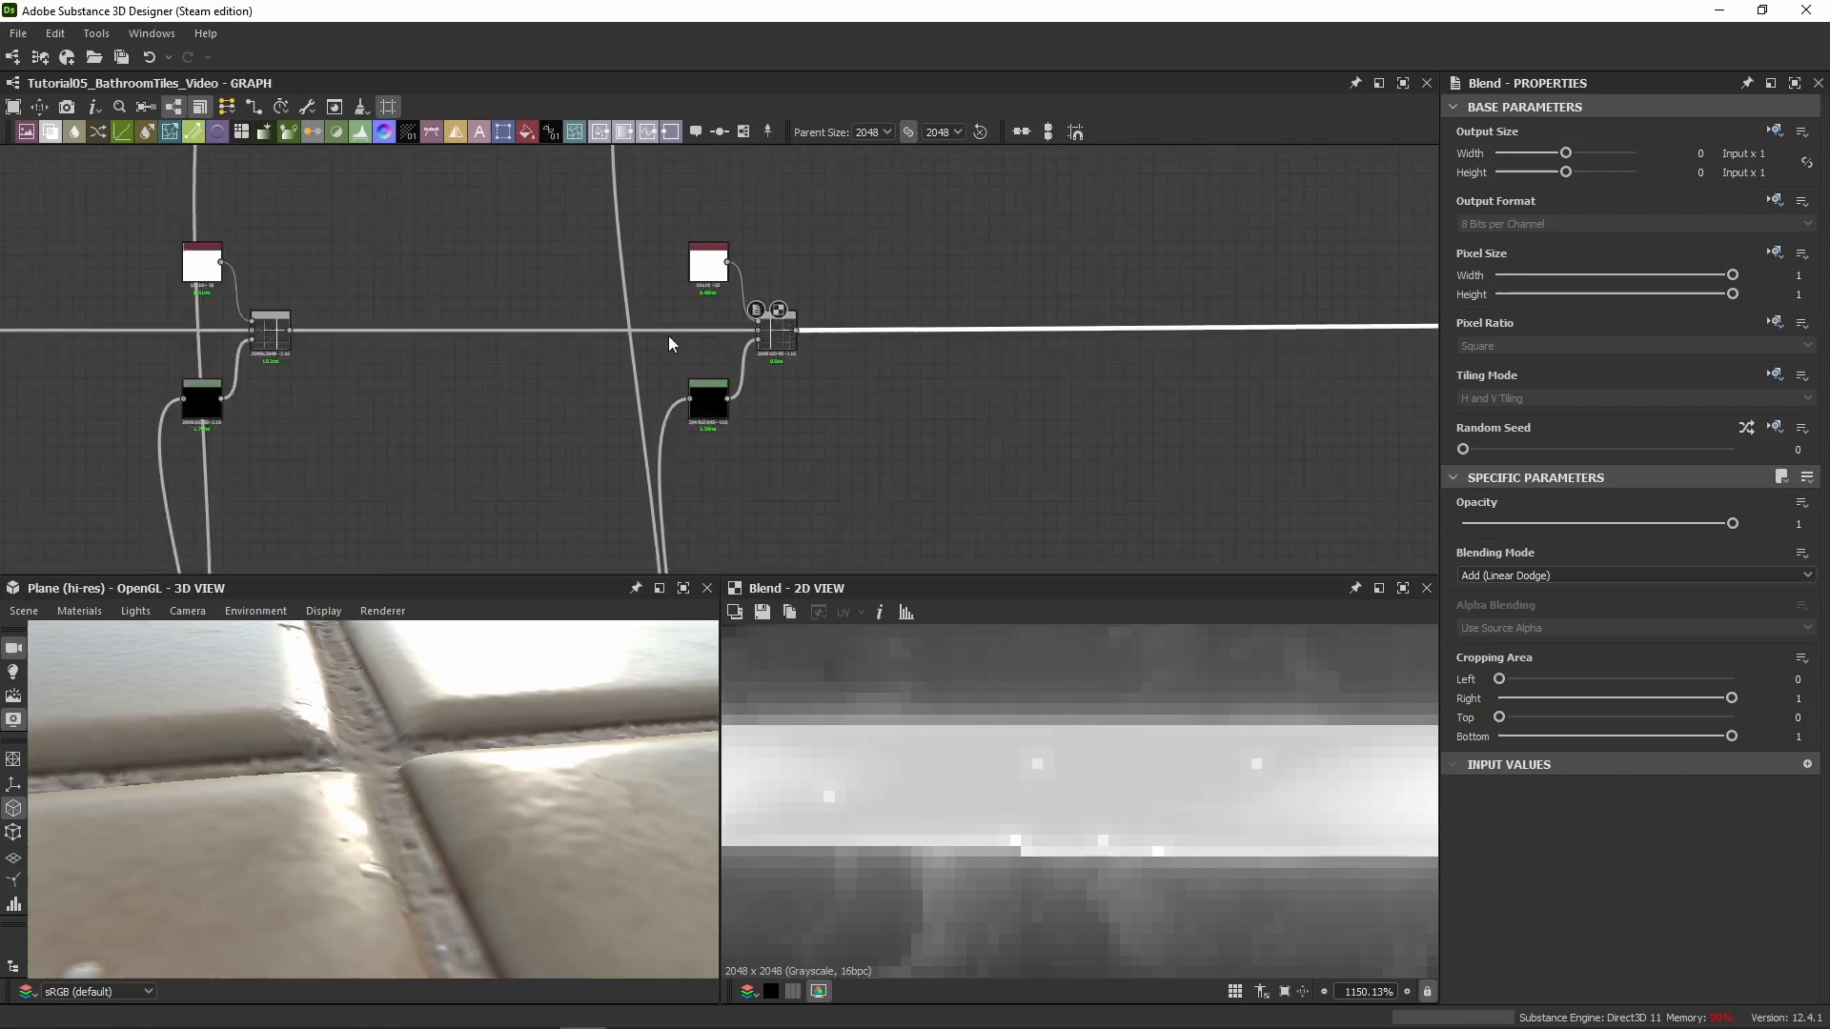
pyautogui.click(783, 347)
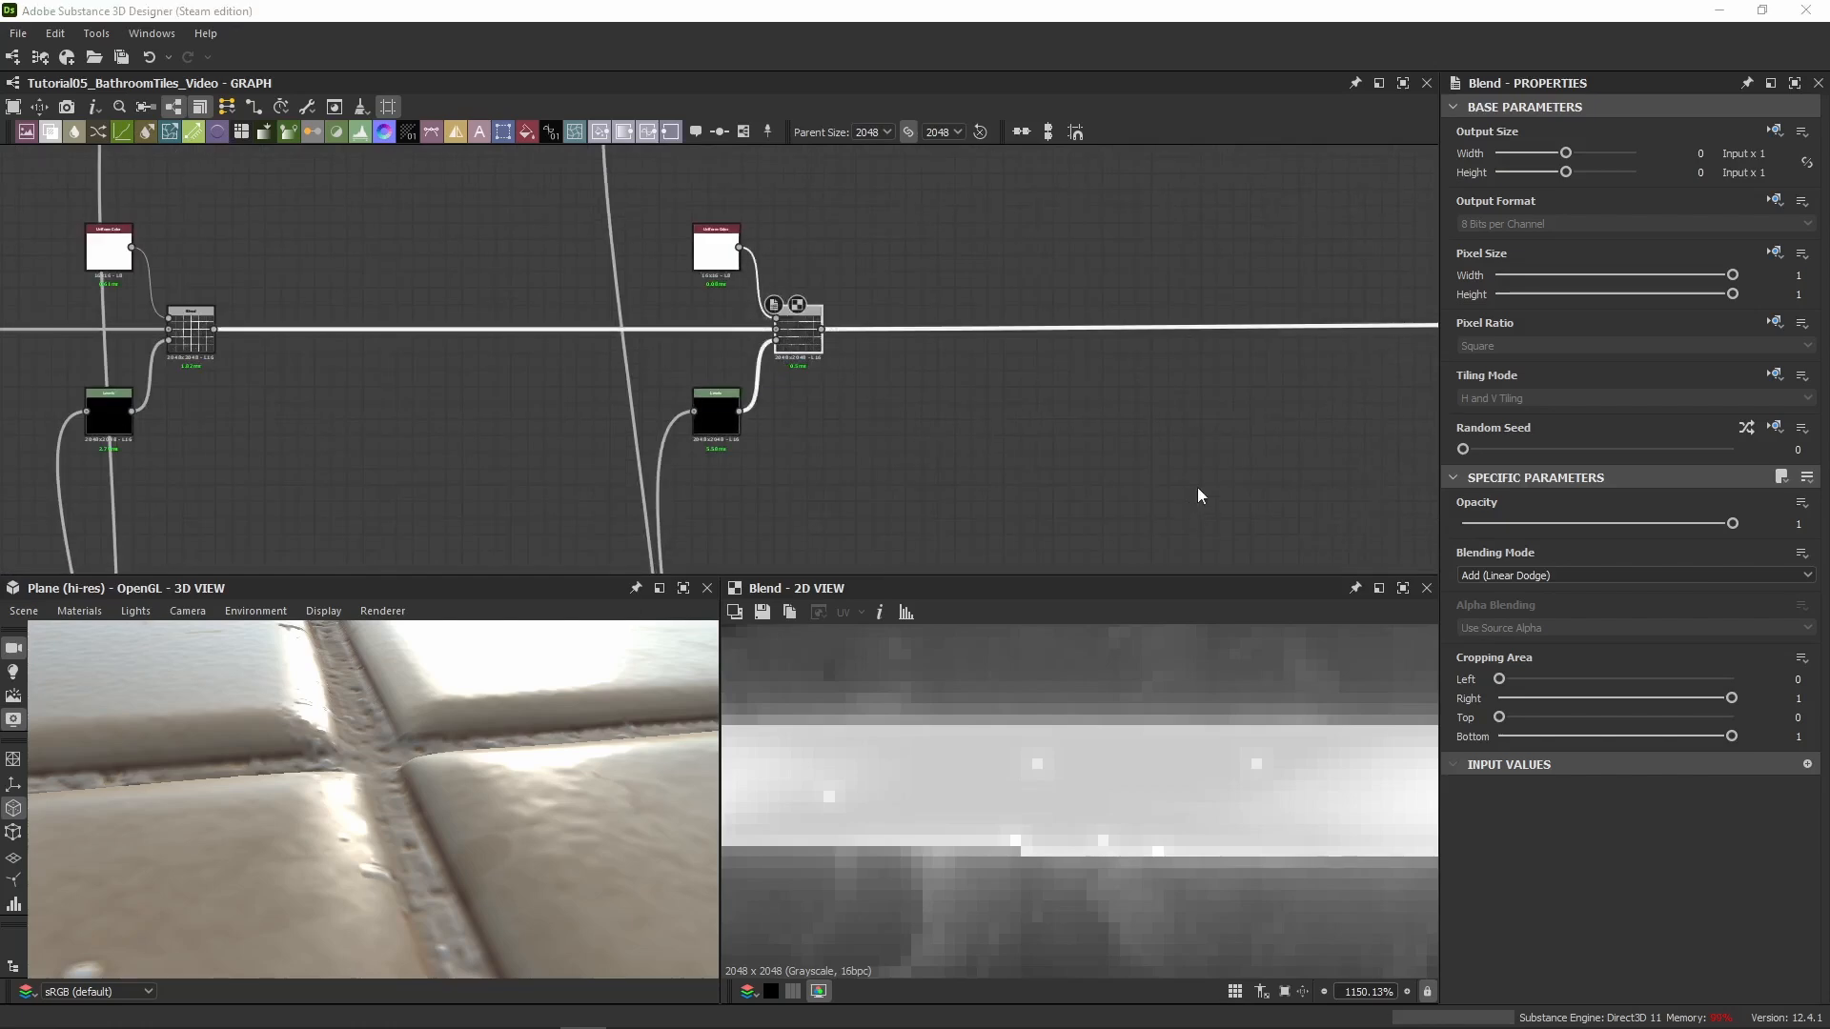
# Move the reroute dot further along the chain past the Poking Holes Blend and paste another Uniform Color, Levels and Blend group
pyautogui.moveTo(1198, 495); pyautogui.dragTo(496, 484, button='middle')
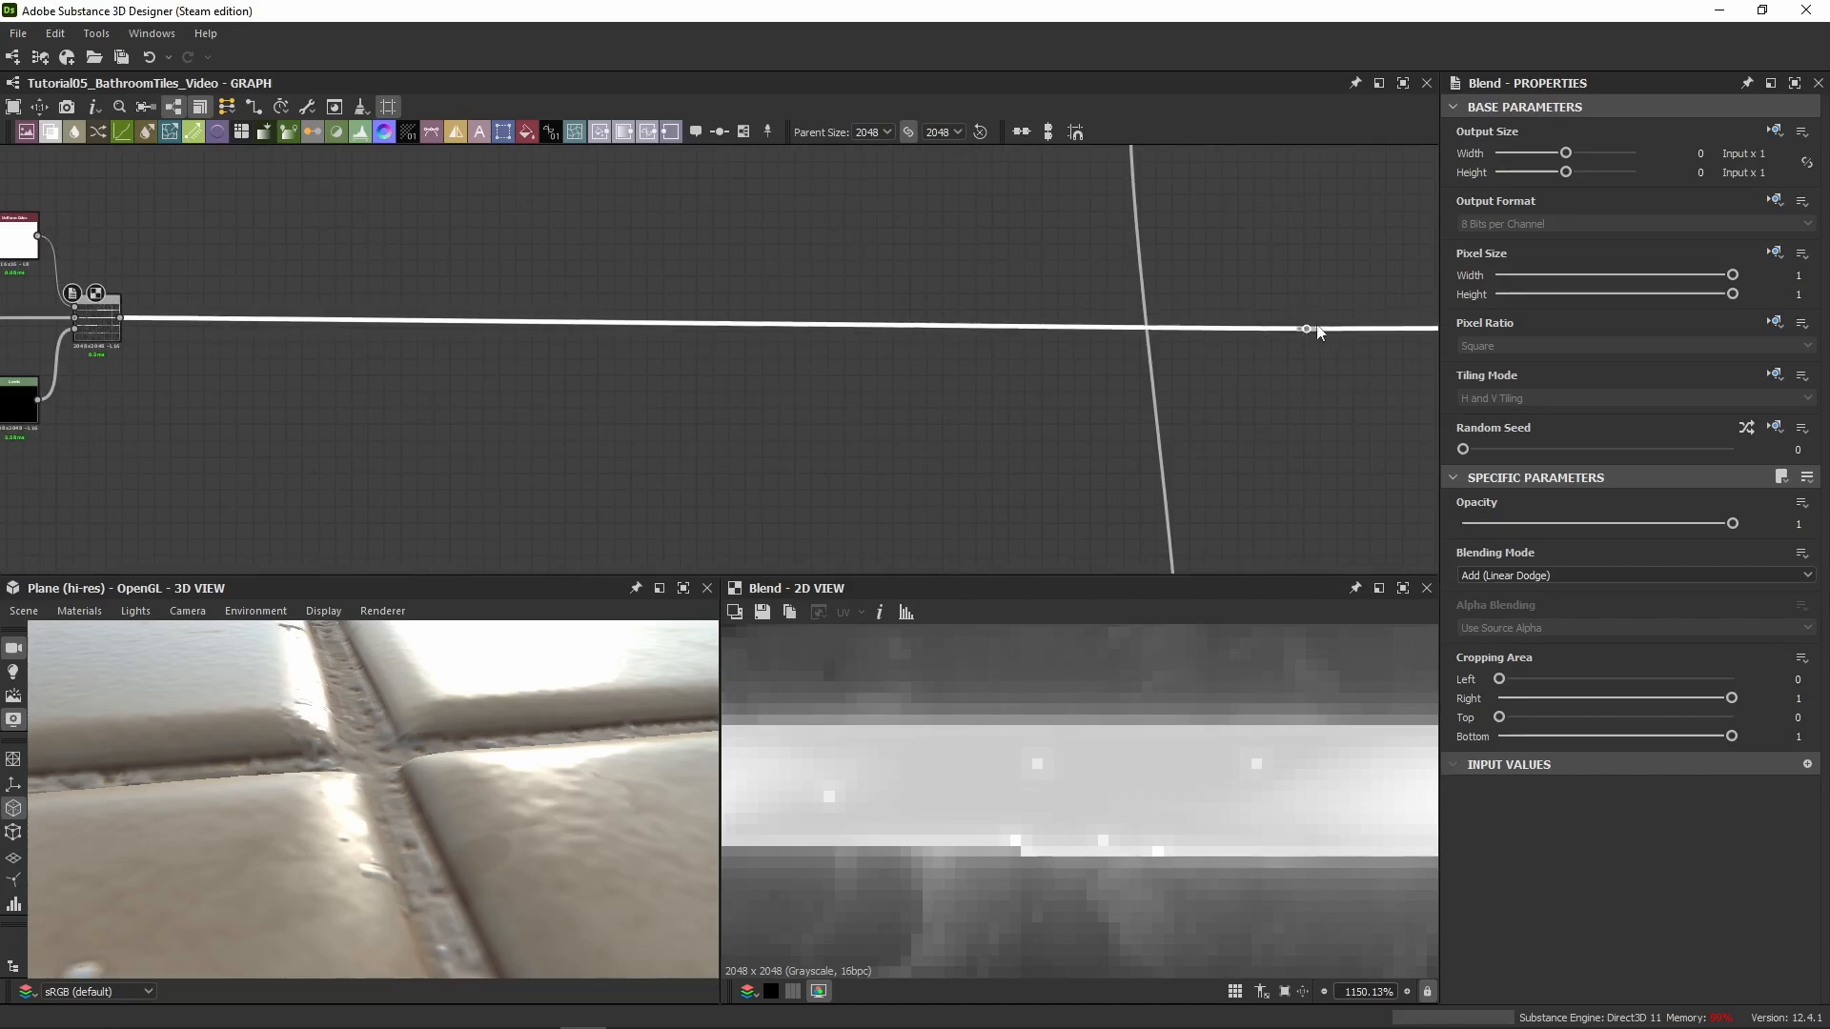
pyautogui.moveTo(1308, 329); pyautogui.dragTo(1389, 318)
pyautogui.scroll(-5, 982, 410)
pyautogui.moveTo(981, 410); pyautogui.dragTo(789, 407, button='middle')
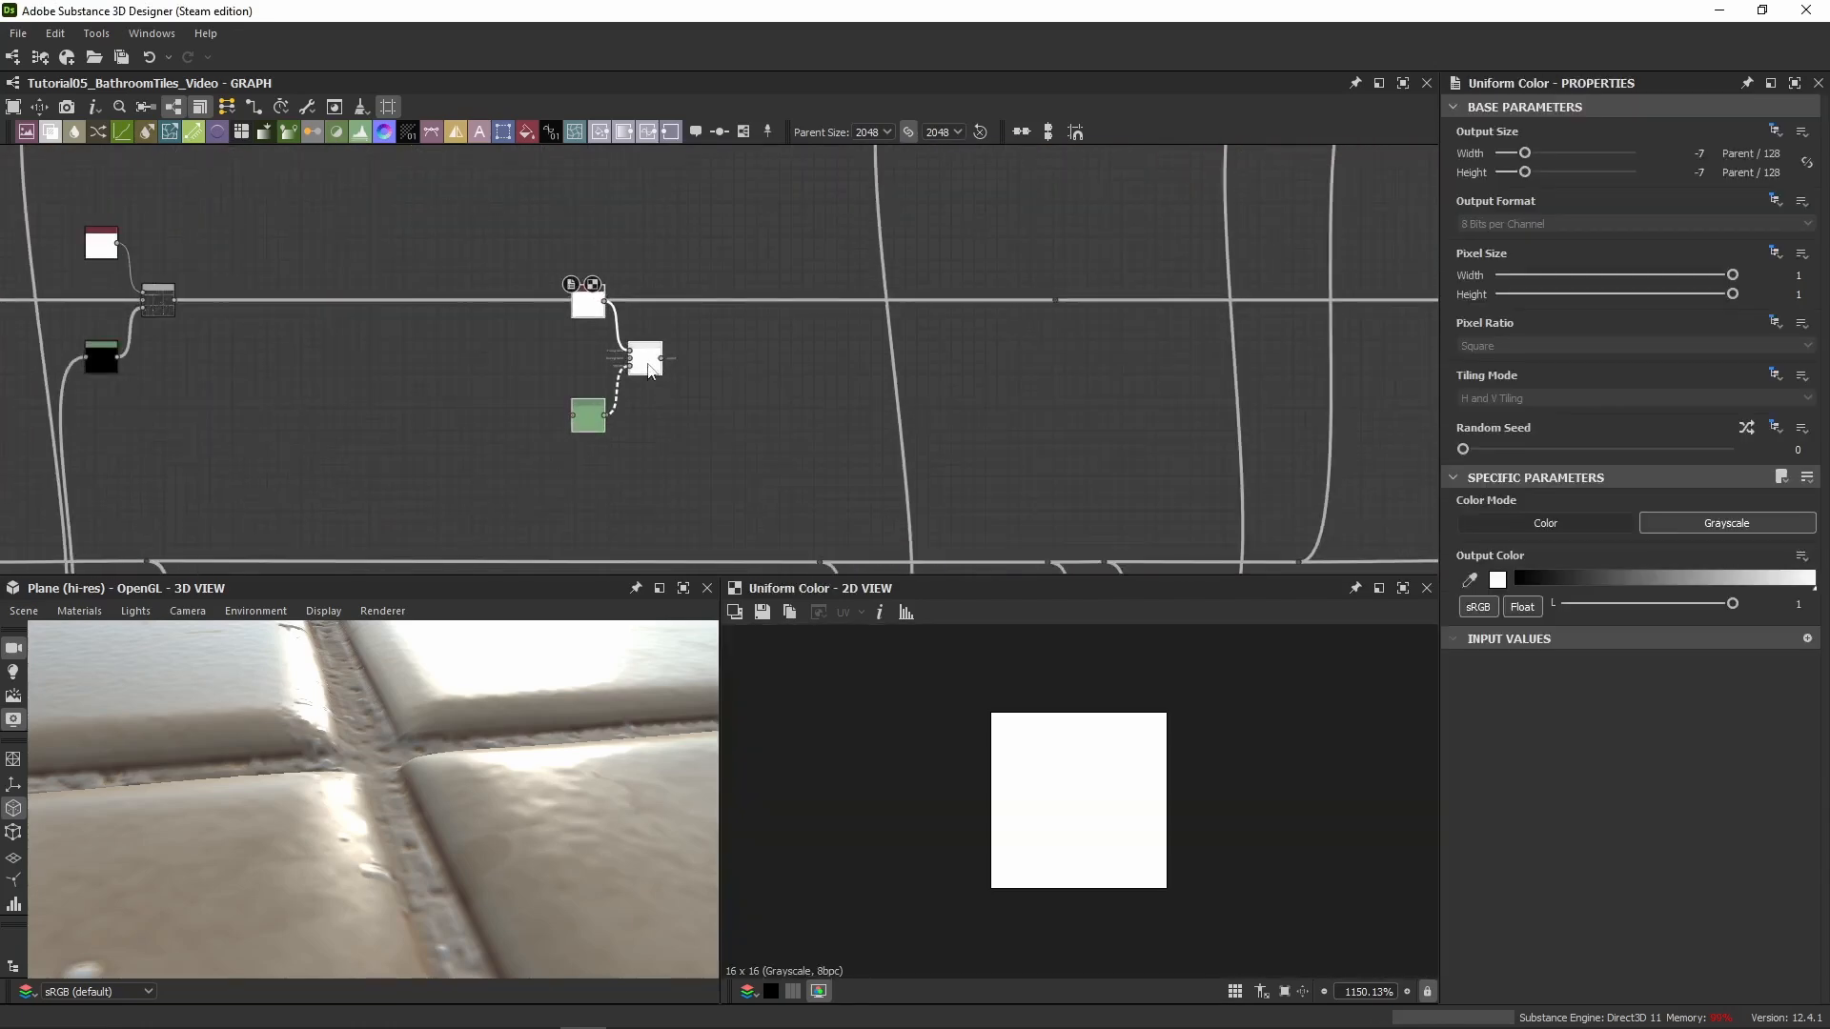
# Align the pasted group with the chain line and wire the Poking Holes Blend into its Blend node
pyautogui.moveTo(644, 373); pyautogui.dragTo(986, 312)
pyautogui.moveTo(175, 300); pyautogui.dragTo(1003, 303)
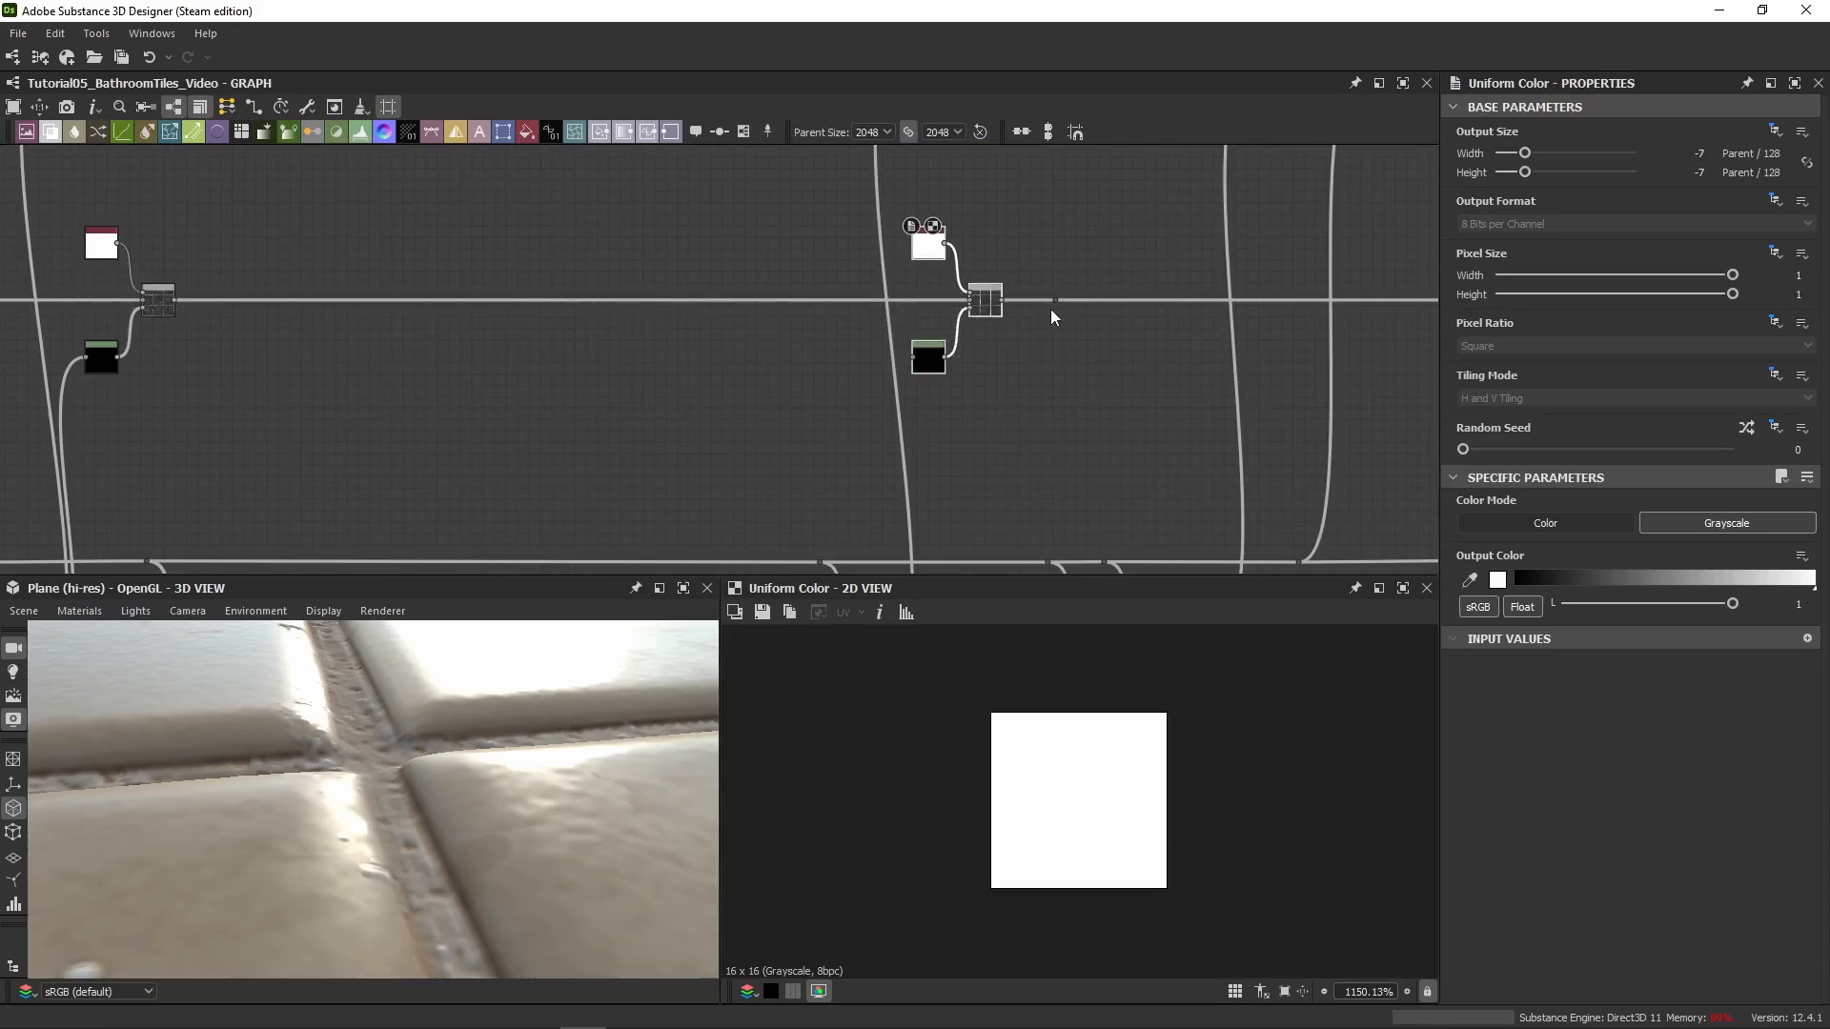
pyautogui.hotkey('ctrl', 'z')
# Feed the pasted group's Levels from the grout mask ahead of frame 16 and show its numeric level values
pyautogui.moveTo(981, 429)
pyautogui.mouseDown(button='middle')
pyautogui.moveTo(992, 356)
pyautogui.moveTo(968, 321)
pyautogui.mouseUp(button='middle')
pyautogui.moveTo(903, 477); pyautogui.dragTo(918, 153)
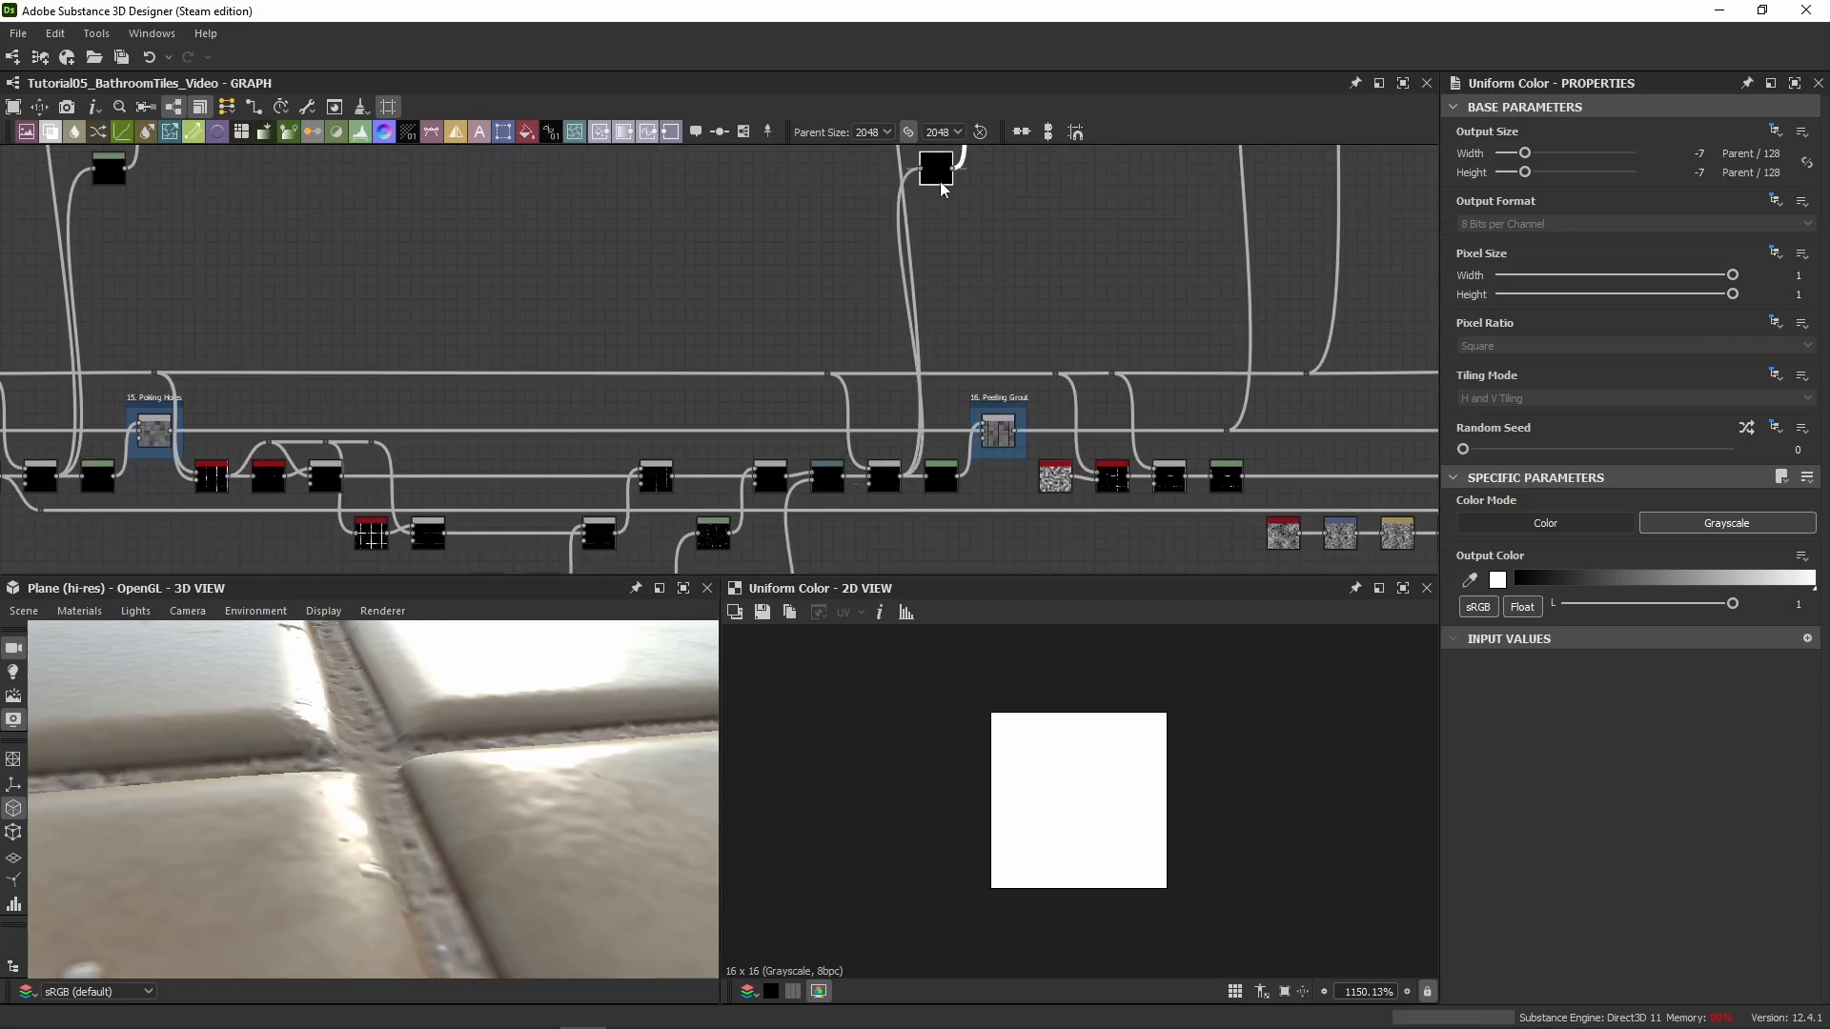
pyautogui.click(1807, 477)
pyautogui.moveTo(961, 253); pyautogui.dragTo(878, 503, button='middle')
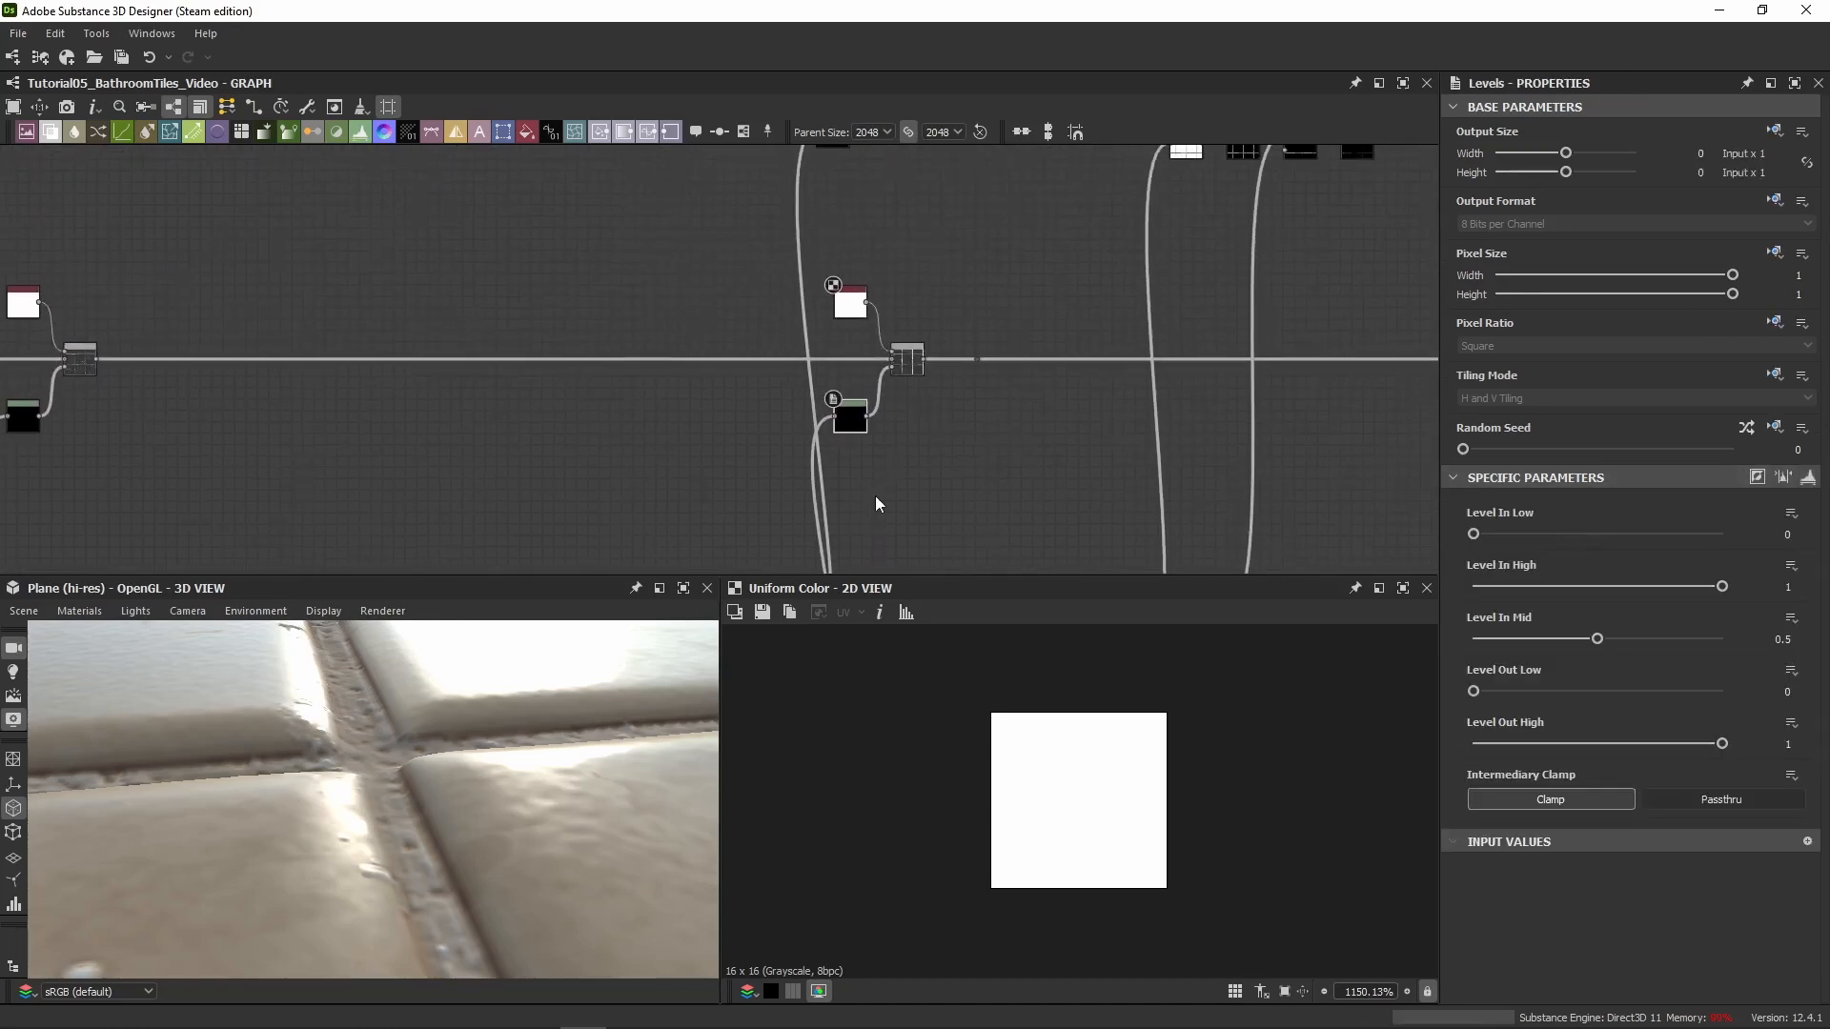
# Compare the frame 16 grout Levels mask with its Blend's result around the grout lines
pyautogui.scroll(3, 896, 372)
pyautogui.click(892, 368)
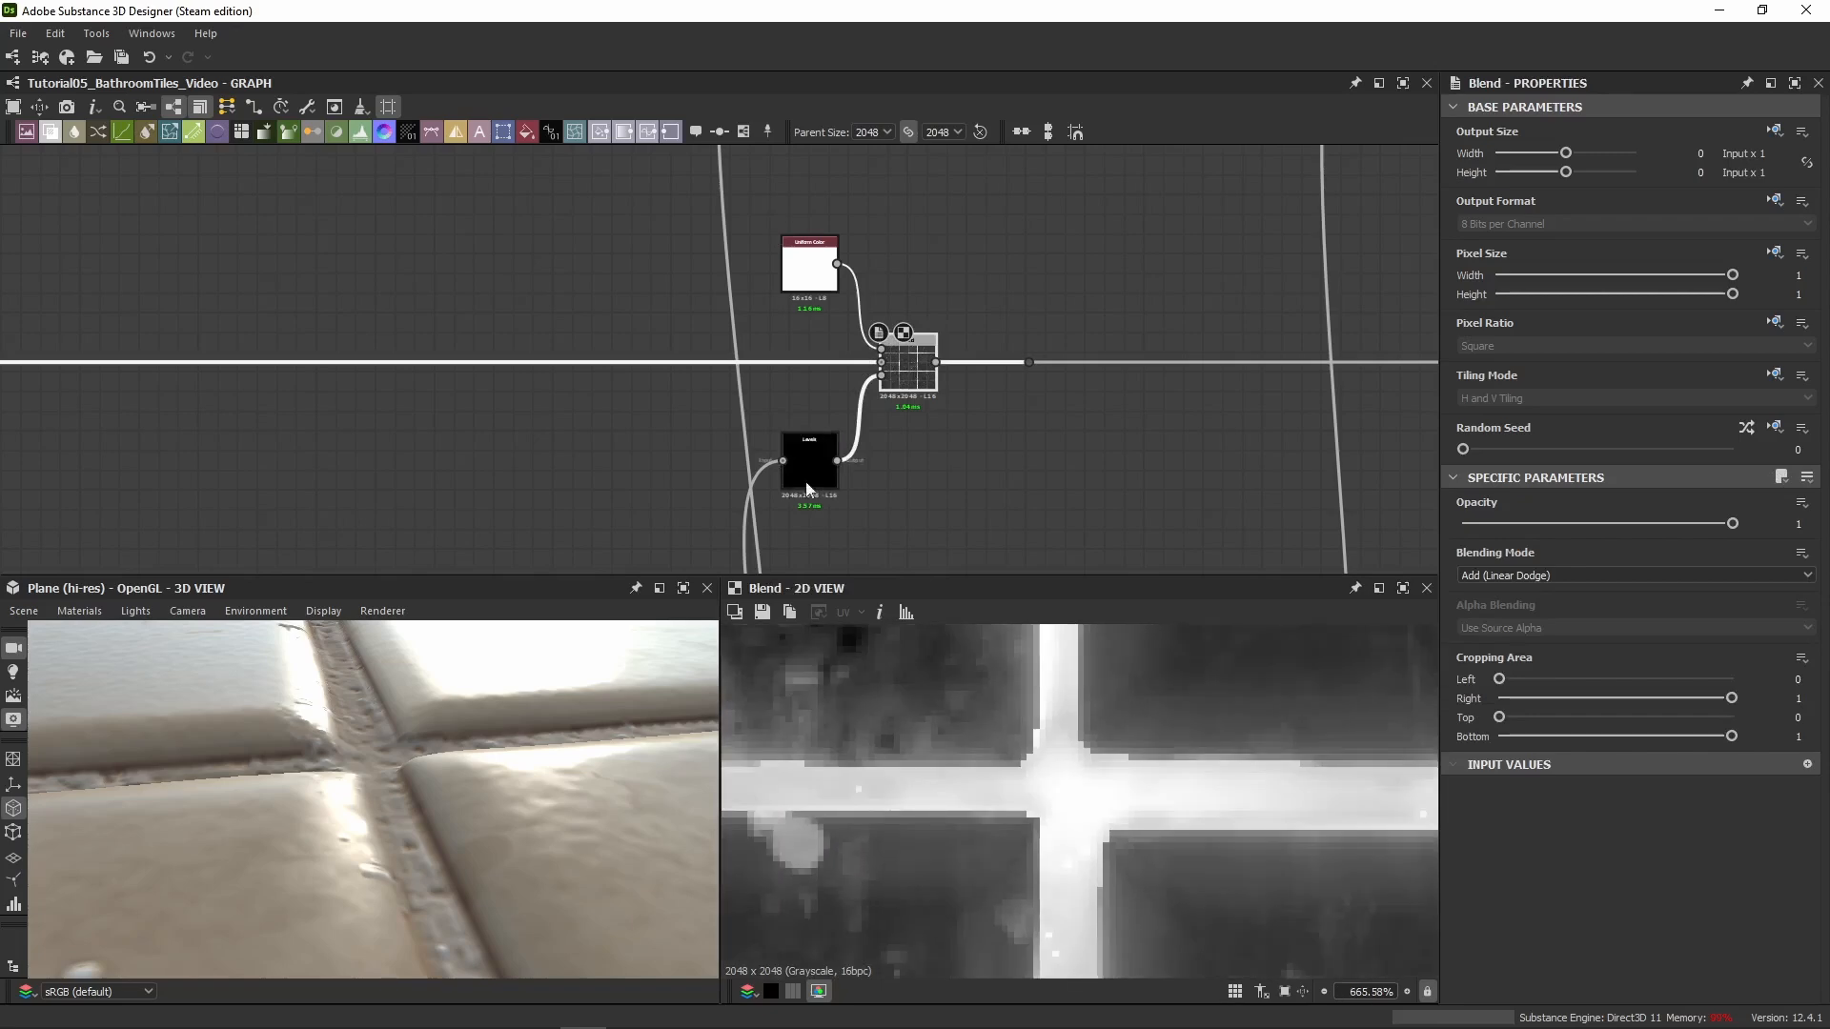
pyautogui.scroll(3, 804, 482)
pyautogui.click(810, 447)
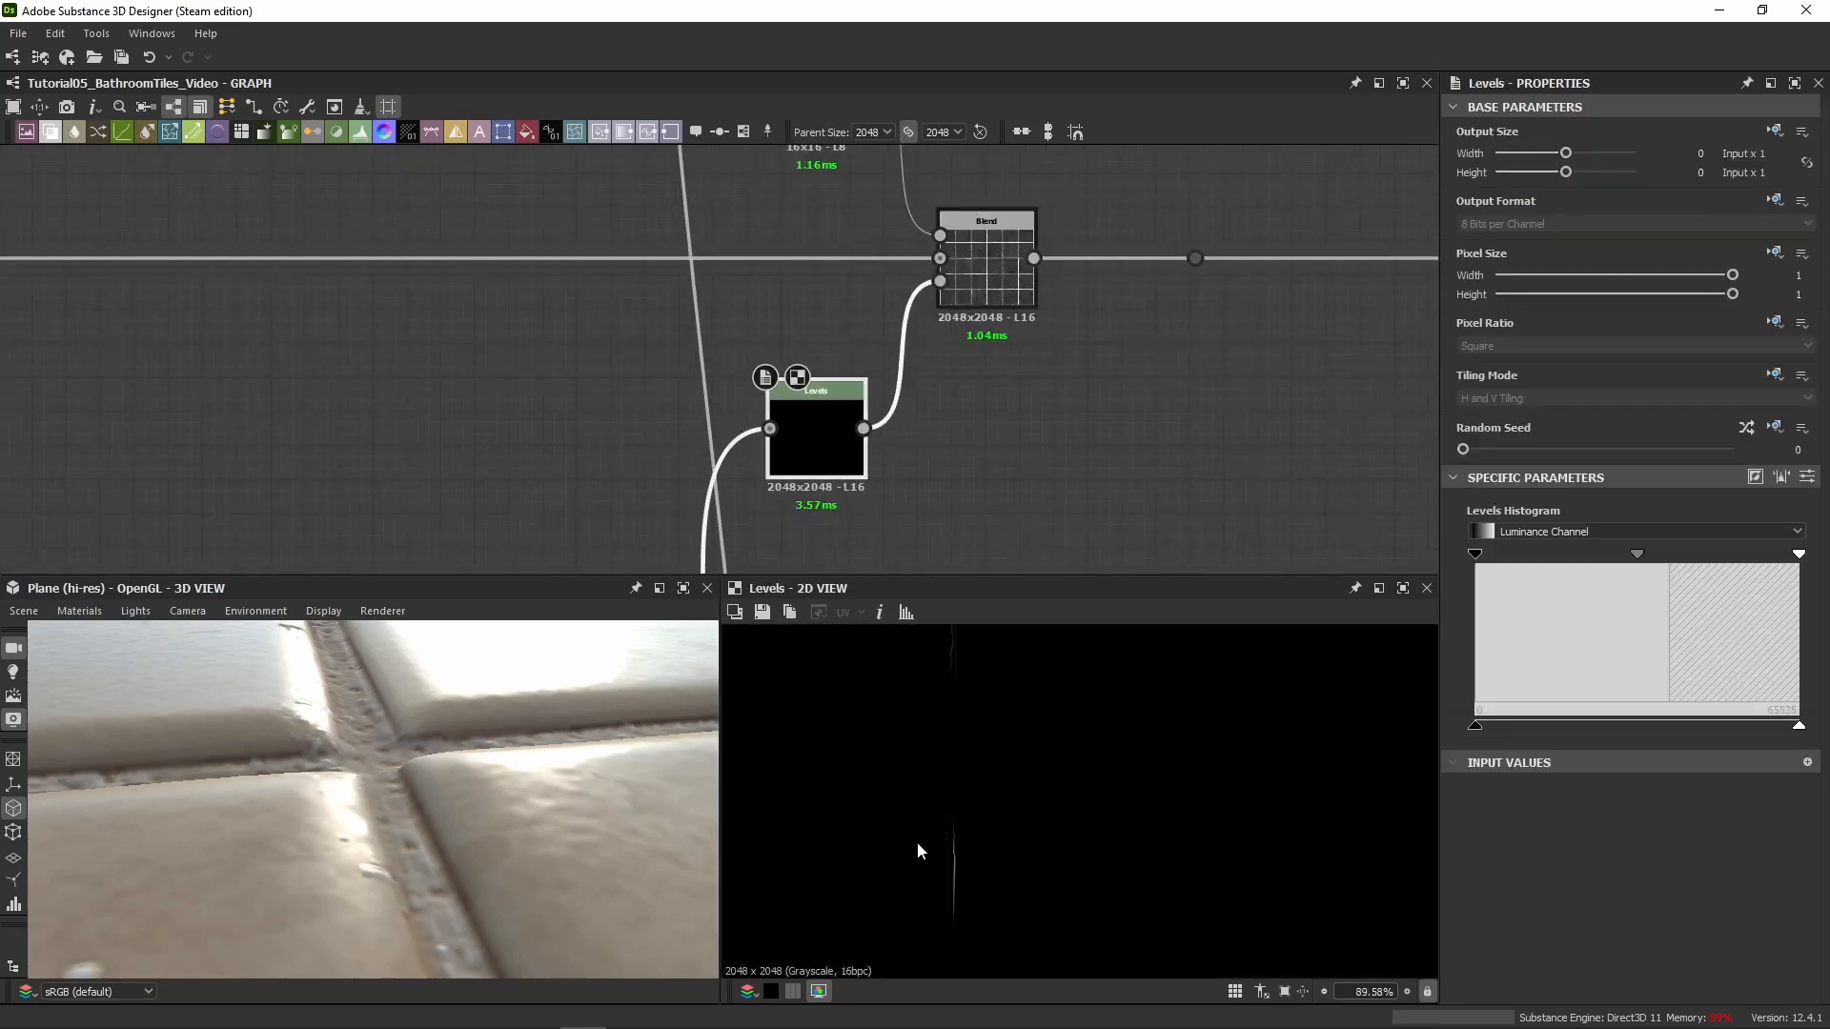
pyautogui.scroll(8, 918, 848)
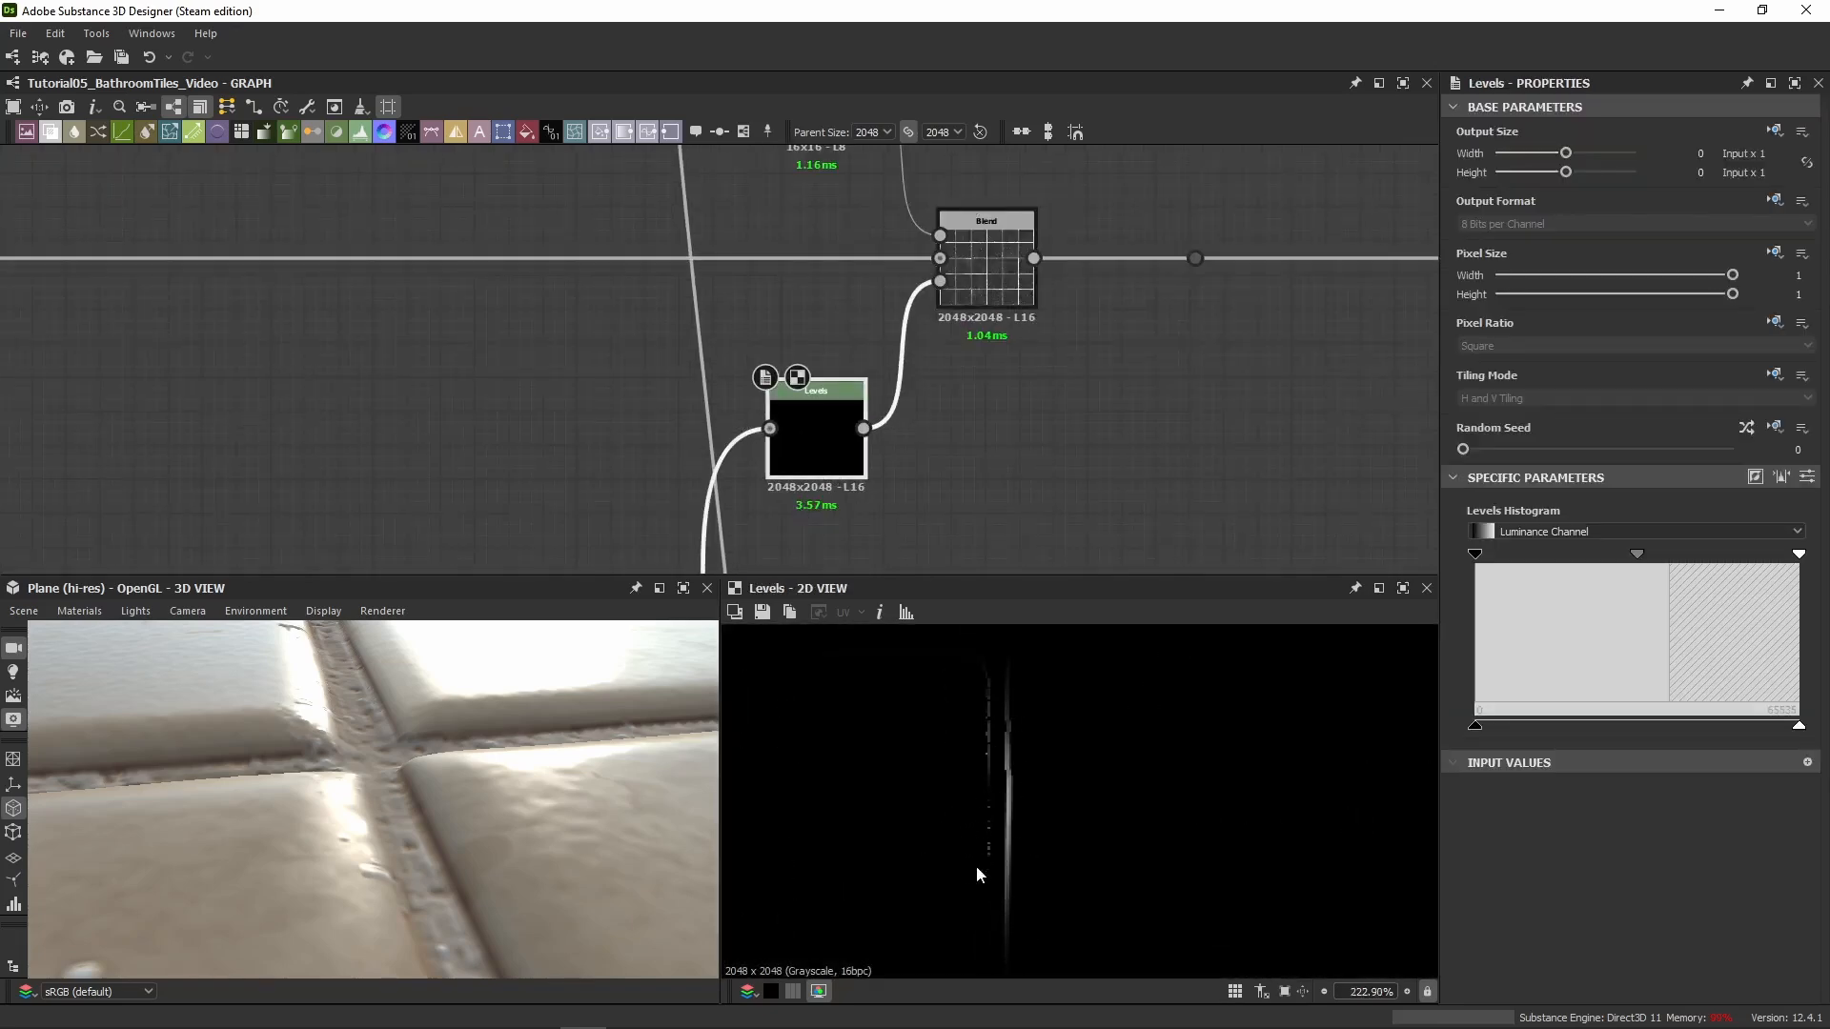
pyautogui.click(968, 278)
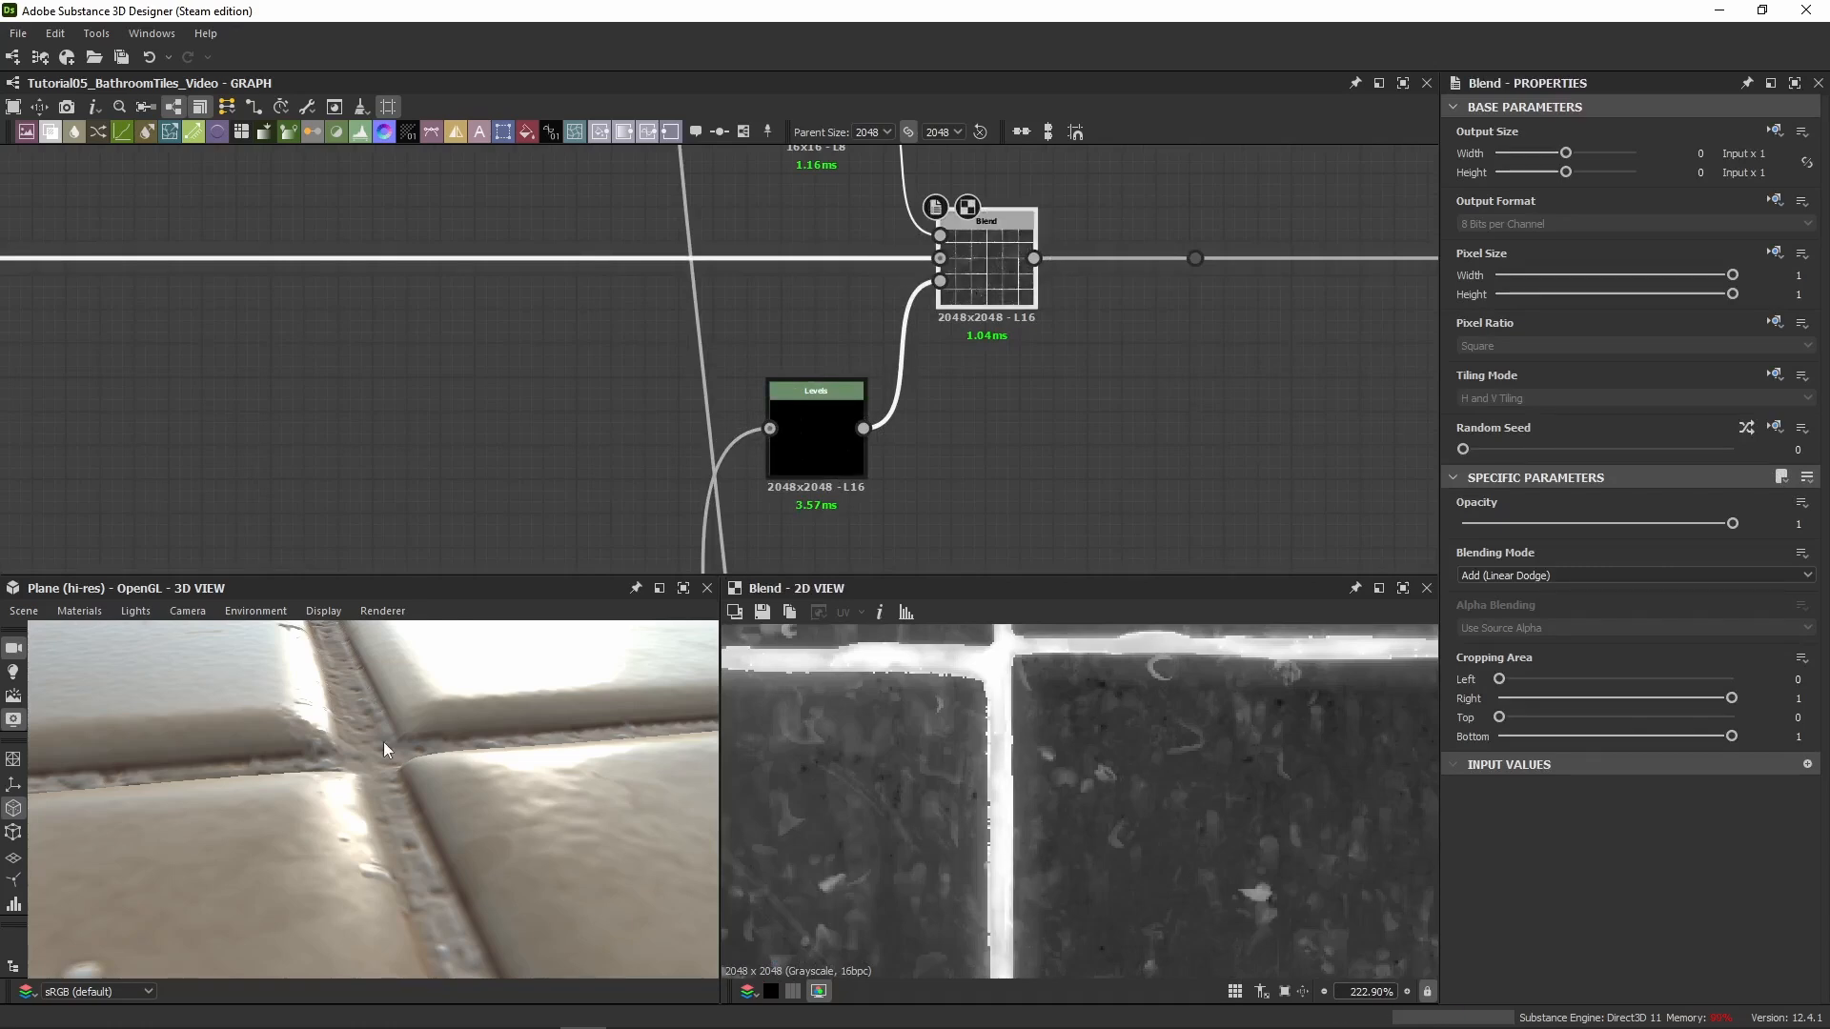
# Move the reroute dot well past the frame 16 group's Blend and level it with the chain line
pyautogui.scroll(-3, 1085, 332)
pyautogui.moveTo(1087, 331); pyautogui.dragTo(591, 257, button='middle')
pyautogui.scroll(-3, 591, 257)
pyautogui.click(602, 248)
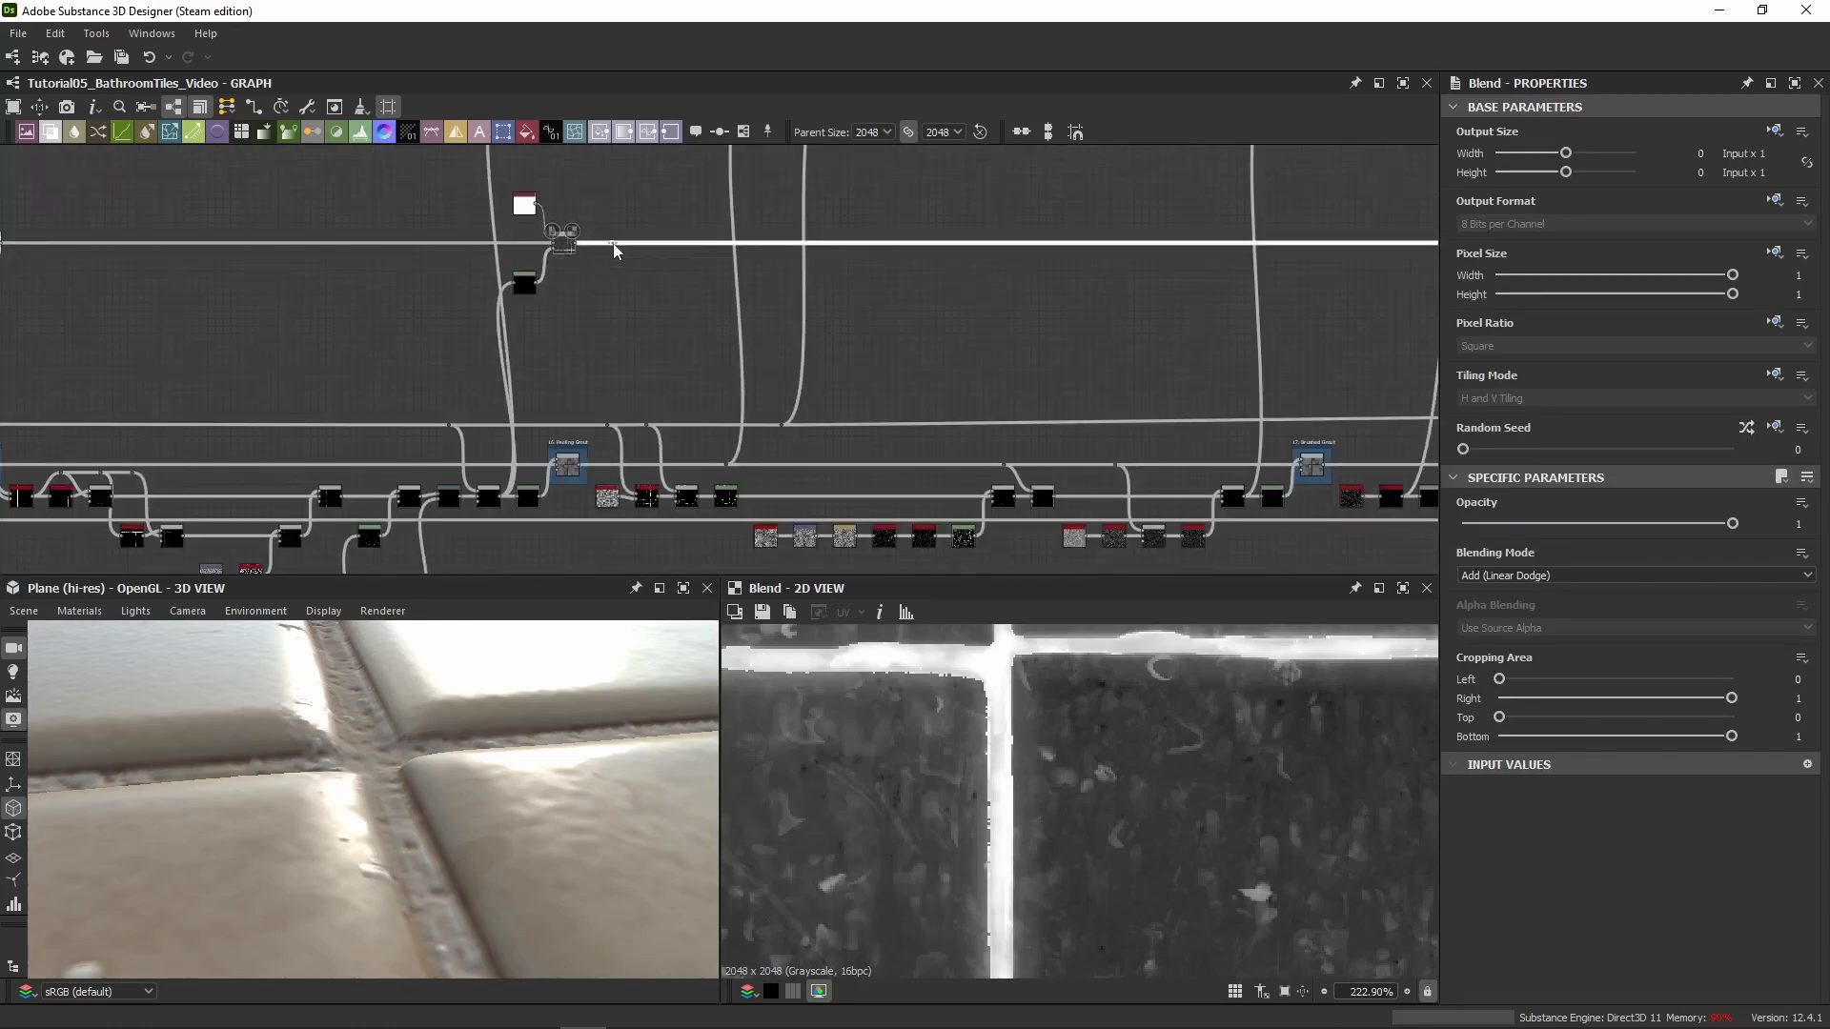
pyautogui.moveTo(614, 244); pyautogui.dragTo(869, 242)
pyautogui.moveTo(736, 318); pyautogui.dragTo(850, 358, button='middle')
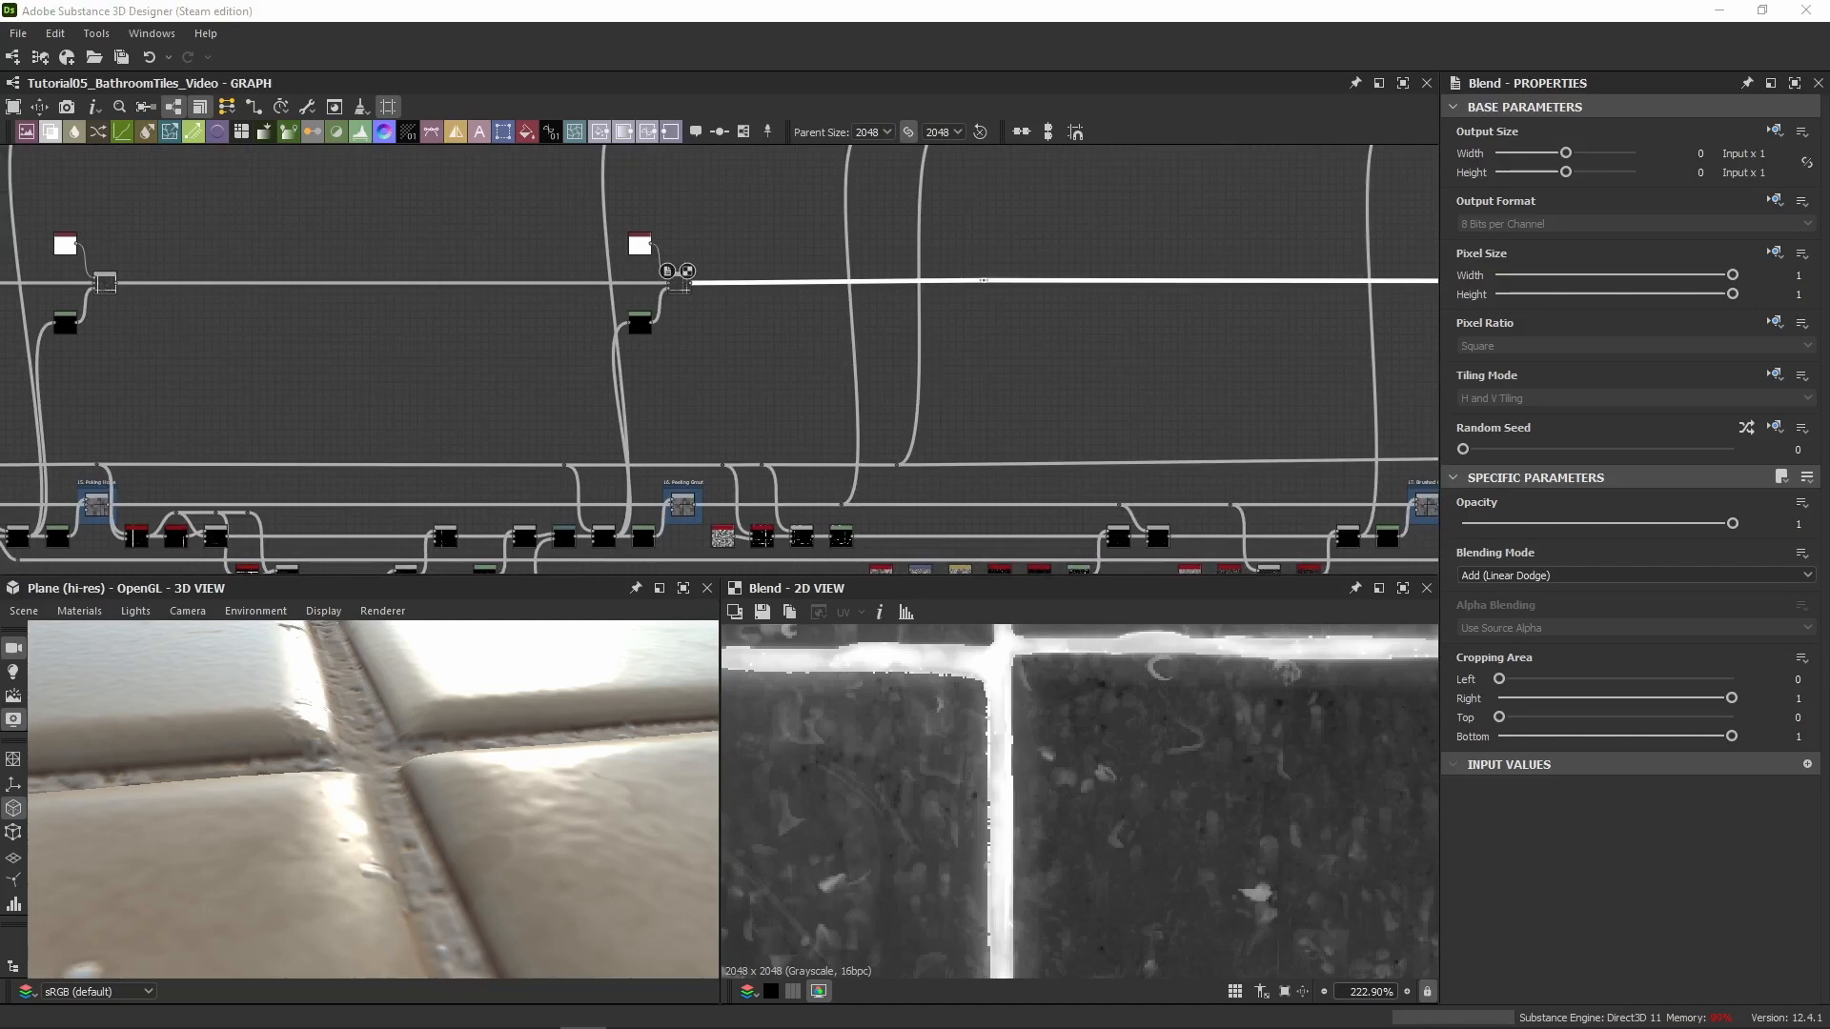
pyautogui.scroll(-3, 766, 306)
pyautogui.moveTo(797, 269); pyautogui.dragTo(529, 302, button='middle')
pyautogui.scroll(4, 480, 326)
pyautogui.doubleClick(396, 378)
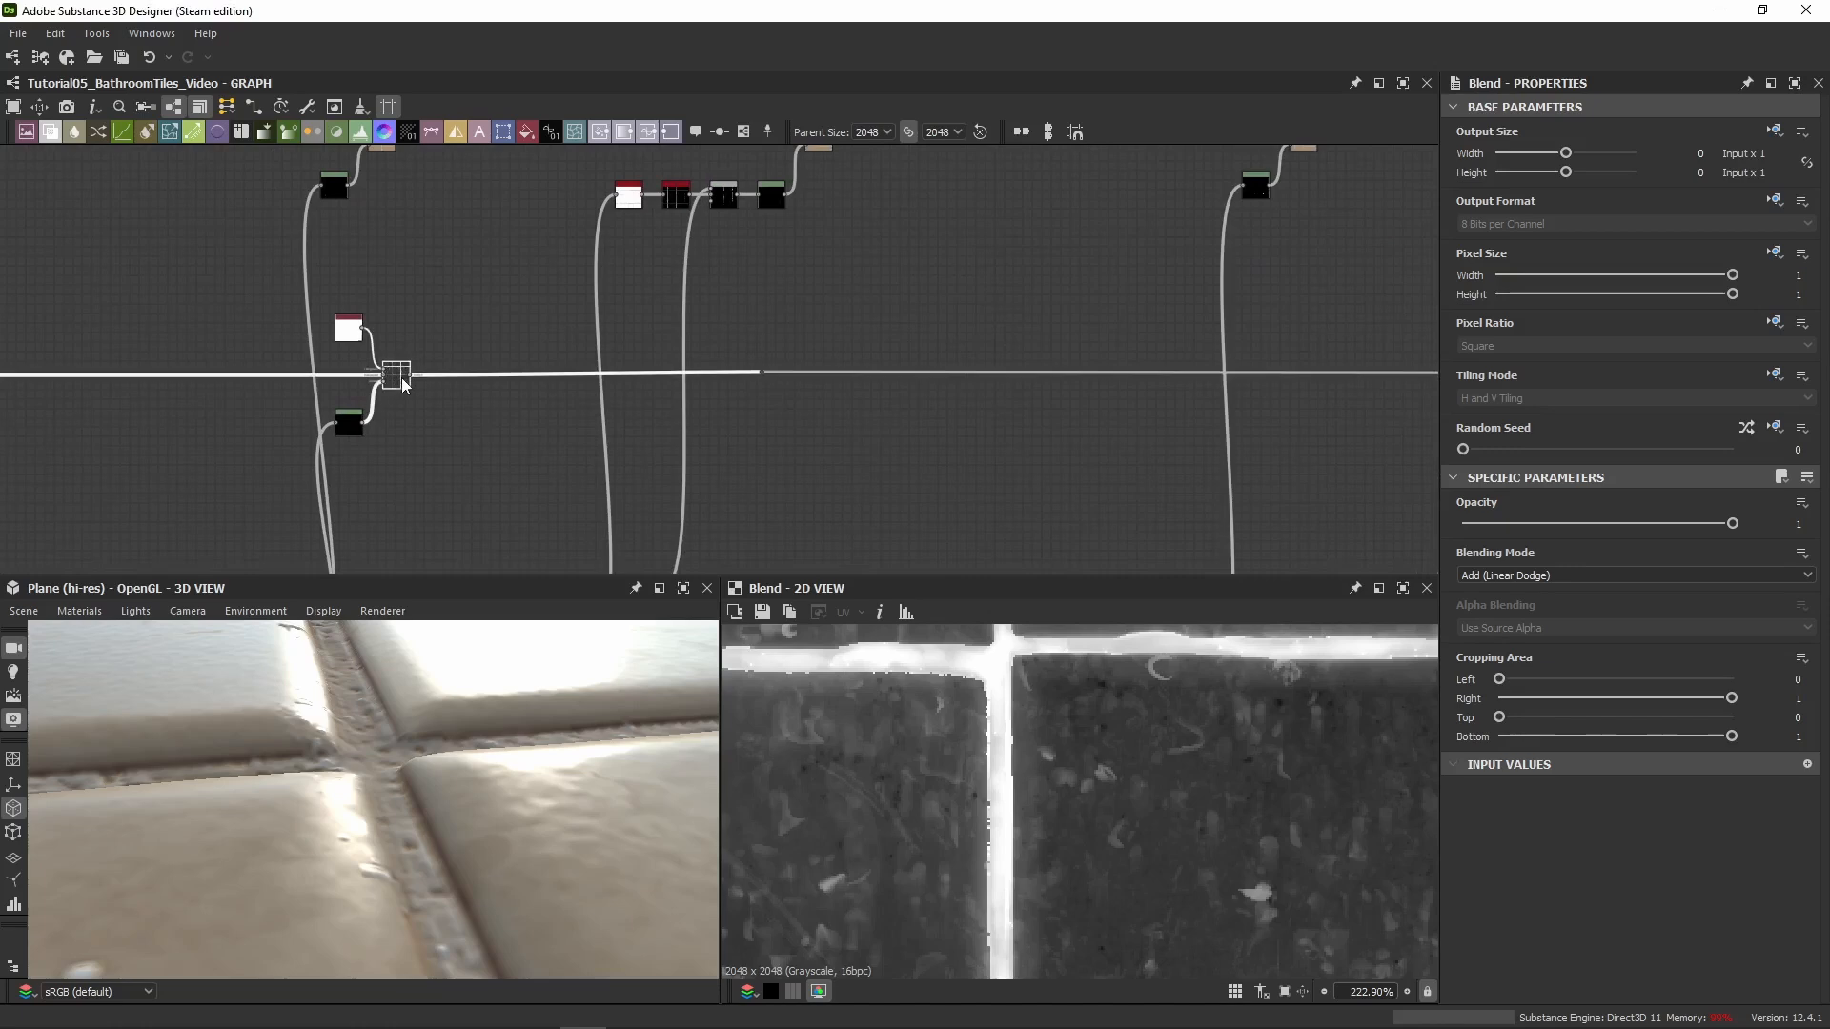
pyautogui.click(866, 299)
pyautogui.moveTo(762, 373); pyautogui.dragTo(936, 376)
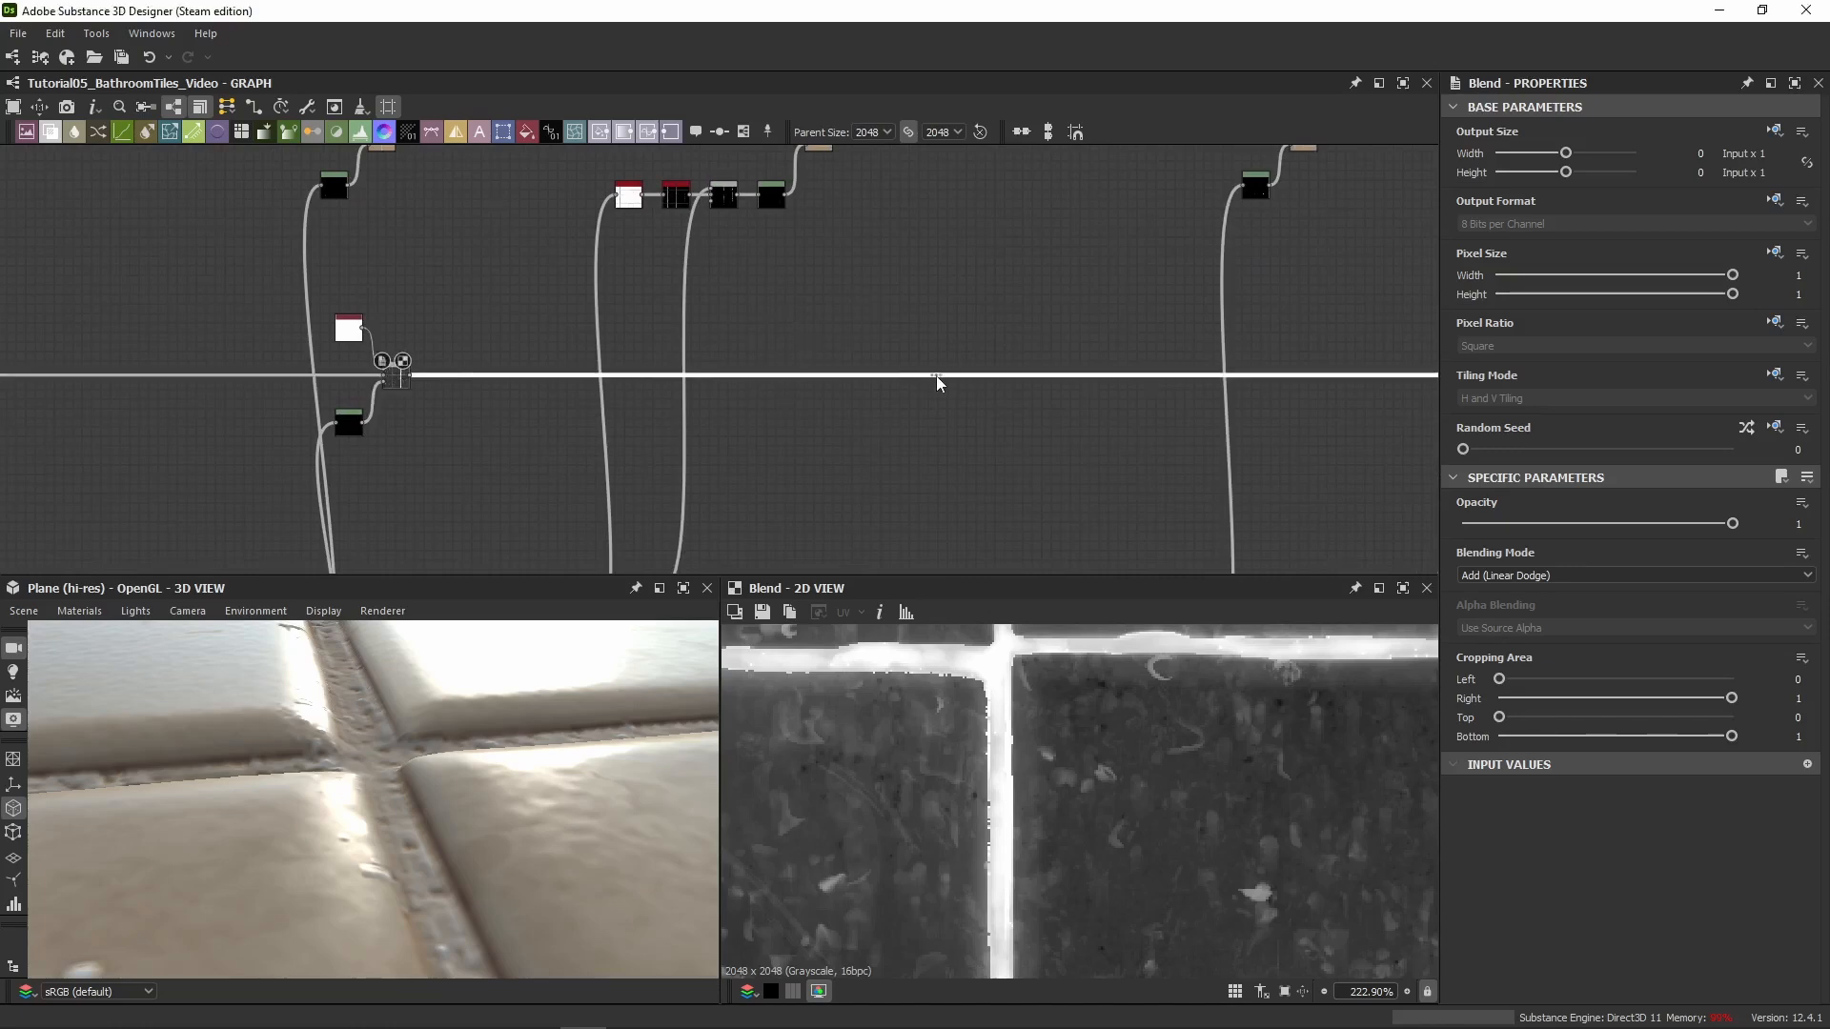
# Paste another Uniform Color, Levels and Blend group and place it on the chain just before the reroute dot
pyautogui.click(764, 312)
pyautogui.moveTo(758, 311); pyautogui.dragTo(795, 328, button='middle')
pyautogui.hotkey('ctrl', 'v')
pyautogui.moveTo(743, 360); pyautogui.dragTo(896, 402)
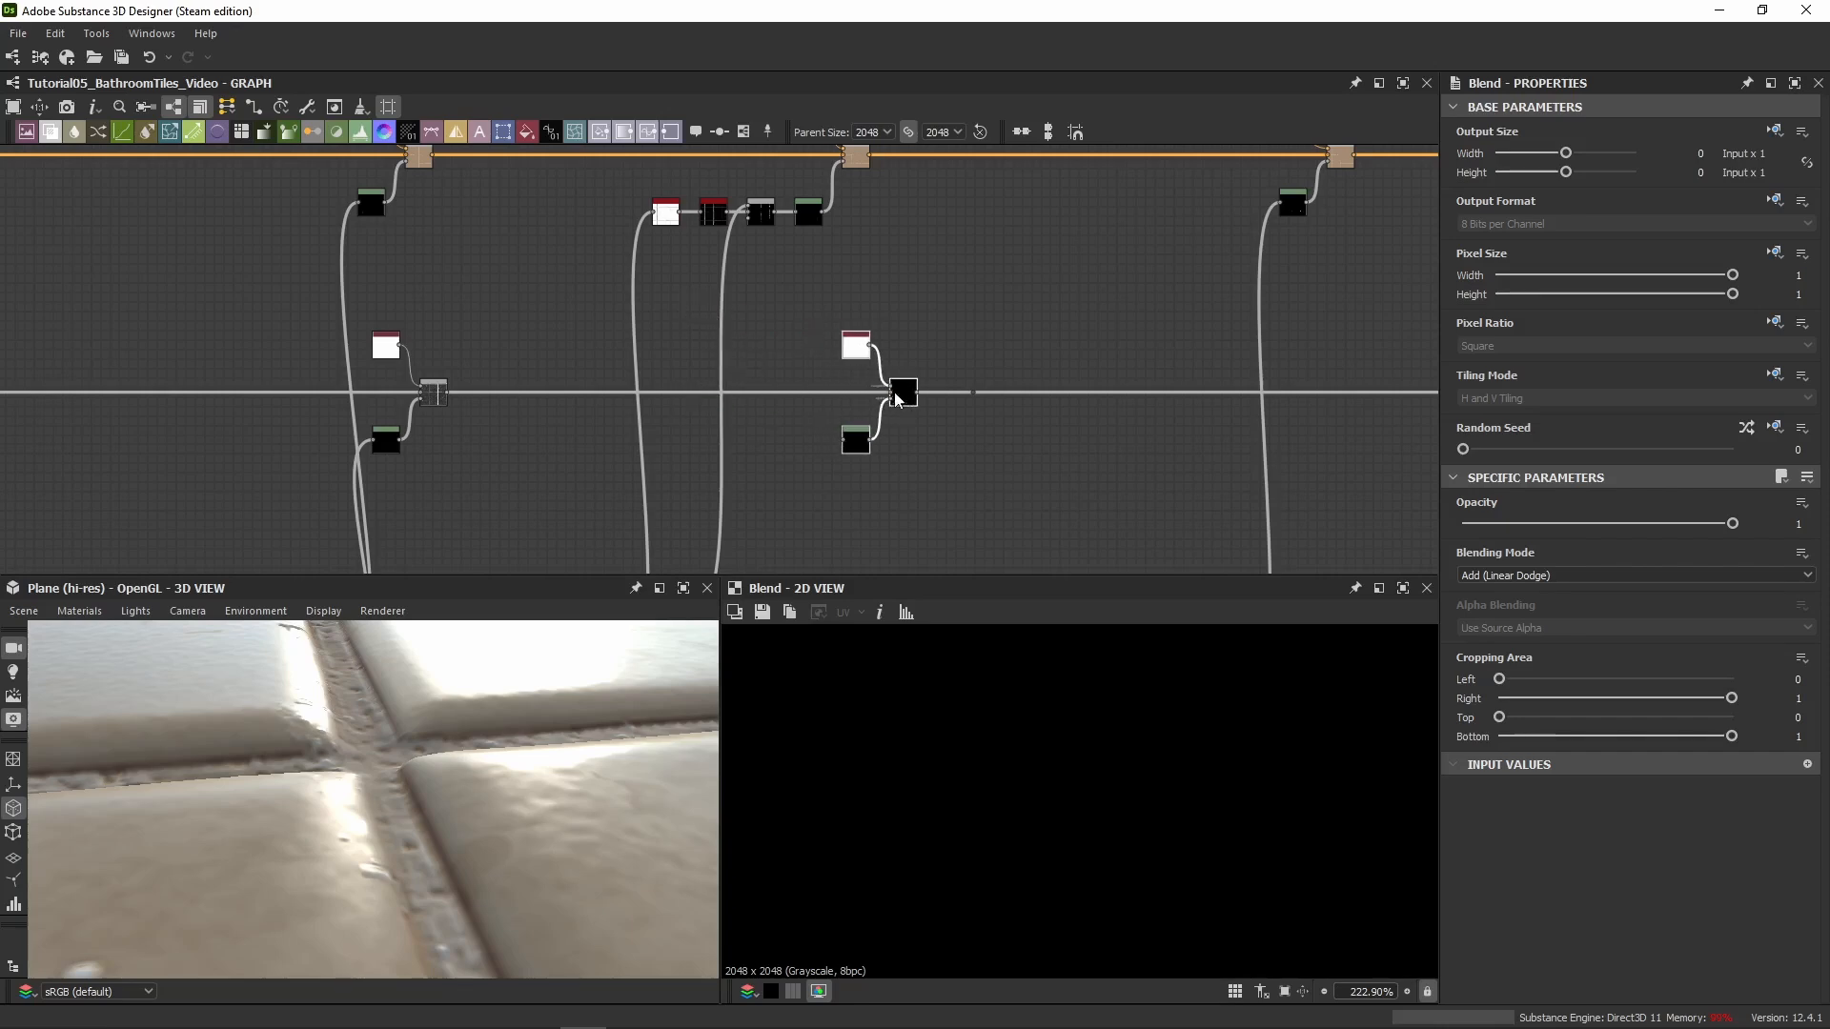
# Feed the pasted Levels from the Multiply Blend mask above the chain and open its Level Out High value
pyautogui.moveTo(774, 212); pyautogui.dragTo(842, 439)
pyautogui.click(855, 442)
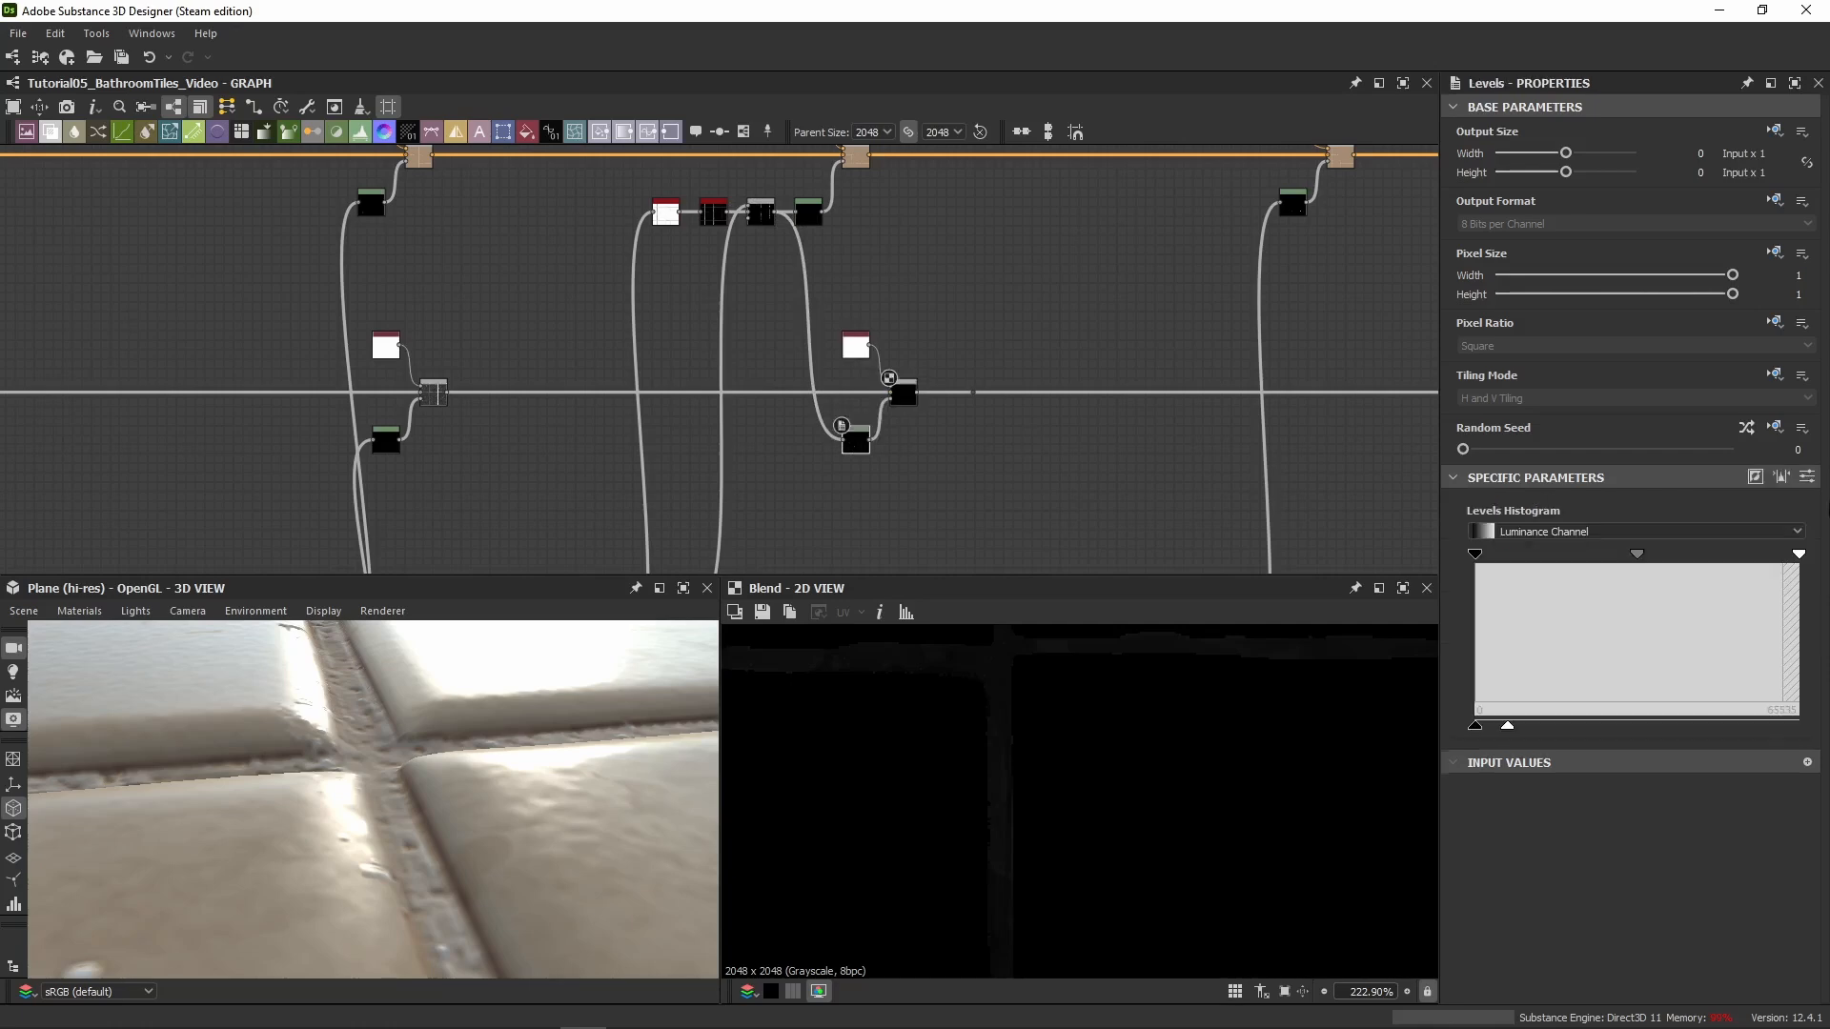
pyautogui.click(1807, 476)
pyautogui.click(1769, 742)
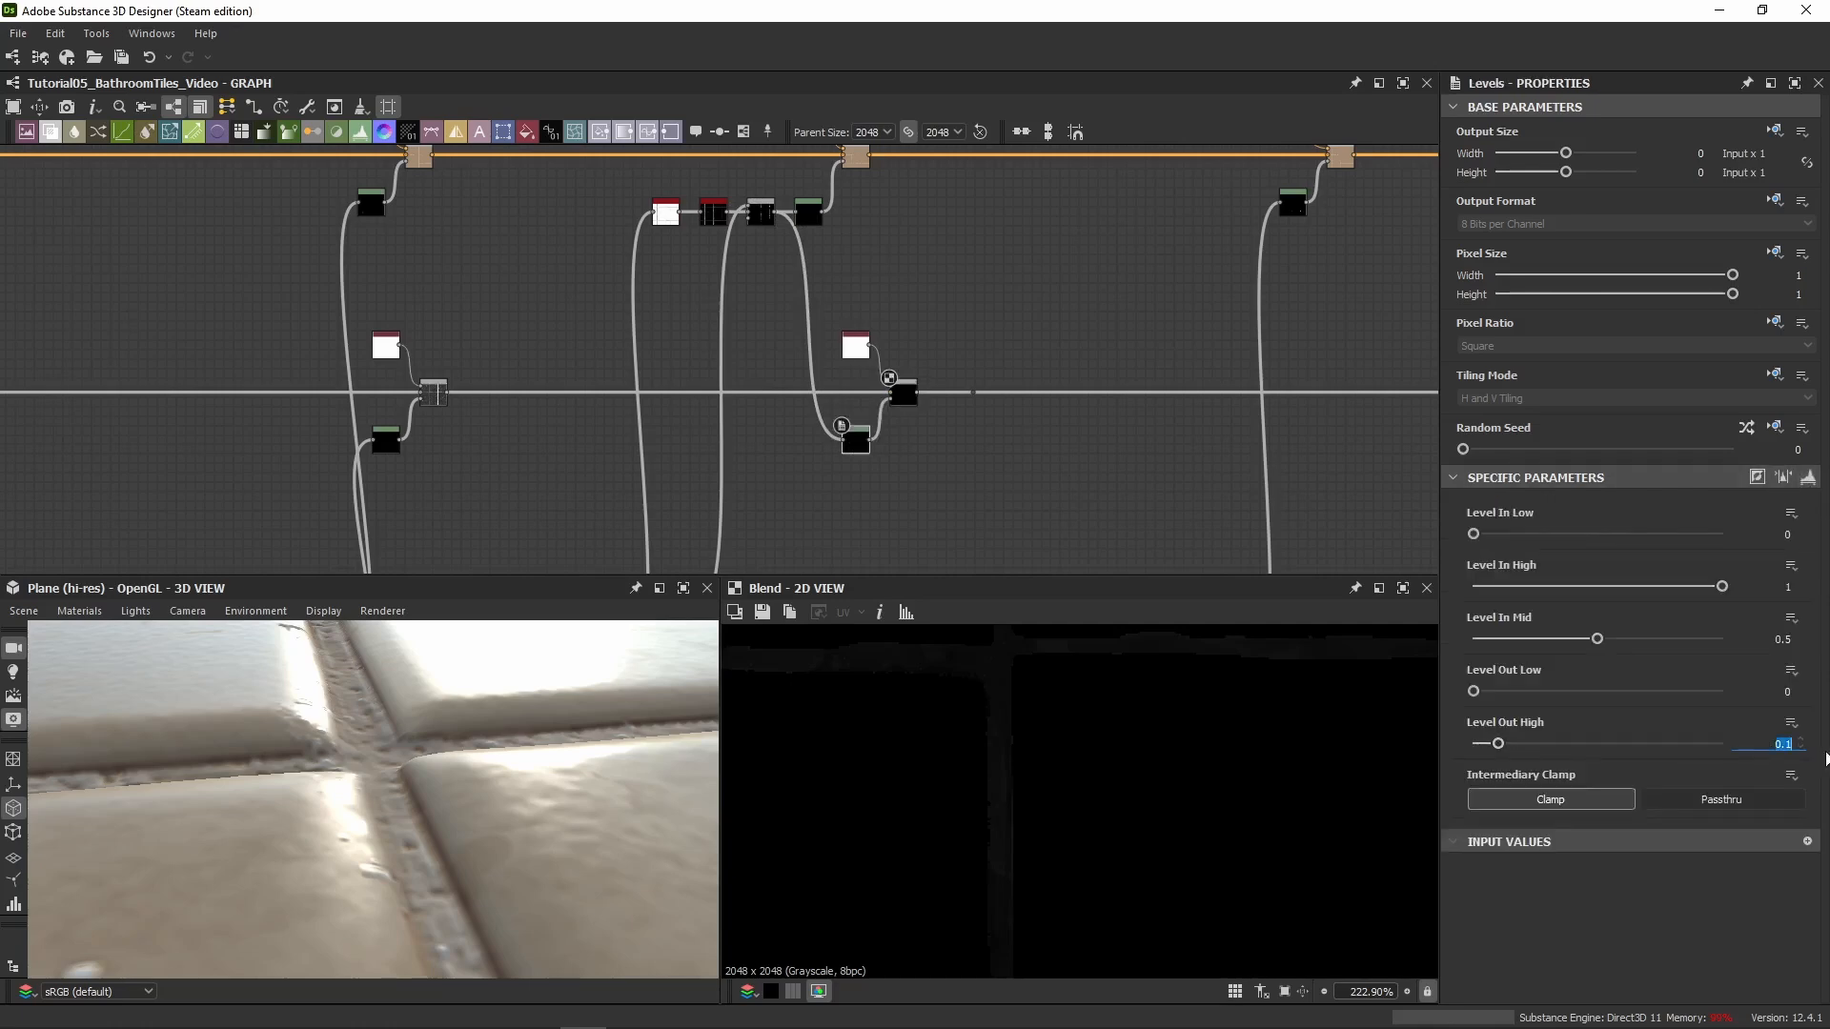
# Wire the previous chain Blend into the newly pasted Blend, keeping the group aligned with the line
pyautogui.click(898, 401)
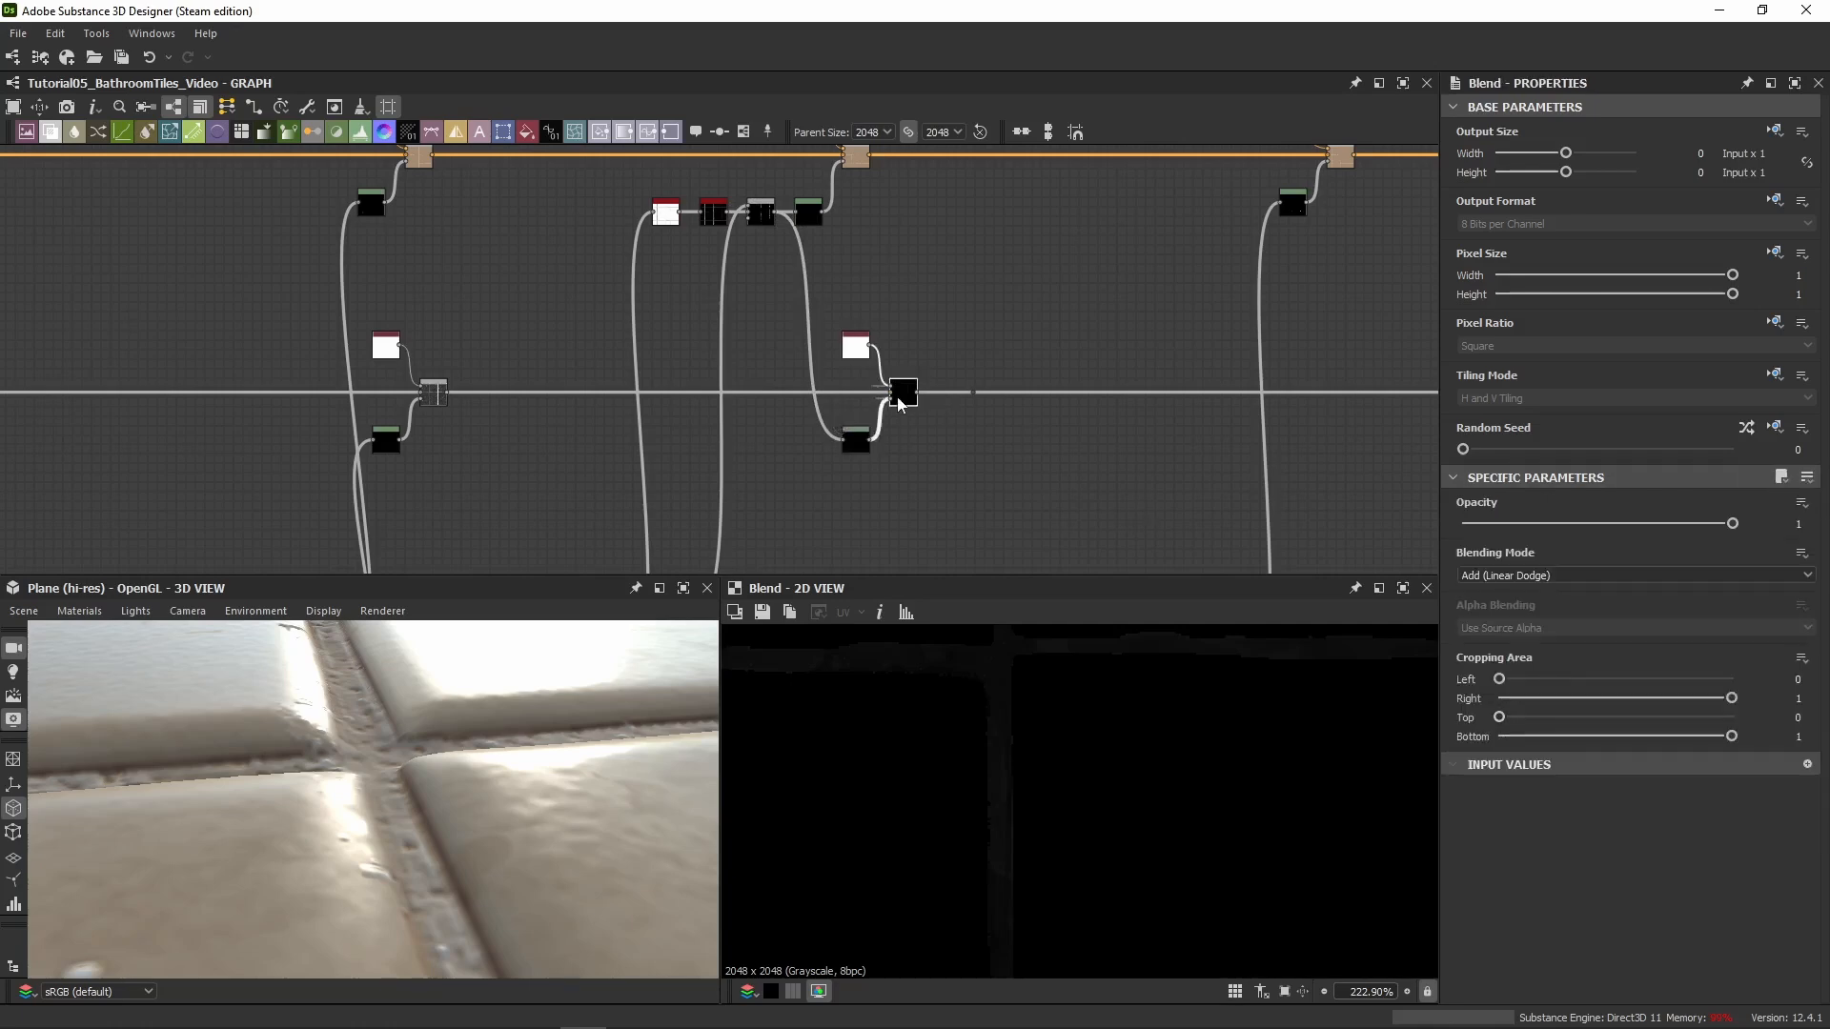
pyautogui.scroll(4, 901, 412)
pyautogui.moveTo(901, 412); pyautogui.dragTo(903, 467)
pyautogui.hotkey('ctrl', 'z')
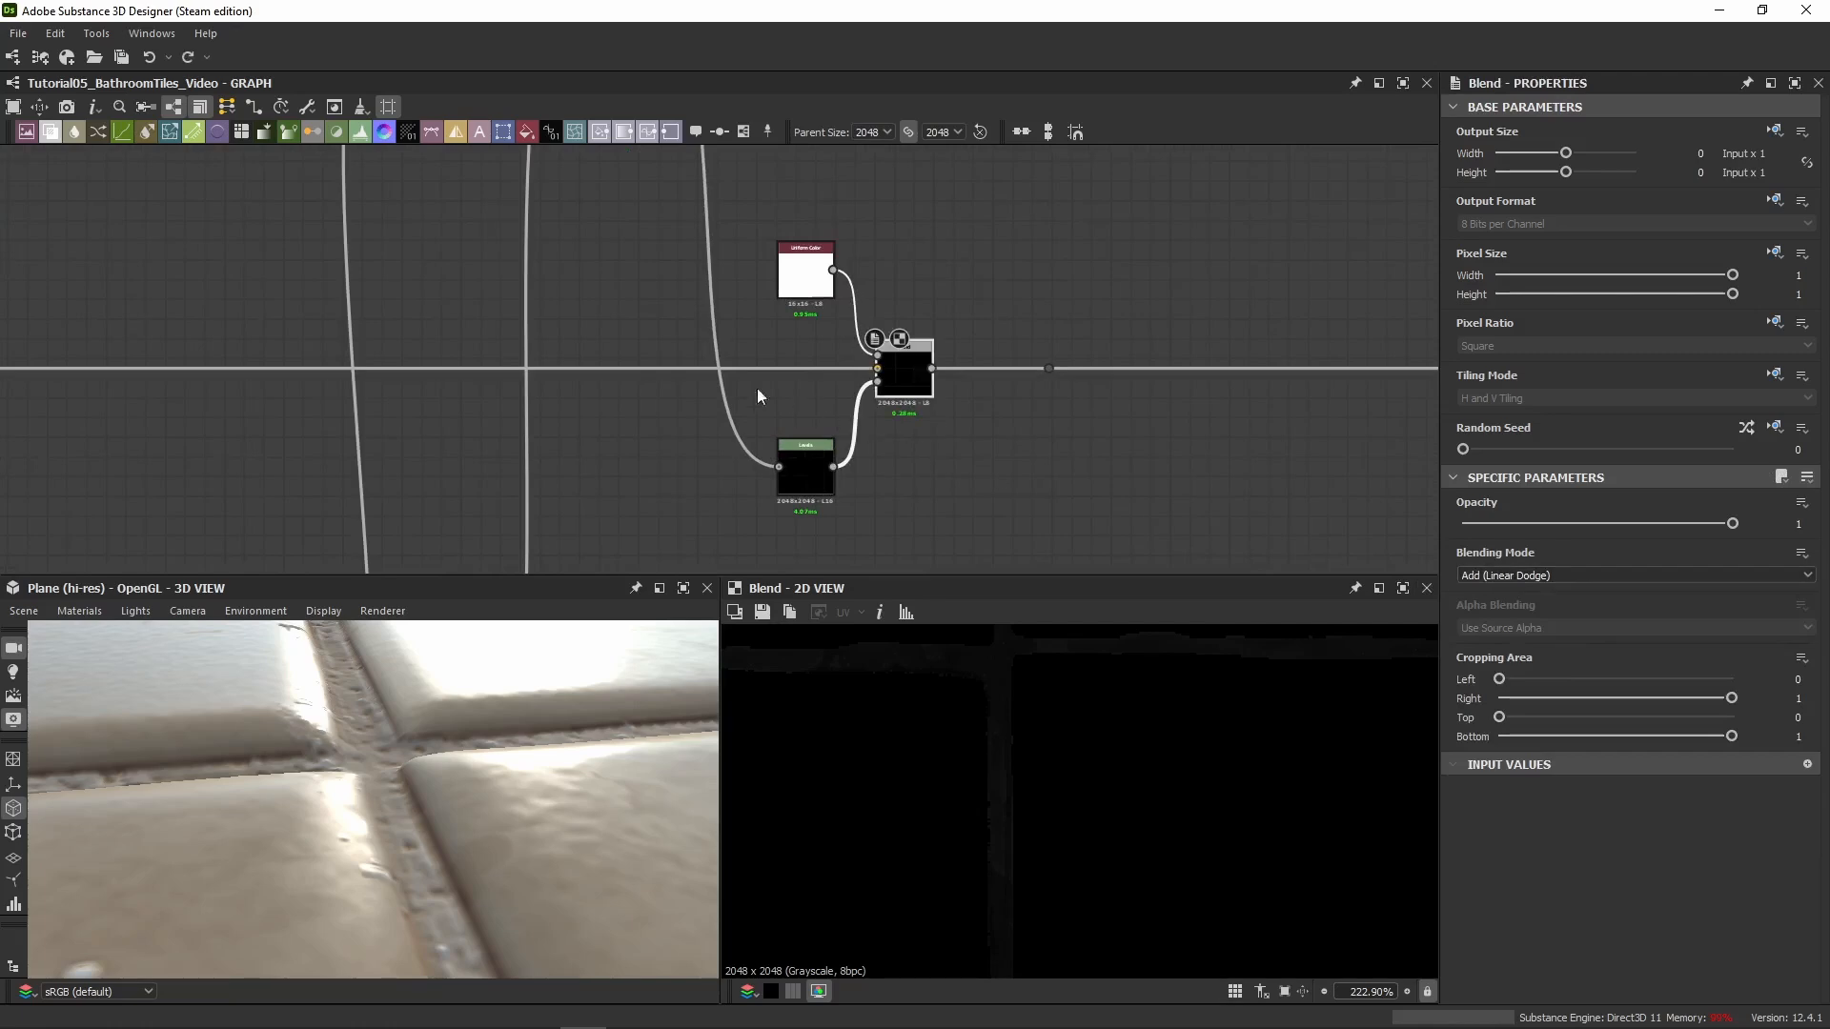
pyautogui.scroll(-3, 756, 387)
pyautogui.moveTo(332, 375); pyautogui.dragTo(965, 380)
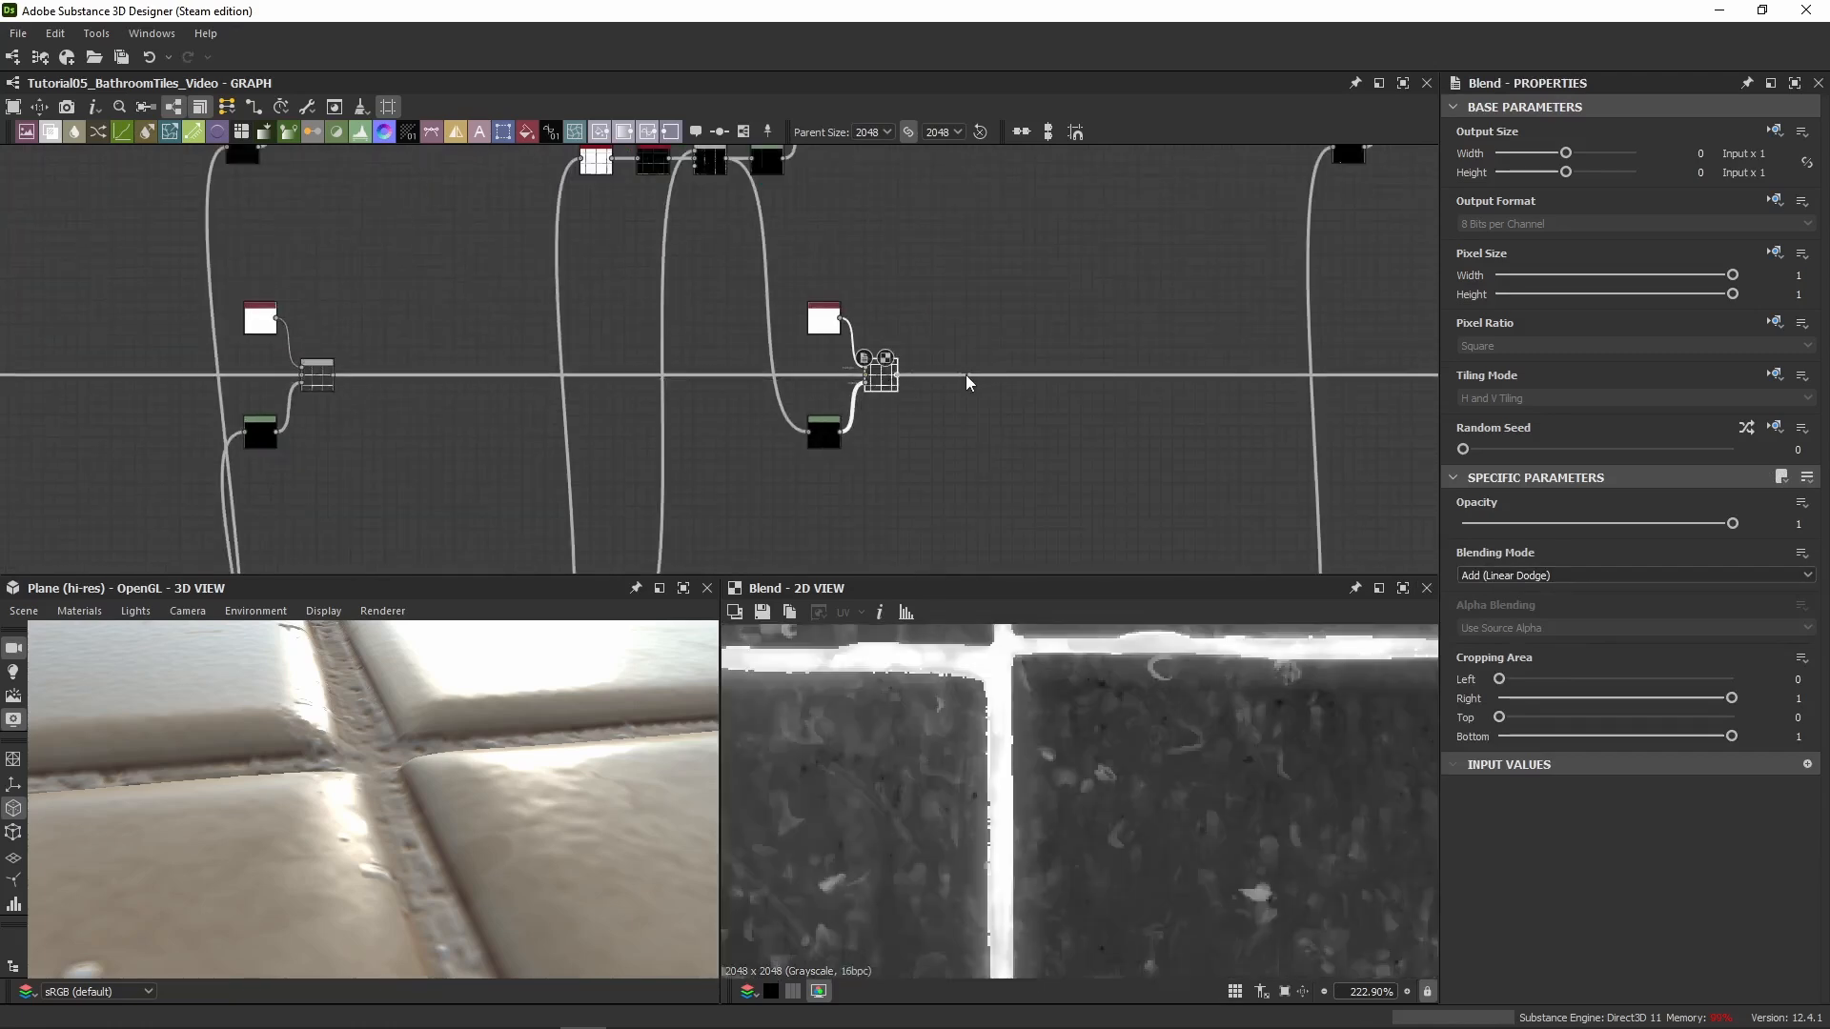
# Preview the new group's Uniform Color and Levels nodes to check what feeds its Blend
pyautogui.scroll(3, 842, 338)
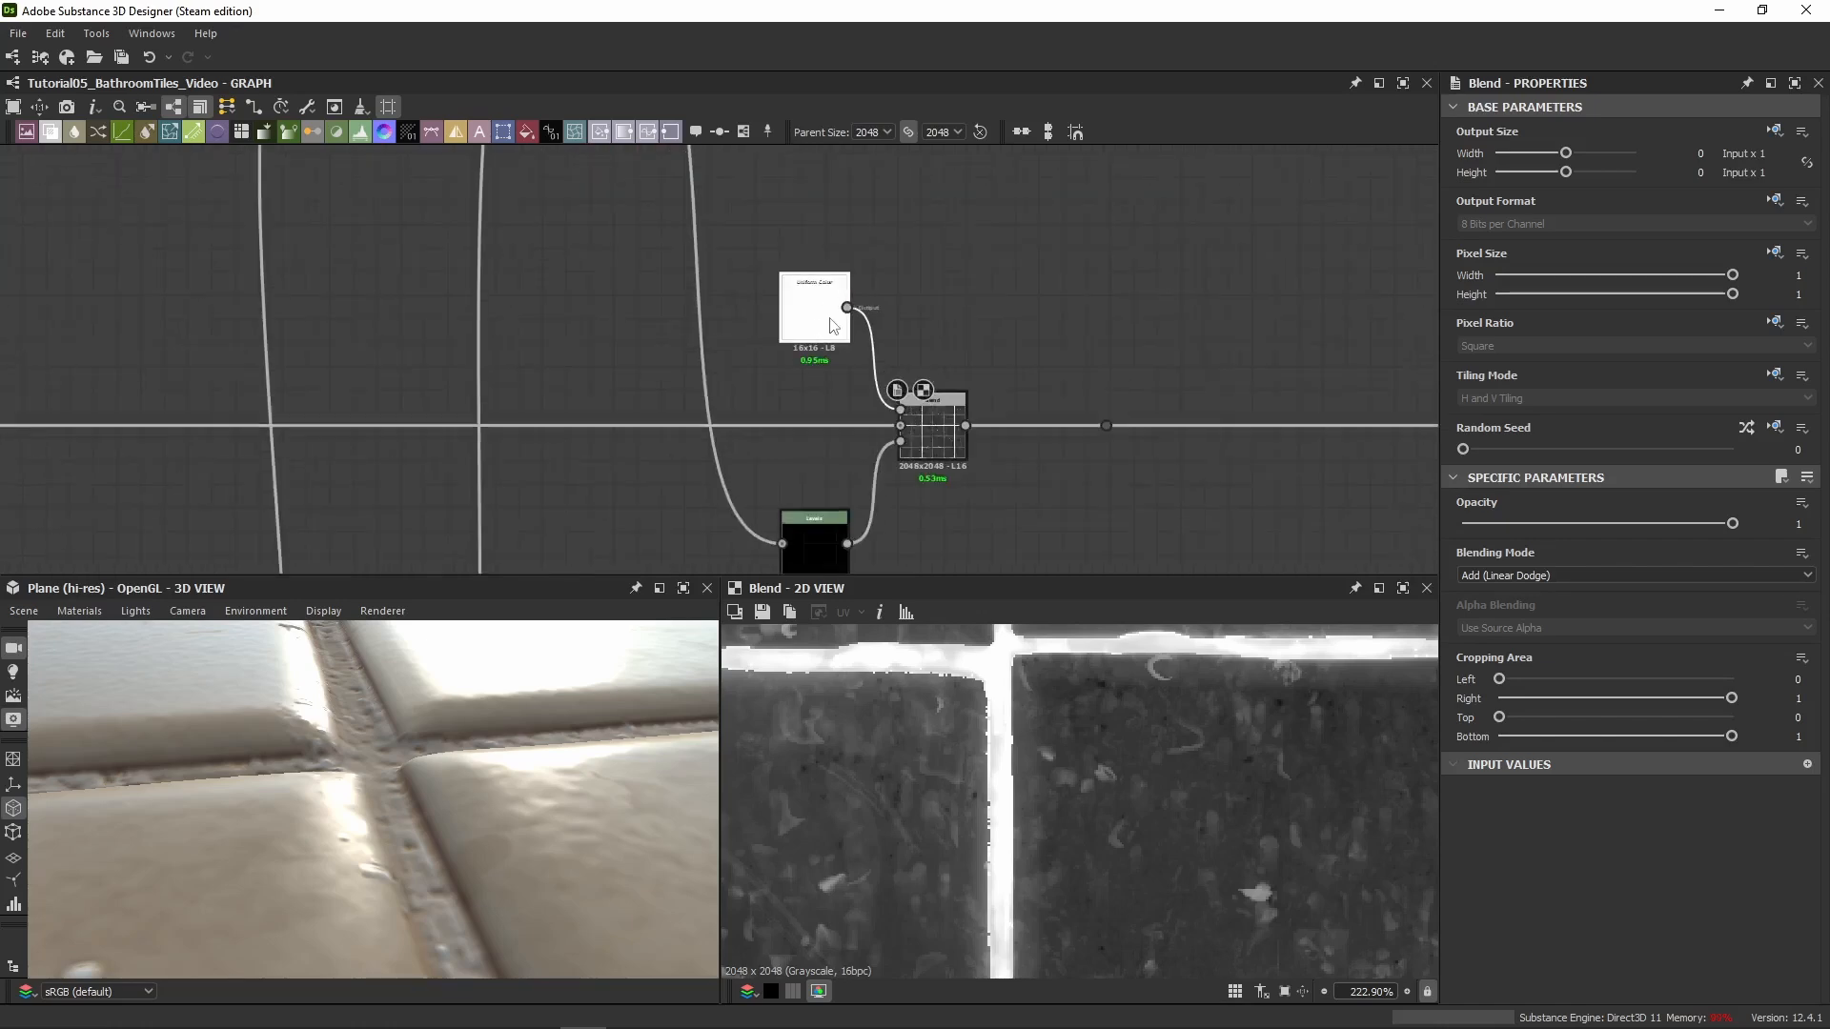
pyautogui.doubleClick(813, 314)
pyautogui.click(932, 433)
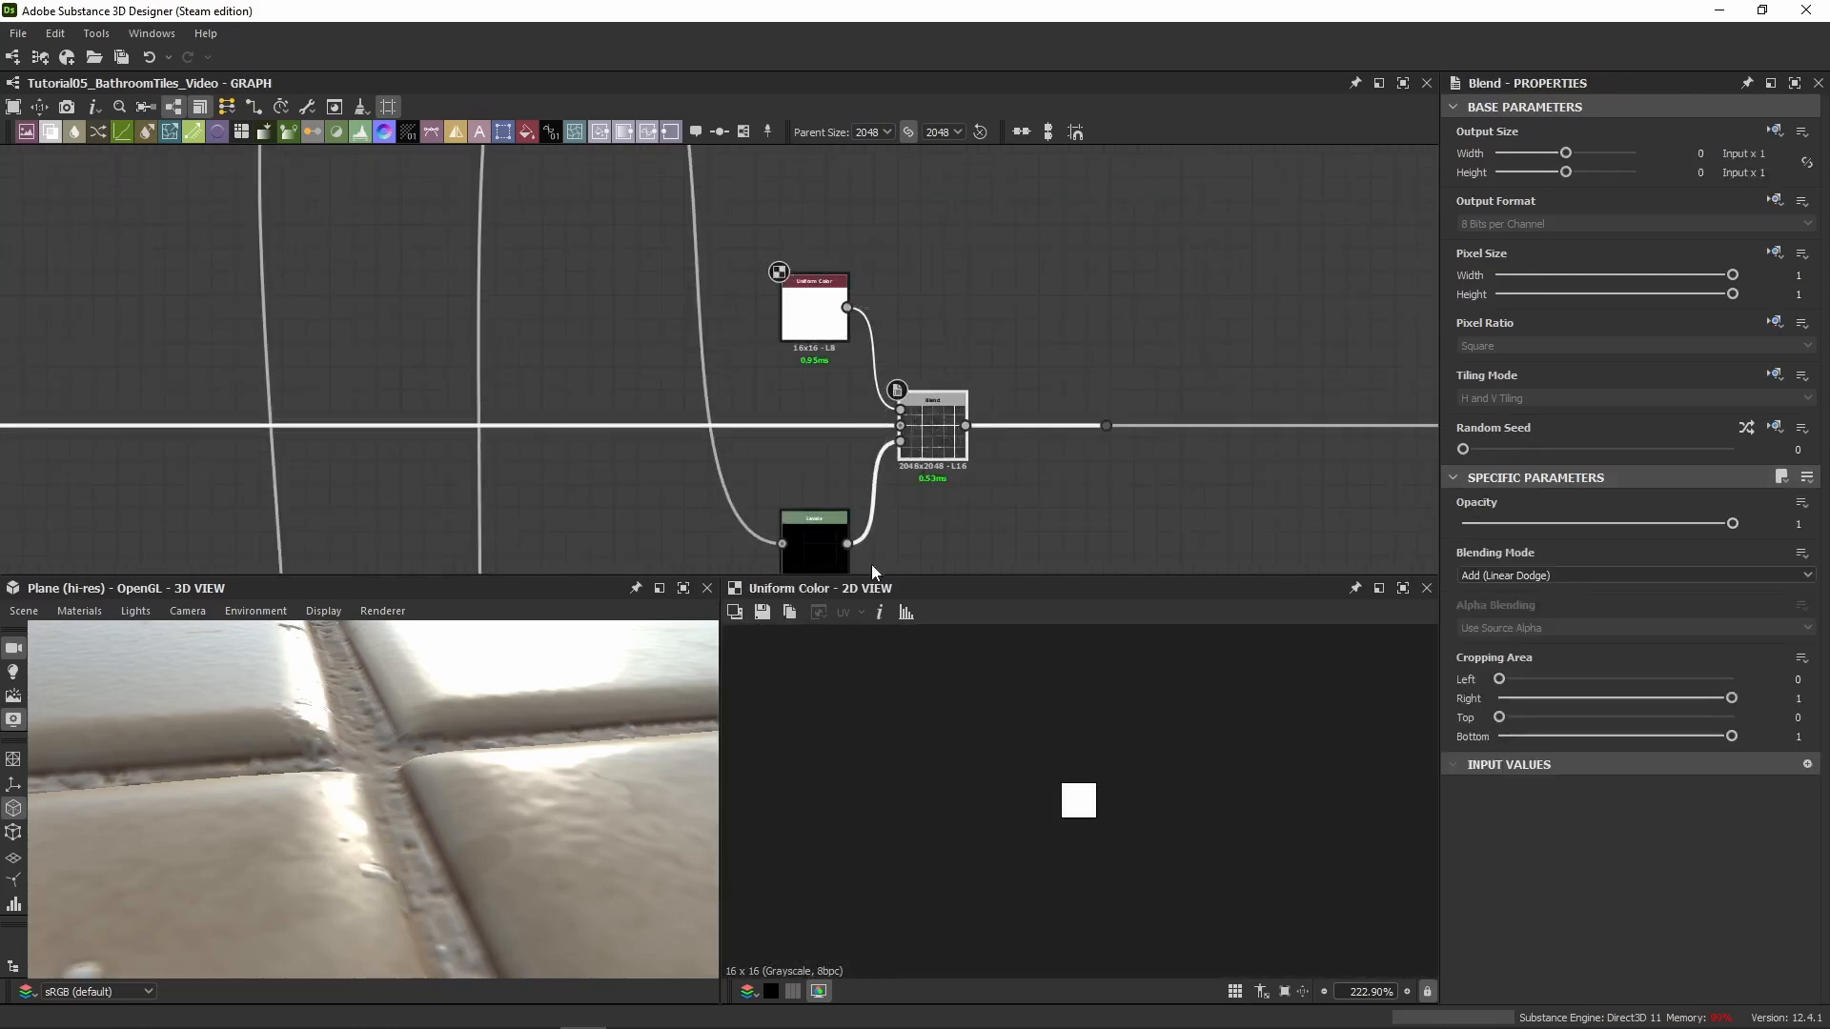
pyautogui.doubleClick(814, 526)
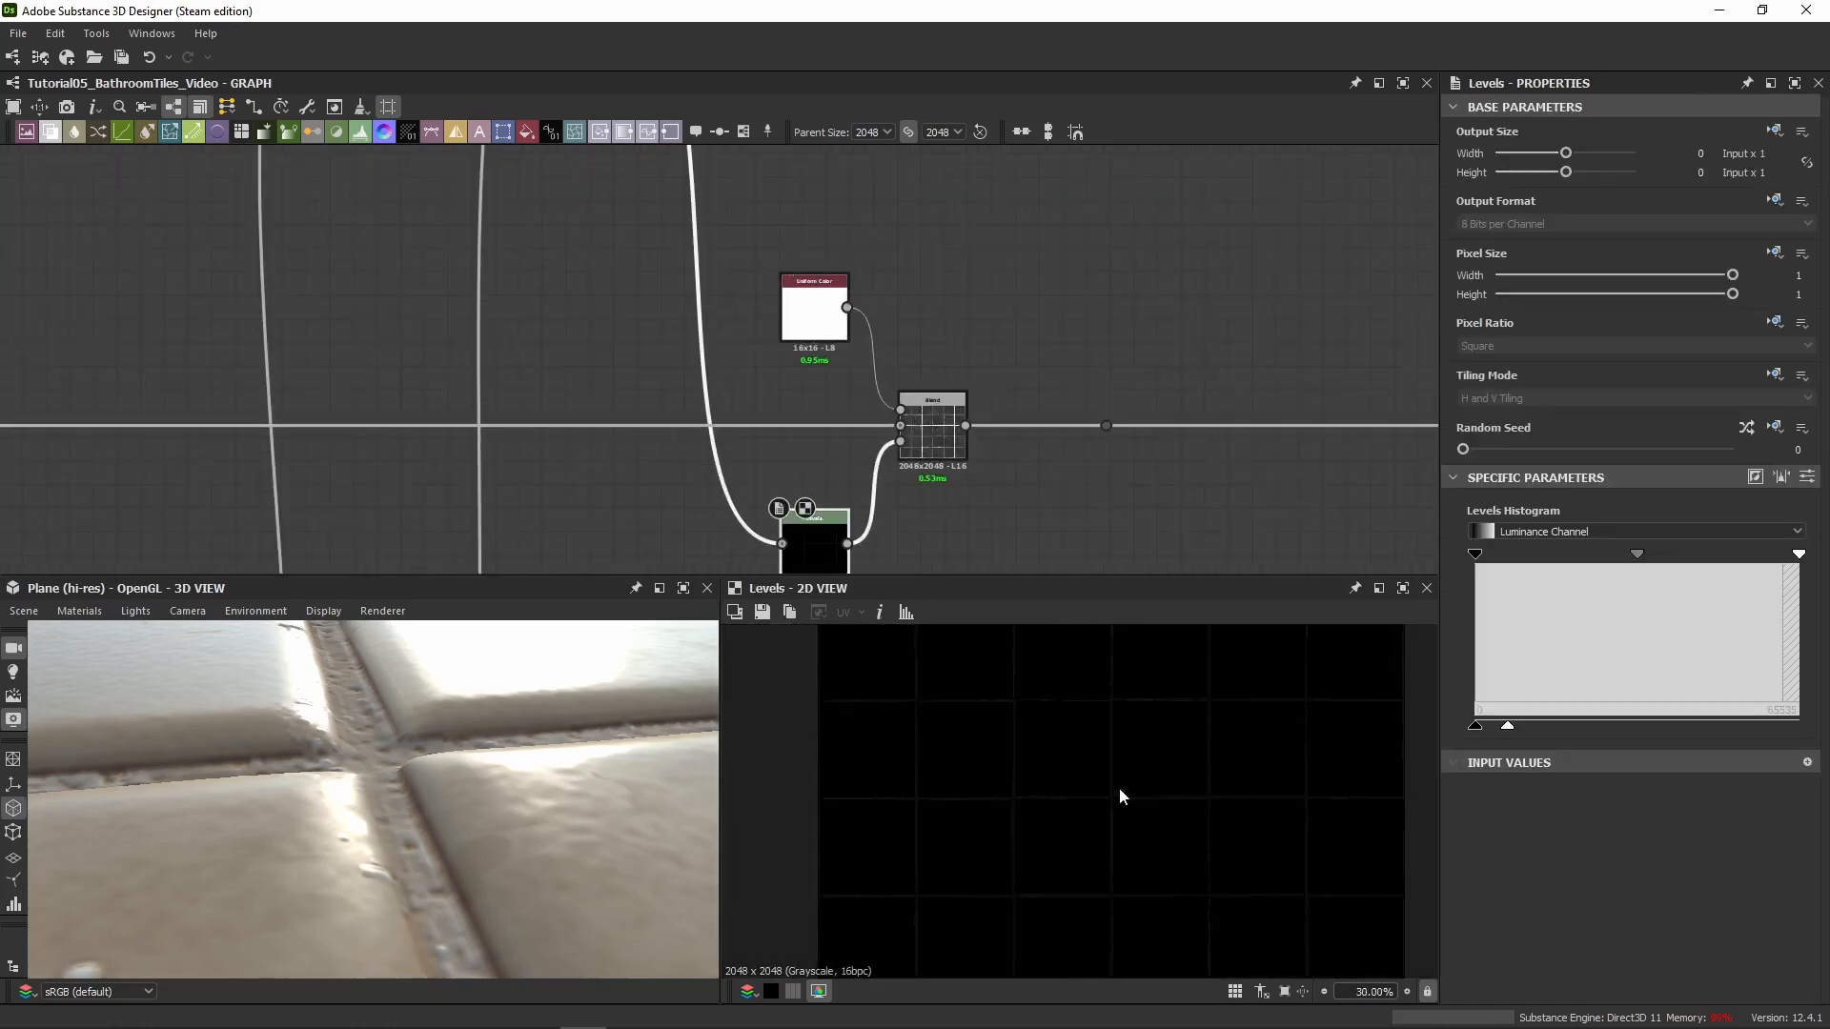
# Compare the source Multiply Blend mask with the new chain Blend's result close up on the grout lines
pyautogui.scroll(-4, 653, 336)
pyautogui.moveTo(654, 198); pyautogui.dragTo(672, 301, button='middle')
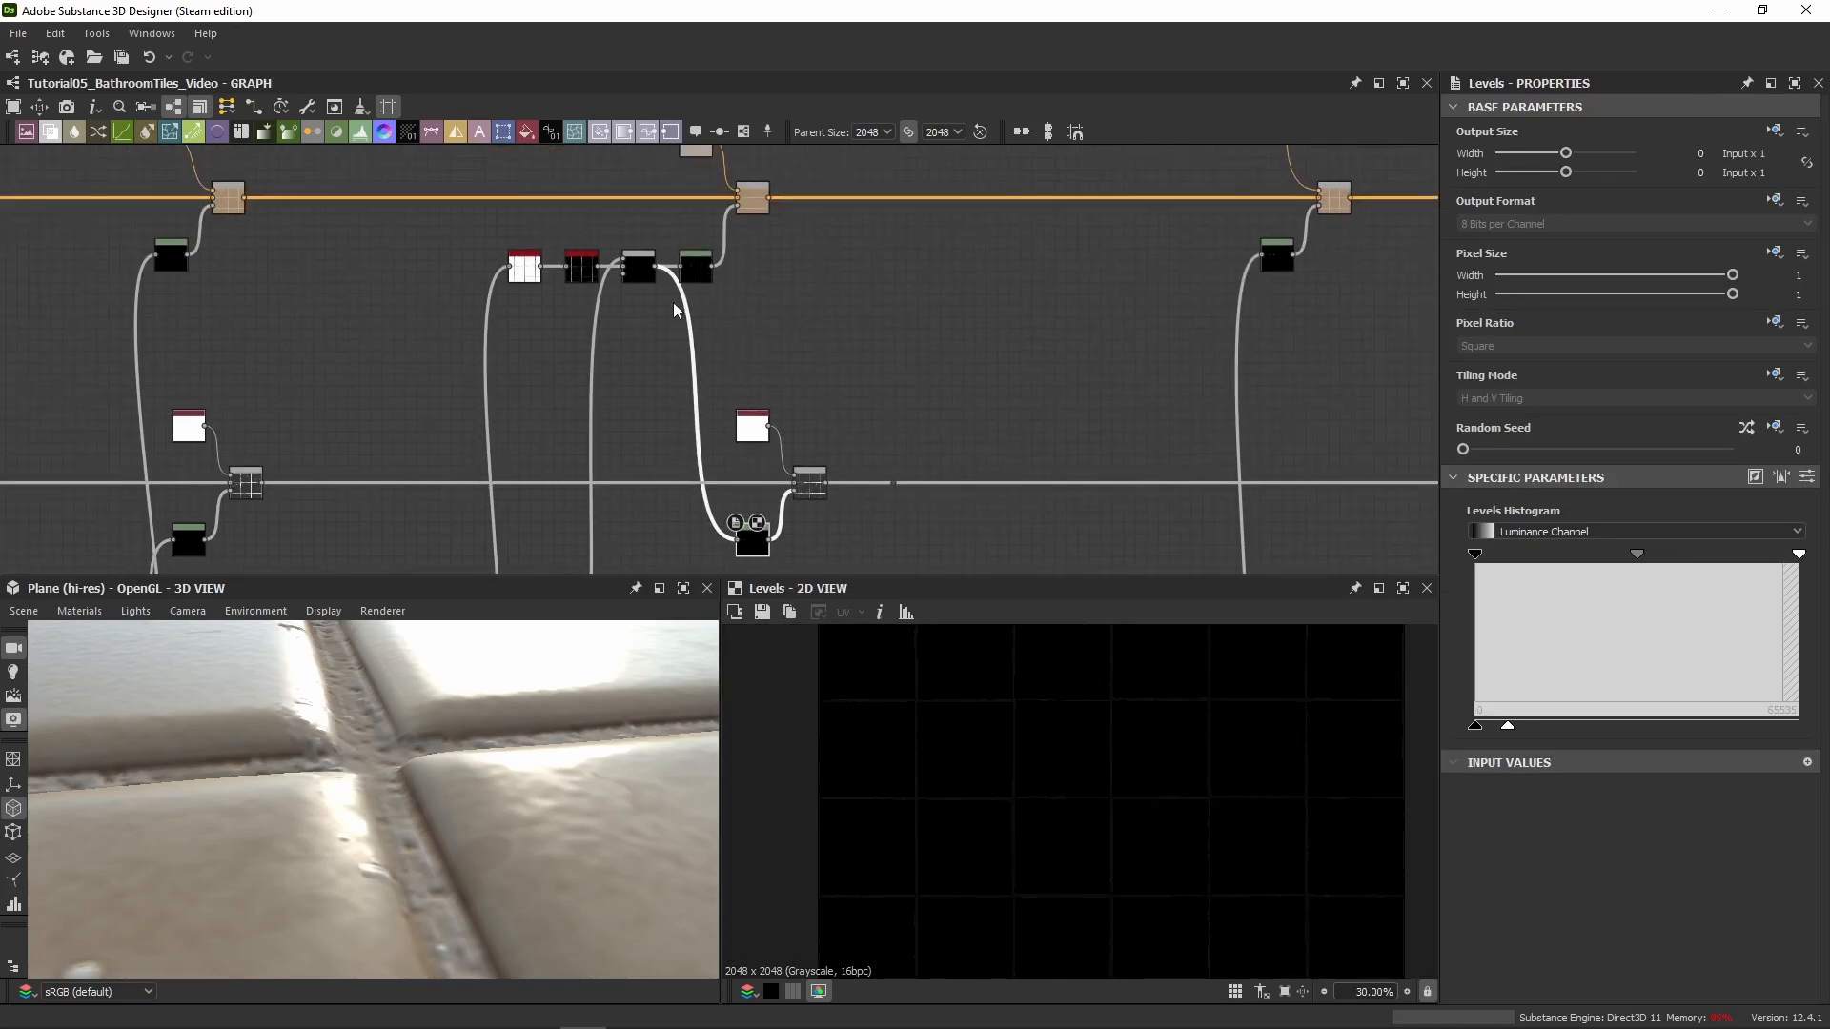
pyautogui.doubleClick(641, 271)
pyautogui.moveTo(791, 427); pyautogui.dragTo(781, 302, button='middle')
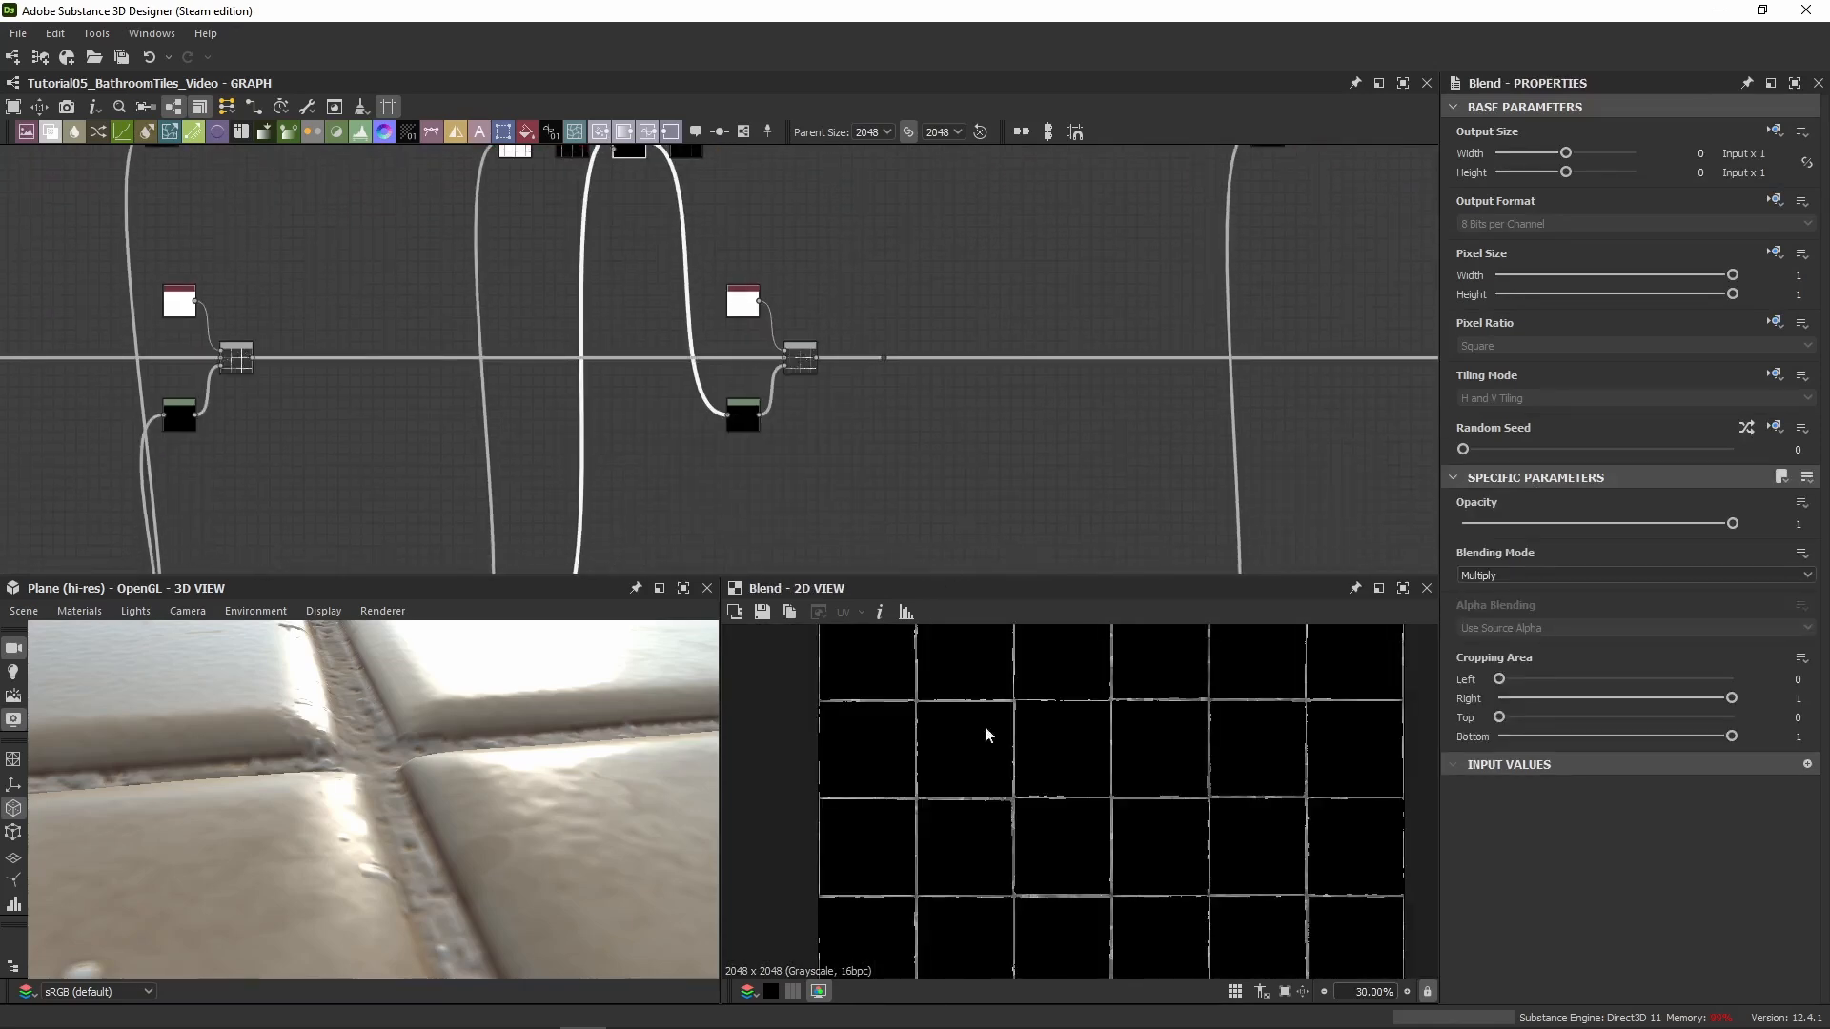
pyautogui.scroll(10, 980, 767)
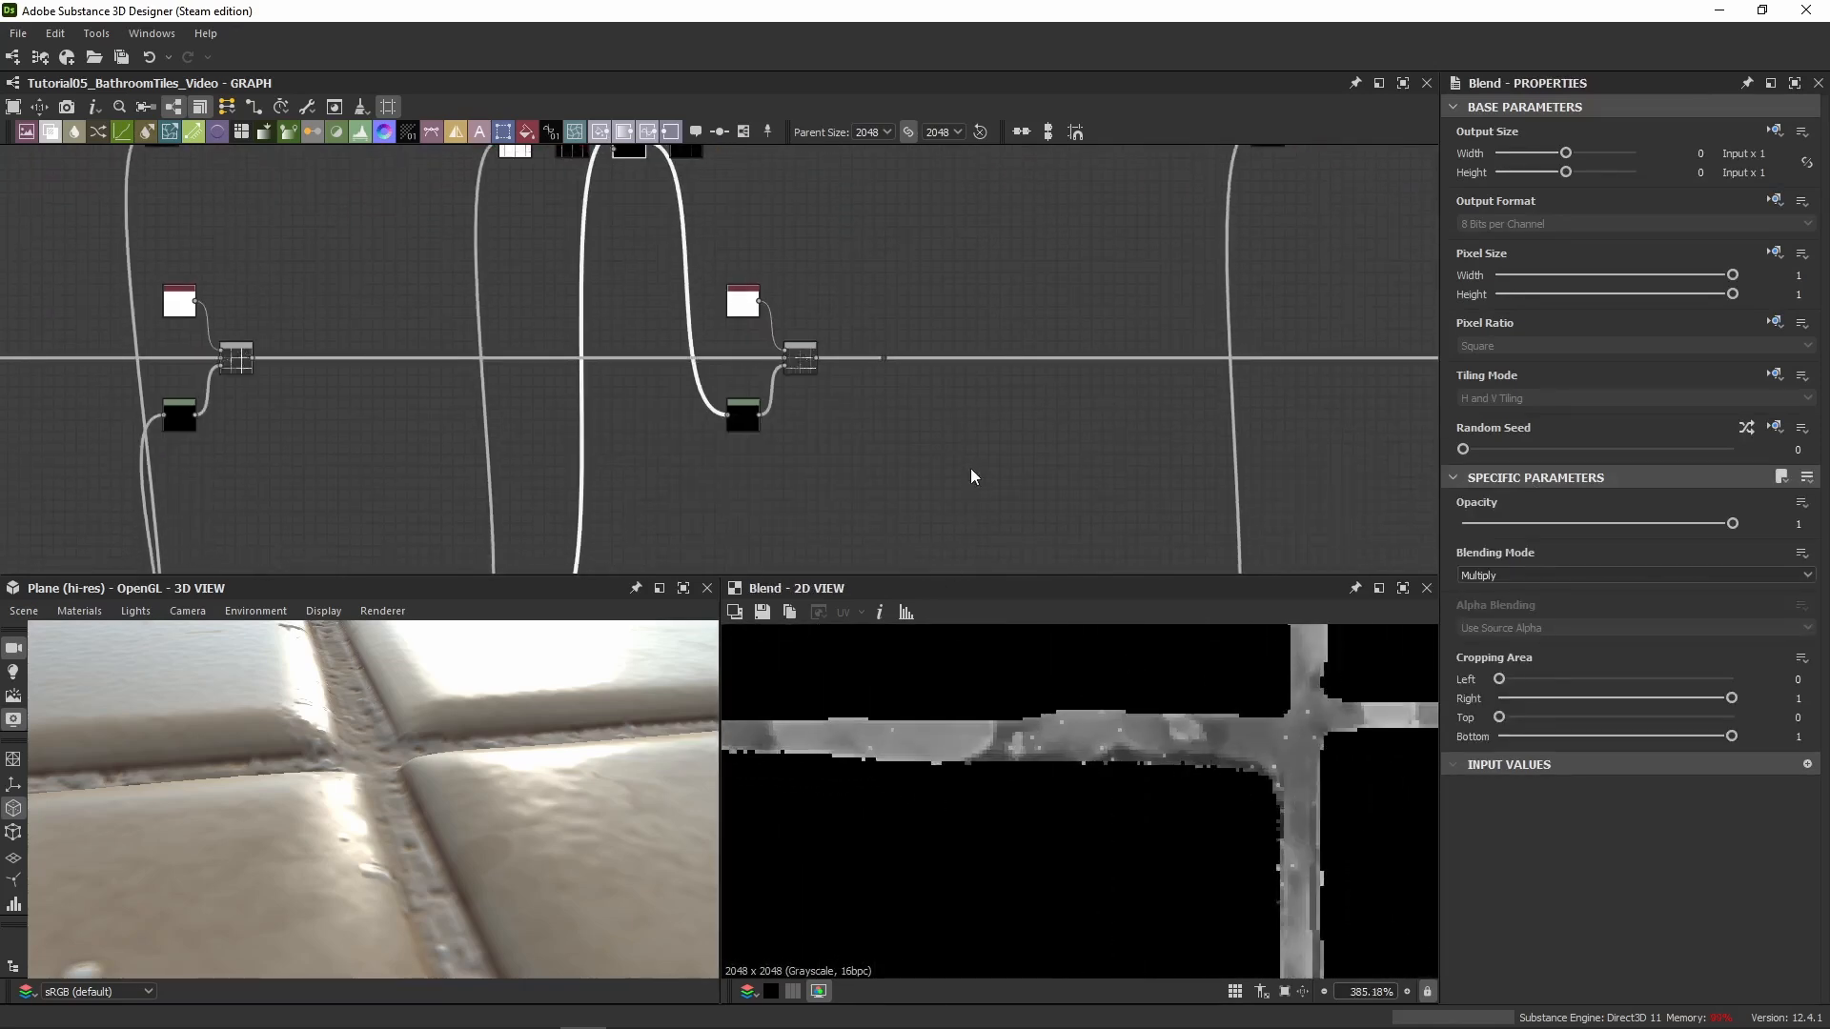
pyautogui.scroll(-3, 779, 371)
pyautogui.scroll(5, 779, 371)
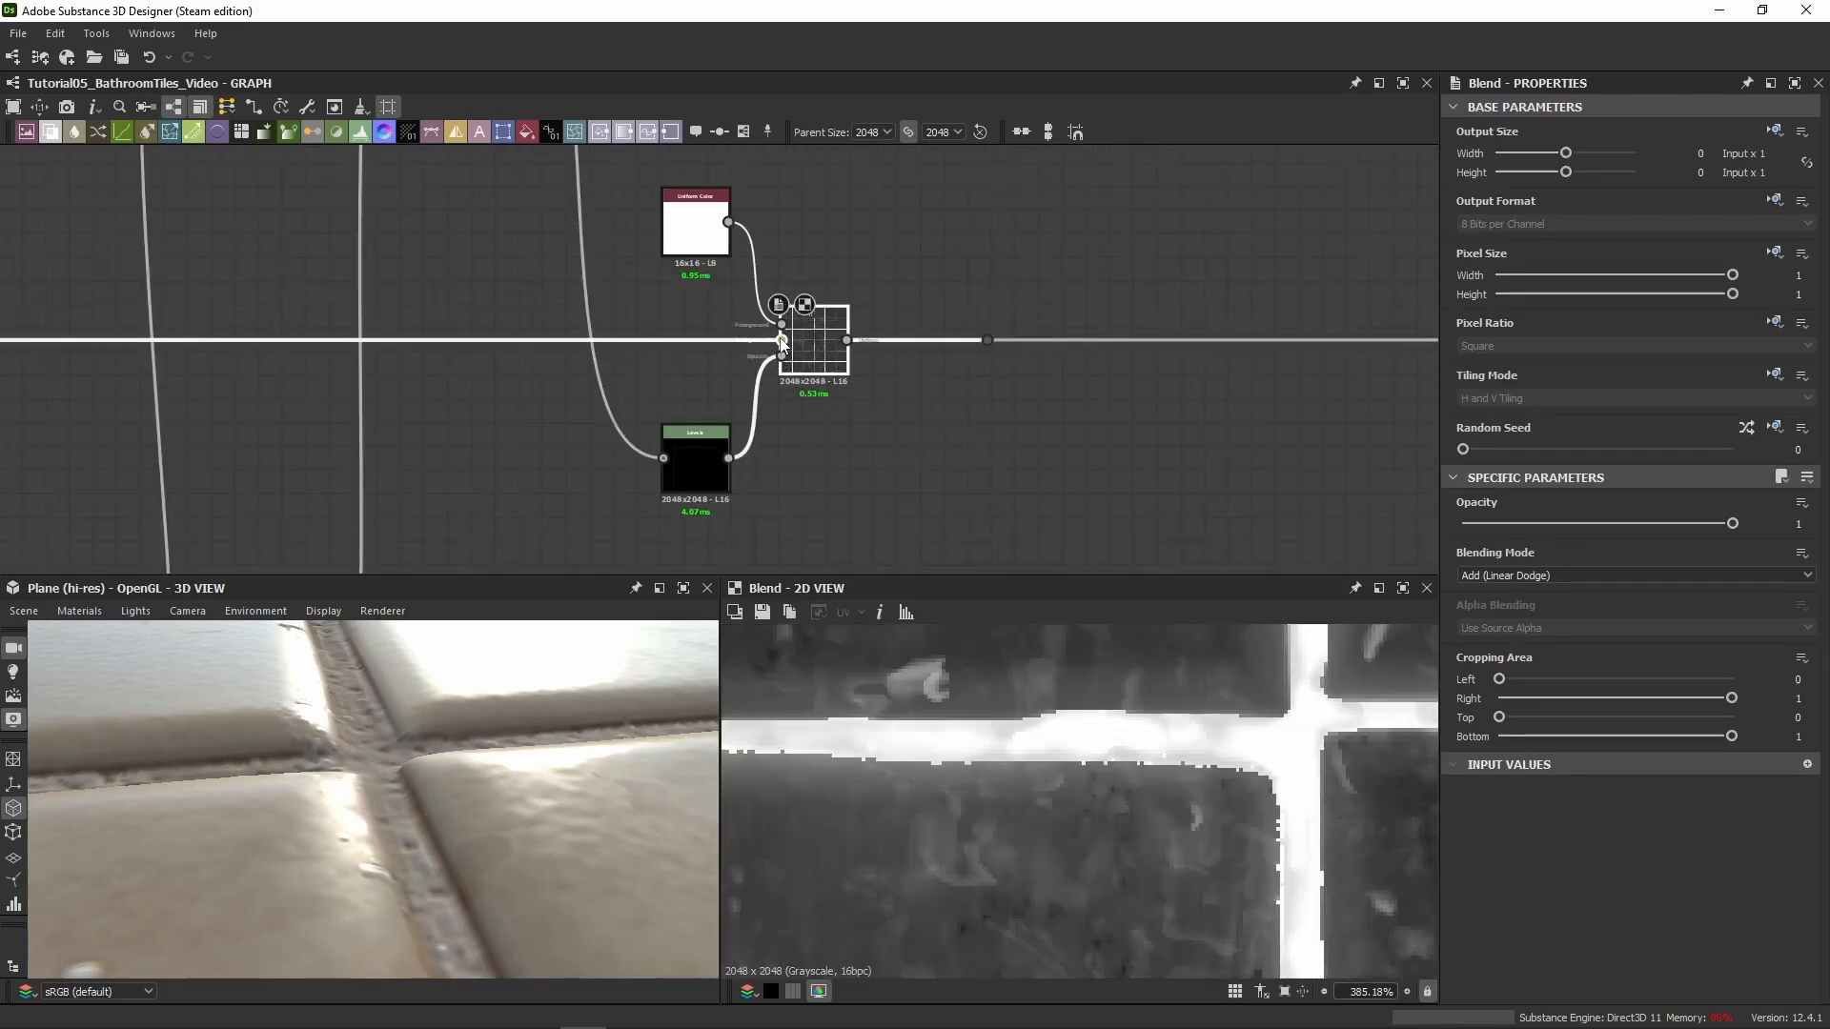
# Paste another Uniform Color, Levels and Blend group near the next reroute dot, above the Brushed Grout frame
pyautogui.scroll(-5, 943, 315)
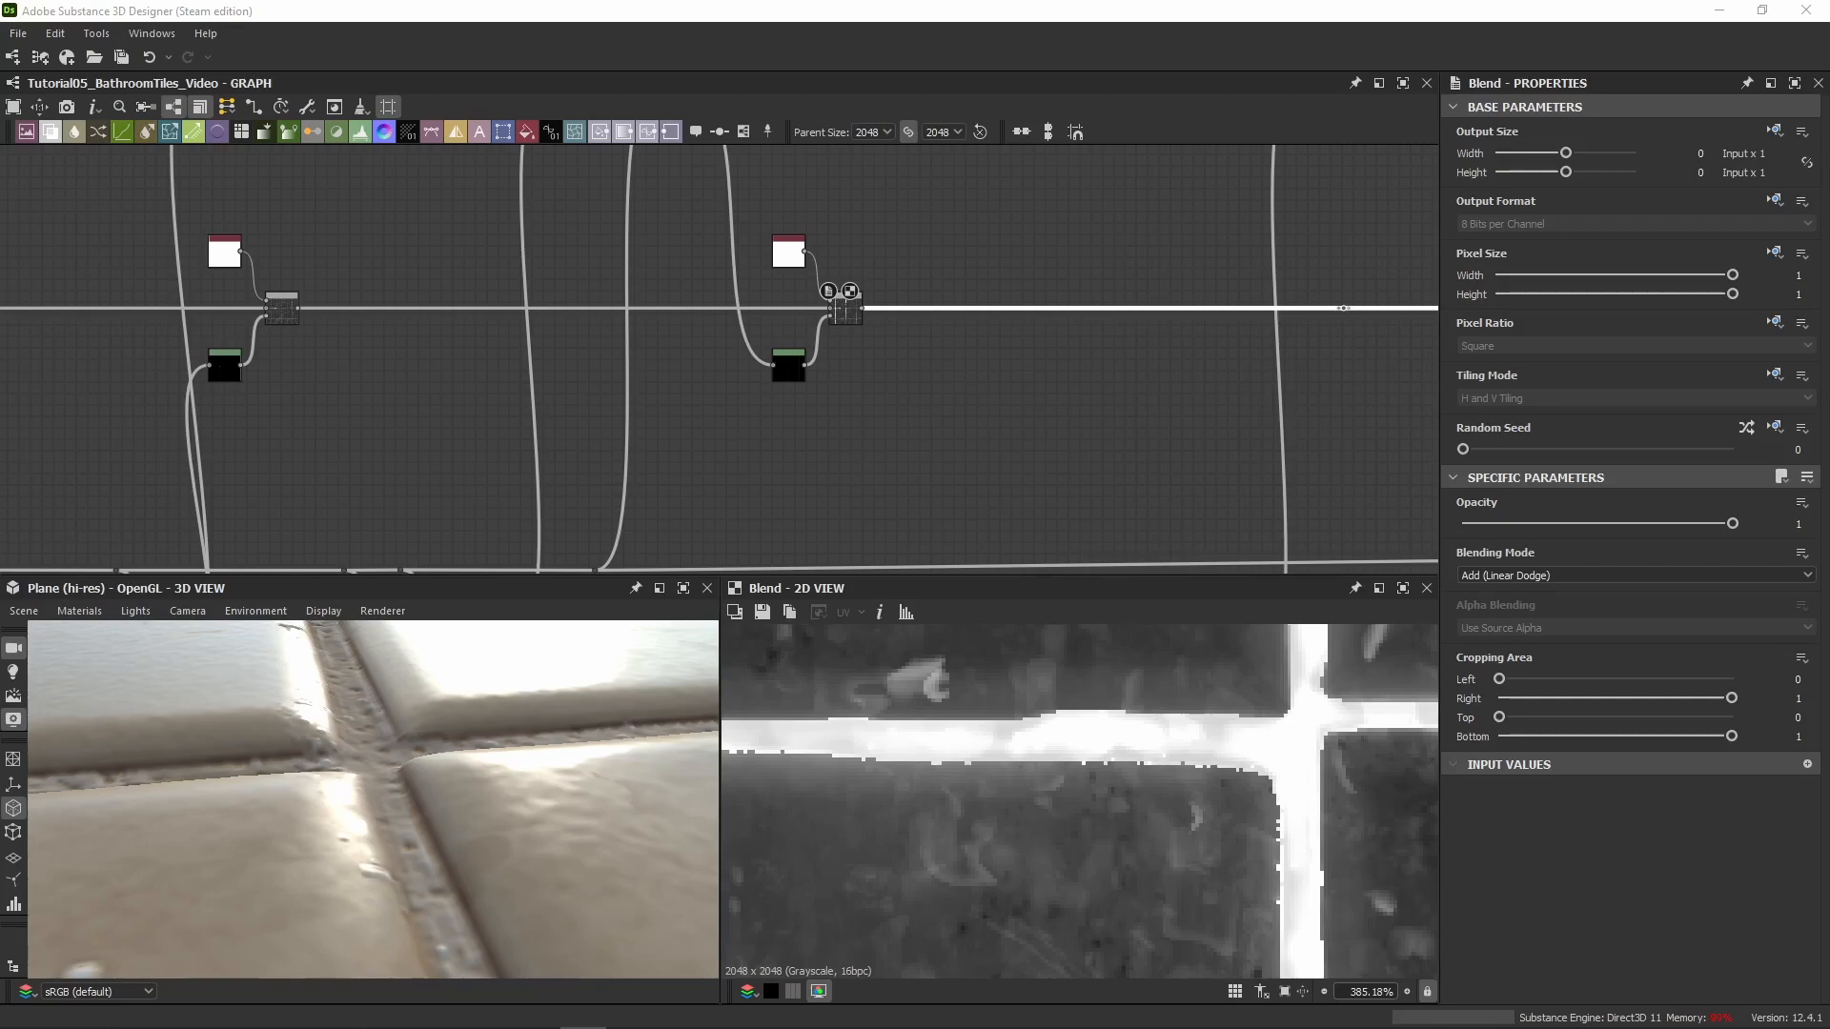
pyautogui.moveTo(1012, 361); pyautogui.dragTo(620, 151, button='middle')
pyautogui.moveTo(858, 190); pyautogui.dragTo(764, 362, button='middle')
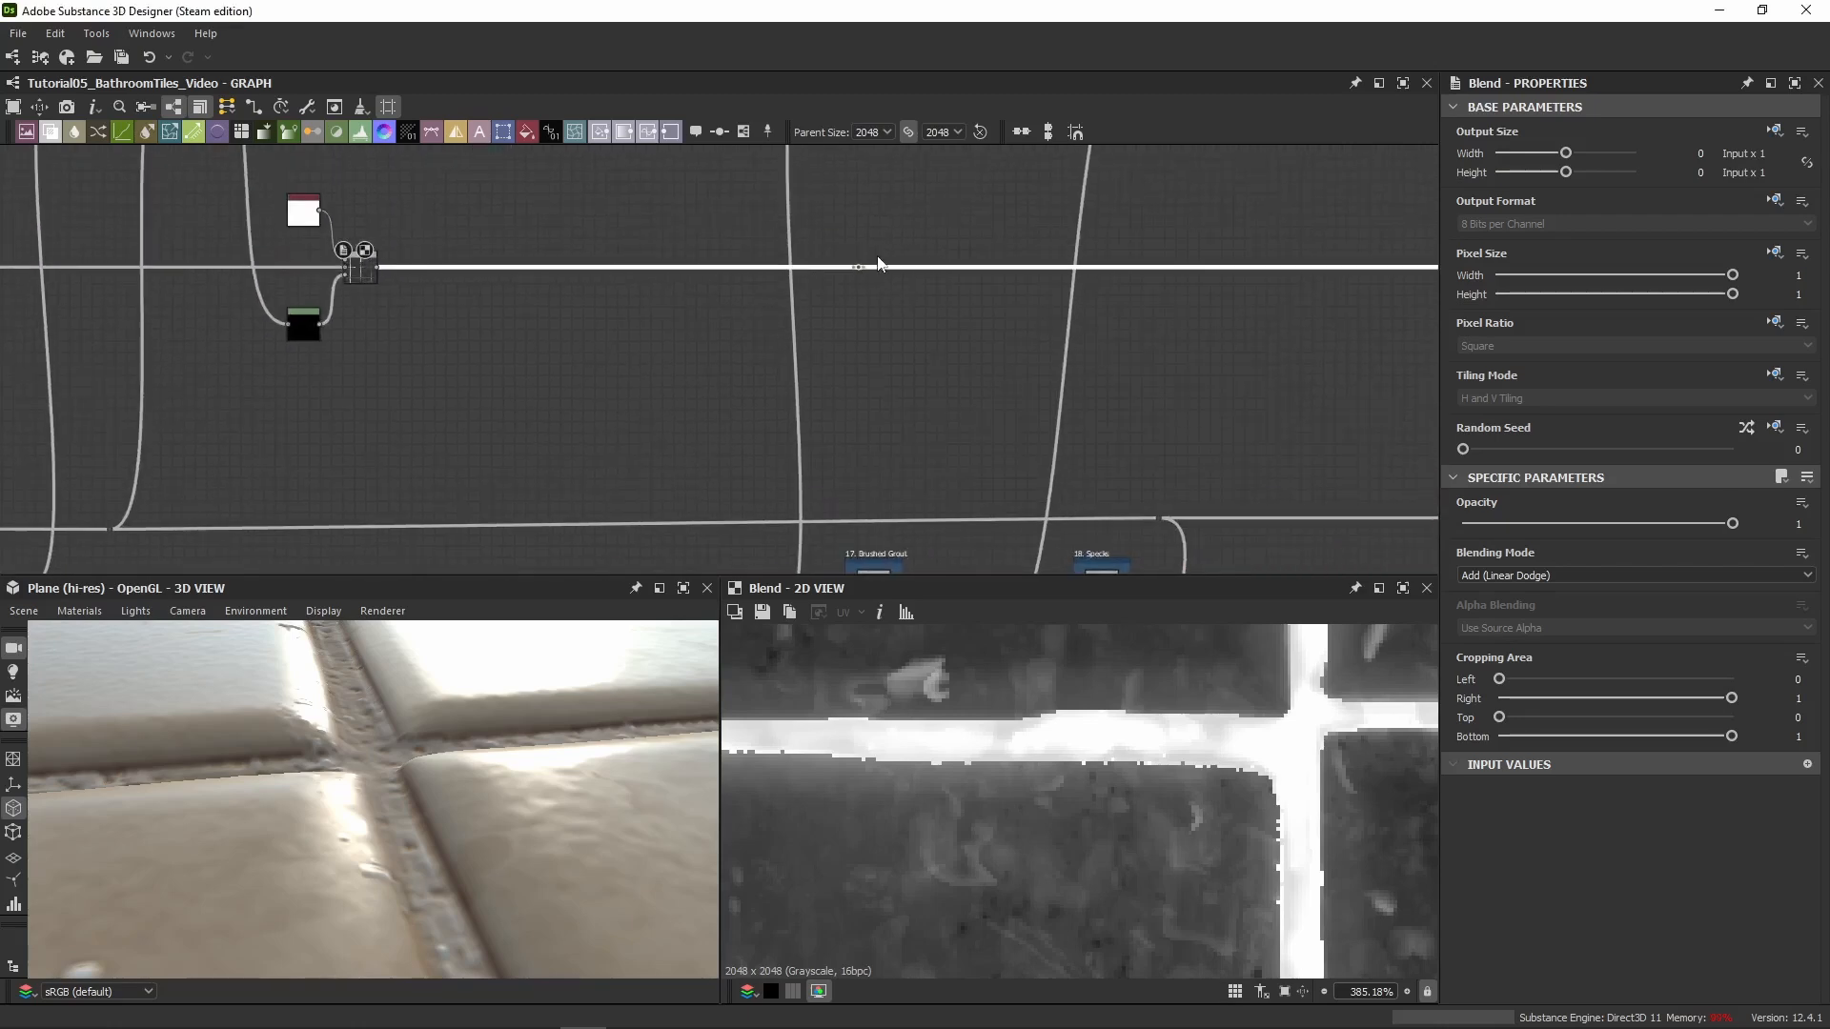
pyautogui.hotkey('ctrl', 'v')
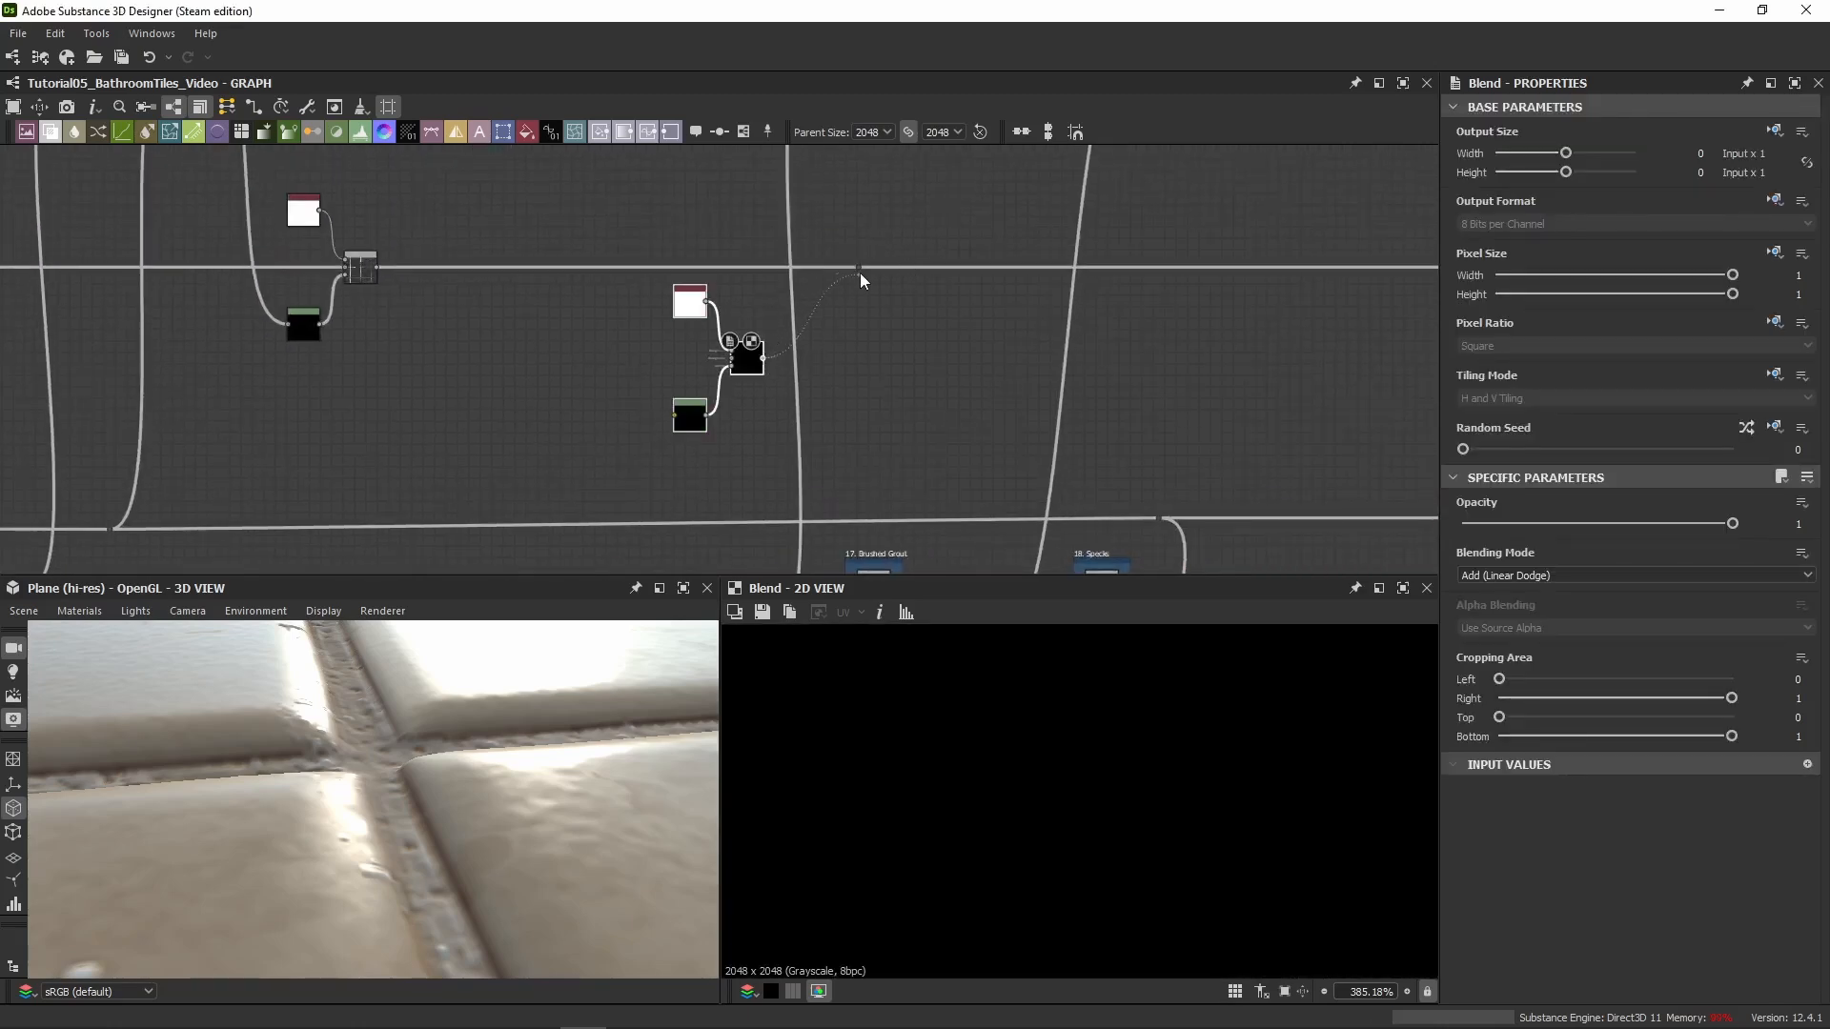
# Wire the pasted Blend between the previous chain Blend and the reroute dot, and align its group with the line
pyautogui.moveTo(861, 274); pyautogui.dragTo(860, 267)
pyautogui.moveTo(375, 268); pyautogui.dragTo(732, 359)
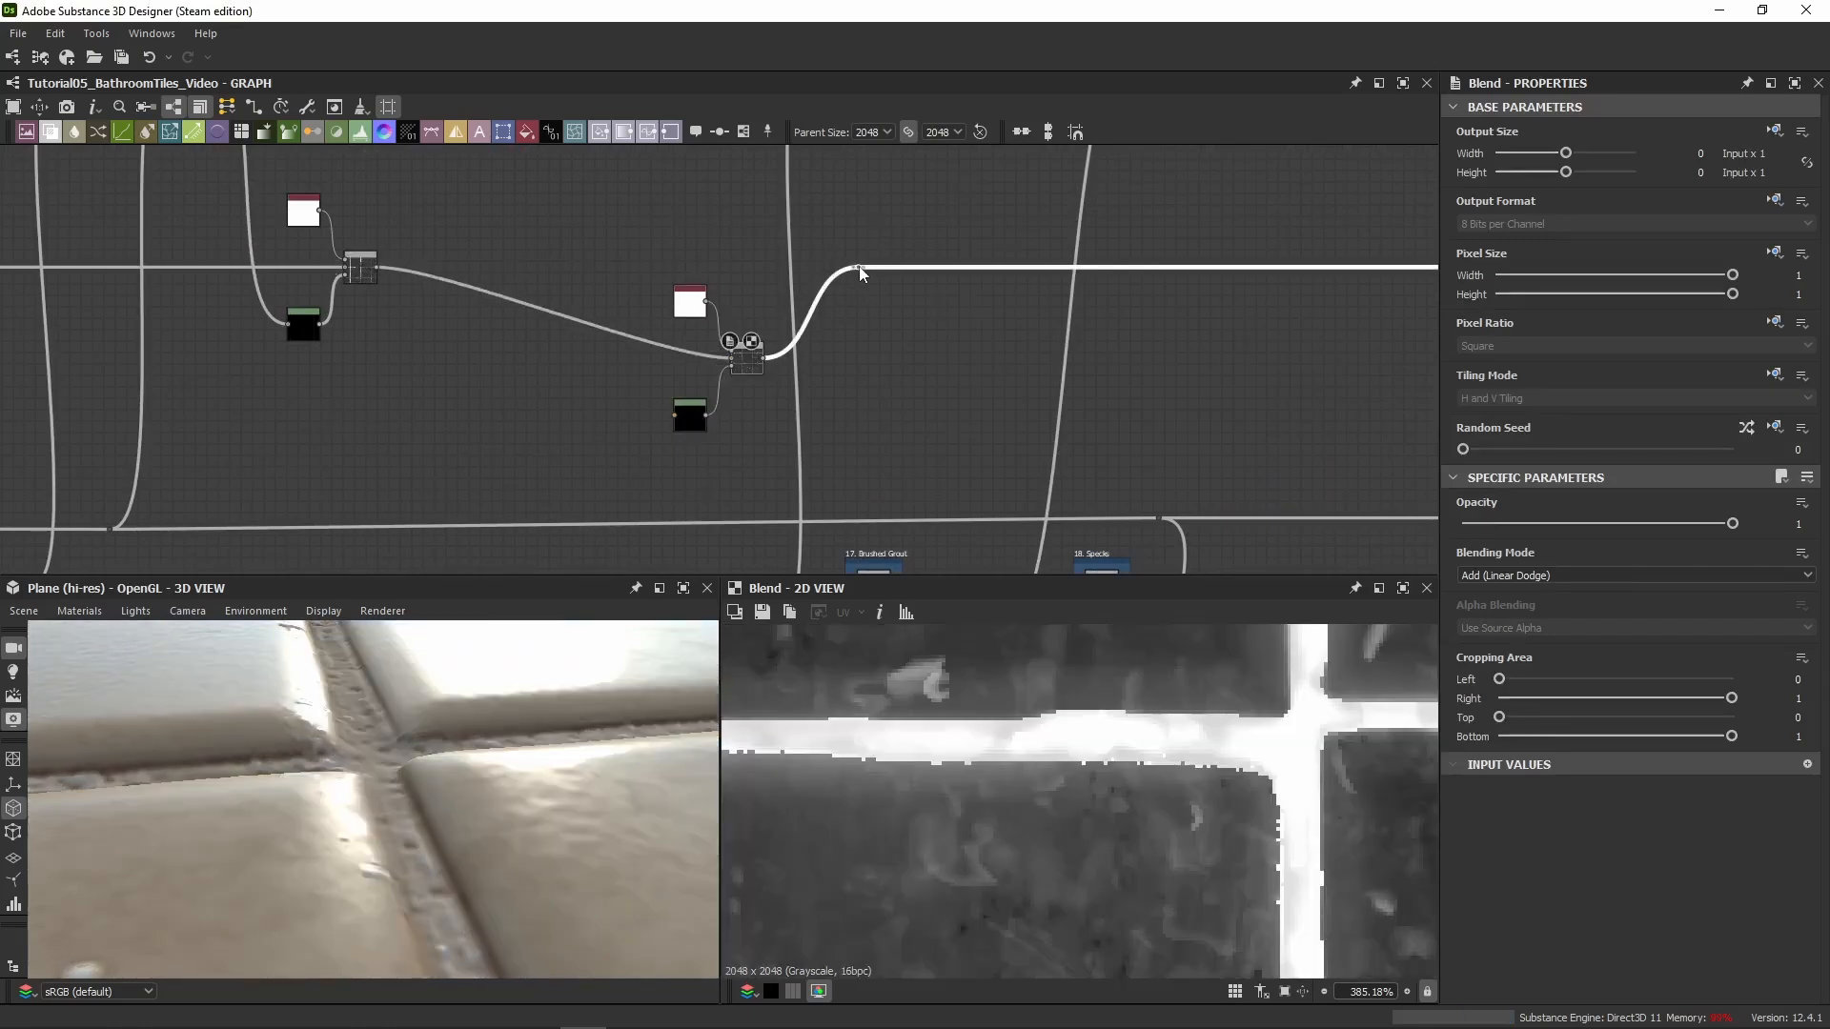
pyautogui.moveTo(860, 267); pyautogui.dragTo(688, 420)
pyautogui.moveTo(748, 362); pyautogui.dragTo(911, 262)
# Feed the newly pasted group's Levels from the mask ahead of the Brushed Grout frame
pyautogui.scroll(-5, 745, 477)
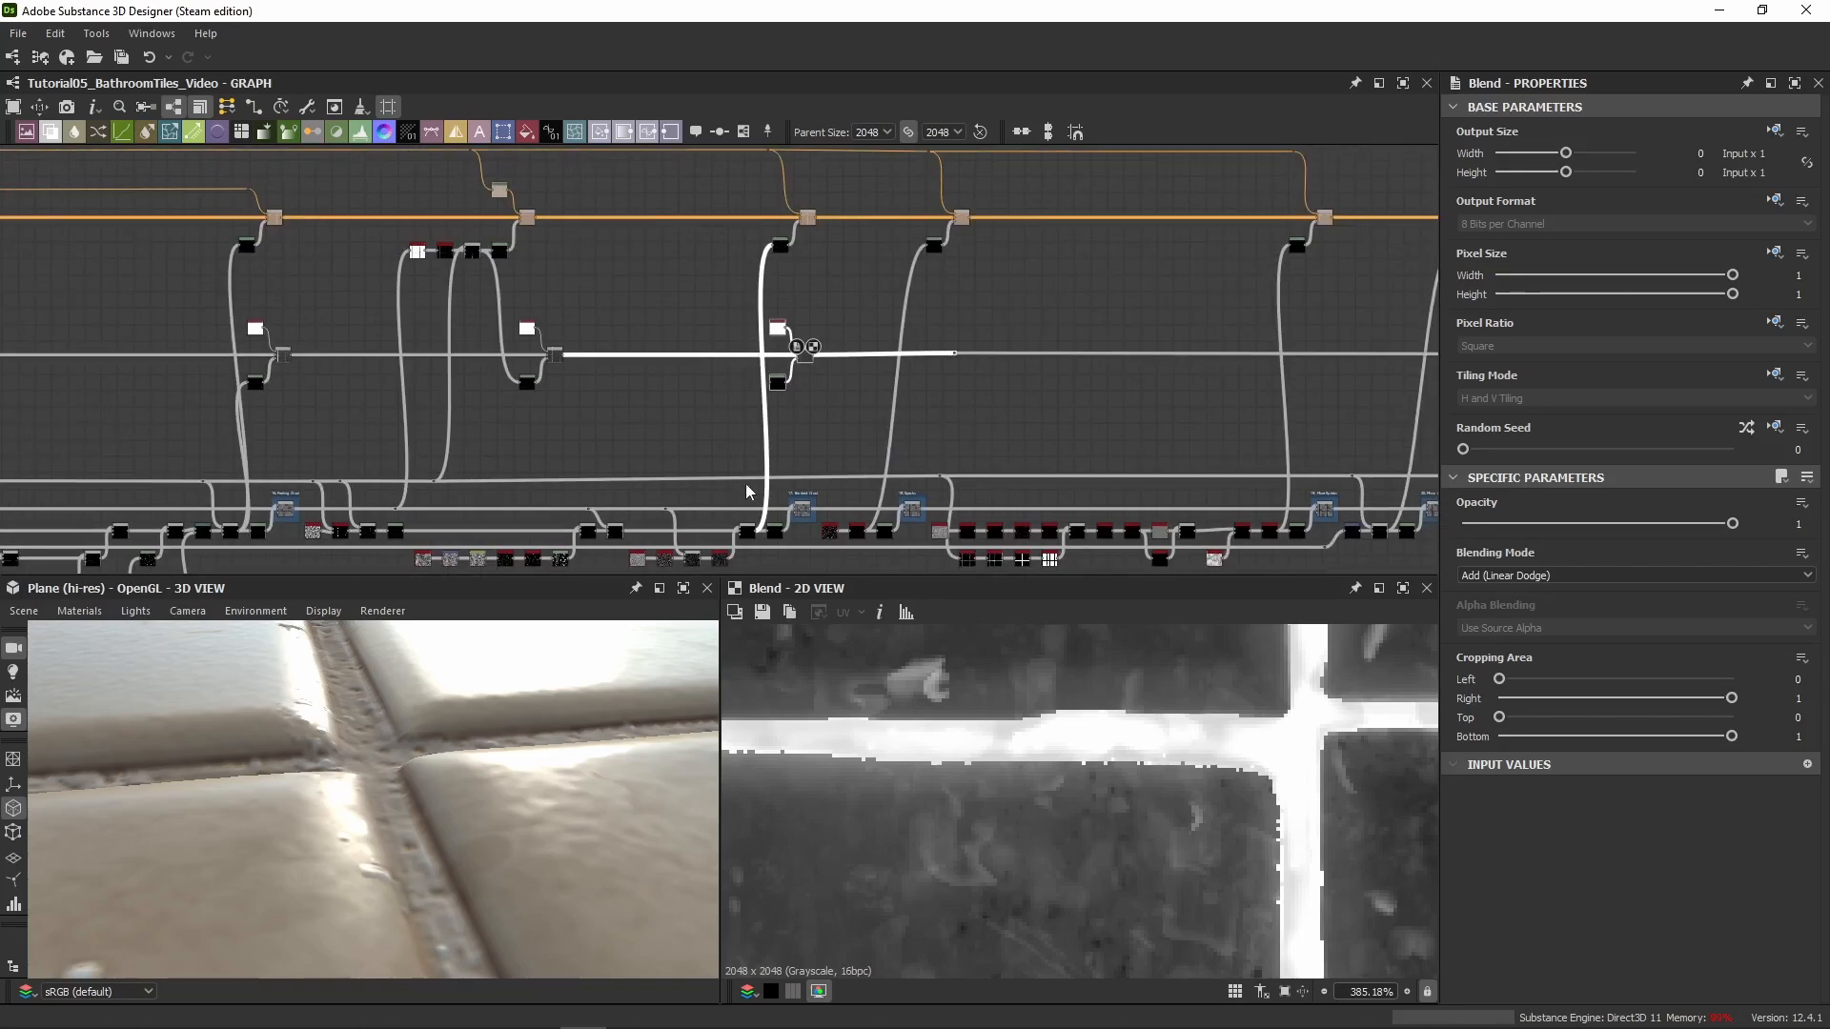
pyautogui.scroll(4, 747, 486)
pyautogui.moveTo(759, 557); pyautogui.dragTo(751, 484, button='middle')
pyautogui.moveTo(758, 506); pyautogui.dragTo(801, 192)
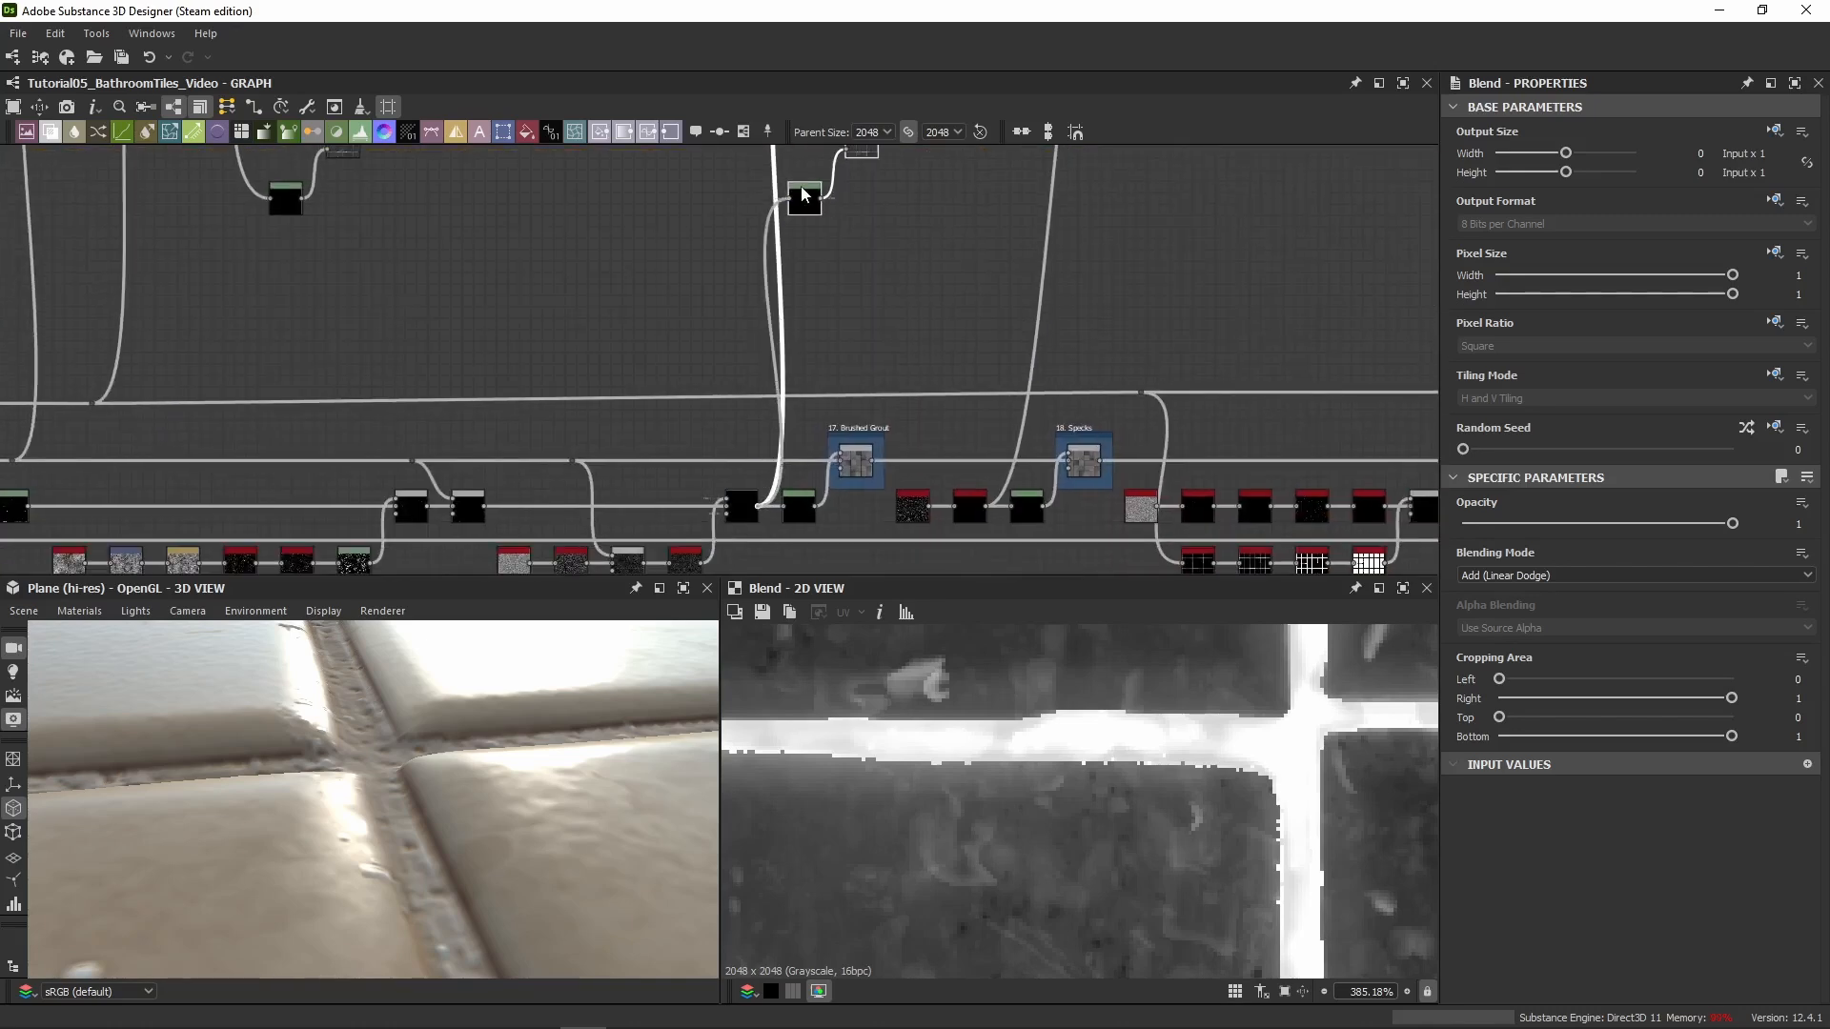
pyautogui.moveTo(802, 193); pyautogui.dragTo(803, 376, button='middle')
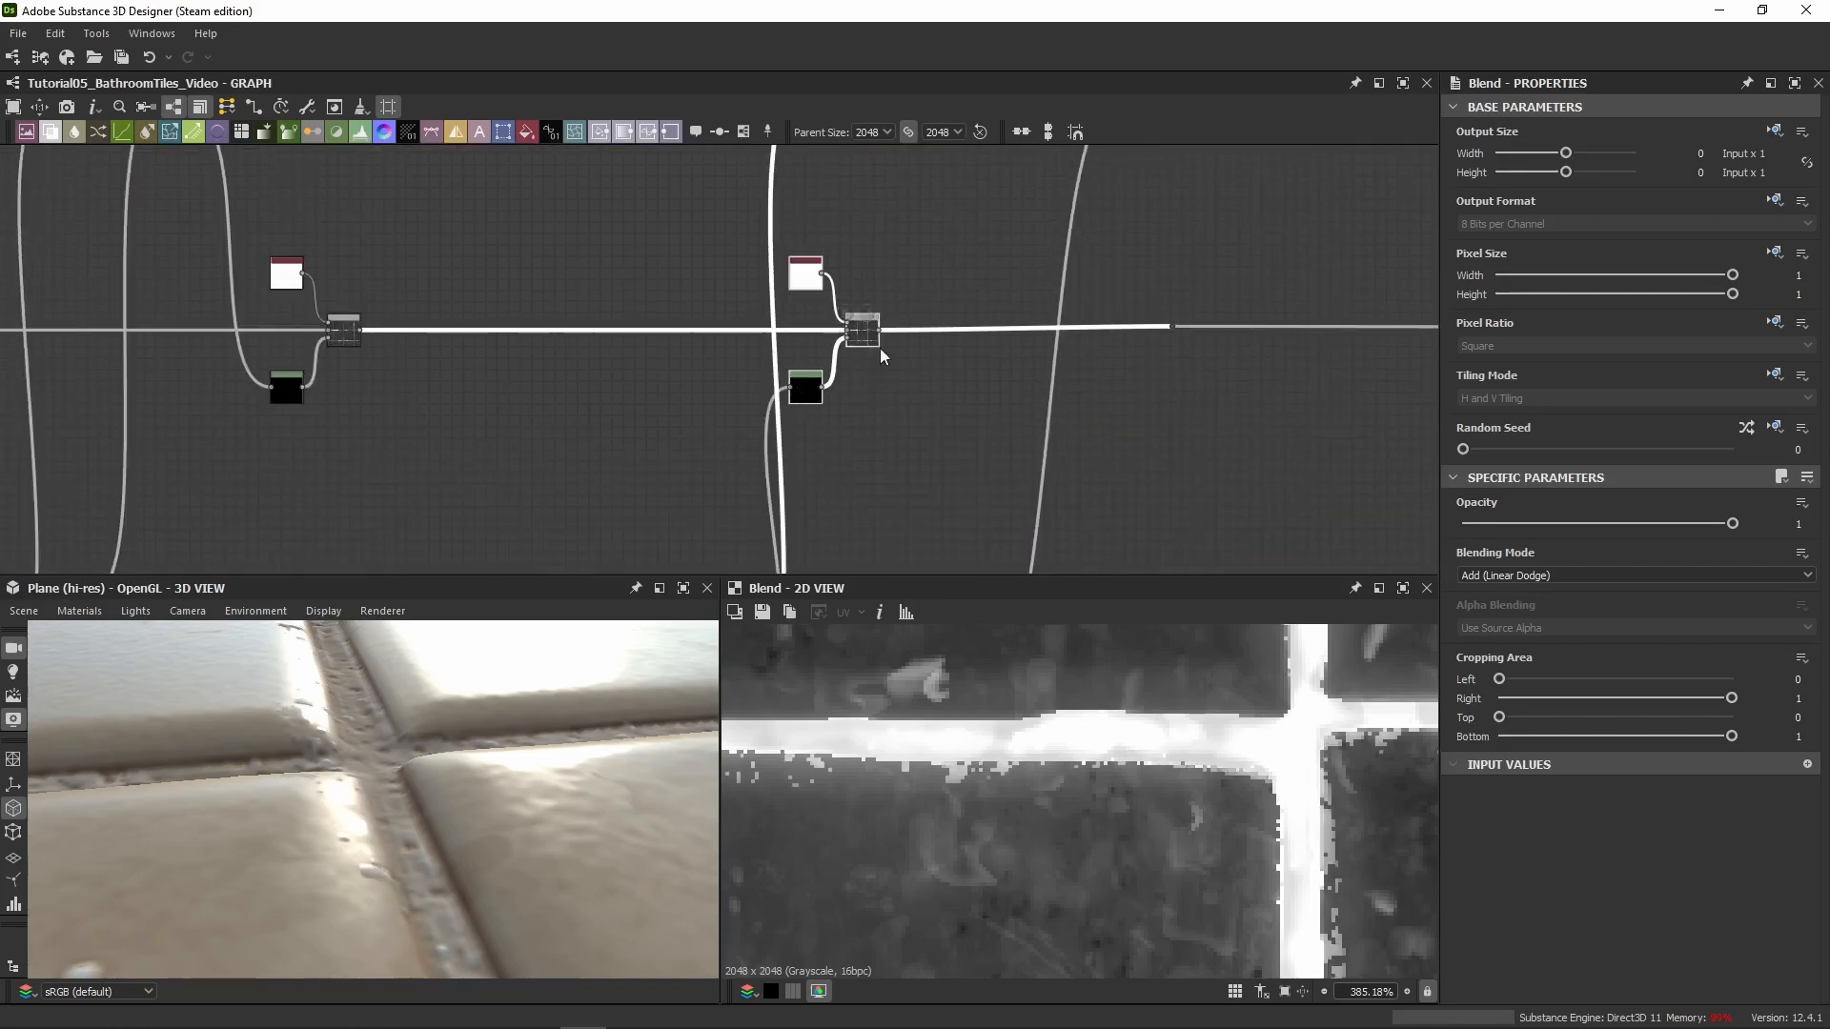
# Set the Brushed Grout group's Levels to Level In Mid 0.18218084 and Level Out High 0.45, and inspect its Blend's result on the grout
pyautogui.click(807, 391)
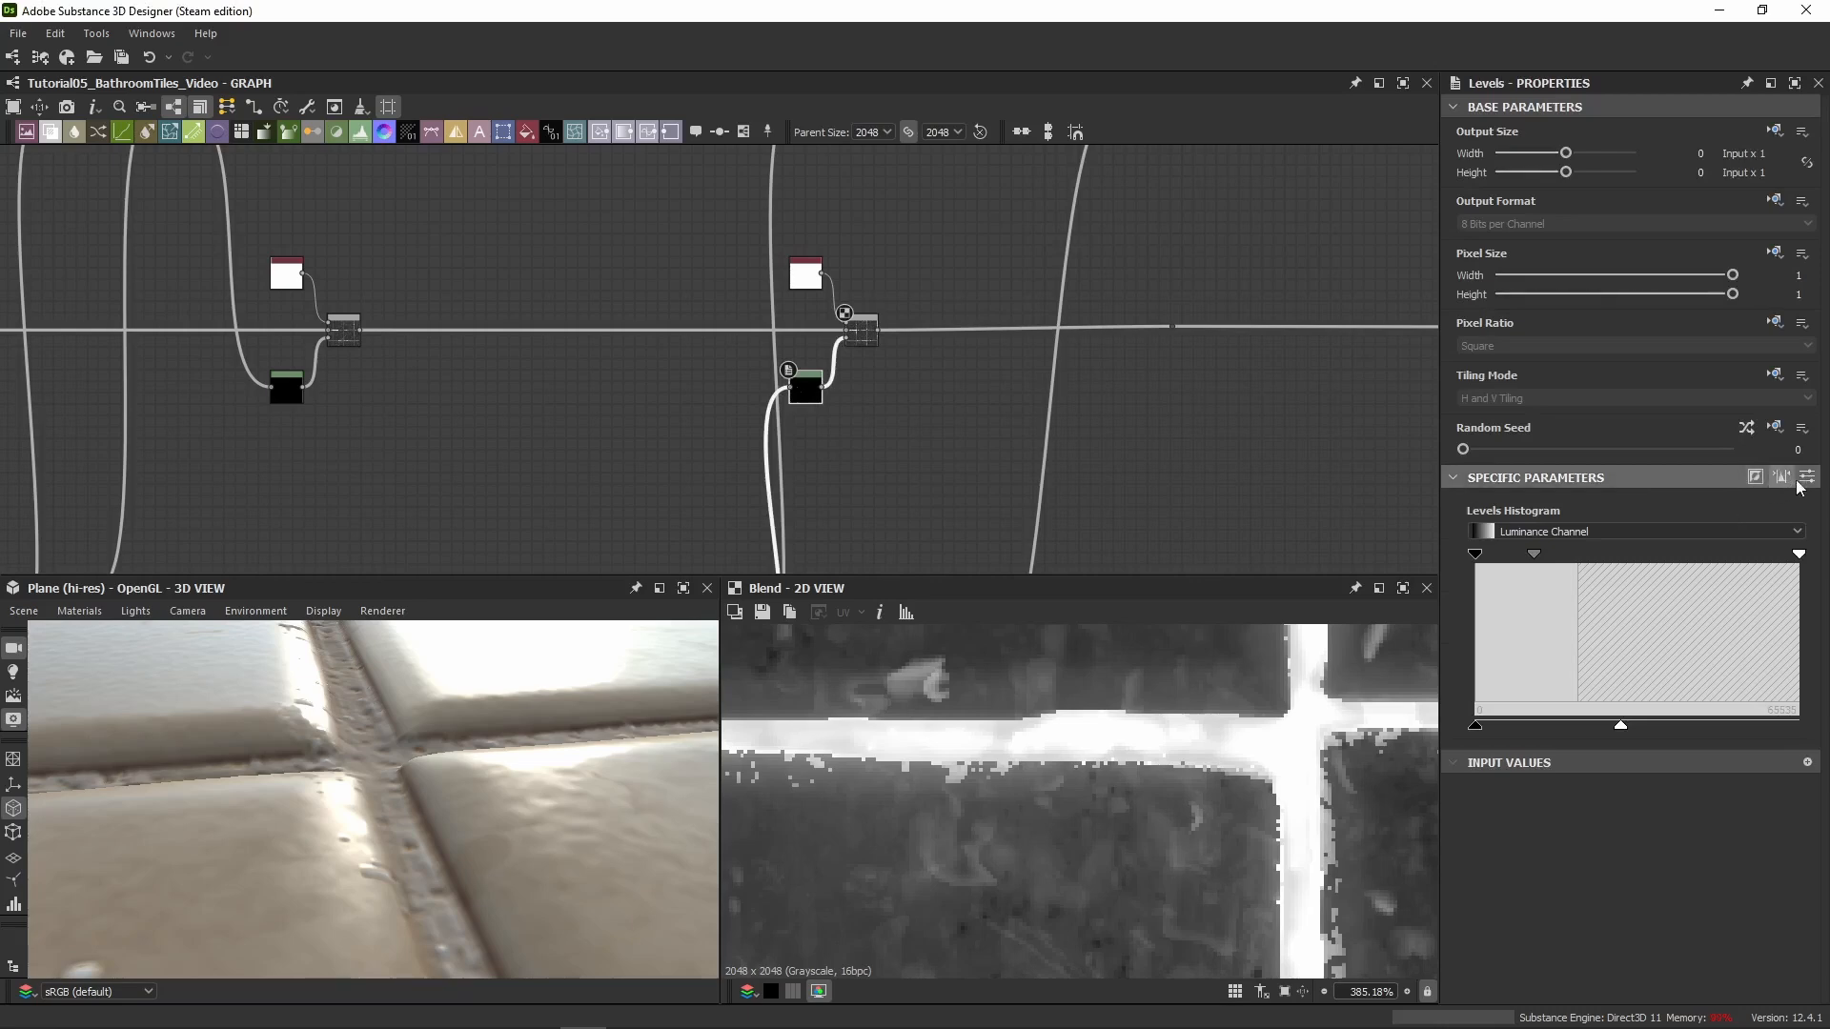
pyautogui.click(1757, 477)
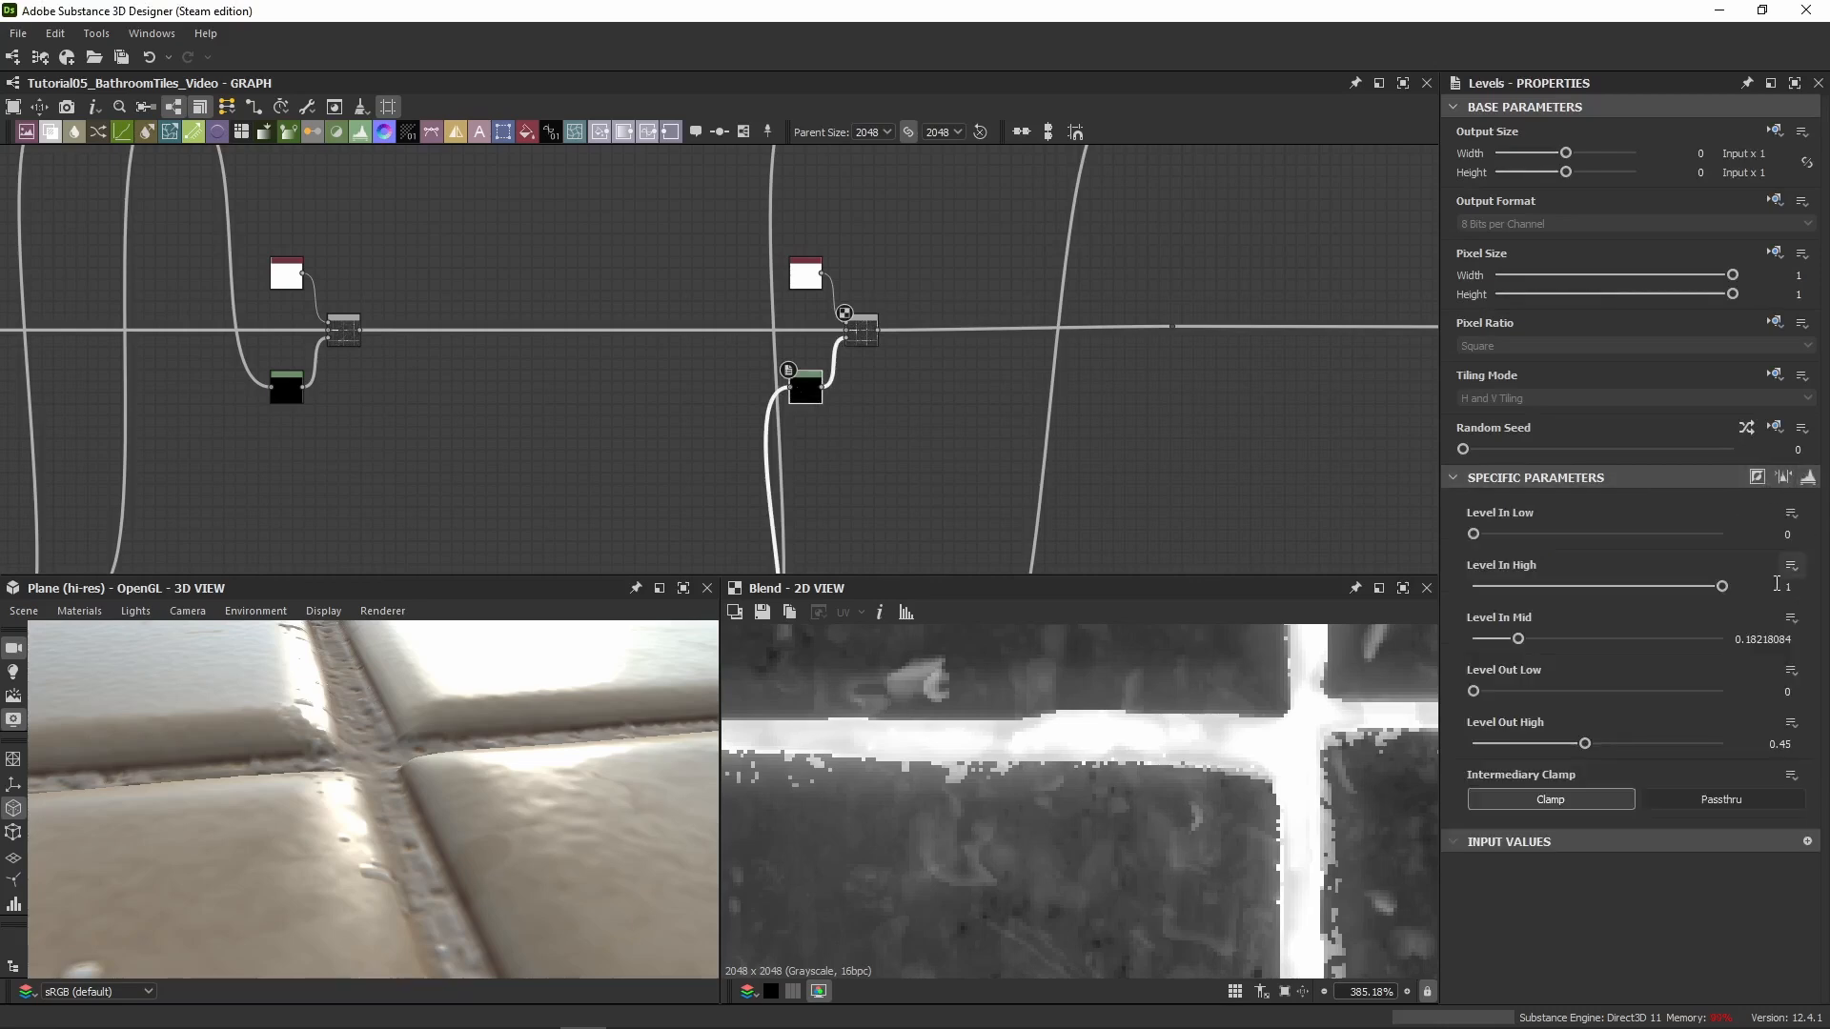
pyautogui.click(857, 344)
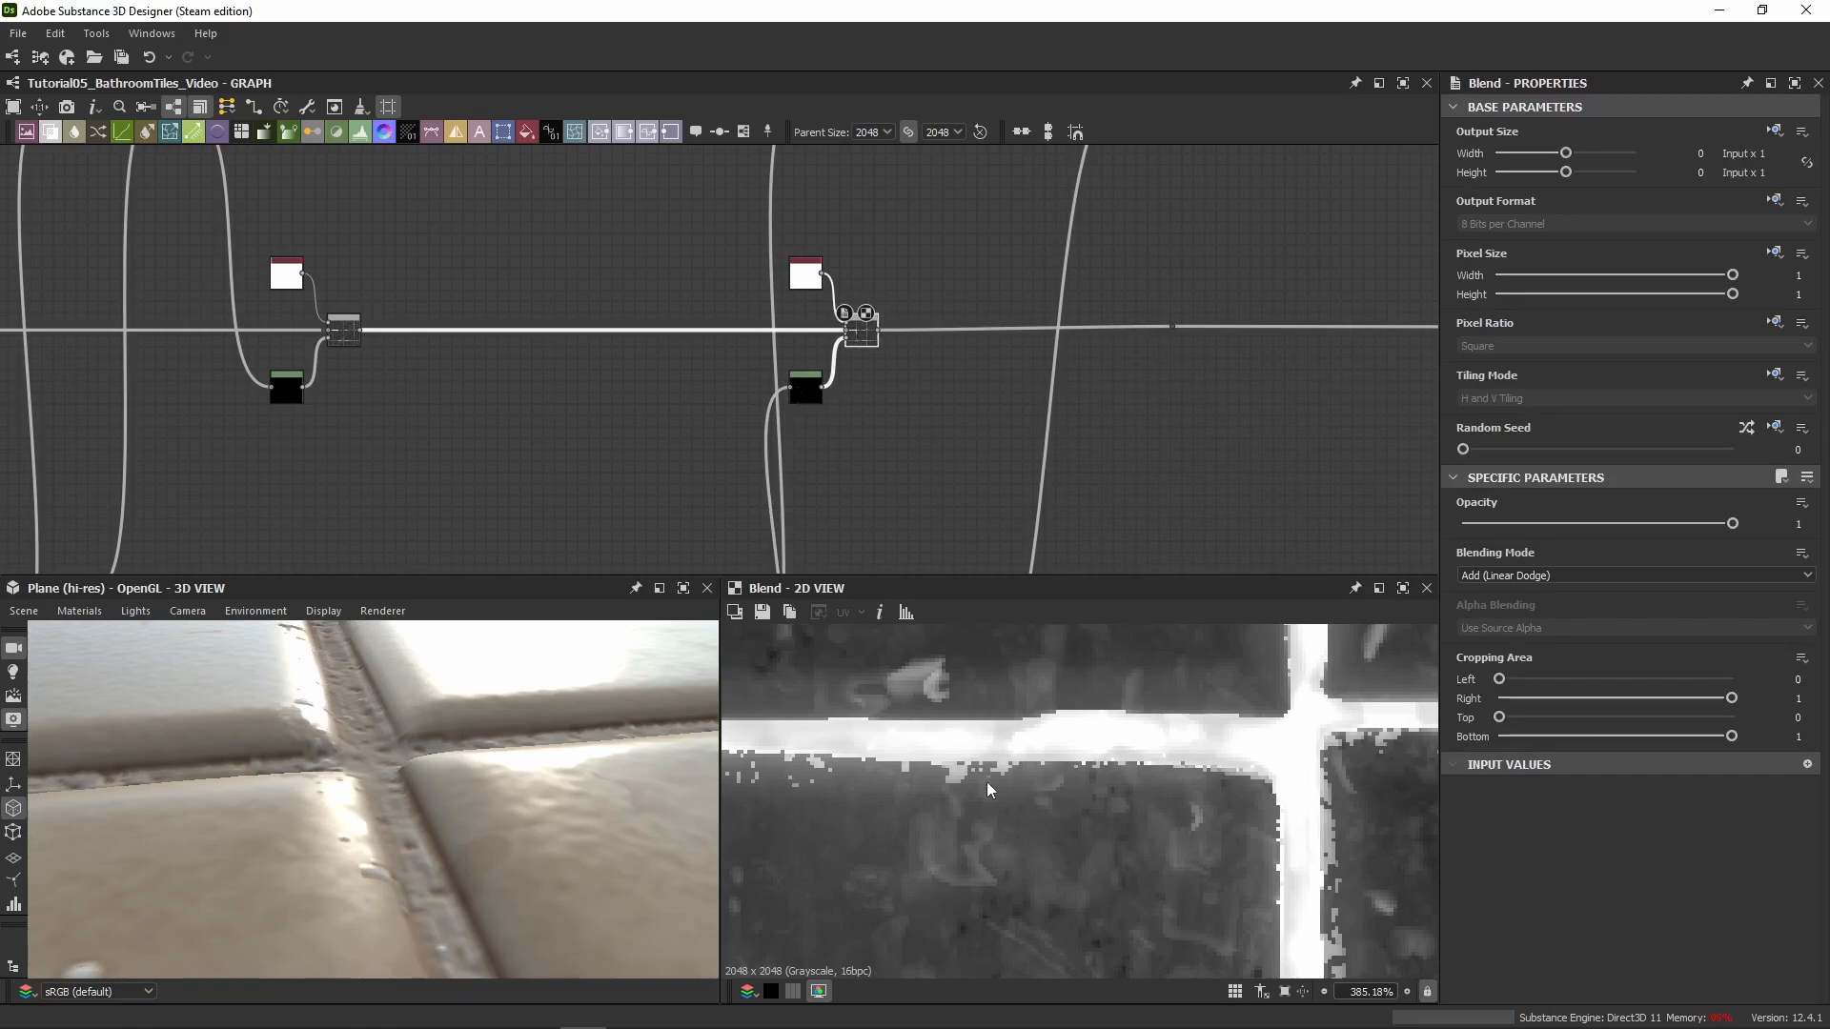
pyautogui.scroll(5, 988, 783)
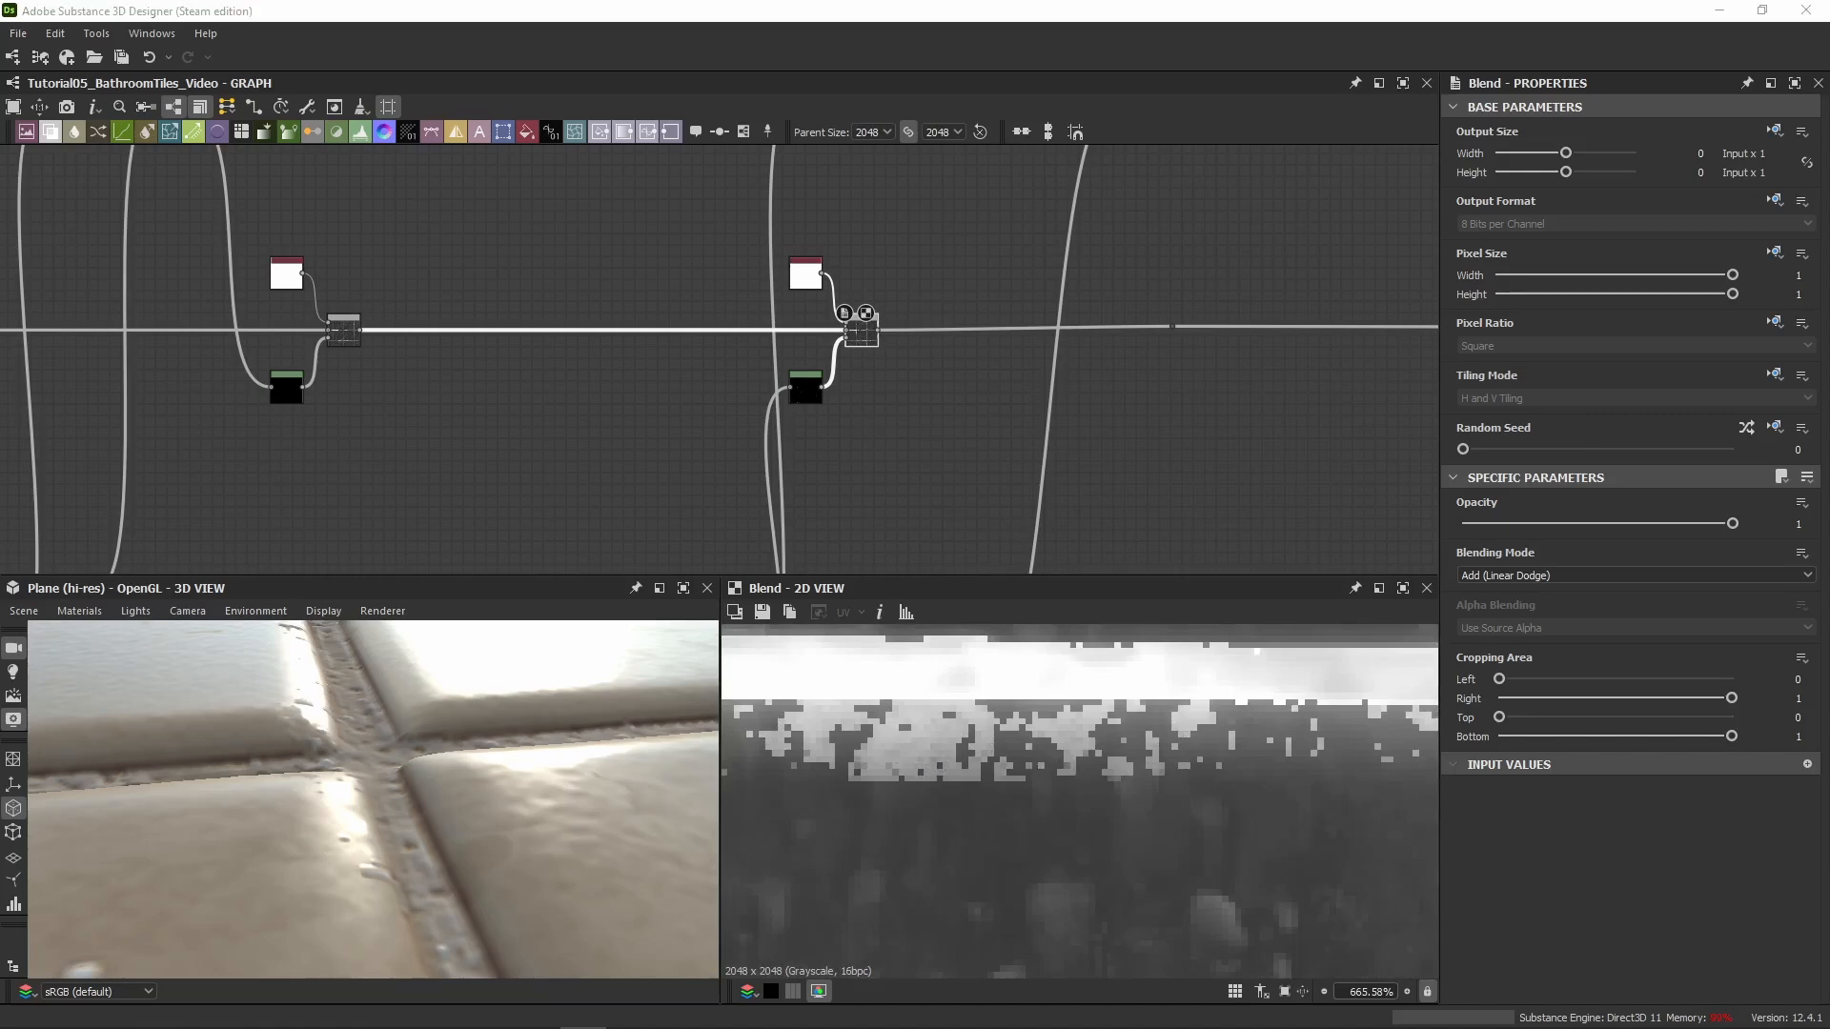
# Paste another Uniform Color, Levels and Blend group above the Specks frame and wire its Blend into the chain, aligned with the line
pyautogui.moveTo(956, 394); pyautogui.dragTo(581, 406, button='middle')
pyautogui.scroll(-4, 581, 406)
pyautogui.scroll(3, 582, 406)
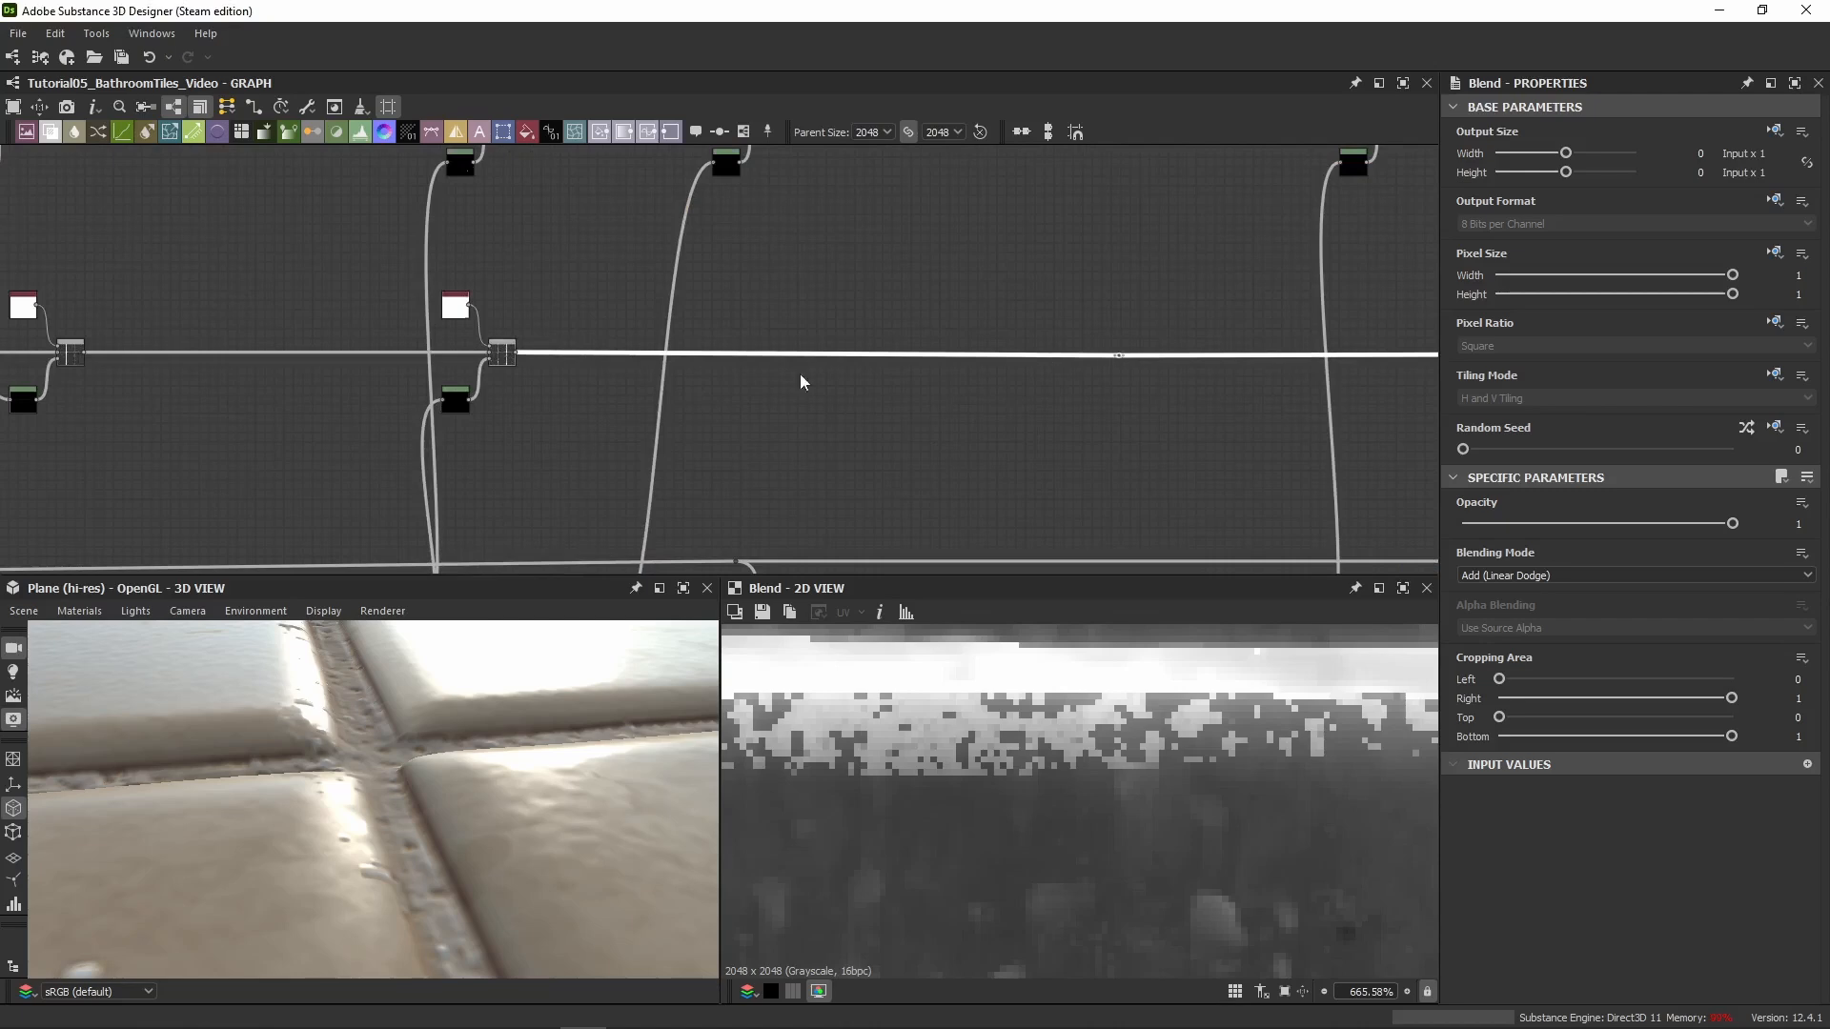
pyautogui.scroll(-2, 800, 381)
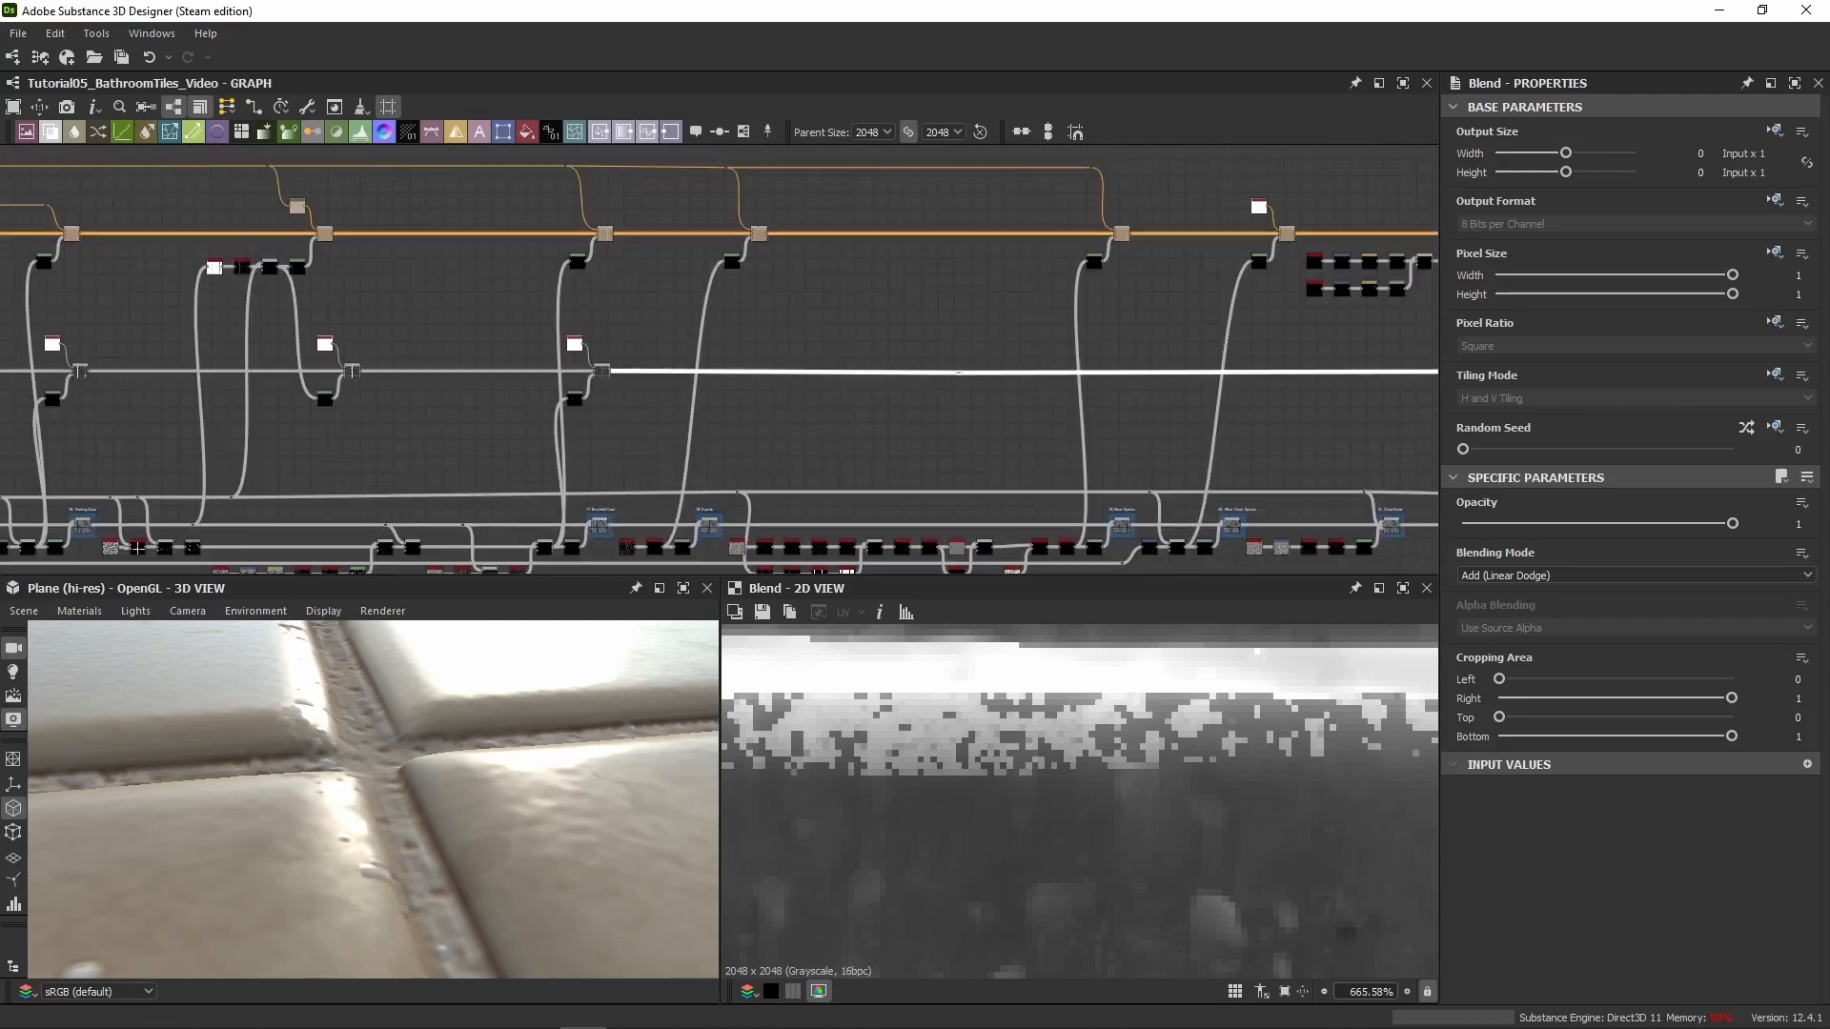
pyautogui.doubleClick(600, 375)
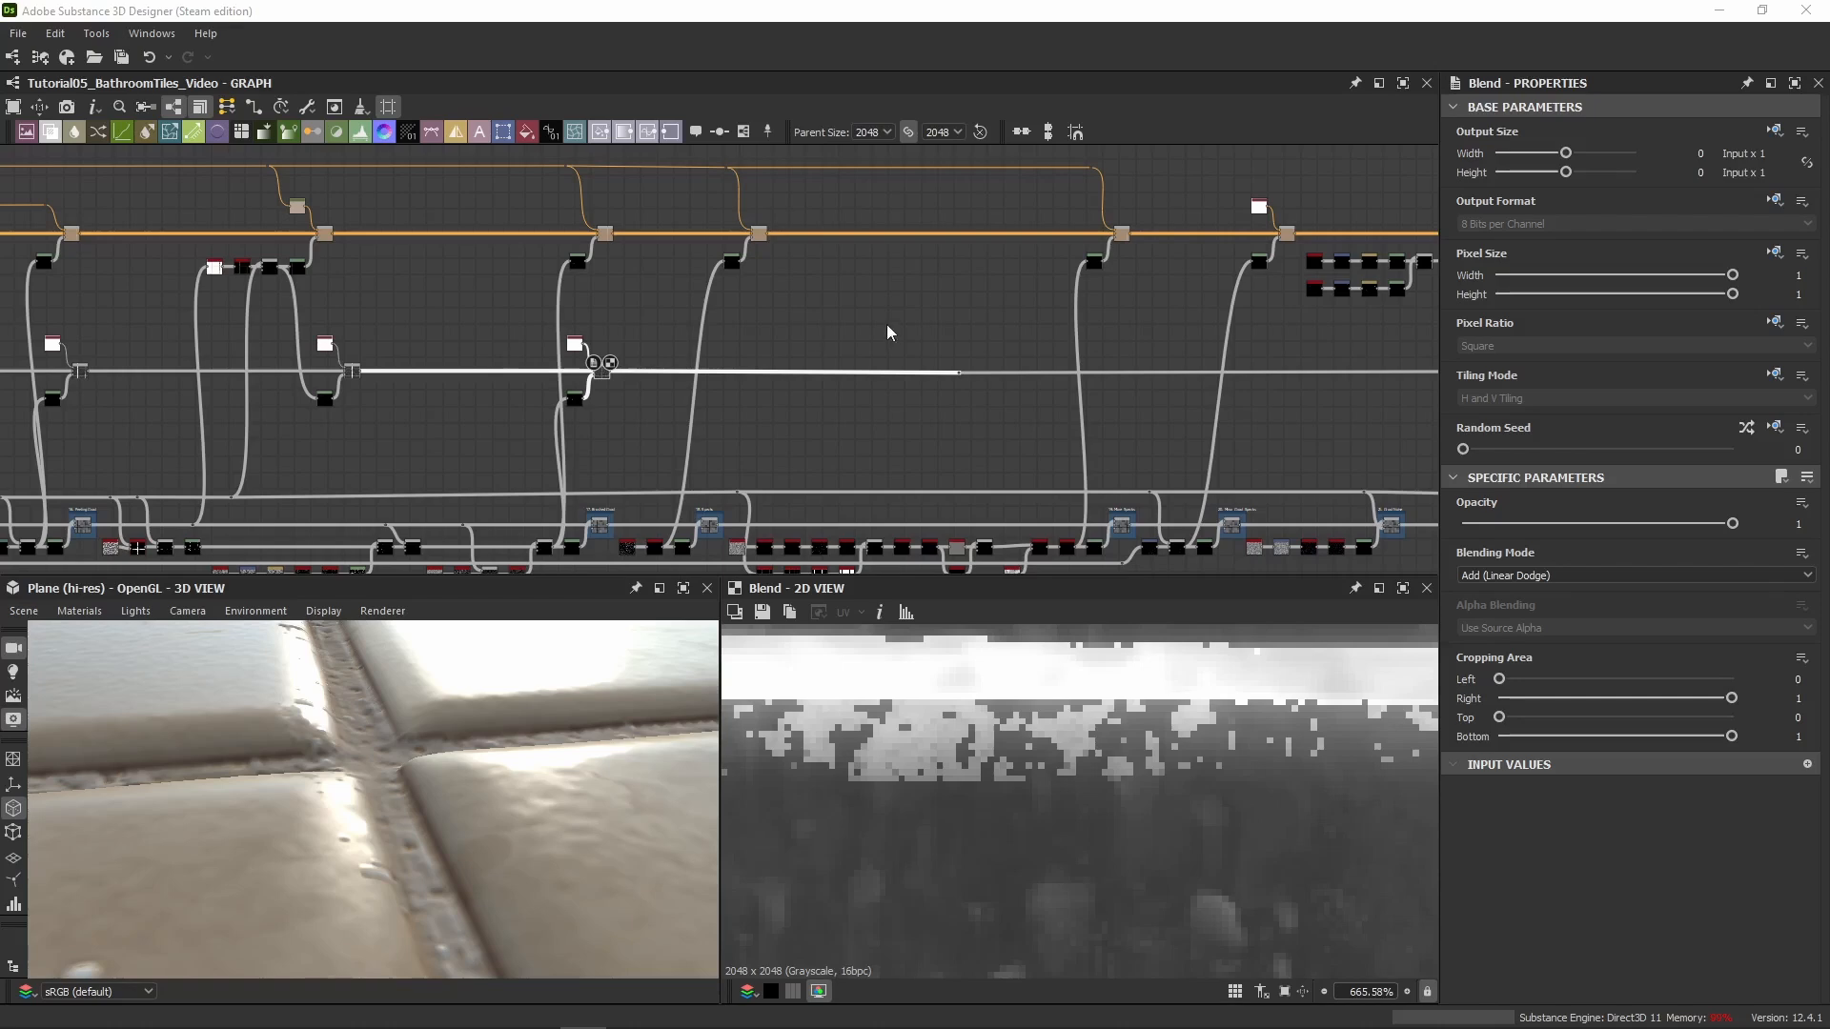
pyautogui.scroll(3, 659, 394)
pyautogui.moveTo(717, 480); pyautogui.dragTo(710, 381, button='middle')
pyautogui.moveTo(761, 289); pyautogui.dragTo(764, 354, button='middle')
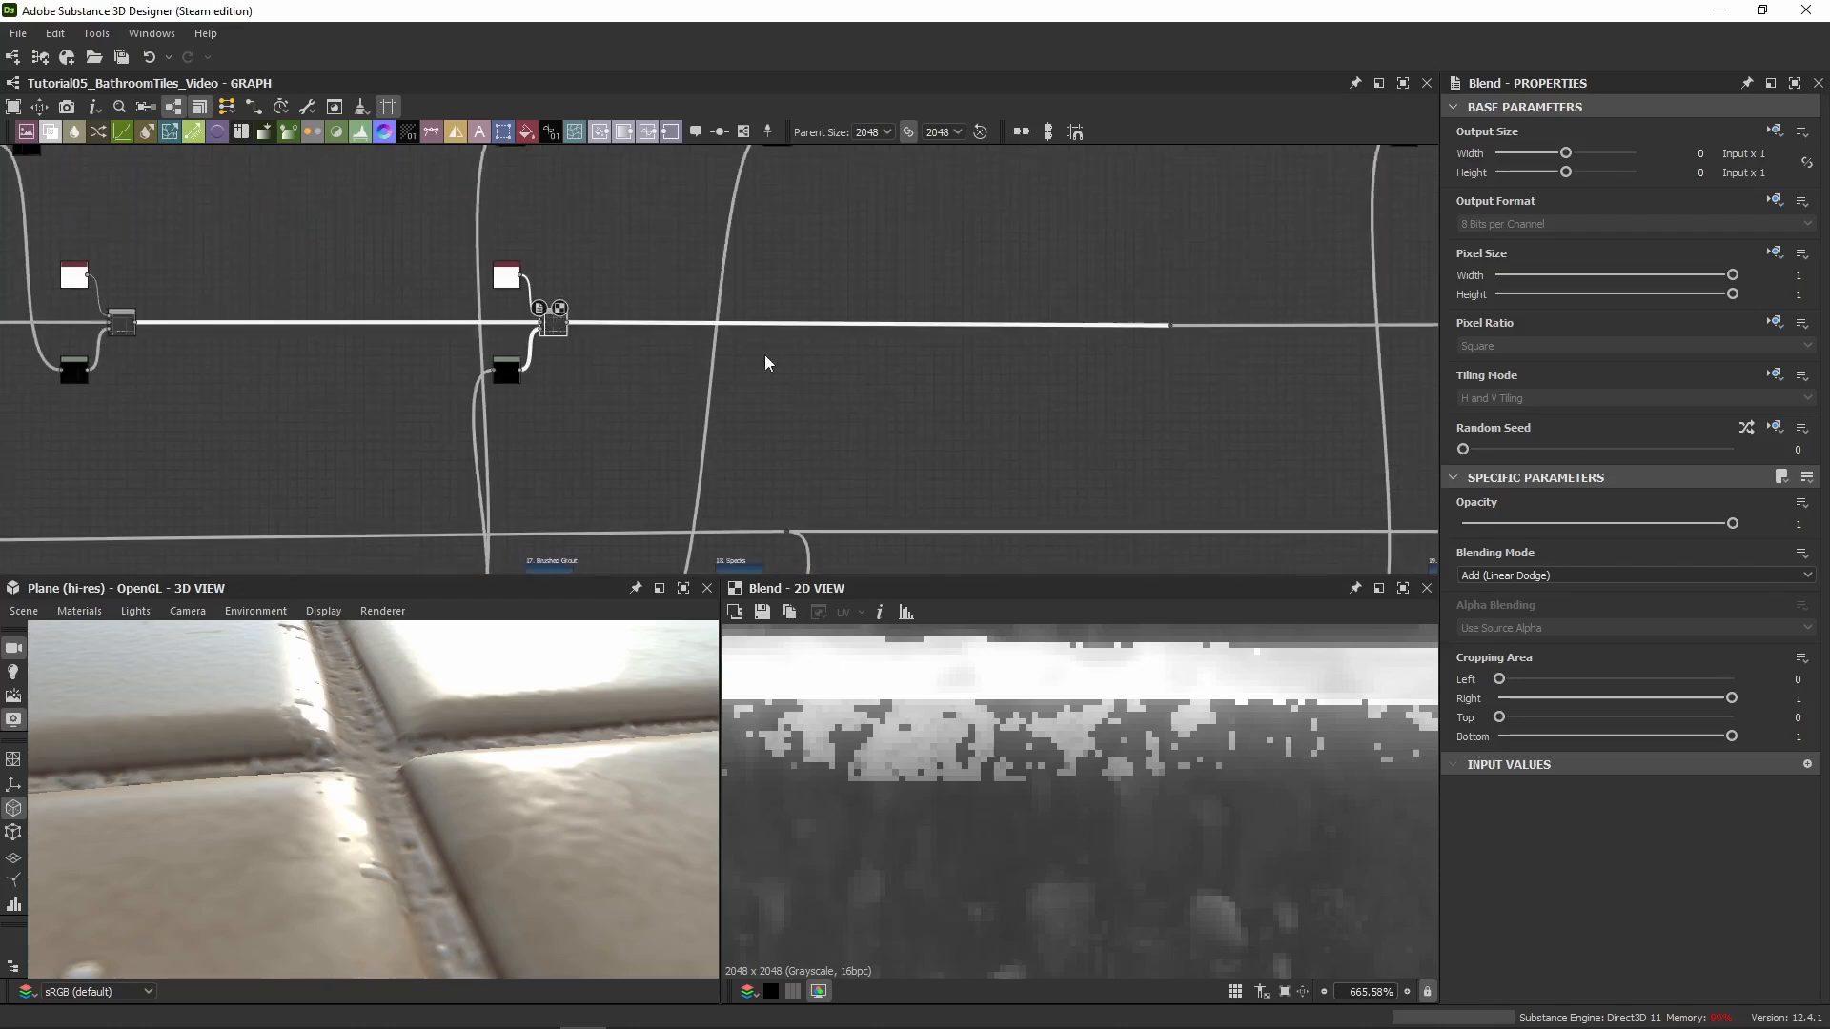
pyautogui.hotkey('ctrl', 'v')
pyautogui.moveTo(754, 365); pyautogui.dragTo(784, 324)
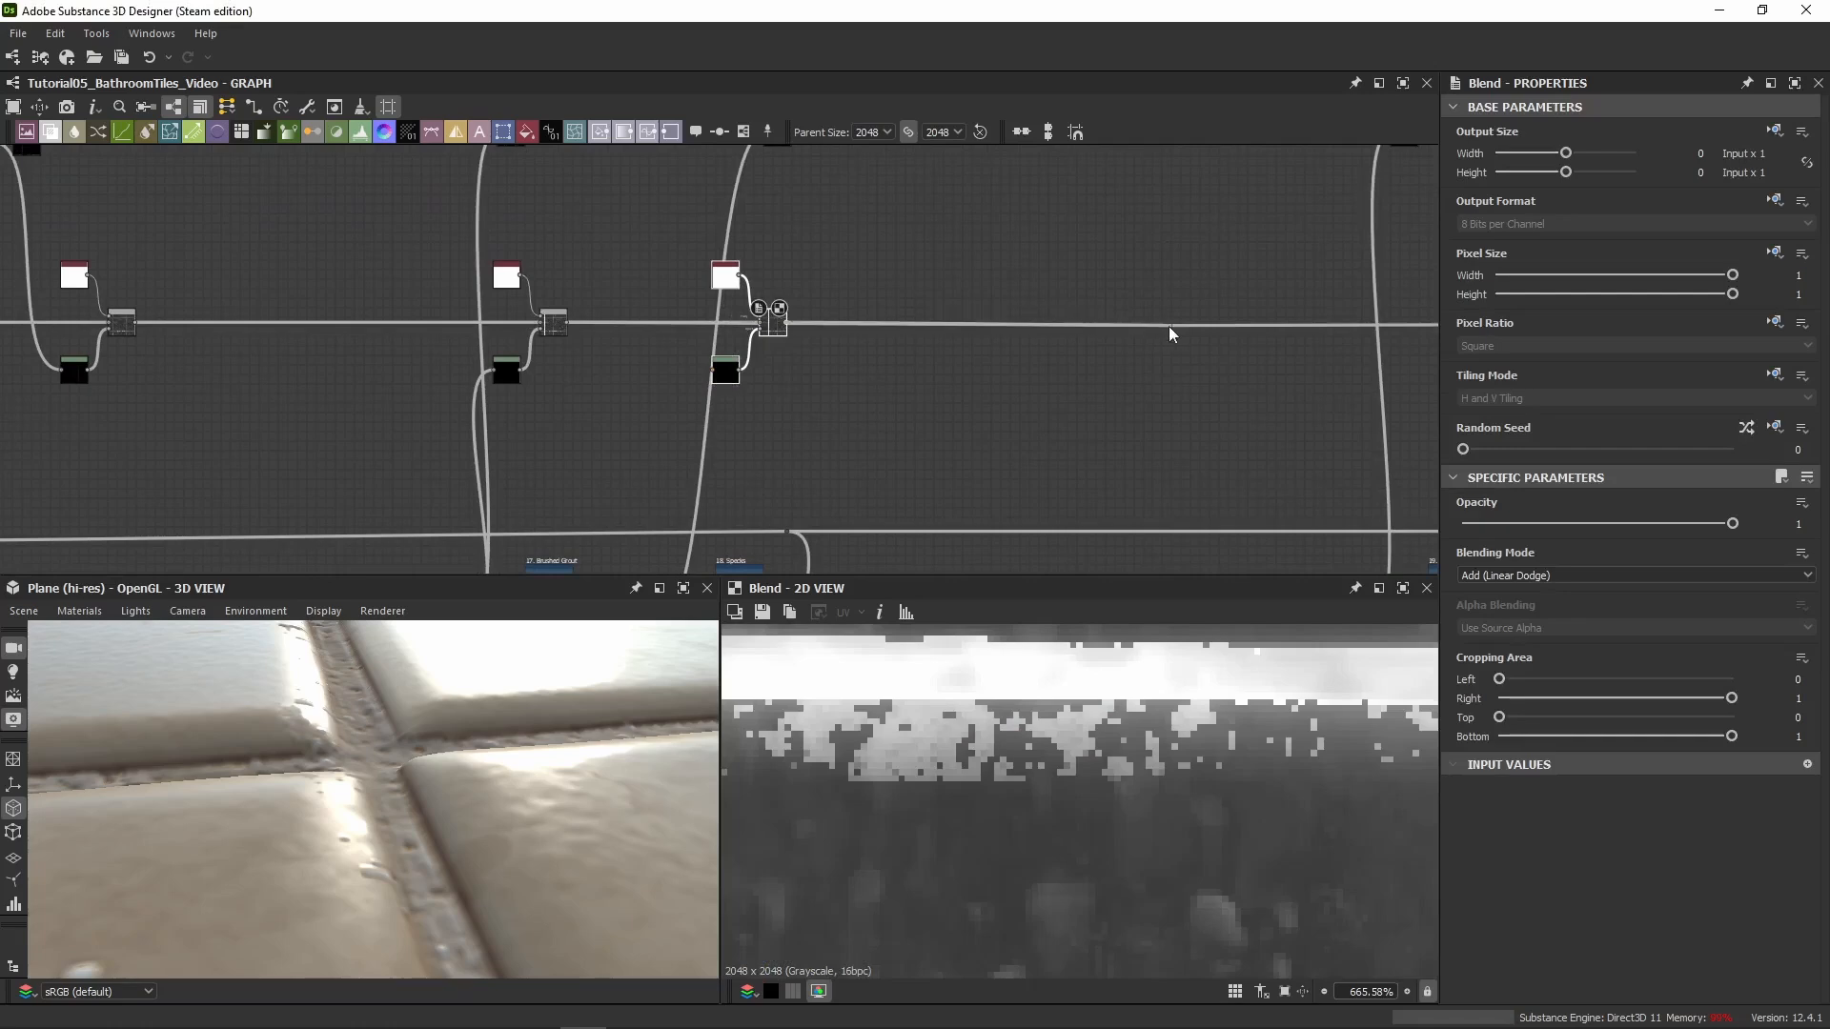
pyautogui.click(878, 265)
# Feed the new group's Levels from the mask ahead of the Specks frame and set its Level Out High to 0.8
pyautogui.moveTo(731, 556); pyautogui.dragTo(715, 442, button='middle')
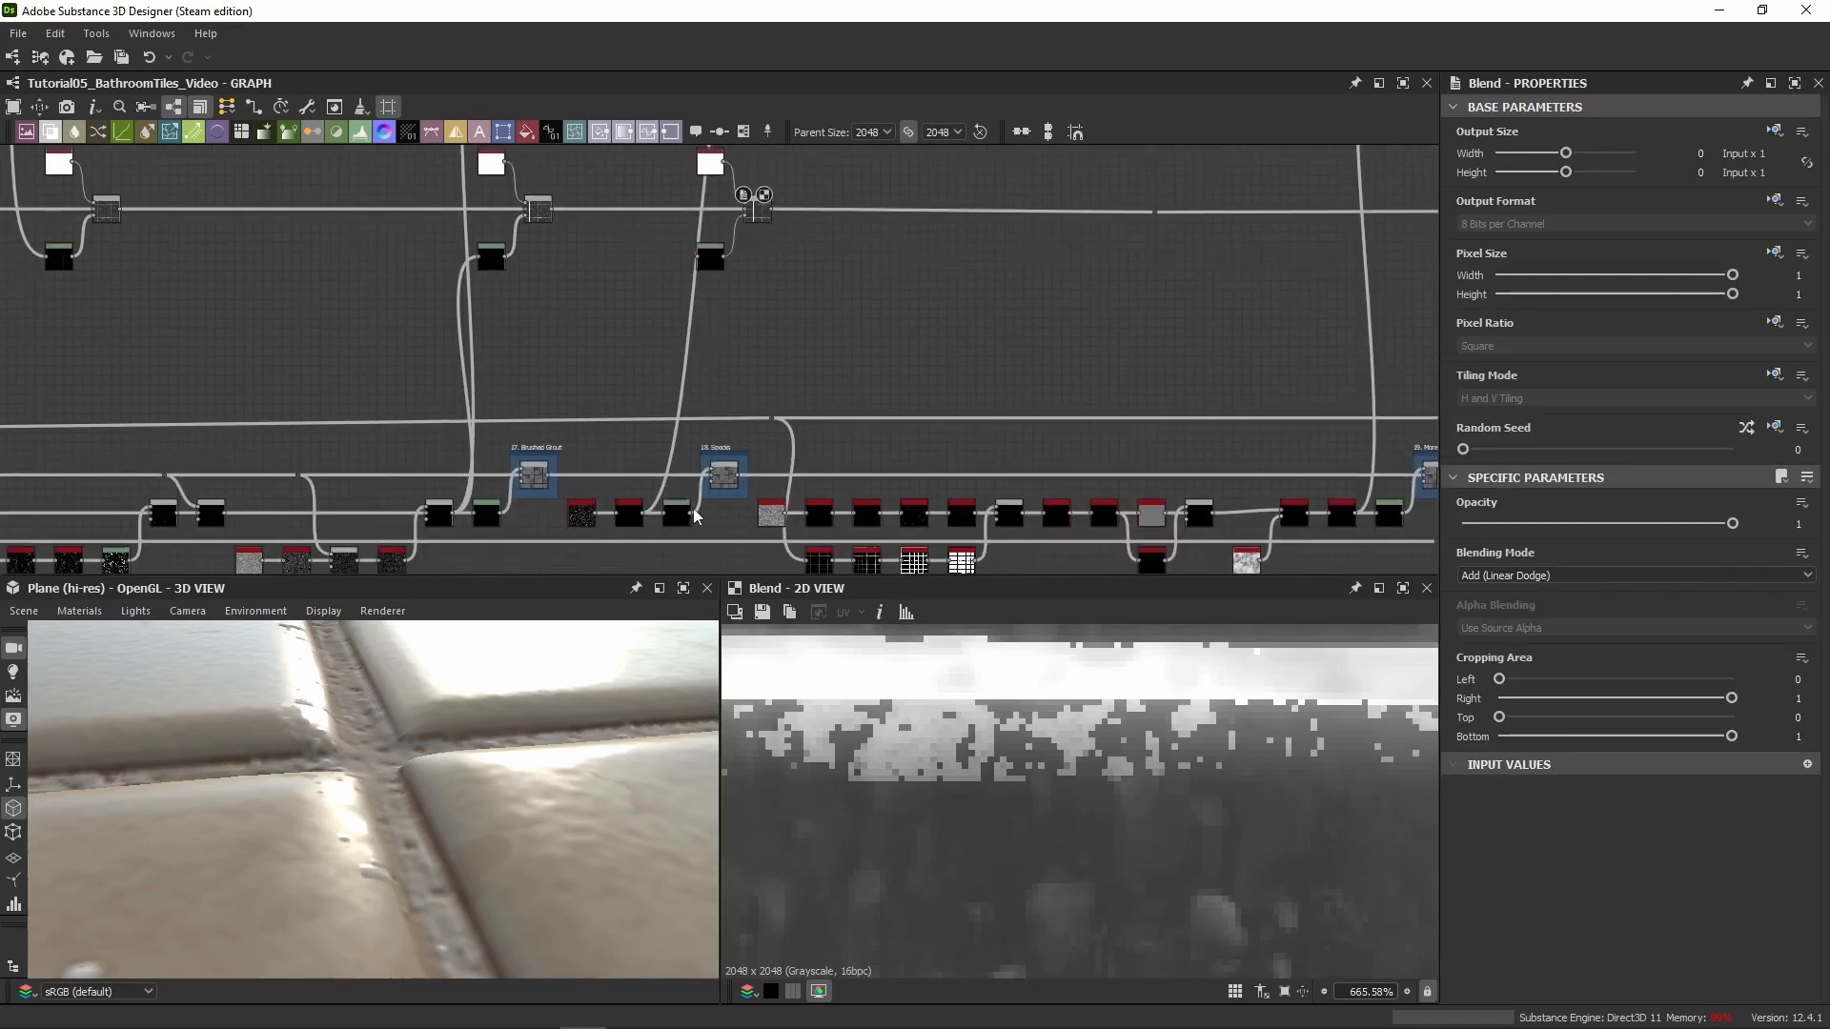
pyautogui.moveTo(643, 515); pyautogui.dragTo(698, 255)
pyautogui.moveTo(792, 211); pyautogui.dragTo(814, 334, button='middle')
pyautogui.scroll(3, 814, 334)
pyautogui.click(743, 334)
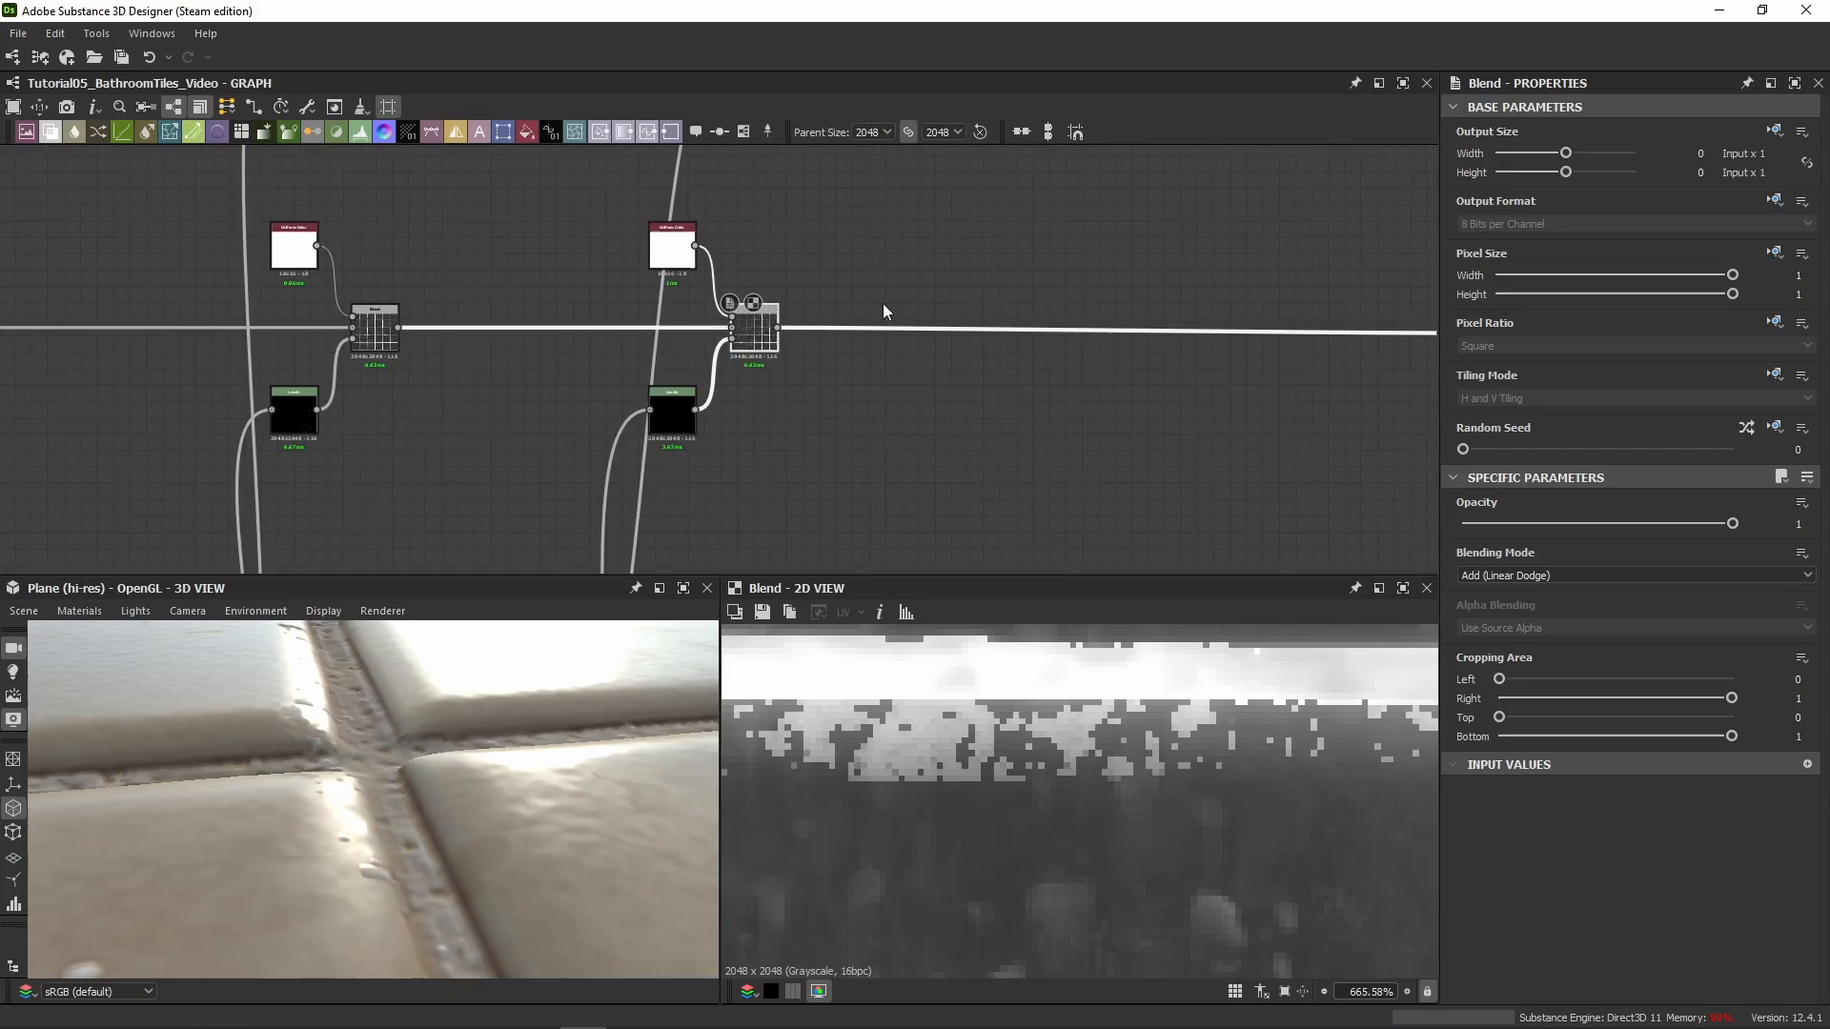
pyautogui.click(681, 424)
pyautogui.moveTo(1010, 272); pyautogui.dragTo(911, 276, button='middle')
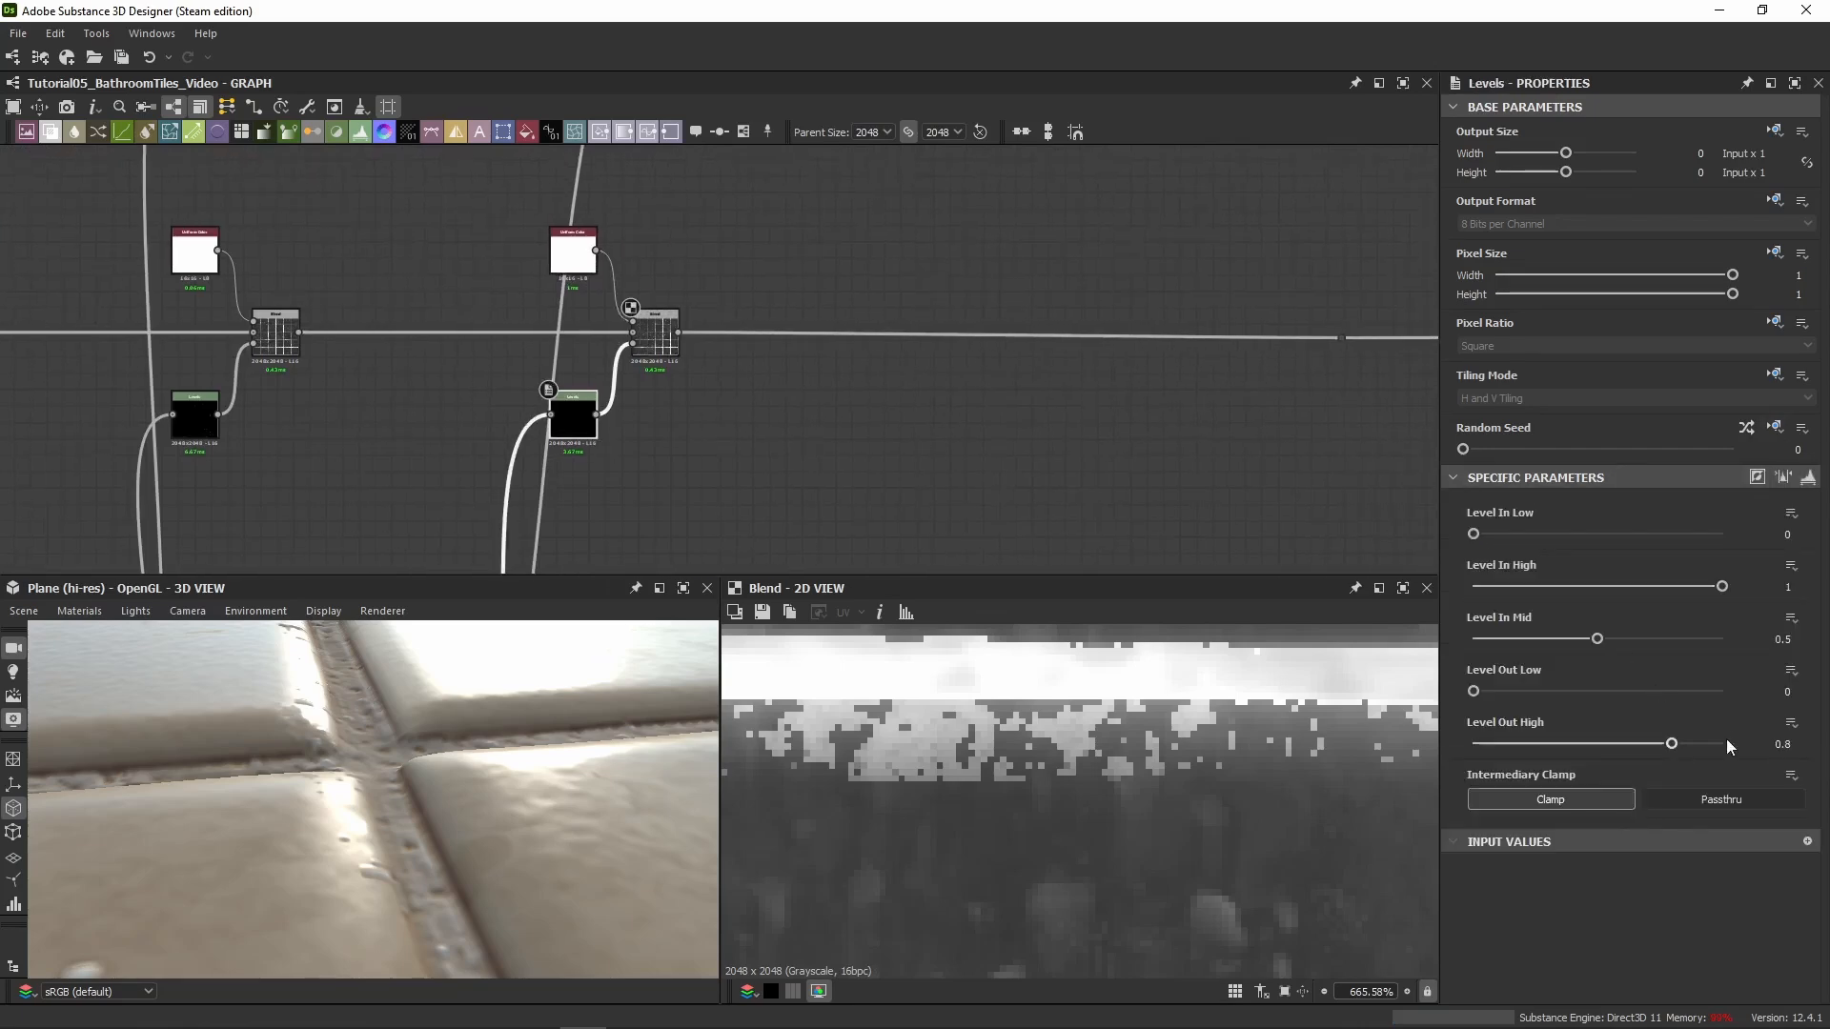
# Paste another Uniform Color, Levels and Blend group above the More Specks frame and connect the chain line to its Blend
pyautogui.moveTo(808, 329); pyautogui.dragTo(463, 316, button='middle')
pyautogui.scroll(-4, 811, 326)
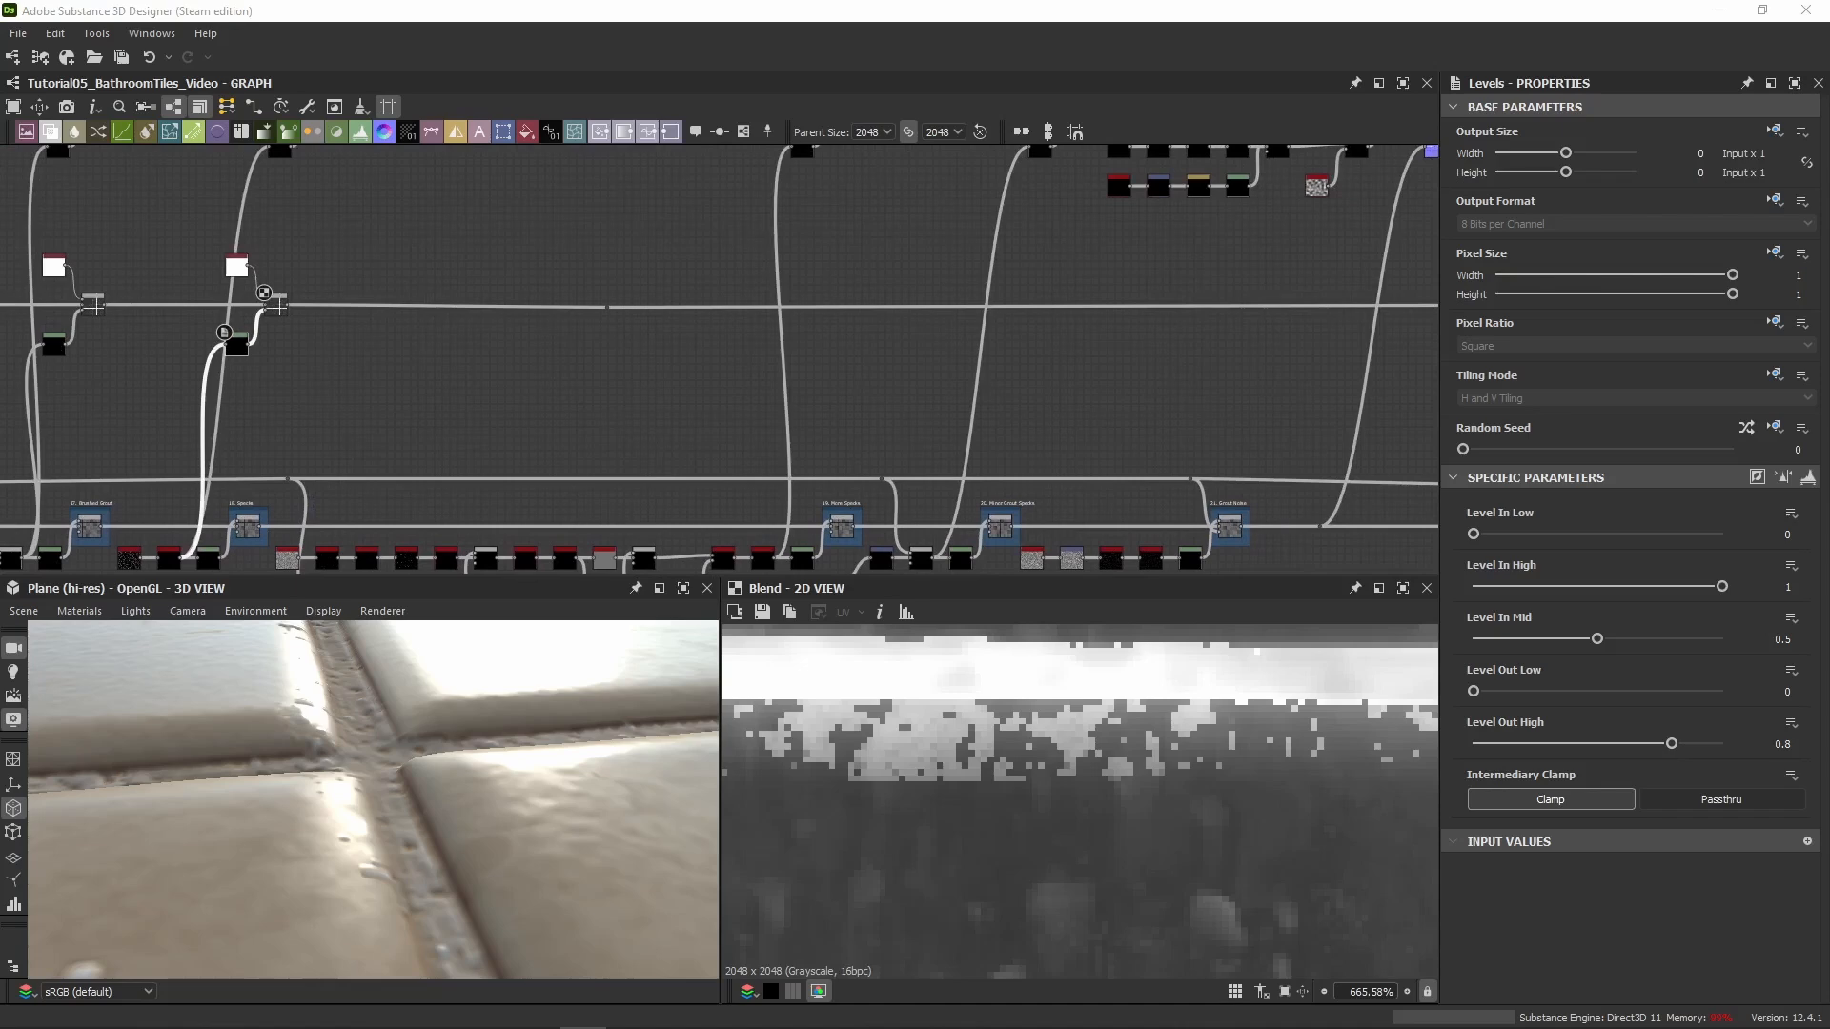
pyautogui.scroll(3, 829, 376)
pyautogui.hotkey('ctrl', 'v')
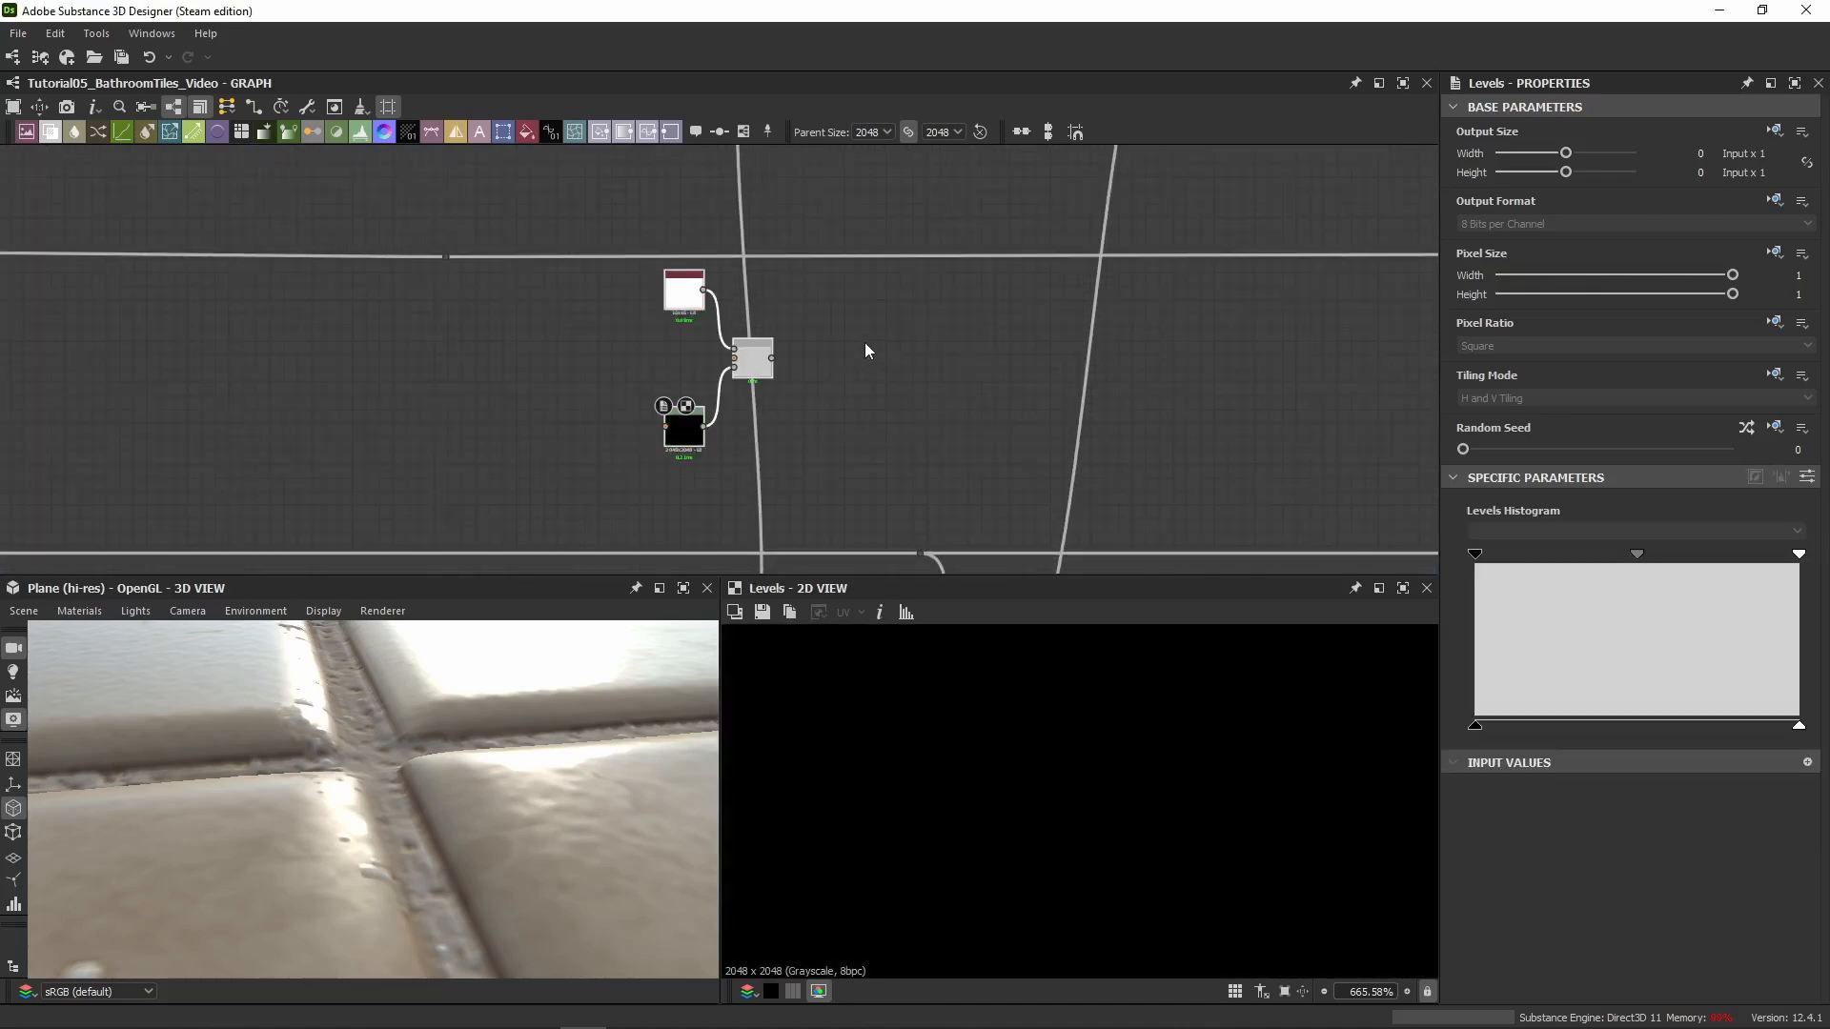
pyautogui.moveTo(751, 368); pyautogui.dragTo(892, 268)
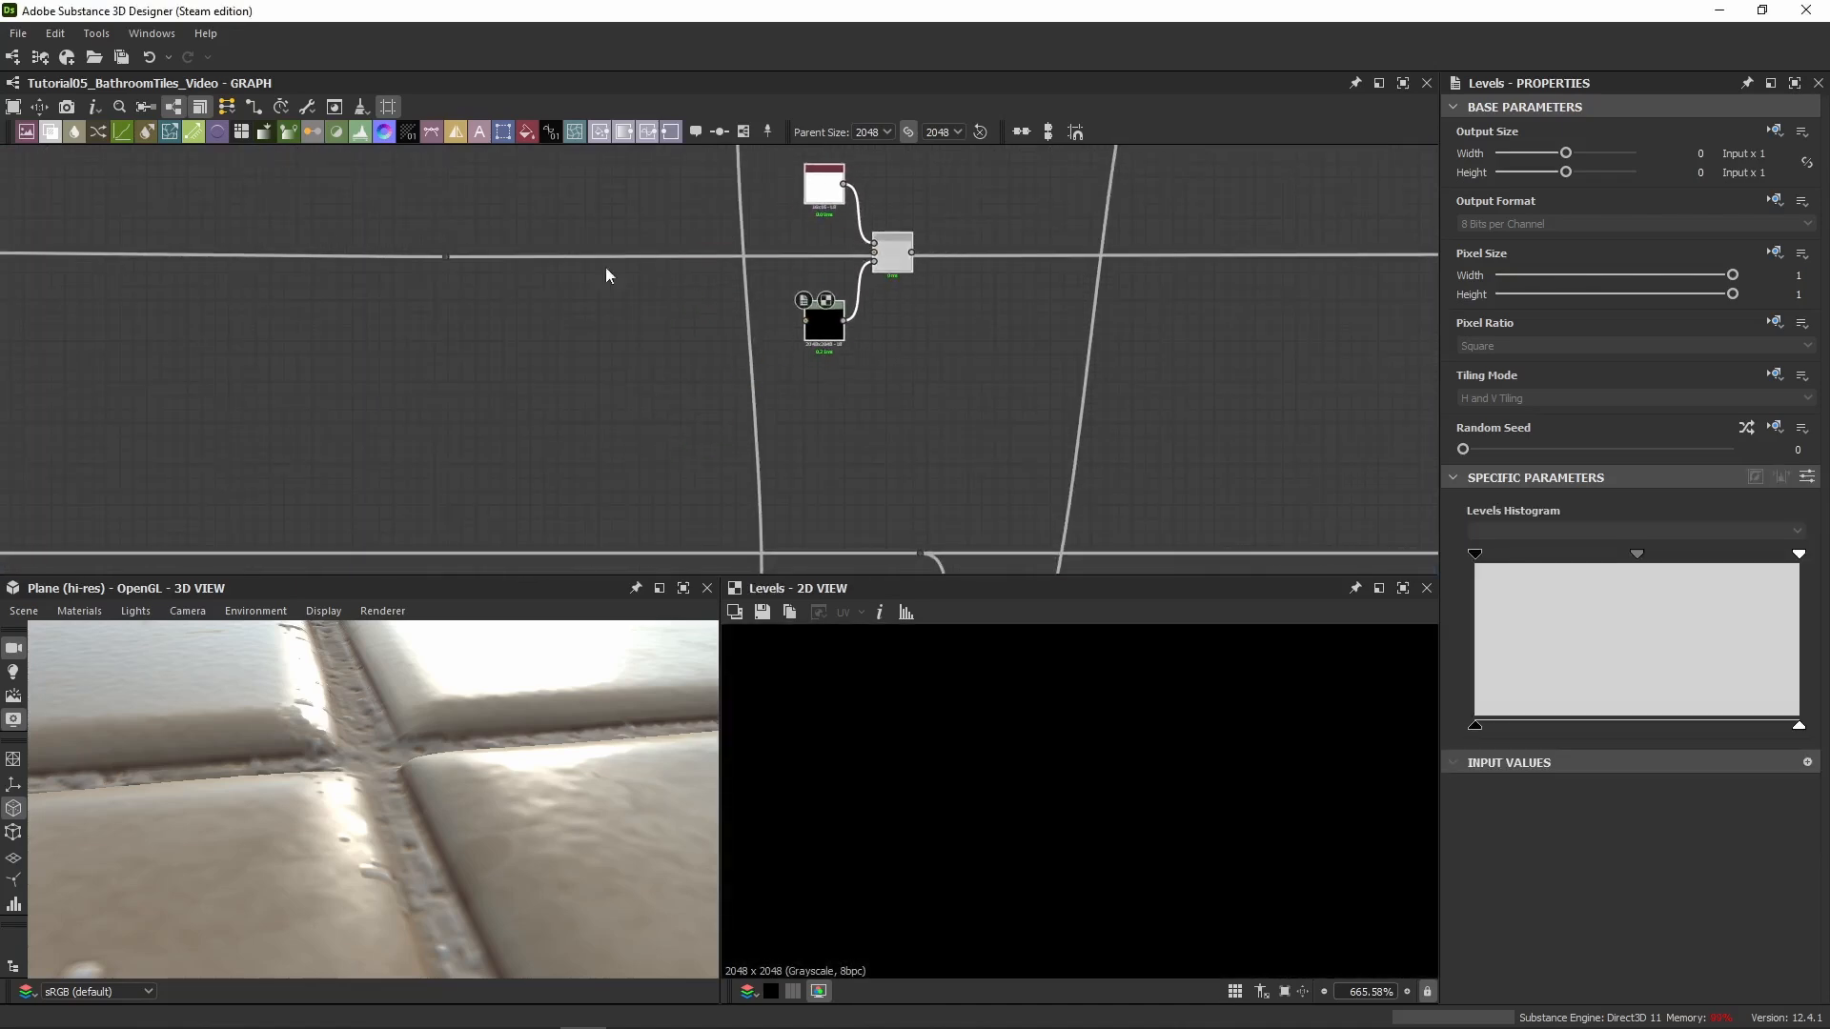
pyautogui.moveTo(452, 258); pyautogui.dragTo(873, 252)
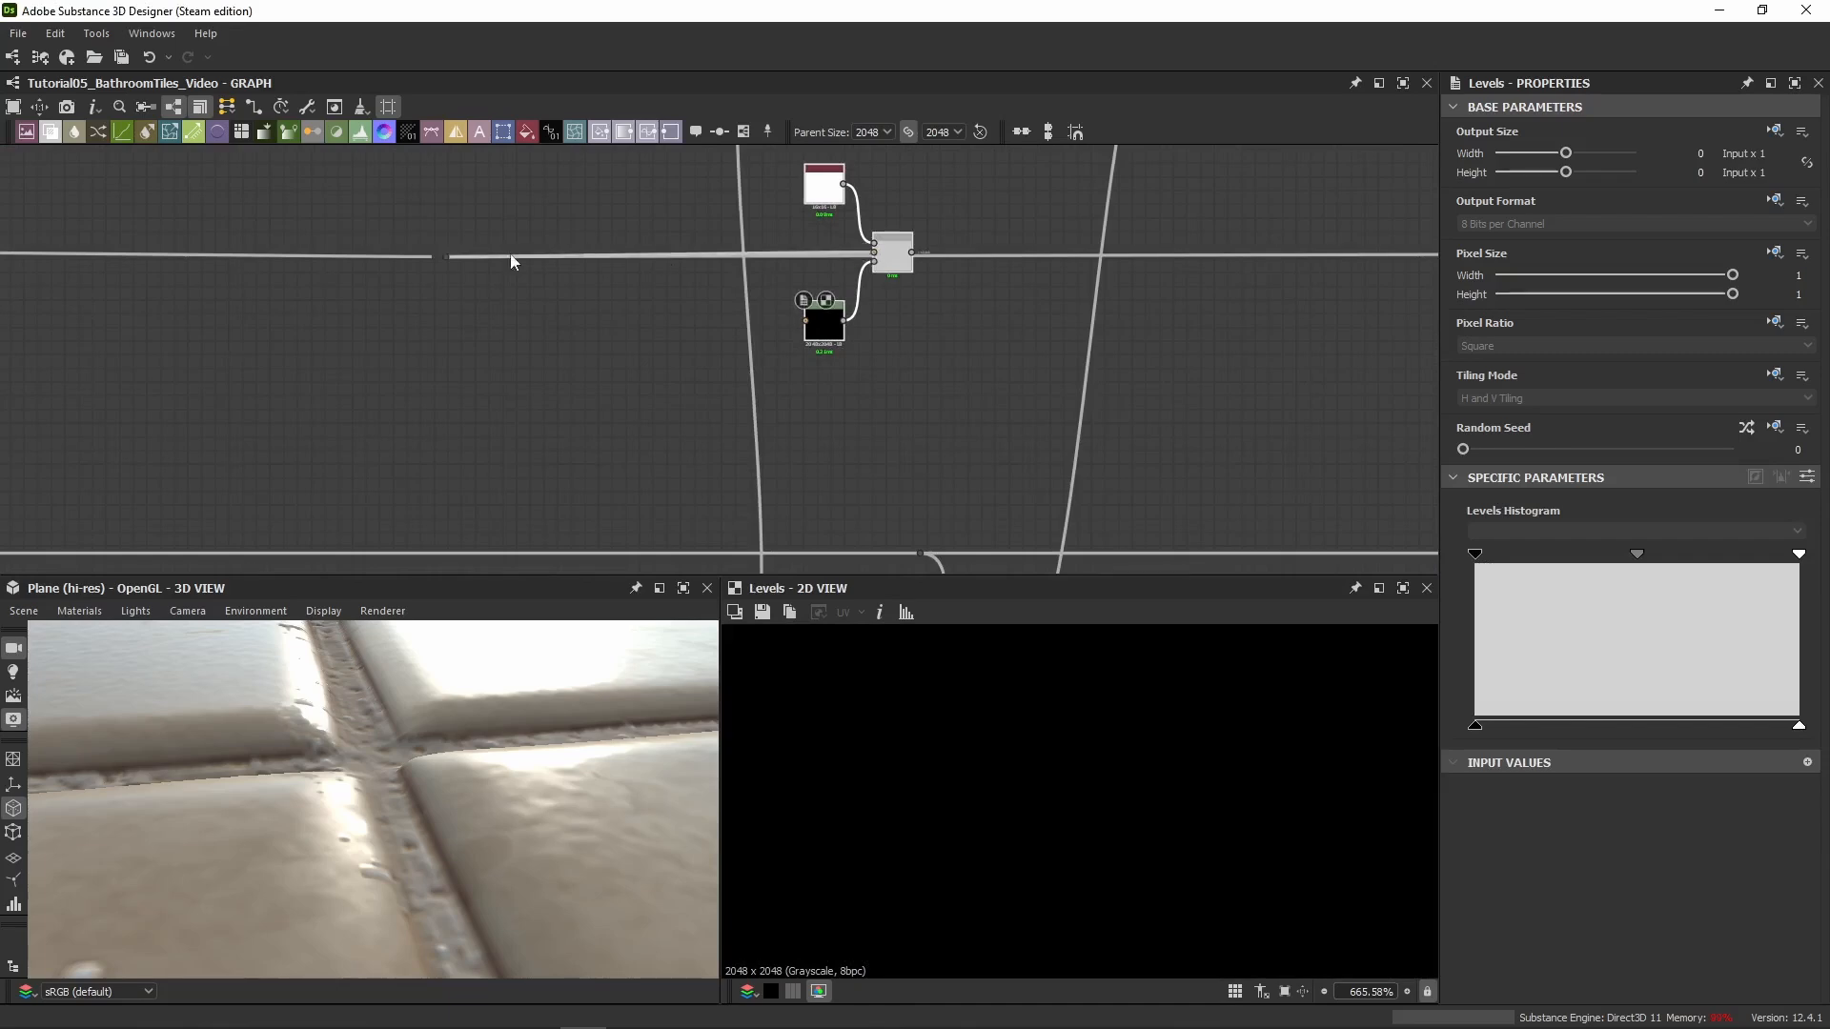
# Replace the reroute dot ahead of the new Blend with one after it, and connect the Blend's output to that dot
pyautogui.click(445, 258)
pyautogui.press('Delete')
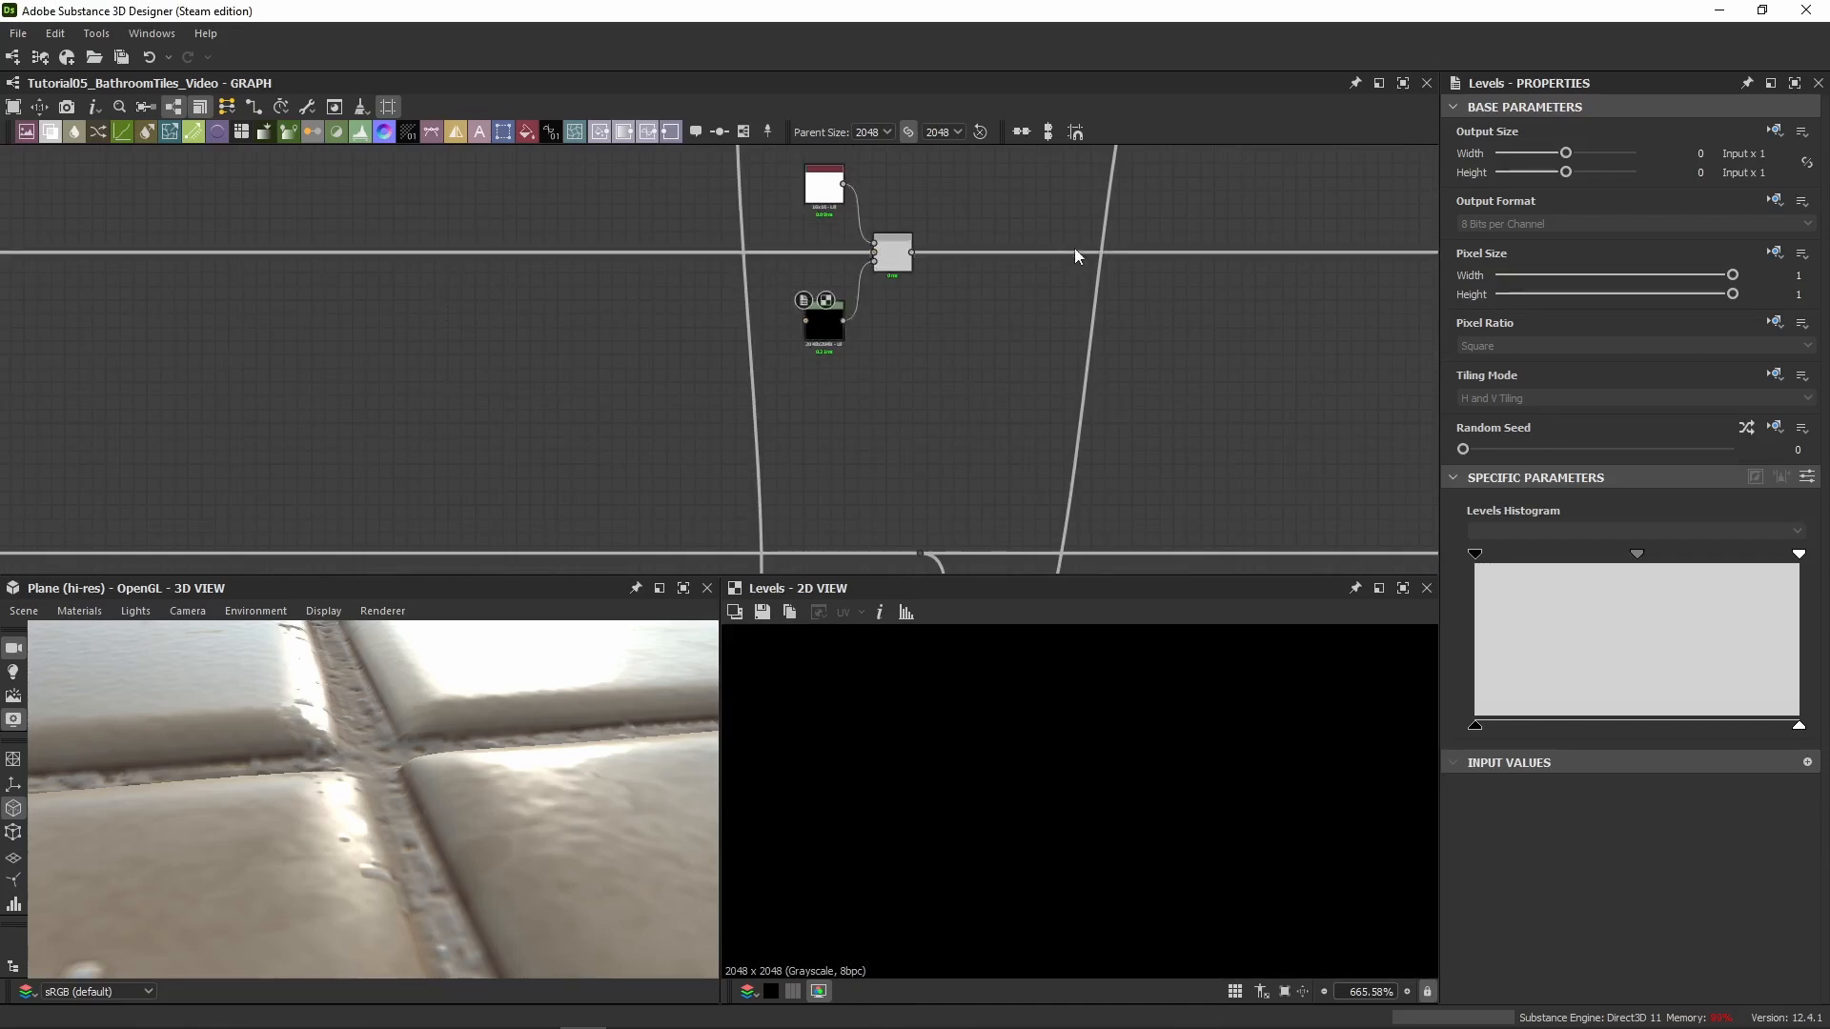
pyautogui.keyDown('alt'); pyautogui.click(1043, 253); pyautogui.keyUp('alt')
pyautogui.moveTo(902, 252); pyautogui.dragTo(904, 280)
pyautogui.moveTo(1044, 254); pyautogui.dragTo(1048, 254)
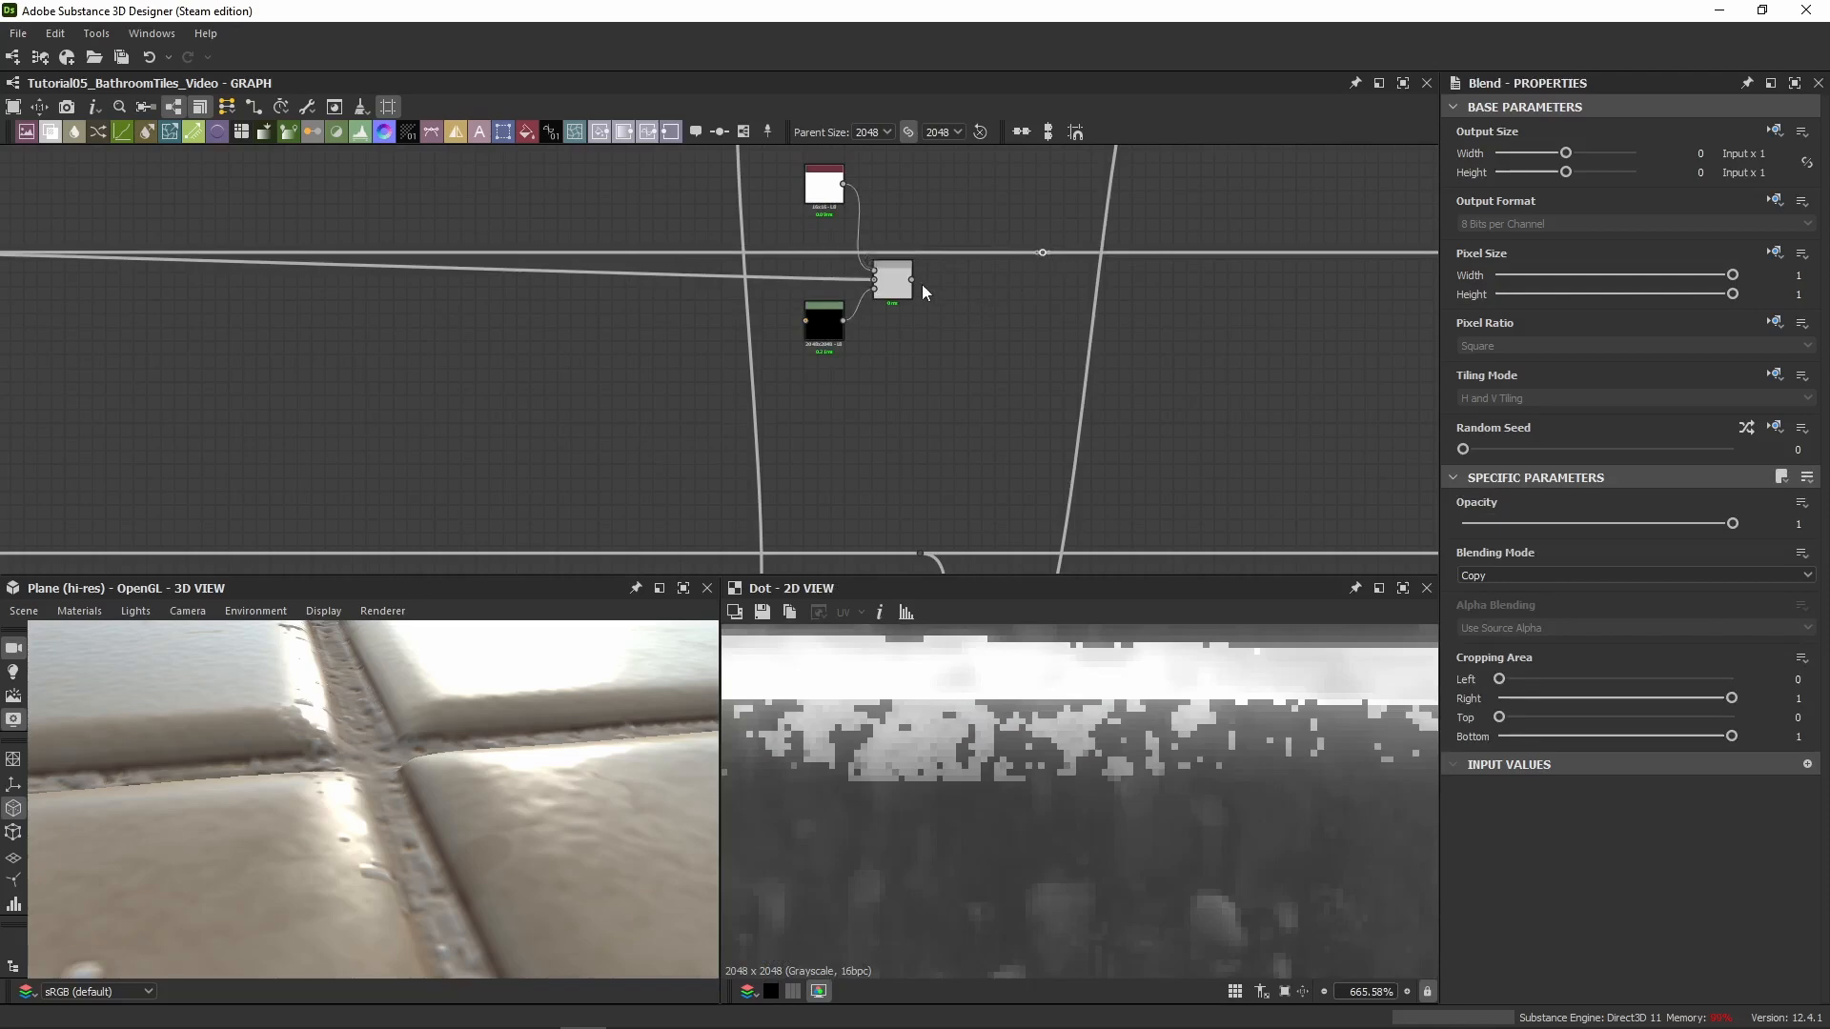
pyautogui.moveTo(912, 280)
pyautogui.mouseDown()
pyautogui.moveTo(1041, 253)
pyautogui.moveTo(894, 274)
pyautogui.moveTo(894, 258)
pyautogui.mouseUp()
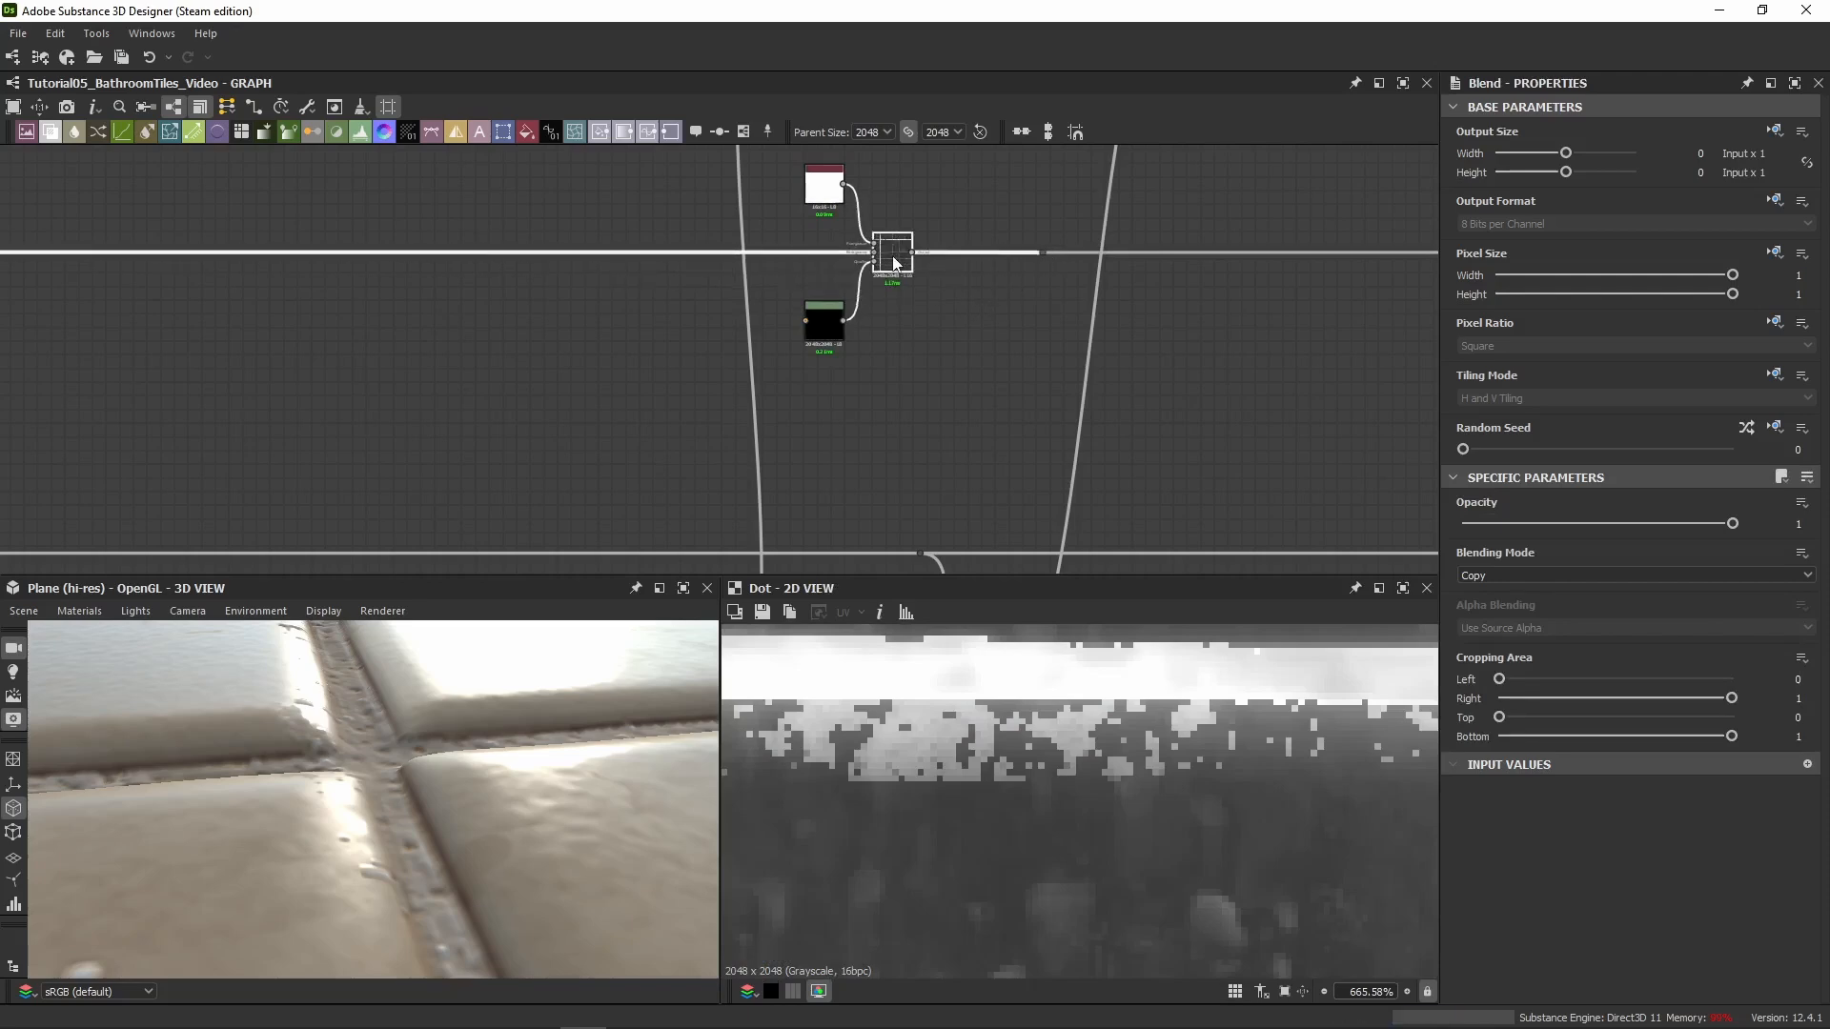
# Feed the newly pasted Levels from the mask ahead of the More Specks frame and show its parameters as sliders
pyautogui.scroll(-3, 846, 332)
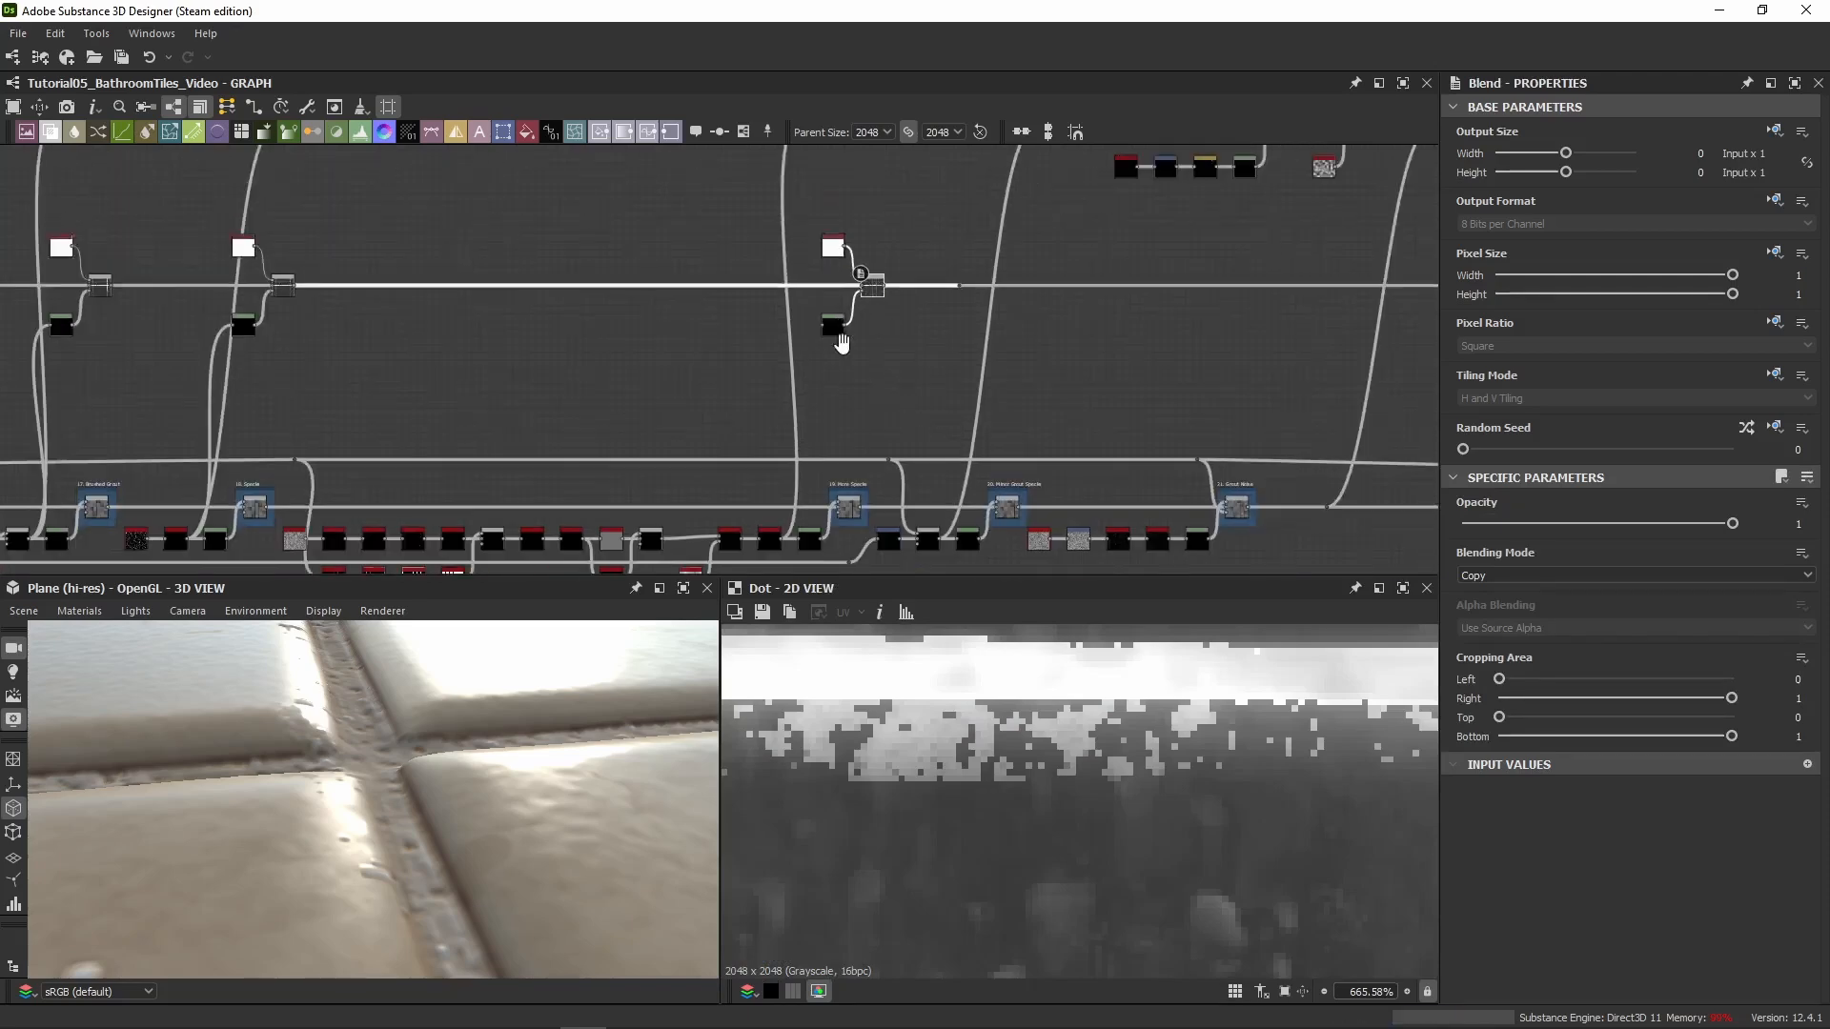
pyautogui.moveTo(845, 339); pyautogui.dragTo(818, 257, button='middle')
pyautogui.moveTo(758, 459); pyautogui.dragTo(799, 246)
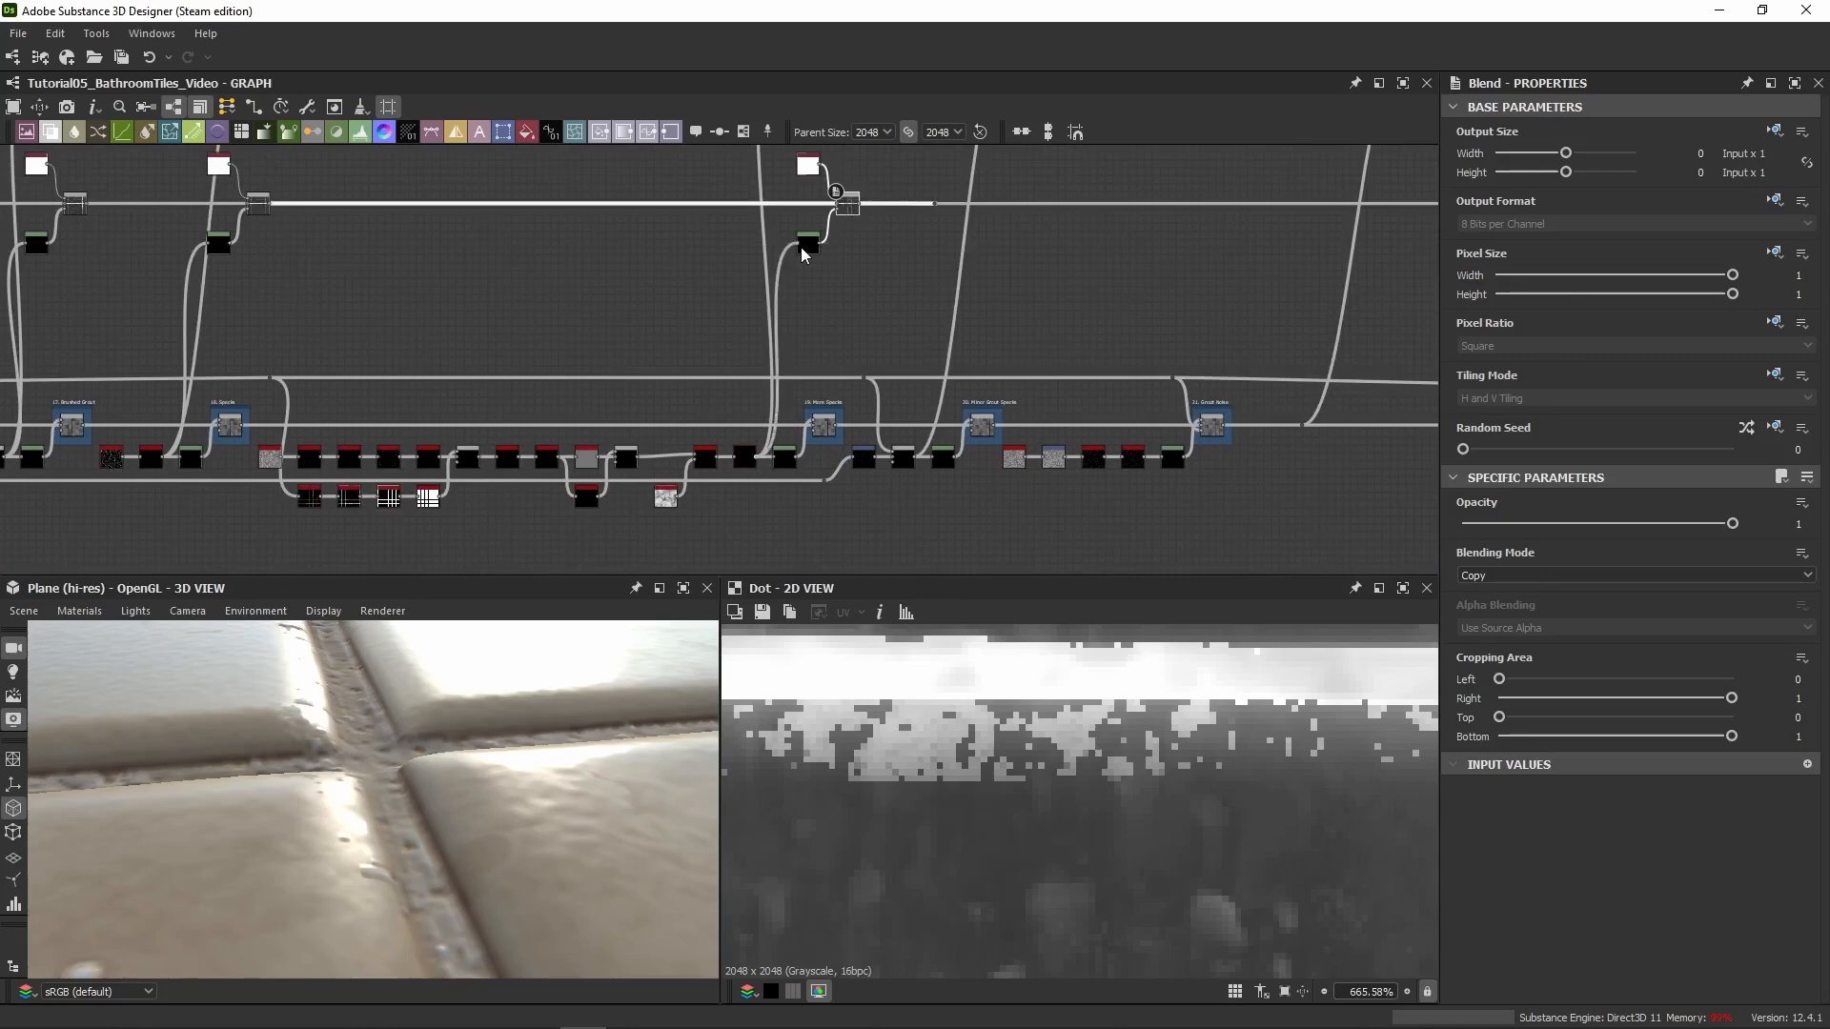
pyautogui.click(807, 245)
pyautogui.click(1808, 478)
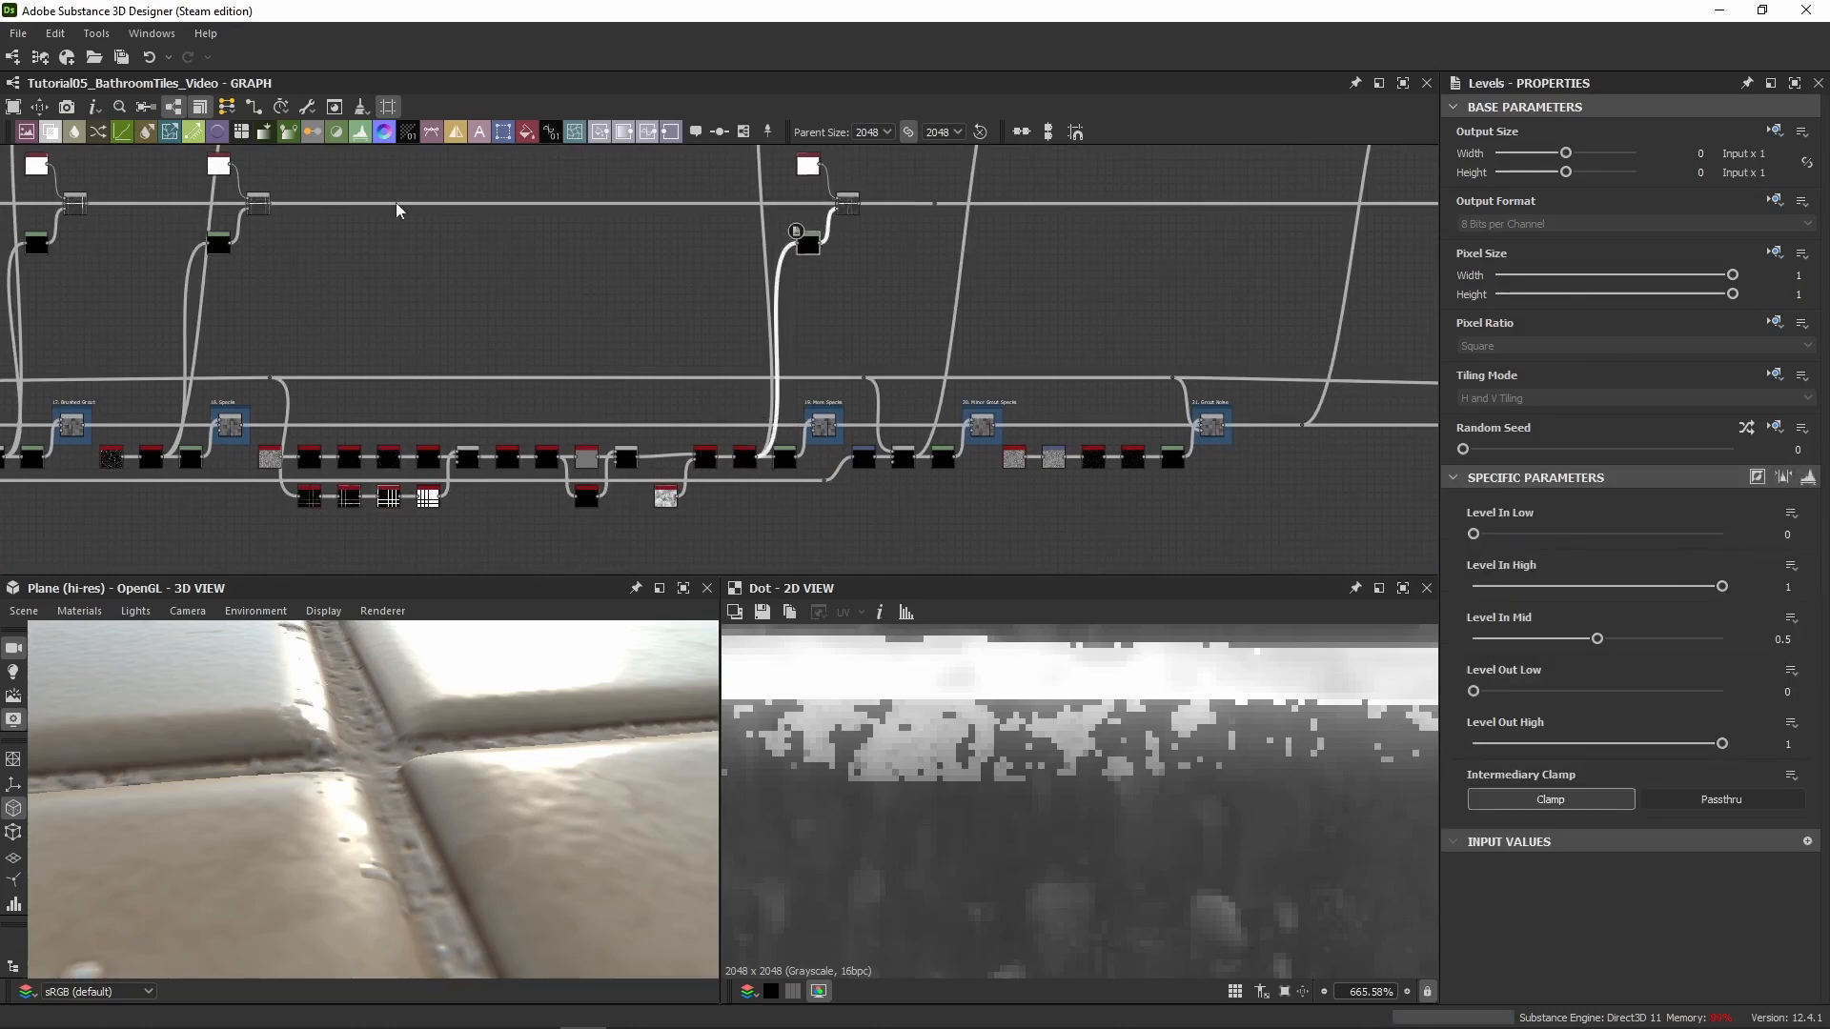
# Compare the new chain Blend, its Levels mask and the More Specks frame's Blend in the 2D view
pyautogui.scroll(3, 840, 213)
pyautogui.moveTo(840, 213); pyautogui.dragTo(856, 355, button='middle')
pyautogui.click(858, 351)
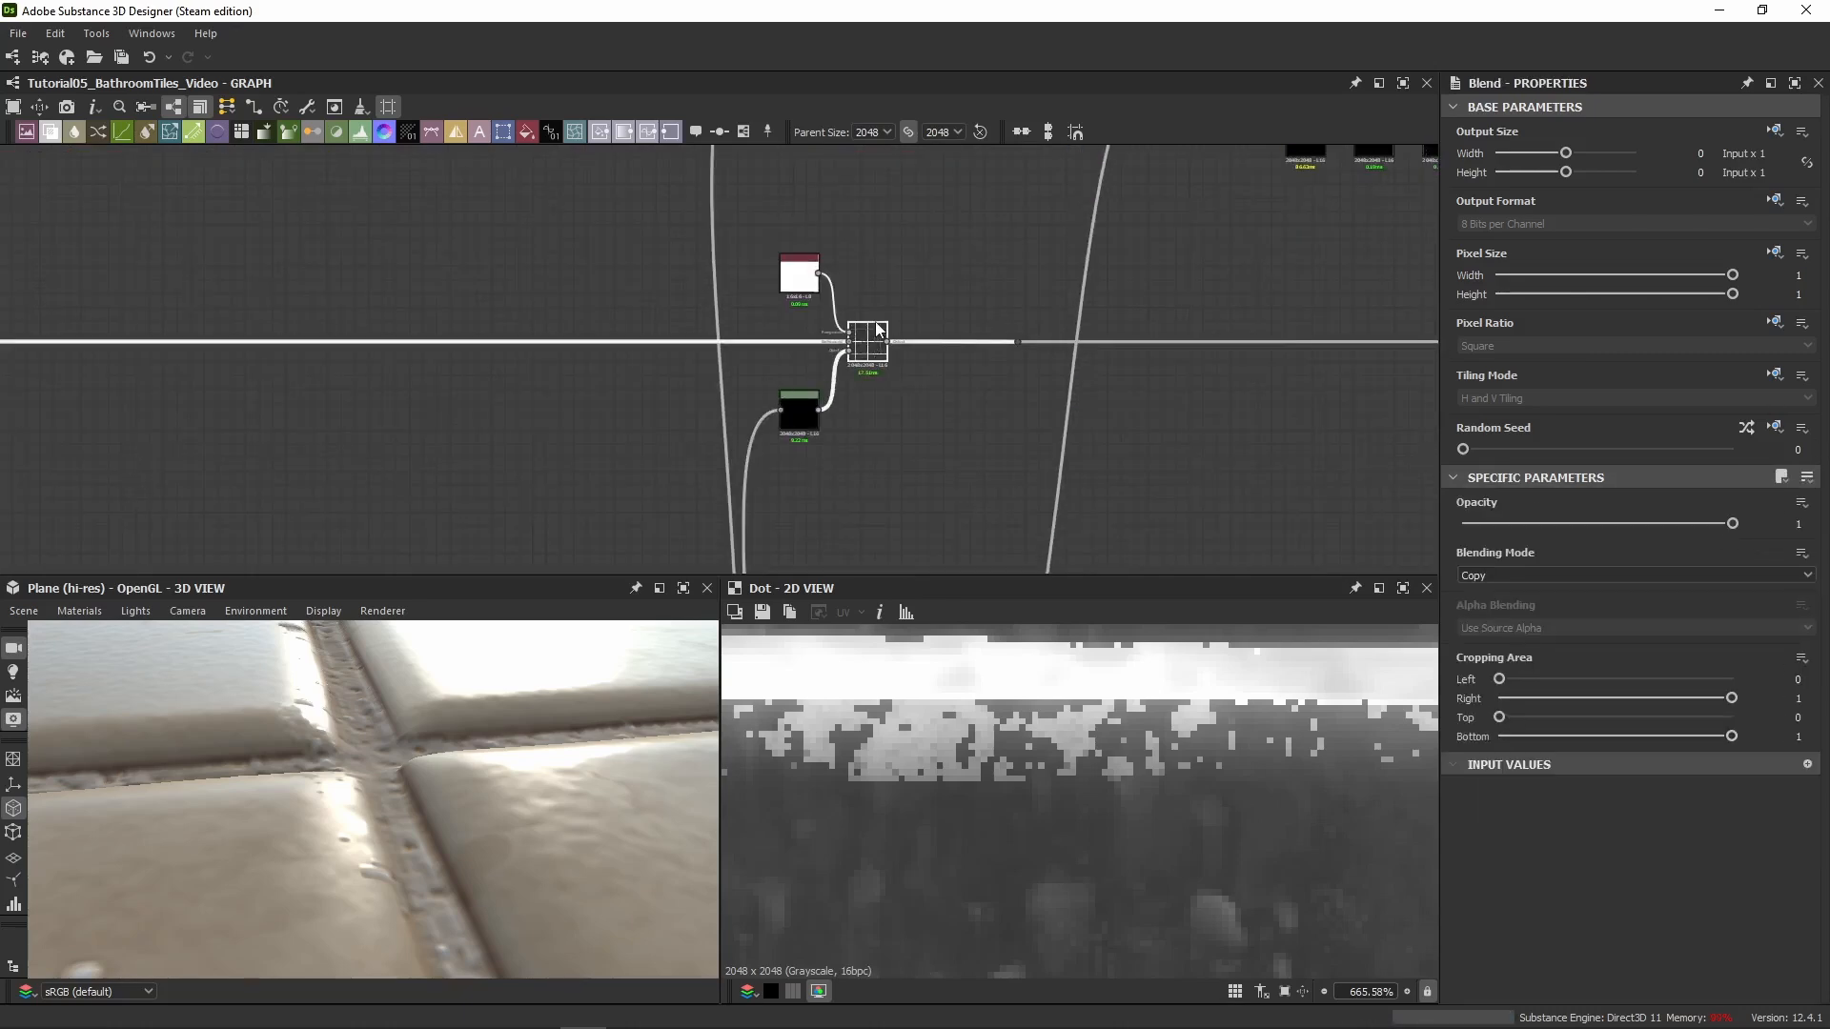
pyautogui.doubleClick(878, 329)
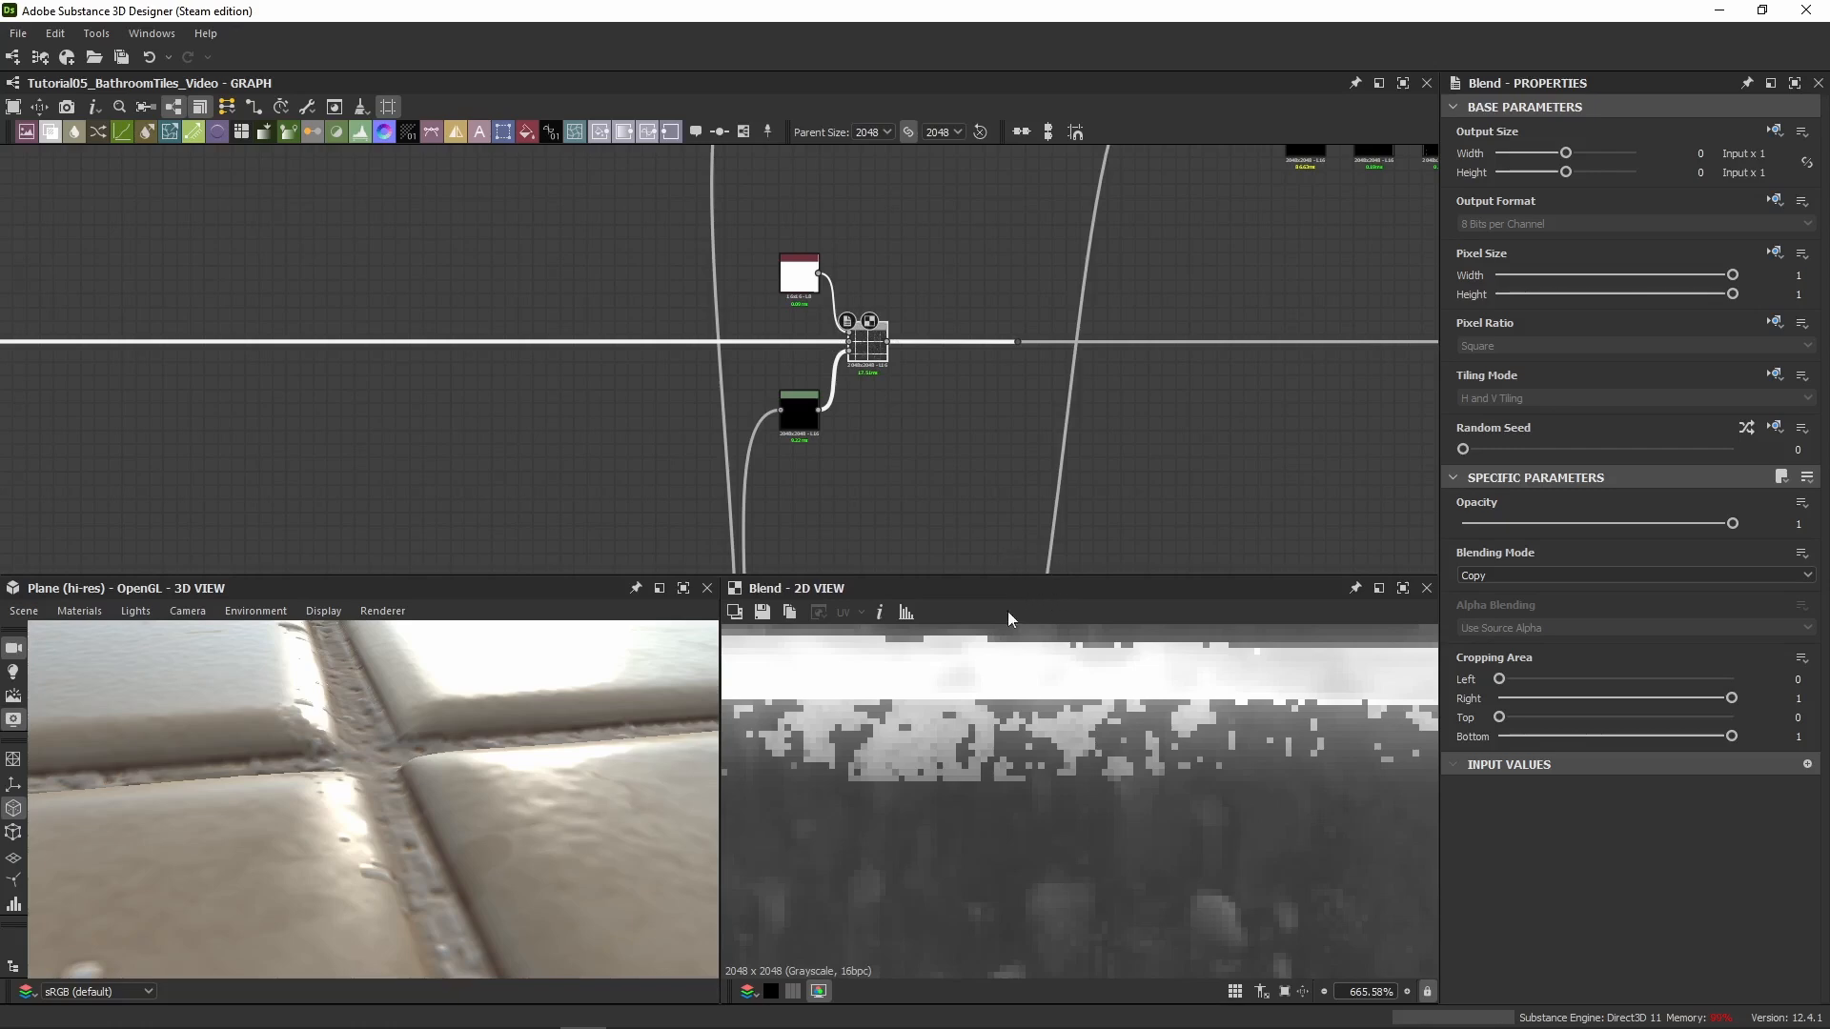
pyautogui.doubleClick(798, 412)
pyautogui.scroll(5, 891, 449)
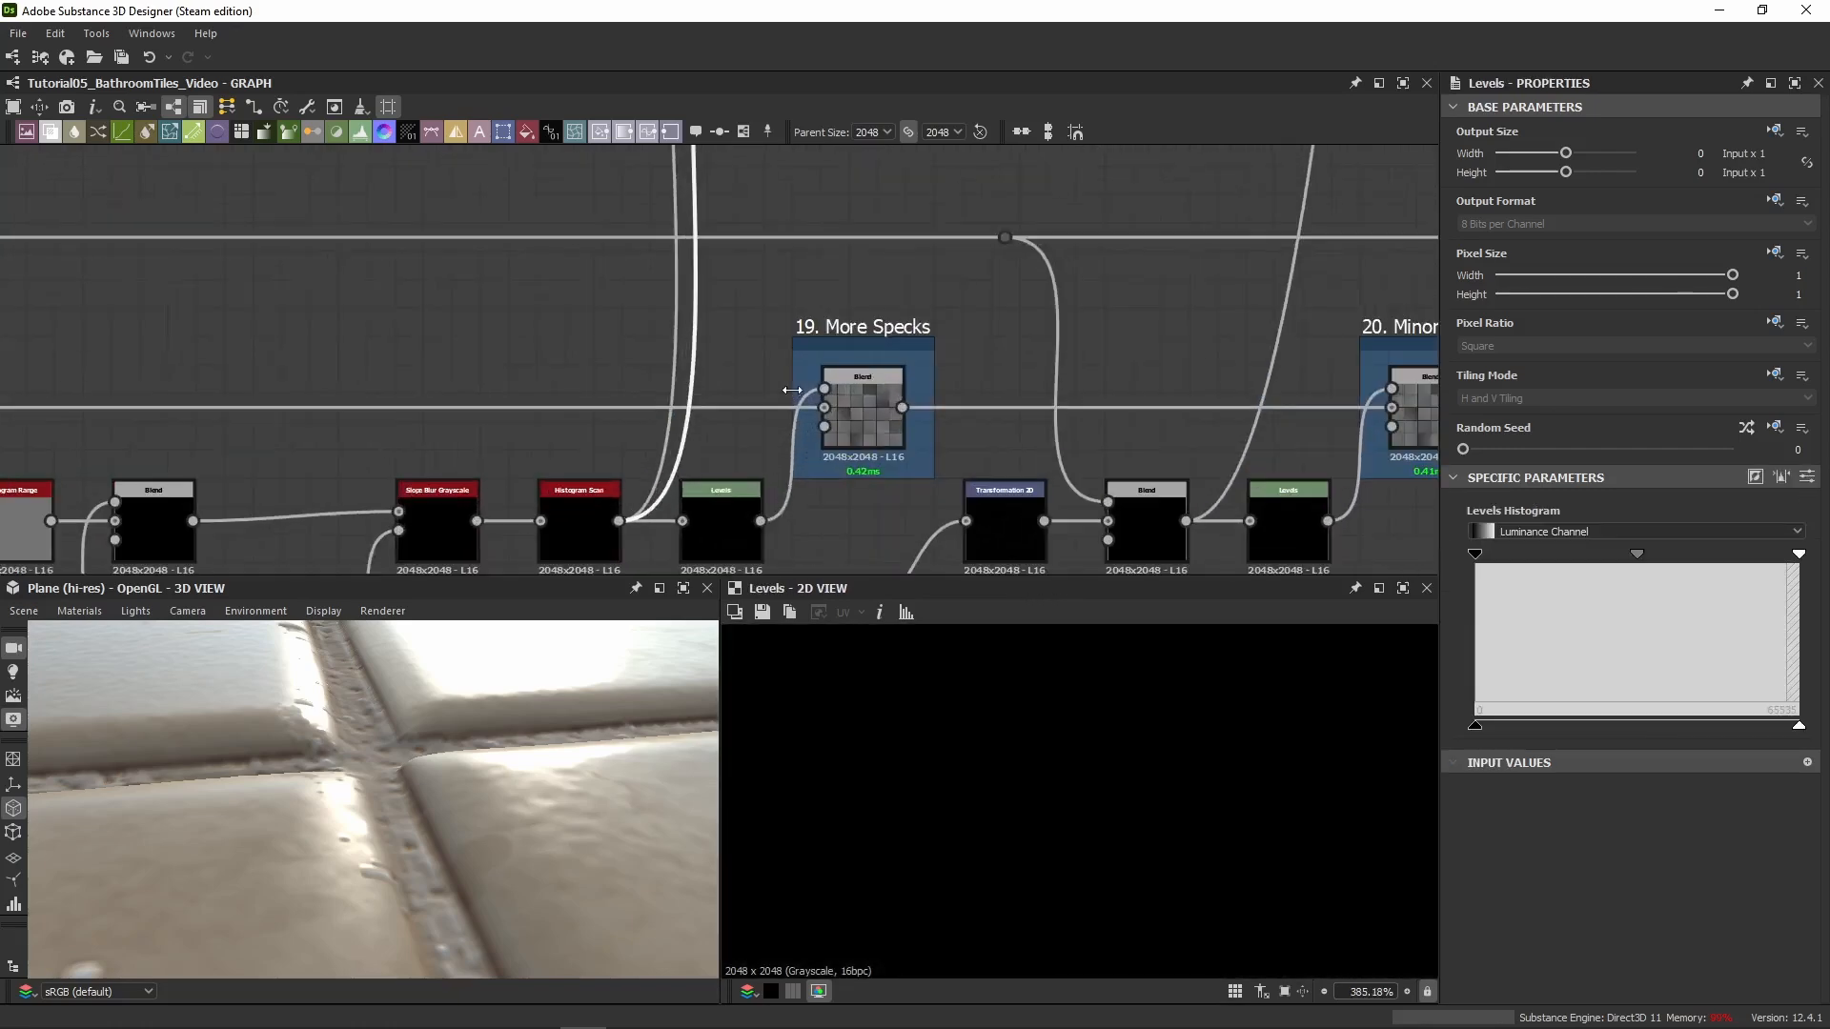
pyautogui.doubleClick(844, 459)
pyautogui.moveTo(887, 263); pyautogui.dragTo(855, 397, button='middle')
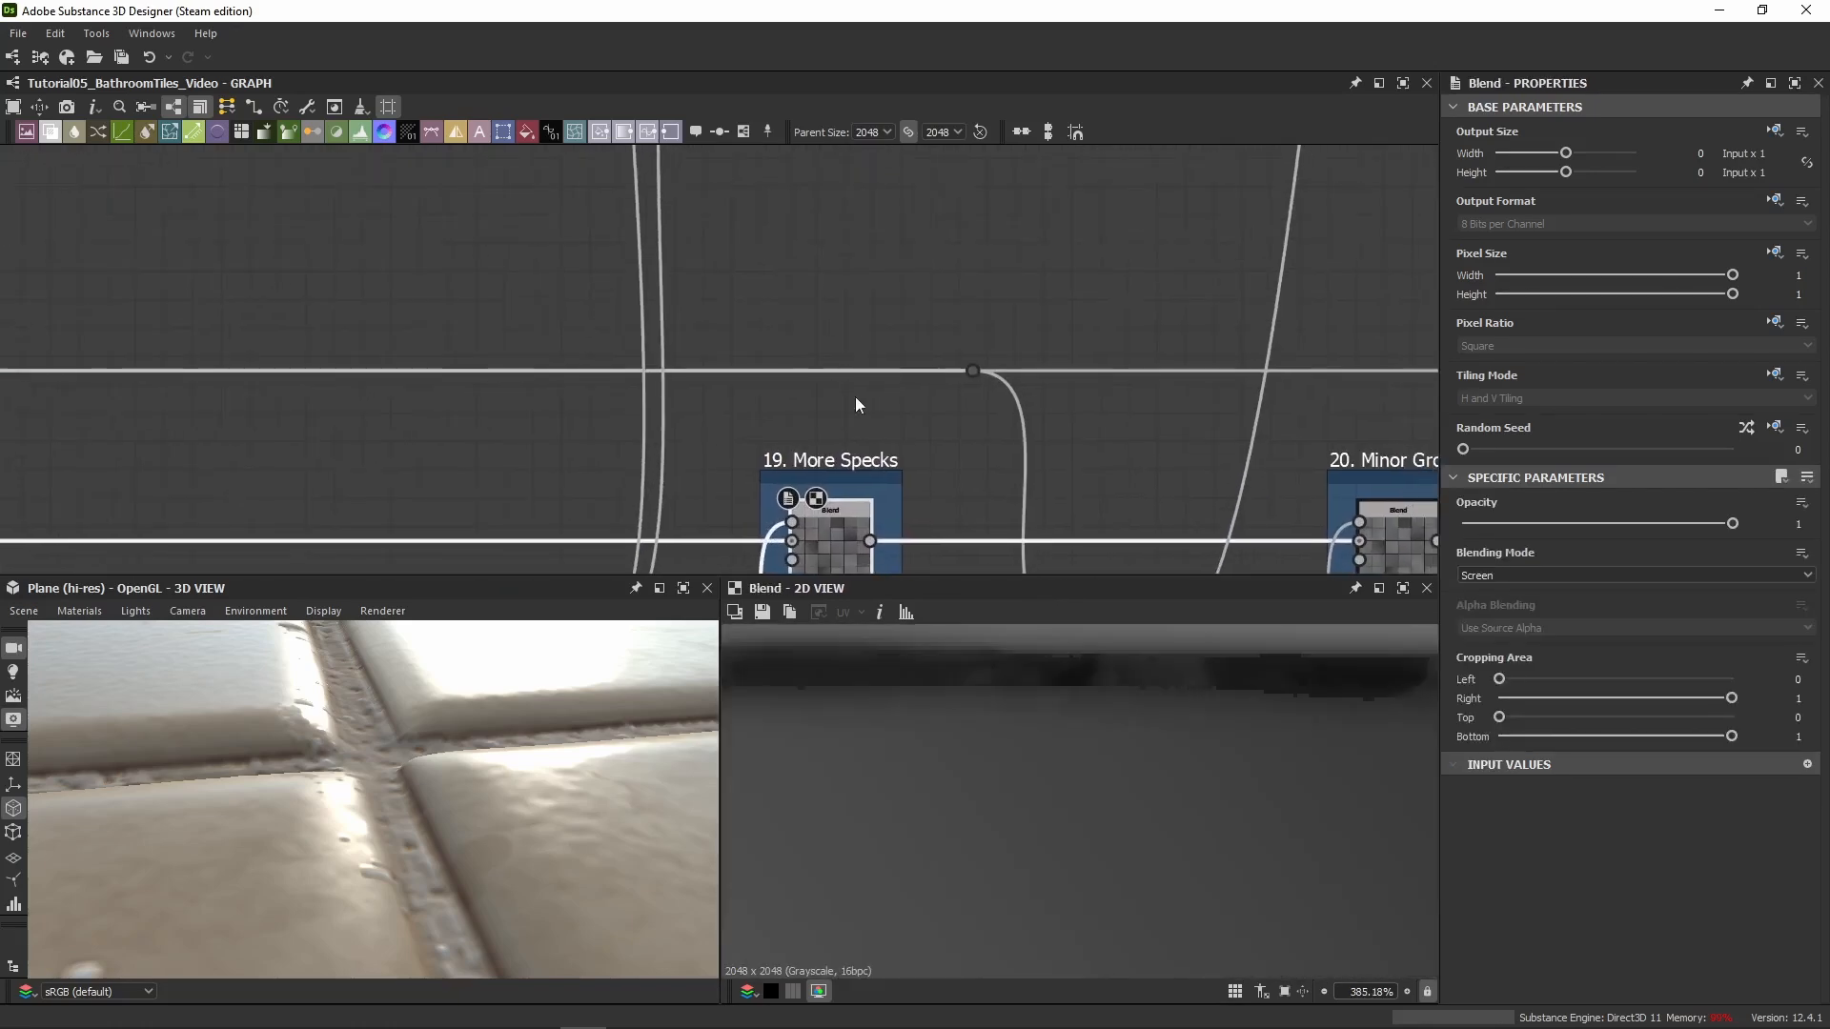
pyautogui.scroll(-3, 884, 472)
pyautogui.scroll(-3, 940, 700)
pyautogui.moveTo(850, 207); pyautogui.dragTo(849, 373, button='middle')
pyautogui.moveTo(892, 285); pyautogui.dragTo(884, 351, button='middle')
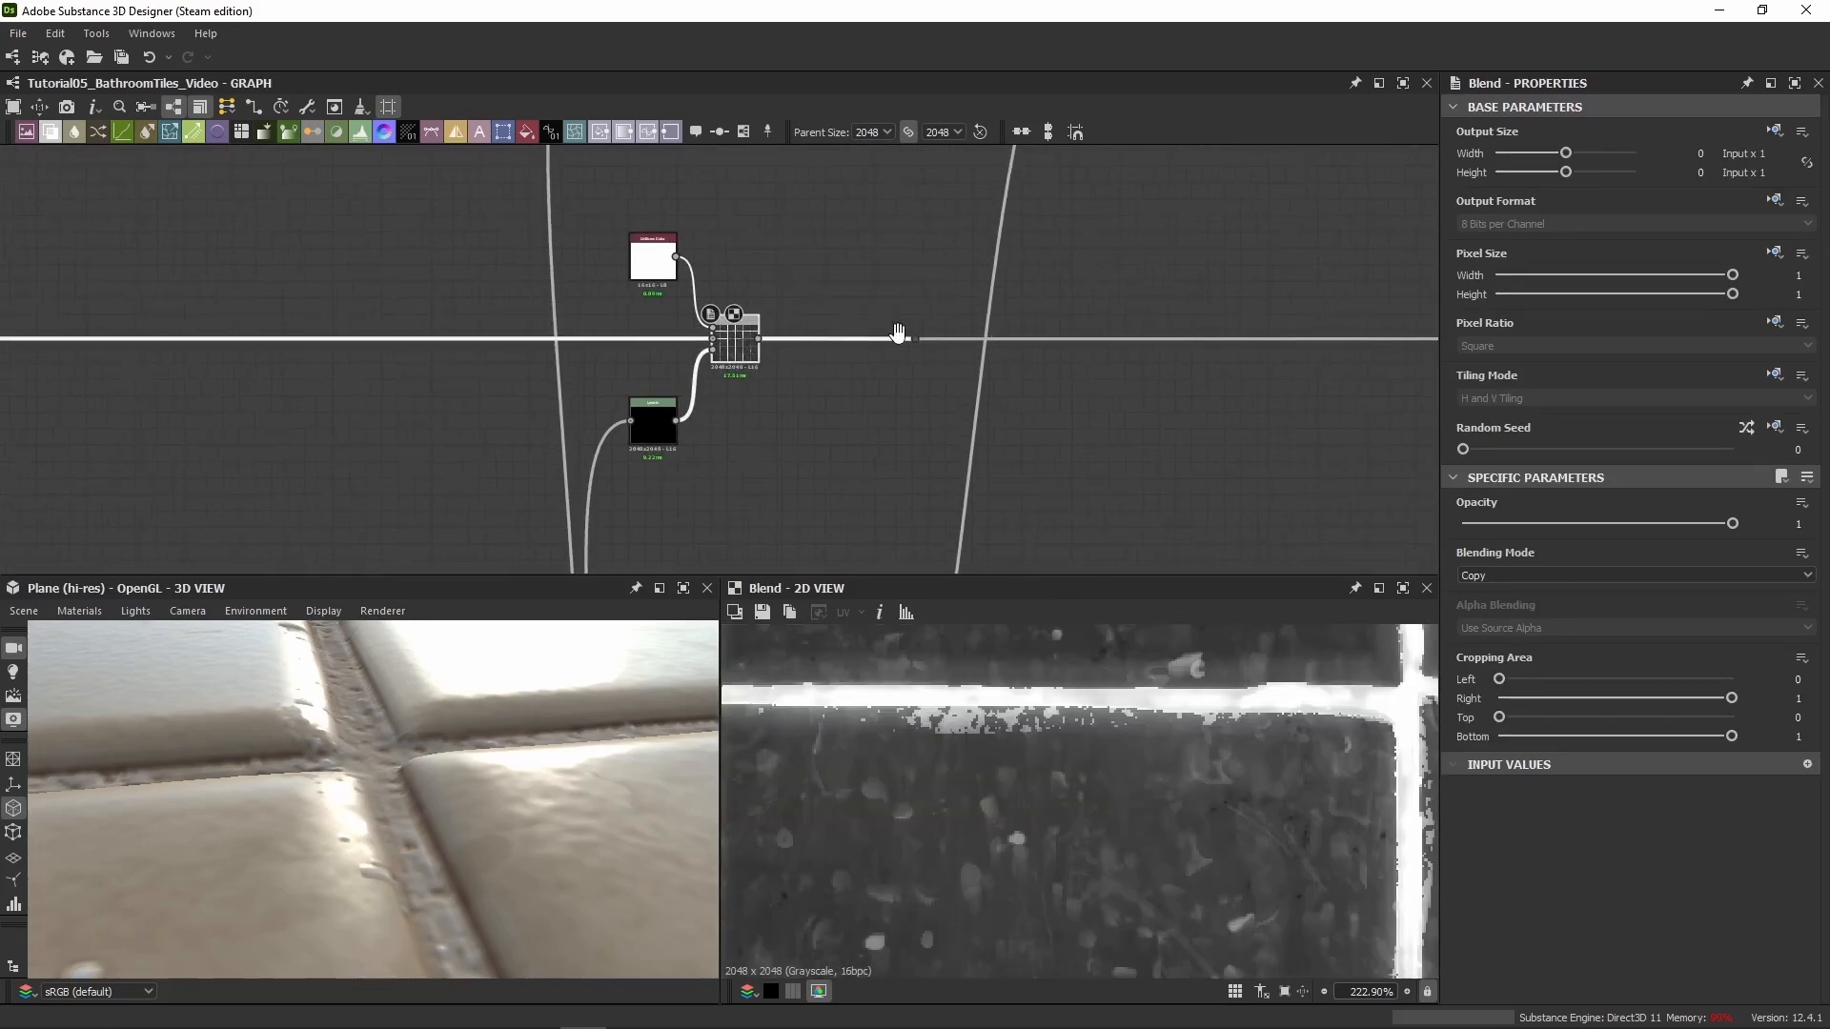
# Paste another Uniform Color, Levels and Blend group above the Minor Grout Specks frame and feed its Levels from the mask ahead of that frame
pyautogui.moveTo(894, 330); pyautogui.dragTo(728, 357, button='middle')
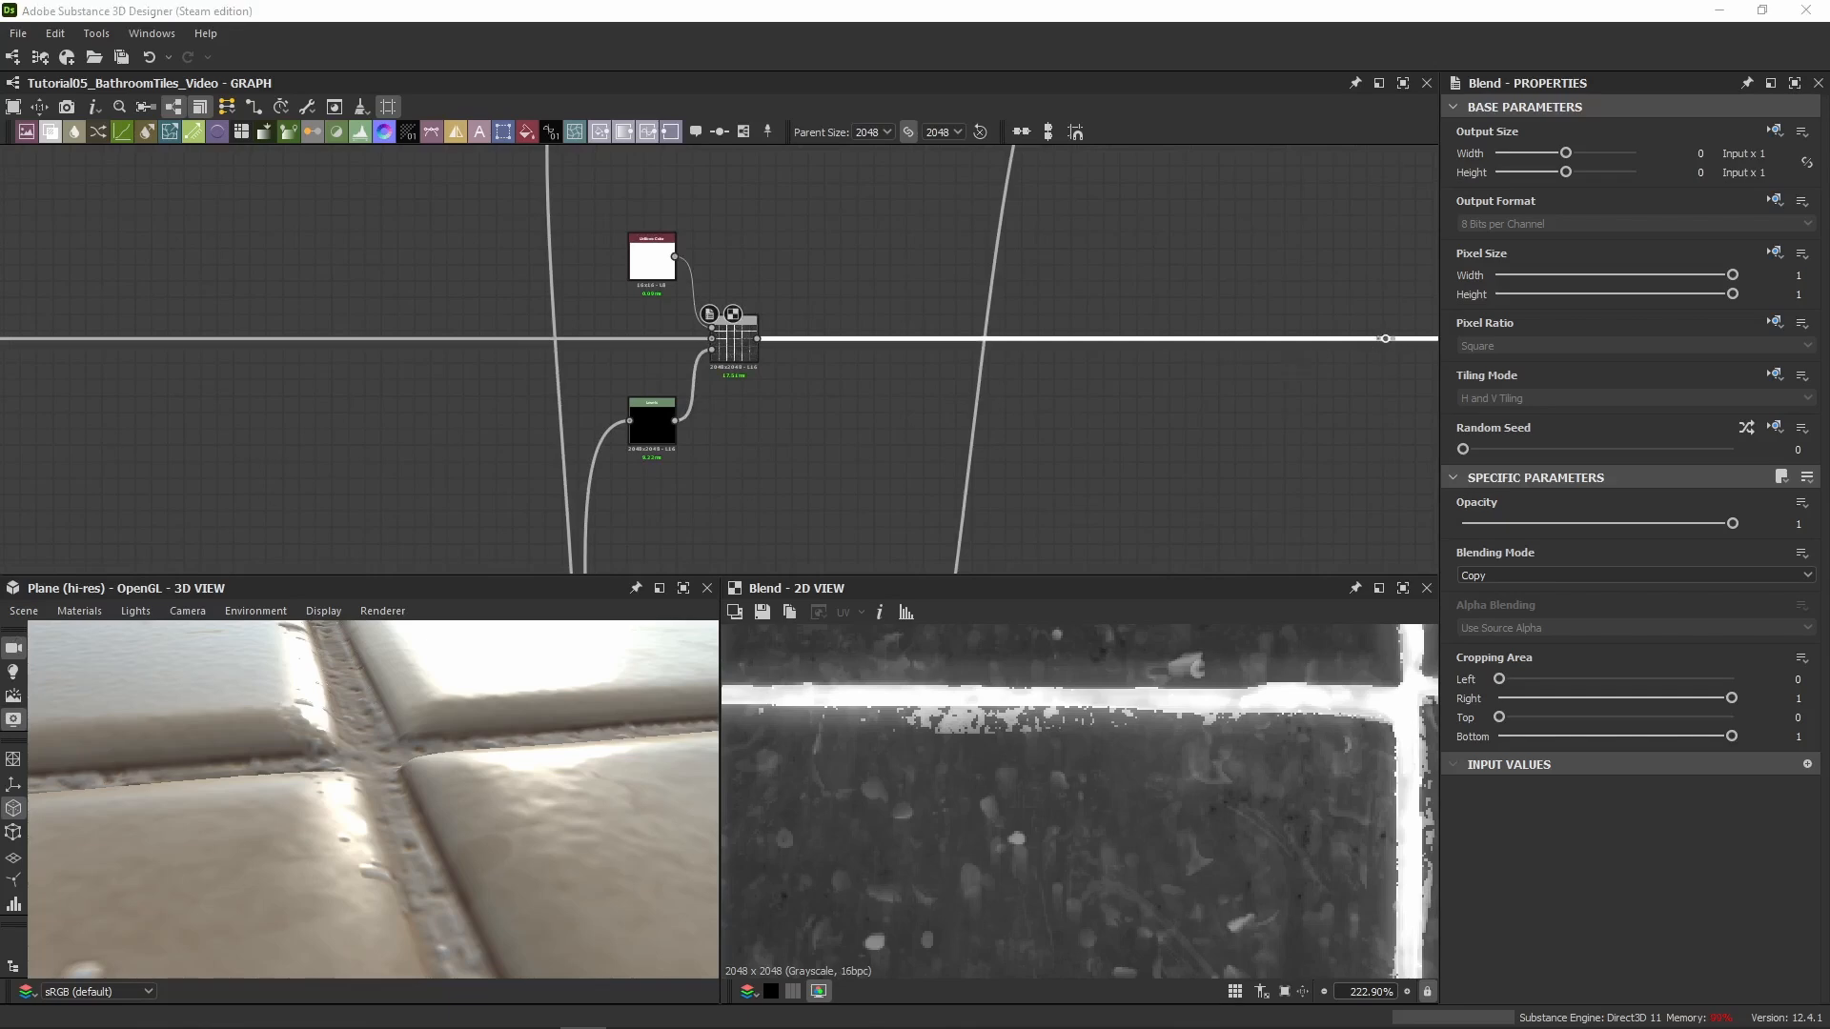
pyautogui.hotkey('ctrl', 'v')
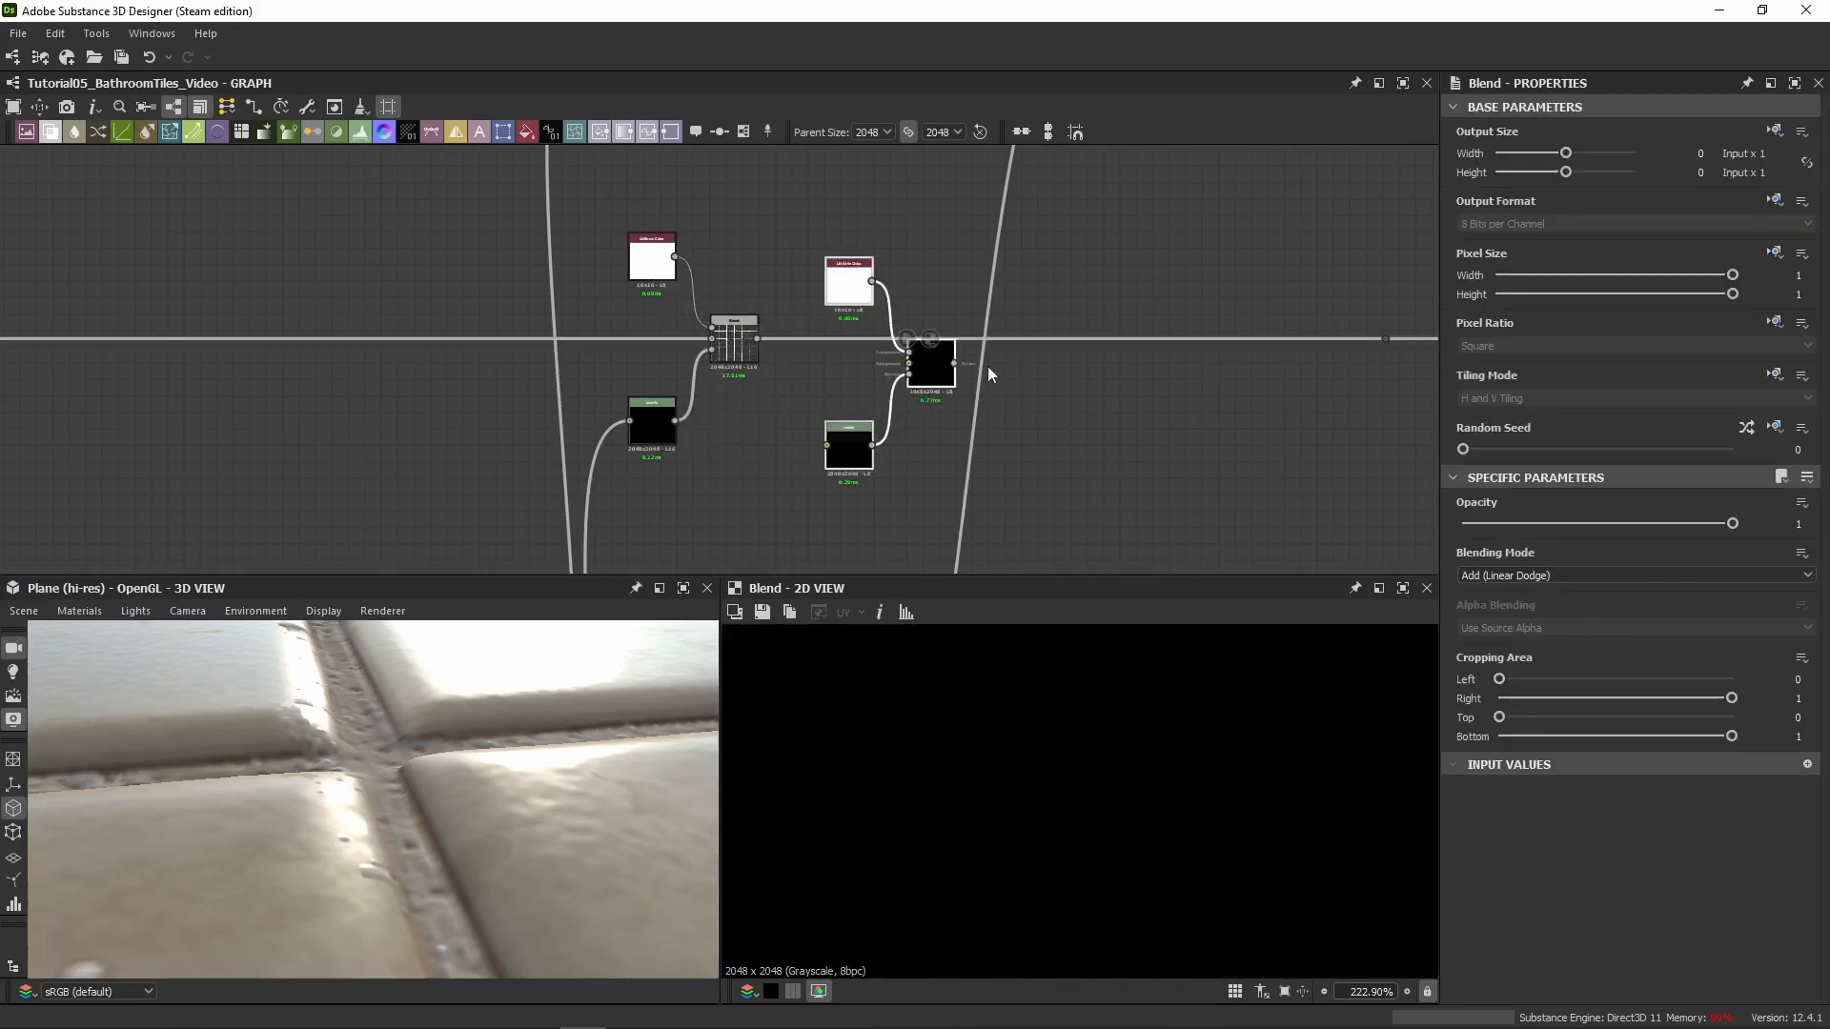
pyautogui.click(1073, 354)
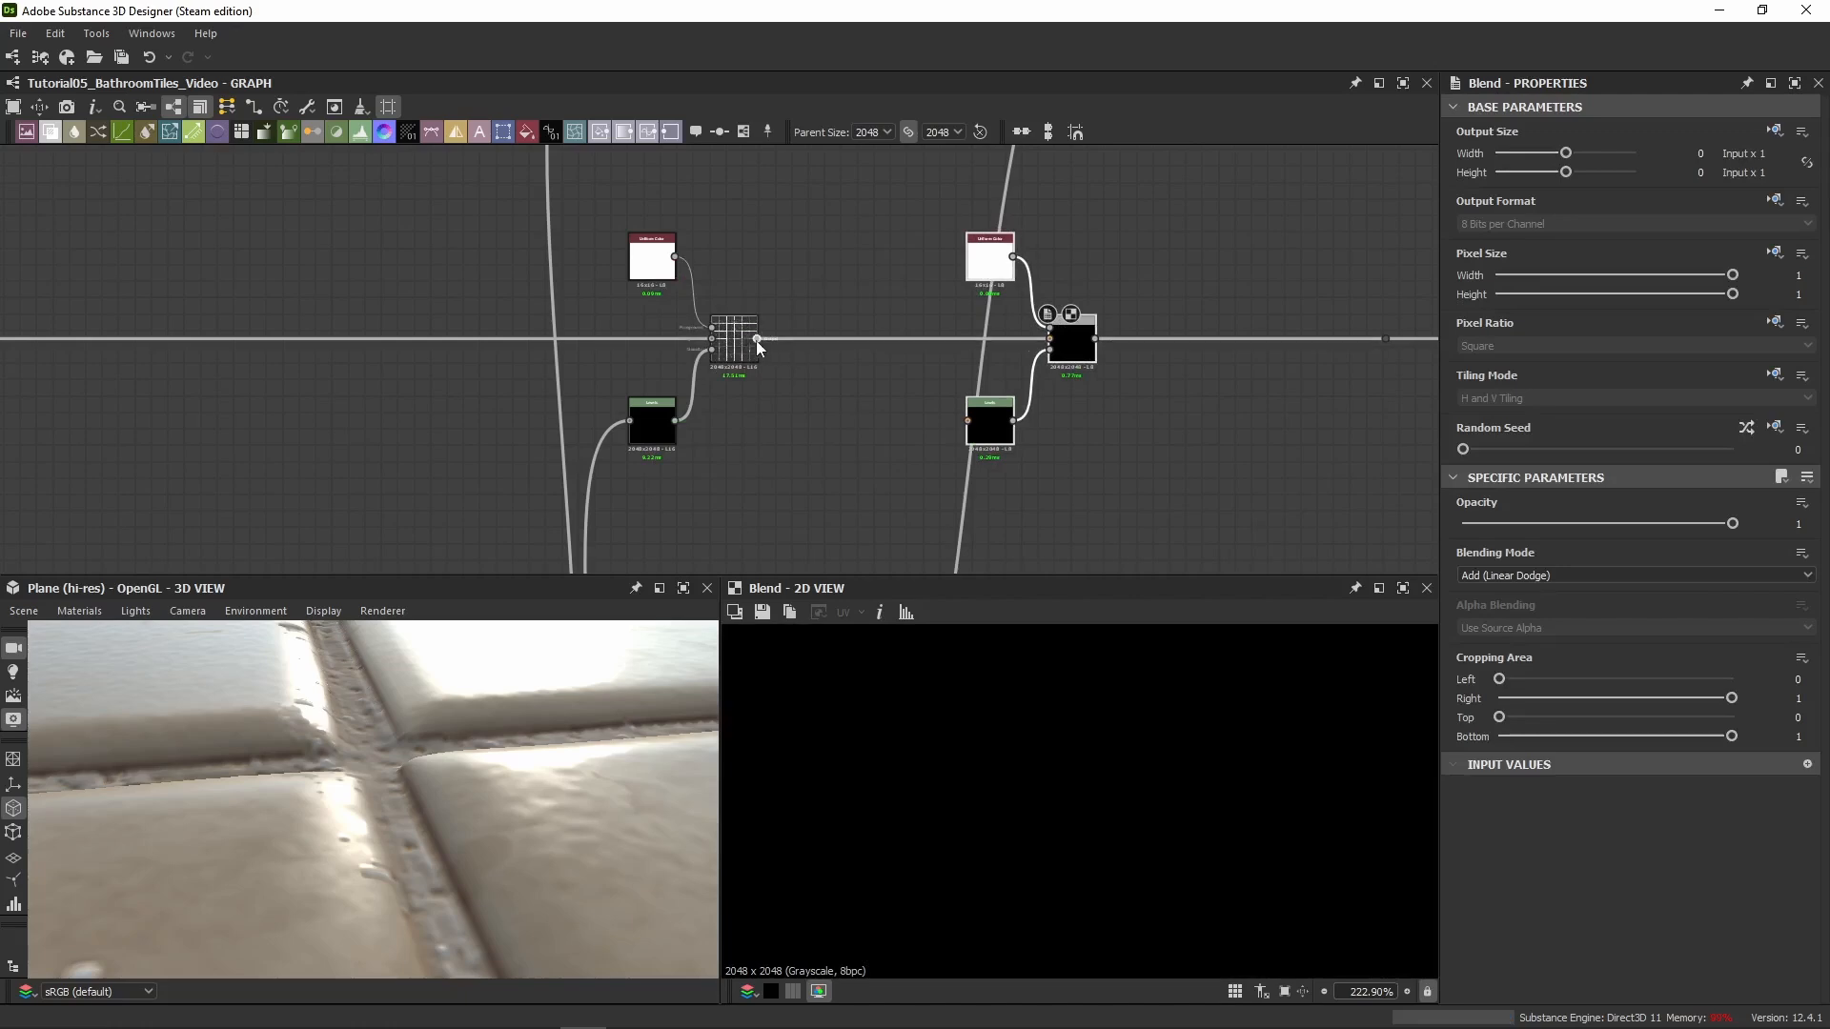
pyautogui.scroll(-6, 1064, 343)
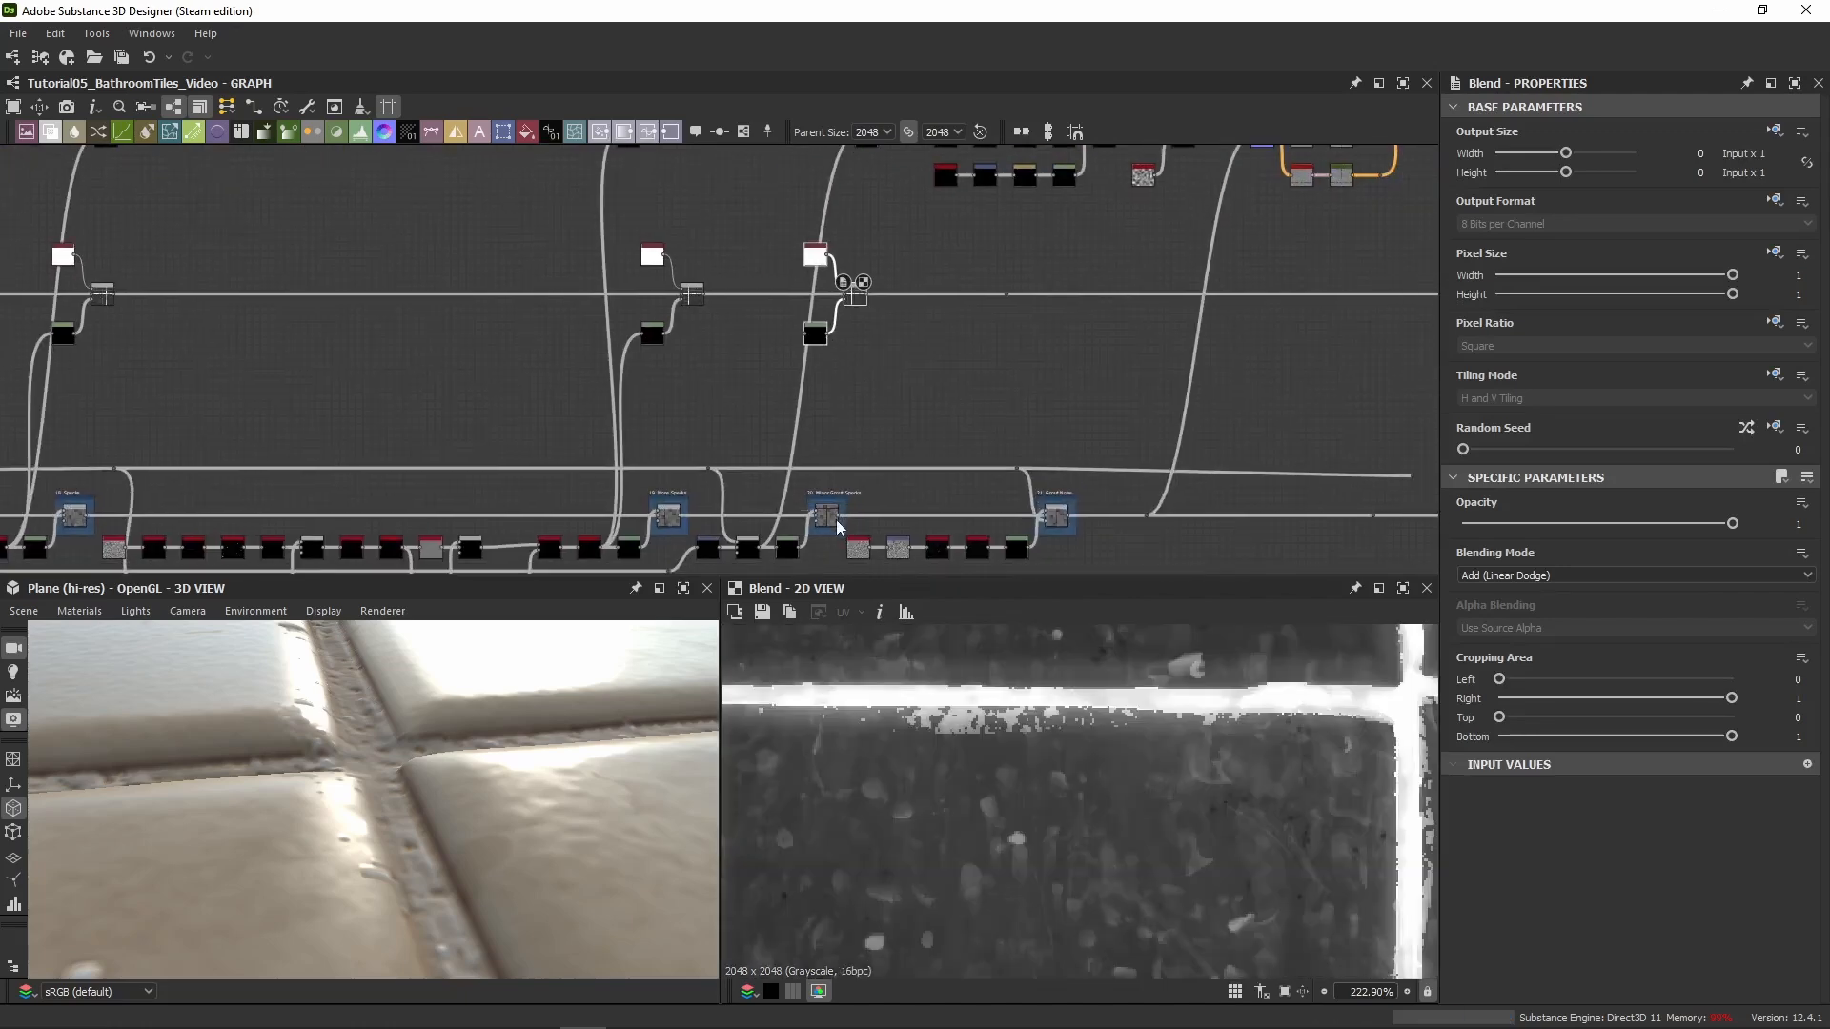
pyautogui.moveTo(759, 551); pyautogui.dragTo(821, 336)
pyautogui.scroll(4, 854, 298)
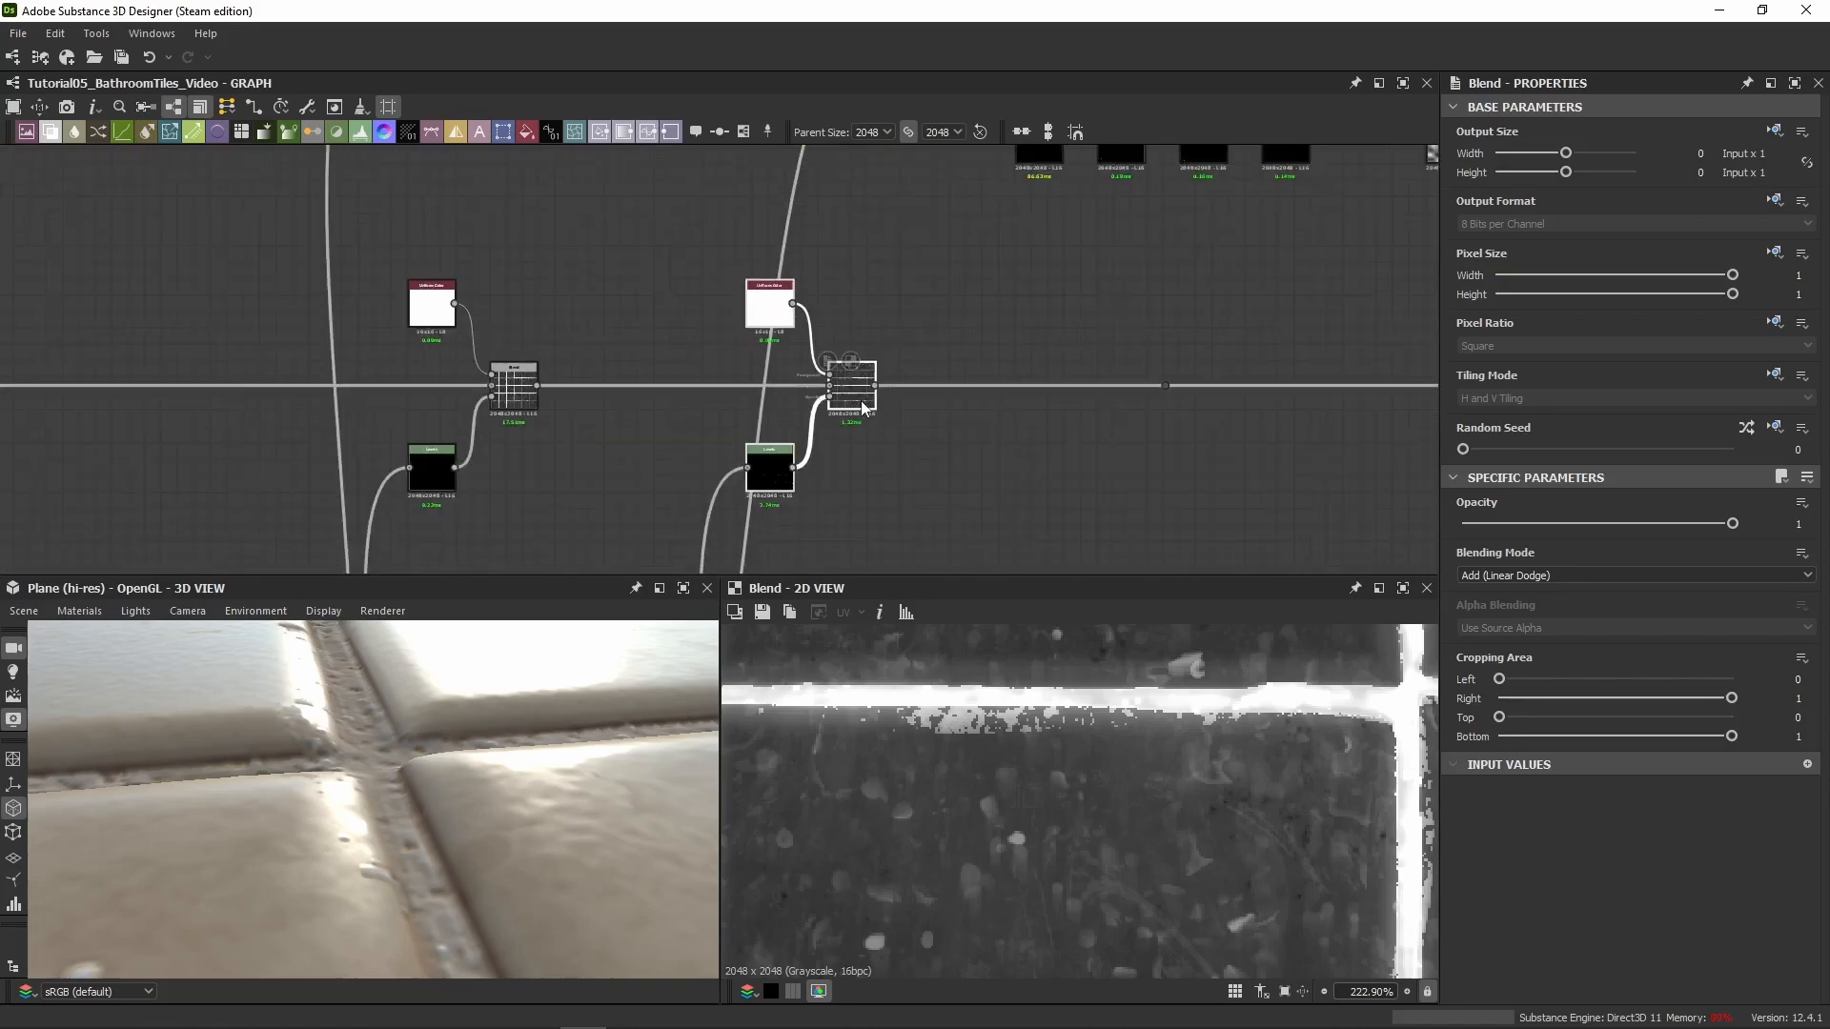
# Connect the Minor Grout Specks group's Blend to the reroute dot, keeping the Blend aligned with the chain line
pyautogui.hotkey('ctrl', 'z')
pyautogui.moveTo(875, 386); pyautogui.dragTo(1165, 384)
pyautogui.moveTo(860, 397); pyautogui.dragTo(857, 461)
pyautogui.hotkey('ctrl', 'z')
pyautogui.moveTo(518, 407)
pyautogui.mouseDown()
pyautogui.moveTo(518, 446)
pyautogui.moveTo(520, 419)
pyautogui.mouseUp()
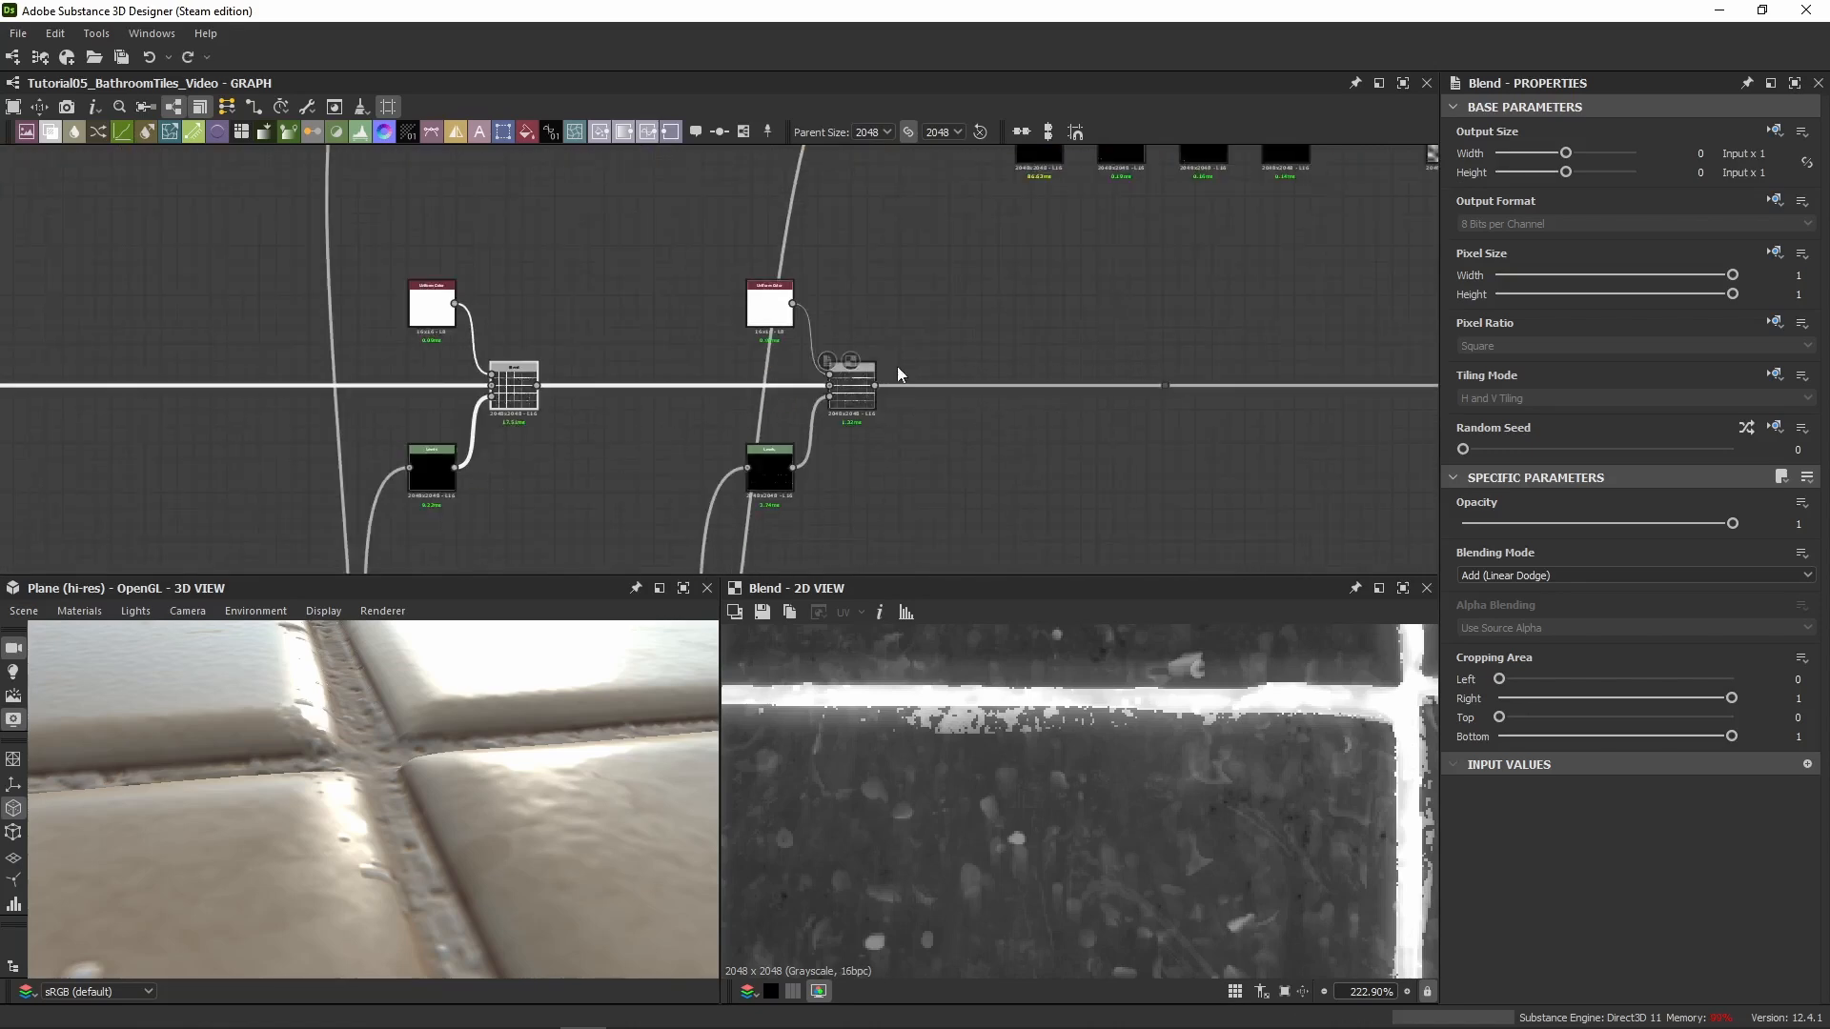
# Set the Minor Grout Specks group's Levels to Level In High 0.234748 and inspect its speck mask along the grout lines
pyautogui.doubleClick(762, 473)
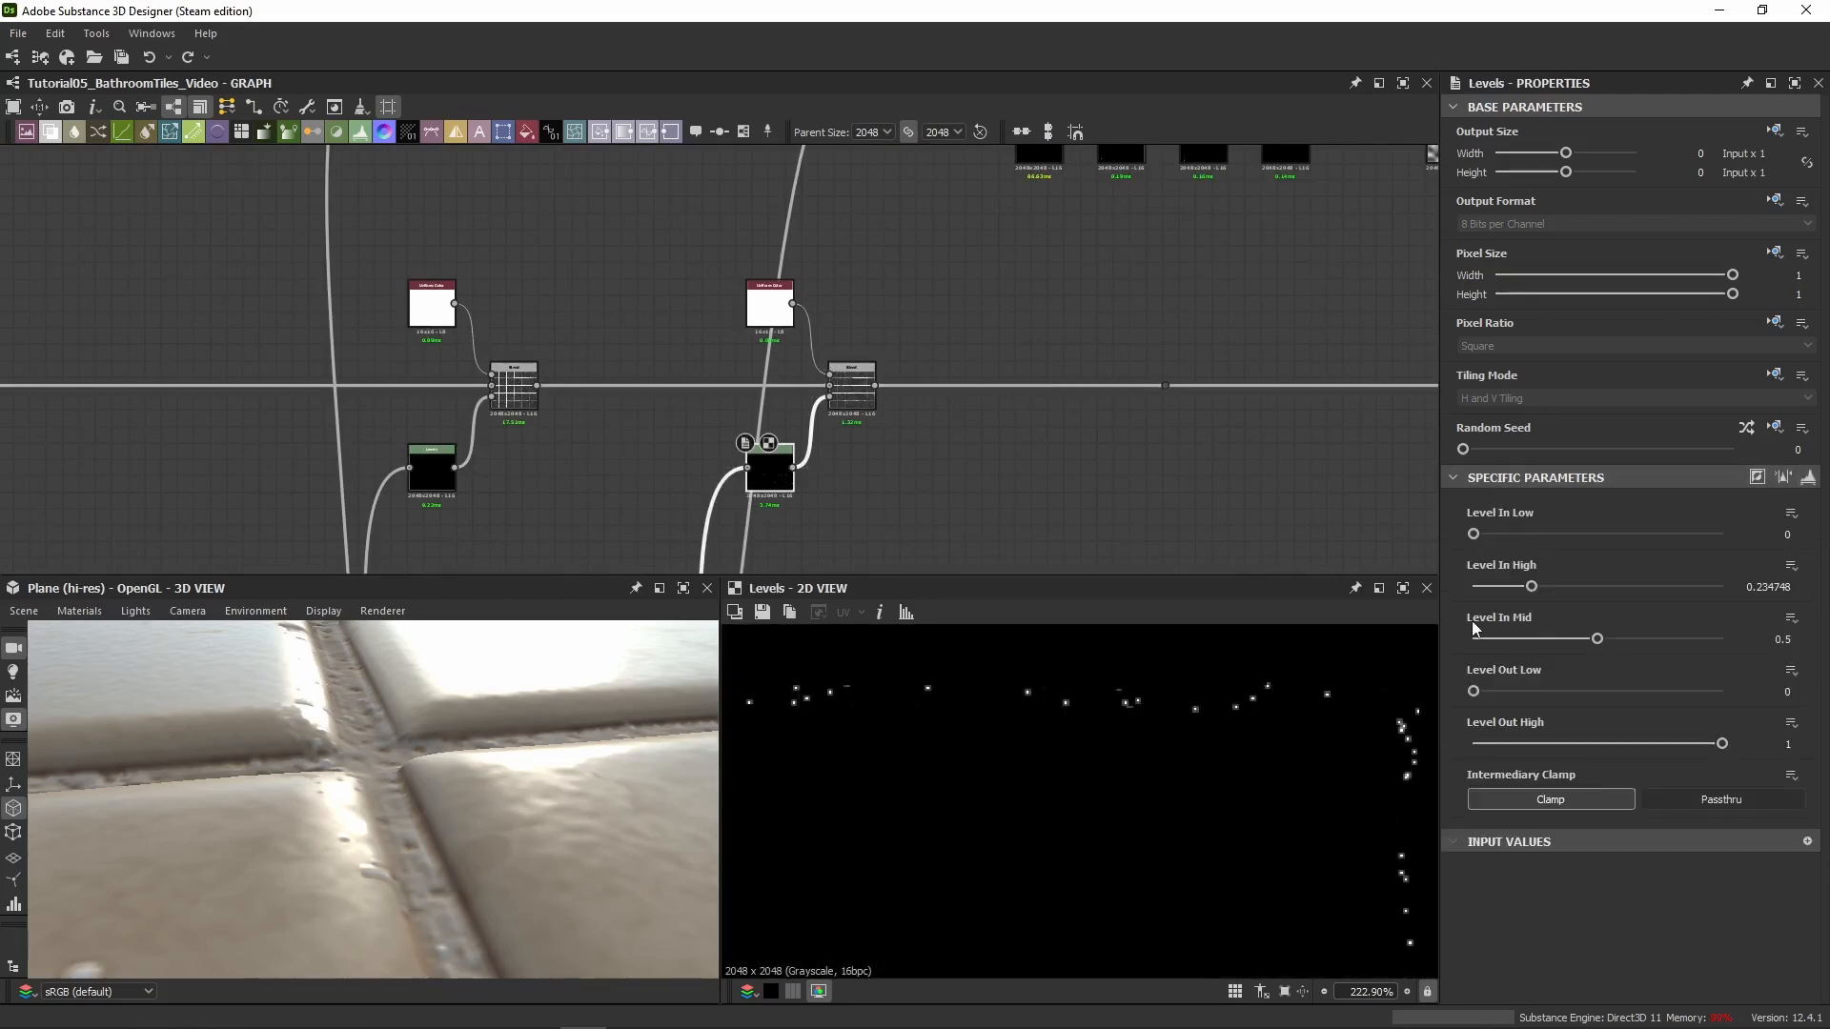
pyautogui.moveTo(1136, 706); pyautogui.dragTo(955, 707, button='middle')
pyautogui.scroll(-5, 896, 381)
pyautogui.scroll(5, 889, 365)
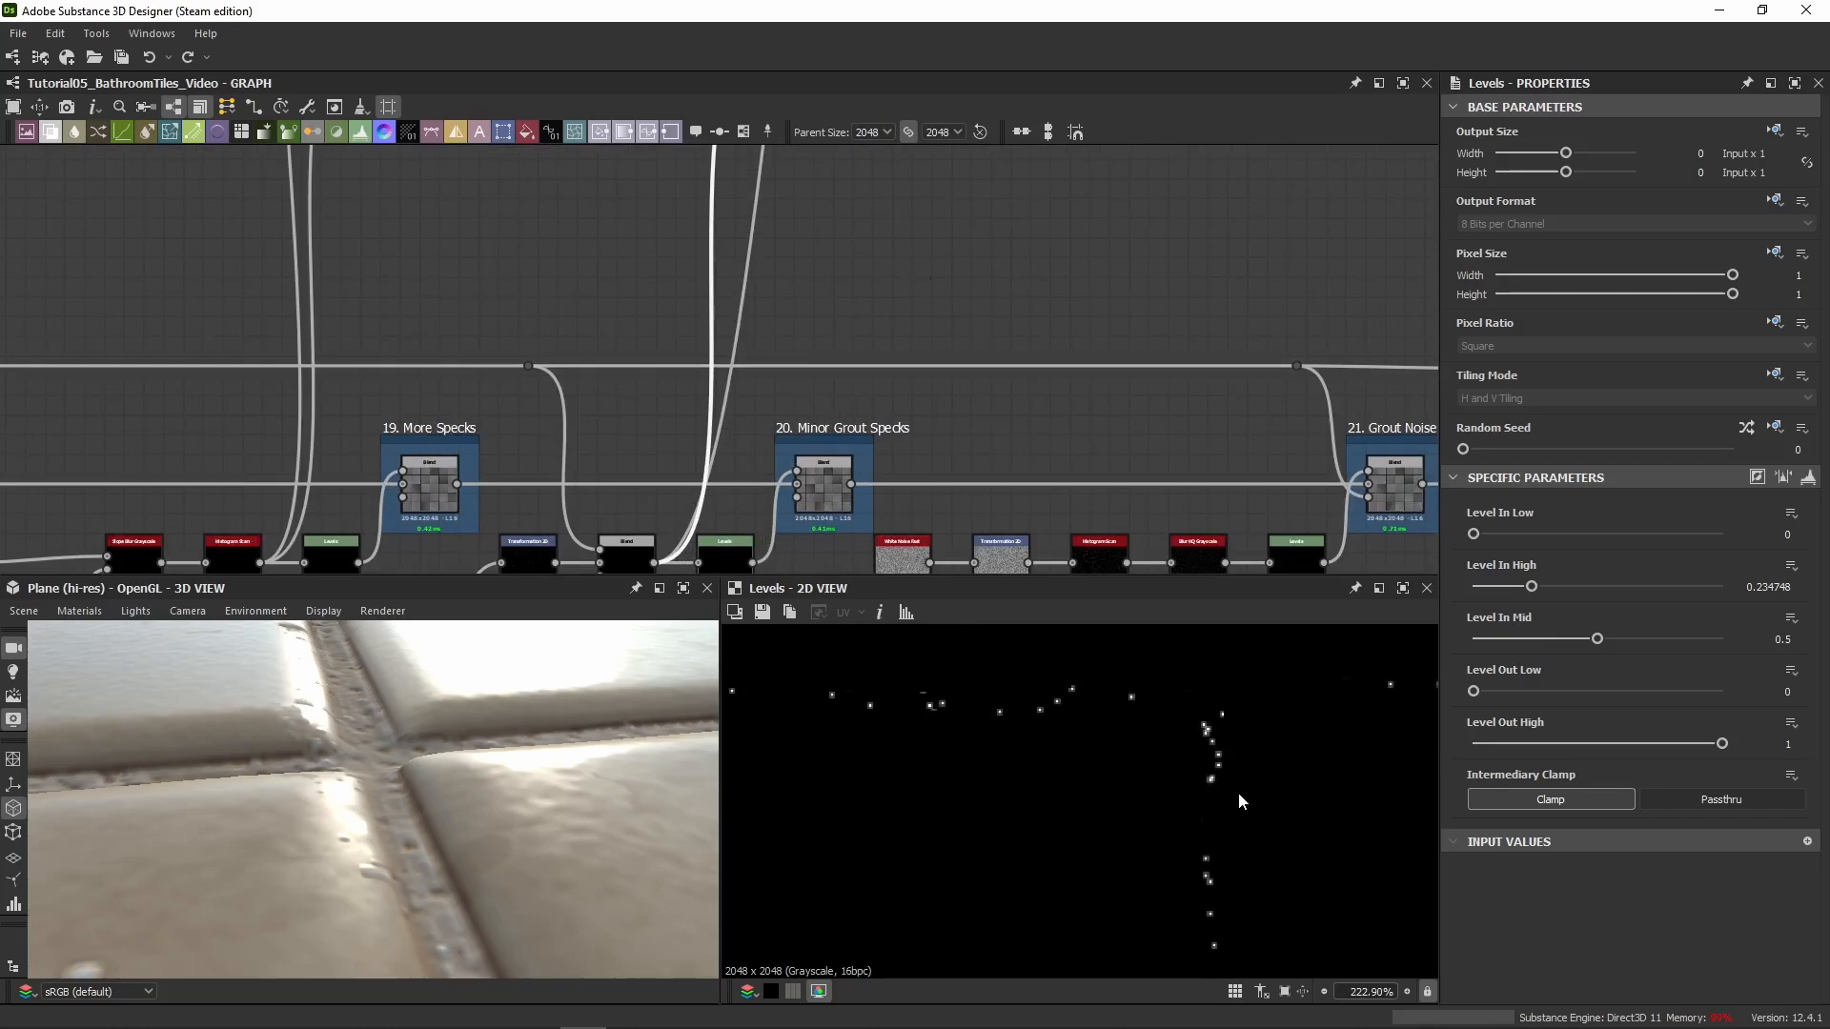
# Inspect the Minor Grout Specks mask up close in the 2D view and check its effect through the chain Blend
pyautogui.scroll(3, 1212, 710)
pyautogui.moveTo(1212, 708); pyautogui.dragTo(1210, 794, button='middle')
pyautogui.scroll(-3, 1014, 455)
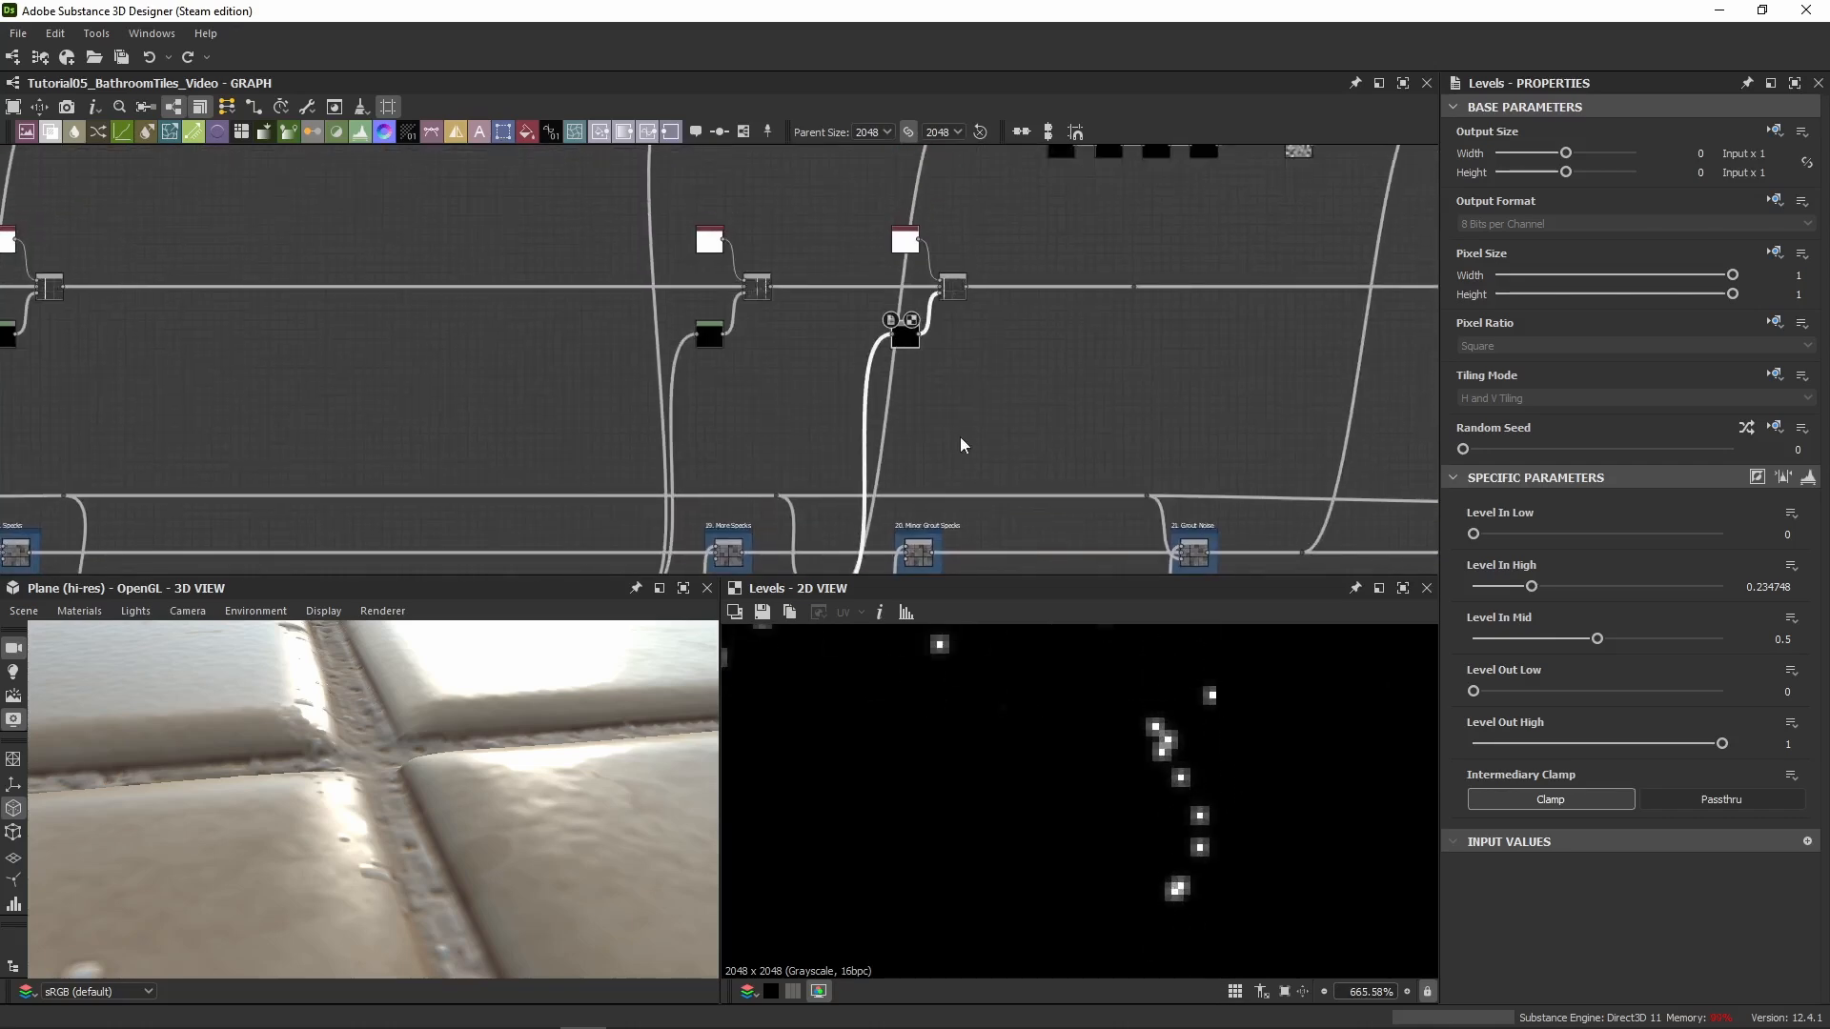
pyautogui.click(955, 287)
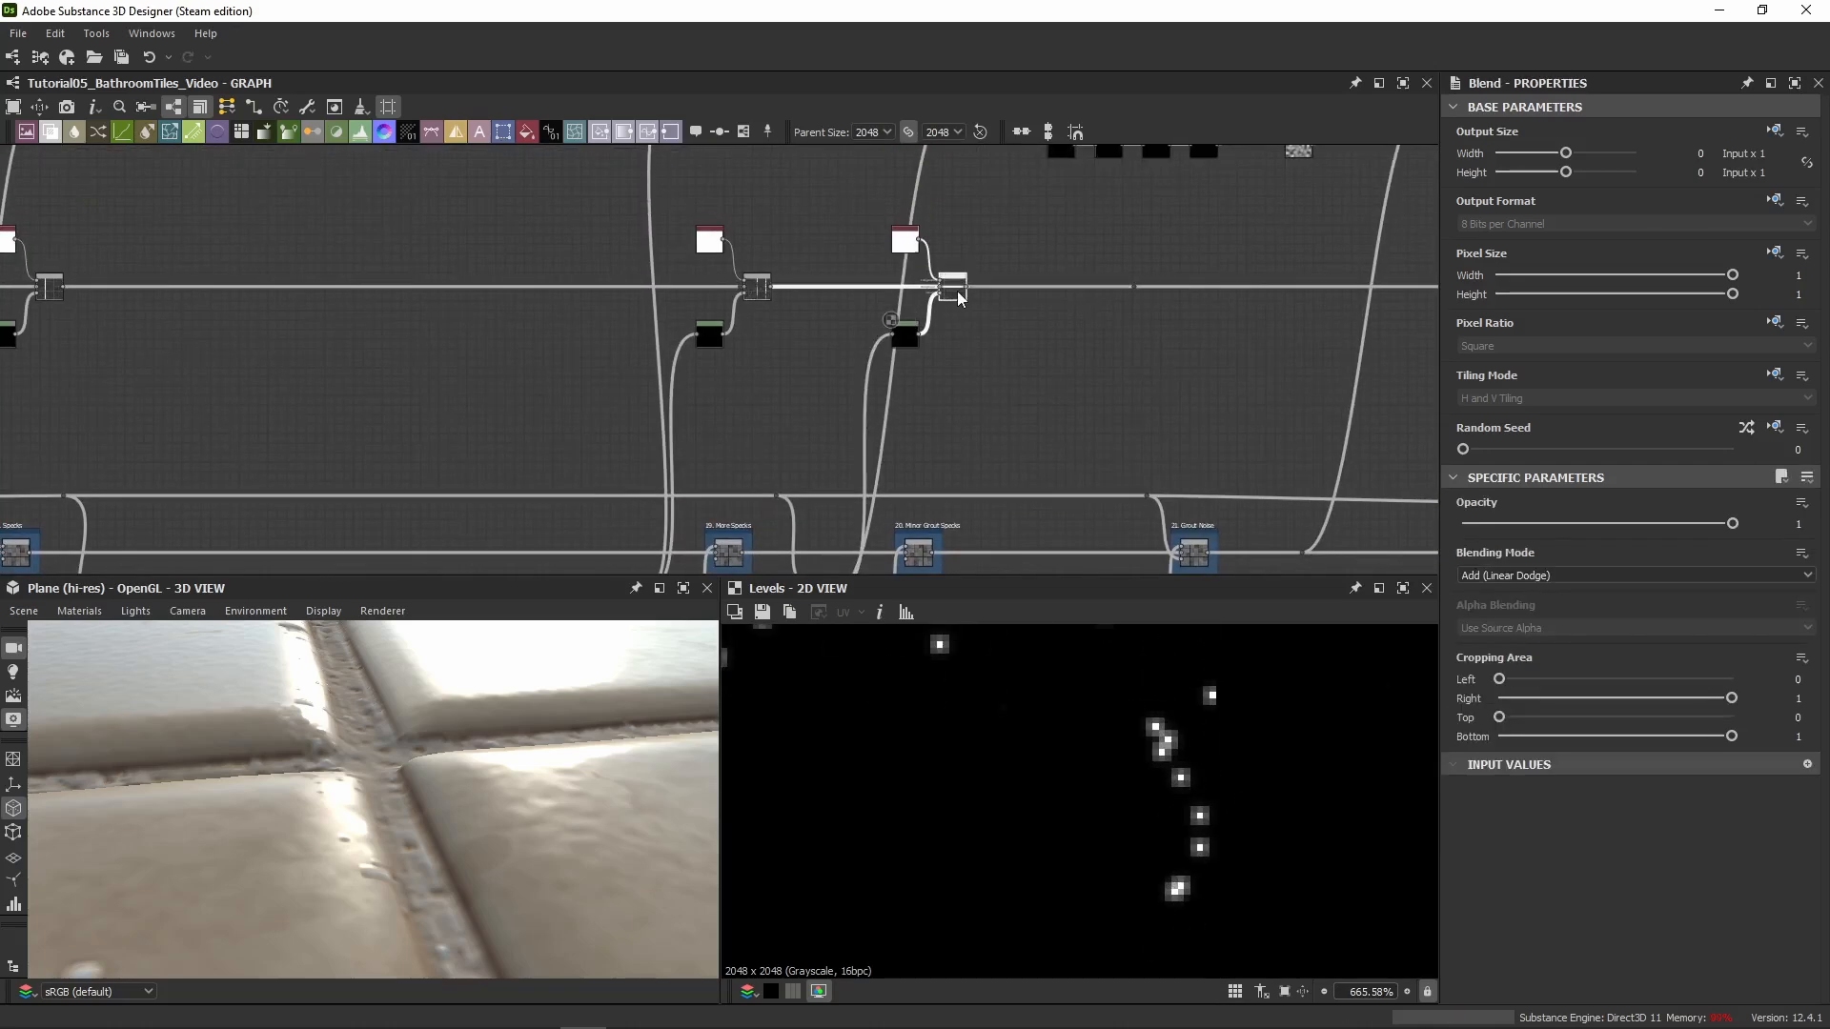
pyautogui.hotkey('ctrl', 'z')
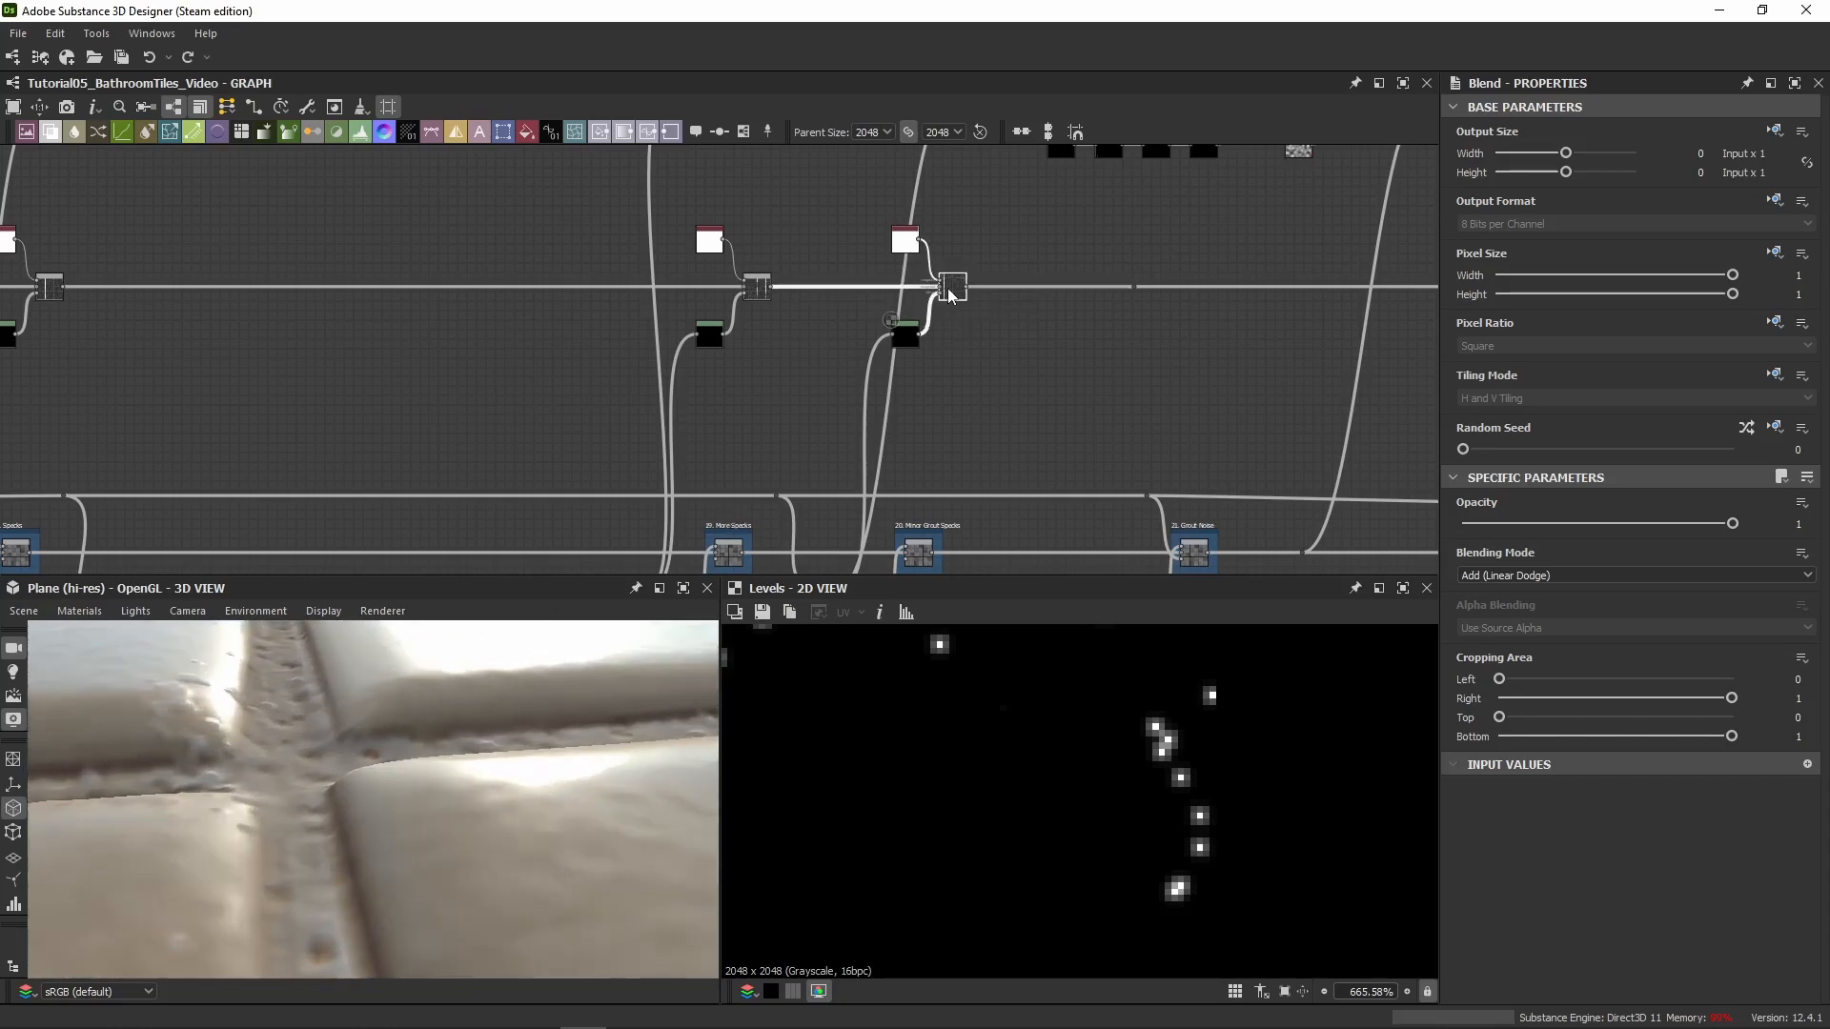
pyautogui.click(950, 293)
pyautogui.scroll(-3, 1090, 311)
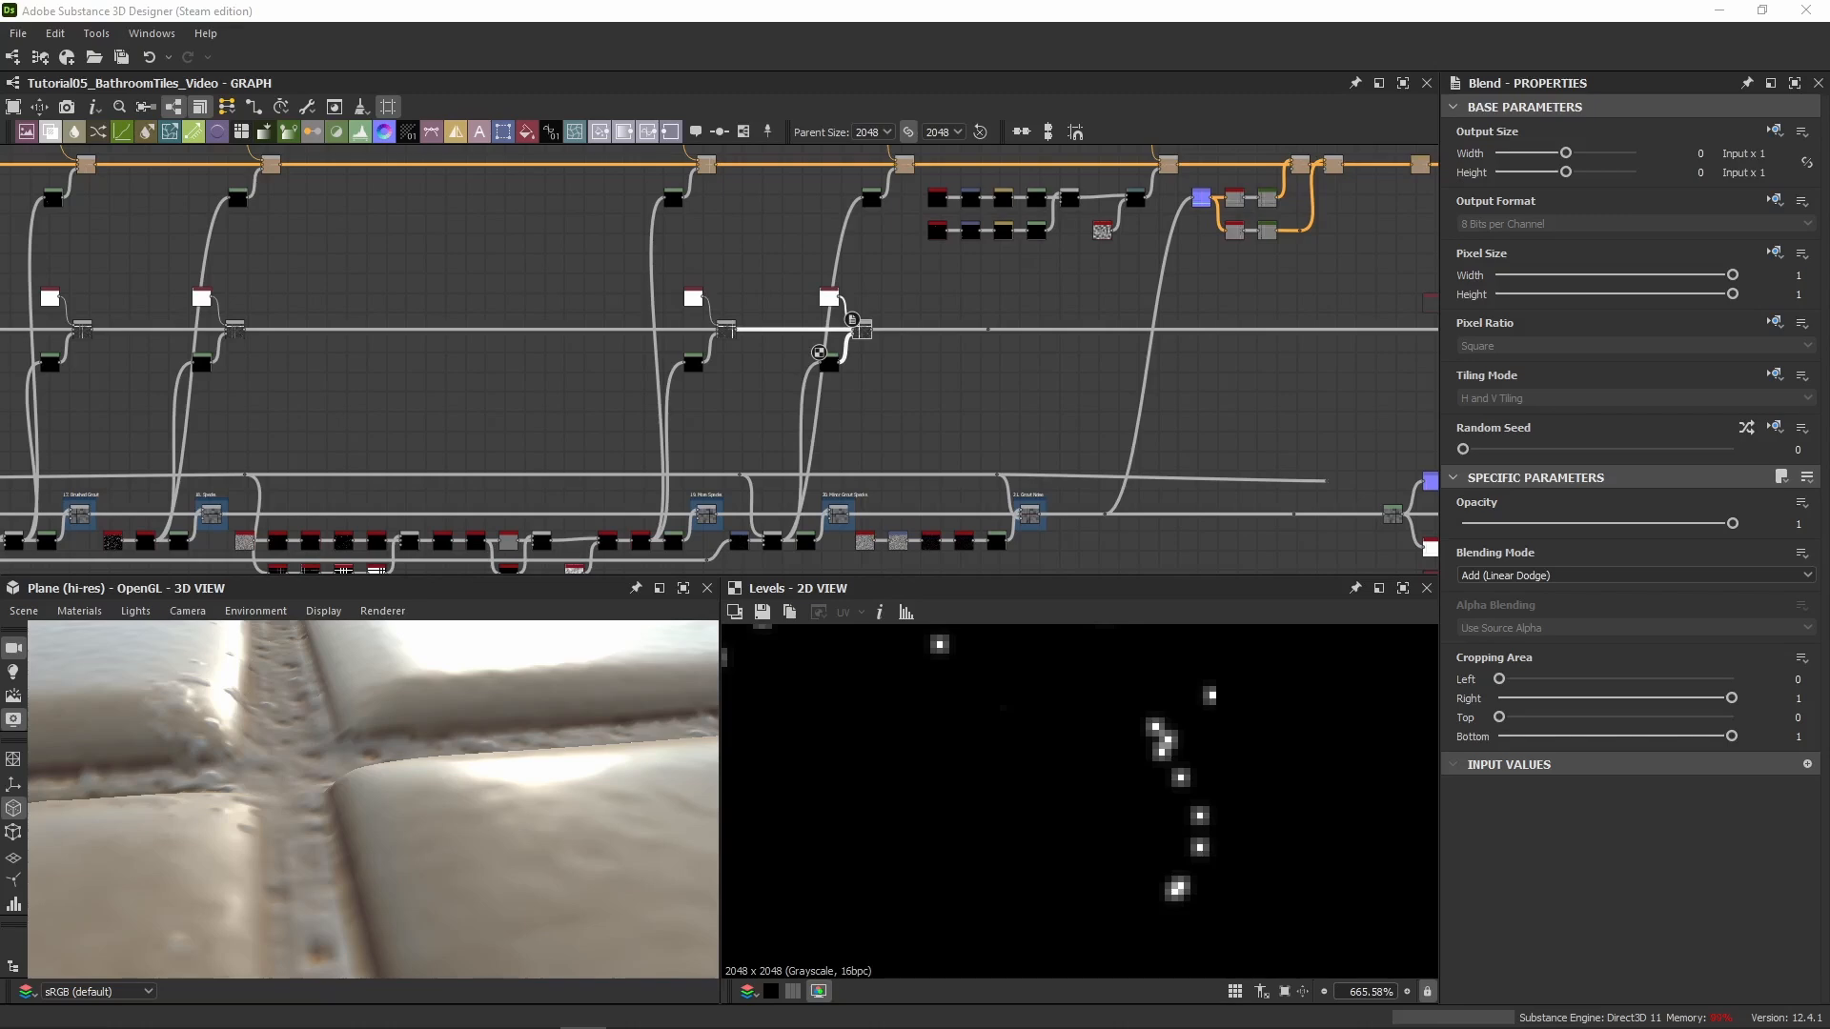
# Paste two Levels nodes below the chain line, with Level Out High 0.4 and 0.5, and feed them from the third nodes of the two mask rows above
pyautogui.scroll(3, 800, 272)
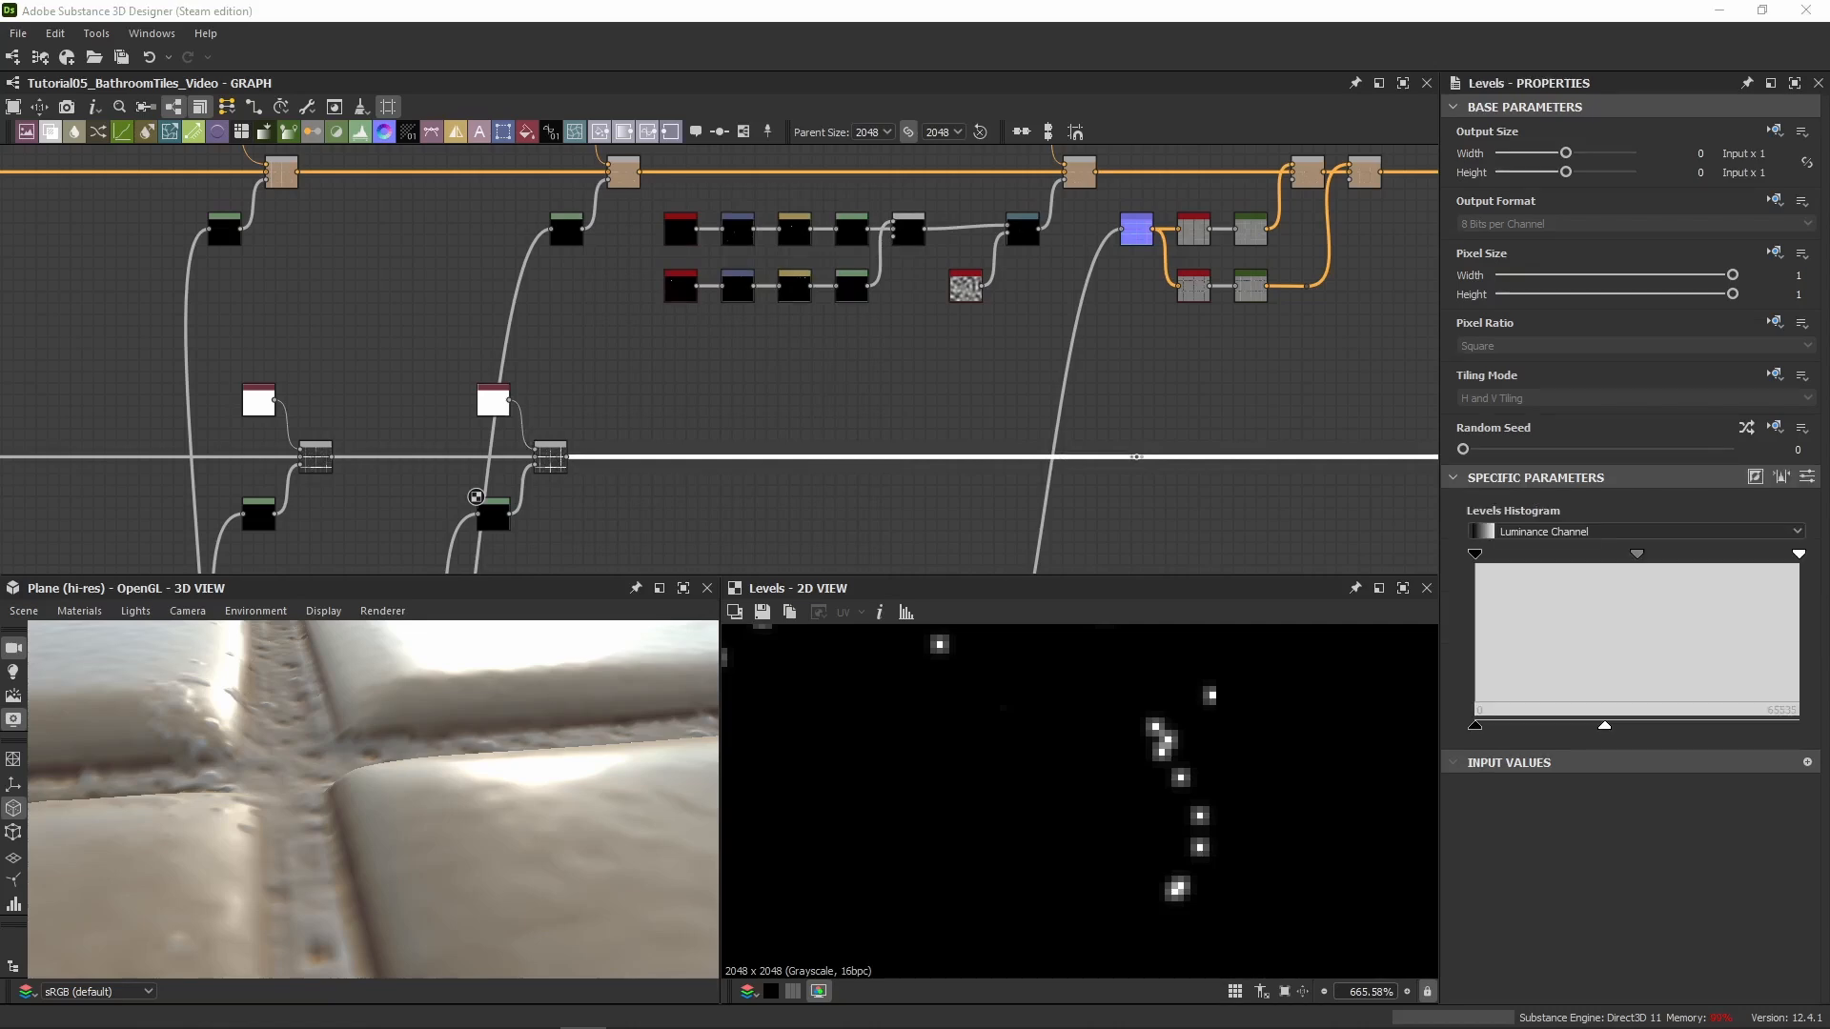
pyautogui.moveTo(914, 415); pyautogui.dragTo(744, 331, button='middle')
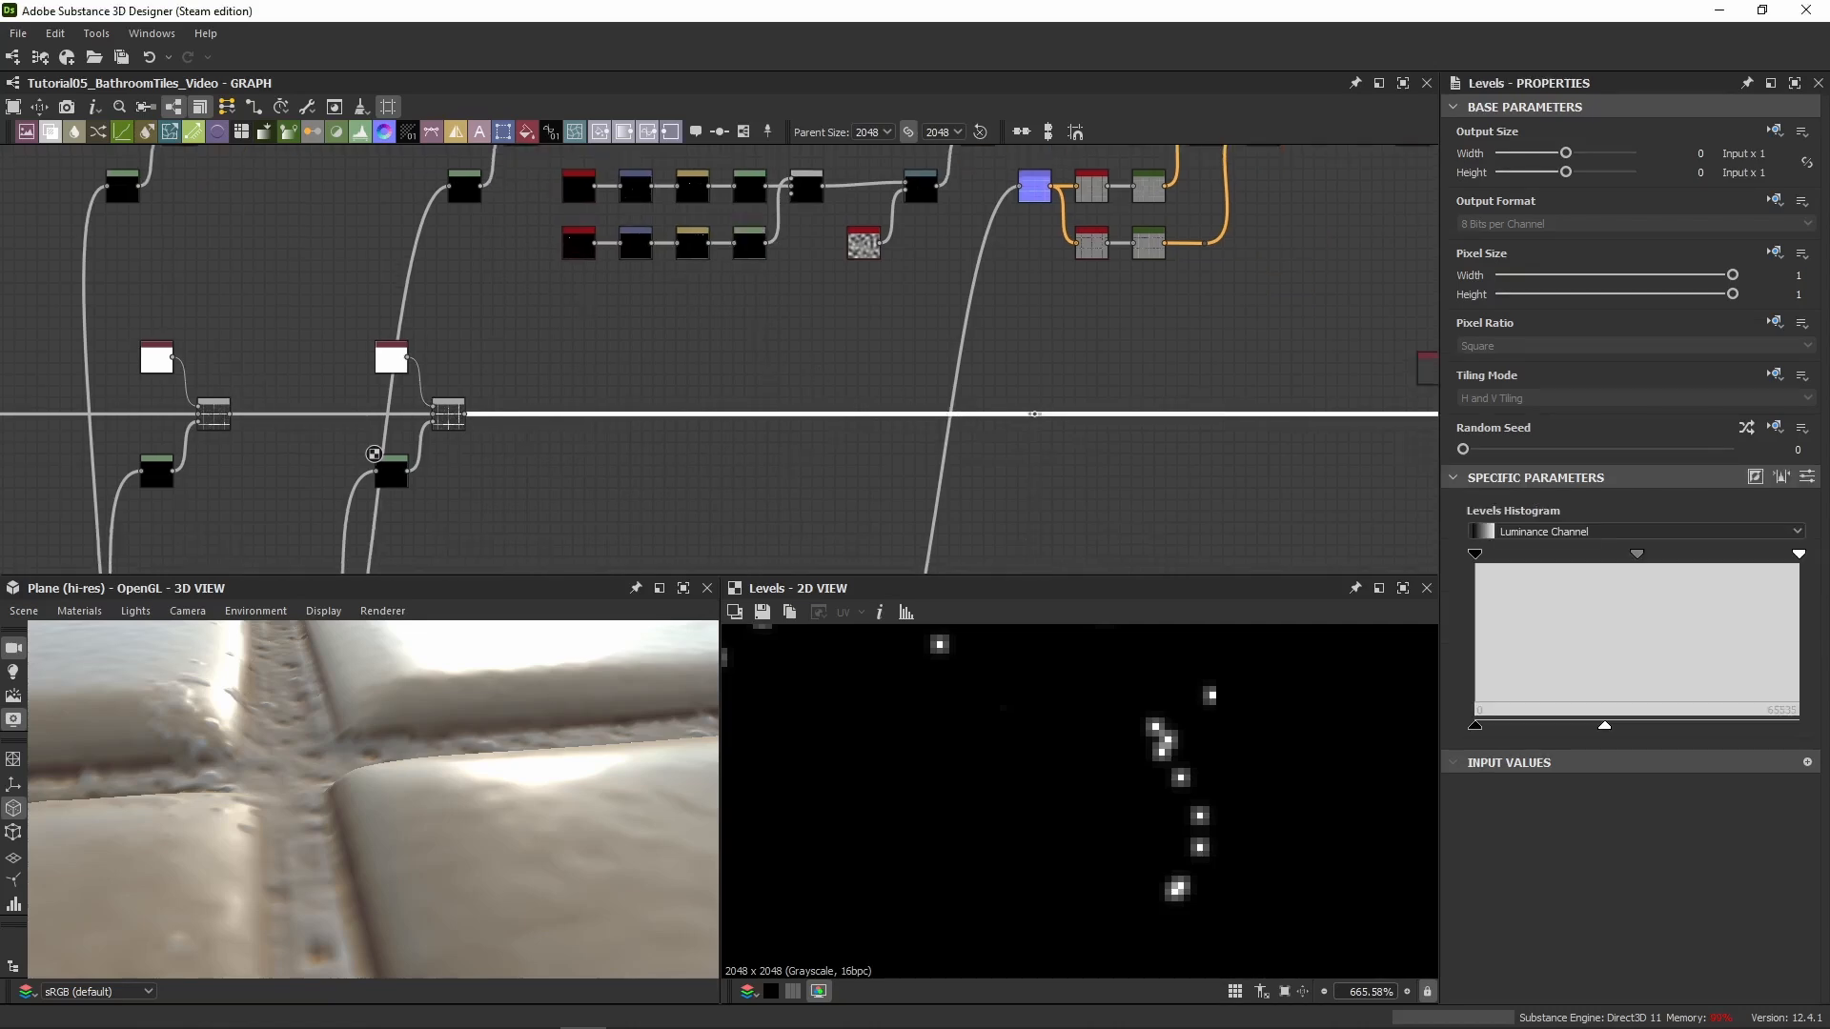
pyautogui.click(726, 491)
pyautogui.hotkey('ctrl', 'v')
pyautogui.moveTo(717, 343); pyautogui.dragTo(774, 466)
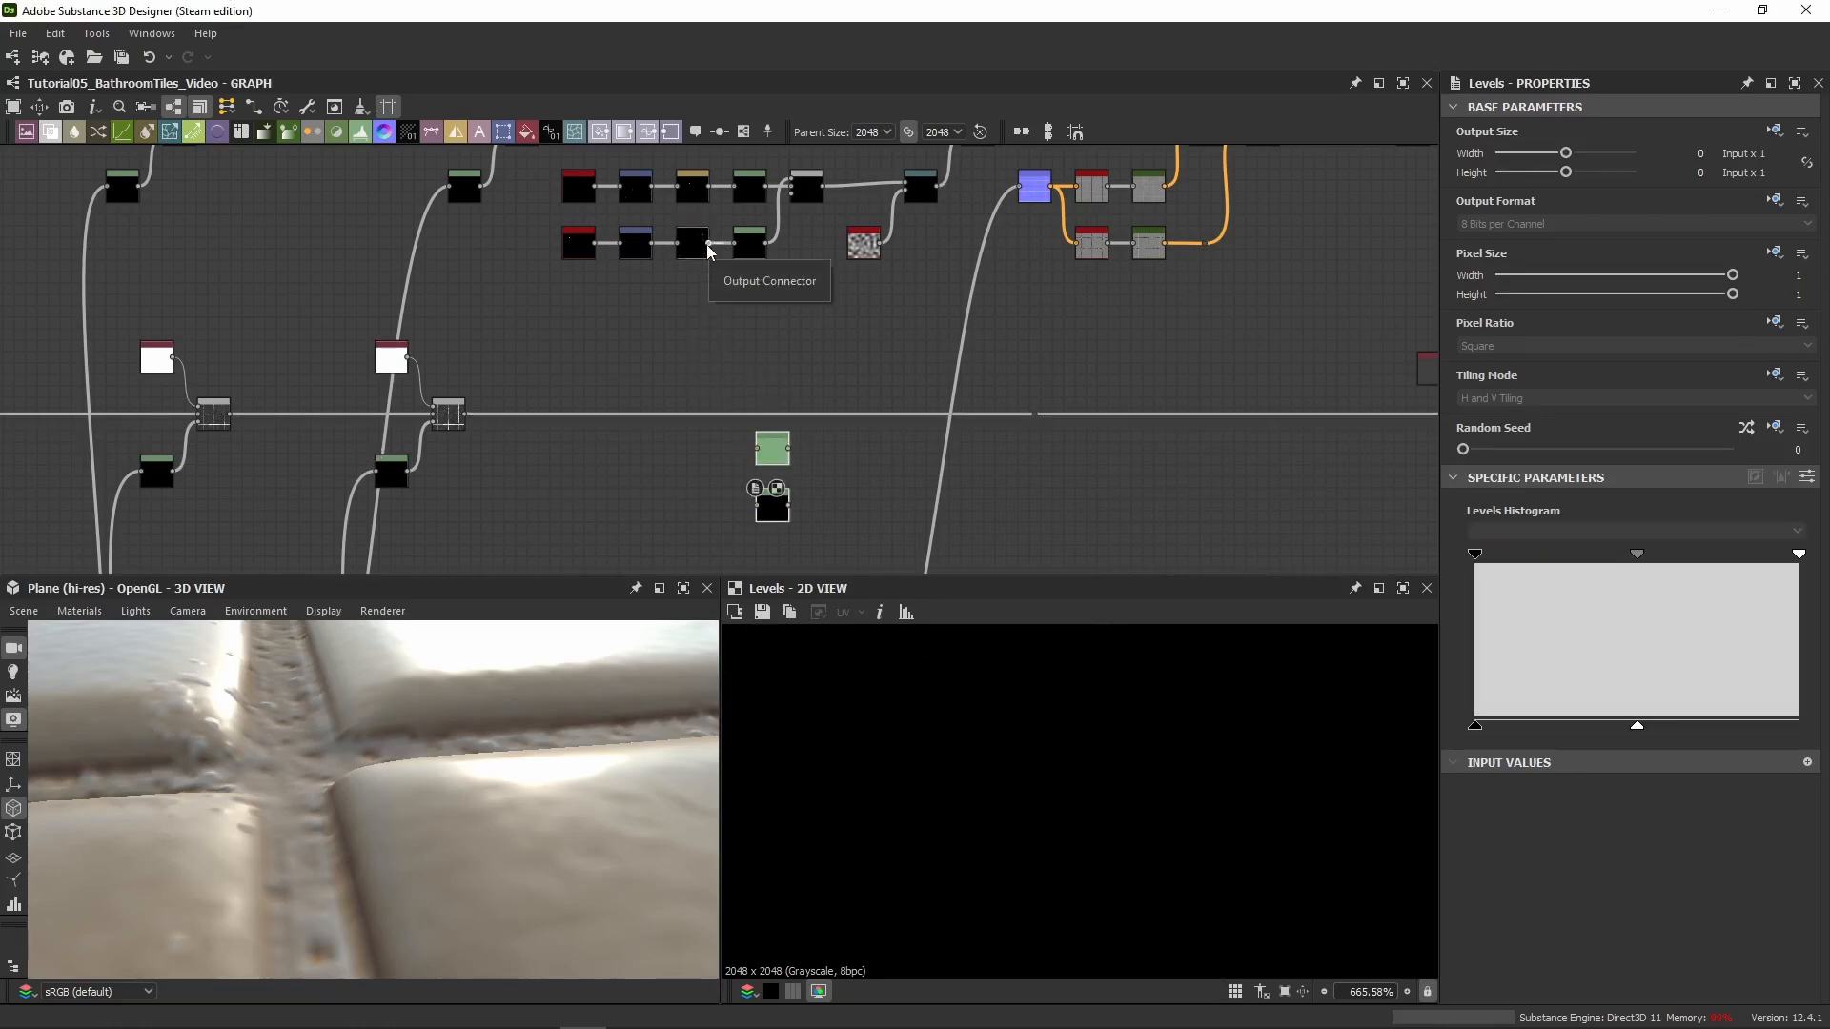
pyautogui.moveTo(708, 244); pyautogui.dragTo(757, 505)
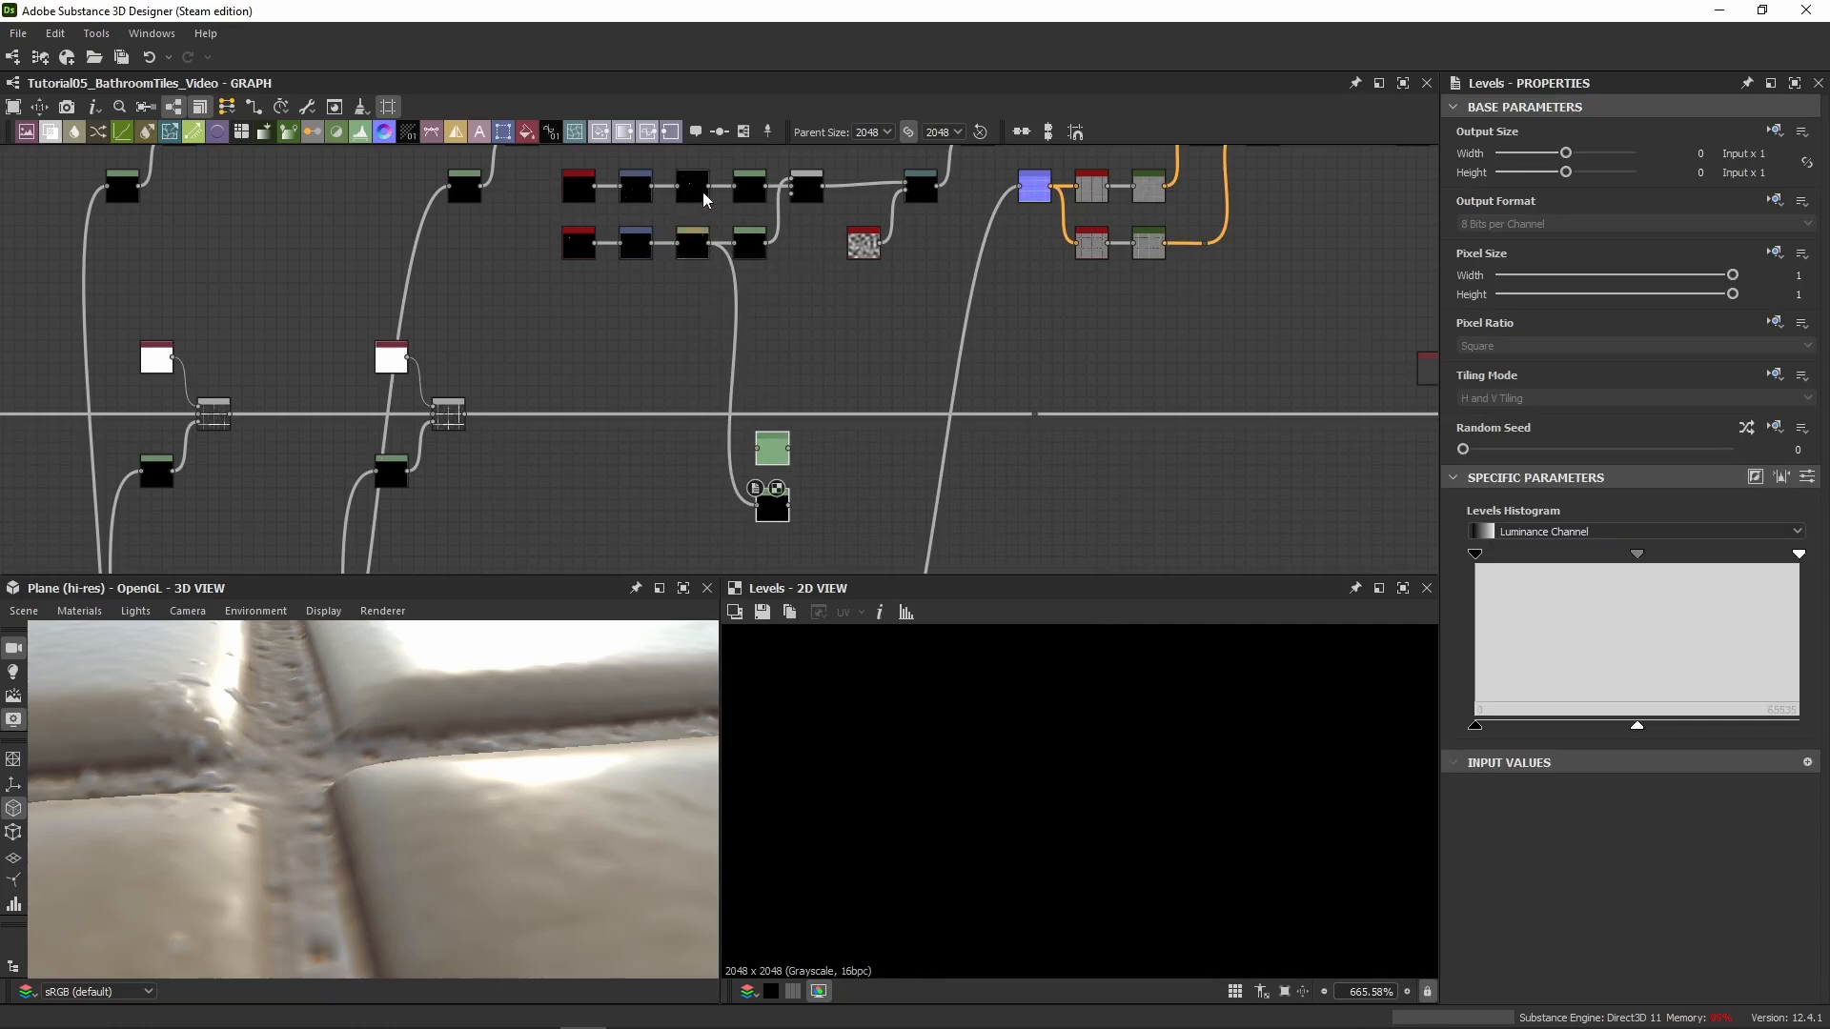
pyautogui.moveTo(711, 185); pyautogui.dragTo(780, 467)
# Display the slider parameters of both new Levels nodes to review their output ranges
pyautogui.scroll(5, 779, 465)
pyautogui.doubleClick(777, 452)
pyautogui.click(1807, 478)
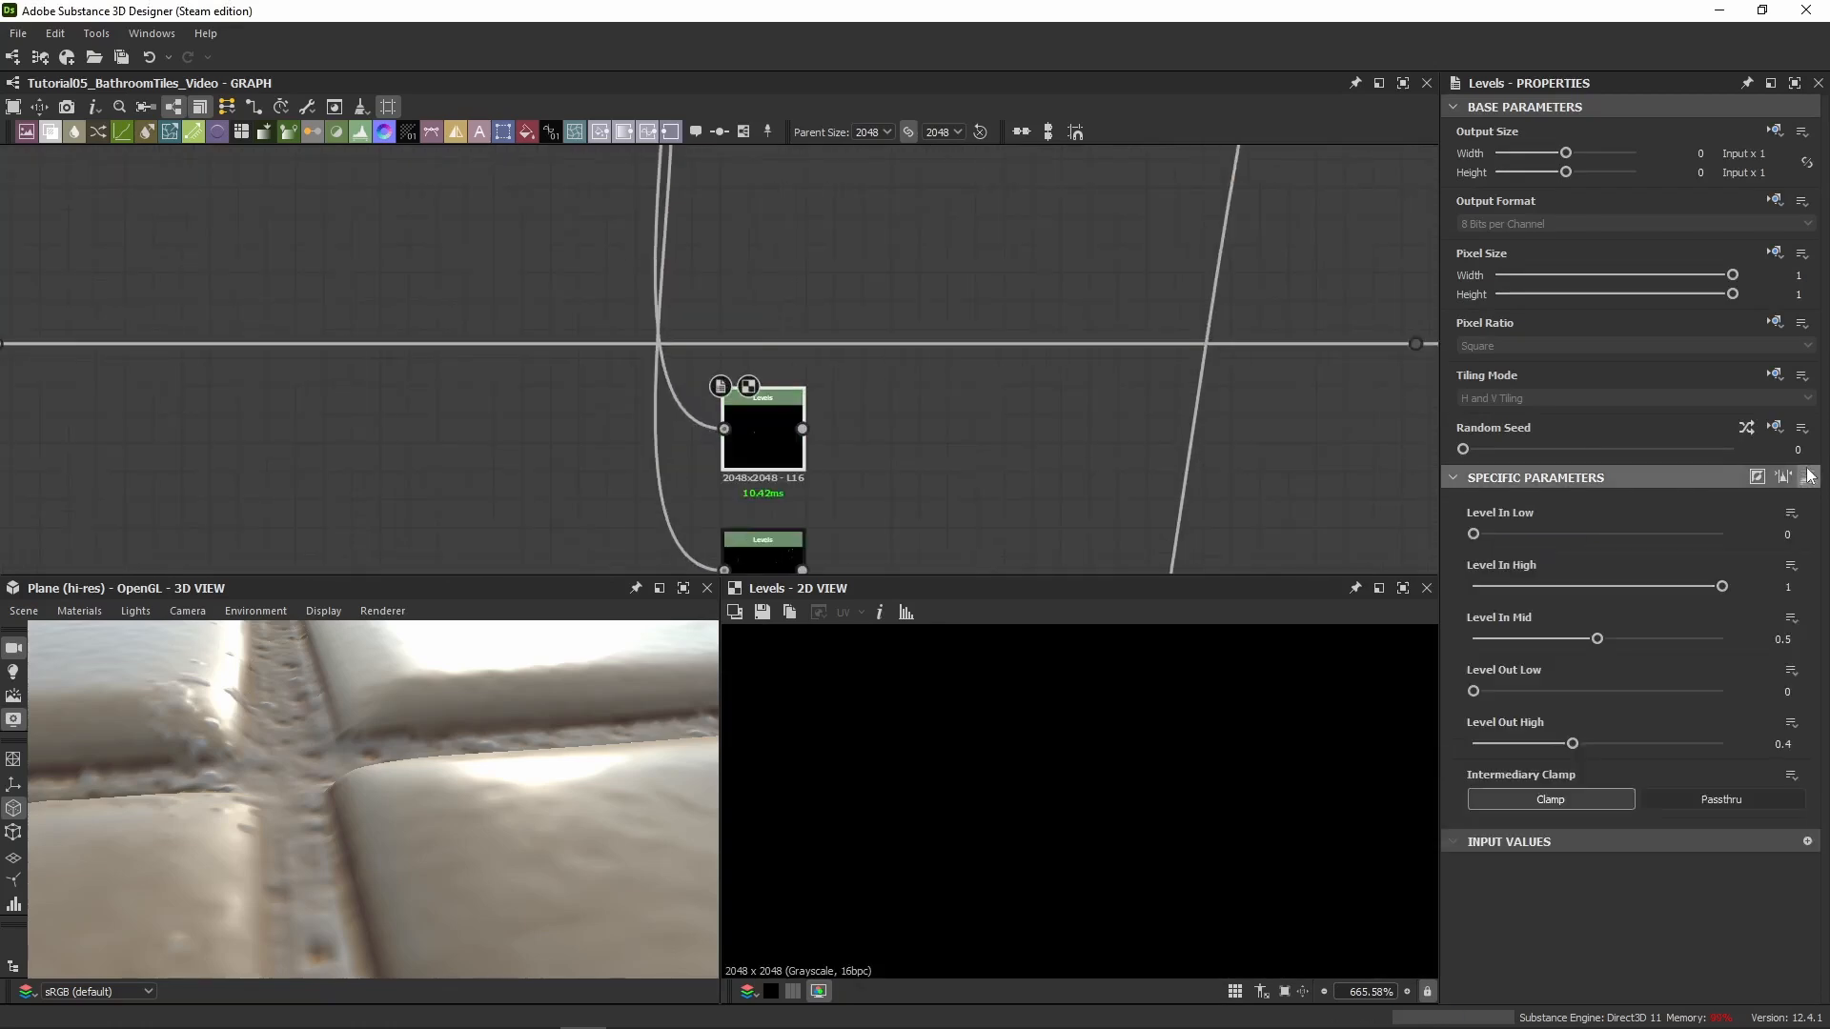
pyautogui.moveTo(755, 388); pyautogui.dragTo(734, 297, button='middle')
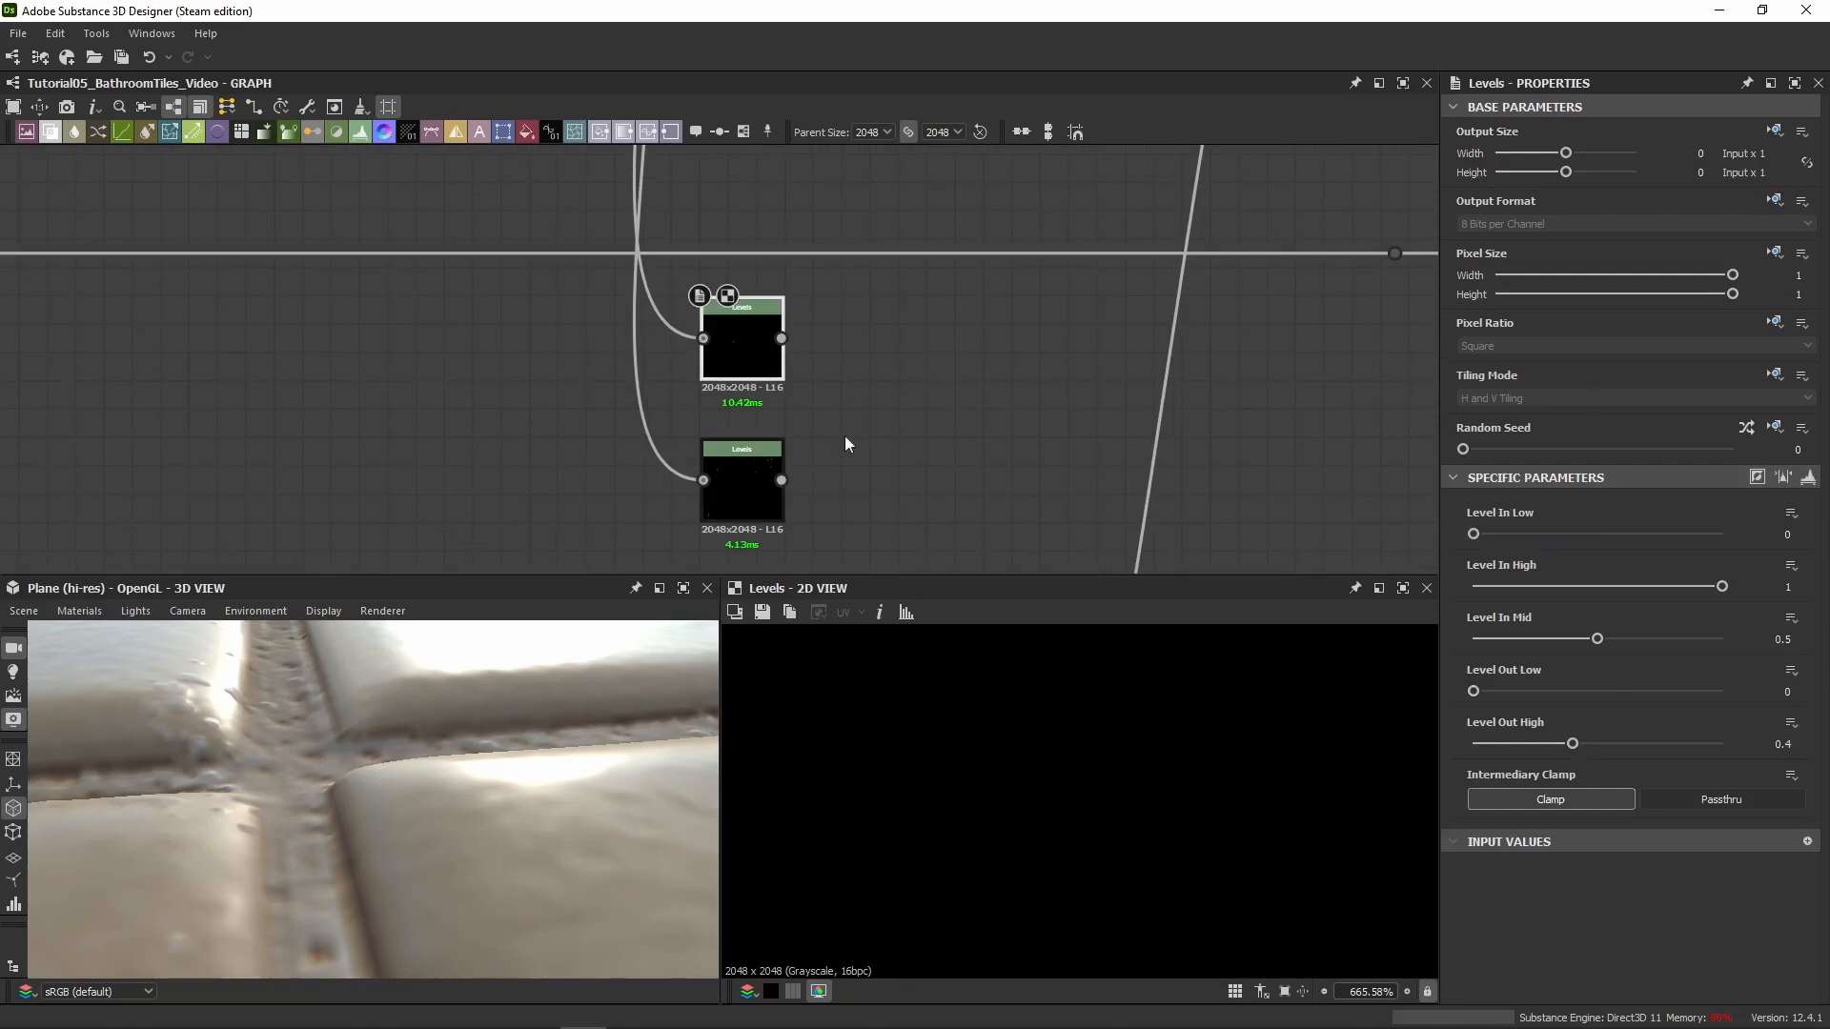
pyautogui.click(759, 503)
pyautogui.click(1807, 478)
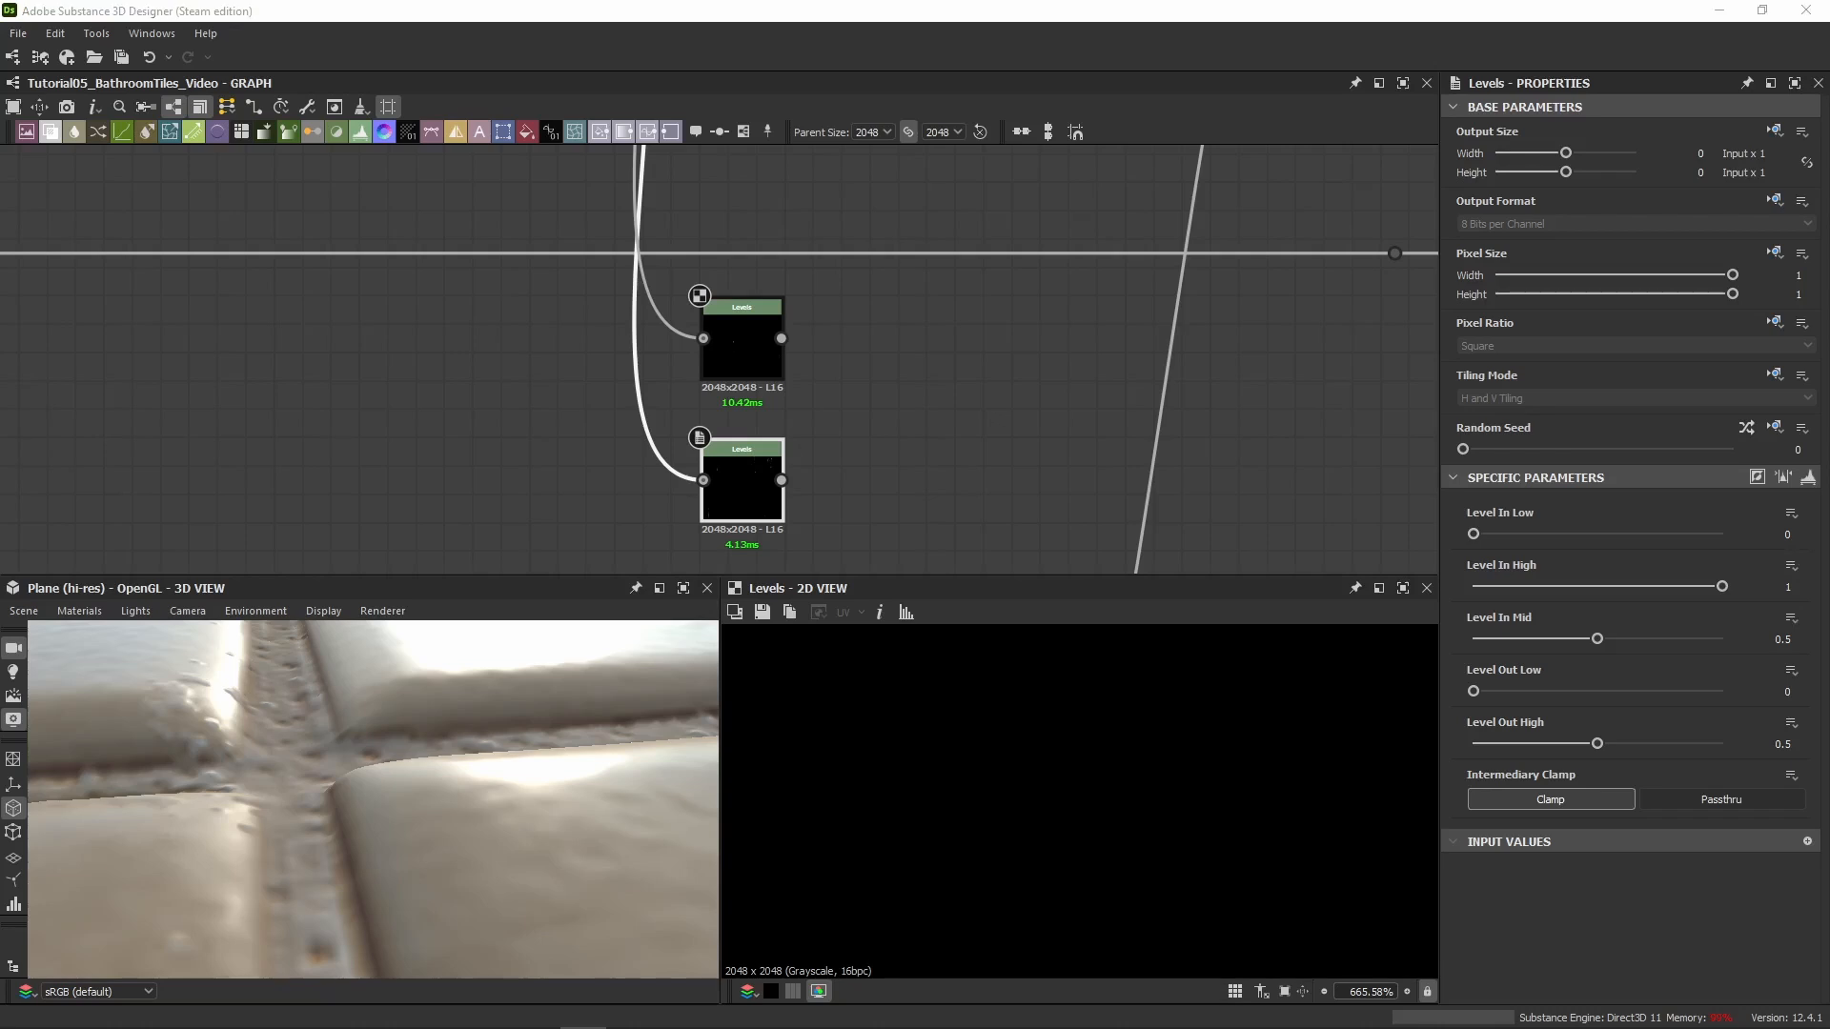
# Add a Max (Lighten) Blend beside the two Levels nodes, using the upper one as background and the lower one as foreground
pyautogui.click(980, 522)
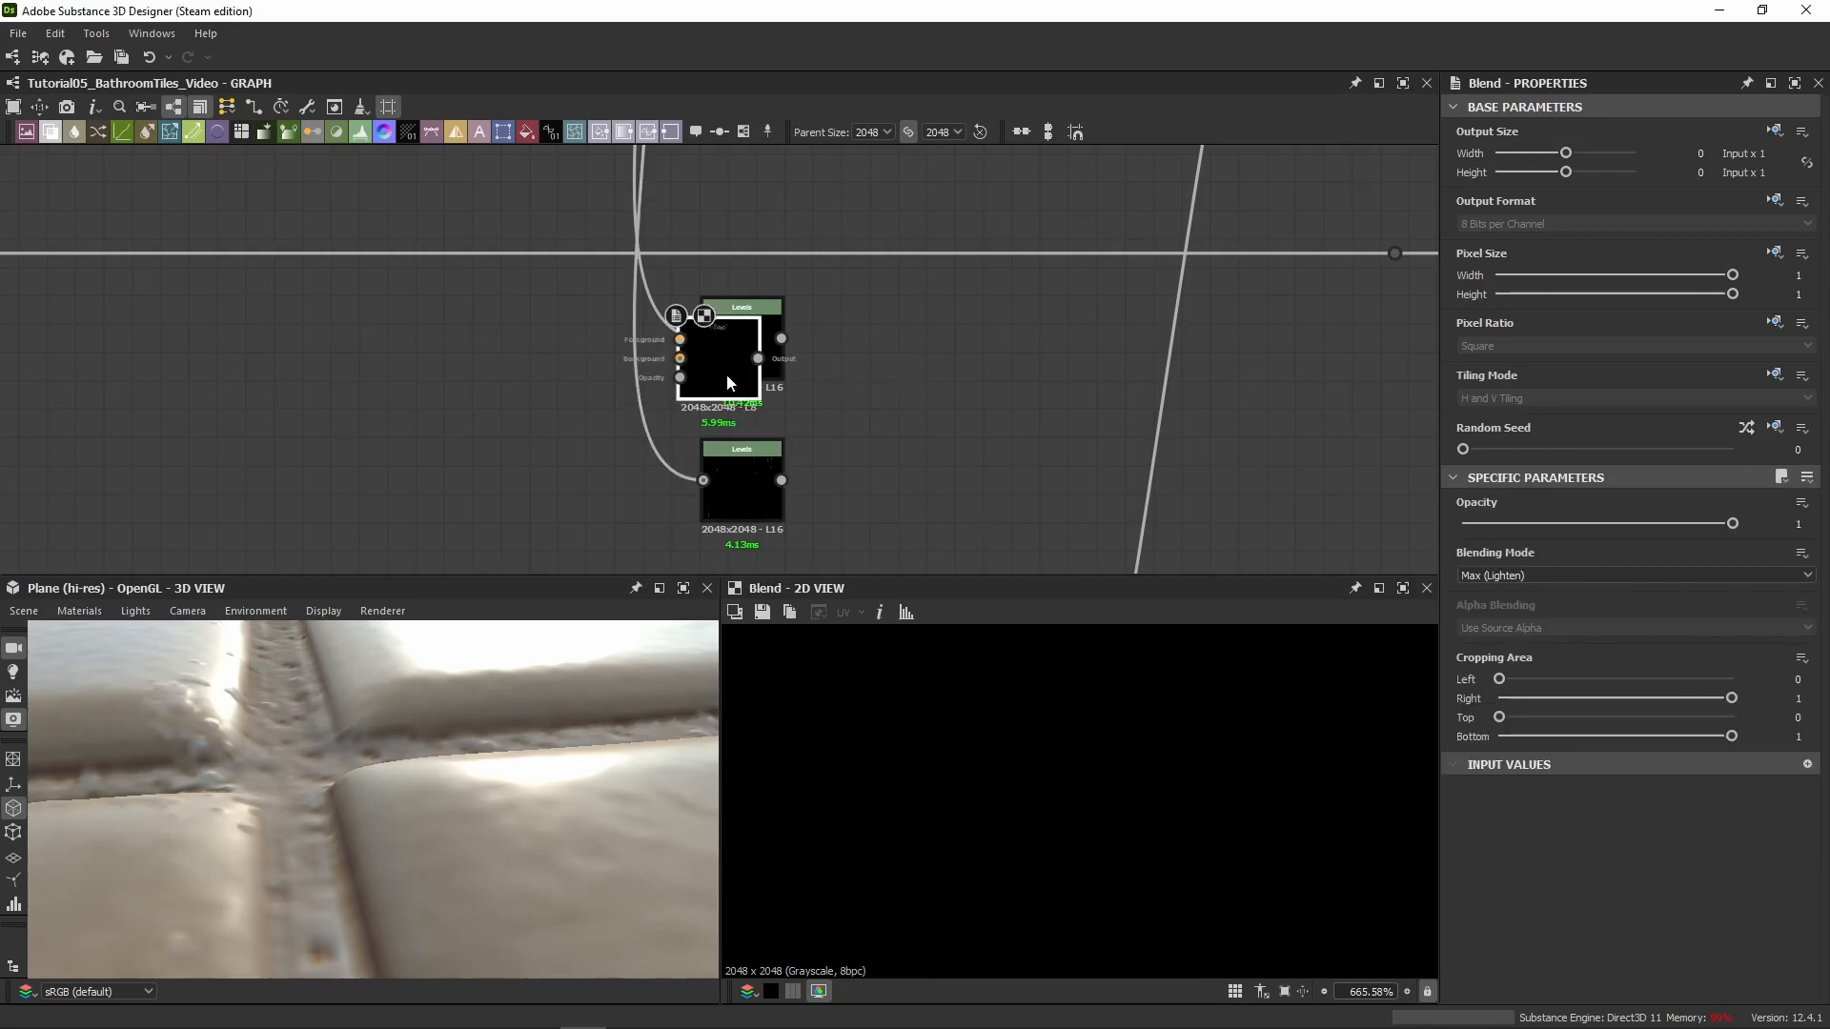
pyautogui.moveTo(726, 374); pyautogui.dragTo(892, 368)
pyautogui.moveTo(782, 338); pyautogui.dragTo(854, 349)
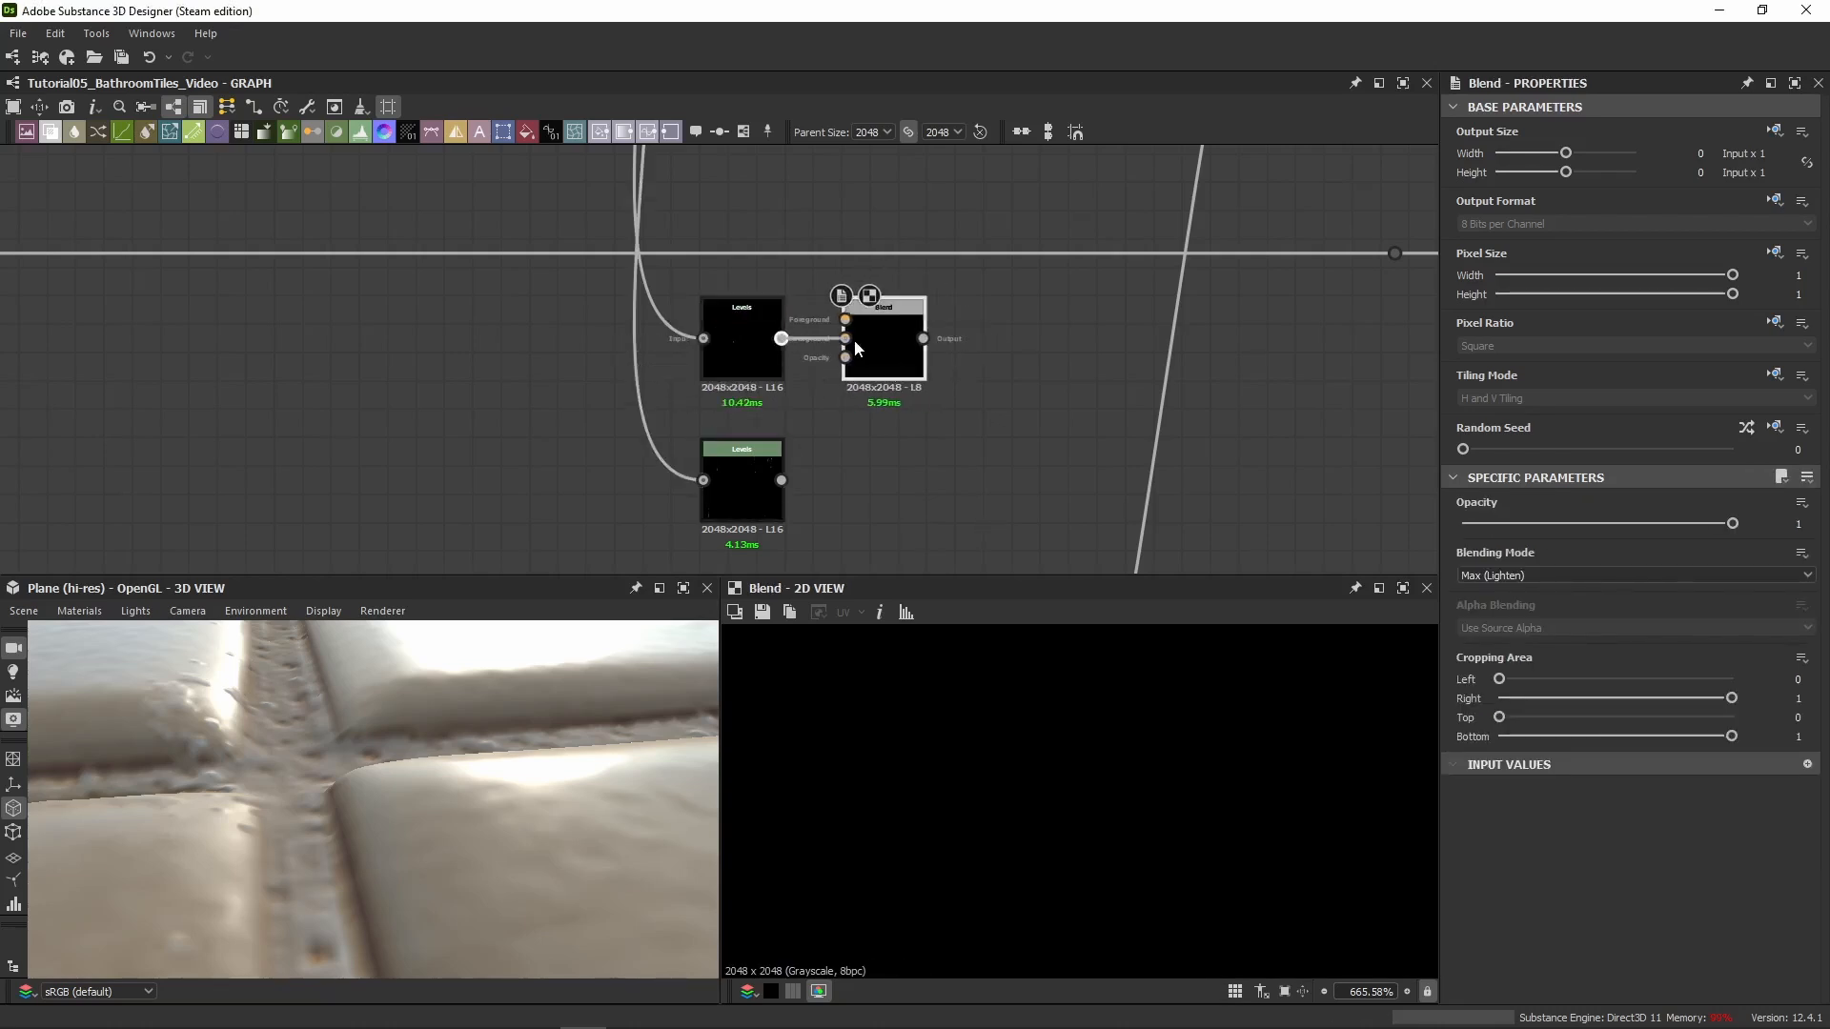
pyautogui.moveTo(781, 480); pyautogui.dragTo(846, 319)
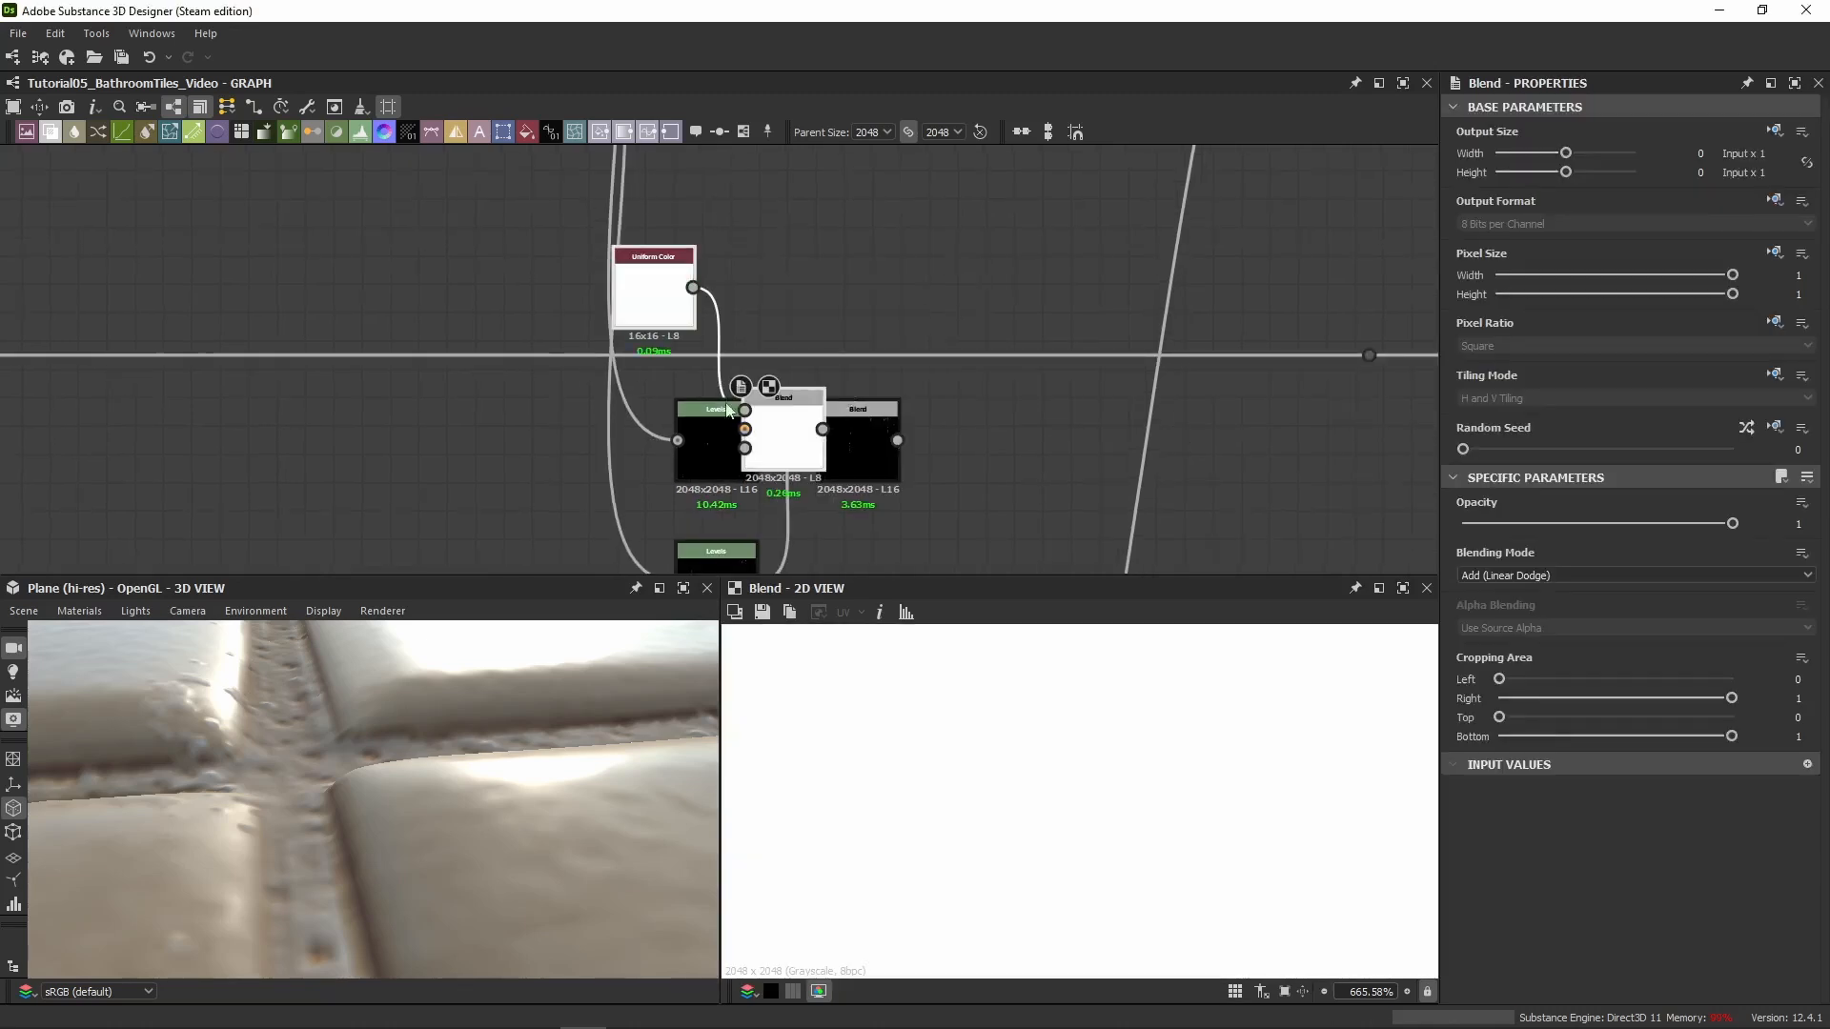
# Insert a Uniform Color and Add (Linear Dodge) Blend into the chain, with the combined mask as opacity and the preceding chain Blend as background
pyautogui.moveTo(730, 410); pyautogui.dragTo(945, 335)
pyautogui.moveTo(900, 441); pyautogui.dragTo(979, 384)
pyautogui.scroll(-3, 581, 314)
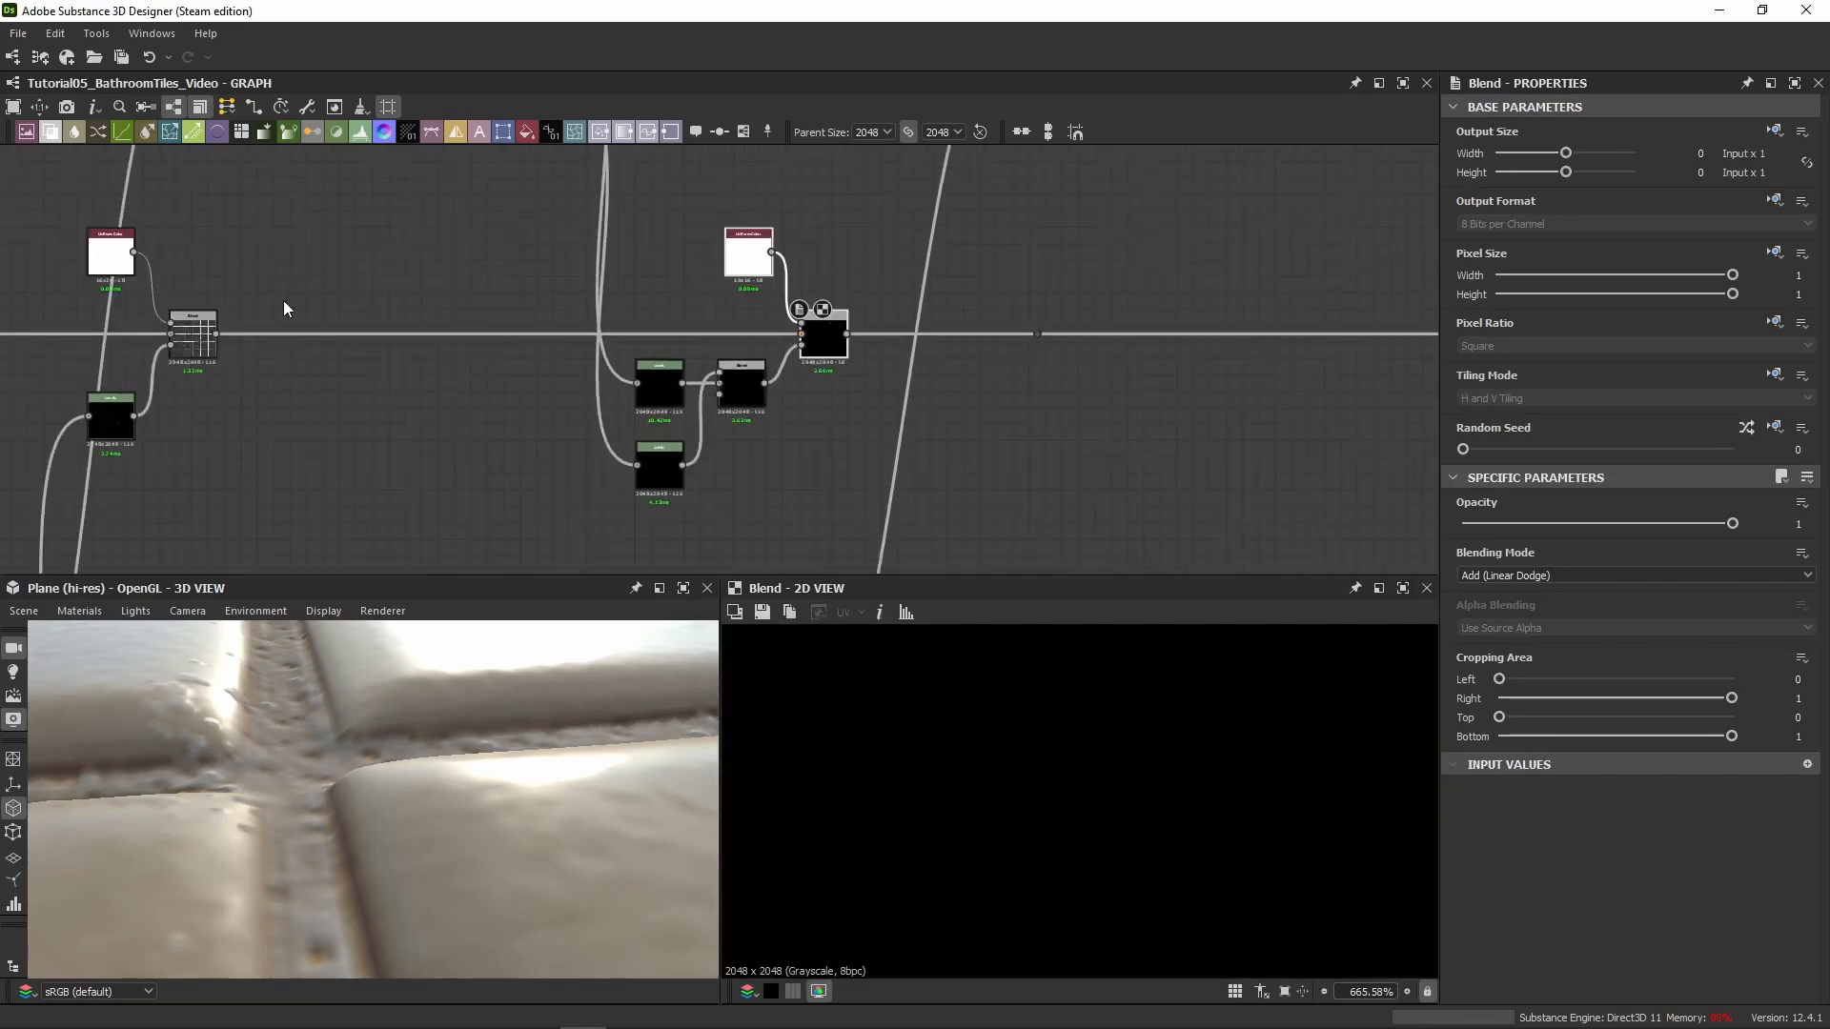
pyautogui.moveTo(216, 334); pyautogui.dragTo(803, 330)
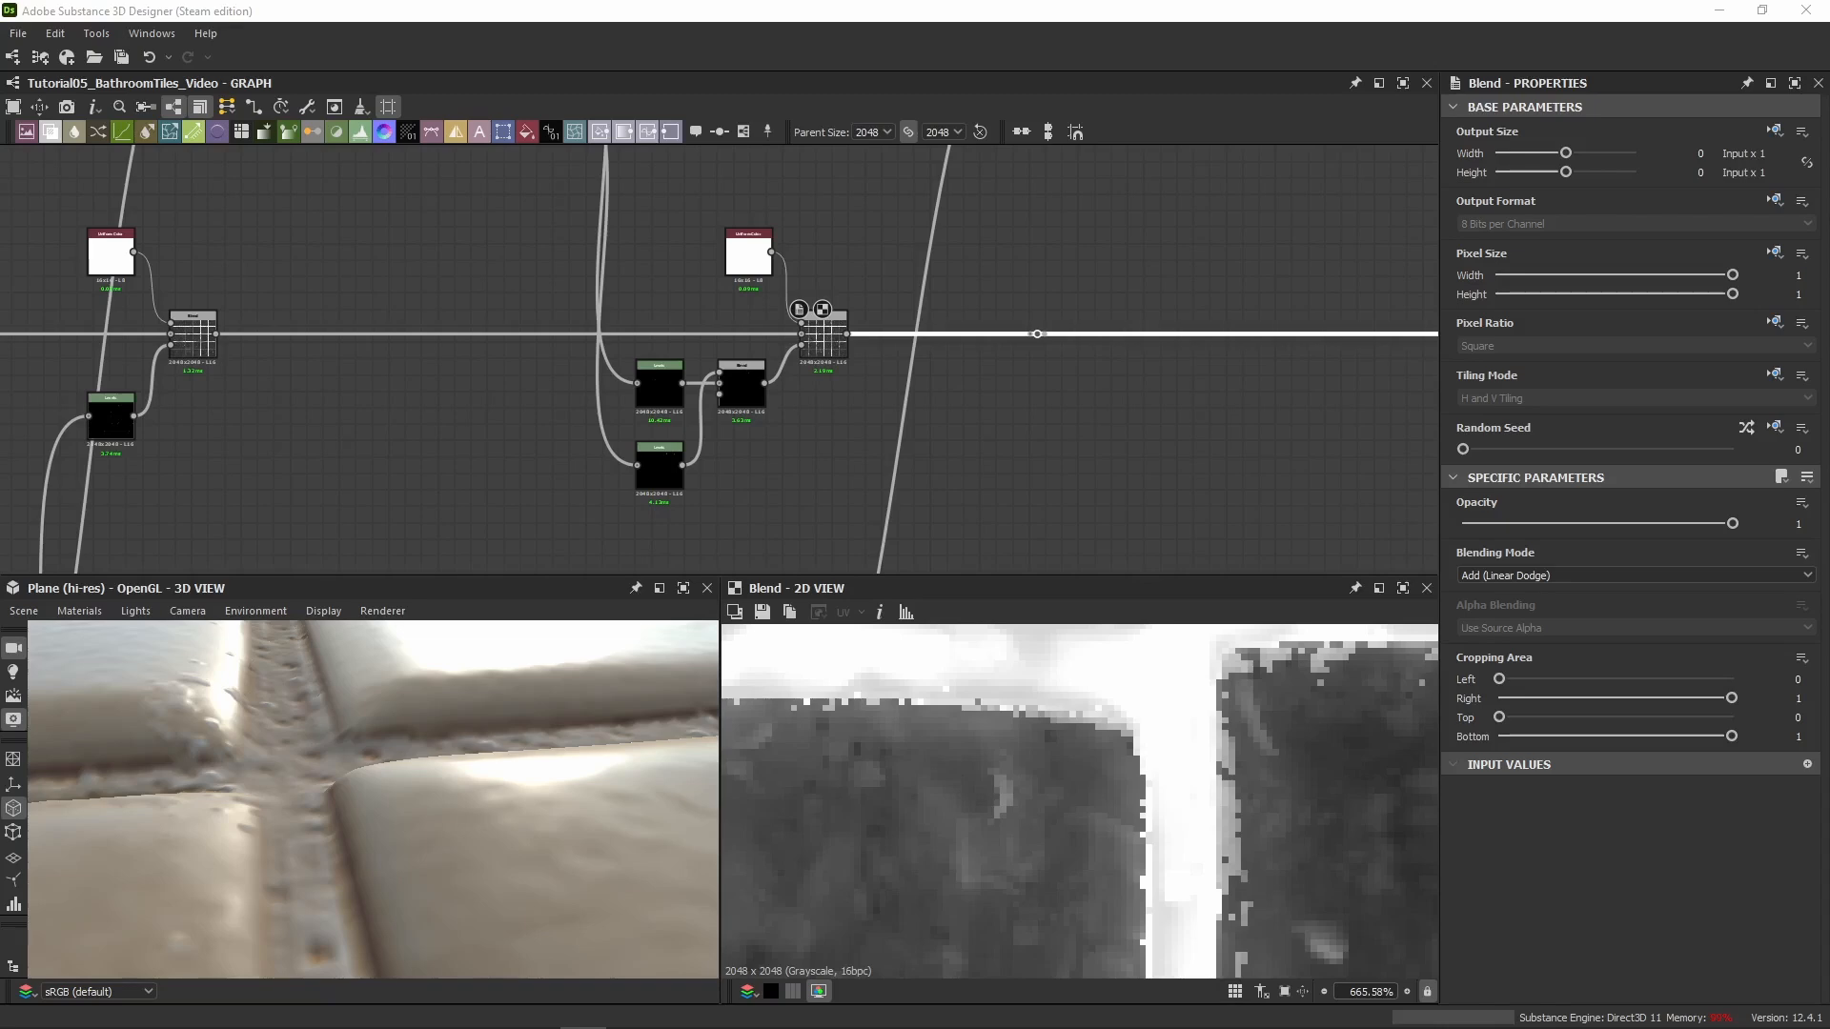
pyautogui.scroll(-10, 321, 809)
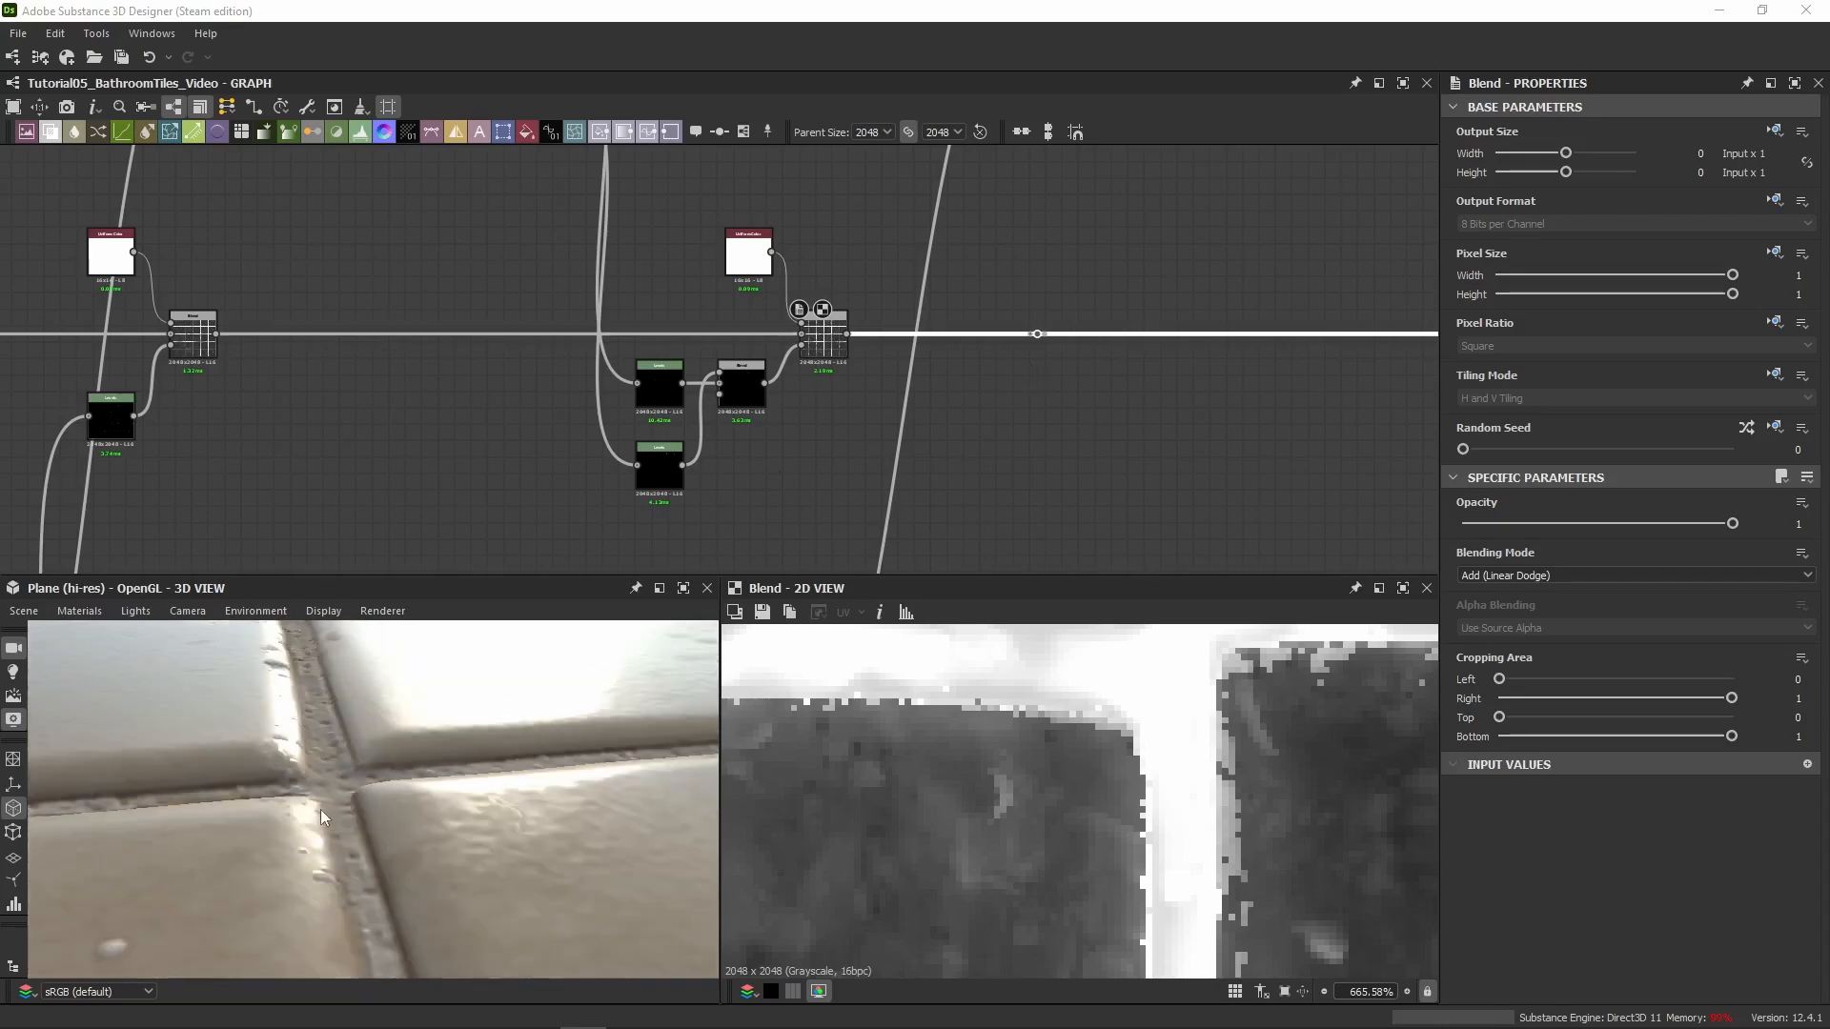
pyautogui.moveTo(330, 782); pyautogui.dragTo(409, 784)
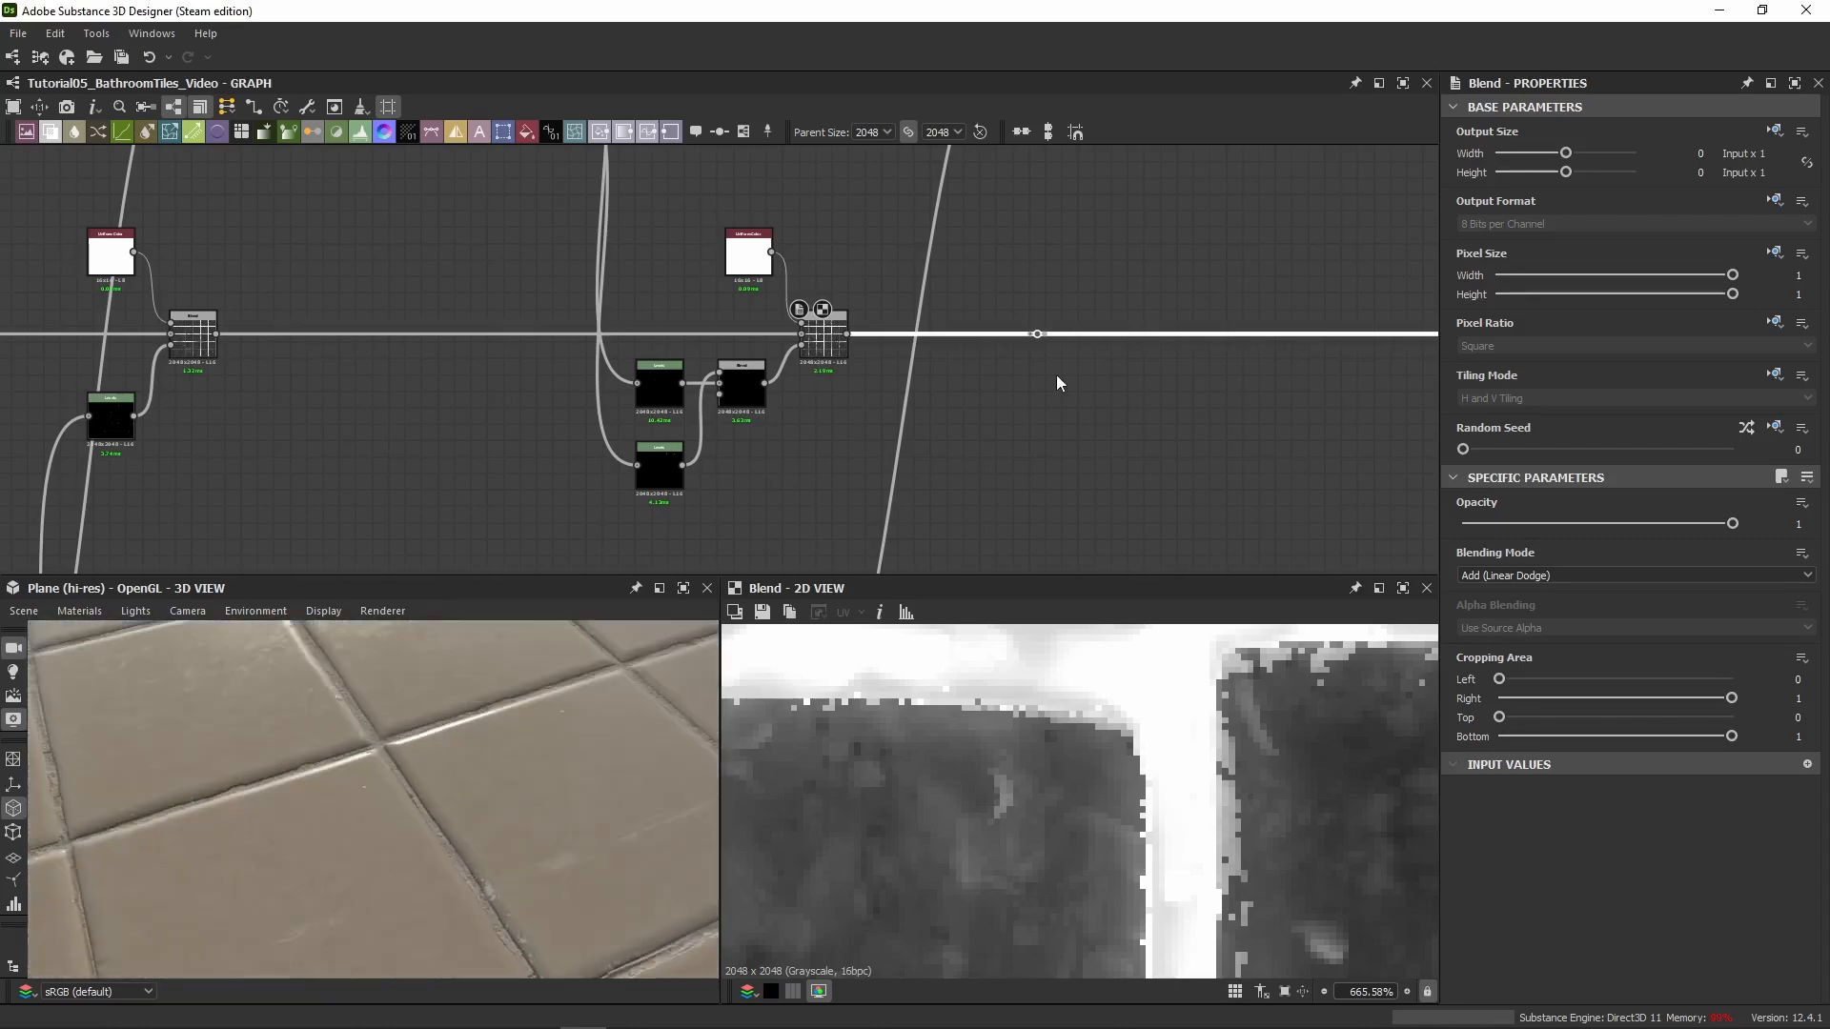
# Paste a Grunge Leaks node with contrast 0.24 below the chain line, after the new Add (Linear Dodge) Blend
pyautogui.scroll(-3, 507, 433)
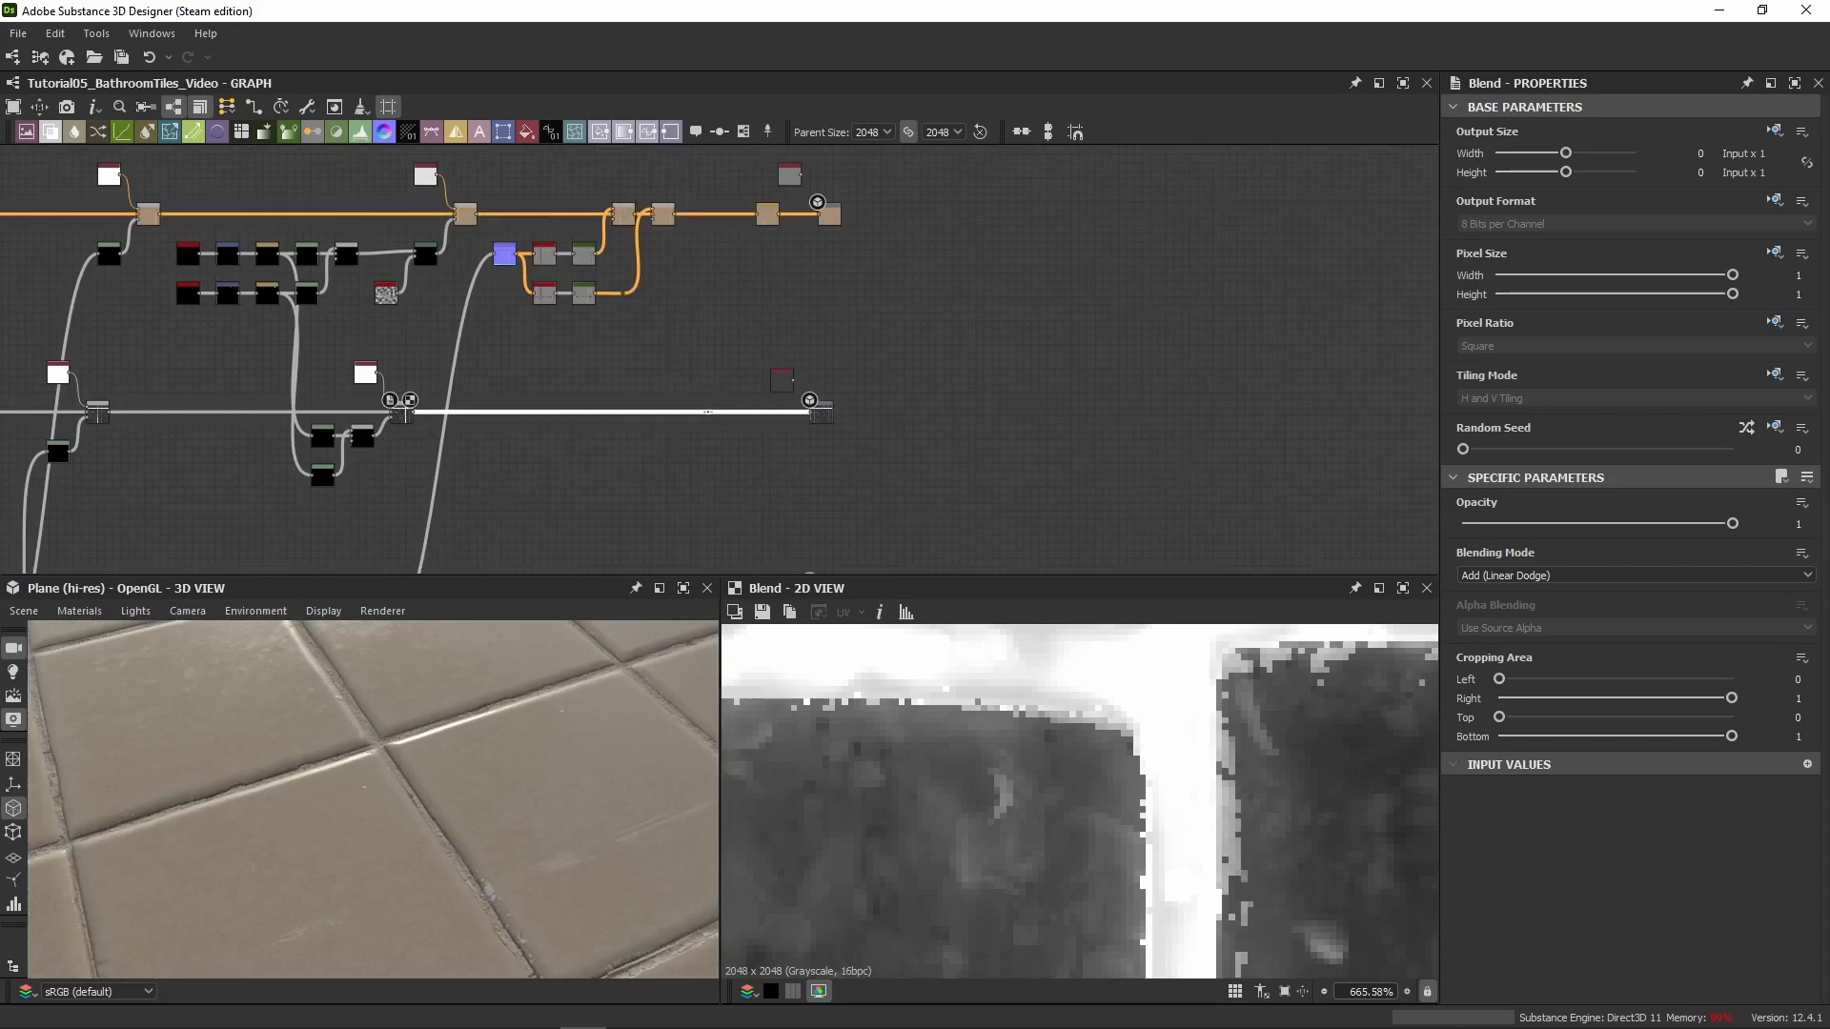
pyautogui.scroll(4, 496, 432)
pyautogui.click(608, 429)
pyautogui.hotkey('ctrl', 'v')
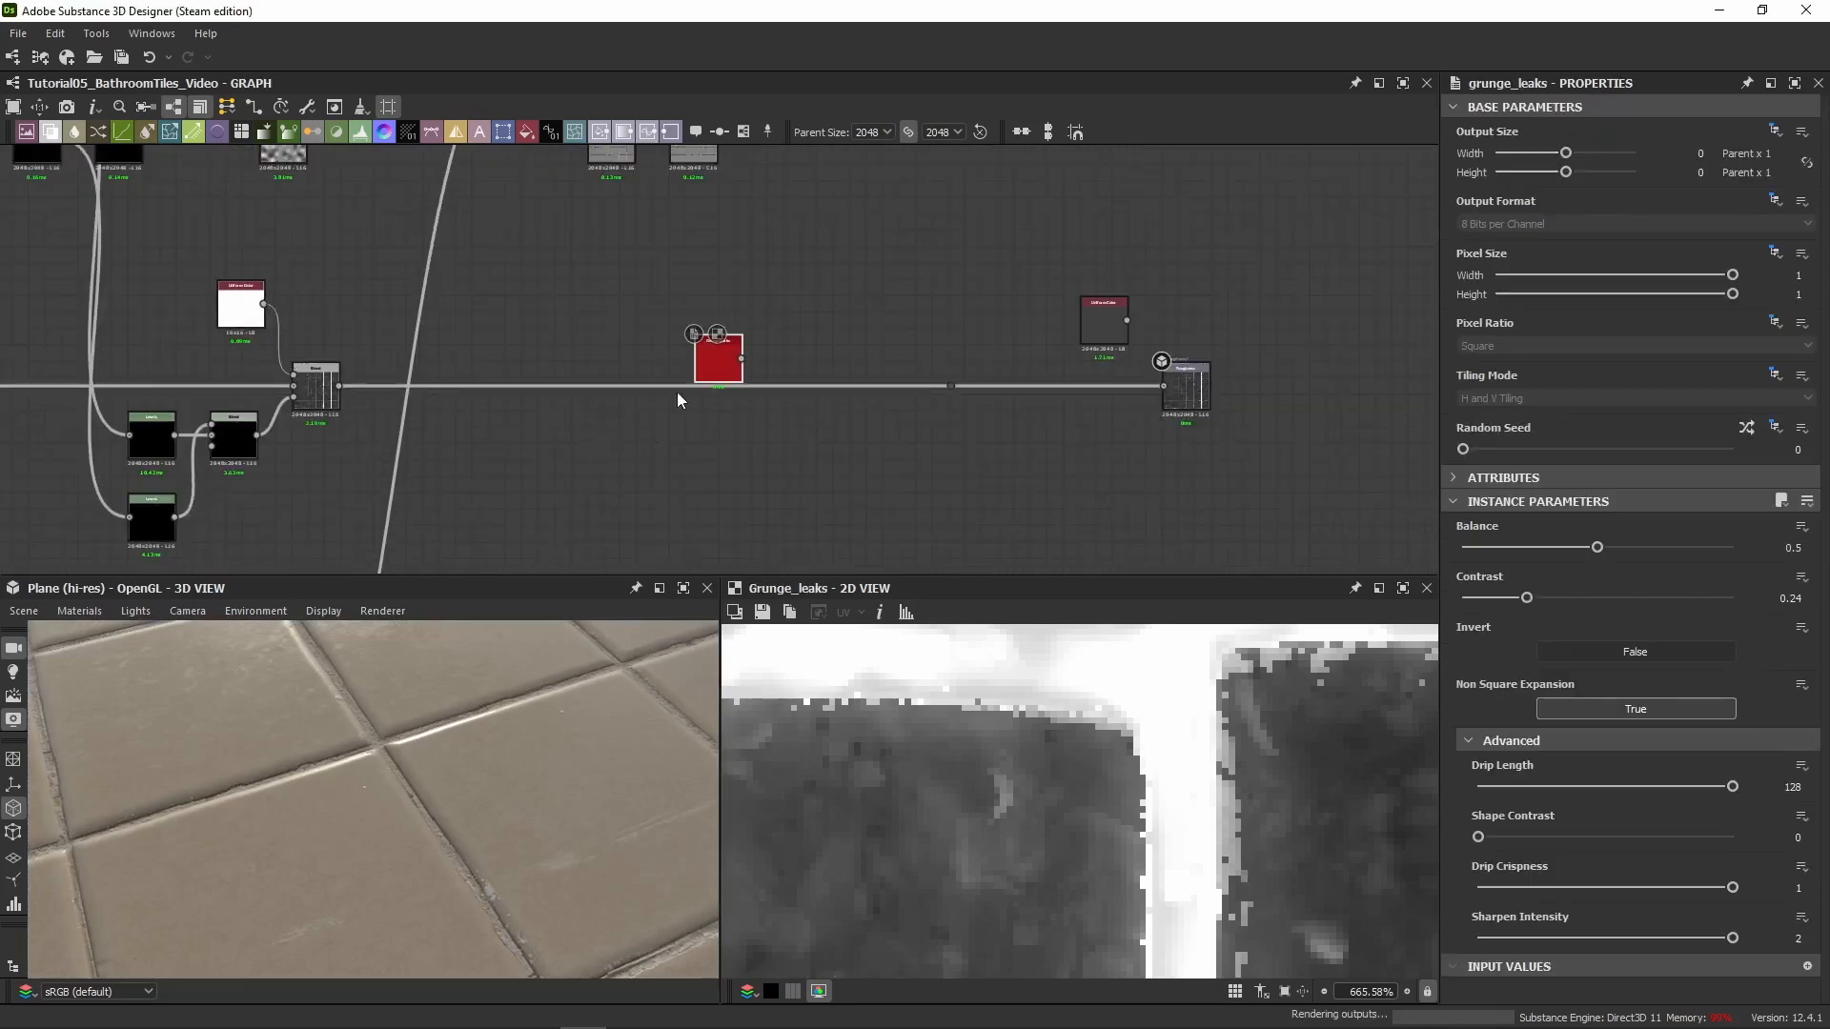
pyautogui.moveTo(732, 364); pyautogui.dragTo(643, 441)
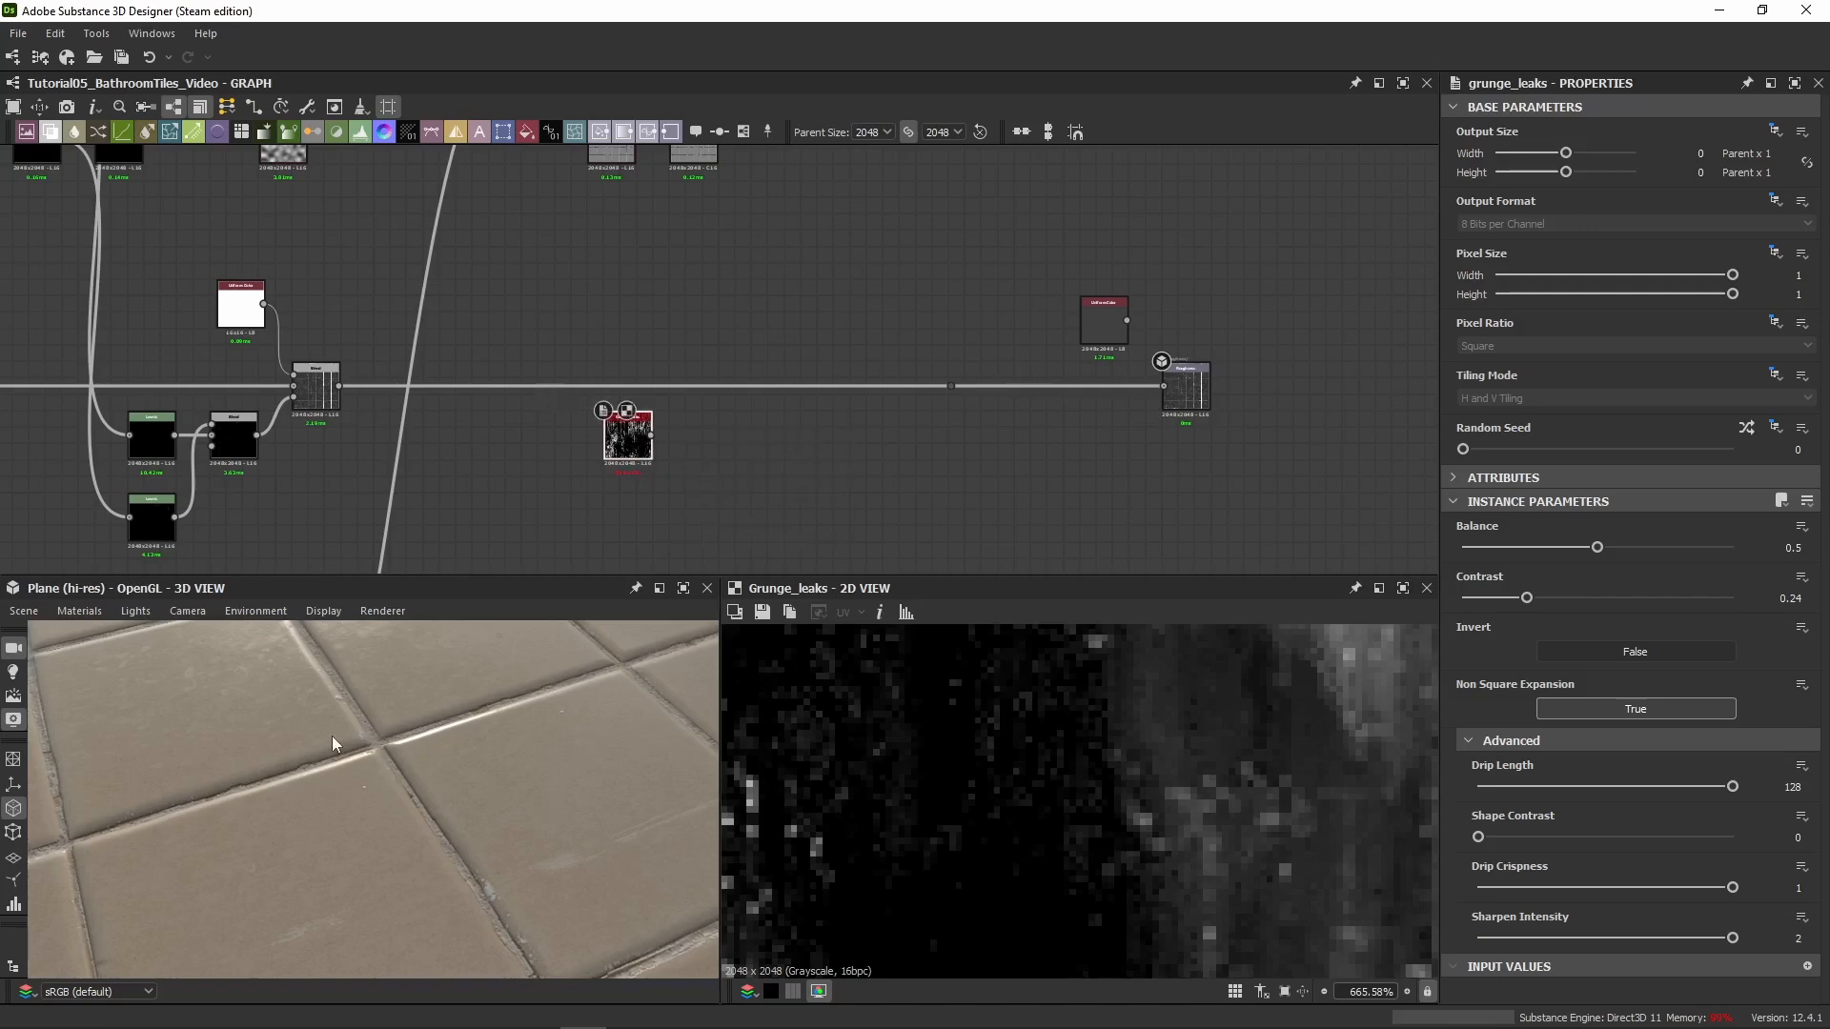
pyautogui.moveTo(332, 736)
pyautogui.mouseDown()
pyautogui.moveTo(352, 768)
pyautogui.moveTo(364, 746)
pyautogui.moveTo(330, 736)
pyautogui.mouseUp()
pyautogui.moveTo(487, 696); pyautogui.dragTo(519, 673)
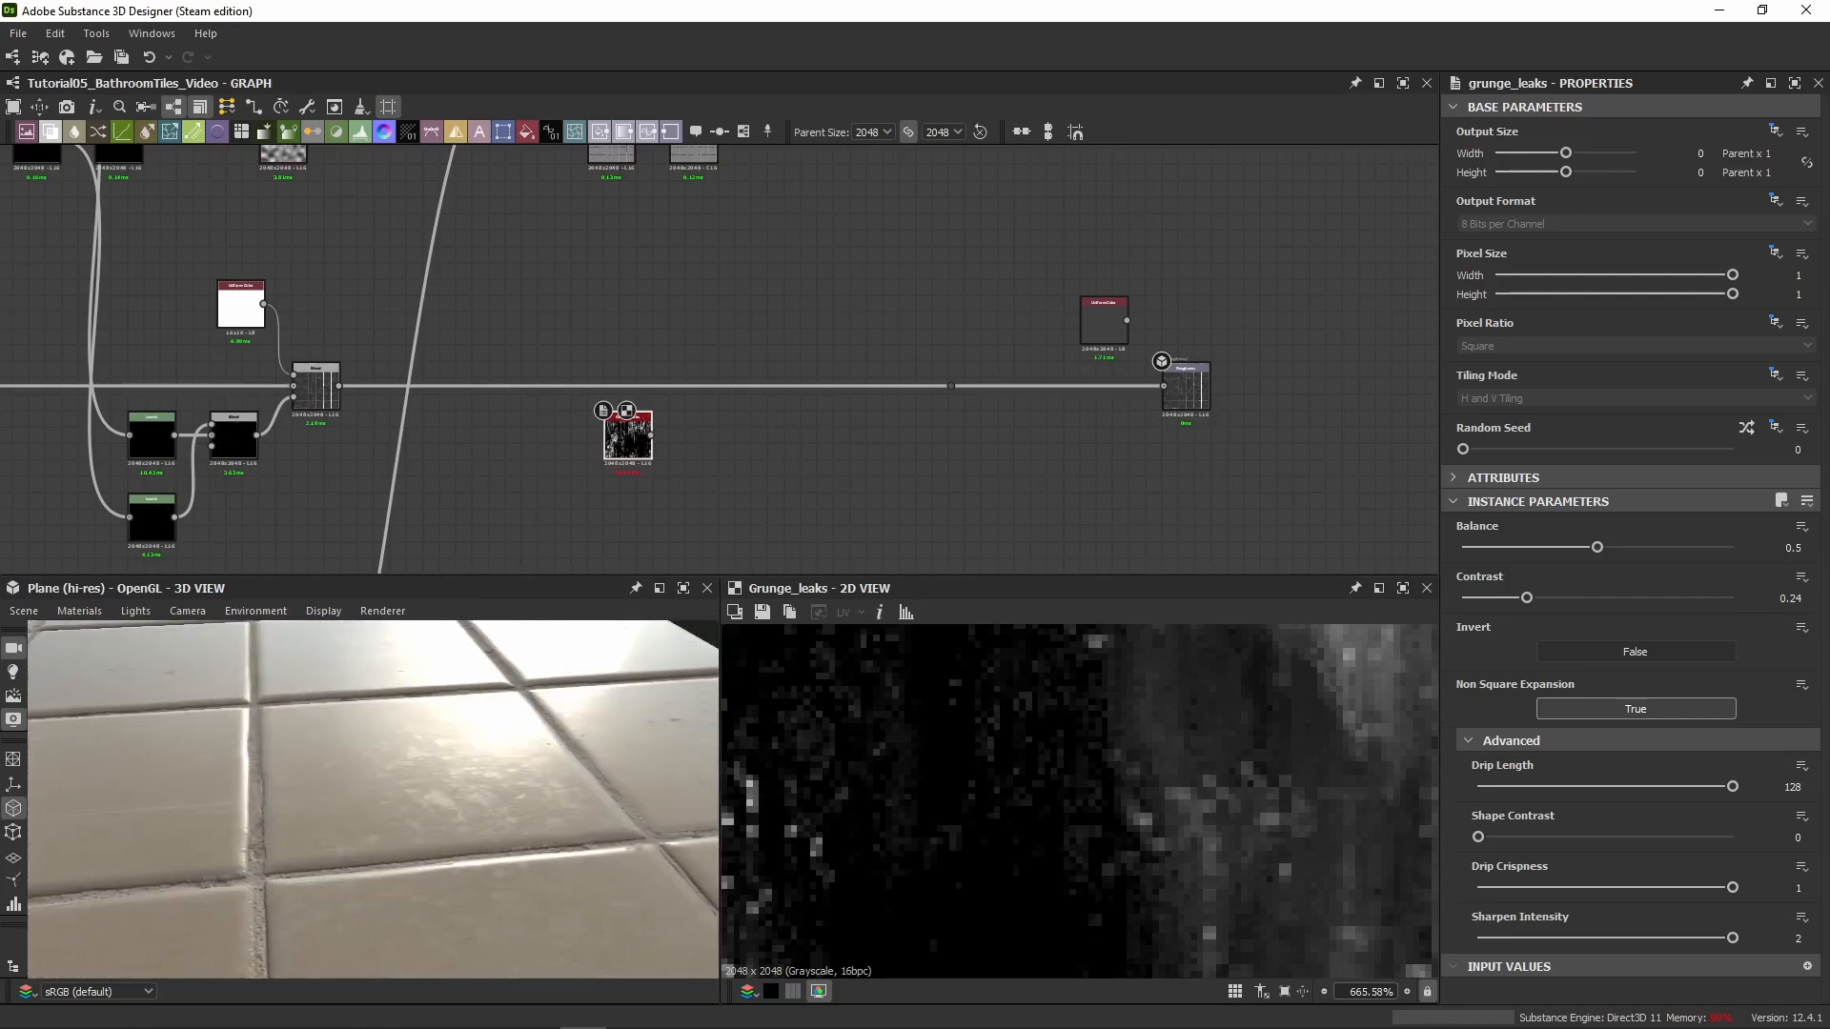
# Feed Grunge Leaks into a pasted Warp node with intensity 0.325, driven by a Perlin Noise node with scale 8
pyautogui.click(1186, 386)
pyautogui.scroll(2, 705, 432)
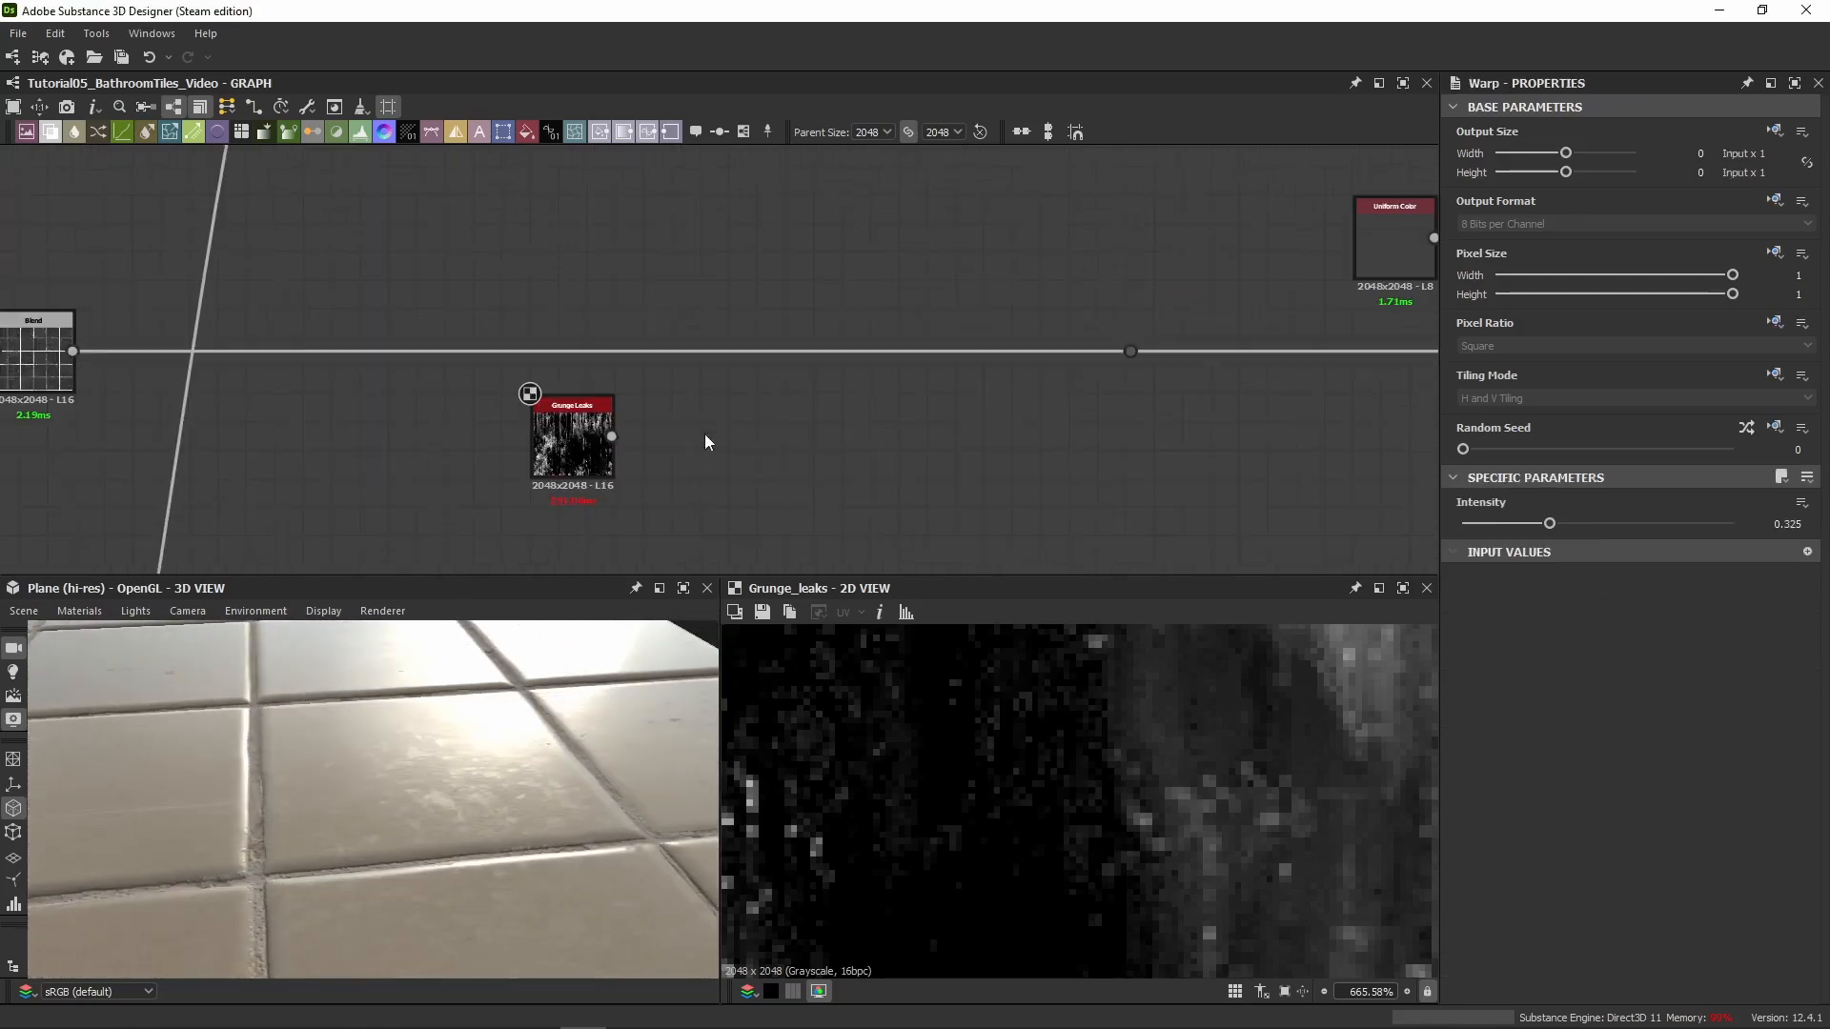
pyautogui.hotkey('ctrl', 'v')
pyautogui.moveTo(707, 374); pyautogui.dragTo(676, 427)
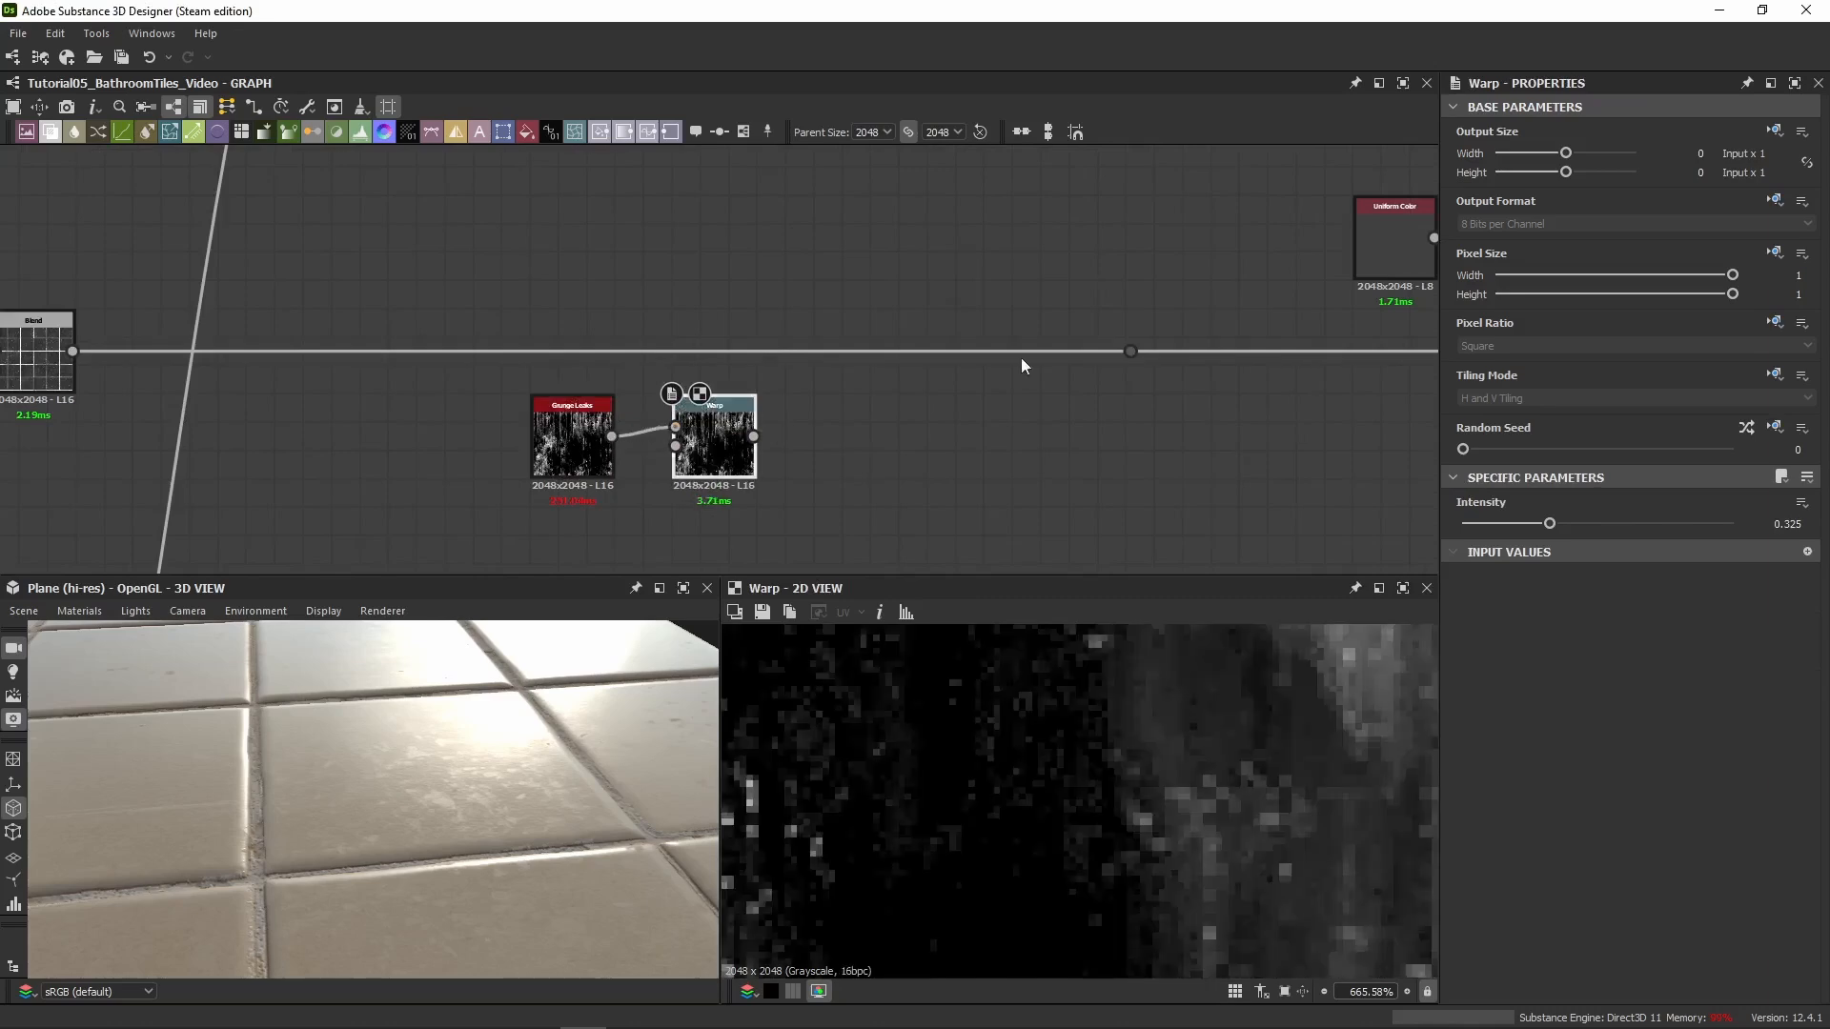
pyautogui.moveTo(966, 420); pyautogui.dragTo(1073, 328, button='middle')
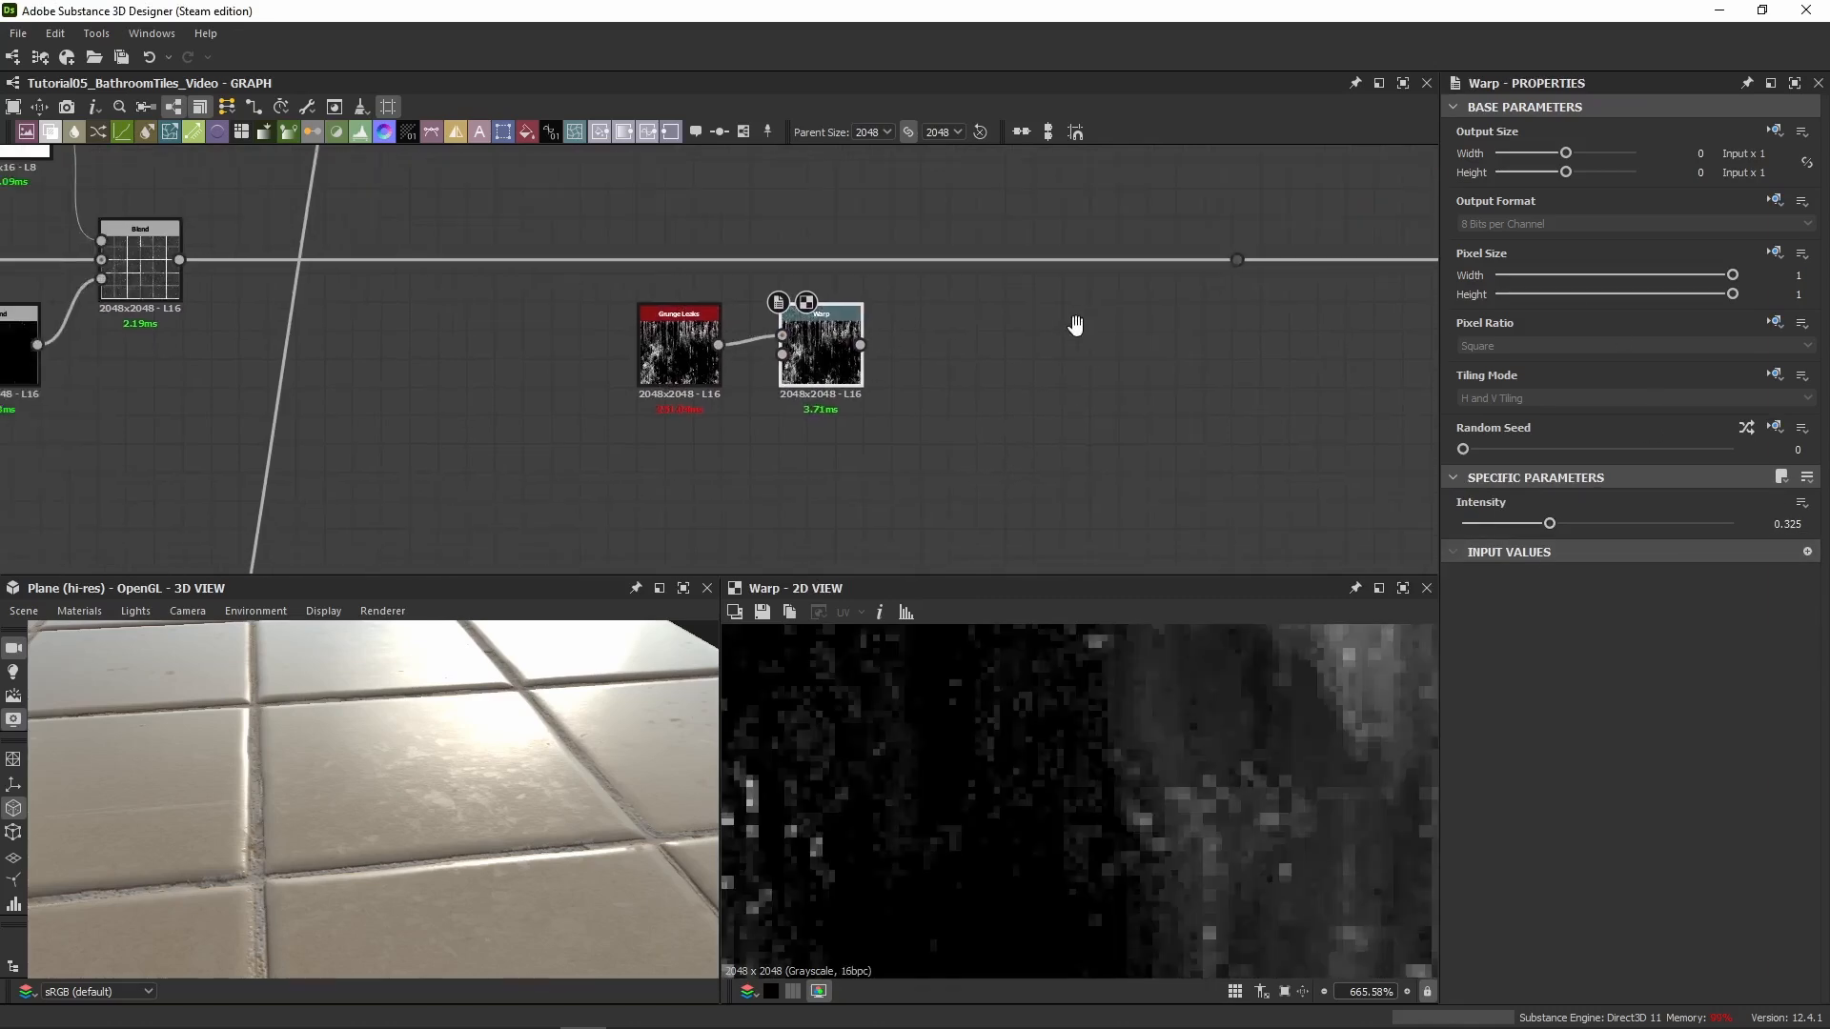
pyautogui.moveTo(0, 572); pyautogui.dragTo(781, 355)
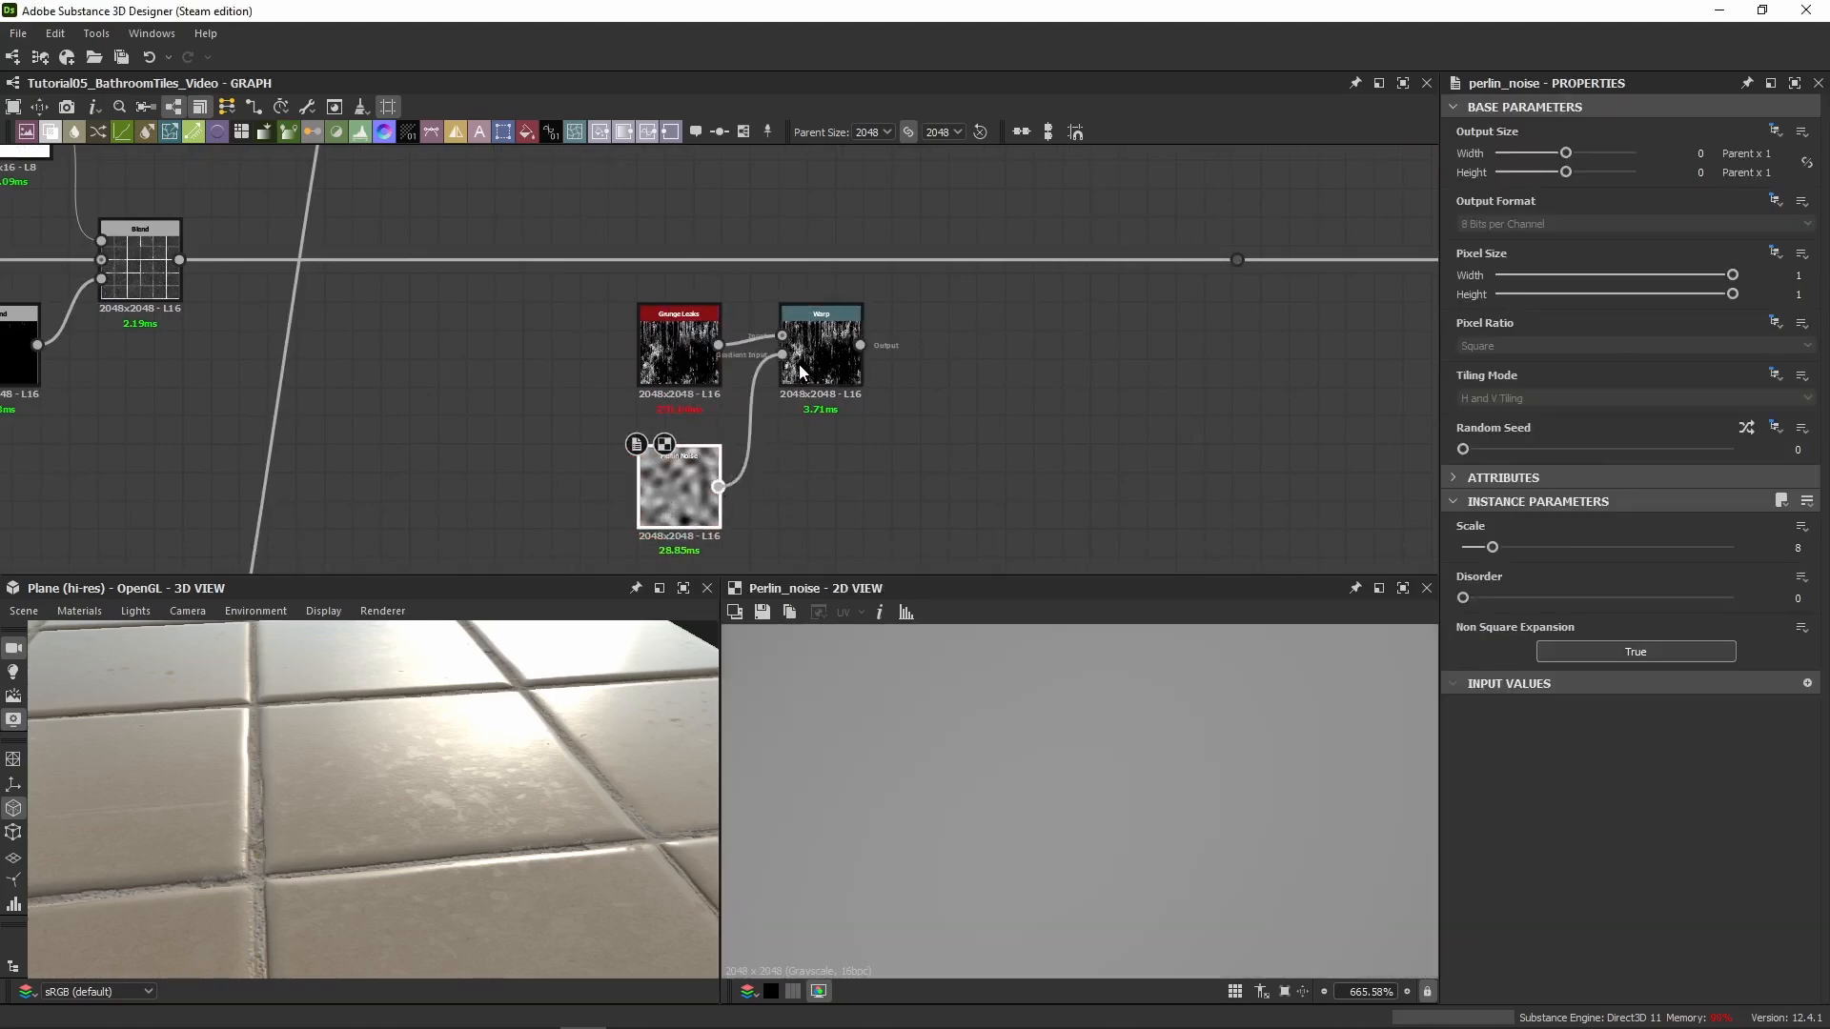
# Compare the Warp output with the original Grunge Leaks pattern in the 2D view
pyautogui.click(816, 362)
pyautogui.scroll(-6, 1117, 801)
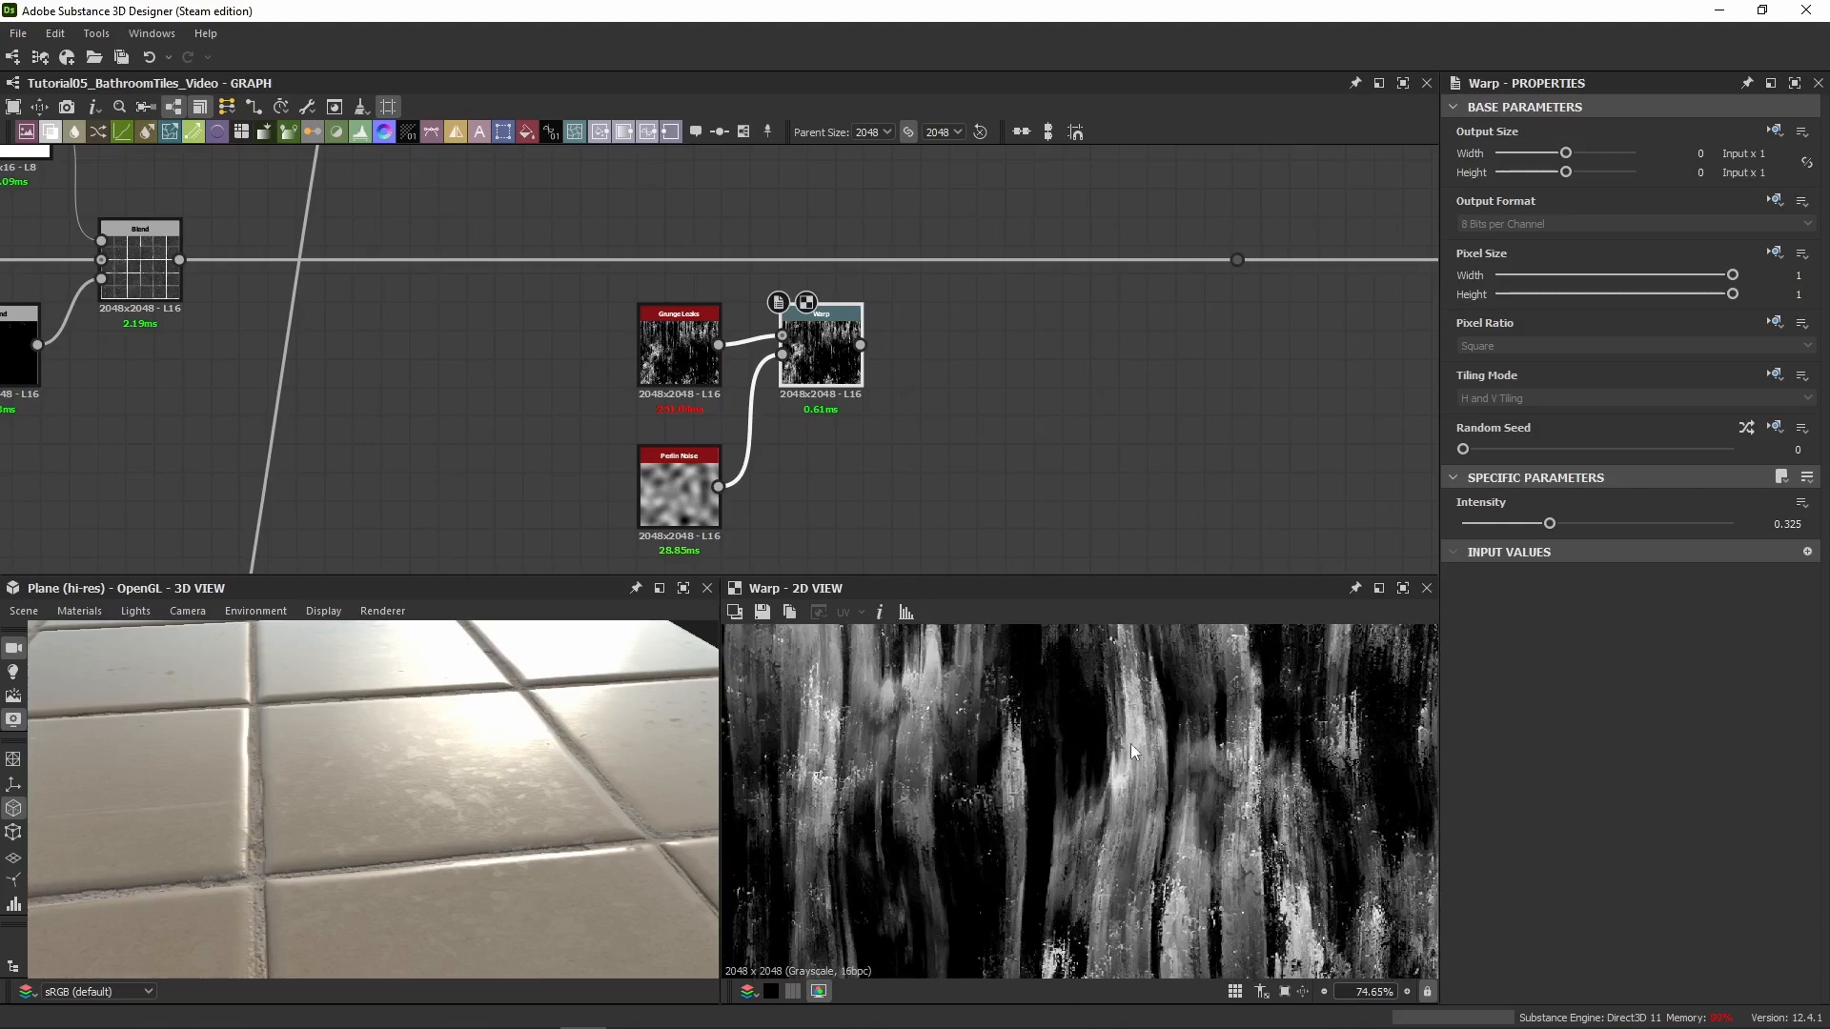
pyautogui.click(678, 348)
pyautogui.scroll(-5, 1171, 758)
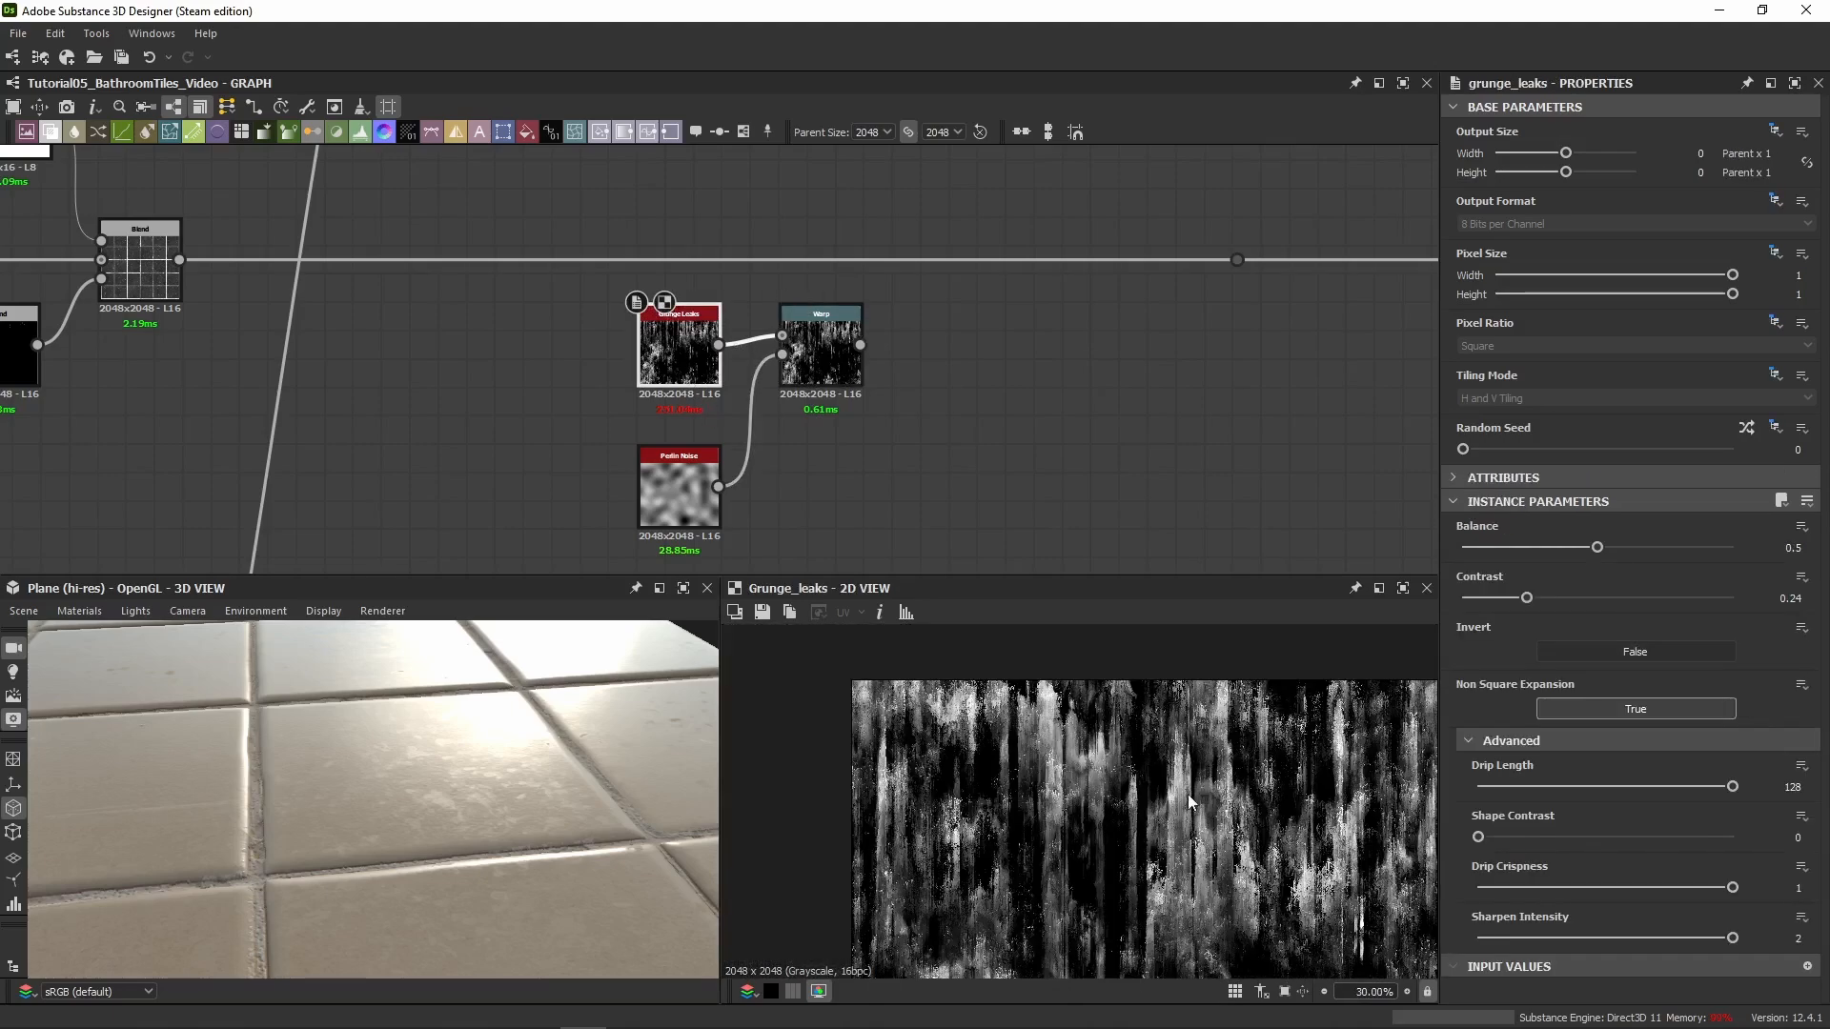
pyautogui.click(819, 357)
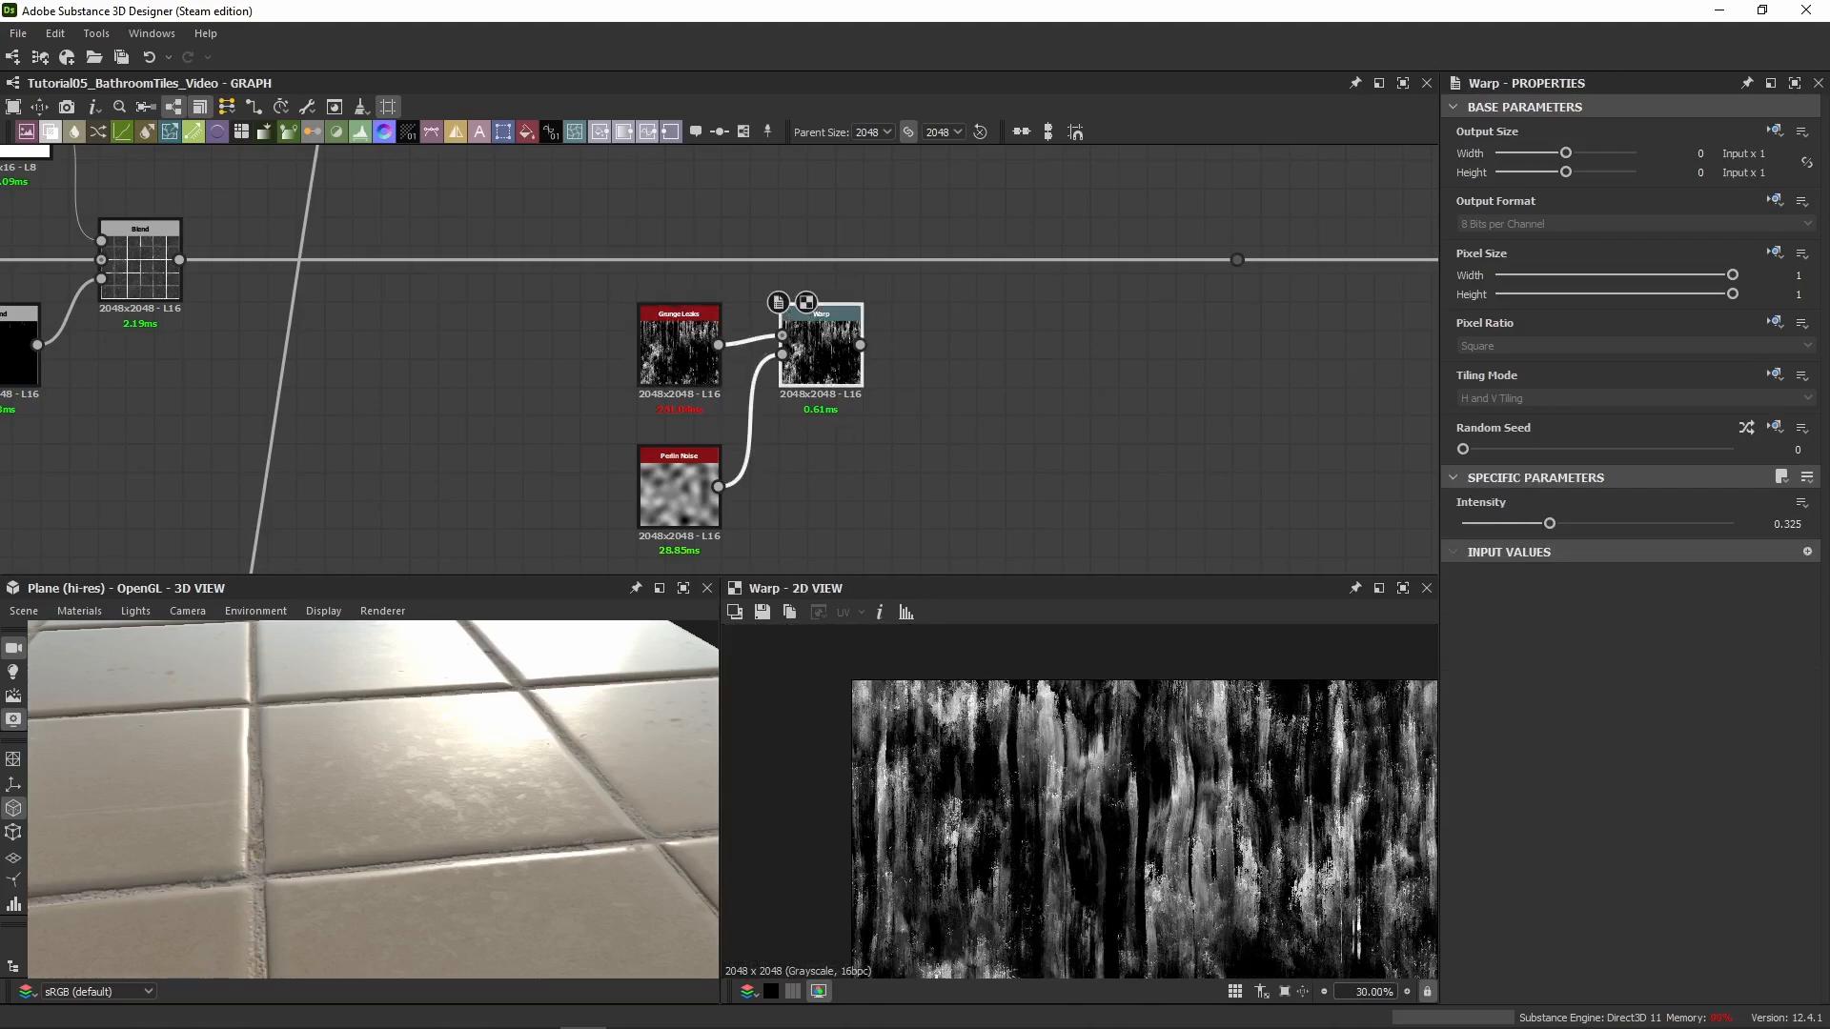
# Paste a Levels node with Level Out High 0.075 after the Warp, connect the Warp to it and display its slider parameters
pyautogui.click(944, 364)
pyautogui.hotkey('ctrl', 'v')
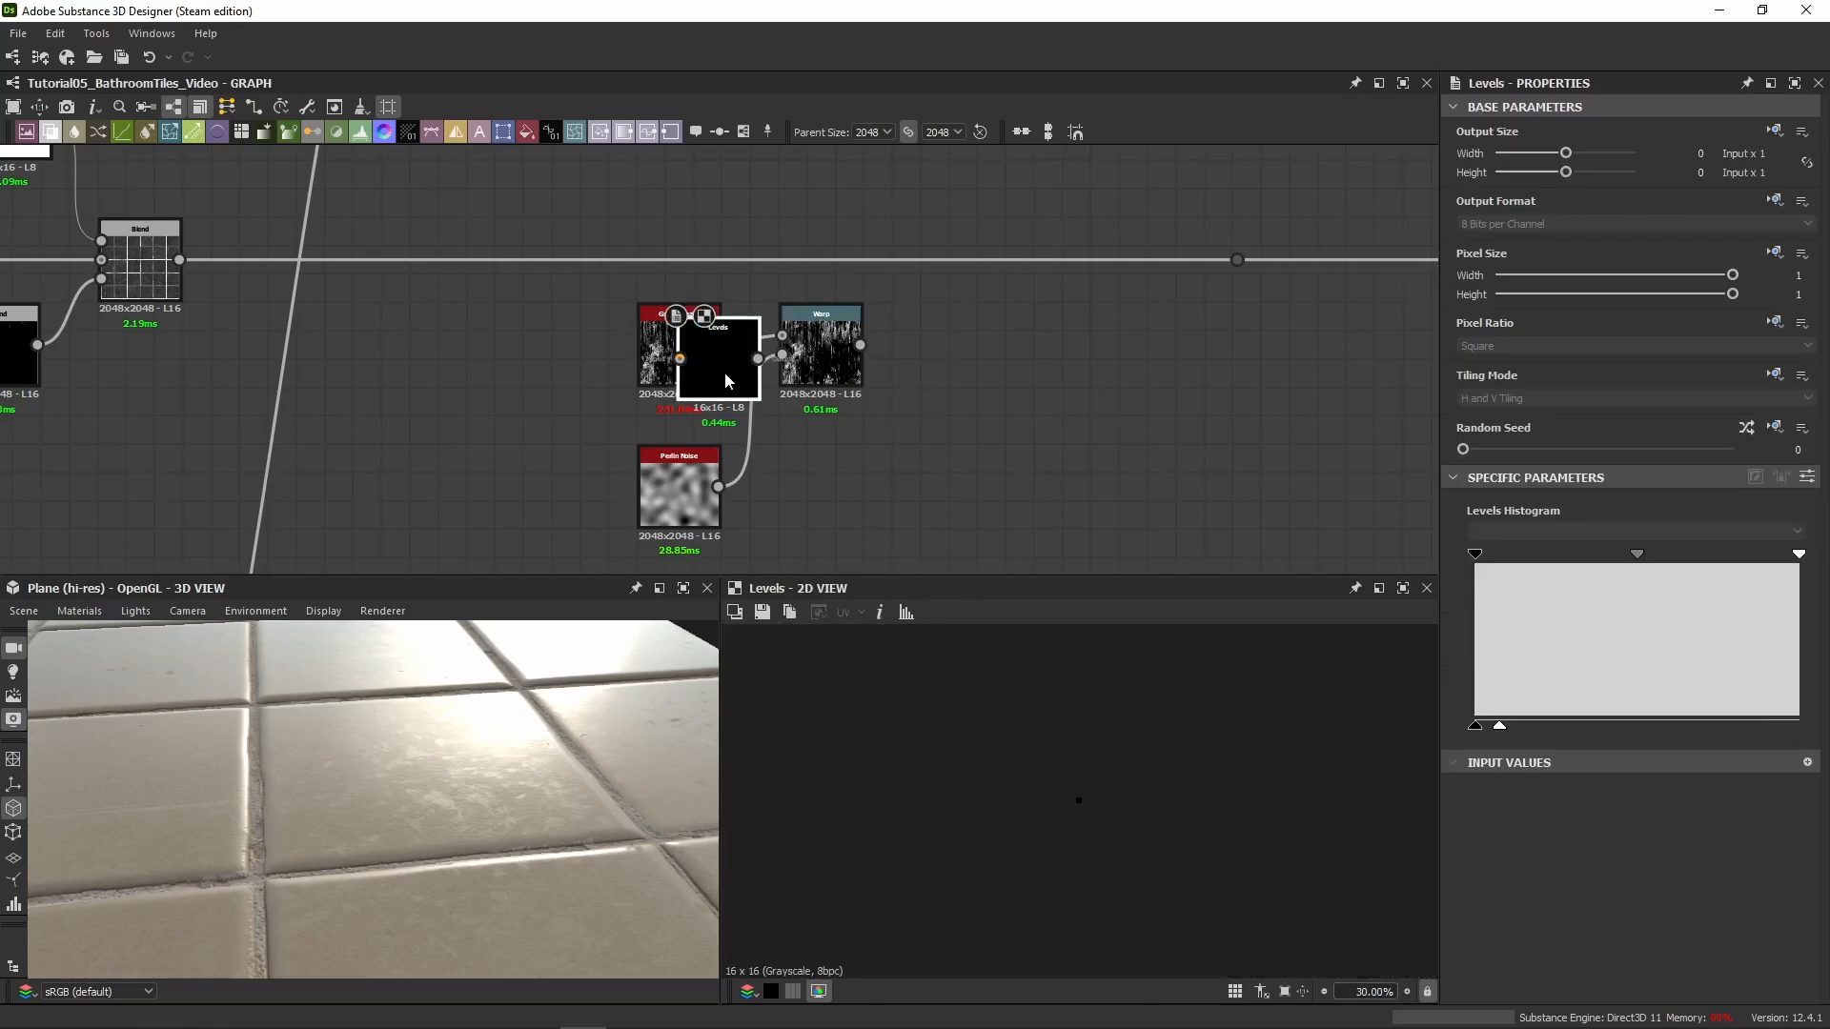
pyautogui.click(972, 376)
pyautogui.moveTo(860, 344); pyautogui.dragTo(924, 344)
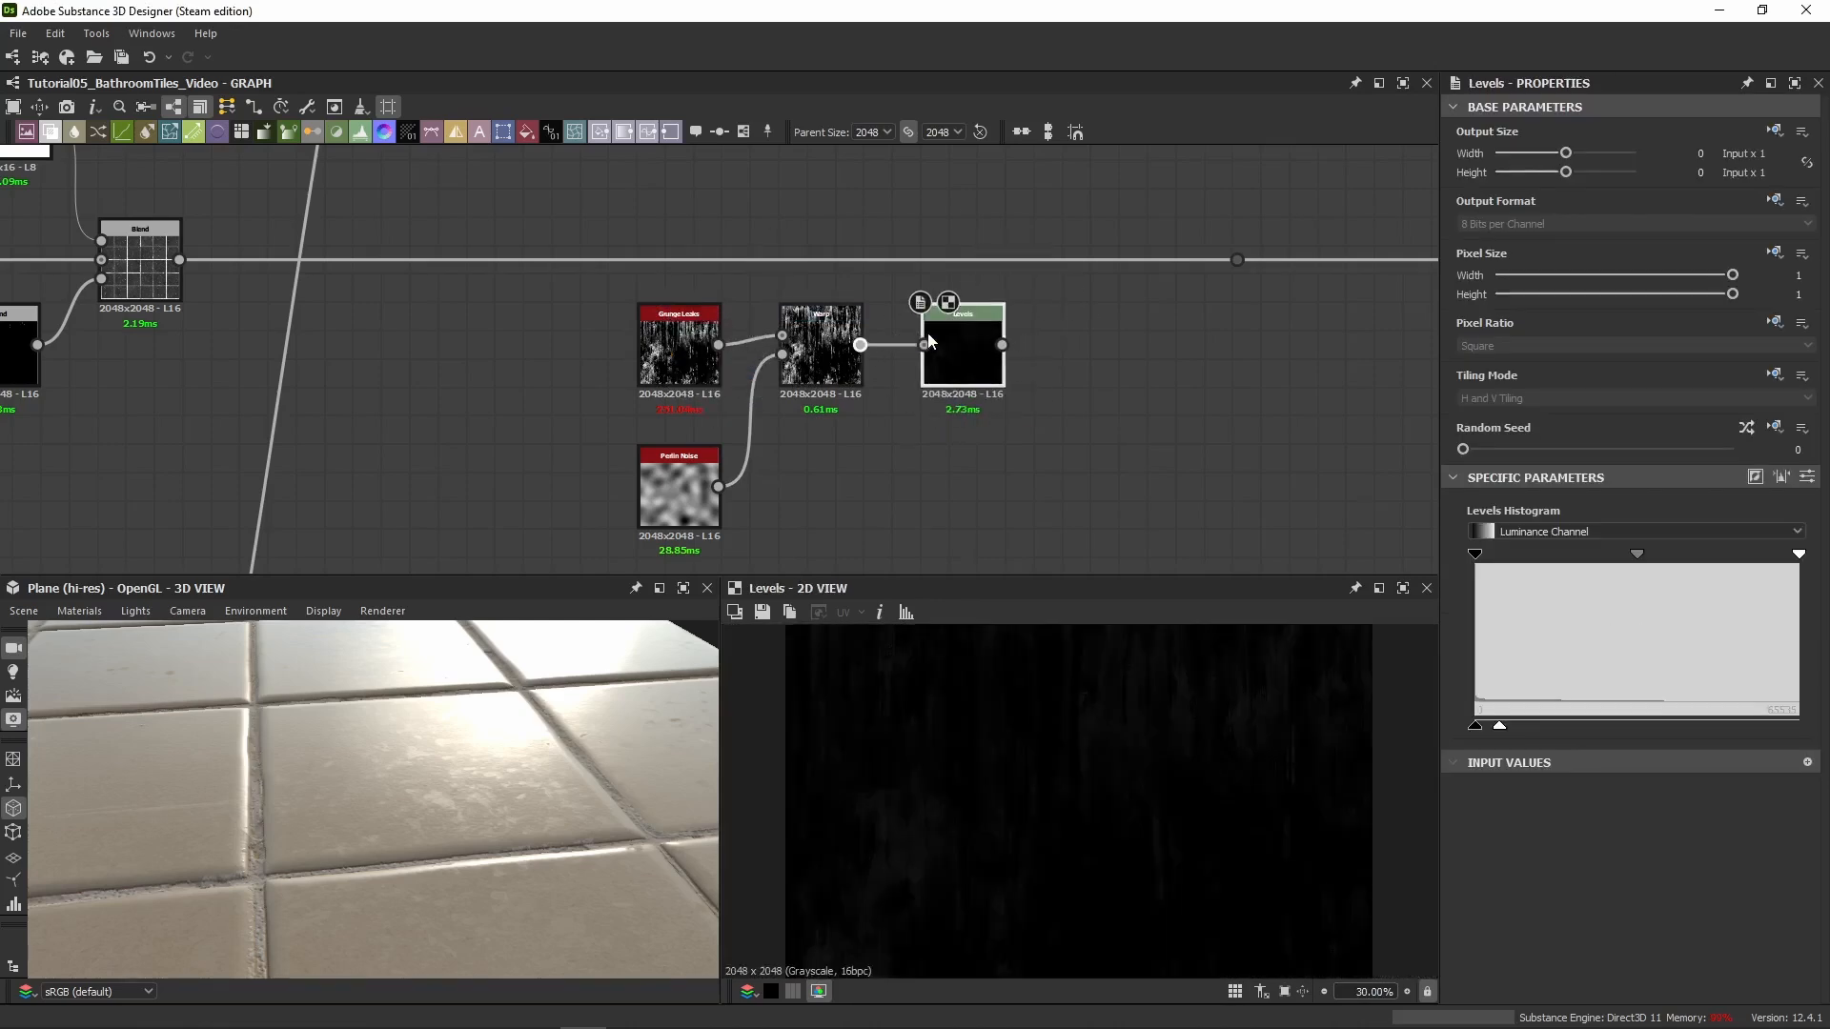
pyautogui.click(1808, 479)
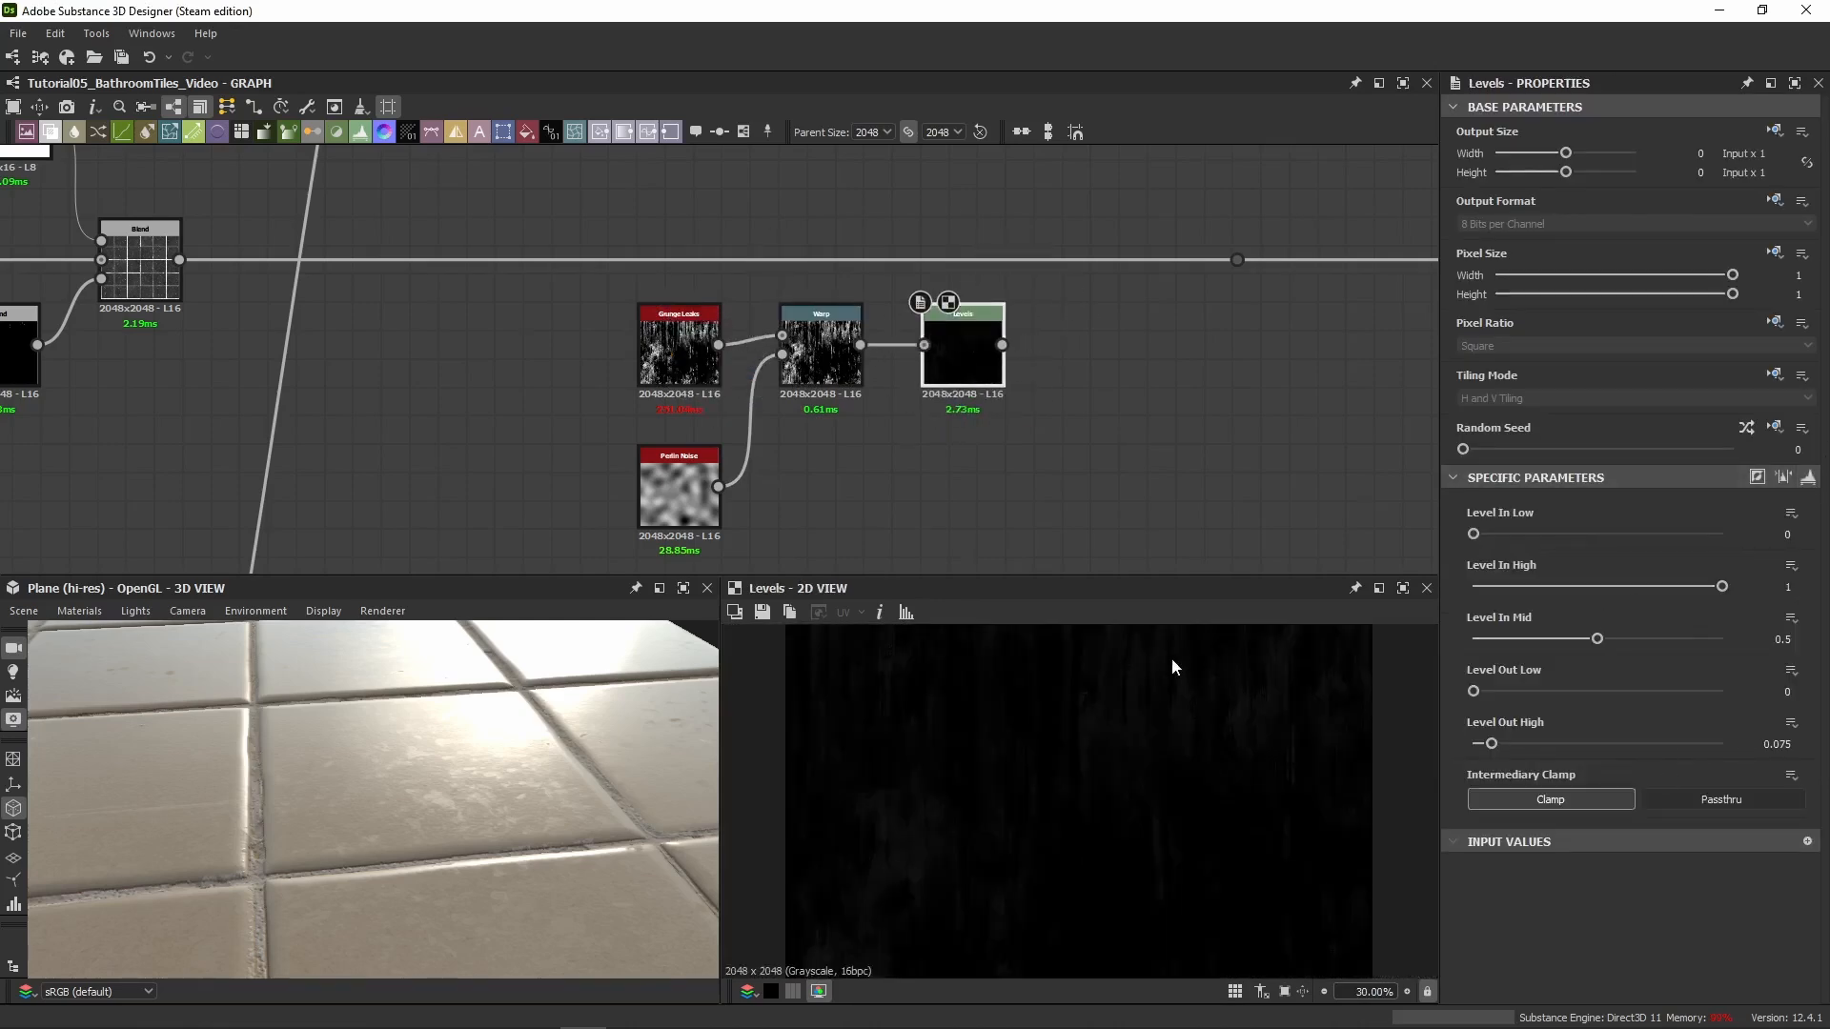
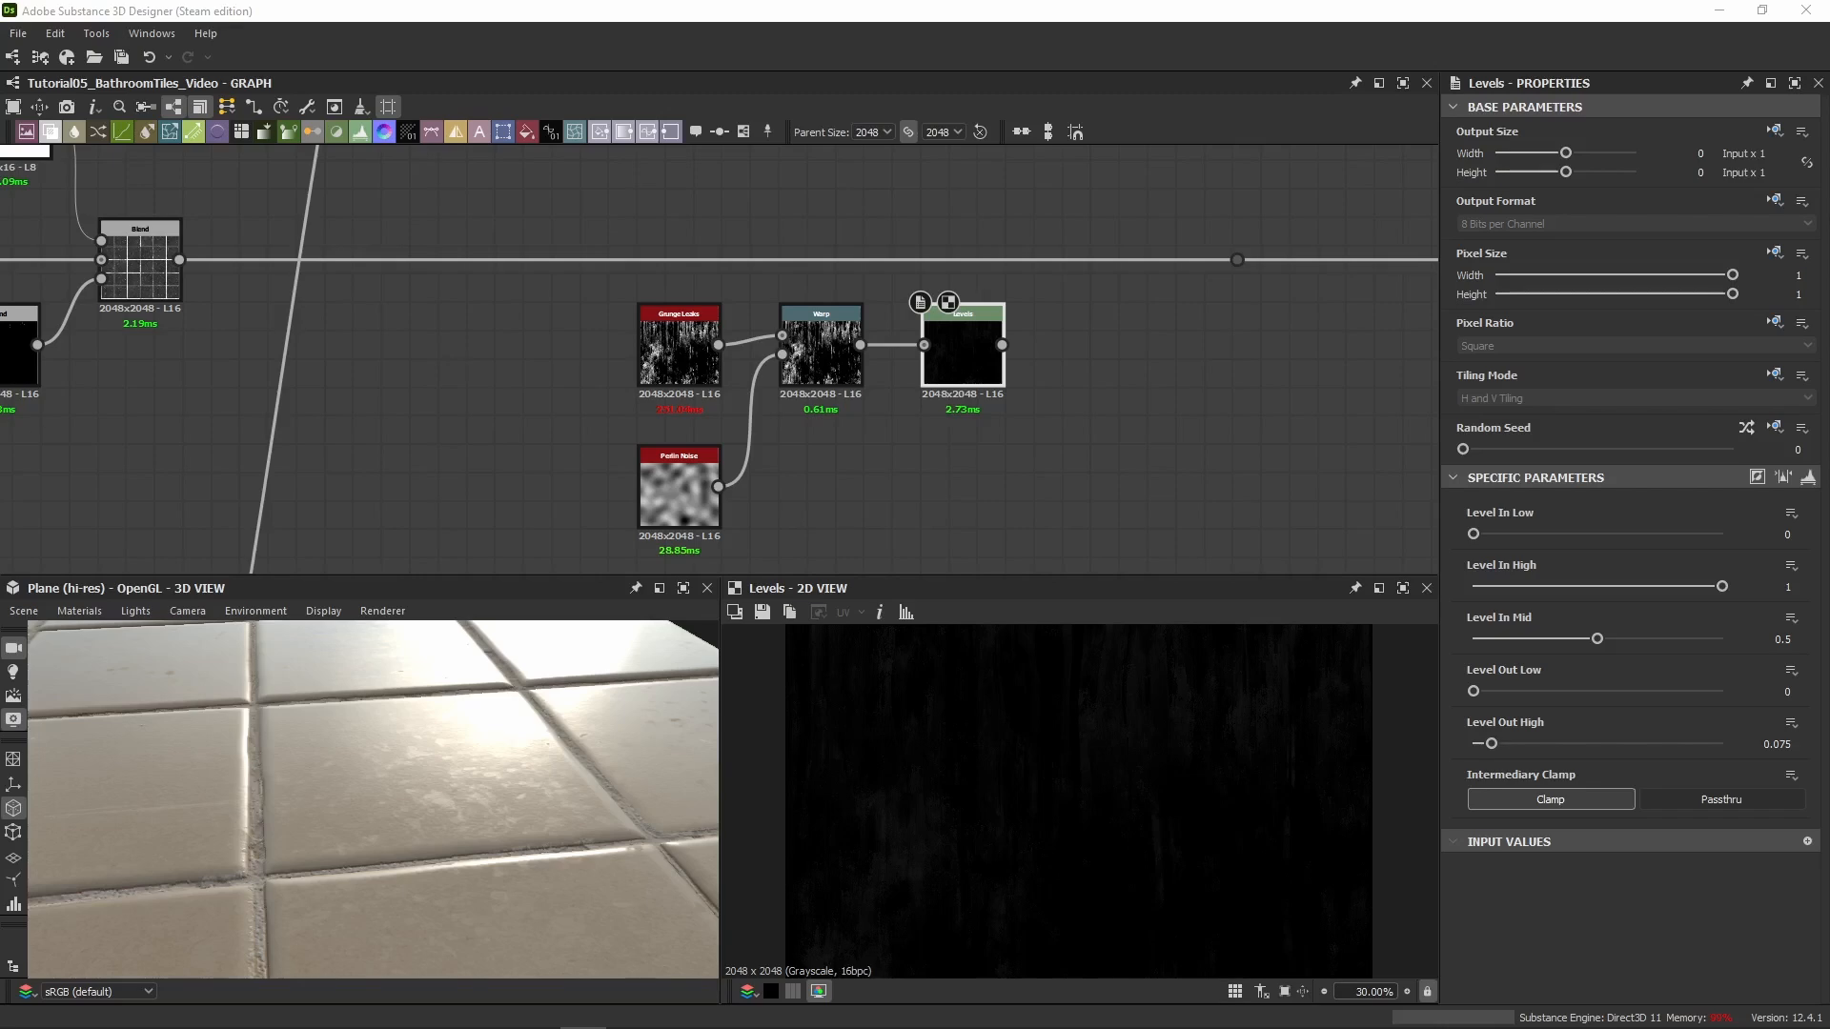
# Insert a Subtract Blend into the chain ahead of the reroute dot, with the preceding chain Blend as its background
pyautogui.click(1113, 356)
pyautogui.hotkey('ctrl', 'v')
pyautogui.moveTo(712, 378); pyautogui.dragTo(1071, 269)
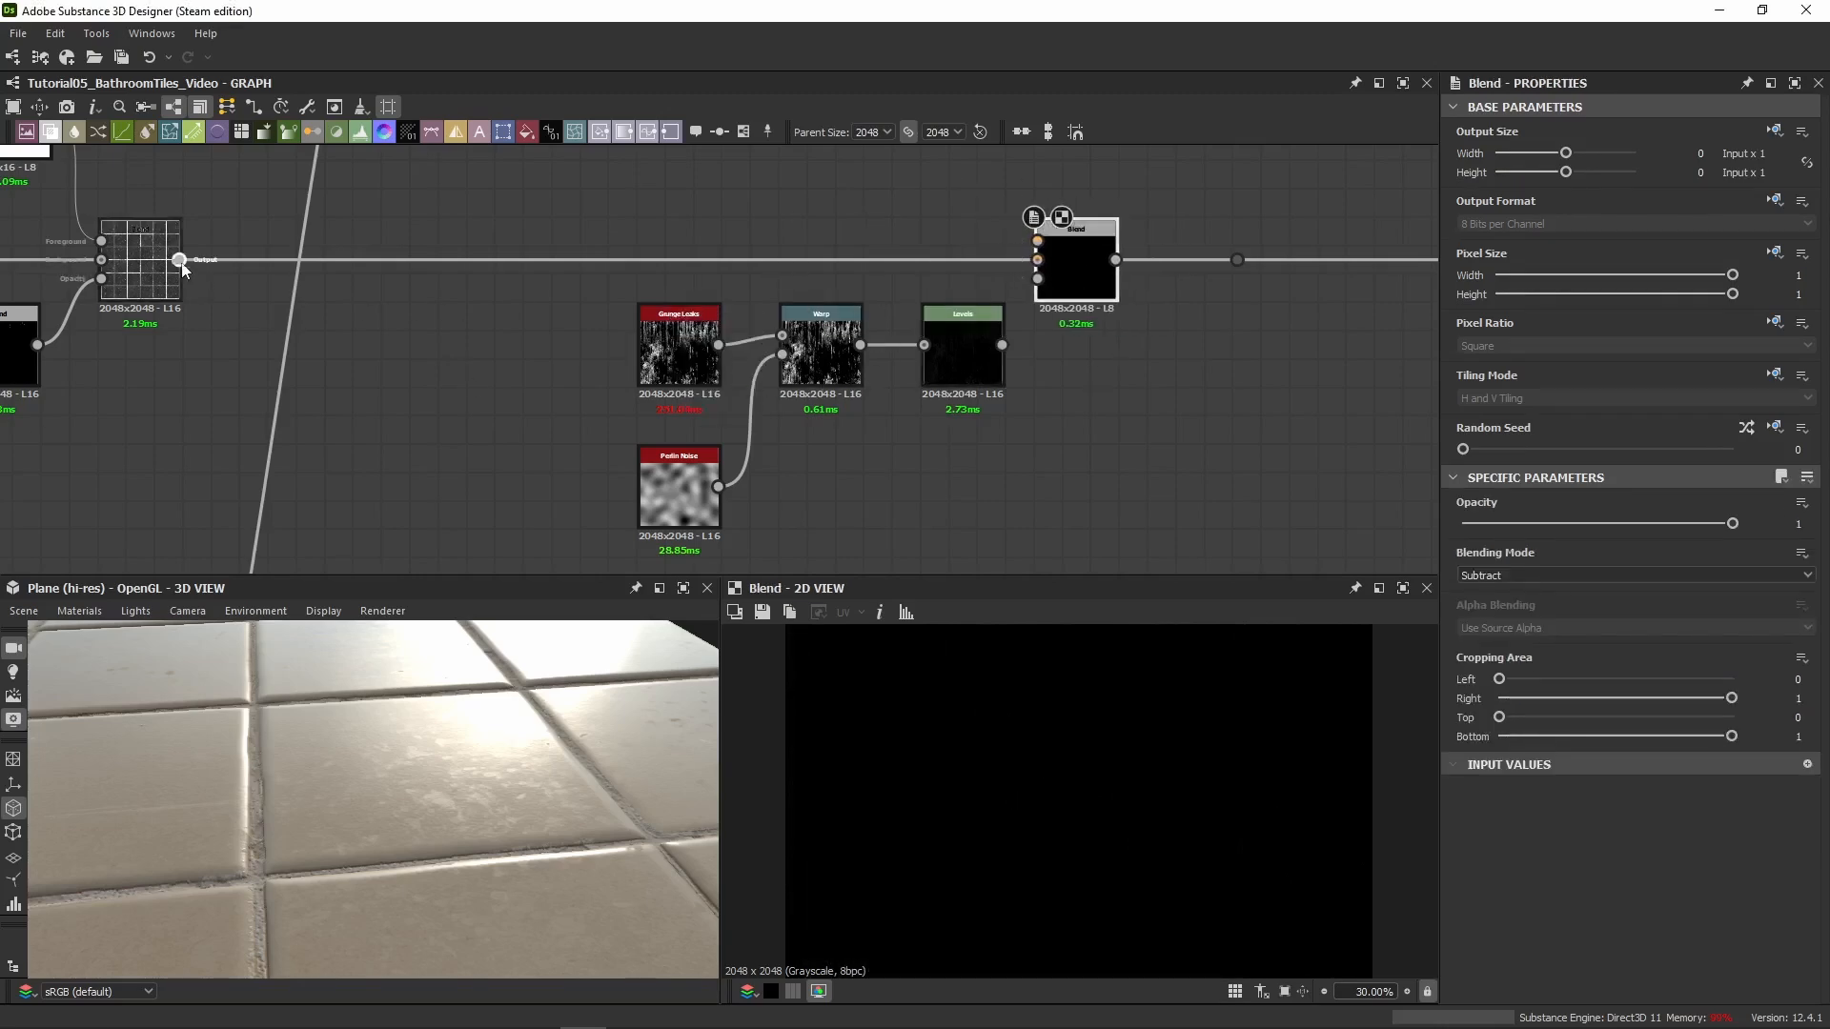
pyautogui.moveTo(181, 263); pyautogui.dragTo(1084, 279)
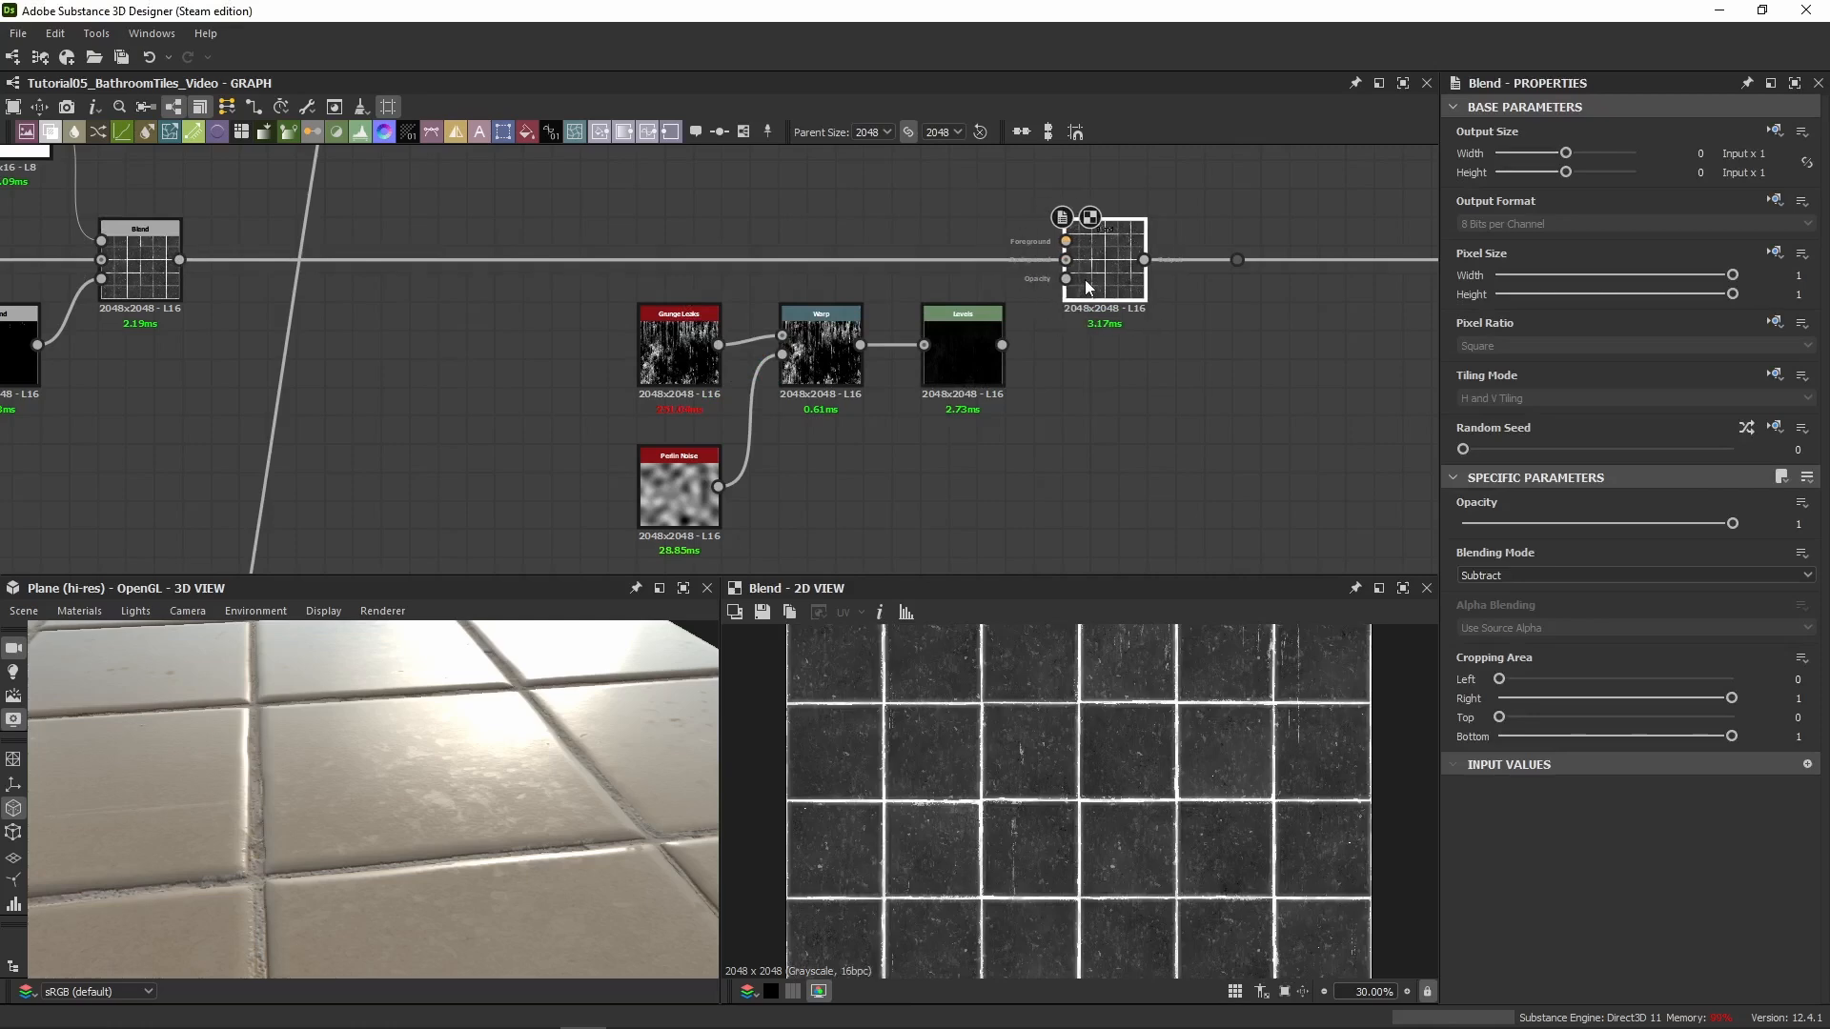
# Feed the Levels output into the Subtract Blend's foreground, reposition the Blend slightly and check the effect in the 2D and 3D views
pyautogui.moveTo(1001, 345); pyautogui.dragTo(1086, 276)
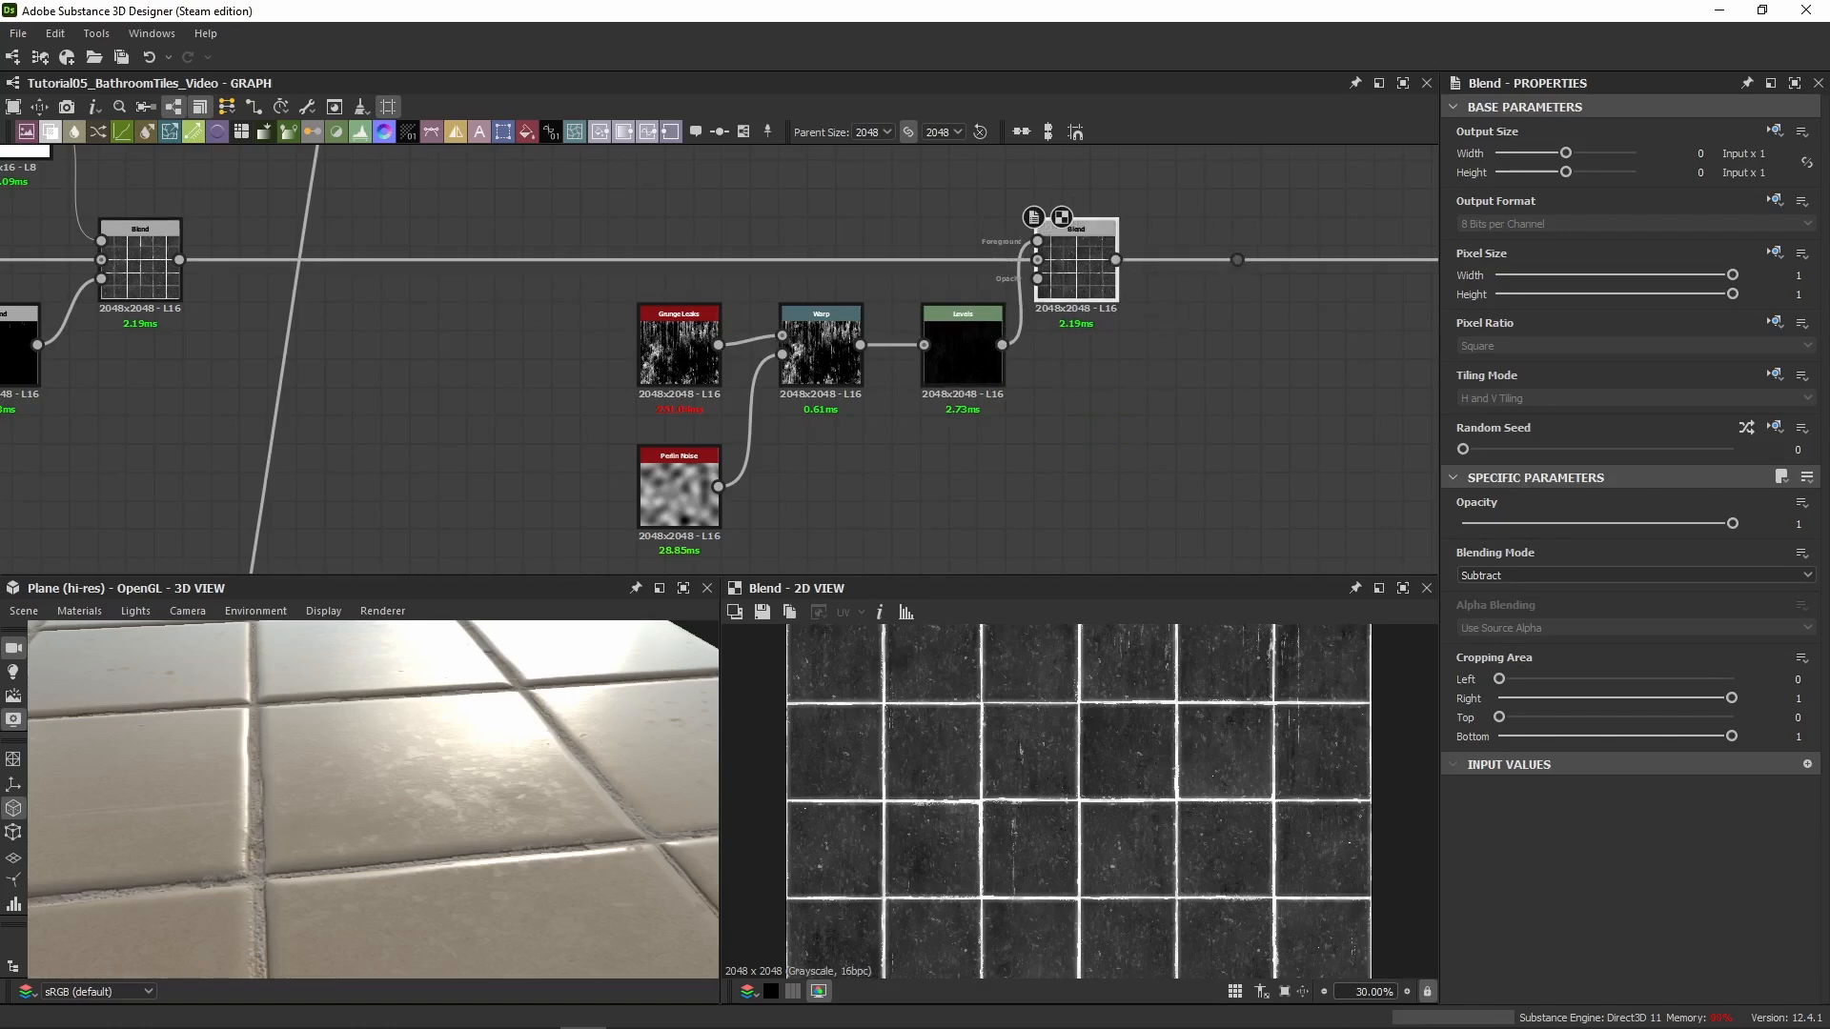
pyautogui.moveTo(1070, 278); pyautogui.dragTo(1098, 278)
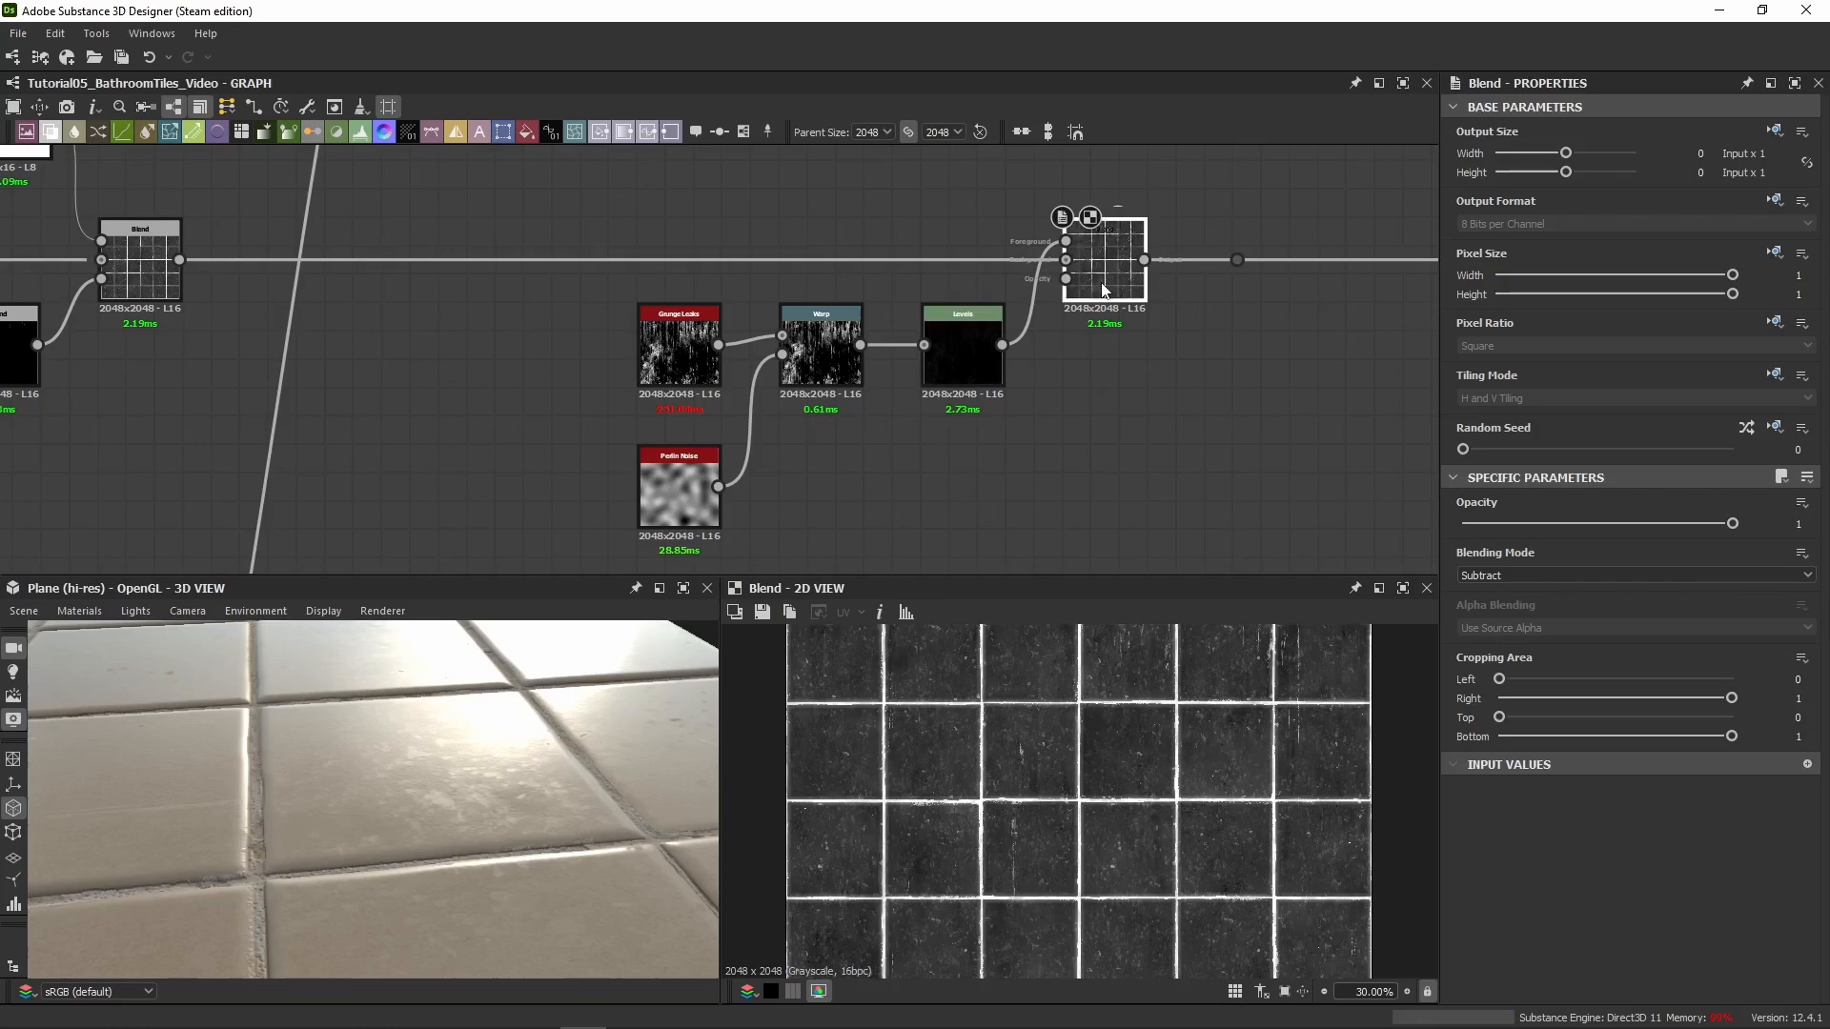
pyautogui.scroll(-2, 1057, 758)
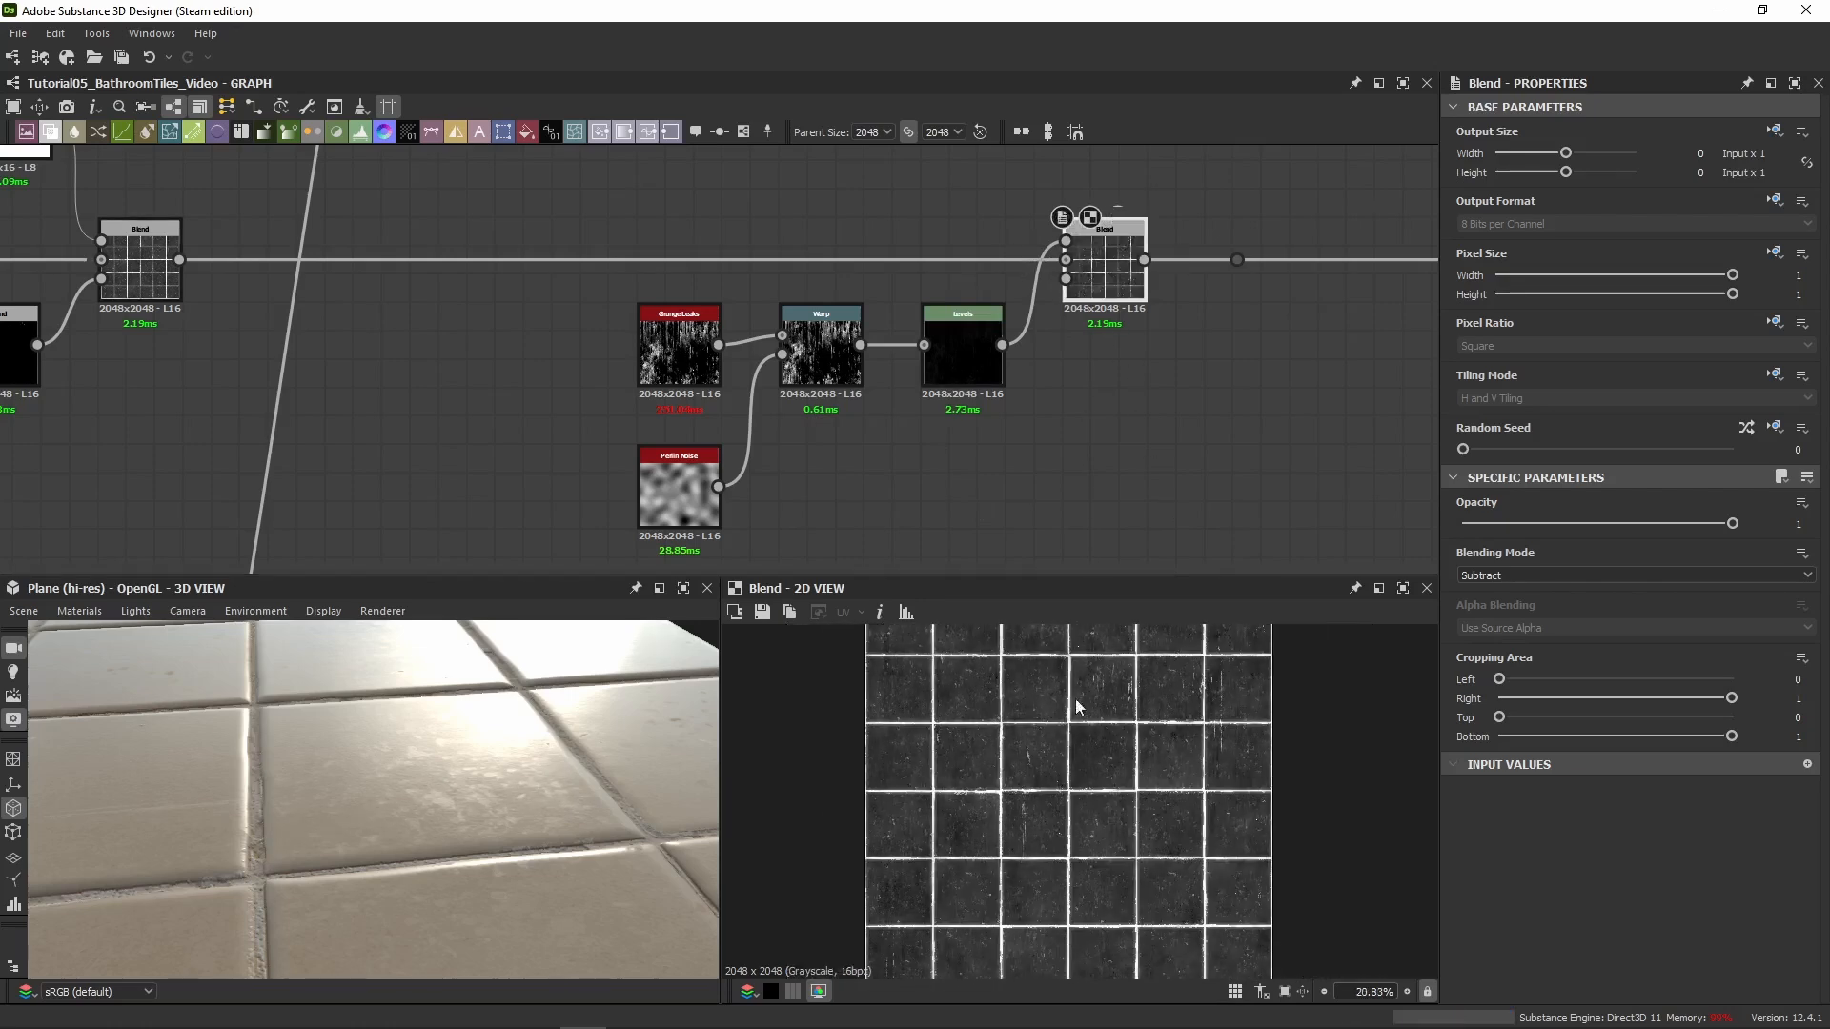
pyautogui.scroll(3, 970, 800)
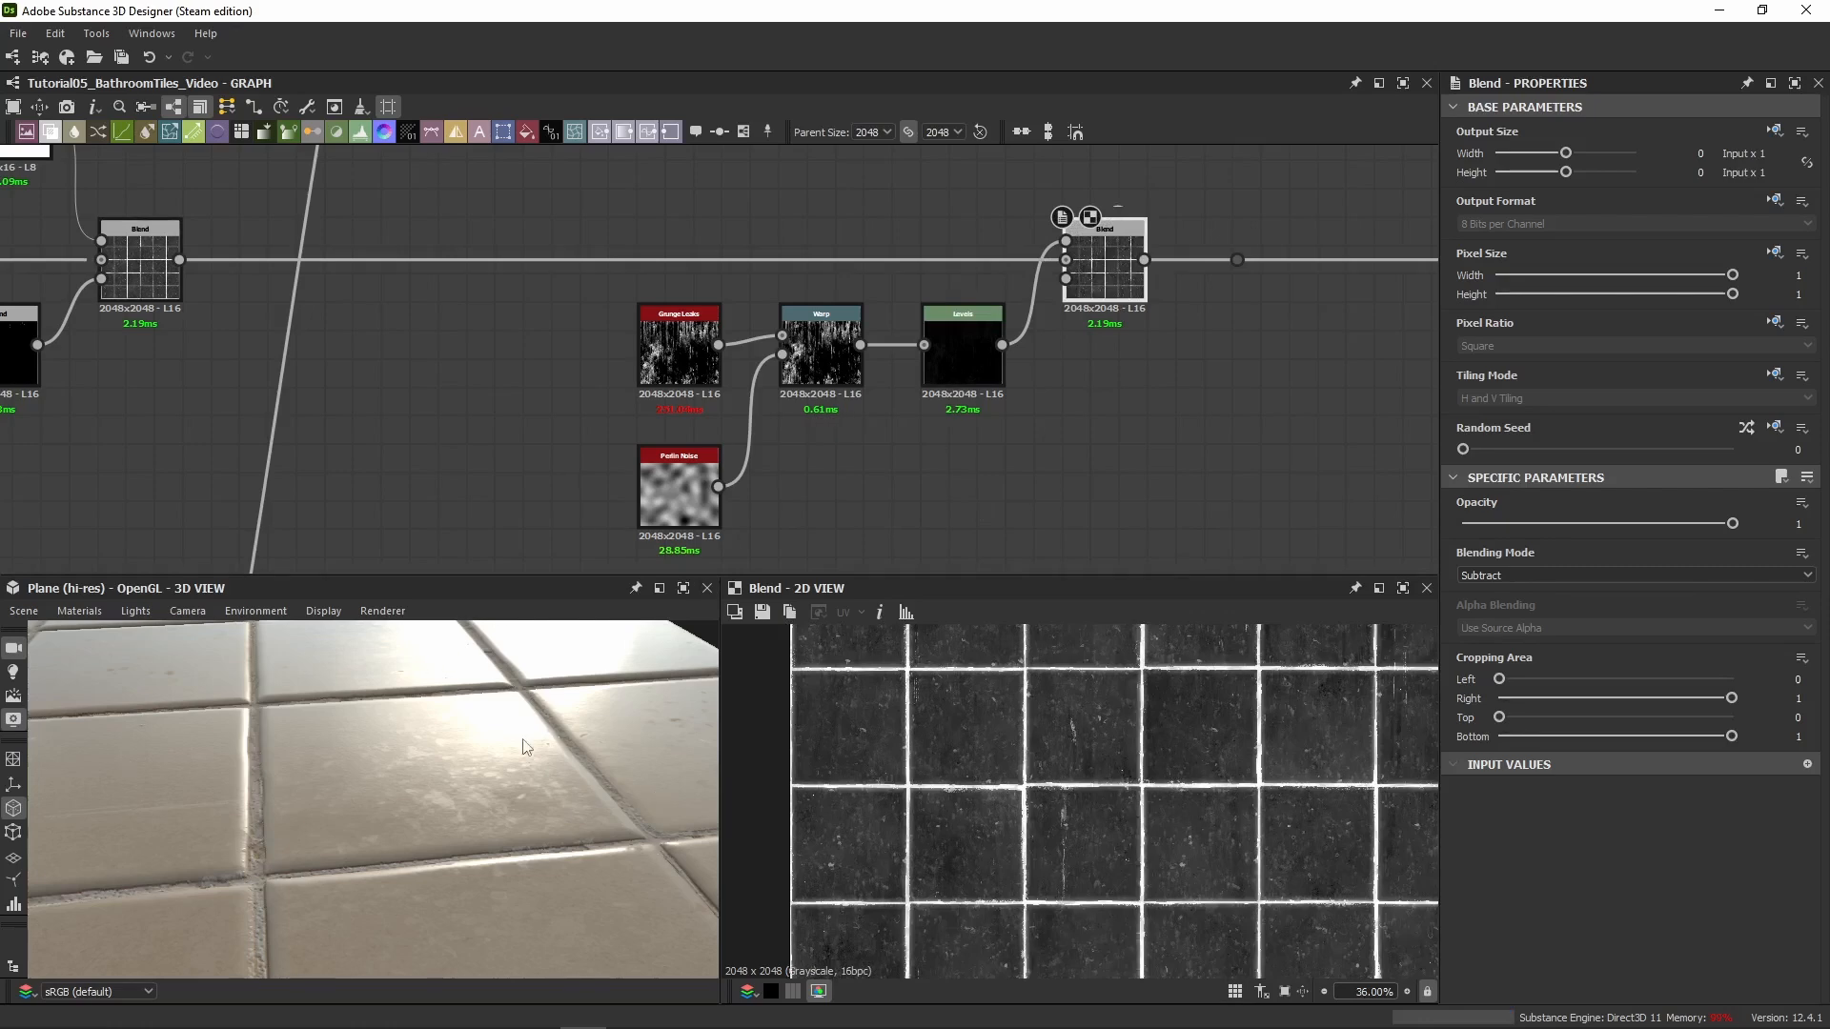
pyautogui.moveTo(527, 749); pyautogui.dragTo(488, 751)
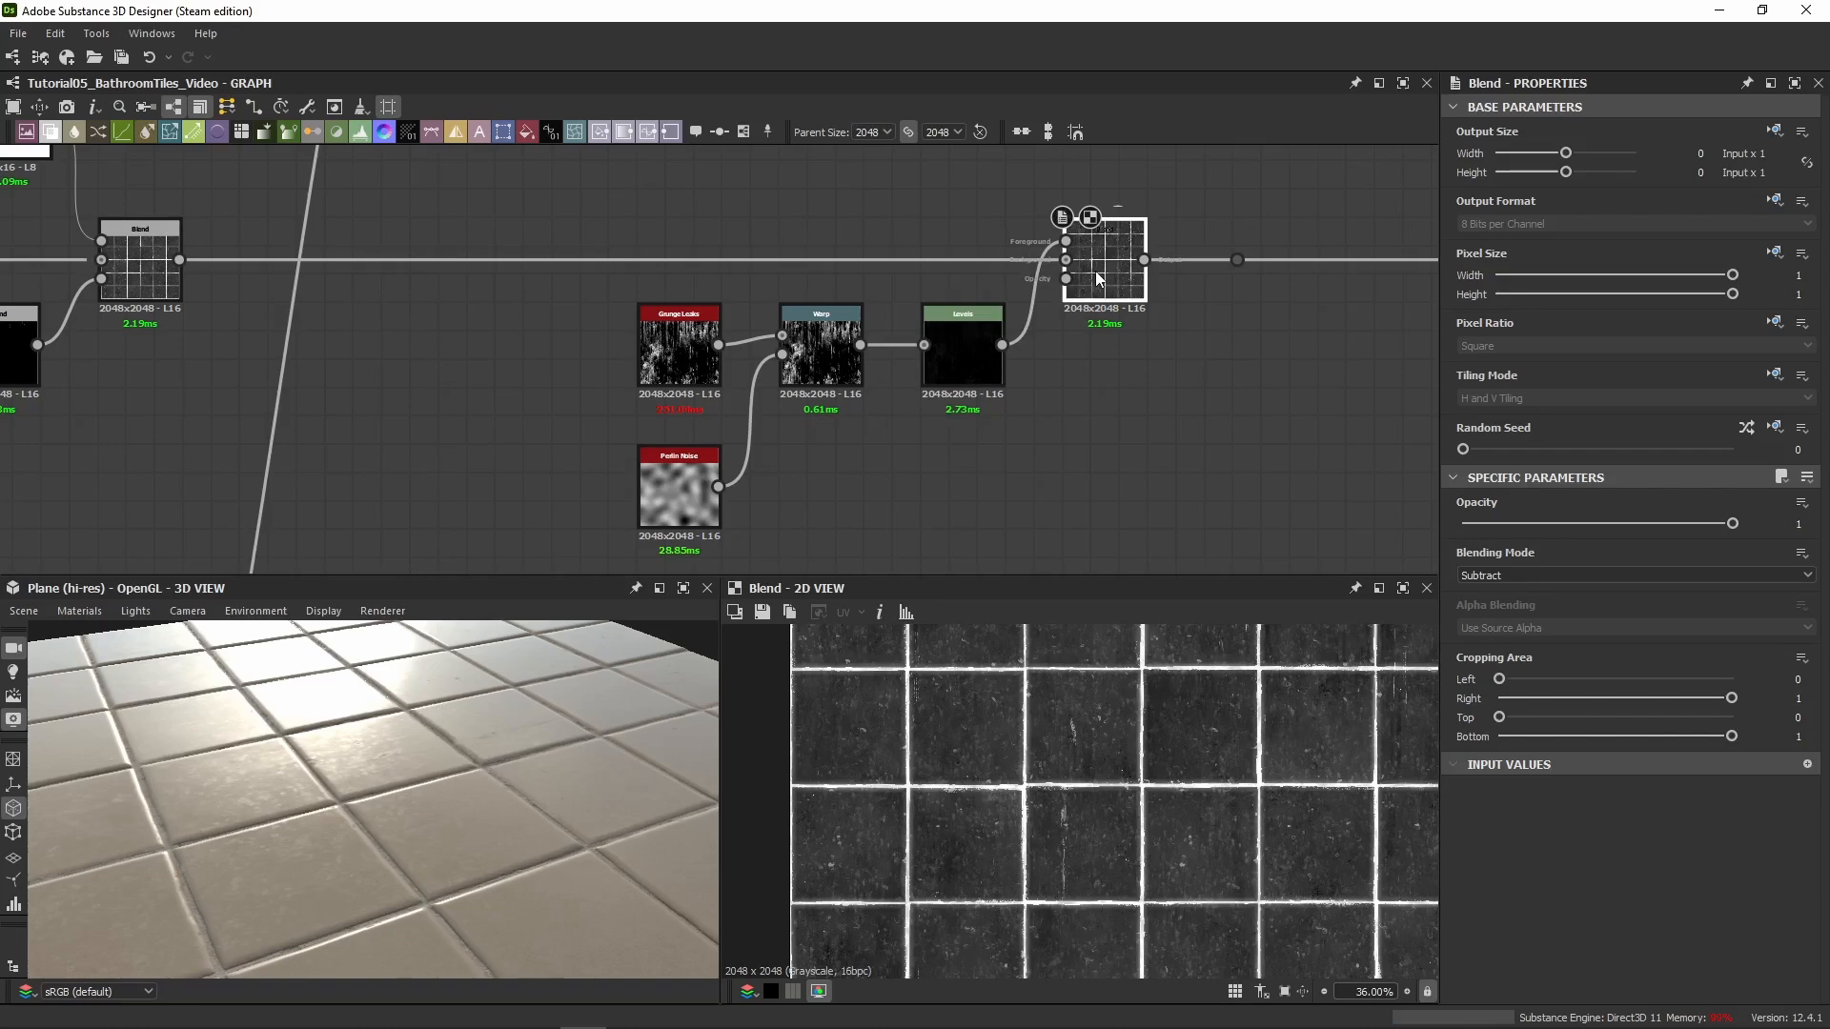
# Try a moderately higher output white level on the leaks Levels node, compare the tiles with and without it, and undo the change
pyautogui.click(963, 353)
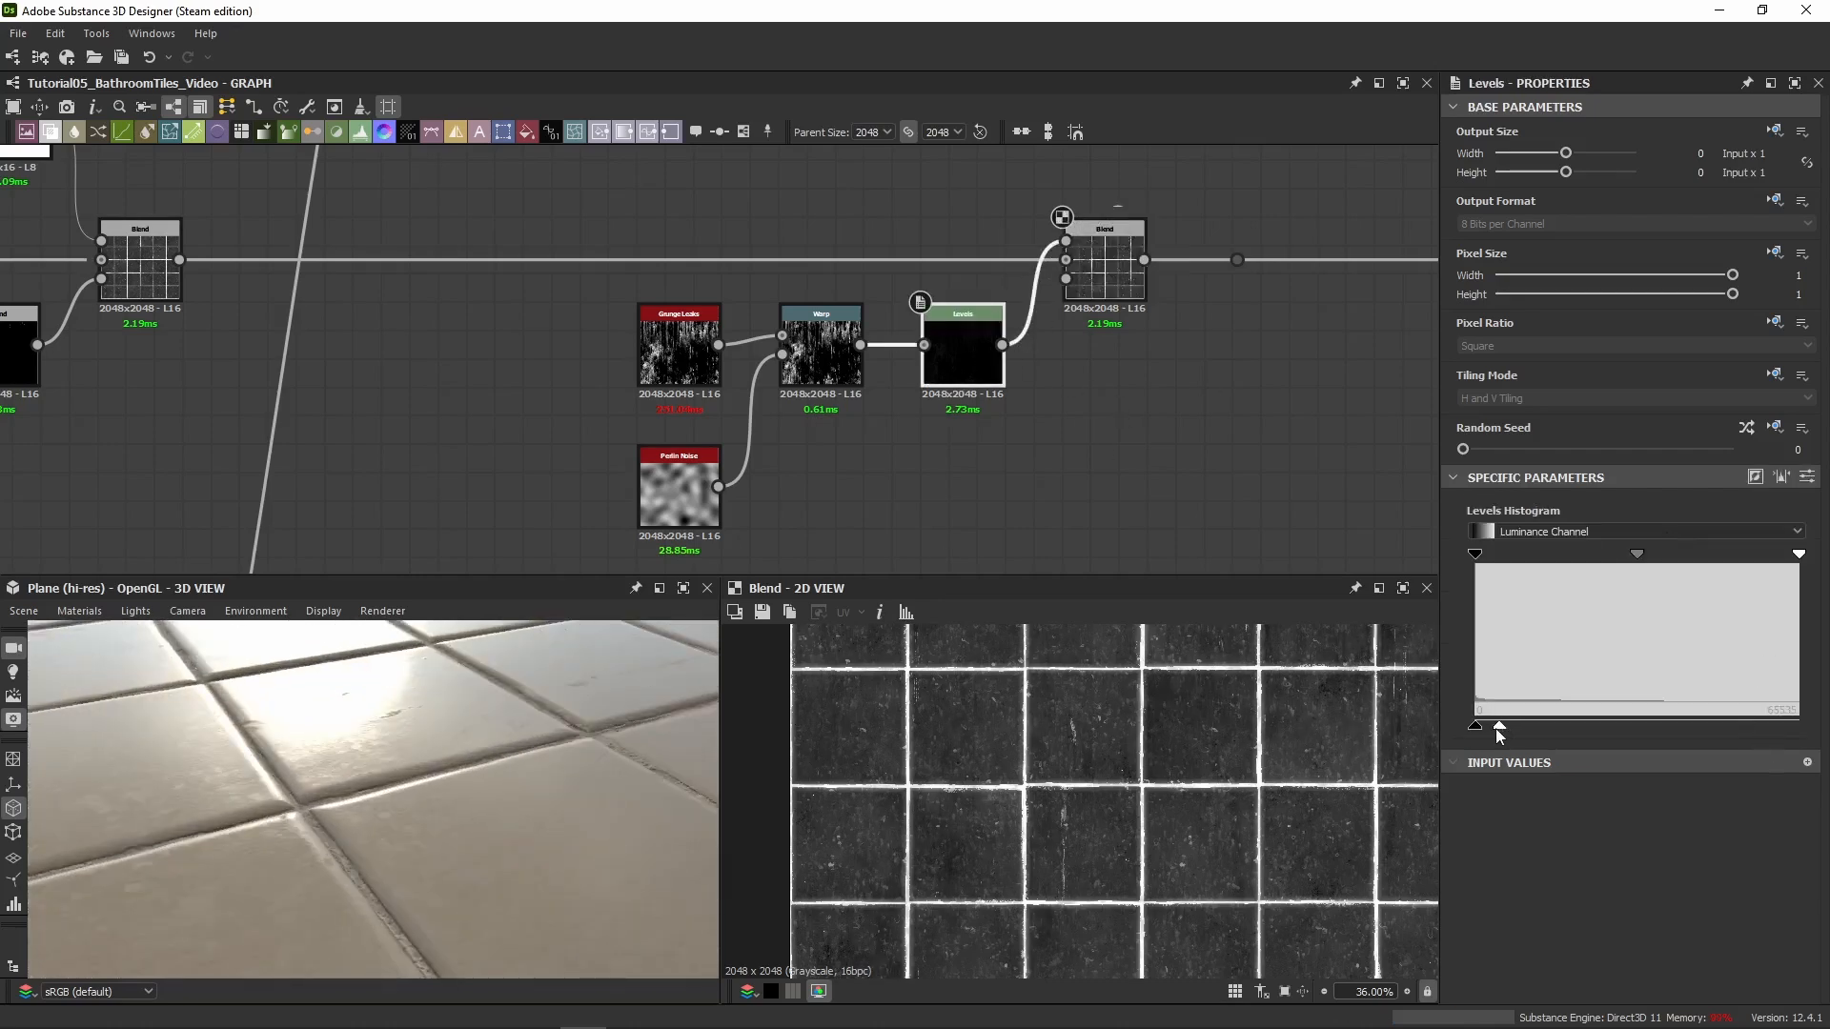
pyautogui.click(1087, 256)
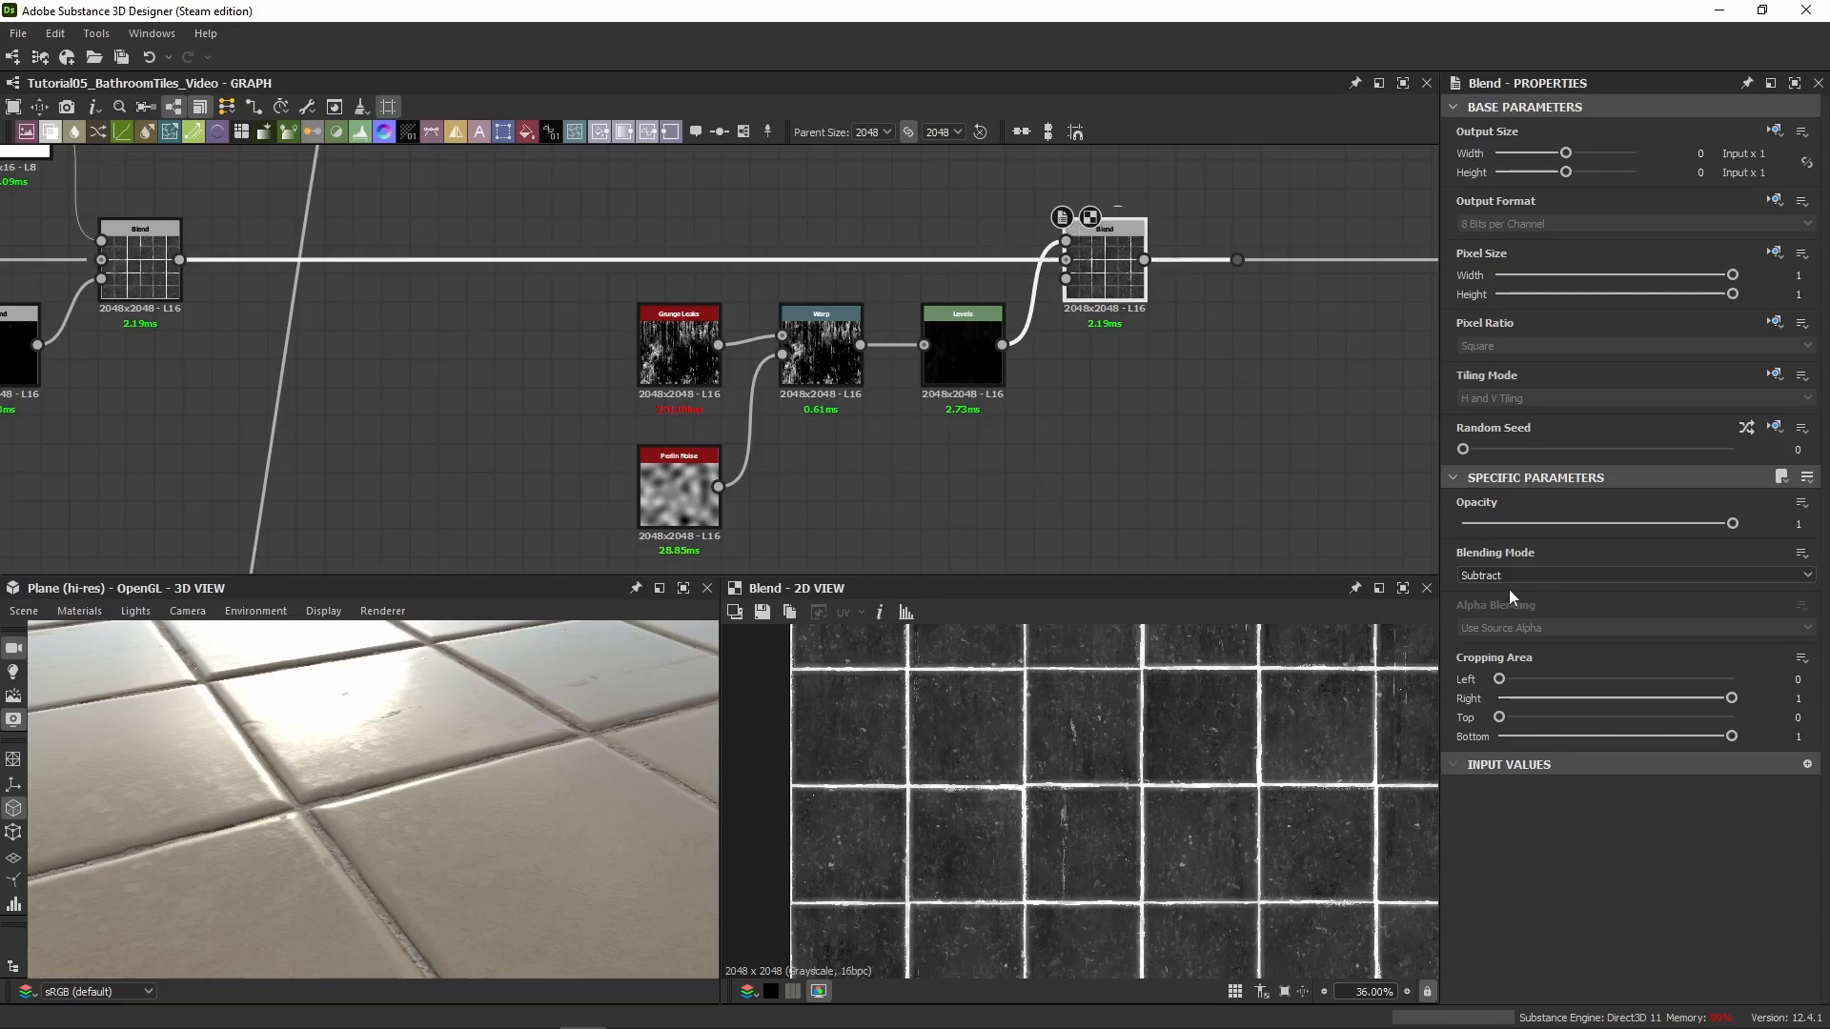
pyautogui.click(962, 353)
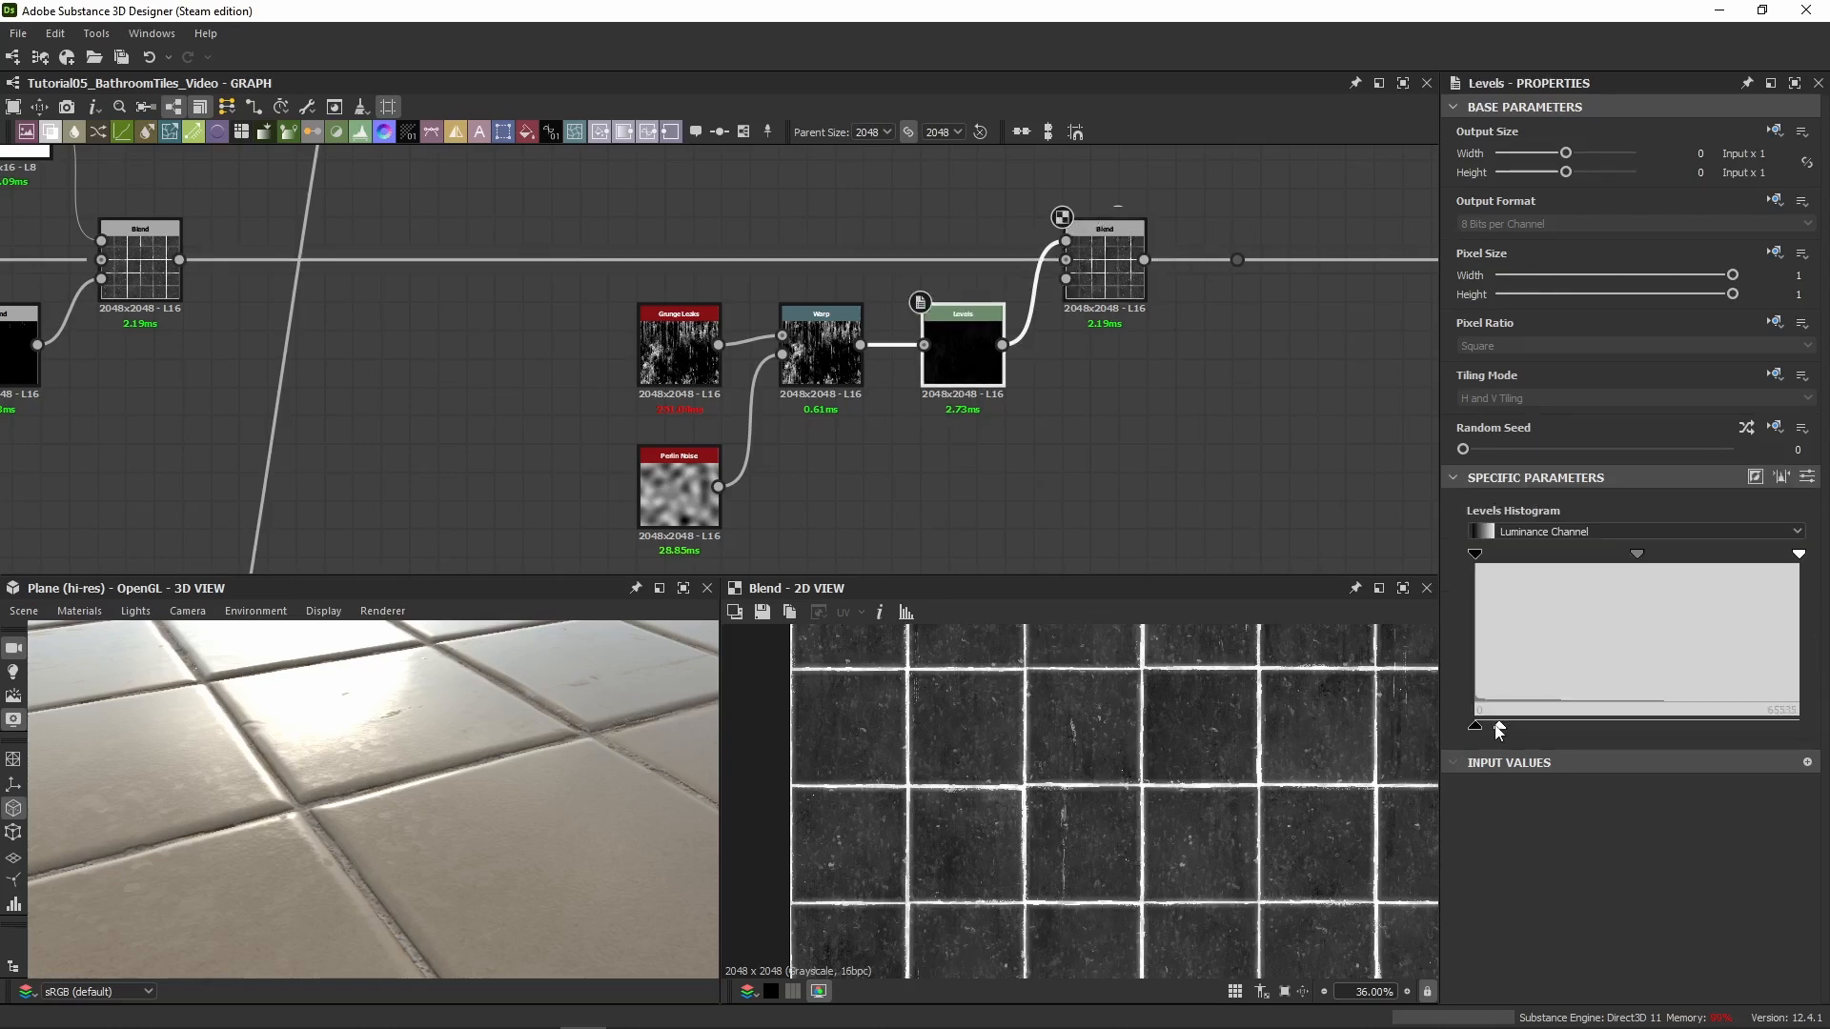
pyautogui.moveTo(1502, 729); pyautogui.dragTo(1544, 727)
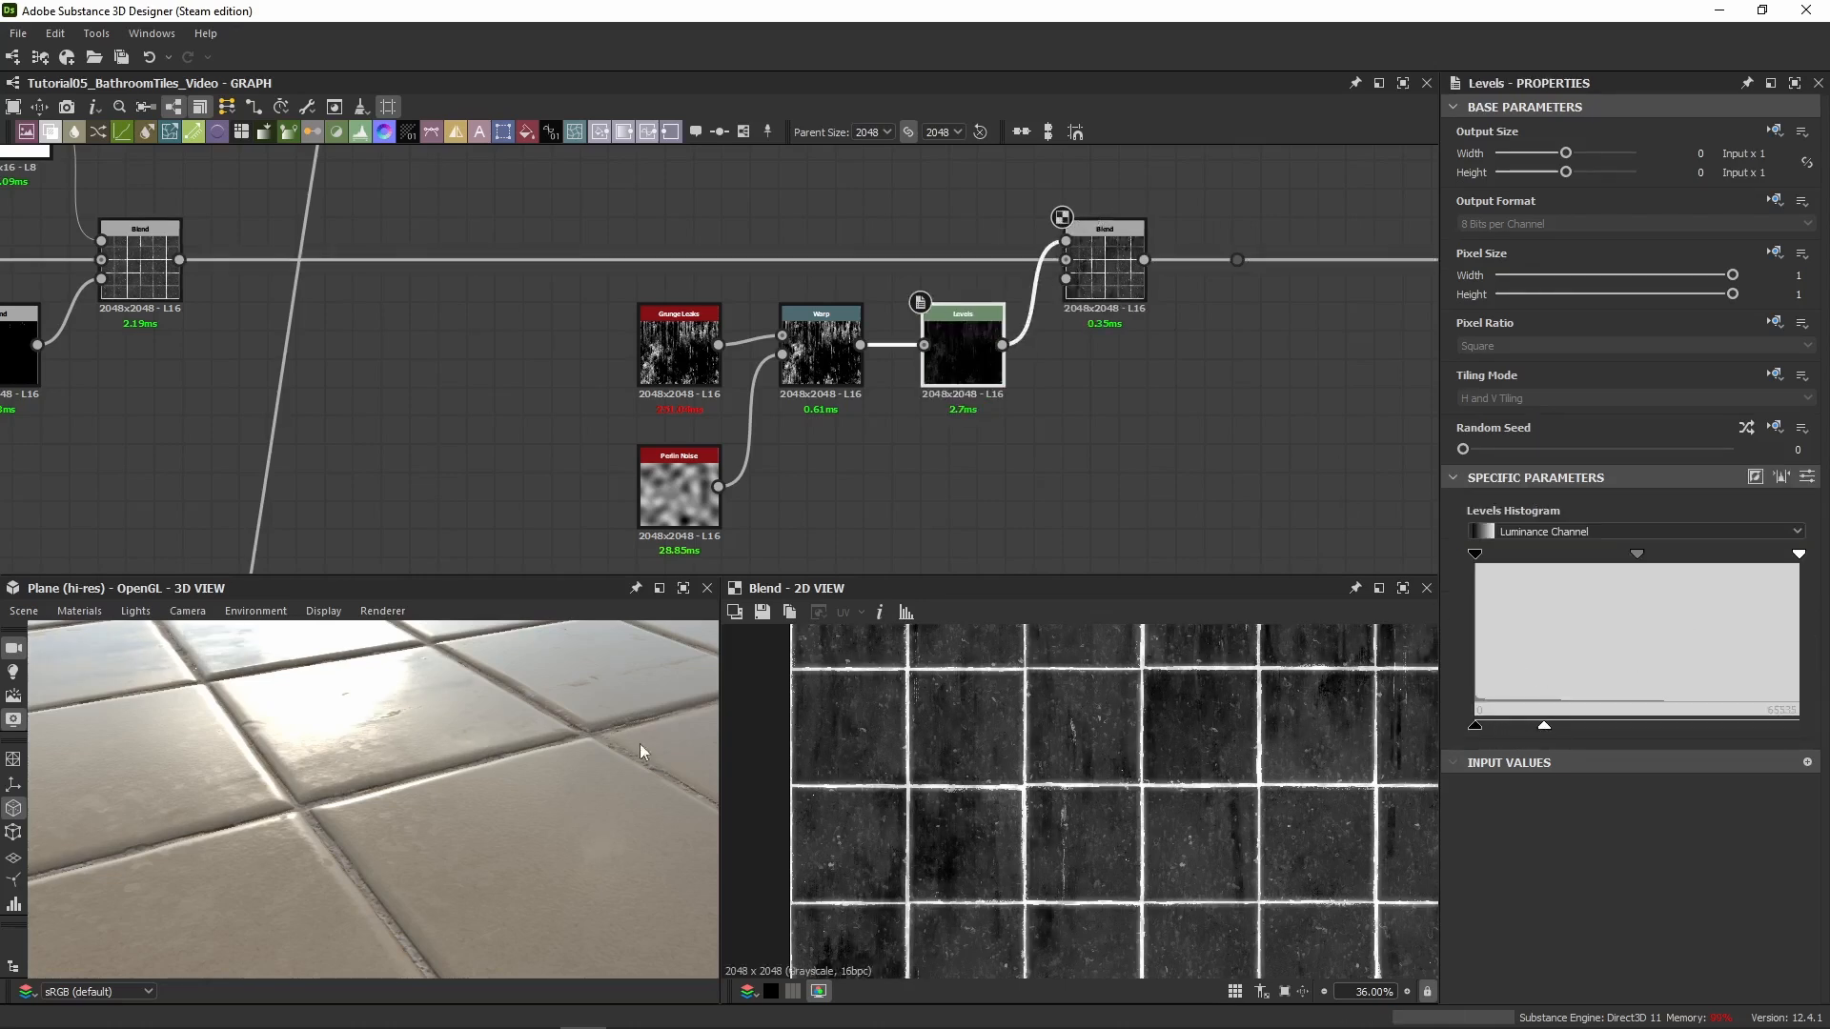
pyautogui.moveTo(639, 744); pyautogui.dragTo(558, 730)
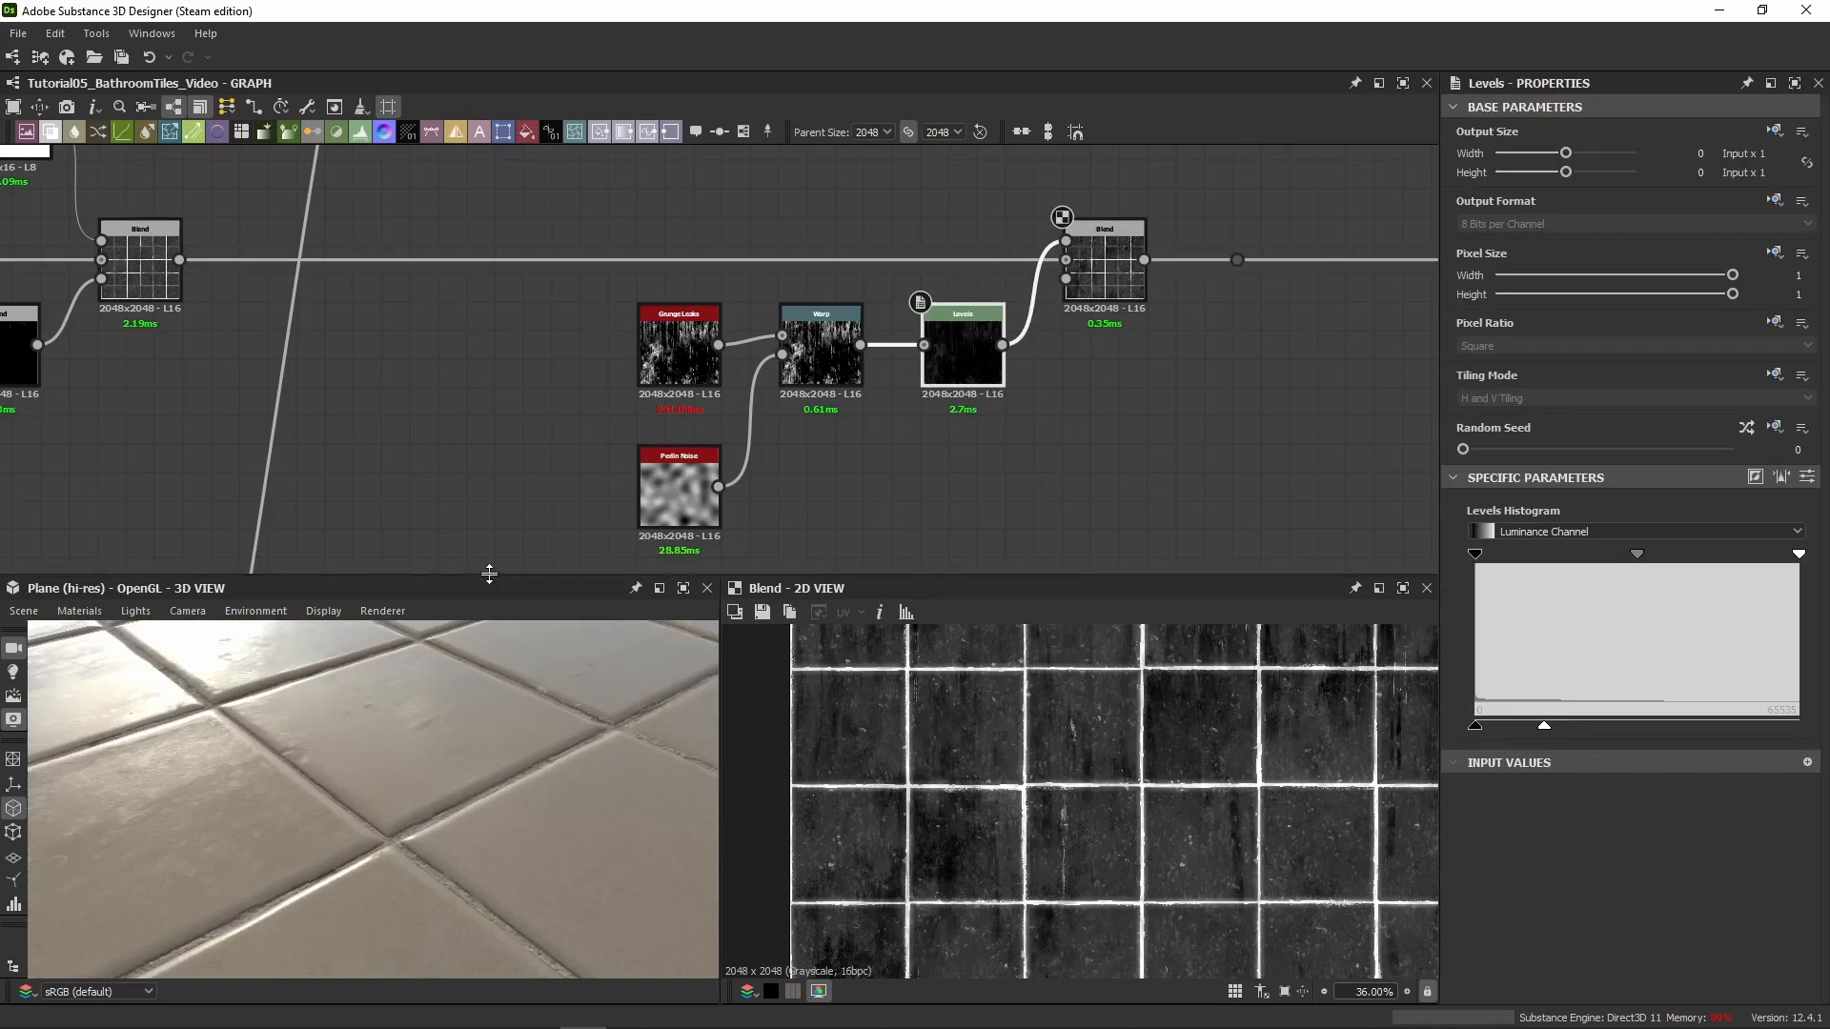
pyautogui.moveTo(487, 574); pyautogui.dragTo(506, 319)
pyautogui.moveTo(428, 550); pyautogui.dragTo(362, 648)
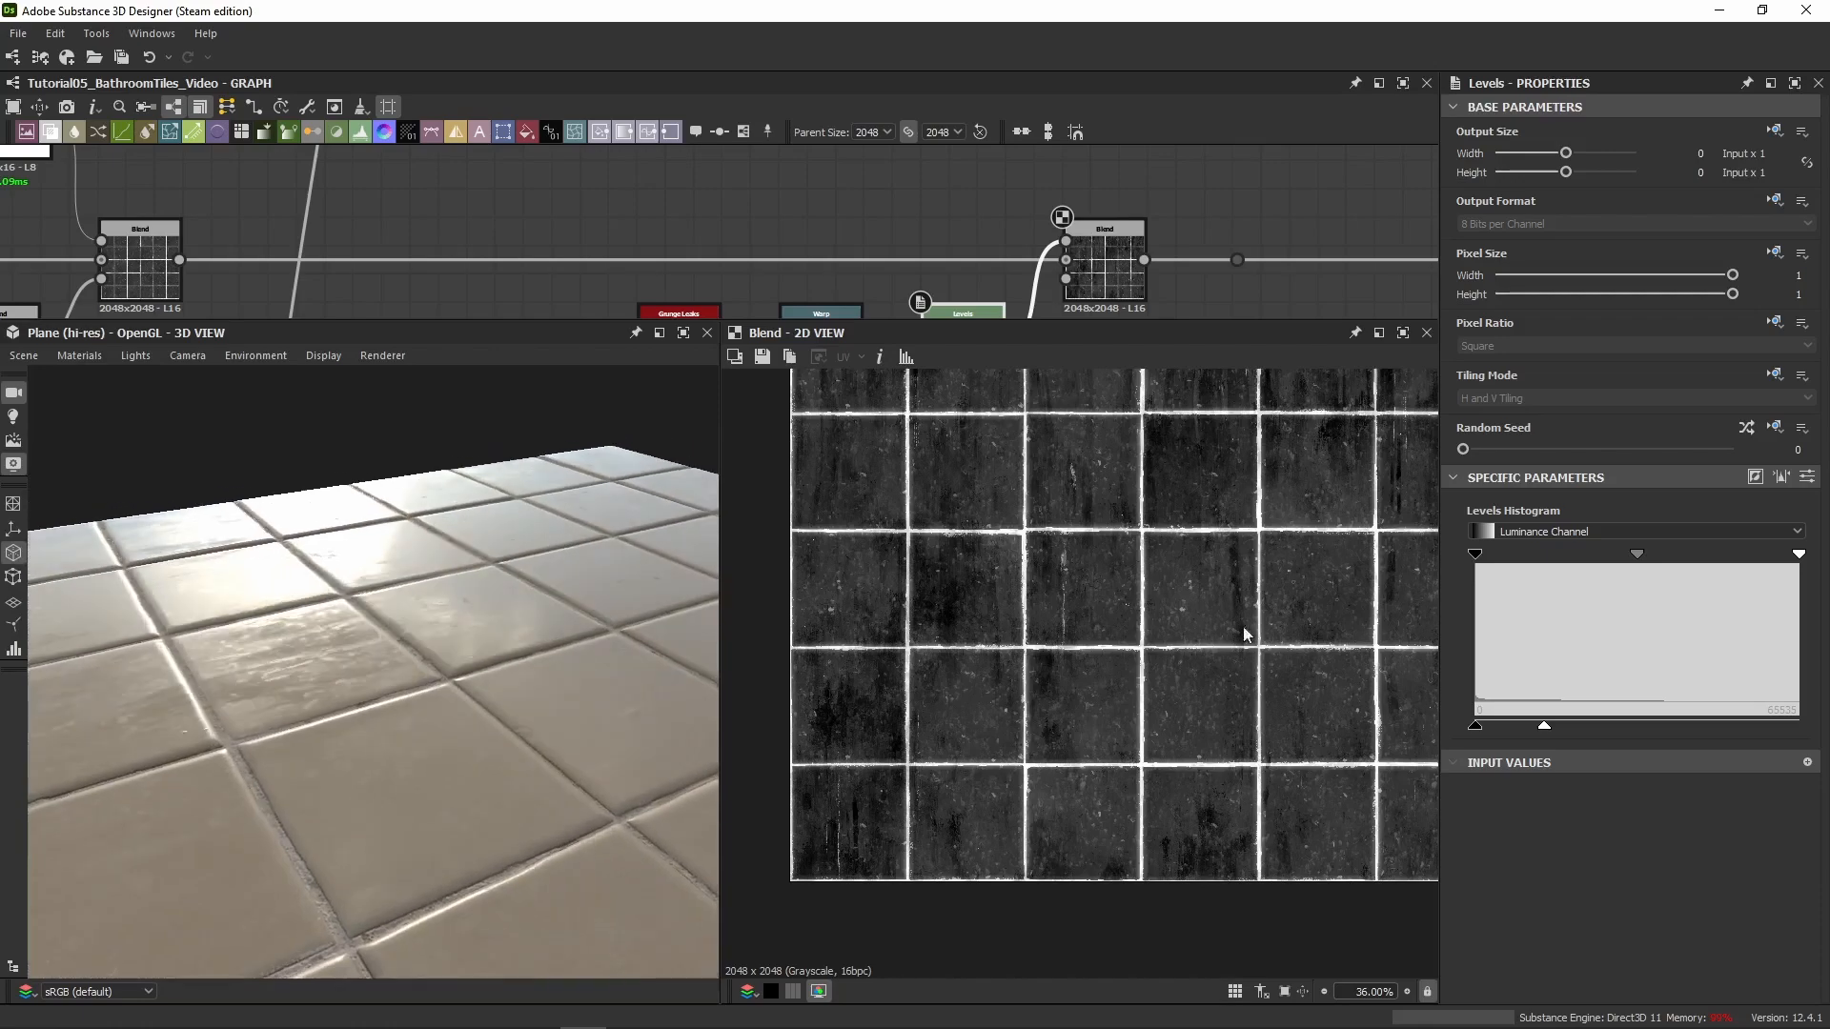
pyautogui.hotkey('ctrl', 'z')
pyautogui.hotkey('ctrl', 'y')
pyautogui.hotkey('ctrl', 'z')
# Try raising the leaks Levels node's output white level past mid-range, compare the reflections on the tiles, and undo the change
pyautogui.moveTo(1499, 734); pyautogui.dragTo(1658, 730)
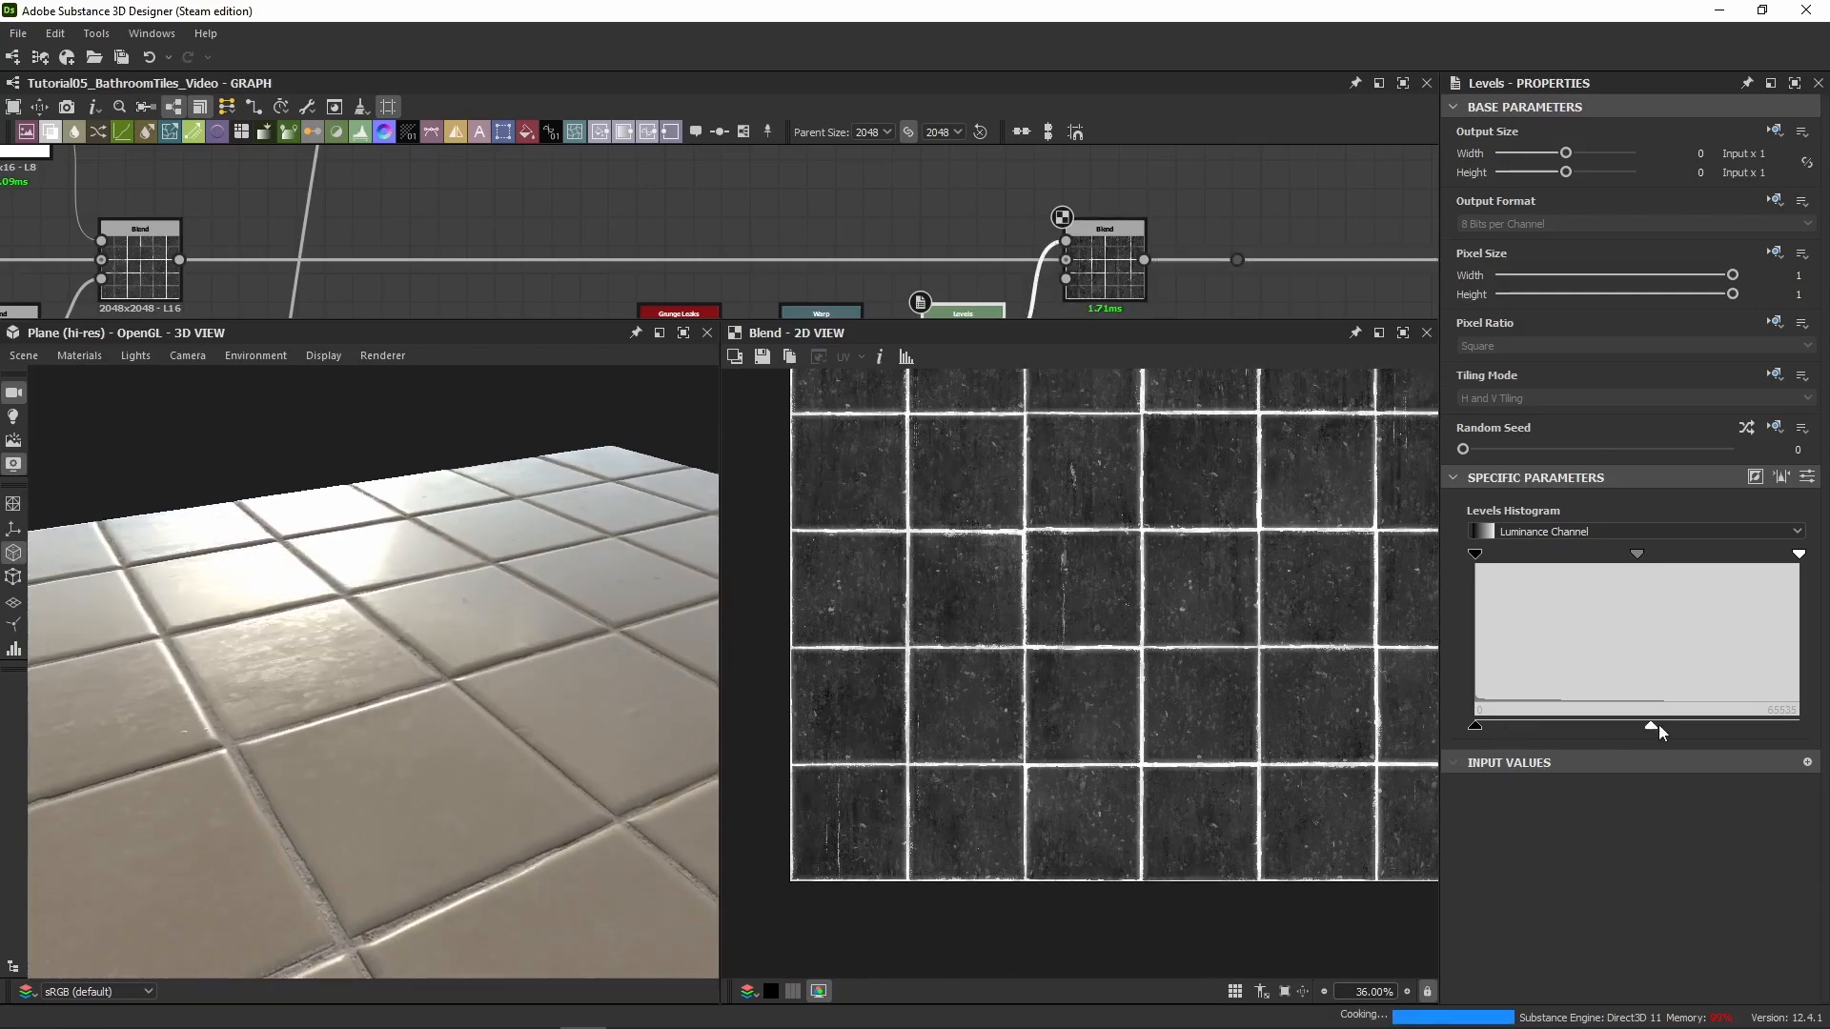
pyautogui.moveTo(614, 758); pyautogui.dragTo(357, 713)
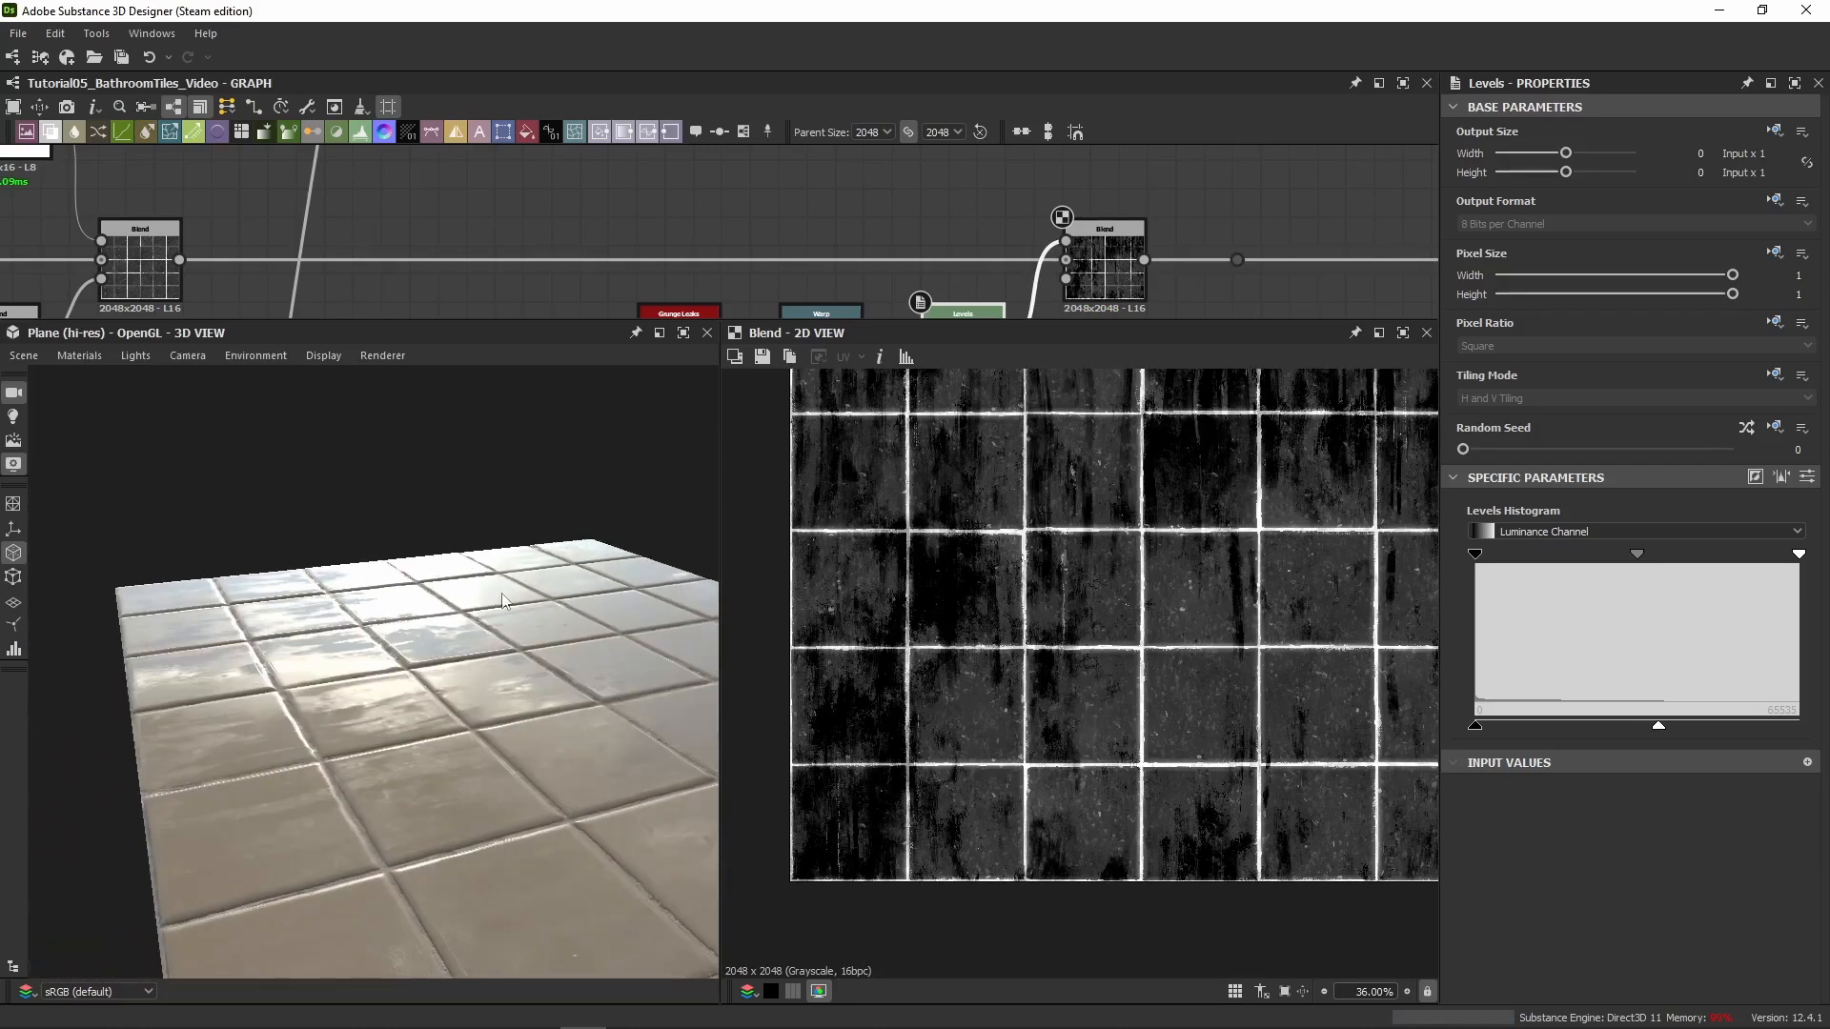
pyautogui.hotkey('ctrl', 'z')
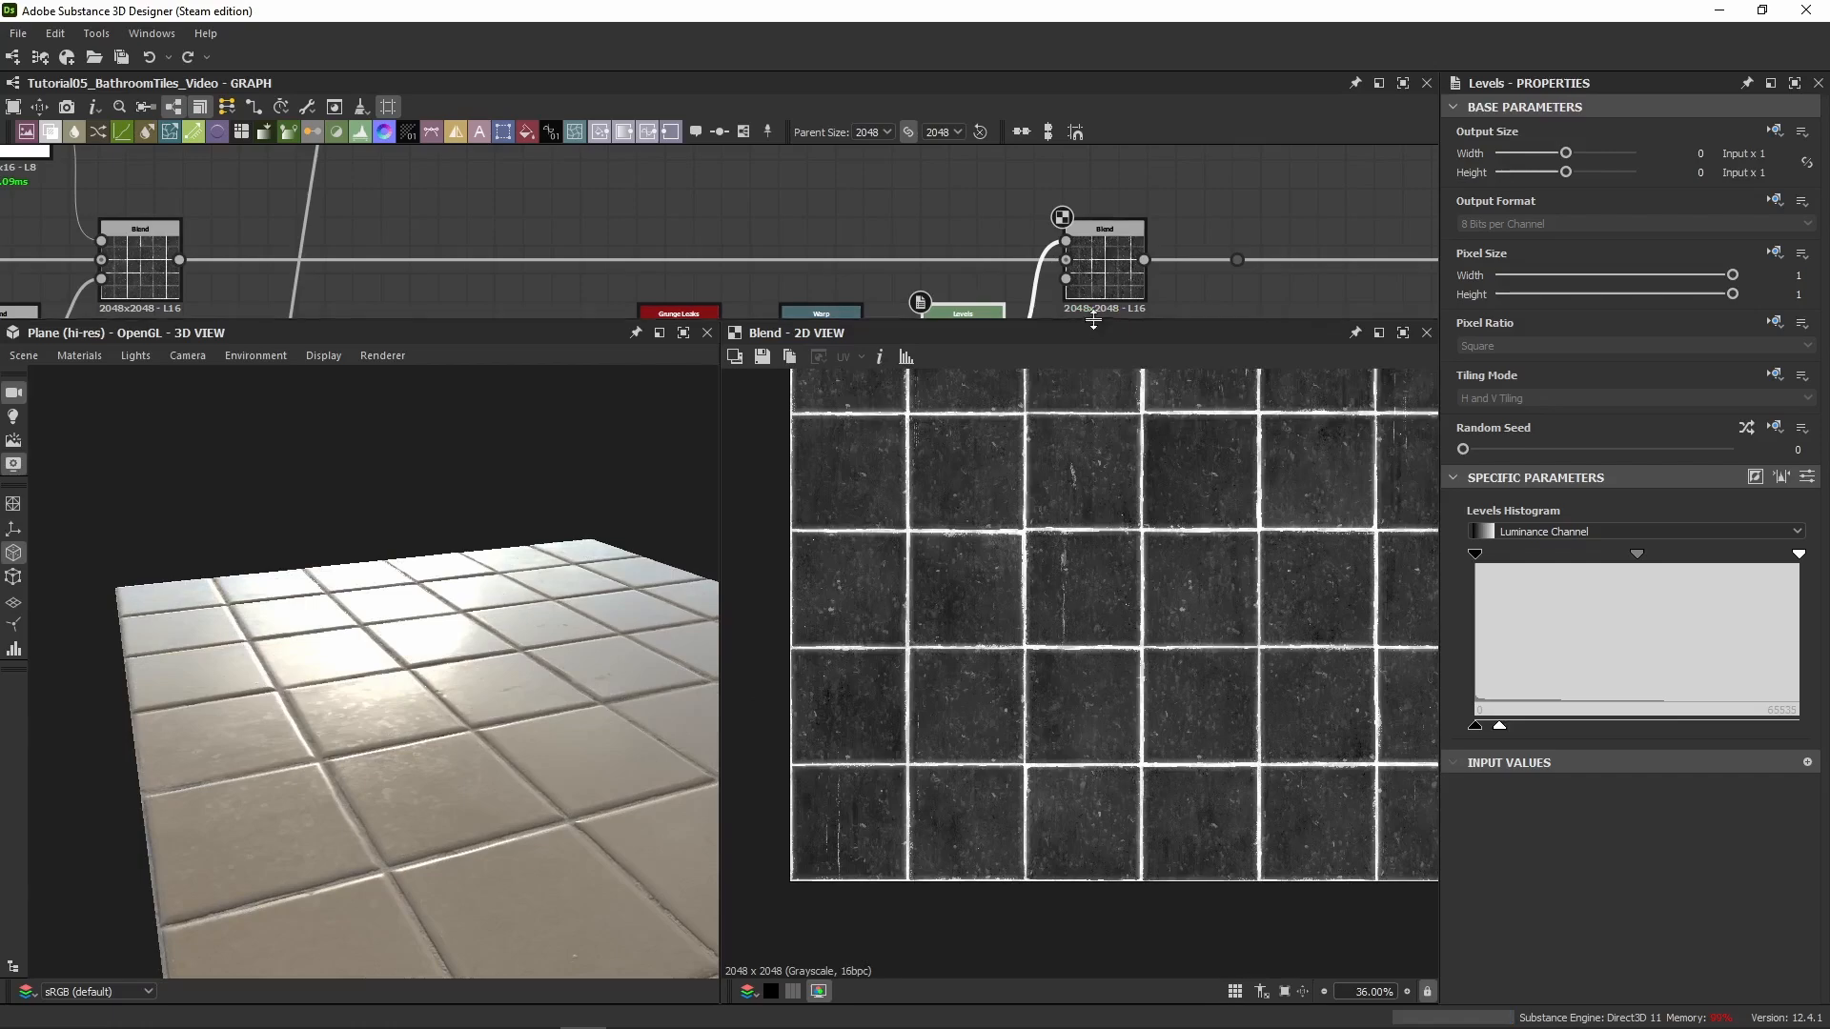
pyautogui.moveTo(379, 758); pyautogui.dragTo(410, 734)
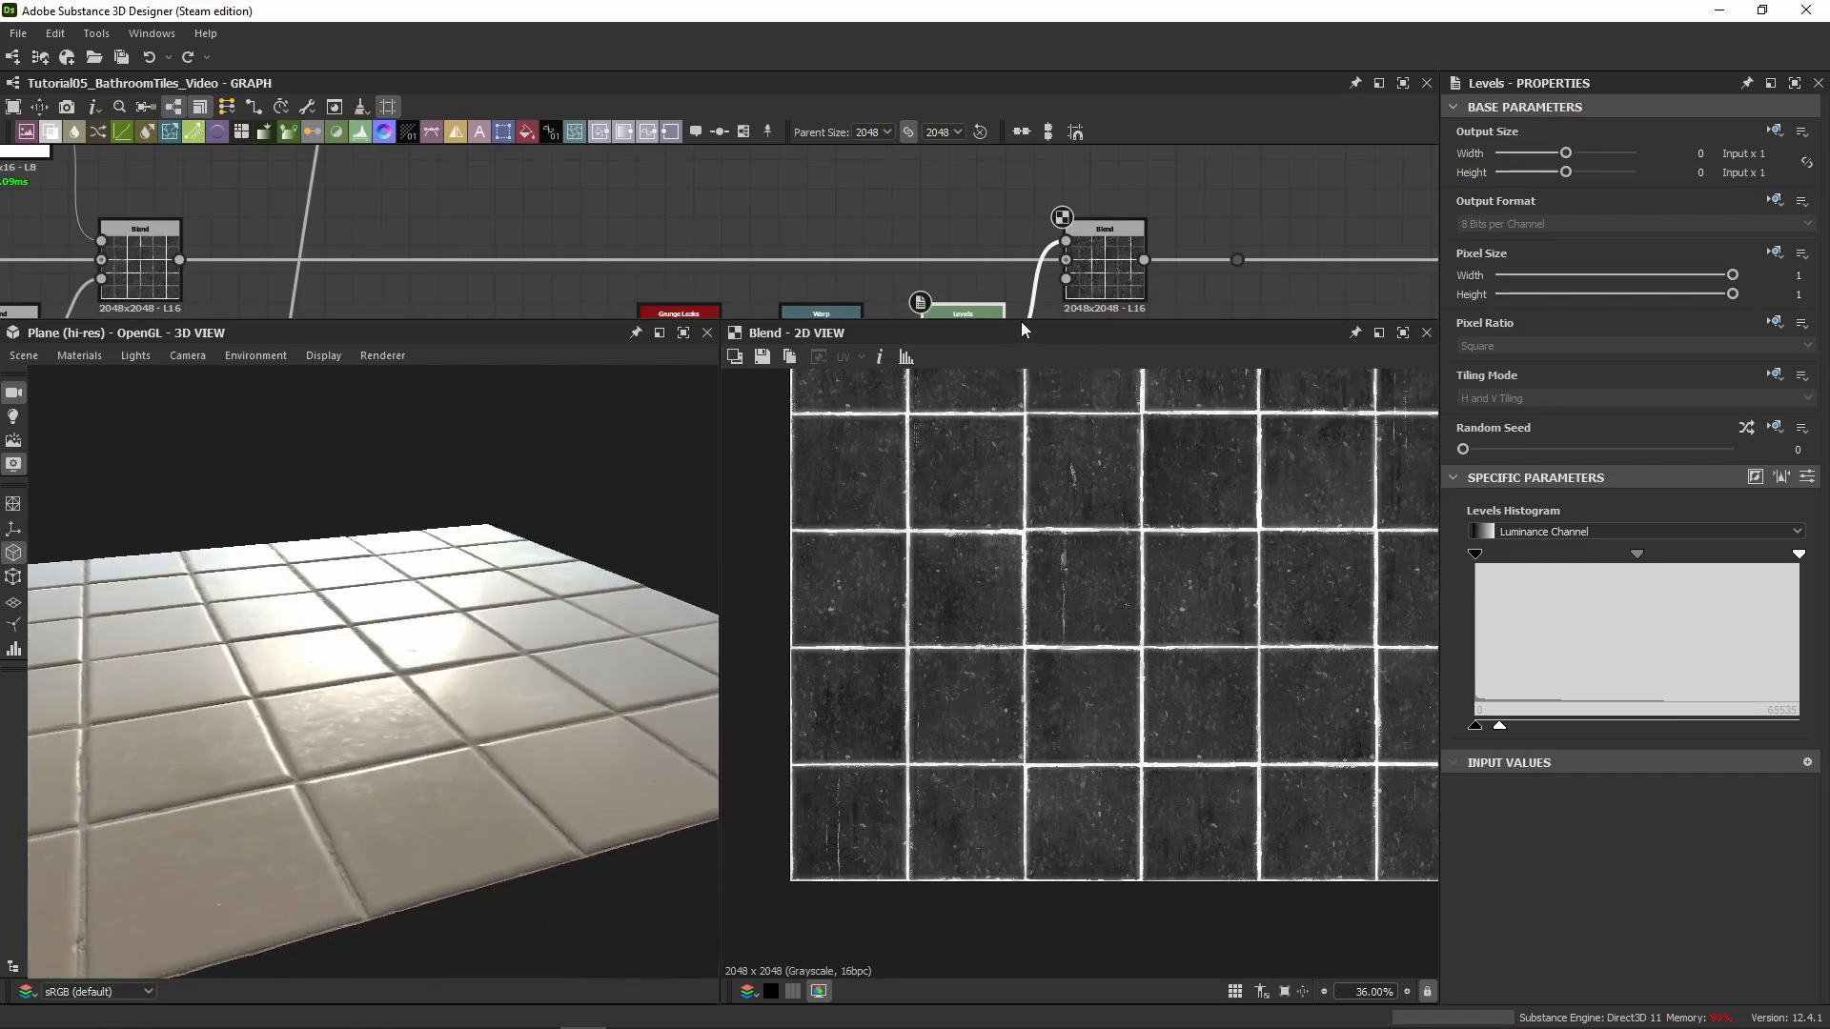
pyautogui.hotkey('ctrl', 'y')
pyautogui.moveTo(350, 602)
pyautogui.mouseDown()
pyautogui.moveTo(374, 622)
pyautogui.moveTo(352, 688)
pyautogui.moveTo(396, 707)
pyautogui.moveTo(385, 690)
pyautogui.moveTo(370, 713)
pyautogui.moveTo(386, 702)
pyautogui.moveTo(357, 698)
pyautogui.moveTo(385, 726)
pyautogui.mouseUp()
pyautogui.hotkey('ctrl', 'z')
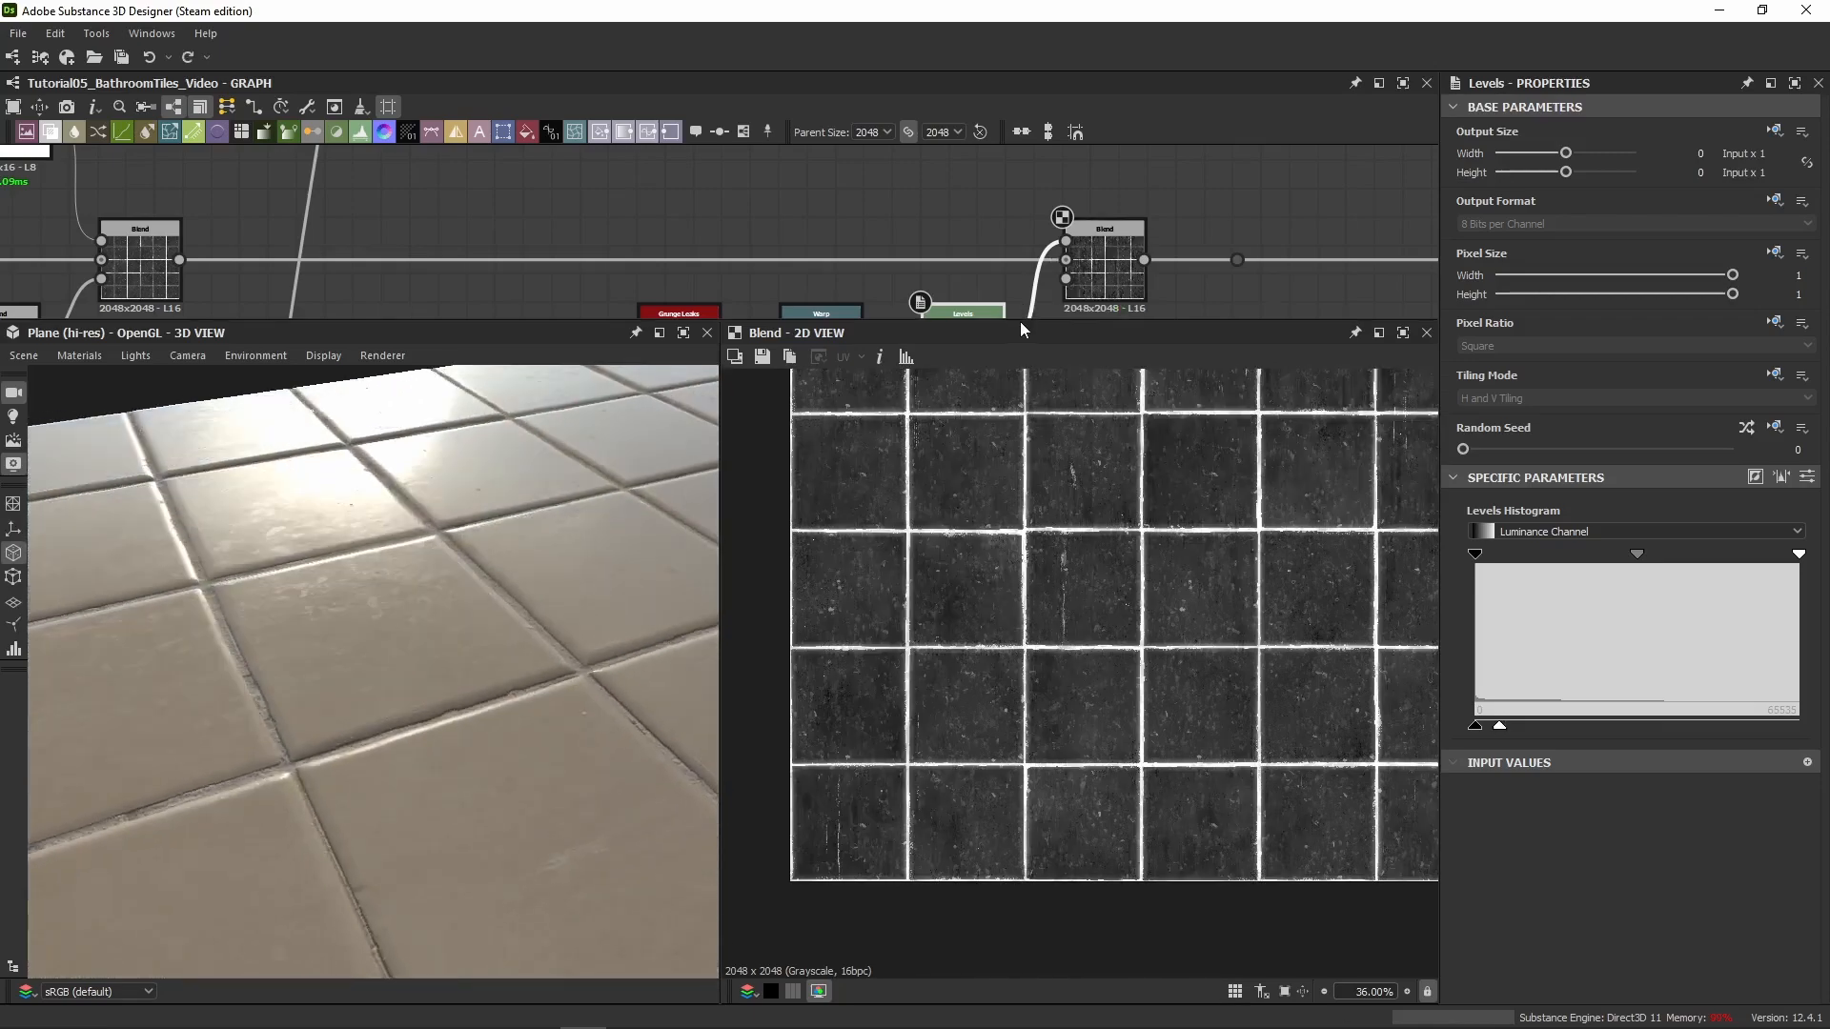
# Delete the reroute dot between the Subtract Blend and the output node, keeping the two nodes linked
pyautogui.moveTo(1020, 324); pyautogui.dragTo(1020, 610)
pyautogui.scroll(-2, 1187, 420)
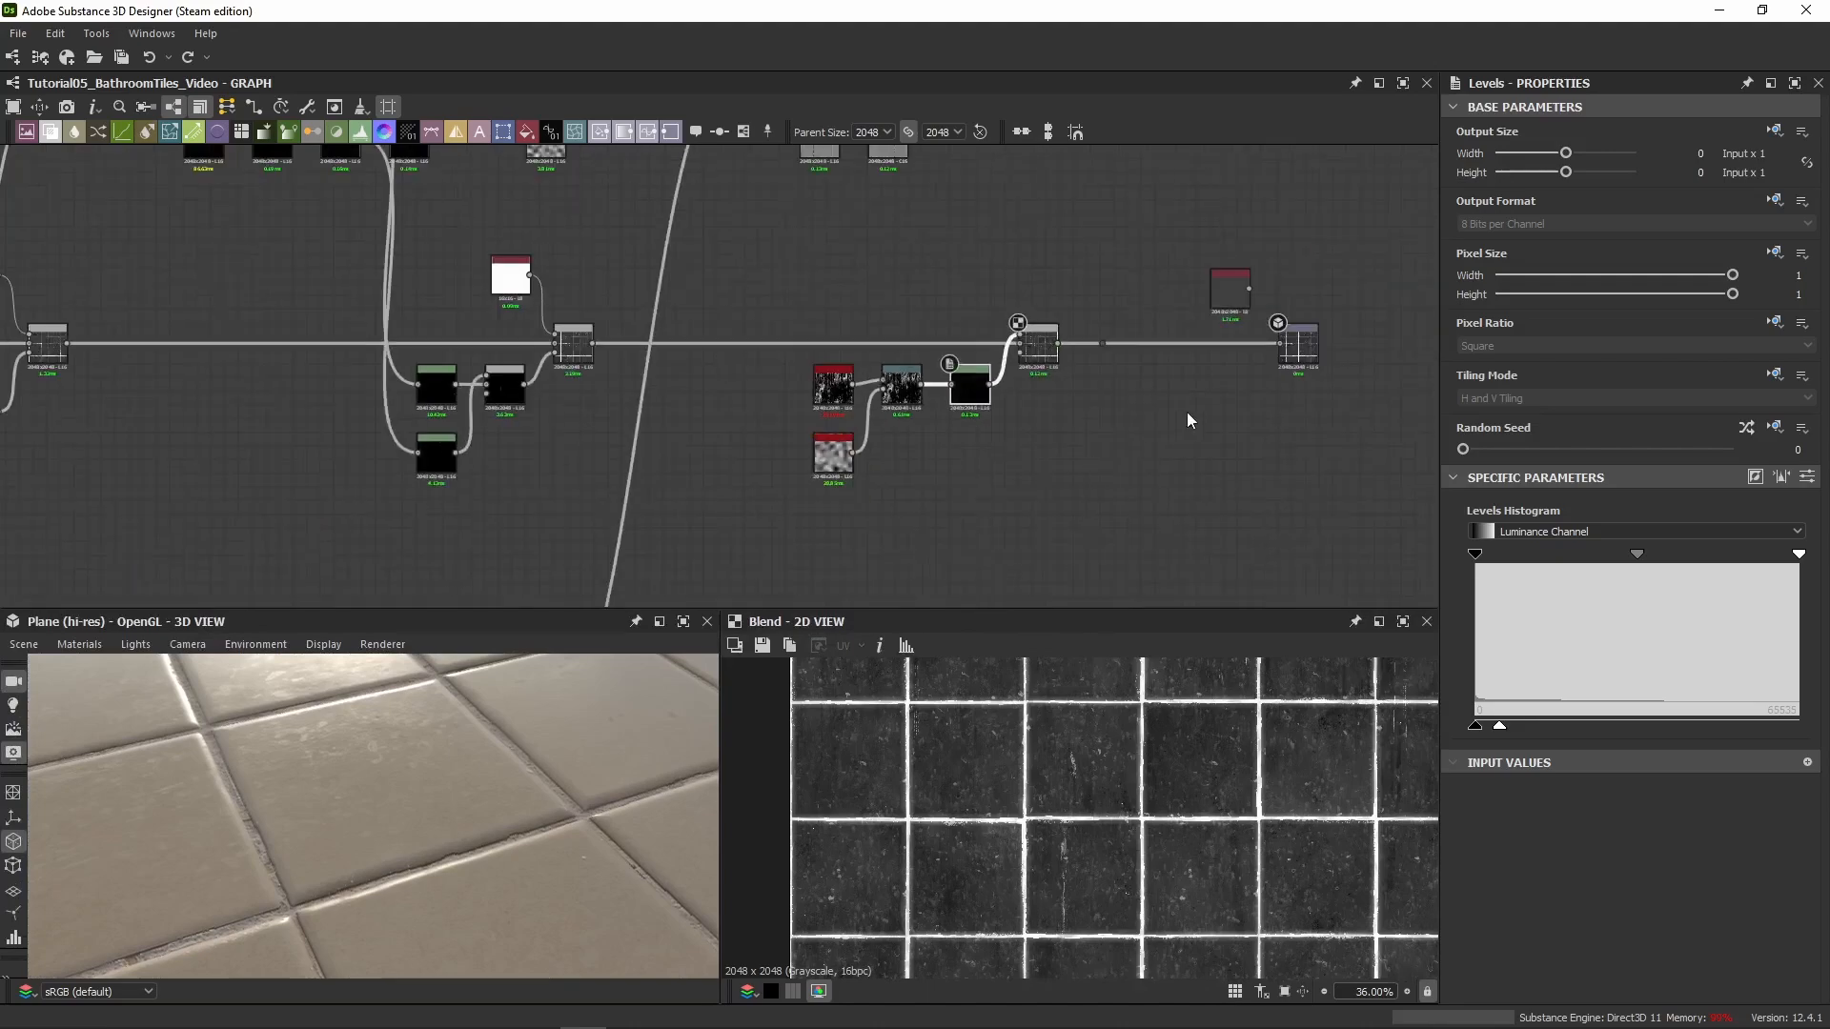
pyautogui.moveTo(1187, 412); pyautogui.dragTo(839, 428, button='middle')
pyautogui.moveTo(762, 345); pyautogui.dragTo(745, 391)
pyautogui.press('BackSpace')
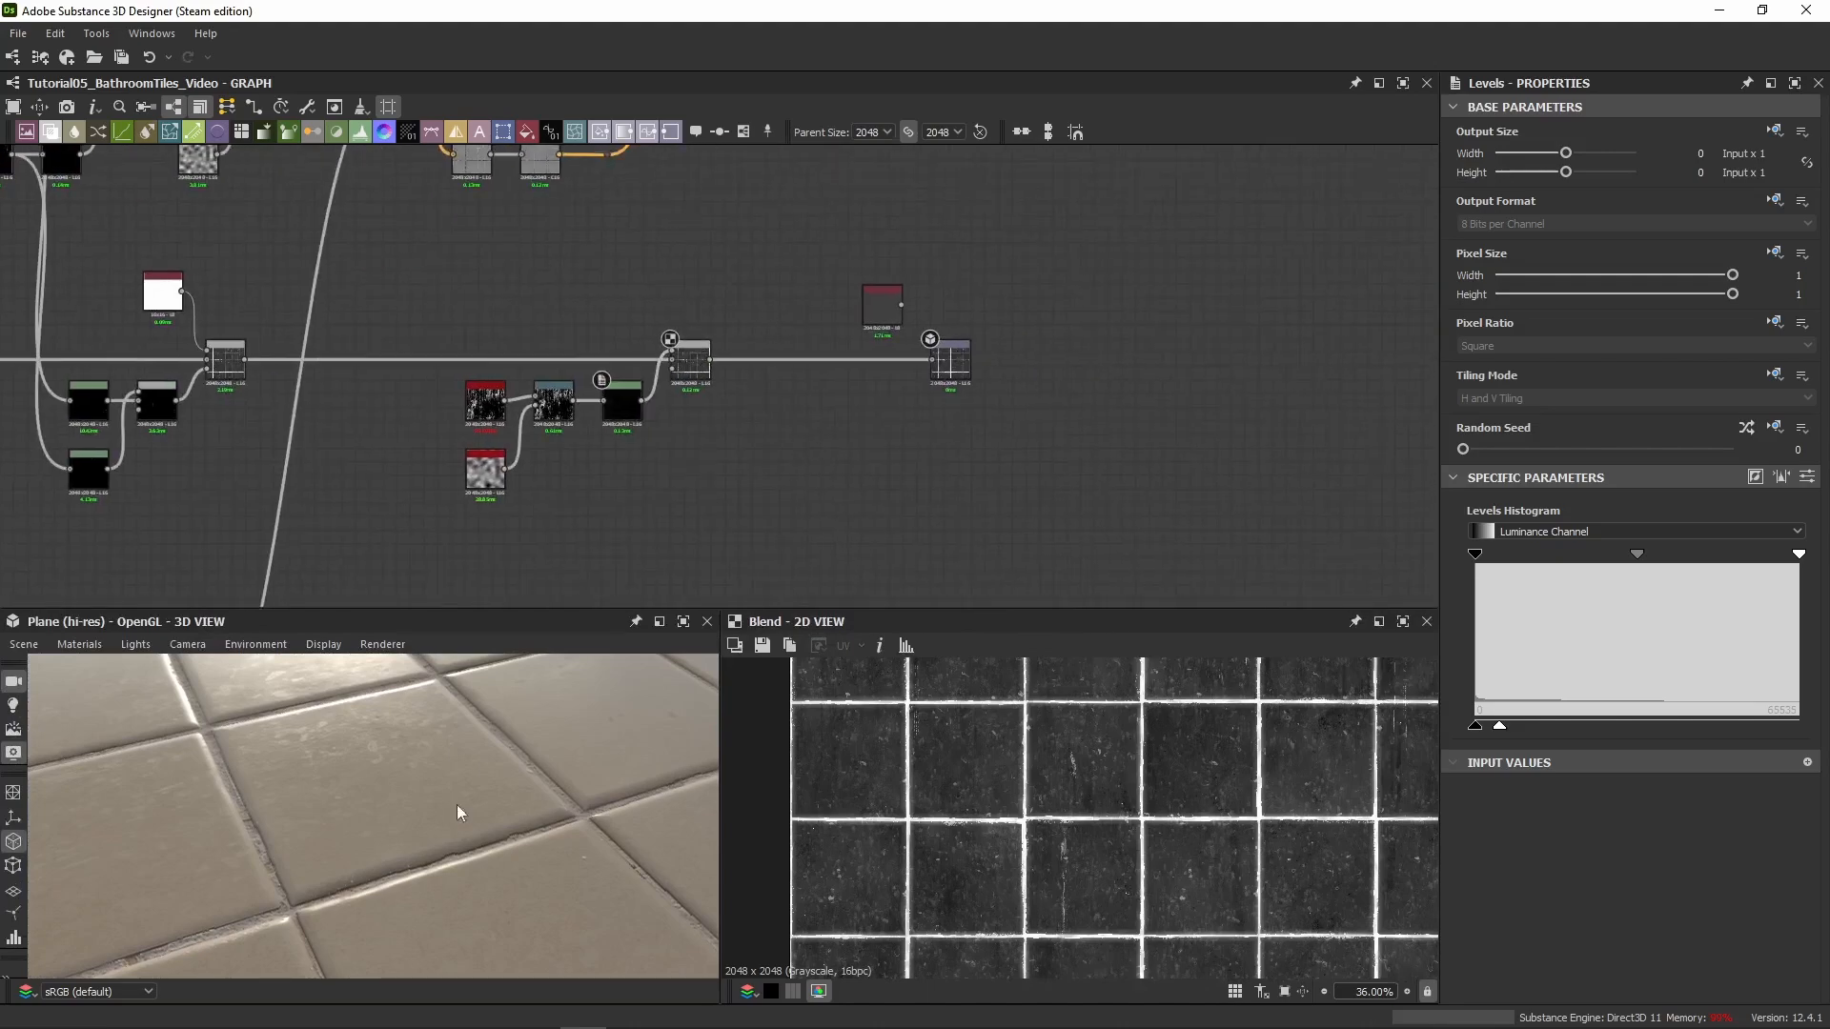
# Try feeding the unconnected dark grey node into the output node to compare the tile surface in the 3D view
pyautogui.moveTo(457, 805); pyautogui.dragTo(536, 370)
pyautogui.moveTo(901, 297); pyautogui.dragTo(865, 254, button='middle')
pyautogui.moveTo(866, 259); pyautogui.dragTo(897, 306)
pyautogui.moveTo(467, 850); pyautogui.dragTo(431, 658)
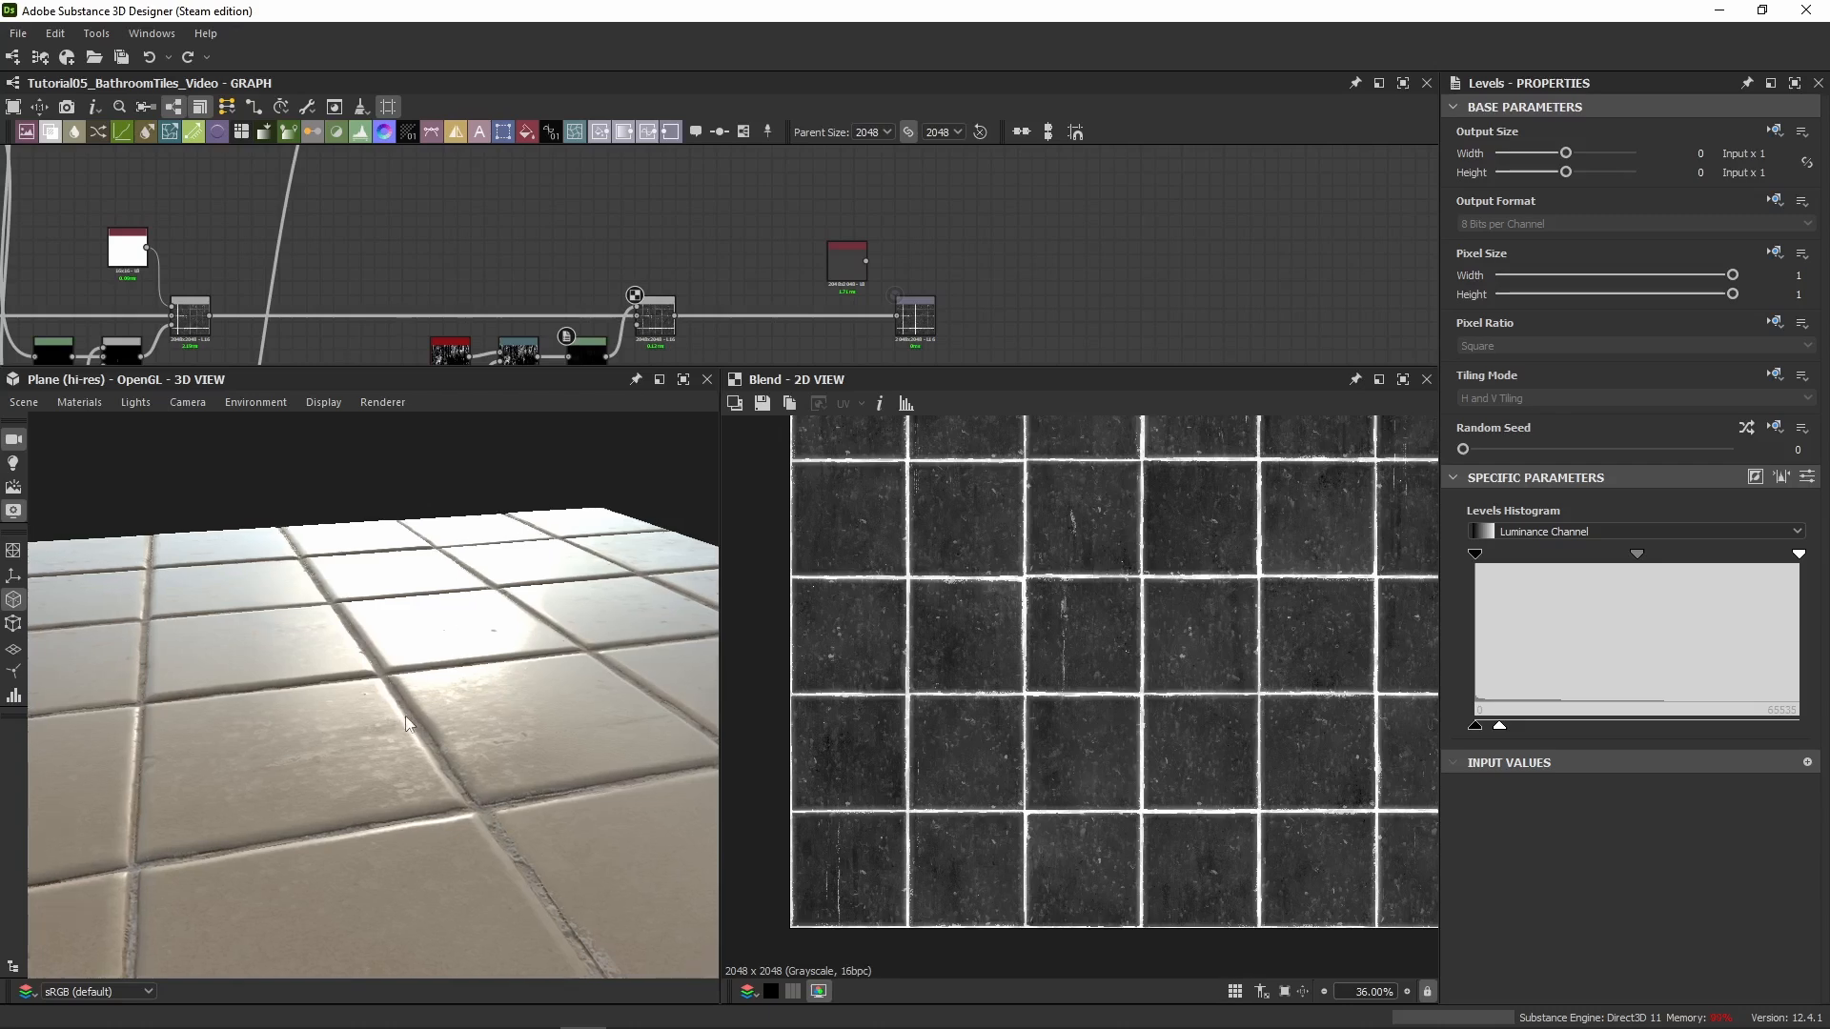
# Examine the tile reflections, surface detail and grout joints in the 3D view, and compare them with the reference tile photo in the browser
pyautogui.moveTo(481, 696); pyautogui.dragTo(413, 743)
pyautogui.scroll(10, 349, 678)
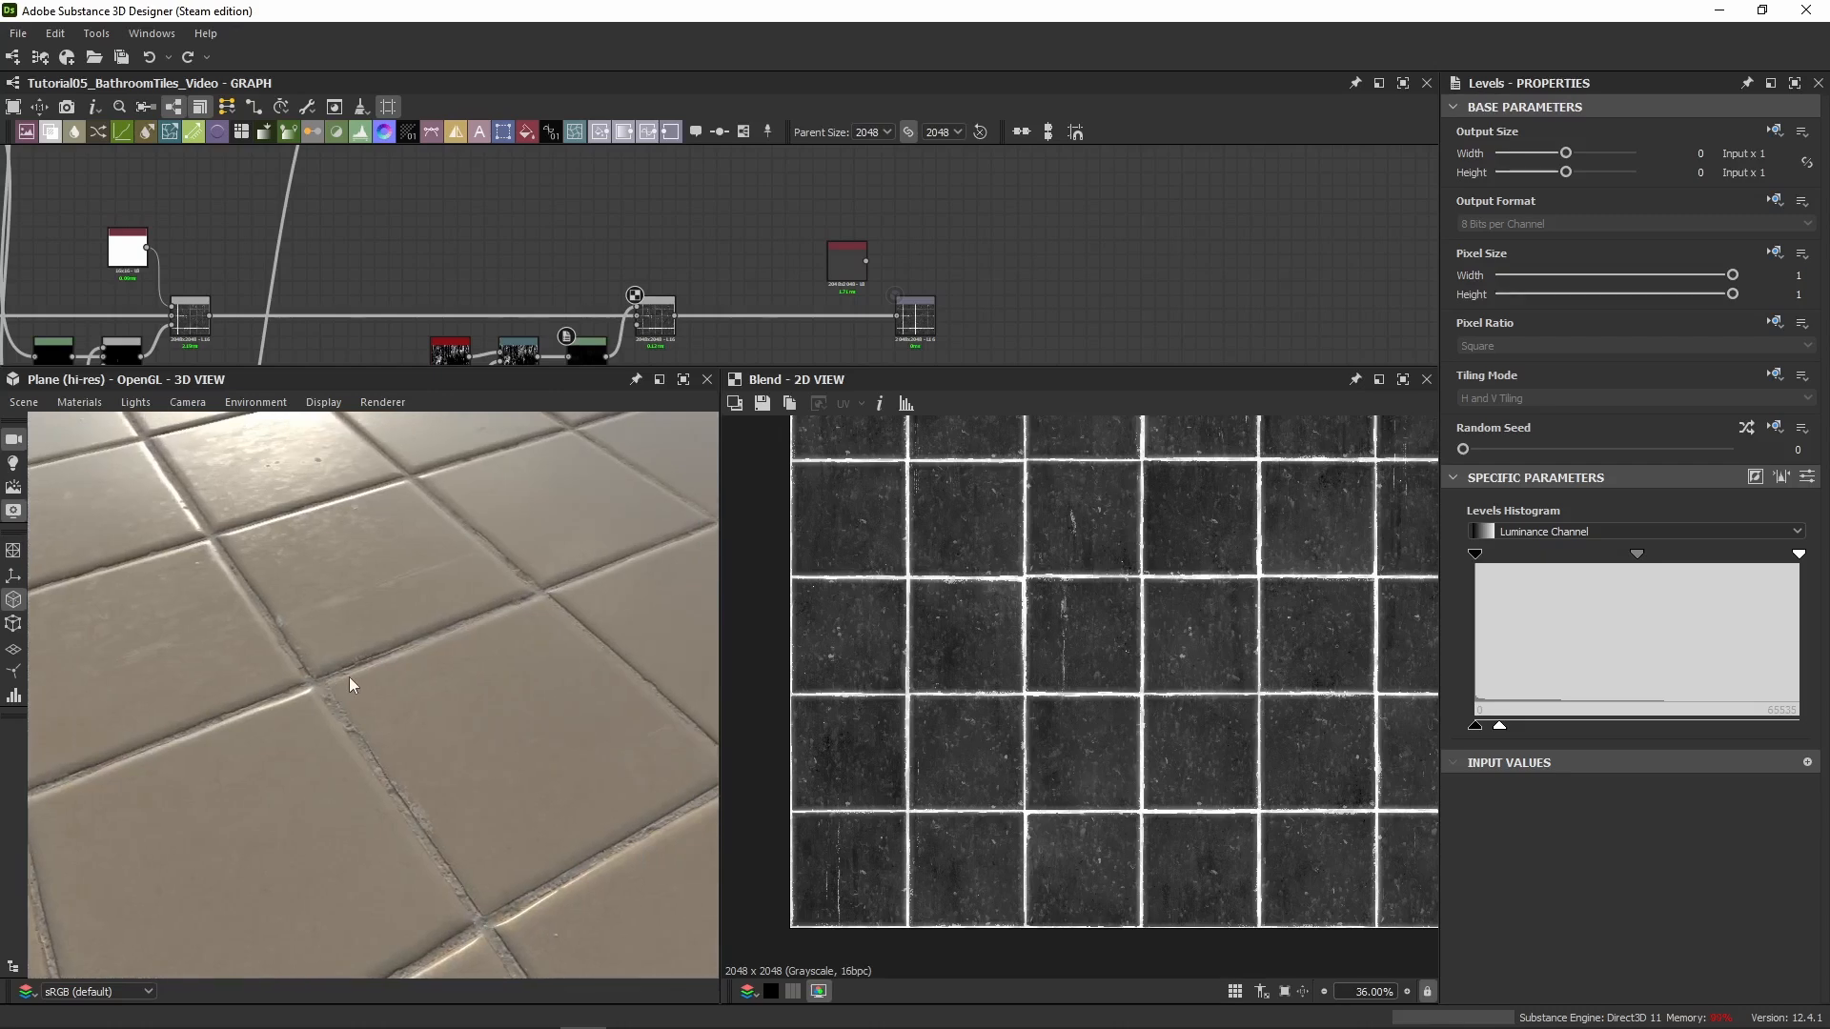
pyautogui.moveTo(336, 699); pyautogui.dragTo(462, 705)
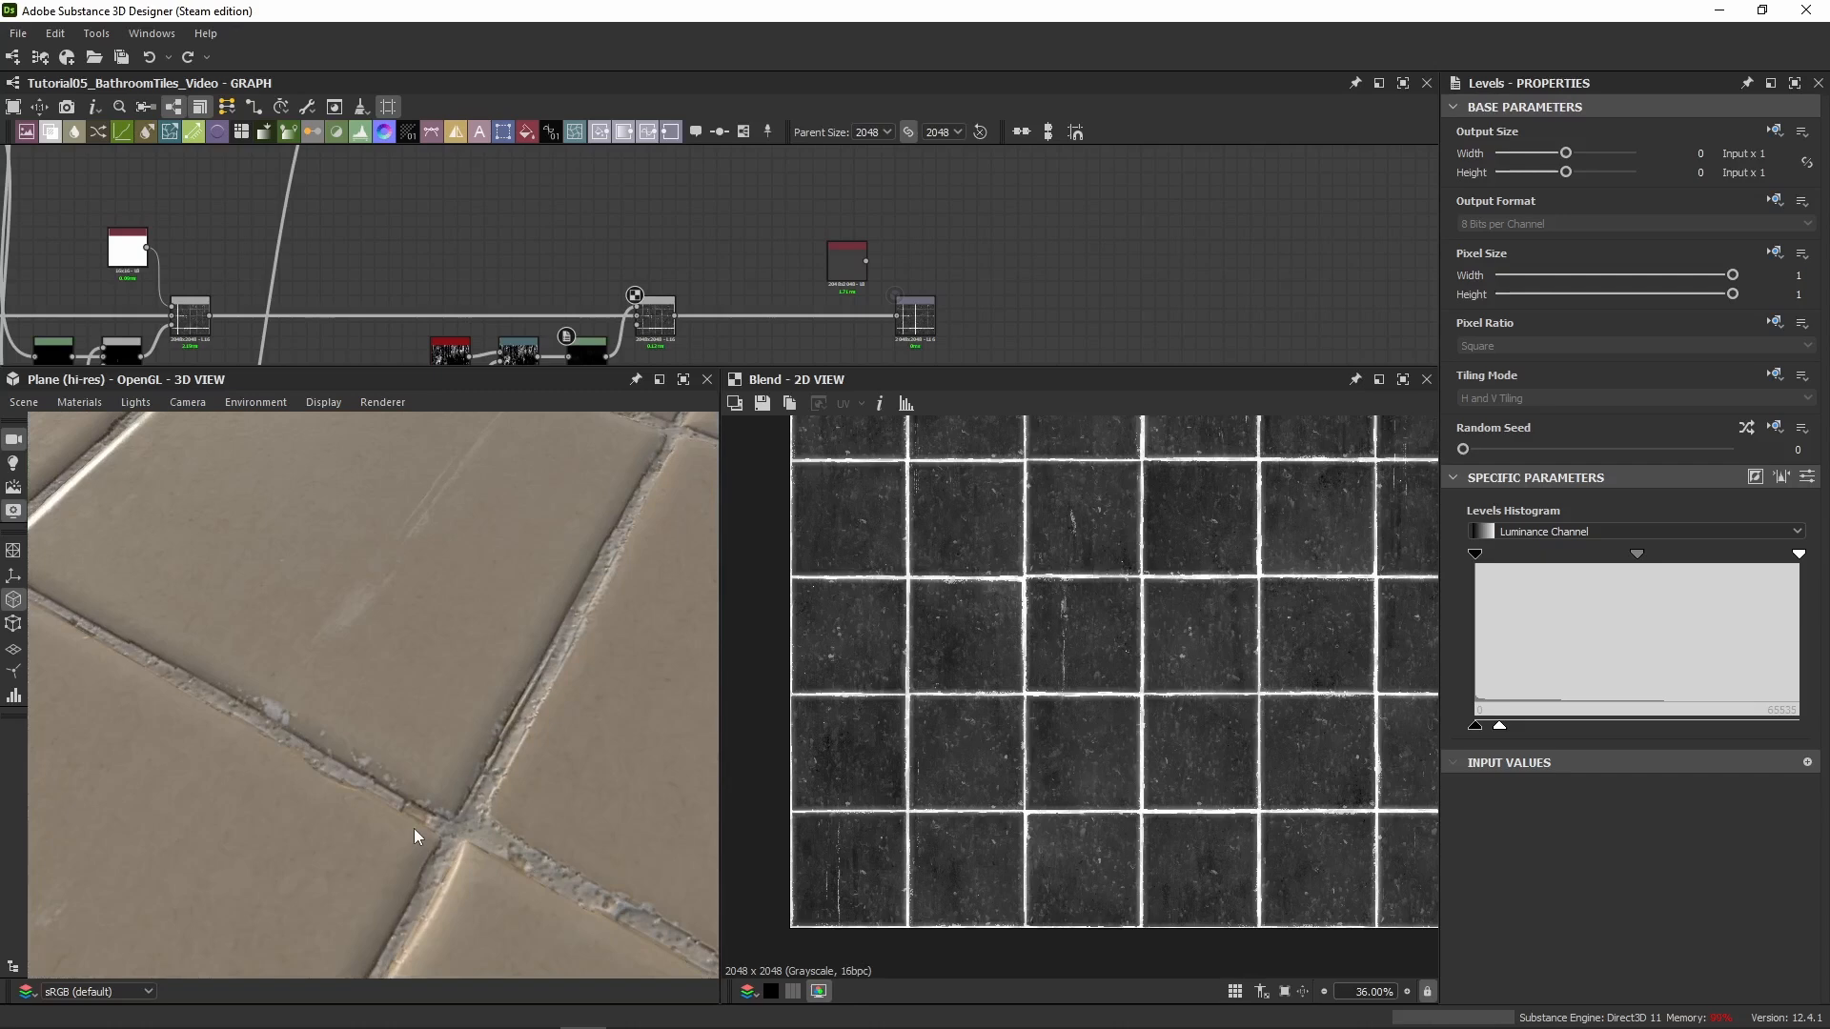
pyautogui.moveTo(411, 827); pyautogui.dragTo(277, 734)
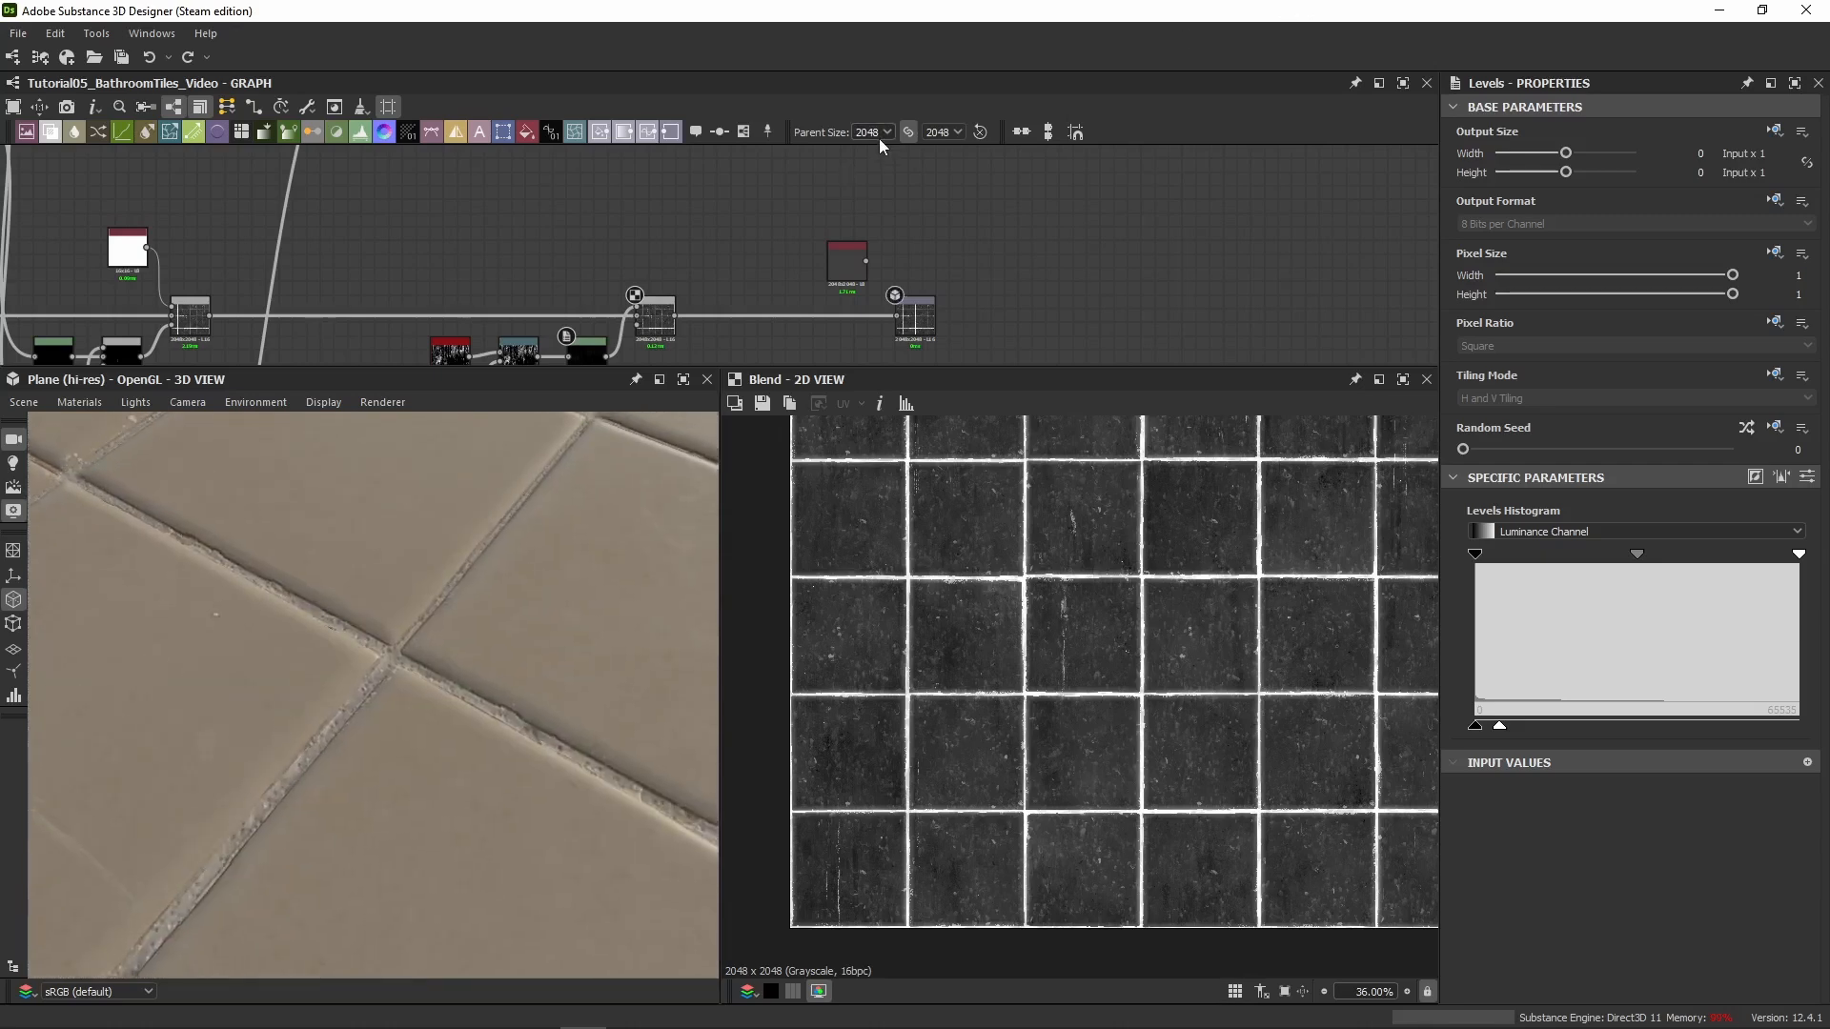
pyautogui.moveTo(373, 616); pyautogui.dragTo(343, 745)
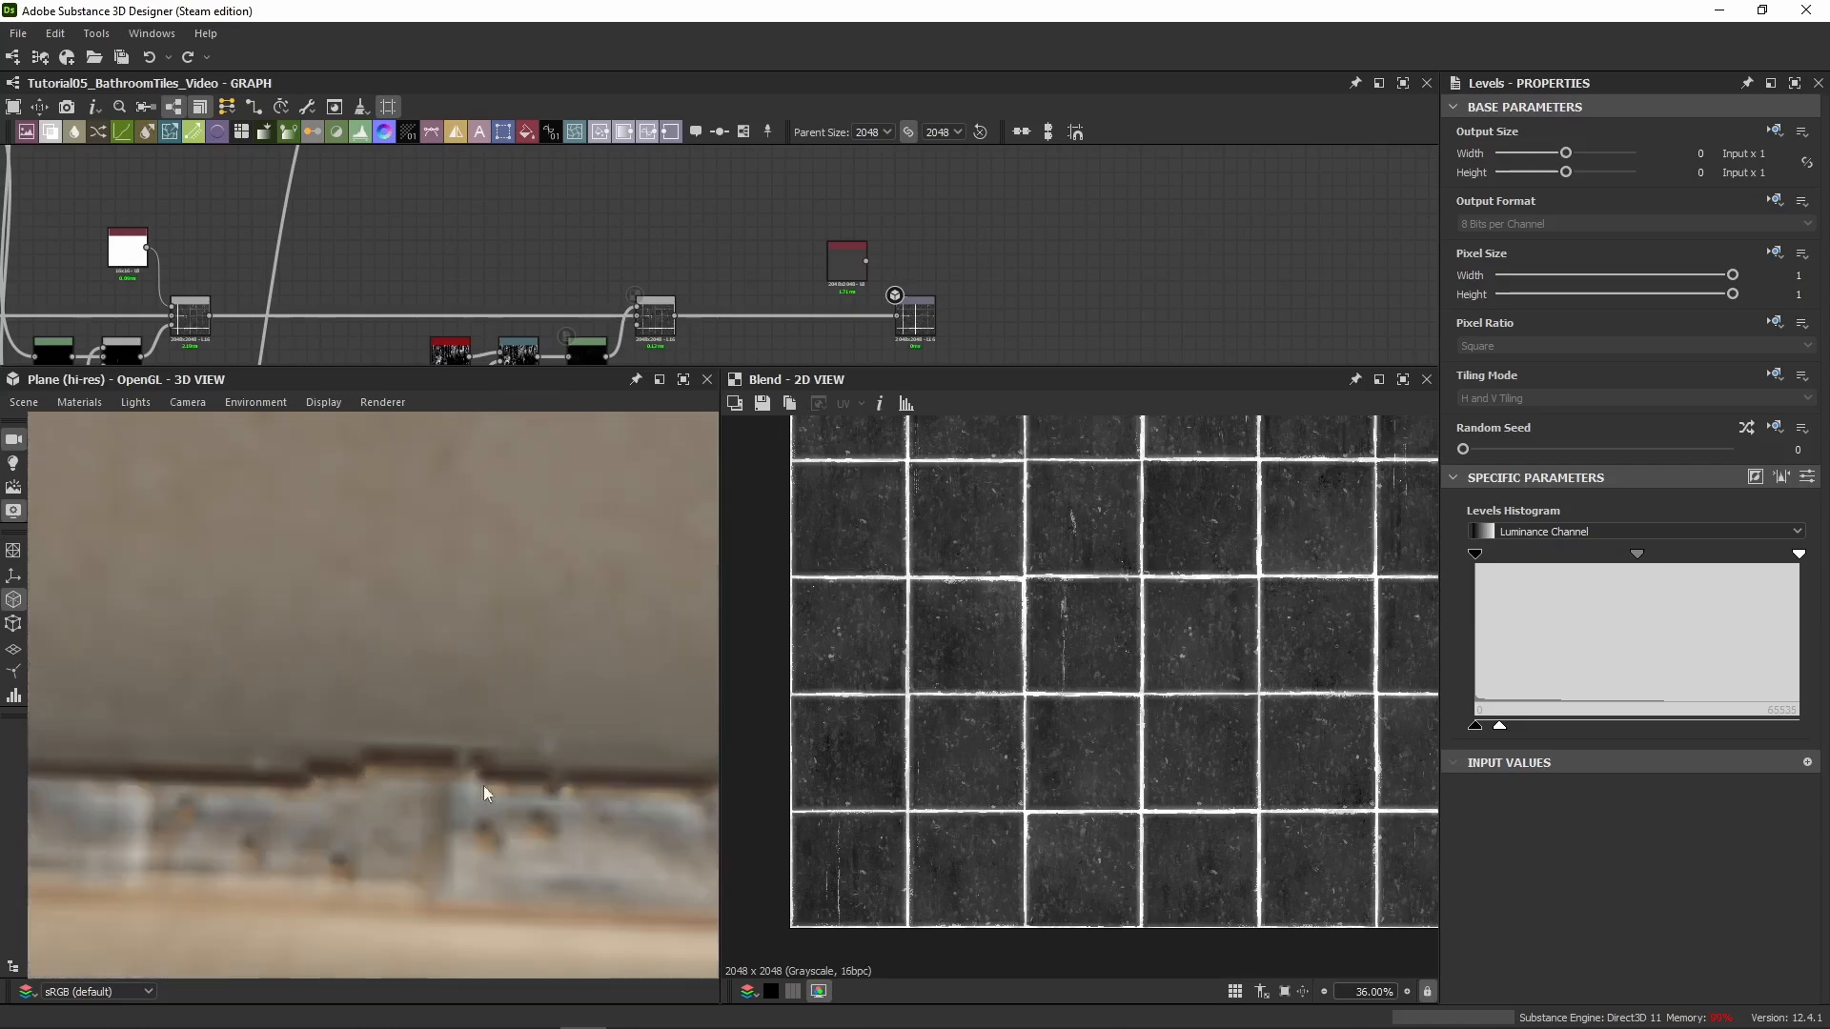
pyautogui.moveTo(483, 786); pyautogui.dragTo(514, 633)
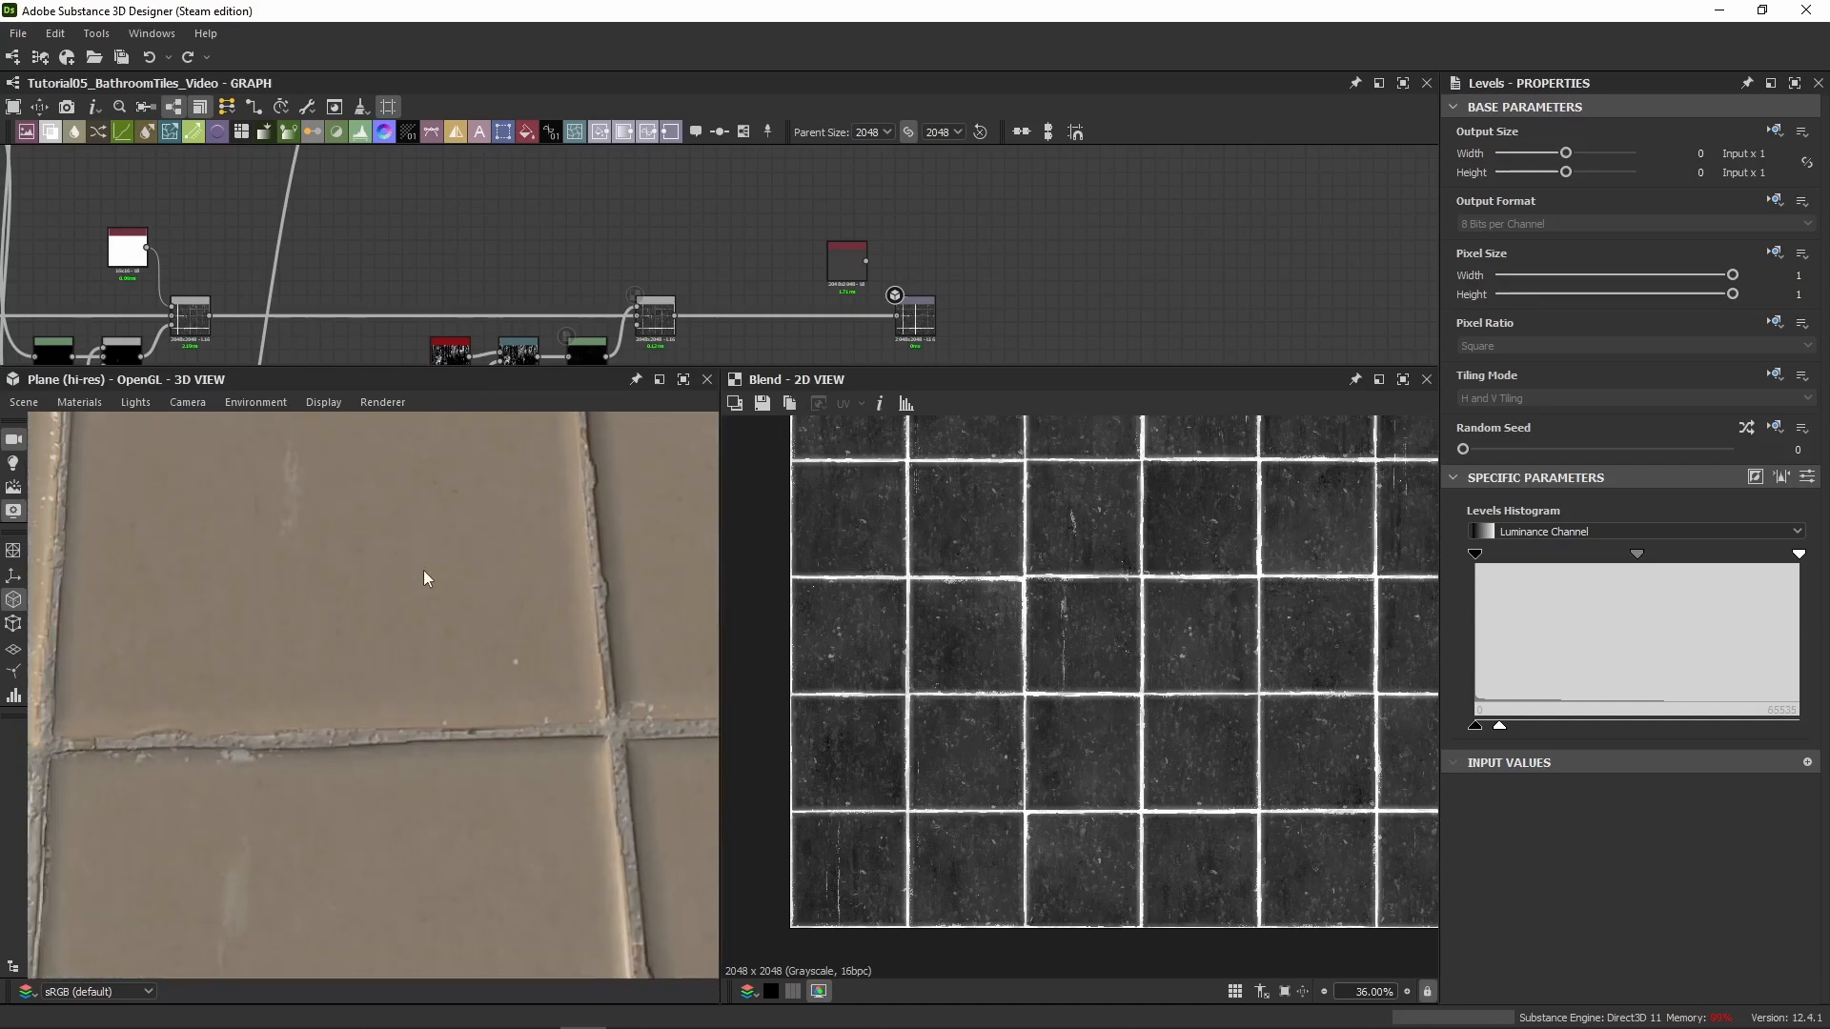
pyautogui.moveTo(60, 666); pyautogui.dragTo(707, 715)
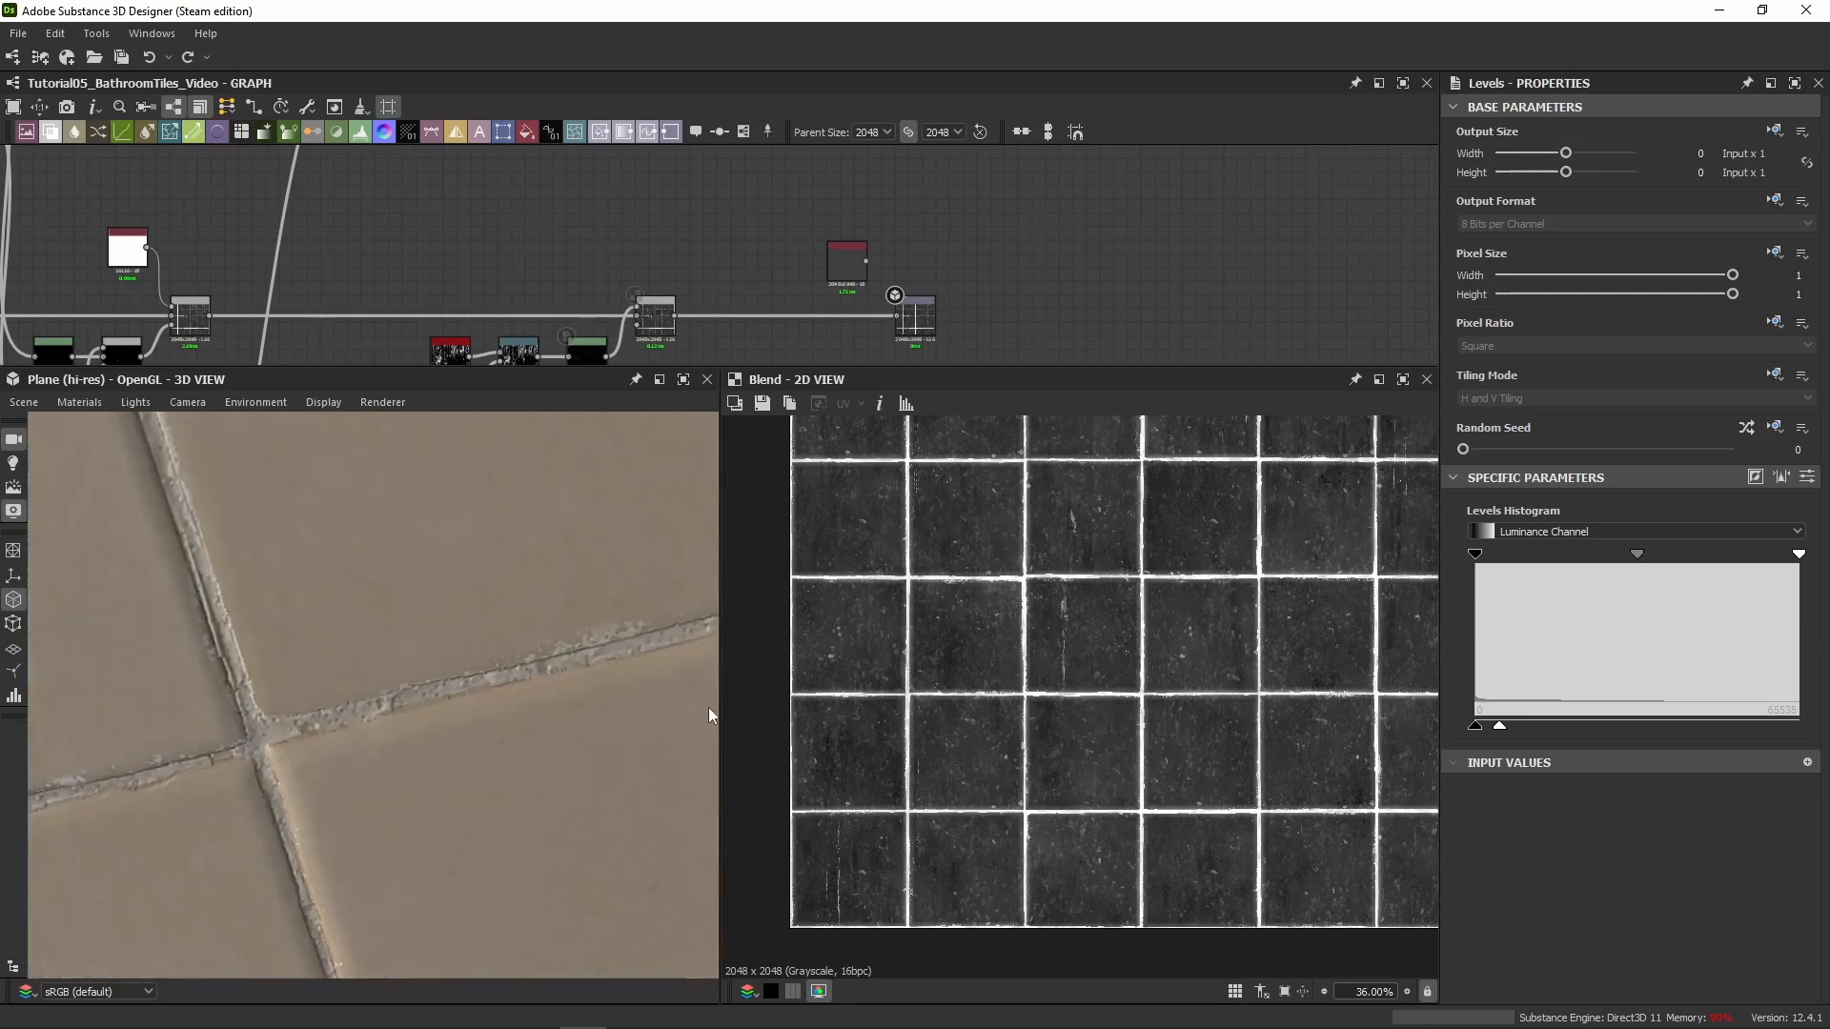
pyautogui.moveTo(188, 753); pyautogui.dragTo(531, 694)
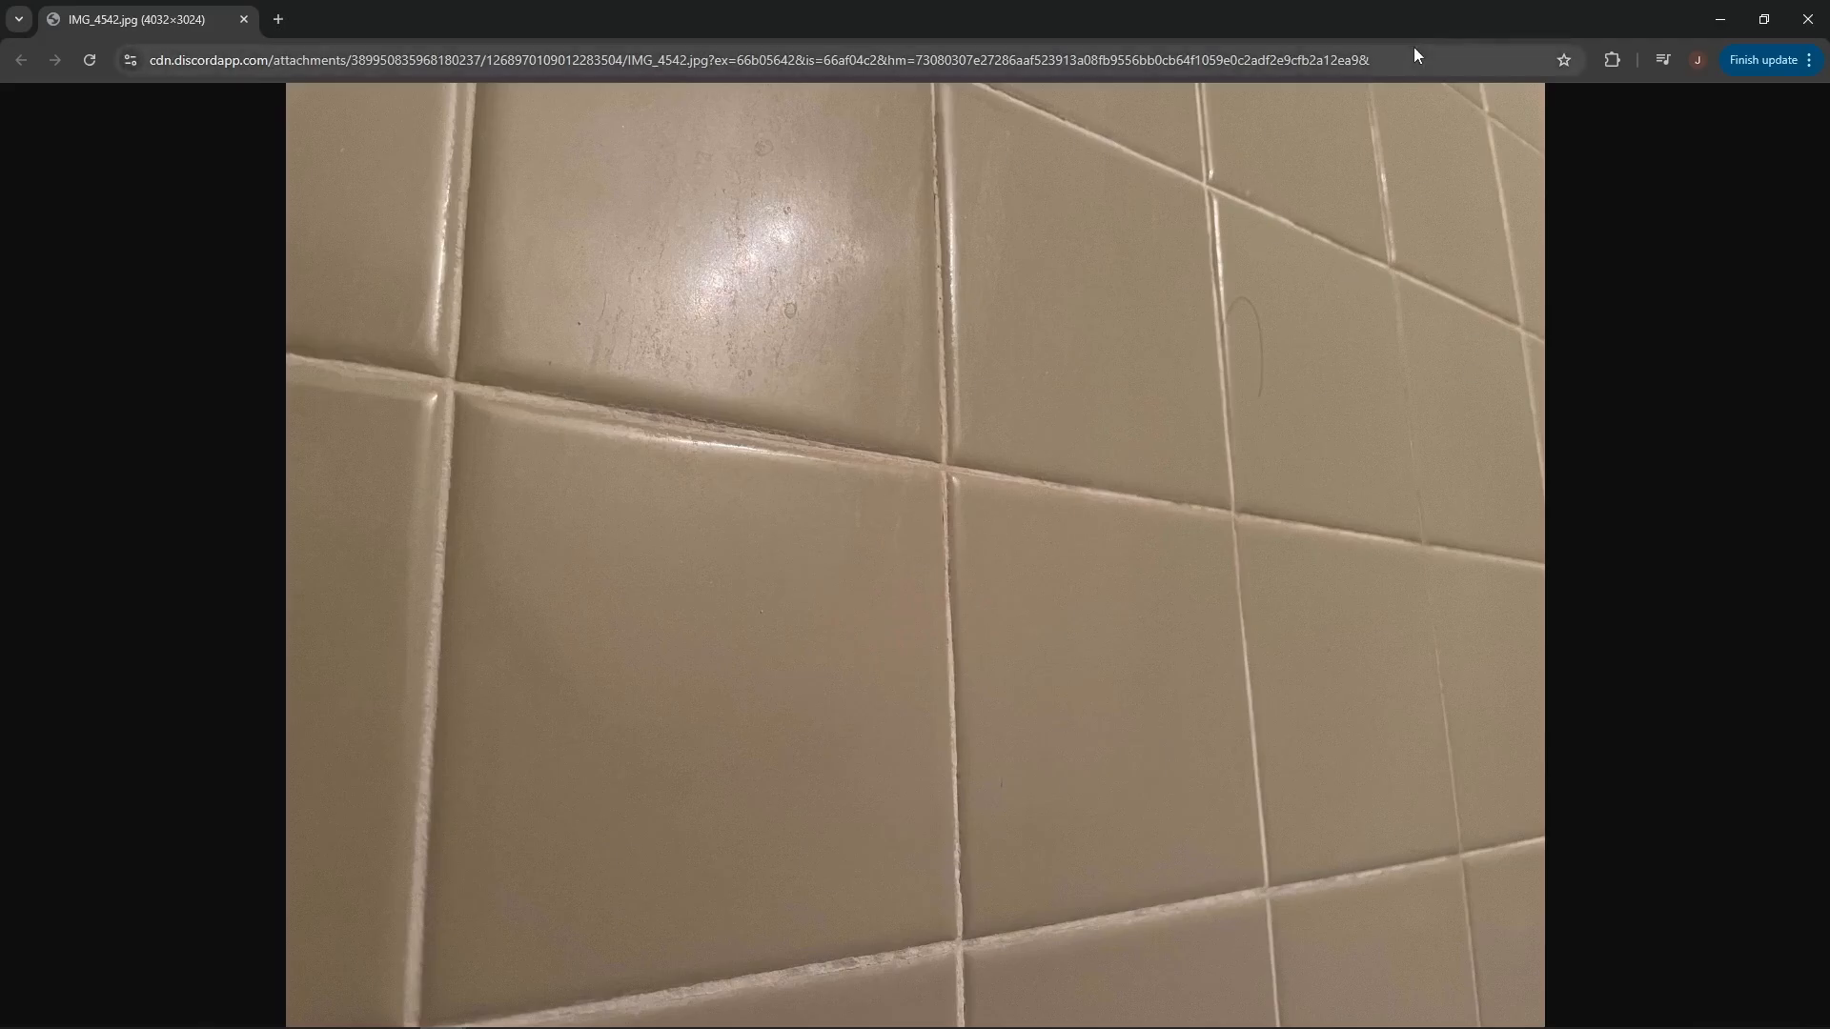
pyautogui.moveTo(1413, 11); pyautogui.dragTo(0, 285)
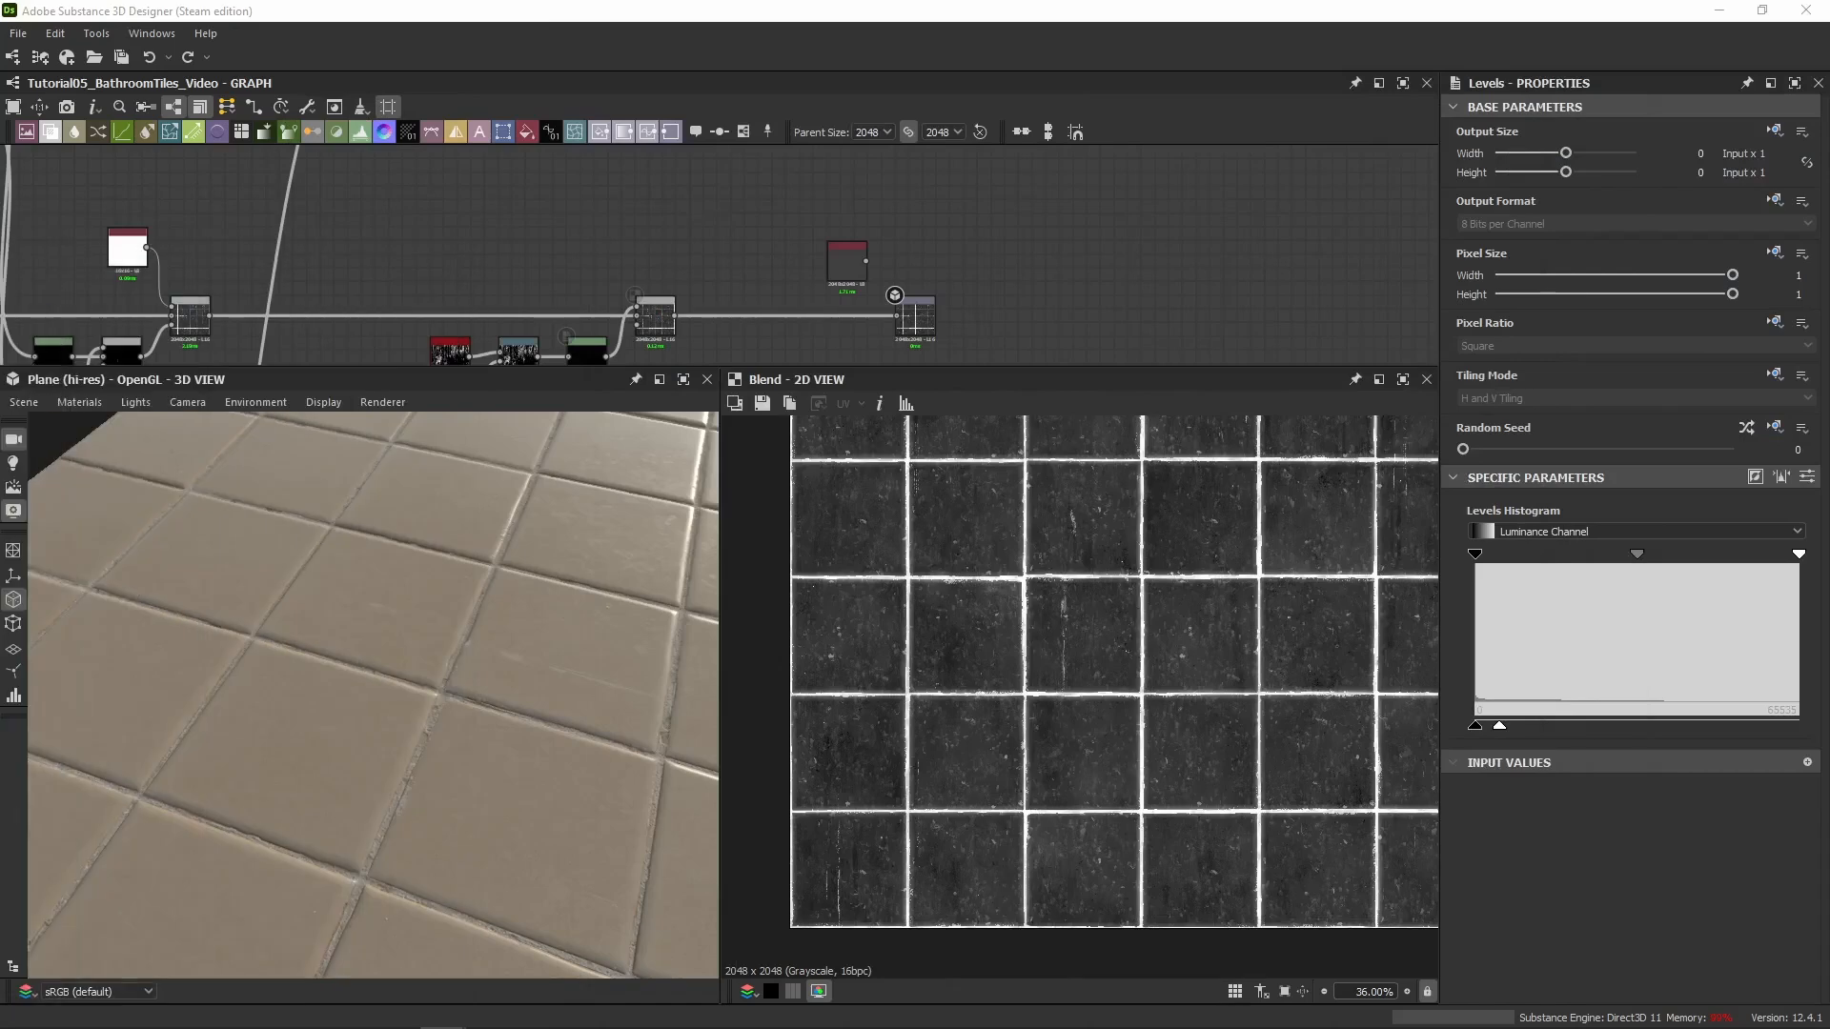
pyautogui.moveTo(294, 652); pyautogui.dragTo(413, 607)
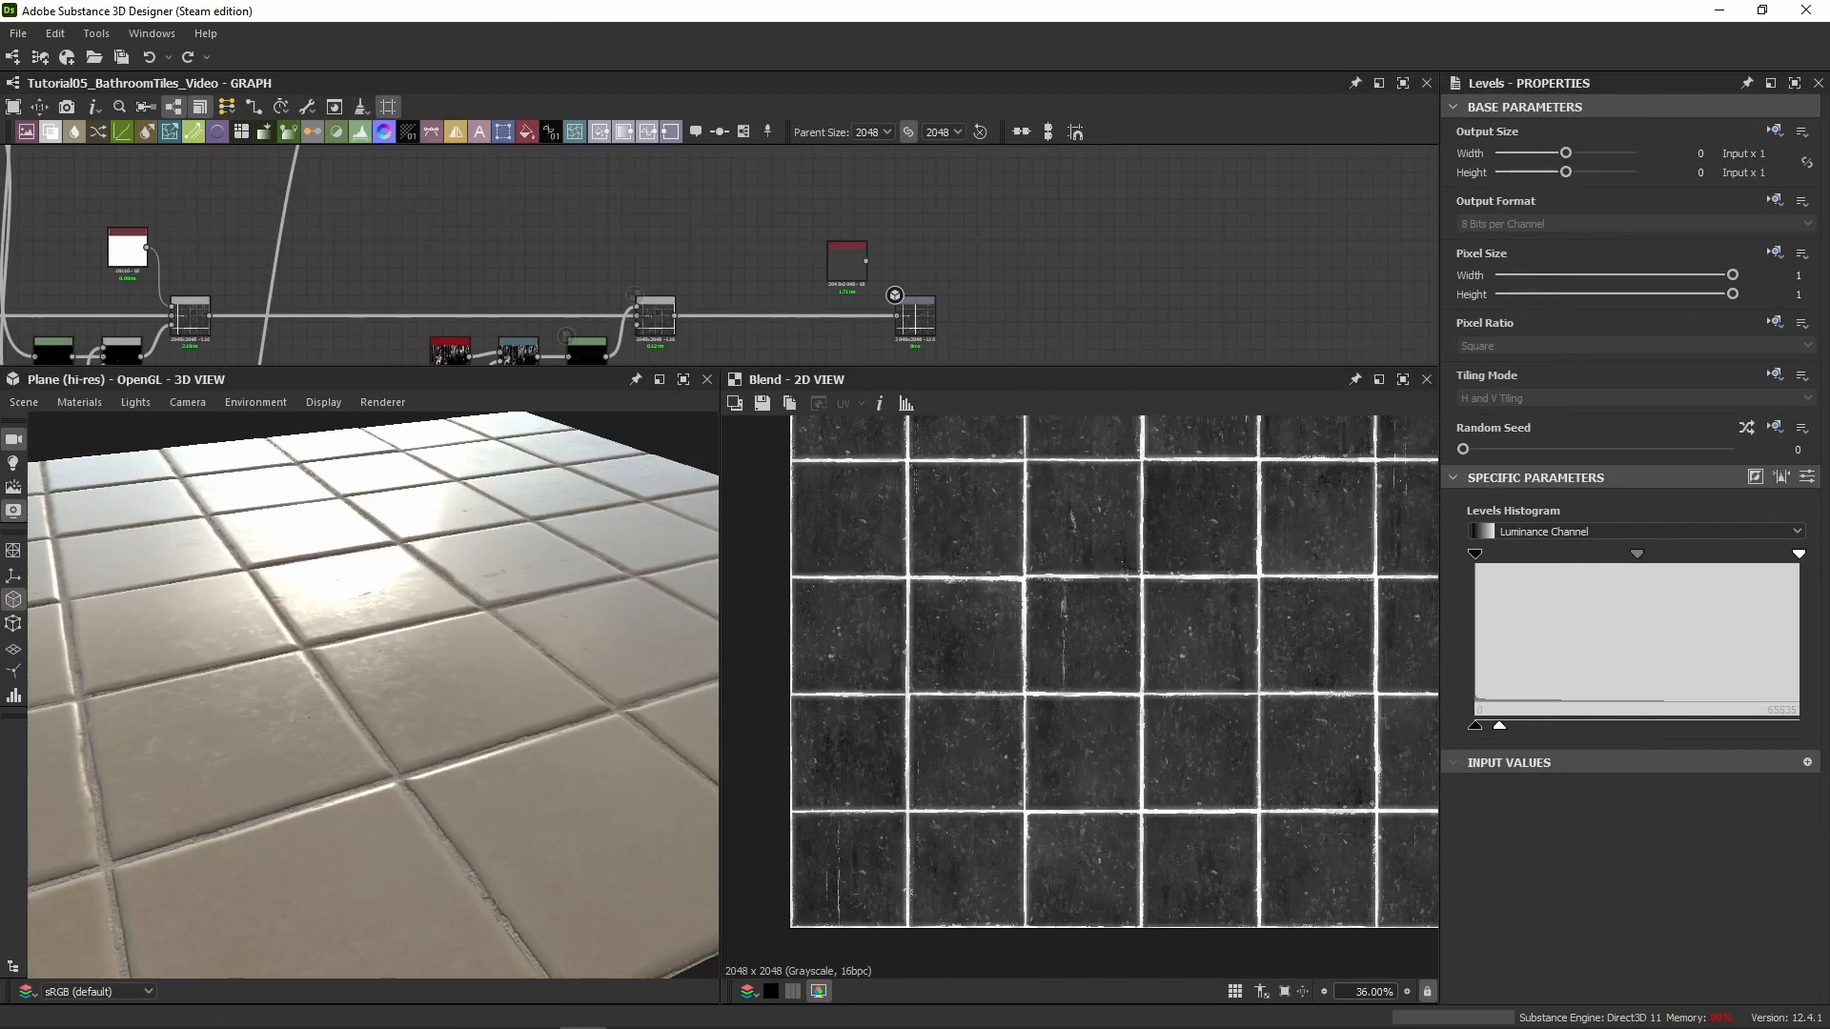
pyautogui.moveTo(421, 664); pyautogui.dragTo(427, 603)
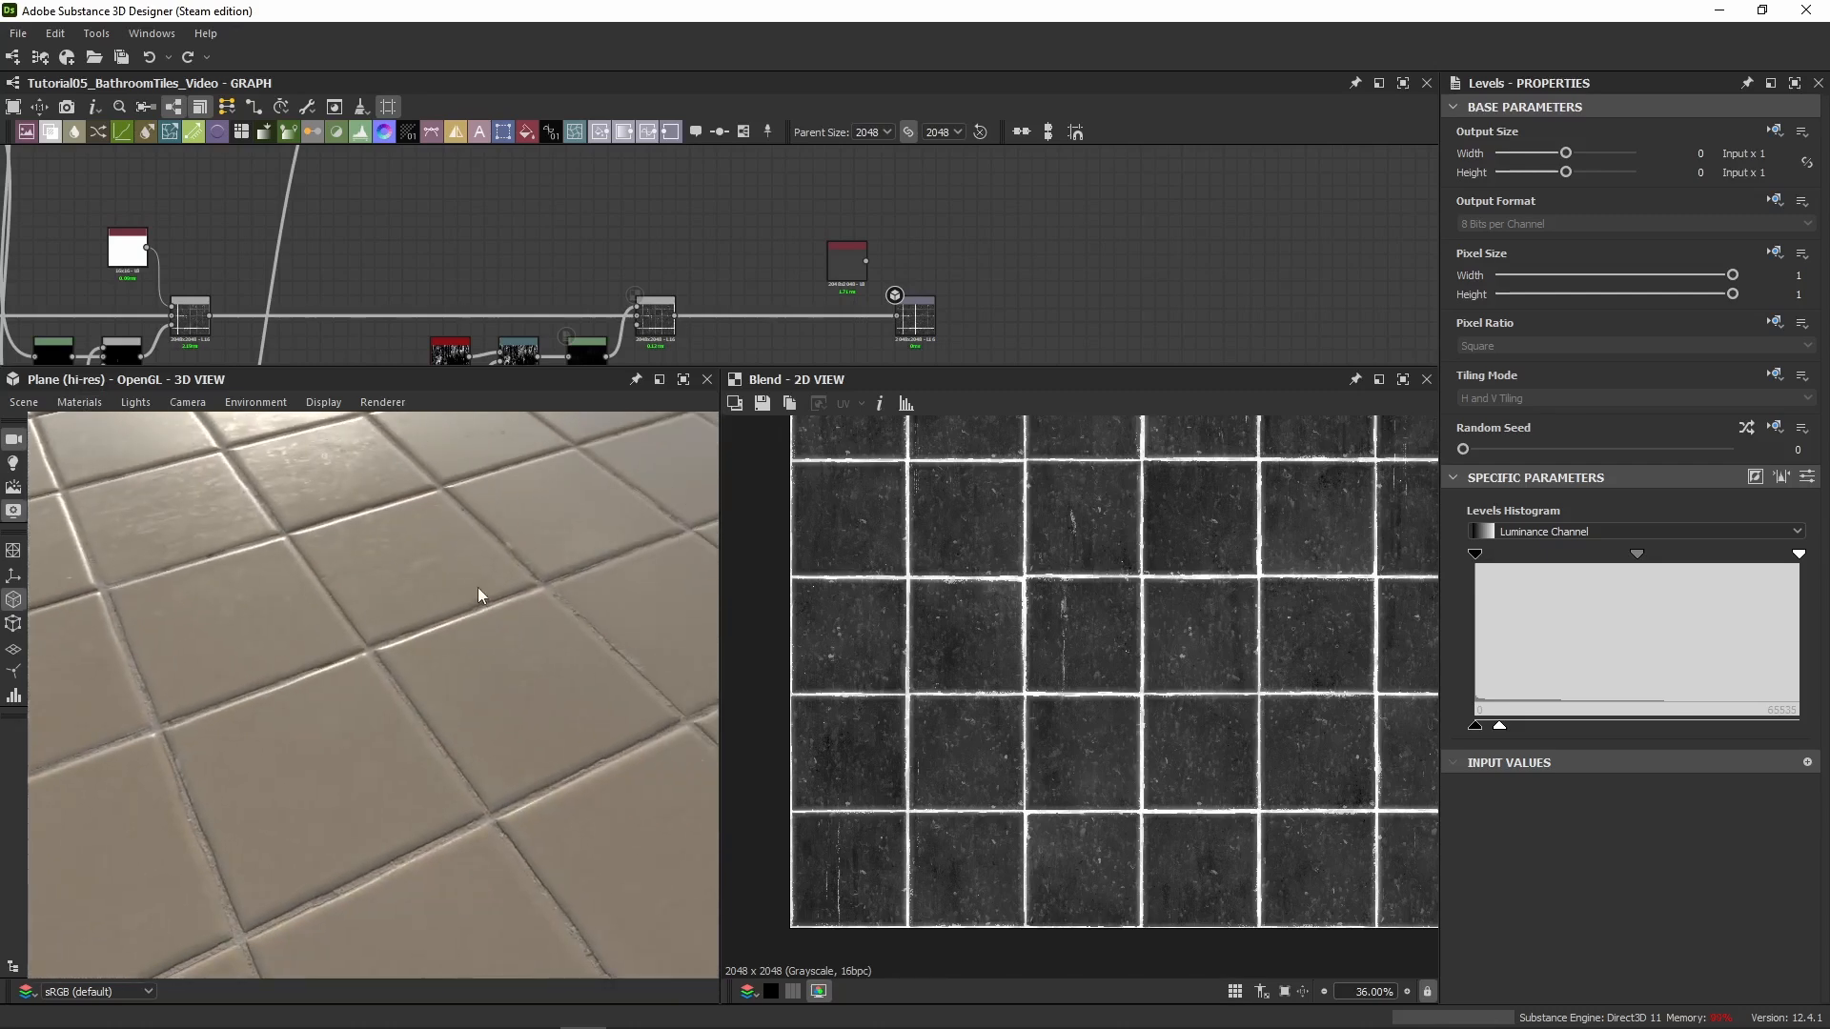
pyautogui.moveTo(477, 587); pyautogui.dragTo(337, 697)
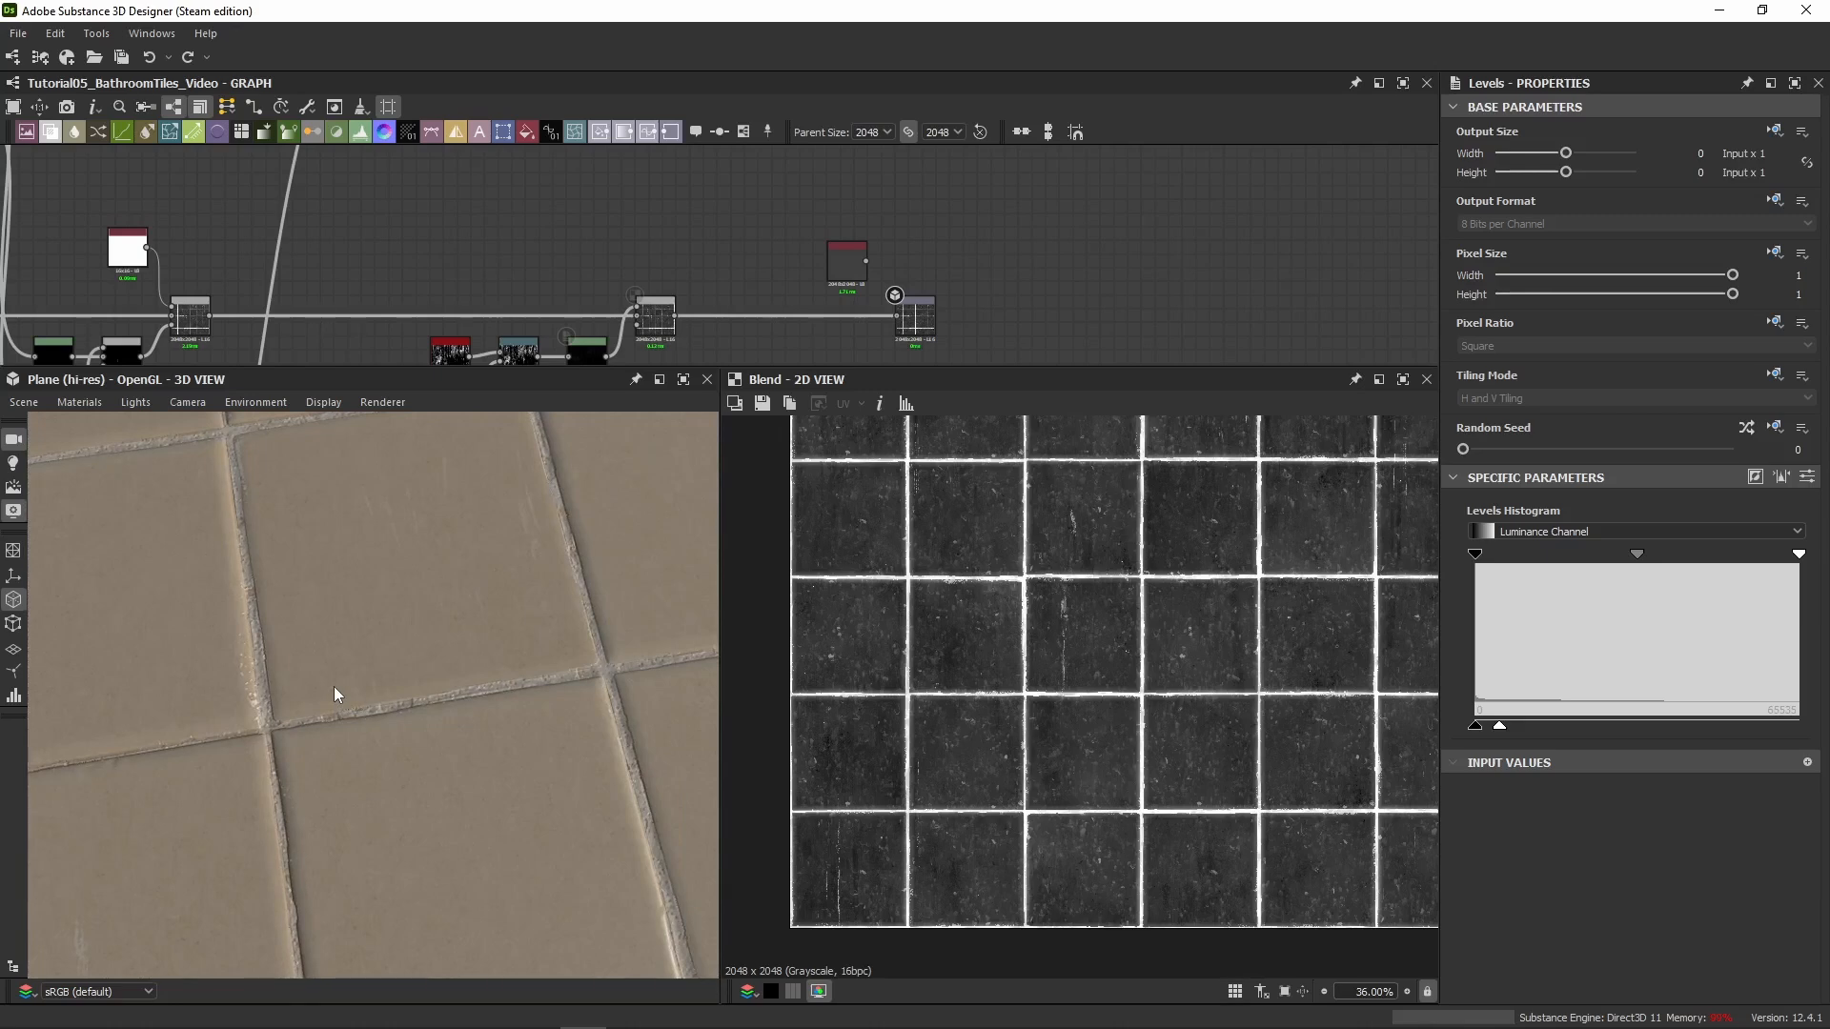
pyautogui.moveTo(334, 686); pyautogui.dragTo(460, 667)
pyautogui.scroll(-4, 549, 620)
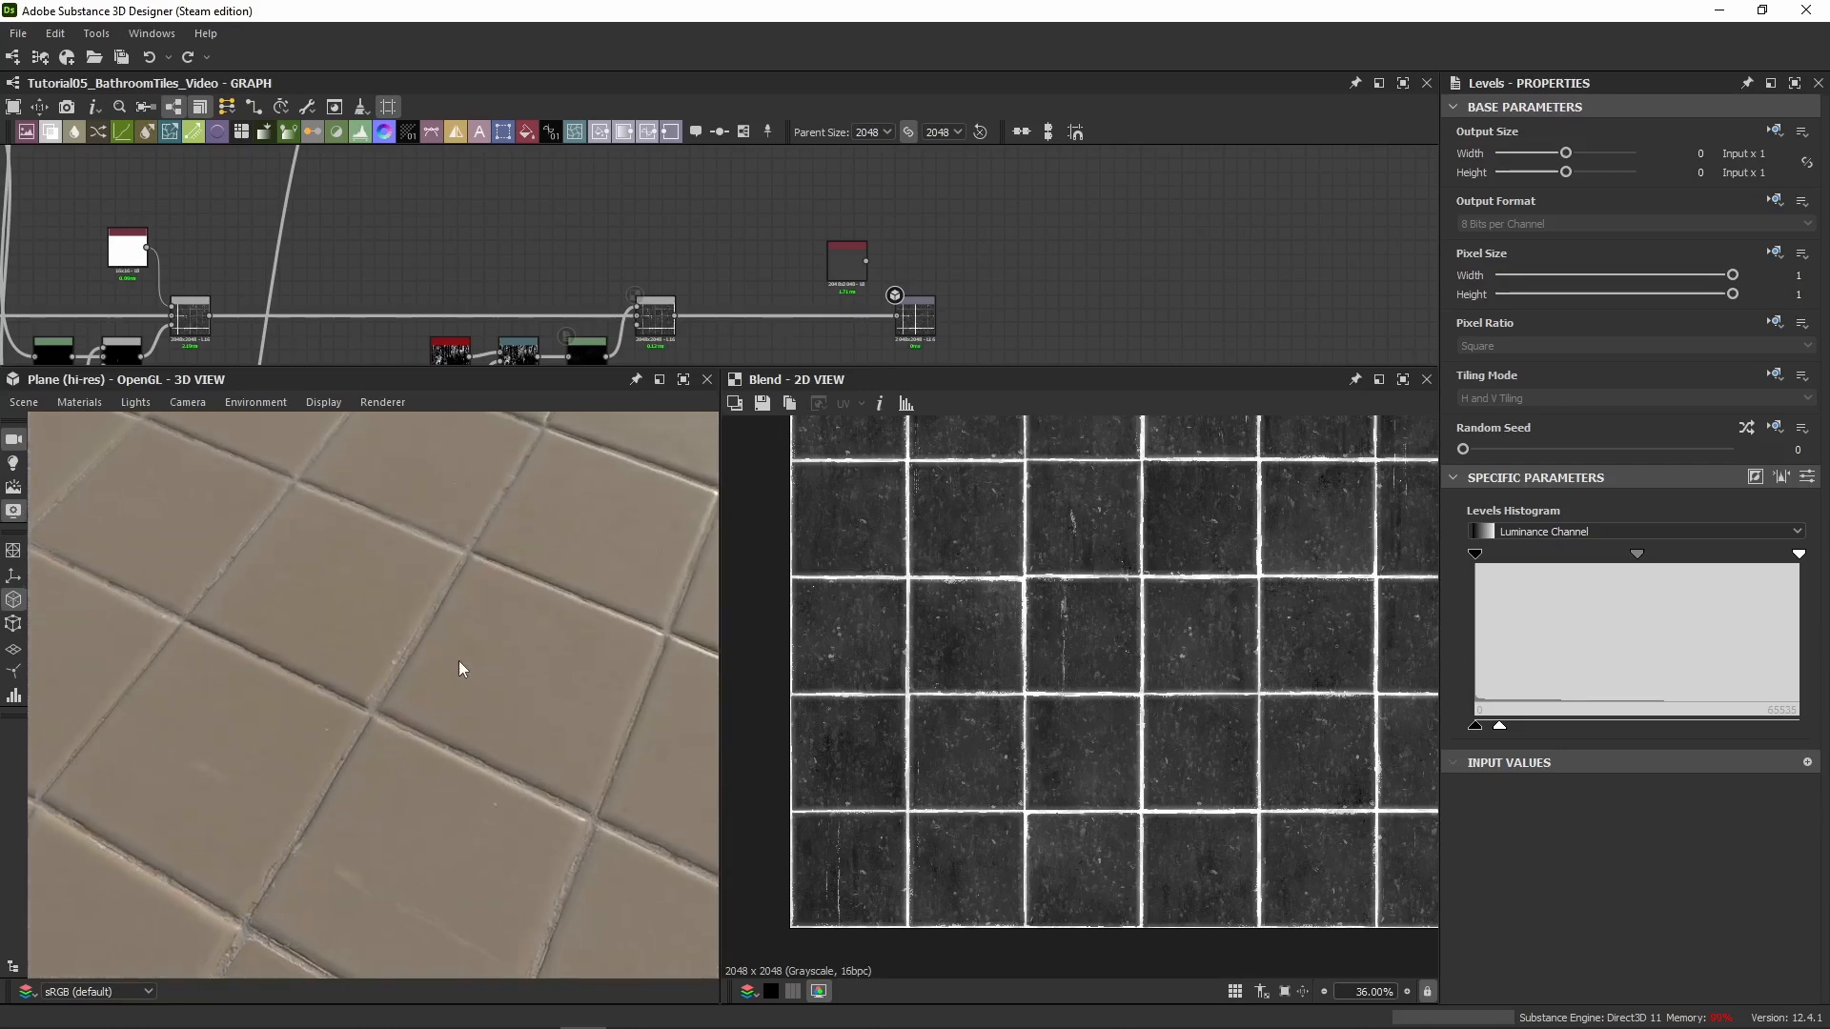